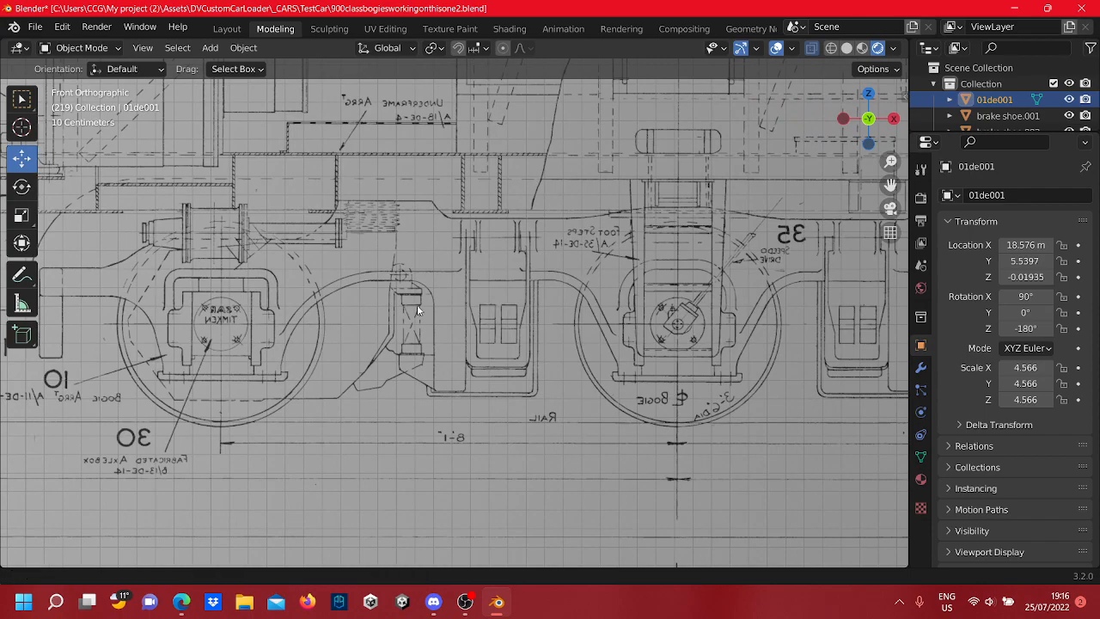
Examine the side-elevation blueprint around the three-axle bogie, including its axleboxes, springs and brake gear
middle_click_drag(416, 310, 353, 312, "shift")
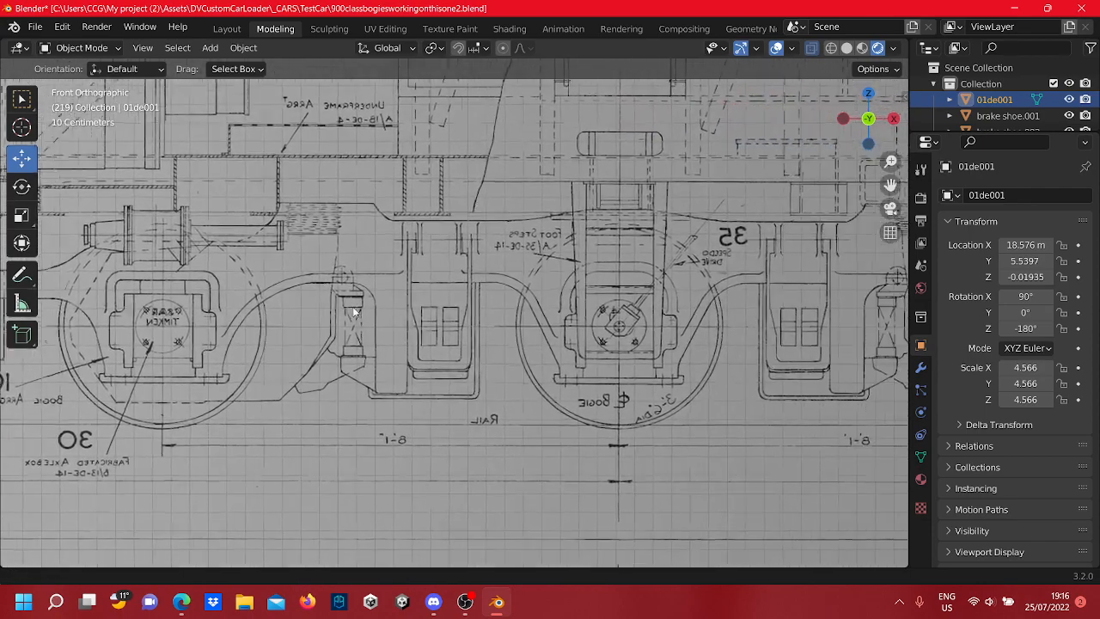
scroll(619, 396, "down", 1)
scroll(619, 397, "down", 1)
middle_click_drag(712, 376, 464, 372, "shift")
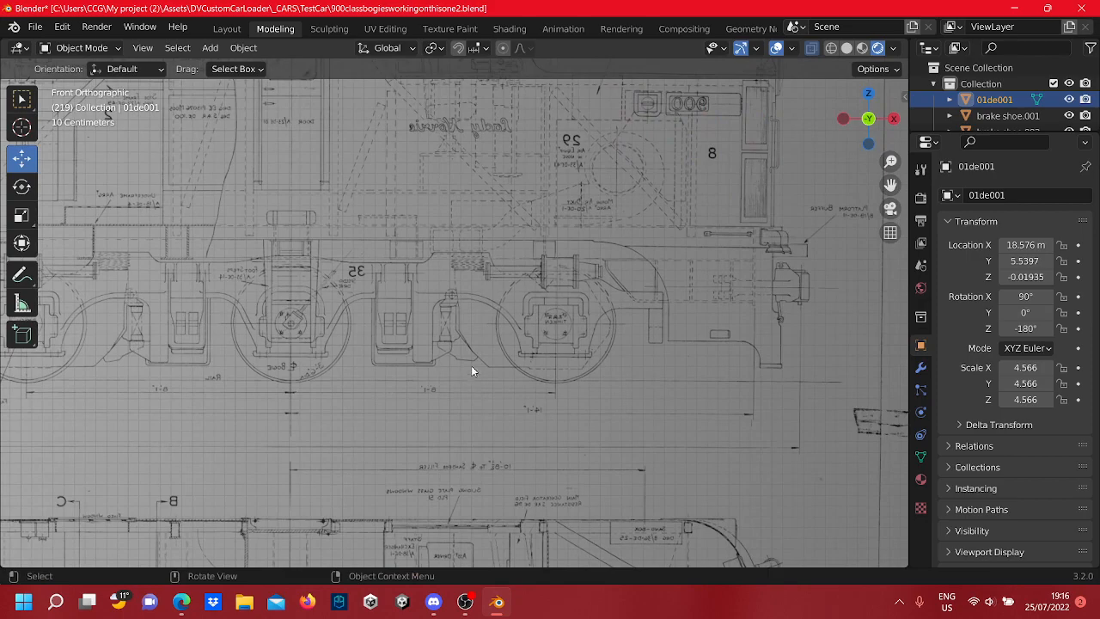
scroll(874, 282, "up", 3)
scroll(658, 266, "down", 4)
middle_click_drag(661, 265, 711, 350, "shift")
middle_click_drag(481, 392, 717, 158, "shift")
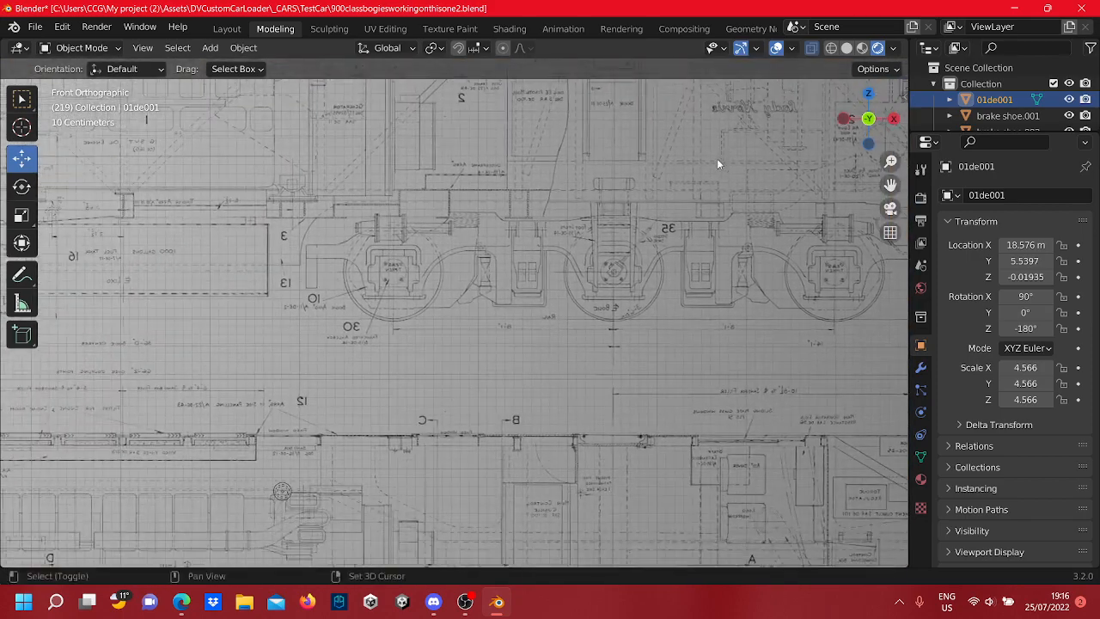
scroll(714, 231, "up", 6)
middle_click_drag(682, 381, 684, 384, "shift")
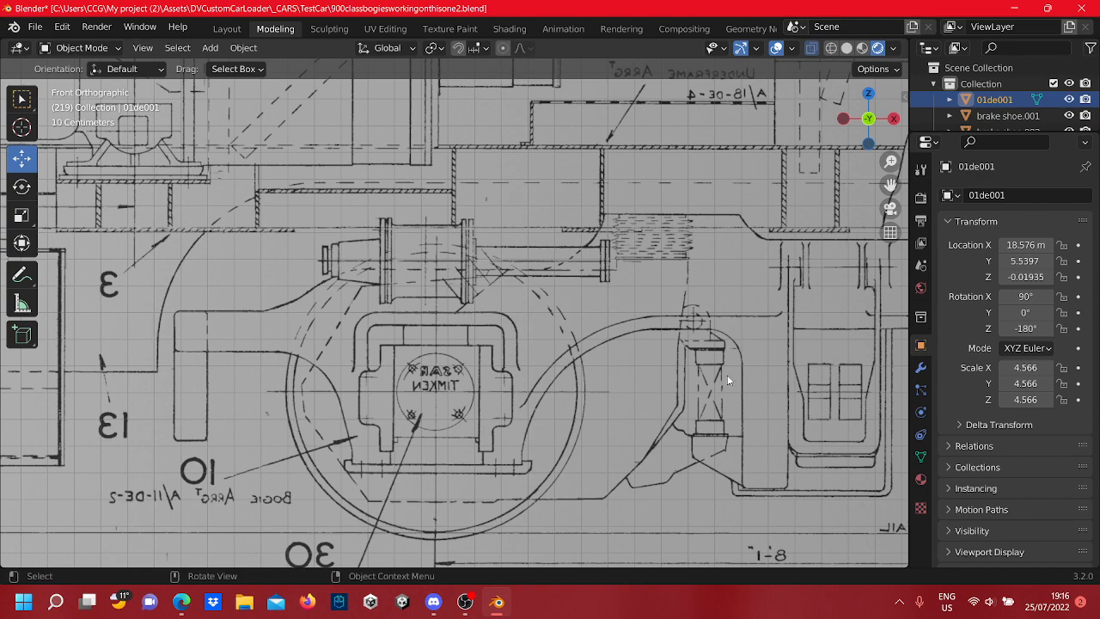
scroll(482, 340, "down", 9)
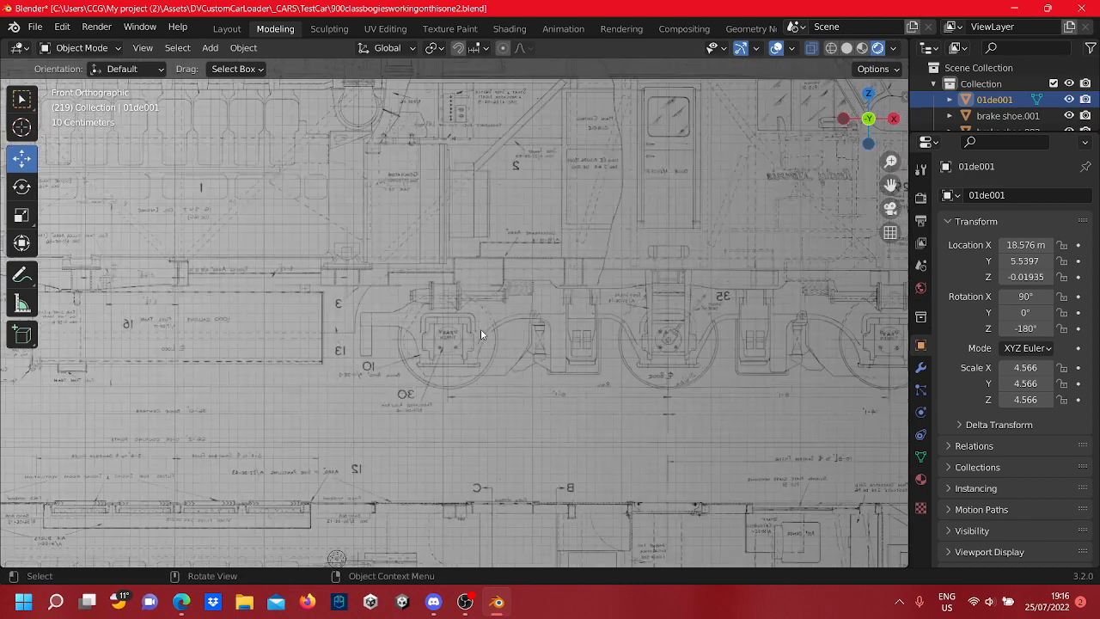
middle_click_drag(615, 366, 475, 353, "shift")
scroll(517, 370, "down", 10)
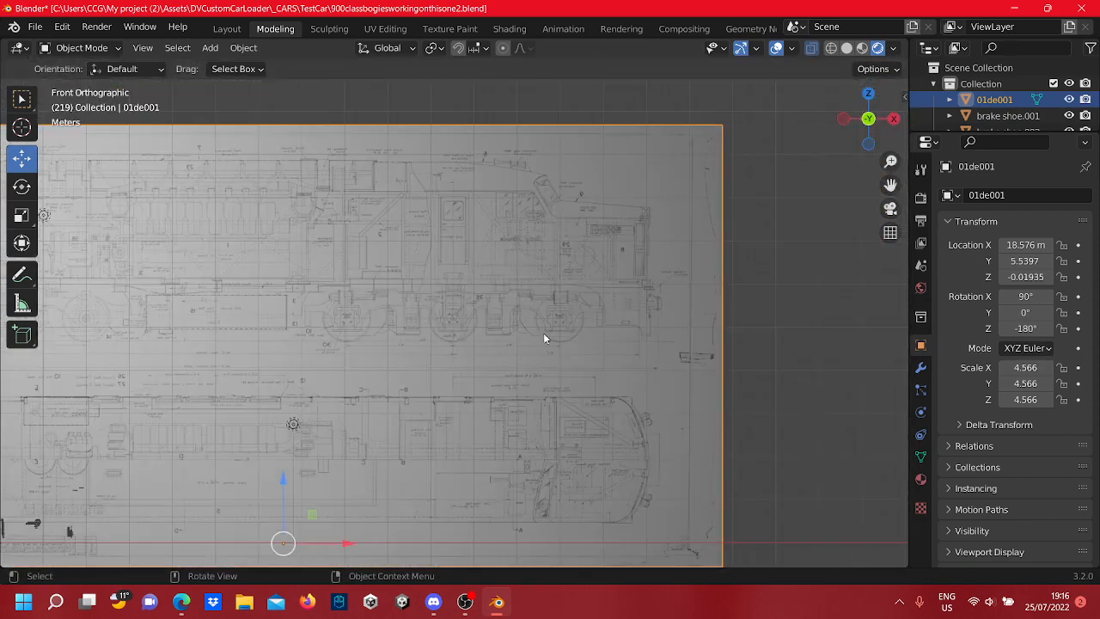
Move the three box-shaped blocks of the bogie side frame together along X to 2.31 m, clear of the side plates
scroll(558, 376, "up", 5)
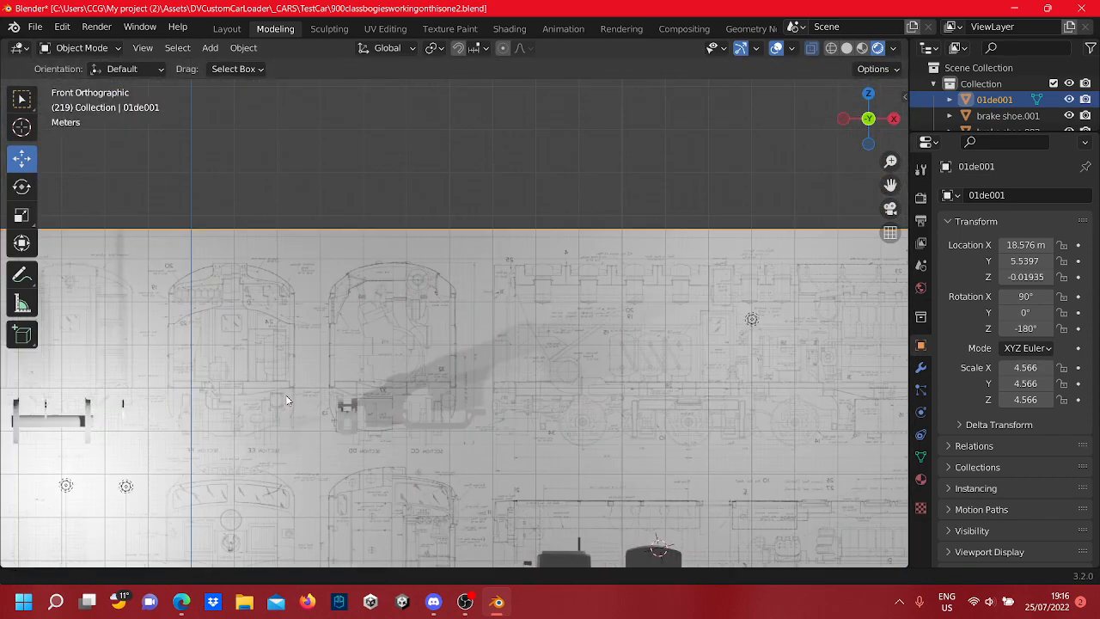
scroll(421, 298, "up", 4)
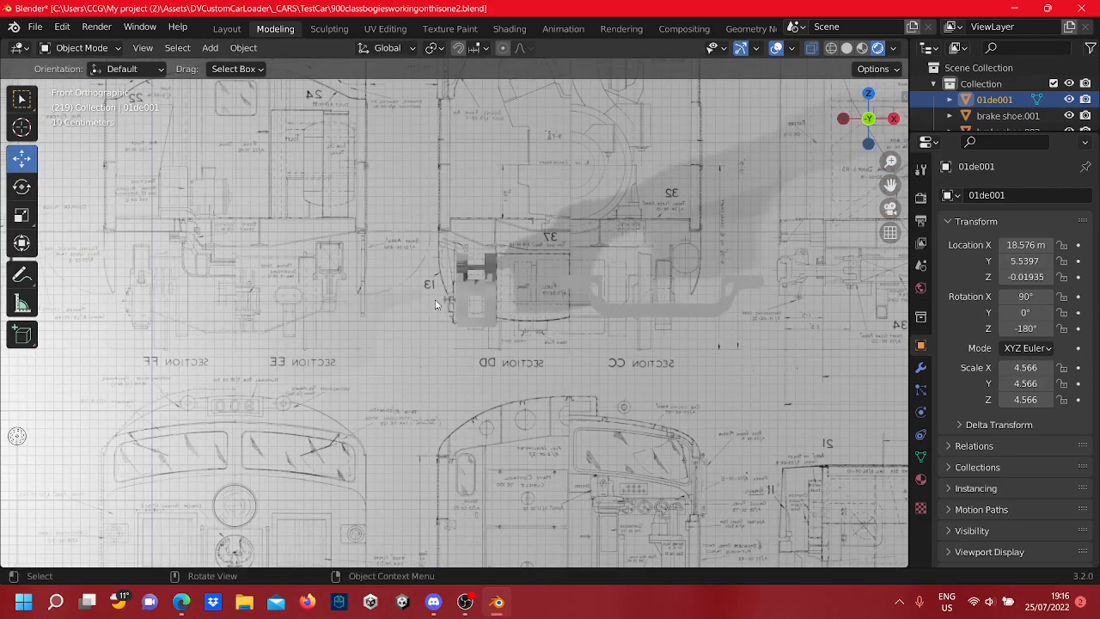
scroll(438, 305, "up", 2)
middle_click_drag(524, 341, 353, 286)
left_click(447, 322)
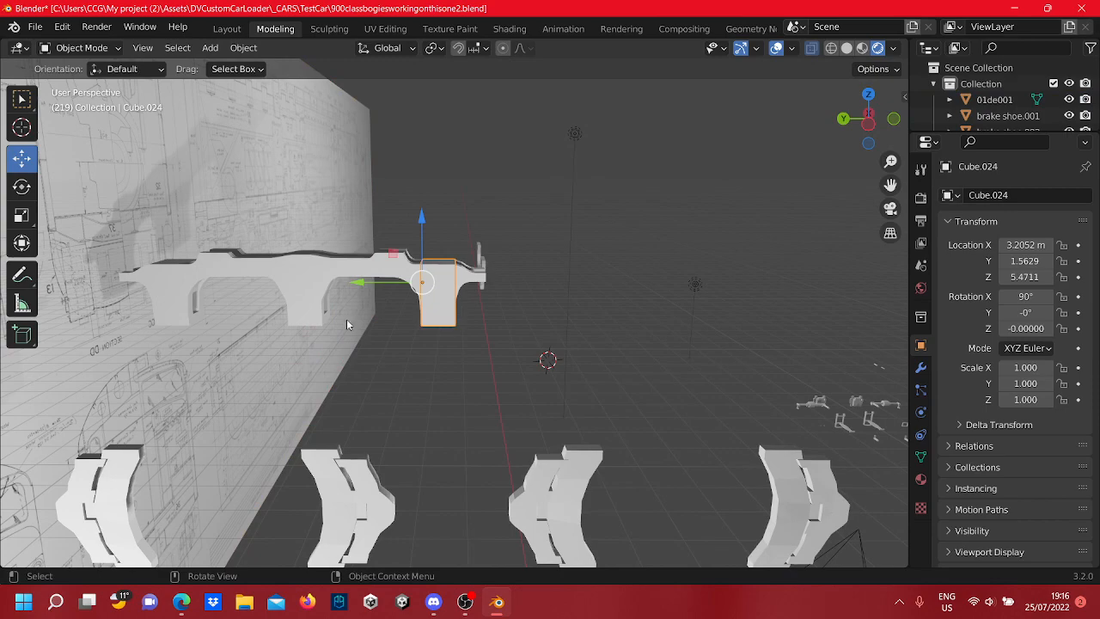
key("shift+d")
left_click(228, 320)
left_click(172, 324, "shift")
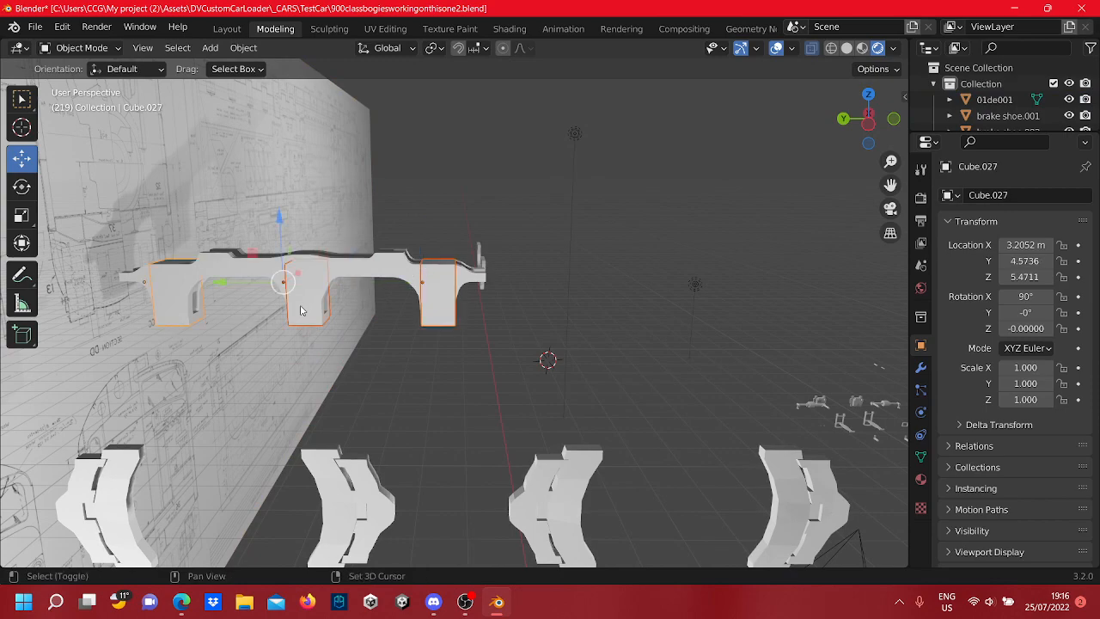
scroll(591, 246, "up", 4)
middle_click_drag(591, 247, 446, 277)
scroll(446, 276, "down", 3)
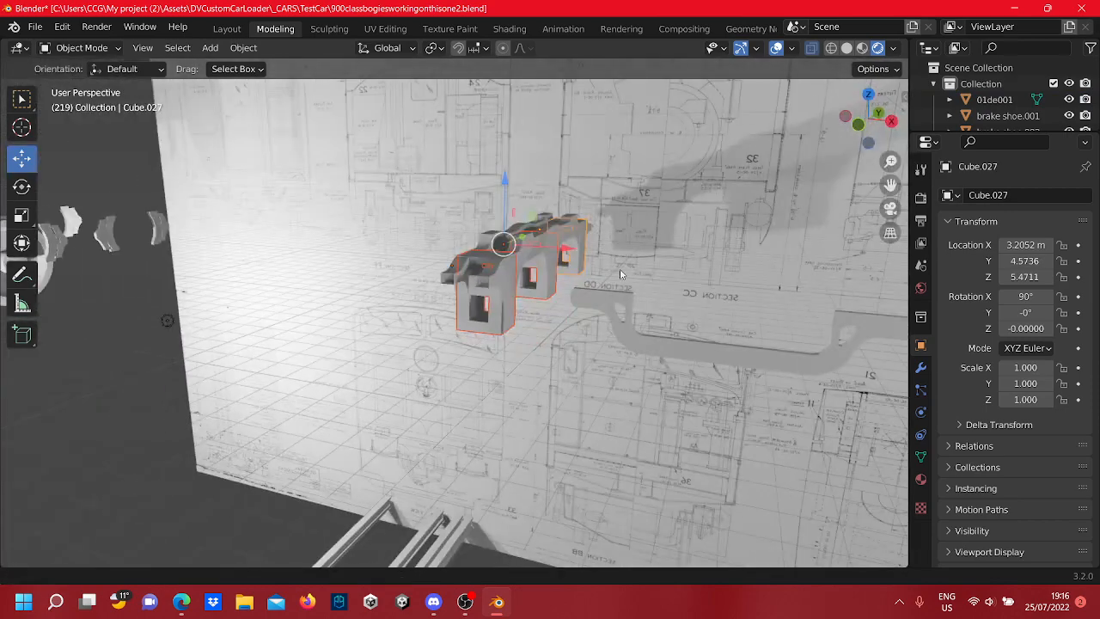
mouse_move(619, 270)
middle_mouse_down("shift")
mouse_move(502, 274)
mouse_move(410, 230)
middle_mouse_up("shift")
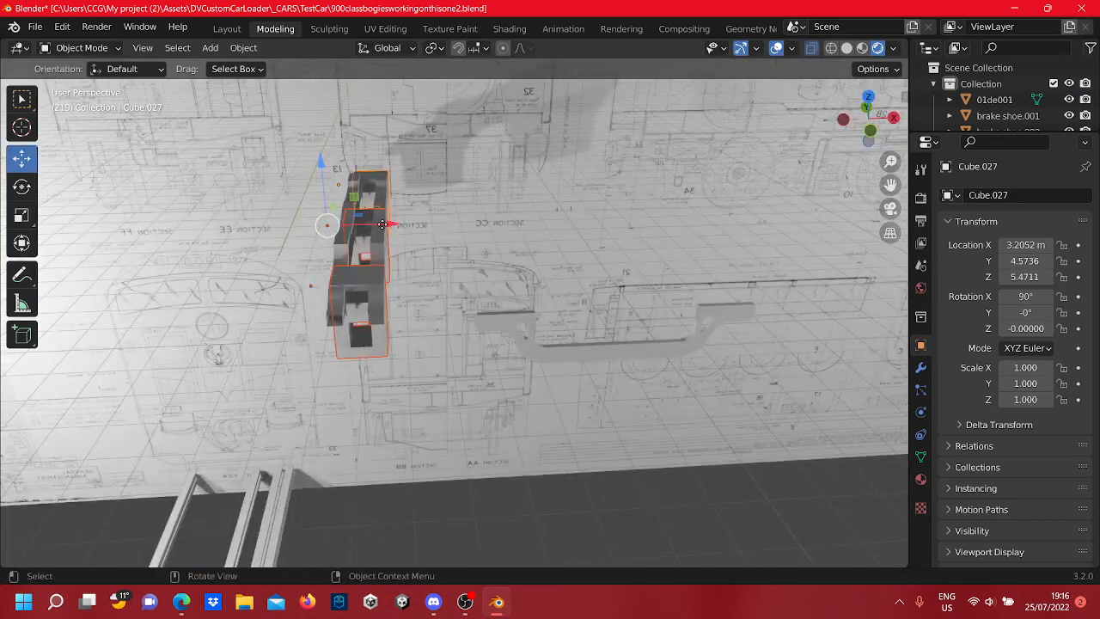
left_click_drag(383, 224, 301, 226)
left_click(544, 497)
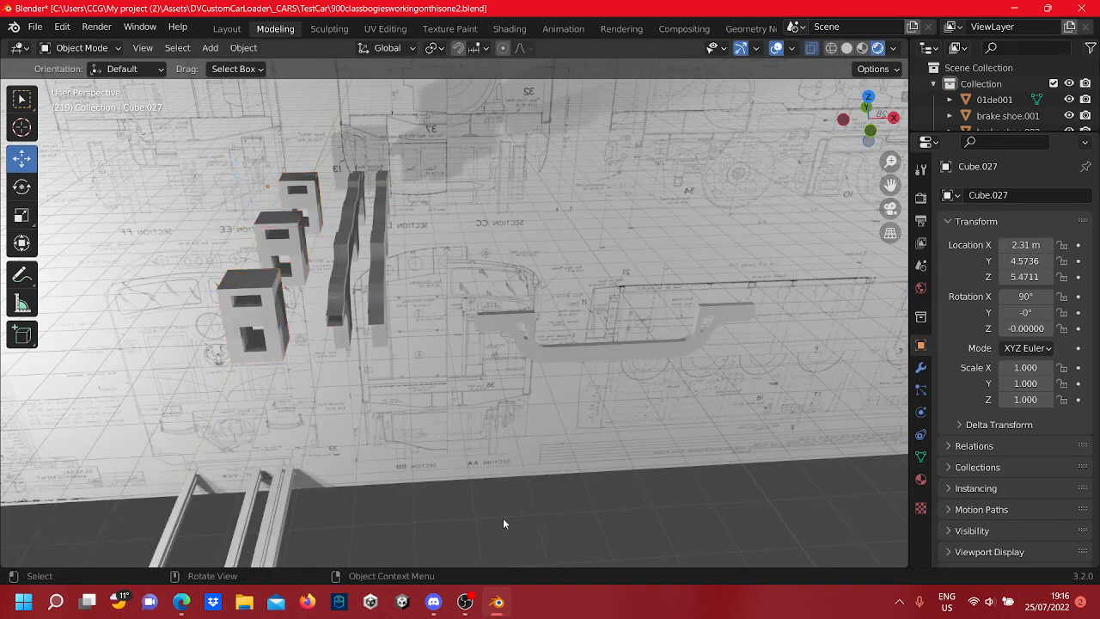
Examine the separated bogie frame parts and the locomotive's side elevation on the blueprint
scroll(572, 318, "up", 3)
scroll(591, 354, "down", 4)
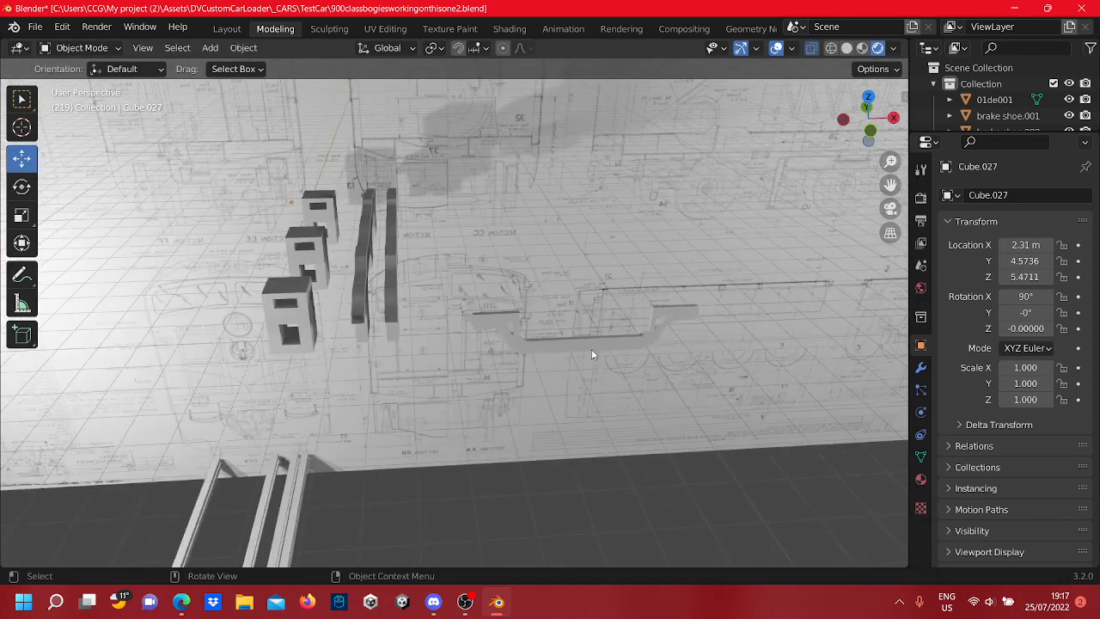
middle_click_drag(591, 350, 589, 307)
scroll(590, 308, "down", 9)
mouse_move(799, 273)
middle_mouse_down("shift")
mouse_move(405, 244)
mouse_move(411, 280)
middle_mouse_up("shift")
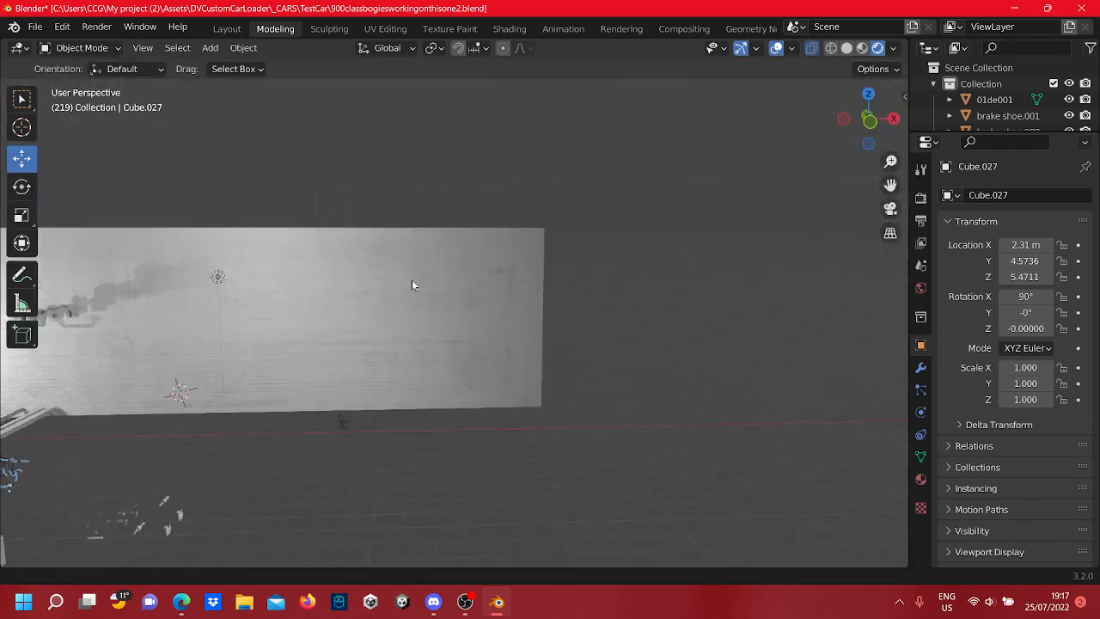
scroll(496, 311, "up", 8)
mouse_move(489, 298)
middle_mouse_down()
mouse_move(563, 369)
mouse_move(557, 361)
middle_mouse_up()
scroll(557, 361, "down", 6)
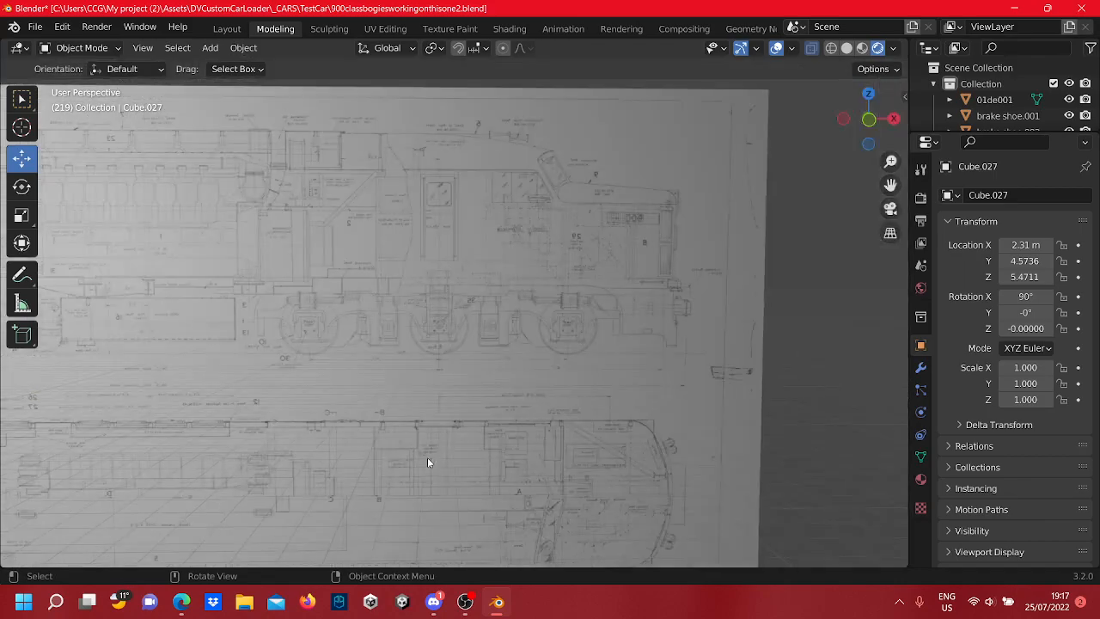
Switch to Discord and view the freight train photo in the unread direct message at full size
left_click(432, 607)
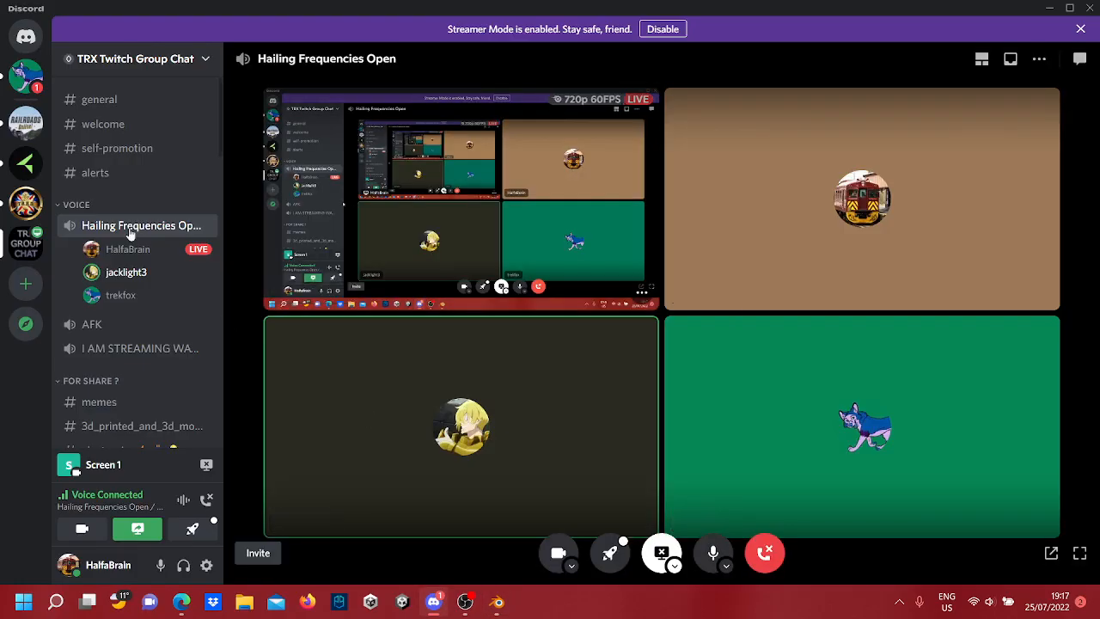
left_click(28, 77)
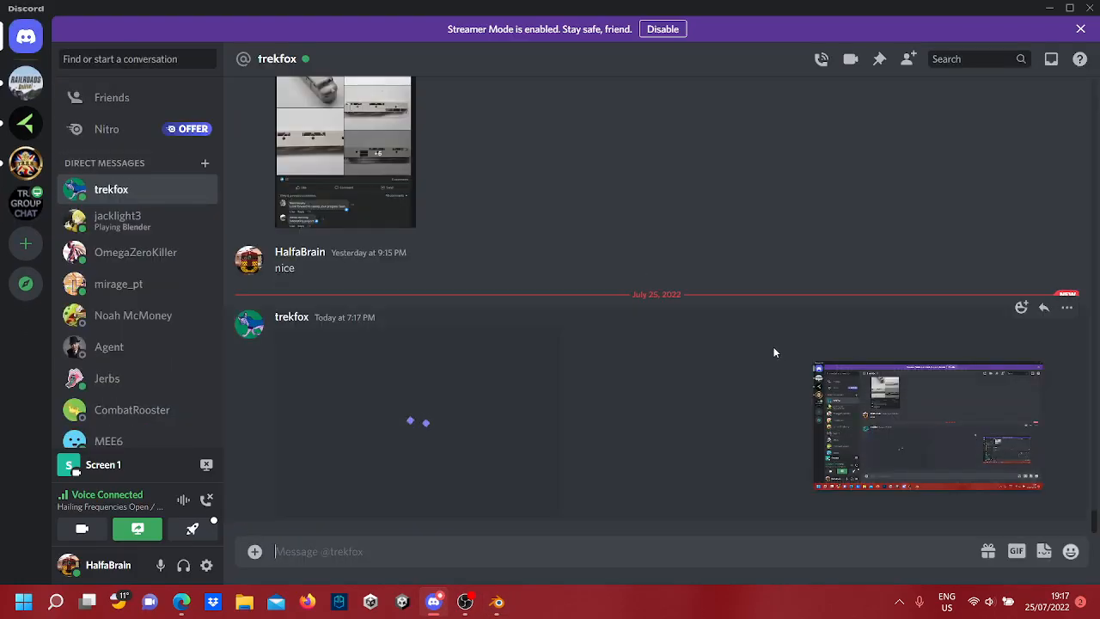
left_click(418, 423)
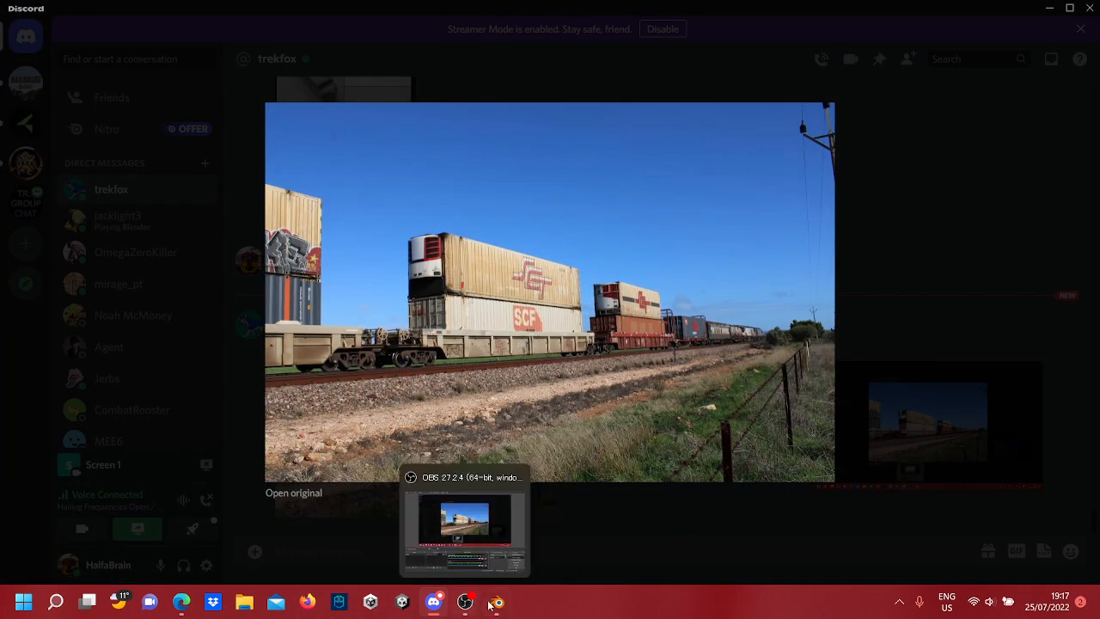
mouse_move(496, 604)
left_click(748, 542)
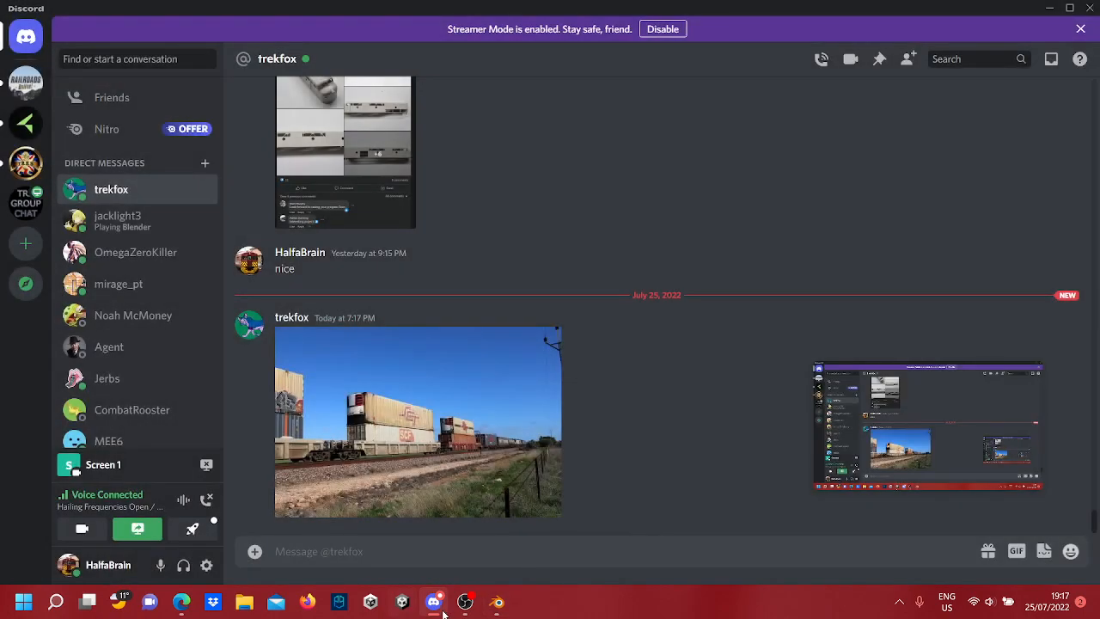
Switch back to Blender and examine the bogie and nose on the side-elevation blueprint in front orthographic view
left_click(499, 603)
scroll(602, 283, "up", 3)
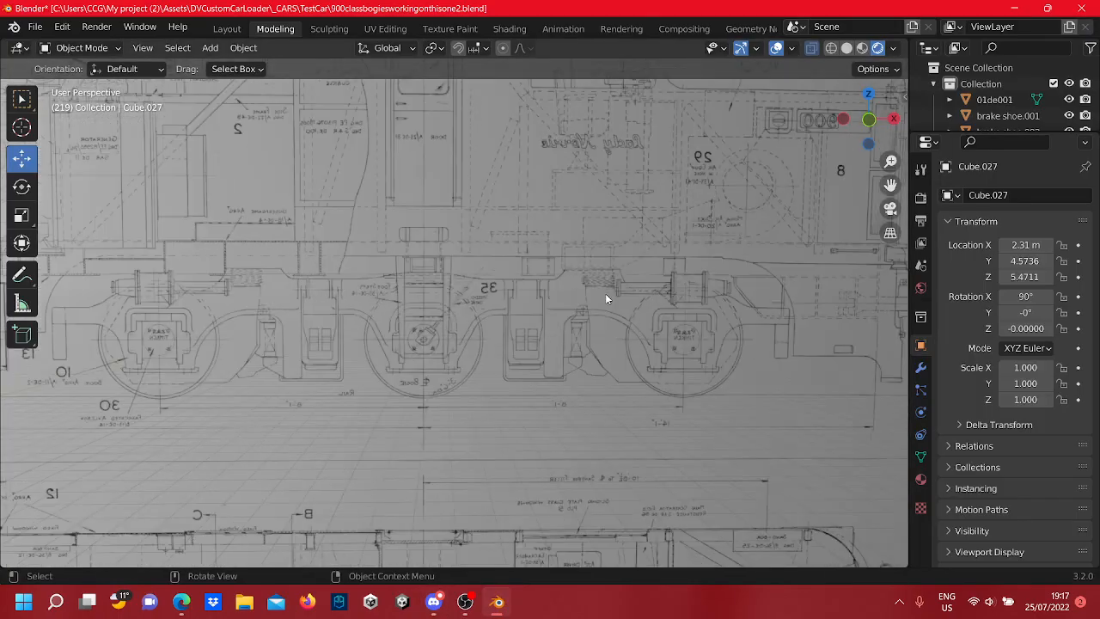
left_click(869, 122)
scroll(548, 371, "down", 9)
middle_click_drag(536, 396, 408, 327, "shift")
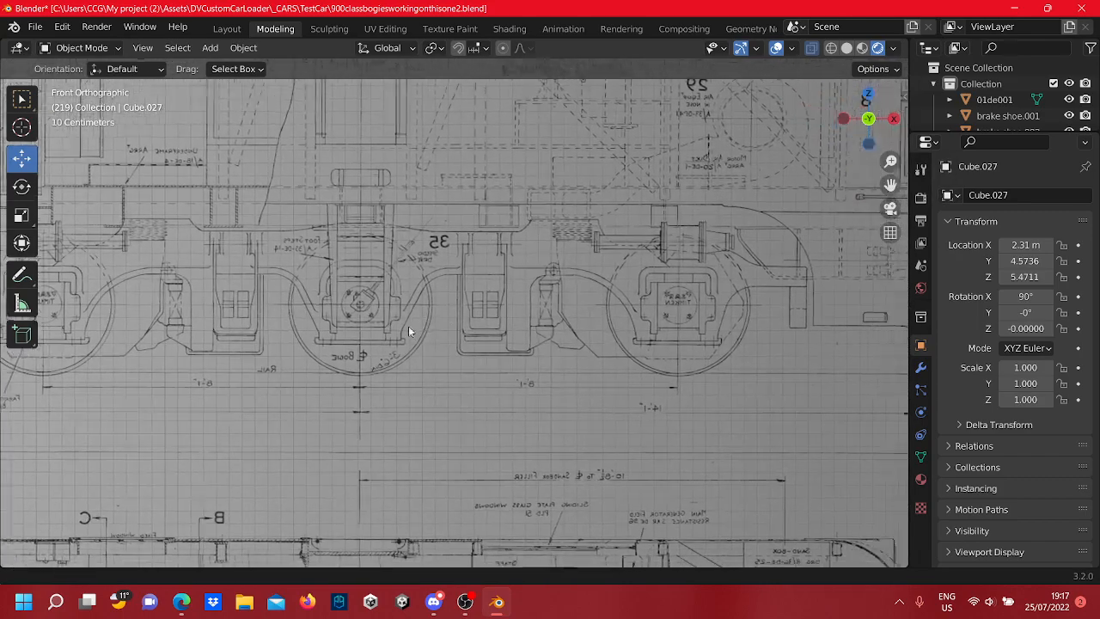
scroll(516, 361, "up", 2)
scroll(616, 394, "up", 3)
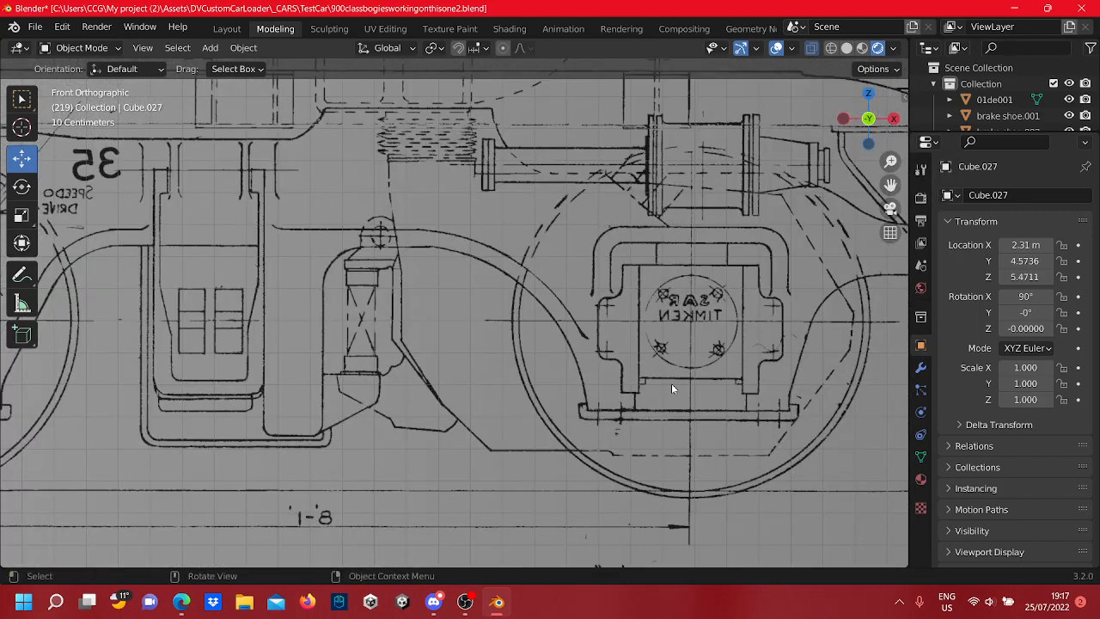
scroll(671, 388, "down", 3)
middle_click_drag(693, 322, 597, 483, "shift")
middle_click_drag(638, 206, 792, 267, "shift")
scroll(792, 267, "down", 1)
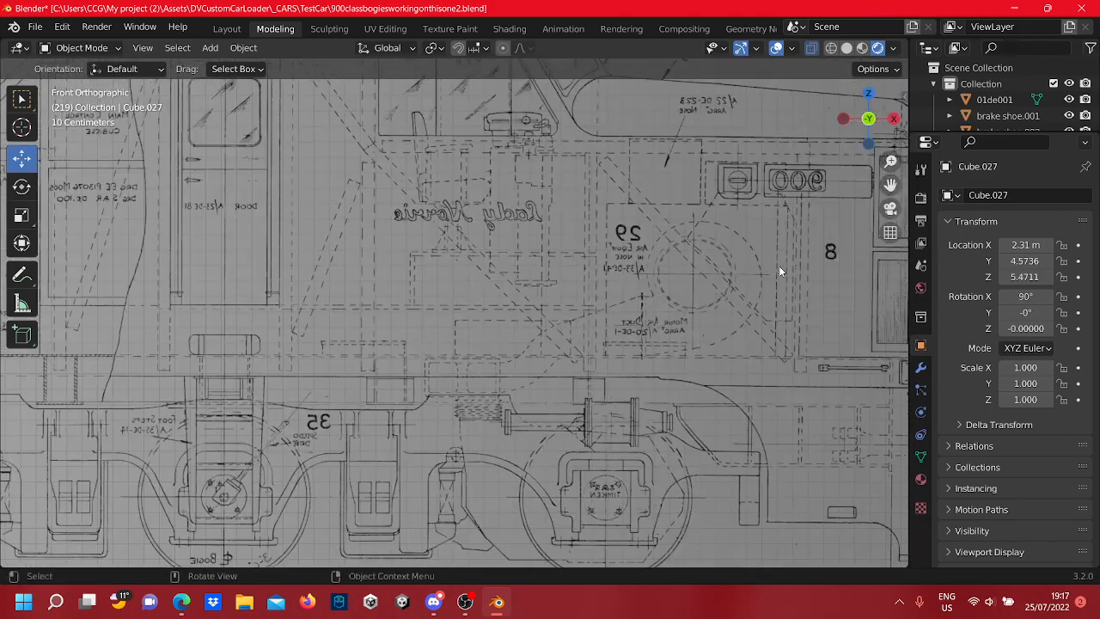
Examine the coupler, buffing platform and hoses on the blueprint's front view of the locomotive
scroll(694, 275, "down", 12)
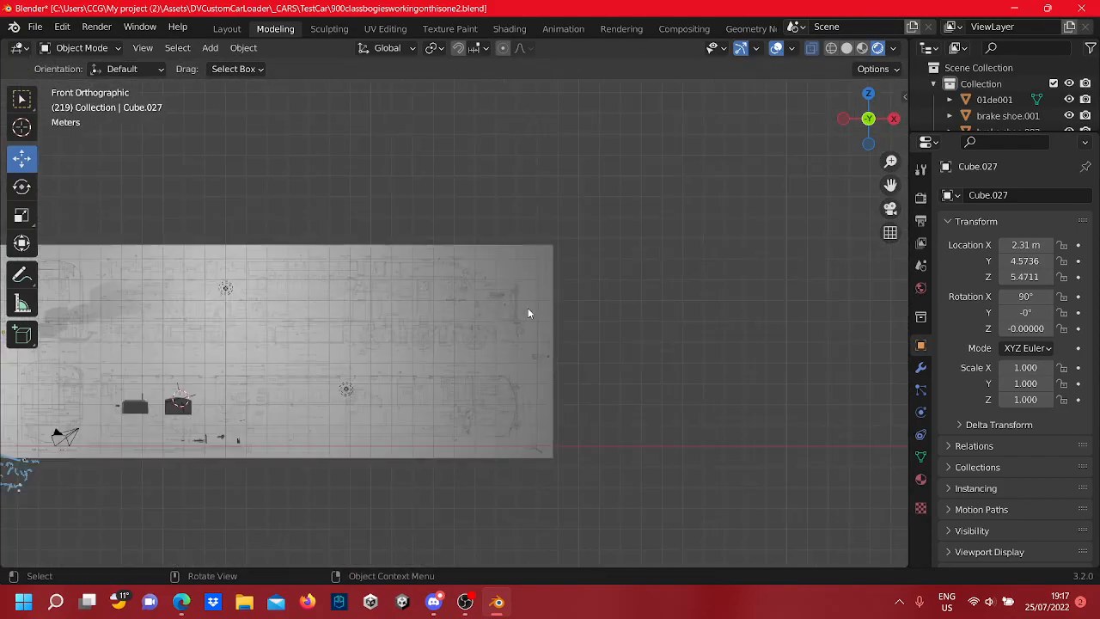
middle_click_drag(481, 329, 855, 313, "shift")
scroll(412, 417, "up", 6)
scroll(413, 417, "up", 2)
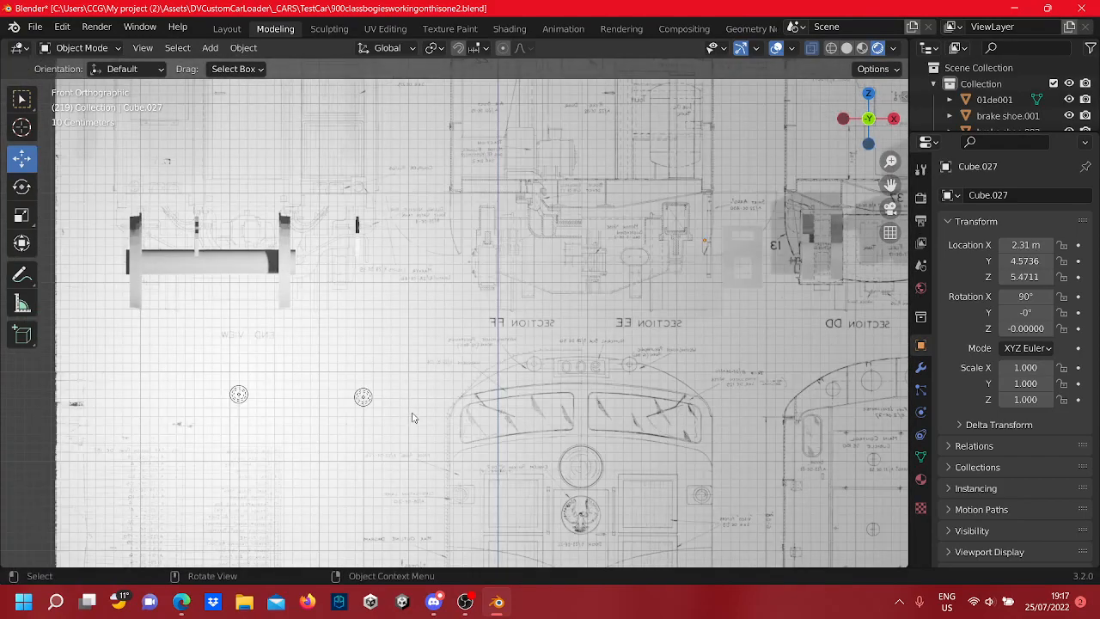
middle_click_drag(711, 462, 599, 118, "shift")
scroll(504, 296, "up", 5)
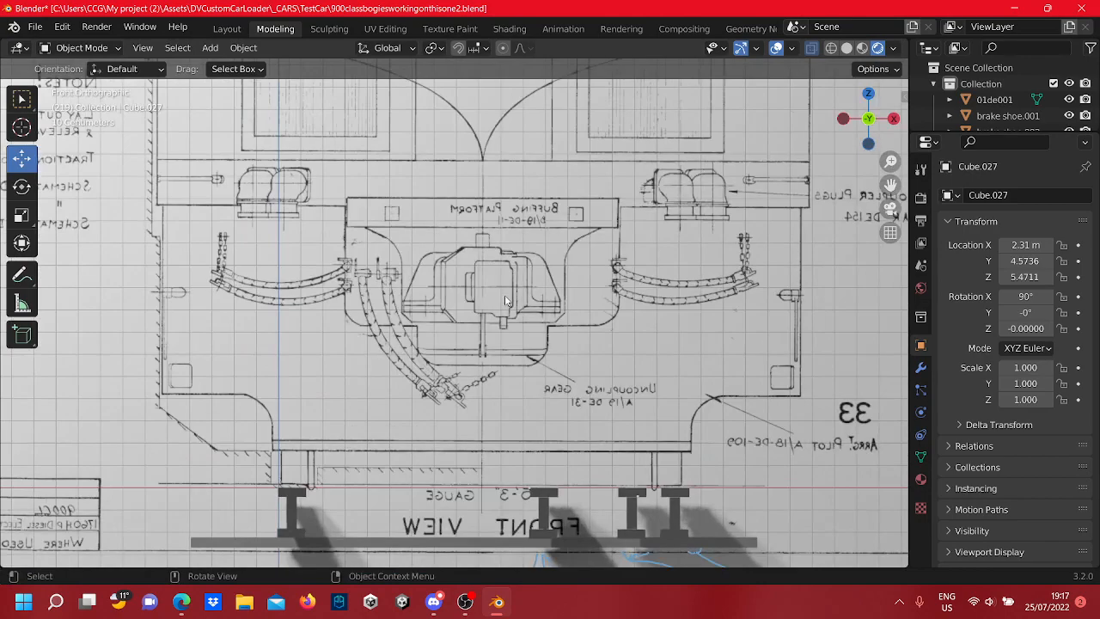
scroll(505, 297, "down", 4)
Examine the bogie cross-section on the blueprint's Section FF and EE drawings, including the axlebox, frame and bogie locking device
middle_click_drag(525, 213, 565, 419, "shift")
middle_click_drag(543, 258, 537, 423, "shift")
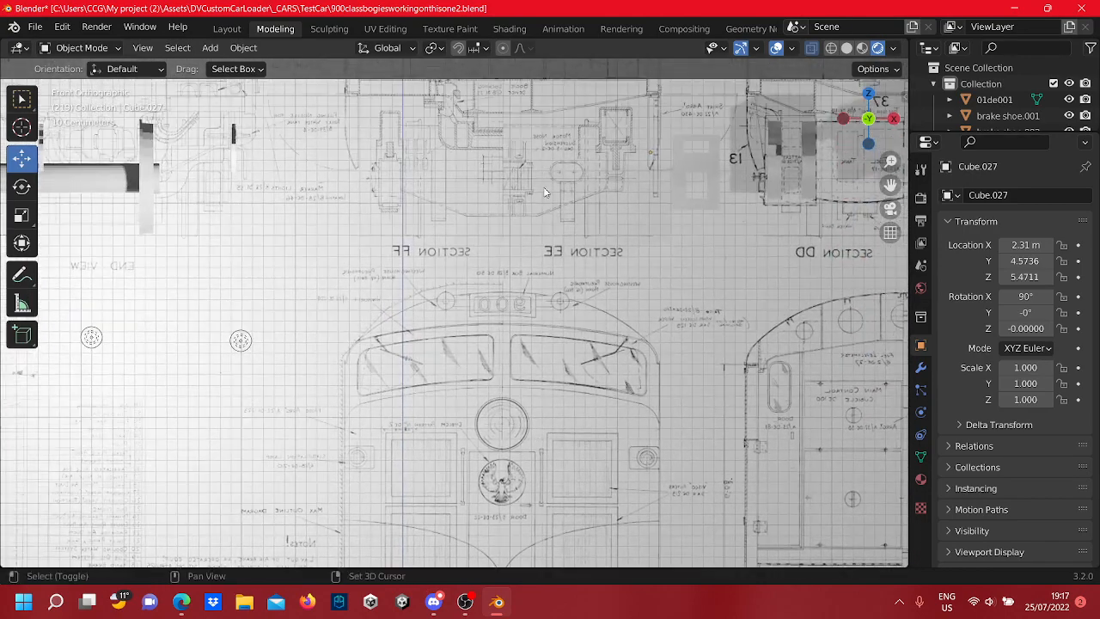
middle_click_drag(543, 191, 545, 414, "shift")
scroll(537, 361, "up", 6)
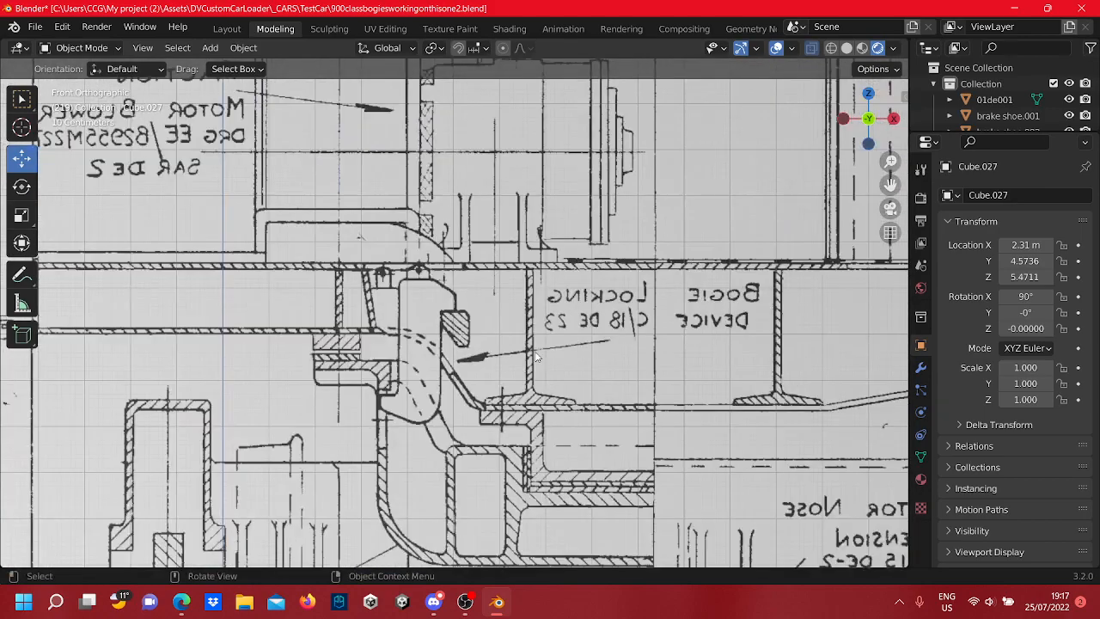
scroll(535, 357, "down", 2)
middle_click_drag(450, 362, 478, 350, "shift")
scroll(477, 349, "down", 1)
scroll(478, 349, "down", 2)
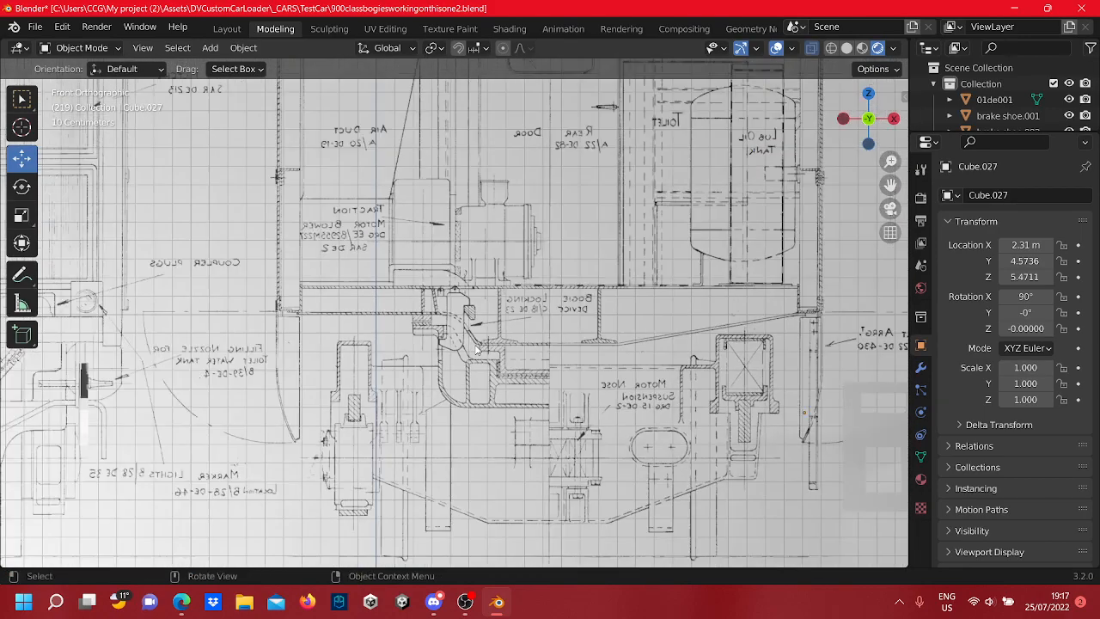
middle_click_drag(496, 399, 487, 272, "shift")
scroll(464, 326, "up", 4)
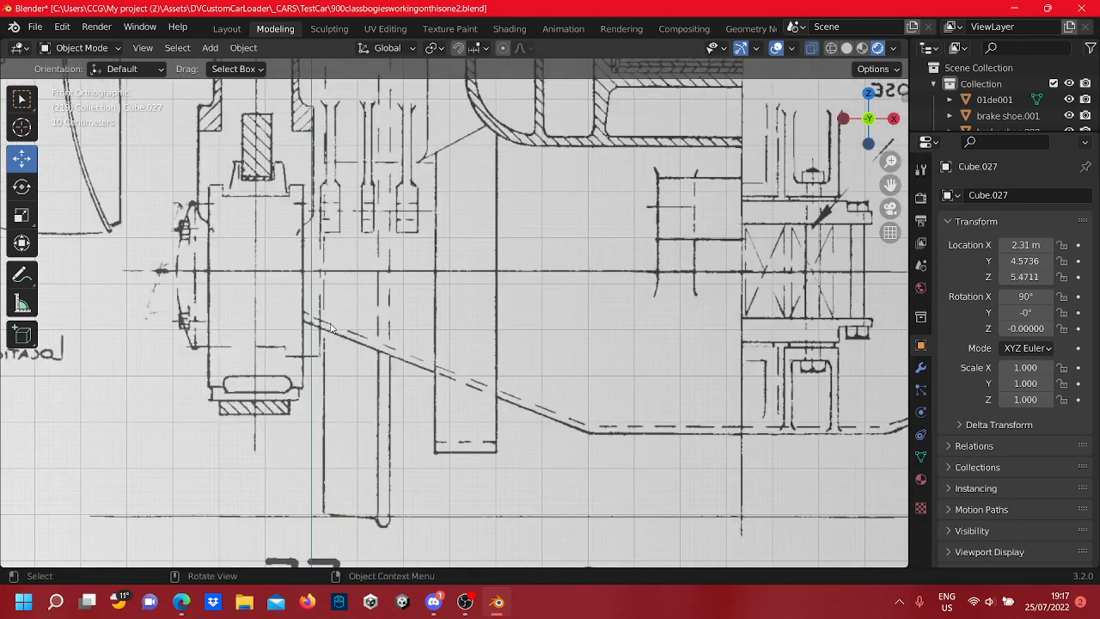
middle_click_drag(458, 335, 651, 372, "shift")
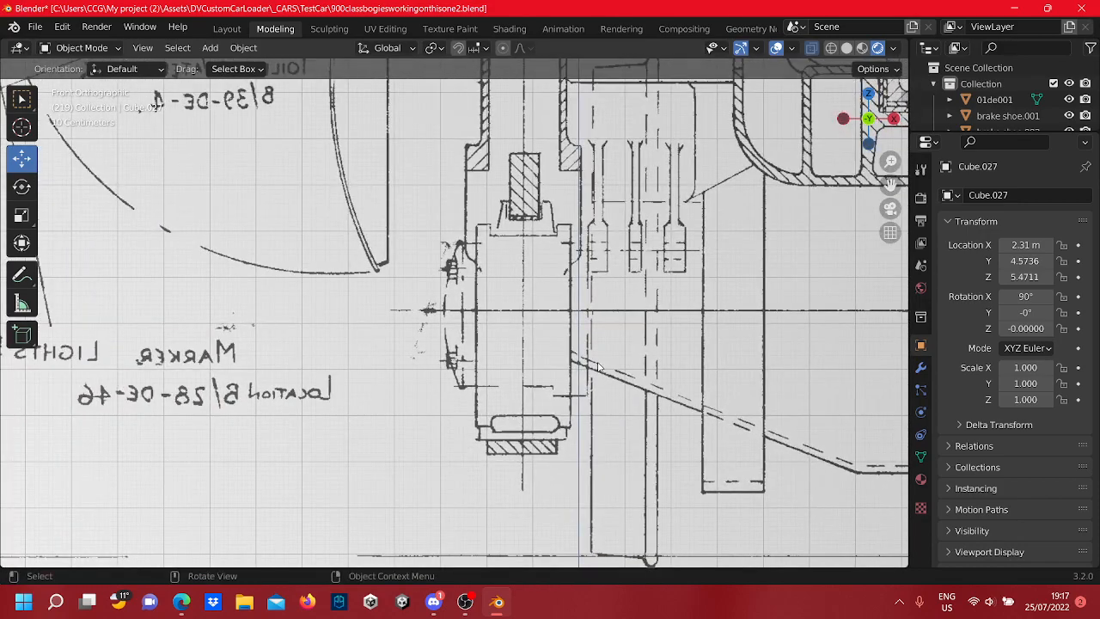
scroll(597, 355, "down", 3)
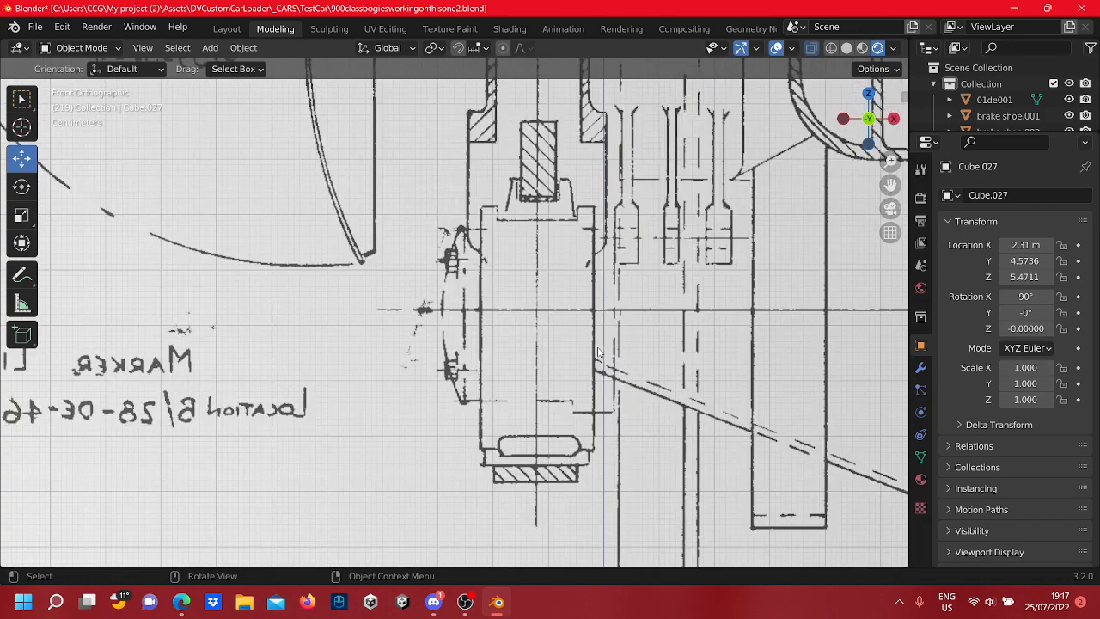
scroll(516, 366, "up", 5)
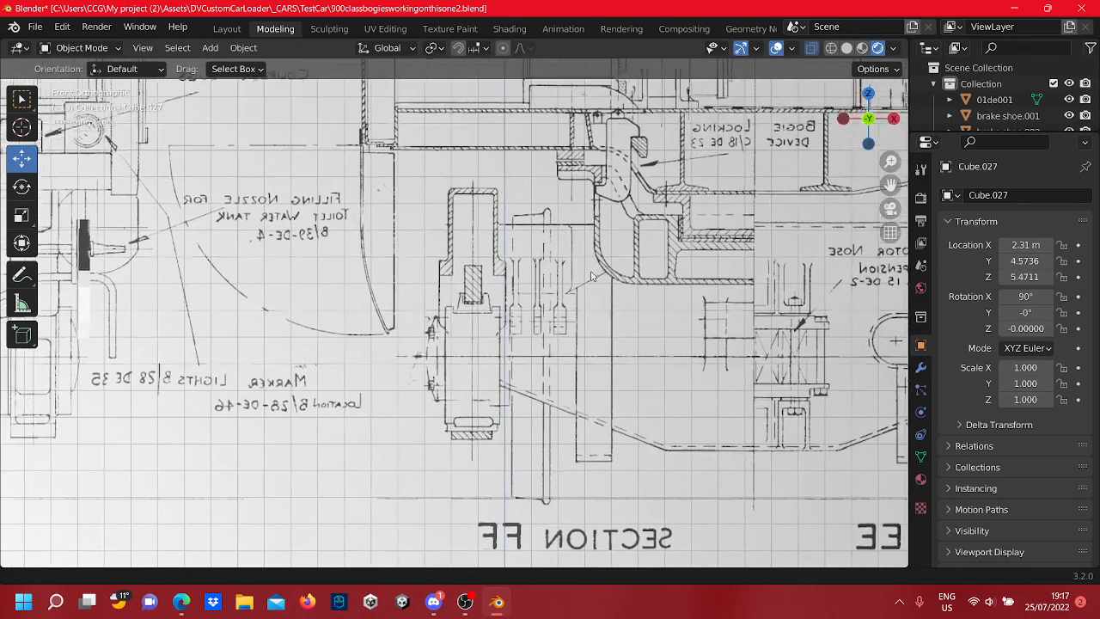
scroll(534, 346, "down", 8)
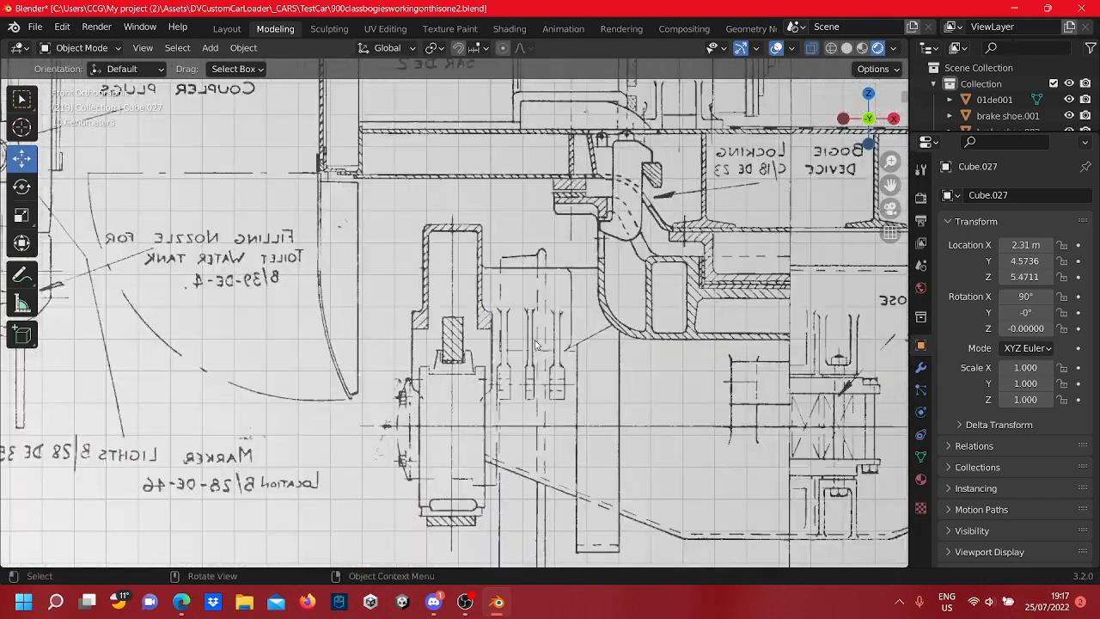
Switch to Discord and close the enlarged freight train photo to return to the direct message conversation
middle_click_drag(550, 361, 506, 511, "shift")
mouse_move(433, 601)
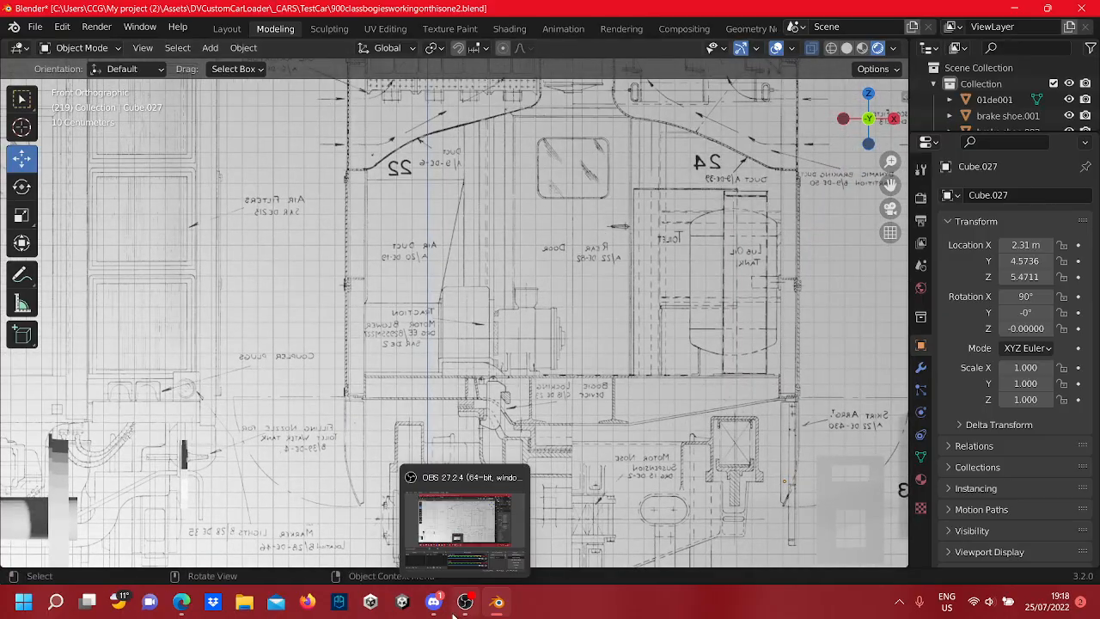
left_click(425, 543)
left_click(422, 467)
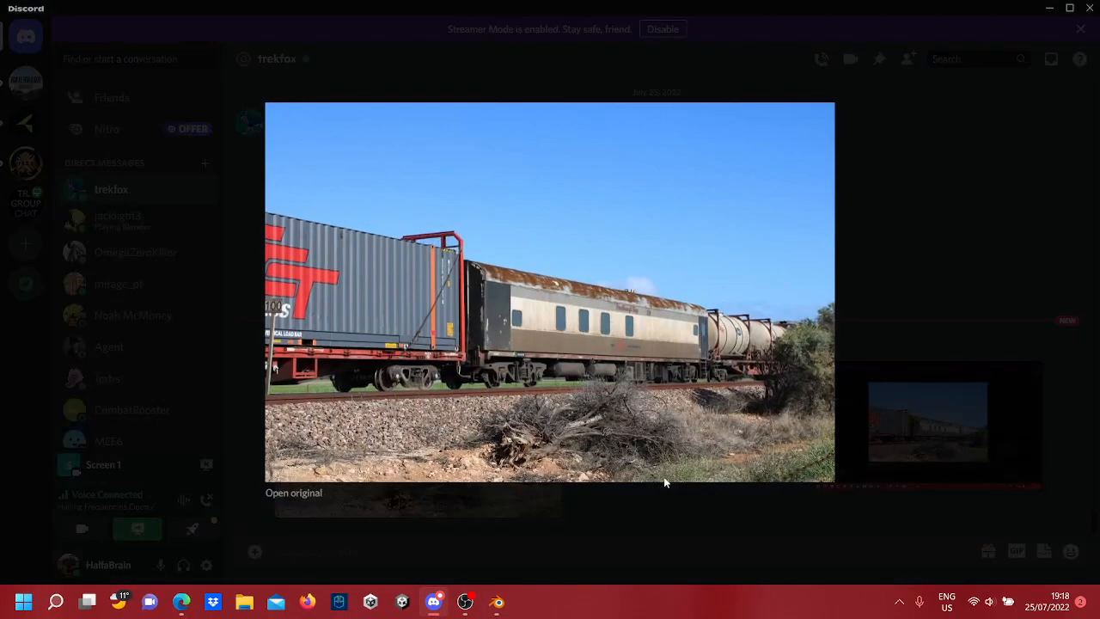
left_click(660, 522)
mouse_move(465, 606)
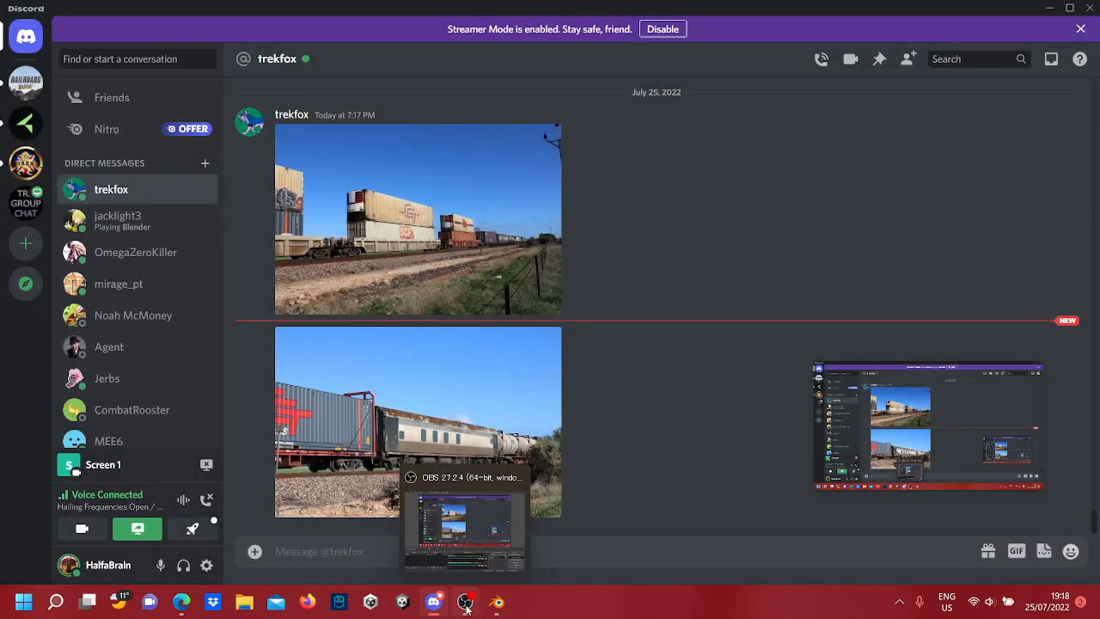
Switch back to Blender and examine the blueprint's Section DD and CC drawings and the traction motor blower area of the side elevation
left_click(498, 605)
scroll(625, 444, "down", 4)
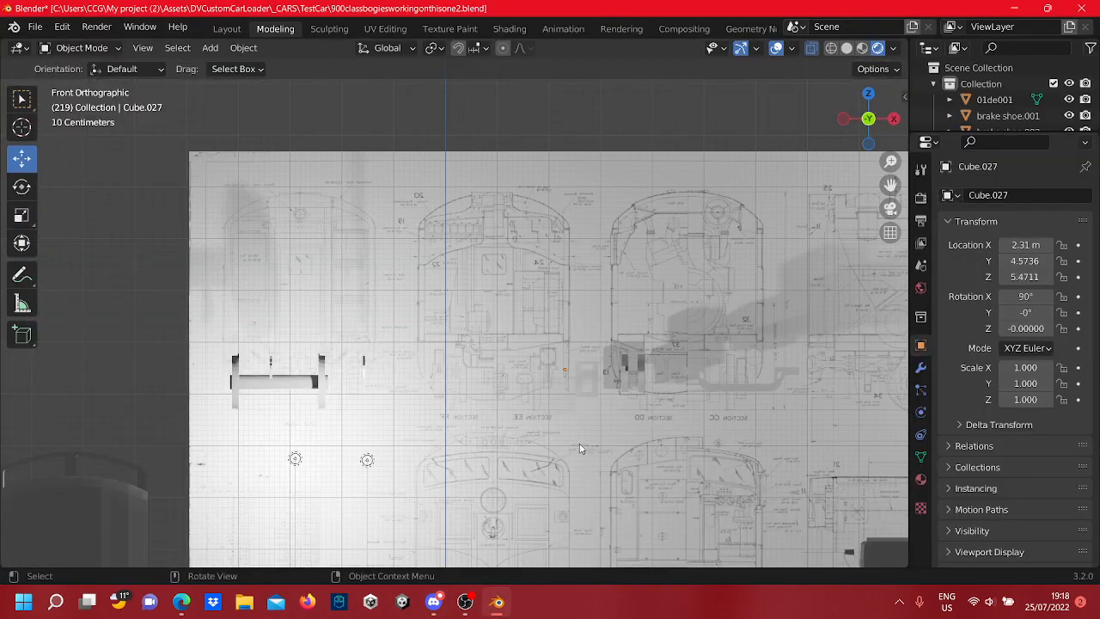
scroll(663, 385, "up", 5)
scroll(663, 380, "up", 1)
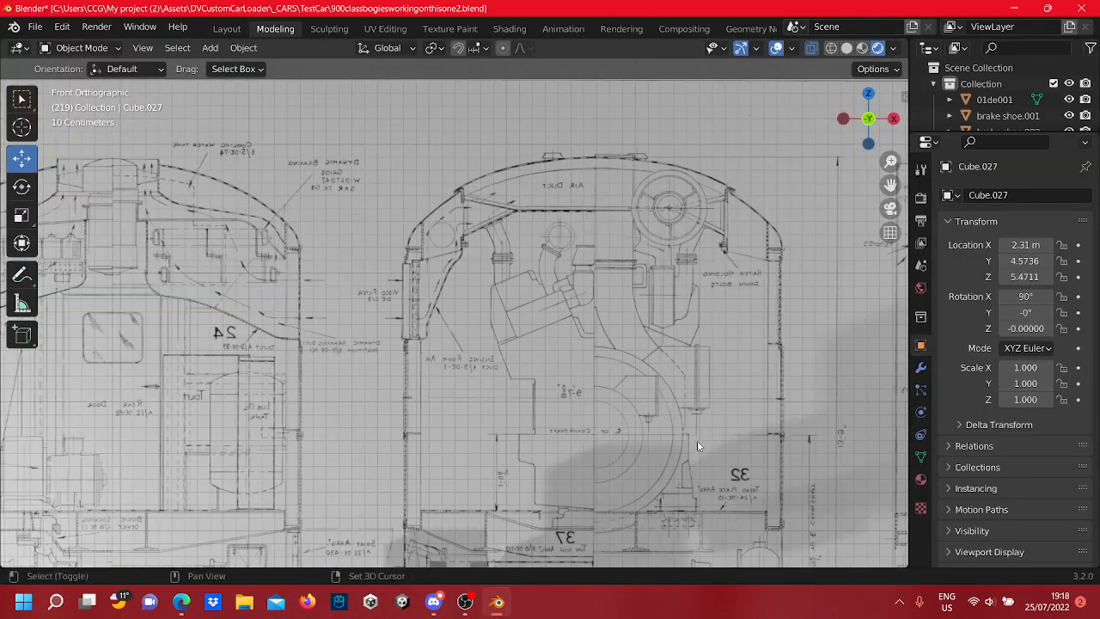
middle_click_drag(697, 441, 210, 351, "shift")
scroll(380, 332, "down", 3)
middle_click_drag(600, 358, 501, 306, "shift")
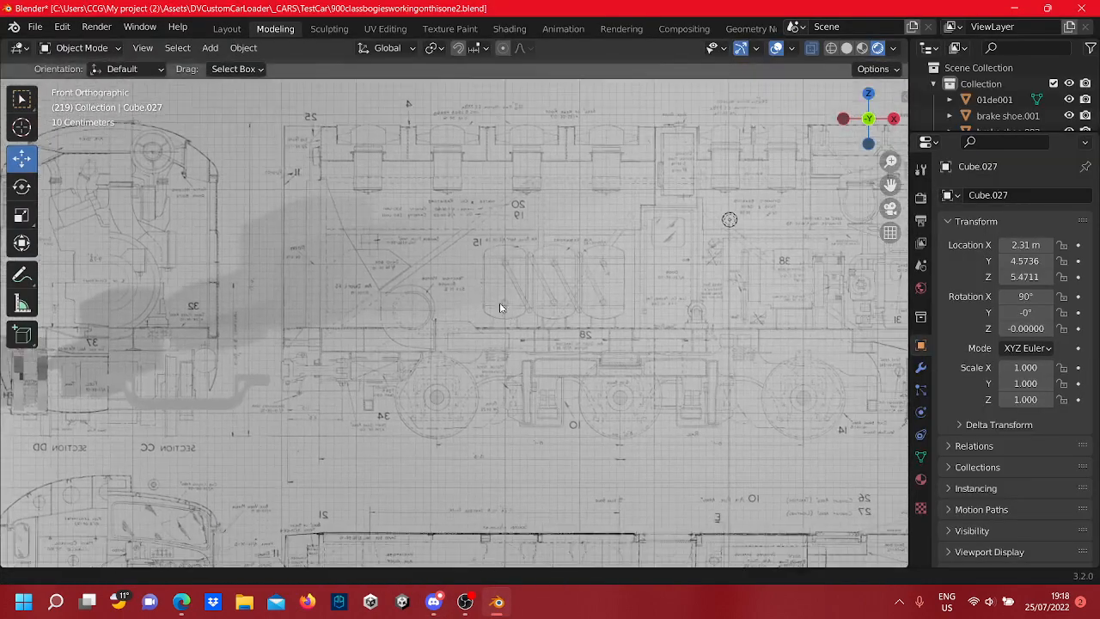
scroll(473, 300, "up", 5)
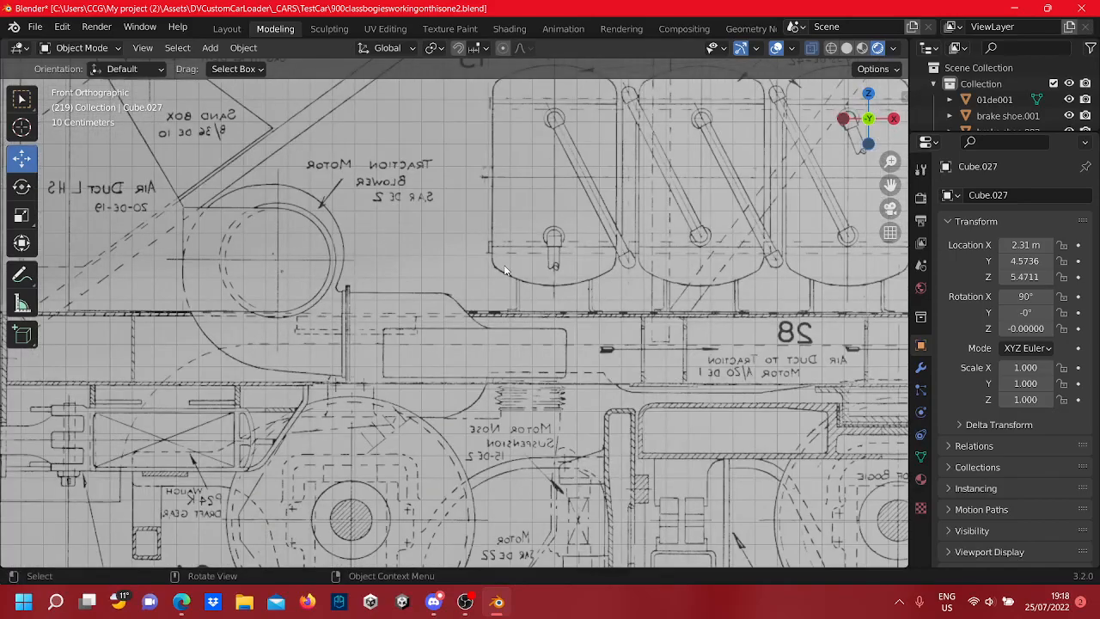
scroll(475, 249, "down", 6)
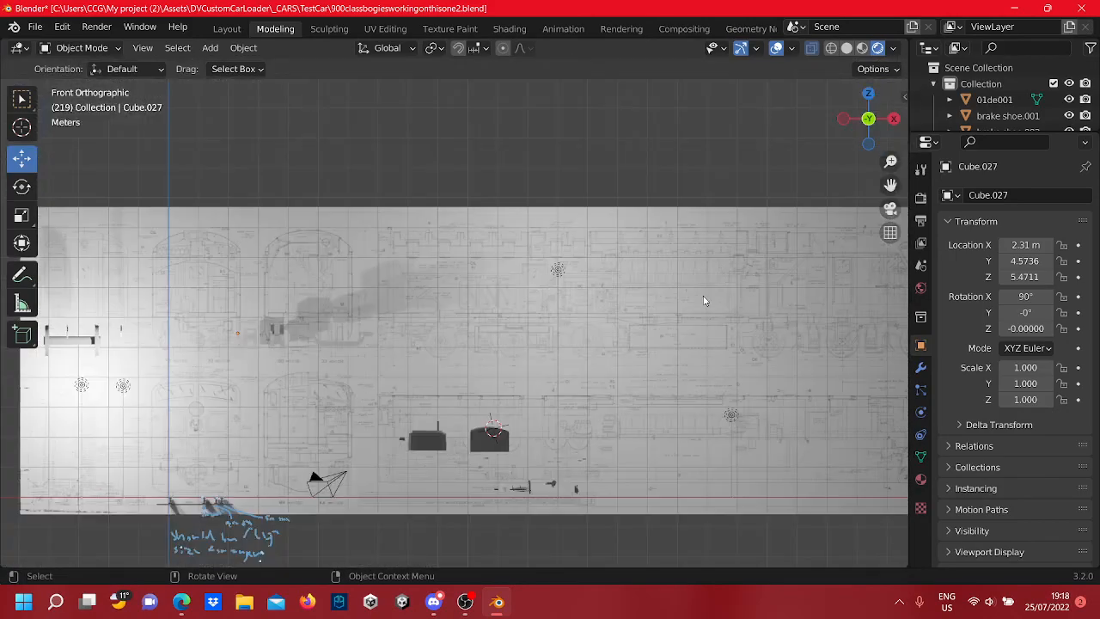
Spread two lights along the blueprint, moving Light.004 to about X 23.48 m and Light.001 to about X 10.53 m, Y 2.68 m
middle_click_drag(705, 302, 449, 335)
left_click(471, 329)
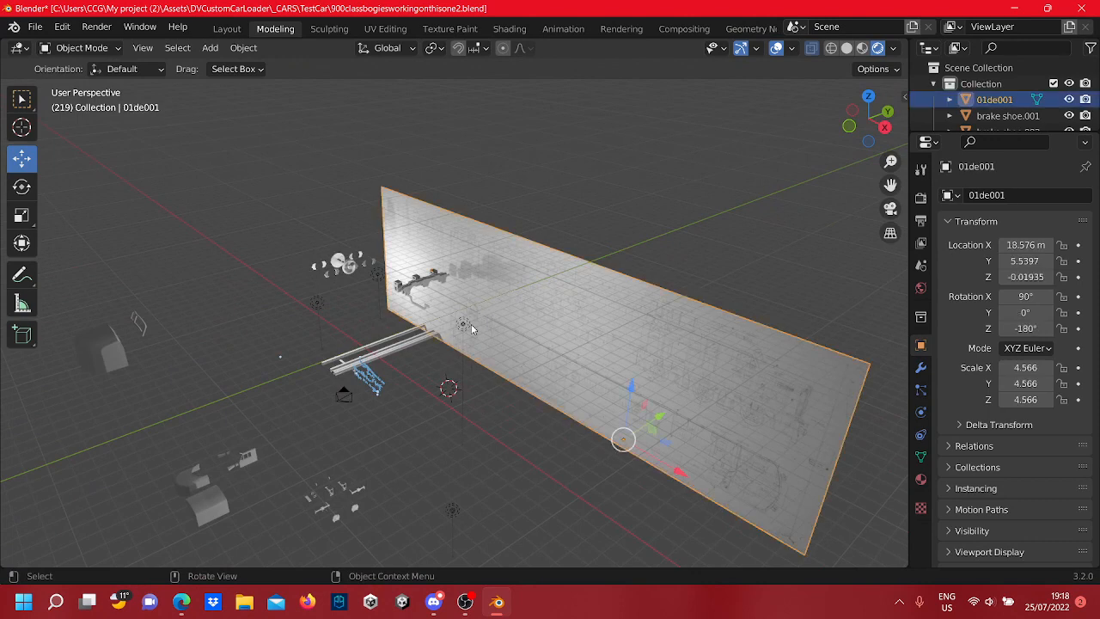
left_click(463, 328)
left_click_drag(493, 341, 666, 436)
left_click(317, 301)
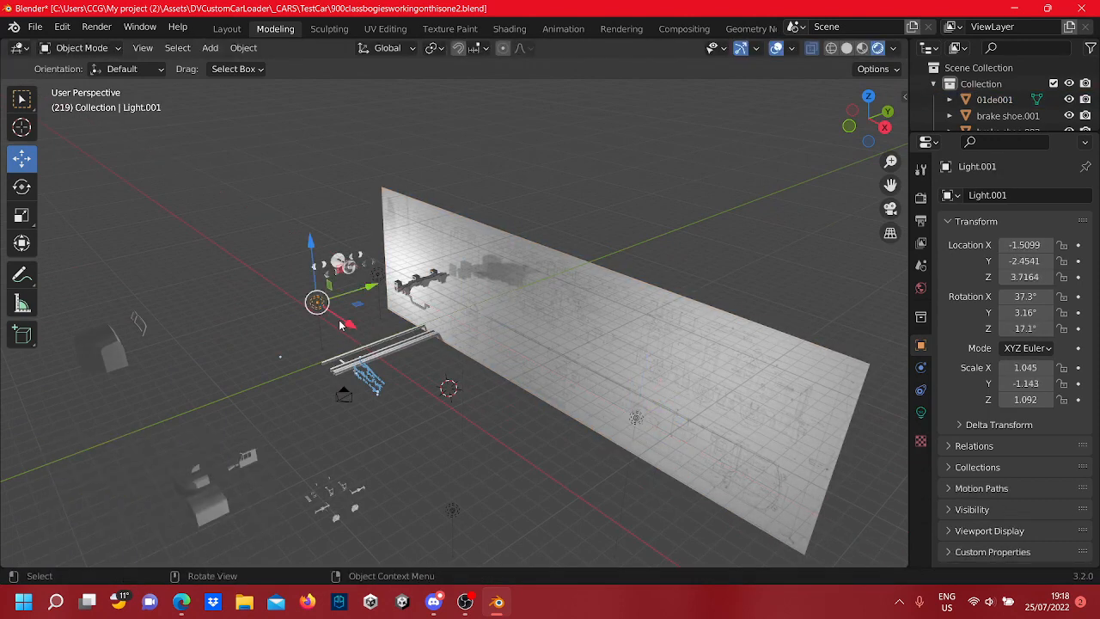
left_click_drag(340, 326, 495, 338)
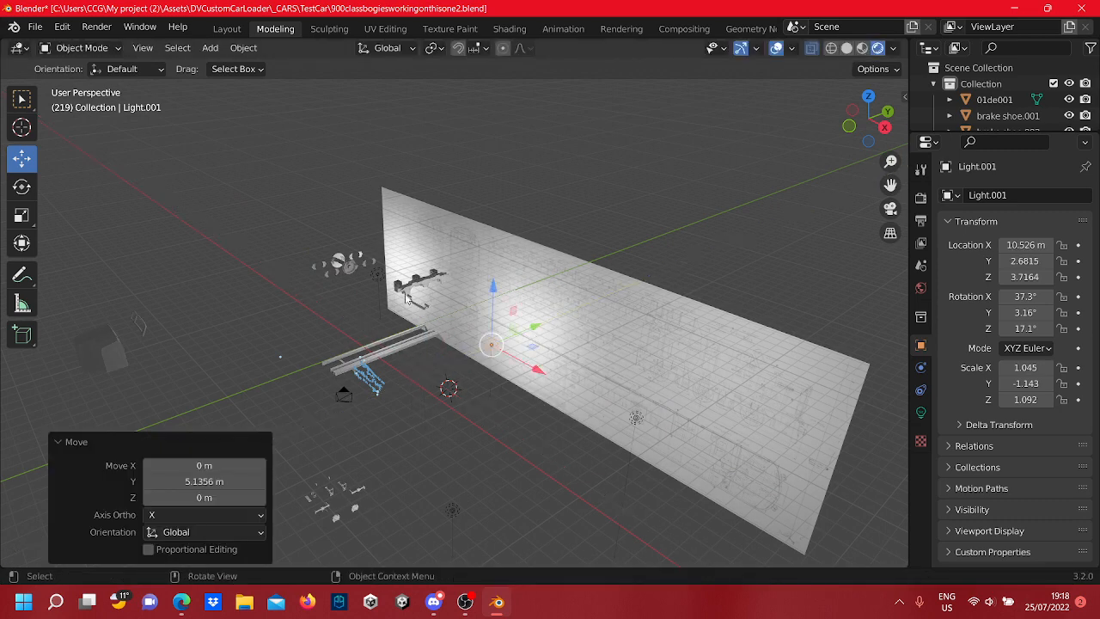
Duplicate the three lights in front of the blueprint and move the copies about 9.57 m along Y to its other side
left_click(379, 276, "shift")
left_click(637, 421, "shift")
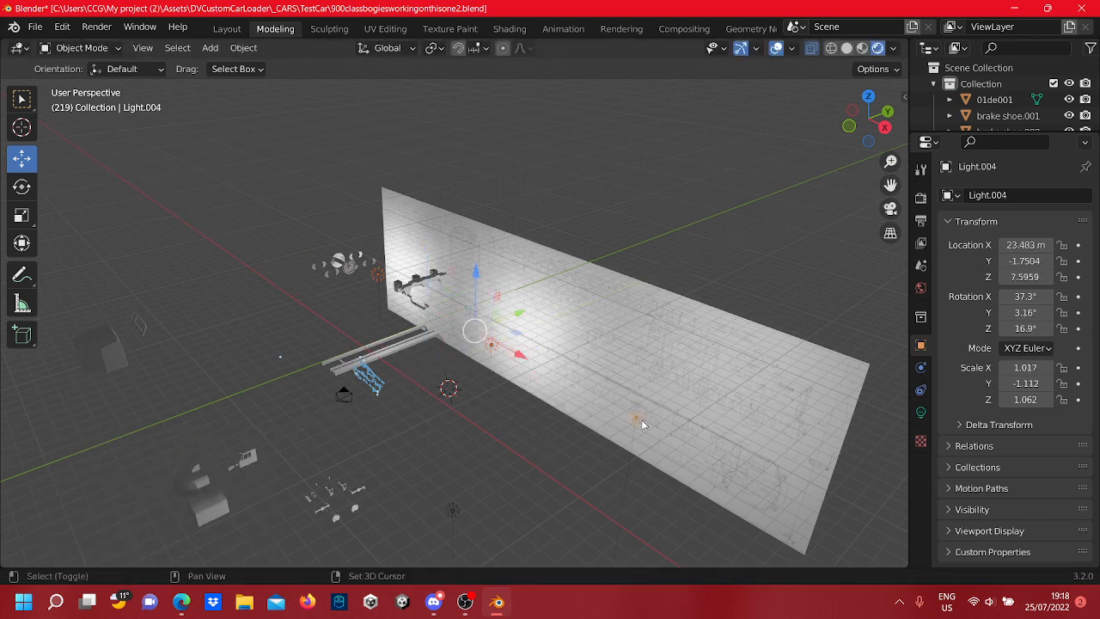
right_click(642, 426)
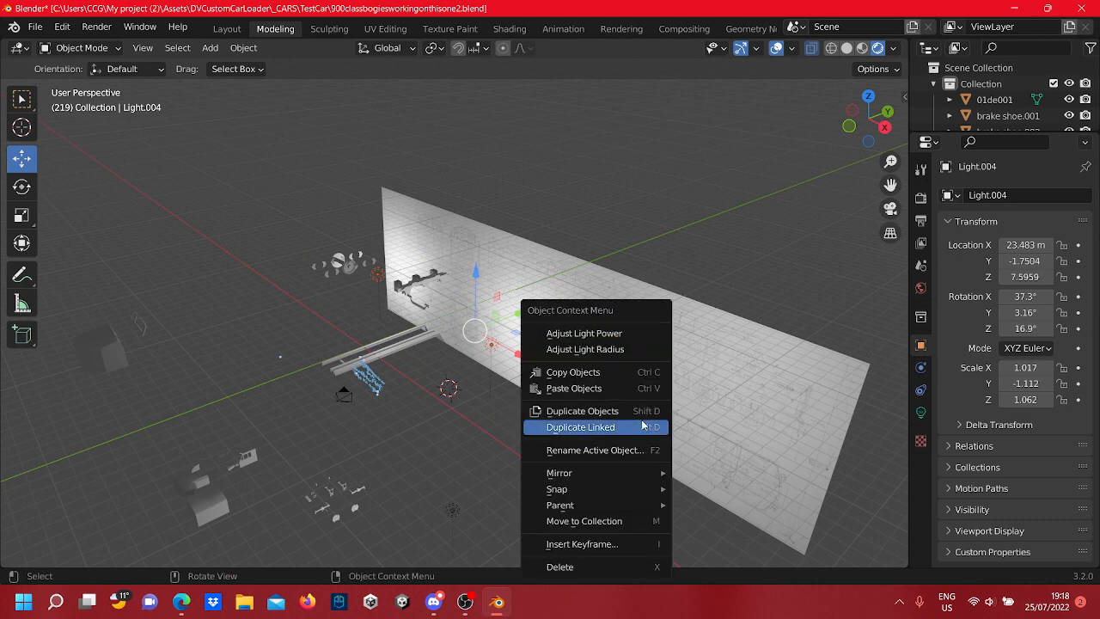
left_click(631, 413)
right_click(631, 413)
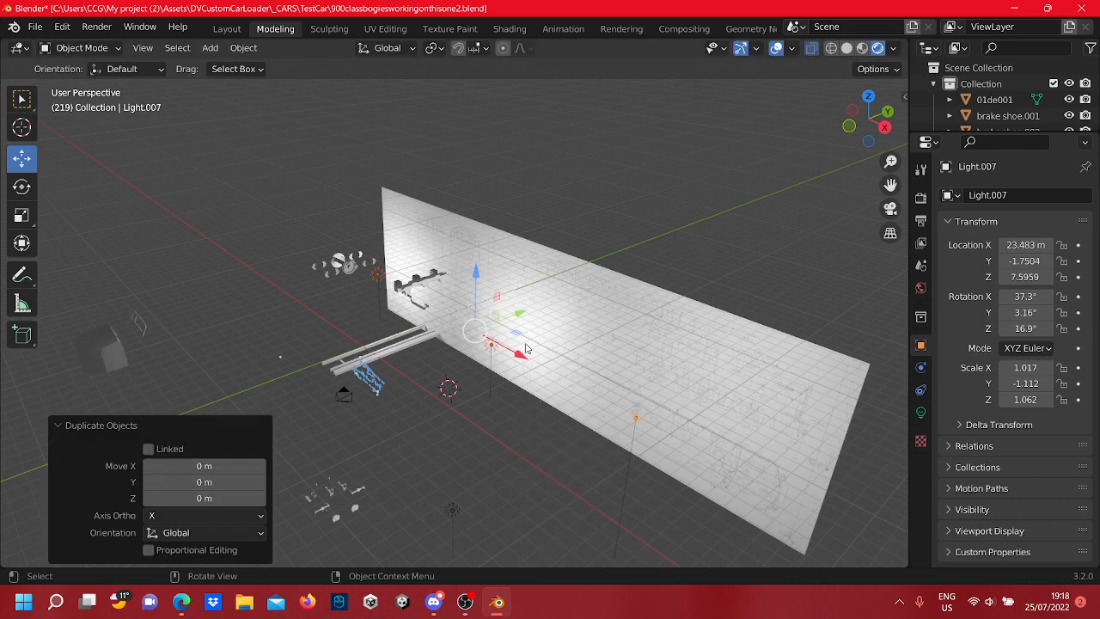
left_click_drag(524, 317, 632, 275)
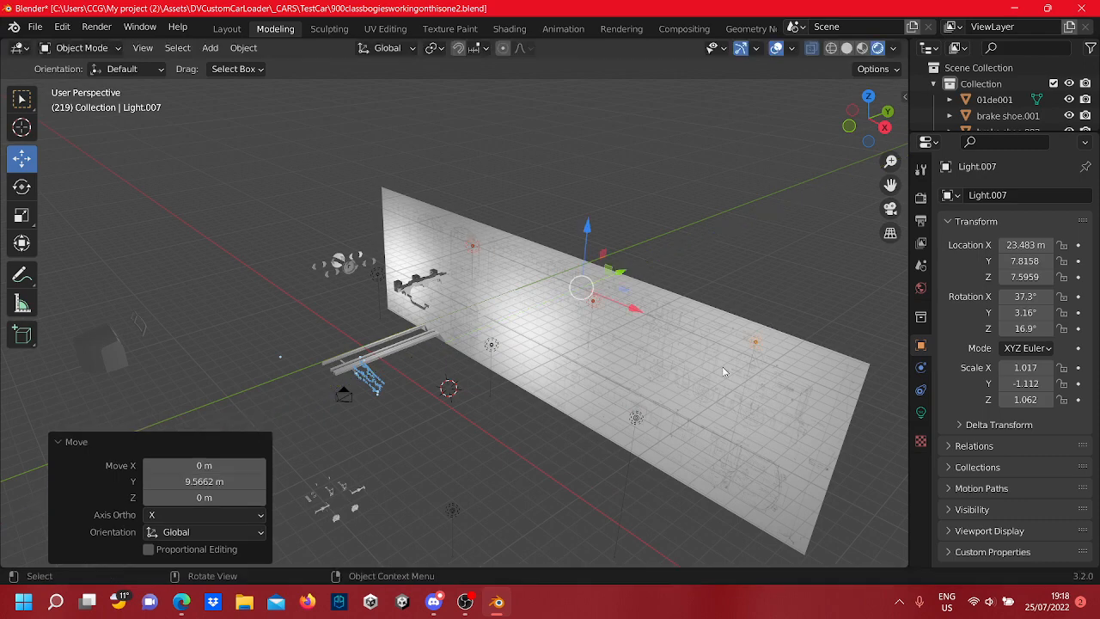
Shift the three duplicated lights about 1.33 m back along Y toward the blueprint
middle_click_drag(722, 371, 628, 411)
left_click_drag(657, 402, 642, 396)
middle_click_drag(642, 396, 565, 392)
scroll(575, 418, "up", 5)
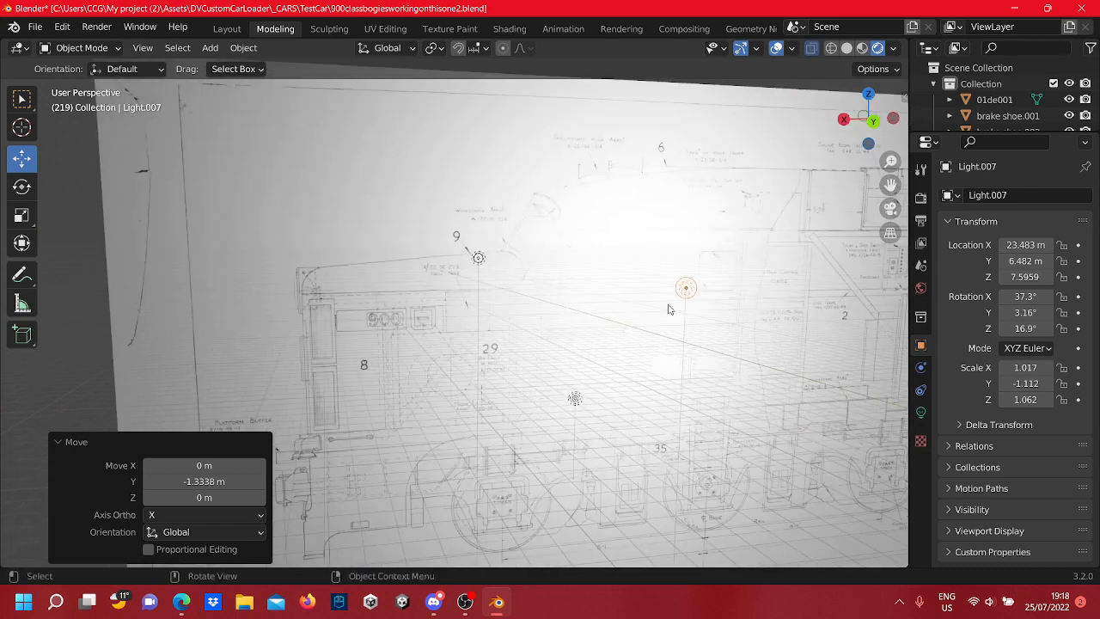
Move only Light.007 away from the blueprint along Y to about 9.99 m
left_click(683, 290)
scroll(542, 318, "down", 7)
middle_click_drag(504, 365, 554, 388)
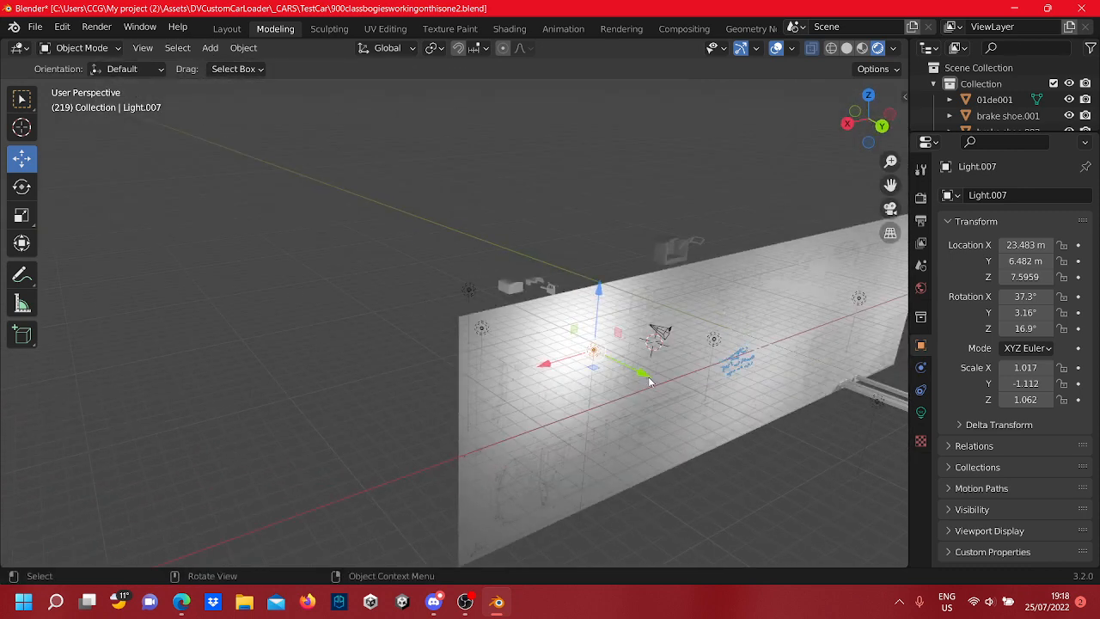
left_click_drag(647, 376, 700, 462)
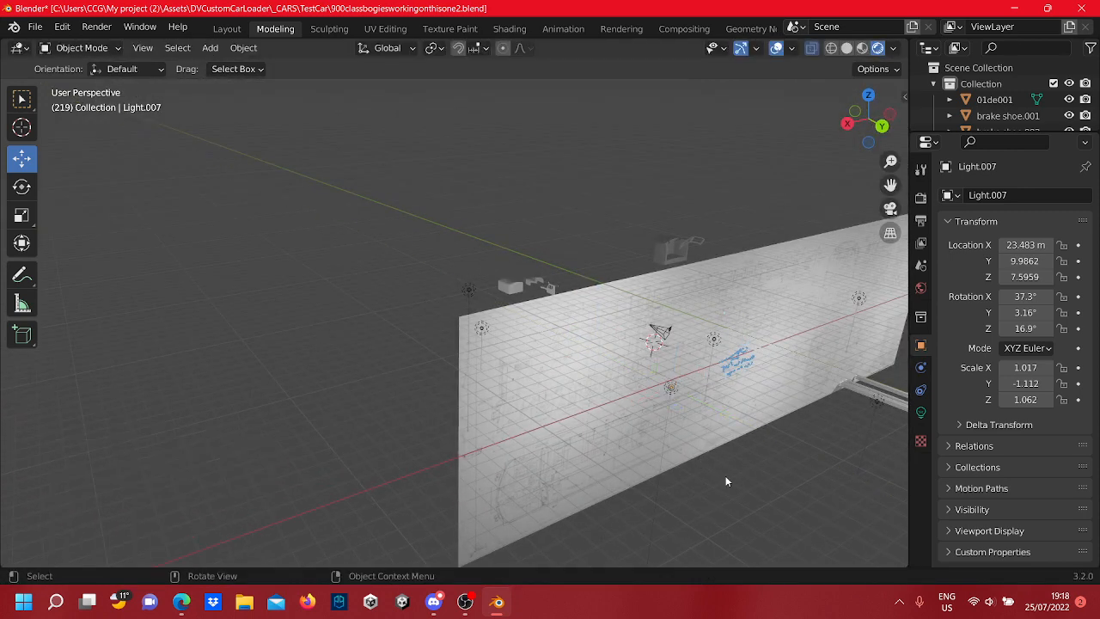
Examine the side elevation from the blueprint's unmirrored side, including the nose air equipment, motor air duct and cylinder above the leading axlebox
left_click(709, 345)
middle_click_drag(708, 345, 547, 429)
left_click(336, 356)
scroll(444, 406, "up", 10)
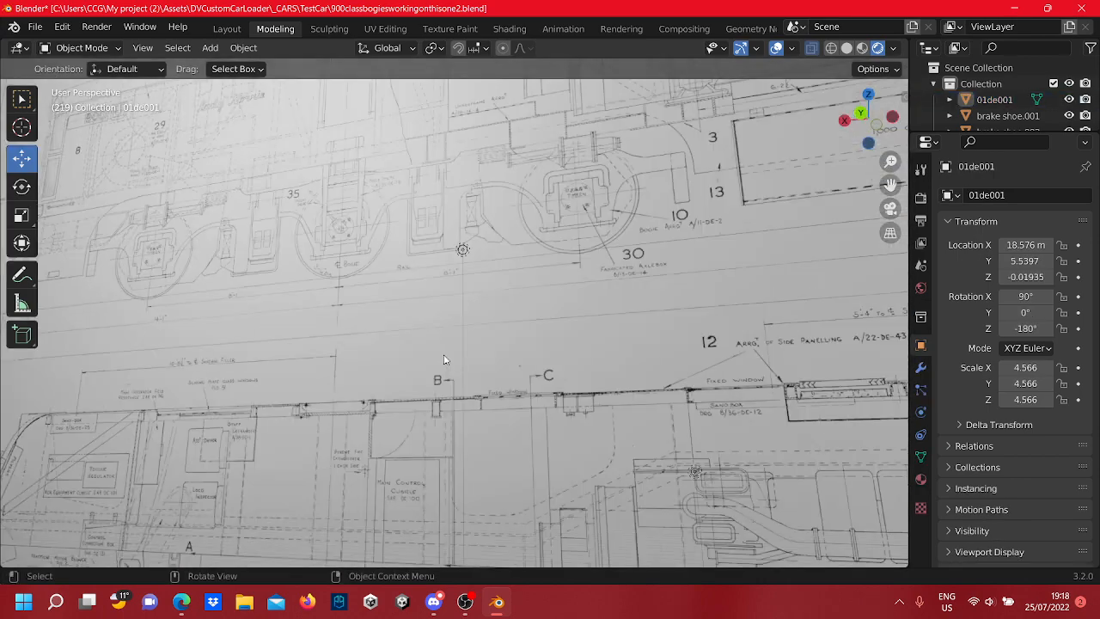
middle_click_drag(445, 359, 487, 393)
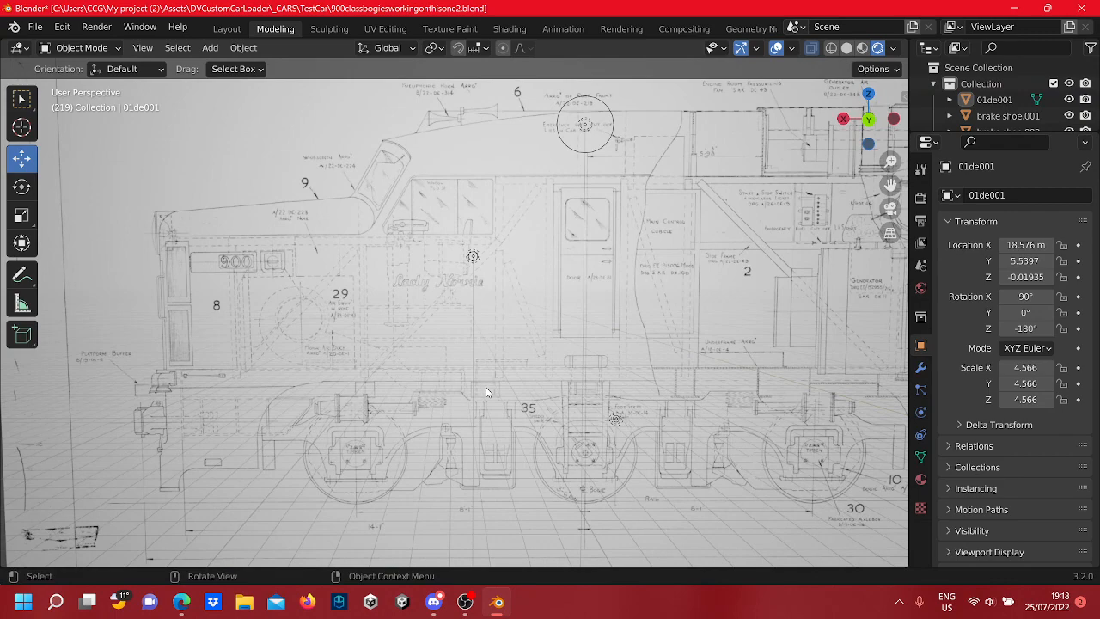
scroll(487, 393, "up", 3)
middle_click_drag(383, 426, 530, 441, "shift")
scroll(462, 441, "up", 5)
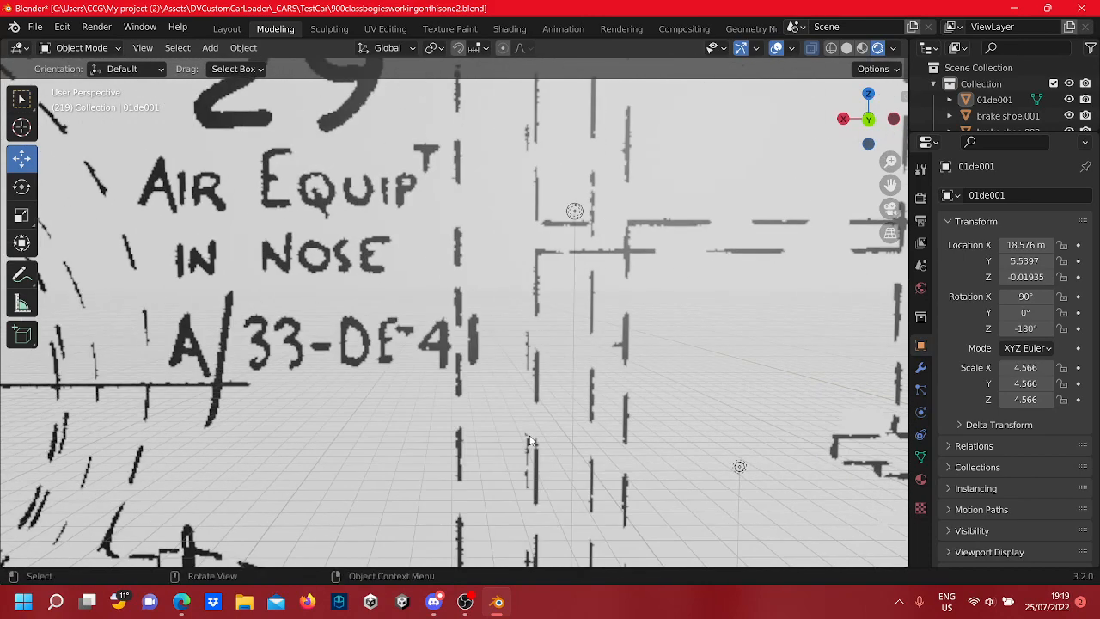
scroll(530, 441, "down", 5)
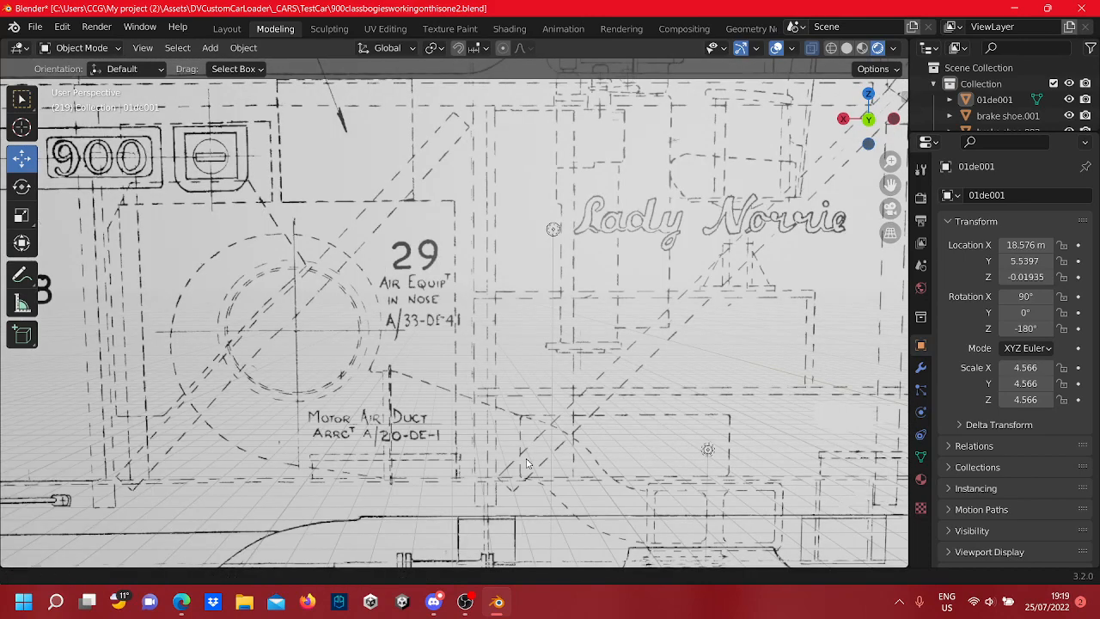
middle_click_drag(530, 441, 540, 426, "shift")
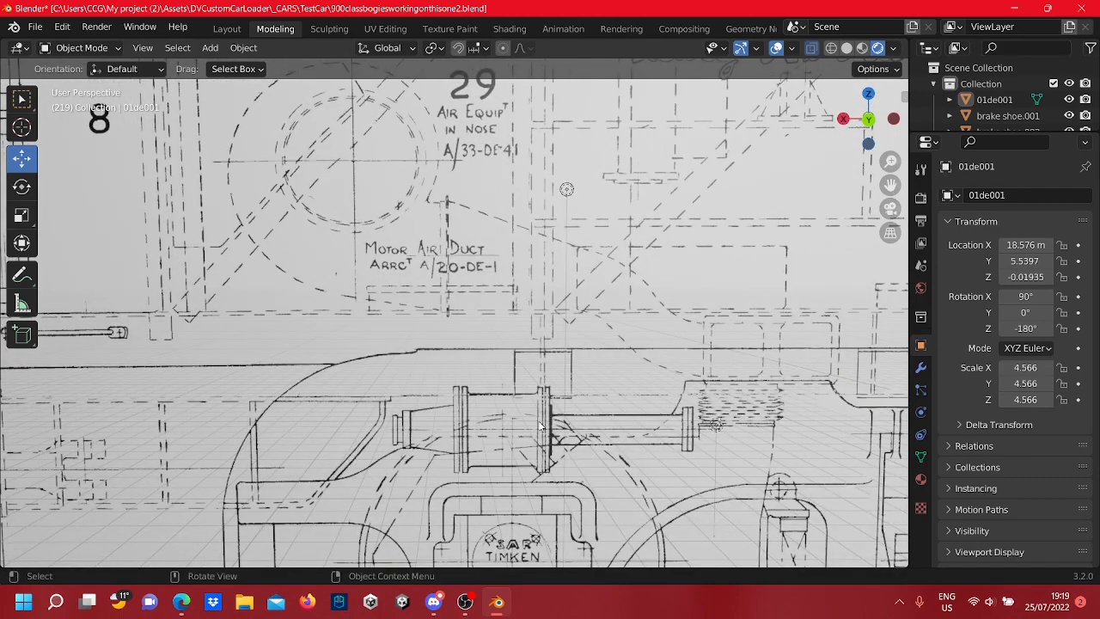
Examine the platform buffer, the three-axle bogie with its Timken axleboxes, and the fuel tank on the side elevation
scroll(539, 426, "down", 3)
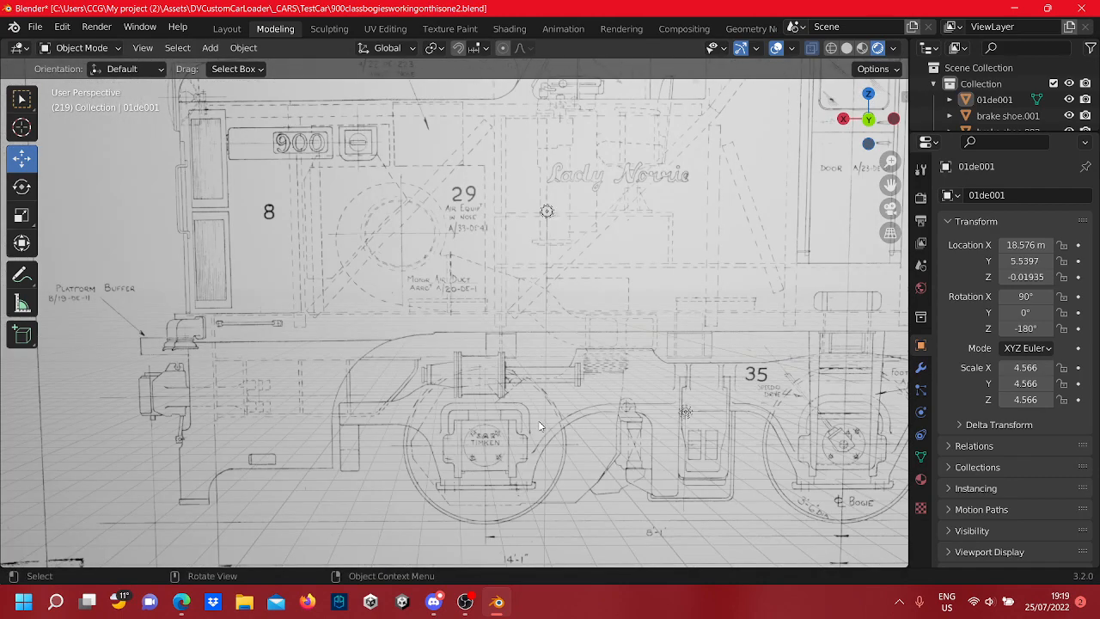
middle_click_drag(506, 419, 563, 393, "shift")
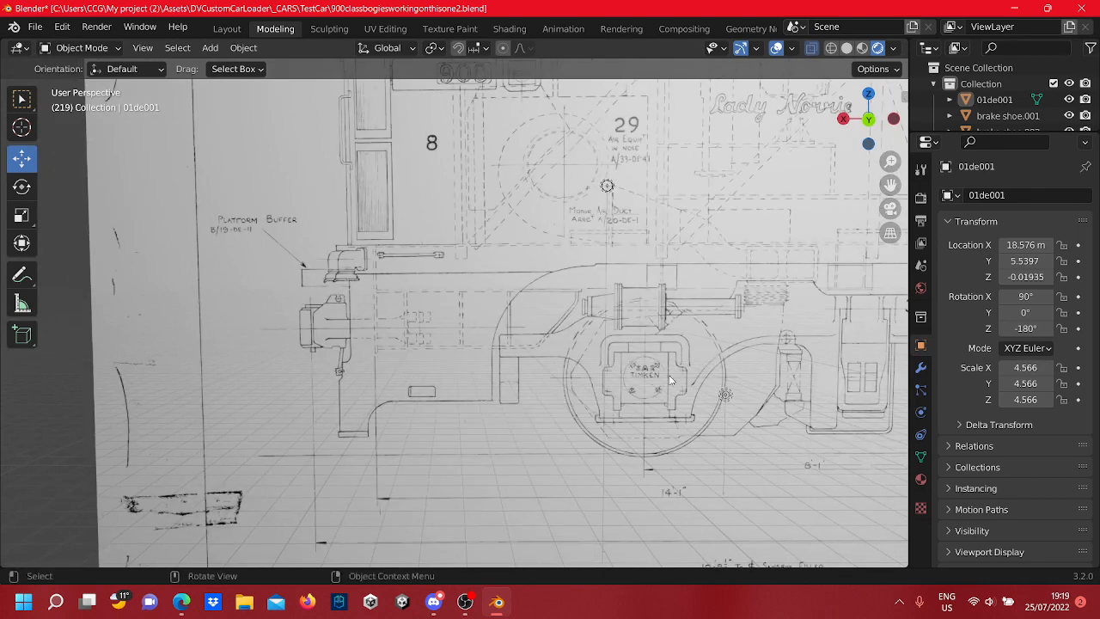
scroll(671, 380, "down", 1)
middle_click_drag(670, 380, 522, 380, "shift")
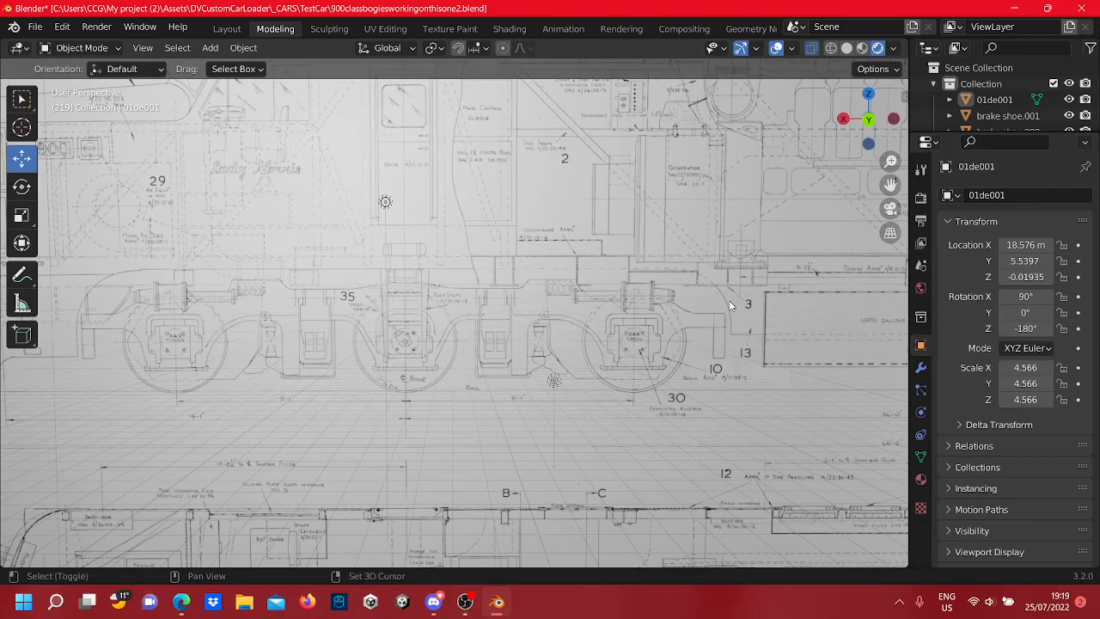
middle_click_drag(728, 304, 357, 356, "shift")
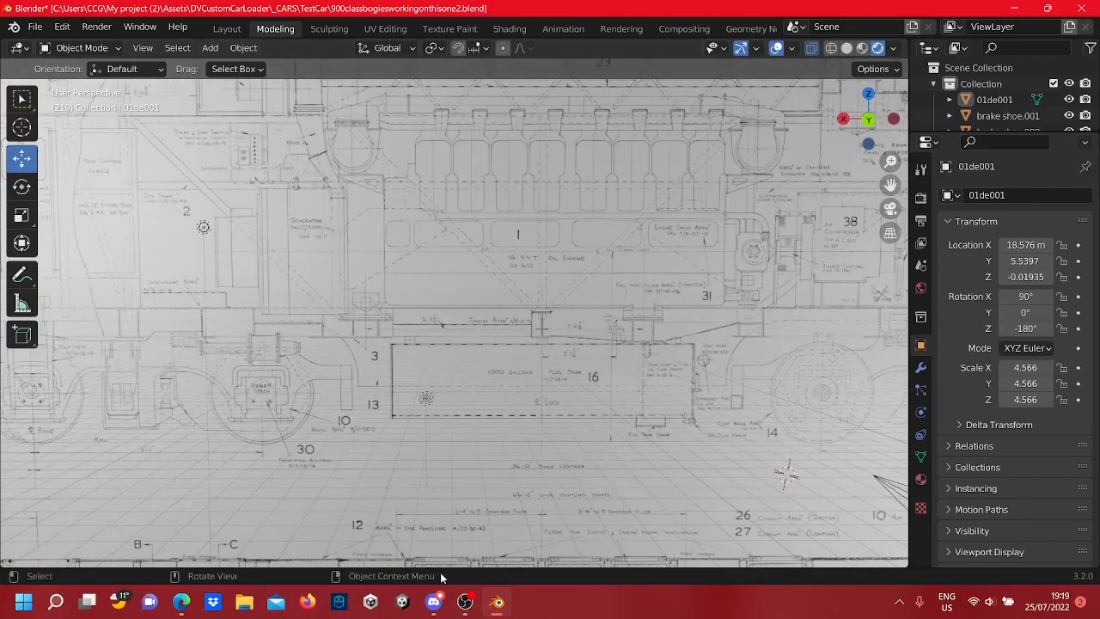
Switch to Discord, open the TRX Twitch Group Chat server and look through its channel list
left_click(435, 602)
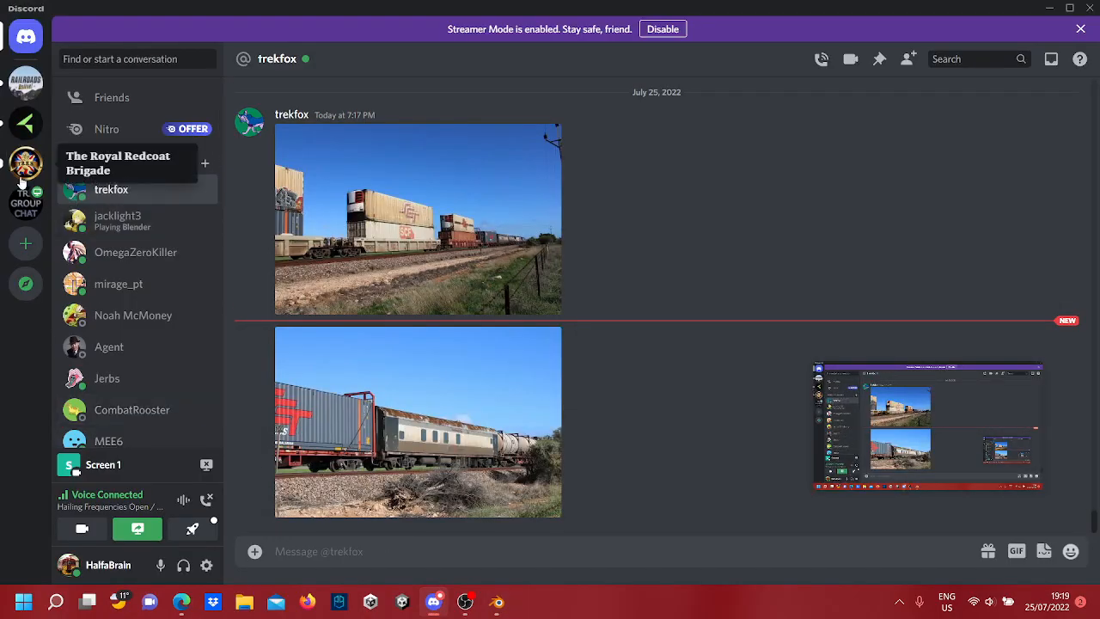
left_click(26, 203)
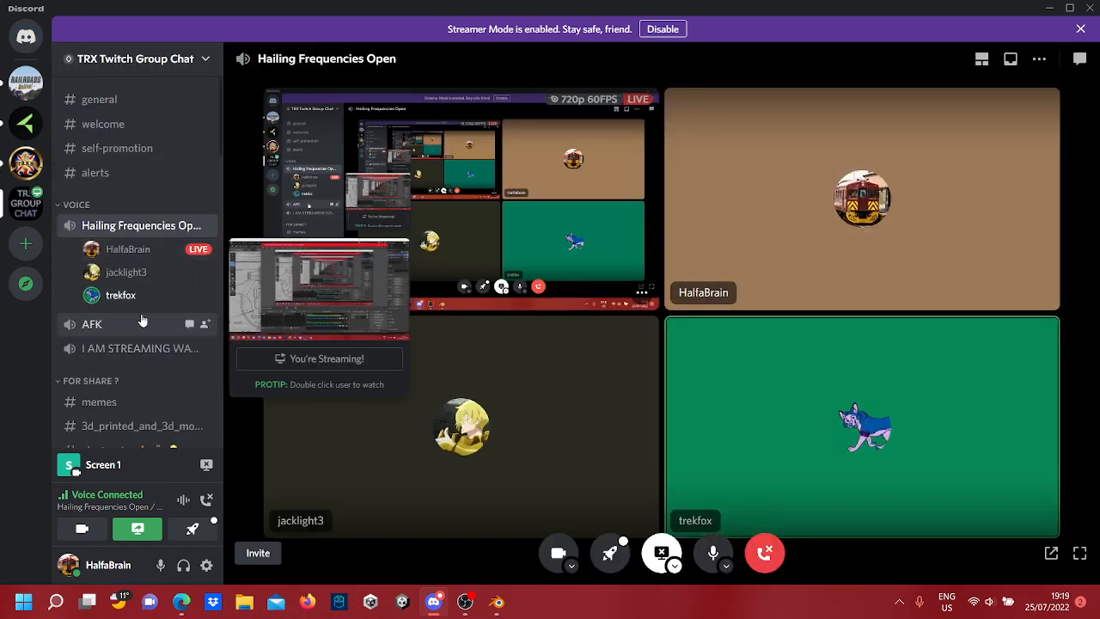
scroll(147, 322, "down", 3)
scroll(147, 335, "down", 3)
scroll(147, 334, "up", 4)
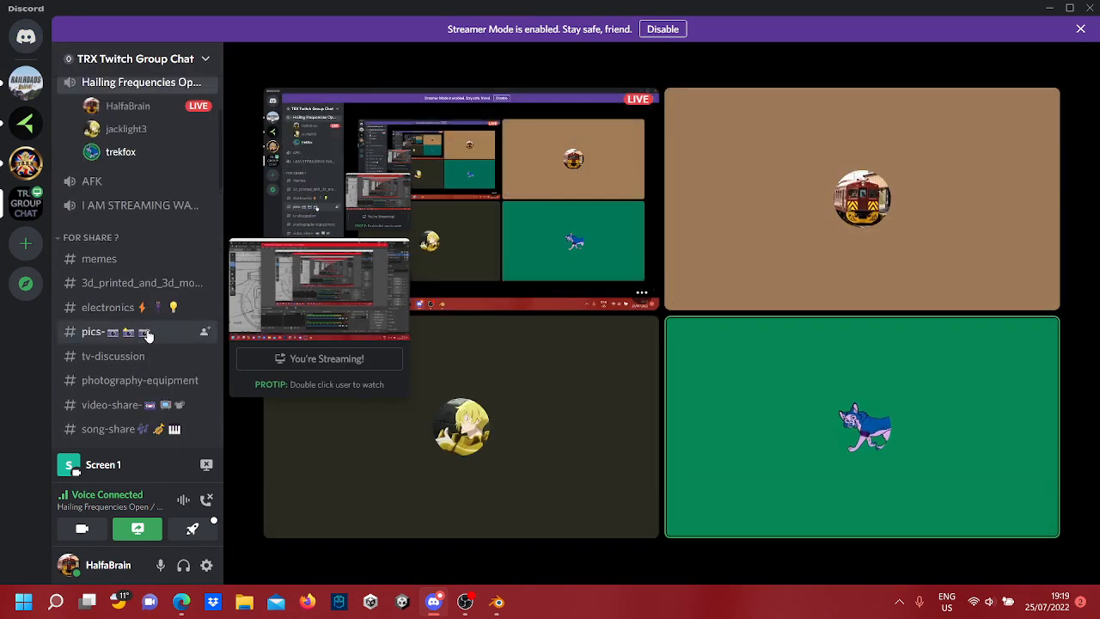
scroll(149, 335, "up", 2)
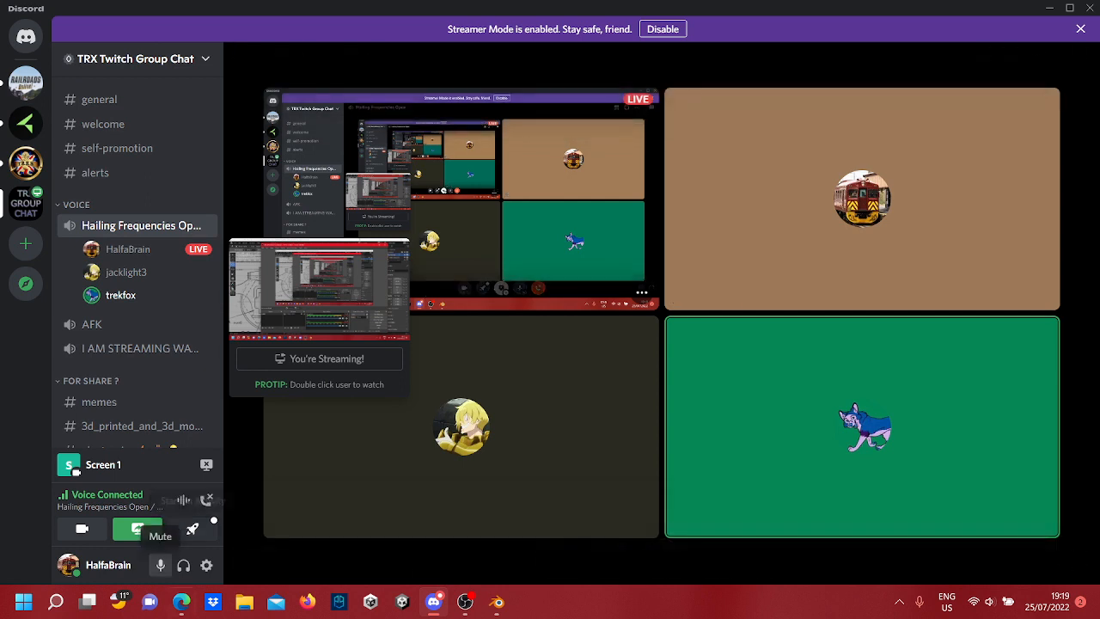
Watch the other participant's live stream of freight train photos in the Hailing Frequencies Open voice channel
mouse_move(196, 611)
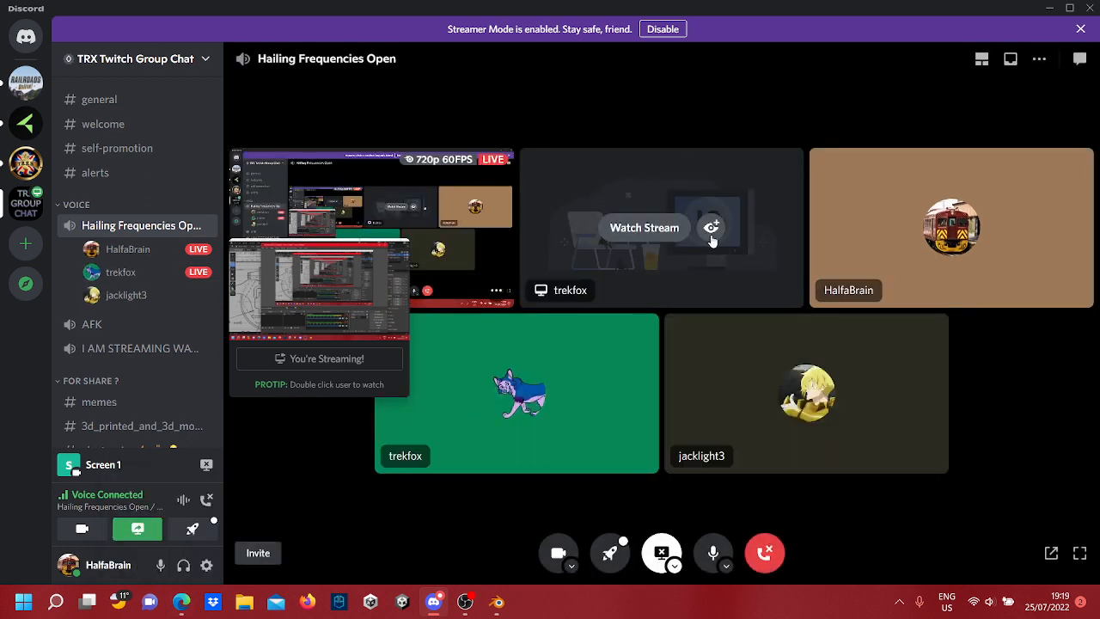
left_click(664, 239)
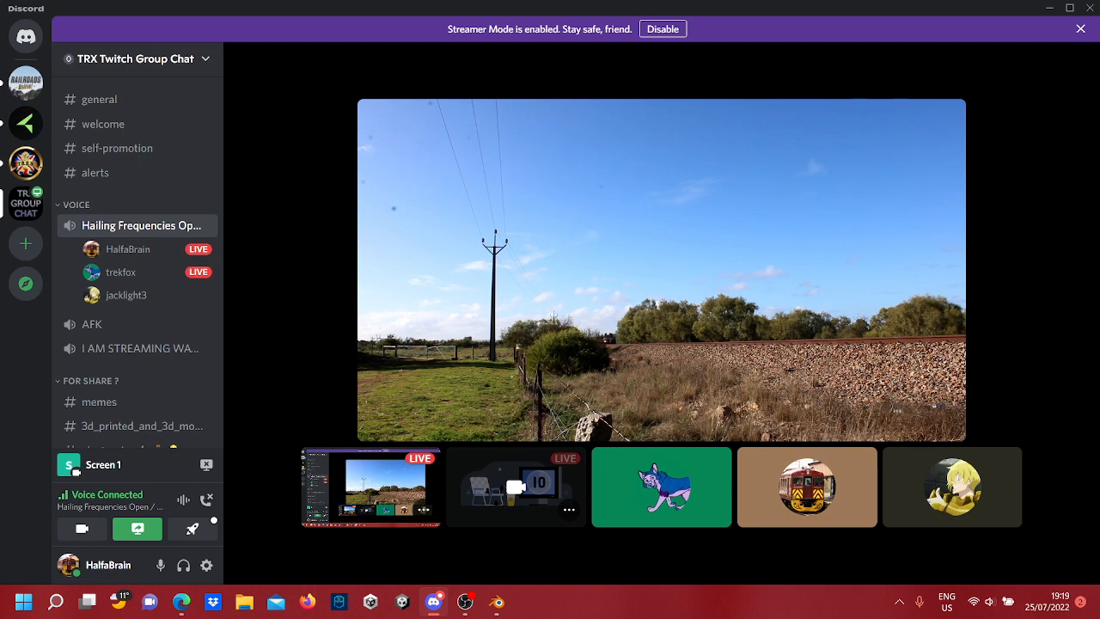
mouse_move(601, 381)
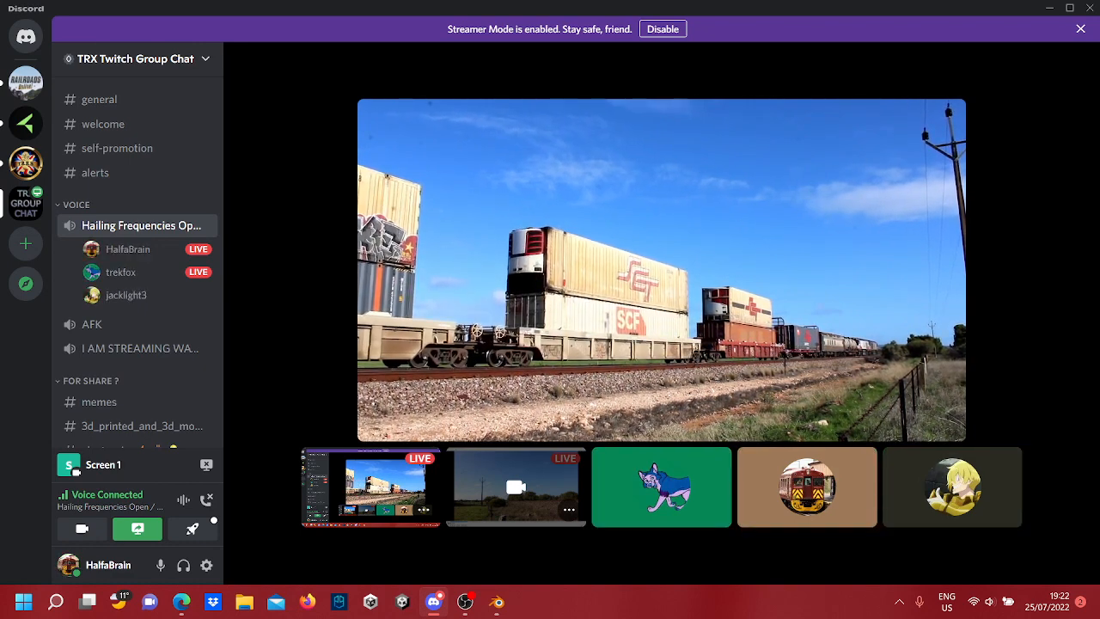
mouse_move(824, 539)
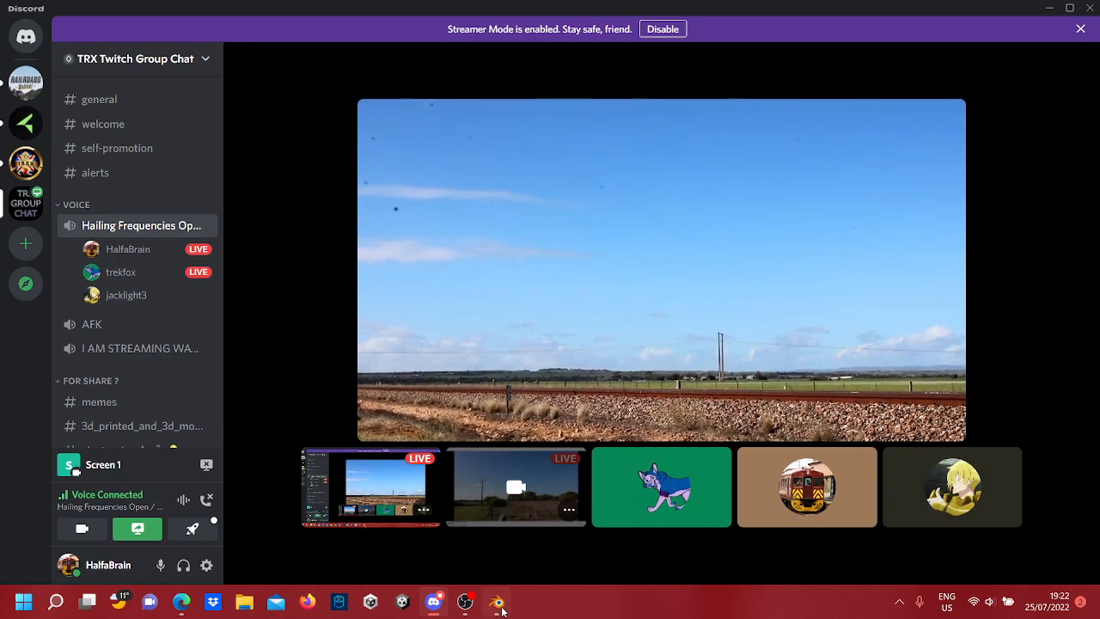
Switch back to Blender and examine the rear bogie's wheels, frame and traction motor air duct on the blueprint's side elevation
mouse_move(498, 604)
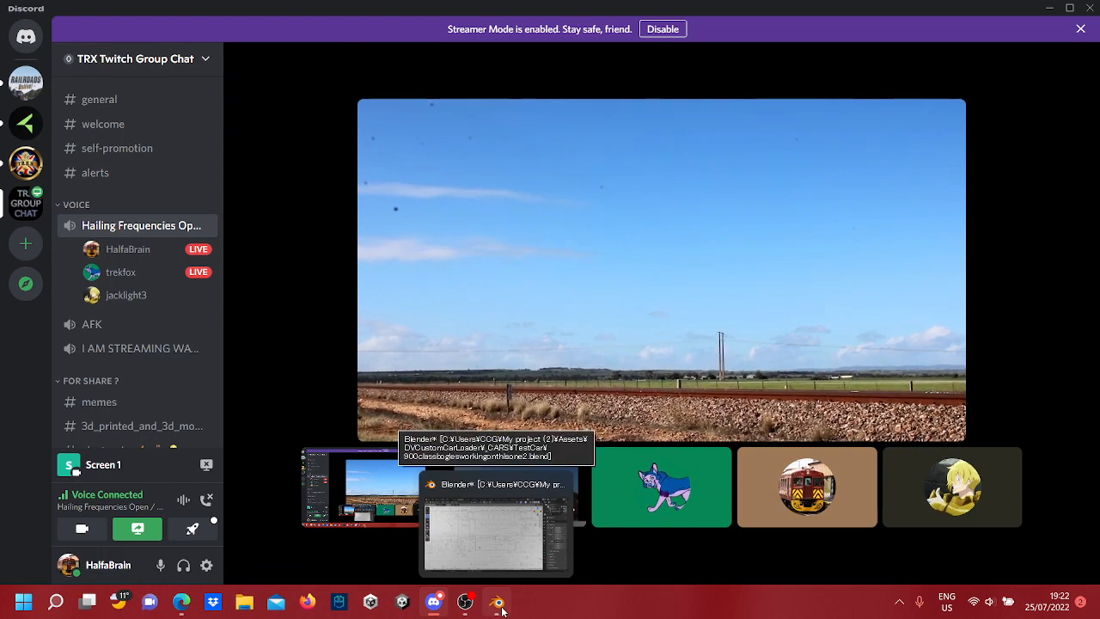
left_click(489, 553)
scroll(682, 362, "up", 9)
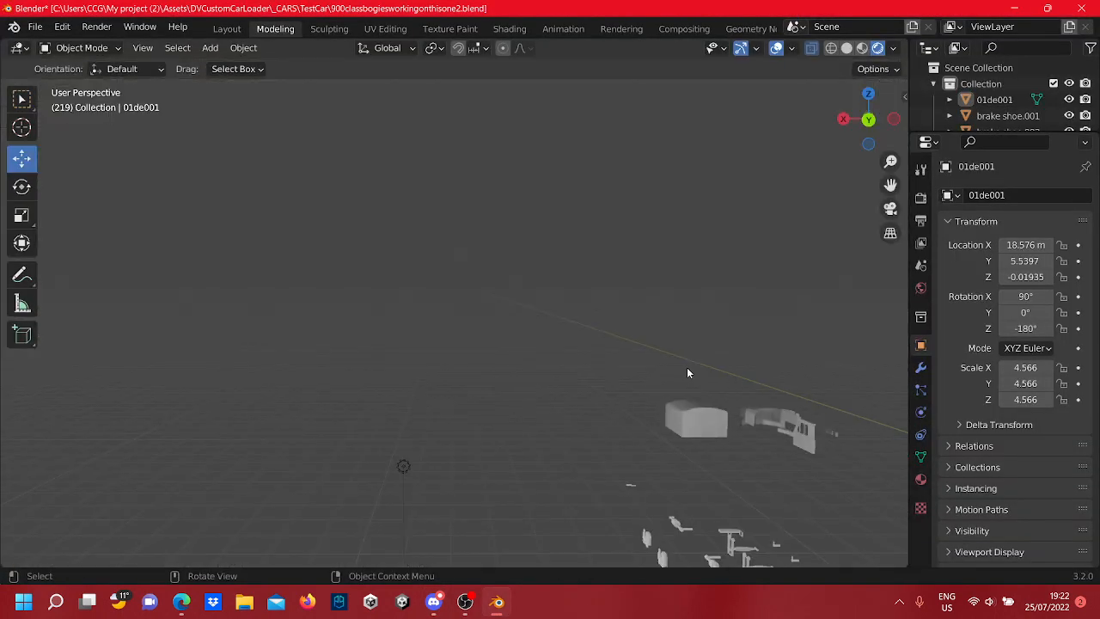
scroll(682, 362, "down", 9)
middle_click_drag(715, 381, 481, 361, "shift")
scroll(680, 303, "up", 6)
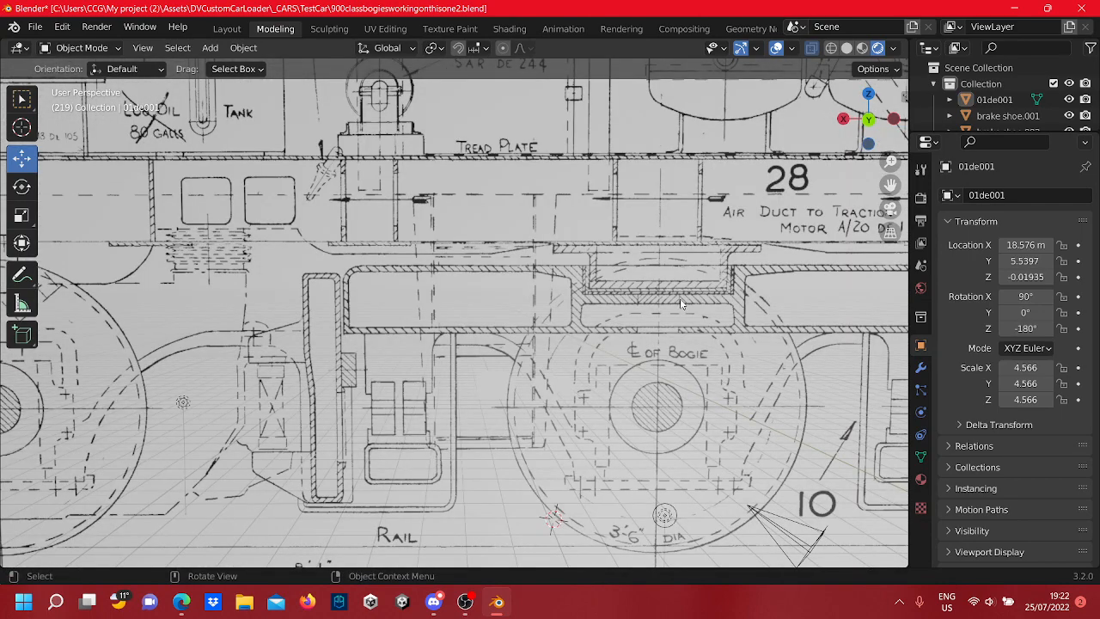
scroll(679, 302, "down", 4)
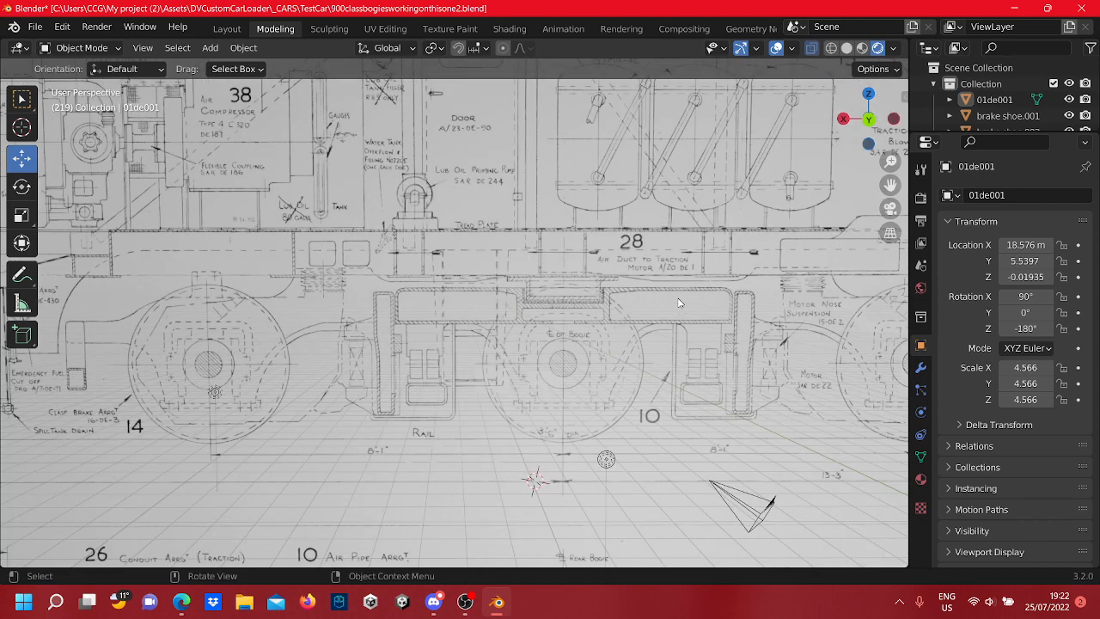
middle_click_drag(701, 308, 679, 303, "shift")
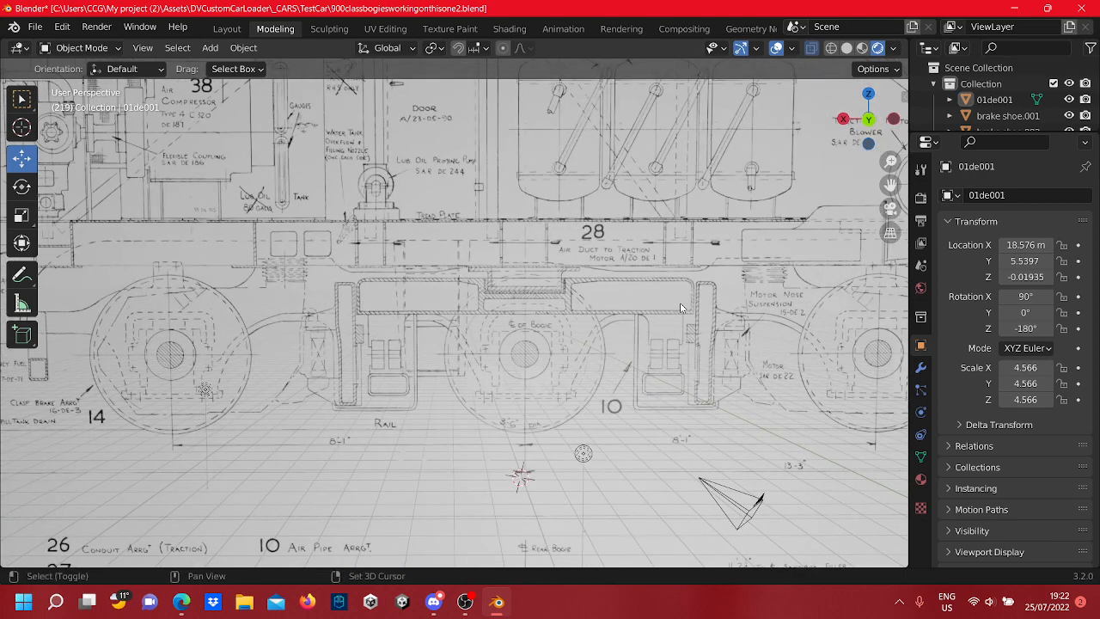
scroll(680, 303, "down", 4)
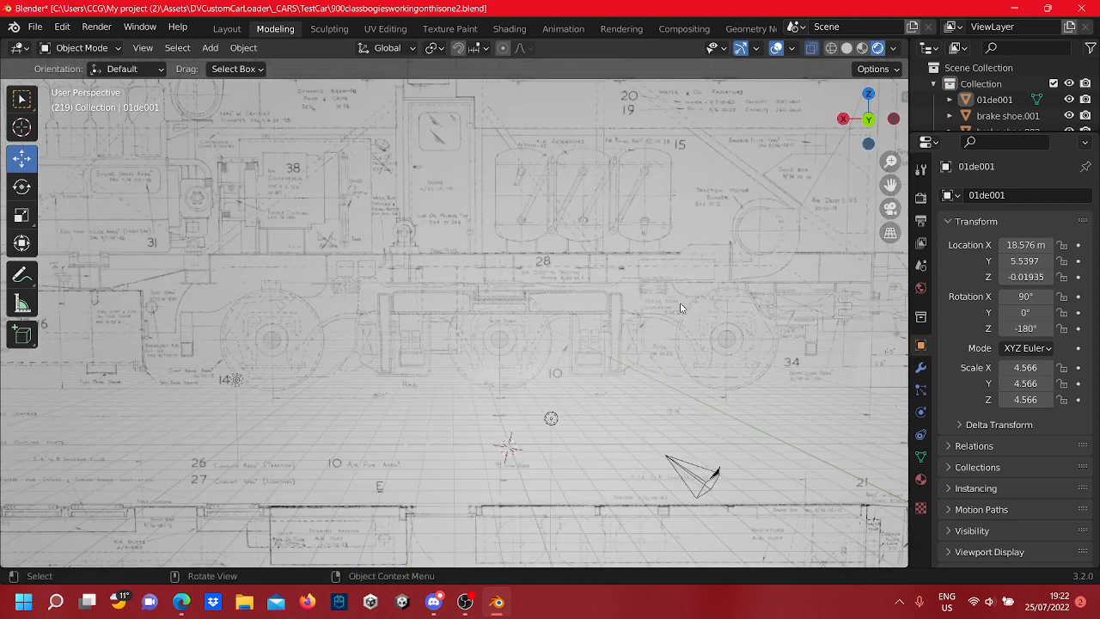
Examine the blueprint's cross-sections CC and DD, including the wheel, axle, bogie side frame, fuel tank and battery box
middle_click_drag(454, 318, 508, 215, "shift")
scroll(508, 214, "up", 10)
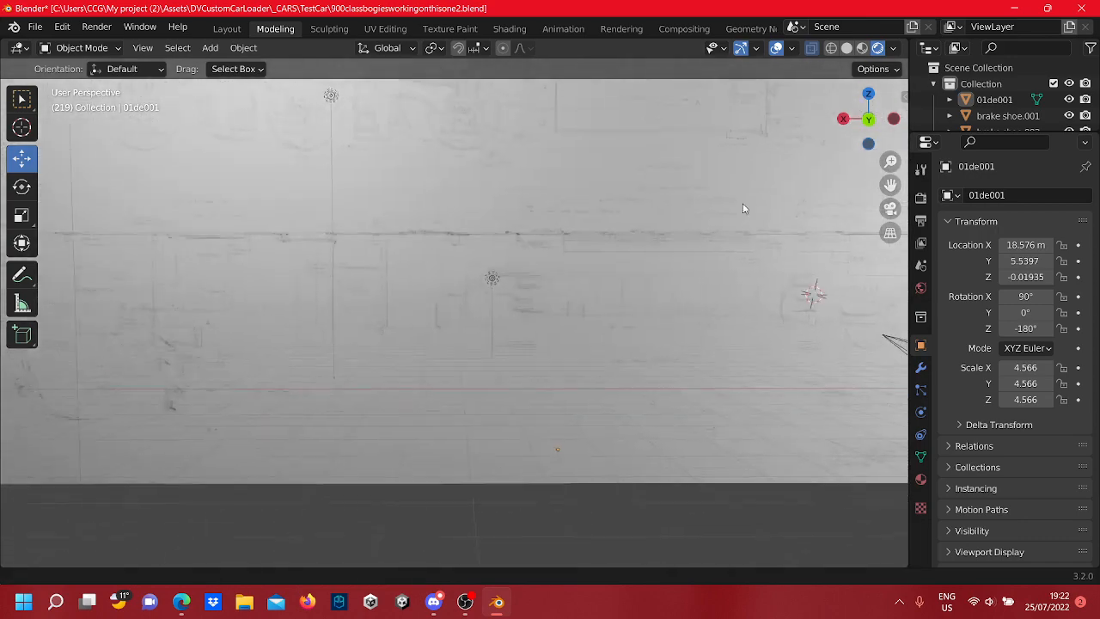
scroll(649, 255, "down", 8)
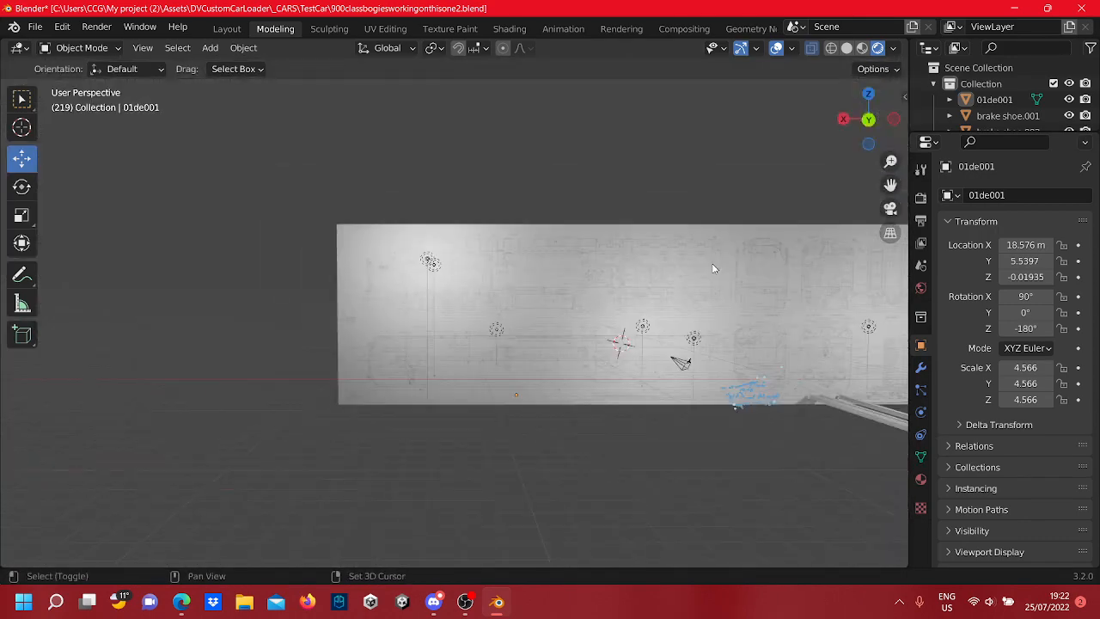
scroll(557, 265, "up", 5)
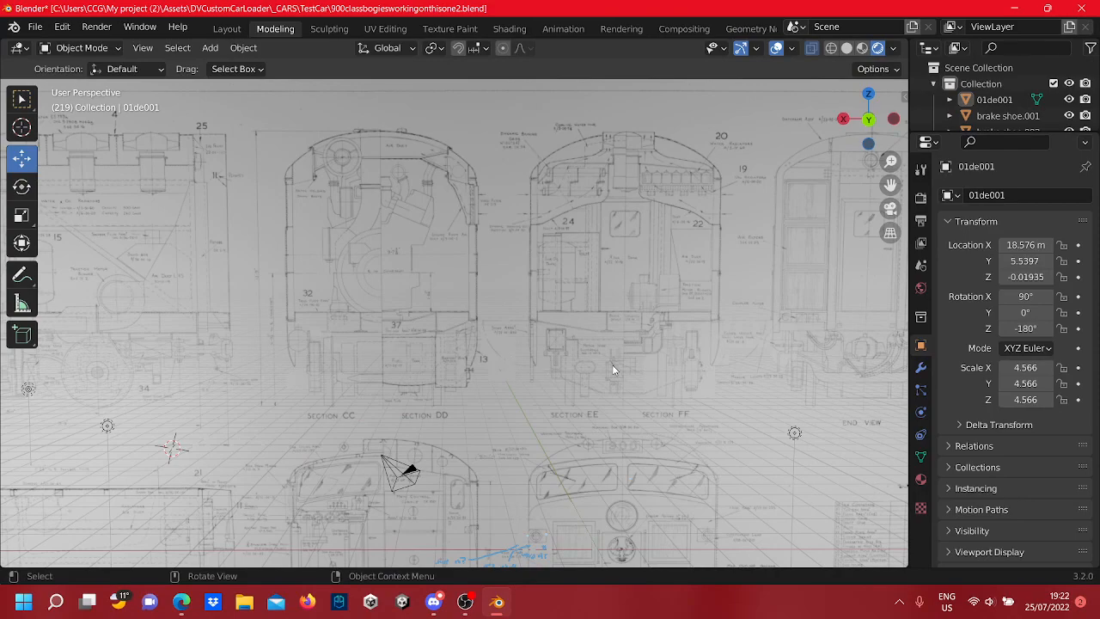
scroll(593, 360, "up", 6)
scroll(550, 339, "down", 2)
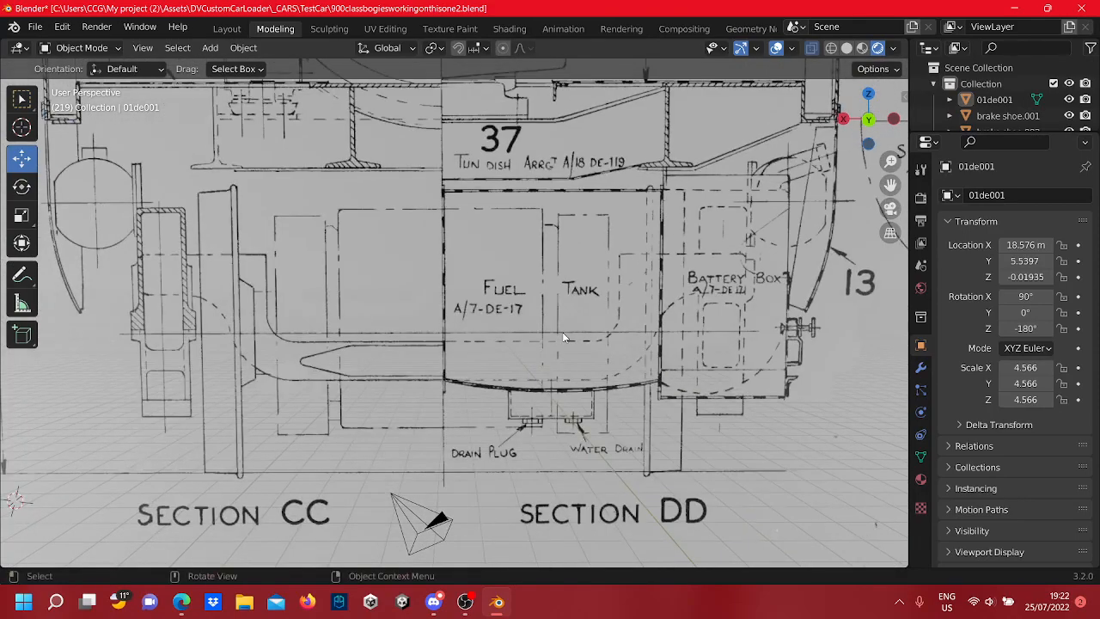
middle_click_drag(503, 342, 550, 336, "shift")
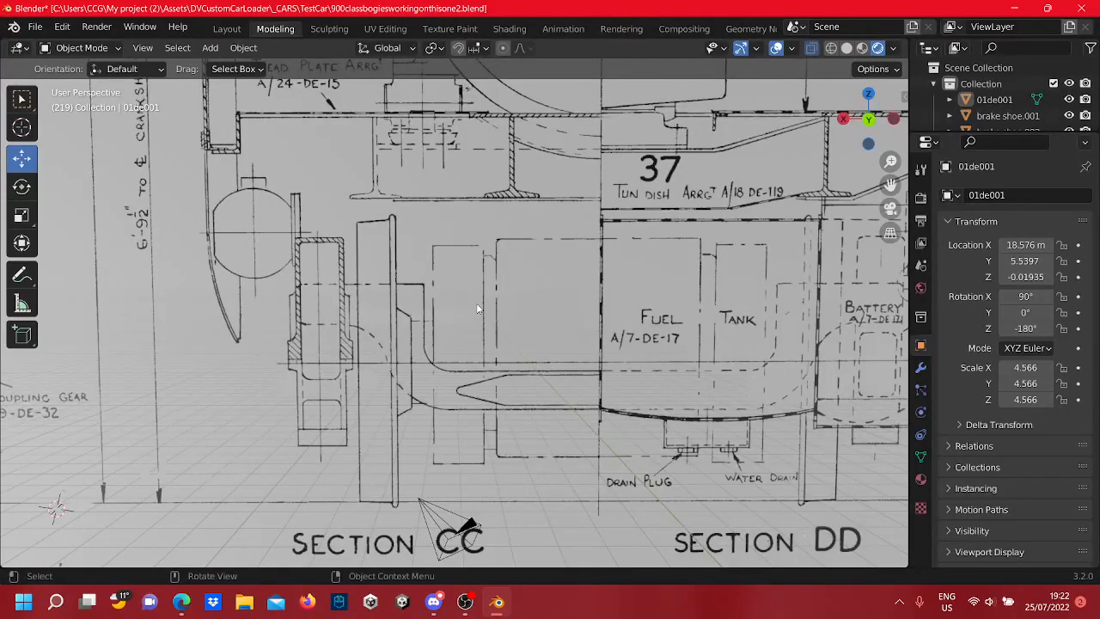
scroll(436, 329, "up", 6)
scroll(436, 328, "down", 2)
scroll(435, 334, "down", 4)
middle_click_drag(582, 321, 531, 323, "shift")
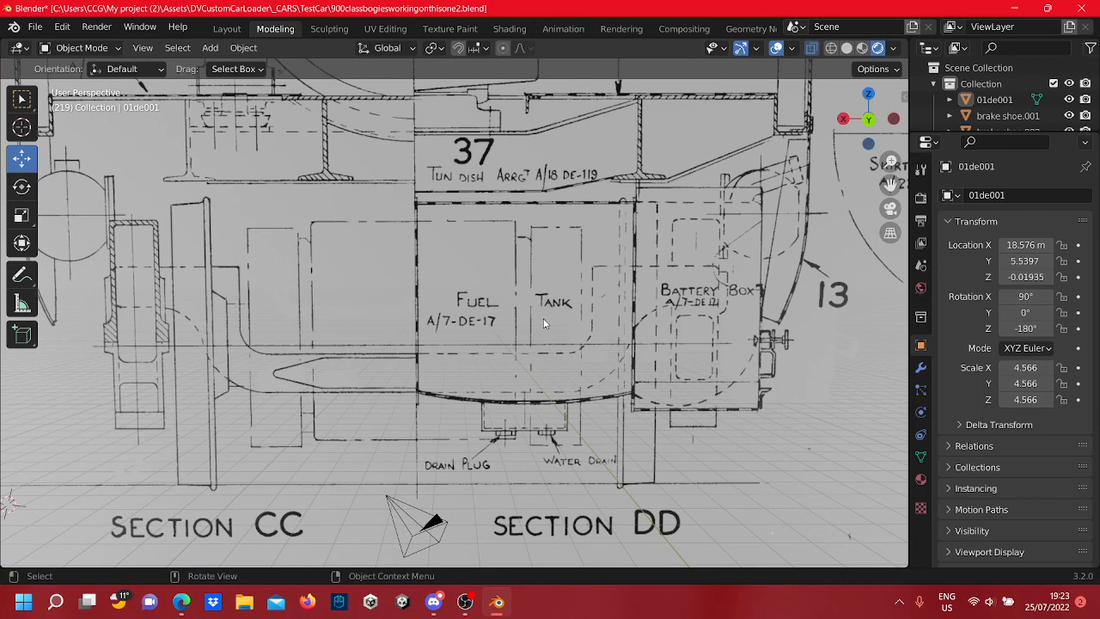
scroll(543, 318, "down", 3)
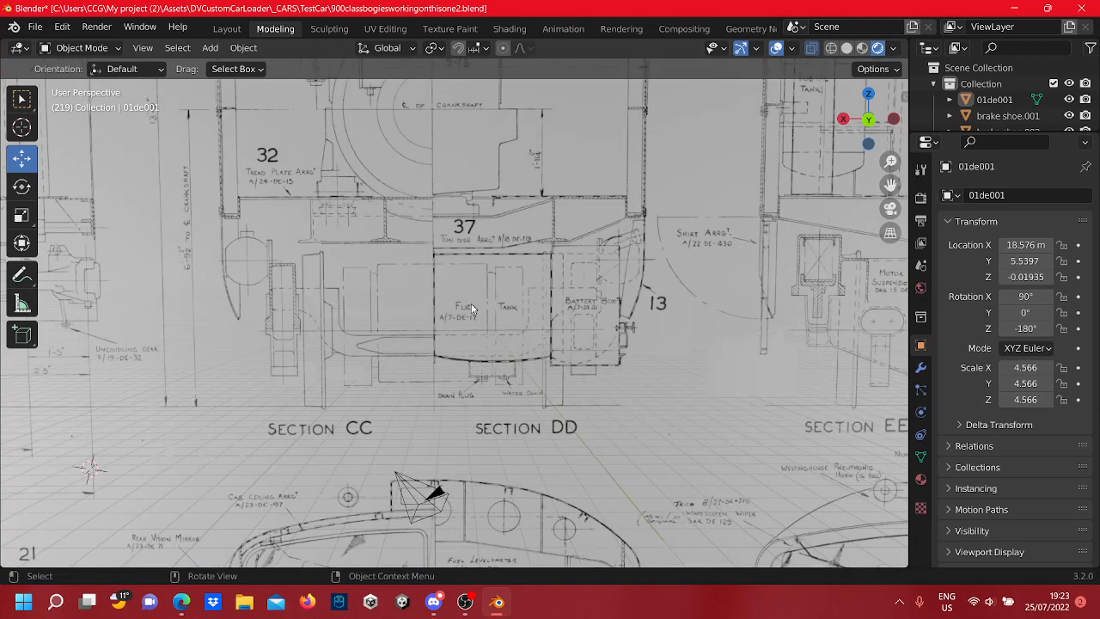
scroll(470, 307, "up", 8)
scroll(471, 308, "down", 5)
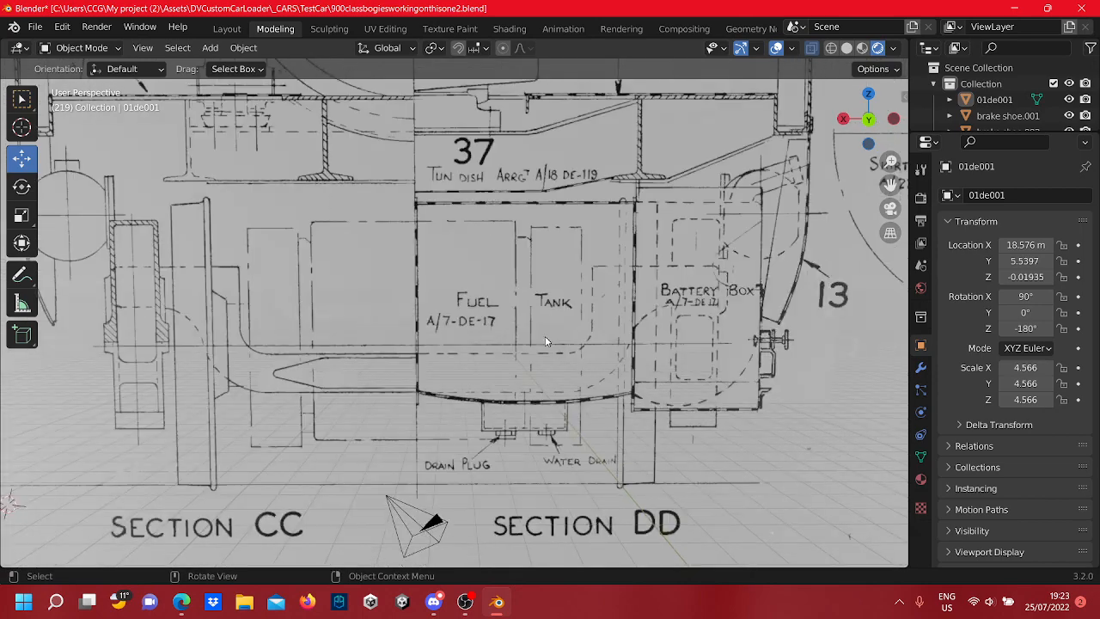
Examine cross-sections EE and FF, including the motor nose suspension, bogie locking device and axlebox
scroll(629, 330, "down", 5)
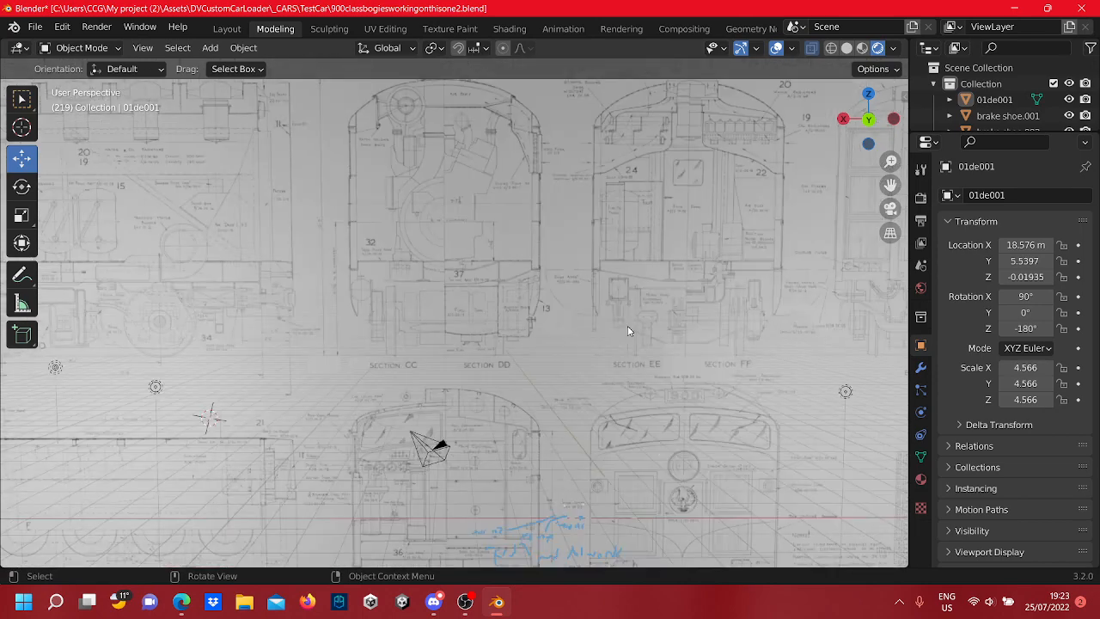
scroll(727, 284, "down", 2)
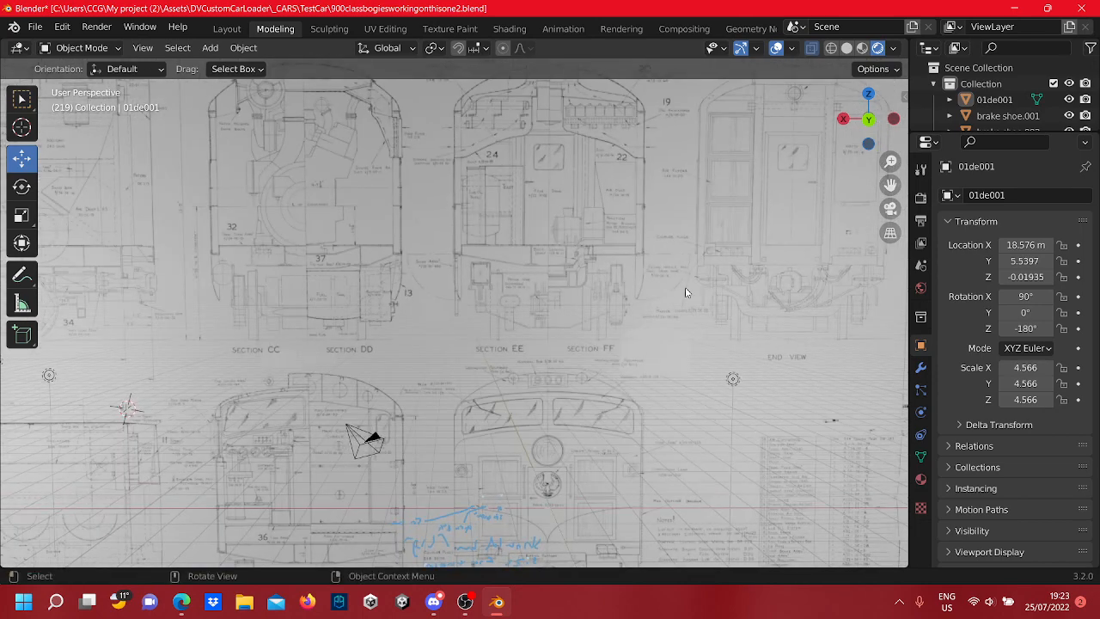
scroll(653, 291, "up", 3)
middle_click_drag(704, 286, 611, 300, "shift")
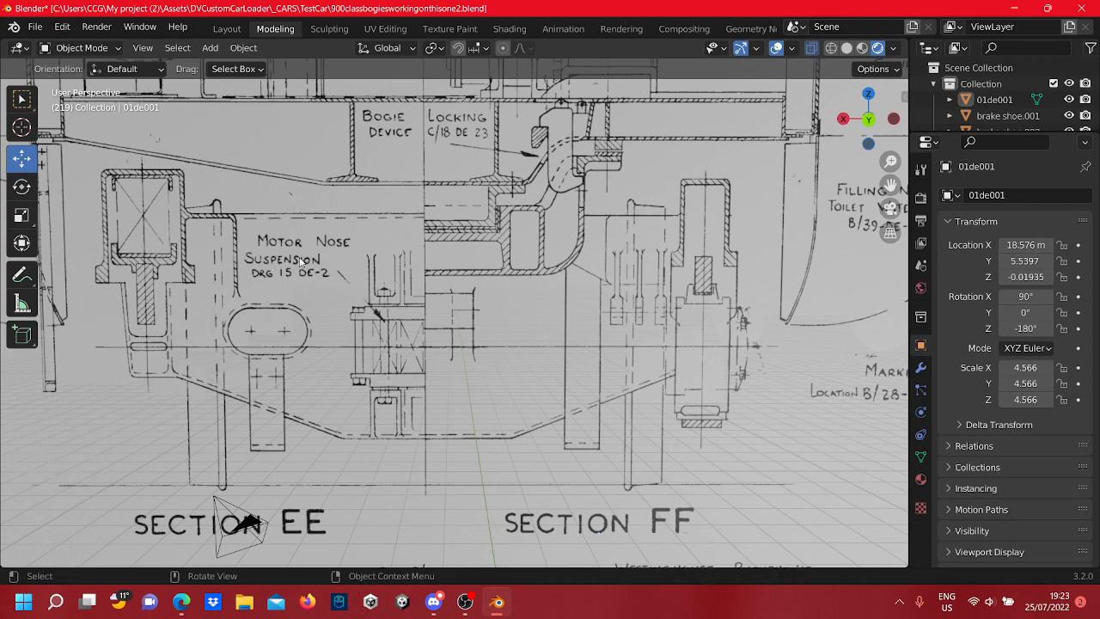
middle_click_drag(302, 262, 488, 327, "shift")
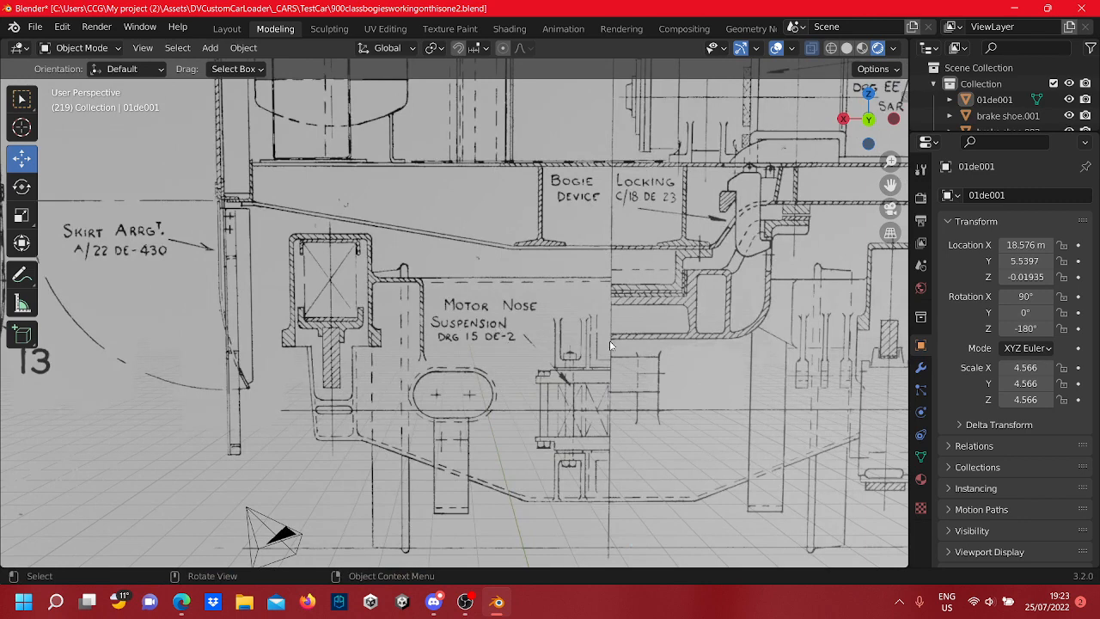
scroll(665, 390, "down", 5)
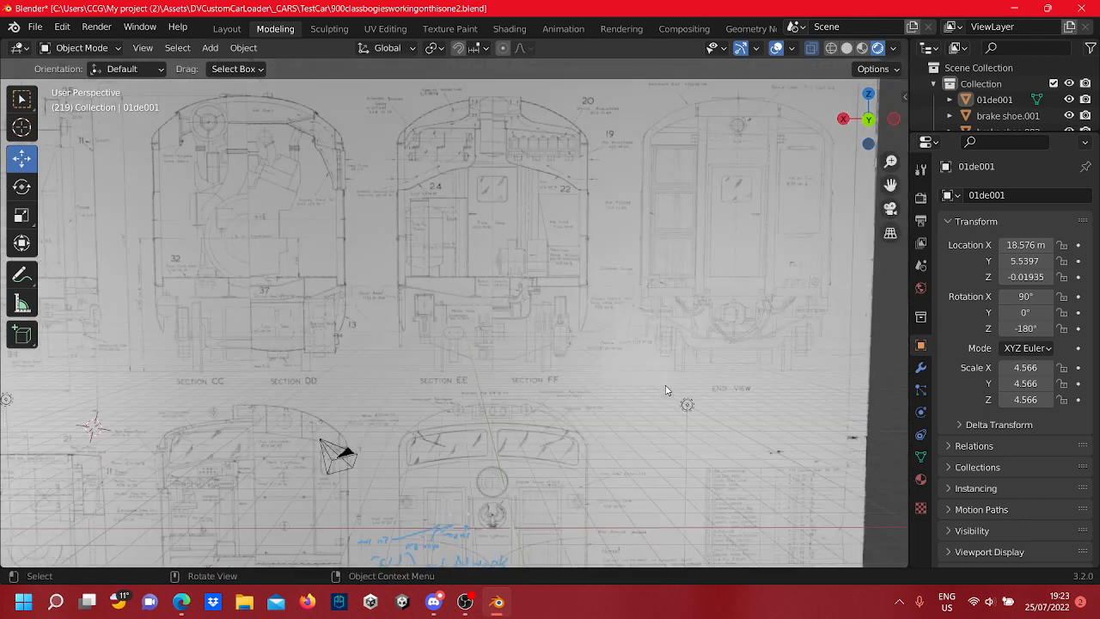
Examine the nose end of the side elevation around the motor air duct, platform buffer and leading Timken axlebox
middle_click_drag(290, 287, 735, 246, "shift")
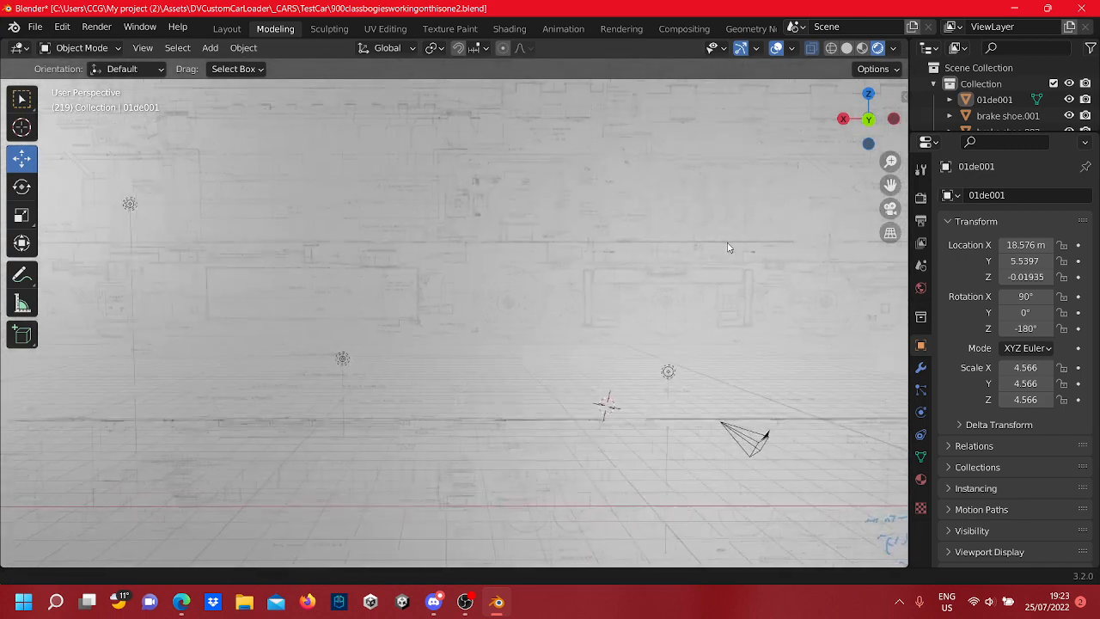
middle_click_drag(380, 298, 639, 271, "shift")
scroll(446, 194, "up", 8)
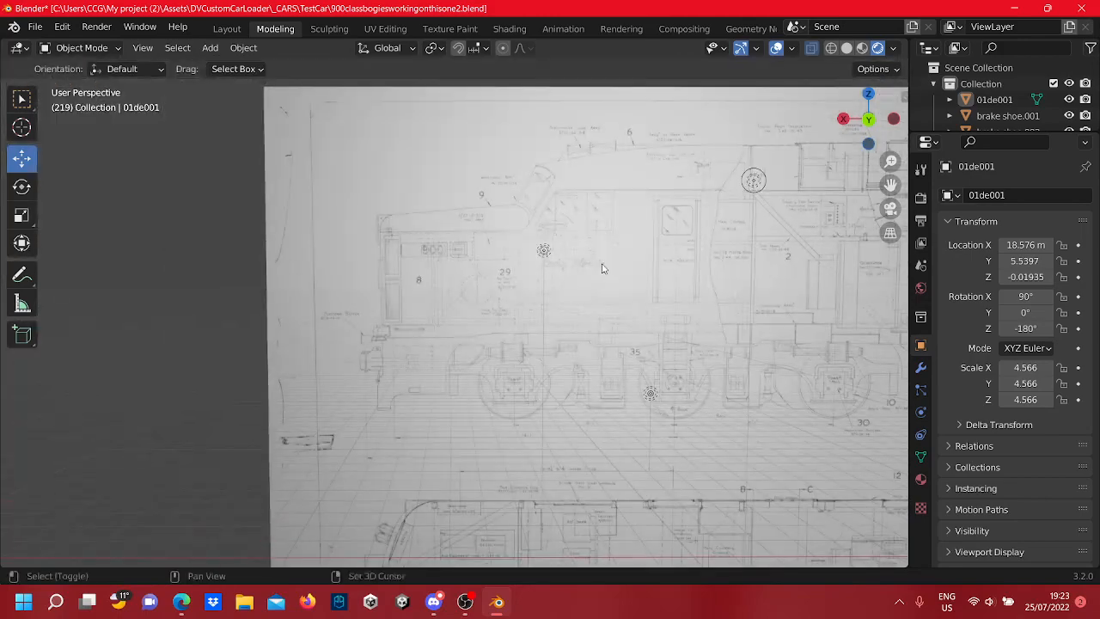
scroll(547, 282, "down", 4)
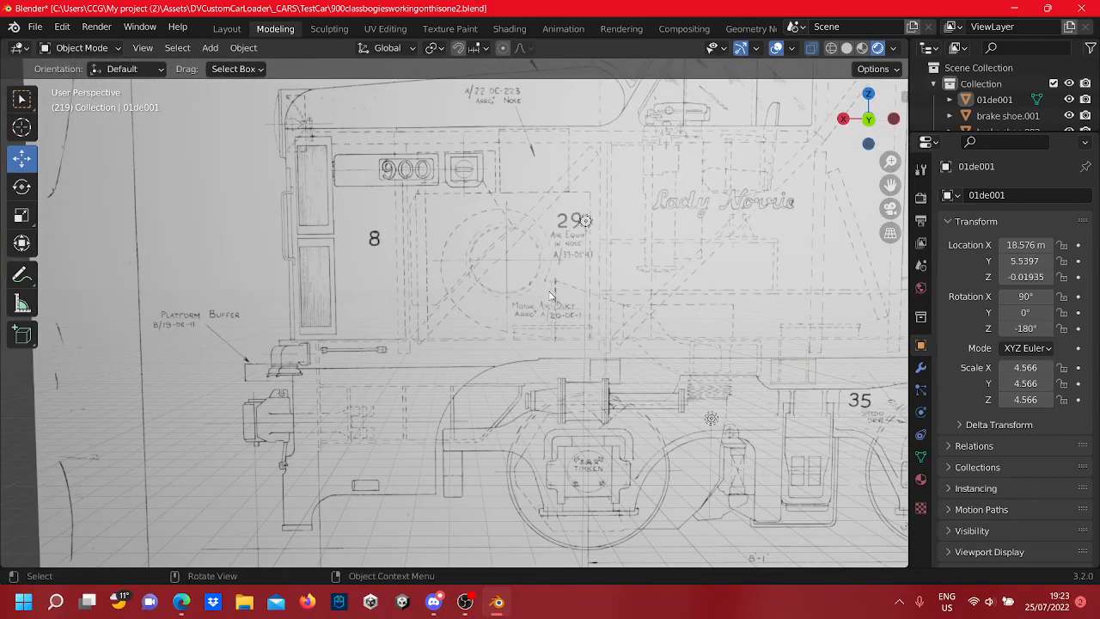
middle_click_drag(341, 347, 616, 280, "shift")
scroll(474, 303, "up", 7)
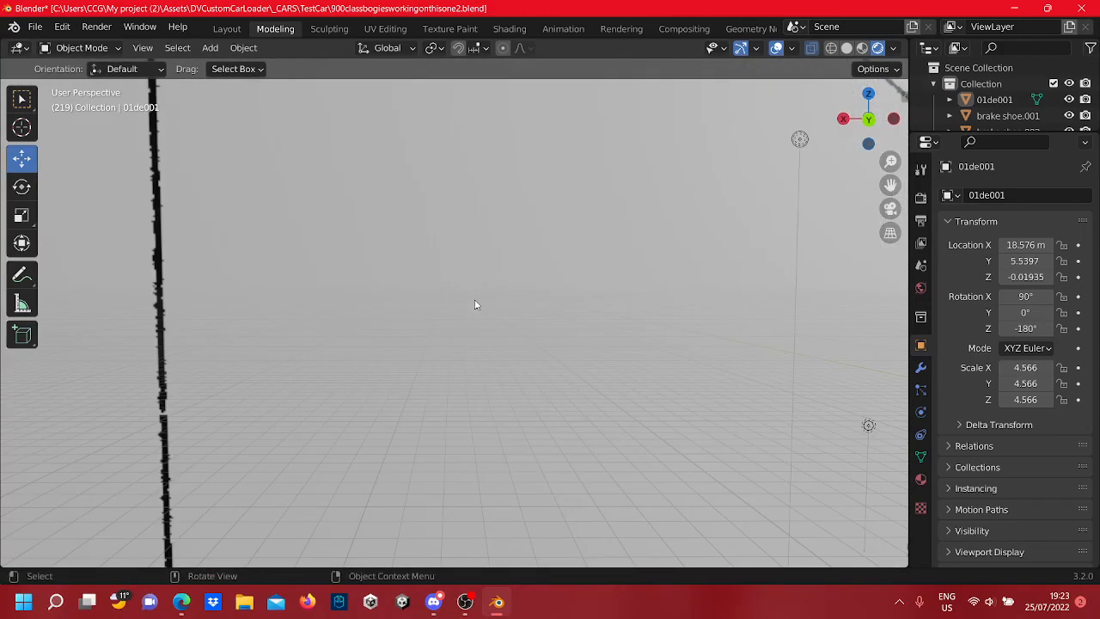
scroll(474, 303, "down", 4)
middle_click_drag(713, 304, 426, 324, "shift")
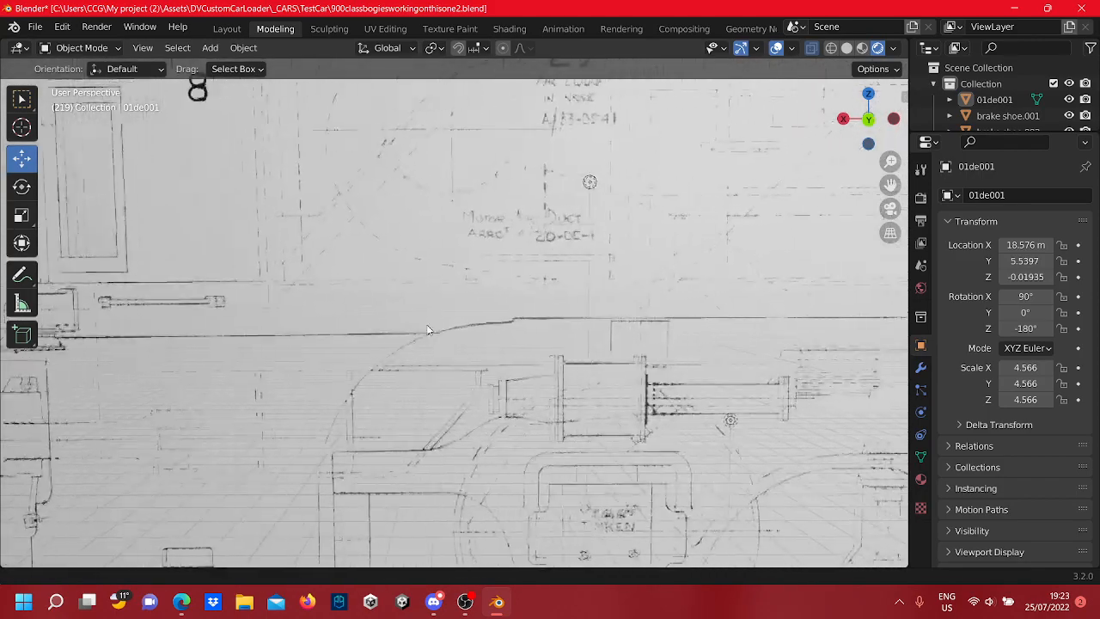
scroll(426, 324, "up", 2)
scroll(424, 327, "down", 6)
scroll(532, 301, "up", 10)
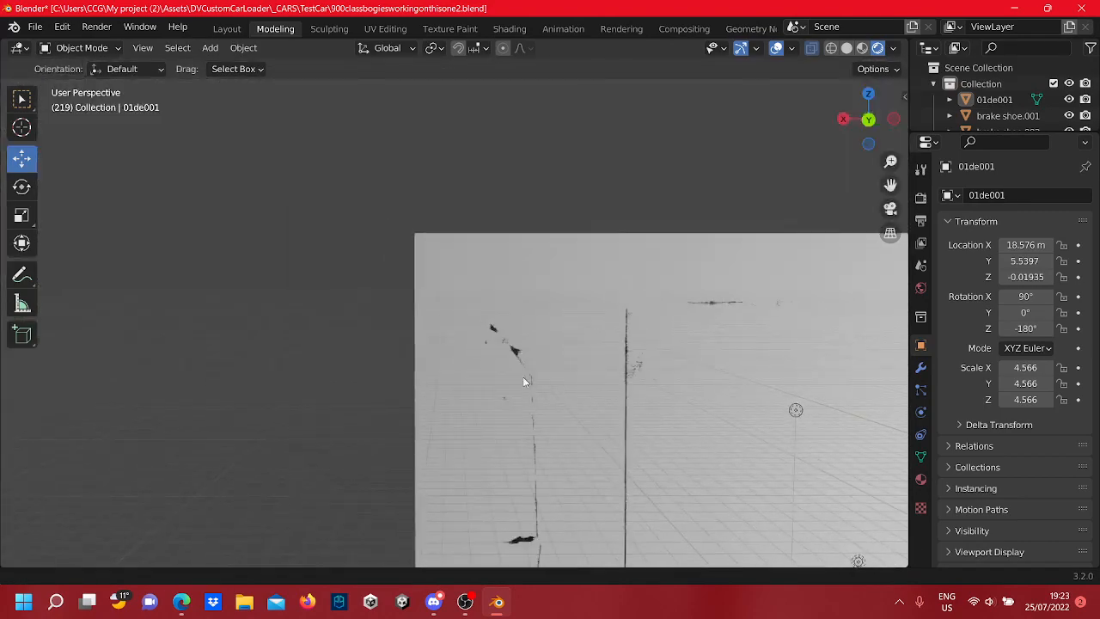
middle_click_drag(525, 381, 407, 317, "shift")
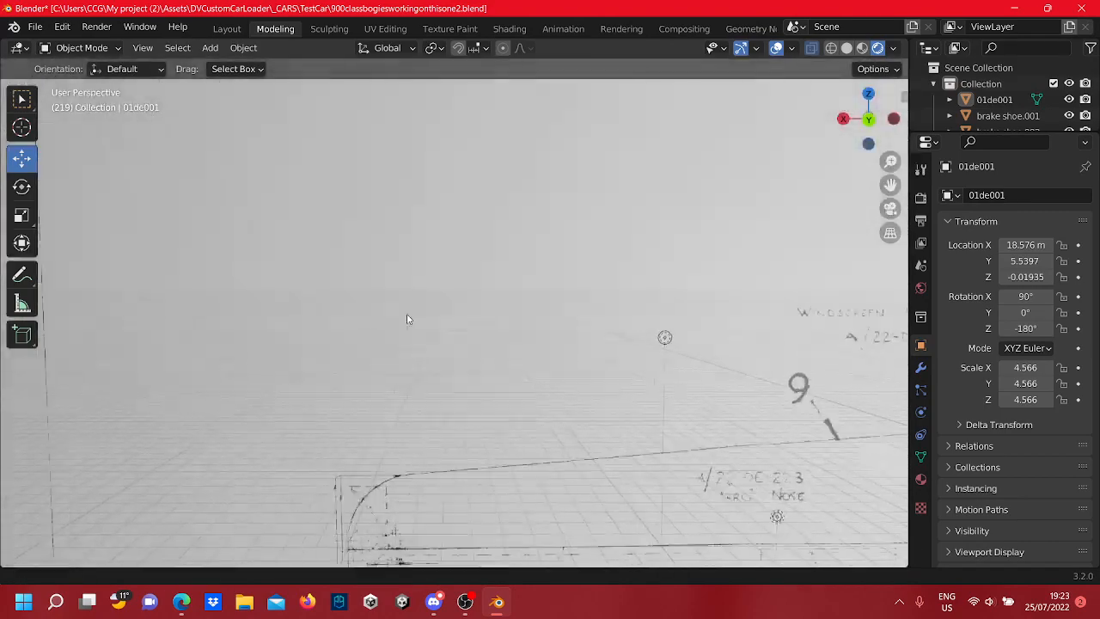
scroll(410, 324, "down", 5)
Examine the nose and cab on the blueprint's plan view, including the filters, torque regulator, traction motor blower and driver's controls
middle_click_drag(644, 386, 524, 230, "shift")
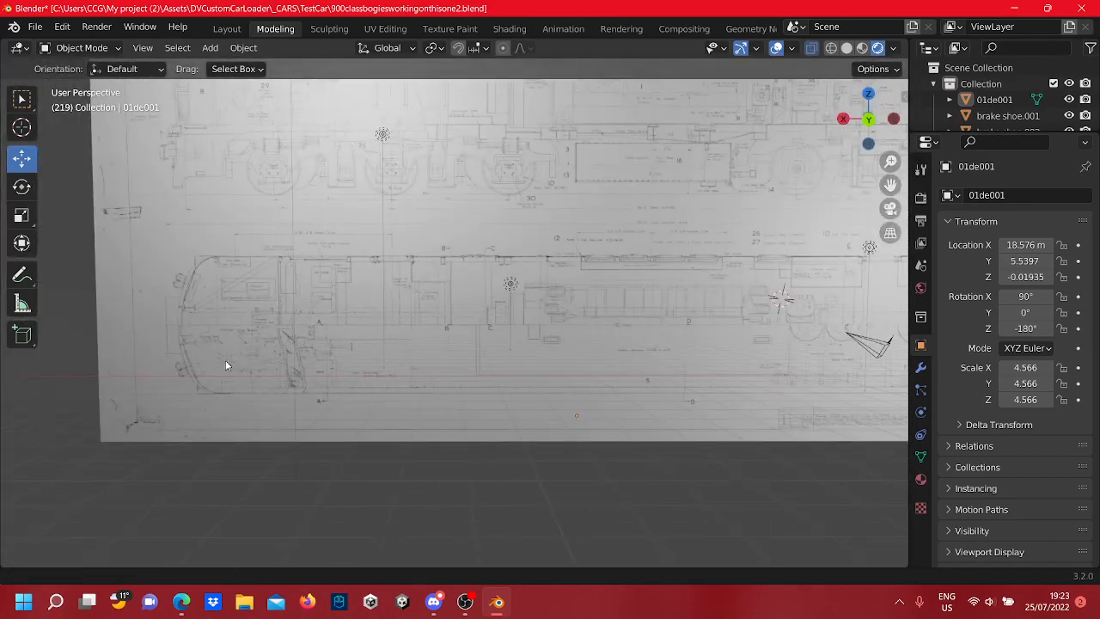
middle_click_drag(225, 360, 434, 346, "shift")
scroll(309, 352, "up", 4)
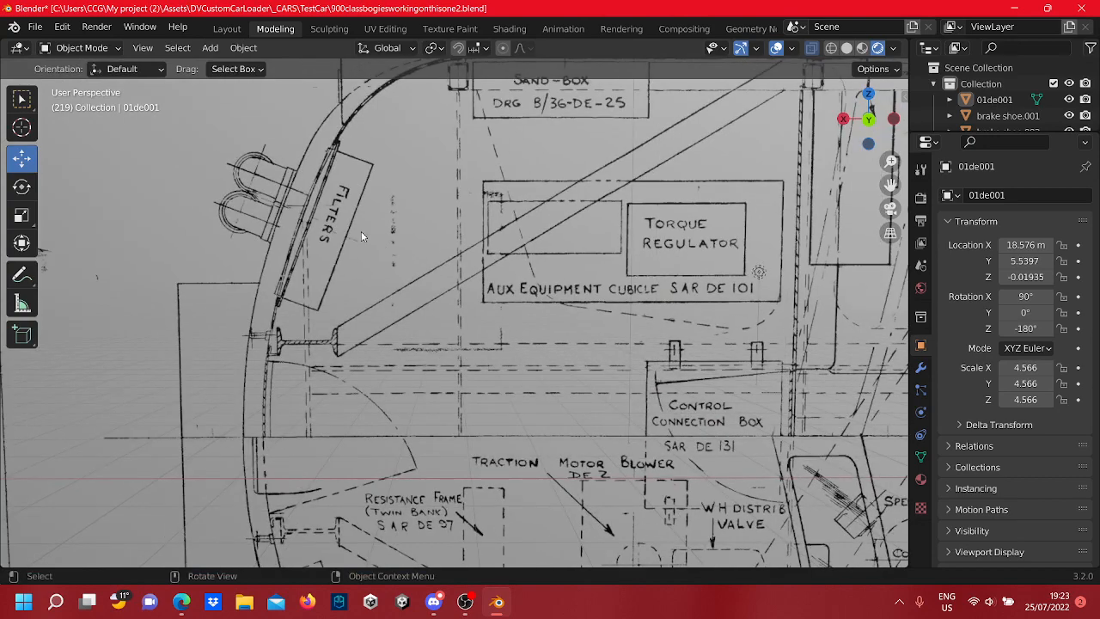
middle_click_drag(368, 232, 413, 255, "shift")
scroll(571, 280, "down", 6)
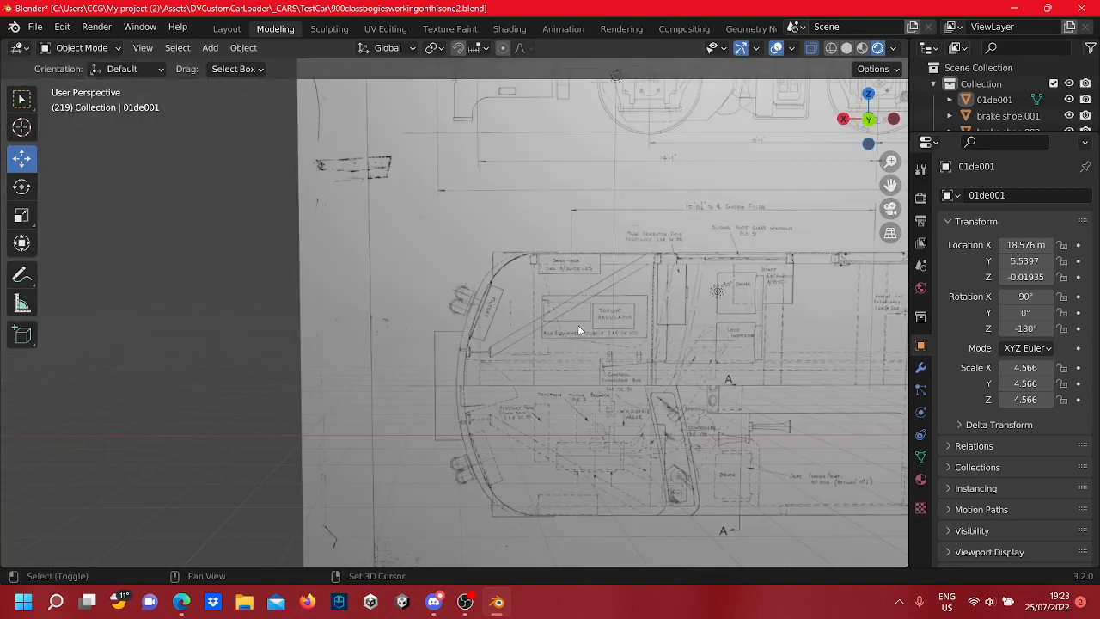
scroll(545, 347, "up", 3)
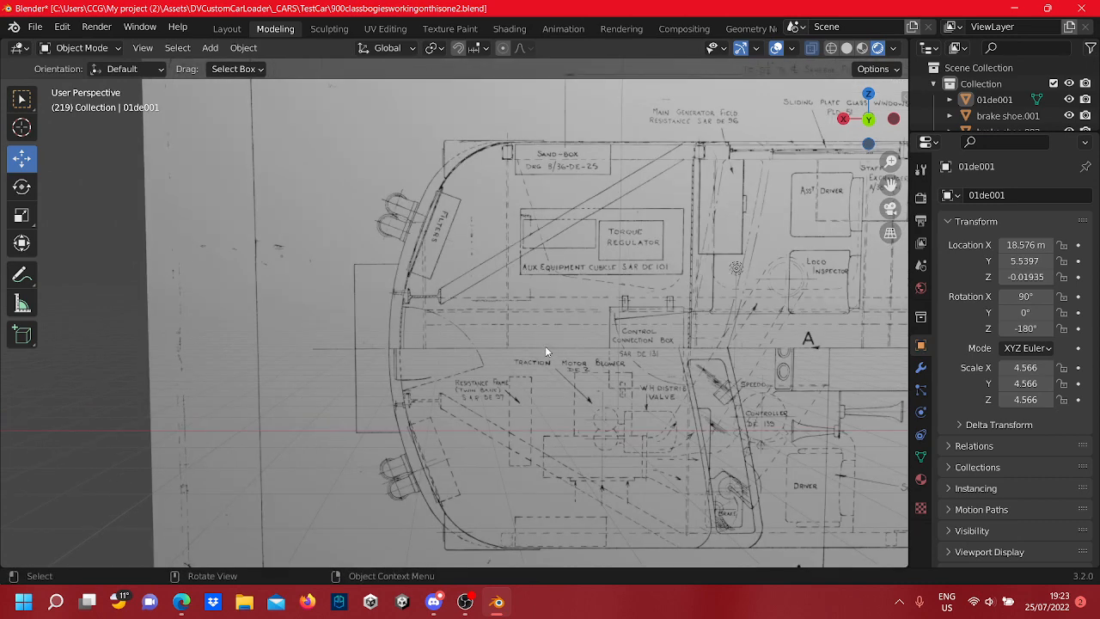
middle_click_drag(545, 340, 544, 342, "shift")
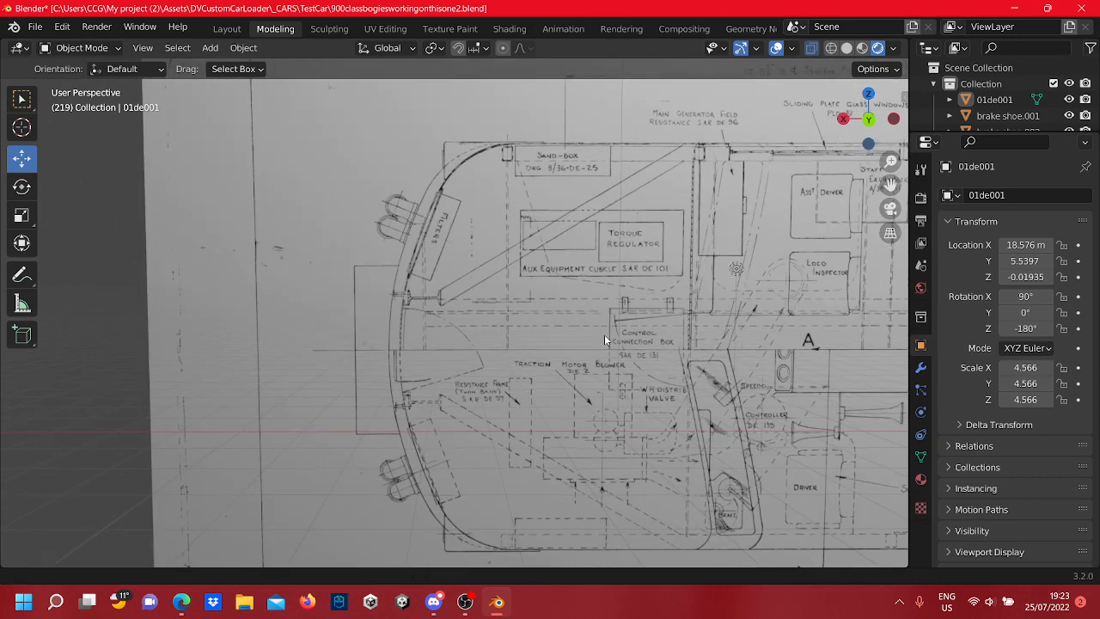
scroll(412, 347, "up", 3)
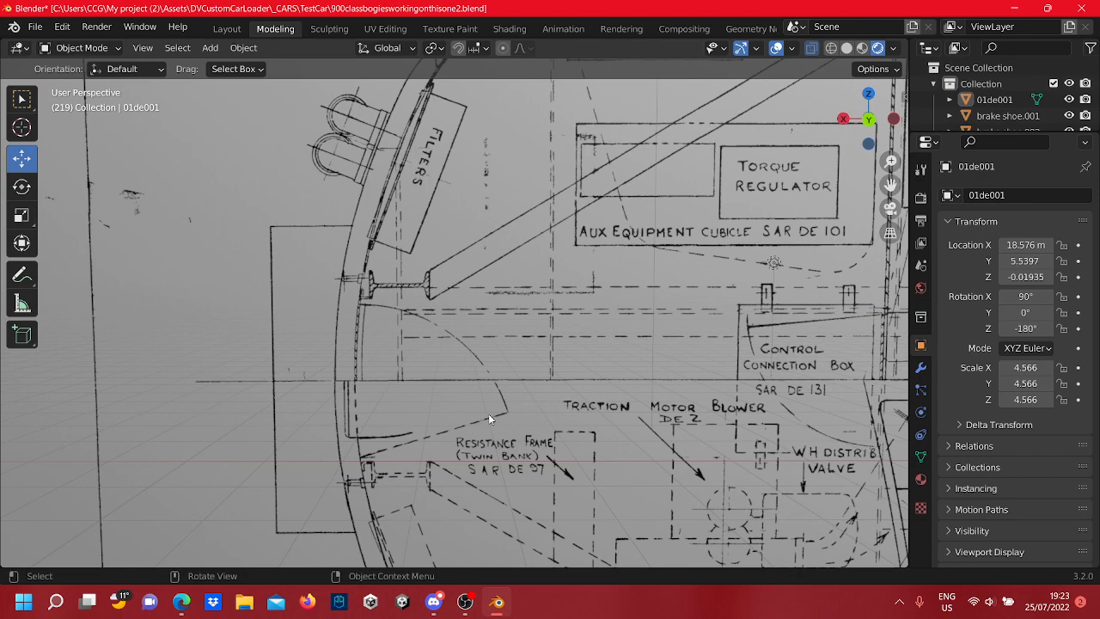
scroll(489, 415, "down", 2)
middle_click_drag(582, 448, 535, 403, "shift")
scroll(535, 403, "up", 6)
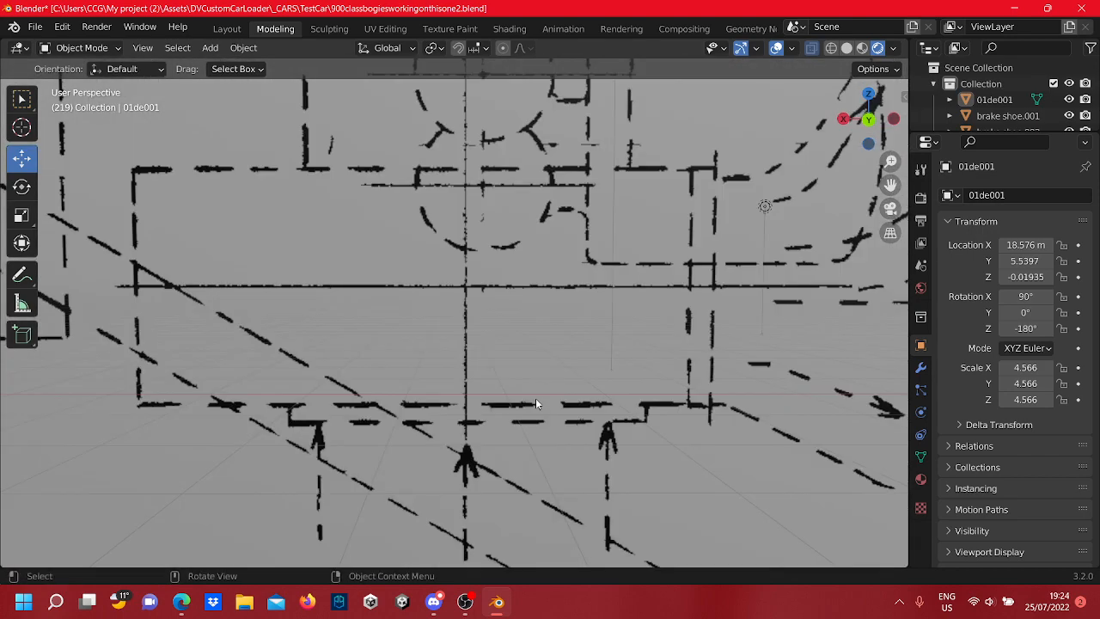
scroll(535, 402, "down", 2)
scroll(541, 370, "down", 2)
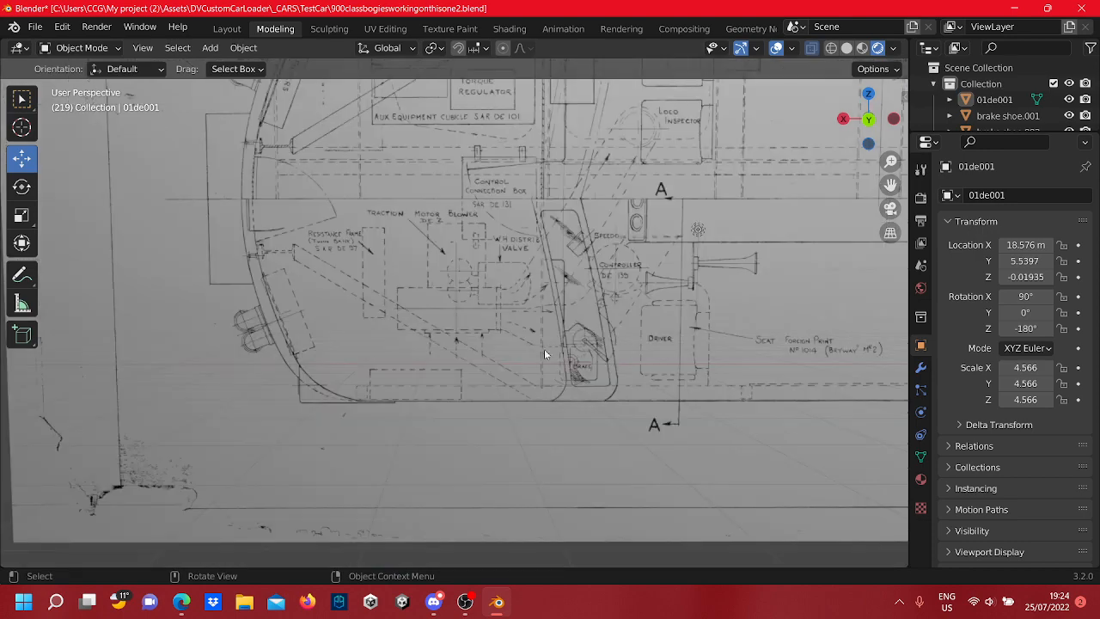
middle_click_drag(616, 277, 565, 306, "shift")
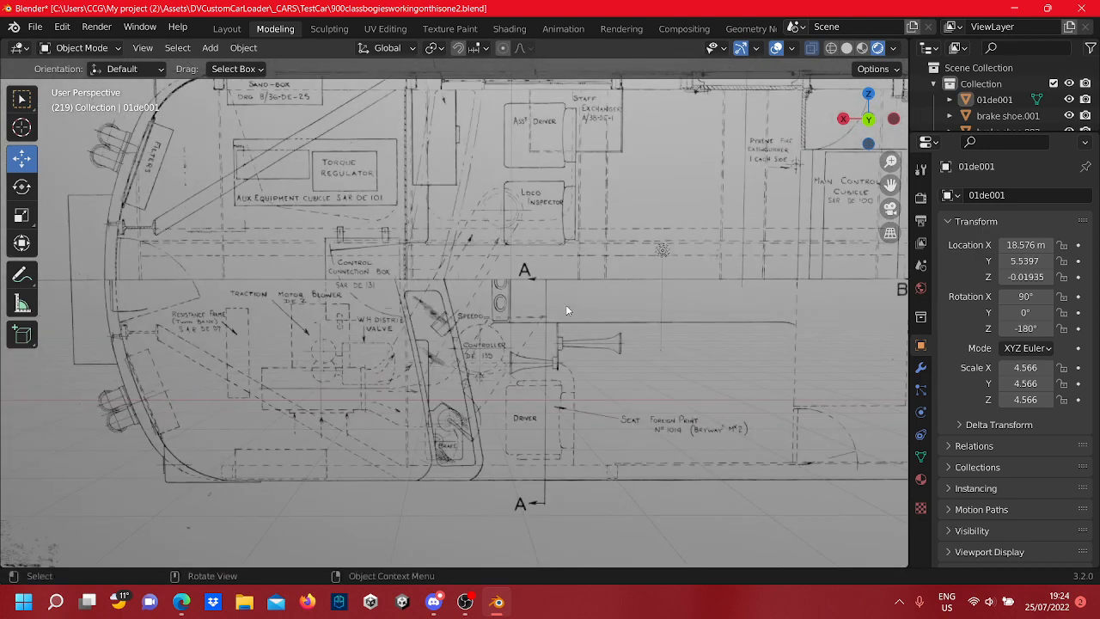
Examine the nose equipment on the plan view, including the resistance frame, traction motor blower, control connection box, distributor valve and controller
middle_click_drag(385, 319, 588, 290, "shift")
scroll(622, 249, "up", 8)
scroll(589, 290, "down", 6)
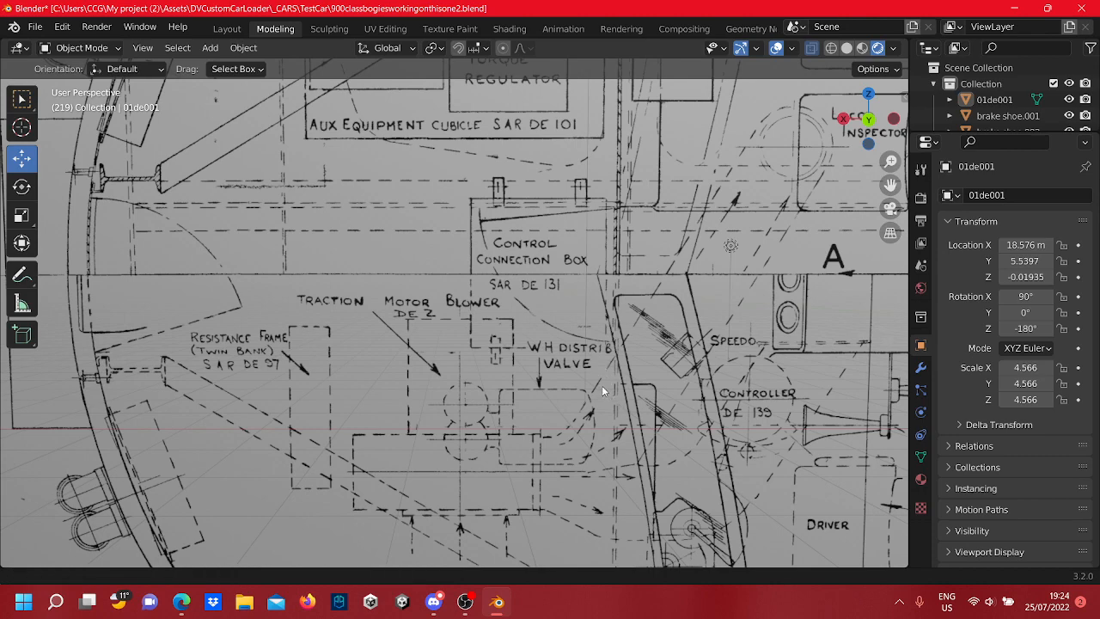
middle_click_drag(601, 390, 592, 385, "shift")
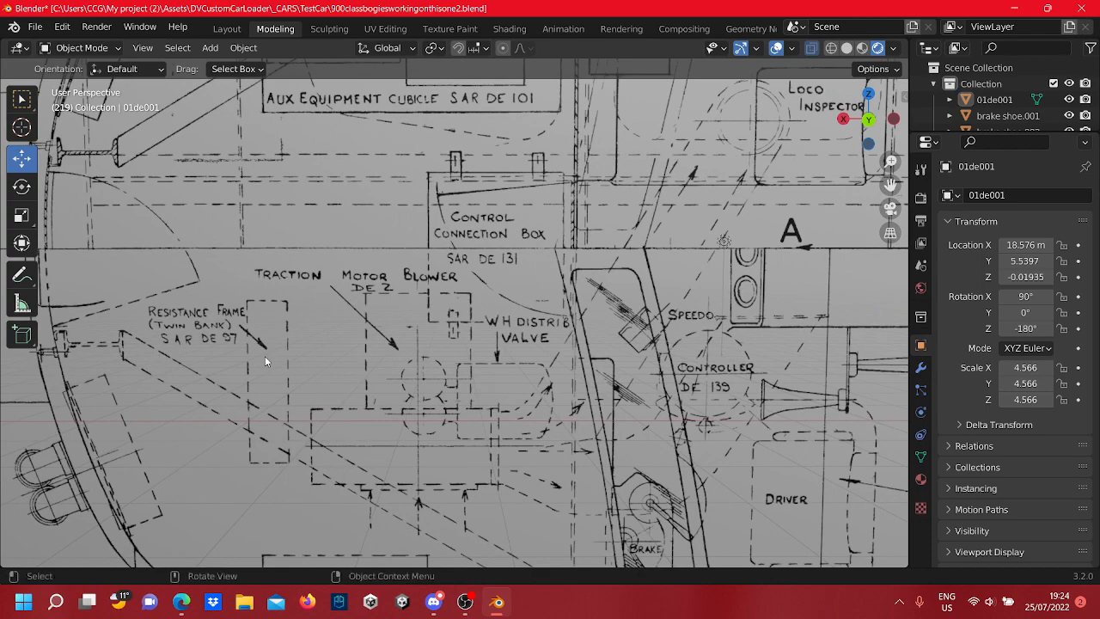
middle_click_drag(651, 382, 595, 385, "shift")
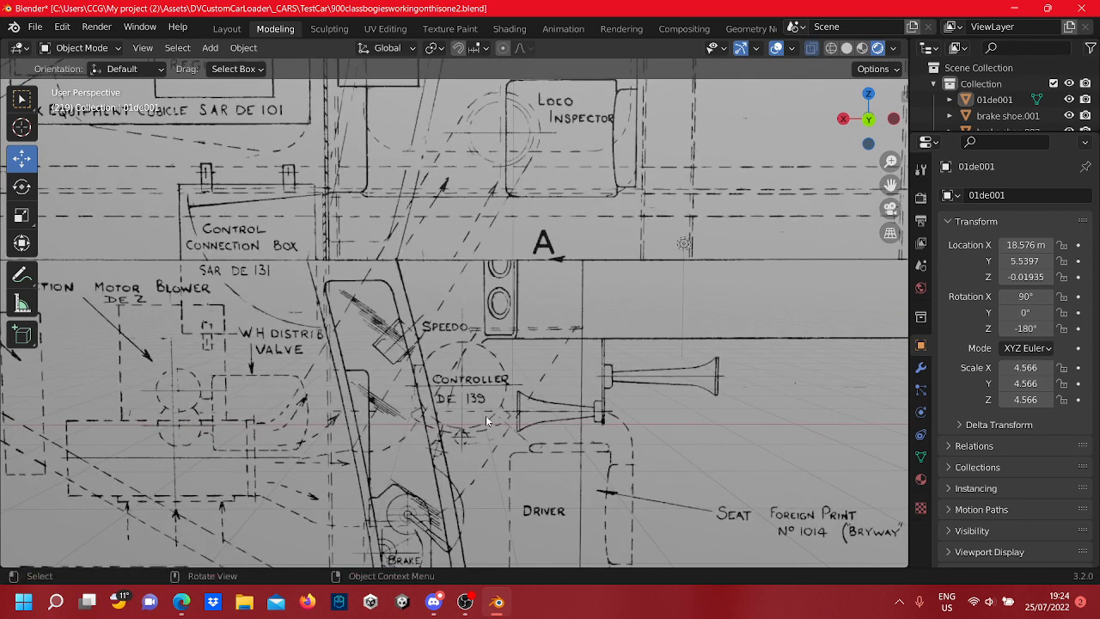
mouse_move(504, 430)
middle_mouse_down()
mouse_move(499, 416)
mouse_move(492, 429)
middle_mouse_up()
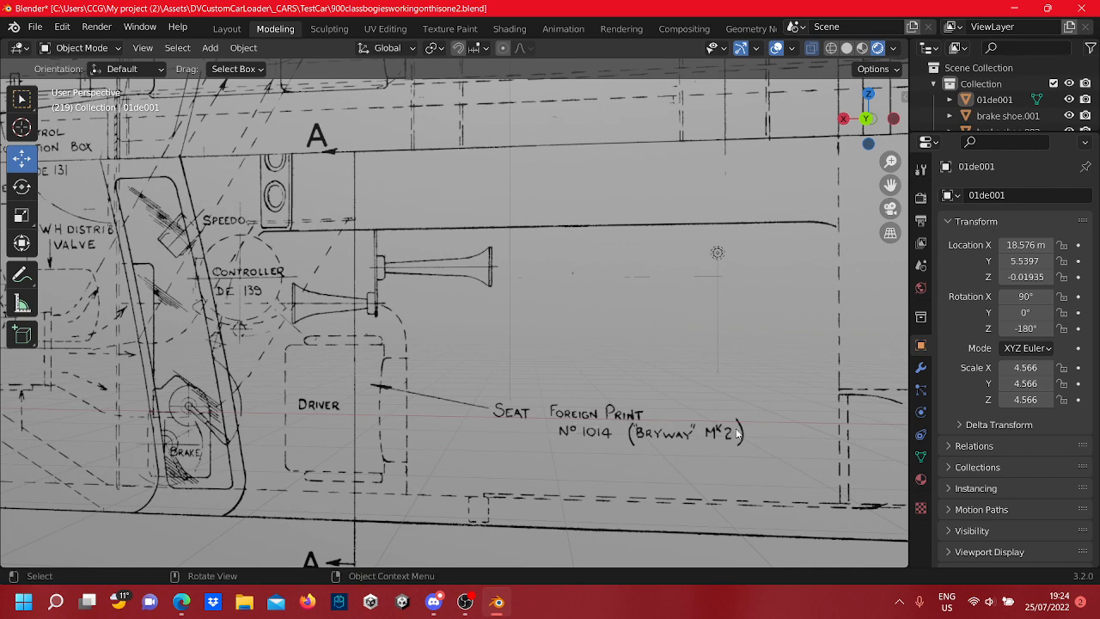
Examine the cab layout on the plan view, including the driver, assistant driver and loco inspector seats, horns, staff exchanger and sliding windows
scroll(566, 301, "up", 2, "shift")
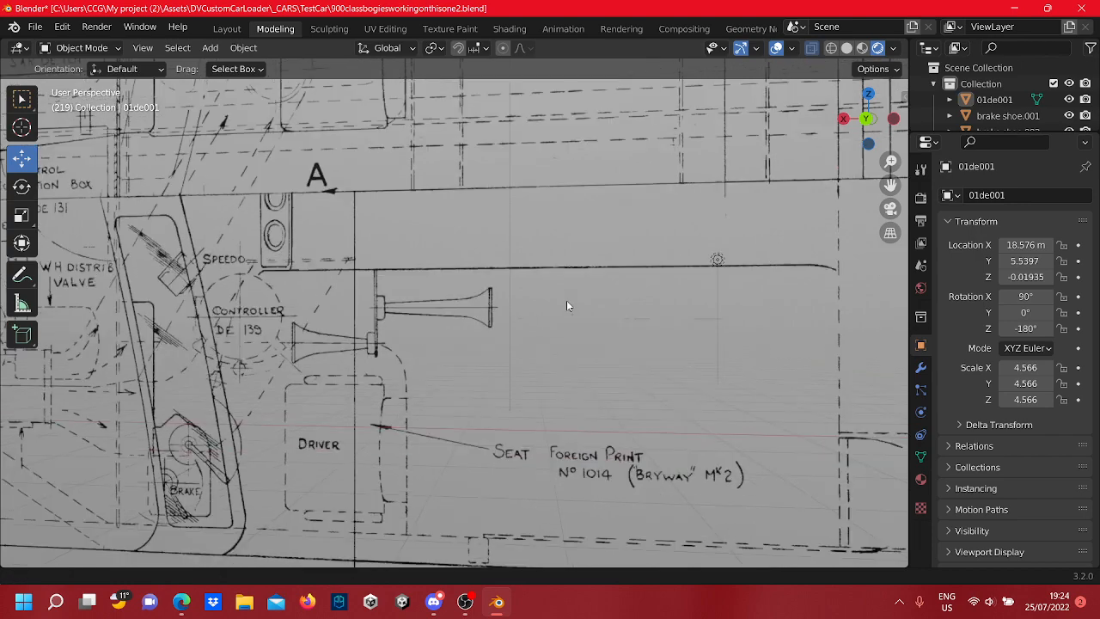
scroll(566, 305, "up", 10, "shift")
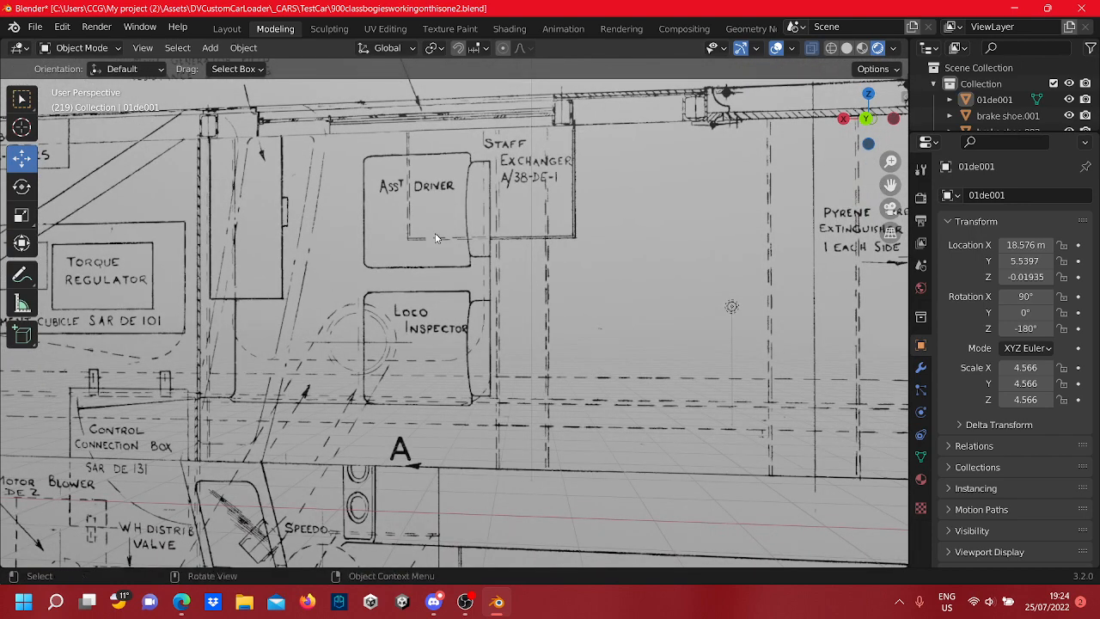
scroll(478, 370, "down", 5, "shift")
scroll(476, 351, "down", 5, "shift")
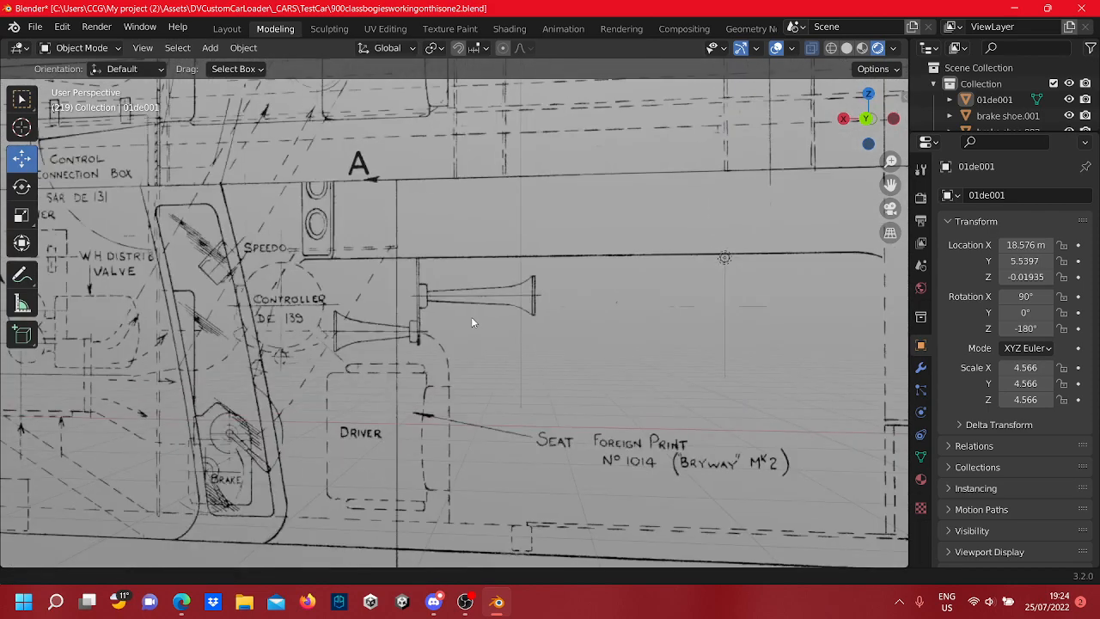
scroll(469, 340, "up", 1, "shift")
middle_click_drag(463, 345, 443, 372, "shift")
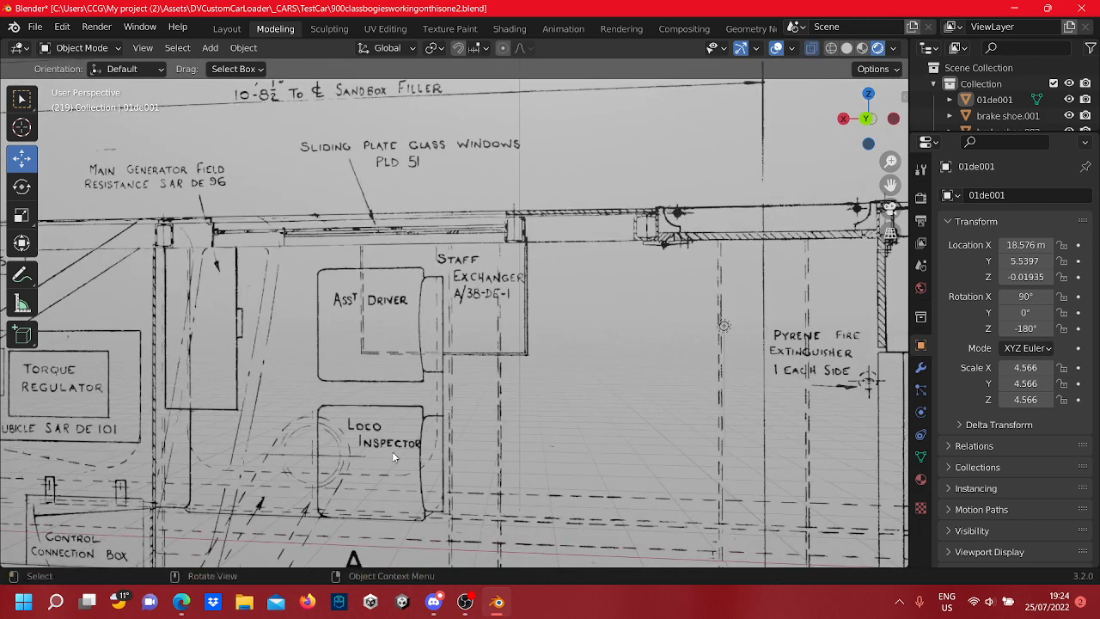
middle_click_drag(531, 322, 520, 321, "shift")
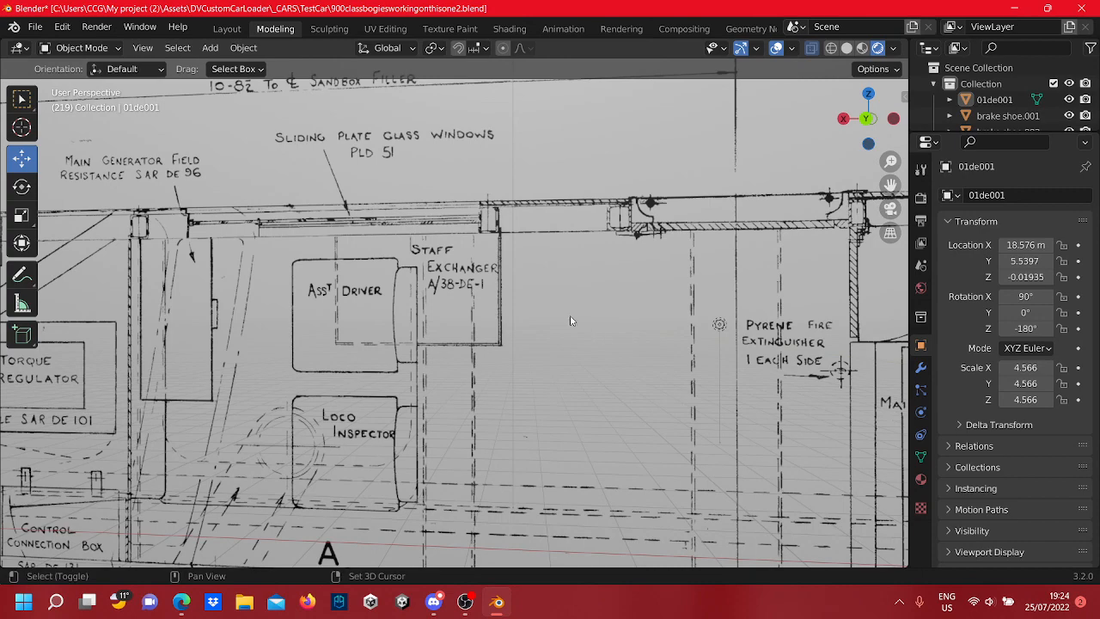
Examine the plan view behind the cab around the fire extinguisher, main control cubicle and section lines B and C
middle_click_drag(565, 313, 499, 322, "shift")
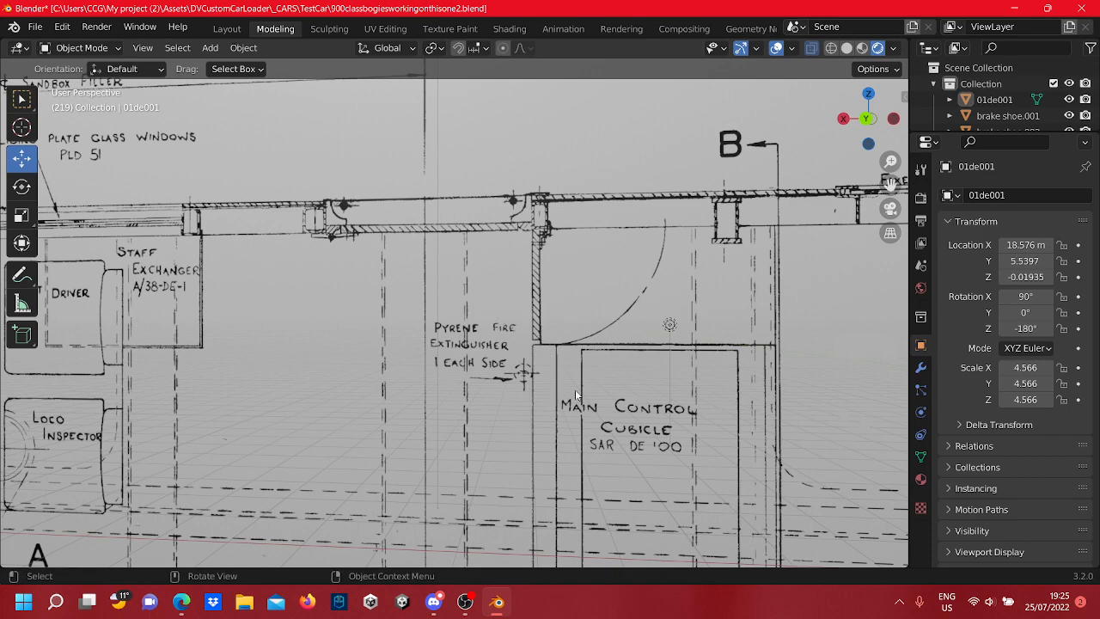
middle_click_drag(575, 387, 565, 385, "shift")
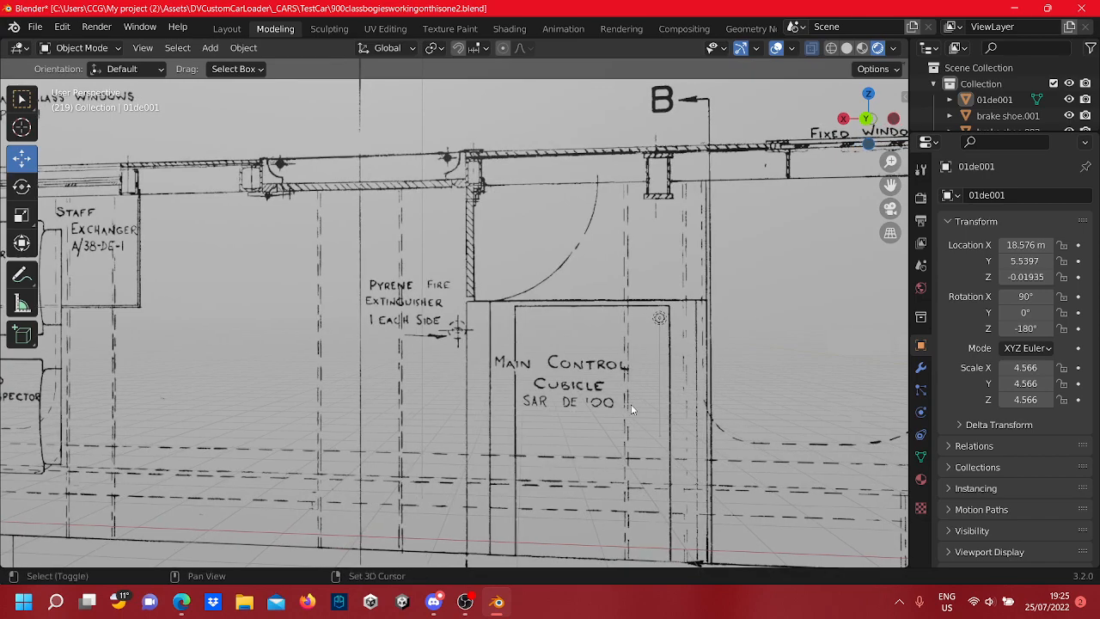
middle_click_drag(630, 407, 575, 392, "shift")
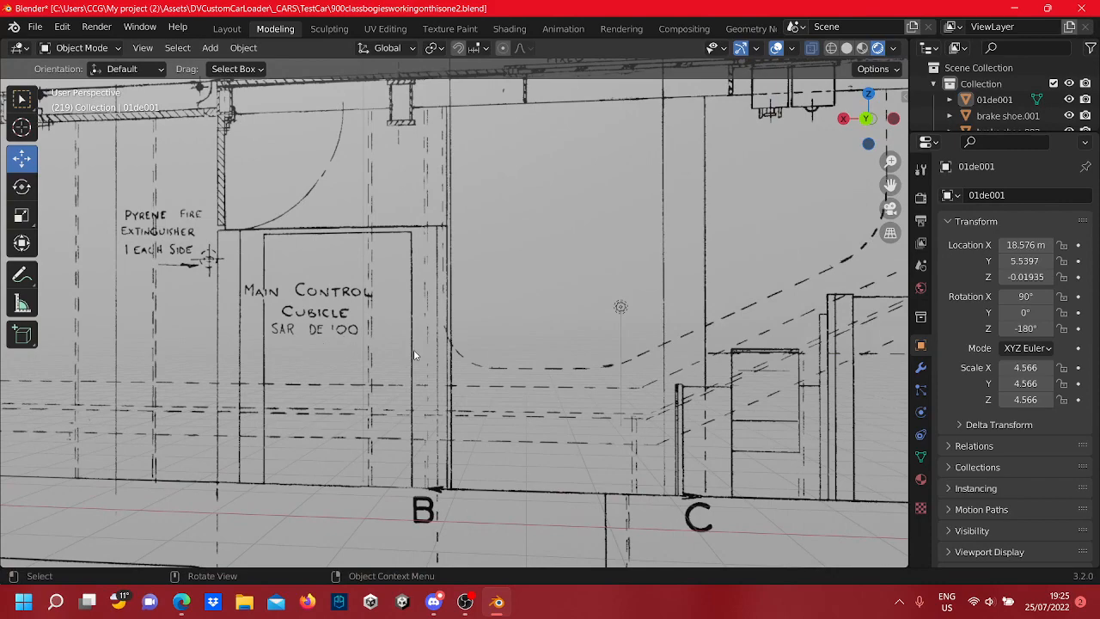
Examine the engine room on the plan view, including the side panelling, fixed windows, sand boxes, Visco filters, air ducts and engine
scroll(414, 349, "down", 5)
scroll(451, 345, "down", 2)
scroll(453, 348, "up", 6)
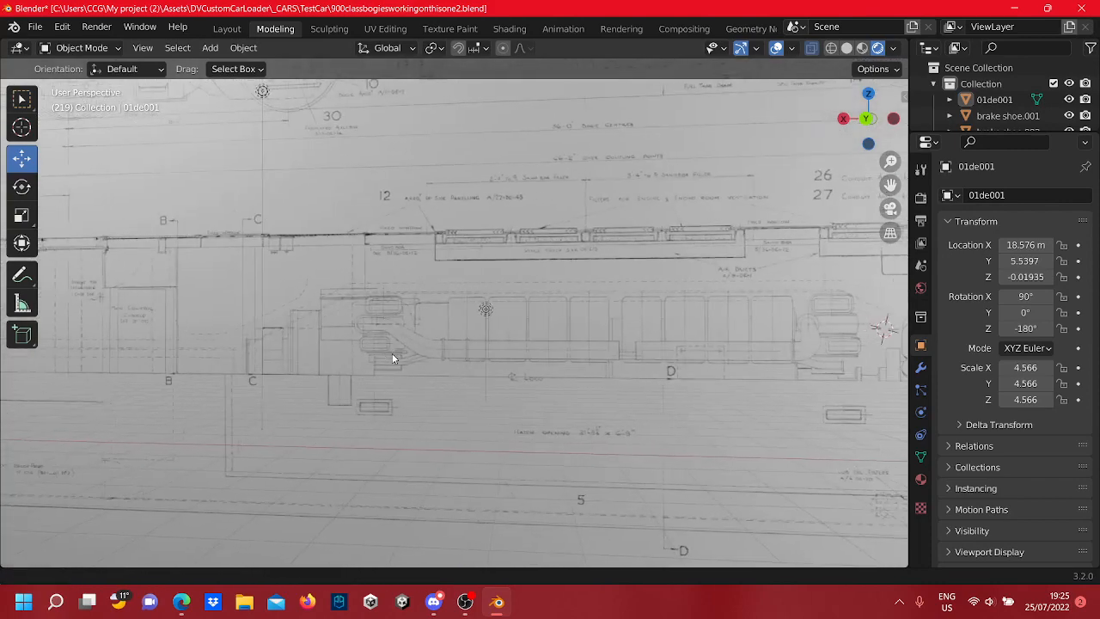
middle_click_drag(379, 339, 464, 373, "shift")
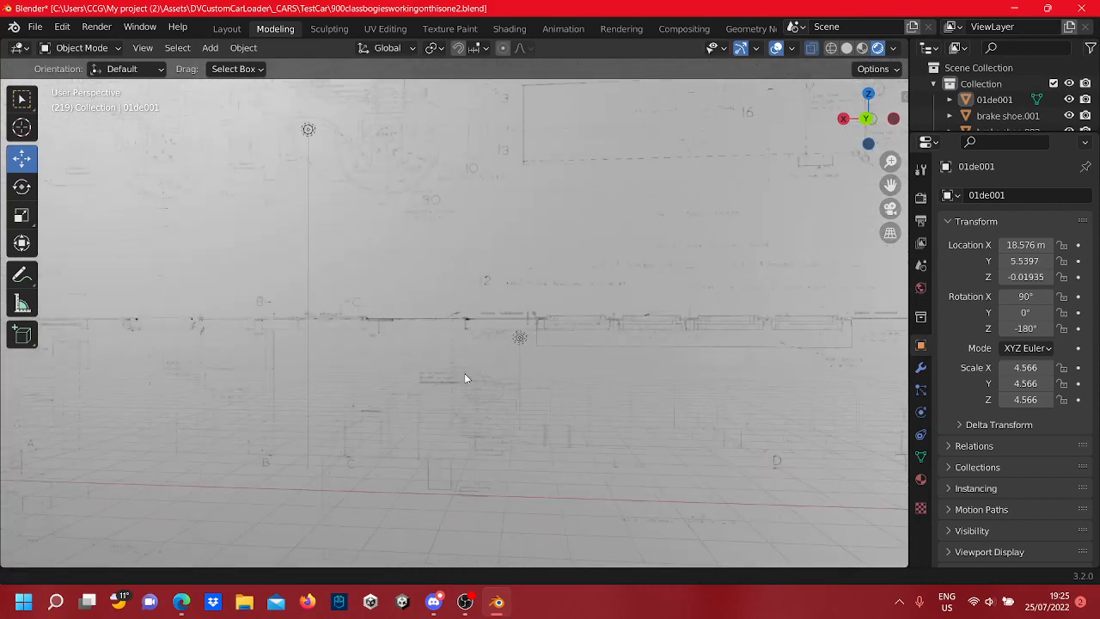
scroll(465, 354, "up", 3)
scroll(612, 359, "down", 1)
middle_click_drag(724, 407, 650, 376, "shift")
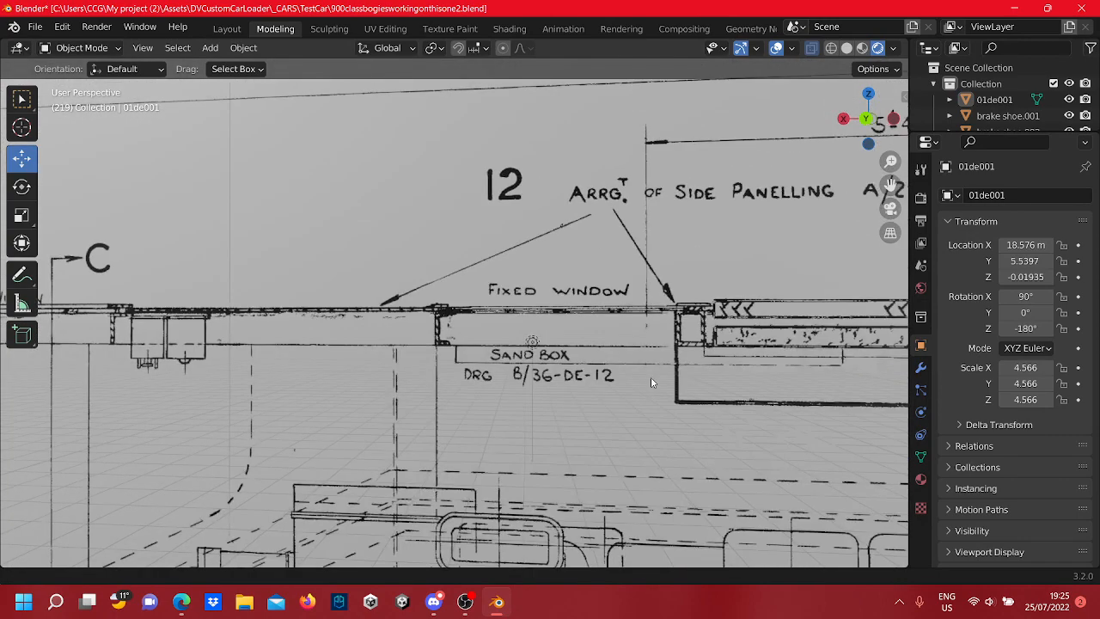
scroll(644, 391, "down", 4)
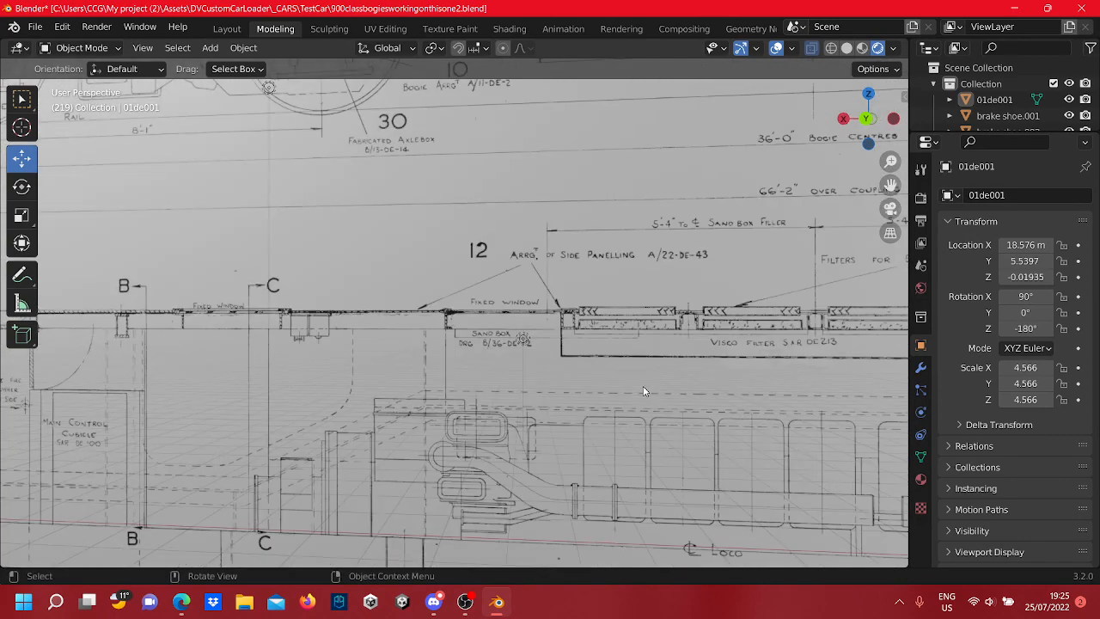
scroll(670, 348, "up", 5)
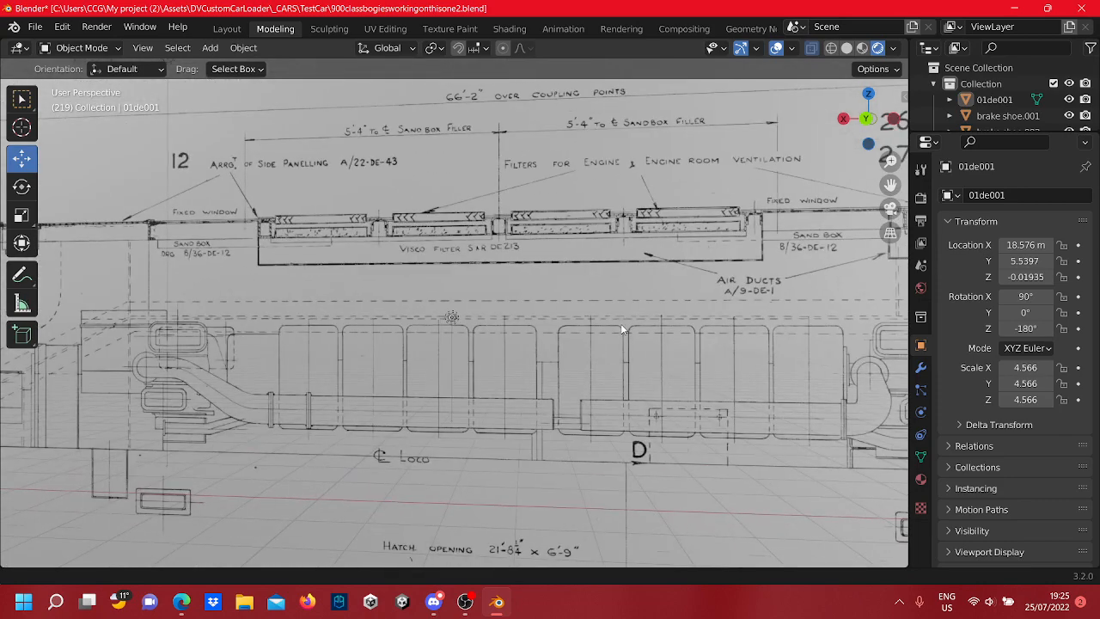
middle_click_drag(621, 323, 640, 288, "shift")
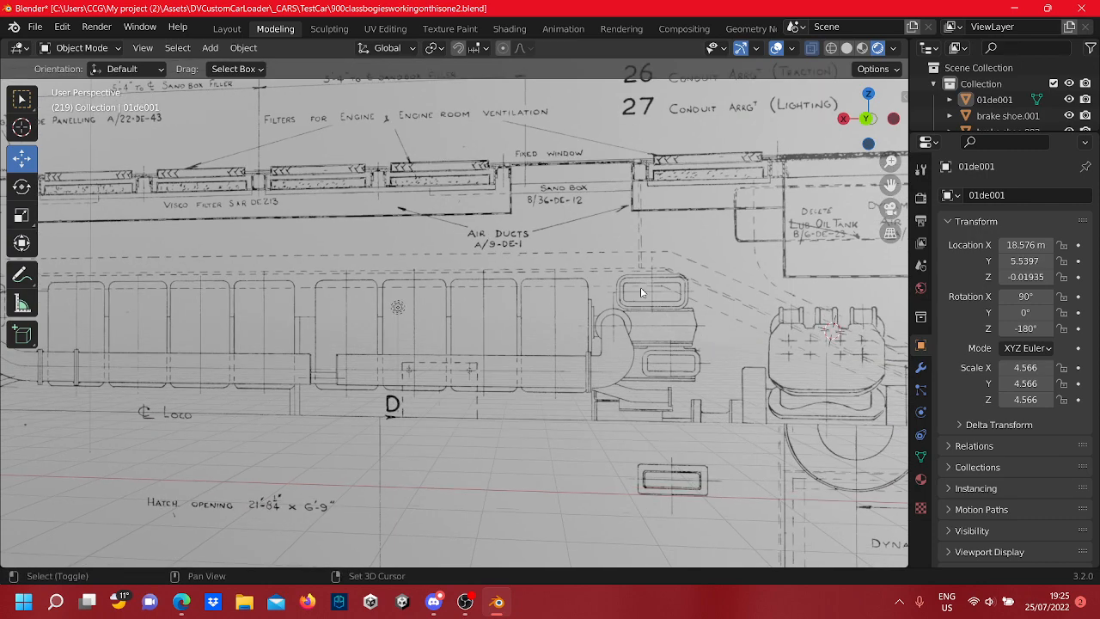
middle_click_drag(877, 311, 710, 339, "shift")
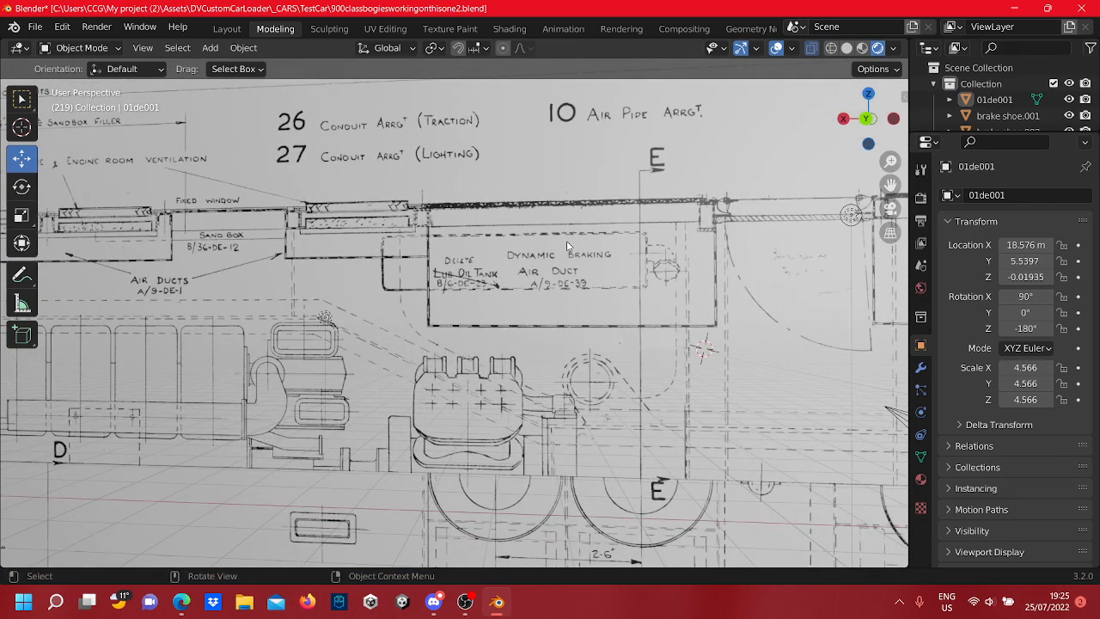
Examine the dynamic braking air duct, the deleted lub oil tank and the neighbouring engine room ventilation filters on the plan view
scroll(566, 241, "up", 3)
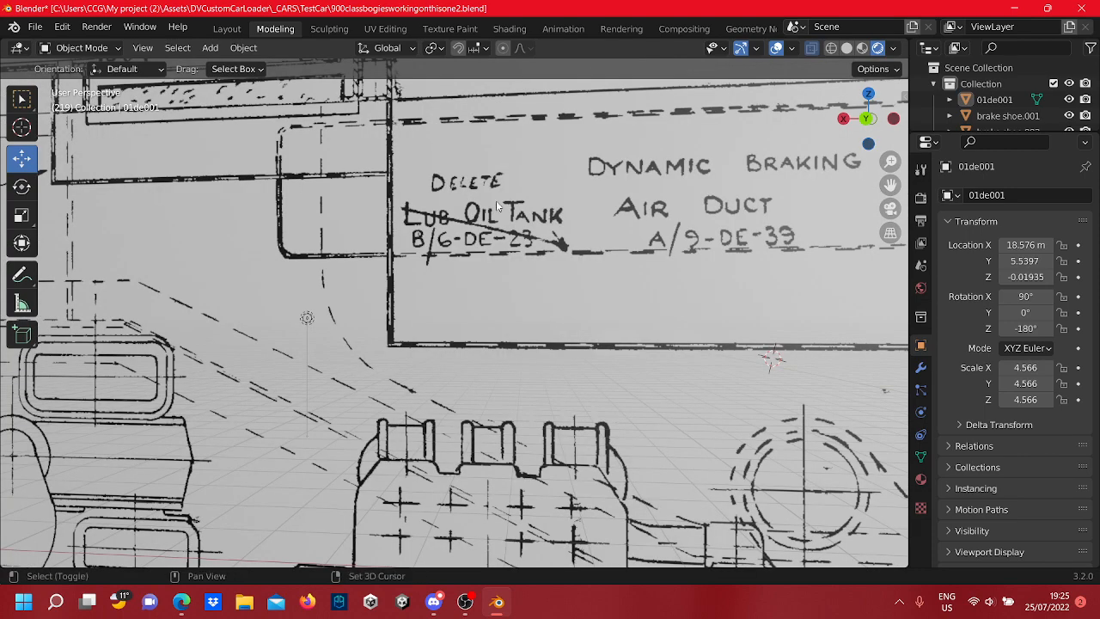
middle_click_drag(496, 200, 470, 287, "shift")
middle_click_drag(425, 367, 433, 359, "shift")
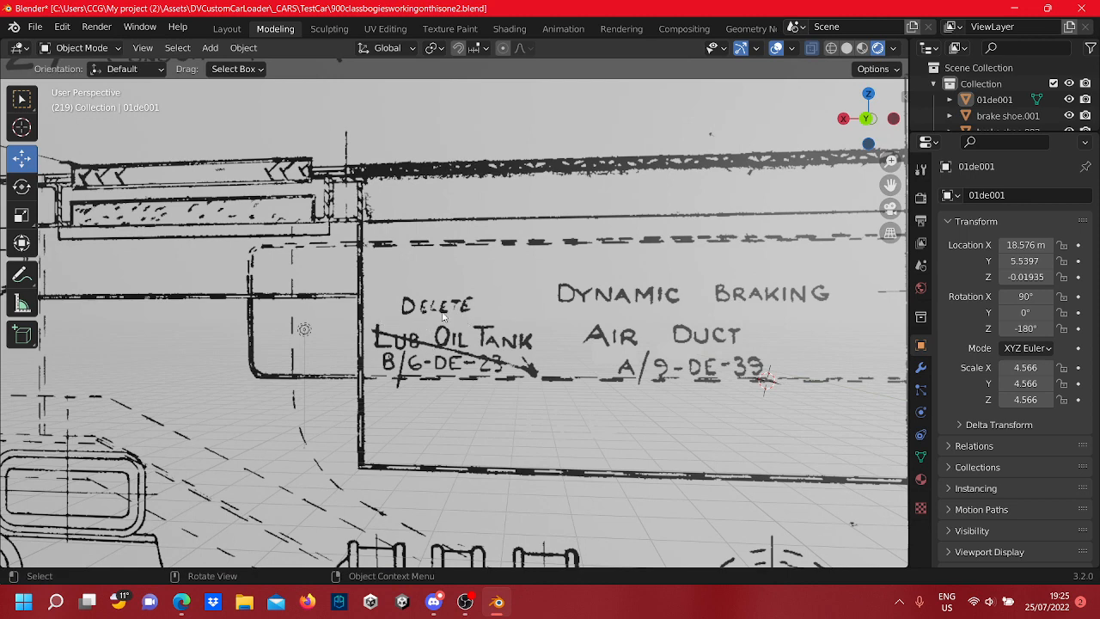
scroll(461, 346, "down", 6)
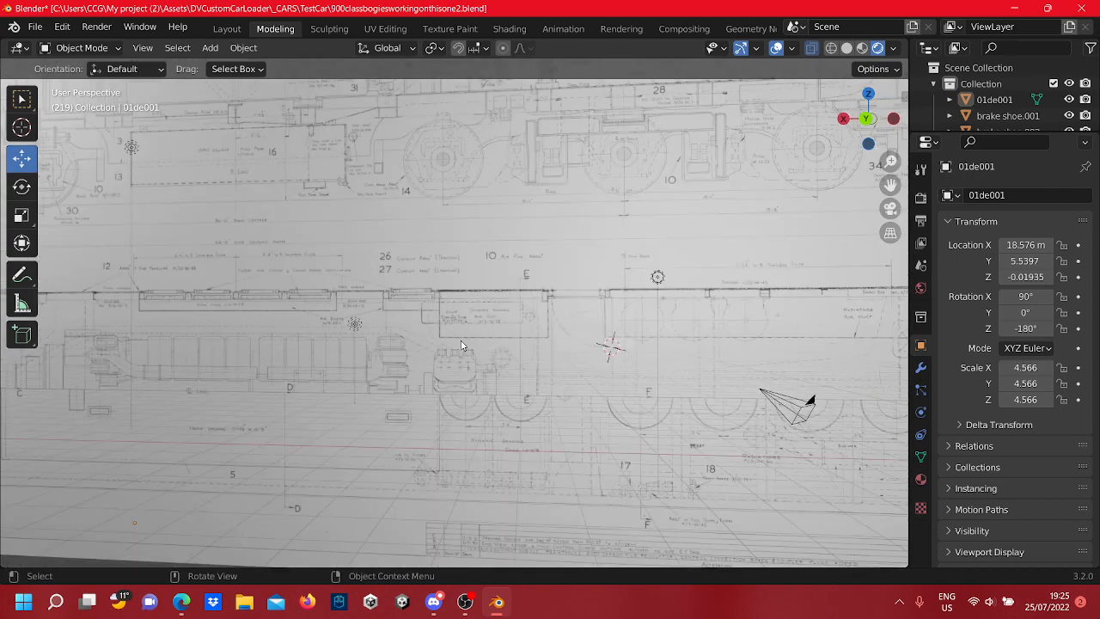
scroll(460, 303, "up", 4)
middle_click_drag(463, 294, 547, 317, "shift")
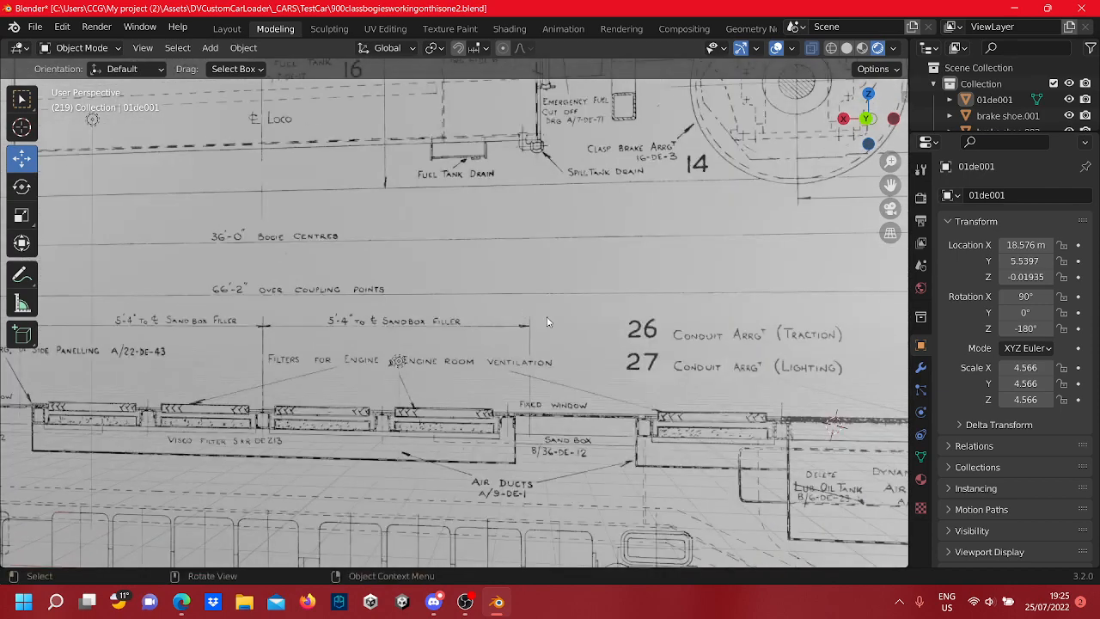
Examine the rear half of the plan view, including the dynamic braking grids, lub oil filters, fuel pumps, radiators and blower
middle_click_drag(694, 352, 417, 306, "shift")
scroll(502, 379, "down", 1)
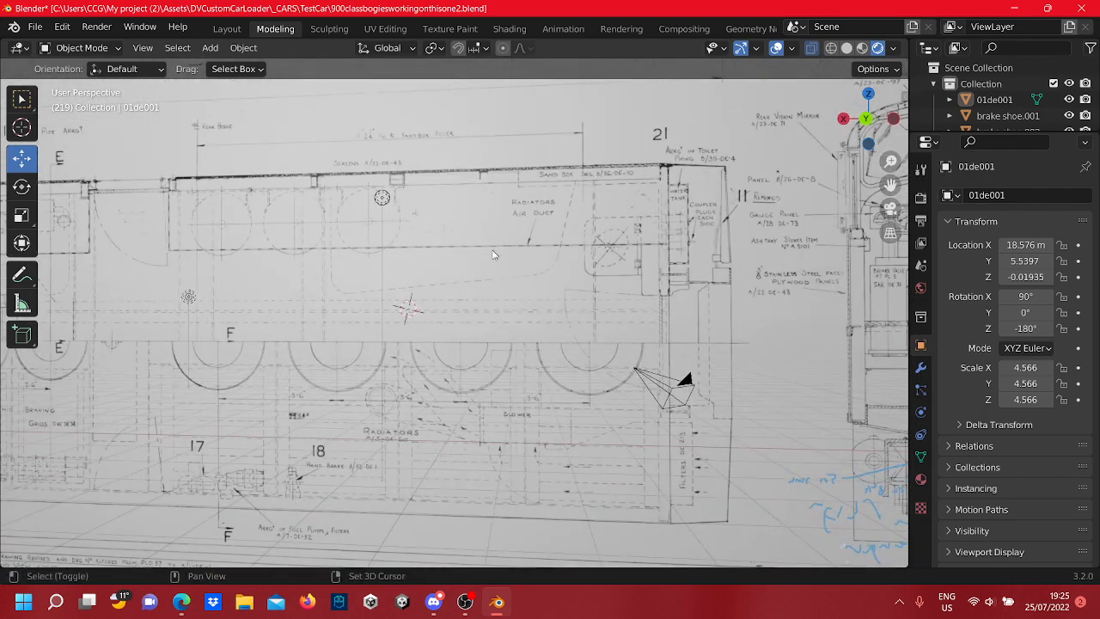
middle_click_drag(462, 439, 731, 329, "shift")
scroll(634, 363, "up", 2)
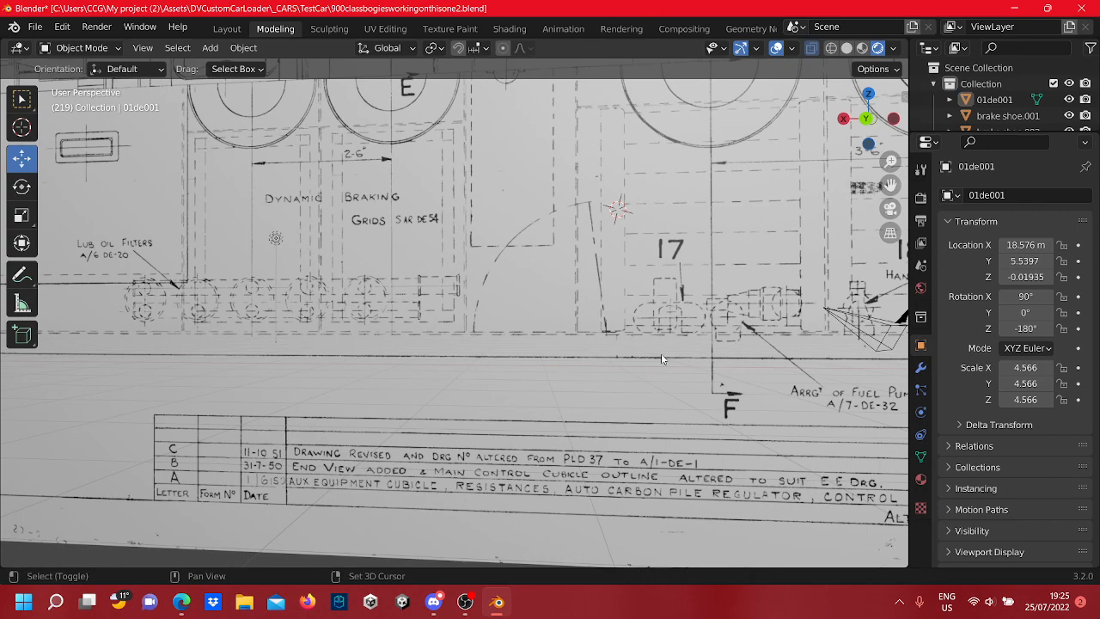
middle_click_drag(661, 355, 430, 396, "shift")
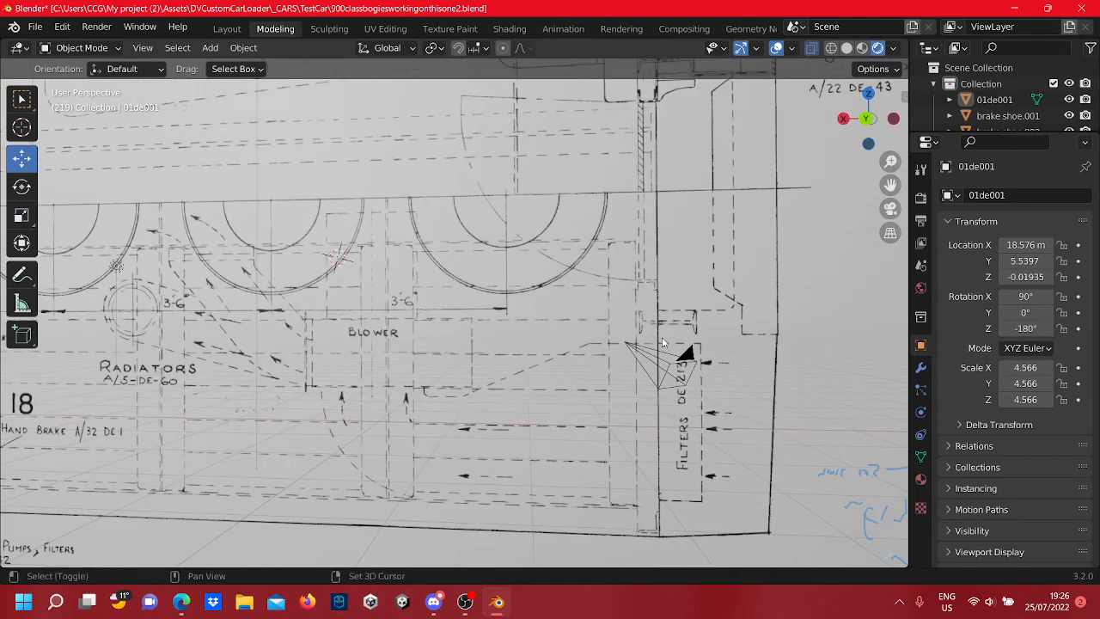
Examine the rear end's water tank, toilet piping and coupler plugs, plus the driver's controls and control cubicle on the adjacent cab cross-section
middle_click_drag(662, 338, 639, 418, "shift")
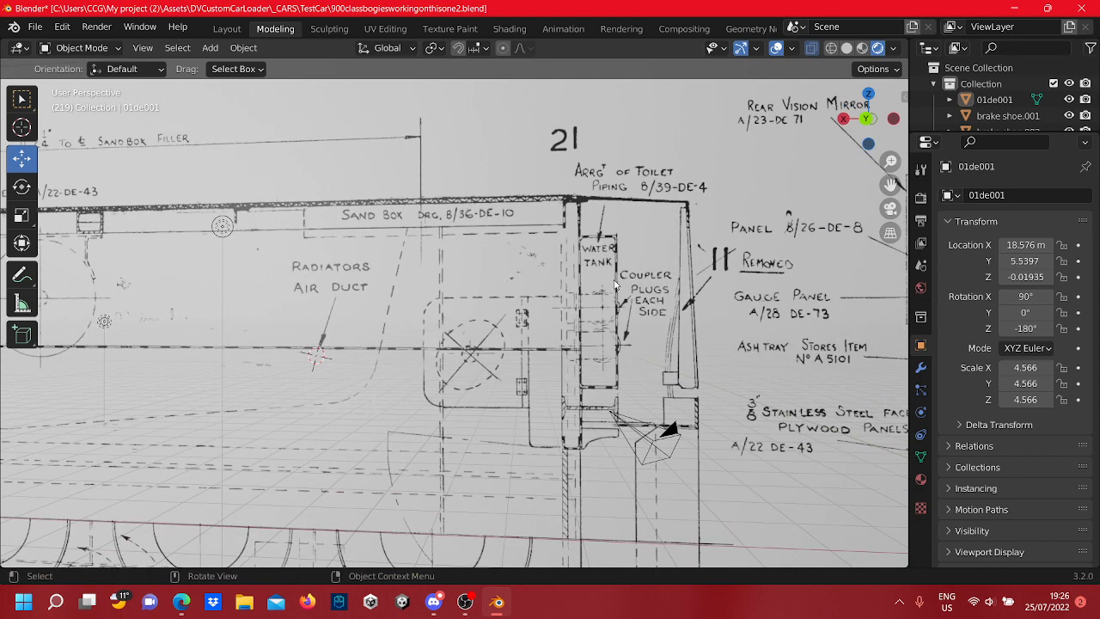
middle_click_drag(719, 315, 620, 312, "shift")
middle_click_drag(599, 318, 557, 309)
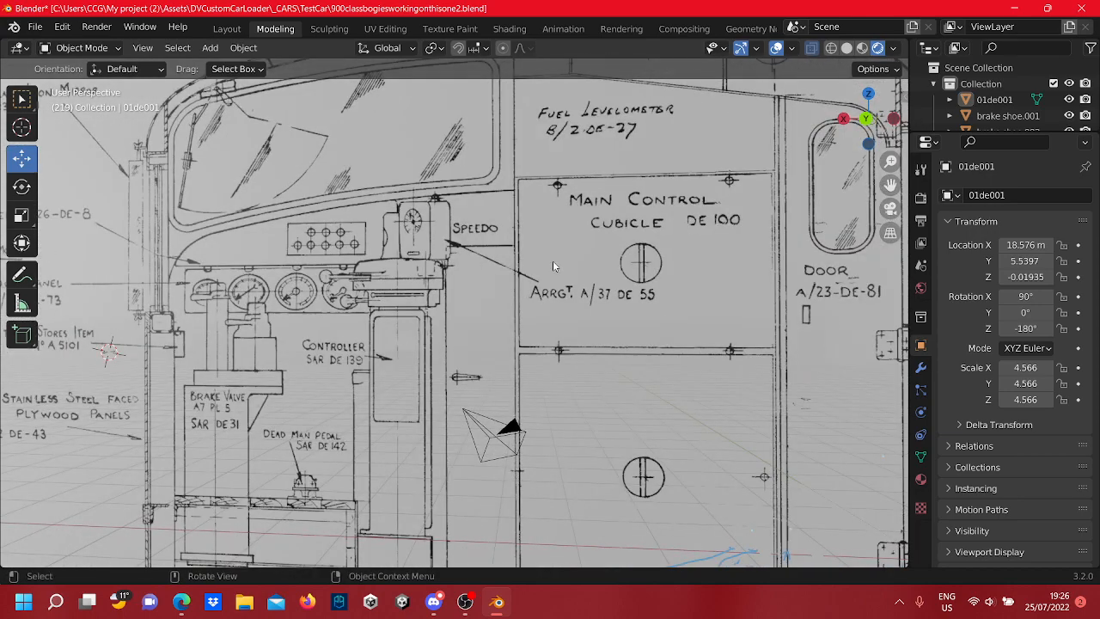
middle_click_drag(402, 303, 457, 299, "shift")
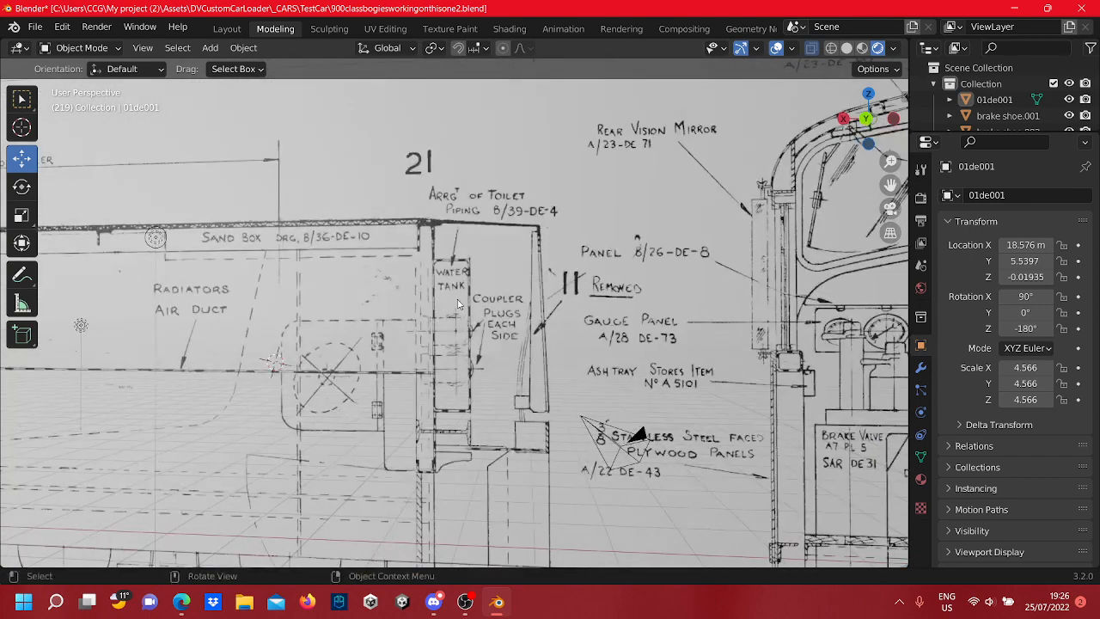
Review the blueprint as a whole, comparing the side elevation, plan view and cross-sections along the locomotive's full length
scroll(540, 325, "down", 5)
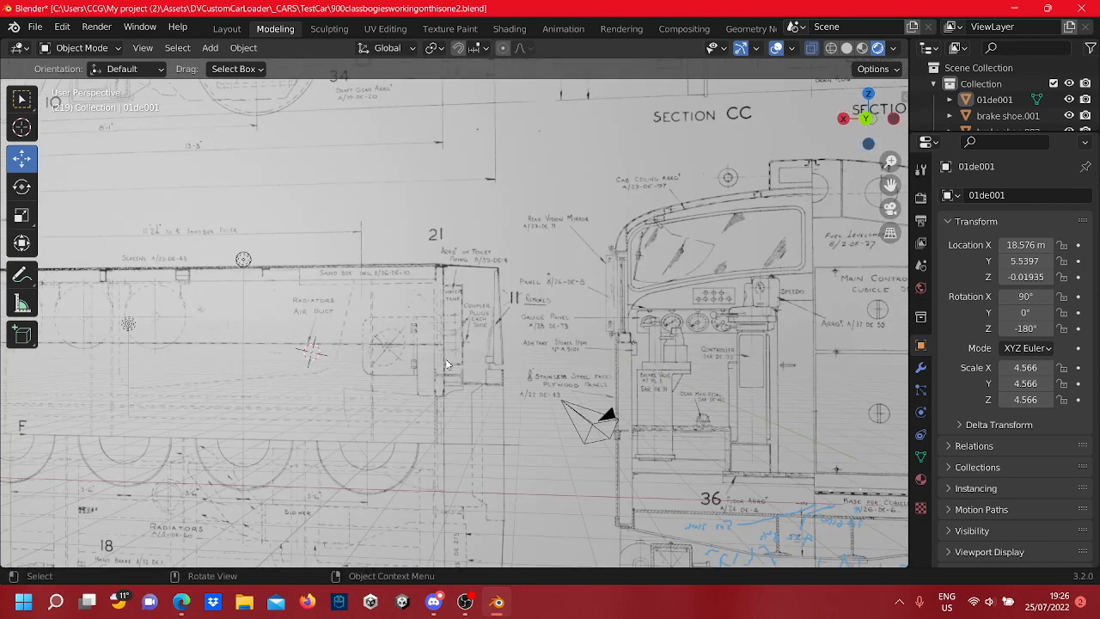
scroll(482, 366, "up", 1)
scroll(482, 366, "down", 2)
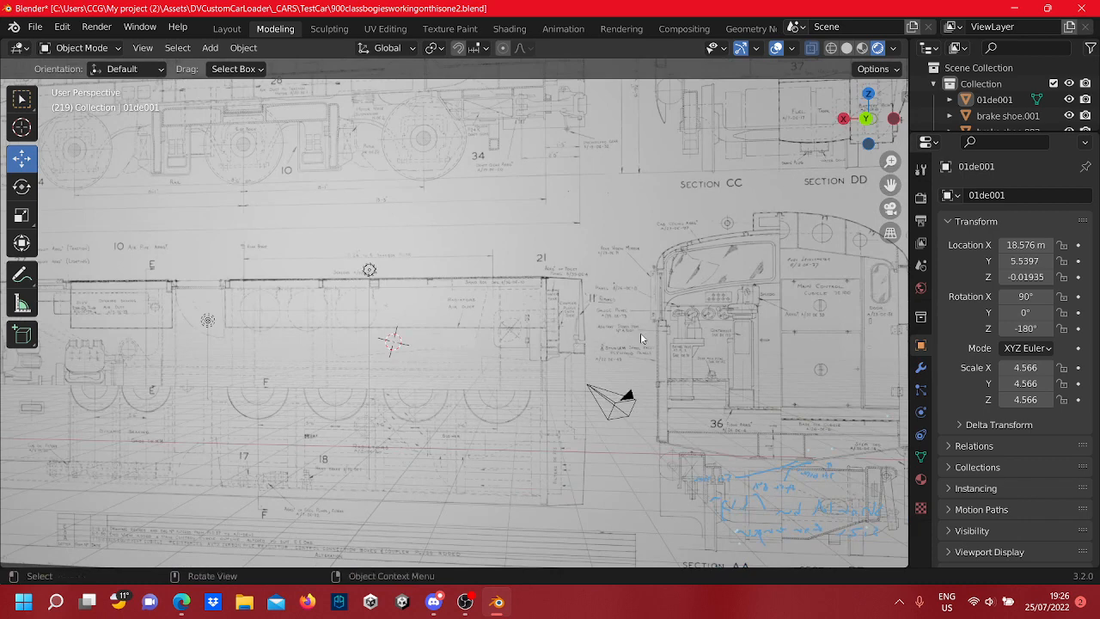
scroll(623, 334, "down", 3)
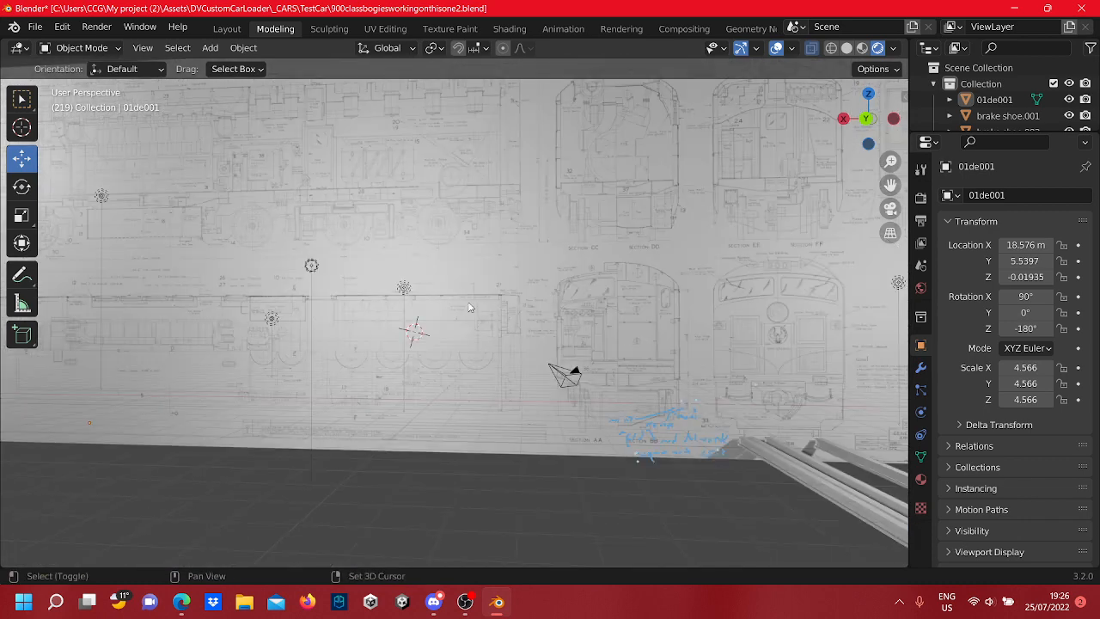
middle_click_drag(392, 308, 608, 294, "shift")
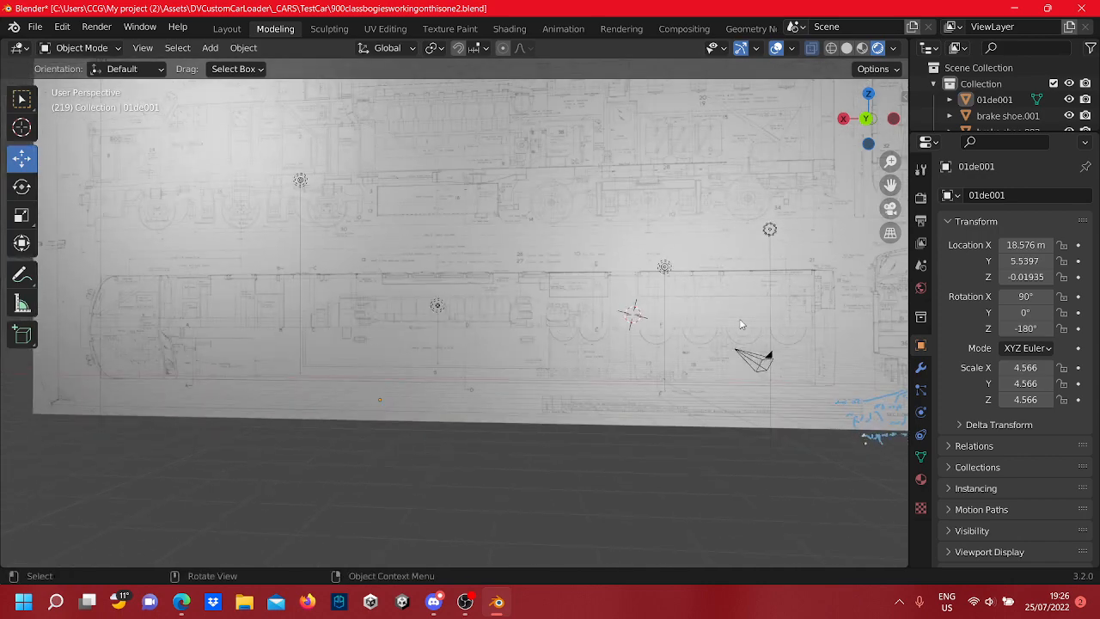
middle_click_drag(787, 302, 696, 329, "shift")
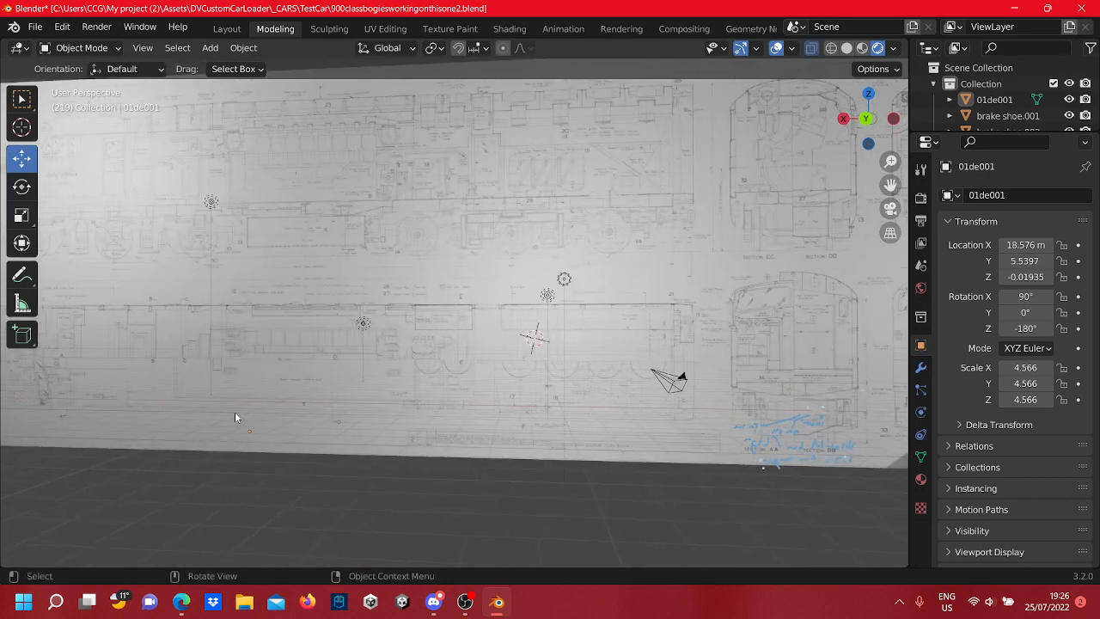
middle_click_drag(284, 366, 333, 354, "shift")
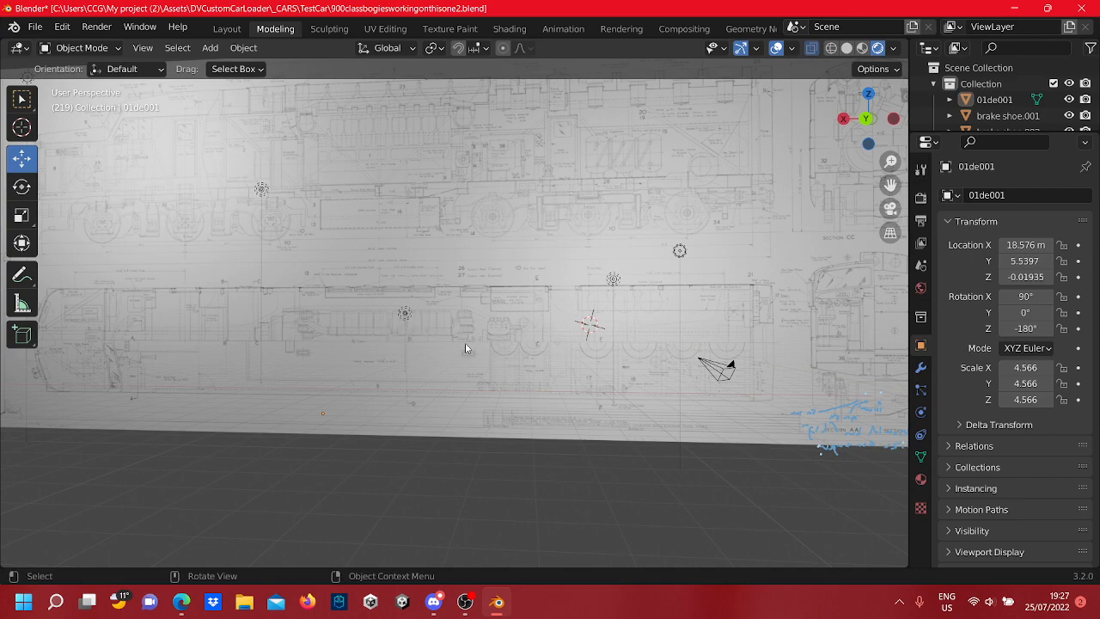
Examine the driver's controls on the cab cross-section, including the gauge panel, brake valve, controller, dead man pedal and main control cubicle
middle_click_drag(694, 329, 554, 334)
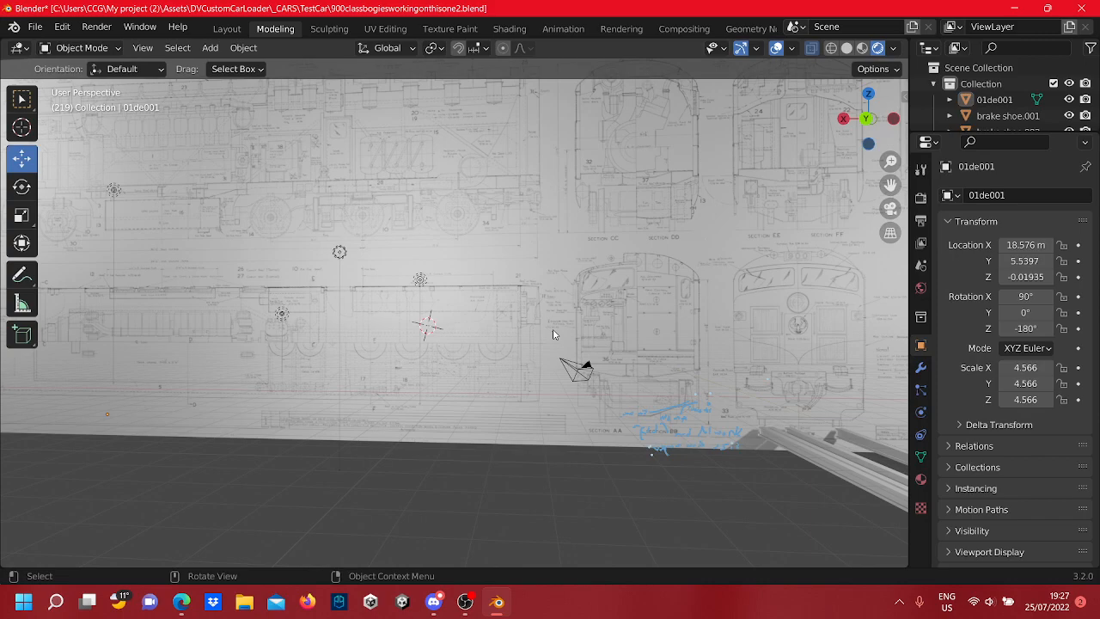
scroll(526, 295, "up", 3)
middle_click_drag(625, 330, 552, 339)
scroll(718, 294, "up", 2)
middle_click_drag(717, 293, 680, 304, "shift")
scroll(680, 304, "up", 3)
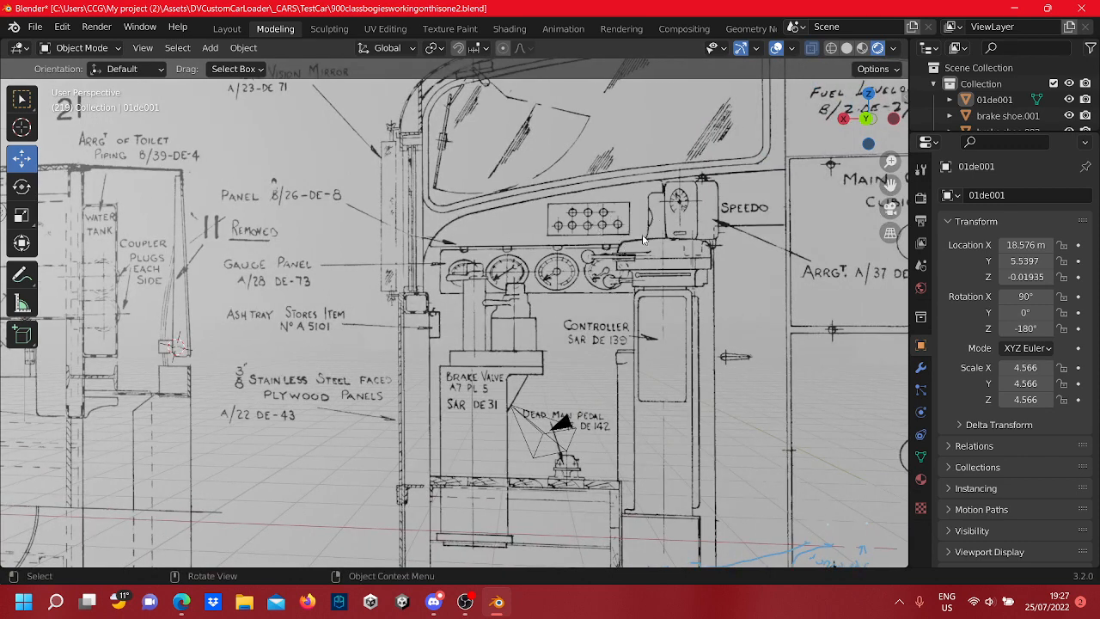
scroll(680, 232, "down", 5, "ctrl")
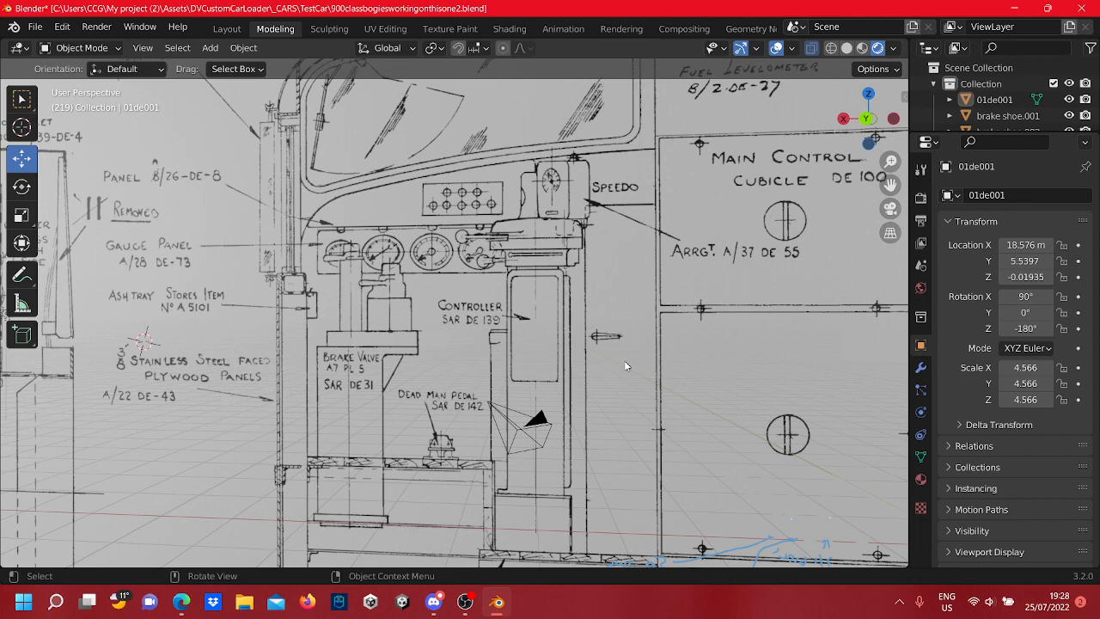
mouse_move(647, 355)
middle_mouse_down("shift")
mouse_move(623, 357)
mouse_move(669, 350)
mouse_move(661, 379)
middle_mouse_up("shift")
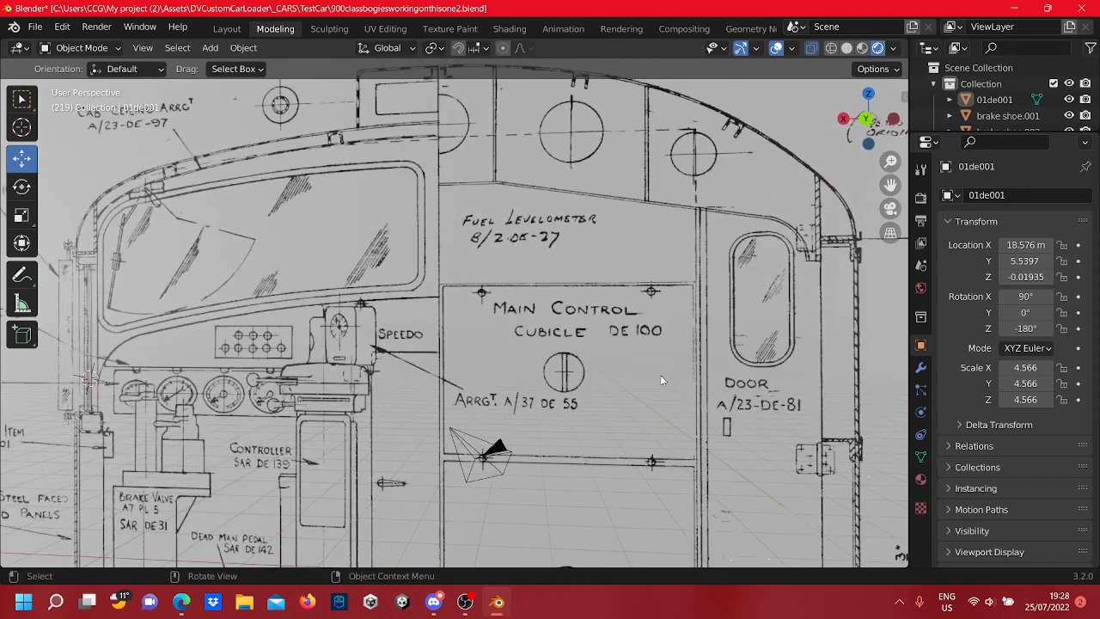
Examine the Visco filters on the blueprint's front view, plus the drawing notes and the numbered parts list beside it
mouse_move(749, 433)
middle_mouse_down("shift")
mouse_move(732, 429)
mouse_move(744, 415)
mouse_move(632, 413)
middle_mouse_up("shift")
scroll(631, 416, "down", 5)
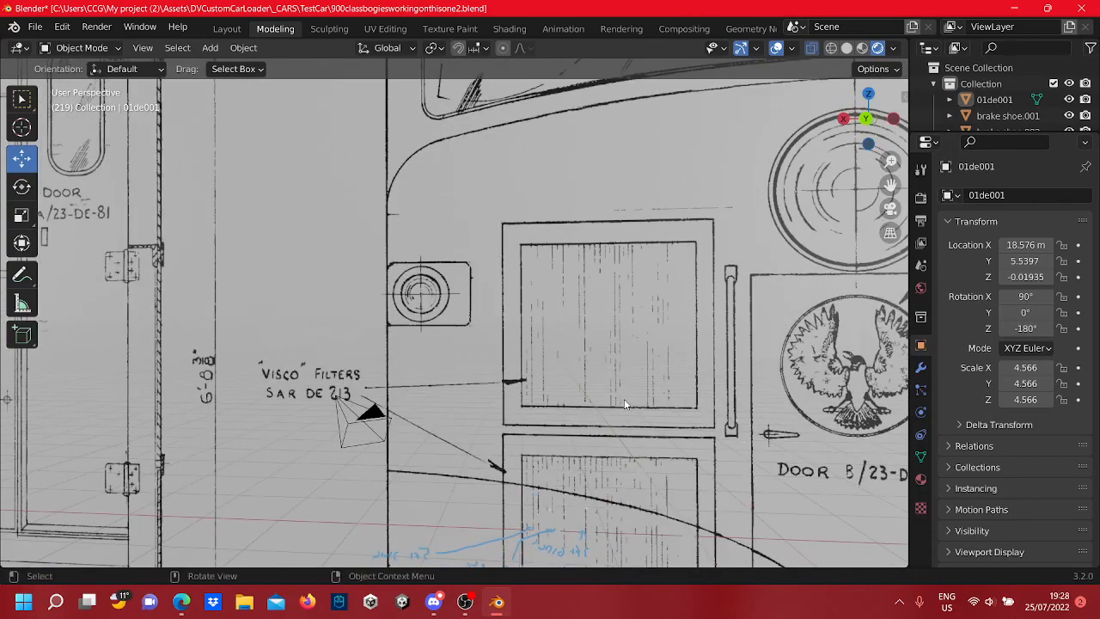
mouse_move(724, 404)
middle_mouse_down("shift")
mouse_move(694, 405)
mouse_move(743, 344)
mouse_move(602, 342)
mouse_move(591, 363)
middle_mouse_up("shift")
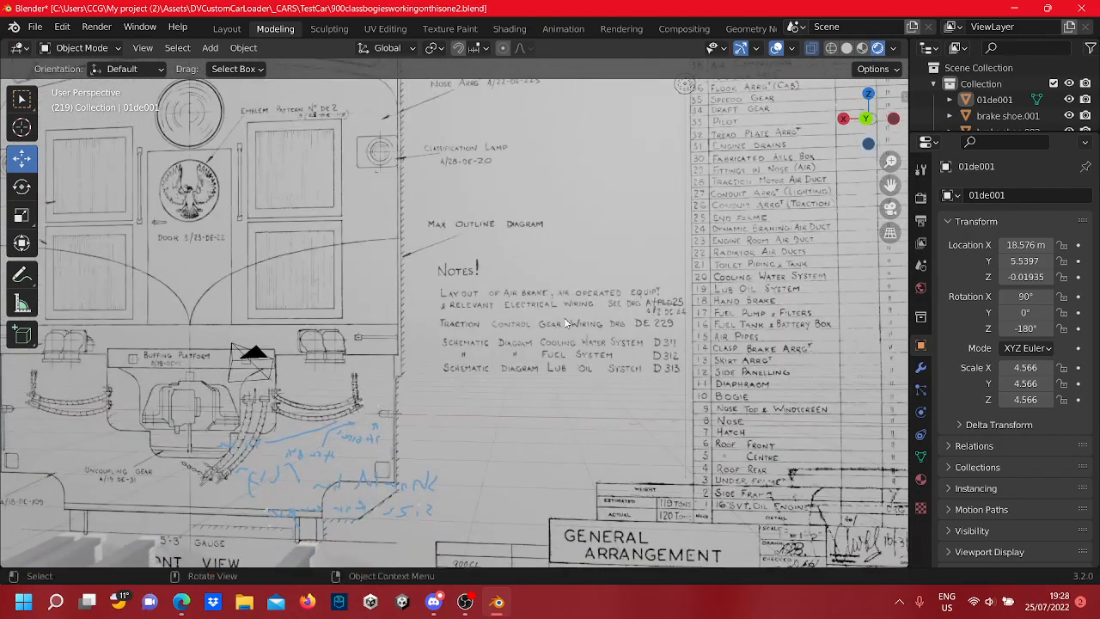
scroll(561, 325, "up", 5)
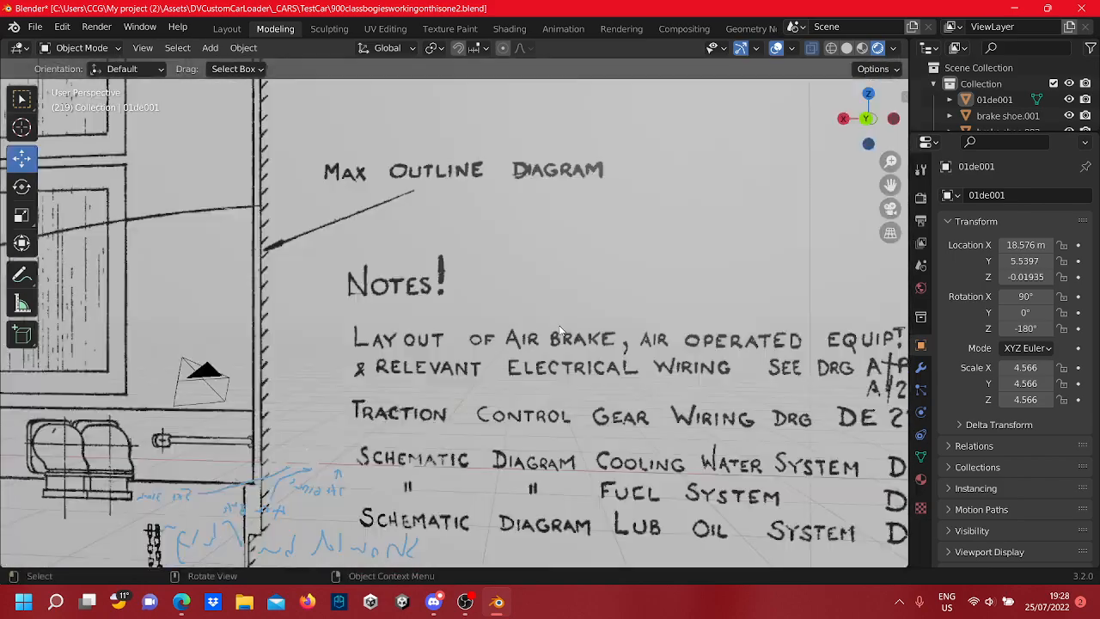
middle_click_drag(624, 378, 601, 371, "shift")
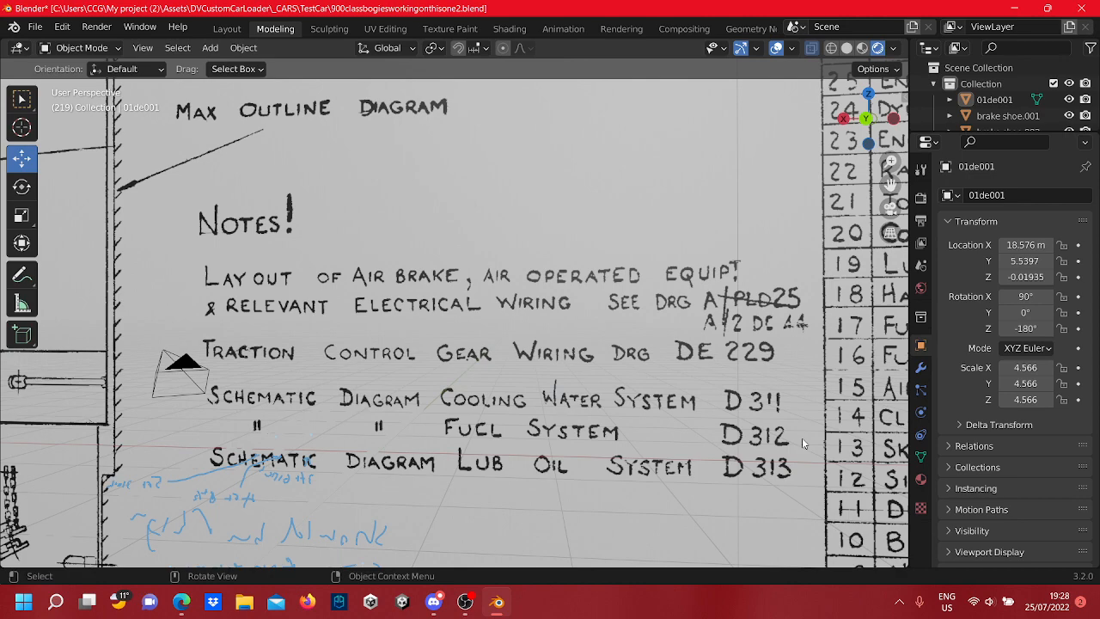
scroll(741, 410, "down", 5)
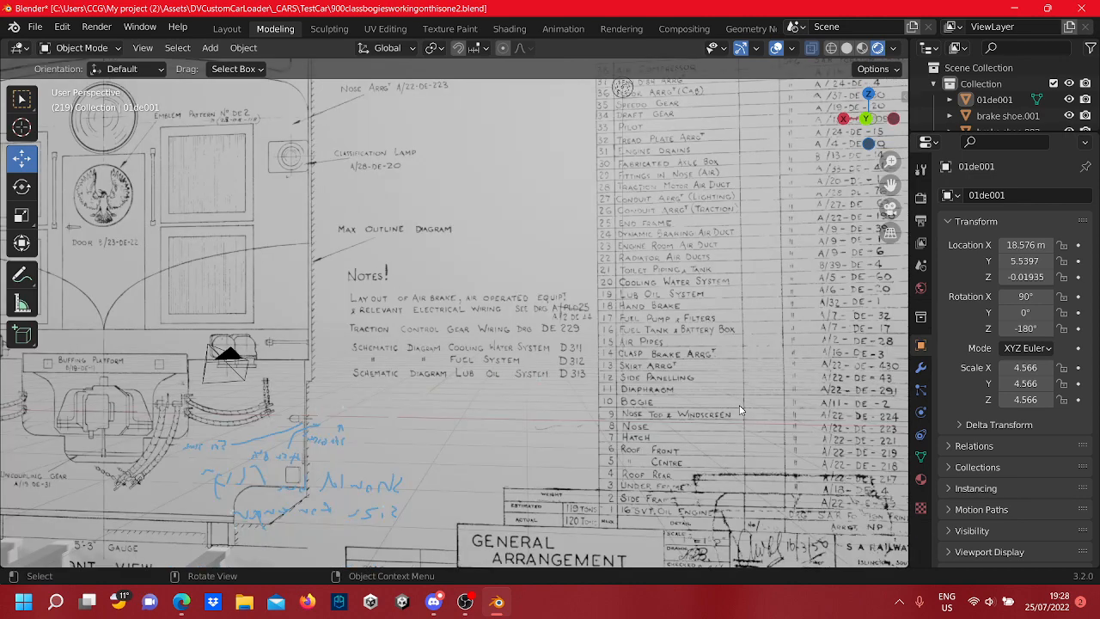
mouse_move(736, 404)
middle_mouse_down()
mouse_move(709, 400)
mouse_move(711, 451)
mouse_move(767, 447)
middle_mouse_up()
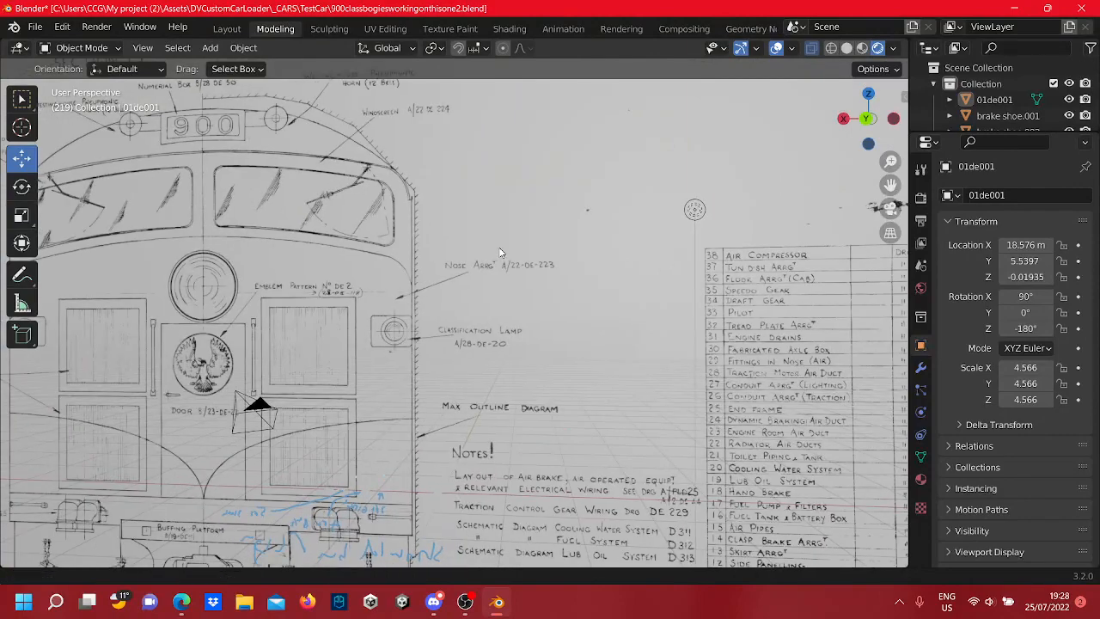
Examine the bogie's motor nose suspension and bogie locking device on Sections EE and FF, using the back orthographic view
middle_click_drag(500, 253, 577, 271)
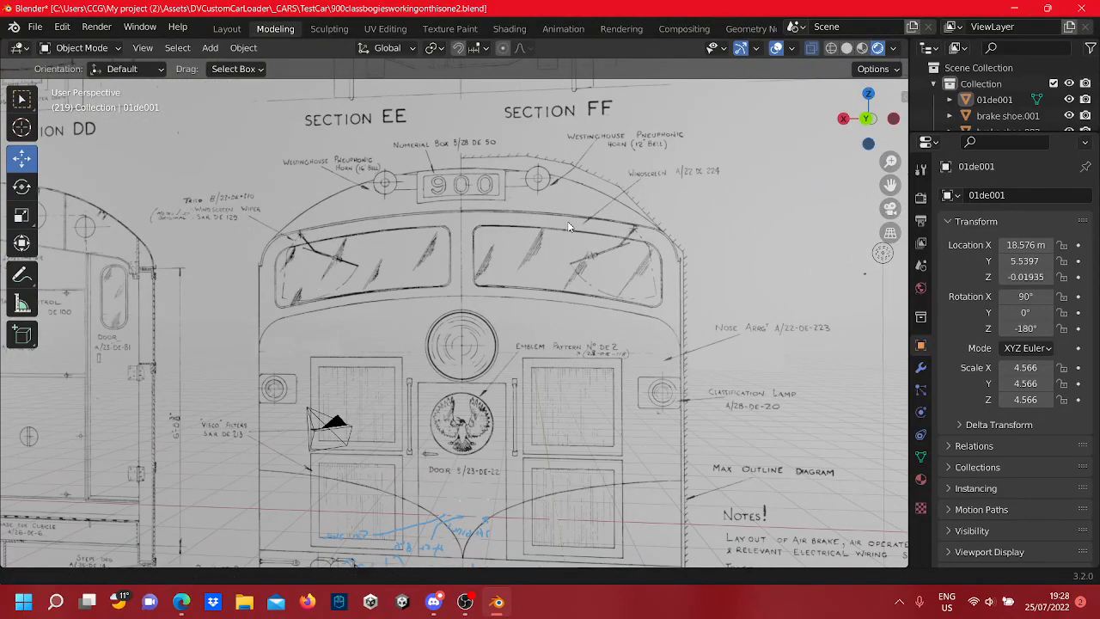
middle_click_drag(567, 220, 587, 295, "shift")
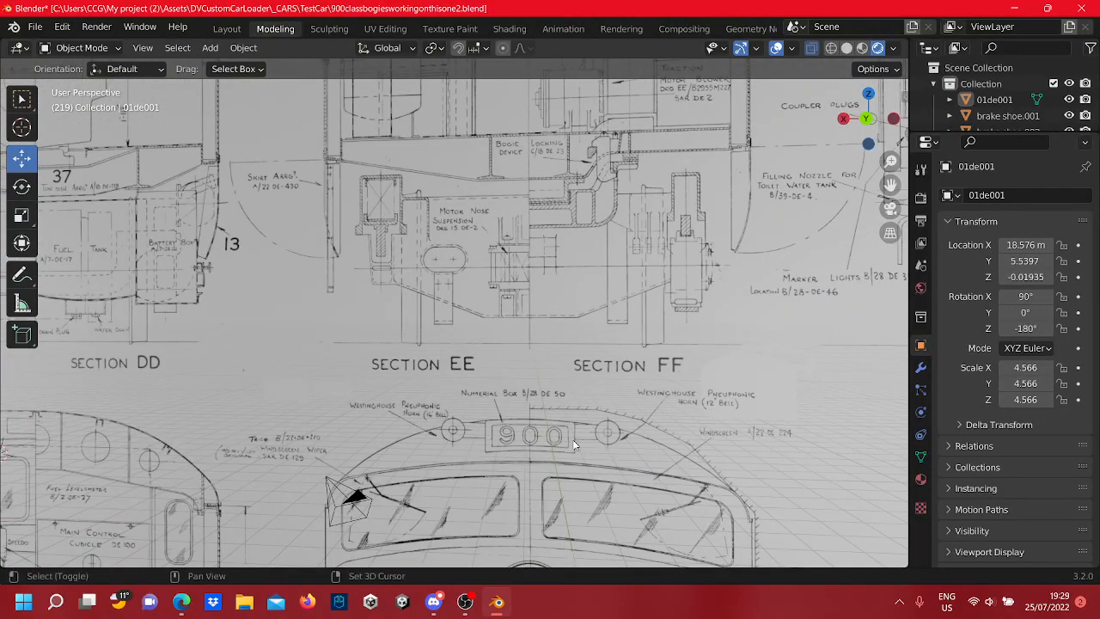
middle_click_drag(493, 519, 608, 394, "shift")
middle_click_drag(587, 244, 560, 300, "shift")
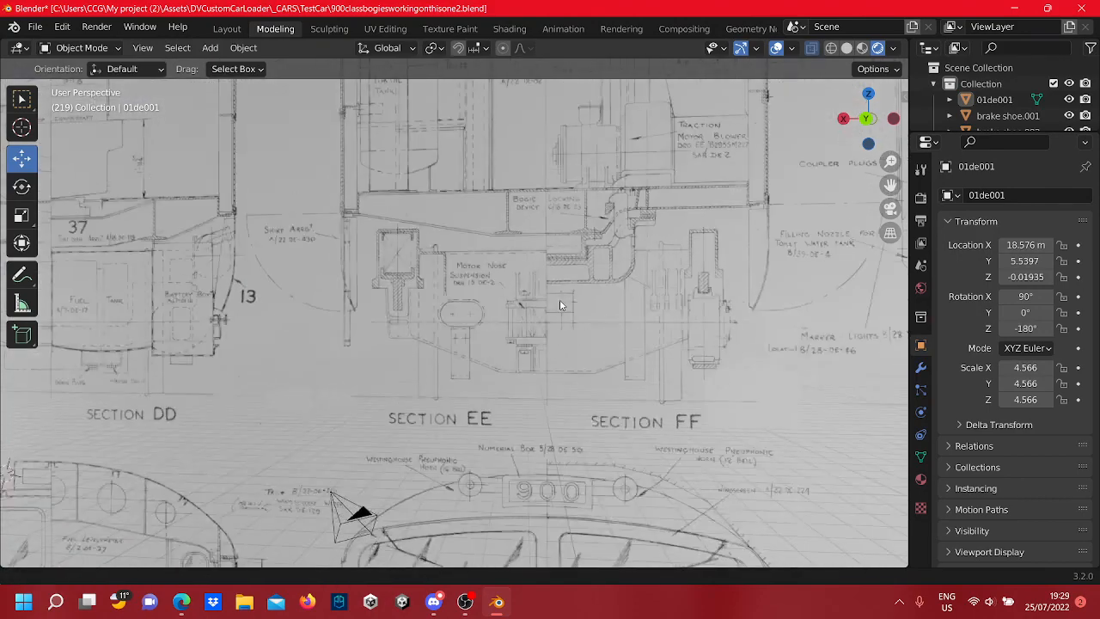
scroll(550, 303, "up", 4)
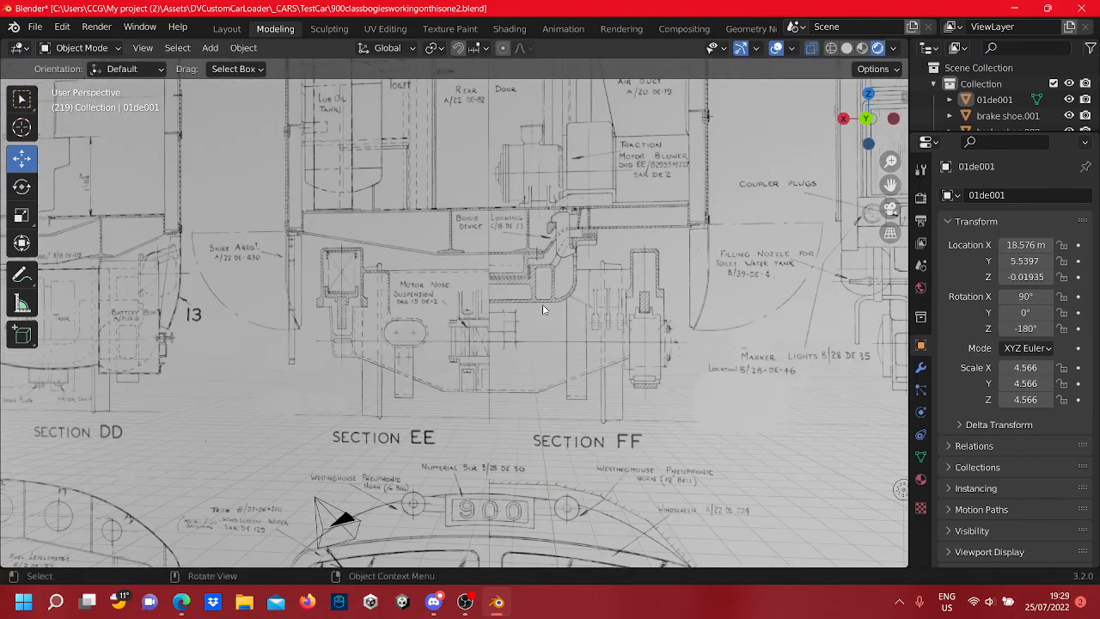
left_click(891, 114)
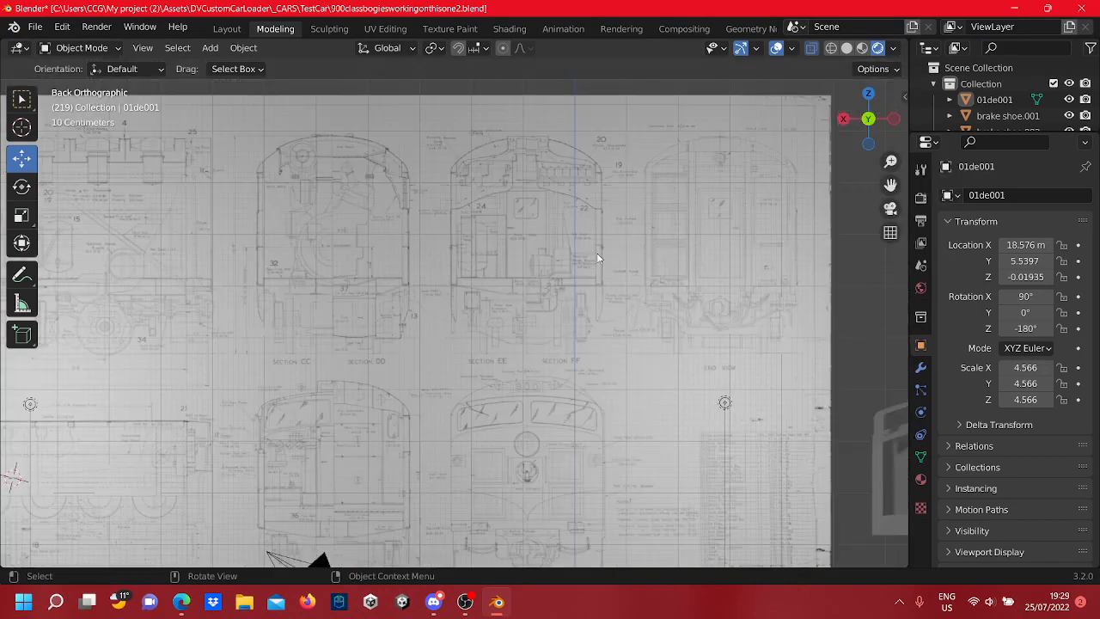
scroll(624, 293, "down", 4)
middle_click_drag(638, 295, 493, 298, "shift")
scroll(526, 314, "up", 3)
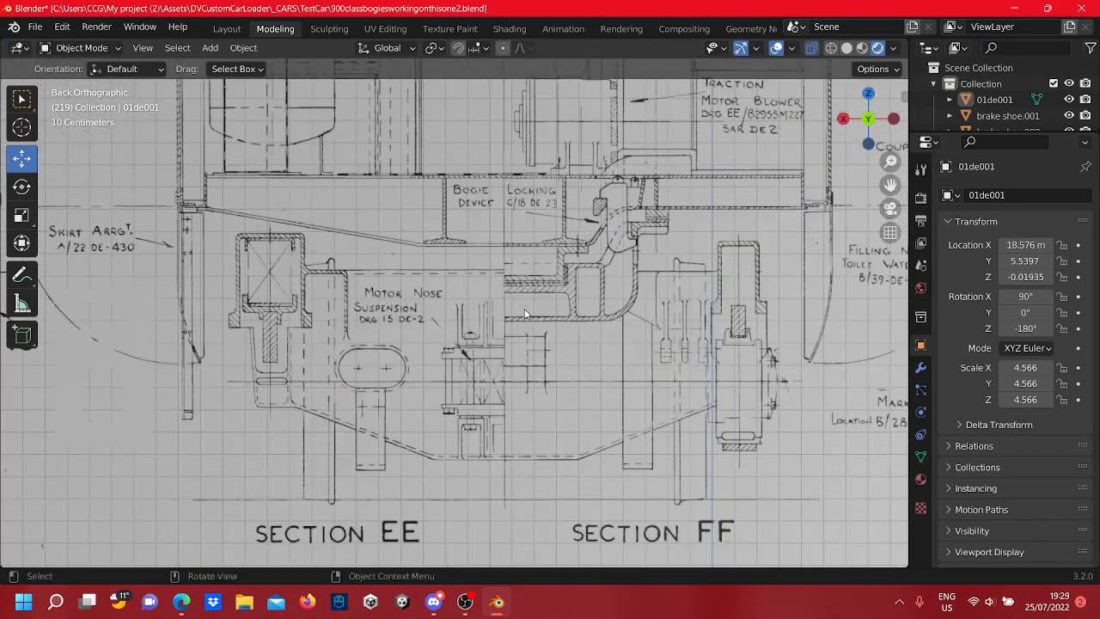
scroll(526, 313, "up", 1)
scroll(526, 313, "up", 1)
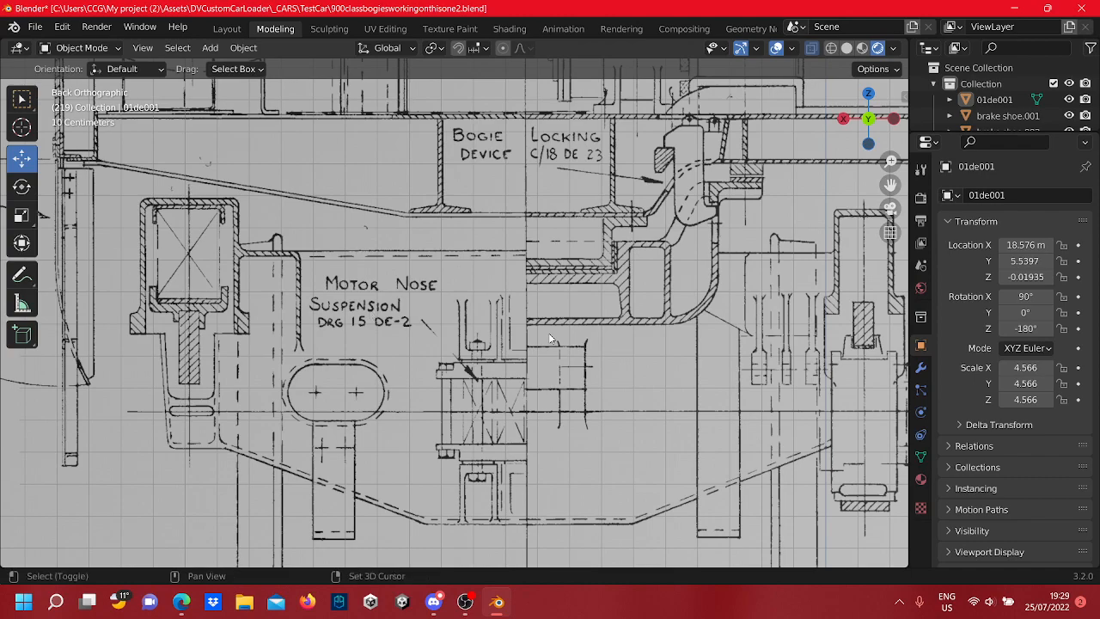
scroll(548, 332, "down", 8)
scroll(548, 332, "down", 1)
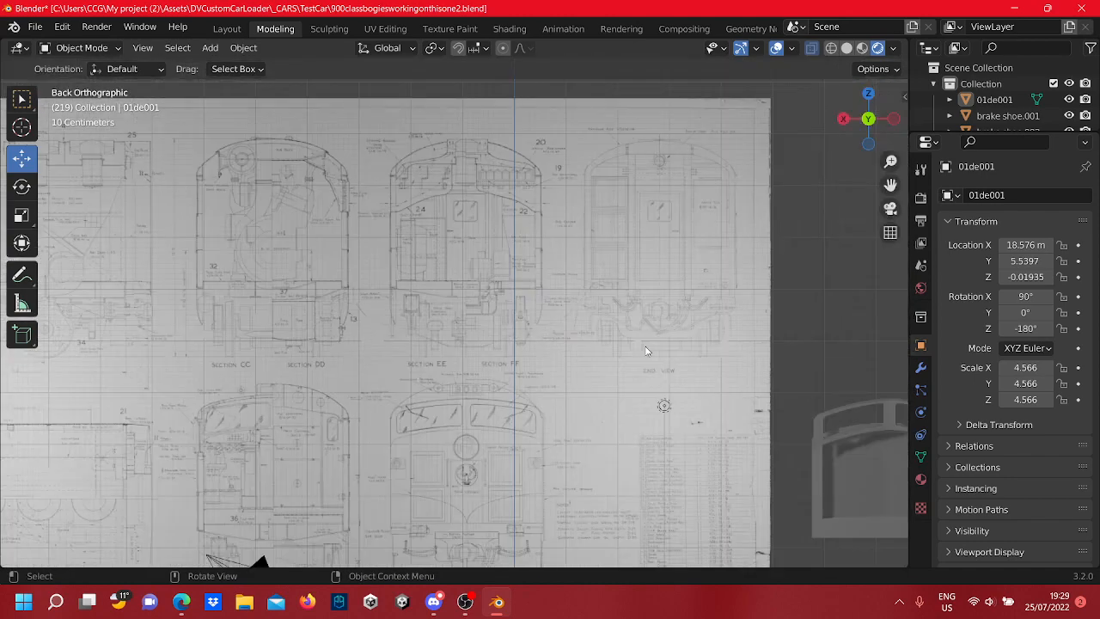
Compare the rear end view and its coupler plugs with Sections CC, DD, EE and FF
scroll(646, 351, "up", 4)
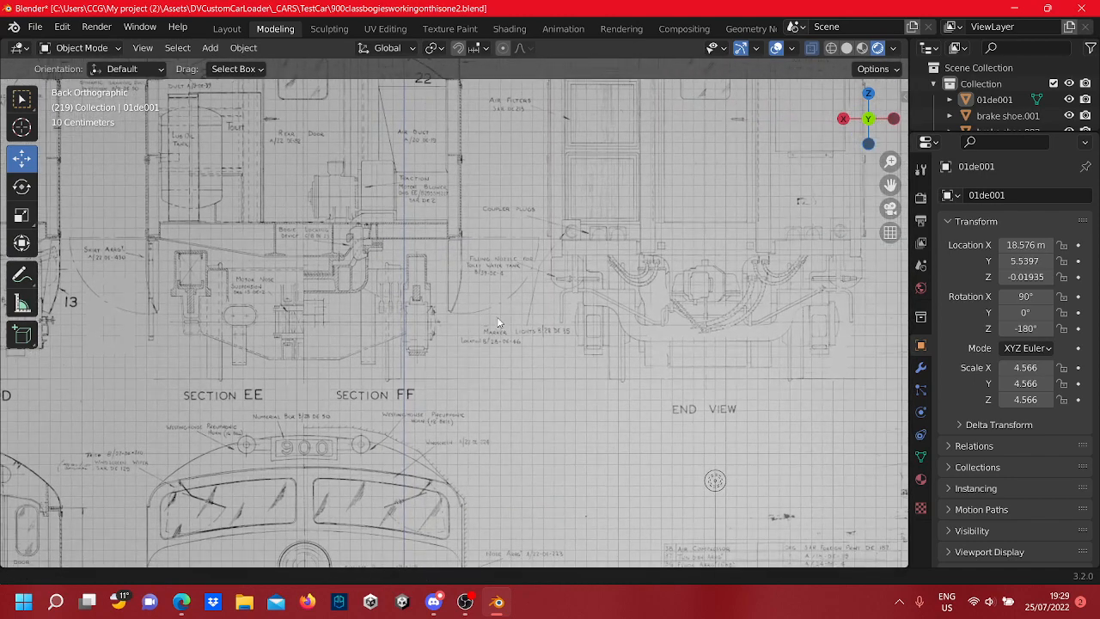
mouse_move(485, 323)
middle_mouse_down("shift")
mouse_move(486, 341)
mouse_move(587, 343)
middle_mouse_up("shift")
middle_click_drag(338, 313, 571, 335, "shift")
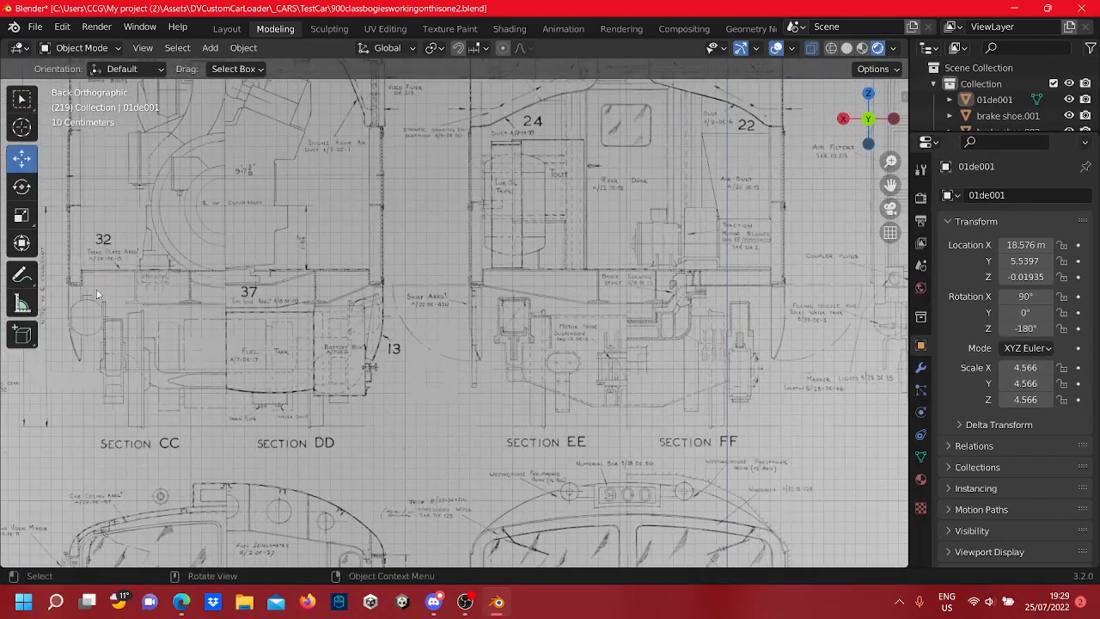
scroll(576, 318, "down", 5)
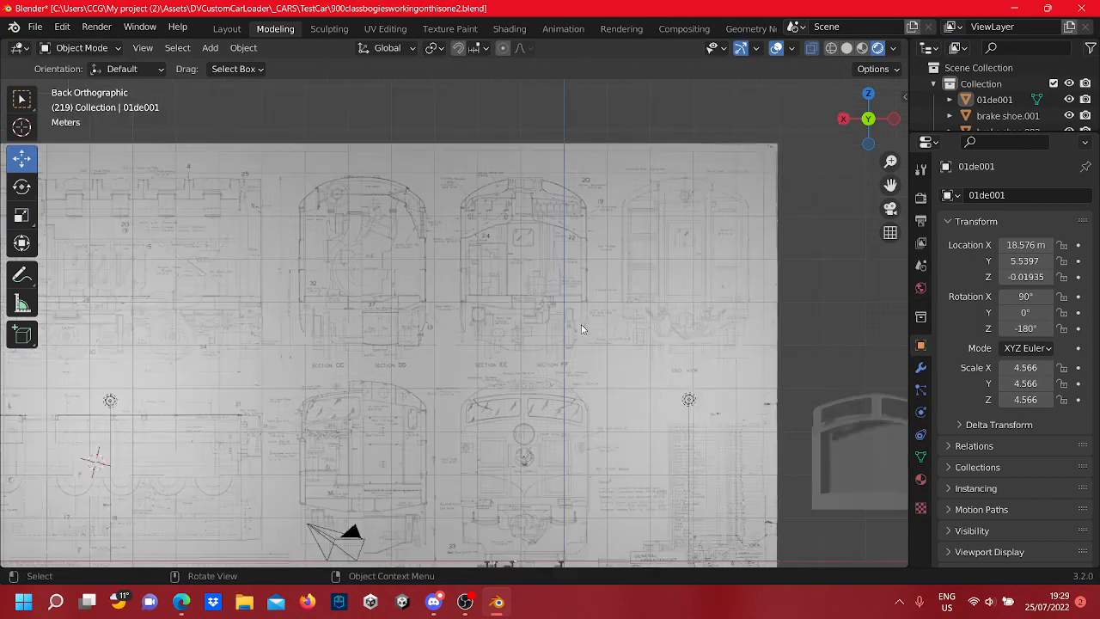
middle_click_drag(567, 380, 445, 355, "shift")
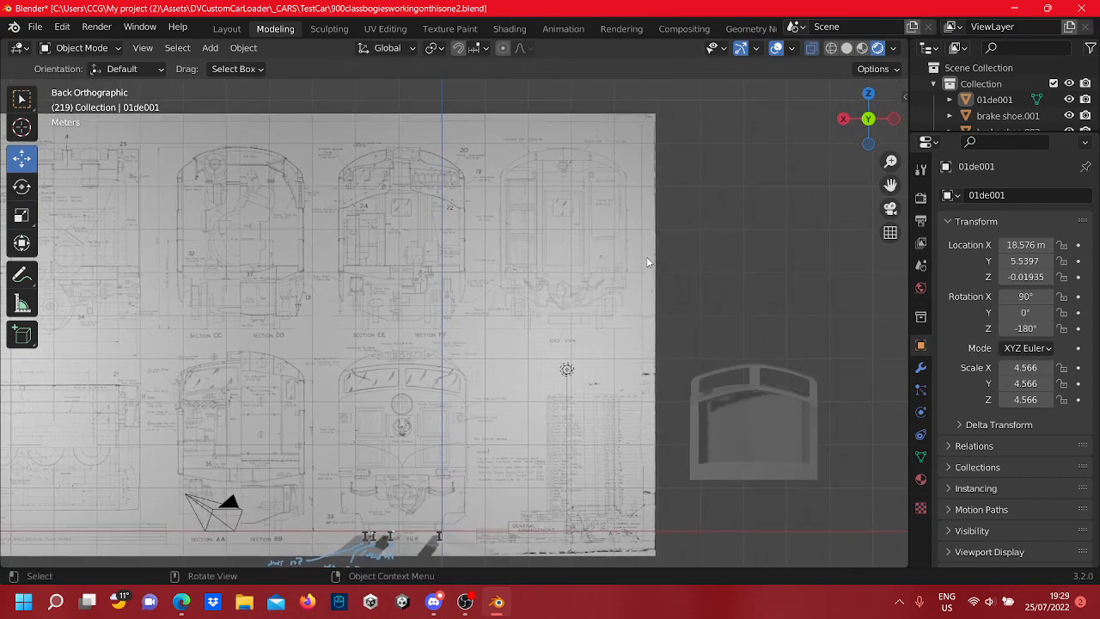
scroll(647, 261, "up", 7)
middle_click_drag(648, 261, 466, 314, "shift")
scroll(456, 309, "down", 8)
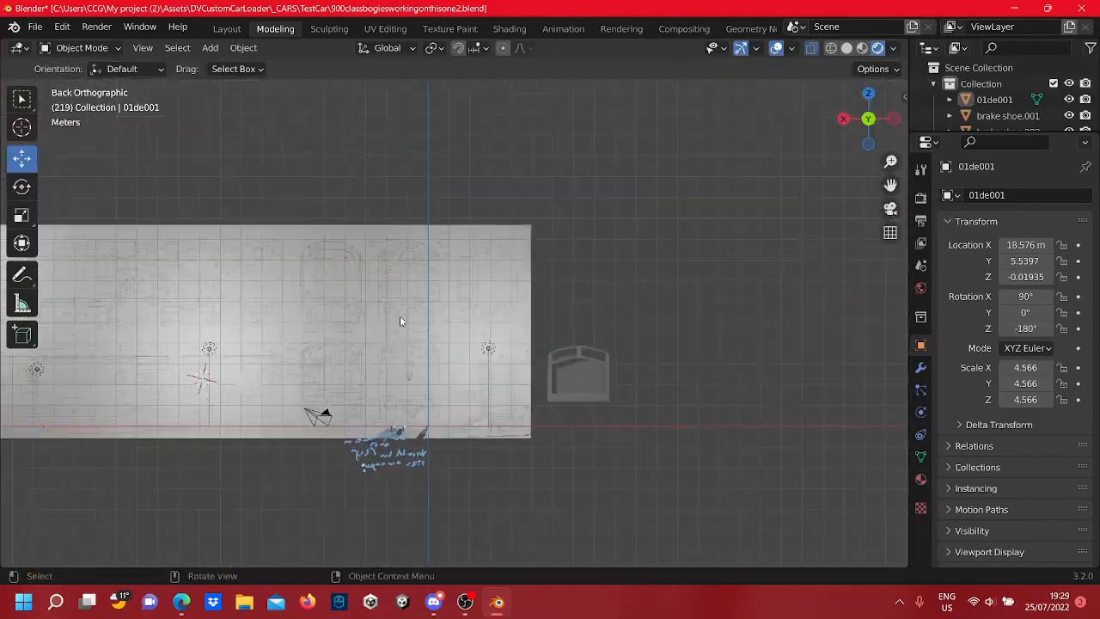
middle_click_drag(400, 320, 468, 359, "shift")
scroll(486, 273, "up", 9)
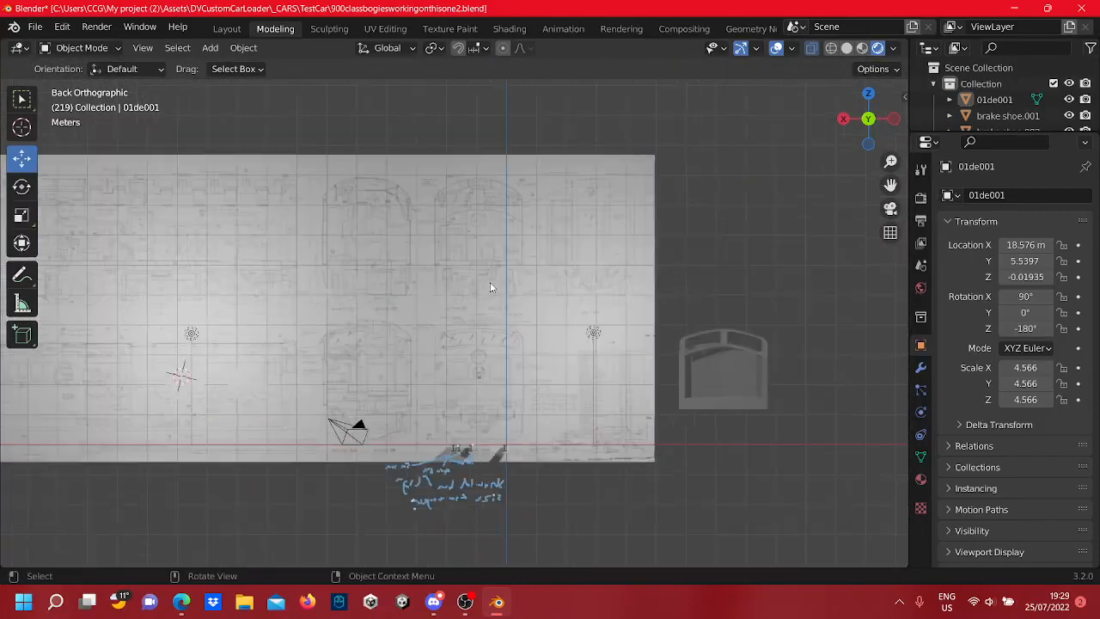
Examine the front view's numeral box, Westinghouse pneuphonic horns and windscreen wiper details
scroll(490, 287, "up", 8)
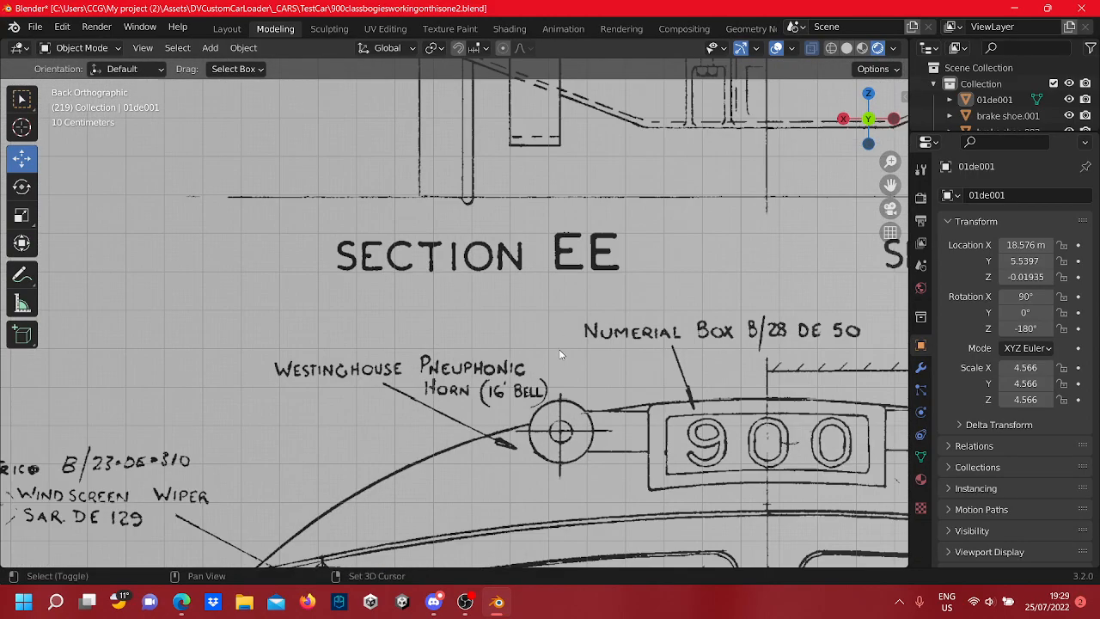
middle_click_drag(559, 358, 531, 336, "shift")
mouse_move(518, 330)
middle_mouse_down("shift")
mouse_move(474, 315)
mouse_move(326, 307)
middle_mouse_up("shift")
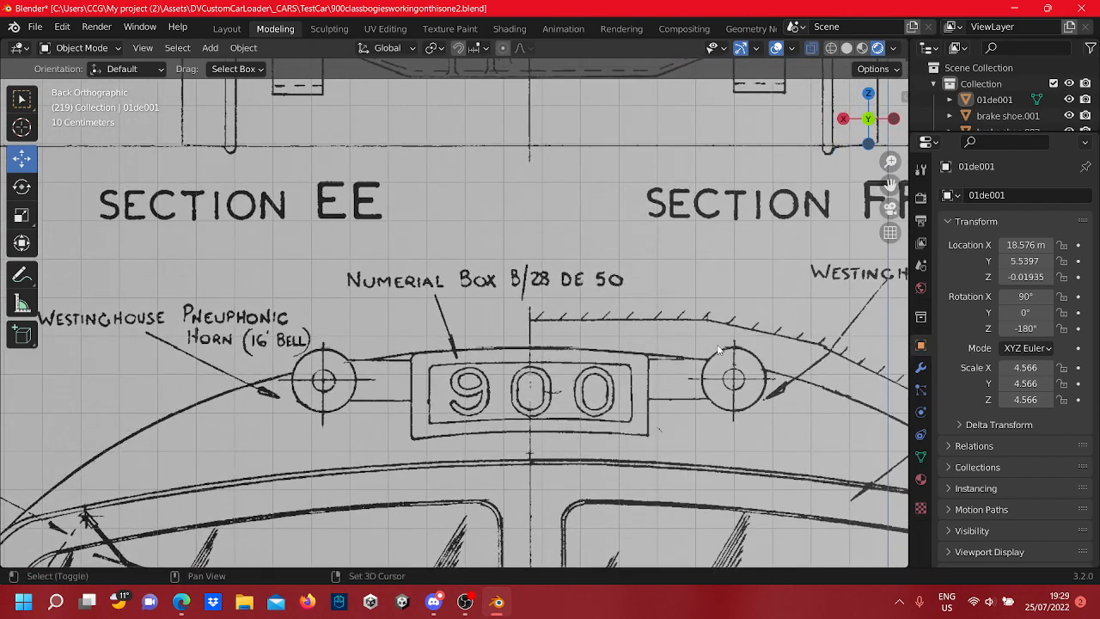
mouse_move(718, 350)
middle_mouse_down("shift")
mouse_move(443, 333)
mouse_move(601, 268)
middle_mouse_up("shift")
scroll(582, 289, "down", 3)
middle_click_drag(441, 363, 781, 290, "shift")
scroll(567, 326, "up", 4)
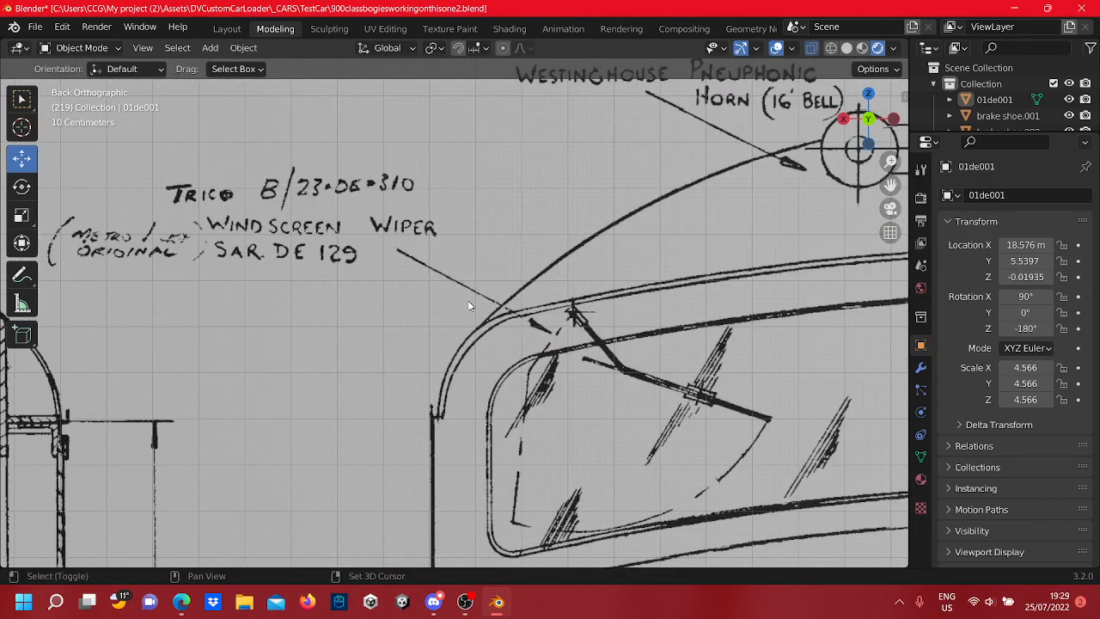
middle_click_drag(469, 305, 589, 378, "shift")
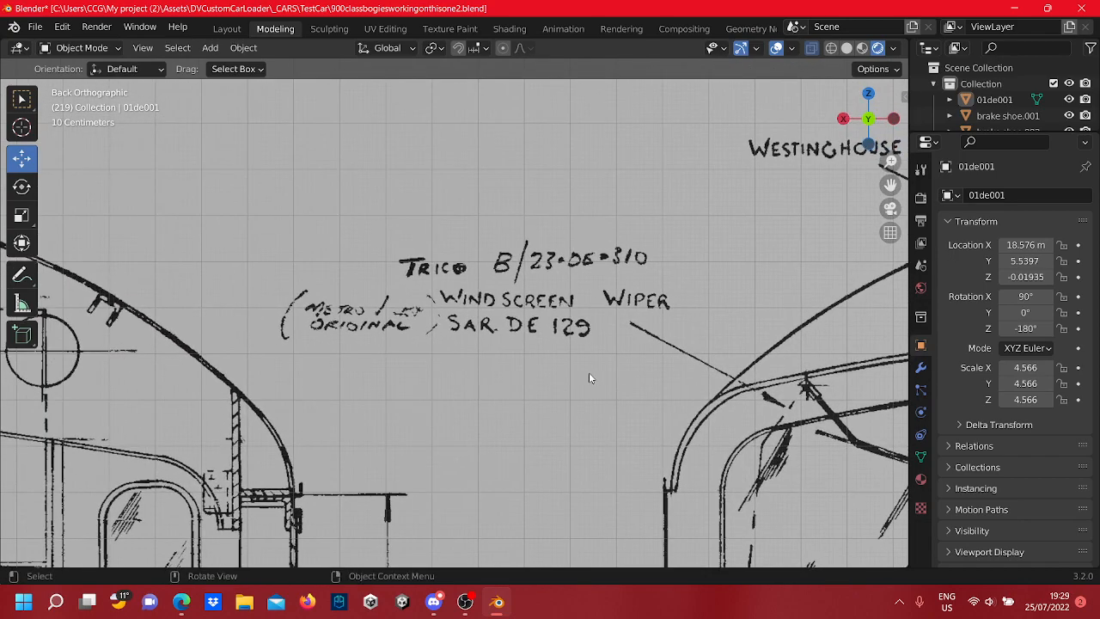
scroll(588, 378, "down", 8)
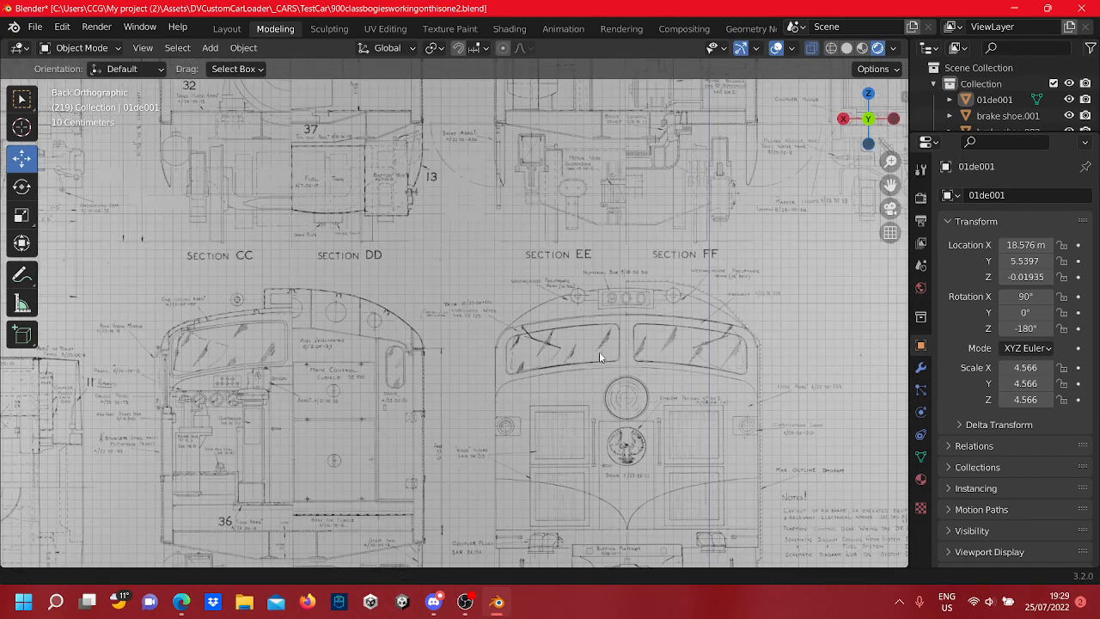
Examine the engine, air duct, fuel tank and battery box on Sections CC and DD
middle_click_drag(595, 356, 692, 381, "shift")
middle_click_drag(493, 217, 637, 401, "shift")
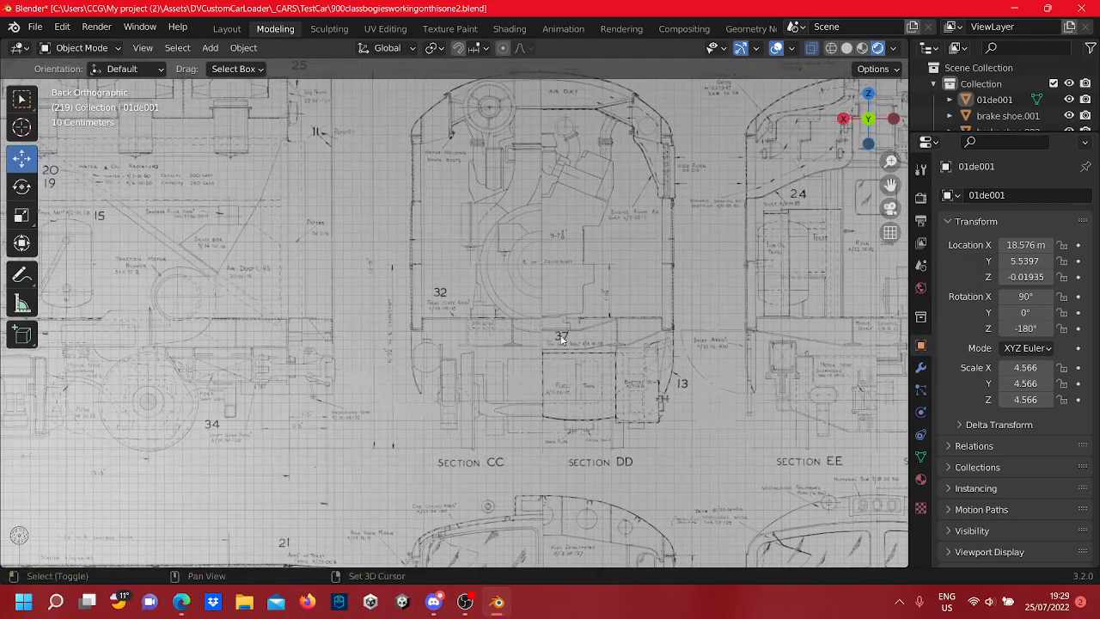
middle_click_drag(562, 337, 580, 408, "shift")
scroll(630, 298, "up", 5)
scroll(629, 298, "down", 3)
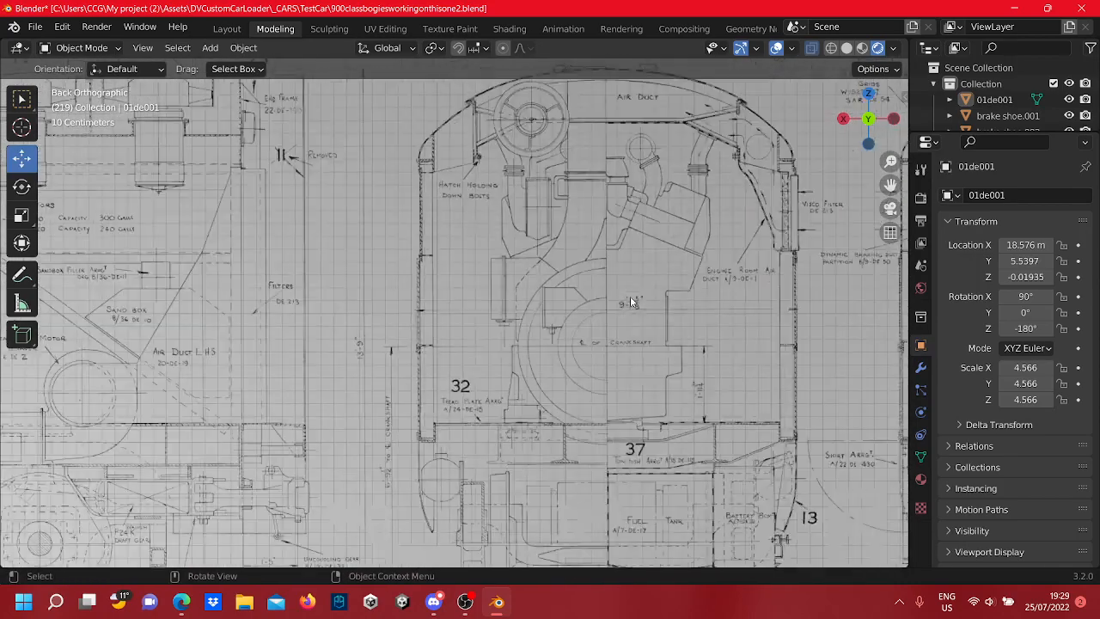
Examine the air reservoirs, air piping and radiators on the rear part of the side elevation
scroll(630, 296, "down", 4)
middle_click_drag(447, 365, 805, 435, "shift")
mouse_move(739, 413)
middle_mouse_down("shift")
mouse_move(734, 395)
mouse_move(780, 364)
middle_mouse_up("shift")
scroll(754, 385, "up", 6)
mouse_move(780, 462)
middle_mouse_down("shift")
mouse_move(681, 425)
mouse_move(599, 416)
mouse_move(514, 381)
middle_mouse_up("shift")
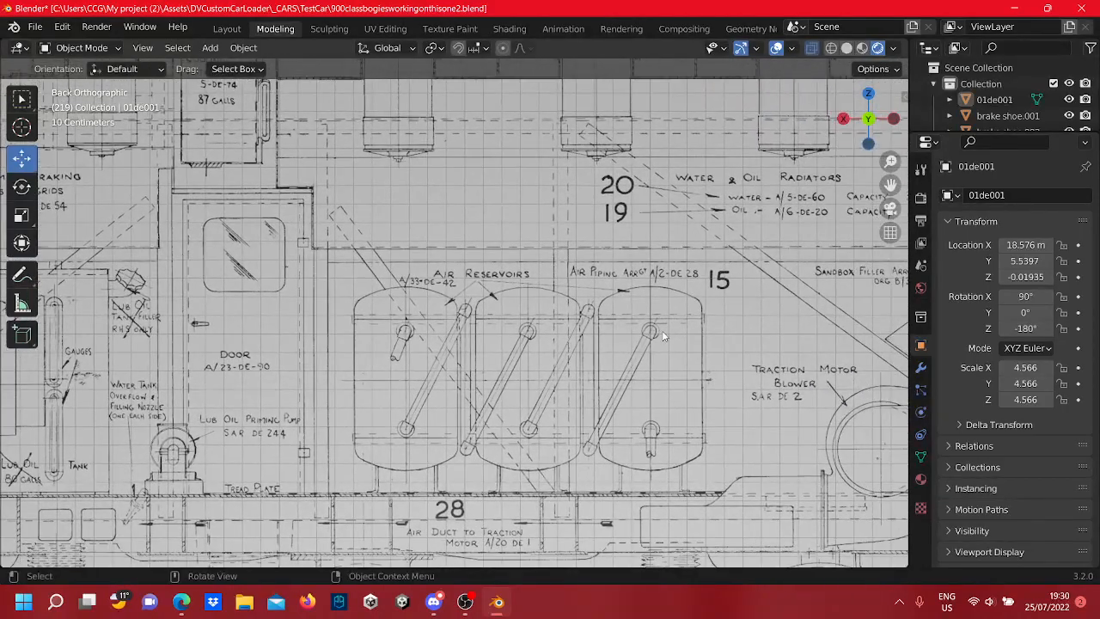
Examine the rear half of the plan view, covering the dynamic braking air duct, radiators and fuel pumps
scroll(591, 357, "down", 8)
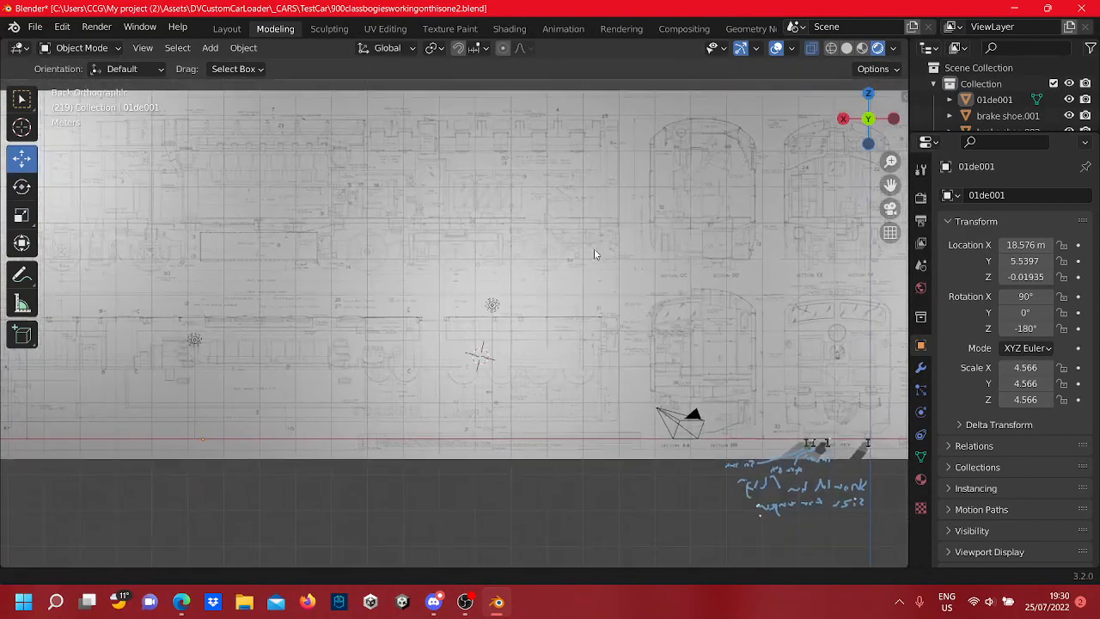
scroll(559, 322, "up", 6)
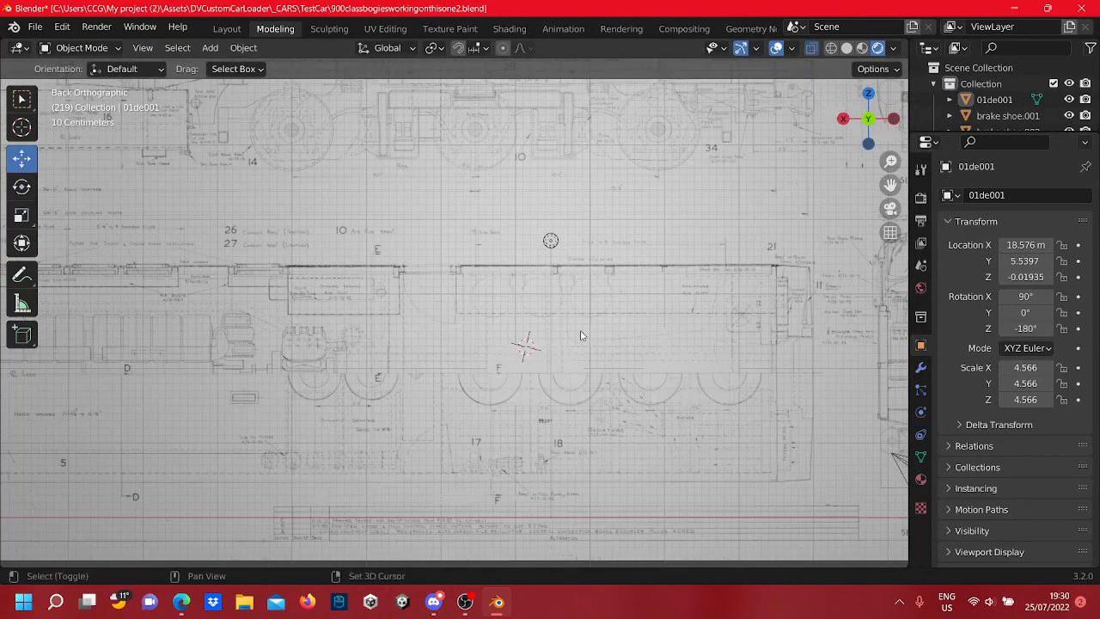
middle_click_drag(580, 335, 511, 268, "shift")
scroll(520, 272, "up", 2)
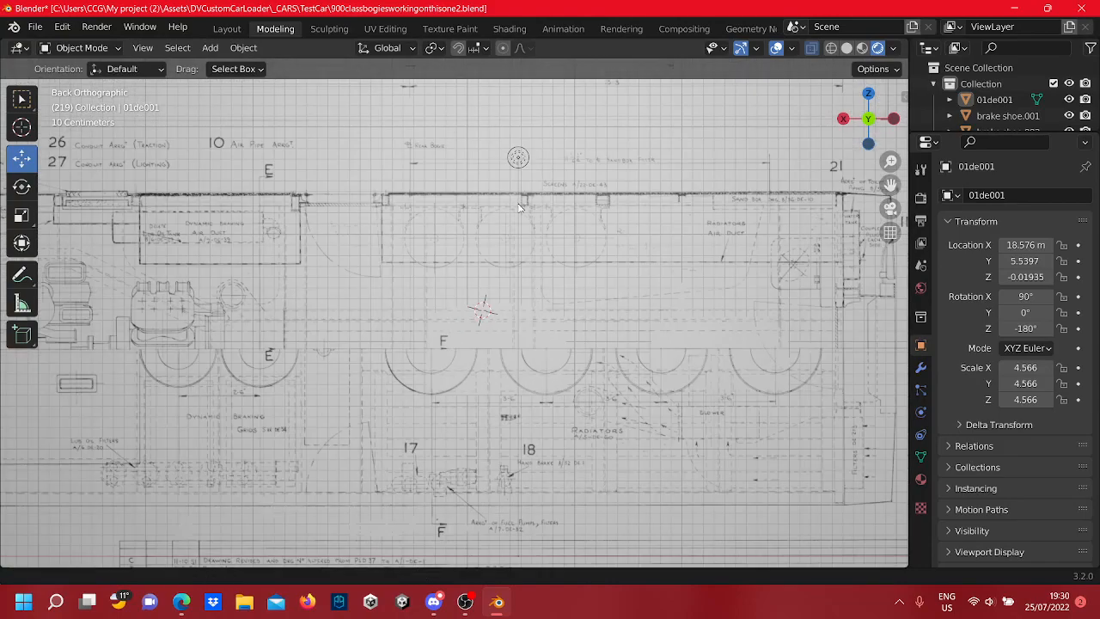
Examine the side elevation from the rear bogie and air reservoirs past the compressor, fuel tank and engine to the cab end
middle_click_drag(519, 207, 534, 441, "shift")
middle_click_drag(490, 229, 502, 464, "shift")
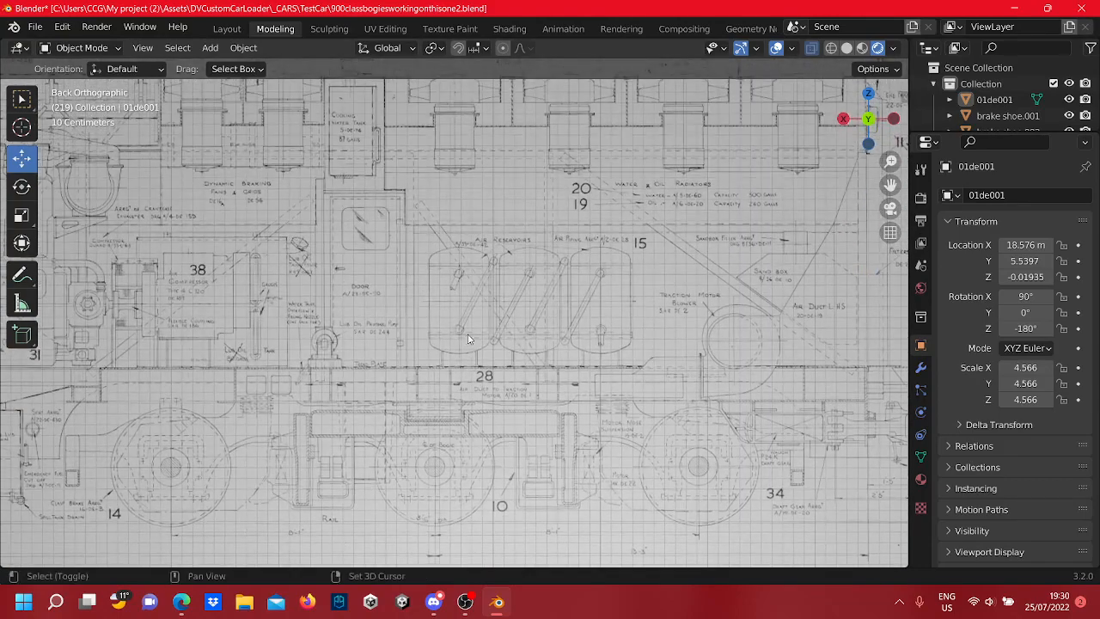
middle_click_drag(469, 338, 353, 337, "shift")
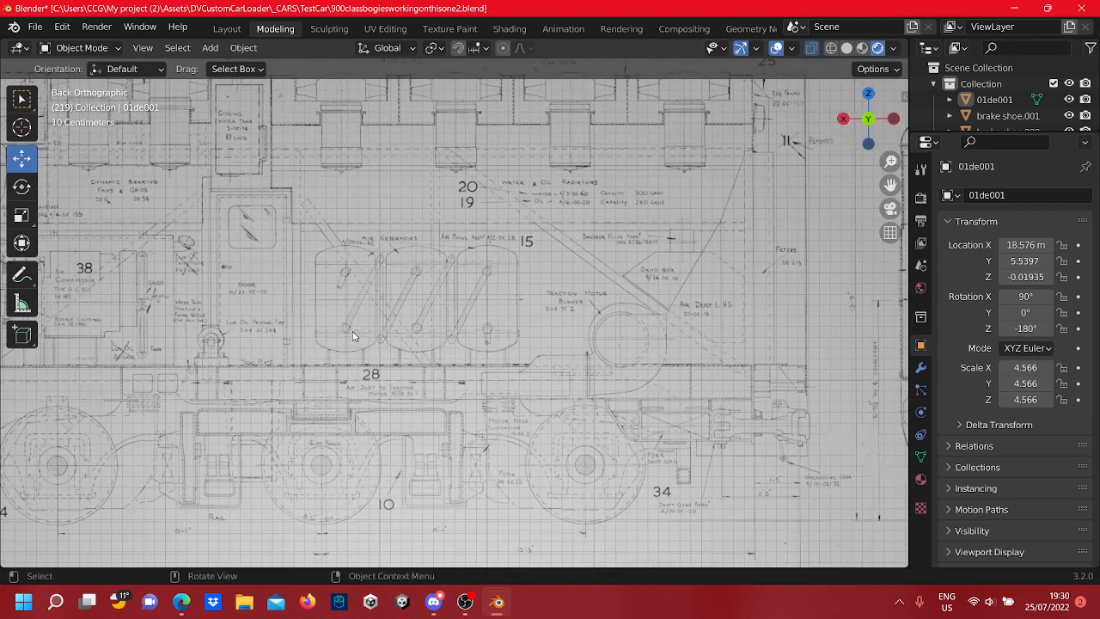
middle_click_drag(471, 308, 614, 152, "shift")
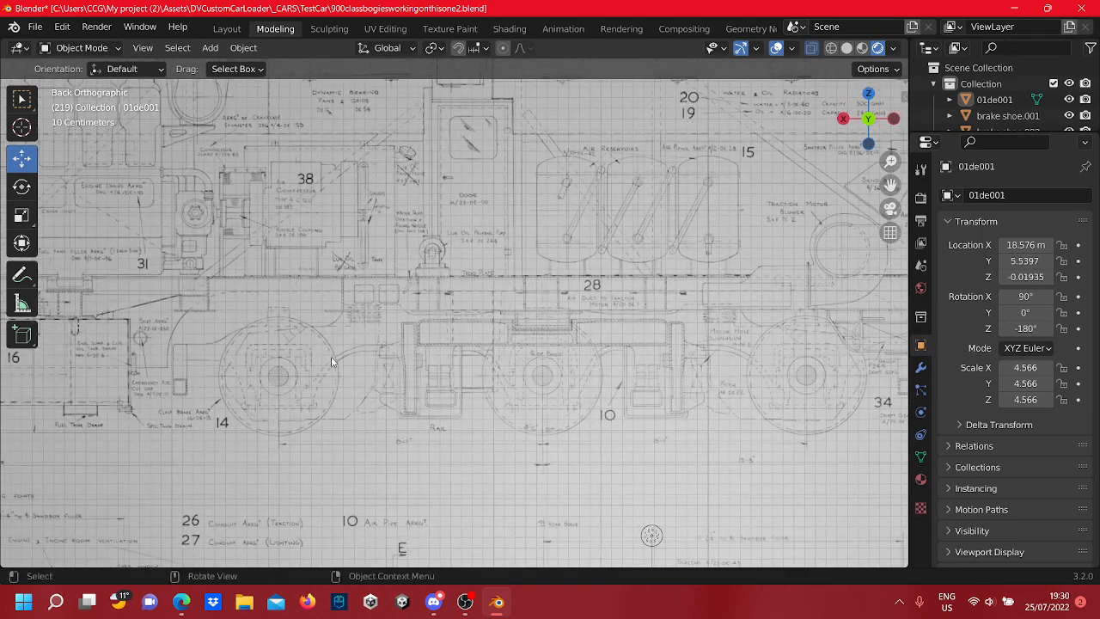
scroll(370, 356, "down", 2)
middle_click_drag(408, 255, 517, 399, "shift")
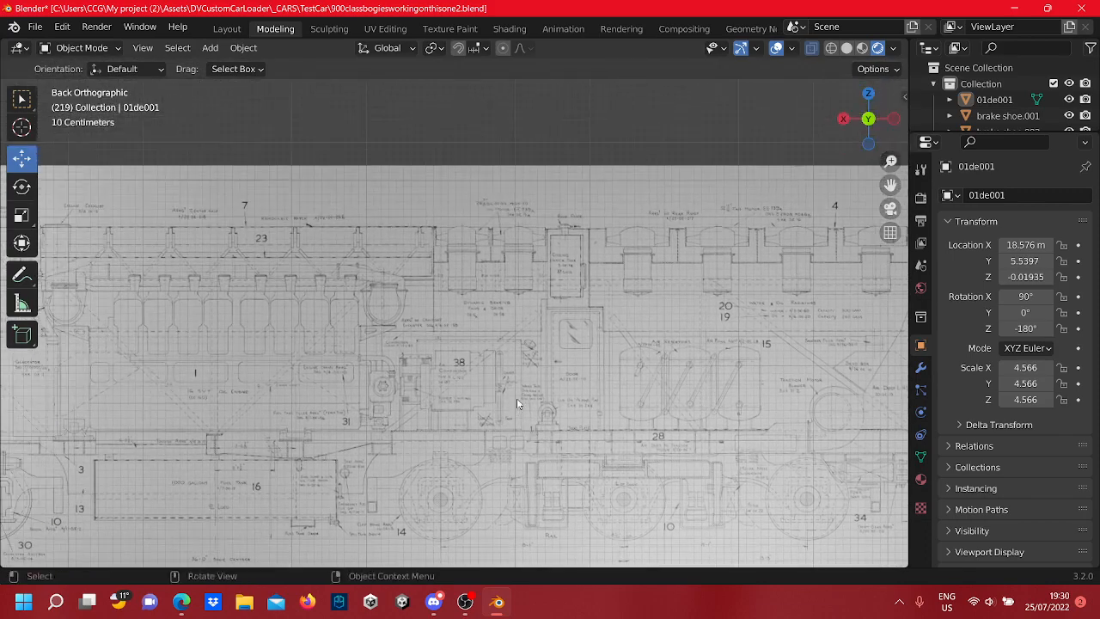
scroll(516, 398, "up", 5)
scroll(514, 397, "down", 5)
middle_click_drag(287, 433, 616, 400, "shift")
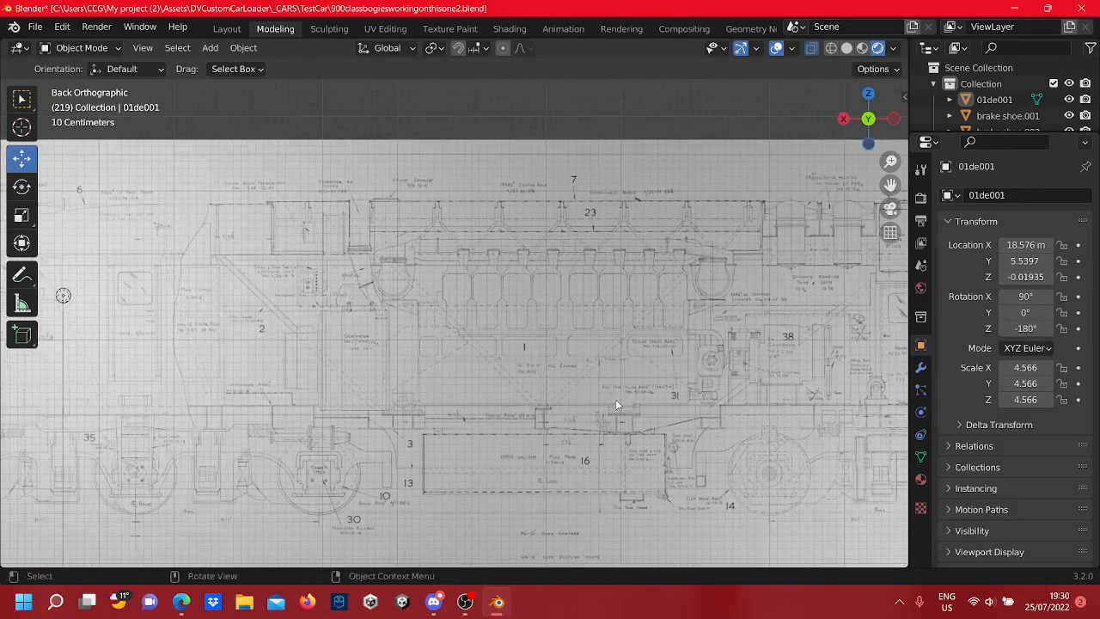
middle_click_drag(487, 350, 865, 310, "shift")
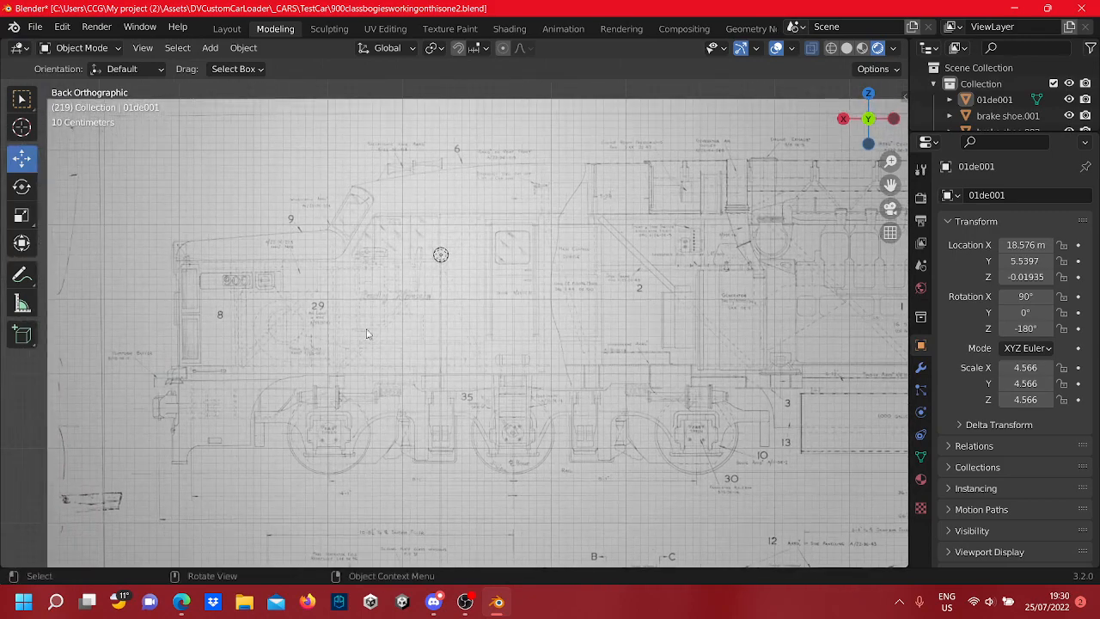
Examine the nose's headlight, 900 number box and windscreen arrangement on the side elevation
scroll(290, 362, "up", 4)
scroll(289, 362, "up", 1)
middle_click_drag(369, 309, 676, 341, "shift")
scroll(447, 280, "down", 2)
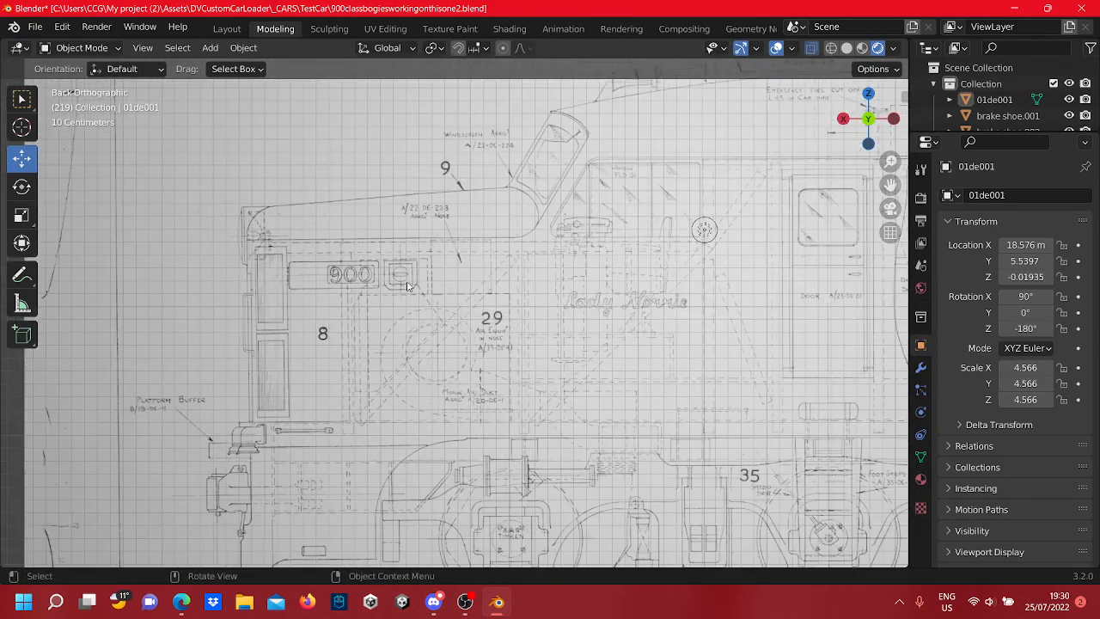
scroll(354, 280, "up", 2)
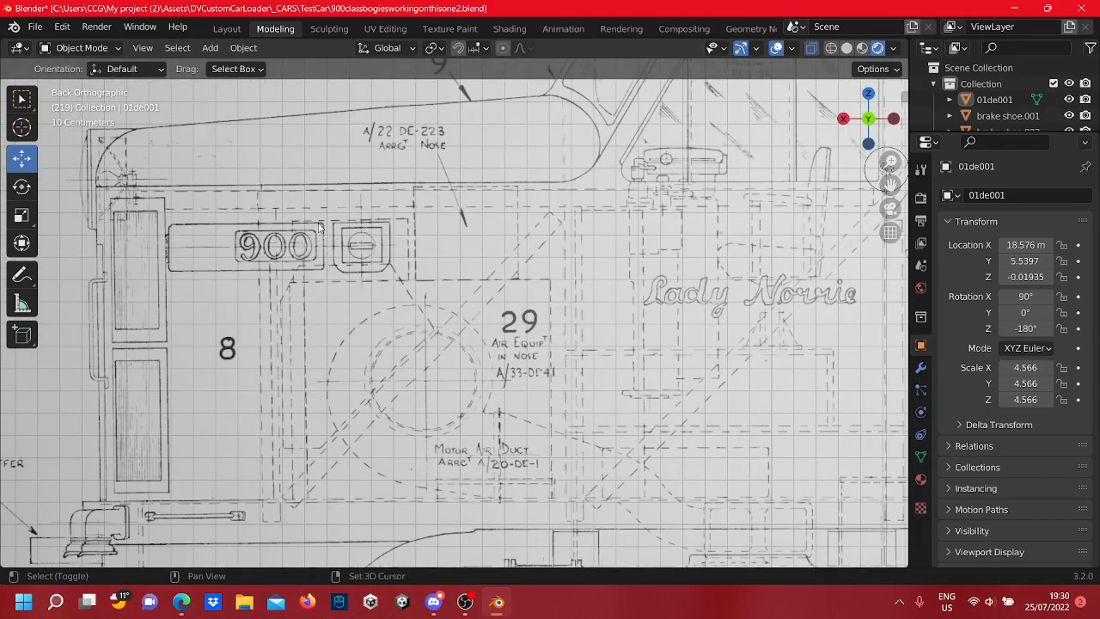
middle_click_drag(355, 280, 595, 351, "shift")
scroll(595, 350, "up", 1)
scroll(418, 325, "down", 5)
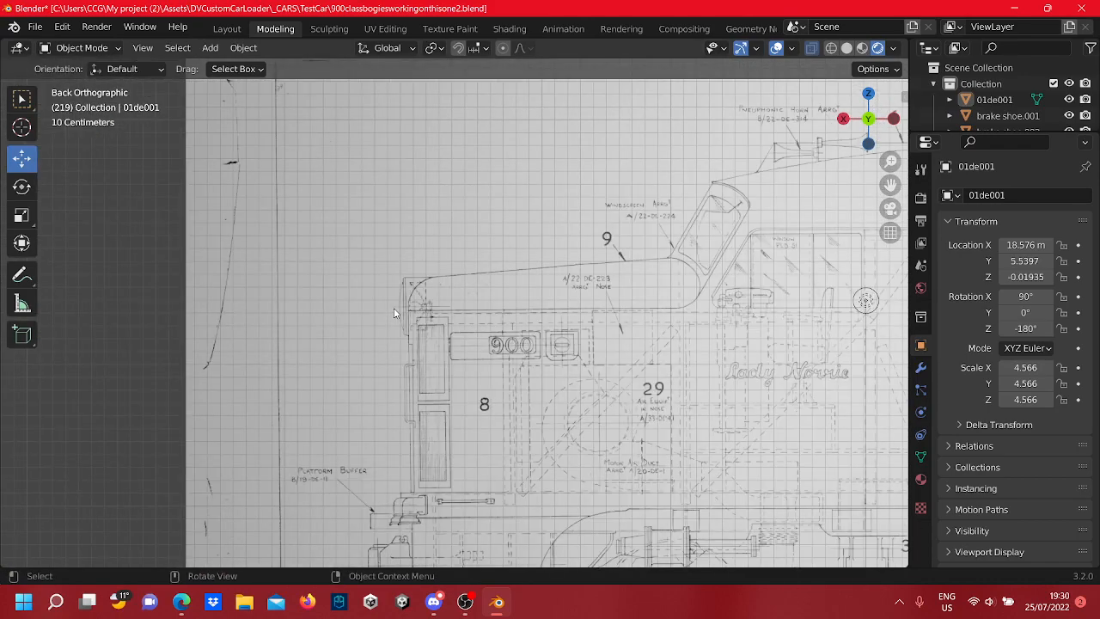
scroll(226, 226, "up", 7)
scroll(227, 226, "up", 2)
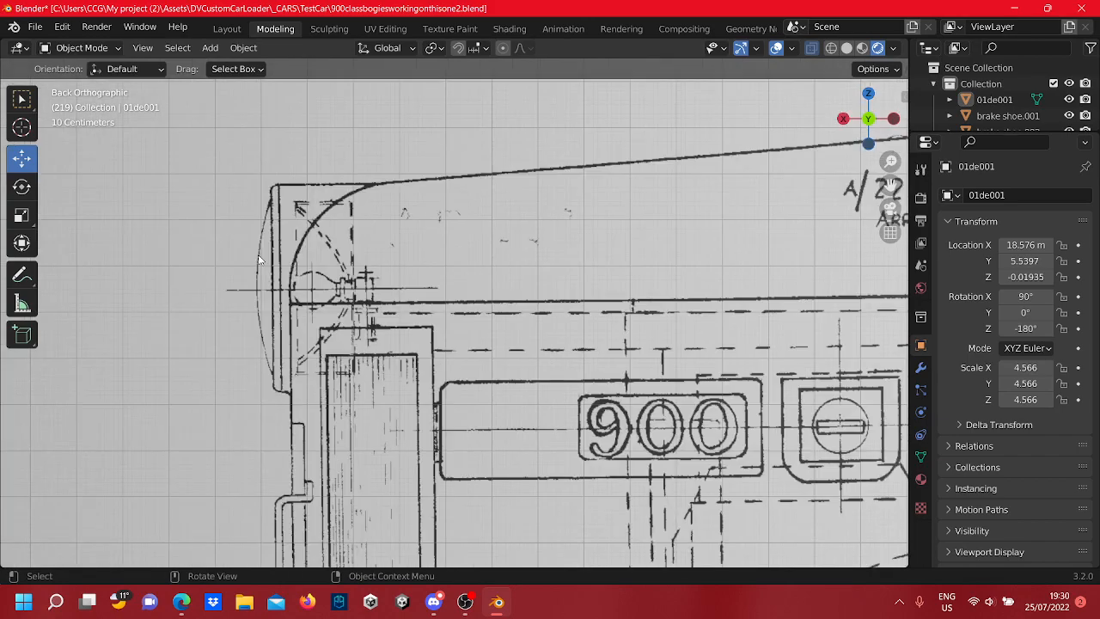
scroll(647, 363, "down", 3)
middle_click_drag(726, 373, 510, 468, "shift")
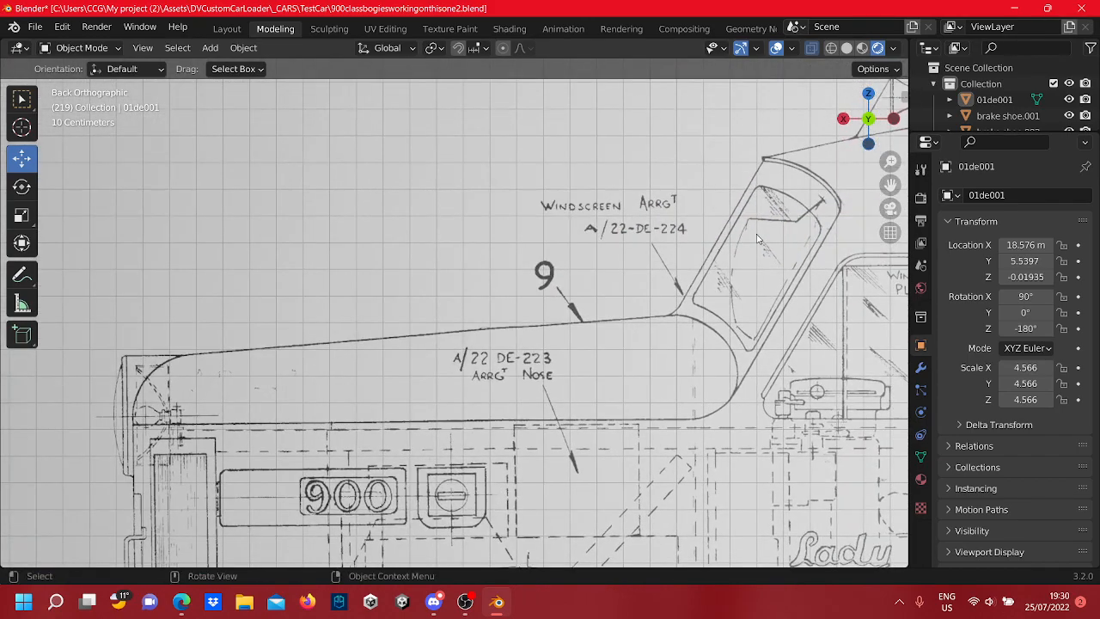
middle_click_drag(725, 221, 468, 226, "shift")
scroll(519, 378, "down", 4)
Examine the cylinder and linkage above the leading wheel of the front bogie on the side elevation
middle_click_drag(575, 444, 670, 114, "shift")
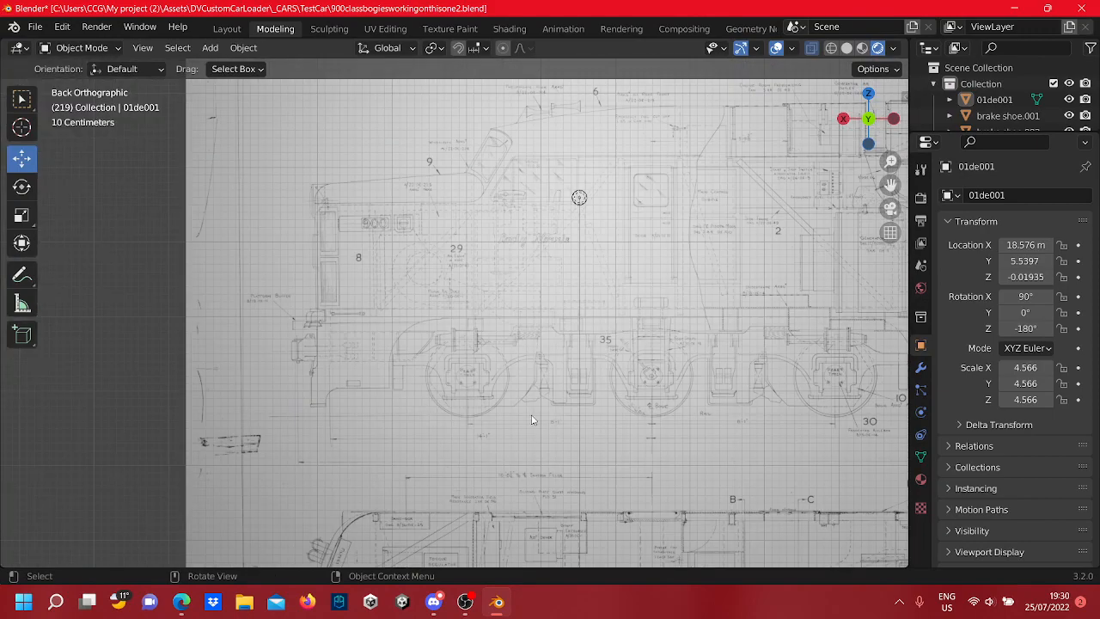
scroll(440, 387, "up", 1)
scroll(450, 416, "up", 4)
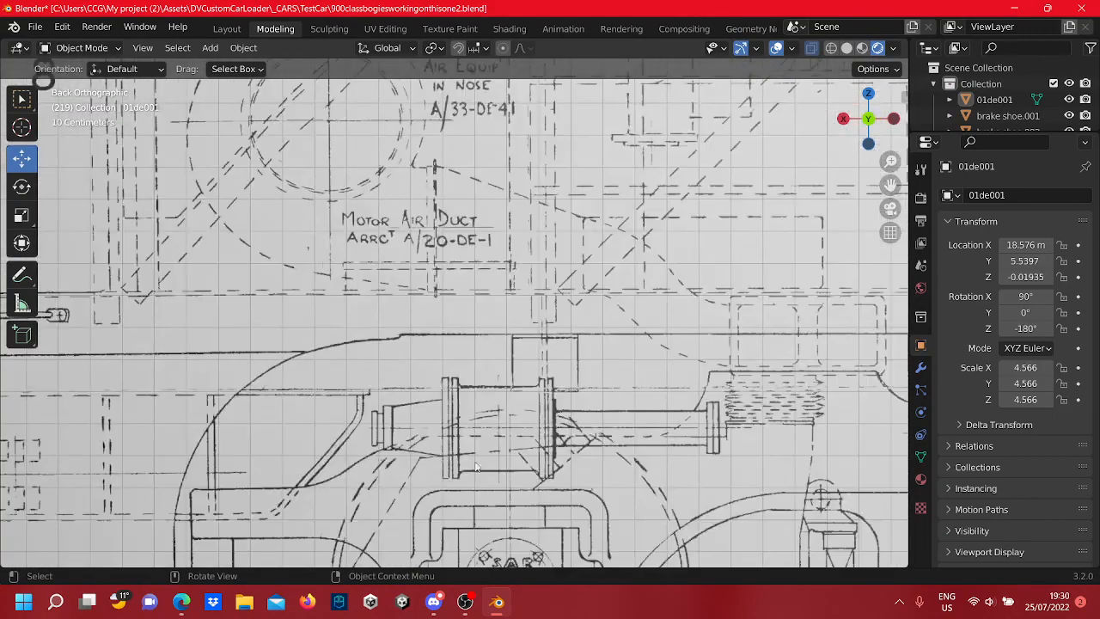
middle_click_drag(458, 442, 562, 213, "shift")
scroll(541, 249, "down", 5)
scroll(533, 258, "down", 8)
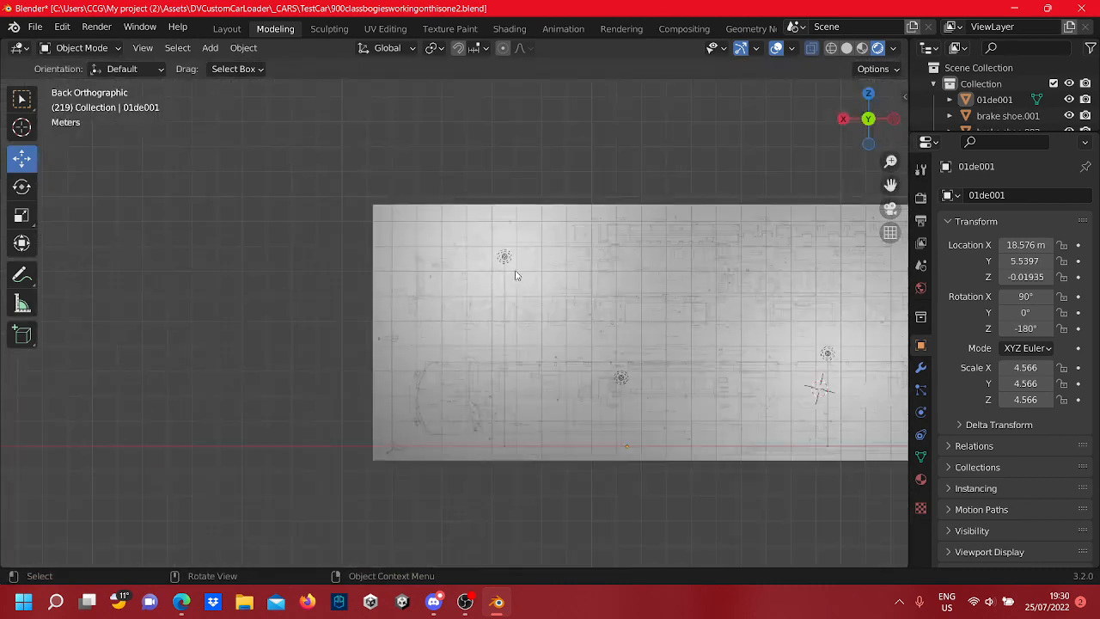
Inspect the modelled bogie parts in perspective and from the front, against the battery box and fuel tank of Section DD
middle_click_drag(656, 363, 332, 346, "shift")
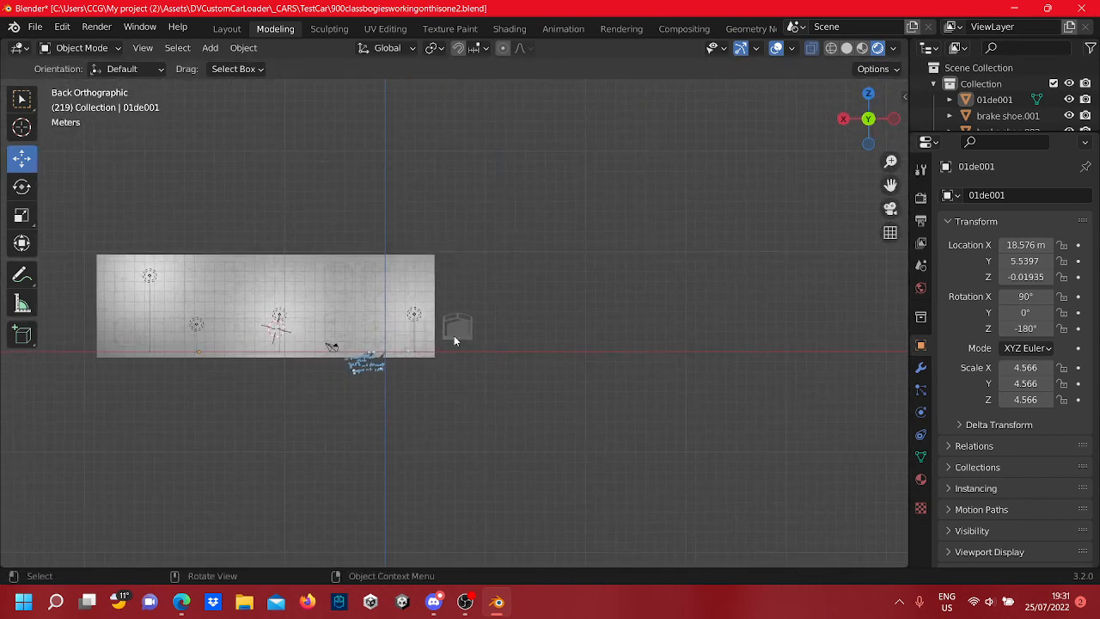
mouse_move(453, 335)
middle_mouse_down()
mouse_move(403, 299)
mouse_move(173, 334)
mouse_move(471, 326)
middle_mouse_up()
scroll(472, 327, "up", 8)
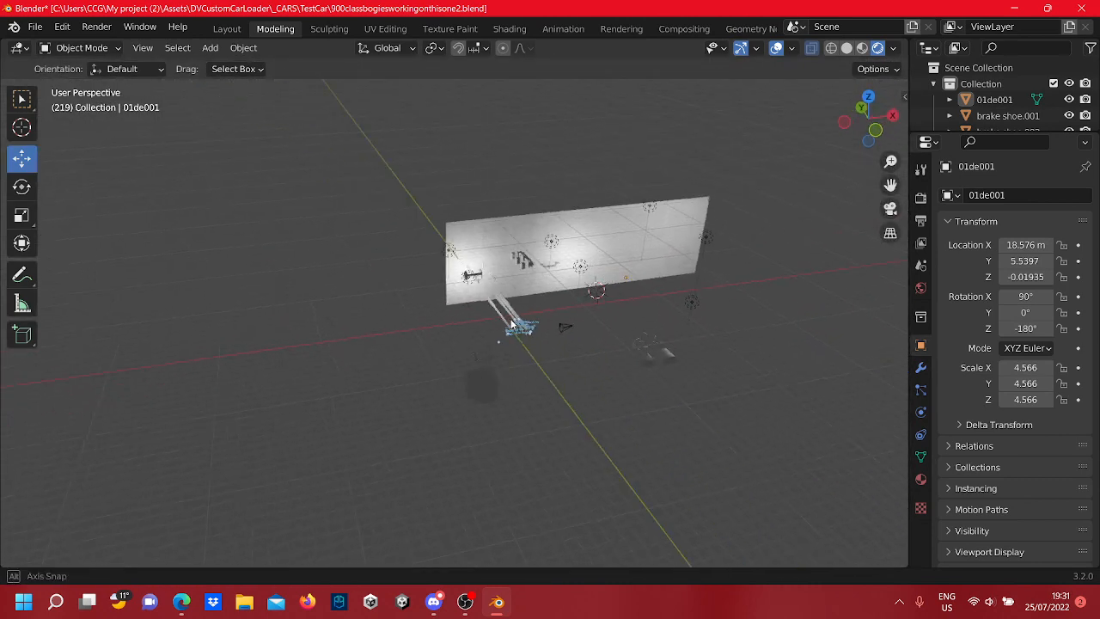
scroll(421, 370, "up", 10)
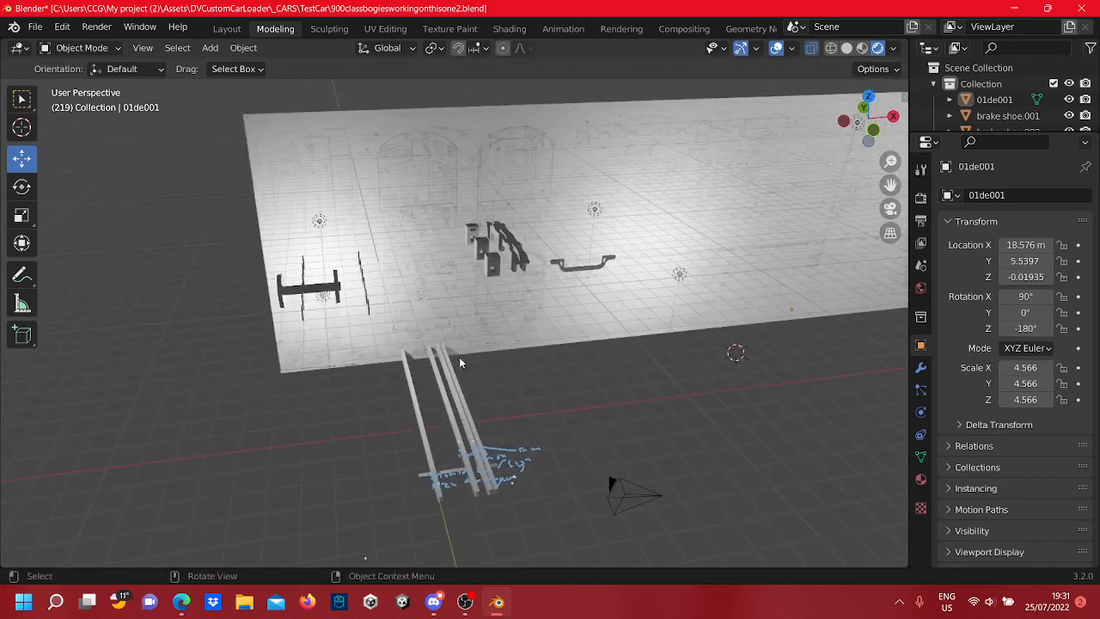
left_click(875, 132)
scroll(604, 274, "down", 5)
scroll(592, 281, "down", 3)
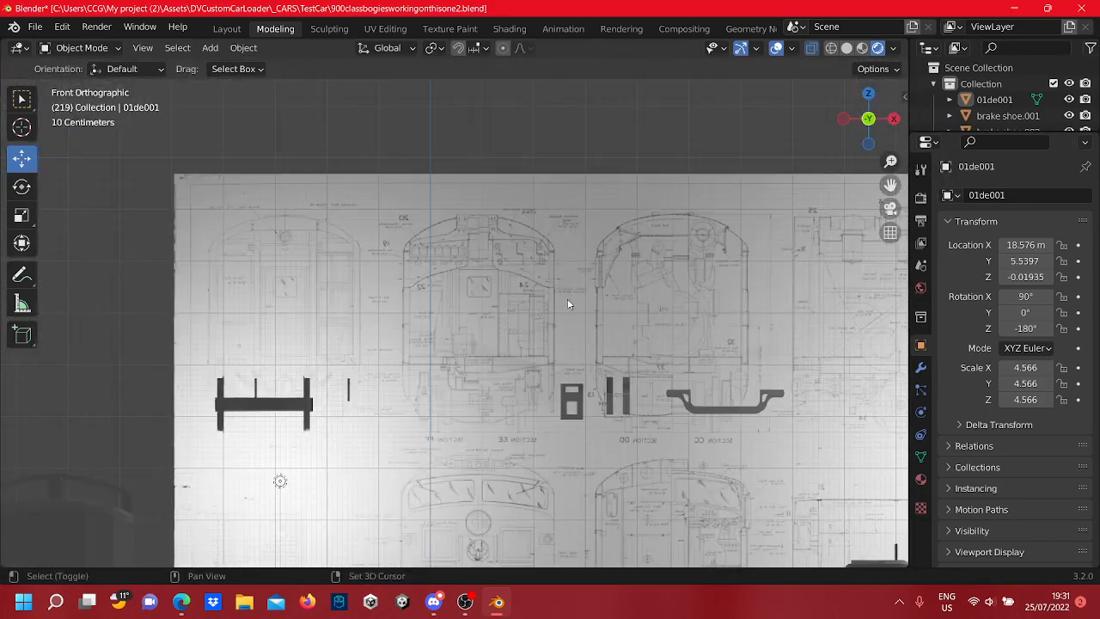
middle_click_drag(567, 302, 320, 190, "shift")
scroll(312, 318, "up", 7)
middle_click_drag(334, 256, 522, 348, "shift")
scroll(765, 388, "up", 3)
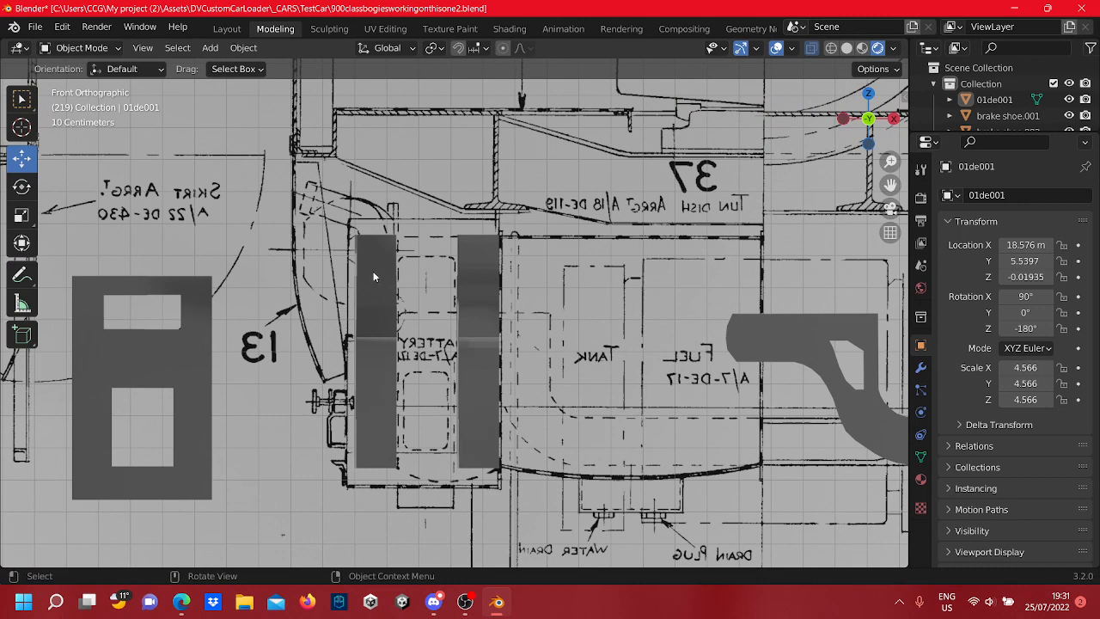
Undo the recent changes back to the state with the three boxes and the crossbeam in place against the side frames
left_click(360, 295)
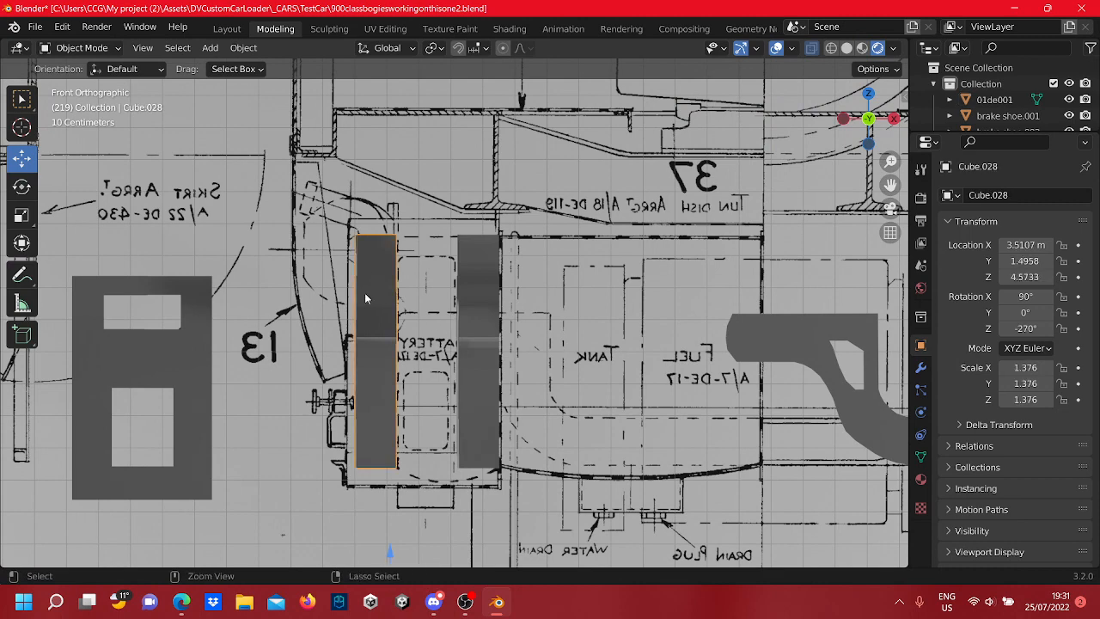
left_click(364, 298)
left_click(486, 322)
key("ctrl+z")
key("ctrl+z")
key("ctrl+z")
key("ctrl+z")
key("ctrl+z")
key("ctrl+z")
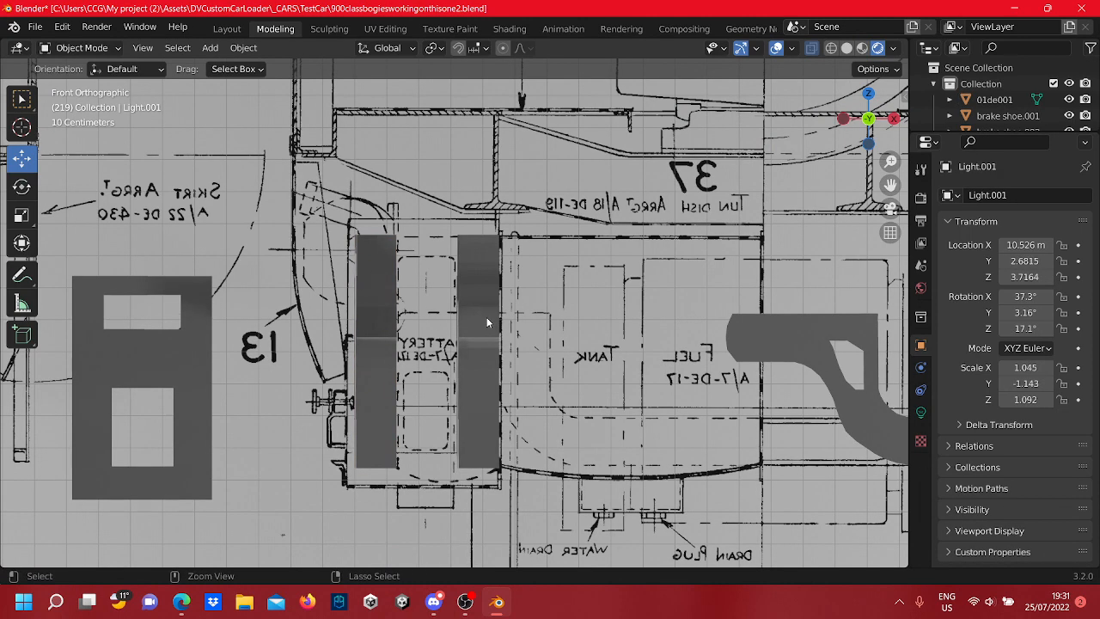
key("ctrl+z")
key("ctrl+z")
key("ctrl+z")
key("ctrl+z")
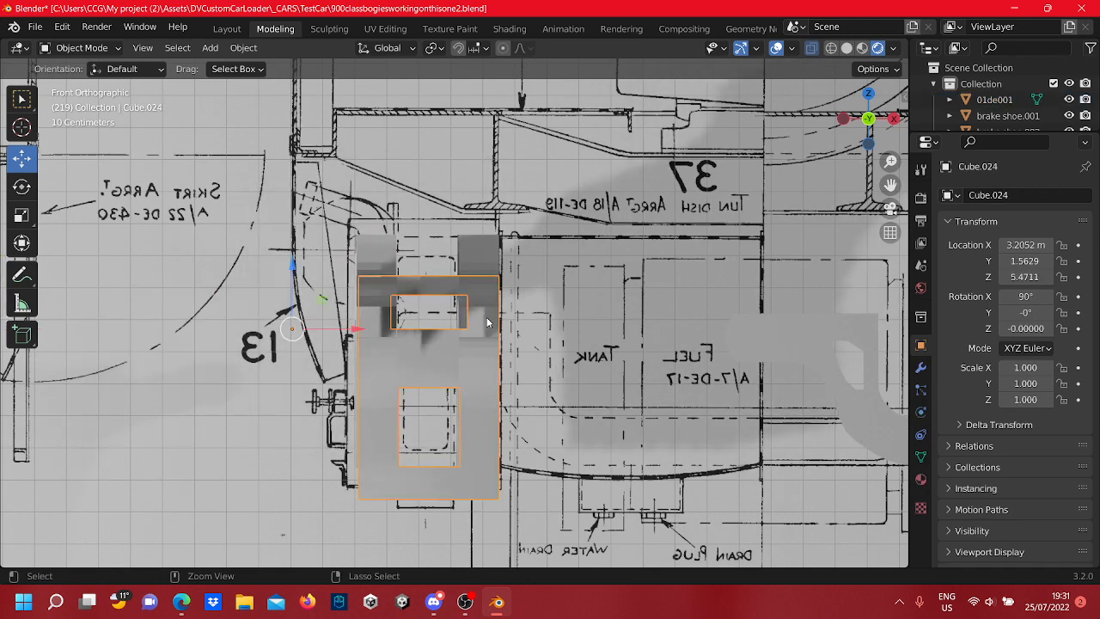
key("ctrl+z")
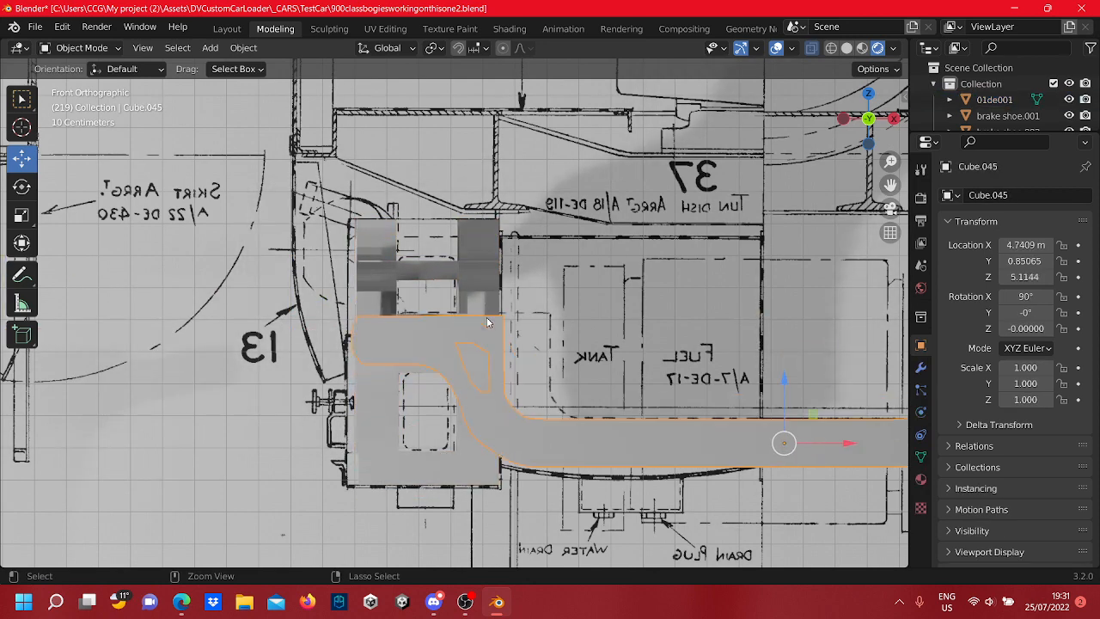
Move the cranked crossbeam along positive X until it stands clear of the side frames and boxes
scroll(469, 310, "down", 2)
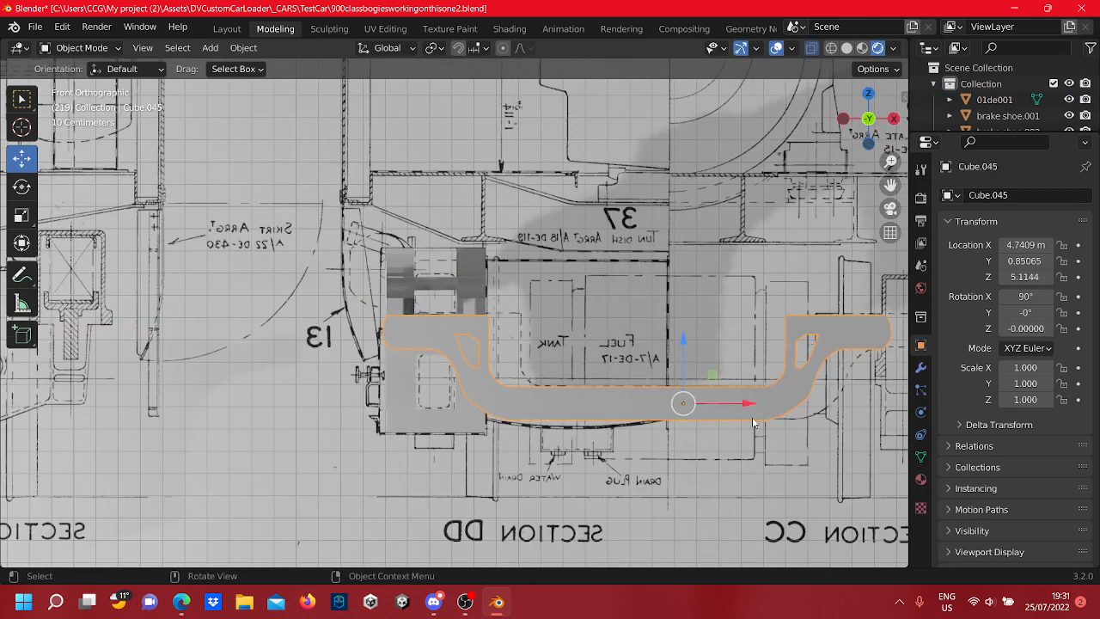
left_click_drag(731, 405, 774, 414)
middle_click_drag(773, 414, 438, 331, "shift")
left_click_drag(442, 332, 698, 332)
middle_click_drag(190, 315, 422, 306, "shift")
Select the three windowed boxes between the side frames and move them together about 2.14 m in the negative X direction
left_click(323, 313)
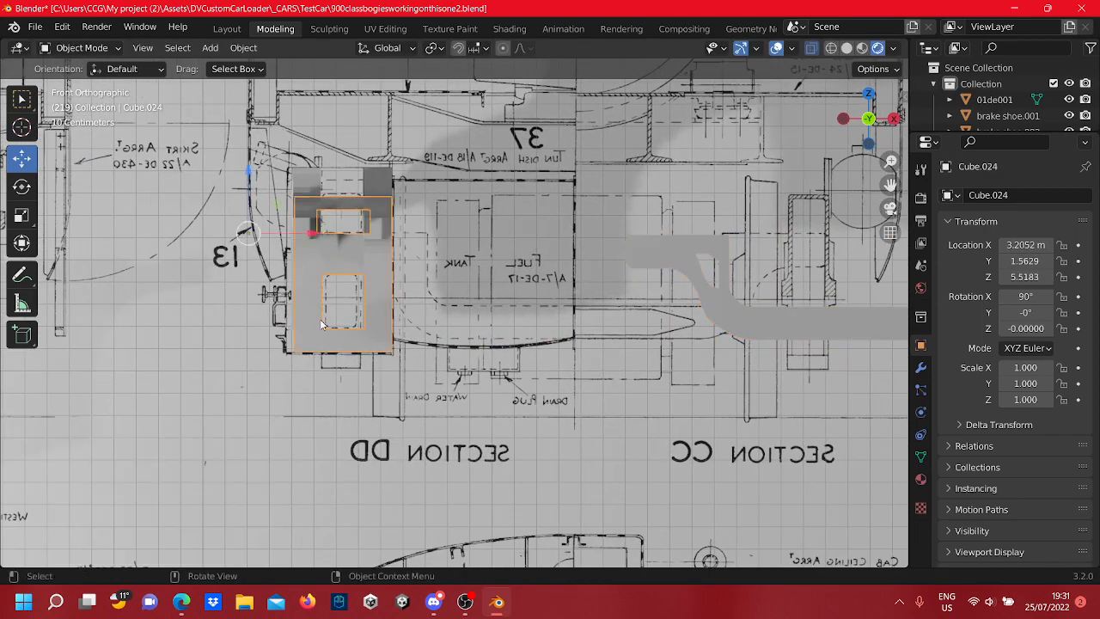
middle_click_drag(323, 311, 367, 310)
scroll(368, 310, "down", 6)
middle_click_drag(257, 288, 457, 329, "shift")
scroll(456, 329, "up", 8)
left_click(517, 353, "shift")
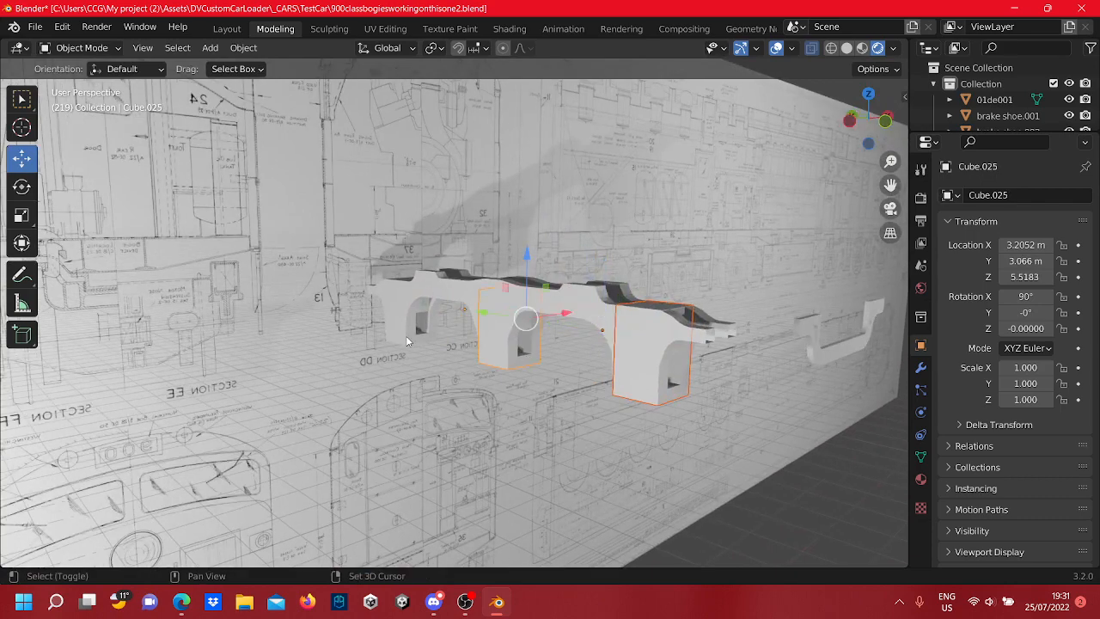
left_click(420, 333, "shift")
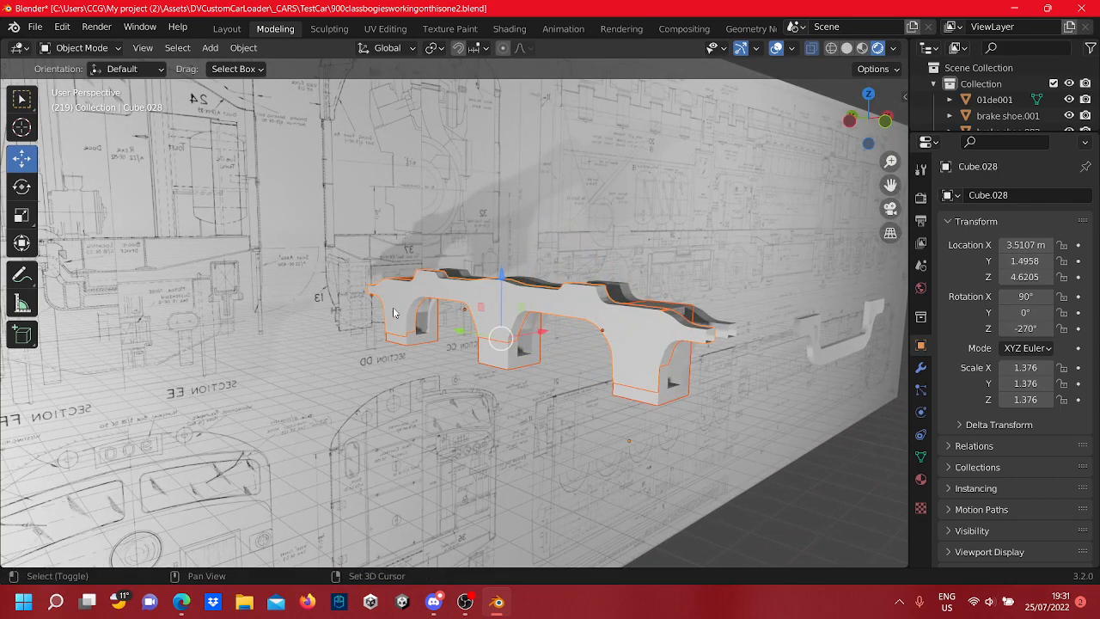
middle_click_drag(541, 355, 568, 345)
left_click(568, 345, "shift")
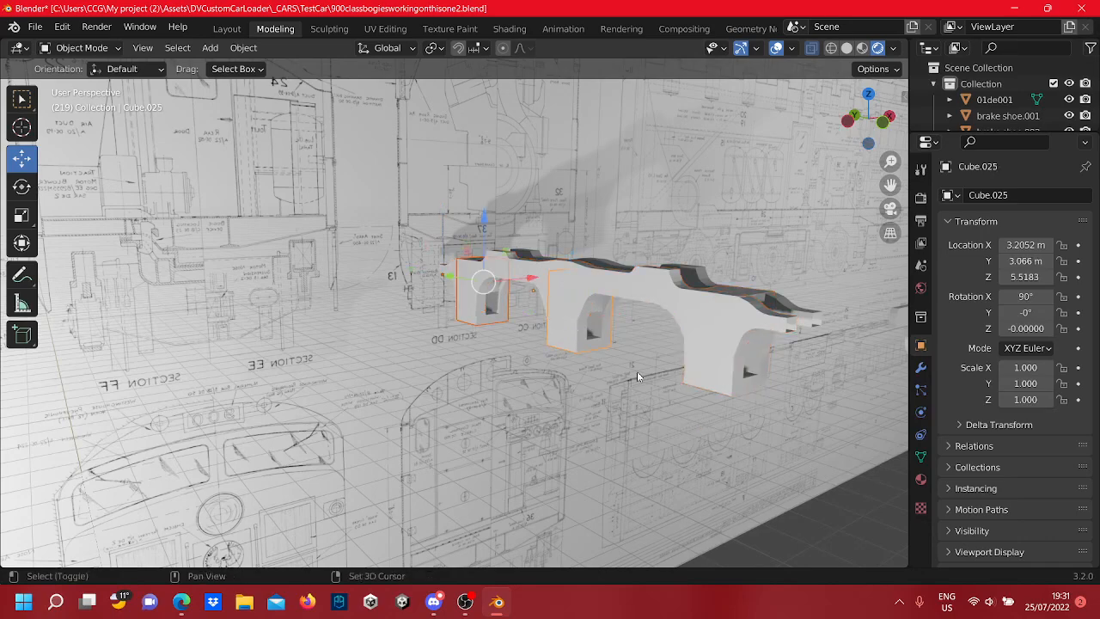
left_click(710, 390, "shift")
middle_click_drag(707, 387, 634, 381)
scroll(636, 378, "down", 2)
middle_click_drag(440, 323, 666, 339)
left_click_drag(696, 316, 559, 339)
middle_click_drag(647, 377, 853, 276)
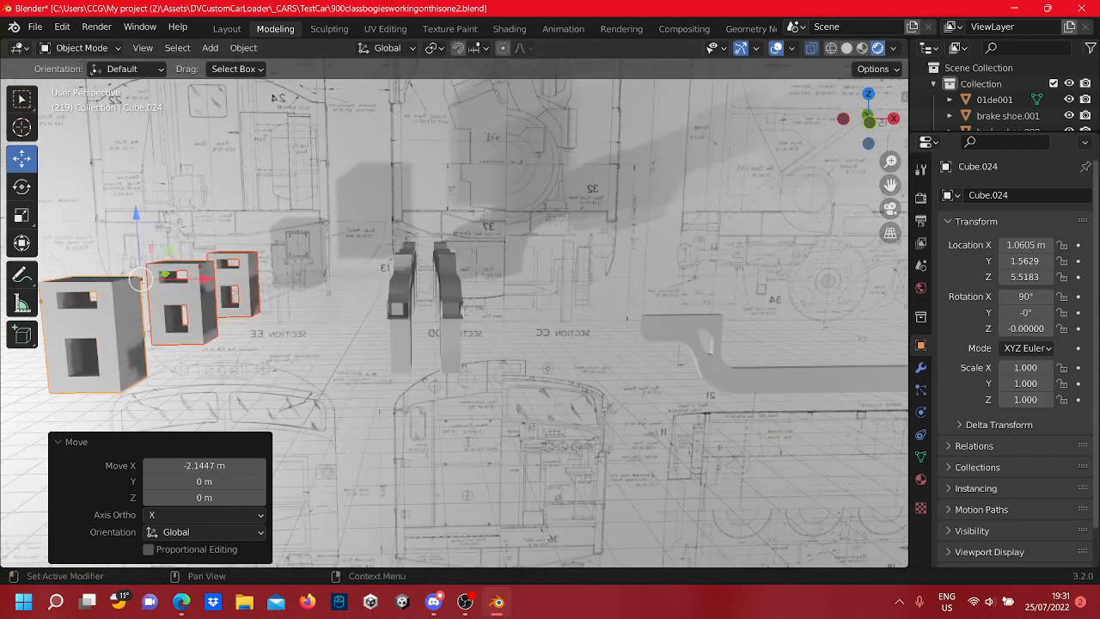
scroll(495, 364, "up", 3)
middle_click_drag(495, 364, 427, 364)
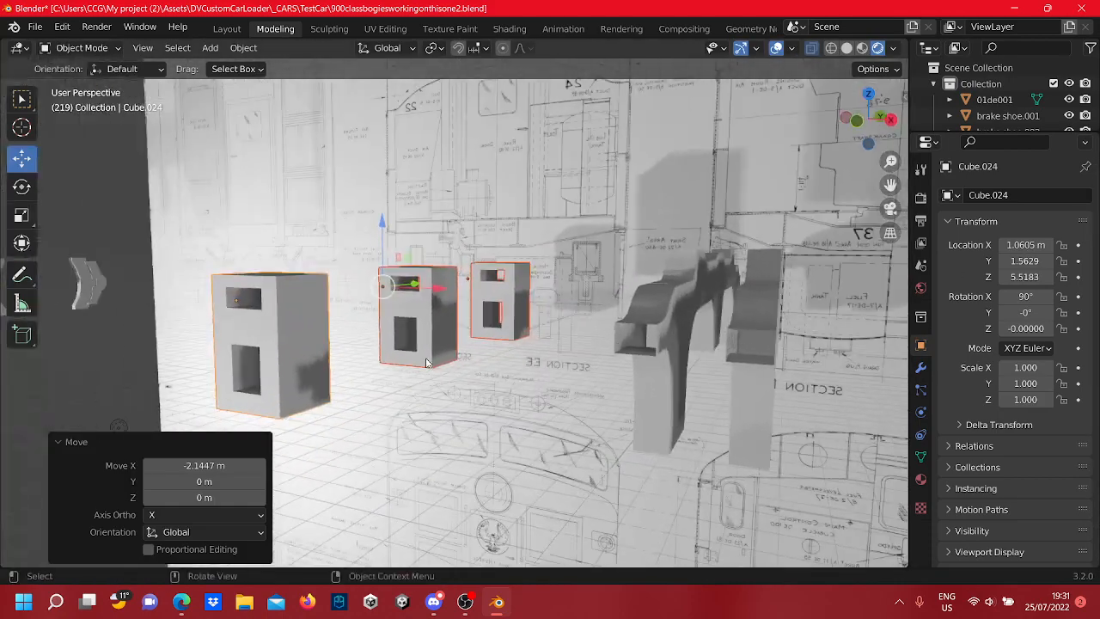
Examine the separated side frames and crossbeam, and the underframe details on Sections AA and BB
scroll(578, 346, "down", 5)
left_click(588, 291)
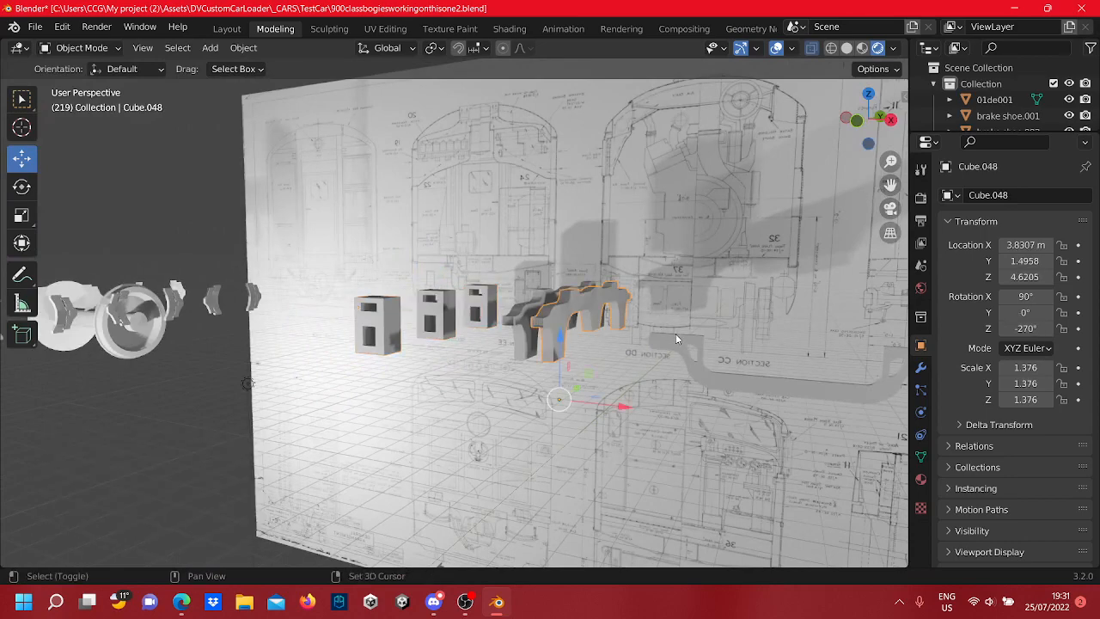
middle_click_drag(677, 335, 163, 287, "shift")
scroll(595, 335, "up", 5)
scroll(556, 308, "down", 7)
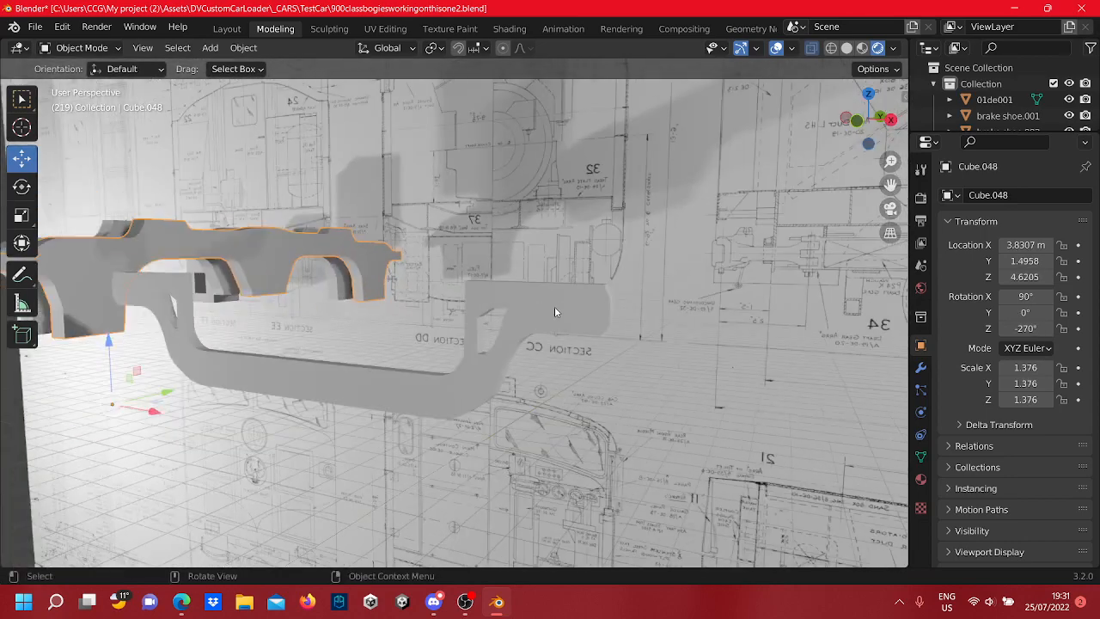
middle_click_drag(543, 445, 659, 64, "shift")
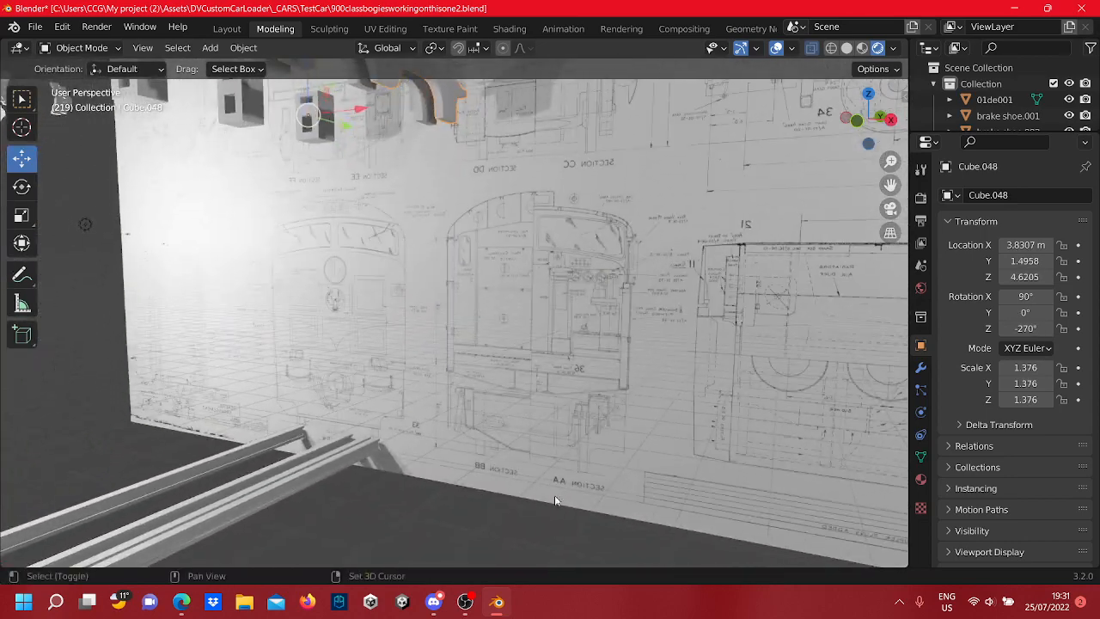
middle_click_drag(554, 500, 570, 264, "shift")
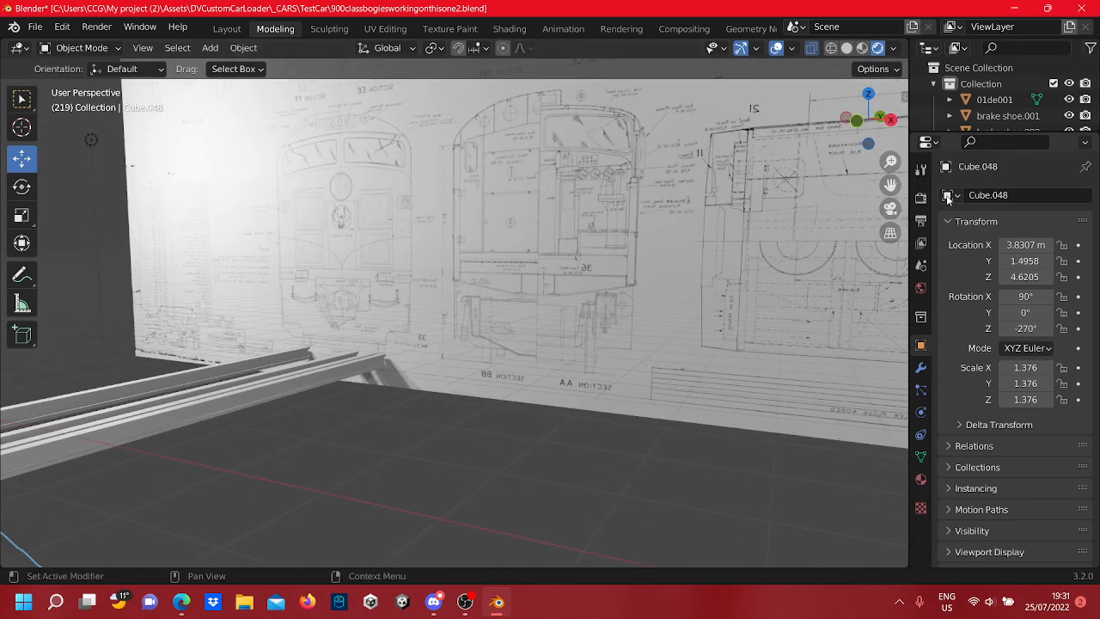
left_click(857, 121)
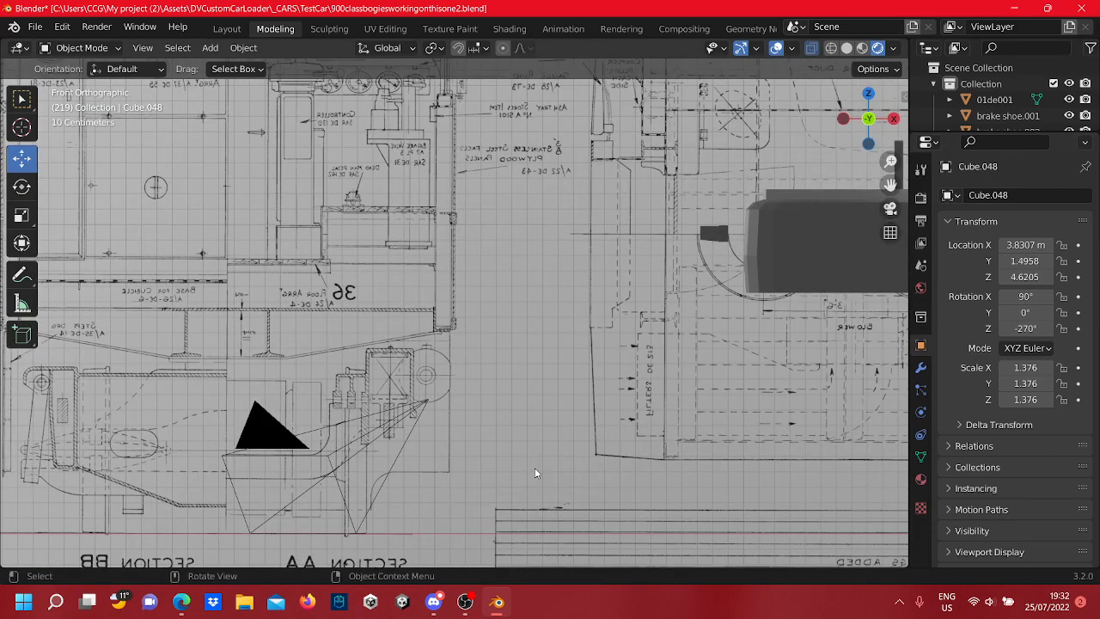
Examine the hanger, leaf spring and bolster outlines on Section BB of the blueprint
scroll(534, 467, "down", 4)
middle_click_drag(269, 490, 569, 418, "shift")
scroll(601, 421, "up", 2)
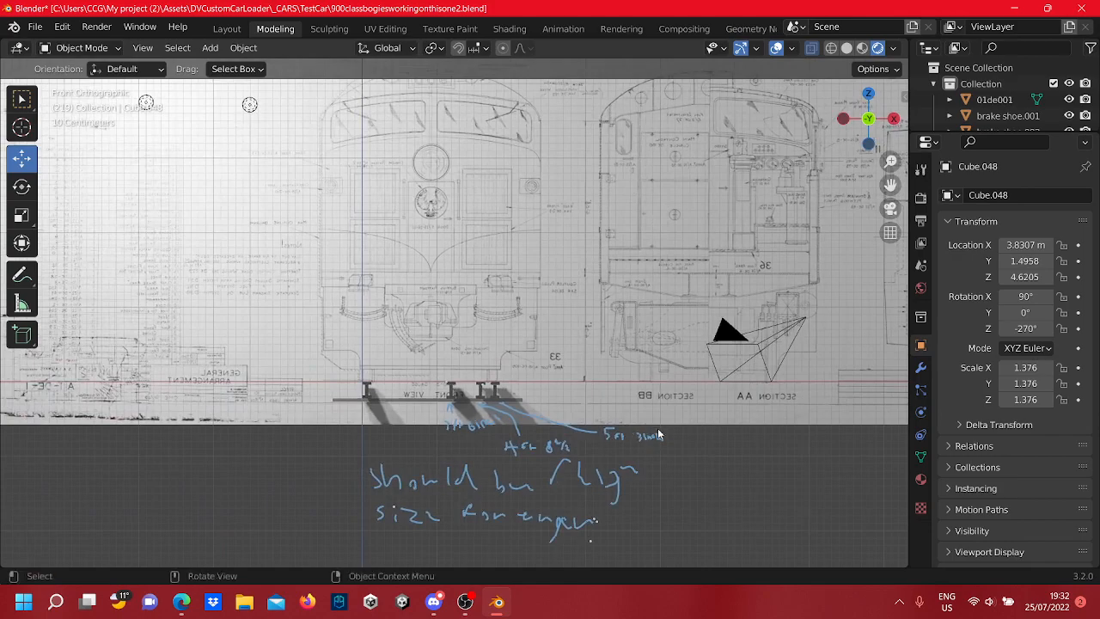
scroll(748, 355, "up", 2)
middle_click_drag(748, 354, 359, 331, "shift")
scroll(571, 413, "up", 3)
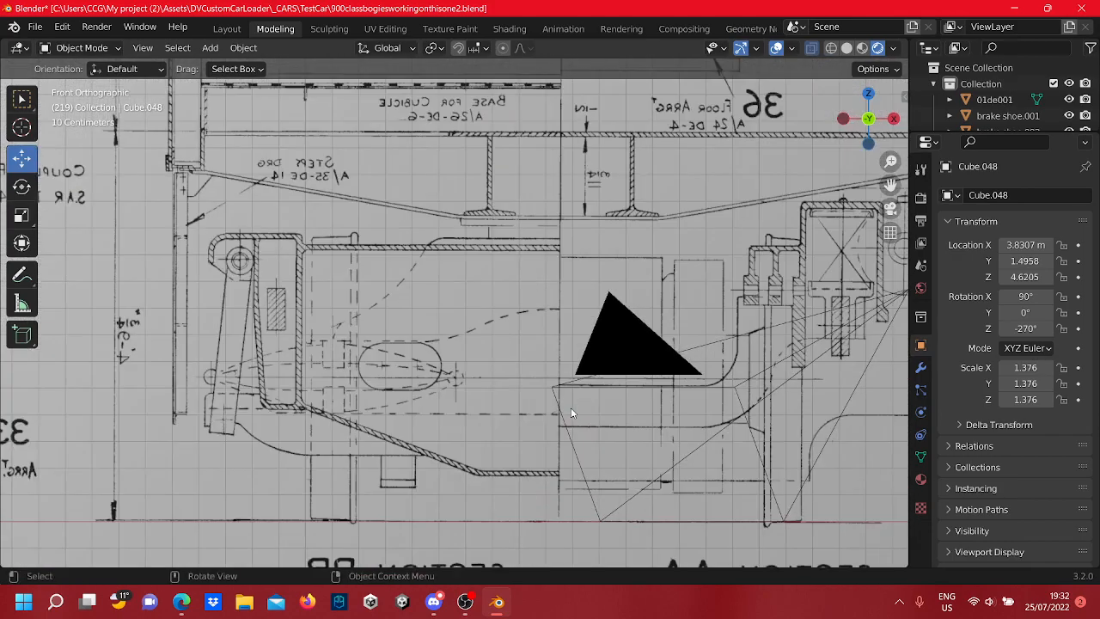
scroll(441, 422, "up", 1)
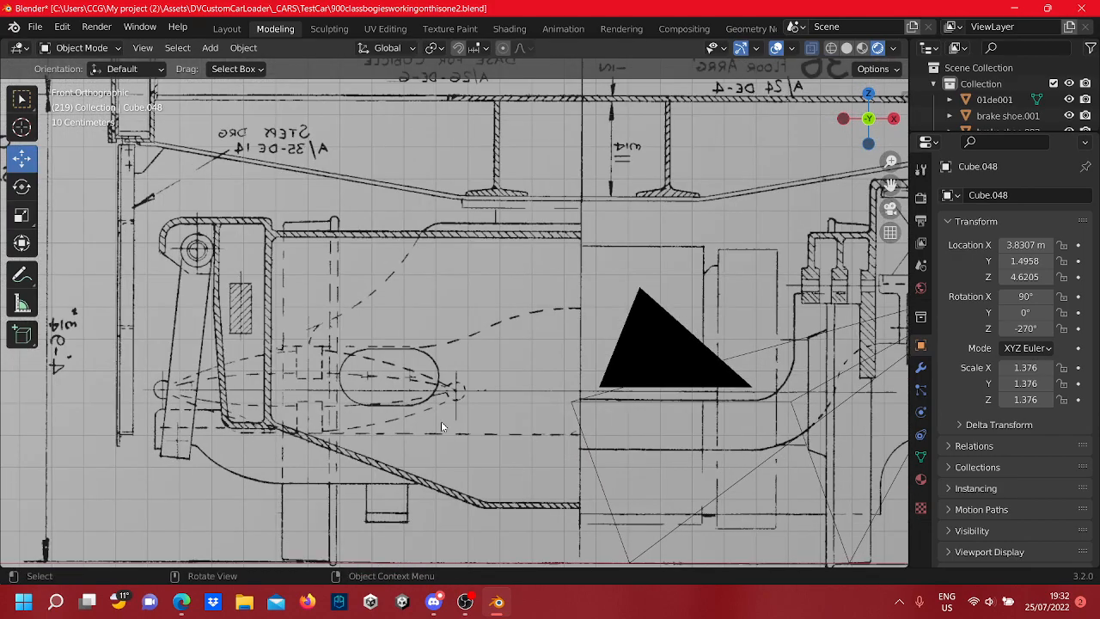
middle_click_drag(441, 421, 412, 344, "shift")
scroll(688, 320, "up", 2)
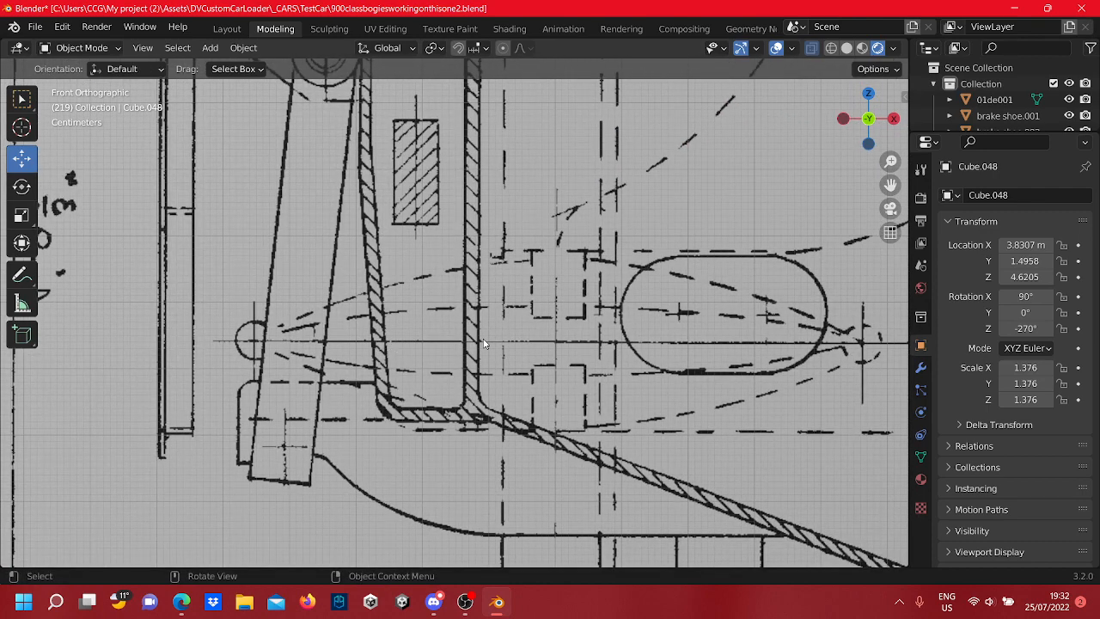
scroll(482, 342, "down", 3)
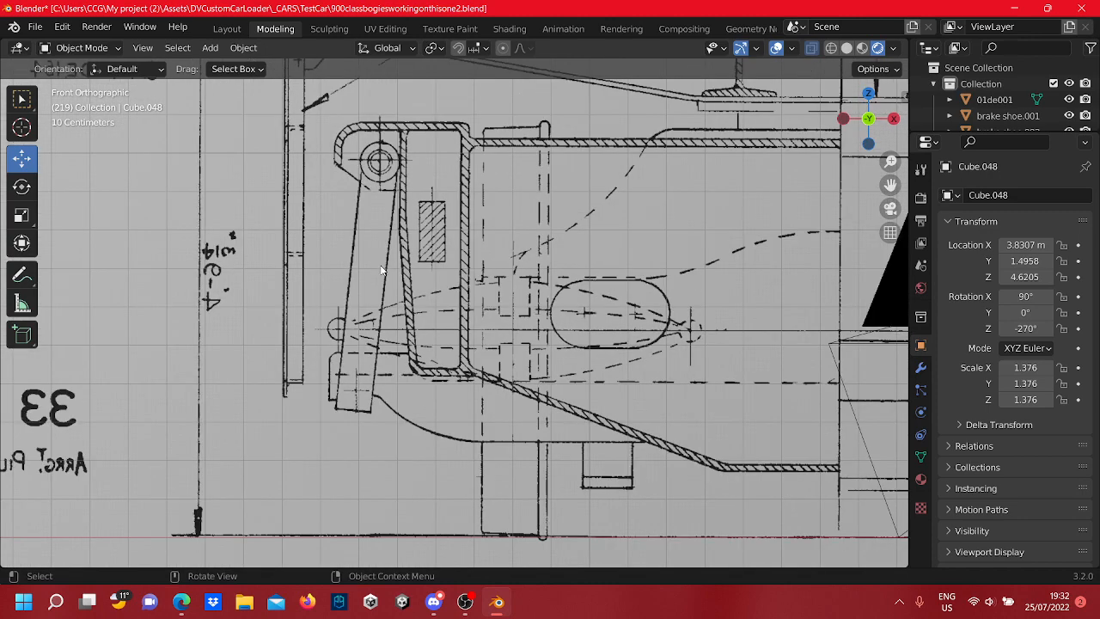
middle_click_drag(382, 270, 401, 249, "shift")
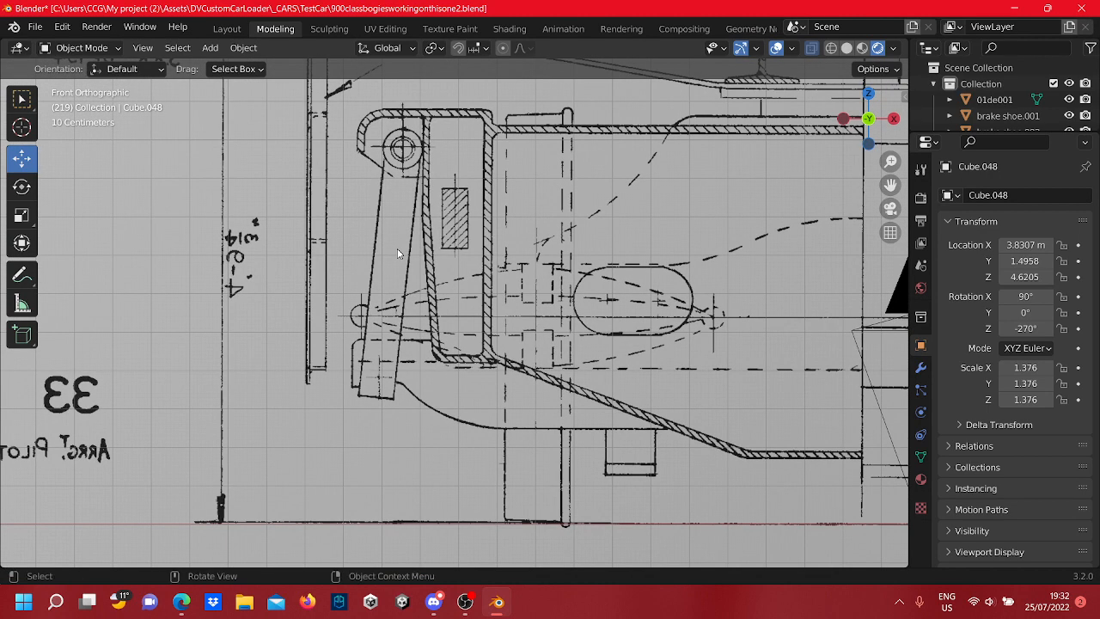
scroll(373, 322, "up", 1)
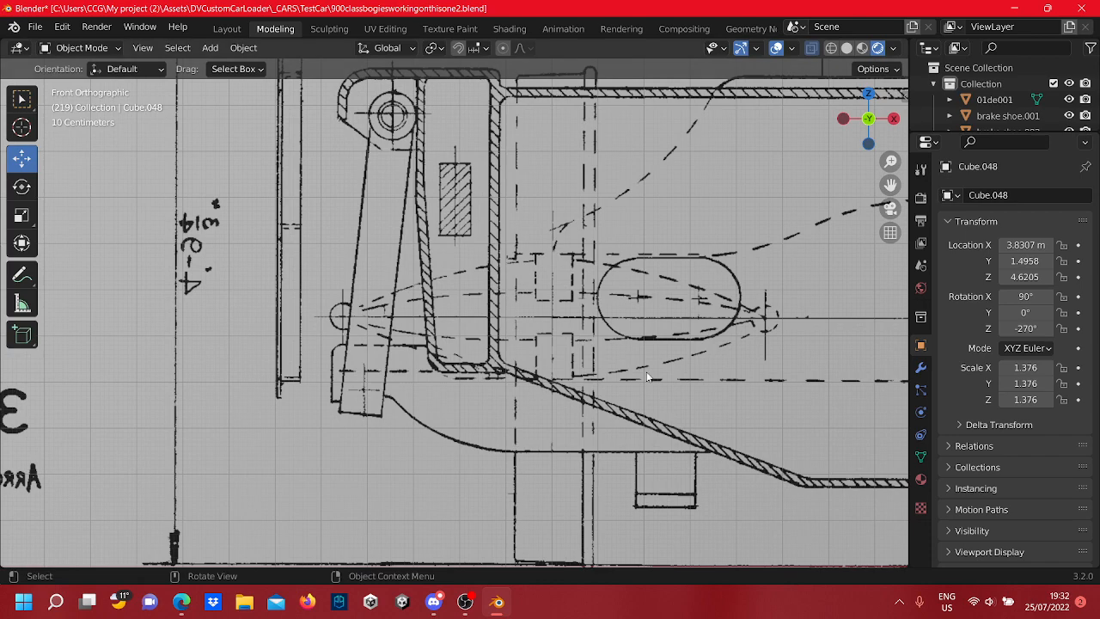
scroll(560, 361, "down", 8)
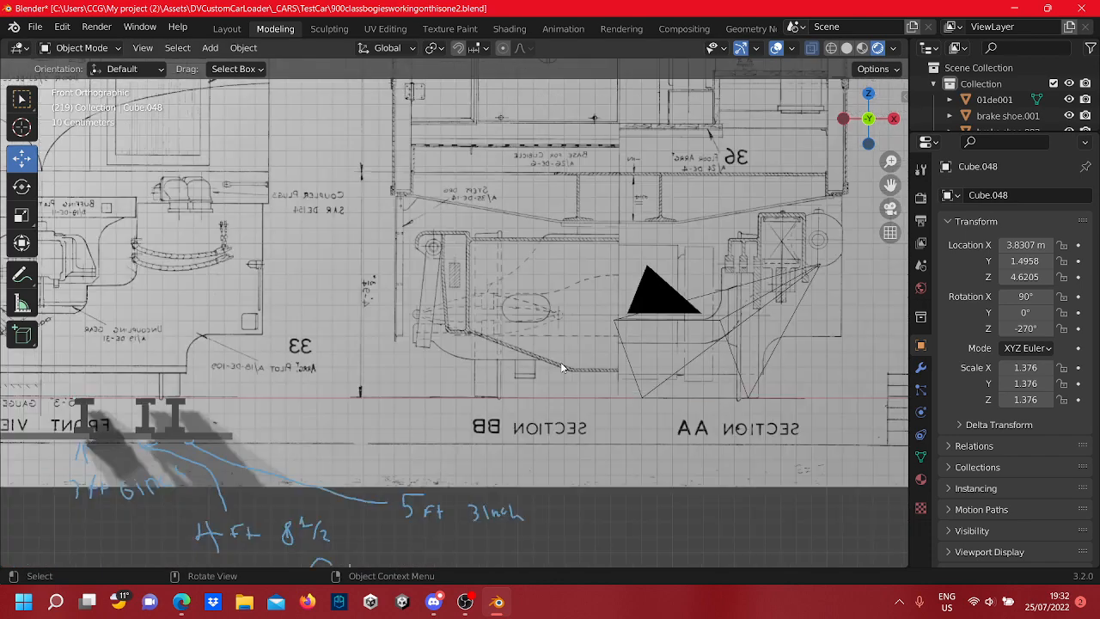
Move the framed hanger and leaf-spring assembly about 8.31 m in negative X and 13.29 m in positive Y, in front of Section BB
middle_click_drag(560, 362, 421, 487)
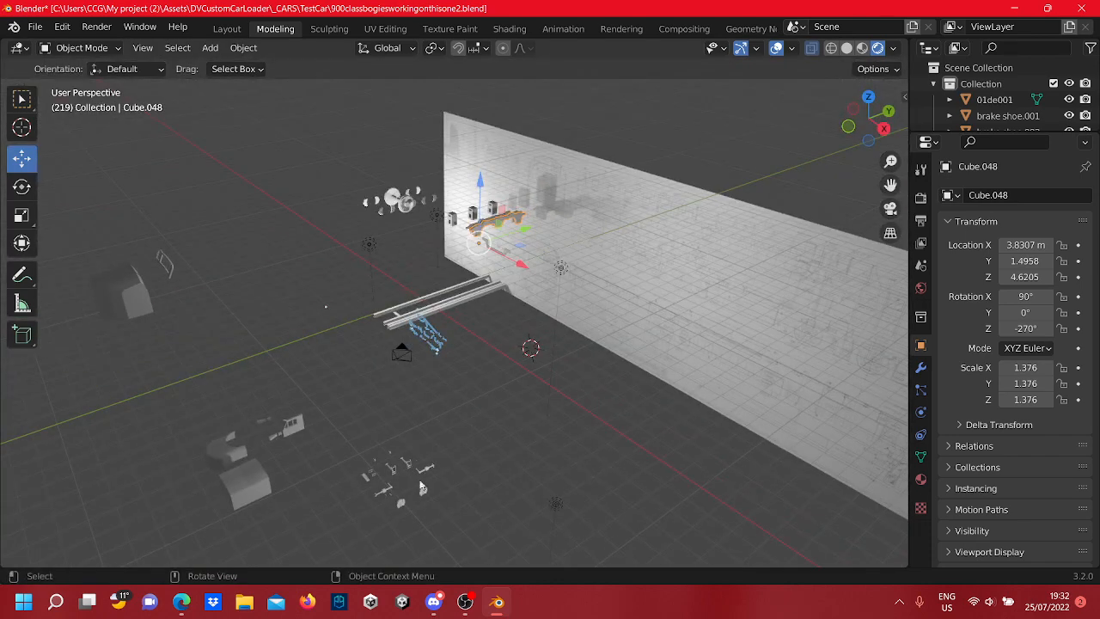
scroll(375, 488, "up", 4)
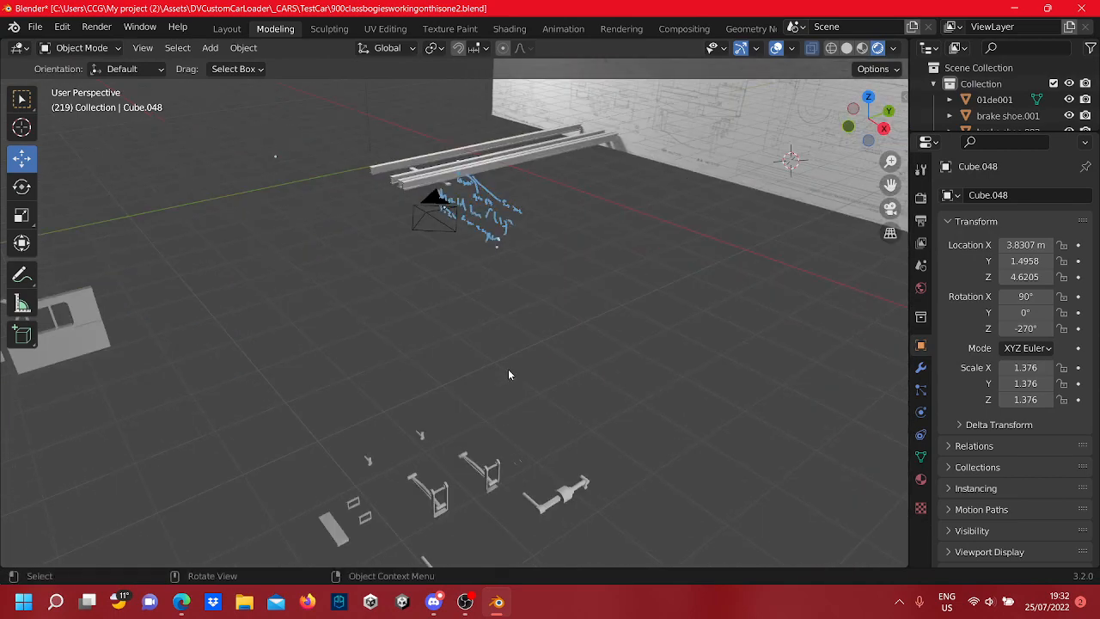
left_click(420, 491)
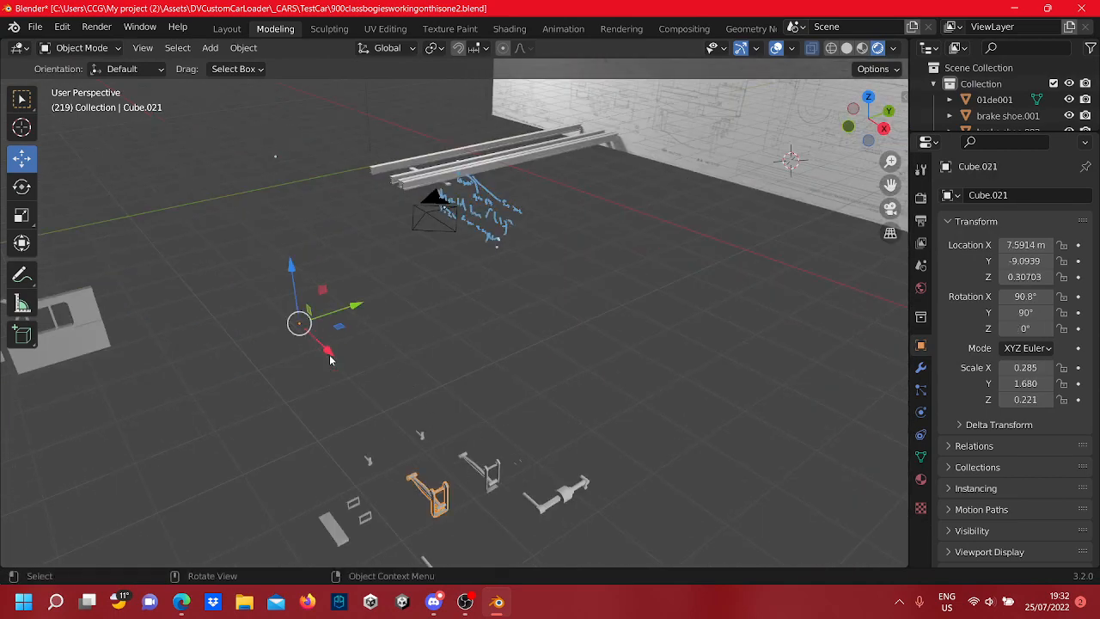
left_click_drag(329, 355, 608, 159)
middle_click_drag(634, 184, 498, 412)
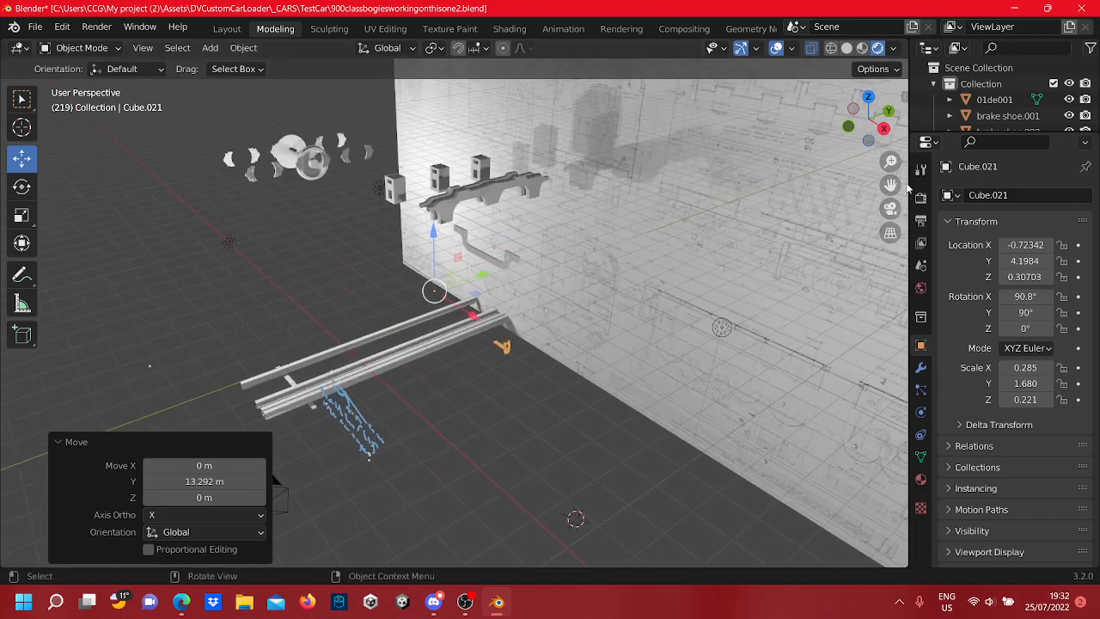
left_click(884, 126)
left_click(844, 119)
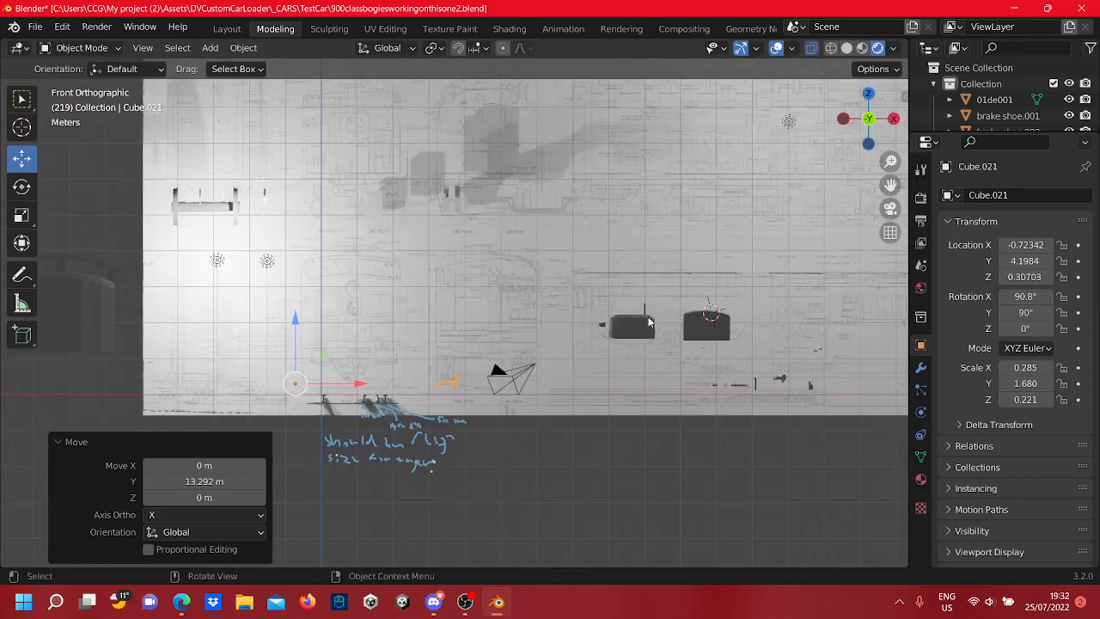
scroll(527, 273, "up", 6)
middle_click_drag(527, 274, 554, 168, "shift")
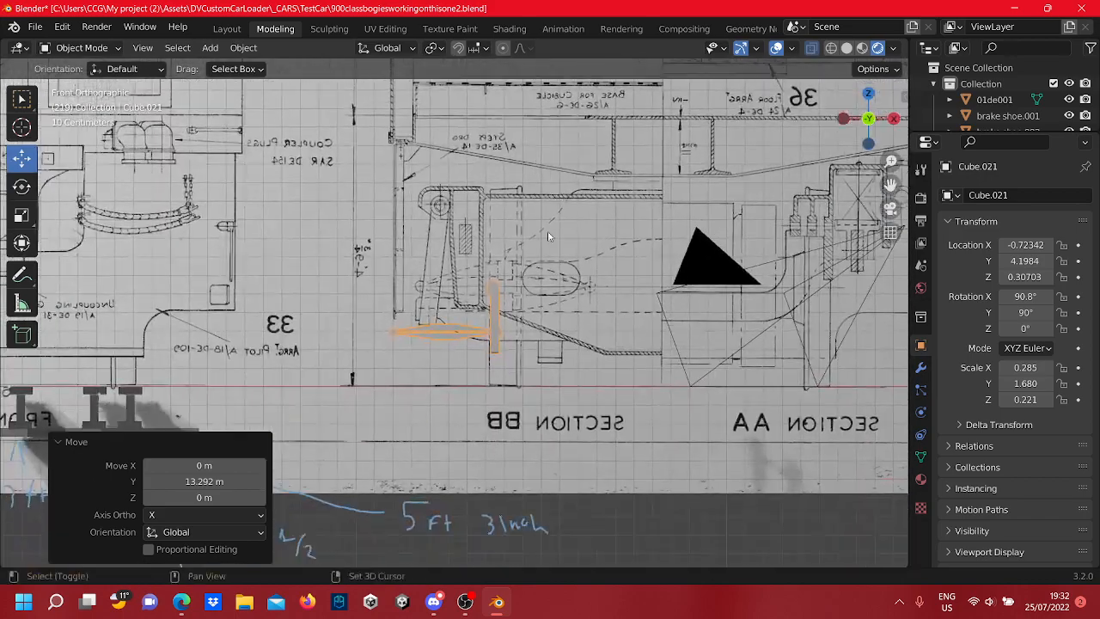
scroll(554, 168, "up", 4)
middle_click_drag(579, 412, 528, 441, "shift")
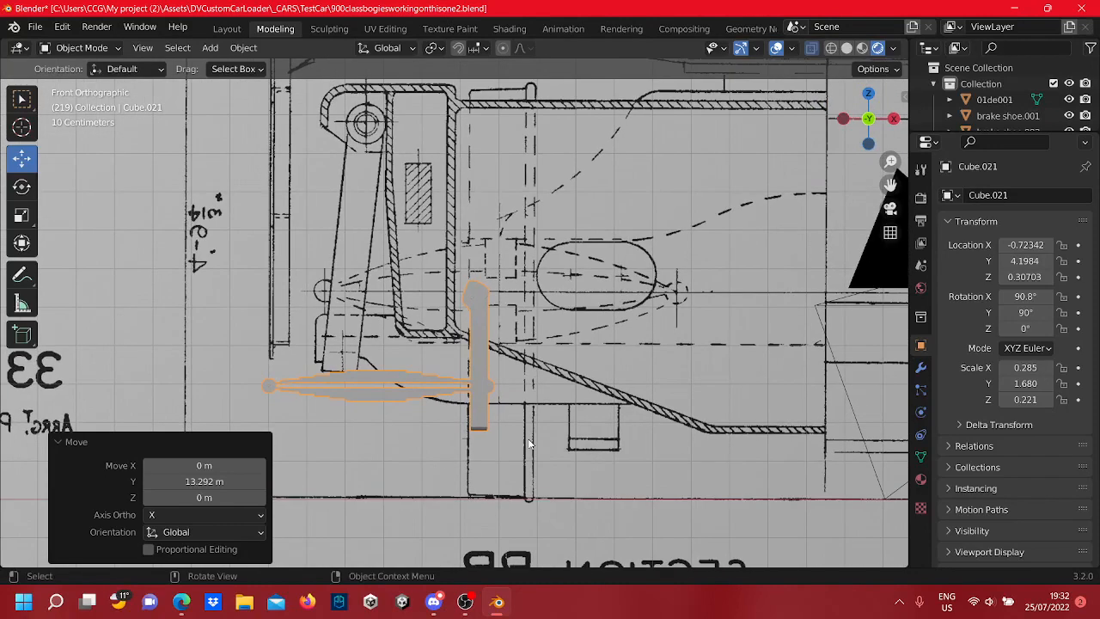
Try rotating the hanger and spring assembly by -96.2° about Z, then set its X rotation to 90°
left_click(22, 186)
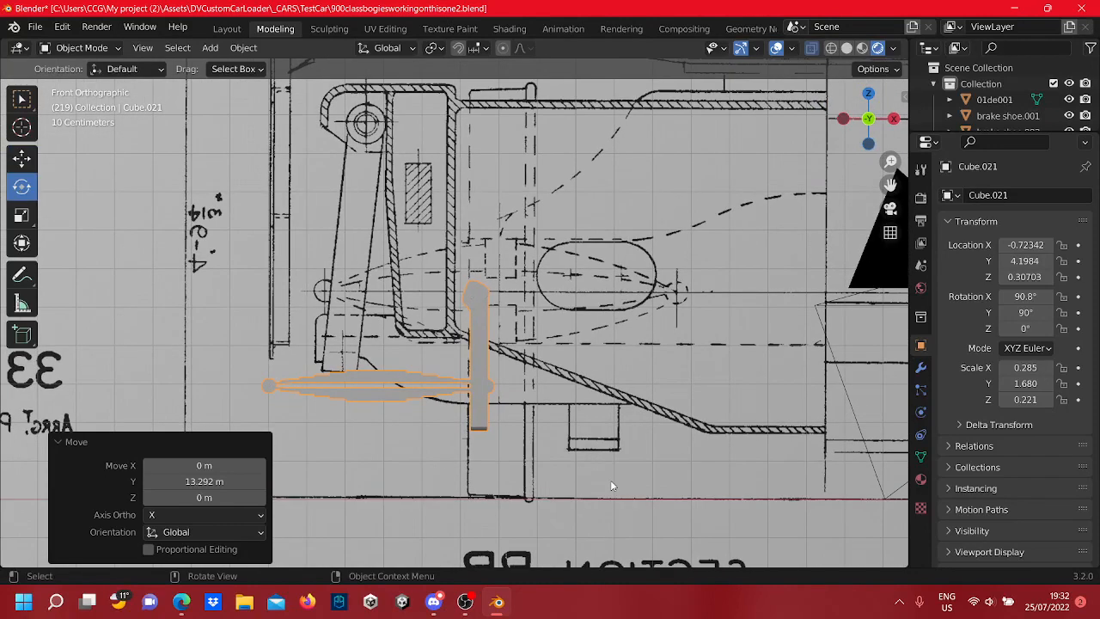
scroll(444, 392, "down", 3)
middle_click_drag(422, 419, 429, 309)
left_click_drag(220, 276, 534, 297)
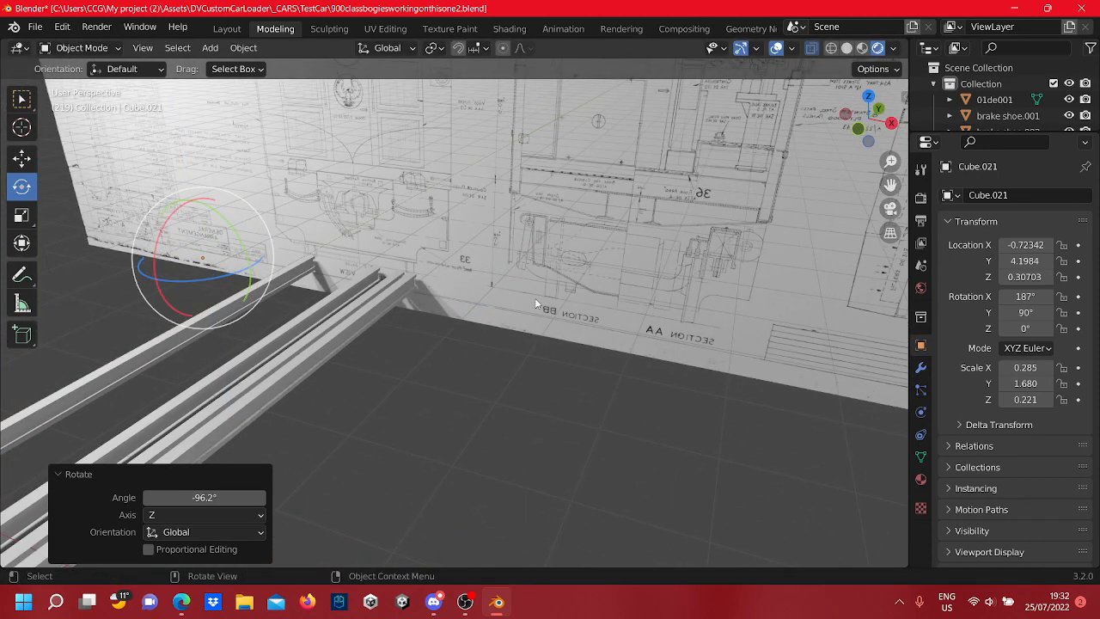
double_click(1025, 295)
key("Return")
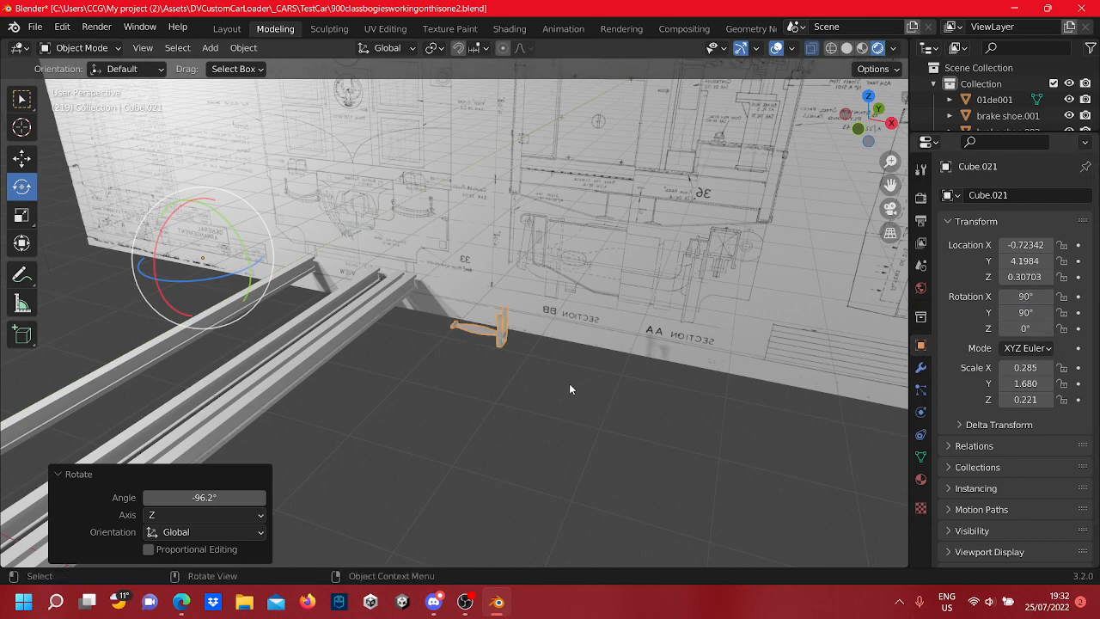
Turn the hanger and spring assembly around the Z axis to an X rotation of 270°
left_click_drag(216, 277, 189, 215)
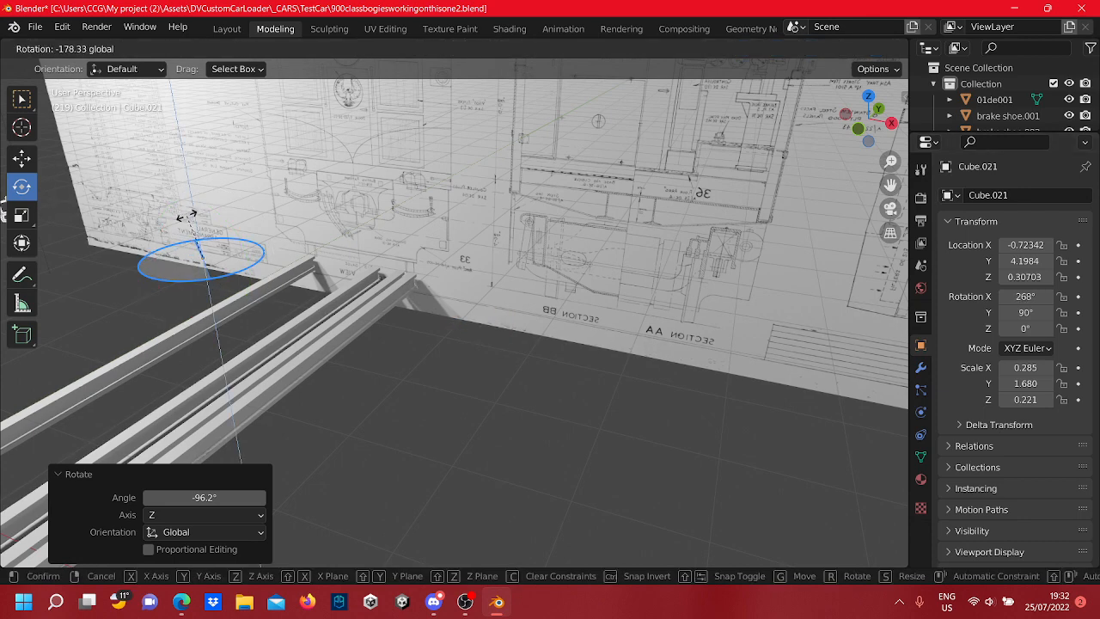
left_click(185, 215)
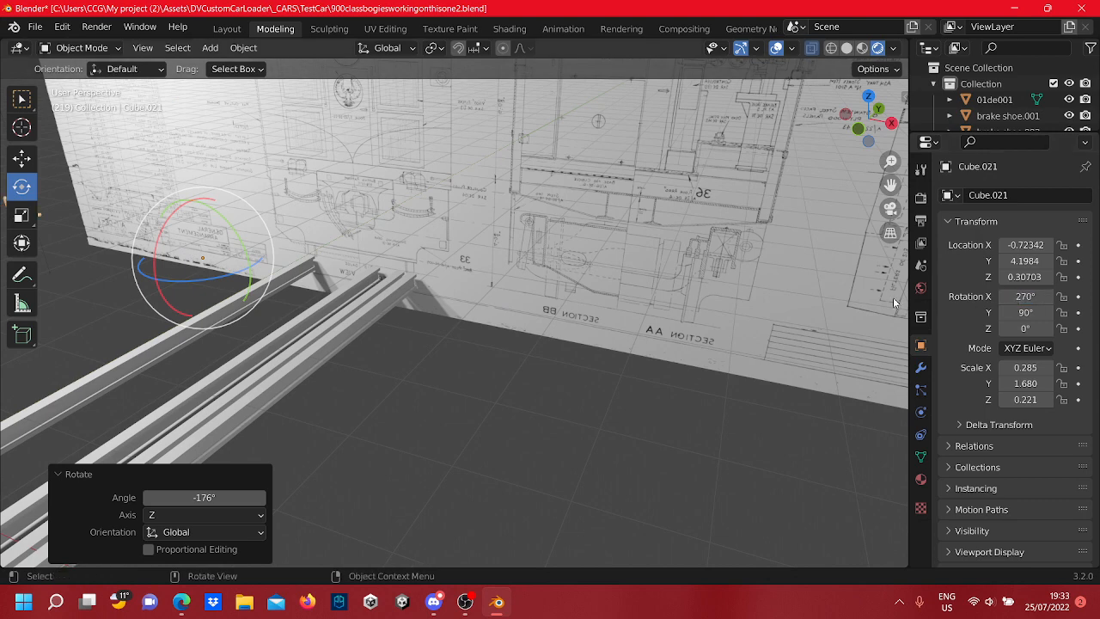
middle_click_drag(450, 314, 395, 284)
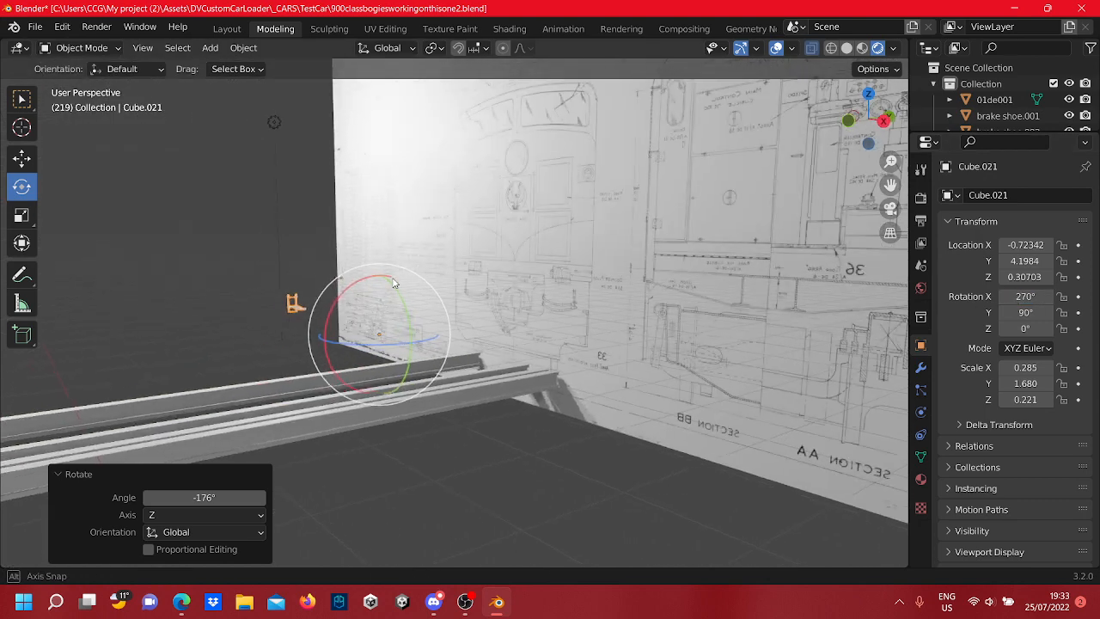
Move the rotated hanger and spring assembly about 6.9 m in the positive X direction
left_click(22, 159)
left_click_drag(422, 341, 5, 519)
middle_click_drag(404, 356, 473, 382)
Select the assembly's entire mesh in Edit Mode and move it 1.979 m in positive X towards Section BB
key("Tab")
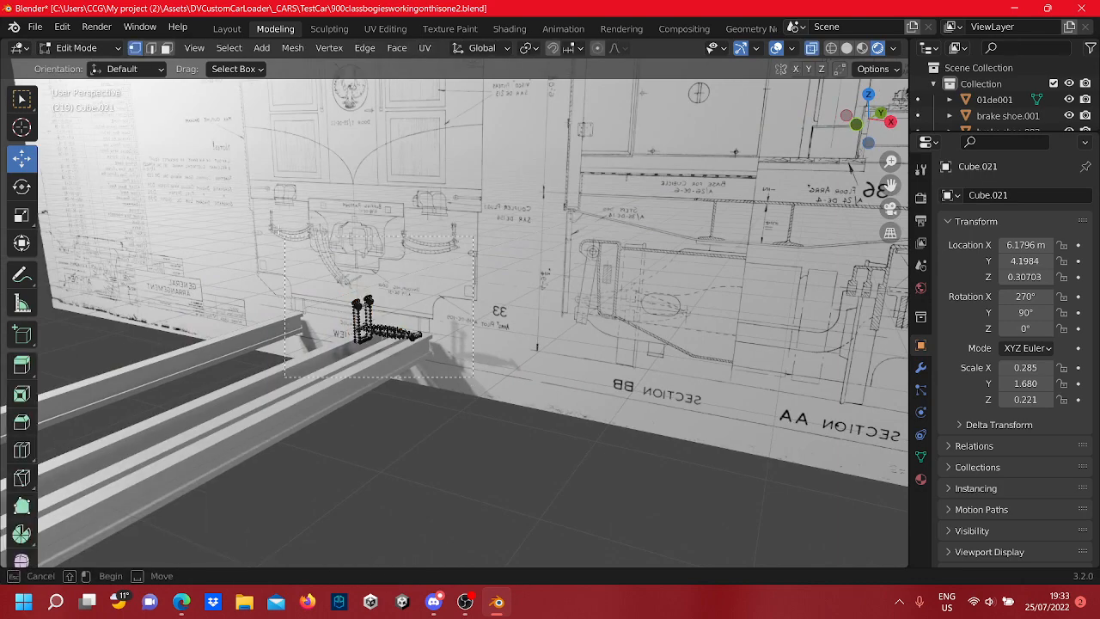
key("a")
left_click_drag(426, 325, 643, 372)
scroll(613, 384, "up", 2)
middle_click_drag(612, 384, 693, 345)
left_click(862, 123)
scroll(653, 262, "down", 9)
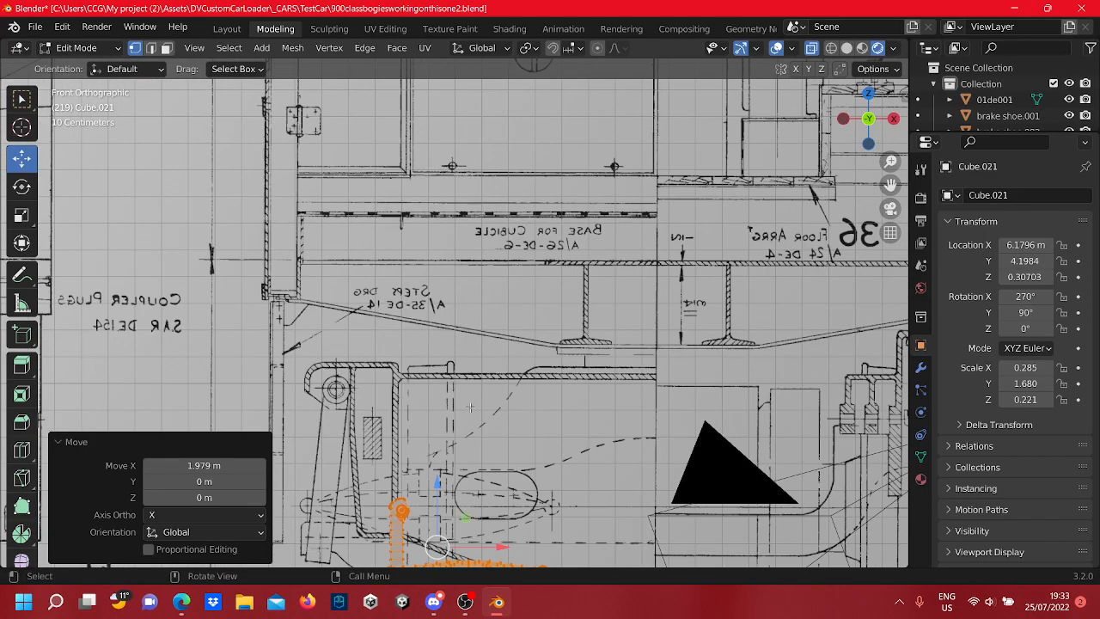
Shift the mesh about 0.196 m in negative X and raise it about 0.2 m towards the spring outline on Section BB
middle_click_drag(468, 438, 616, 345, "shift")
scroll(481, 325, "up", 8)
scroll(480, 324, "up", 2)
left_click_drag(644, 325, 485, 327)
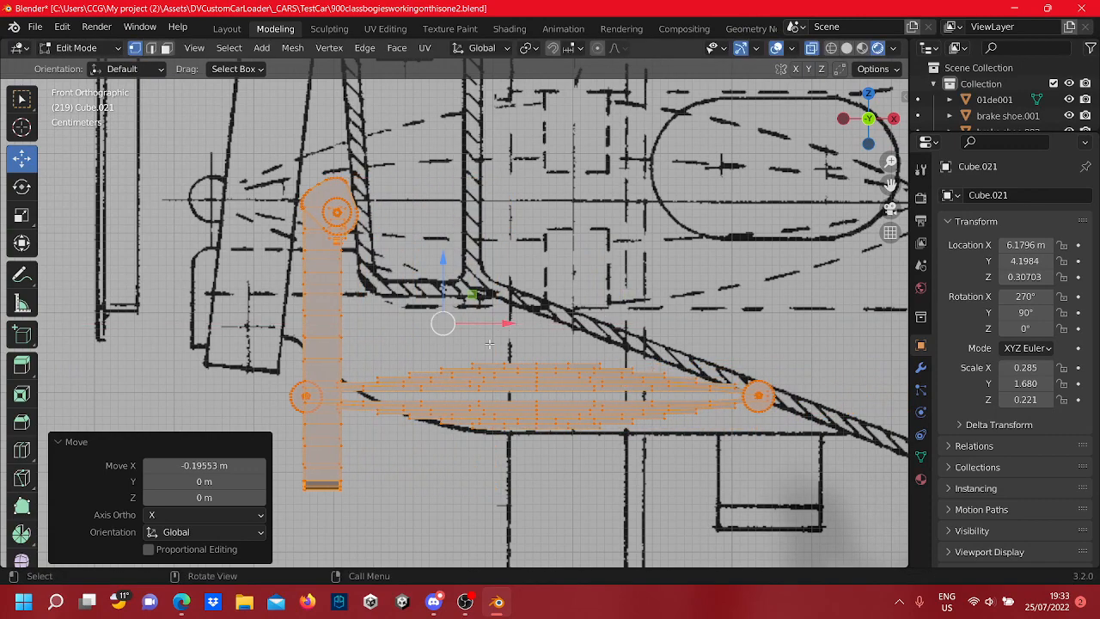
left_click_drag(436, 281, 448, 213)
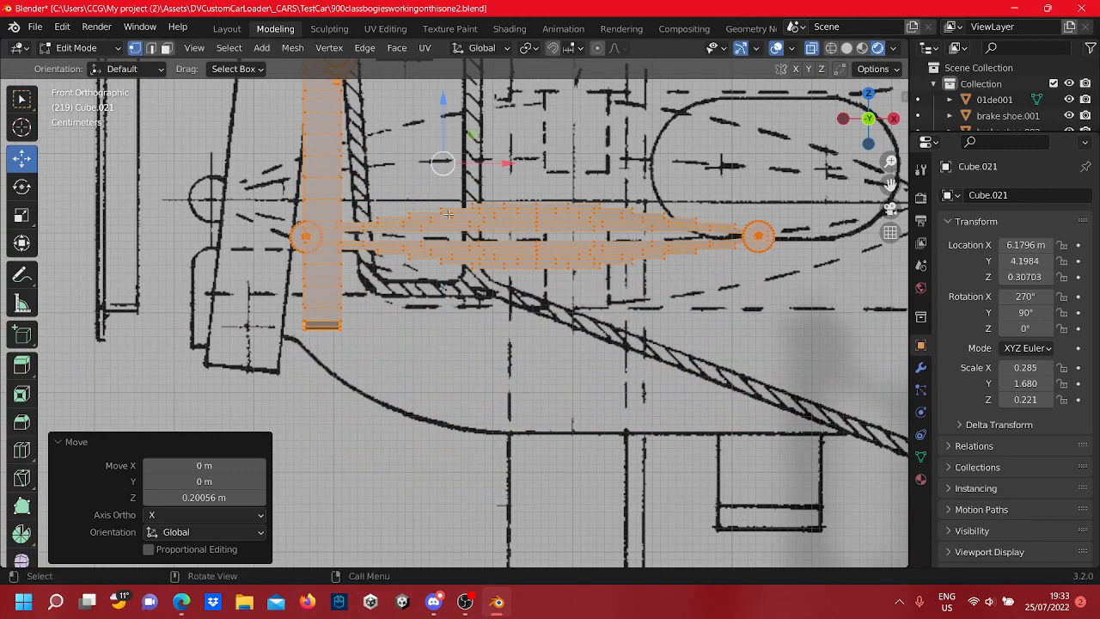
middle_click_drag(476, 254, 496, 361, "shift")
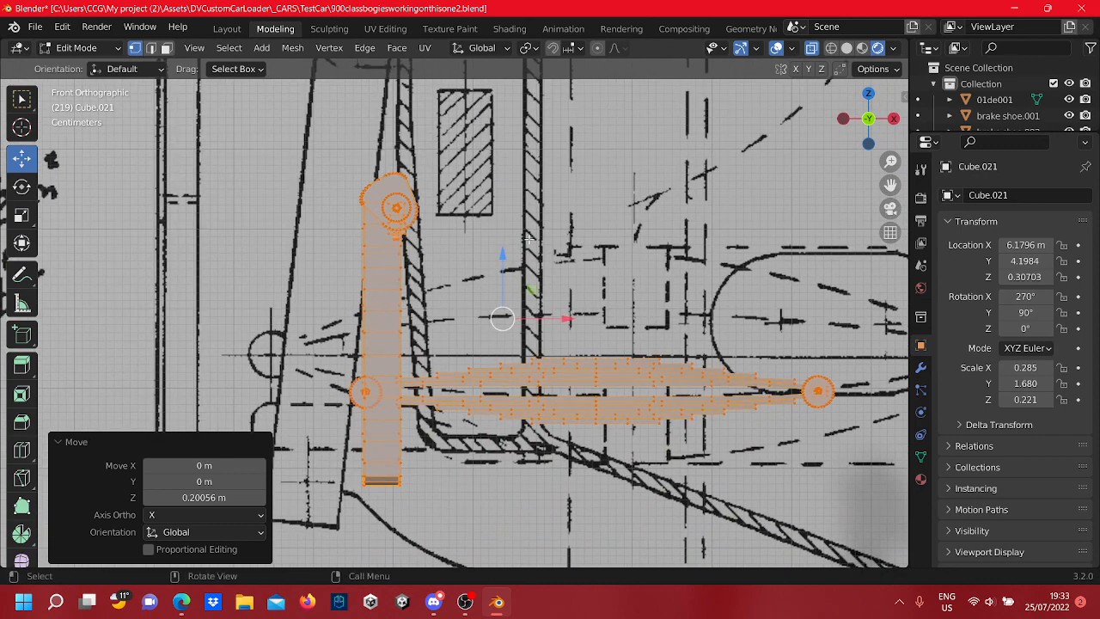
Raise the mesh another 0.06 m and shift it about 0.052 m in positive X to centre it on the drawn spring
left_click_drag(505, 255, 504, 208)
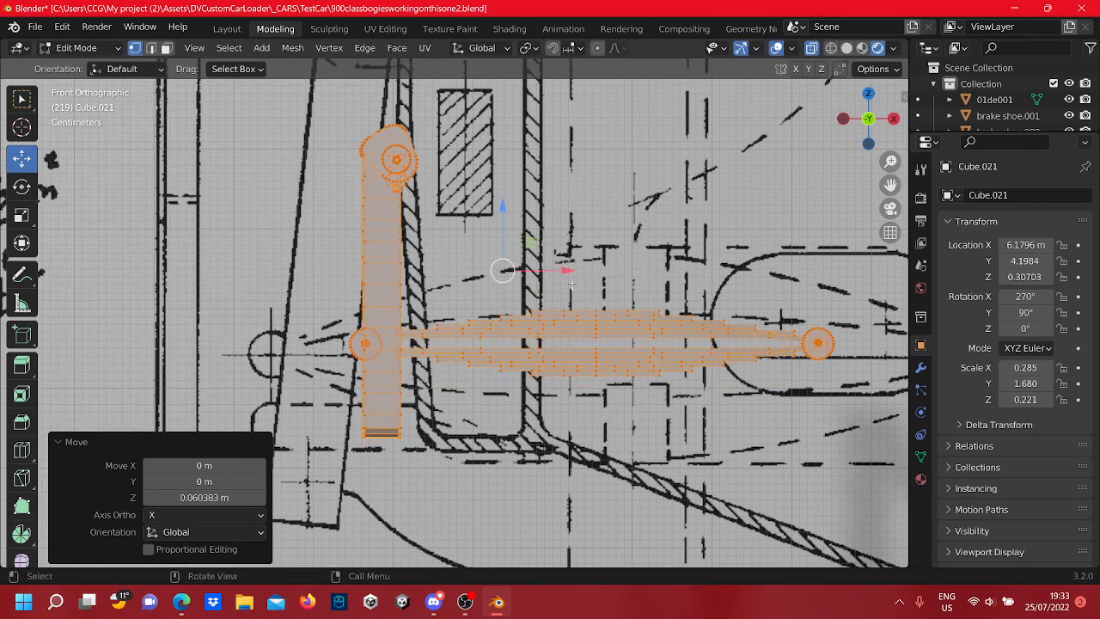
left_click_drag(553, 270, 595, 268)
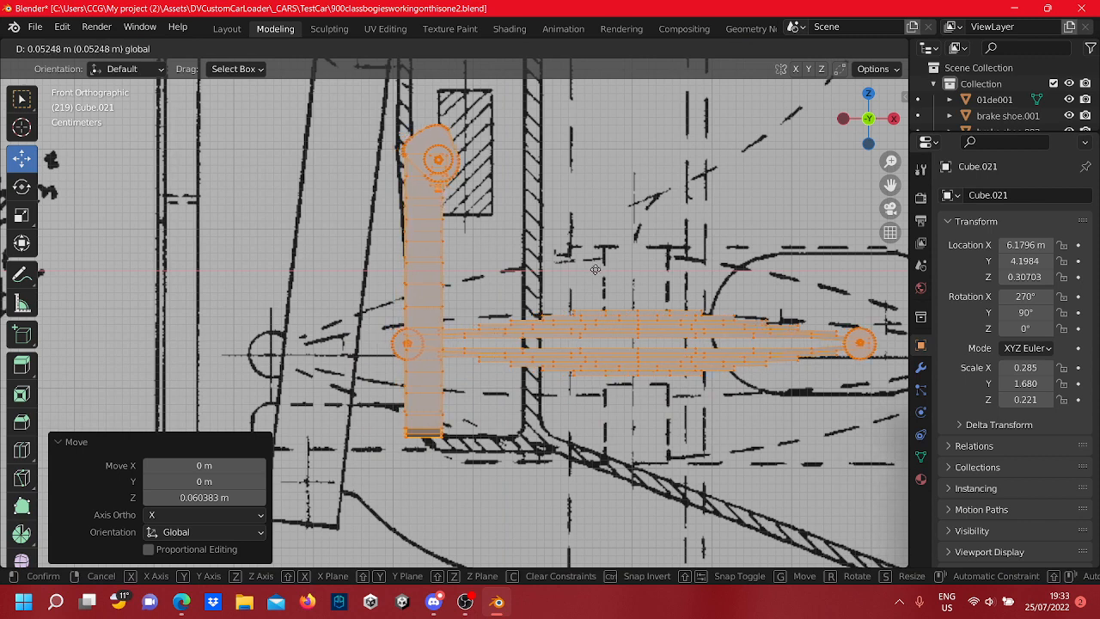
left_click_drag(596, 268, 594, 269)
scroll(430, 271, "down", 3)
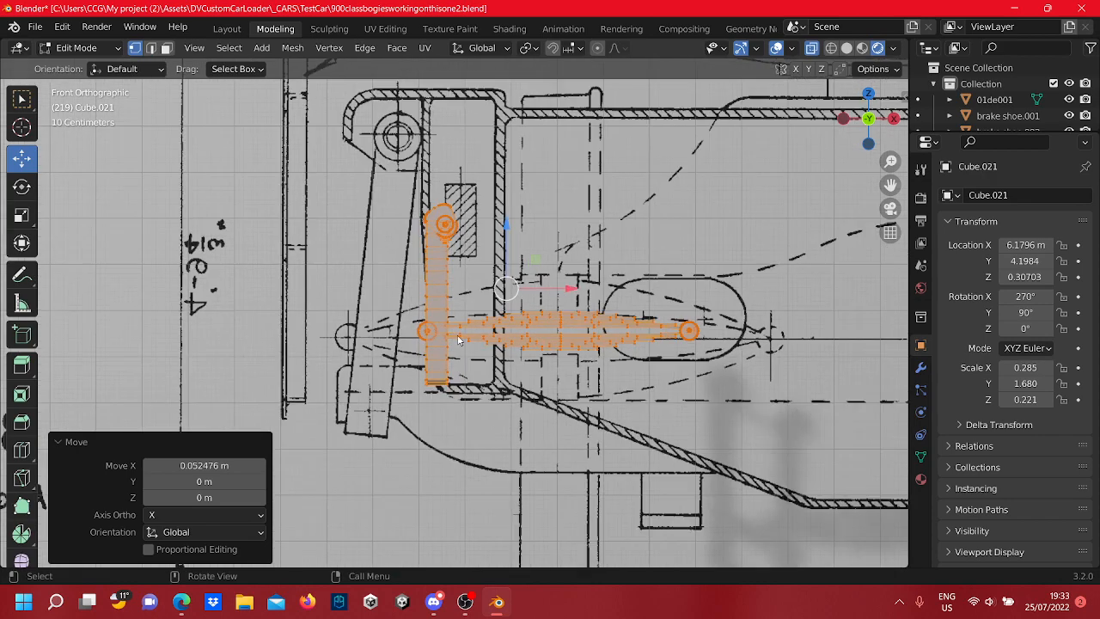
Return to Object Mode and examine the hanger and leaf spring from several angles against Section BB
key("Tab")
middle_click_drag(438, 289, 503, 366)
scroll(508, 369, "up", 6)
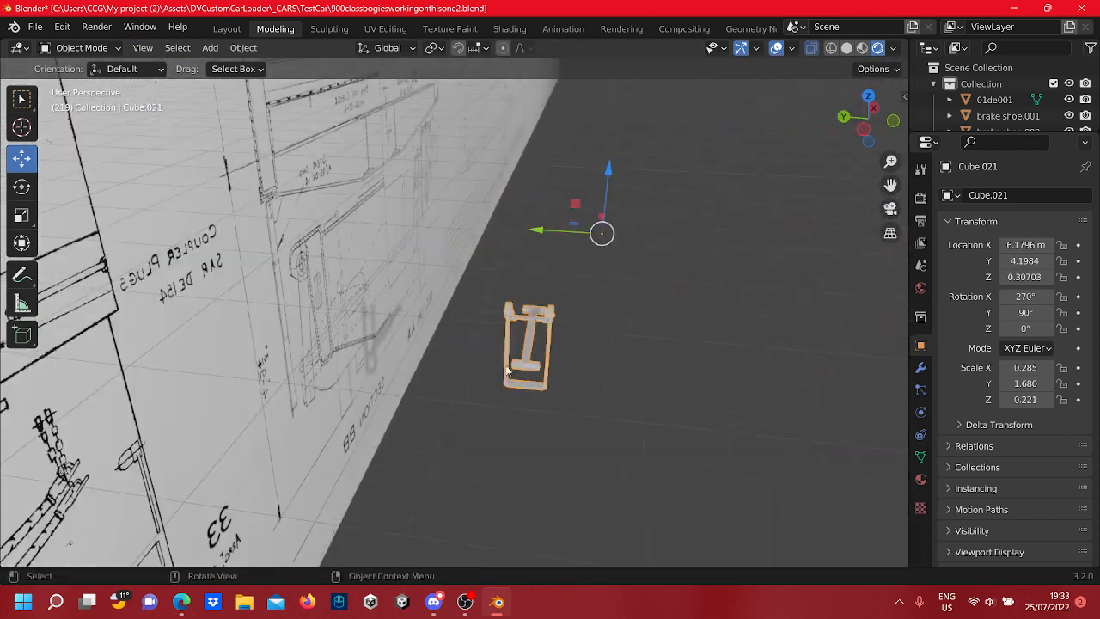
middle_click_drag(583, 398, 467, 338)
scroll(439, 289, "up", 2)
scroll(466, 341, "up", 2)
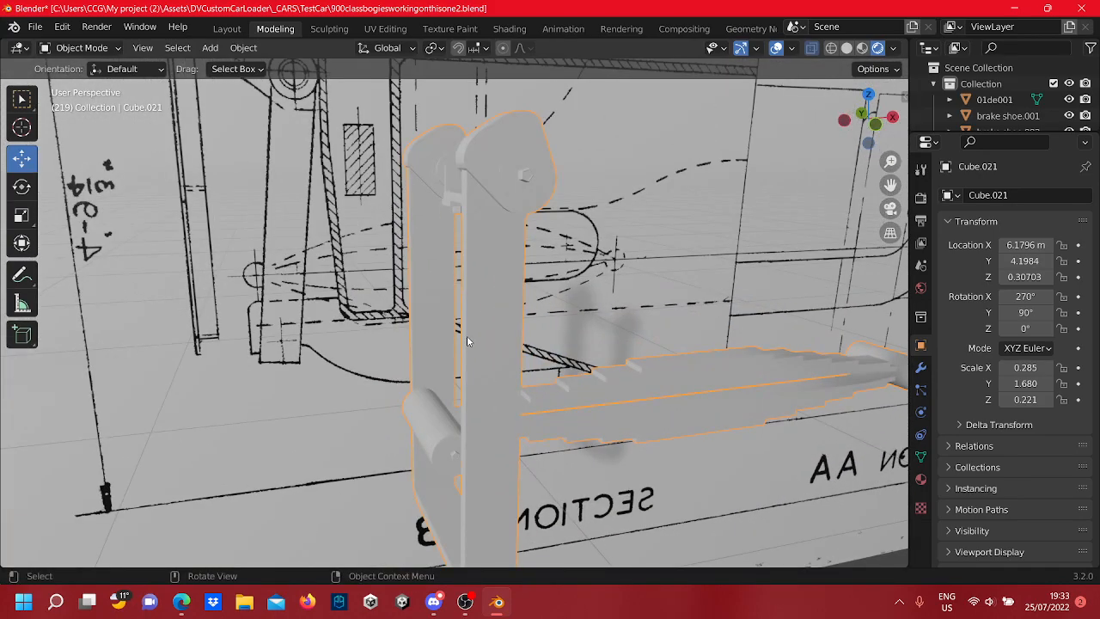
scroll(467, 339, "down", 3)
middle_click_drag(467, 339, 600, 349)
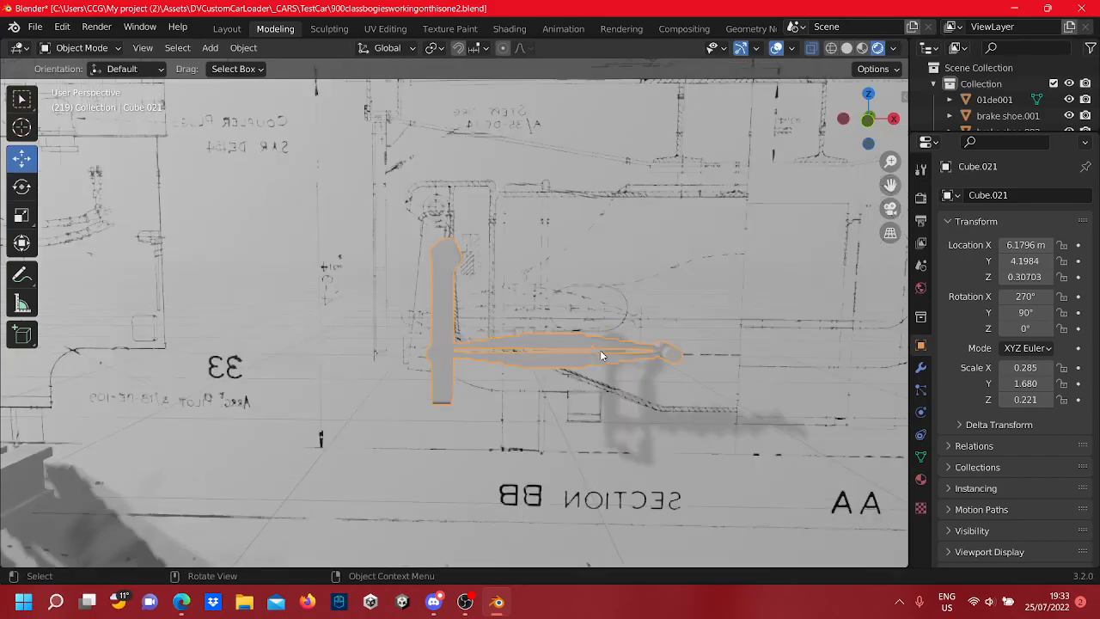
scroll(736, 311, "up", 3)
middle_click_drag(736, 311, 615, 384)
In Edit Mode, select the vertices of both hanger arms, their heads and the connecting bars, leaving out the leaf spring and its end rollers
key("Tab")
middle_click_drag(593, 428, 670, 501)
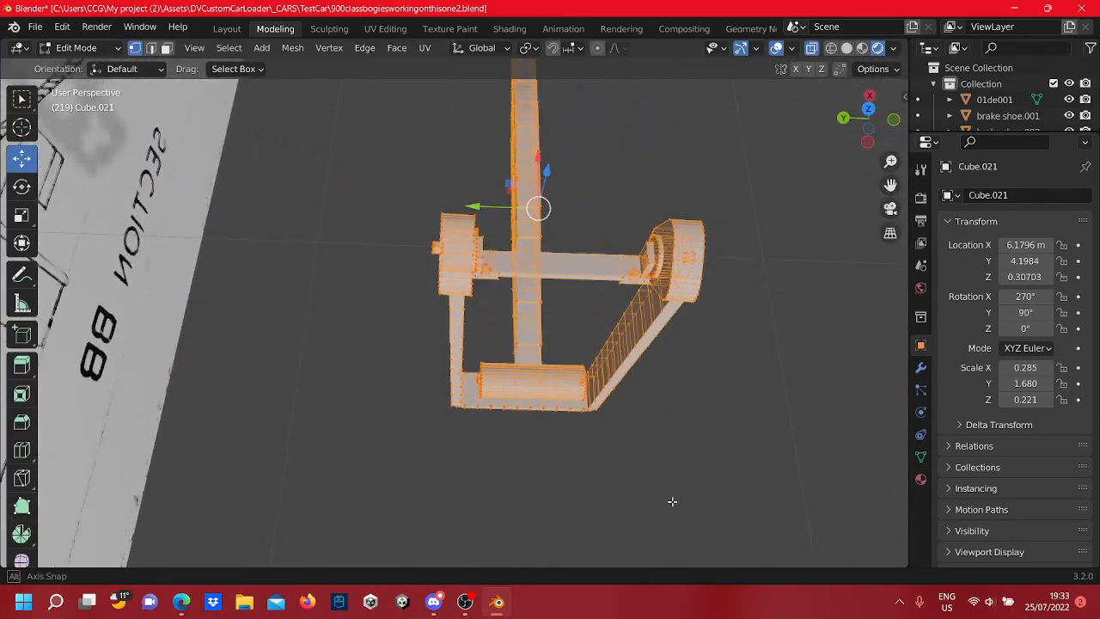
middle_click_drag(687, 461, 606, 479)
left_click_drag(606, 479, 521, 199)
middle_click_drag(610, 328, 409, 352)
left_click_drag(394, 306, 279, 156, "shift")
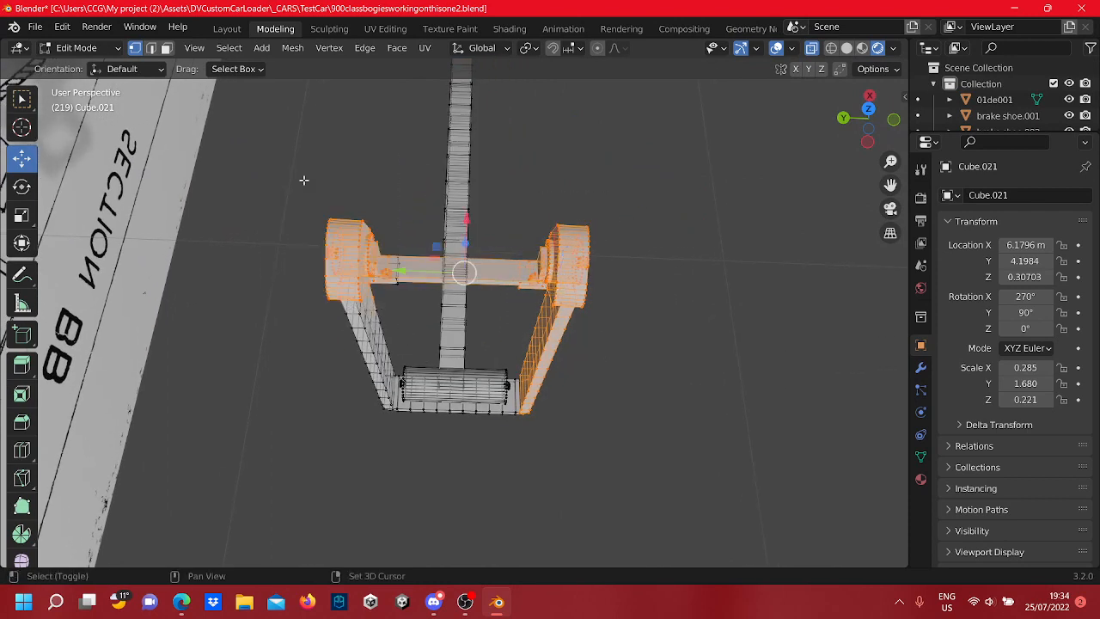
middle_click_drag(406, 356, 406, 449)
left_click_drag(387, 553, 311, 182, "shift")
left_click_drag(597, 562, 352, 460, "shift")
mouse_move(352, 460)
middle_mouse_down()
mouse_move(499, 454)
mouse_move(713, 207)
middle_mouse_up()
middle_click_drag(516, 290, 507, 258)
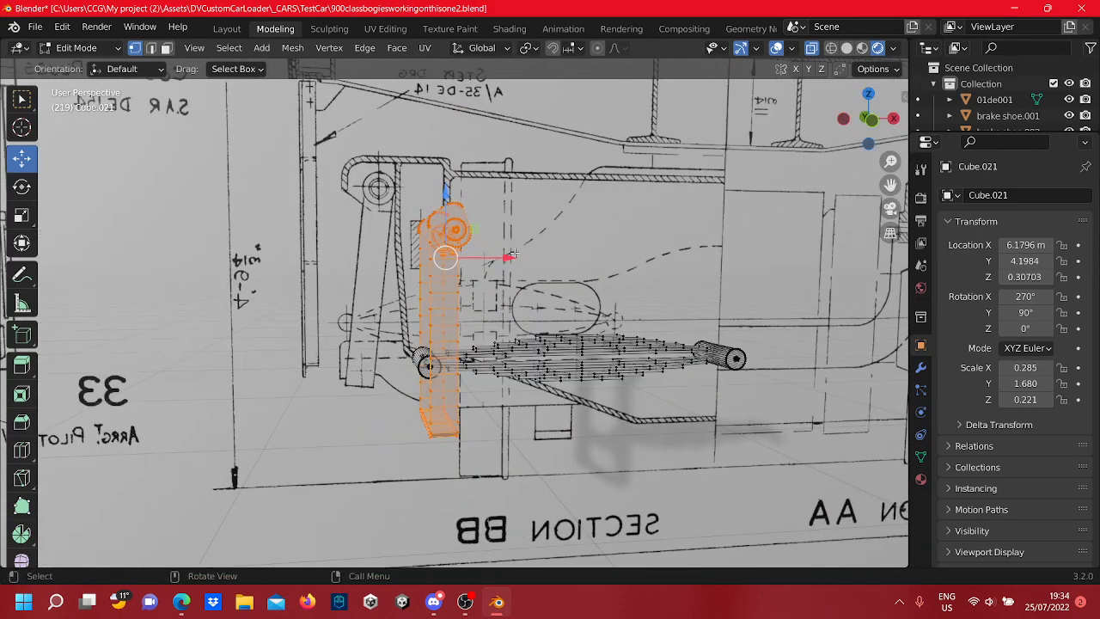
Move the selected hanger about 0.2 m up, 0.134 m in negative X and 0.035 m back in positive X onto the drawn pivot
left_click_drag(507, 258, 388, 251)
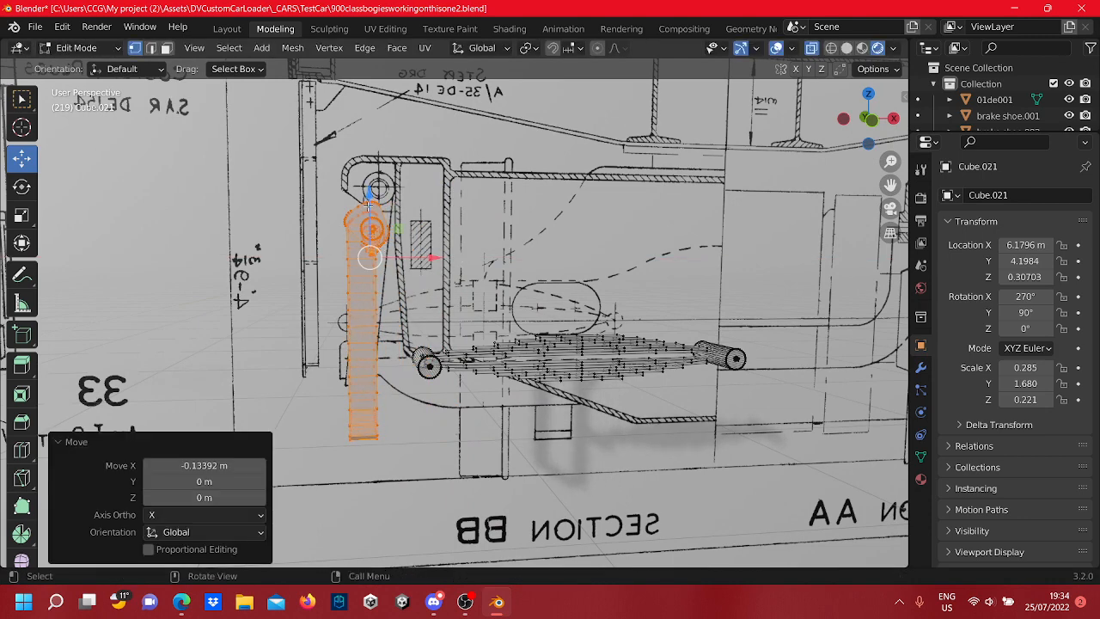
left_click(871, 124)
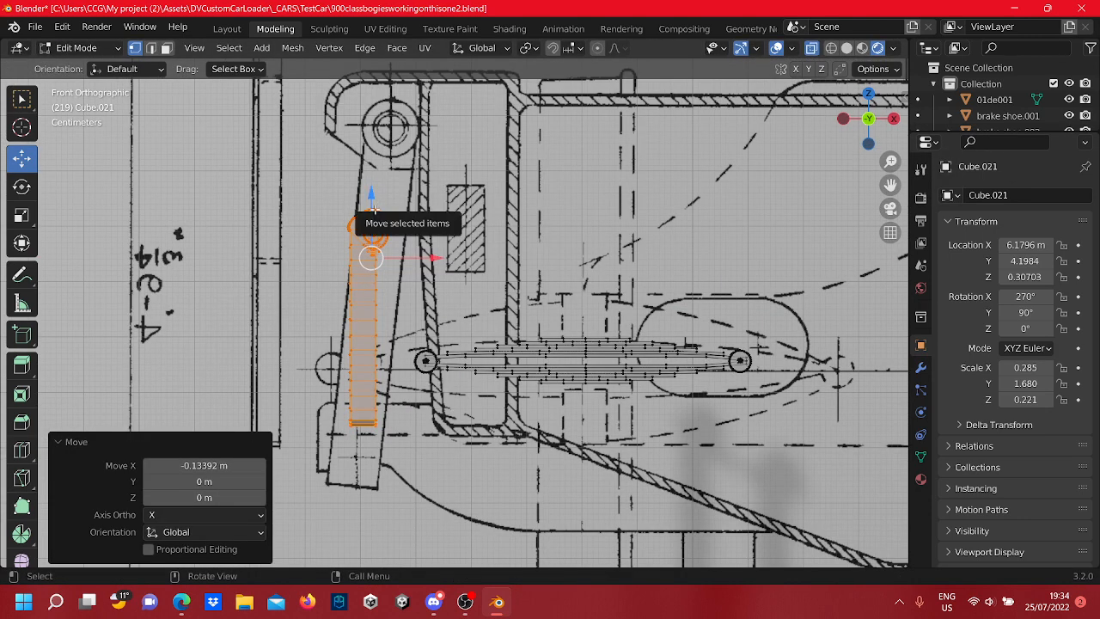
left_click_drag(365, 202, 365, 85)
middle_click_drag(431, 234, 489, 313, "shift")
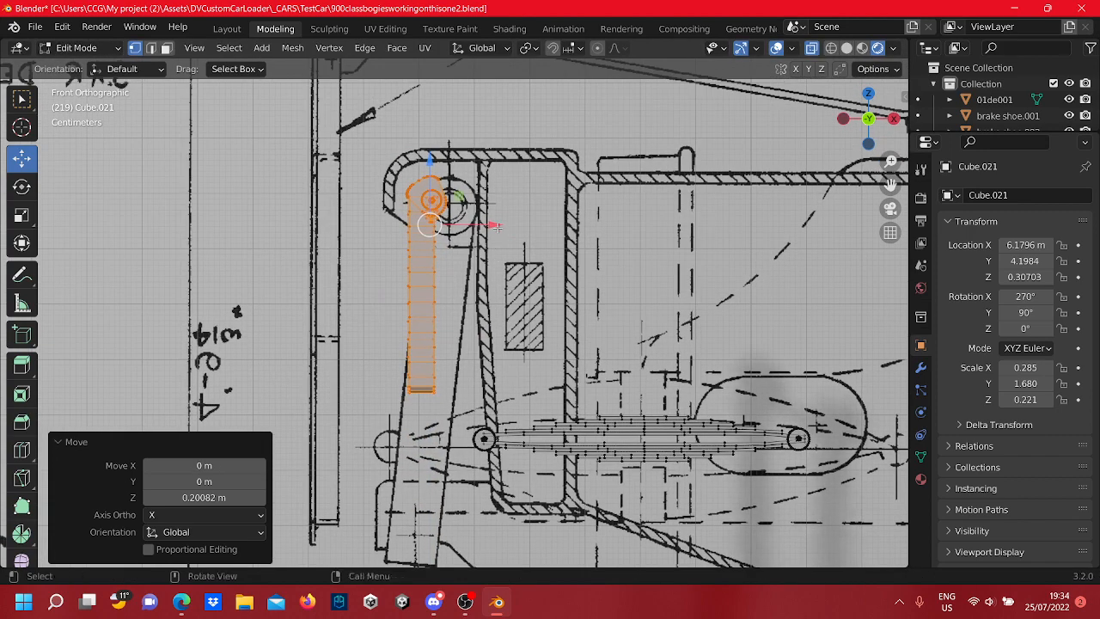
left_click_drag(495, 224, 513, 225)
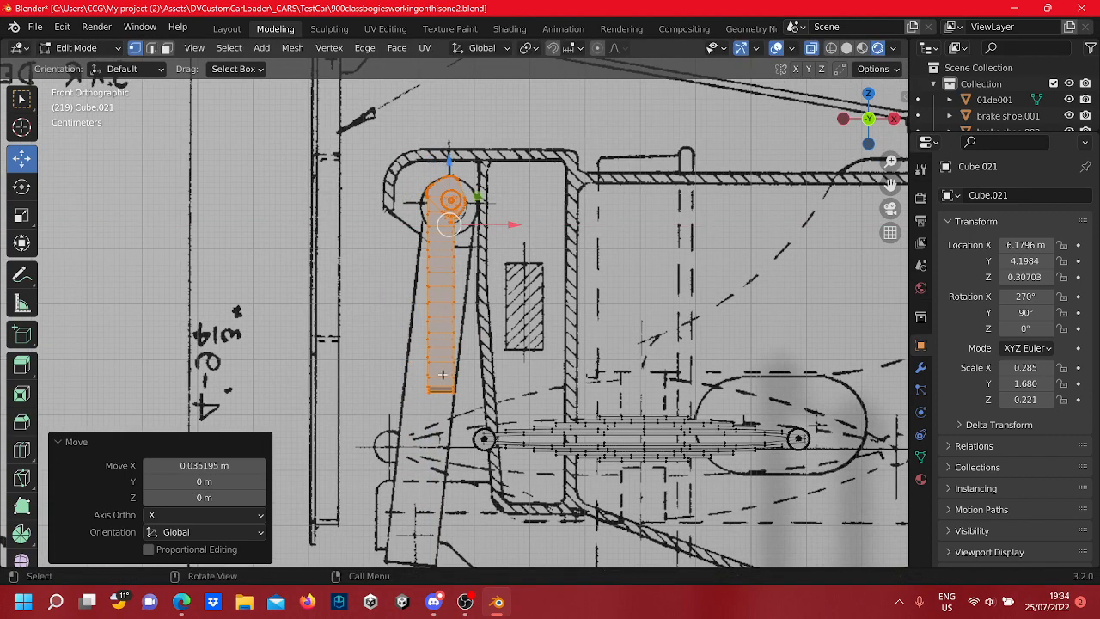
scroll(441, 375, "up", 1)
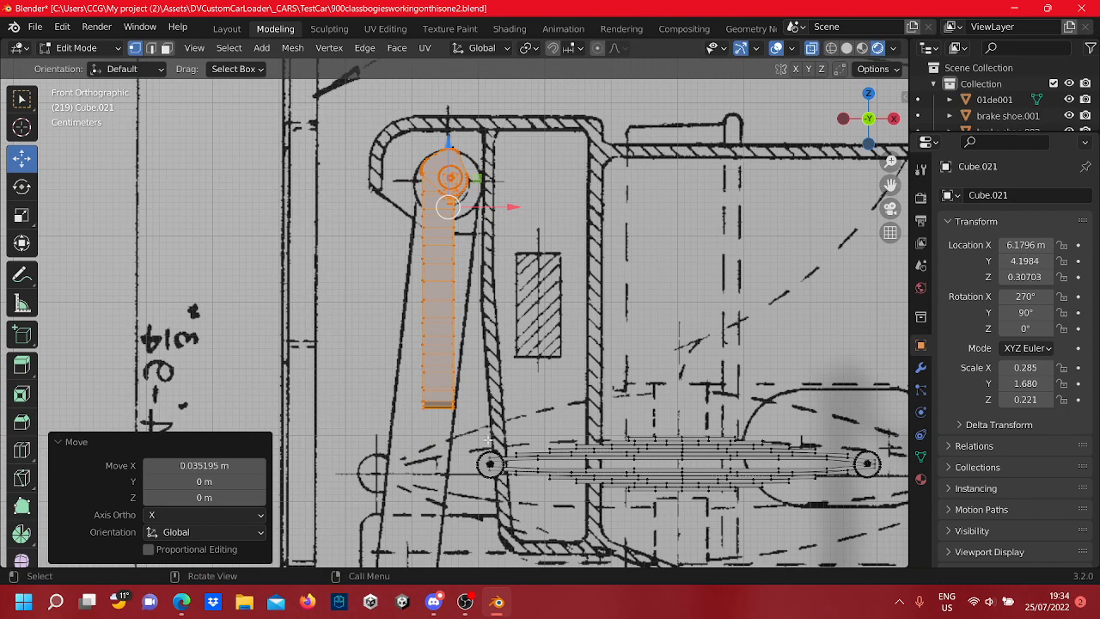
Shift the hanger about 0.854 m in positive Y towards the blueprint and scale it uniformly by about 1.945
middle_click_drag(488, 440, 453, 359)
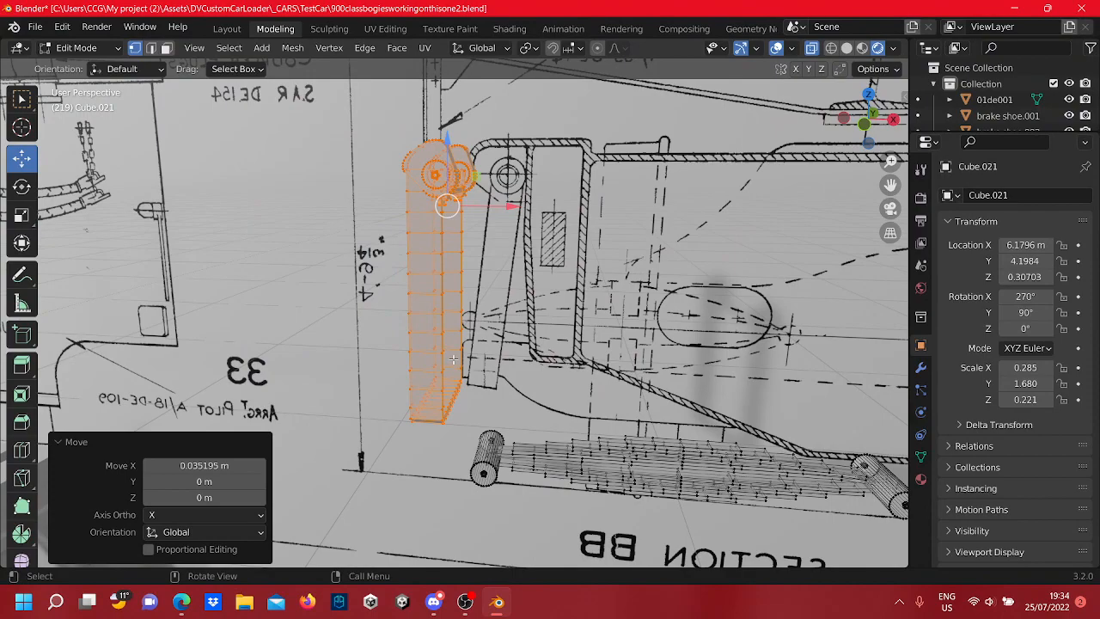
middle_click_drag(453, 360, 485, 270)
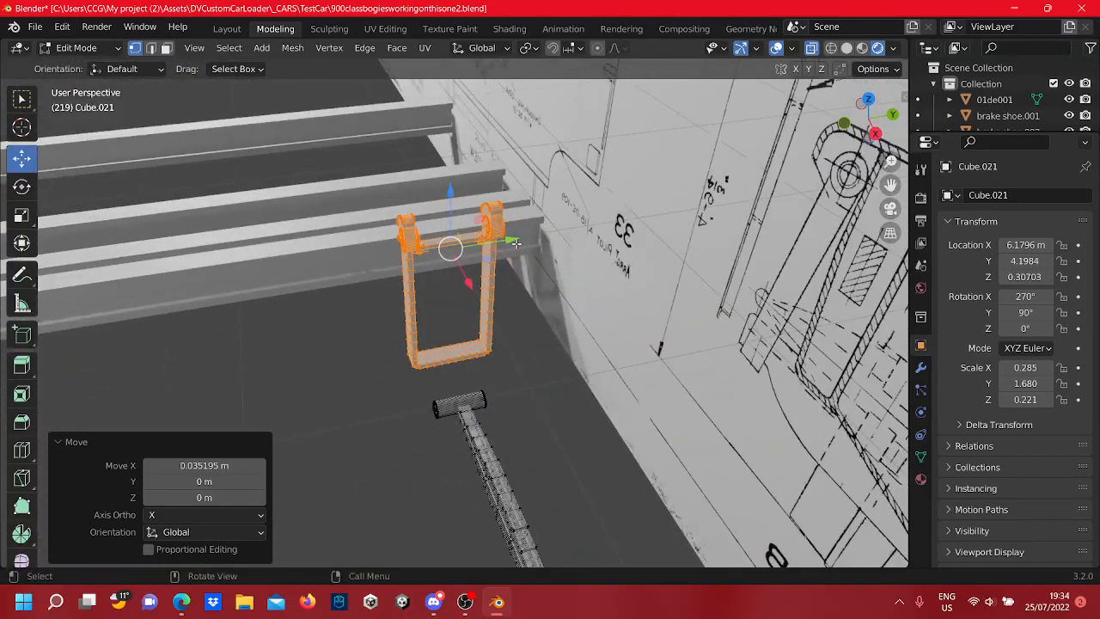
left_click_drag(516, 244, 870, 178)
middle_click_drag(870, 177, 486, 268)
scroll(540, 277, "up", 2)
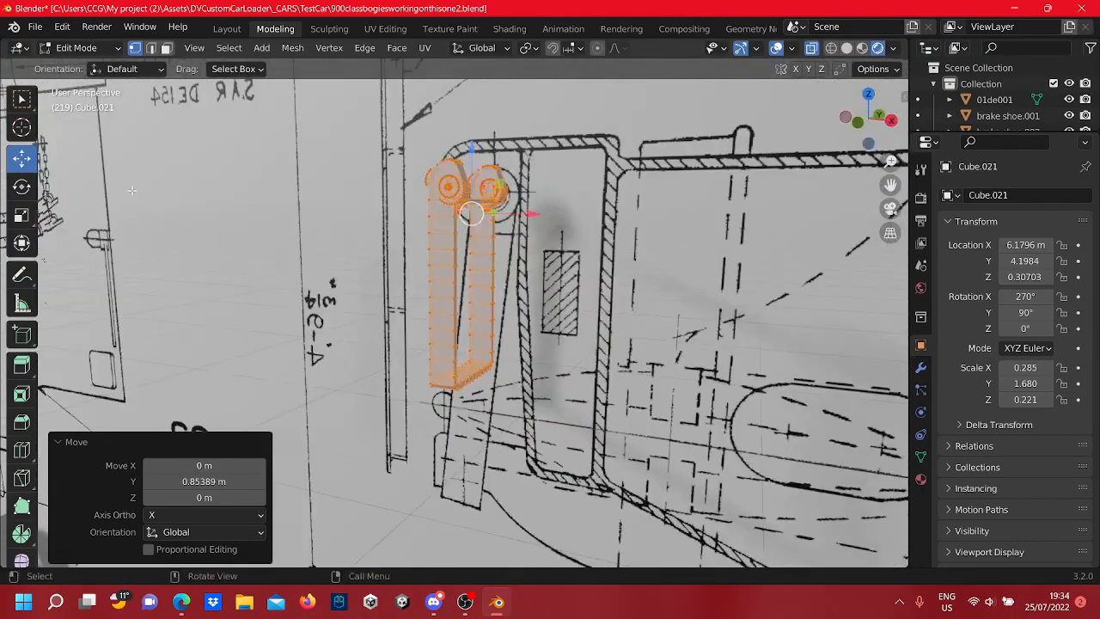
left_click(22, 215)
left_click_drag(424, 160, 351, 136)
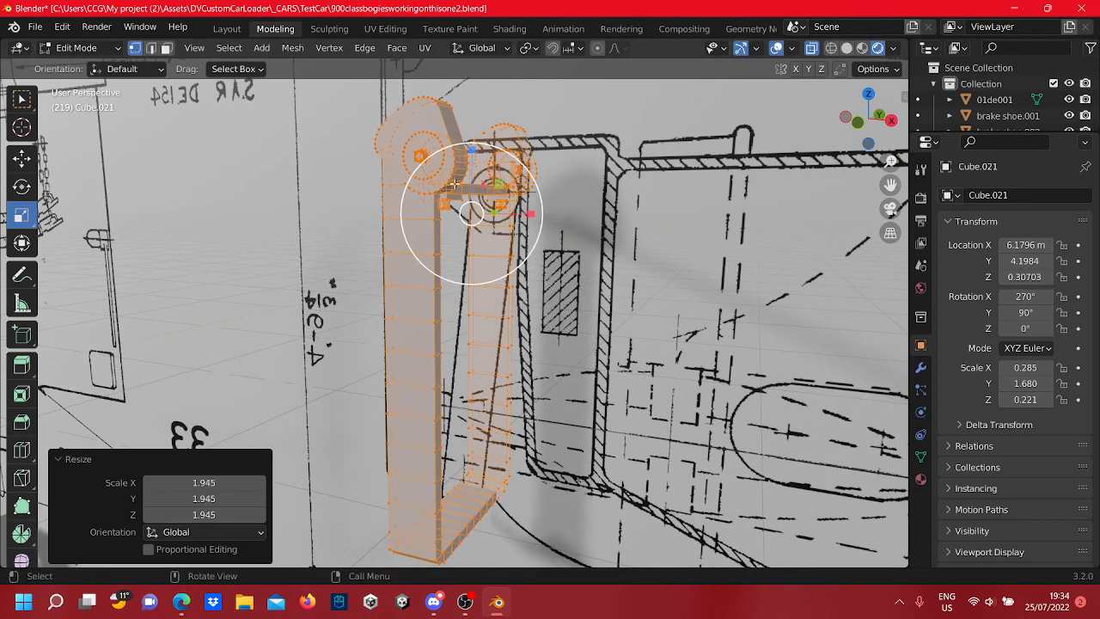
Move the enlarged hanger about 0.385 m in negative Y, away from the blueprint plane
left_click(20, 165)
scroll(340, 294, "down", 2)
middle_click_drag(340, 294, 445, 256)
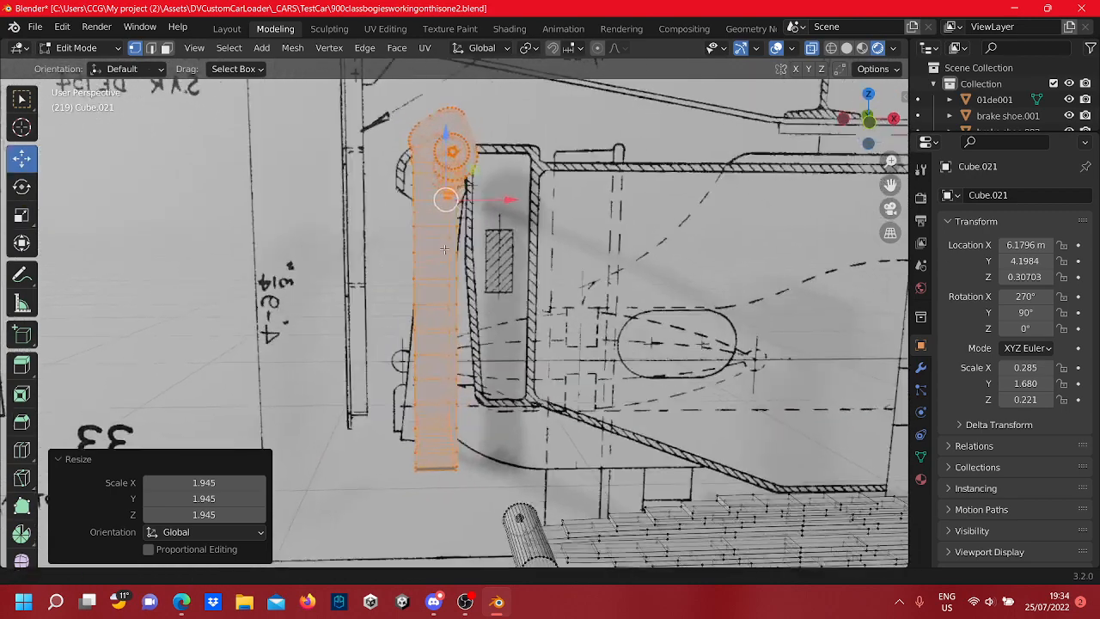
middle_click_drag(458, 294, 589, 340)
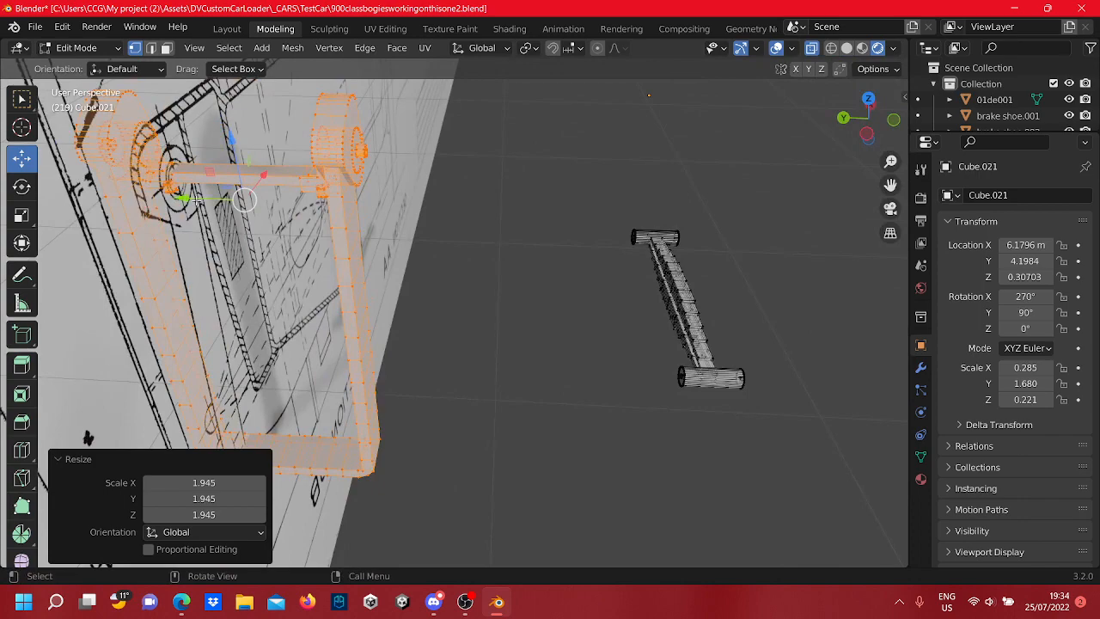
left_click_drag(196, 201, 432, 209)
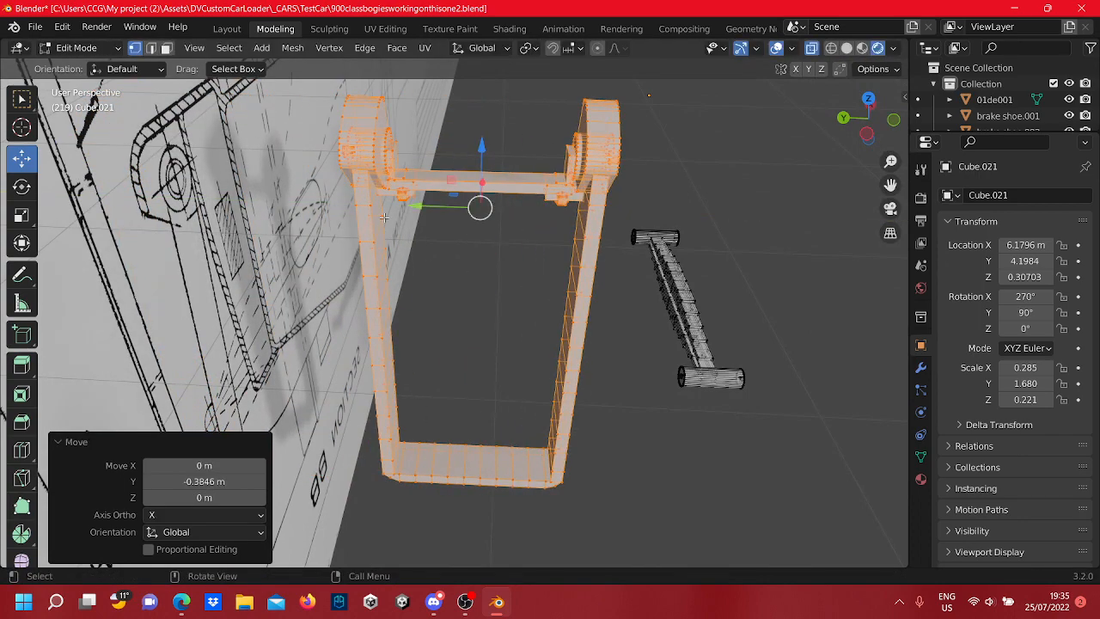
Separate the selected hanger geometry from the leaf spring into its own object
mouse_move(384, 217)
middle_mouse_down()
mouse_move(412, 216)
mouse_move(432, 232)
mouse_move(427, 186)
mouse_move(422, 243)
mouse_move(367, 270)
mouse_move(381, 249)
mouse_move(533, 345)
middle_mouse_up()
scroll(427, 187, "up", 2)
key("Tab")
key("Tab")
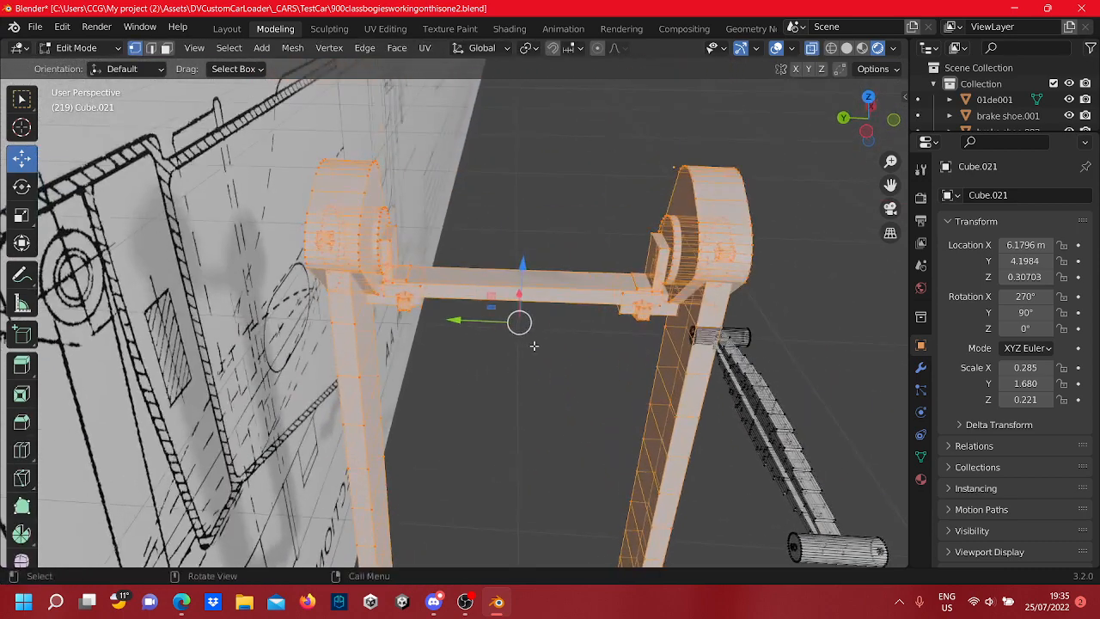
right_click(673, 321)
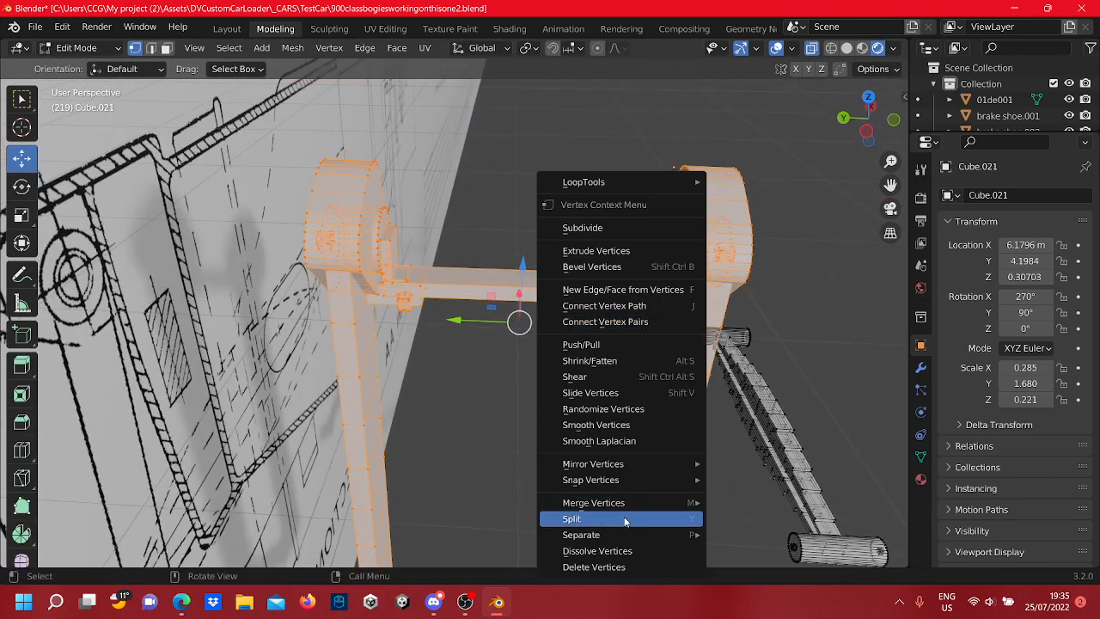
mouse_move(621, 533)
left_click(755, 494)
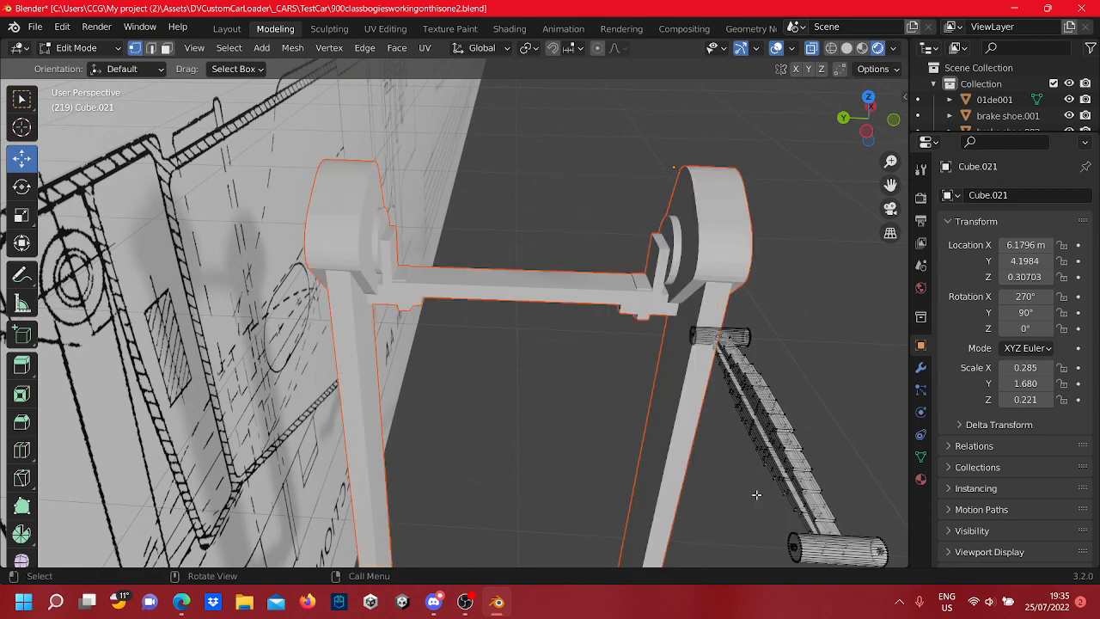
Leave the leaf-spring object and open the separated hanger object in Edit Mode
middle_click_drag(581, 465, 553, 455)
key("Tab")
key("Tab")
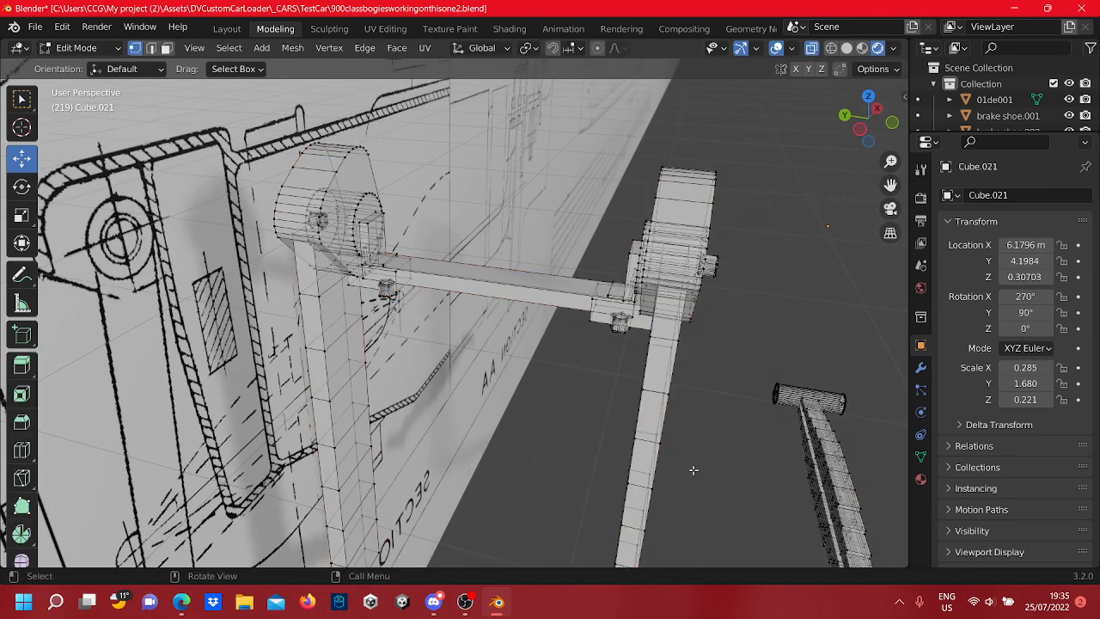
key("Tab")
left_click(692, 470)
key("Tab")
key("Tab")
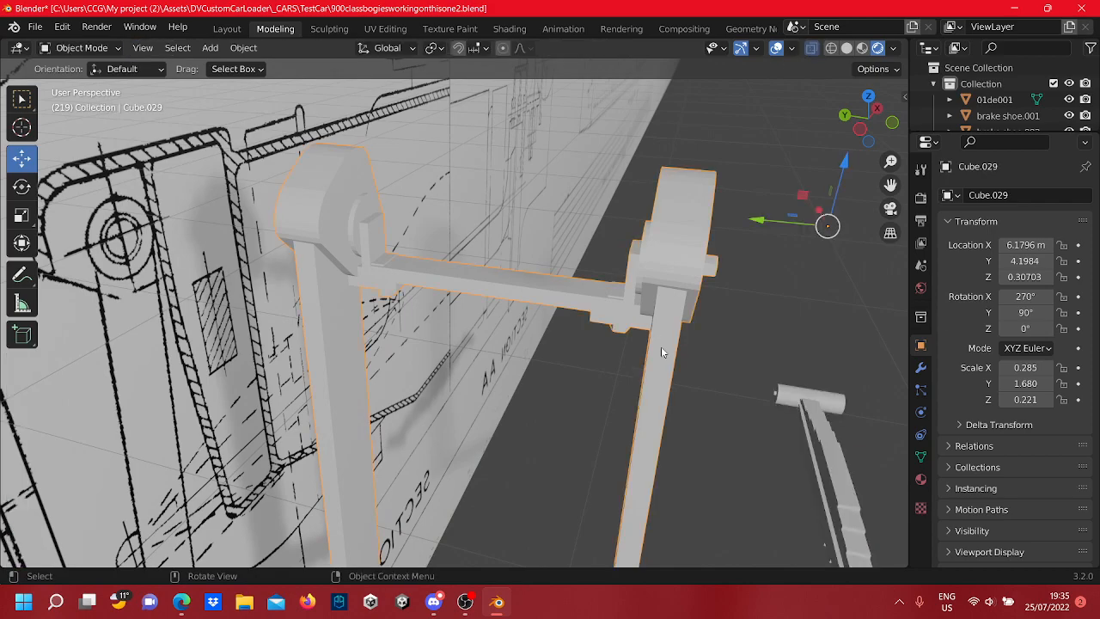
key("Tab")
key("Tab")
key("Tab")
Select the corner vertices at the upper end of the blueprint-side arm, inside and just beneath its round head
middle_click_drag(660, 346, 386, 314)
scroll(378, 316, "up", 3)
middle_click_drag(268, 335, 323, 331)
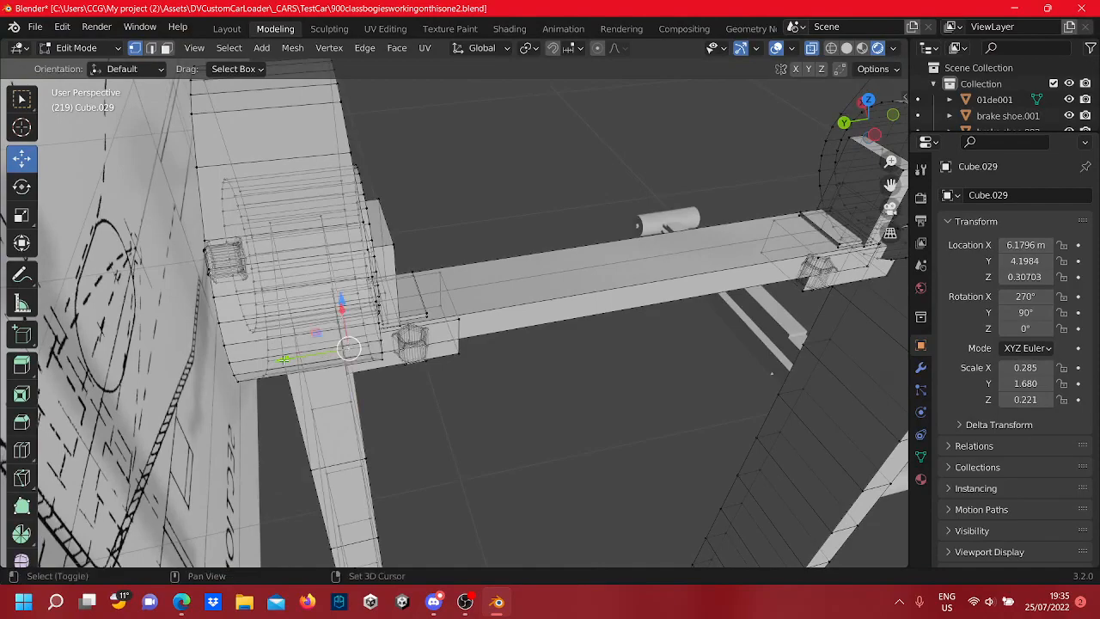
middle_click_drag(293, 344, 547, 353)
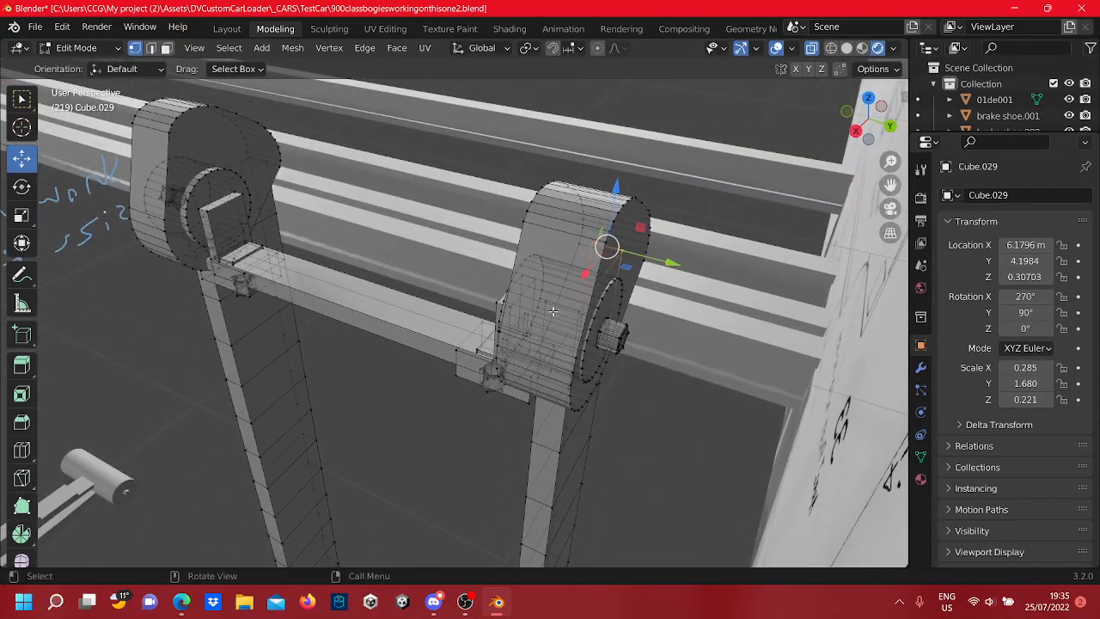
scroll(559, 315, "up", 2)
left_click(595, 290, "shift")
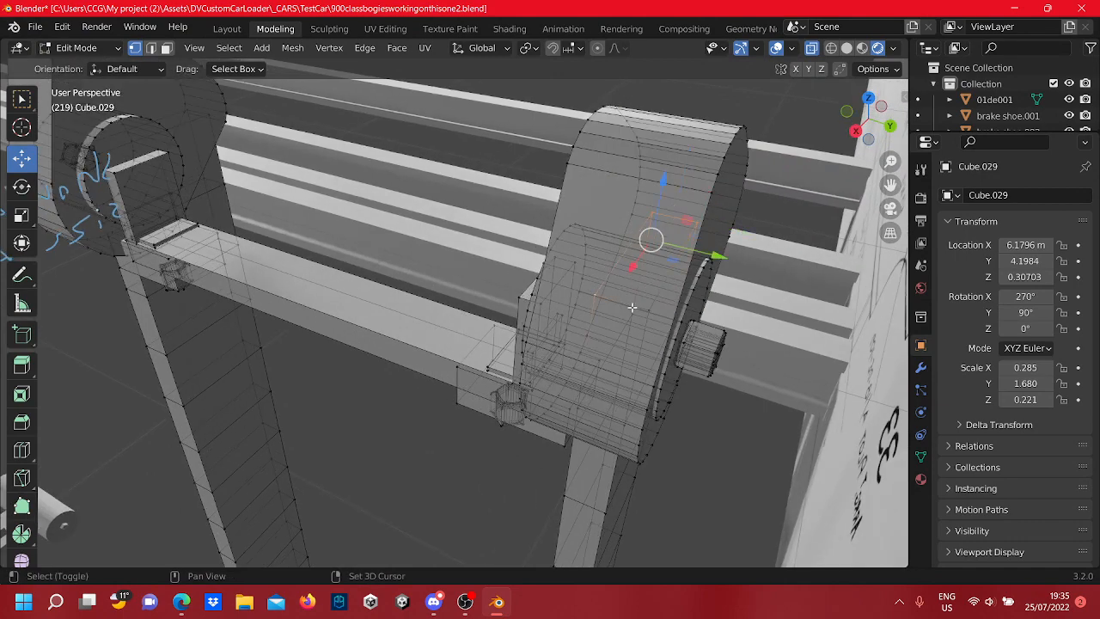
middle_click_drag(644, 315, 582, 398)
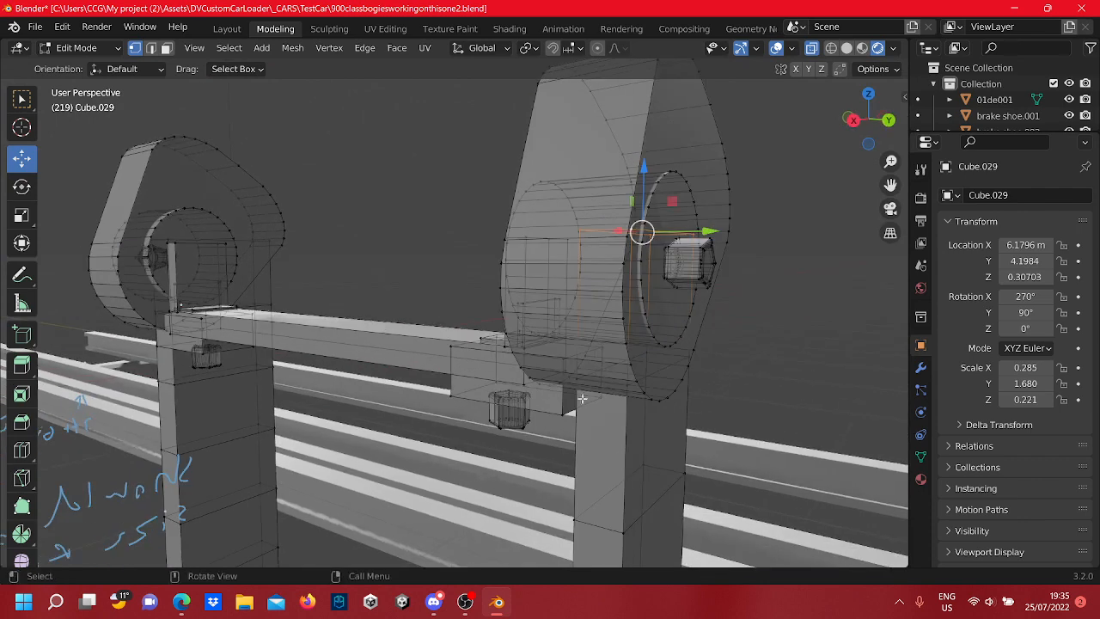
left_click(575, 380, "shift")
left_click(648, 351, "shift")
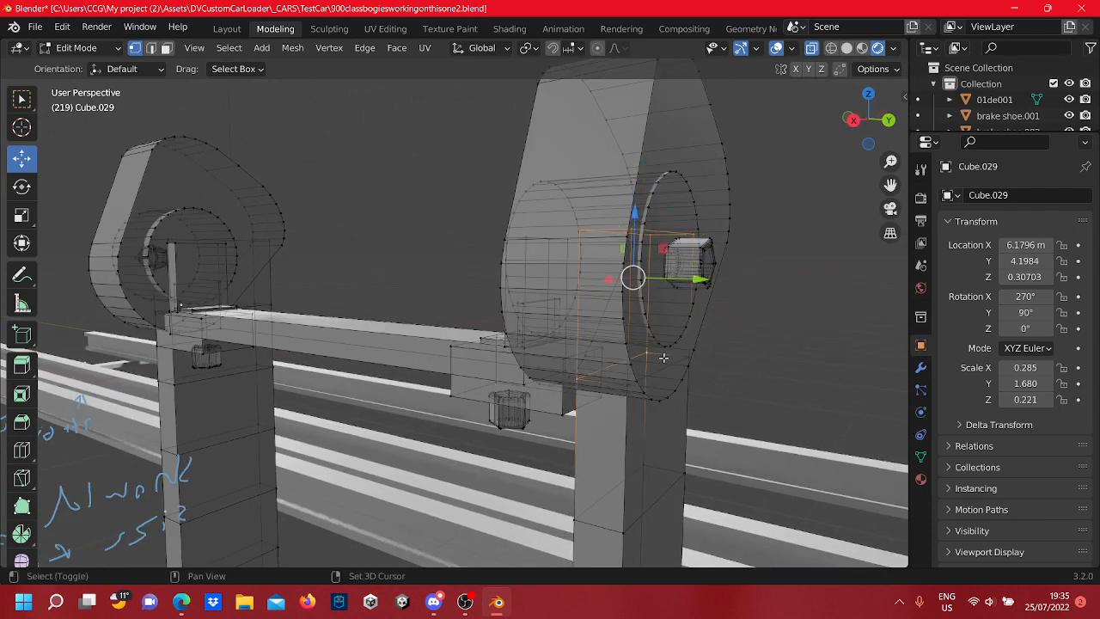
left_click(686, 357, "shift")
left_click(627, 387, "shift")
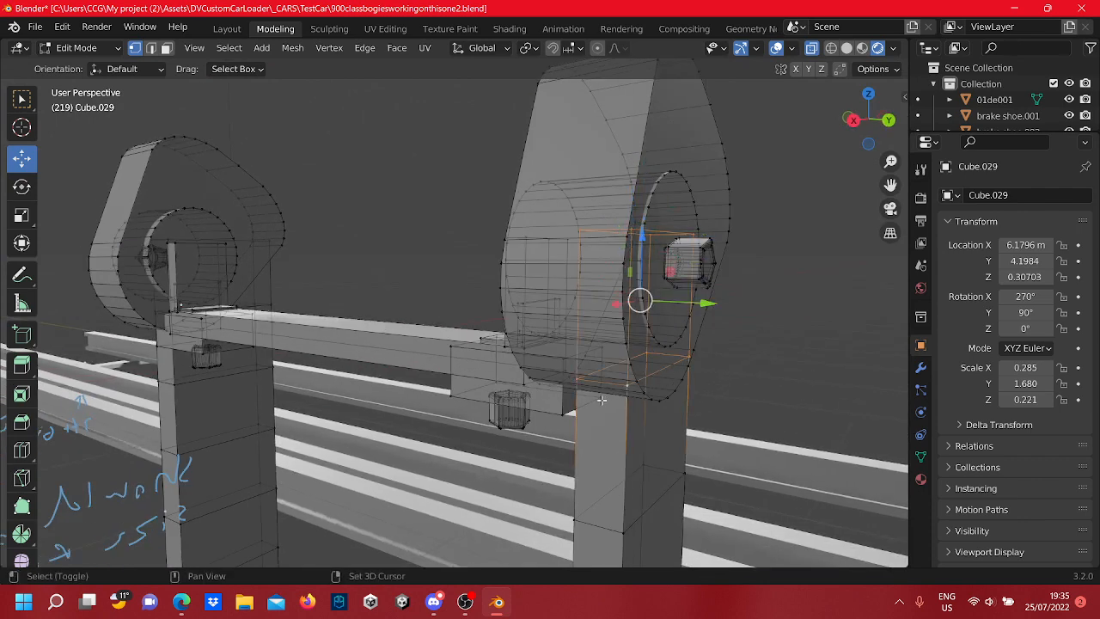
Add the matching upper-end vertices of the other hanger arm, farther from the blueprint, to the selection
middle_click_drag(325, 286, 407, 368)
scroll(407, 368, "up", 3)
middle_click_drag(442, 290, 479, 386)
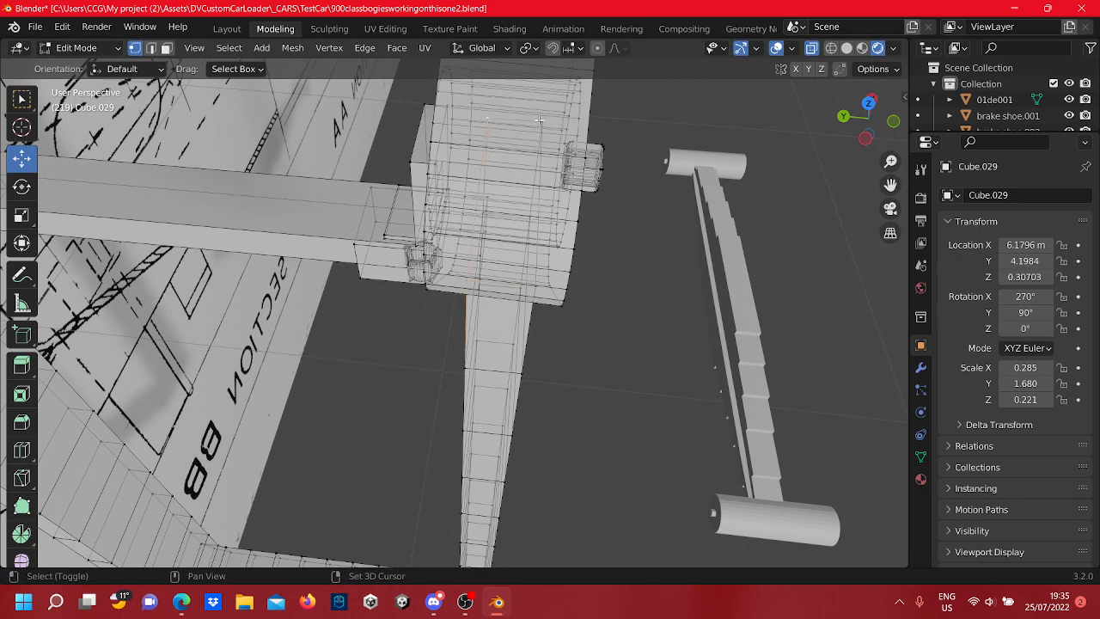
middle_click_drag(526, 276, 482, 313)
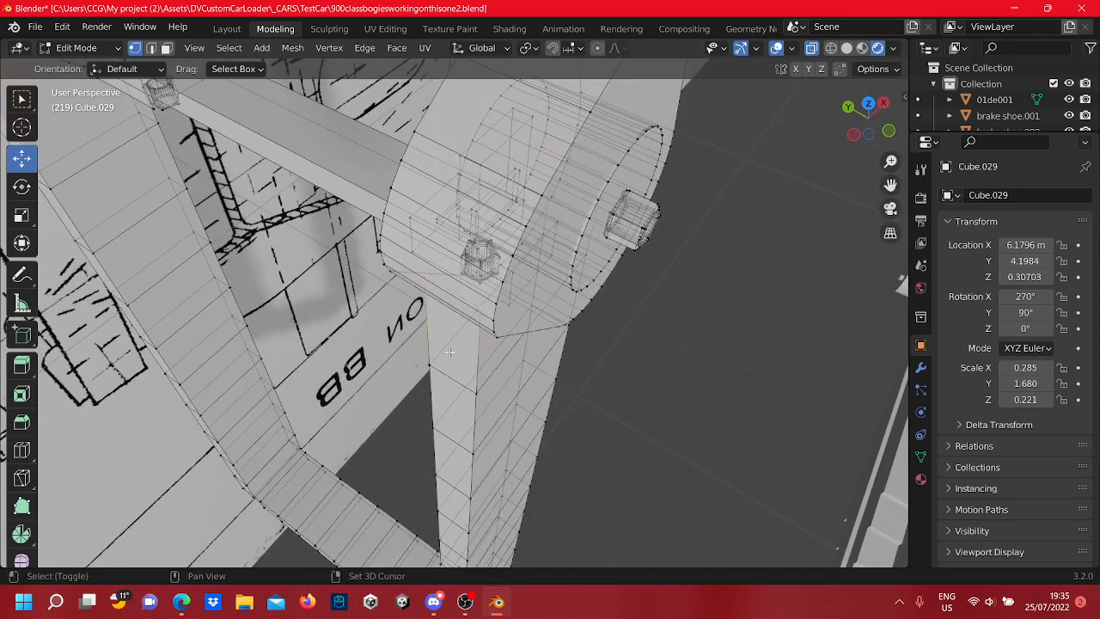
middle_click_drag(449, 351, 572, 327)
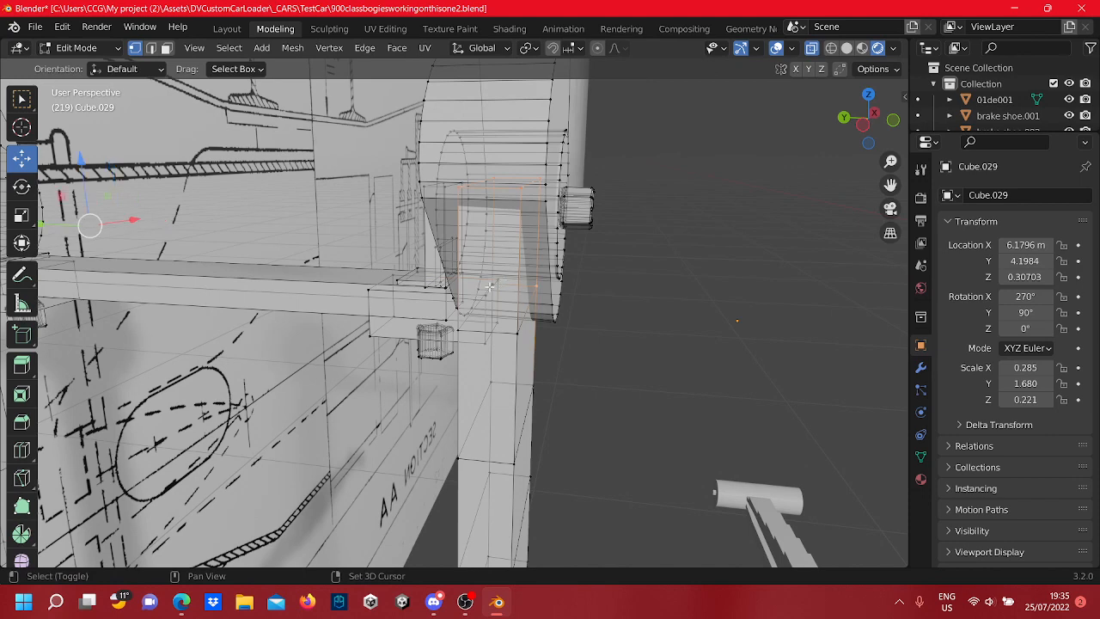
left_click(520, 333)
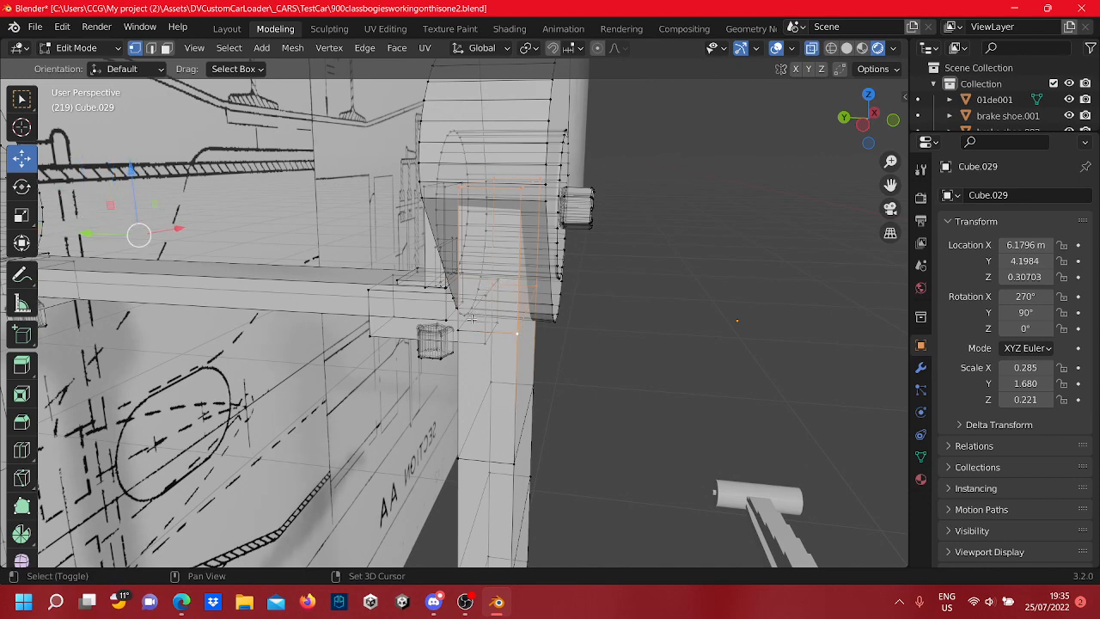
scroll(546, 373, "down", 4)
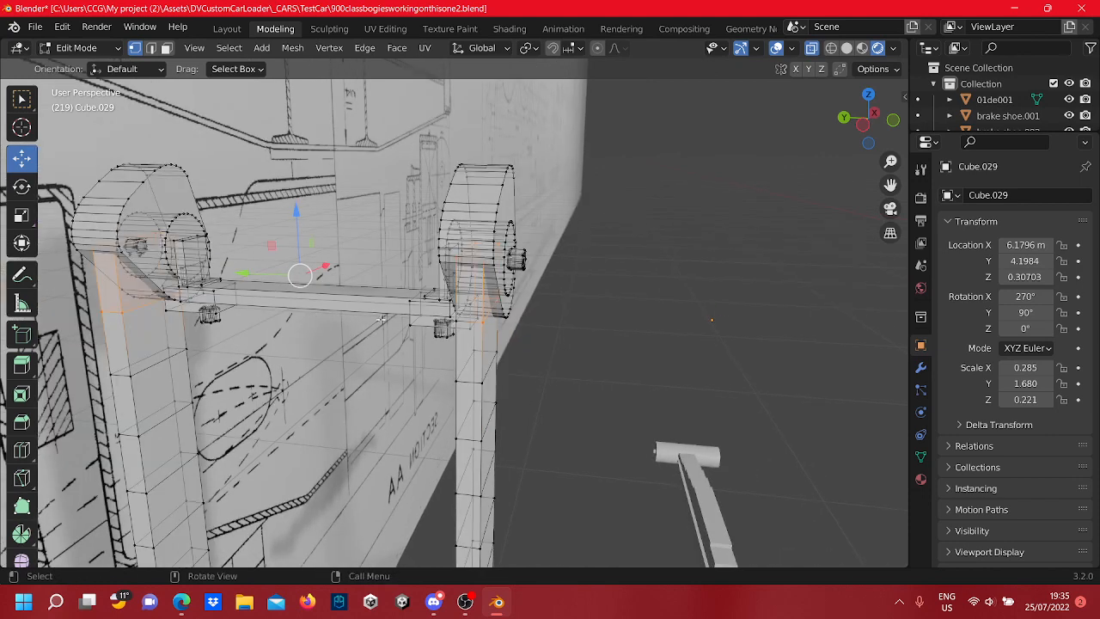
scroll(541, 375, "up", 6)
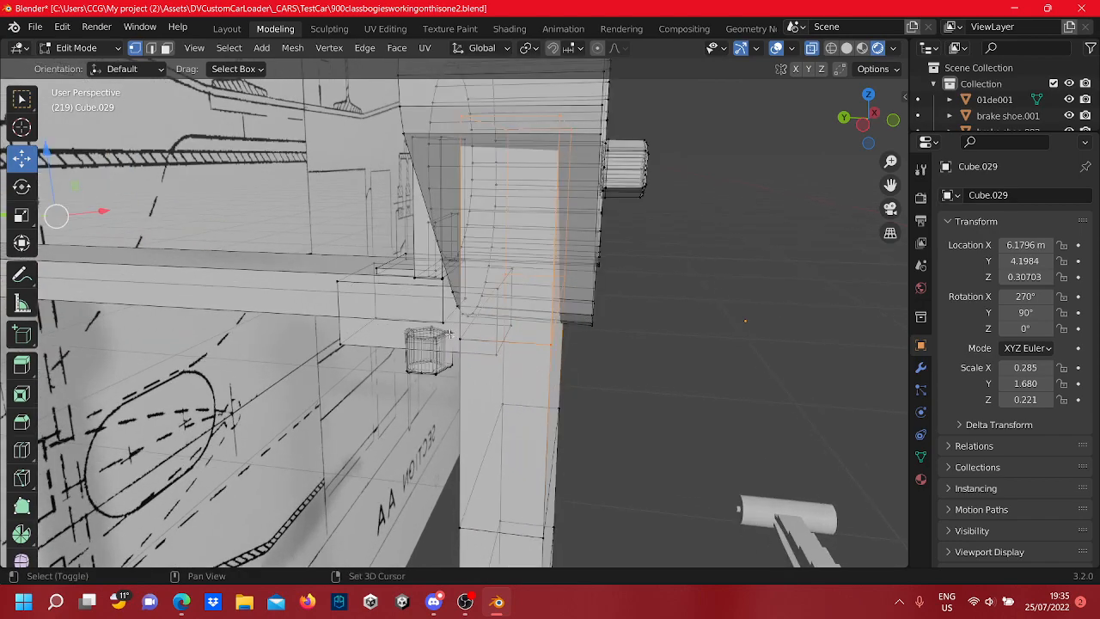
left_click(457, 340, "shift")
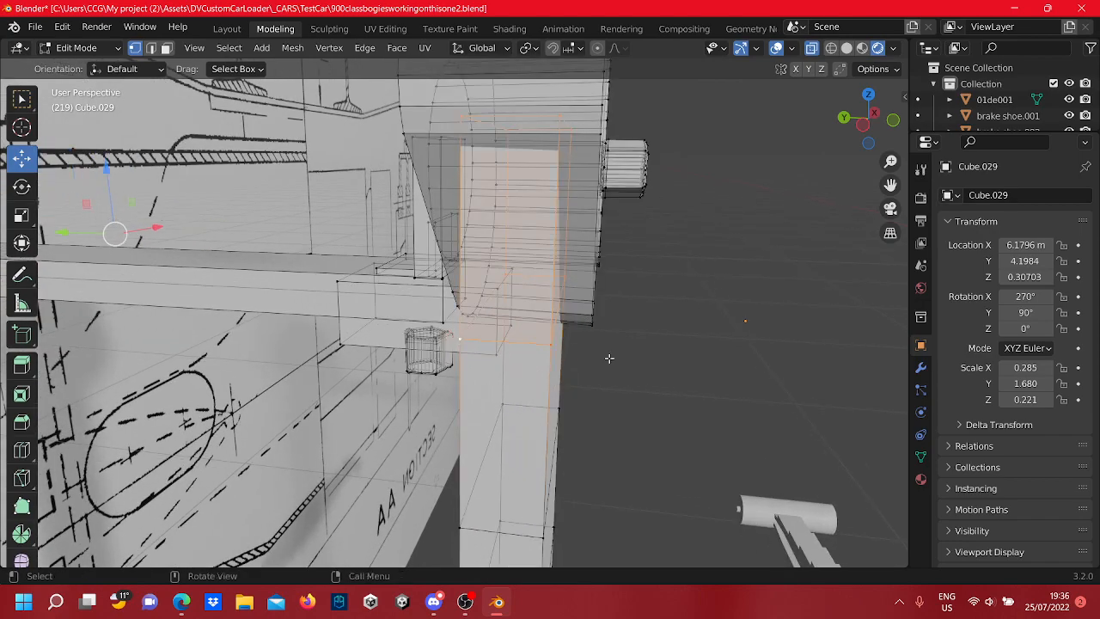
Deselect the stray vertices on the bolt beneath the connecting bar, keeping only the upper arm vertices selected
middle_click_drag(623, 376, 412, 337)
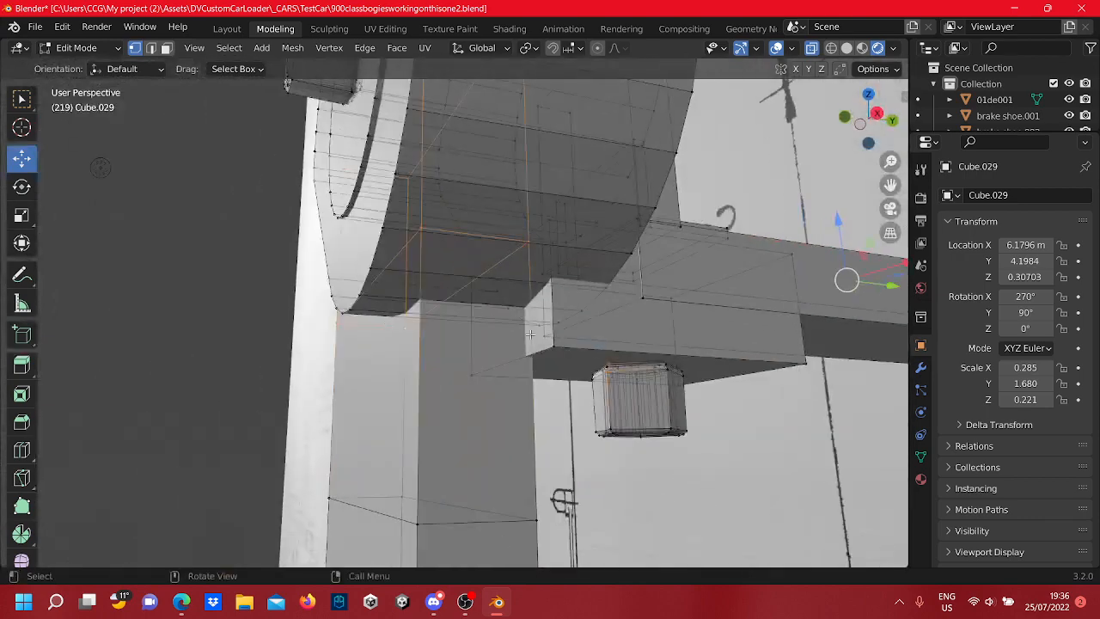
scroll(673, 381, "up", 4)
middle_click_drag(673, 381, 479, 352, "shift")
scroll(471, 371, "up", 2)
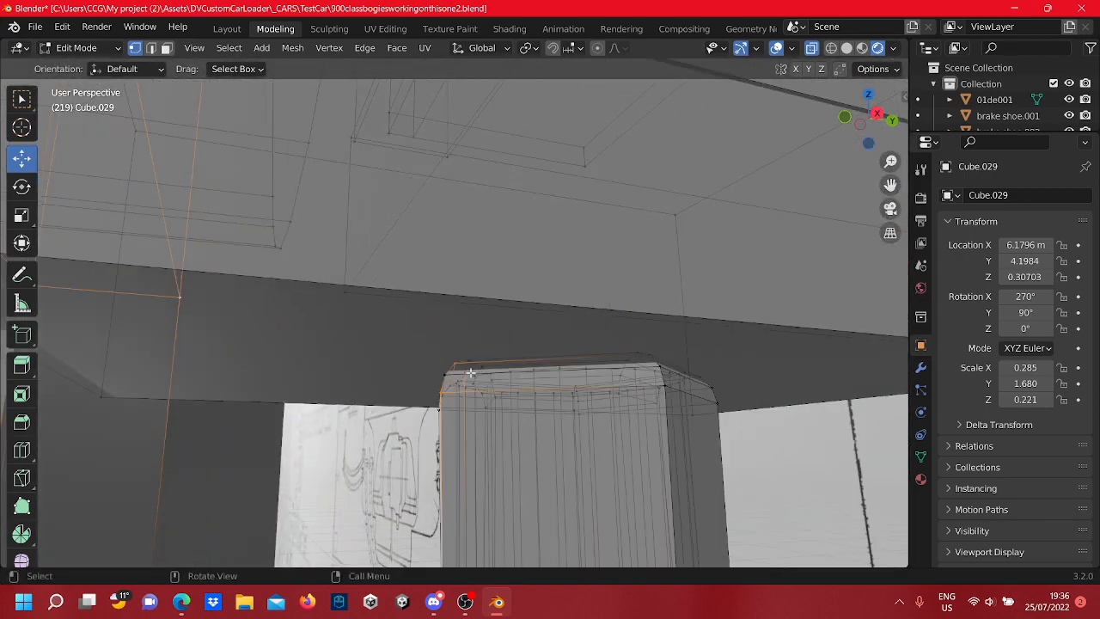
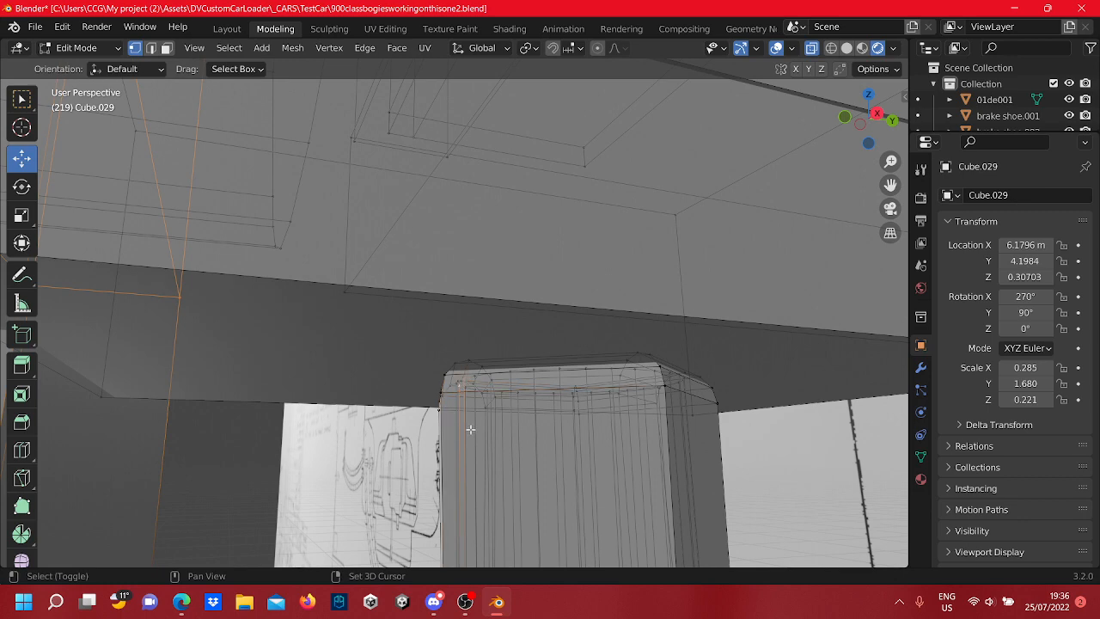
scroll(470, 429, "up", 3)
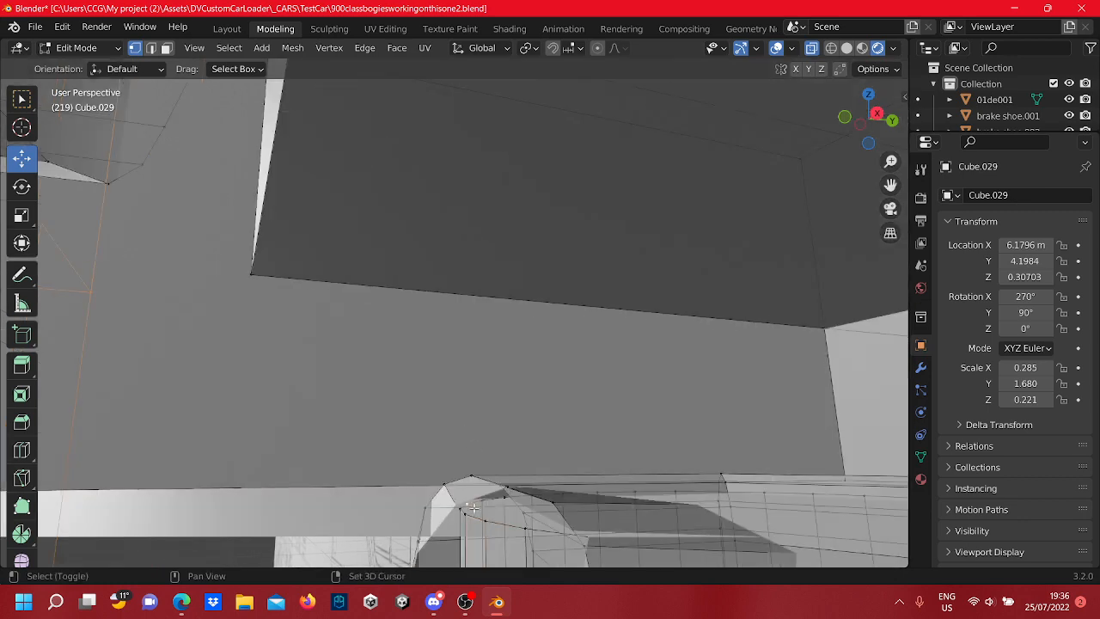
scroll(433, 469, "down", 8)
middle_click_drag(384, 398, 692, 397)
middle_click_drag(576, 451, 719, 353)
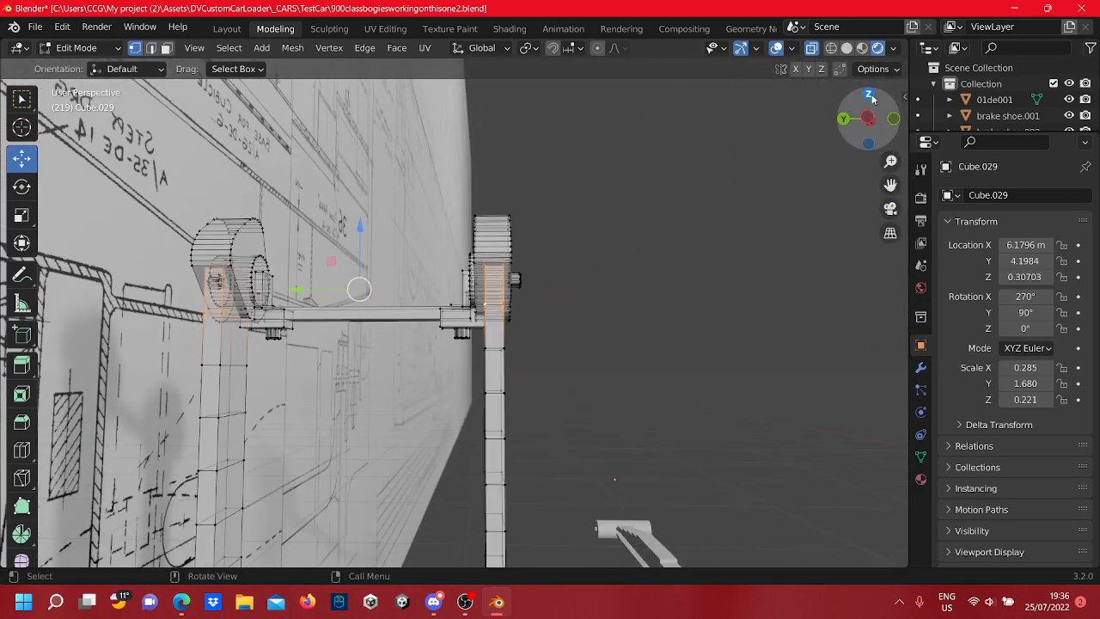
Add the rest of both hanger arms and the lower crossbar to the selected upper arm vertices in the side view
left_click(862, 118)
scroll(511, 450, "down", 2, "shift")
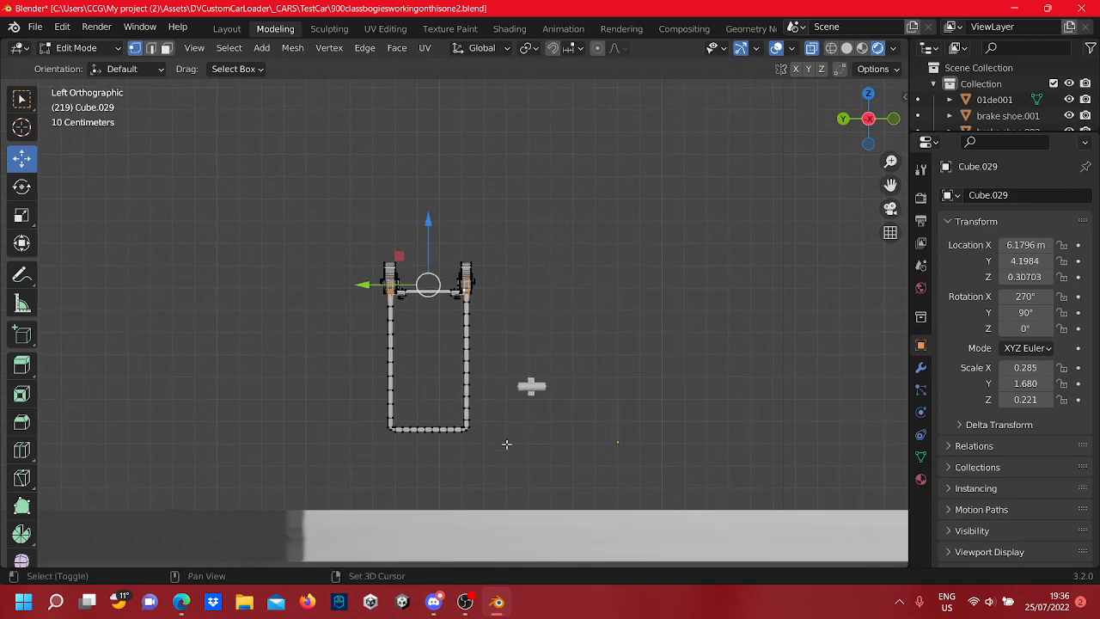
left_click_drag(485, 461, 333, 295)
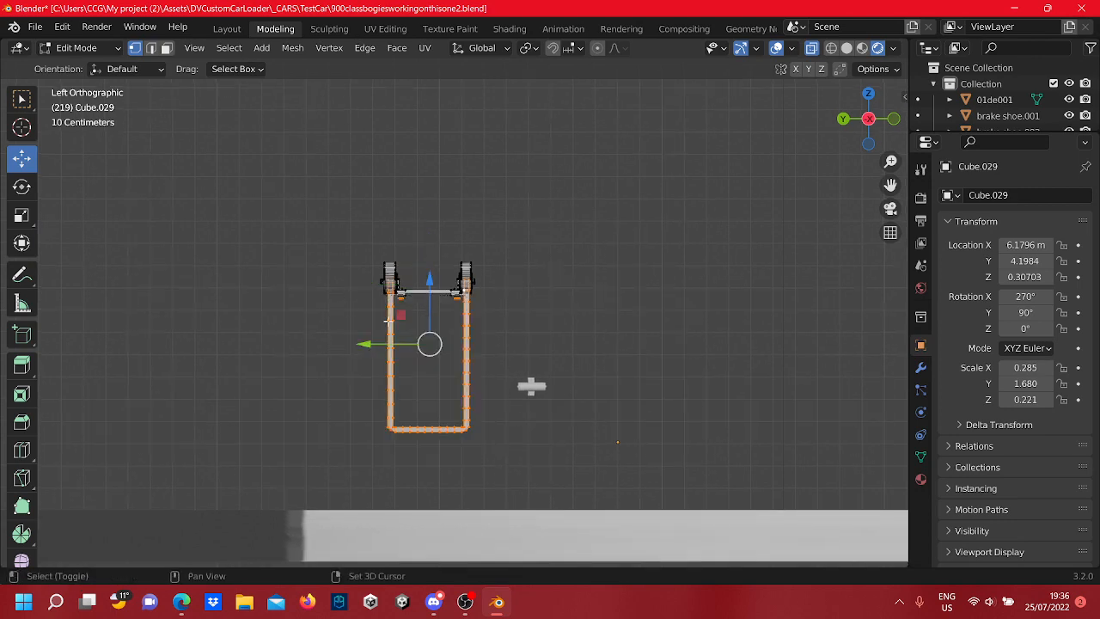
scroll(574, 307, "down", 4)
middle_click_drag(567, 307, 464, 343)
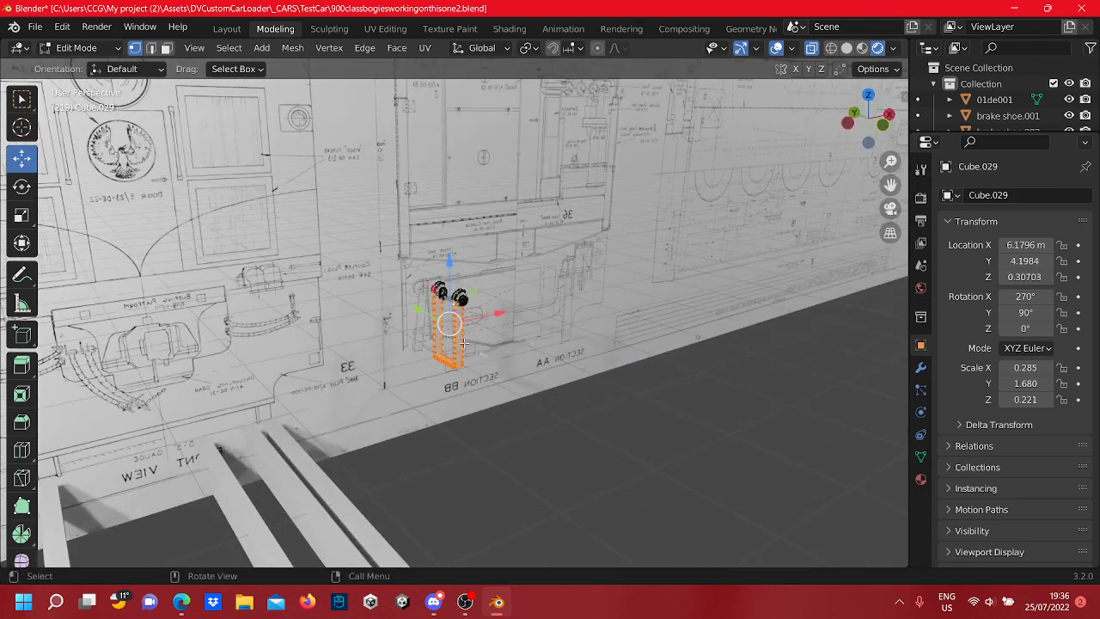
scroll(464, 344, "up", 3)
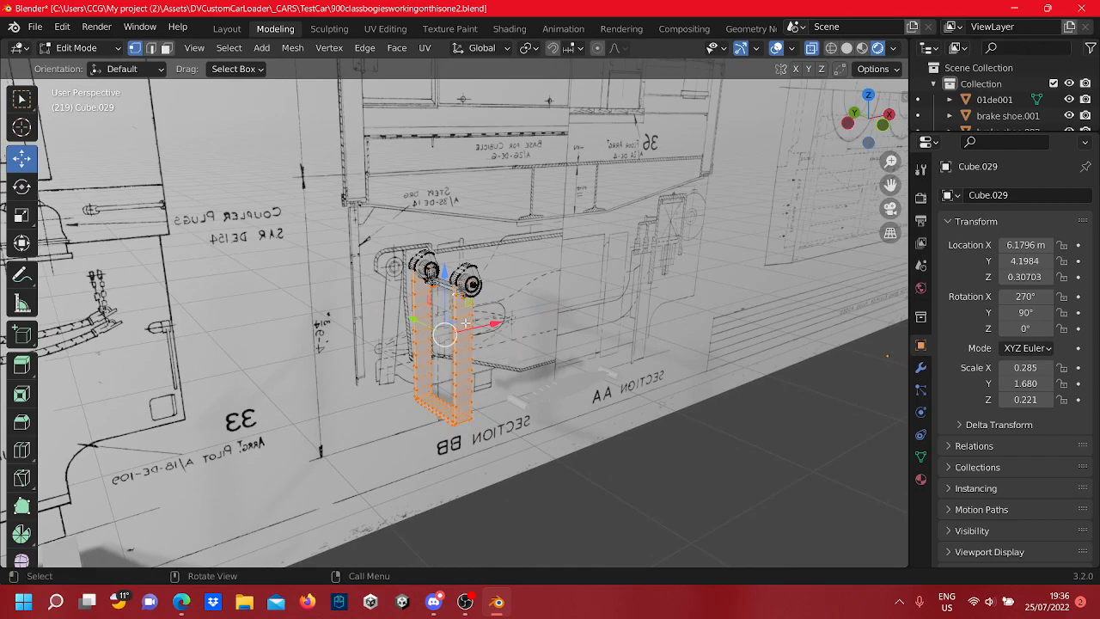
Rotate the selected hanger arms 6.54° about Y and shift them about 0.006 m along X to match the blueprint's slanted outline
middle_click_drag(464, 323, 543, 279)
scroll(550, 329, "up", 6)
left_click(877, 126)
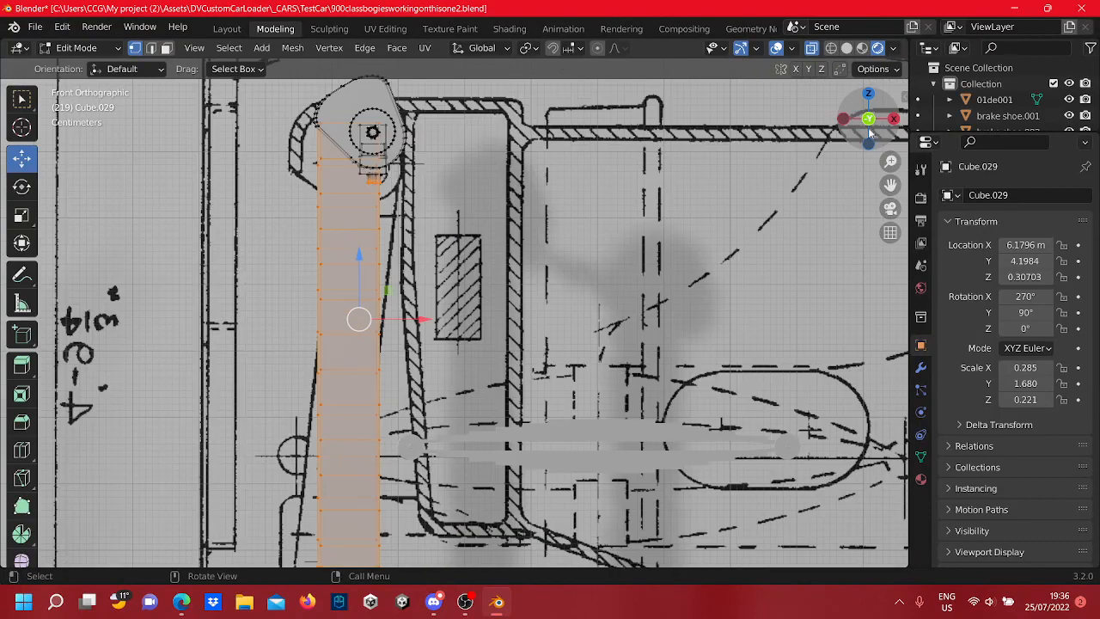
scroll(466, 352, "up", 2)
middle_click_drag(265, 280, 364, 187, "shift")
scroll(364, 187, "down", 2)
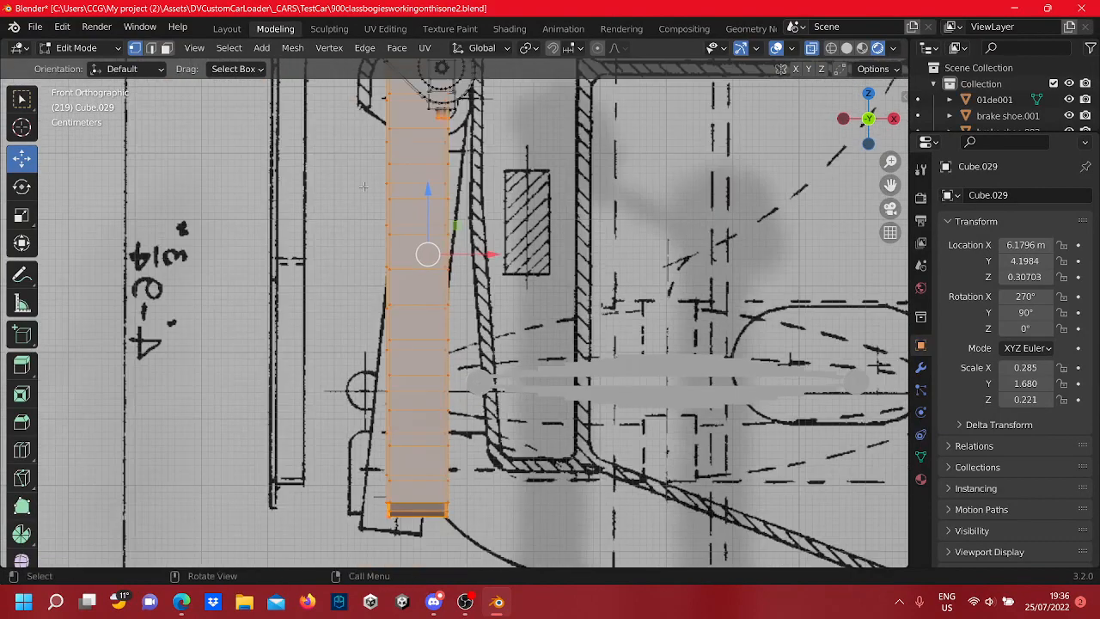
left_click(22, 187)
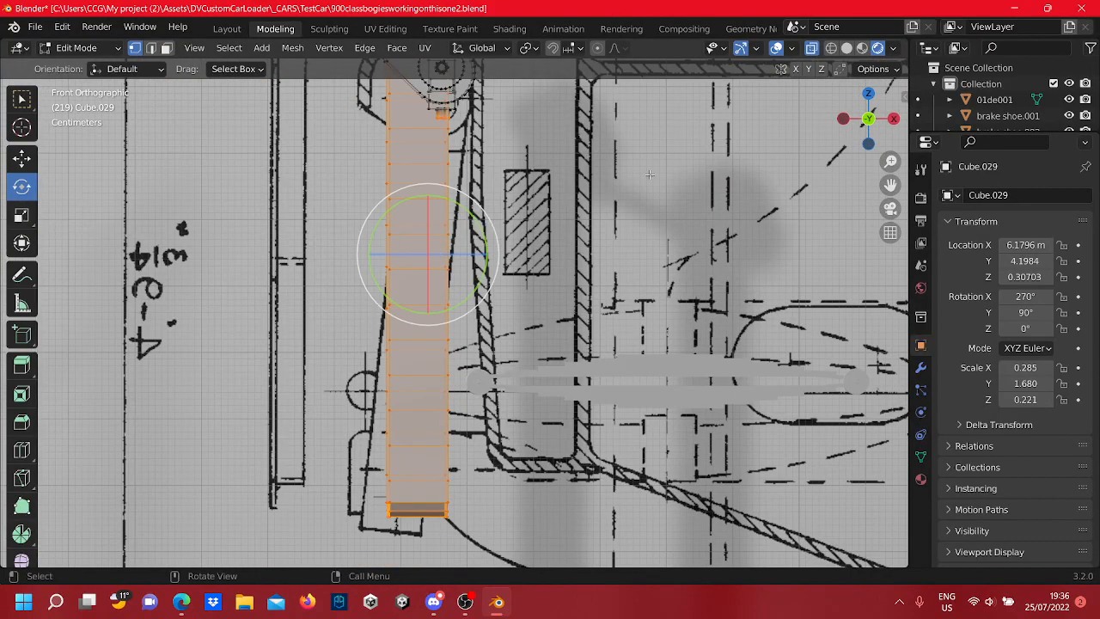
left_click_drag(464, 210, 474, 216)
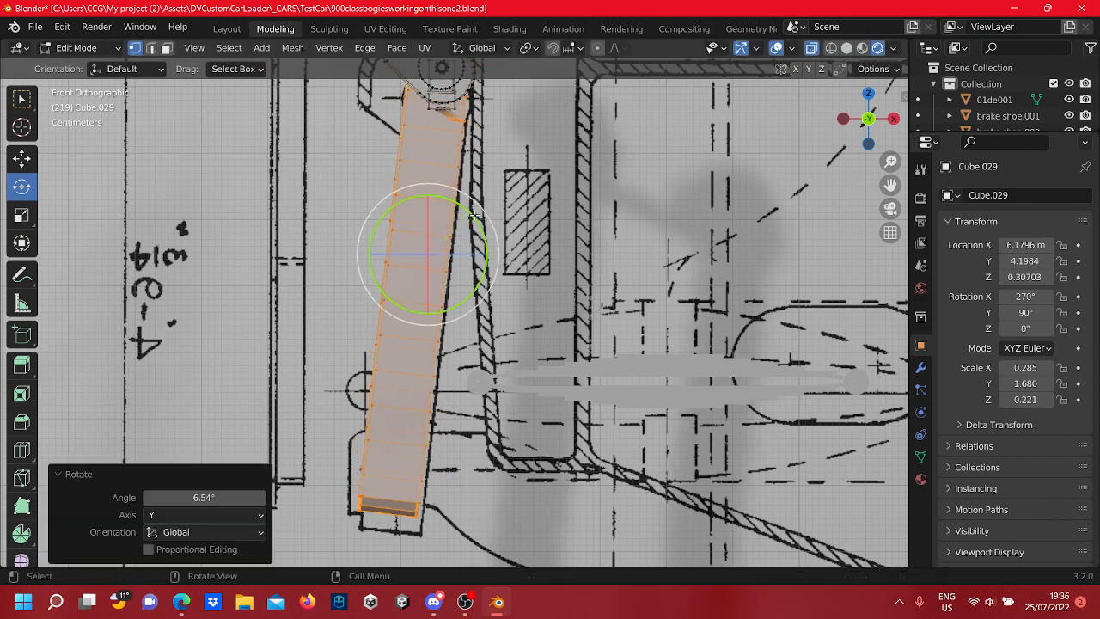
left_click(22, 158)
left_click_drag(485, 256, 490, 255)
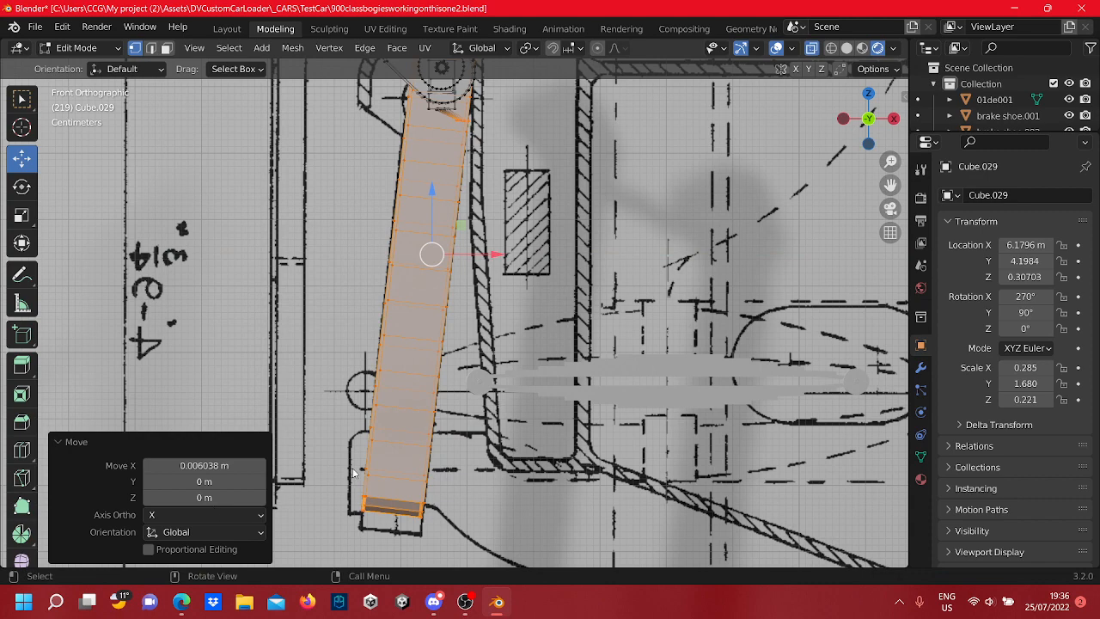
Select only the vertices of the hanger's lower crossbar and the adjoining arm ends in the front view
scroll(411, 313, "up", 1)
middle_click_drag(484, 430, 524, 315, "shift")
left_click_drag(478, 492, 409, 389)
key("ctrl+z")
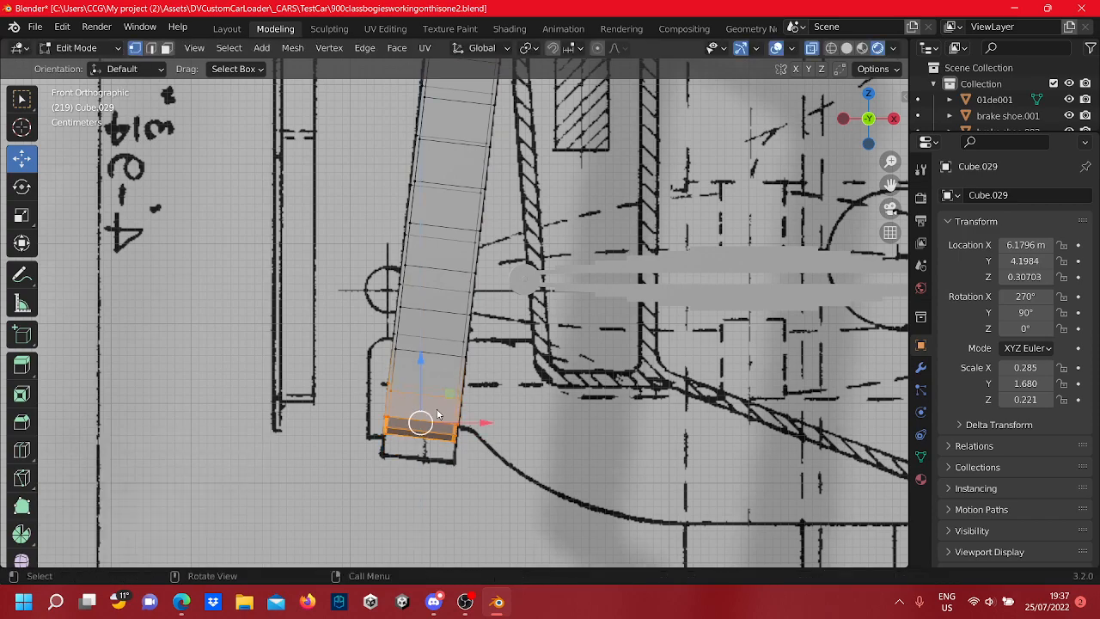
middle_click_drag(433, 383, 472, 394)
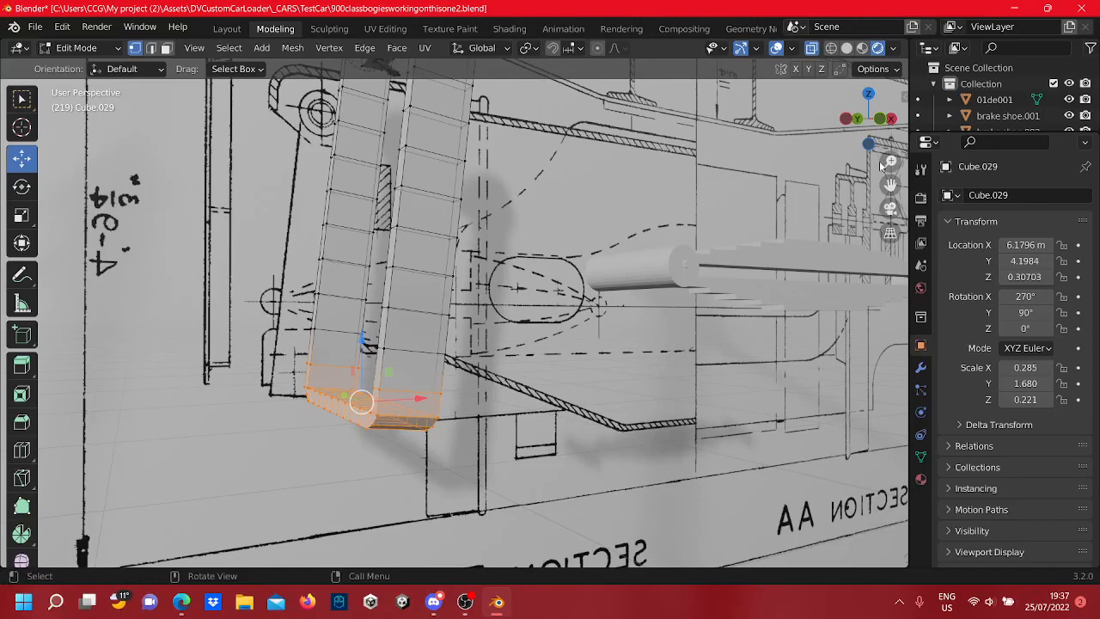
left_click(877, 125)
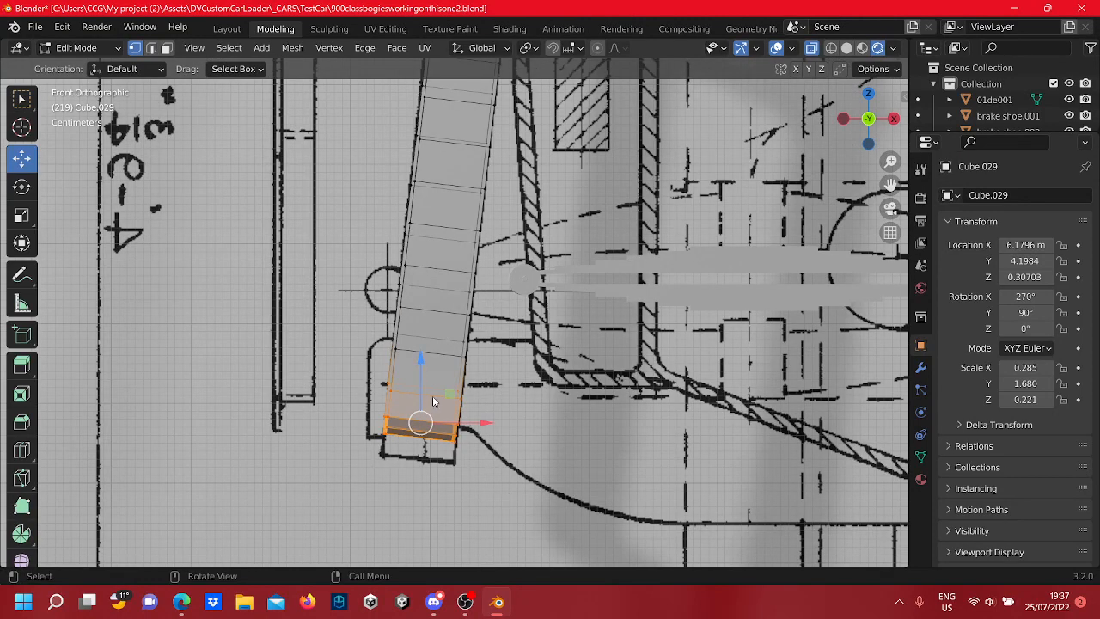
Try to lower the hanger's bottom end by about 0.023 m along Z, and undo the move
scroll(443, 355, "down", 2)
middle_click_drag(443, 354, 445, 507, "shift")
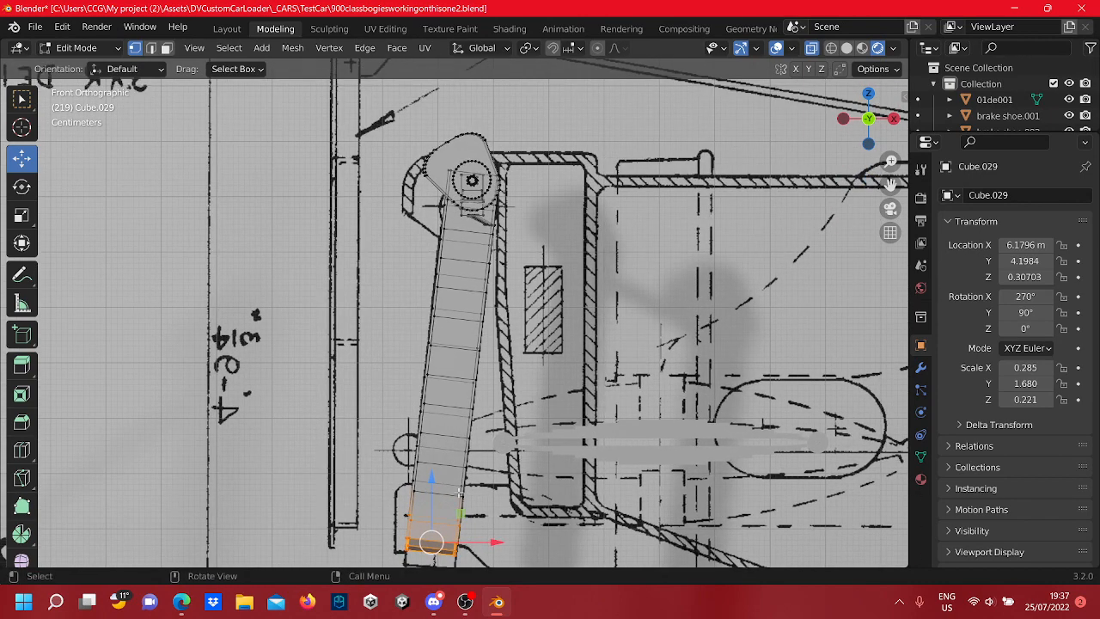
middle_click_drag(431, 497, 457, 313, "shift")
scroll(458, 312, "up", 2)
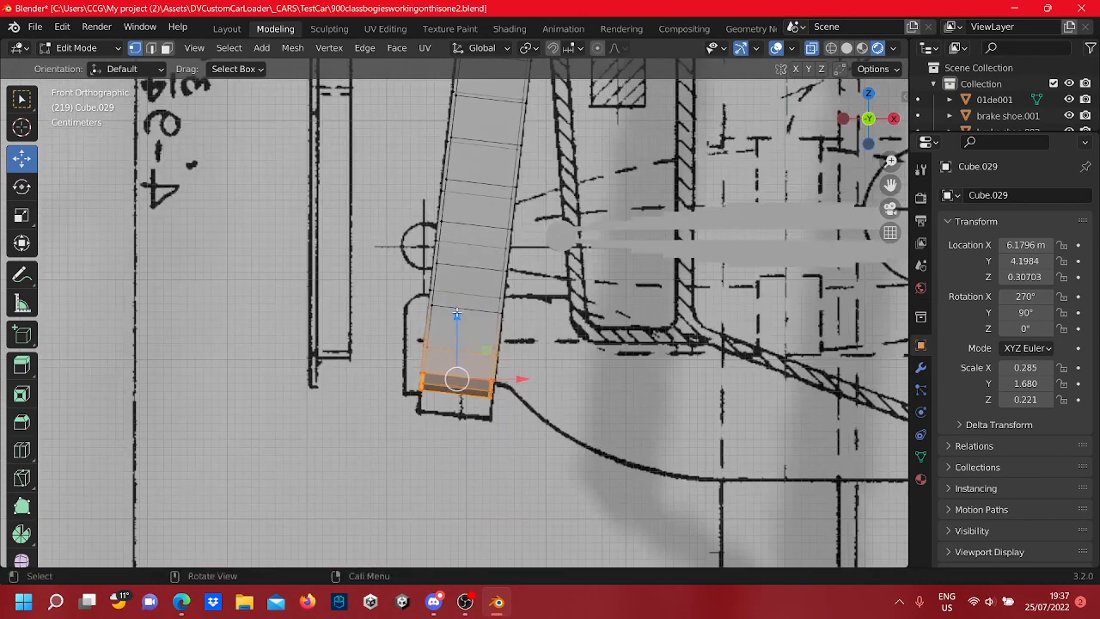
left_click_drag(457, 318, 453, 339)
middle_click_drag(454, 339, 318, 367)
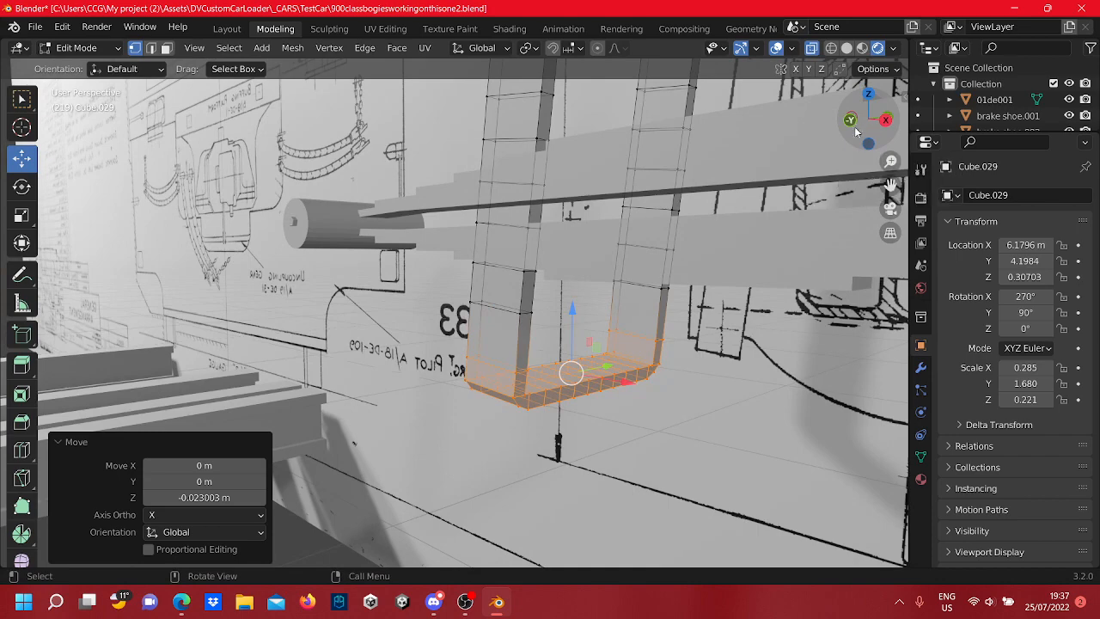
left_click(855, 131)
key("ctrl+z")
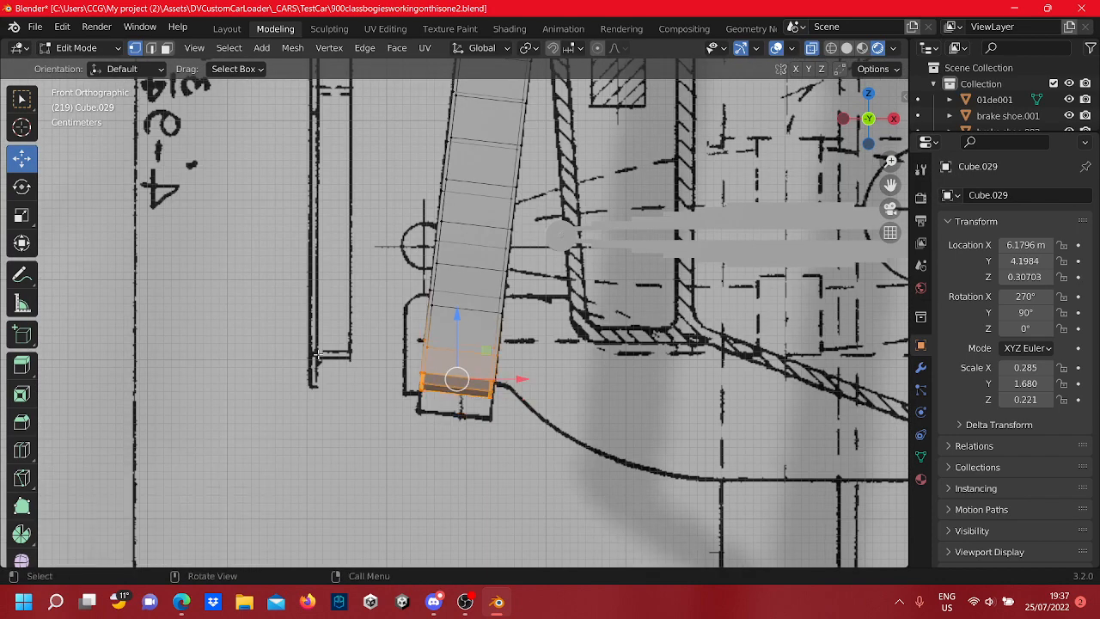
Select the entire hanger, including its round heads, and lower it about 0.0224 m along Z to meet the blueprint's lower end
scroll(363, 397, "down", 2)
scroll(537, 499, "down", 2)
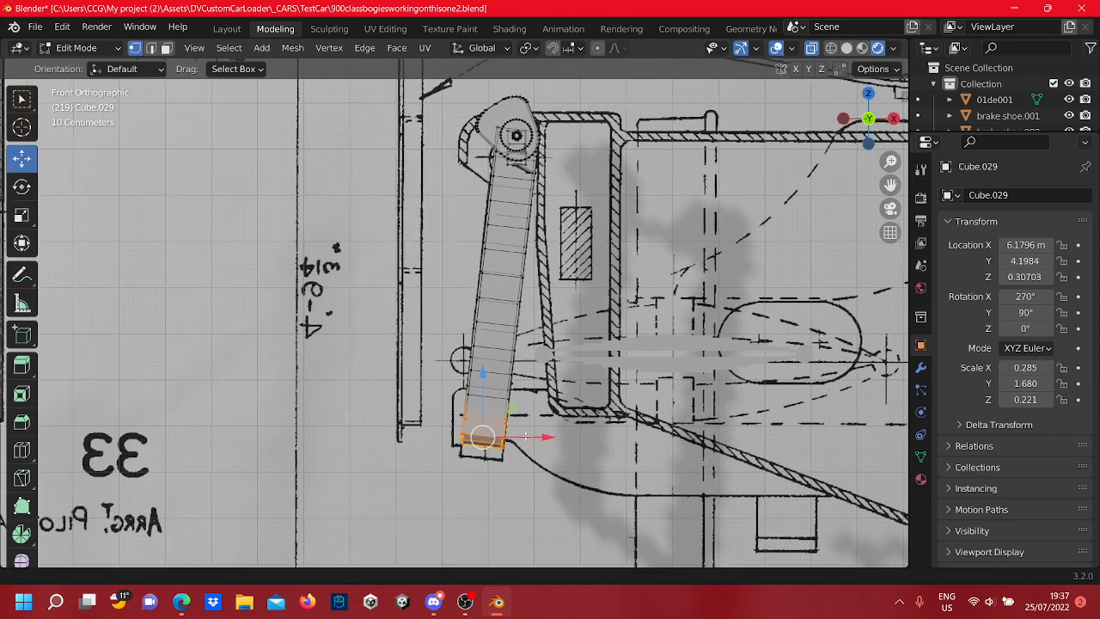
middle_click_drag(544, 488, 597, 492, "shift")
key("b")
left_click_drag(599, 494, 455, 92)
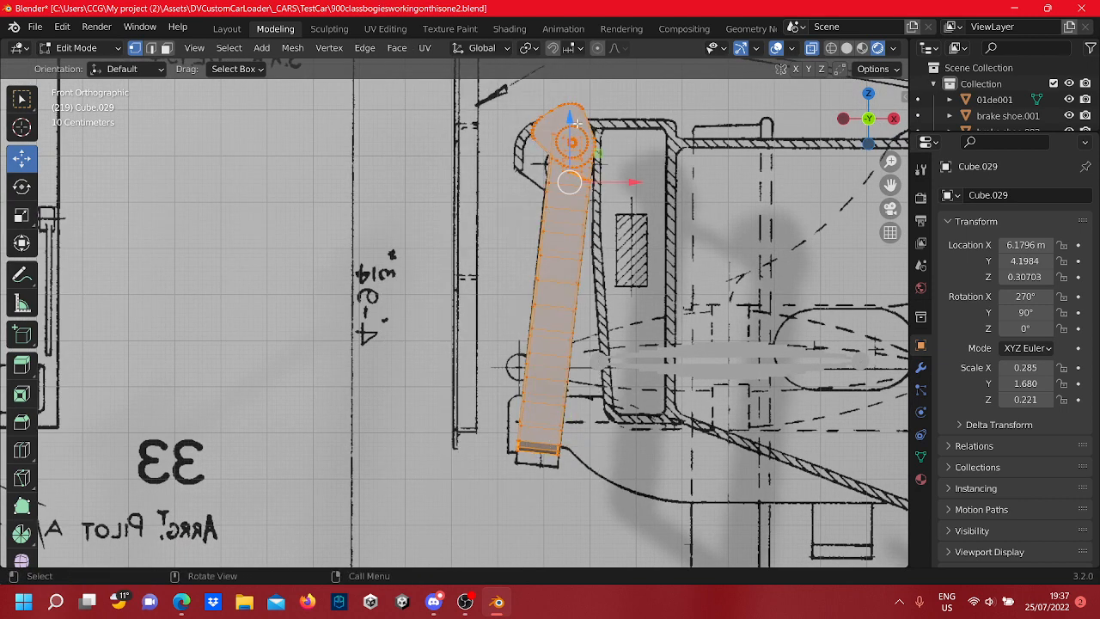
left_click_drag(568, 117, 569, 132)
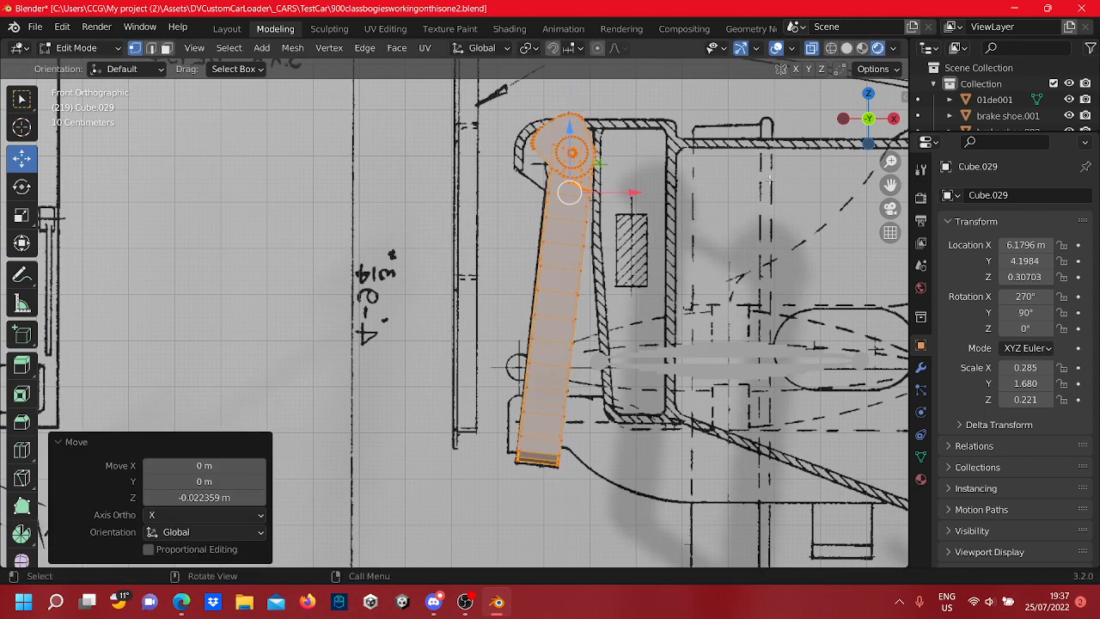
Examine how the hanger arms meet the round heads and connecting bar, checking the joint in Object Mode from the side
scroll(505, 215, "up", 5)
middle_click_drag(505, 215, 530, 238)
key("Tab")
middle_click_drag(490, 168, 603, 208)
key("Tab")
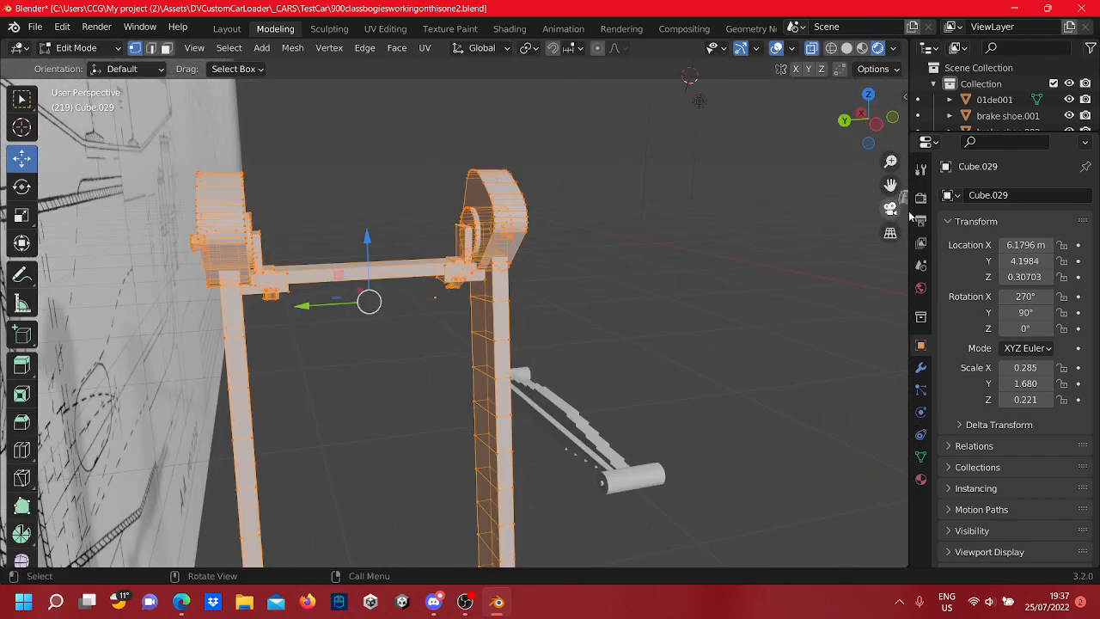
left_click(869, 126)
scroll(615, 267, "up", 3)
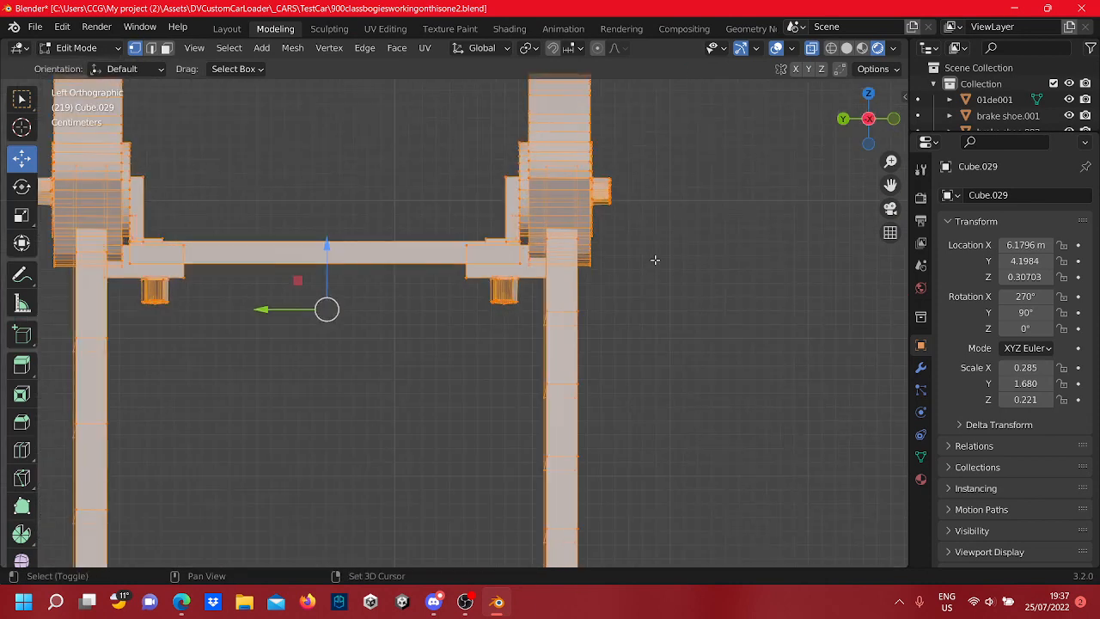
middle_click_drag(650, 257, 653, 315, "shift")
scroll(654, 311, "up", 3)
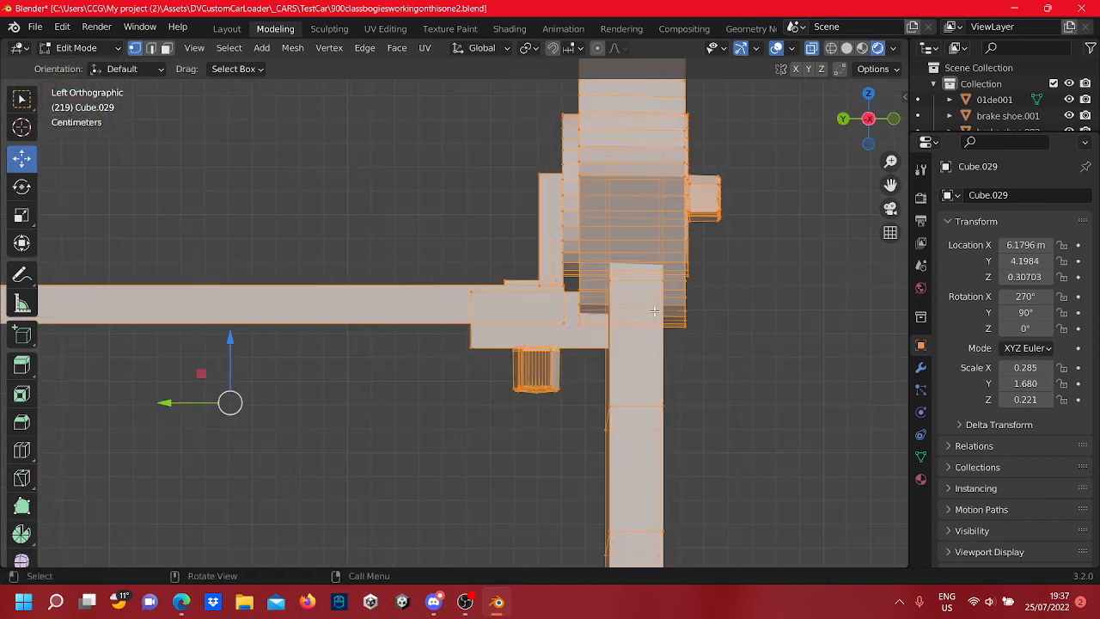
middle_click_drag(722, 326, 678, 363, "shift")
key("Tab")
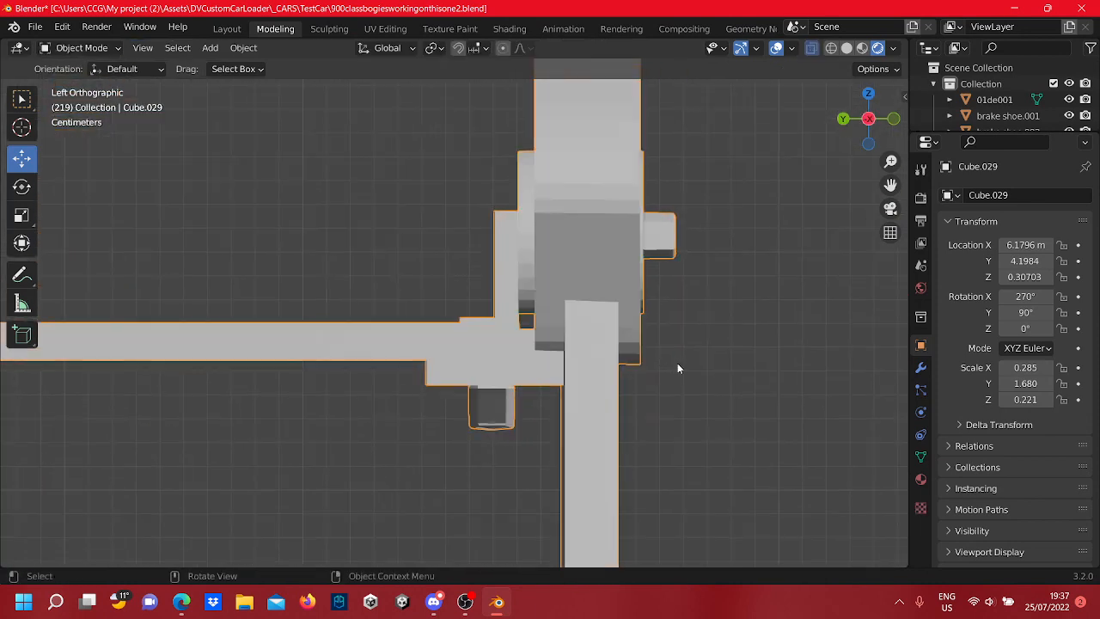
Select the round head, its outer bolt and its inner disc on the arm farther from the blueprint
key("Tab")
left_click_drag(703, 378, 530, 92)
middle_click_drag(633, 238, 671, 372, "shift")
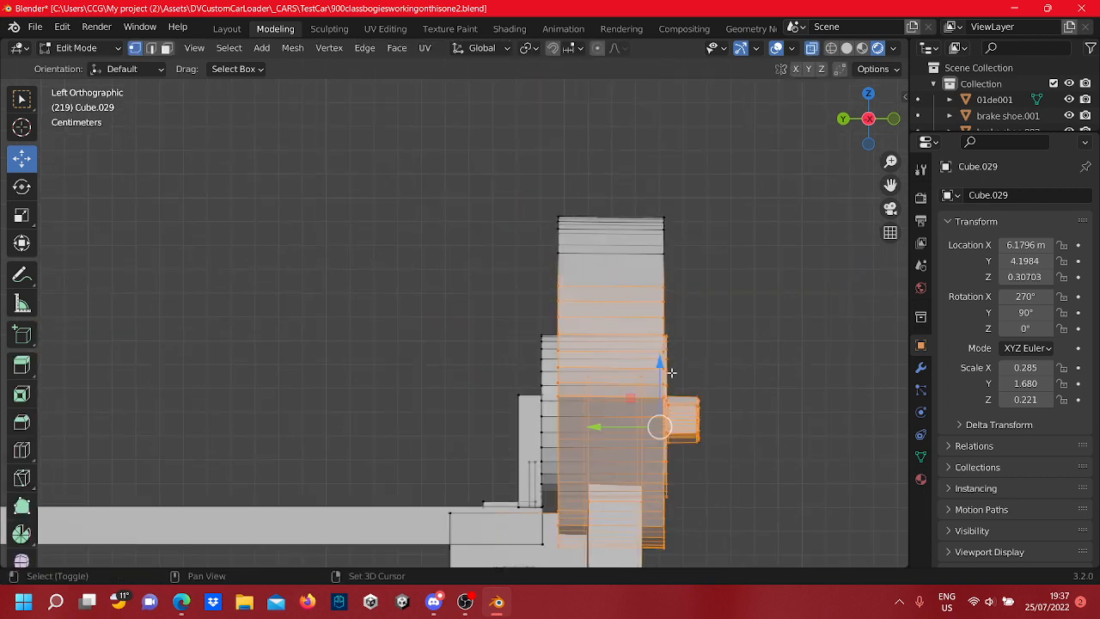
left_click_drag(703, 307, 542, 137, "shift")
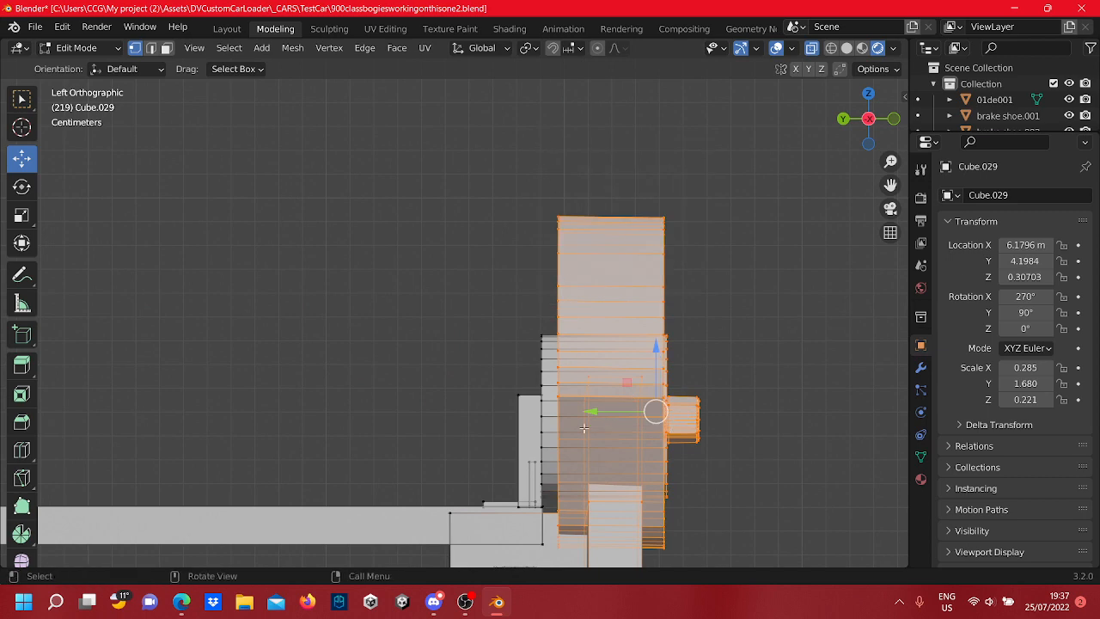
scroll(578, 532, "up", 5)
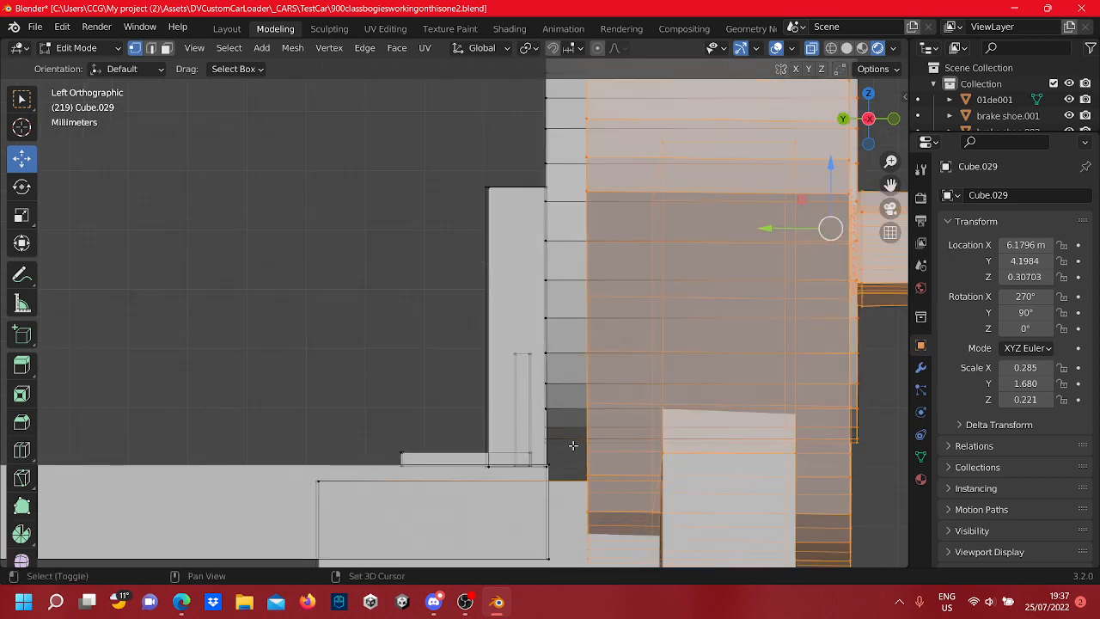
left_click_drag(573, 444, 534, 352)
left_click_drag(542, 171, 545, 123, "shift")
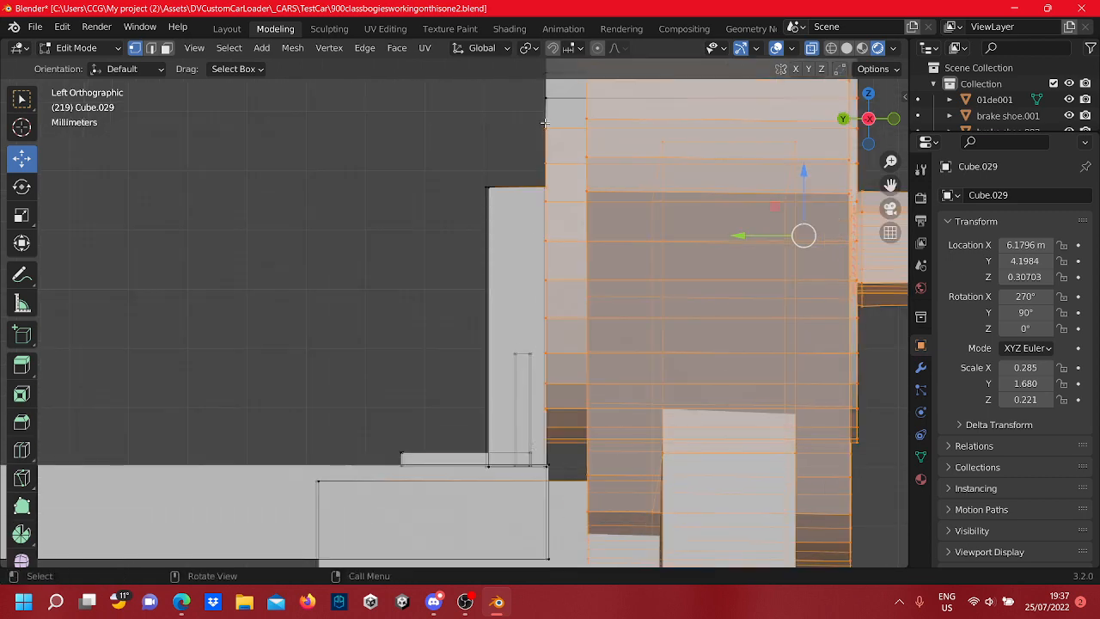
middle_click_drag(565, 219, 592, 396, "shift")
left_click_drag(592, 396, 538, 186, "shift")
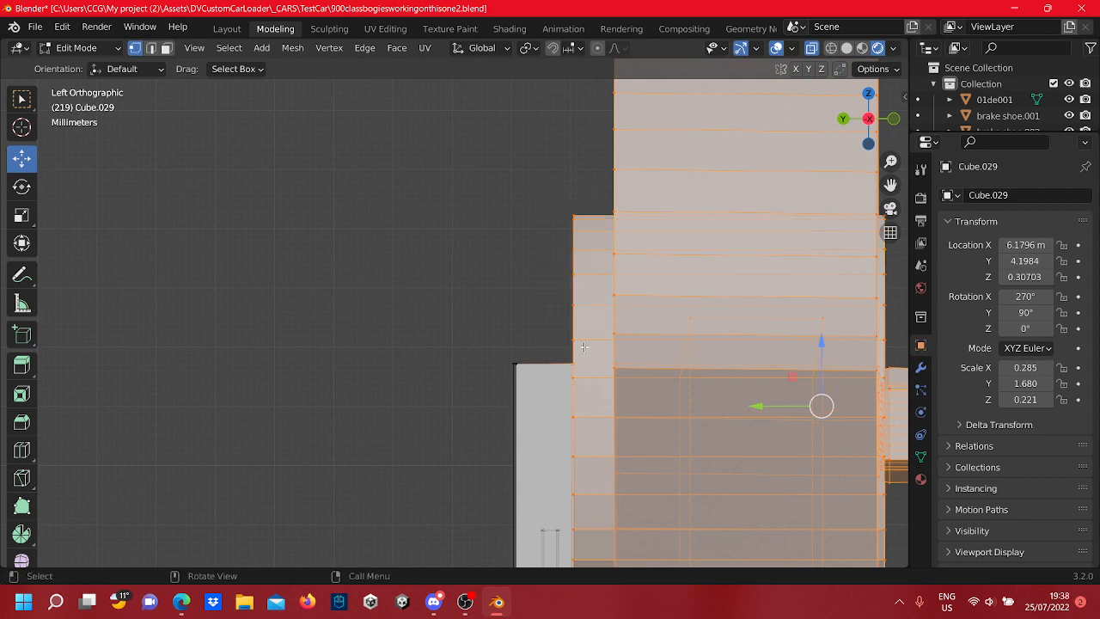
Add the inner disc's edge vertices on the blueprint-side round head to the selection
scroll(507, 441, "down", 6)
middle_click_drag(508, 441, 789, 414, "shift")
scroll(621, 363, "up", 6)
scroll(137, 465, "up", 4)
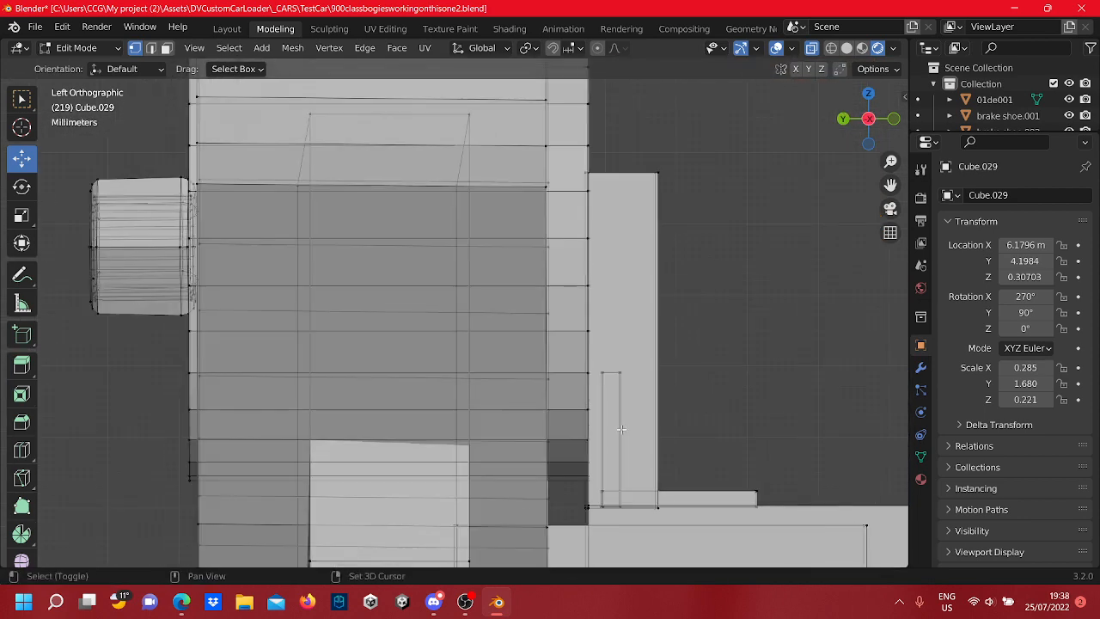
left_click_drag(559, 492, 534, 113, "shift")
middle_click_drag(533, 165, 550, 264, "shift")
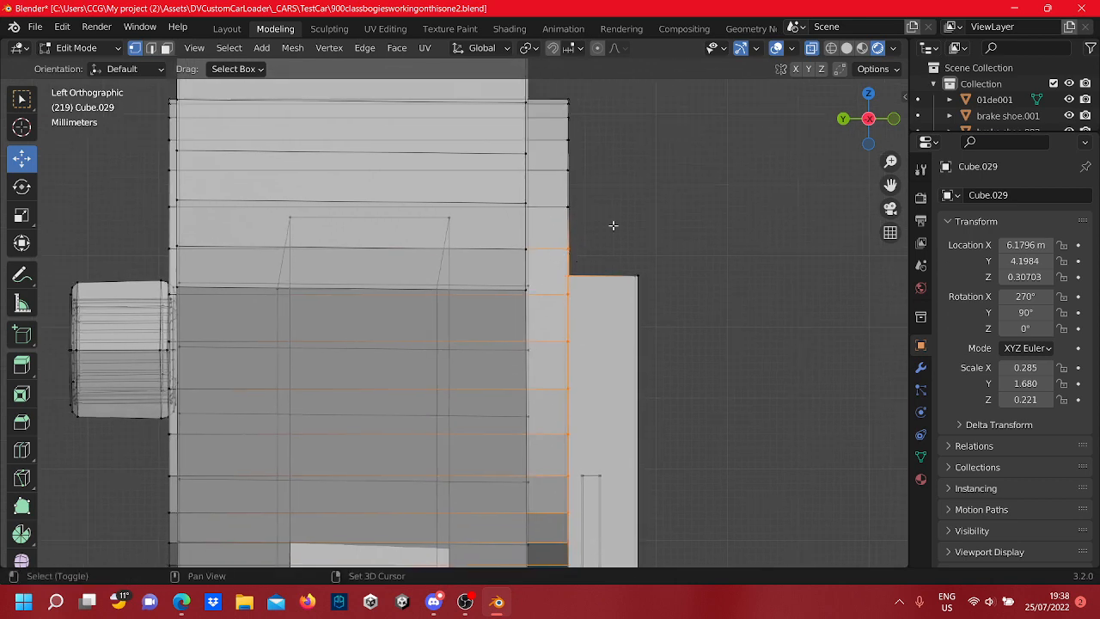
left_click_drag(613, 226, 545, 91, "shift")
middle_click_drag(530, 211, 532, 332, "shift")
scroll(533, 331, "down", 3)
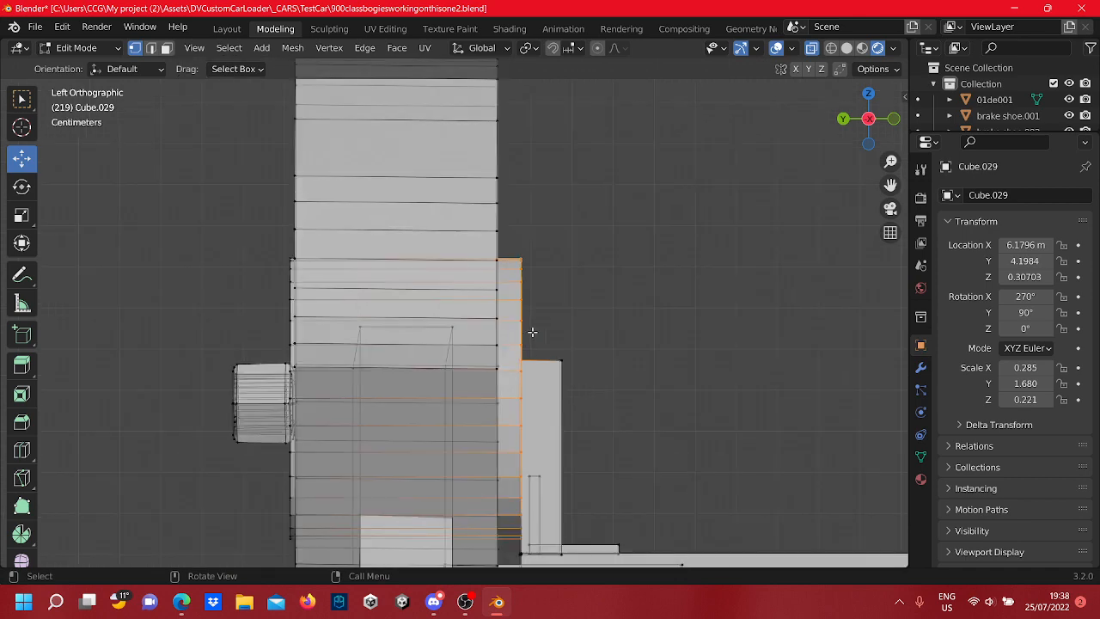
Add the remaining blueprint-side round head and its outer bolt to the selection, leaving the arm and connecting bar unselected
scroll(483, 427, "down", 3)
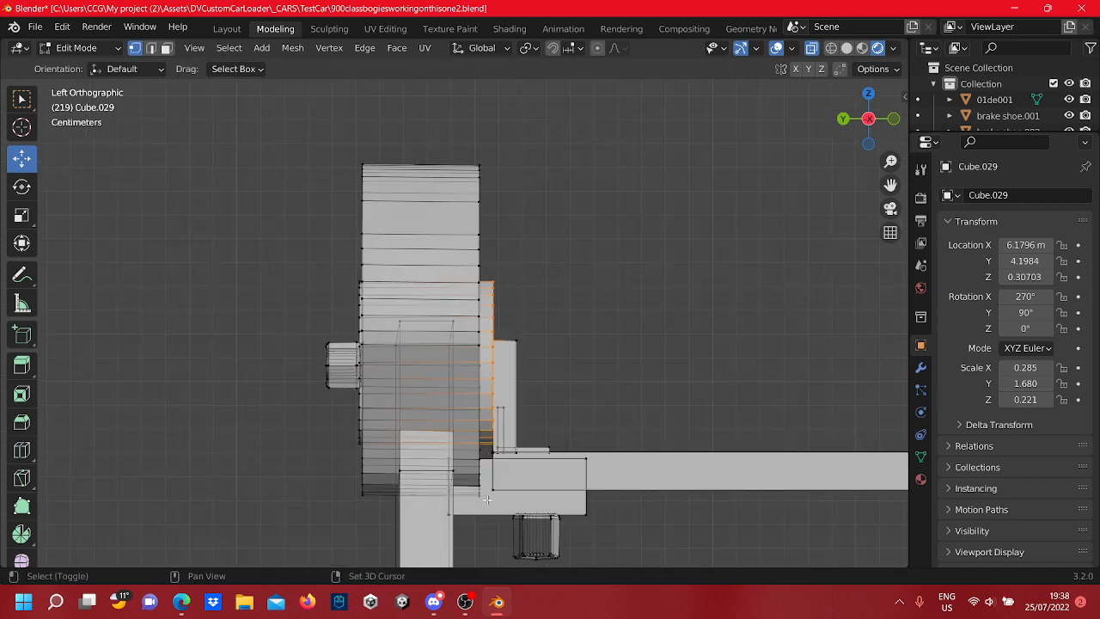
left_click_drag(486, 513, 481, 462, "shift")
left_click_drag(464, 197, 465, 153, "shift")
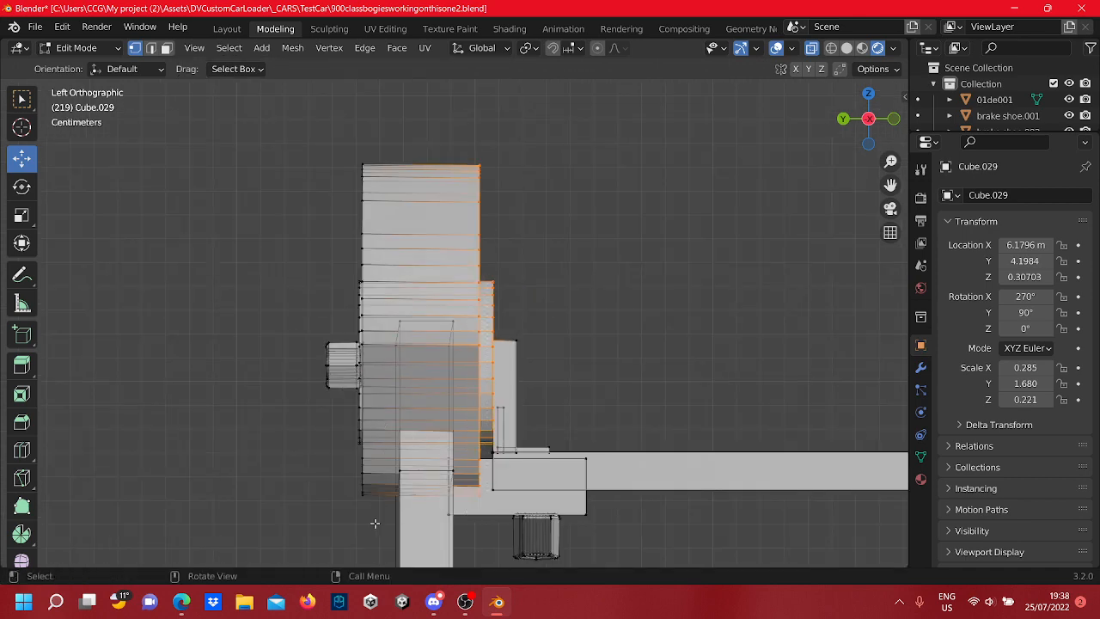
left_click_drag(365, 510, 283, 117, "shift")
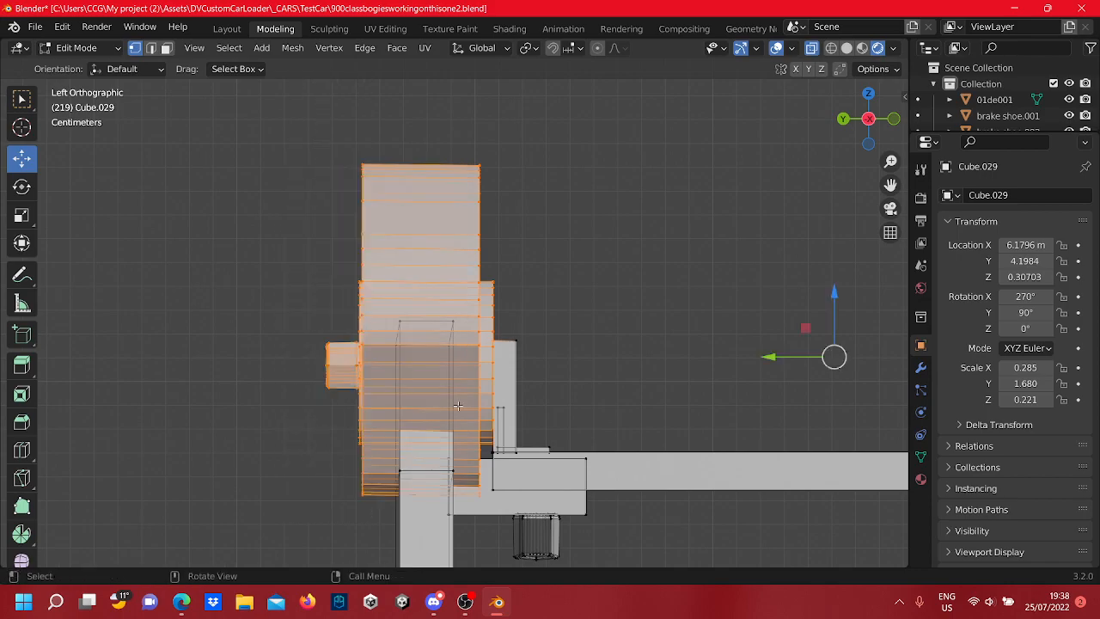
Separate the selected round heads, outer bolts and inner discs from the hanger arms into their own object
scroll(517, 465, "down", 4)
middle_click_drag(517, 464, 520, 339)
key("ctrl+v")
mouse_move(507, 334)
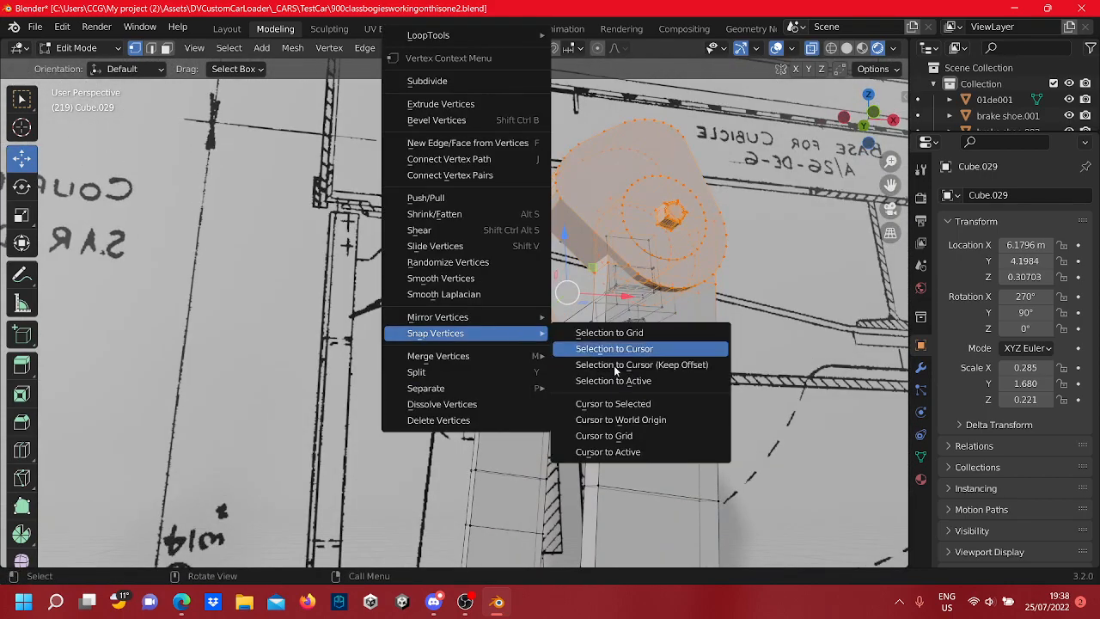
left_click(640, 349)
scroll(470, 373, "up", 4)
scroll(527, 337, "down", 3)
right_click(524, 337)
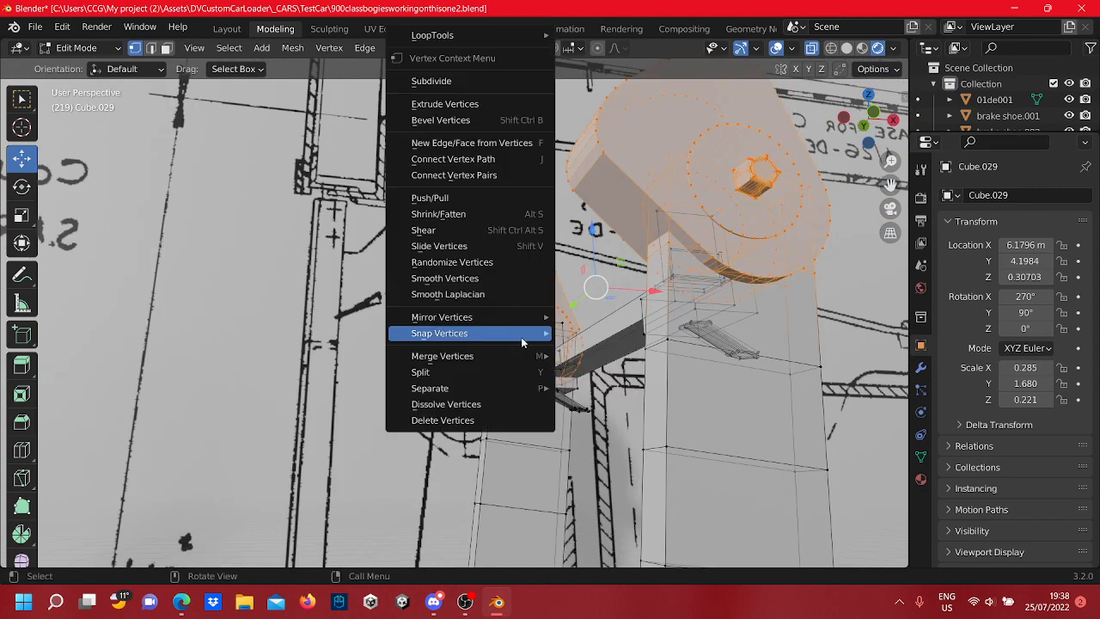
mouse_move(491, 333)
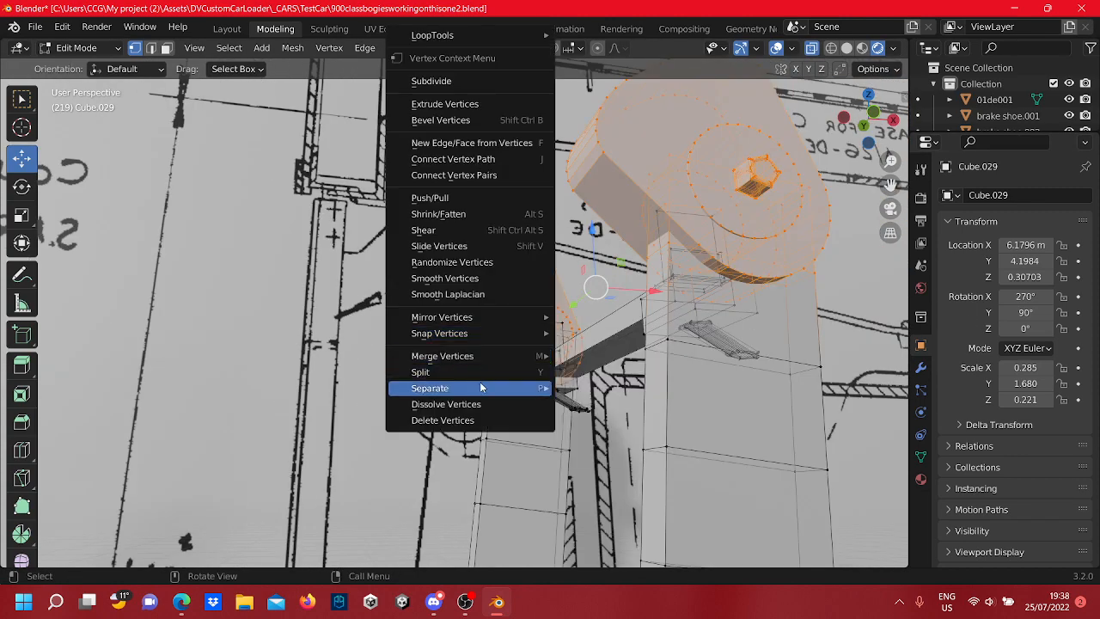
mouse_move(482, 389)
left_click(584, 387)
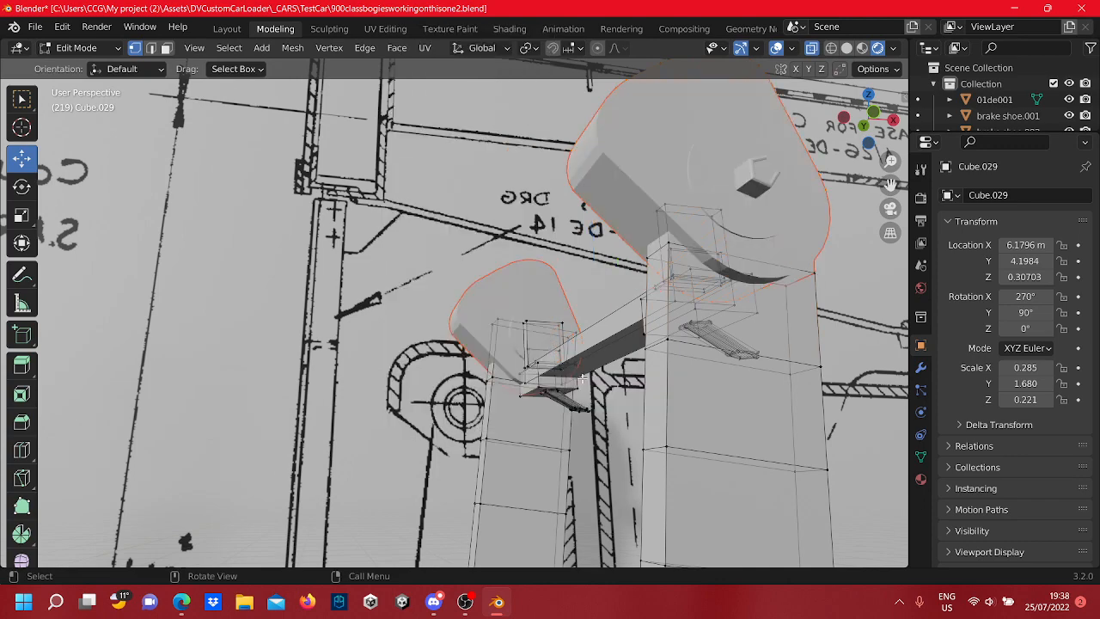
Activate the Rotate tool for mesh editing and leave Edit Mode on the hanger arms object
middle_click_drag(557, 365, 531, 401)
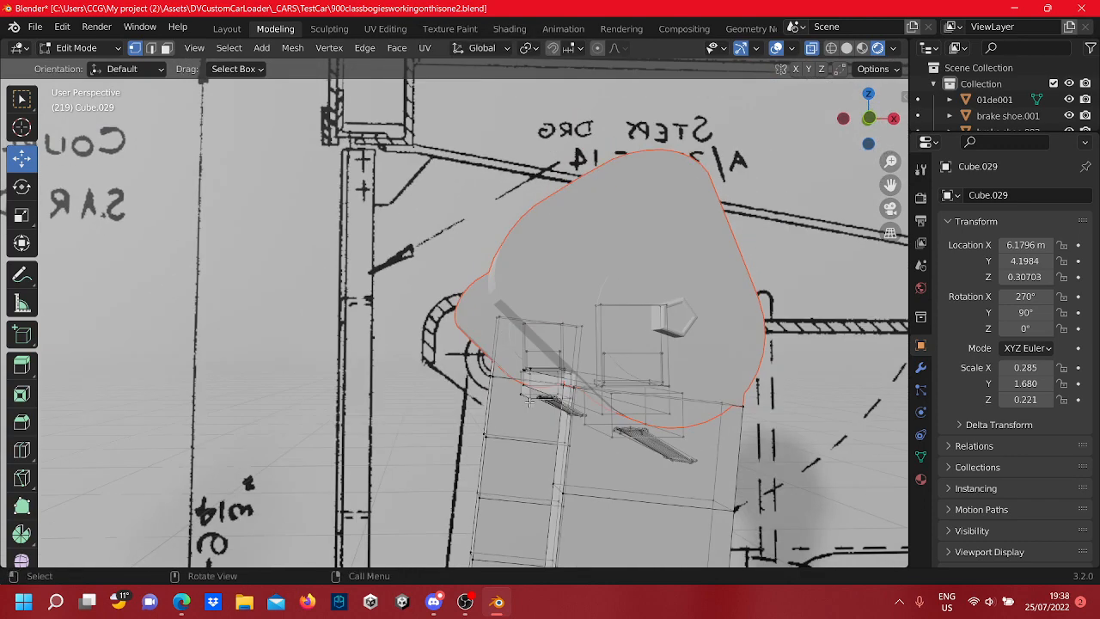
scroll(194, 503, "down", 7)
middle_click_drag(193, 503, 307, 555)
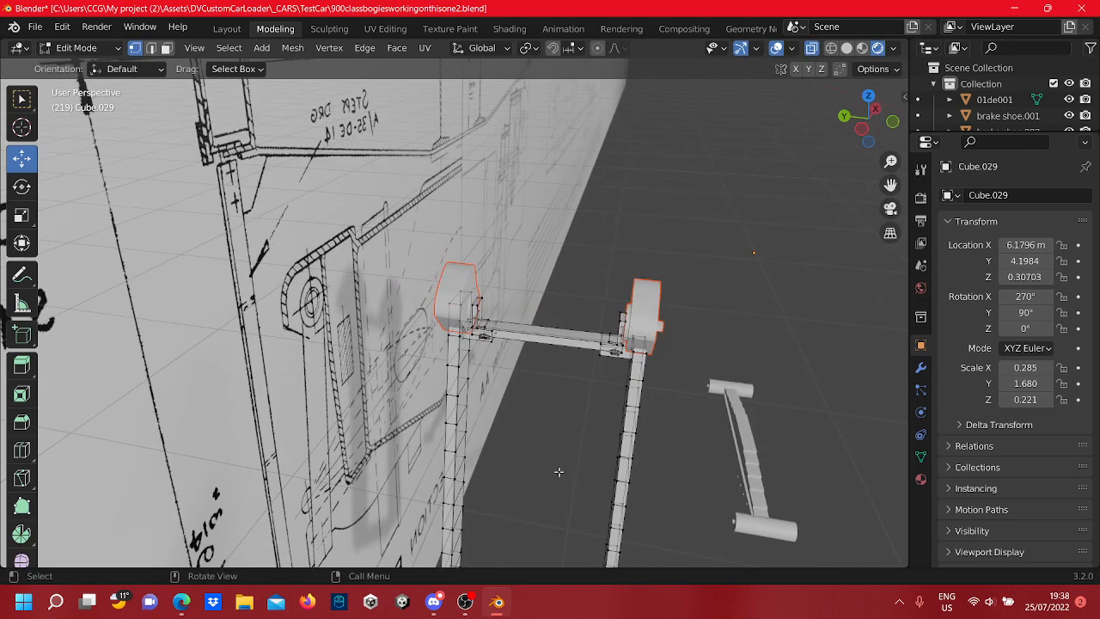
left_click(892, 122)
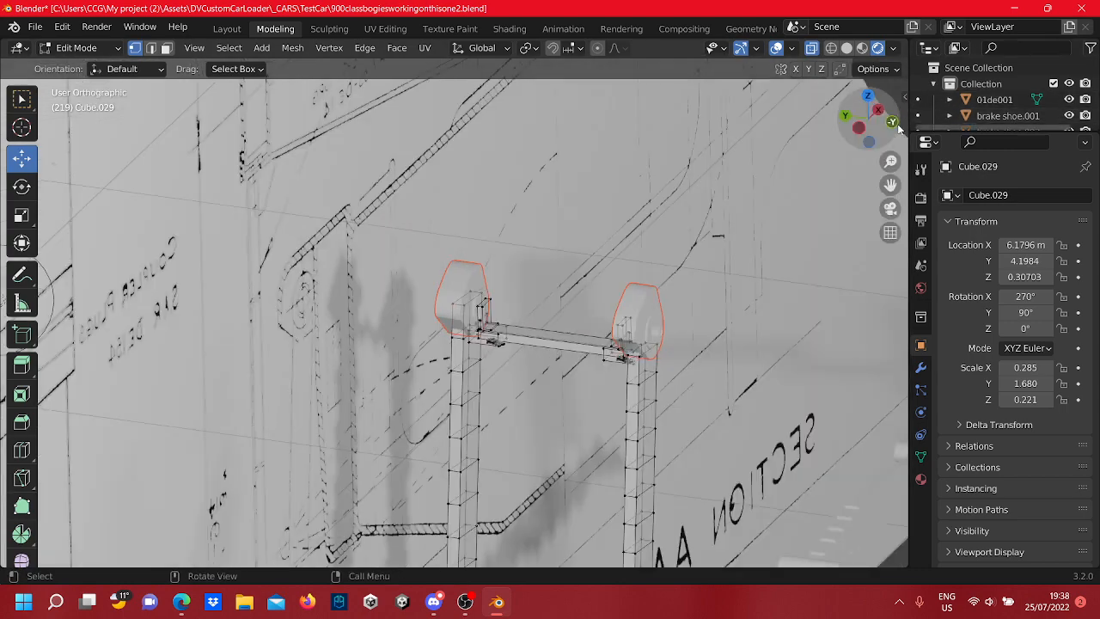
scroll(474, 342, "up", 3)
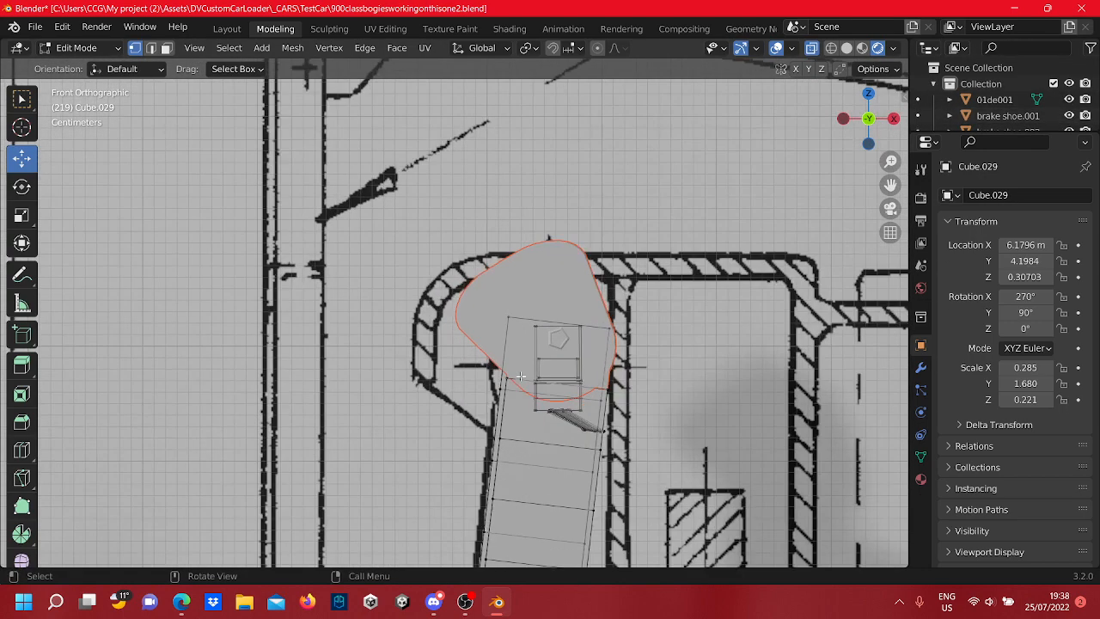
middle_click_drag(520, 376, 541, 360)
scroll(541, 369, "down", 5)
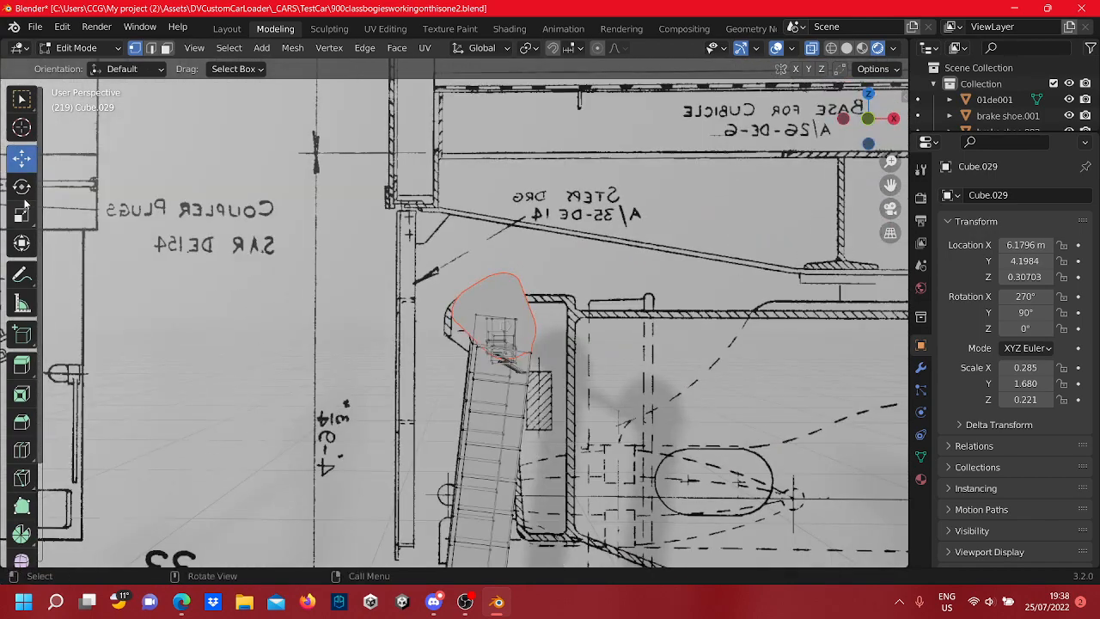
left_click(23, 193)
key("Tab")
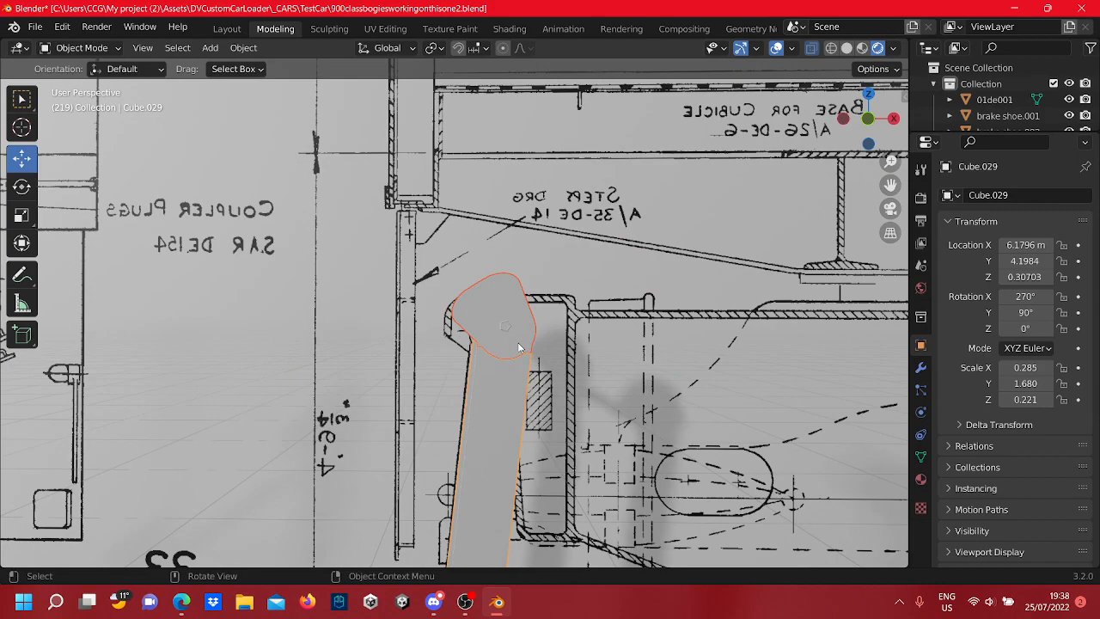
key("Tab")
key("Tab")
Select the separated round heads object and open its mesh in Edit Mode
left_click(505, 310)
middle_click_drag(374, 309, 414, 324)
scroll(562, 380, "up", 3)
scroll(526, 371, "up", 2)
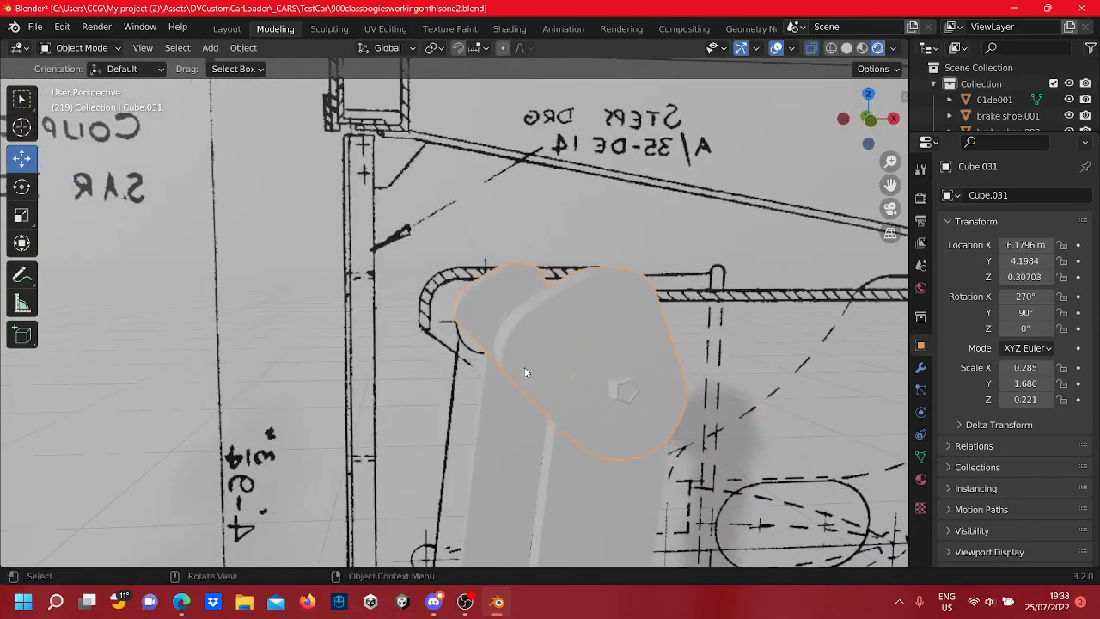
key("Tab")
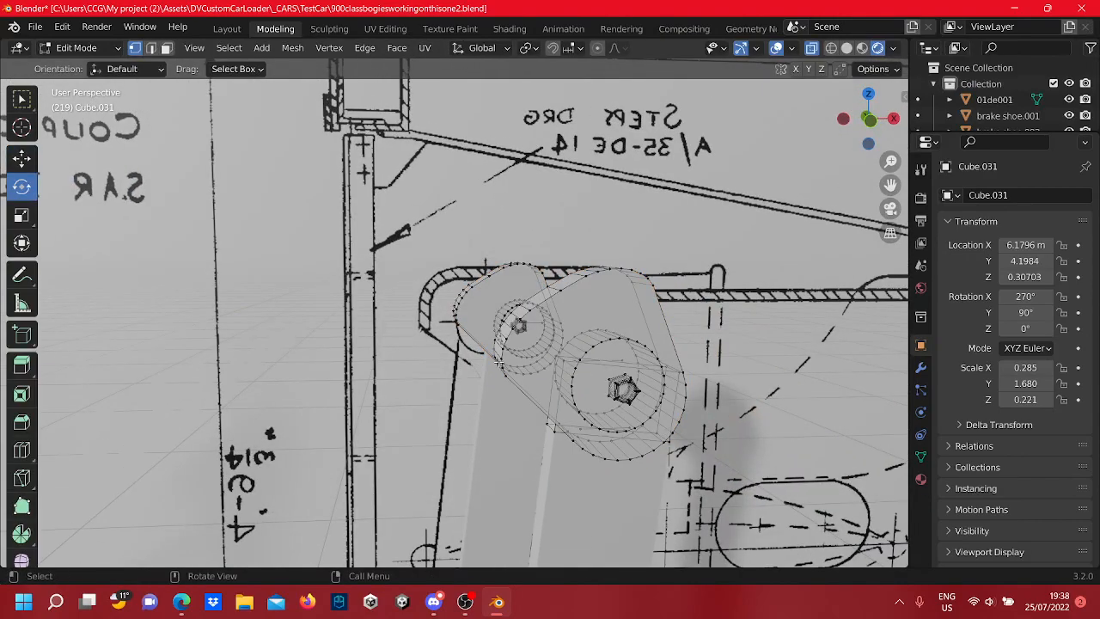
Select both round heads with their bolts and discs in front view and try rotating them -919° about the global Y axis
middle_click_drag(498, 362, 528, 314)
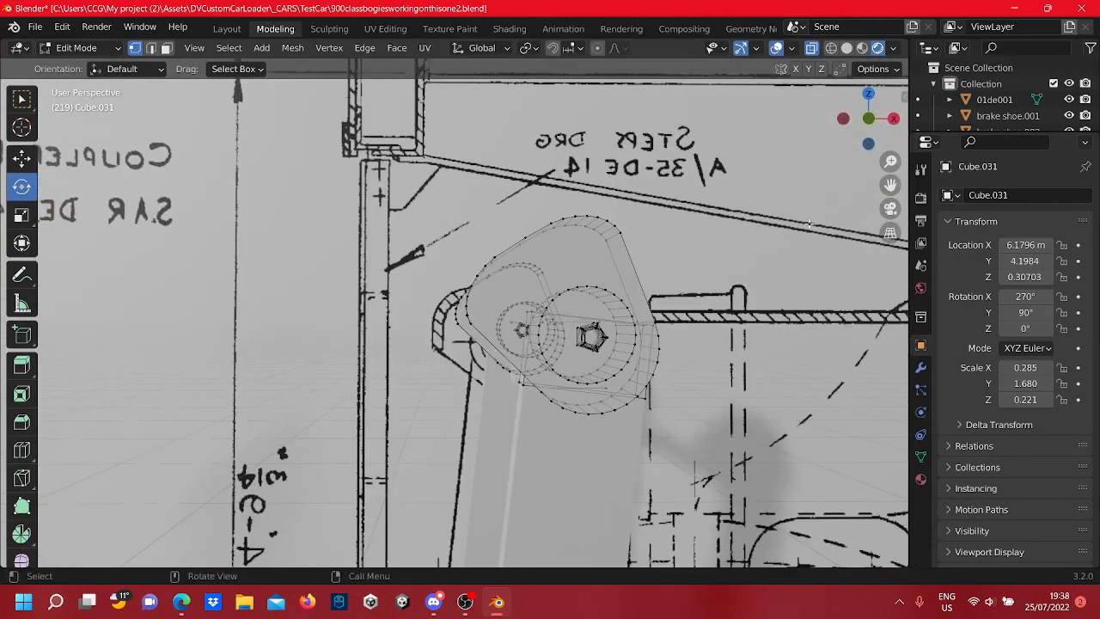
left_click(874, 122)
scroll(618, 356, "up", 2)
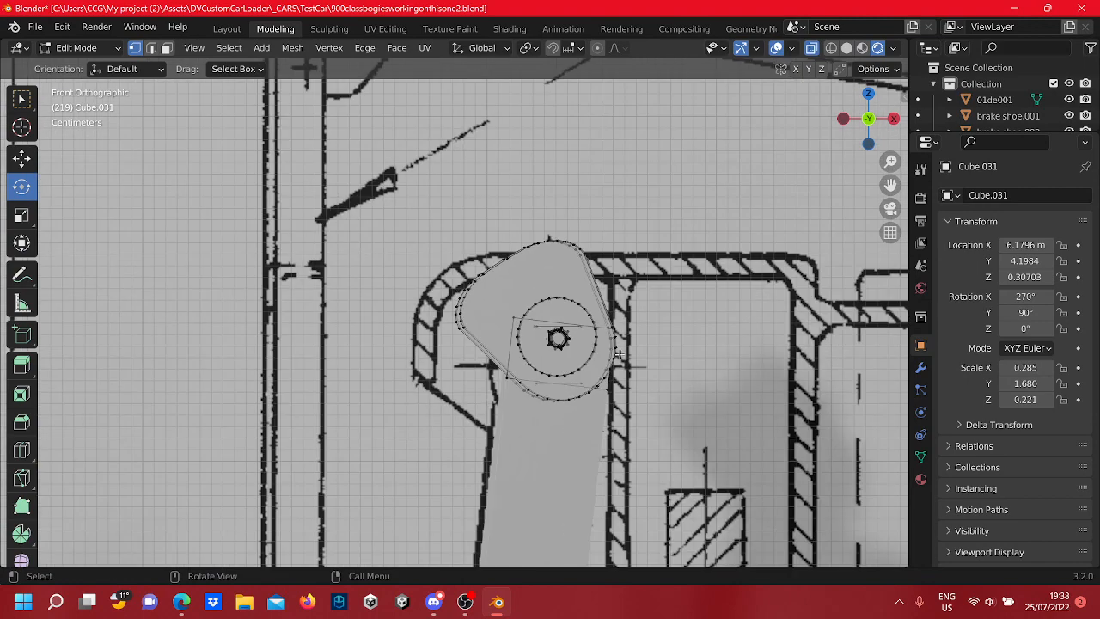
middle_click_drag(541, 418, 548, 399, "shift")
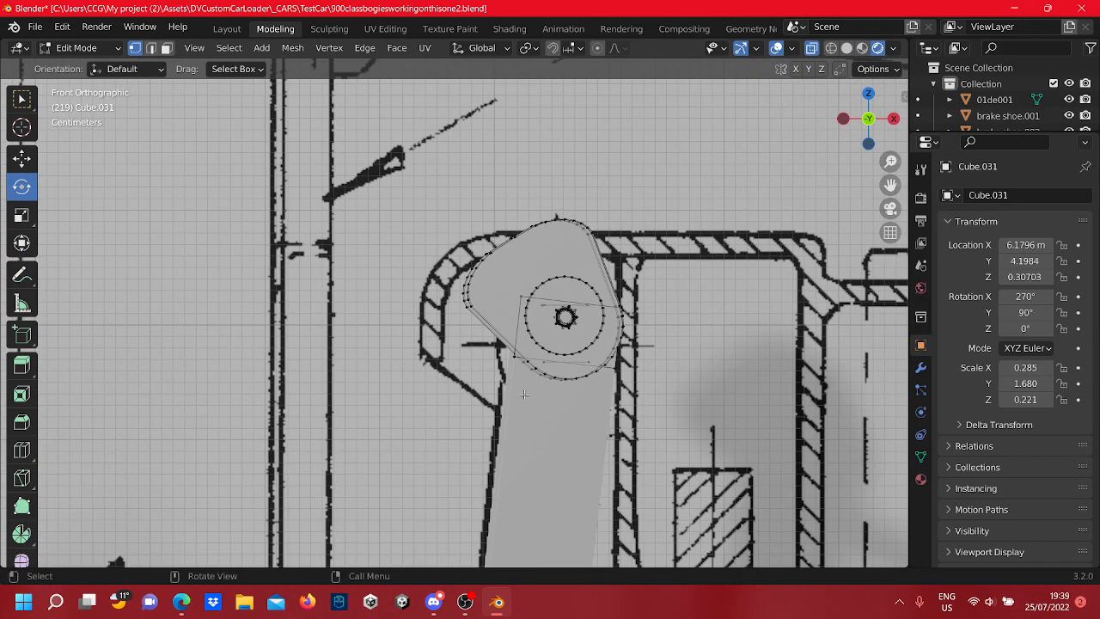
left_click_drag(524, 394, 458, 279)
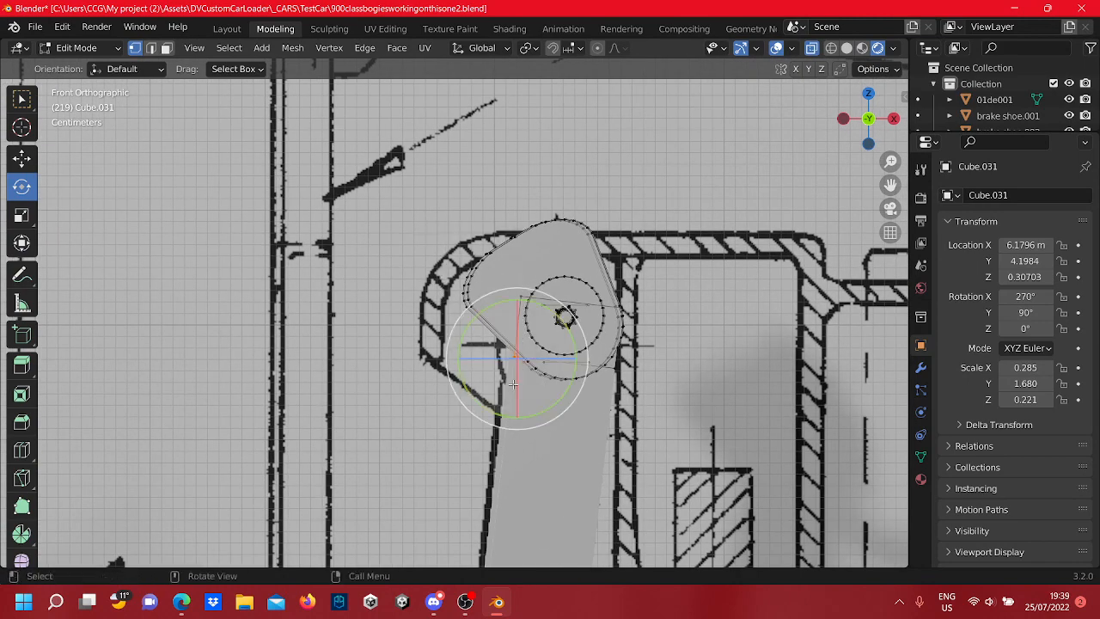
left_click_drag(671, 415, 318, 144)
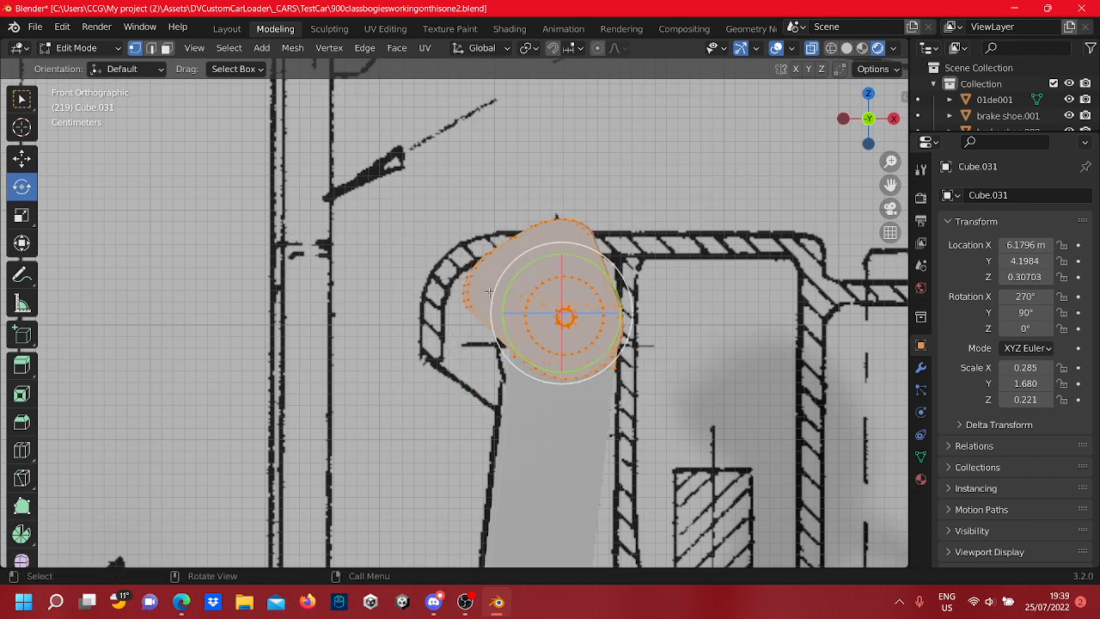
left_click_drag(512, 281, 555, 312)
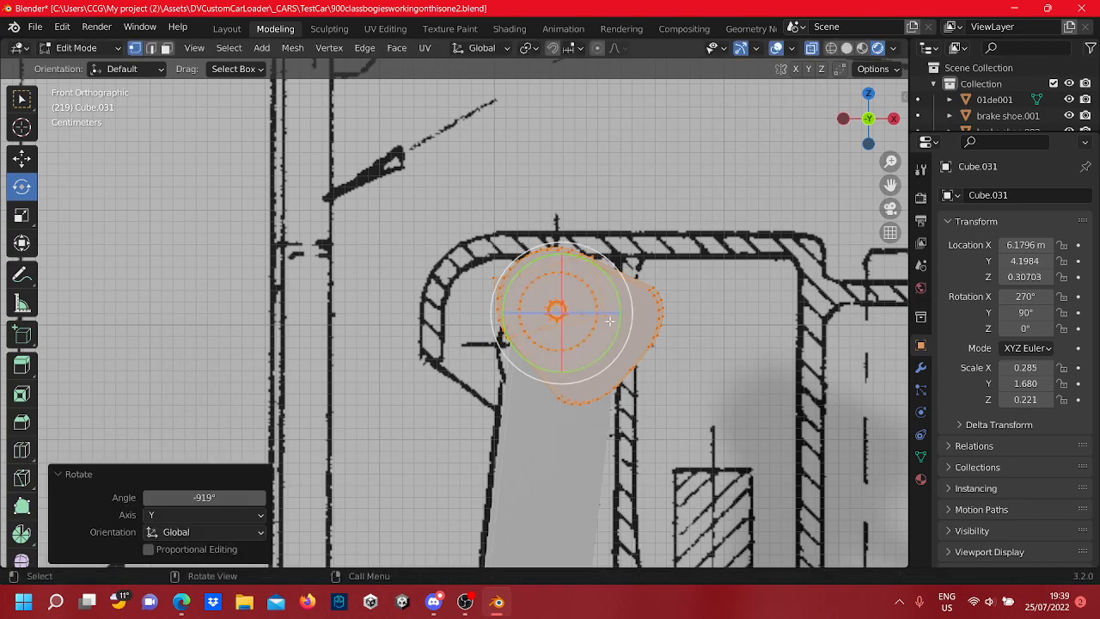
Deselect the visible corner vertices of the rectangular arm end inside the round head farther from the blueprint
middle_click_drag(555, 312, 559, 346)
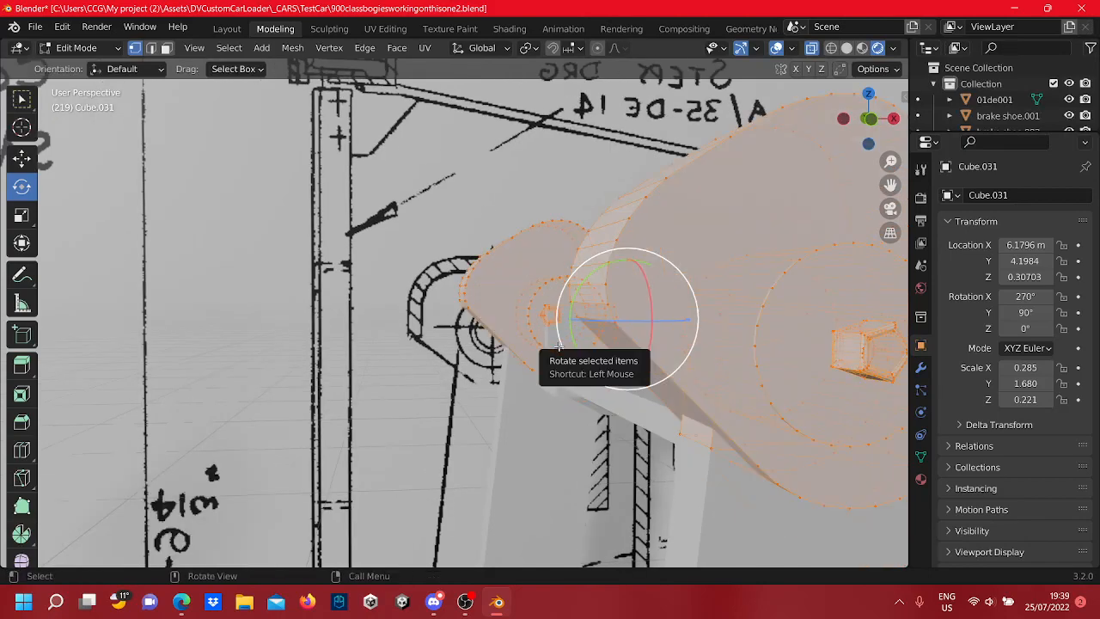
middle_click_drag(681, 407, 608, 278)
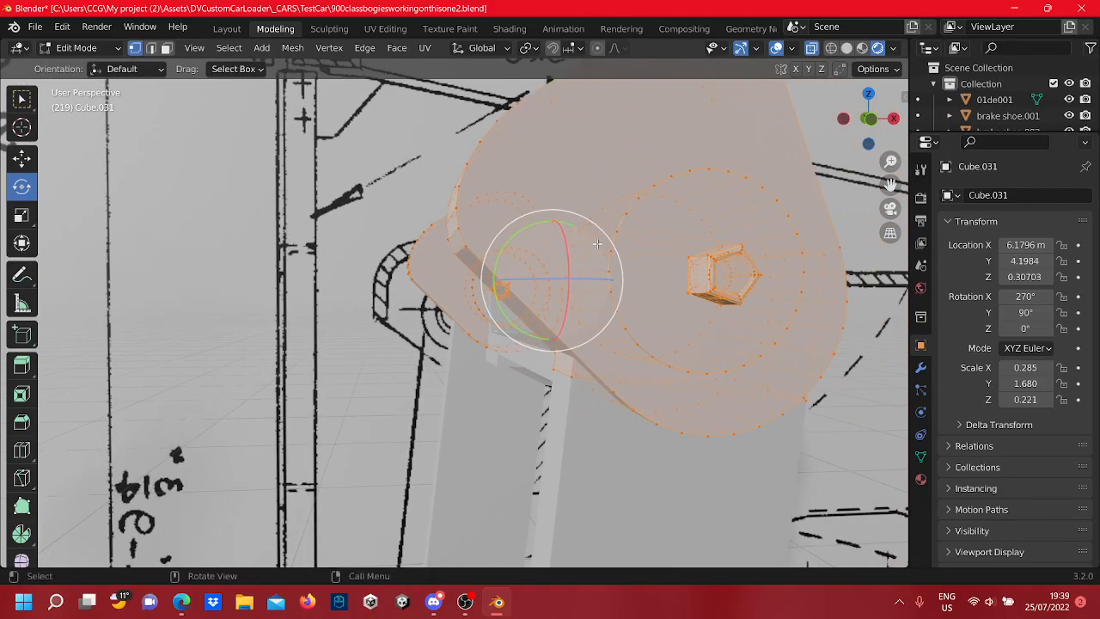
middle_click_drag(591, 225, 706, 324)
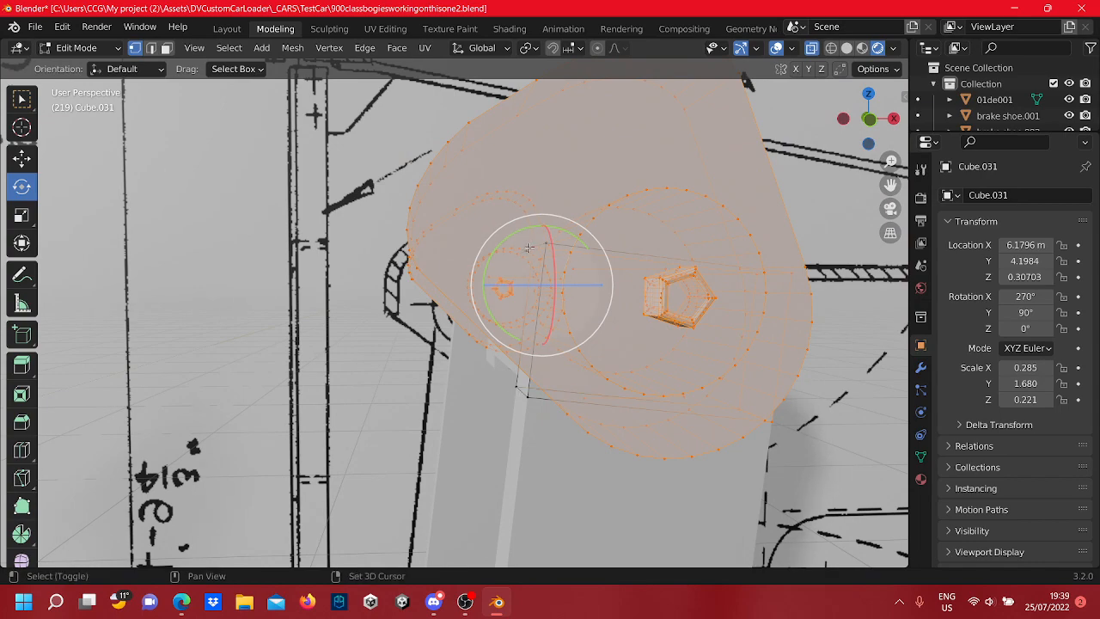
middle_click_drag(529, 248, 573, 317, "shift")
scroll(585, 311, "up", 2)
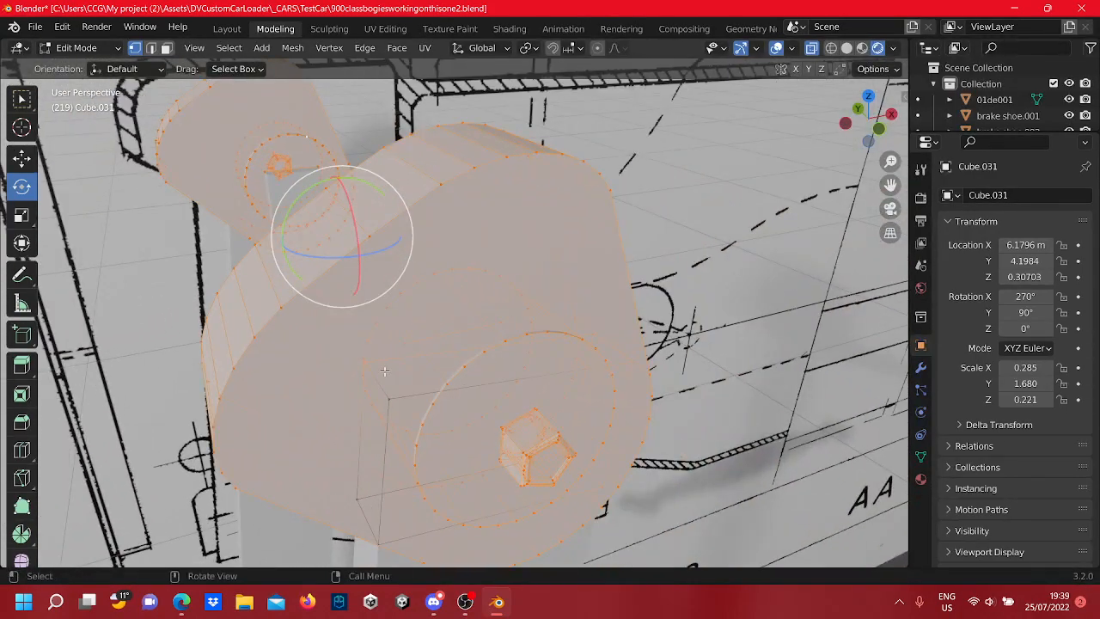
Deselect the arm end's remaining corner vertices beneath that round head, keeping the heads, bolts and discs selected
key("shift")
middle_click_drag(372, 366, 493, 329)
scroll(491, 353, "up", 3)
scroll(483, 358, "down", 1)
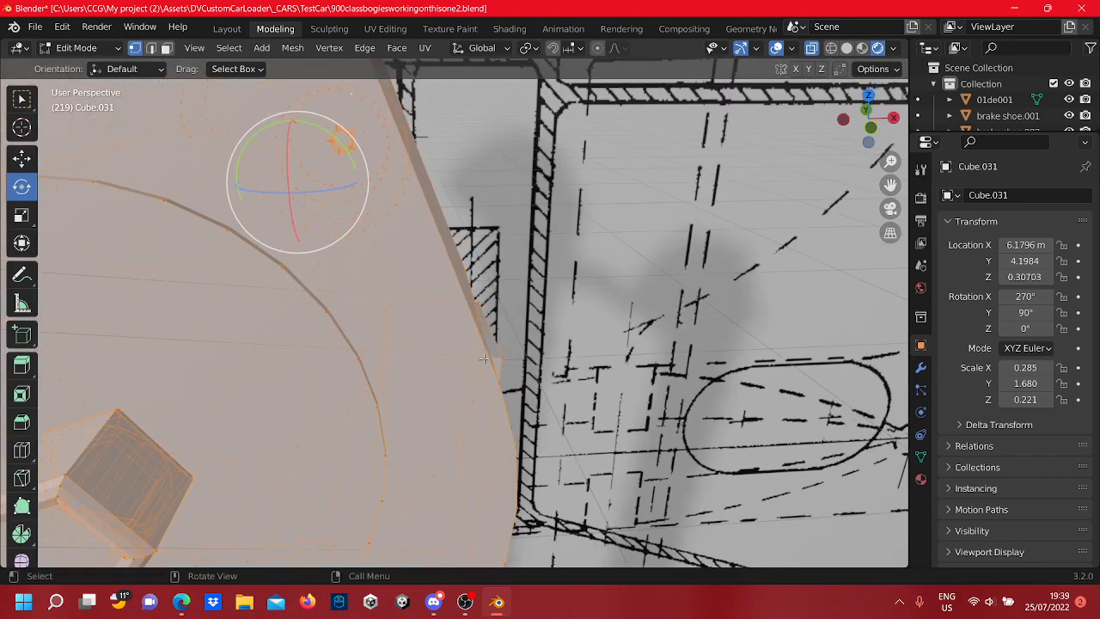
key("shift")
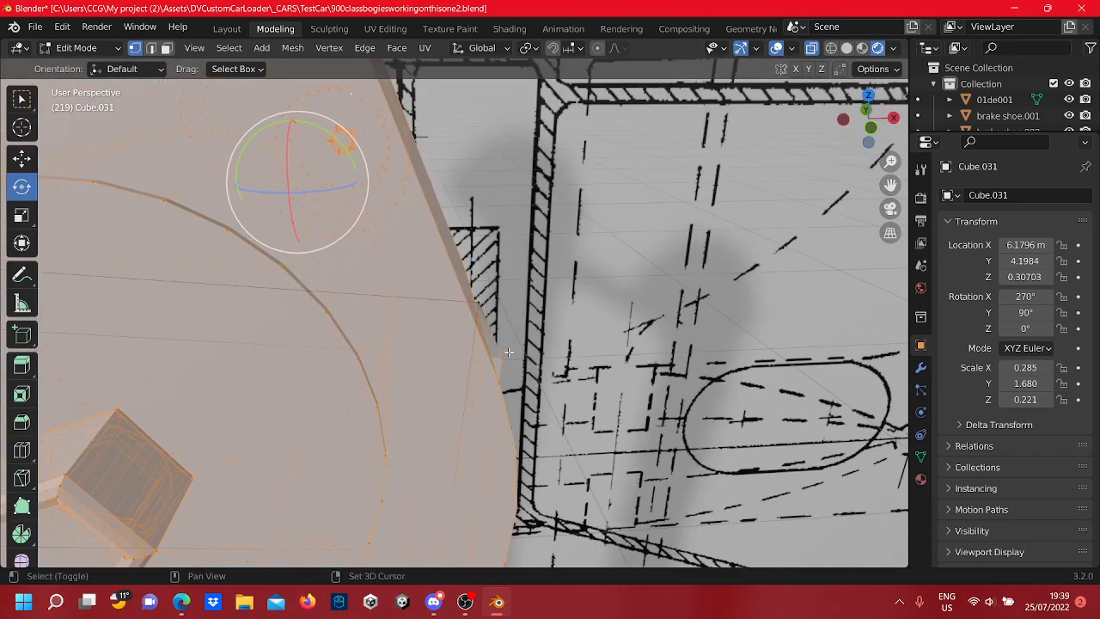
middle_click_drag(473, 378, 253, 267)
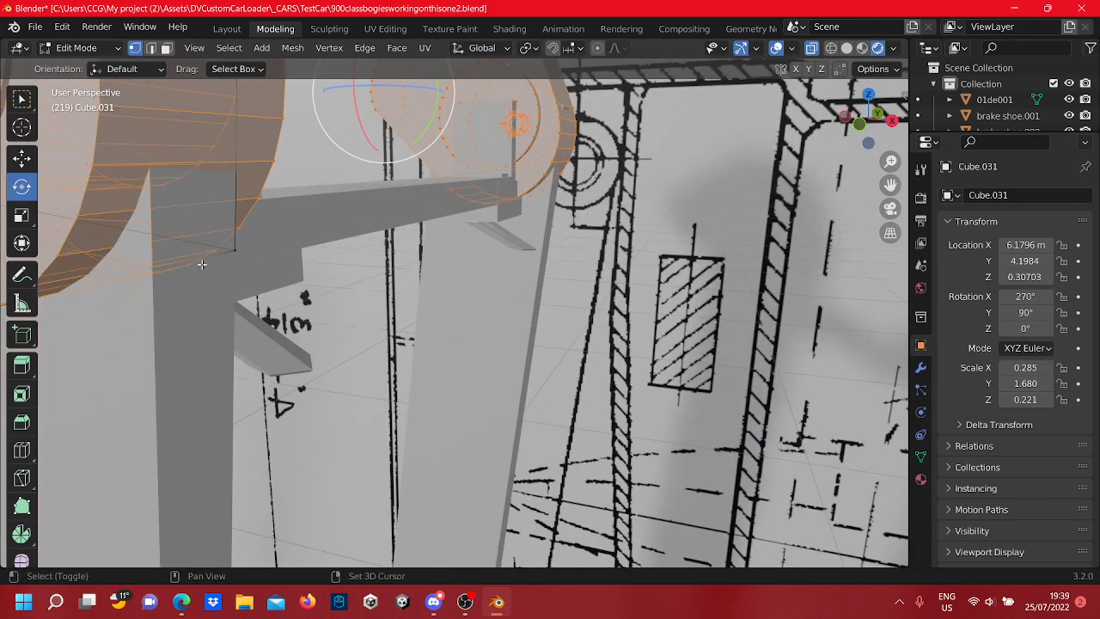
left_click(154, 273, "shift")
middle_click_drag(155, 273, 442, 258)
scroll(361, 241, "down", 2)
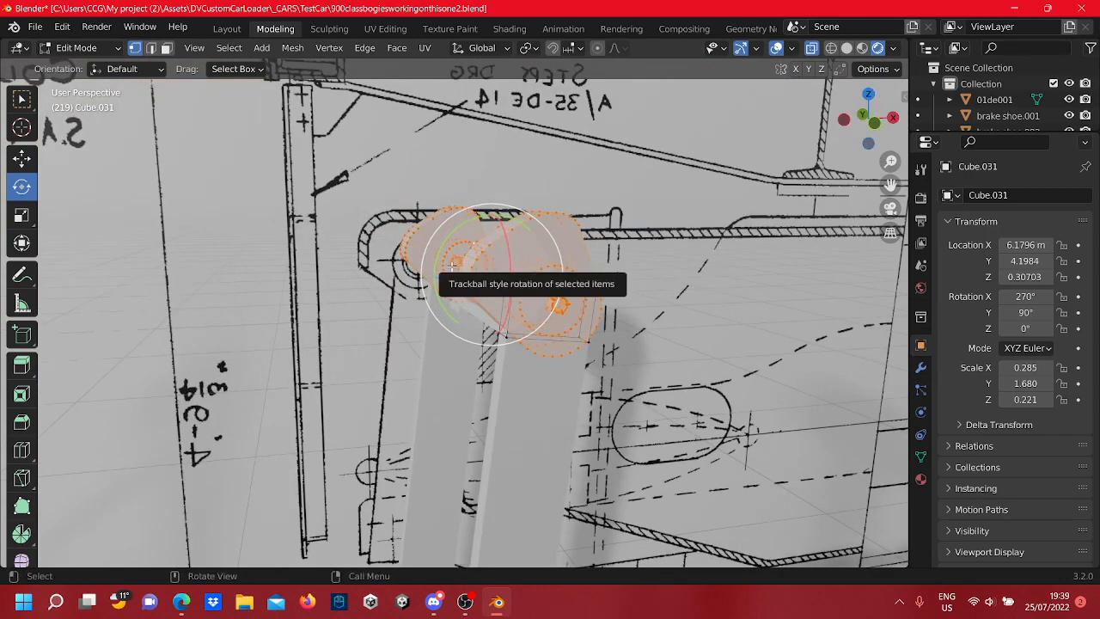
scroll(442, 258, "up", 2)
Rotate the selected round heads about the global Y axis, first by -5.05° and again by 304°
left_click(875, 123)
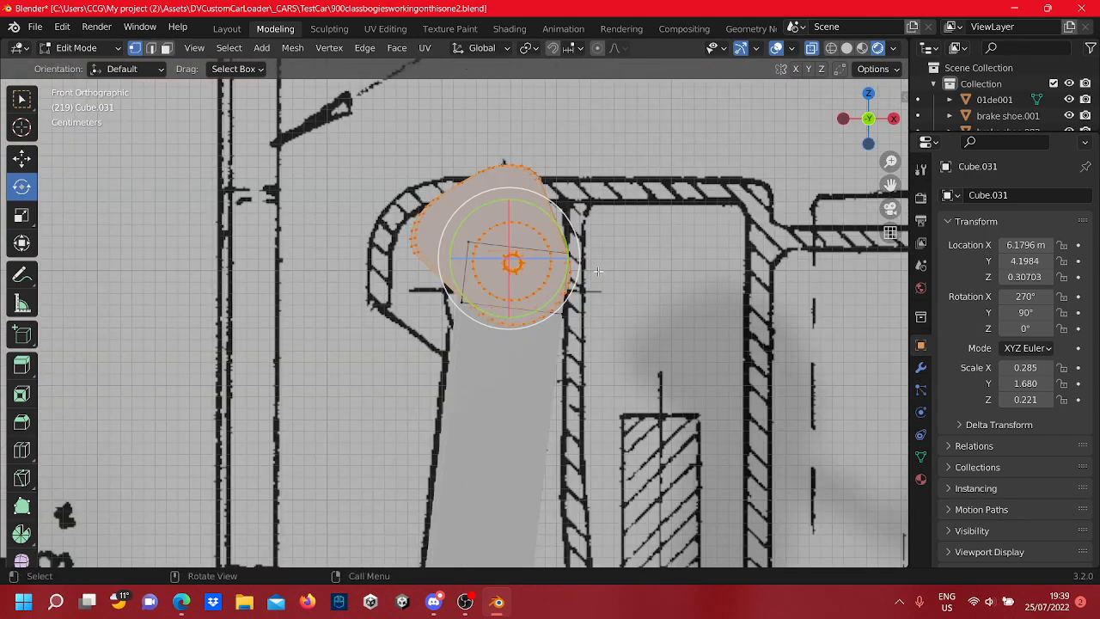
mouse_move(462, 221)
left_mouse_down()
mouse_move(436, 245)
mouse_move(455, 226)
mouse_move(444, 229)
left_mouse_up()
scroll(501, 246, "up", 4)
middle_click_drag(501, 245, 438, 255)
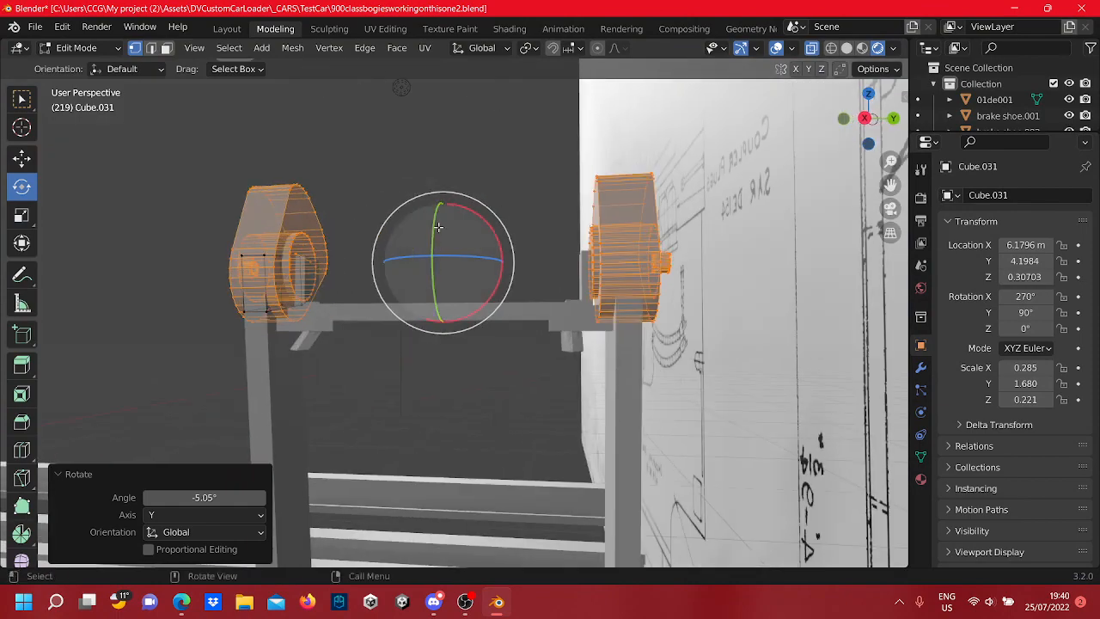
left_click_drag(438, 226, 509, 186)
middle_click_drag(447, 274, 491, 320)
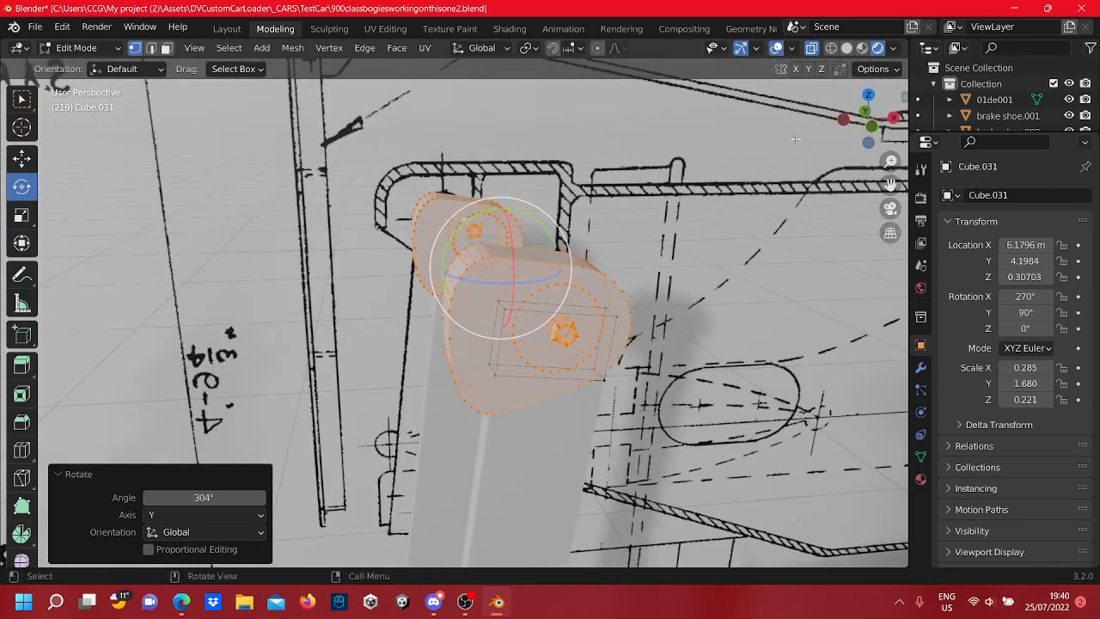
Fine-tune the round heads in front view, rotating them -8.24° about Y to level their flat edge under the blueprint's frame
left_click(871, 125)
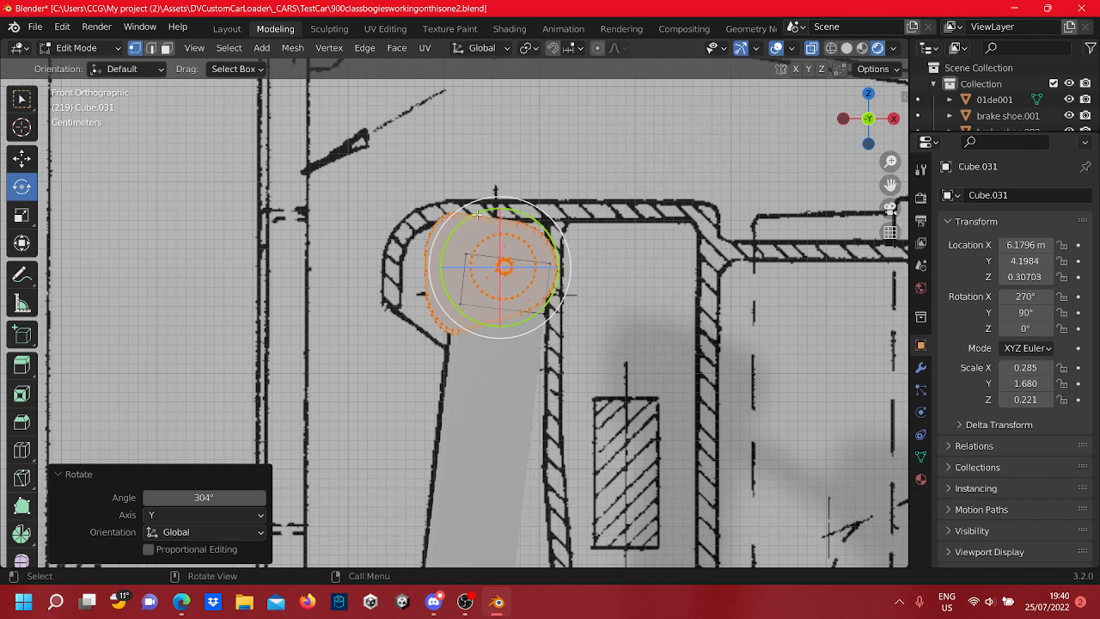
left_click_drag(471, 220, 412, 183)
key("ctrl+z")
key("ctrl+z")
Move the round heads' lower corner vertices -0.011556 m in X and -0.009244 m in Z onto the blueprint's sloping edge
scroll(476, 393, "up", 4)
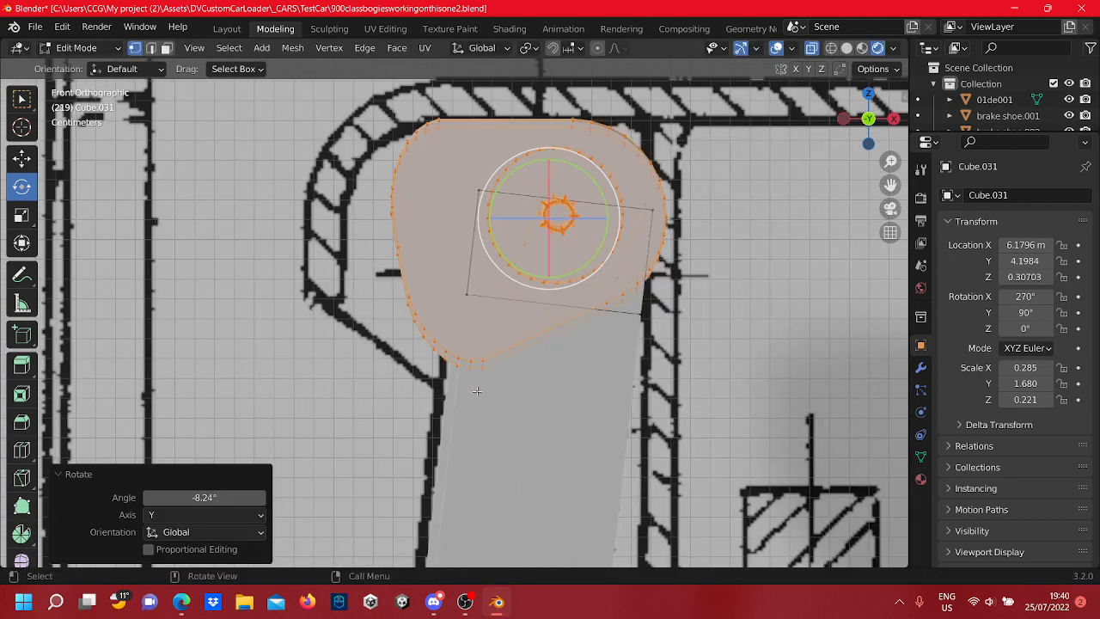
middle_click_drag(477, 393, 500, 404, "shift")
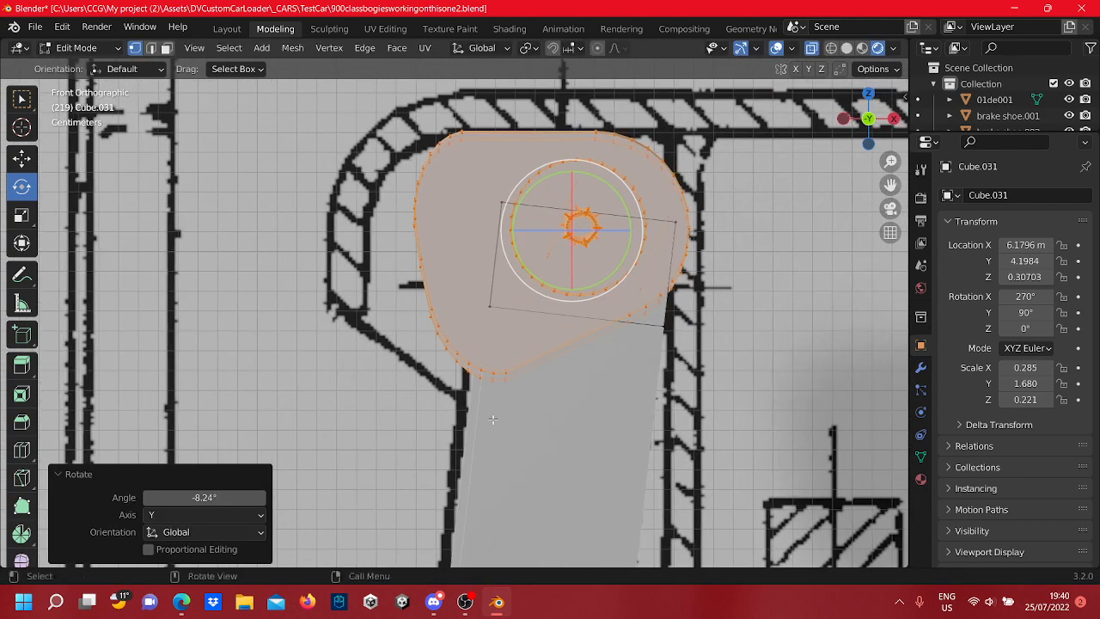
left_click_drag(482, 410, 419, 308)
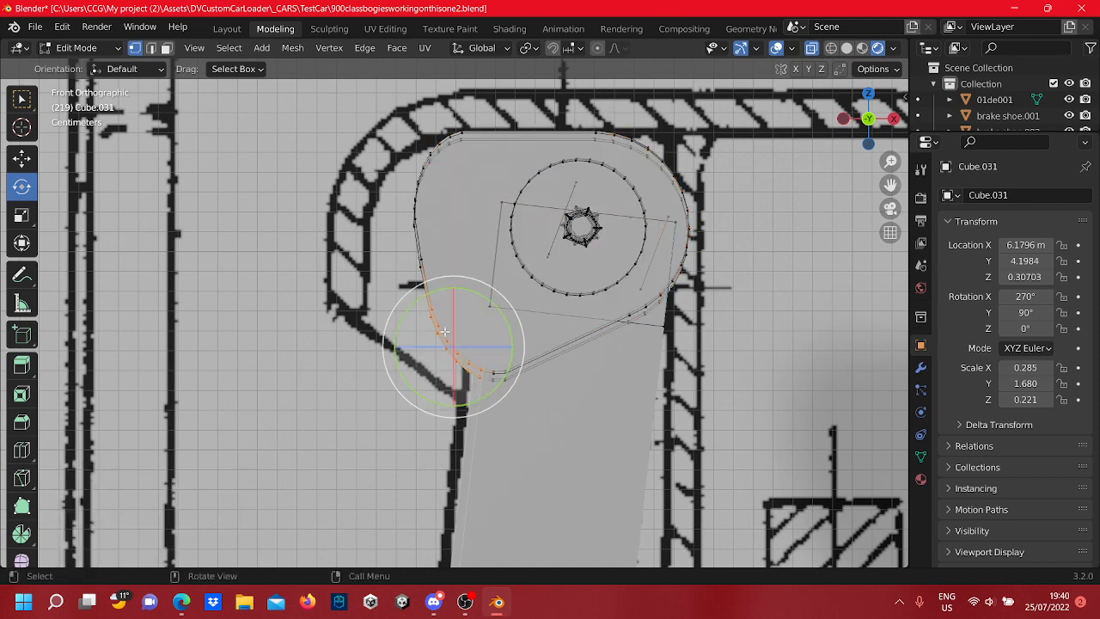
left_click(22, 159)
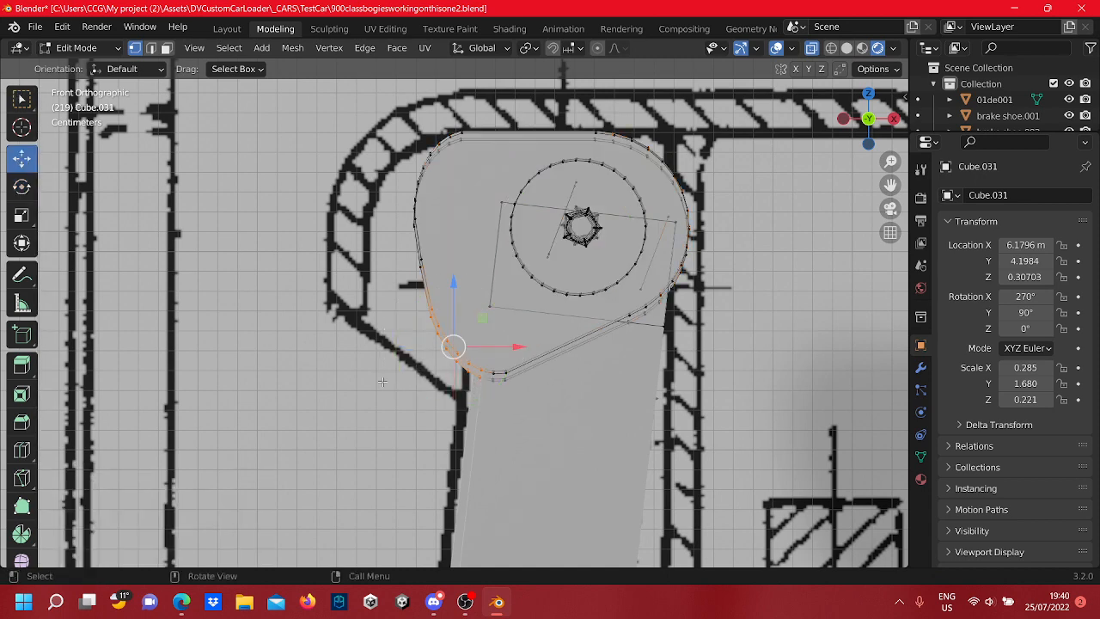
key("g")
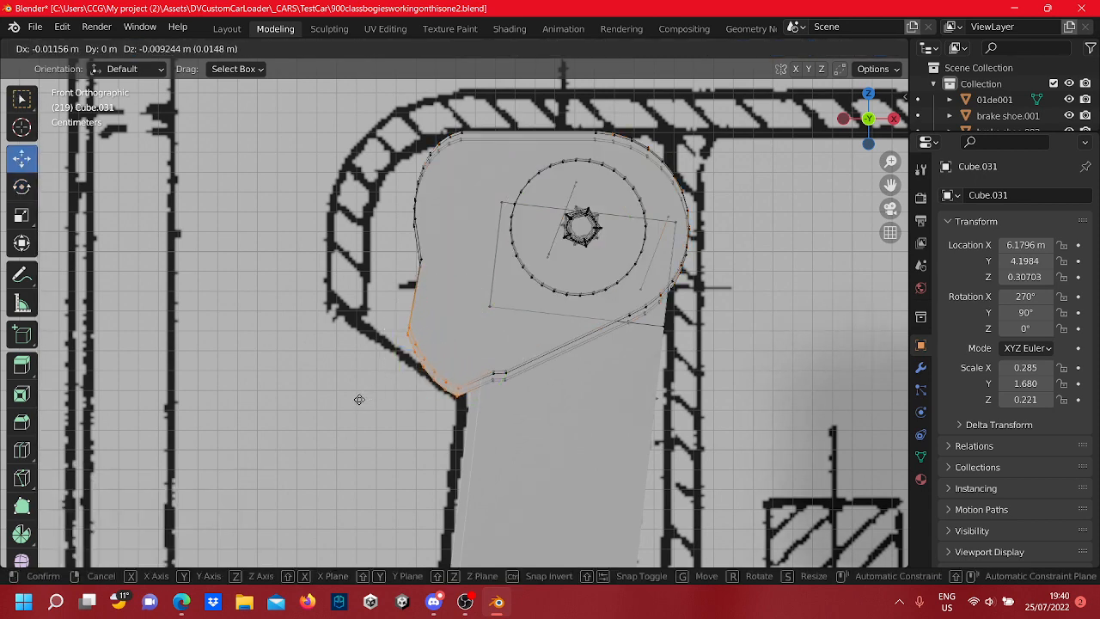
left_click(359, 399)
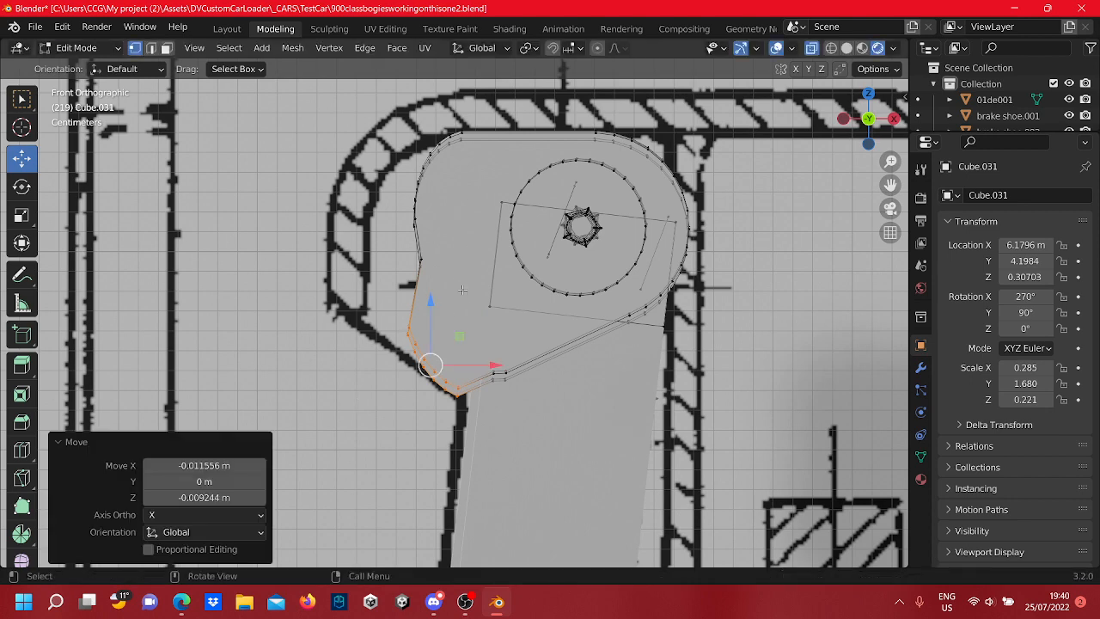
Shift the heads' upper rounded corner -0.013578 m along X, and push the side vertices beneath it outward, finishing with a -0.0026 m nudge
left_click_drag(462, 290, 380, 108)
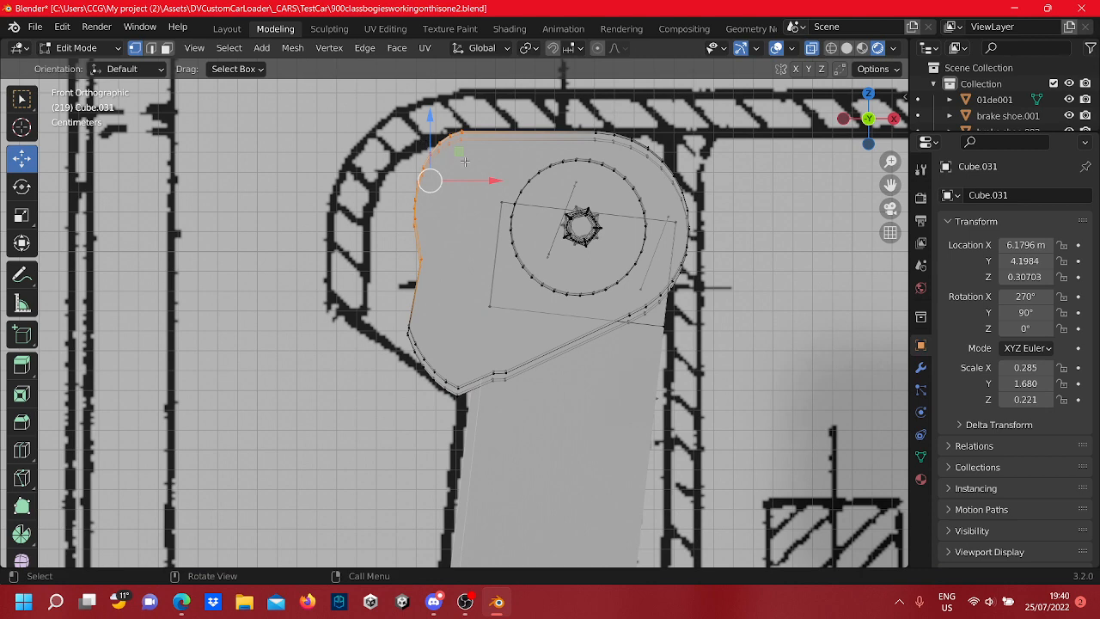
left_click_drag(484, 177, 451, 172)
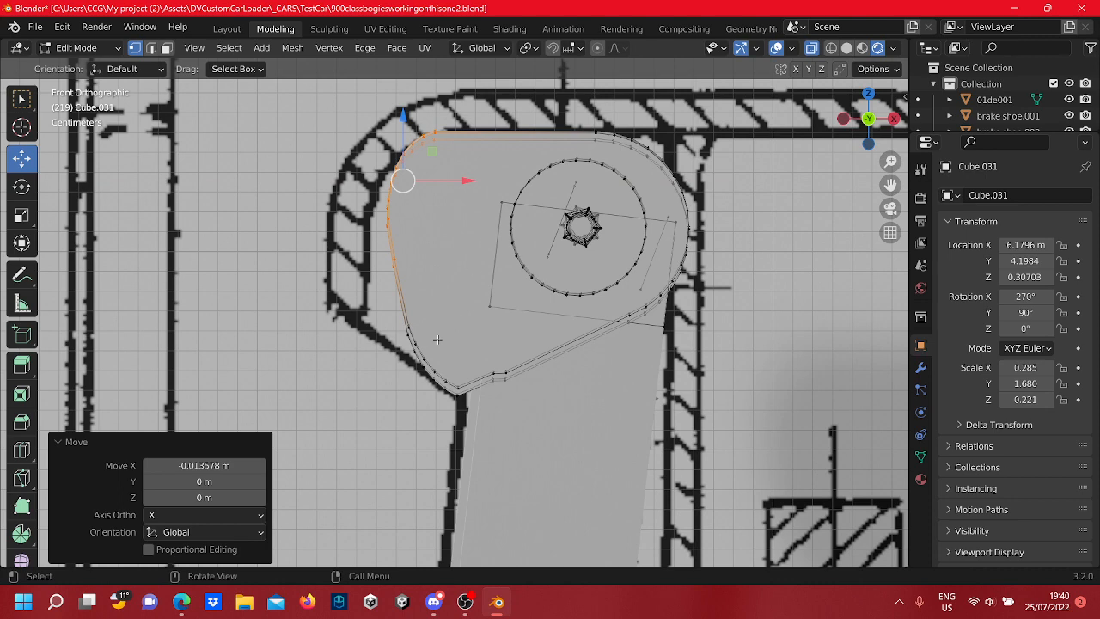
left_click_drag(438, 342, 372, 263)
left_click_drag(446, 297, 367, 249)
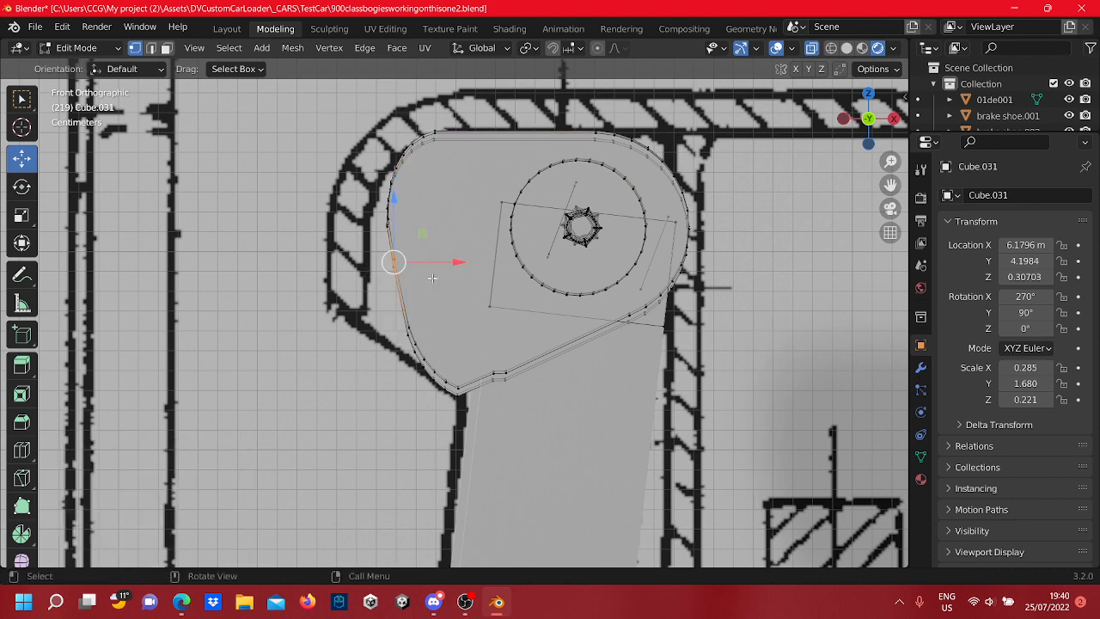
left_click_drag(432, 263, 365, 168)
left_click(487, 303)
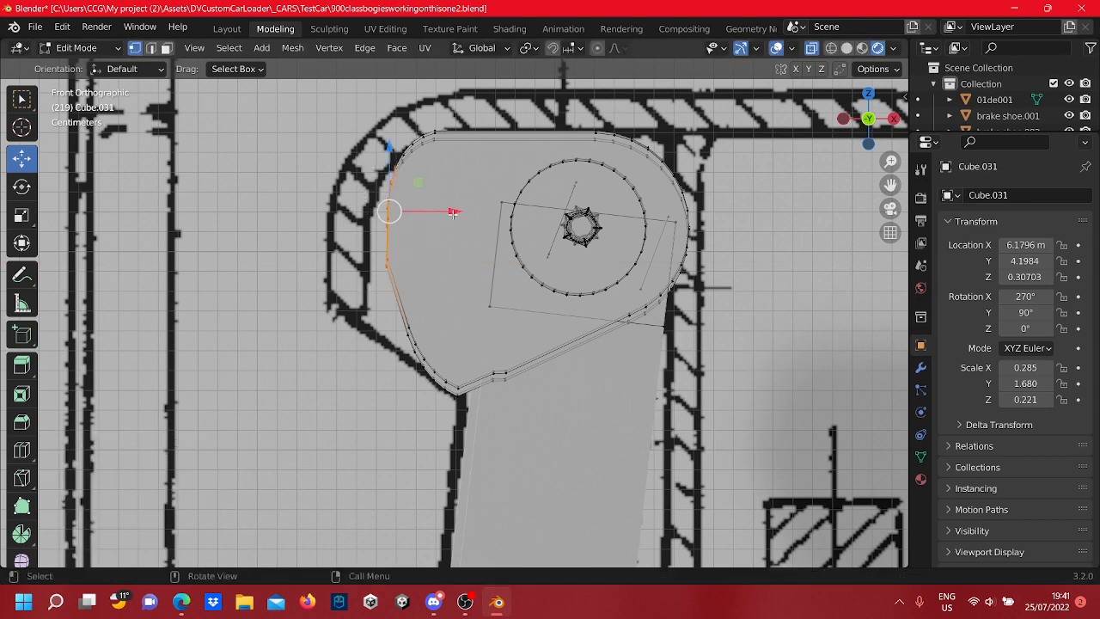
left_click_drag(453, 212, 443, 221)
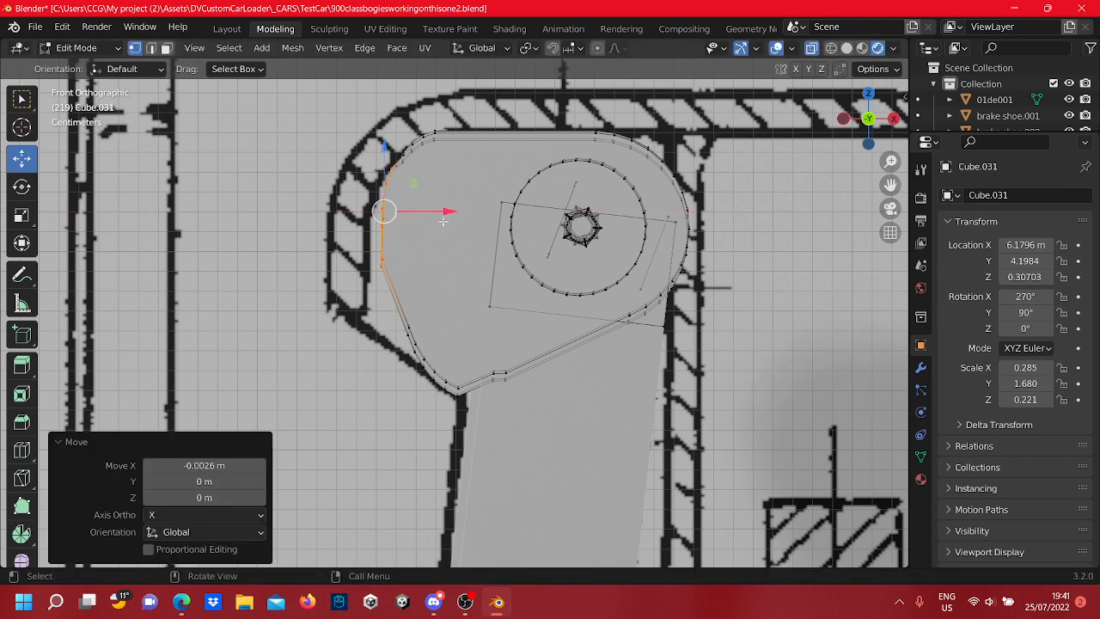
Reselect the heads' upright side vertices and nudge them along negative X toward the blueprint frame's inner wall
left_click_drag(418, 277, 373, 188)
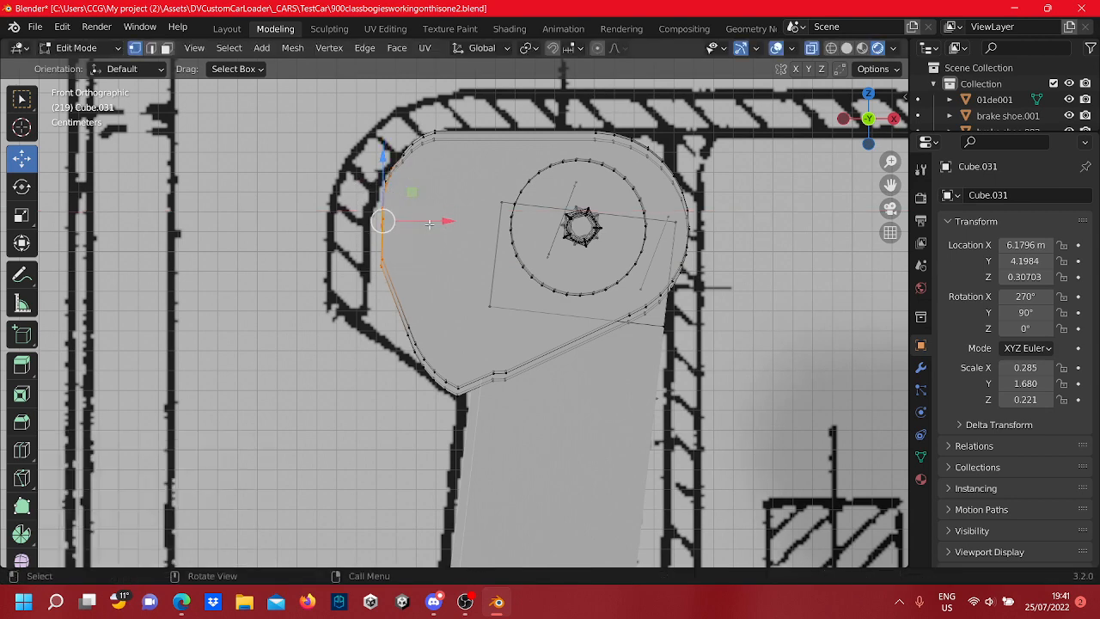
left_click_drag(414, 292, 367, 176)
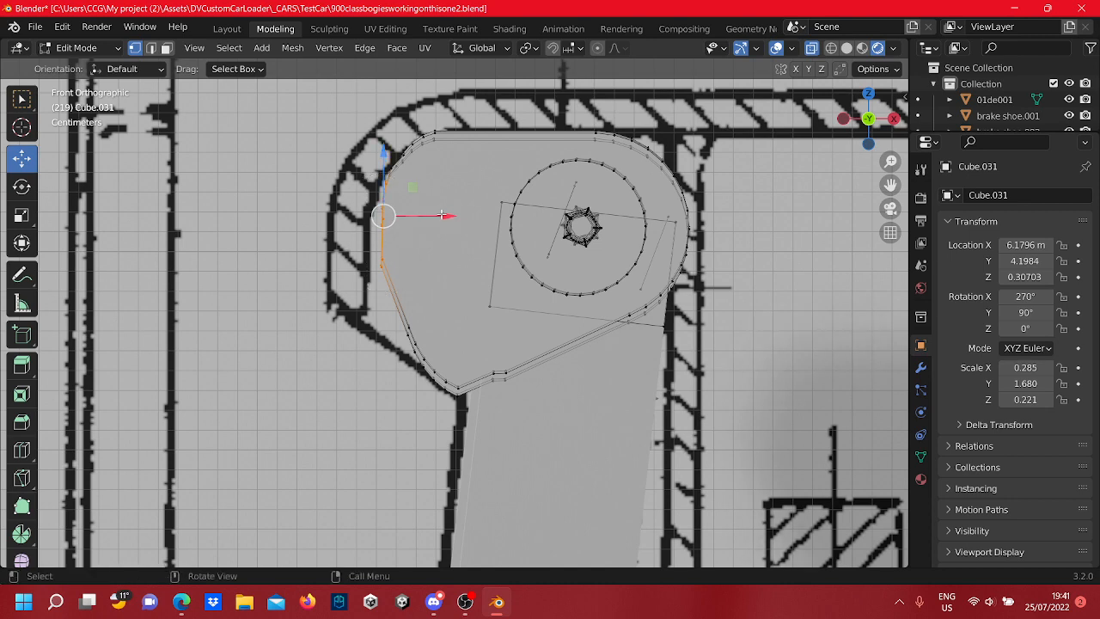
left_click_drag(440, 214, 434, 213)
Undo an outward nudge of the side's lower vertices, reselect them and move them slightly along negative X to the frame's inner wall
left_click_drag(408, 278, 361, 212)
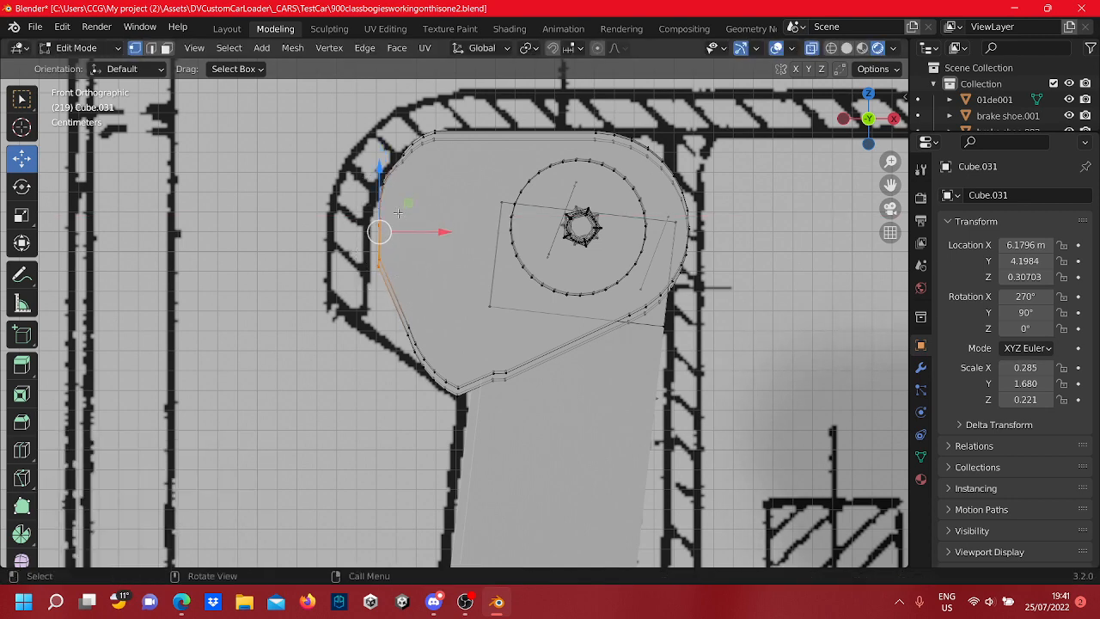
left_click_drag(430, 234, 418, 232)
key("ctrl+z")
left_click_drag(414, 285, 402, 256)
left_click_drag(372, 200, 371, 197)
left_click_drag(426, 228, 422, 230)
left_click_drag(411, 276, 358, 210)
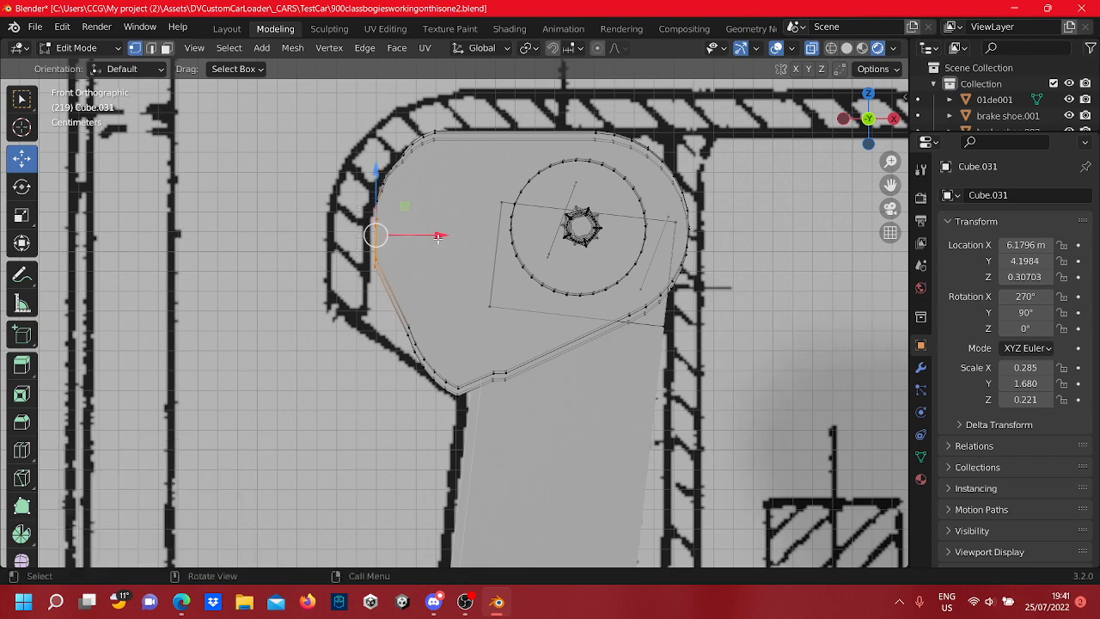
Inspect the selected side faces in perspective, undo the extra nudge made in front view, and shift the side vertices 0.000241 m along X
middle_click_drag(398, 251, 461, 259)
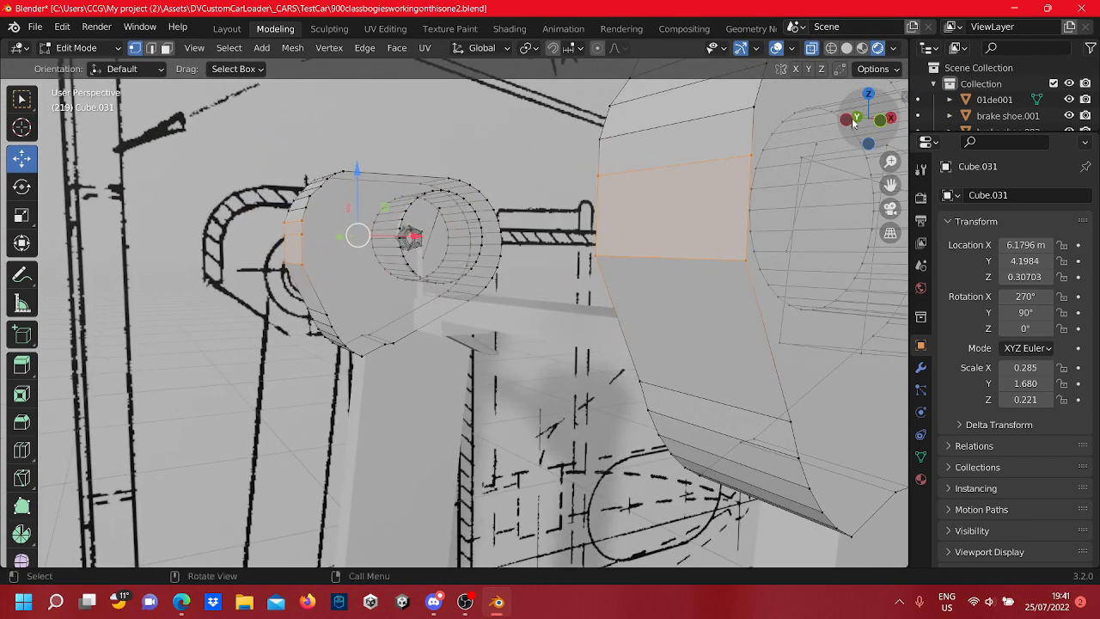
left_click(881, 122)
scroll(464, 304, "up", 1)
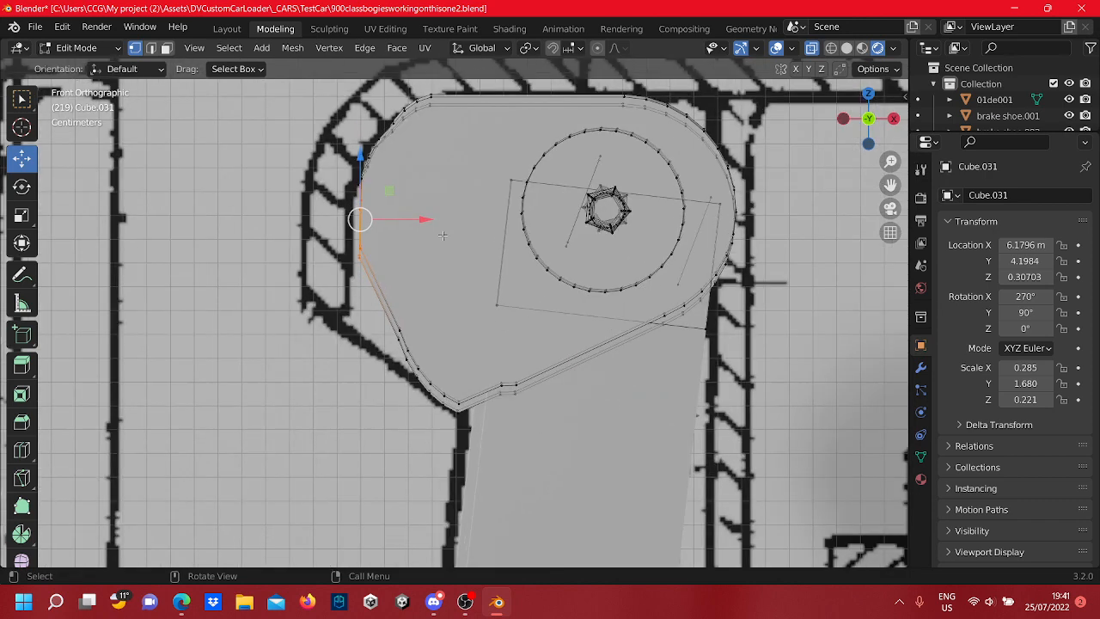
left_click_drag(422, 214, 419, 220)
key("ctrl+z")
key("ctrl+z")
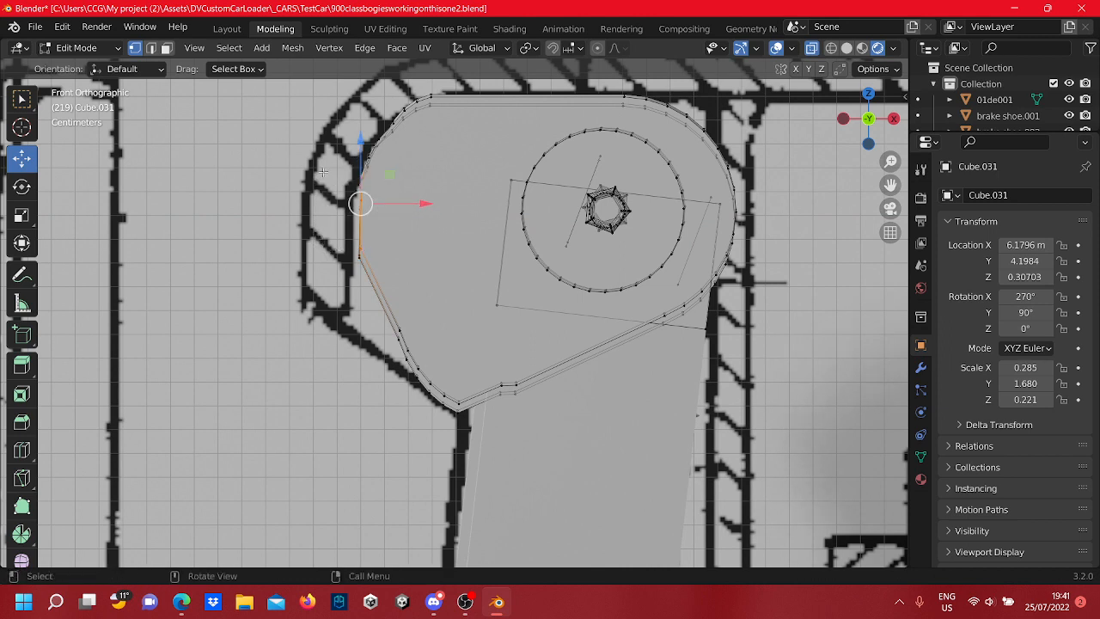
left_click_drag(405, 204, 407, 206)
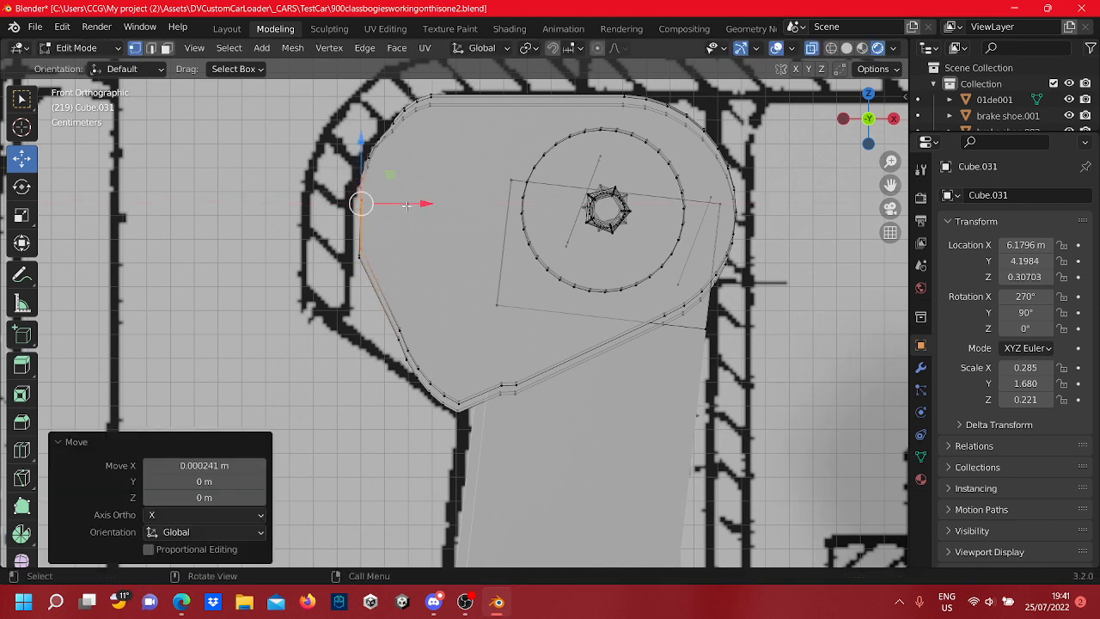
Undo the last move and shift the vertices on the plate's vertical left edge -0.002648 m along X
key("ctrl+z")
left_click(397, 270)
left_click_drag(384, 268, 346, 194)
left_click_drag(404, 227, 398, 232)
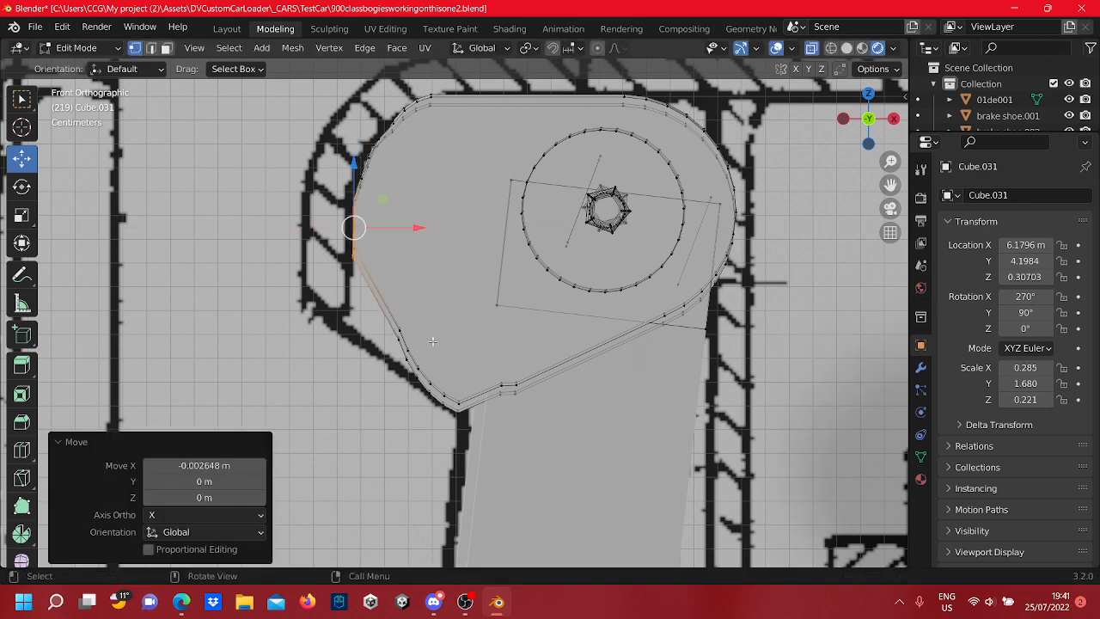
Move the next vertices below the left edge -0.020222 m along X and 0.004333 m along Z to the drawing's corner
left_click(400, 330)
key("g")
key("x")
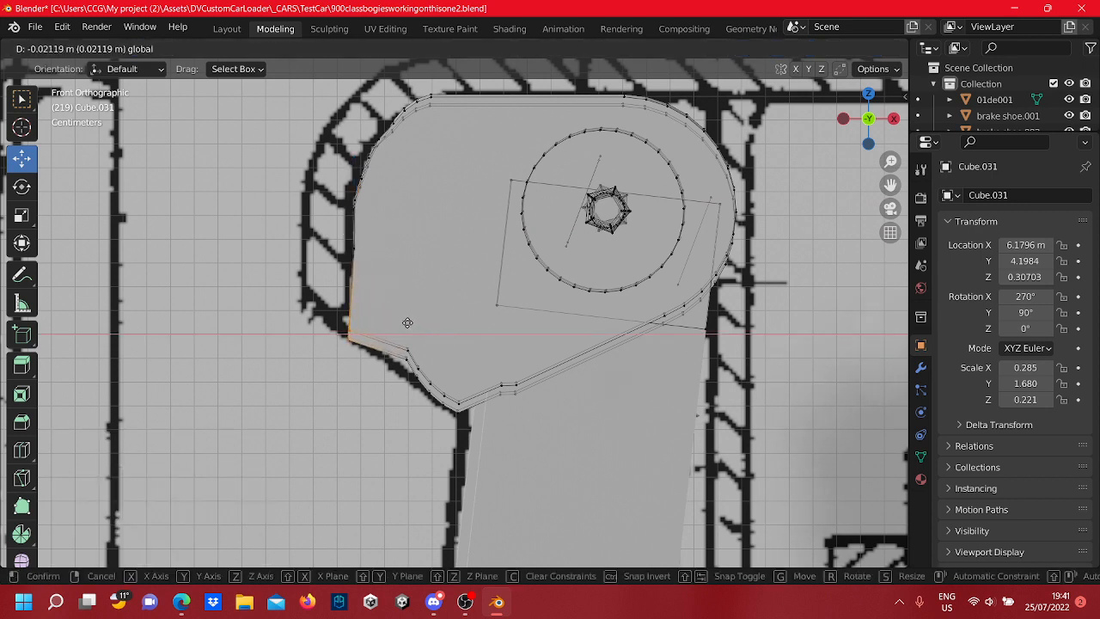
left_click(411, 320)
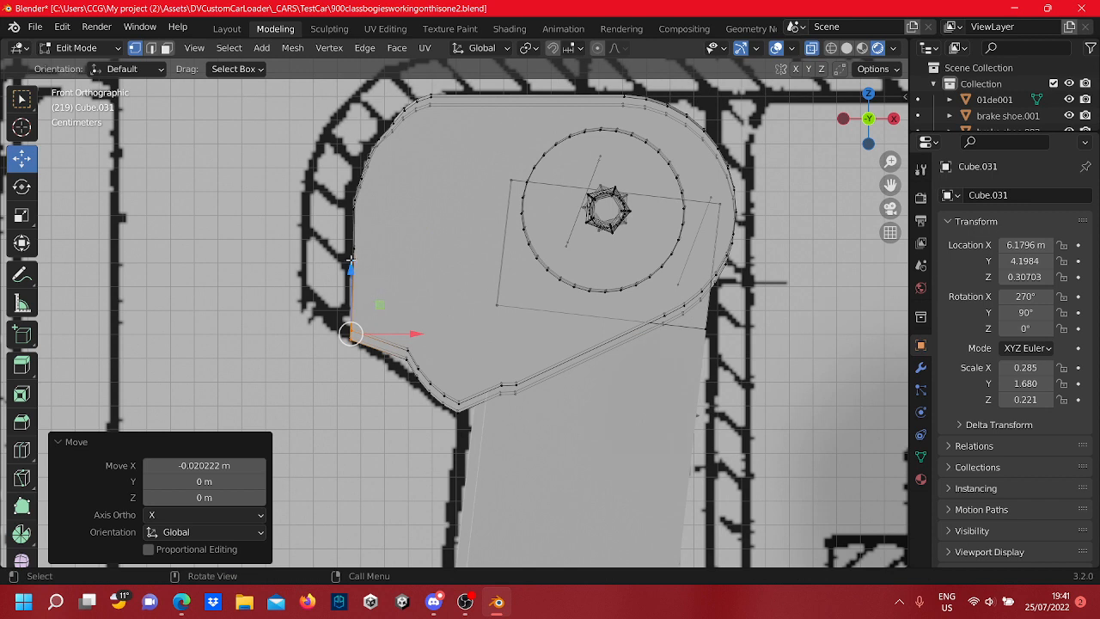
key("g")
key("z")
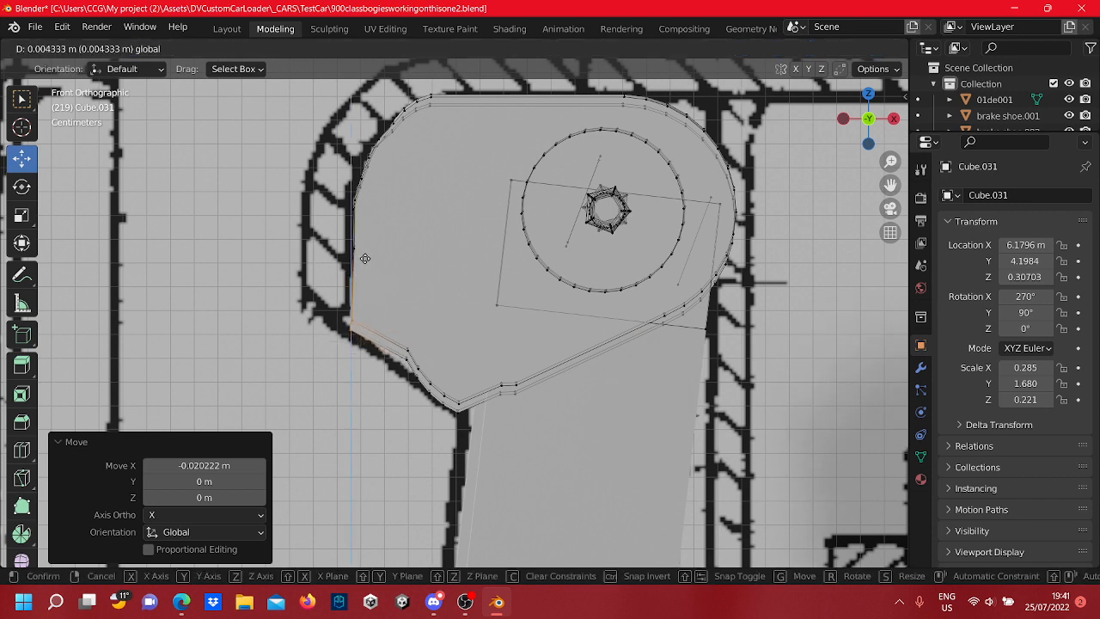
left_click(375, 348)
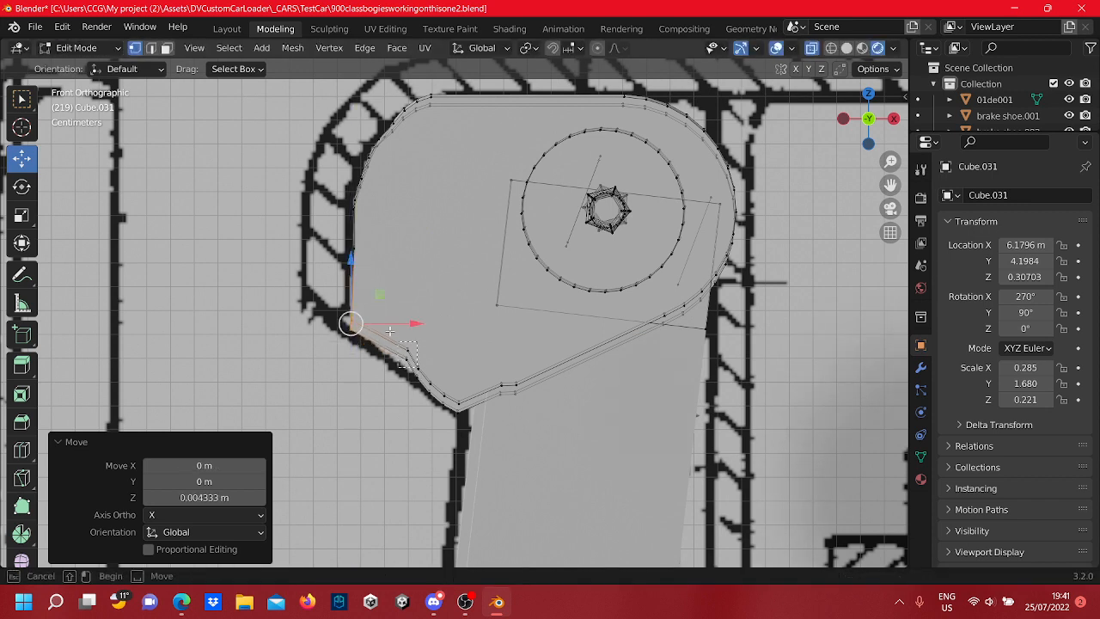
Move the following vertices on the sloping lower-left edge -0.007463 m along X and 0.000963 m along Z
left_click(409, 354)
key("g")
key("x")
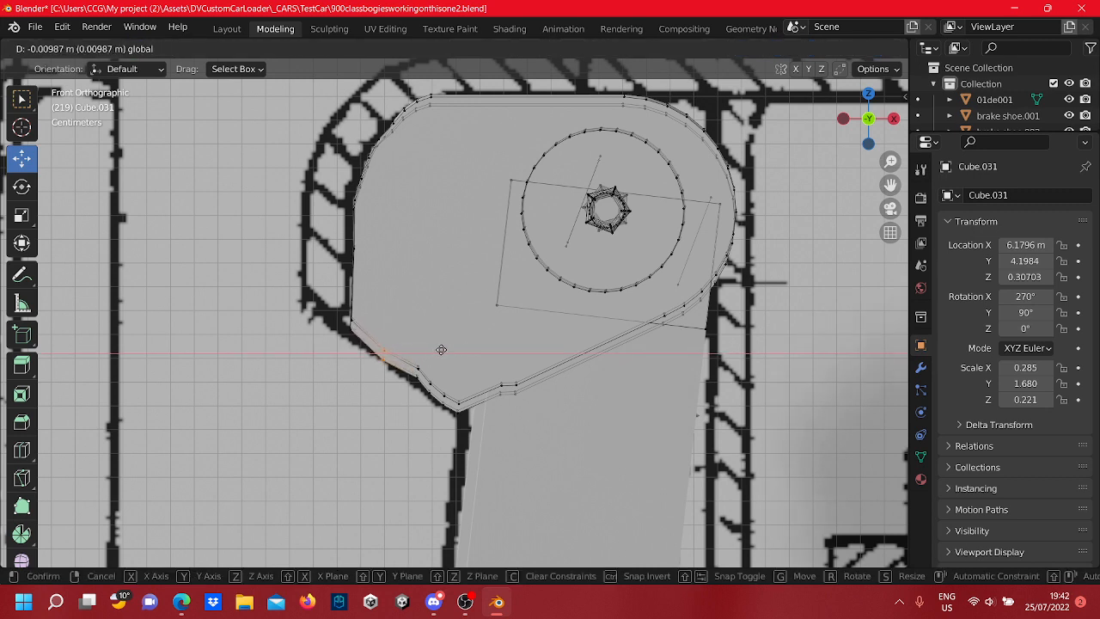
left_click(445, 346)
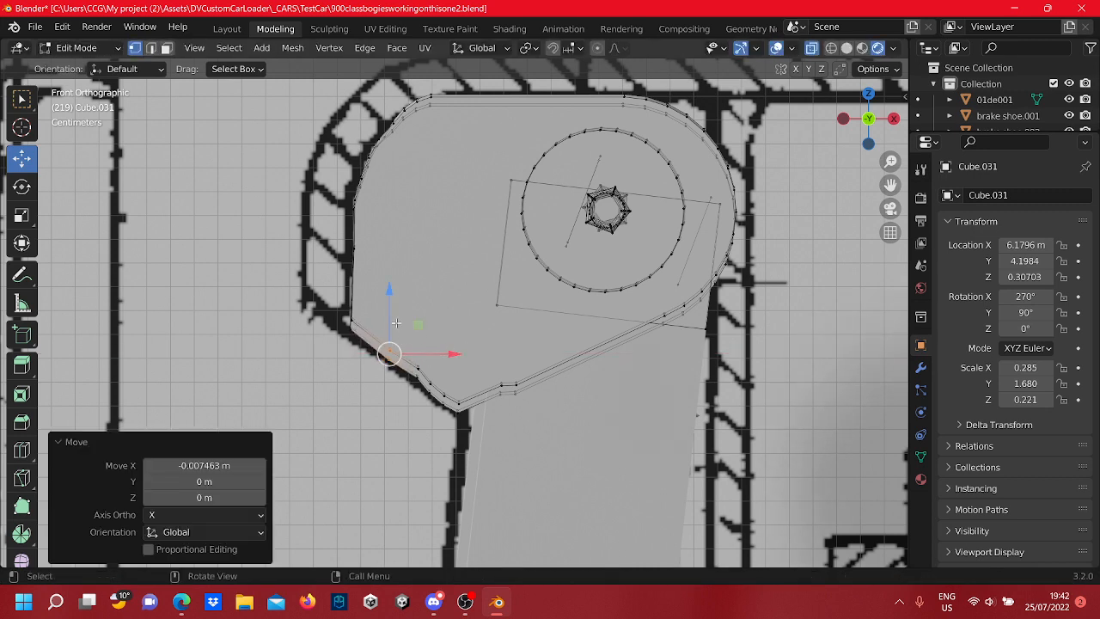
key("g")
key("z")
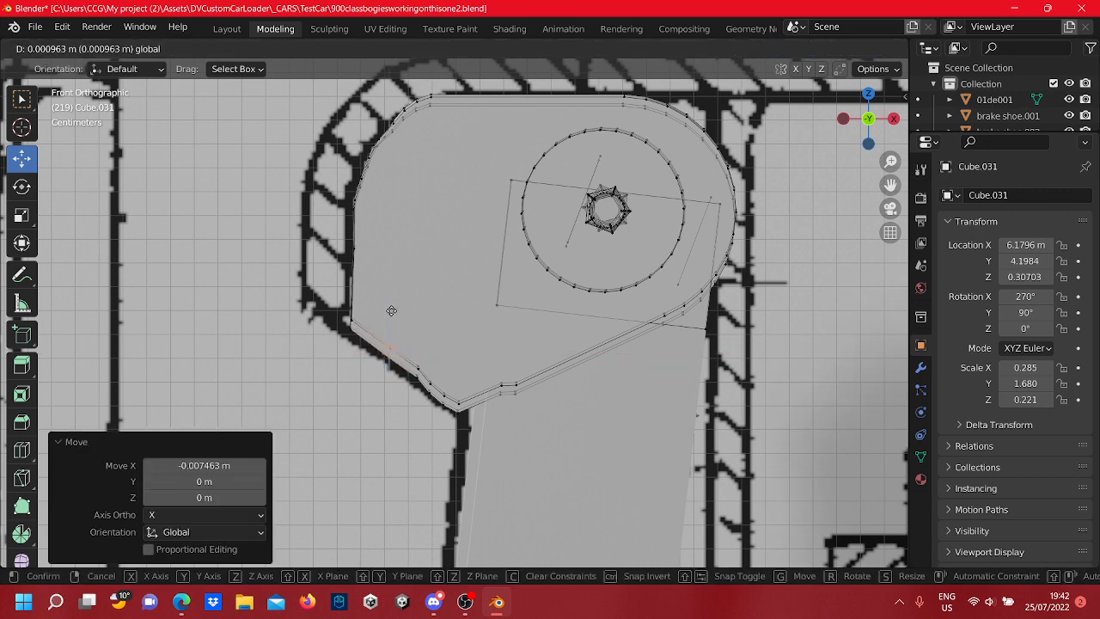
left_click(392, 311)
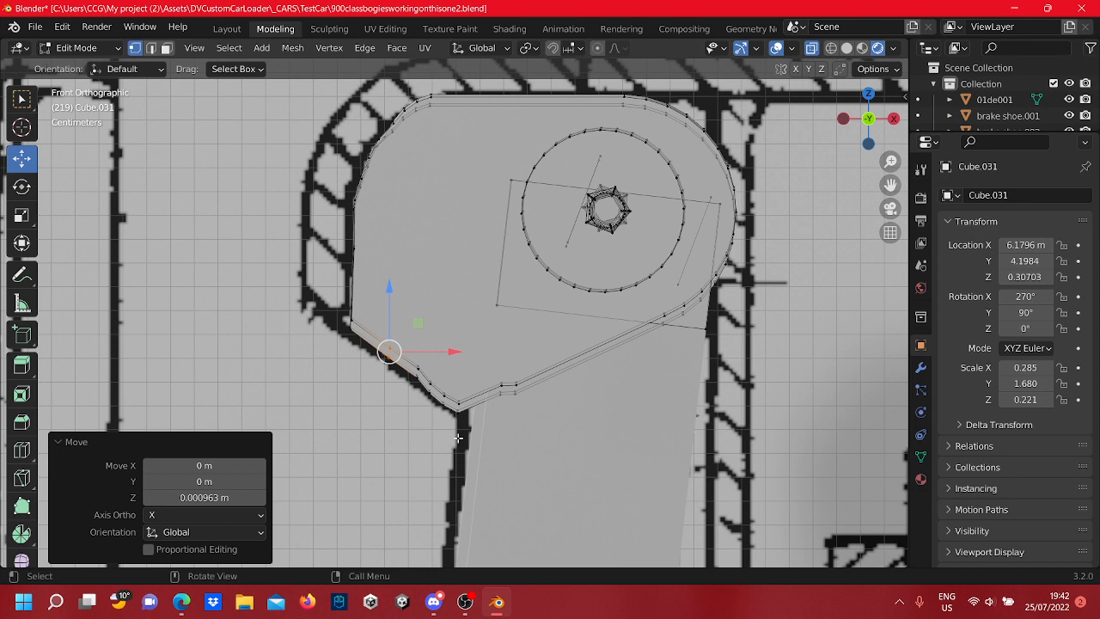
Raise the vertices around the plate's bottom tip about 0.0026 m along Z
left_click(438, 398)
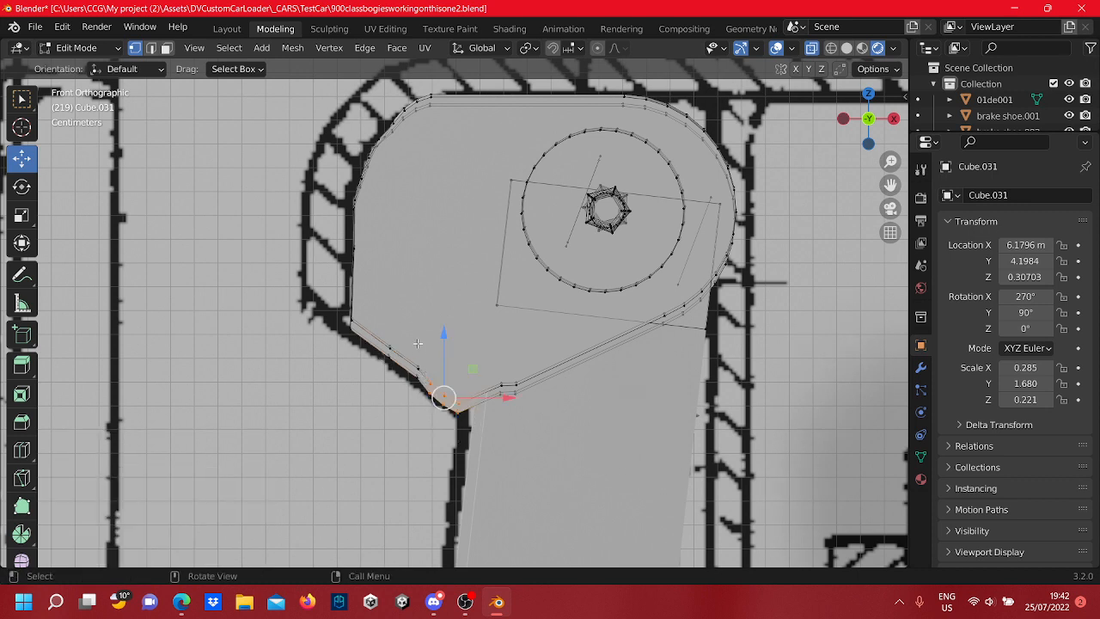
key("g")
key("z")
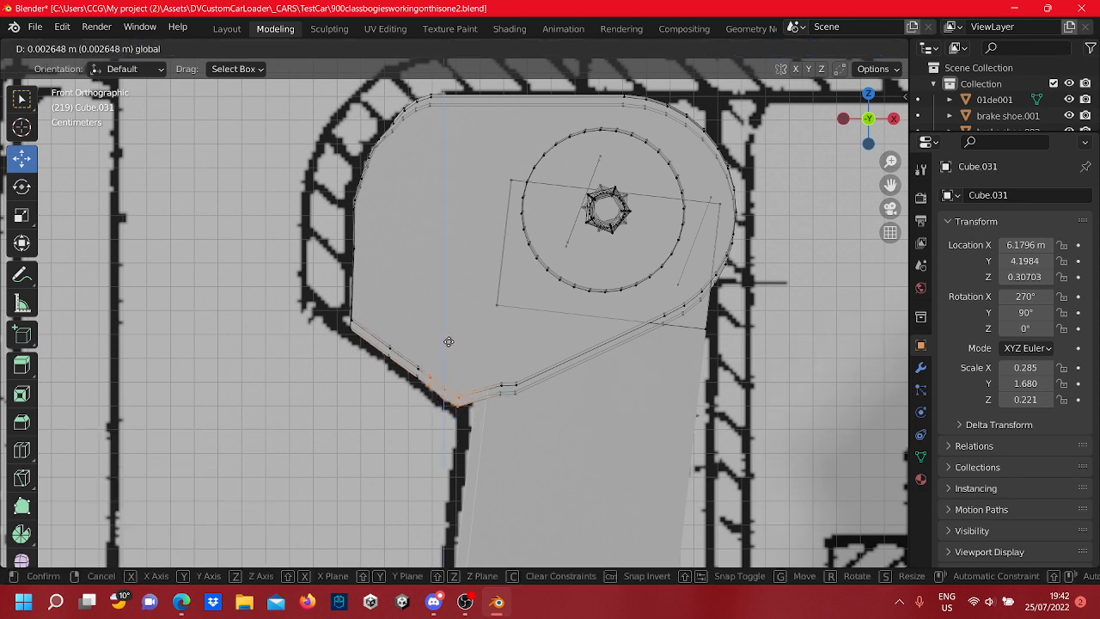
left_click(448, 341)
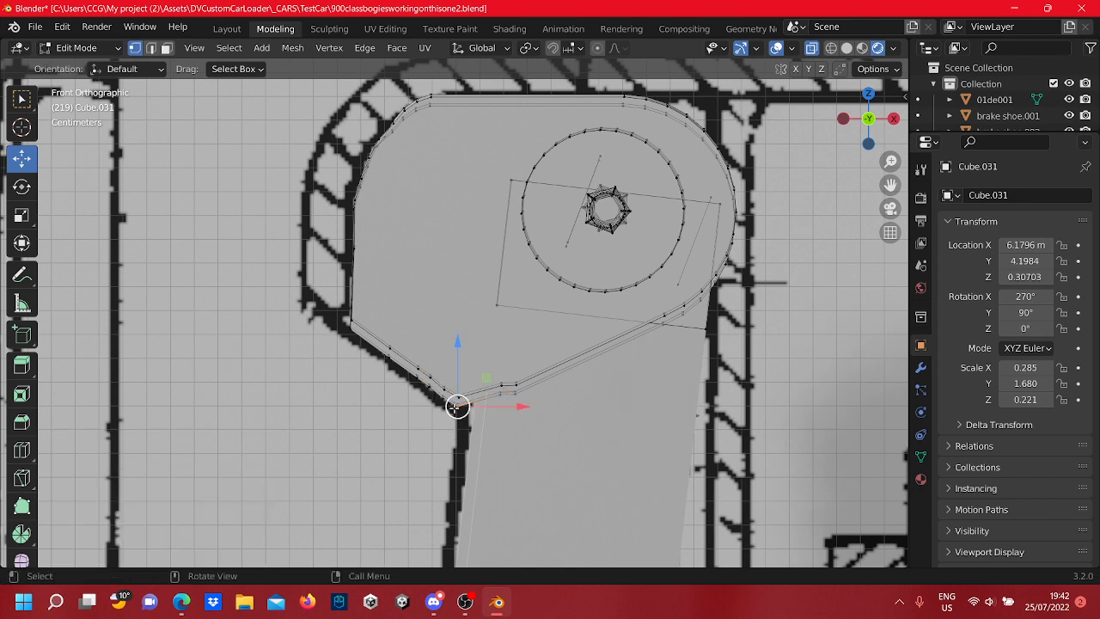
Nudge the vertices beside the plate's bottom tip slightly so the sloping edge follows the drawing, and clear the selection
left_click(440, 386)
left_click_drag(441, 366, 445, 352)
left_click(451, 369)
left_click(353, 474)
middle_click_drag(516, 293, 366, 335, "shift")
middle_click_drag(594, 273, 529, 305, "shift")
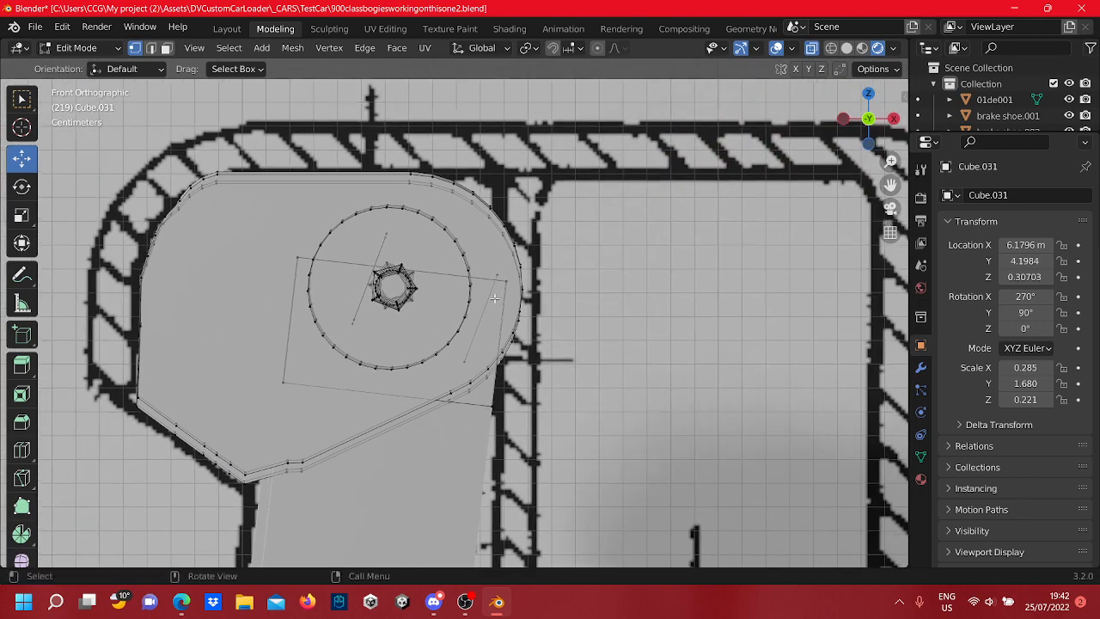
In front view, move the vertices just right of the plate's bottom tip left and slightly up, and return to Object Mode
scroll(492, 290, "down", 4)
mouse_move(464, 284)
middle_mouse_down()
mouse_move(487, 283)
mouse_move(468, 278)
mouse_move(479, 288)
middle_mouse_up()
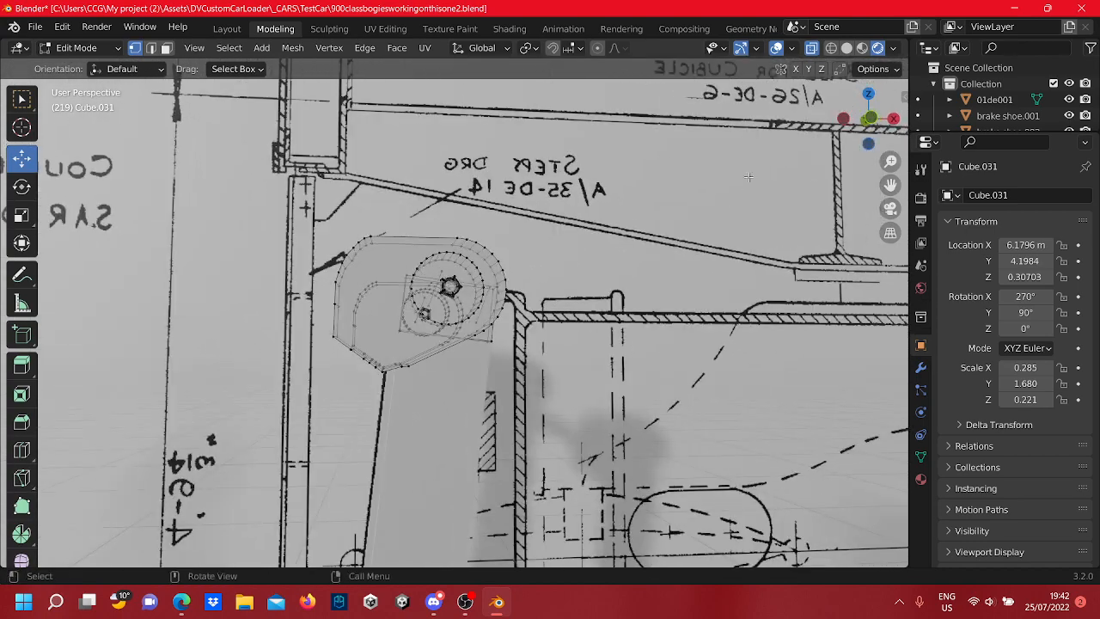
left_click(876, 122)
scroll(374, 442, "up", 3)
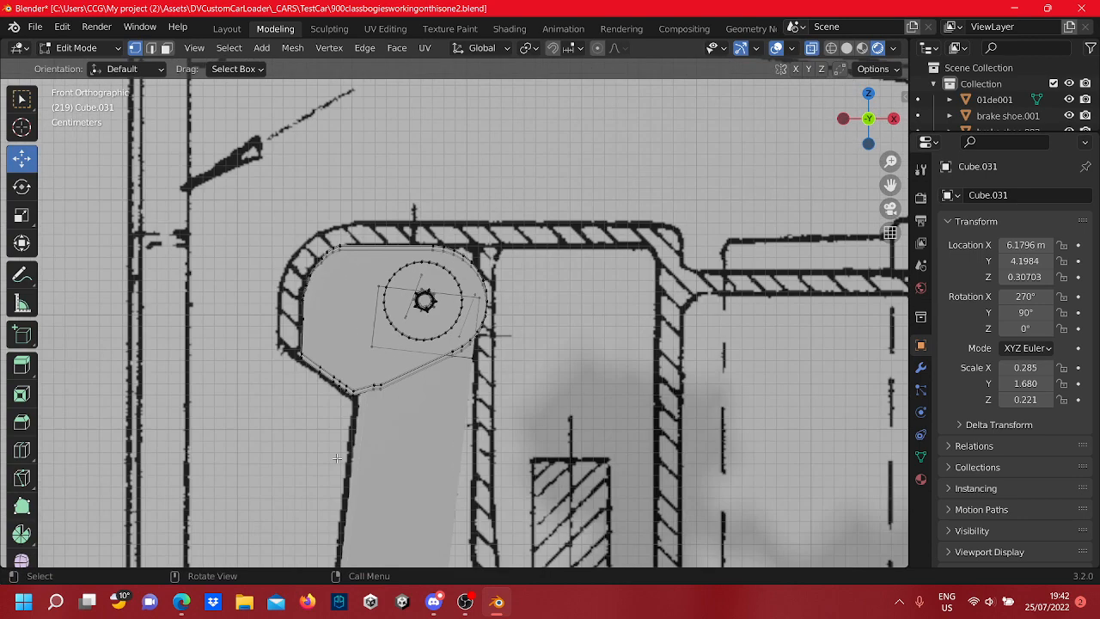
middle_click_drag(368, 451, 447, 377, "shift")
scroll(446, 377, "up", 4)
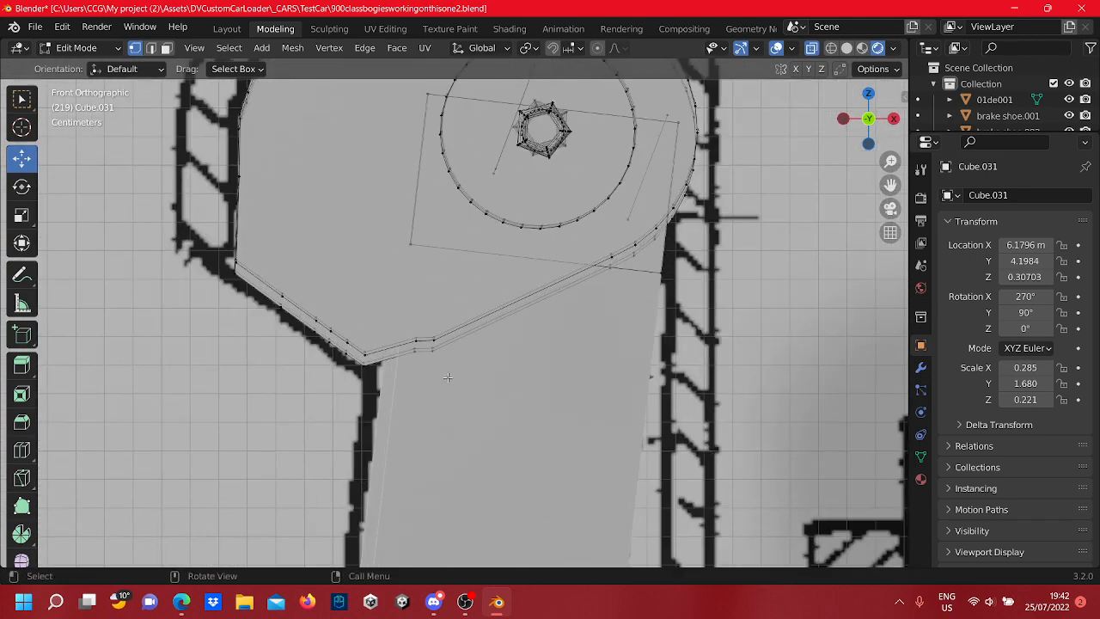
left_click(353, 350)
left_click_drag(364, 358, 416, 383)
scroll(464, 438, "down", 3)
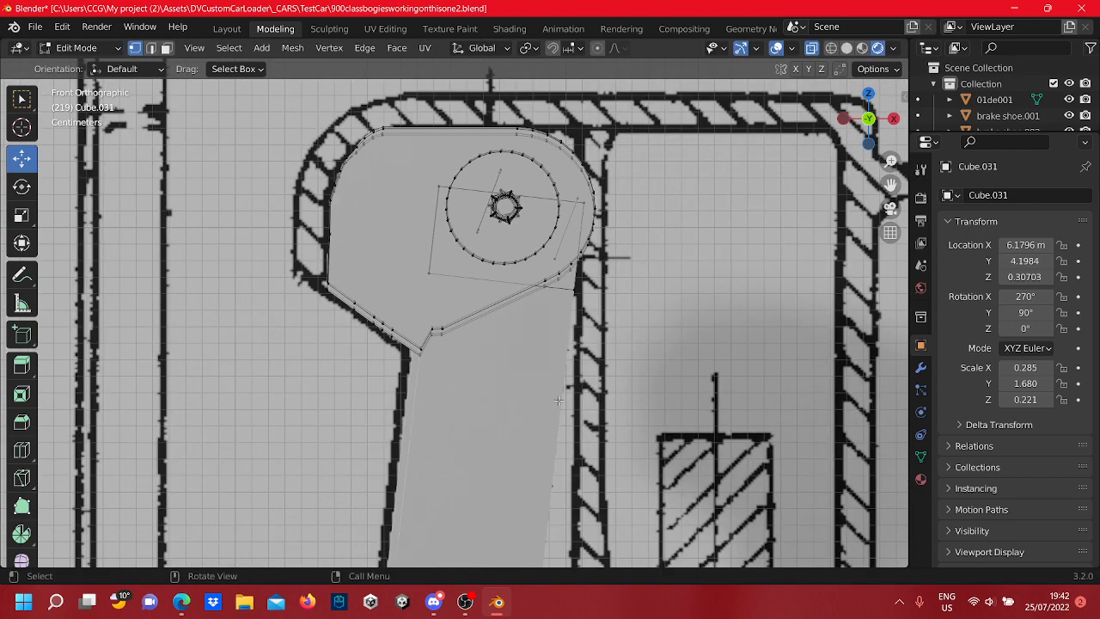
middle_click_drag(454, 293, 509, 378)
scroll(572, 363, "down", 4)
key("Tab")
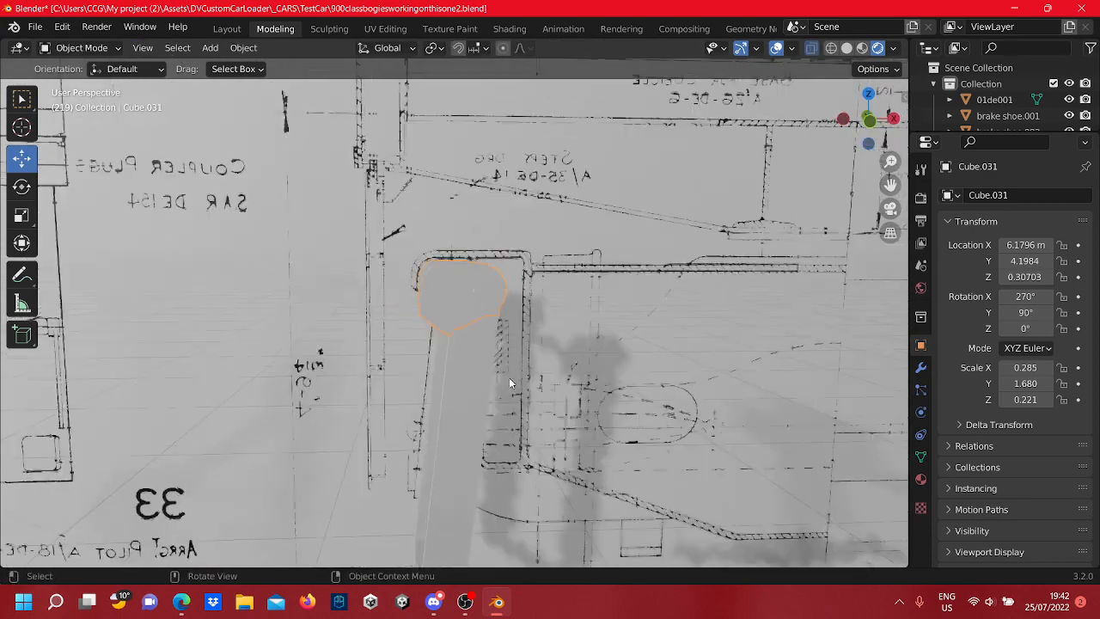
Open the arm frame Cube.029 in Edit Mode and select the lower-end vertices of both bolts under the crossbar
scroll(490, 390, "up", 5)
scroll(575, 378, "up", 3)
middle_click_drag(576, 372, 529, 375)
middle_click_drag(510, 373, 395, 377)
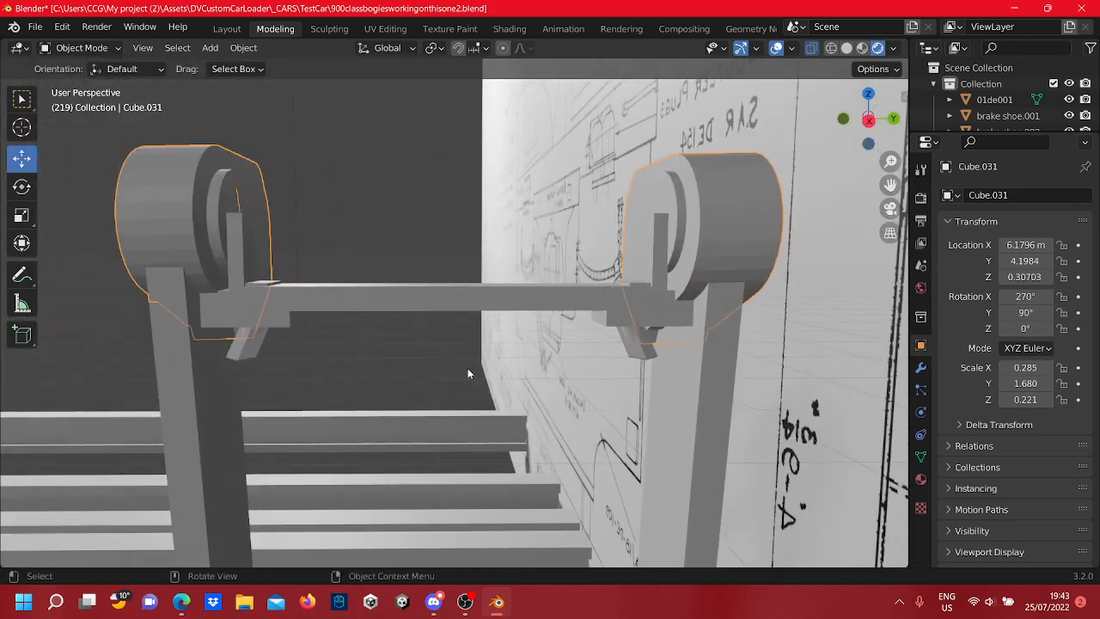
left_click(241, 356)
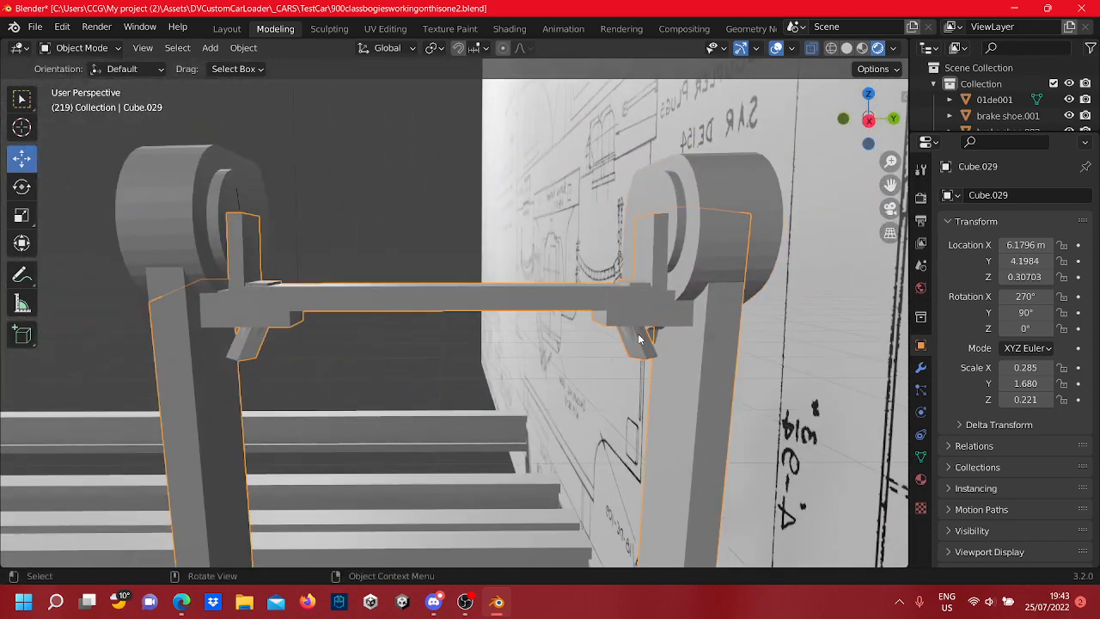
key("Tab")
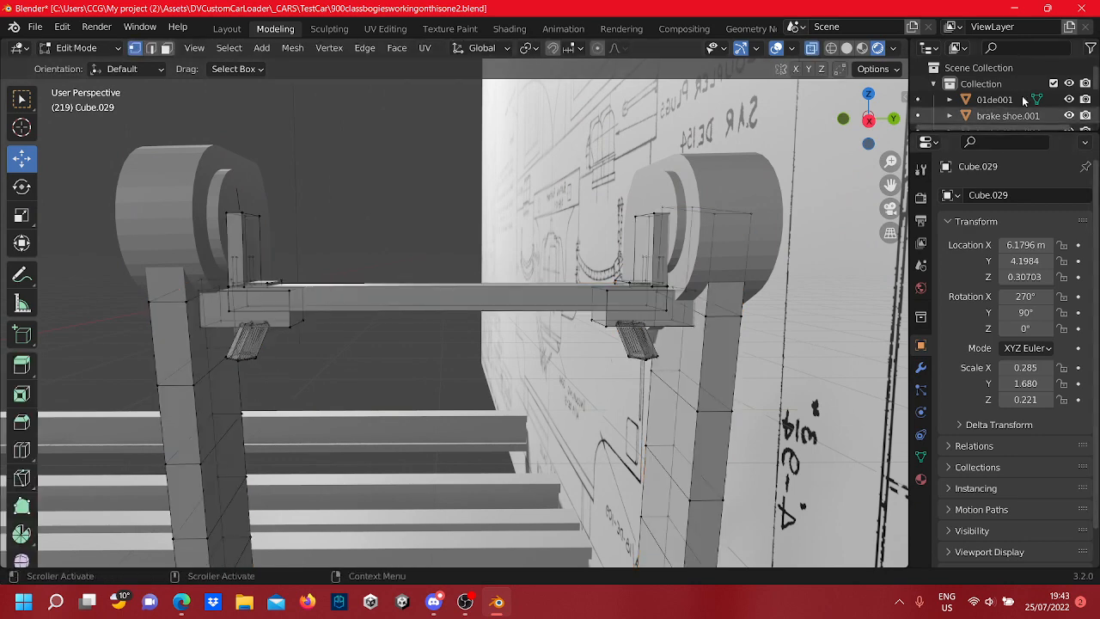
left_click(870, 121)
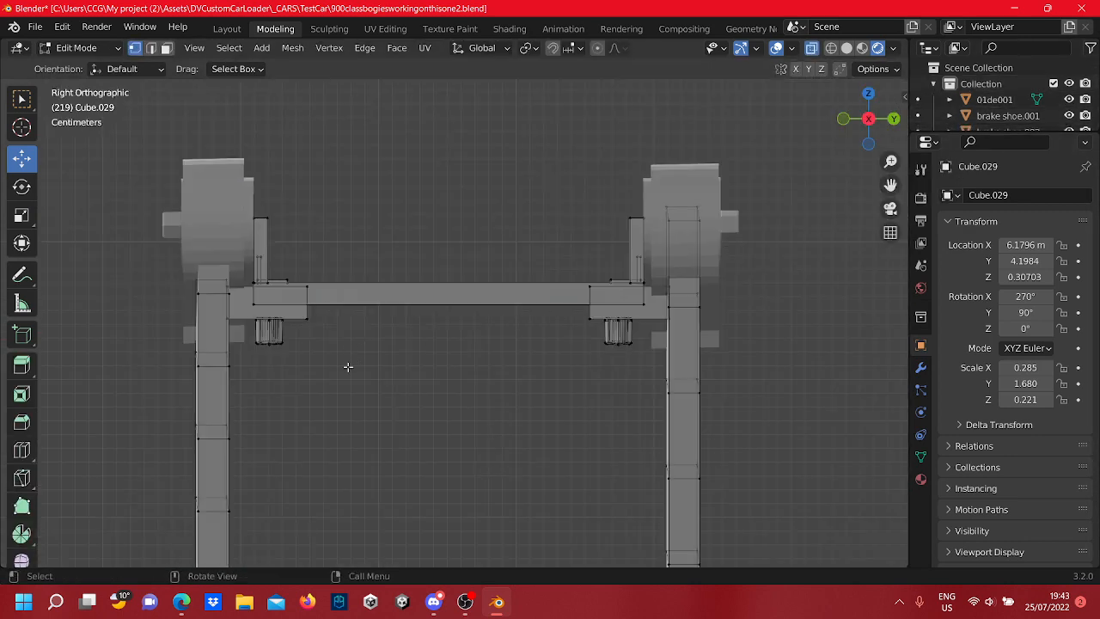
left_click_drag(345, 372, 240, 318)
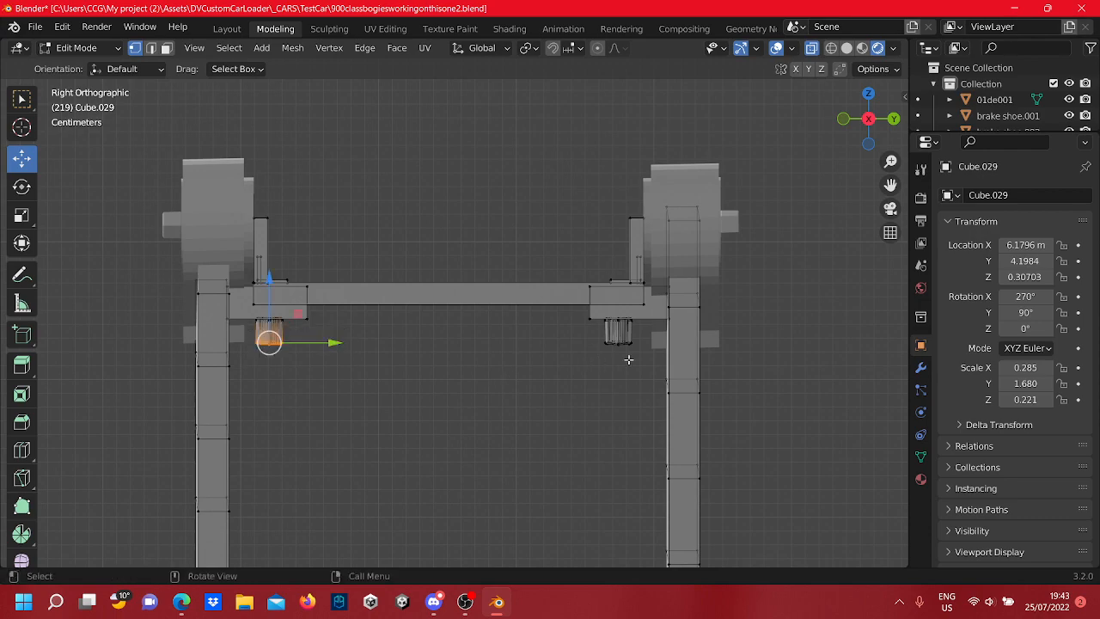
left_click_drag(637, 361, 593, 321, "shift")
scroll(478, 324, "down", 2)
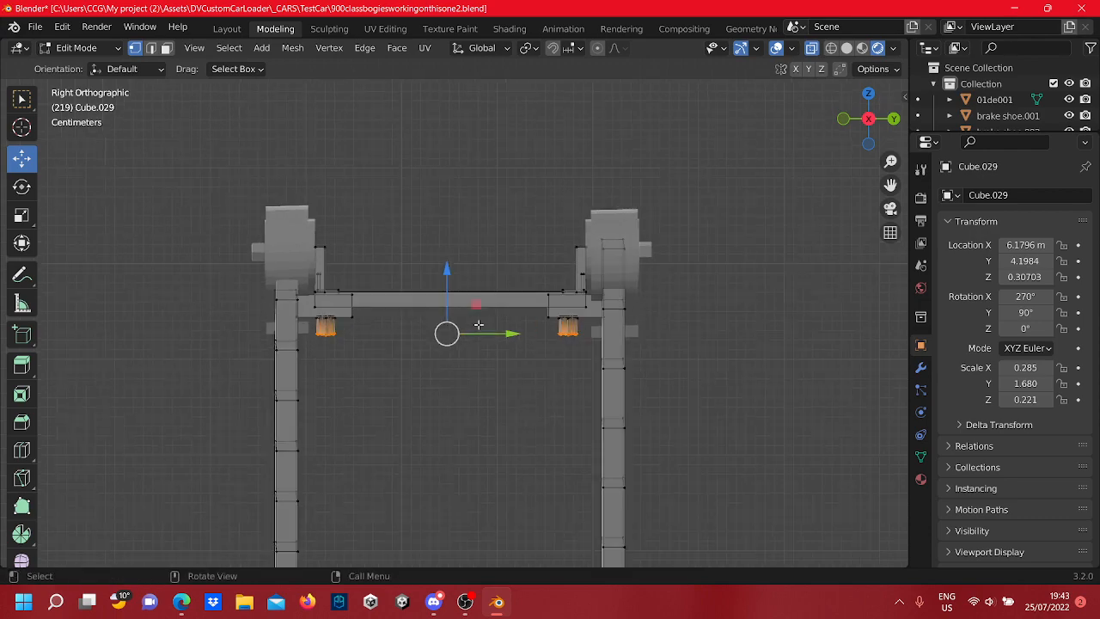
middle_click_drag(477, 325, 566, 332)
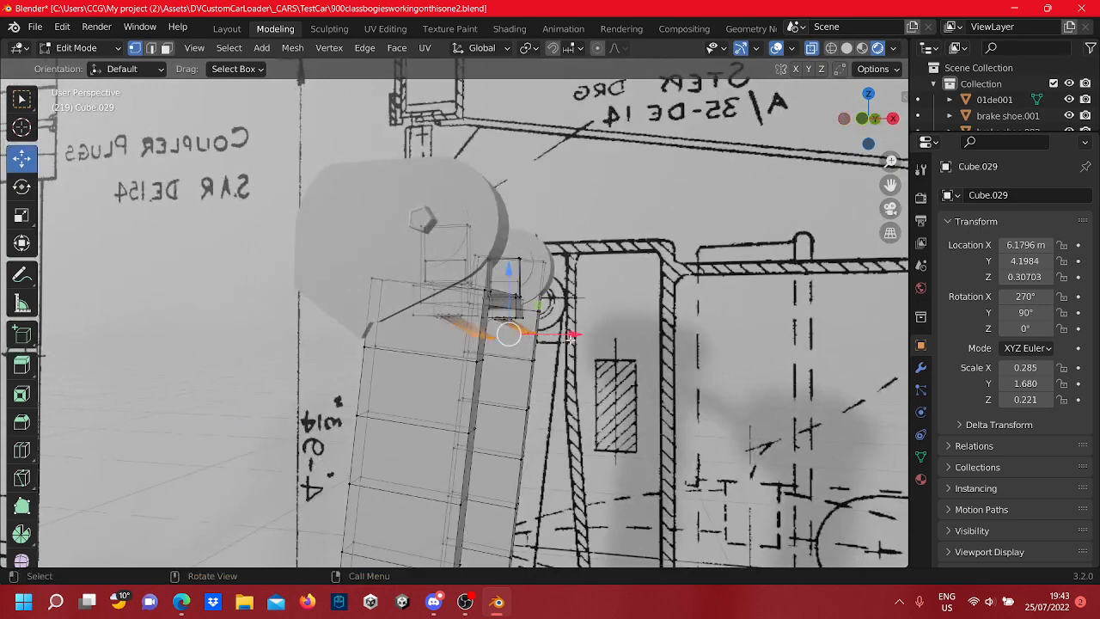
Shift the bolts' lower ends -0.030907 m along X to straighten them, and correct by 0.00101 m along X
left_click_drag(570, 337, 534, 339)
scroll(534, 338, "up", 6)
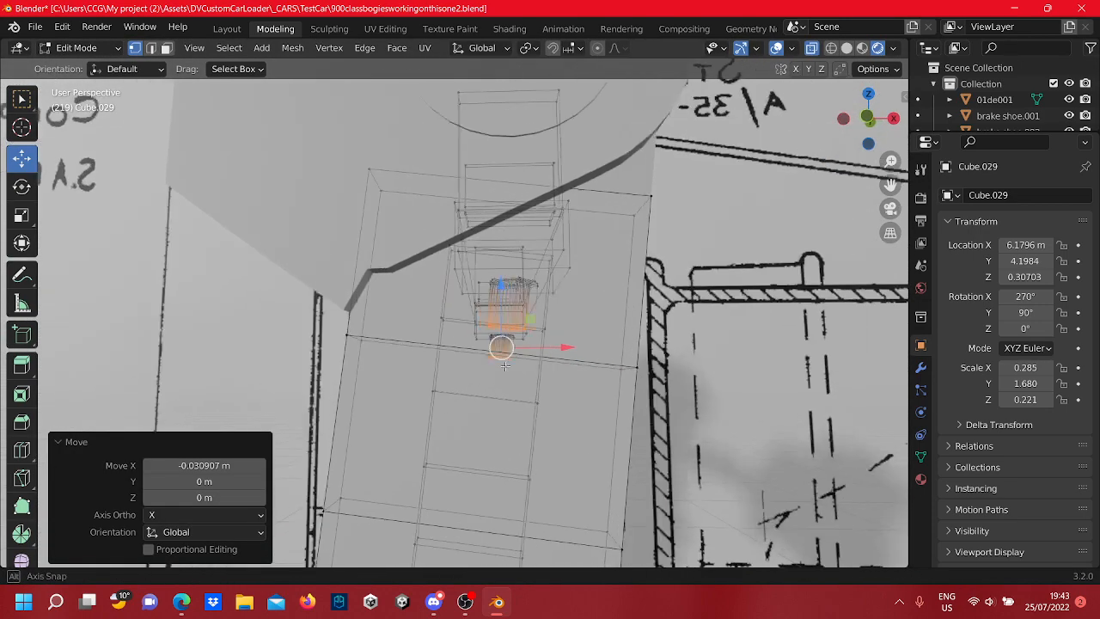
left_click_drag(504, 283, 513, 288)
left_click_drag(547, 343, 552, 343)
scroll(530, 352, "up", 5)
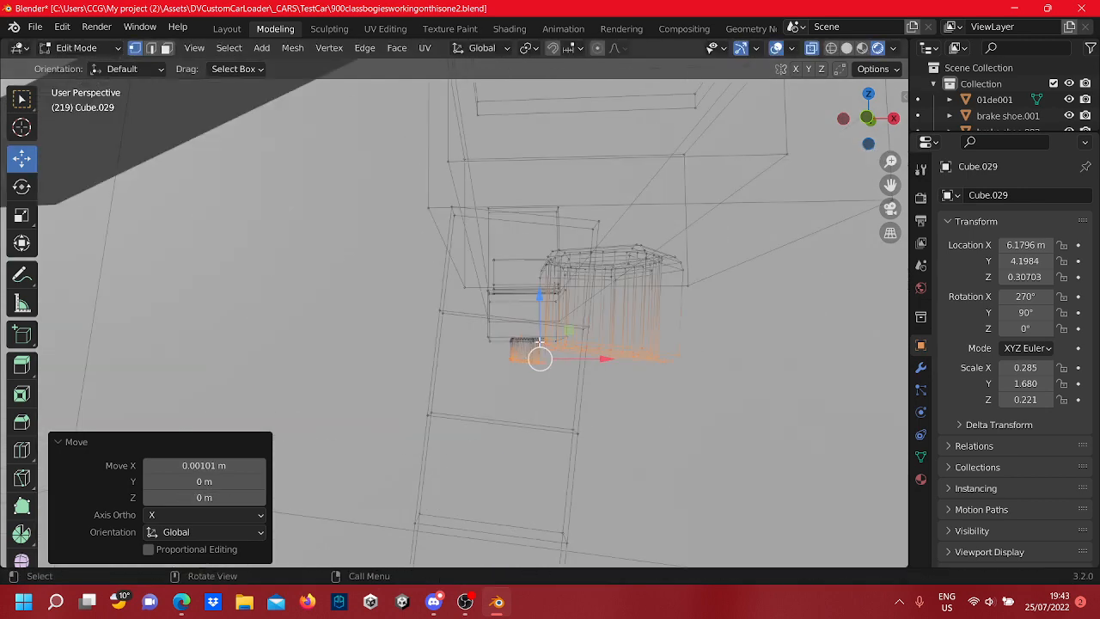
Fine-tune the bolts' lower ends along X and Z in front view, and return to Object Mode
scroll(650, 319, "down", 4)
left_click(866, 117)
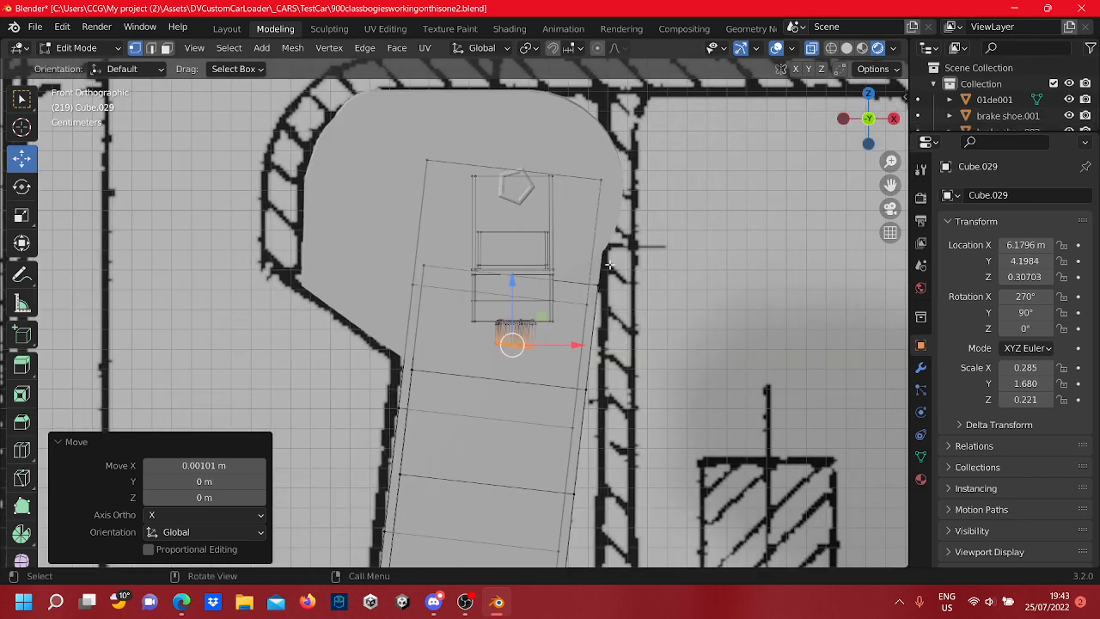
scroll(562, 316, "up", 2)
left_click_drag(591, 360, 592, 357)
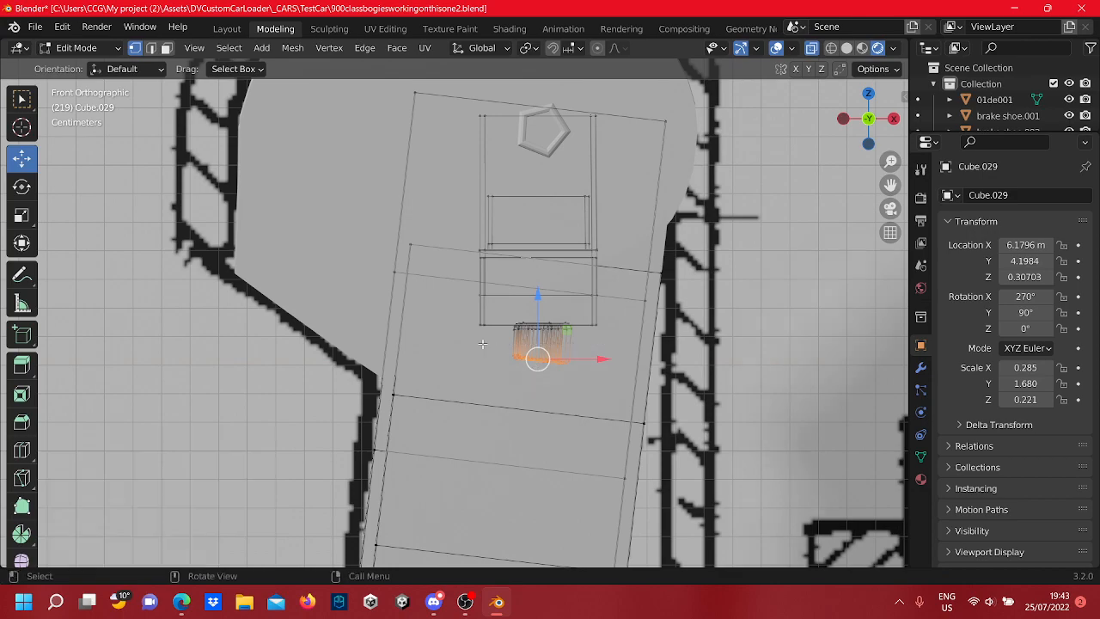
left_click_drag(537, 304, 537, 301)
scroll(538, 318, "down", 3)
middle_click_drag(541, 385, 697, 311)
scroll(765, 342, "up", 2)
key("Tab")
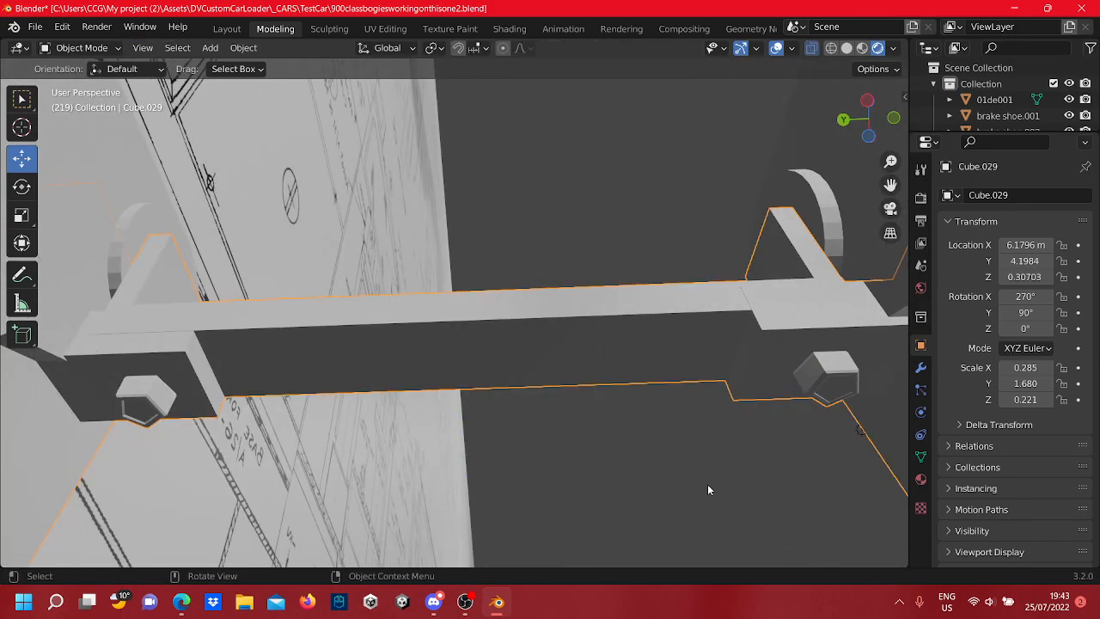
Inspect the arm frame and its rounded end plates against the reference drawing from several angles
left_click(707, 488)
middle_click_drag(707, 489, 491, 362)
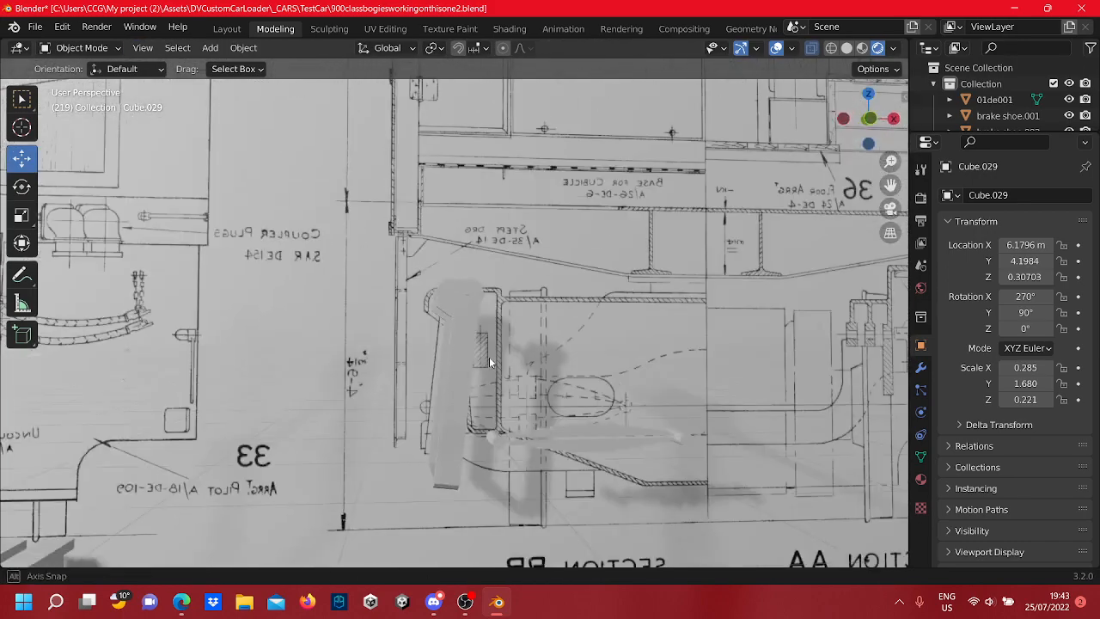
scroll(490, 361, "up", 4)
scroll(482, 361, "down", 3)
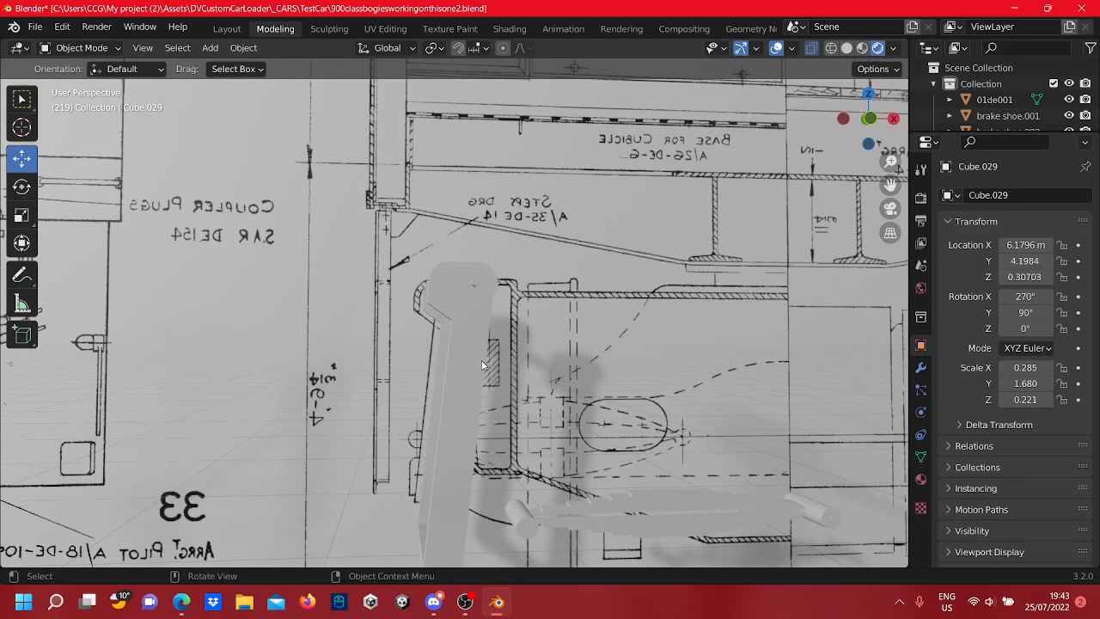
scroll(482, 361, "up", 6)
mouse_move(481, 361)
middle_mouse_down()
mouse_move(478, 398)
mouse_move(407, 403)
mouse_move(383, 392)
mouse_move(400, 398)
mouse_move(457, 371)
mouse_move(497, 376)
mouse_move(499, 352)
middle_mouse_up()
scroll(499, 347, "down", 1)
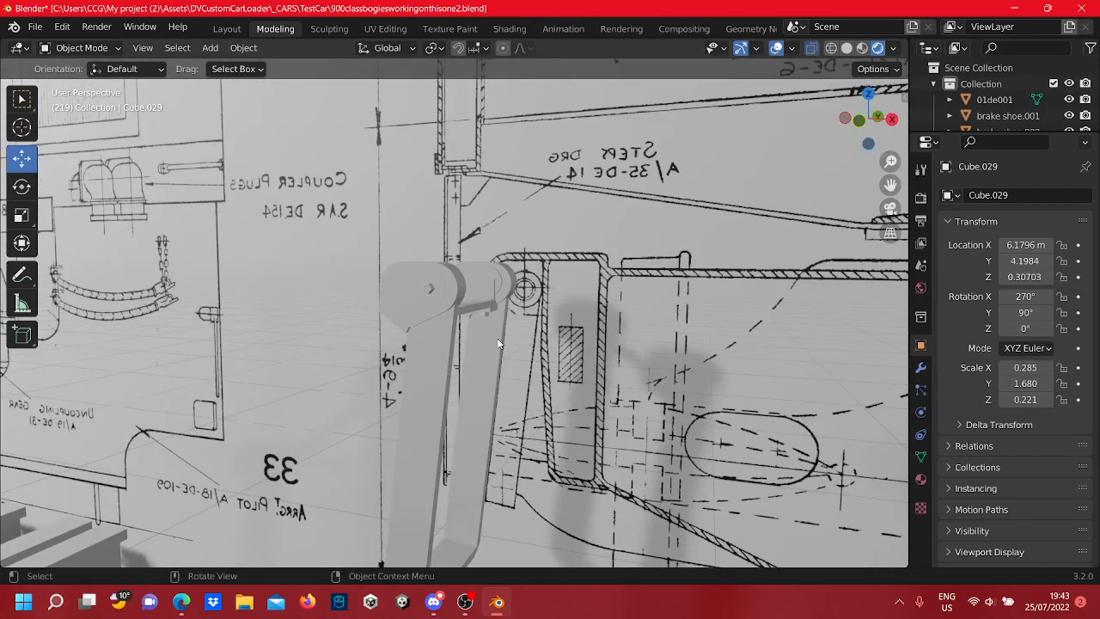
scroll(497, 340, "down", 3)
Select the arm frame's end-plate mesh Cube.031 together with the frame Cube.029 and open both in Edit Mode
mouse_move(516, 595)
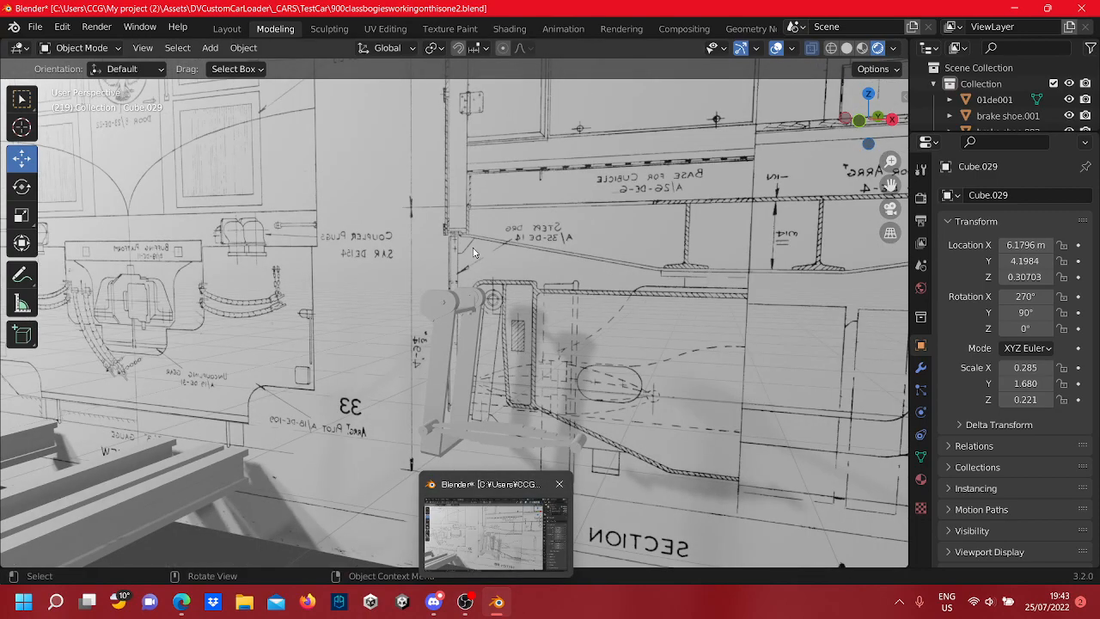
left_click(439, 301)
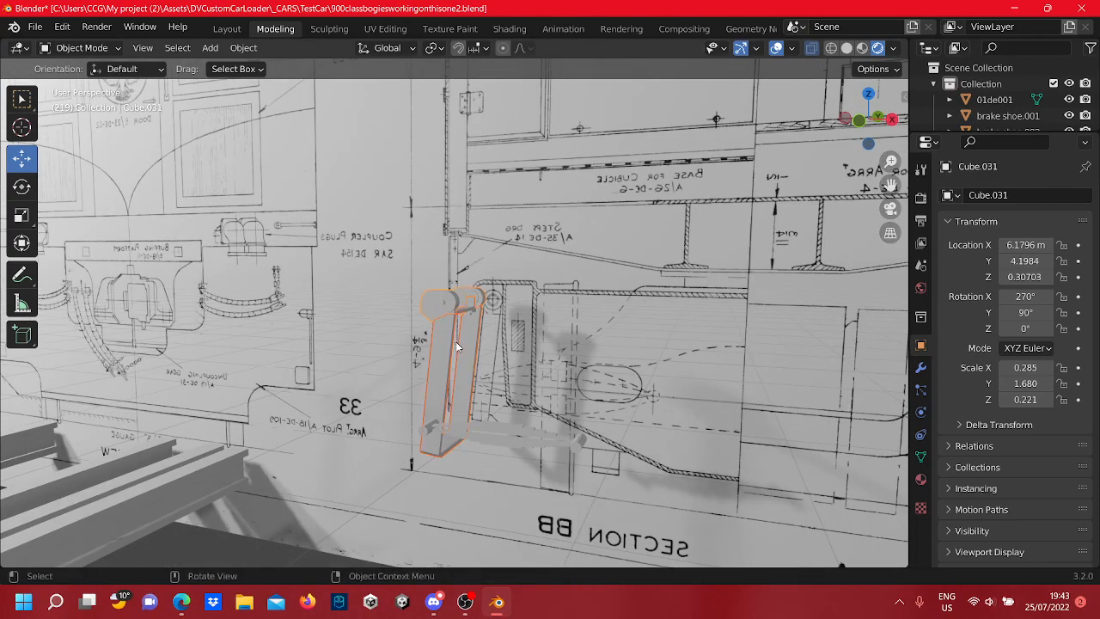
scroll(485, 317, "up", 5)
middle_click_drag(537, 342, 575, 393)
scroll(462, 292, "down", 2)
left_click(431, 306, "shift")
scroll(574, 394, "down", 3)
key("Tab")
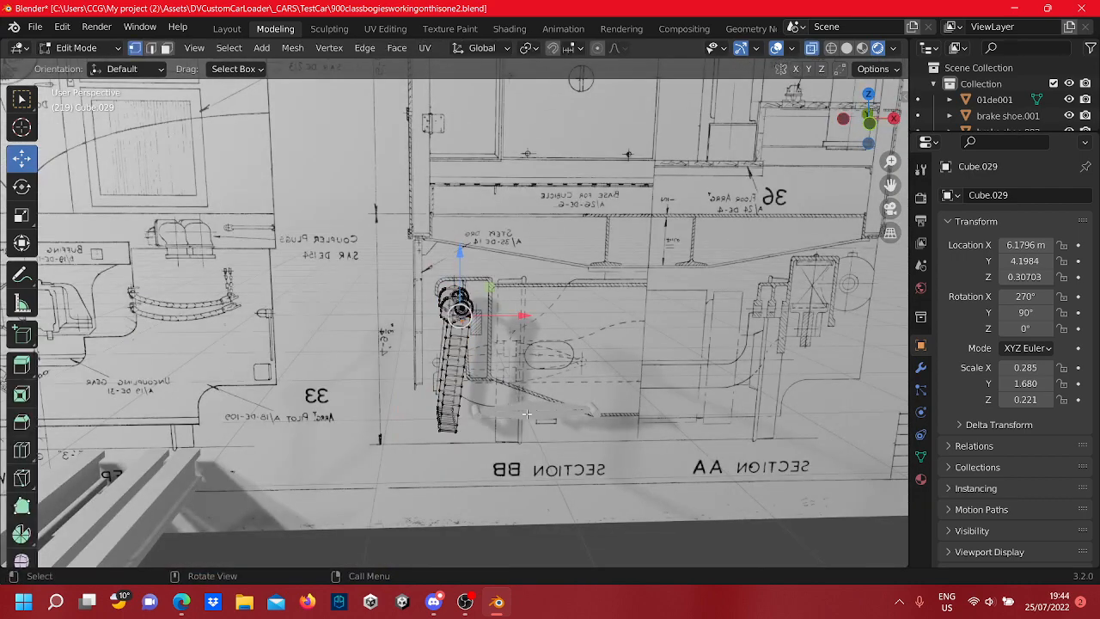
Move all arm frame and end-plate geometry along negative X, clear of the section drawing, and return to Object Mode
key("b")
left_click_drag(294, 101, 295, 101)
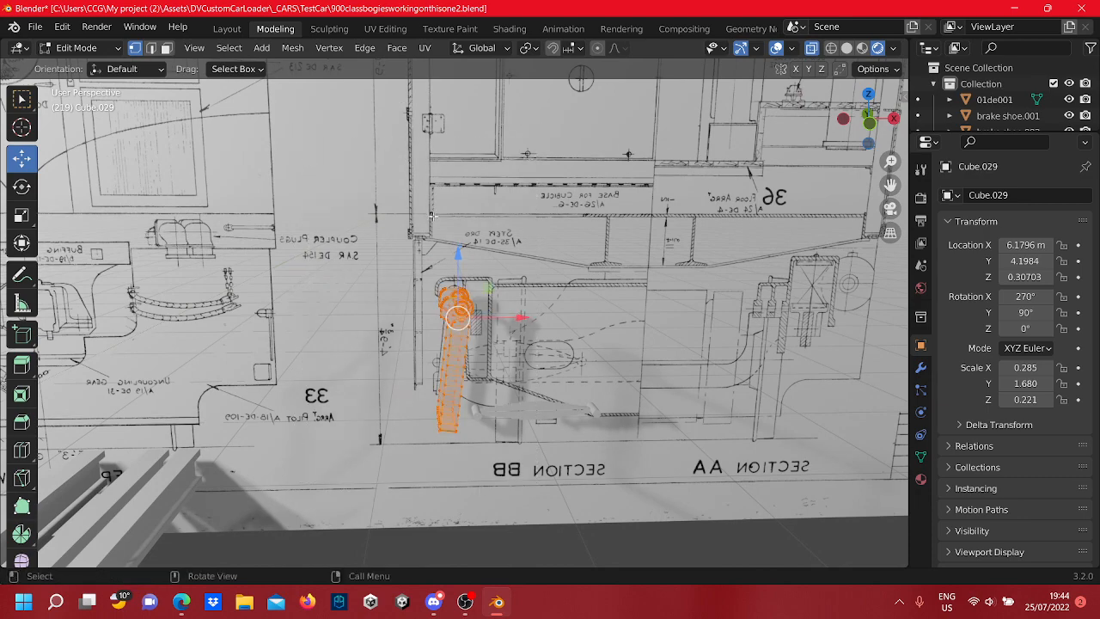
scroll(507, 314, "down", 3)
key("g")
left_click_drag(507, 313, 120, 318)
scroll(639, 443, "up", 3)
scroll(639, 443, "up", 2)
key("Tab")
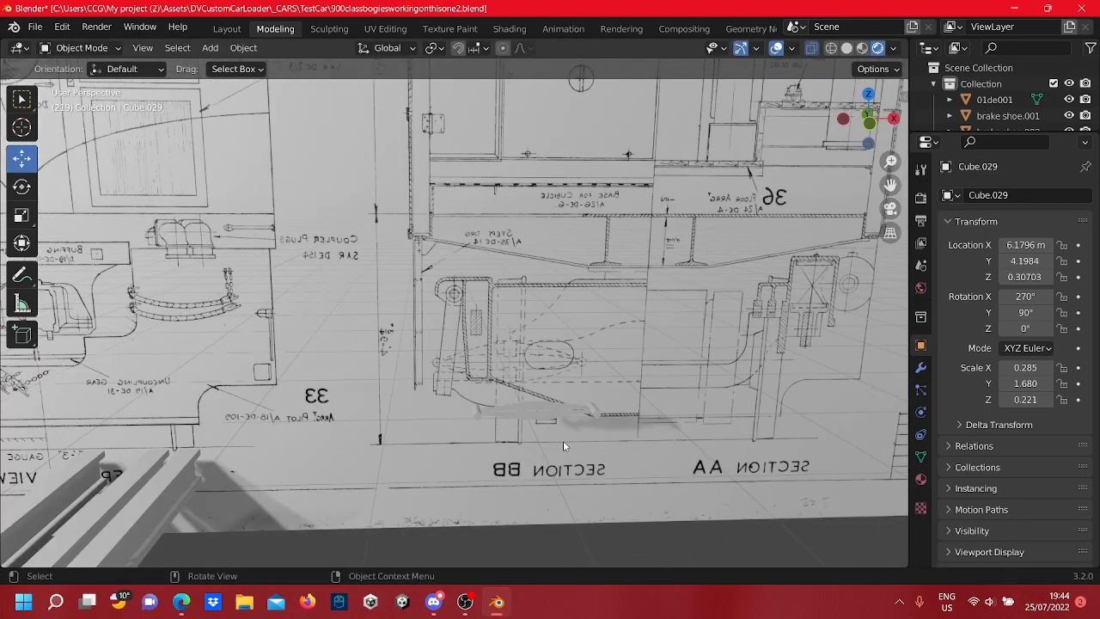
Scale the entire mesh of the leaf spring Cube.021 by 1.557 in front view to approach the drawing's dashed spring length
key("KP_1")
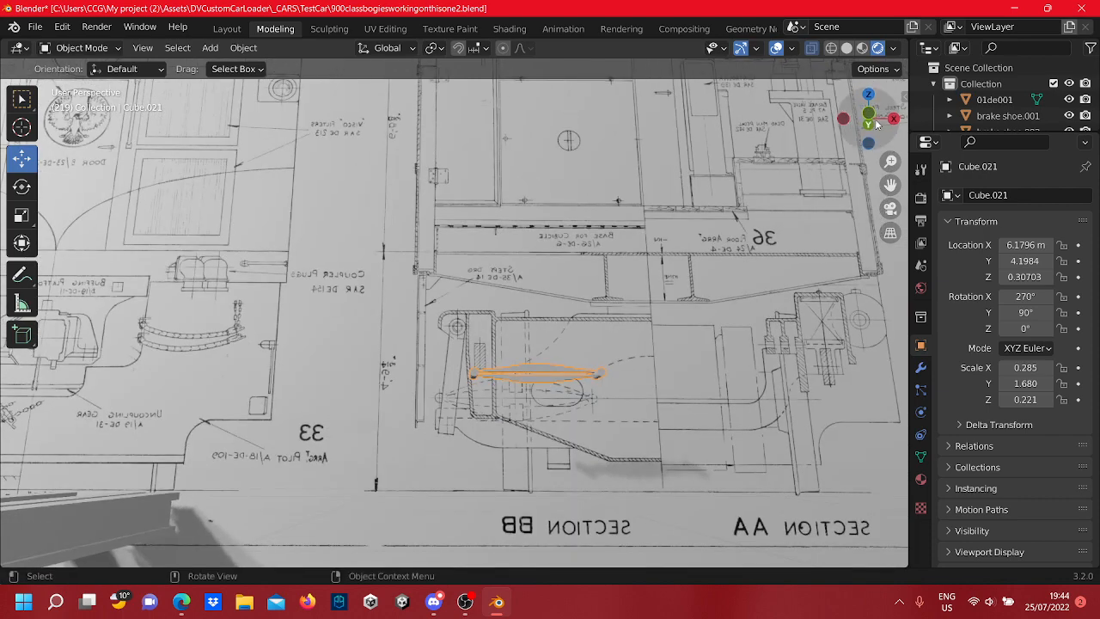
scroll(589, 452, "up", 5)
middle_click_drag(589, 452, 427, 290, "shift")
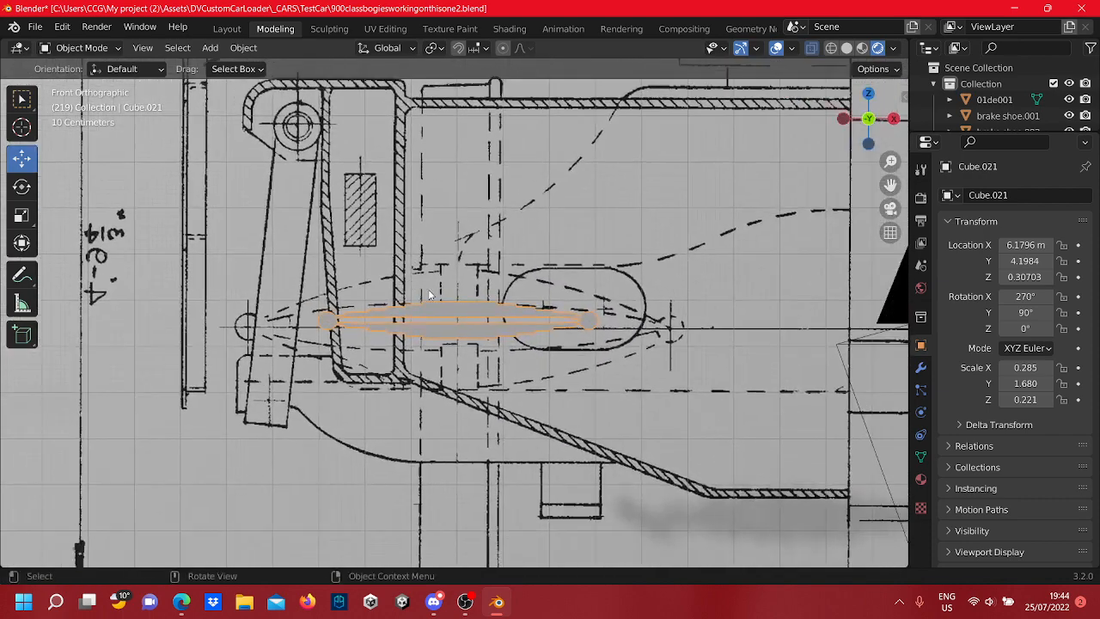
left_click(21, 197)
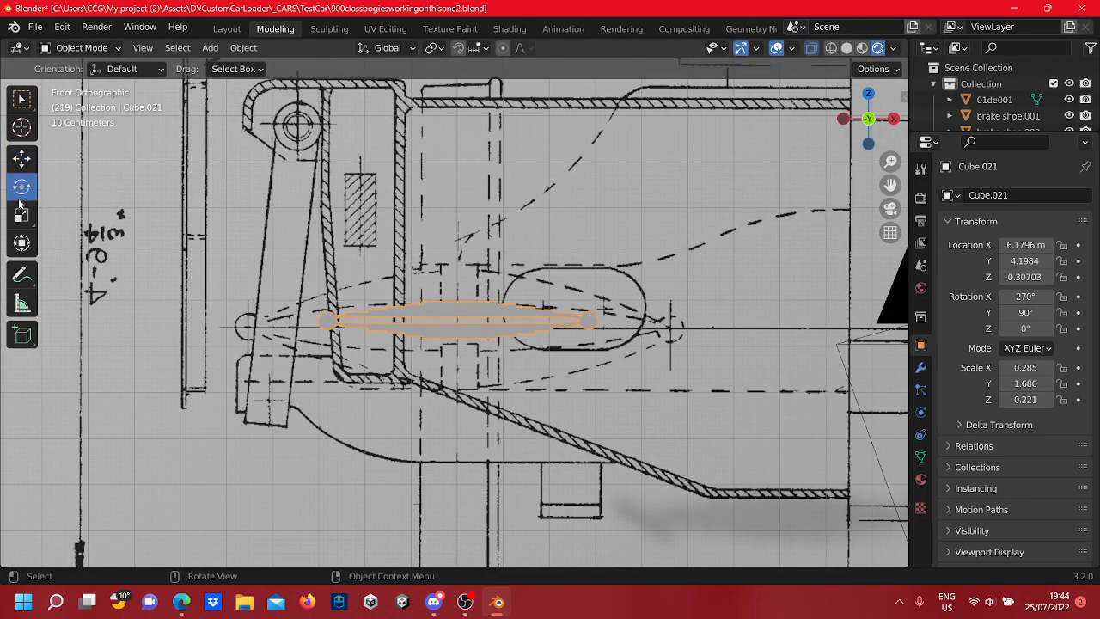
left_click(21, 214)
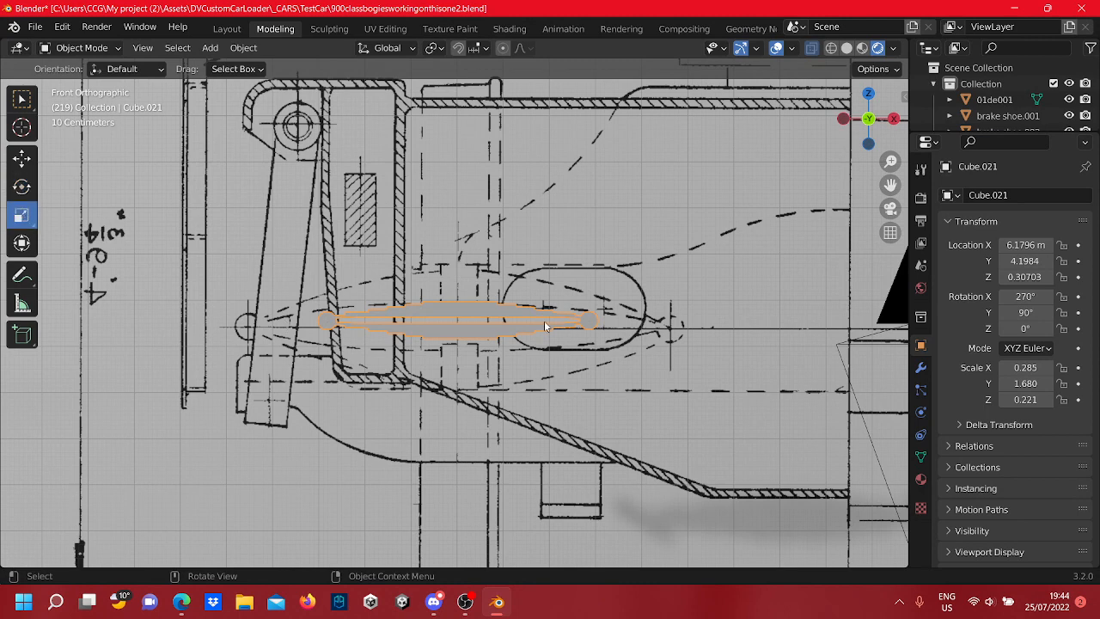
key("Tab")
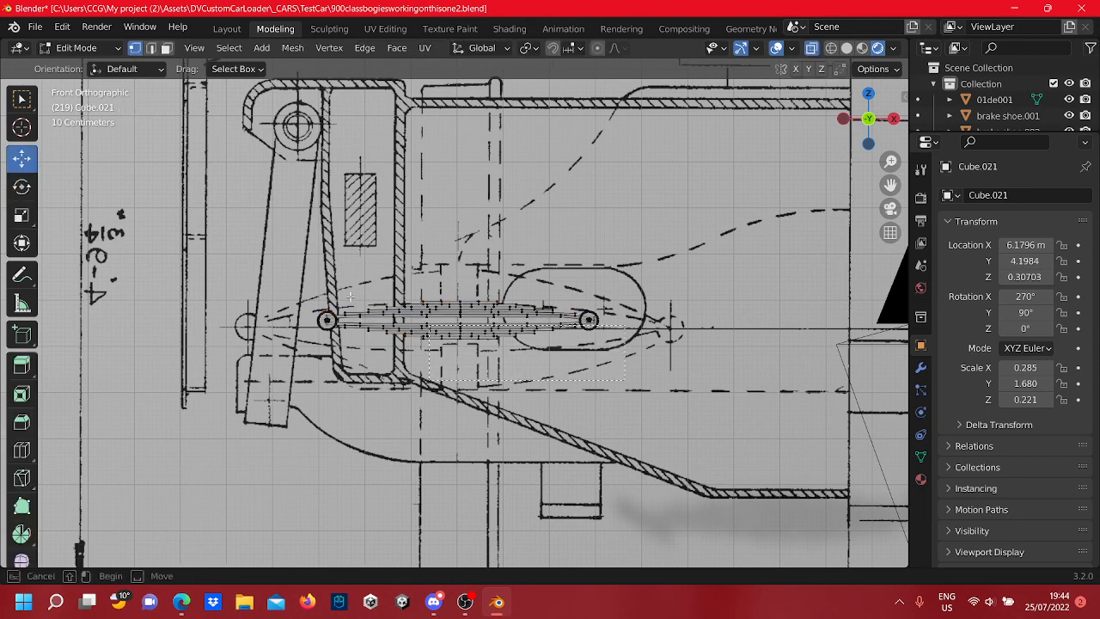
key("a")
left_click(22, 214)
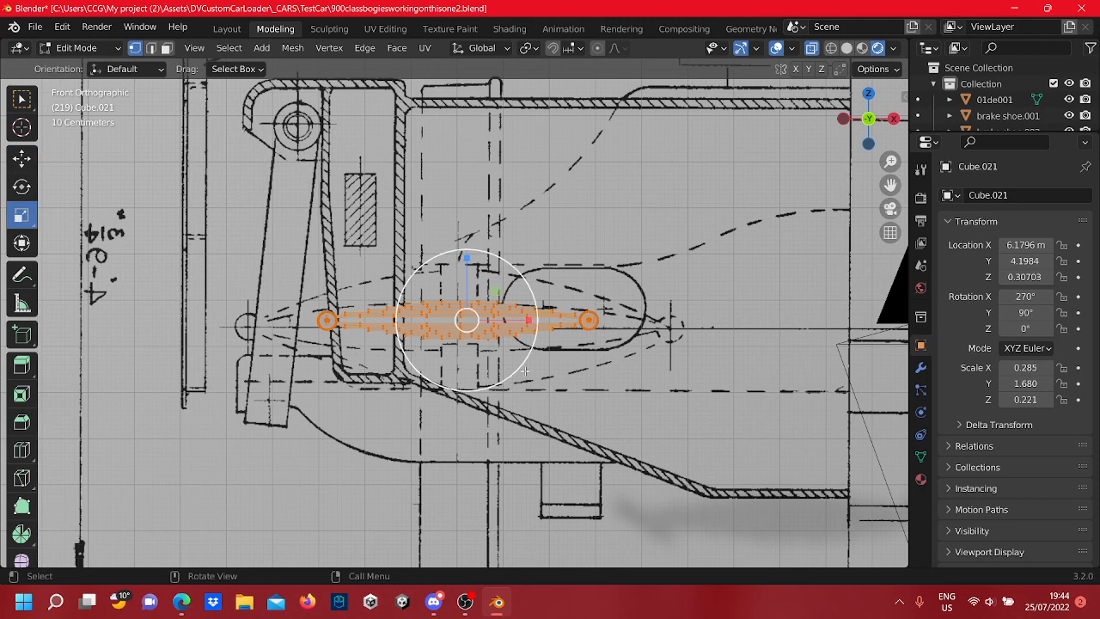
left_click_drag(396, 288, 357, 271)
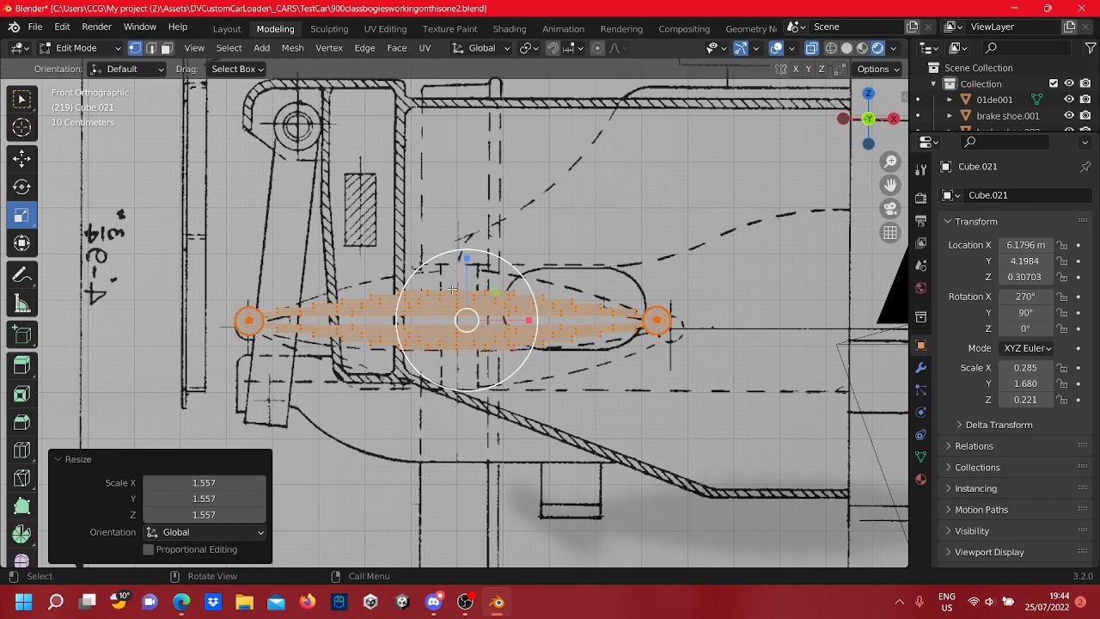
Lower the leaf spring slightly onto the drawing's centreline and shift the half on the +X side 0.027328 m along X
left_click(21, 157)
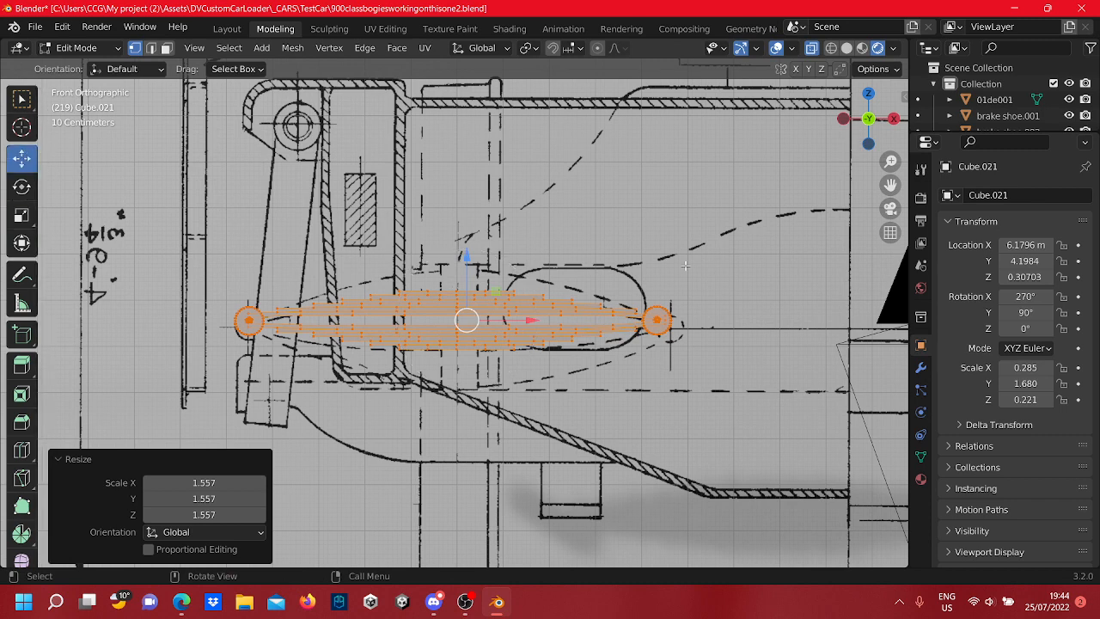
left_click_drag(466, 255, 466, 262)
left_click_drag(743, 402, 462, 241)
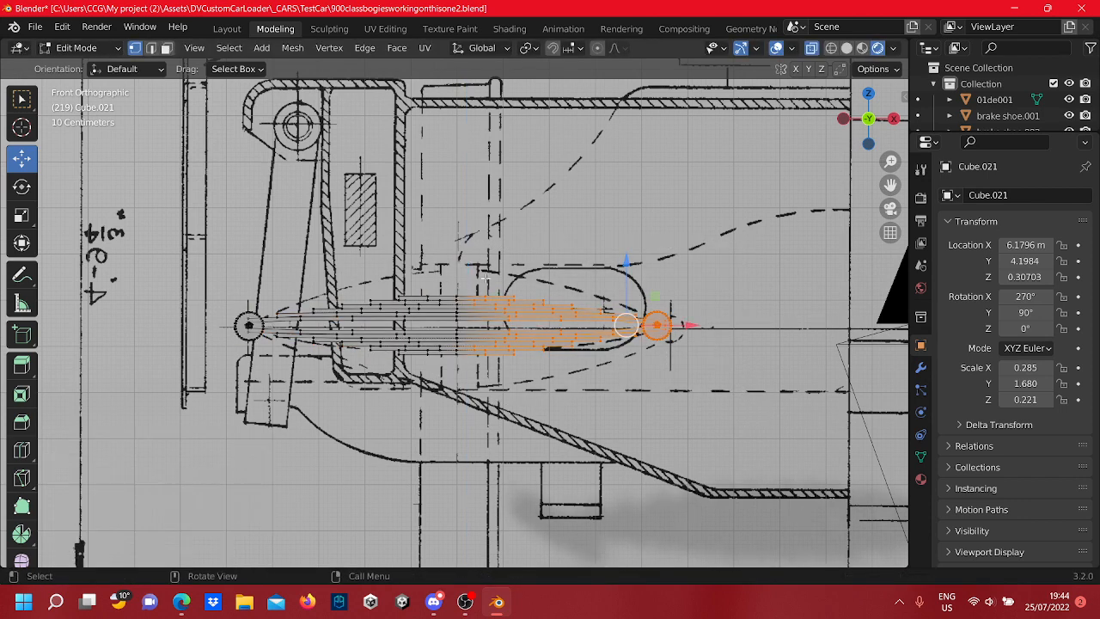
left_click_drag(676, 327, 691, 327)
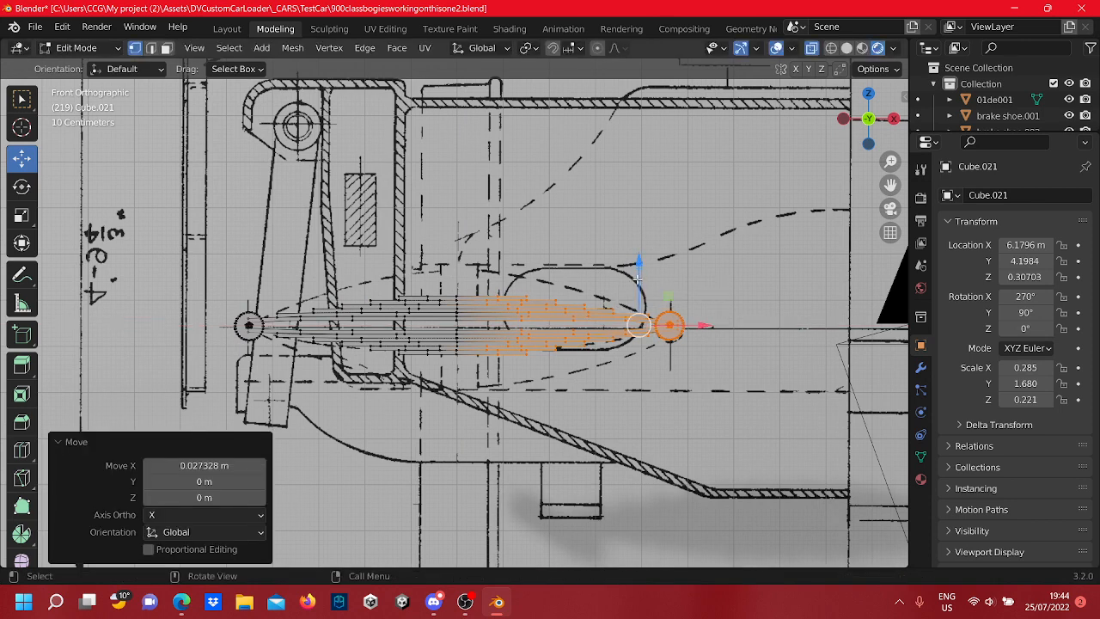
left_click_drag(637, 278, 639, 284)
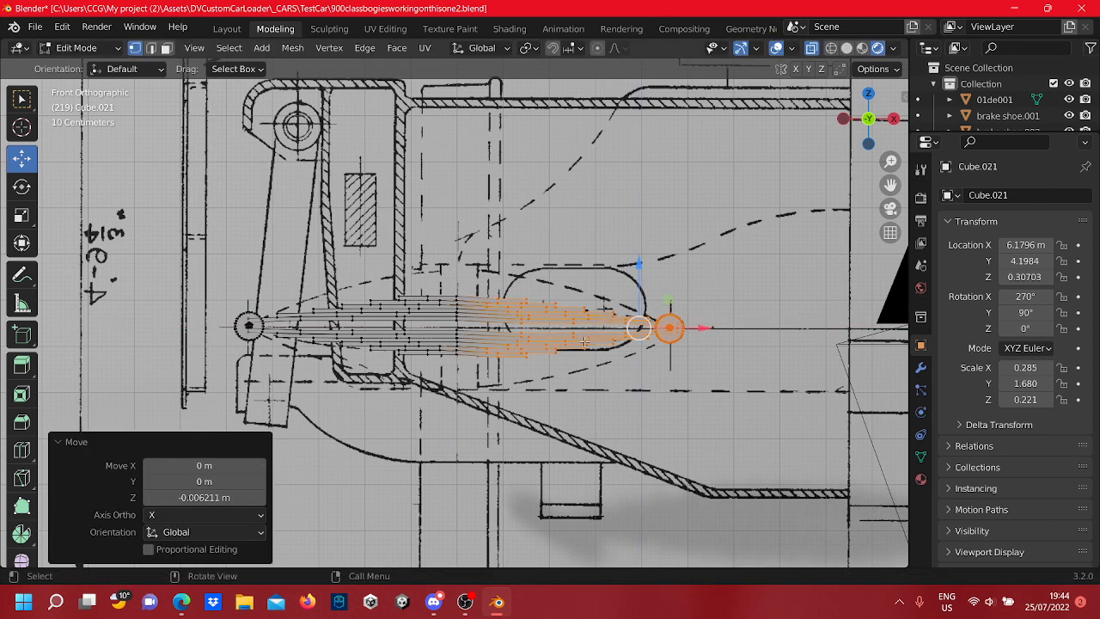
key("ctrl+z")
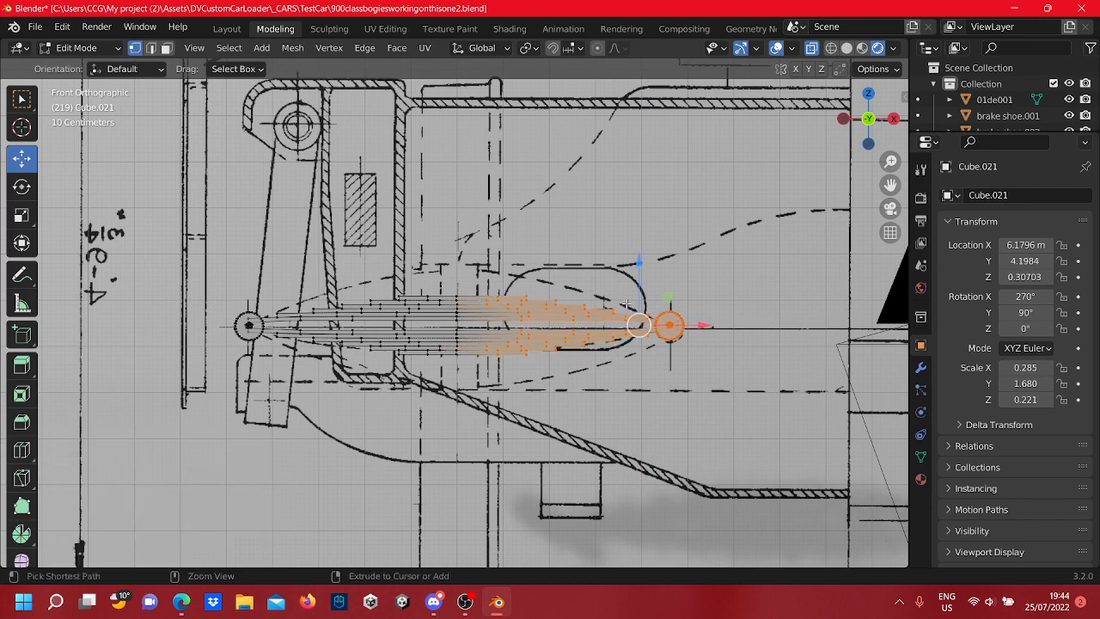
Try to raise the spring's upper leaves along Z towards the dashed outline, and undo the change
left_click(664, 275)
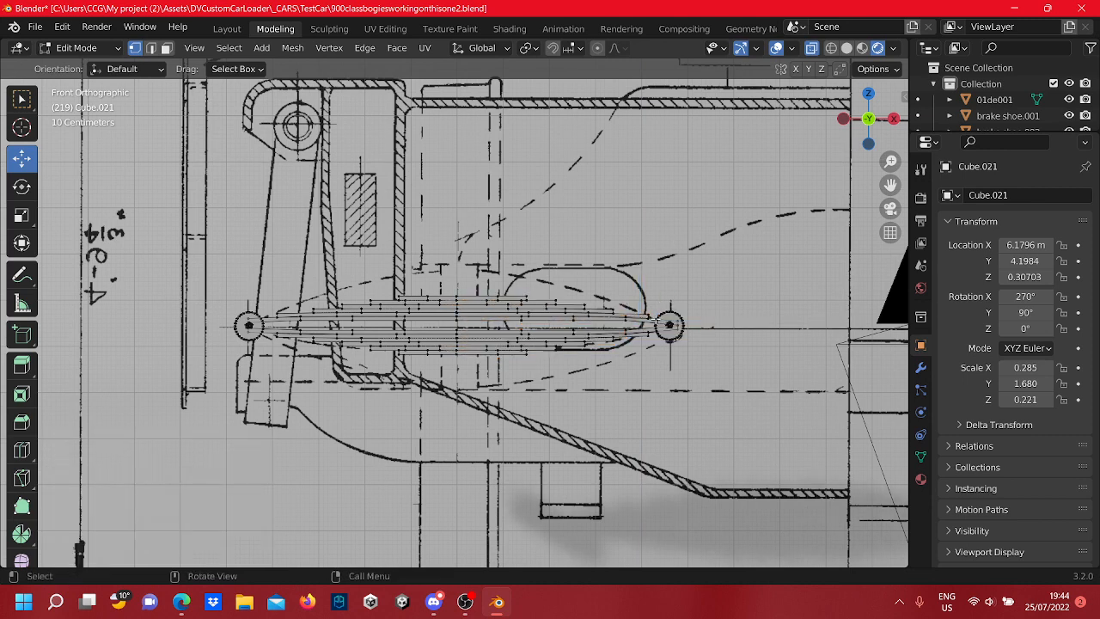
left_click_drag(653, 324, 276, 229)
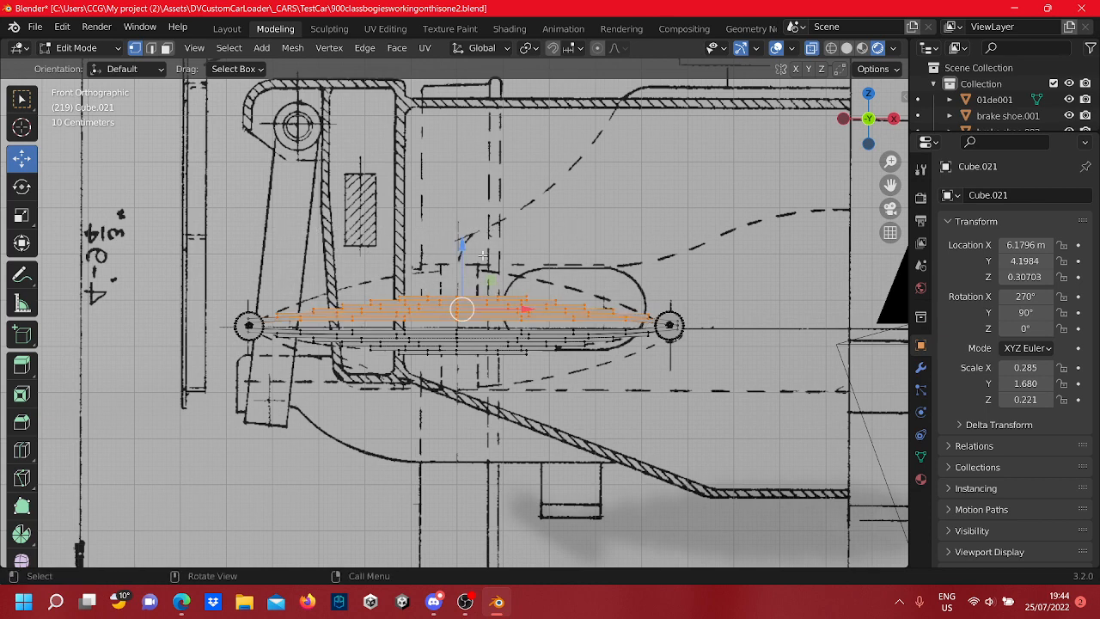
left_click_drag(461, 247, 469, 221)
key("ctrl+z")
scroll(464, 295, "up", 2)
left_click_drag(474, 330, 460, 249)
key("ctrl+z")
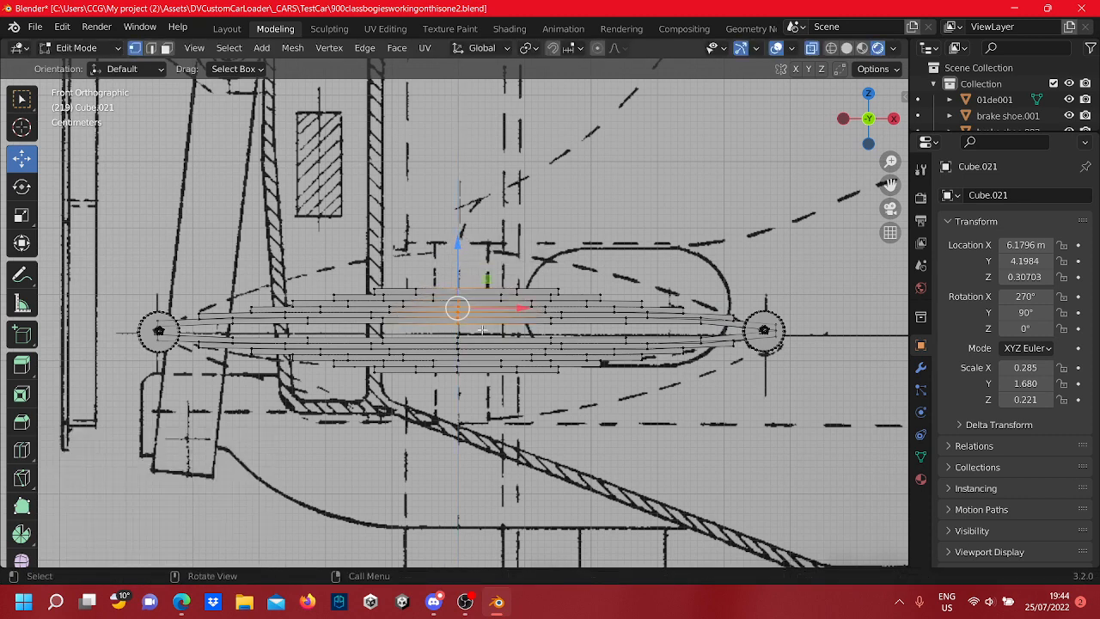
Try to raise the upper leaves' middle vertices 0.063834 m along Z and lift the neighbouring vertices, then undo these edits
left_click_drag(481, 330, 439, 249)
left_click_drag(485, 337, 424, 297)
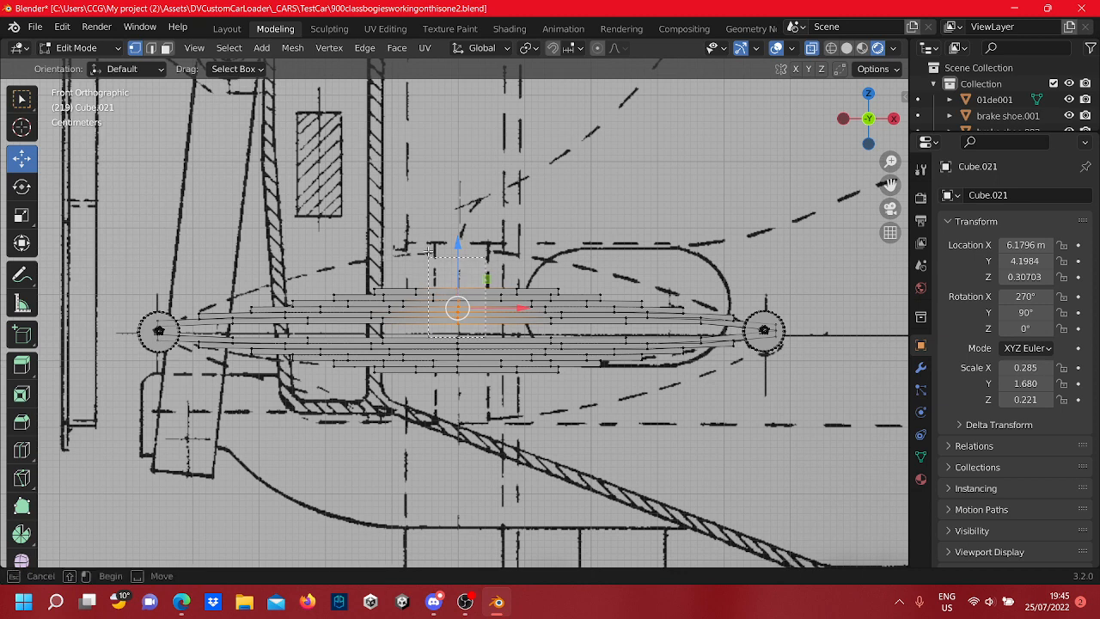
left_click_drag(428, 250, 460, 199)
left_click_drag(568, 331, 559, 316)
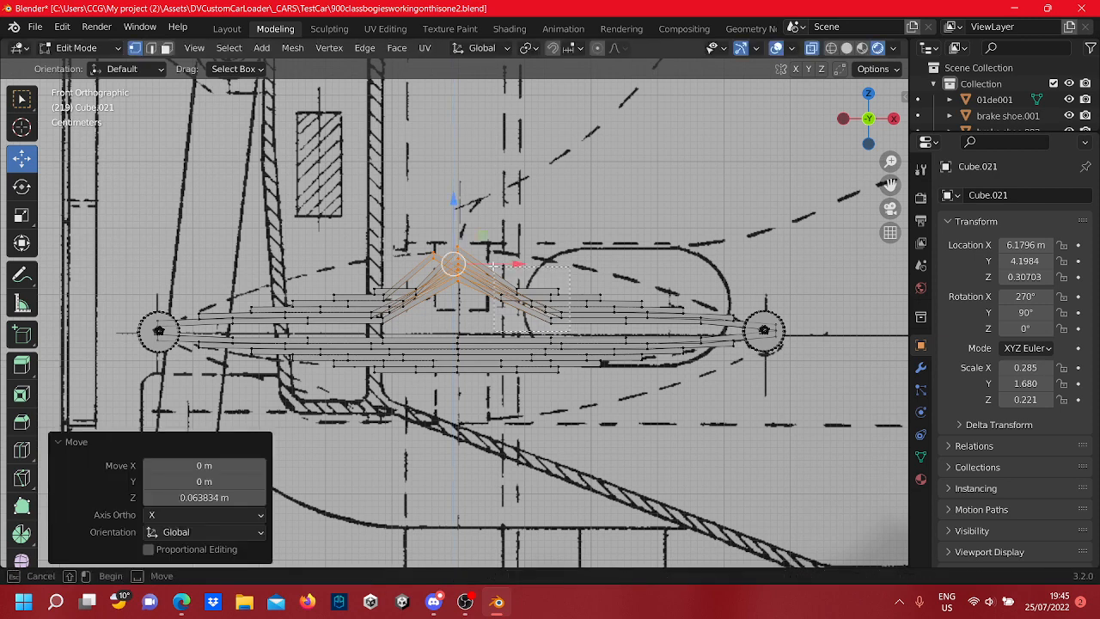
left_click_drag(493, 265, 540, 211)
key("ctrl+z")
key("ctrl+z")
key("ctrl+z")
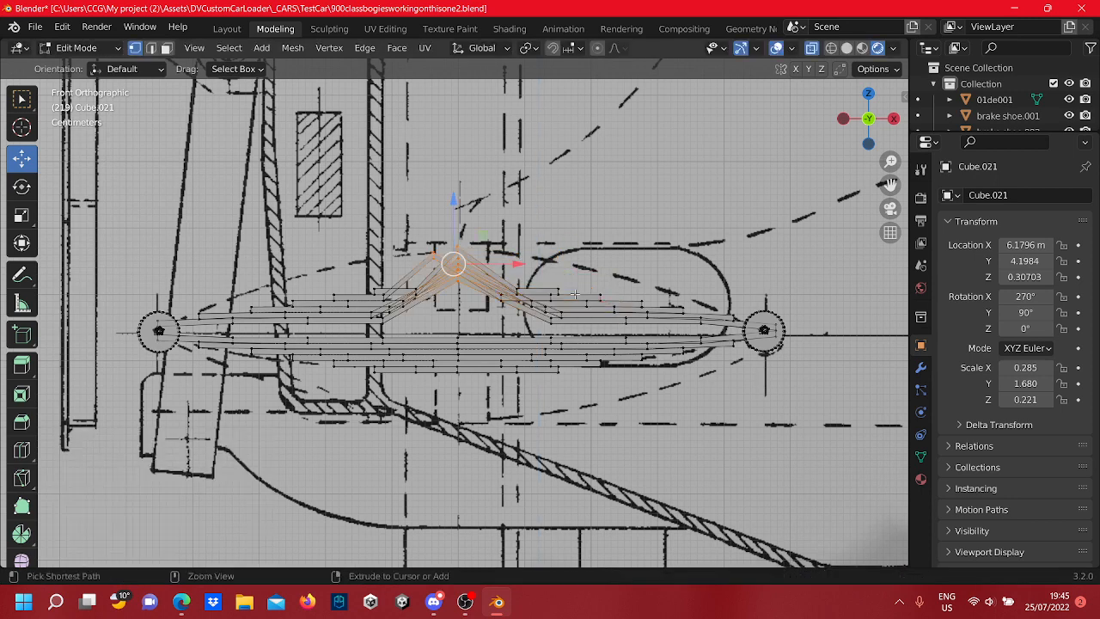
Examine the spring's leaf stack against the dashed outline and return to Object Mode
left_click(661, 432)
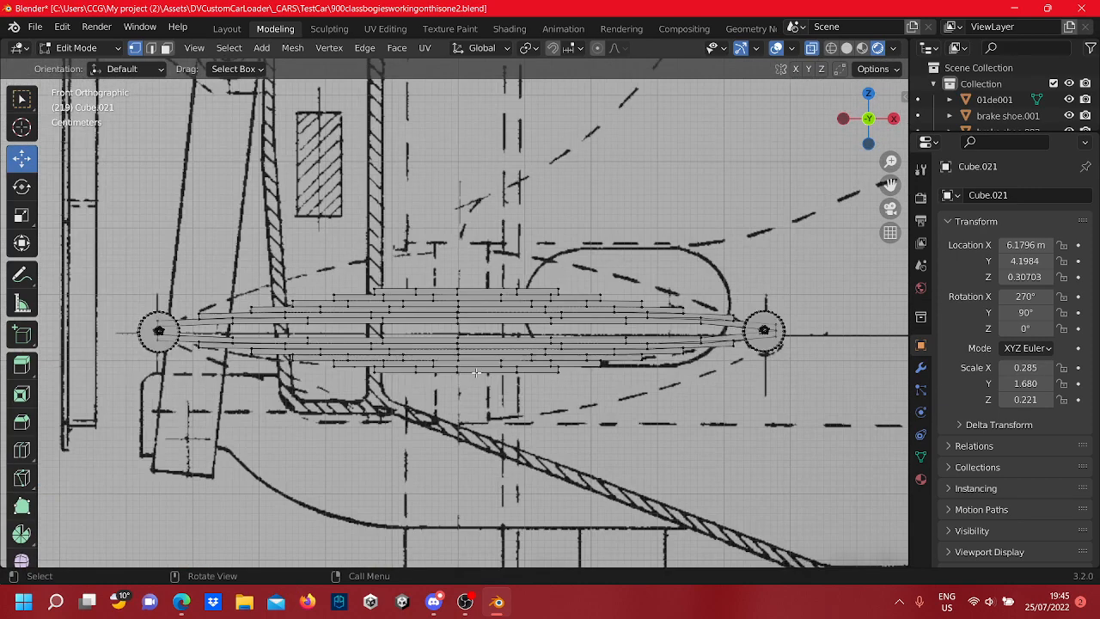
scroll(521, 349, "up", 4)
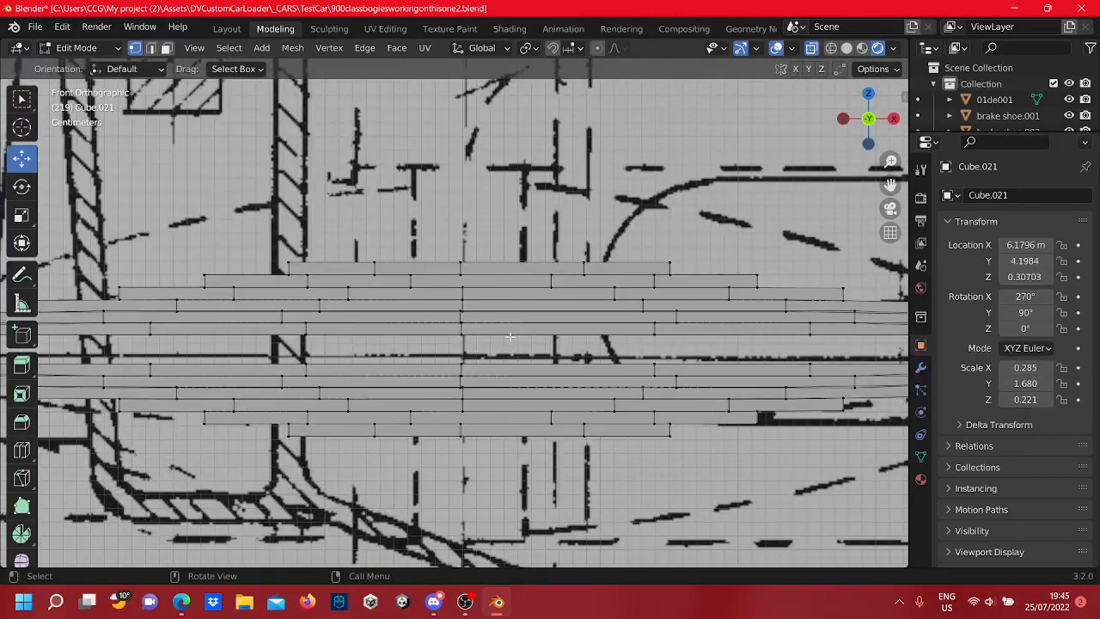
scroll(509, 337, "down", 6)
scroll(511, 336, "up", 4)
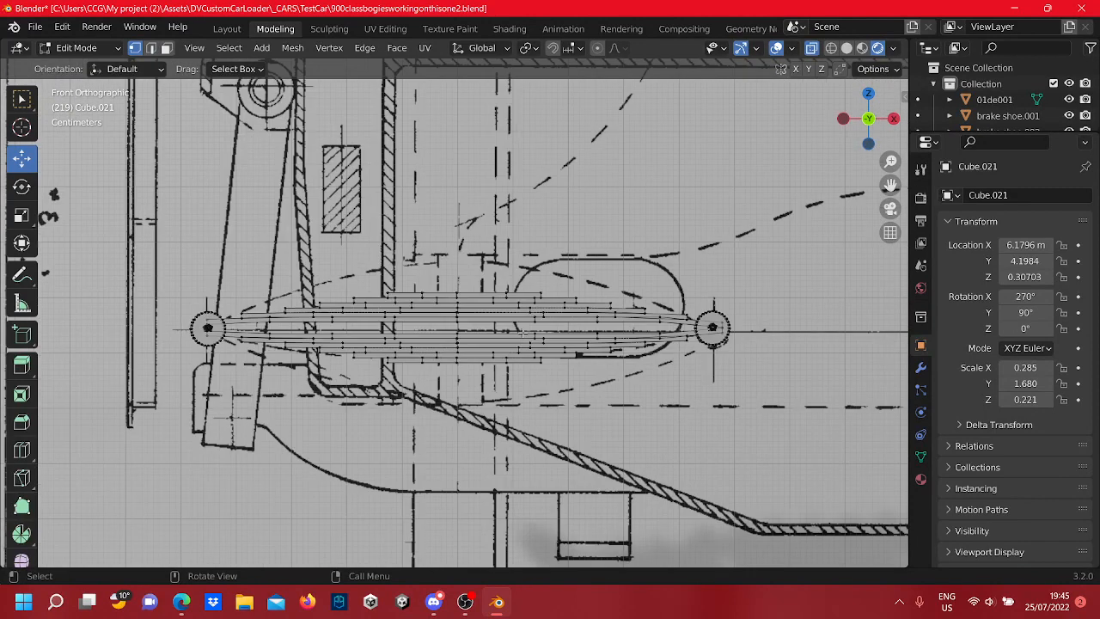
key("ctrl")
key("z")
key("Tab")
Select the displaced arm frame Cube.029 and bring it into side view
scroll(524, 338, "down", 3)
middle_click_drag(524, 338, 183, 298)
left_click(319, 440)
left_click(447, 479)
left_click(131, 260)
middle_click_drag(134, 260, 492, 328)
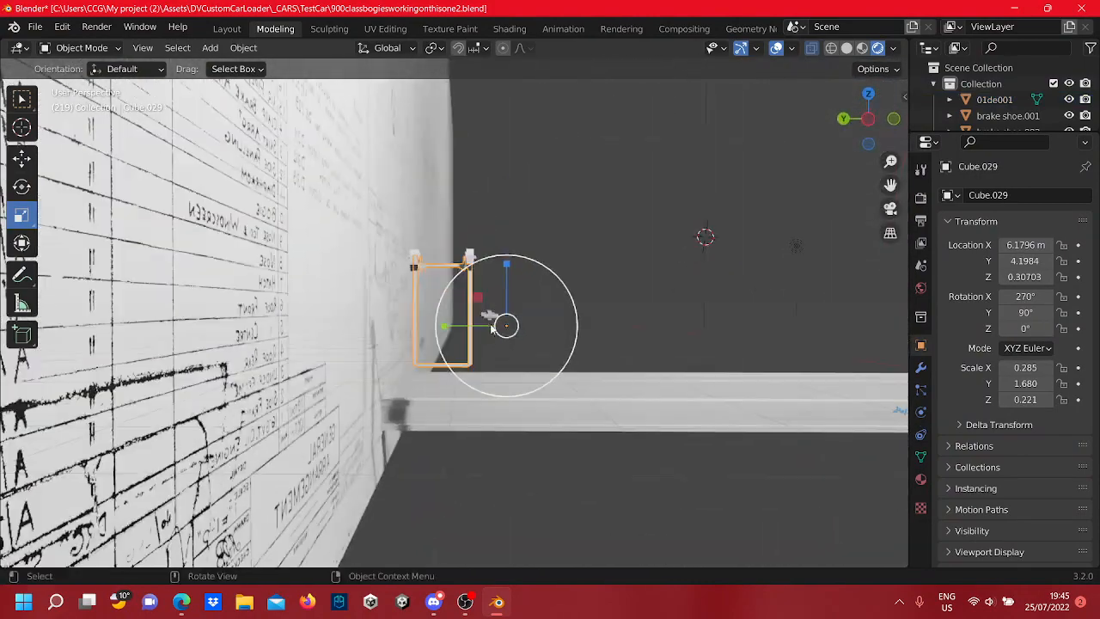
left_click_drag(483, 378, 449, 301)
key("ctrl+z")
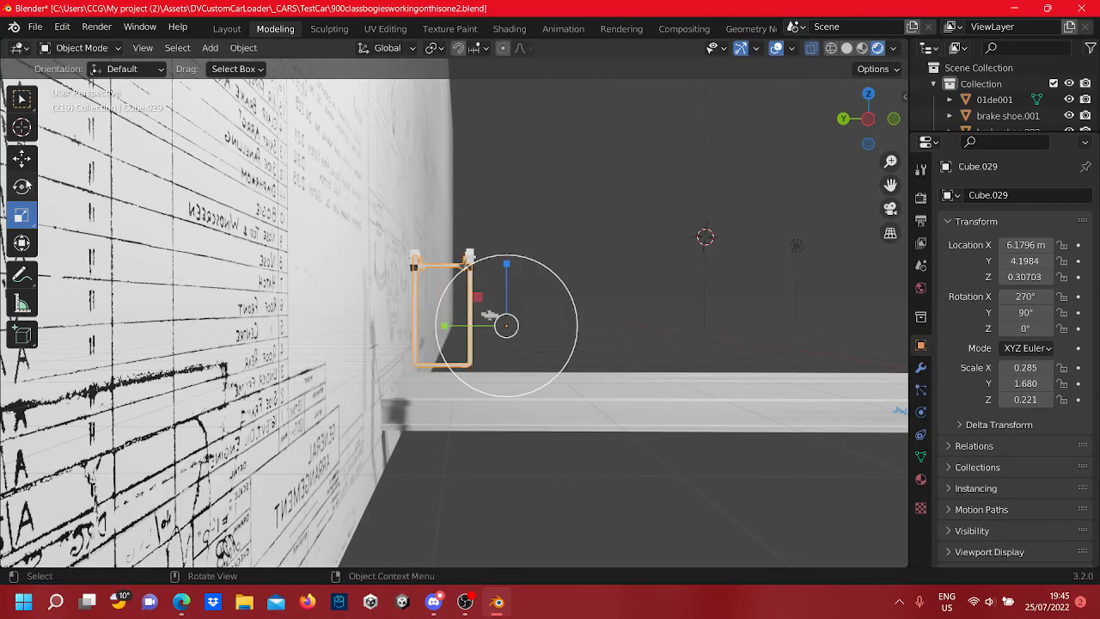
Add the end-plate mesh Cube.031 to the selection and move both arm-frame objects 4.0328 m along X towards the section drawing
left_click(19, 162)
scroll(496, 270, "up", 3)
scroll(526, 193, "down", 2)
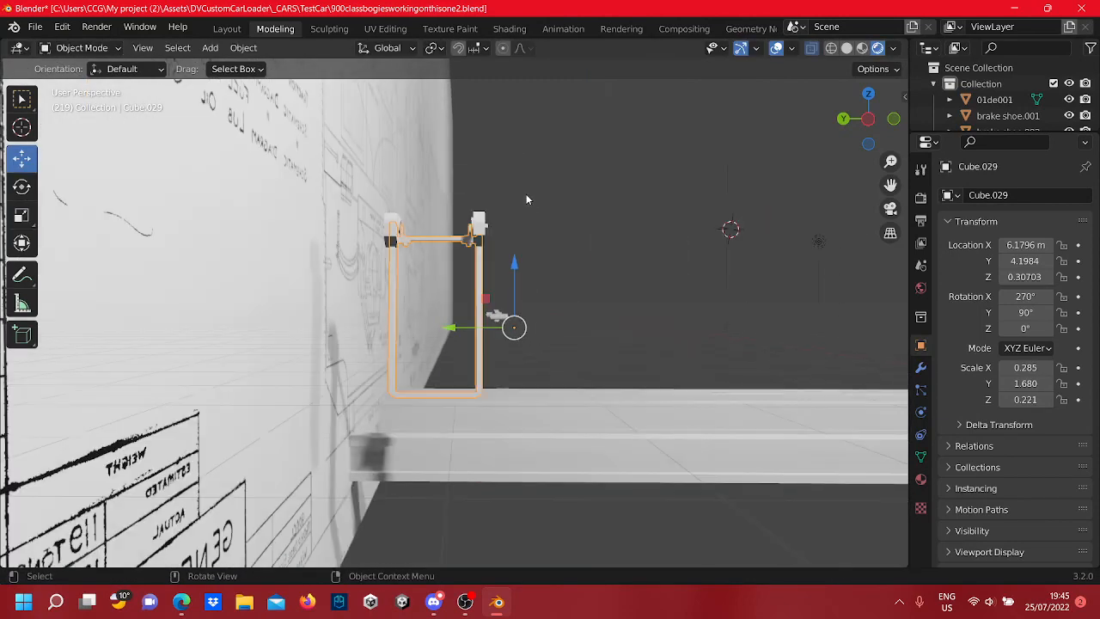
left_click(485, 234, "shift")
middle_click_drag(485, 234, 213, 329)
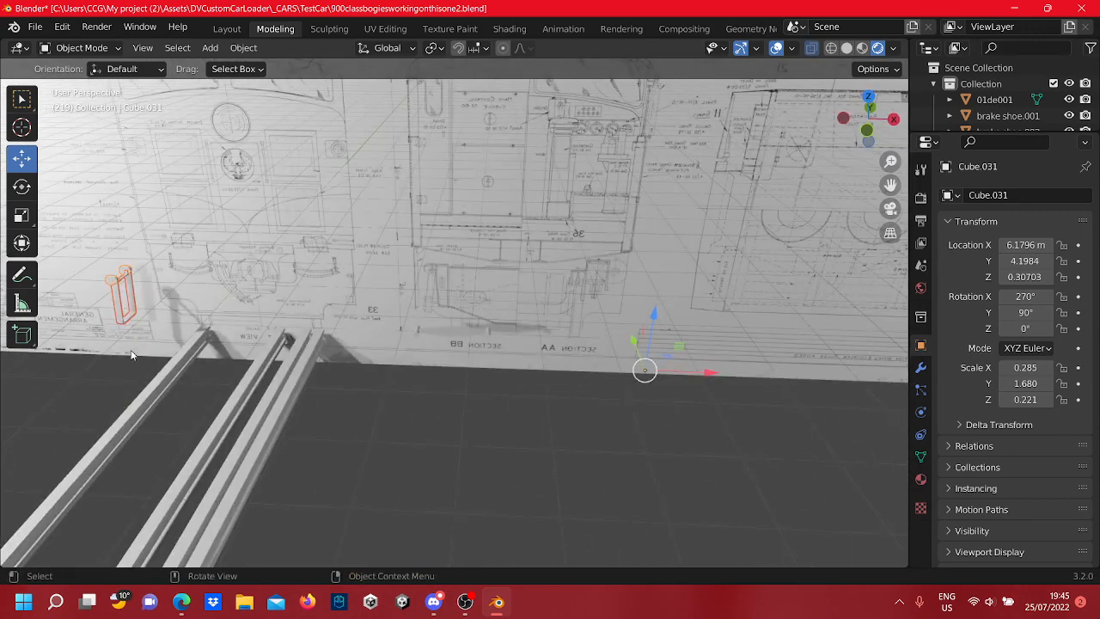
middle_click_drag(131, 354, 511, 376)
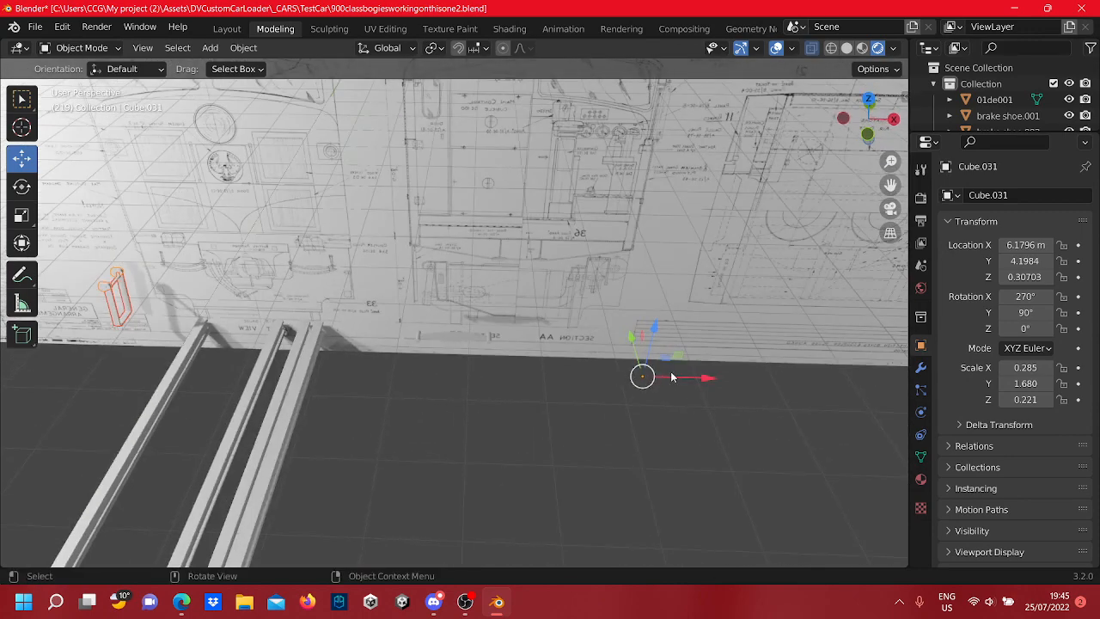
left_click_drag(672, 377, 77, 334)
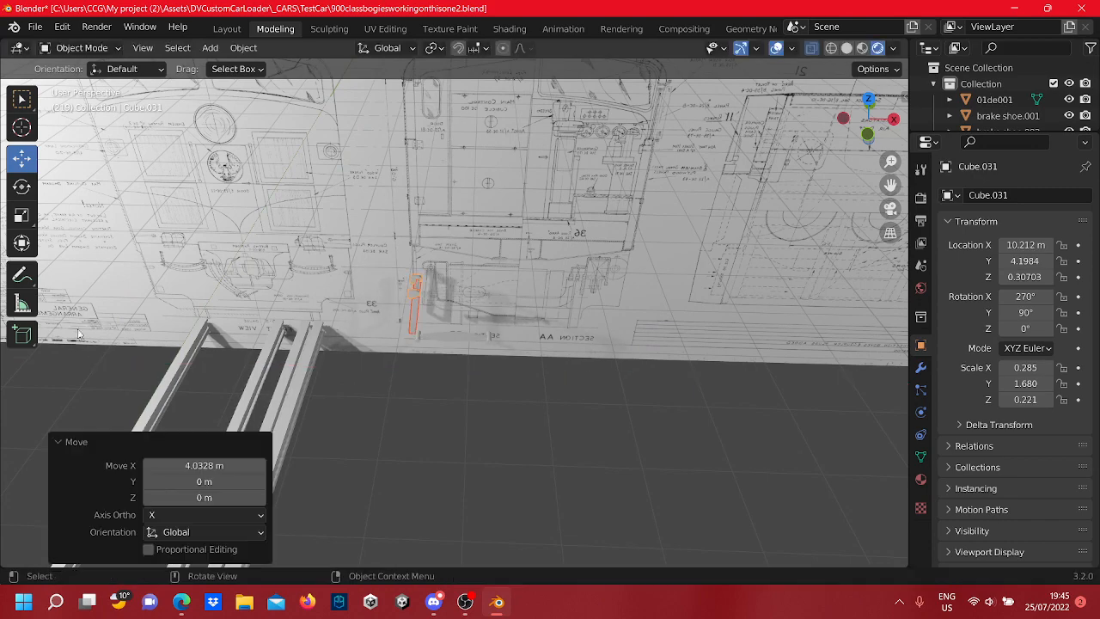
Move the arm frame and end plates along Y in Edit Mode, away from the drawing, to line up with the leaf spring's end
scroll(393, 295, "up", 5)
middle_click_drag(395, 292, 630, 305)
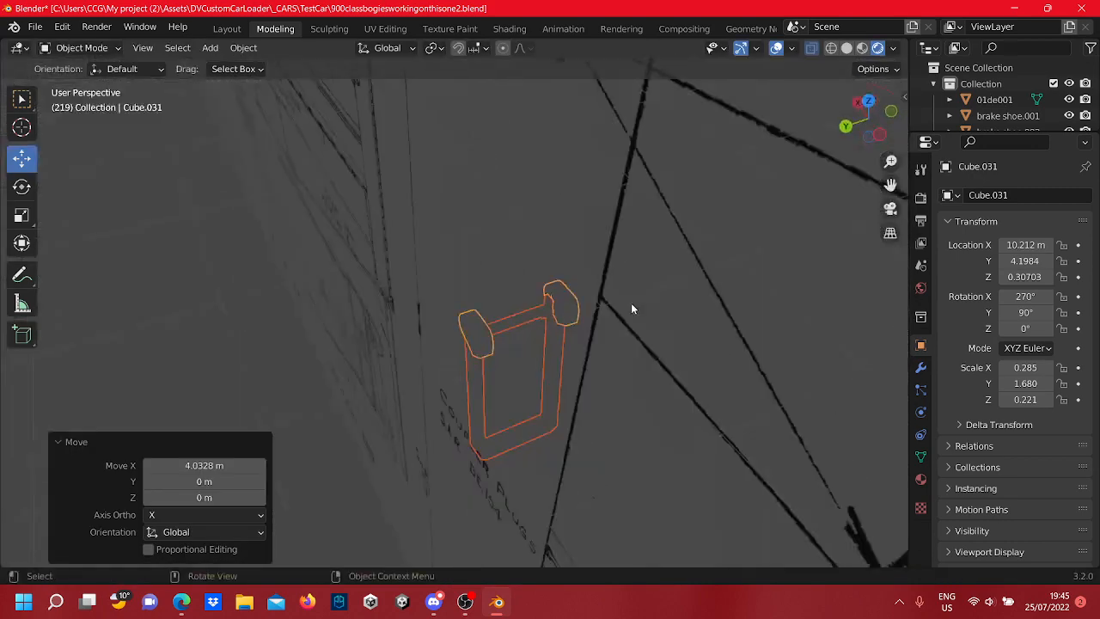
scroll(623, 303, "down", 4)
middle_click_drag(537, 291, 612, 236)
key("Tab")
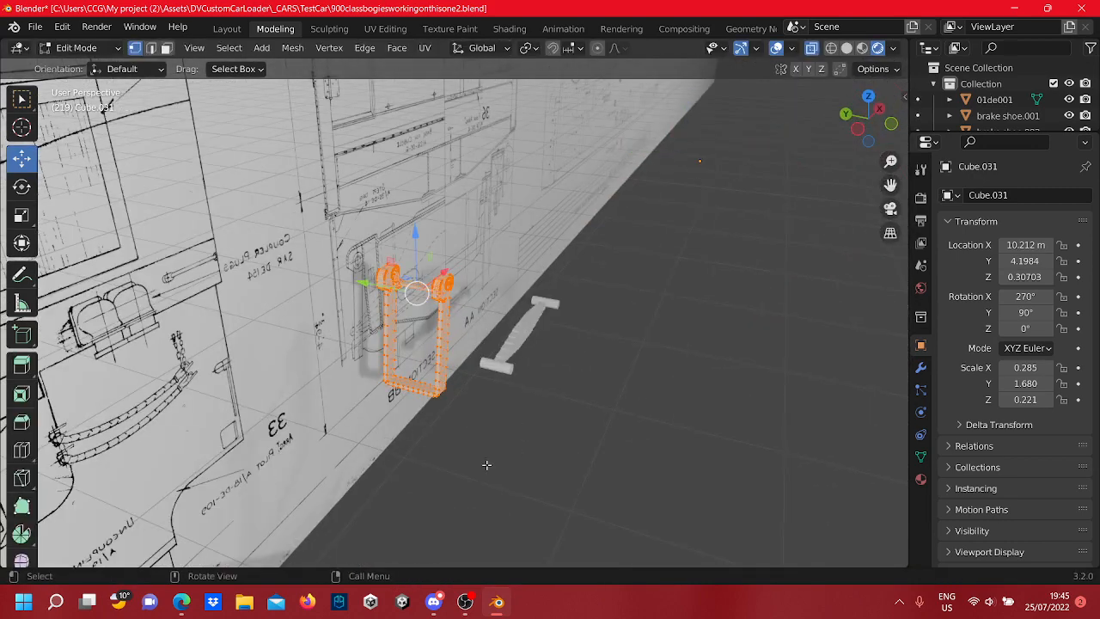
left_click_drag(359, 286, 608, 378)
middle_click_drag(608, 378, 489, 364)
scroll(525, 370, "up", 5)
key("Tab")
scroll(578, 459, "down", 5)
left_click(581, 488)
scroll(550, 388, "up", 5)
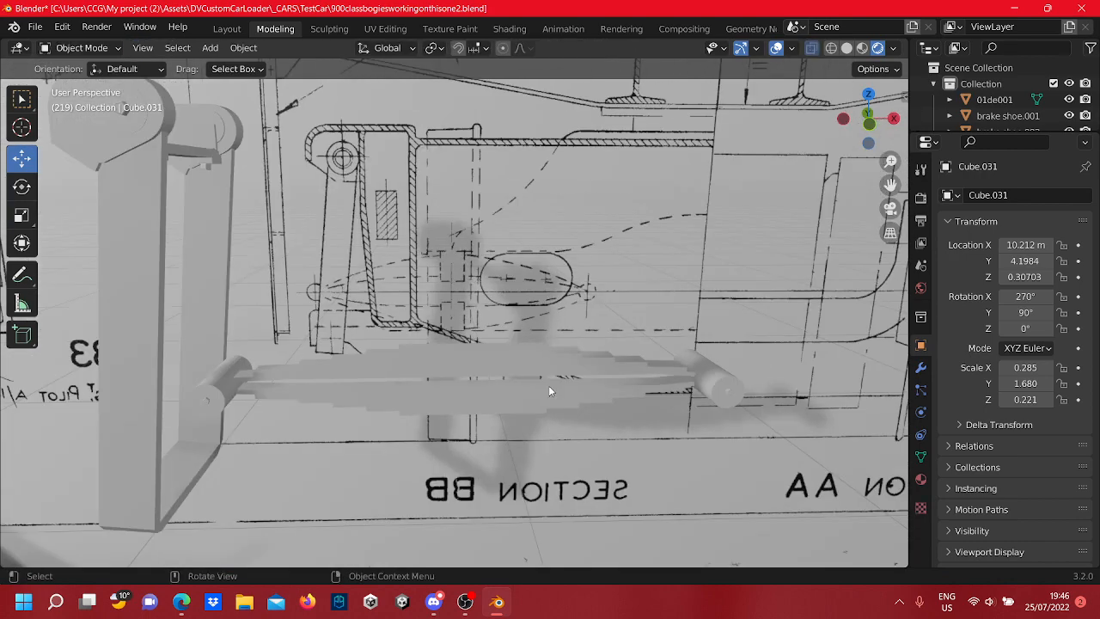
Examine the locomotive reference drawing around Sections AA and BB and compare it with the arm frame and leaf spring
scroll(518, 328, "down", 8)
scroll(525, 298, "up", 3)
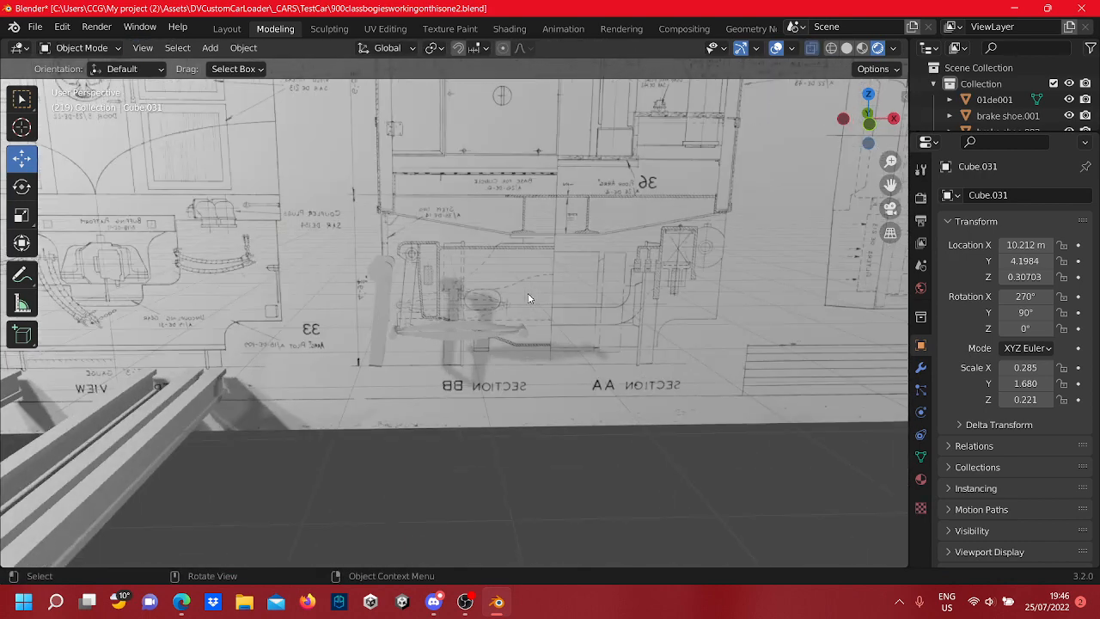
scroll(525, 297, "down", 3)
middle_click_drag(158, 252, 337, 334, "shift")
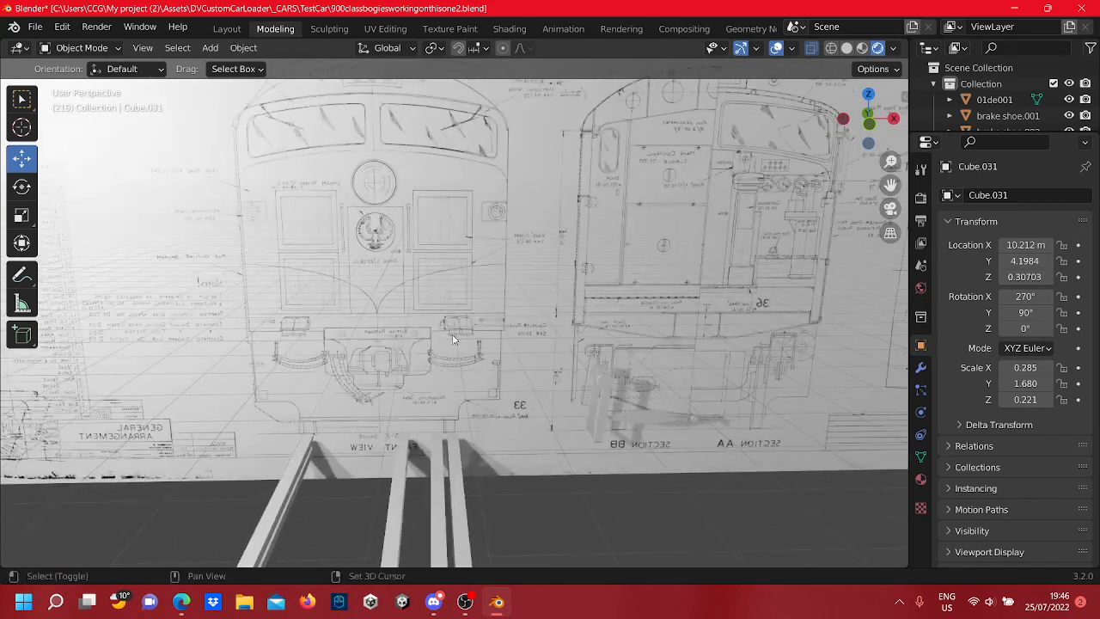
middle_click_drag(686, 311, 515, 318, "shift")
middle_click_drag(569, 297, 500, 340, "shift")
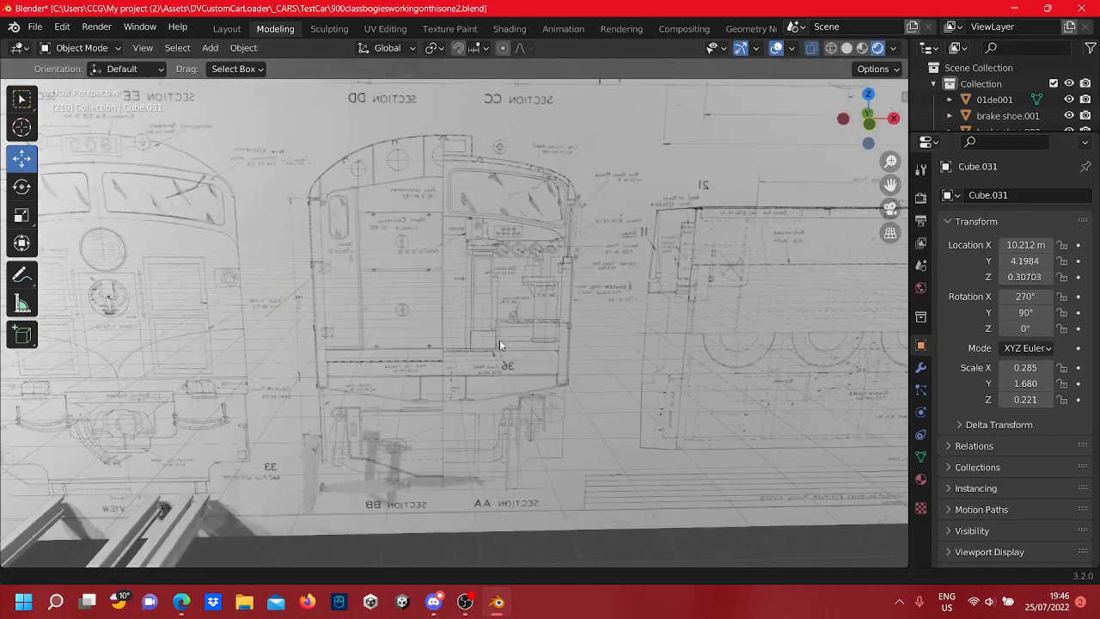
scroll(560, 306, "up", 4)
scroll(461, 336, "down", 4)
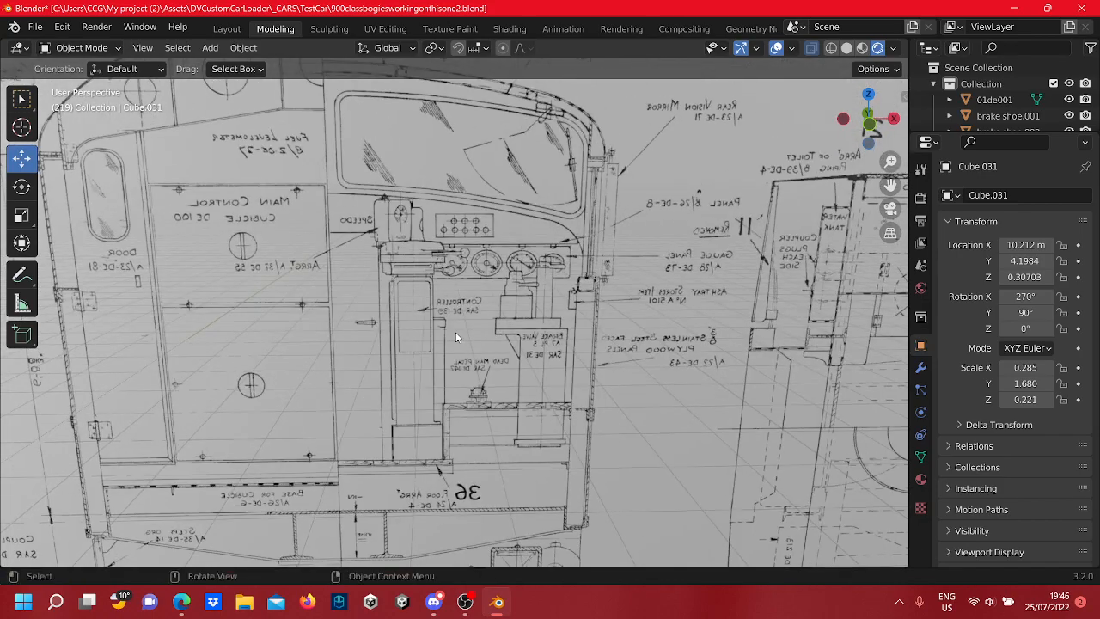
scroll(568, 339, "down", 2)
middle_click_drag(569, 335, 329, 297, "shift")
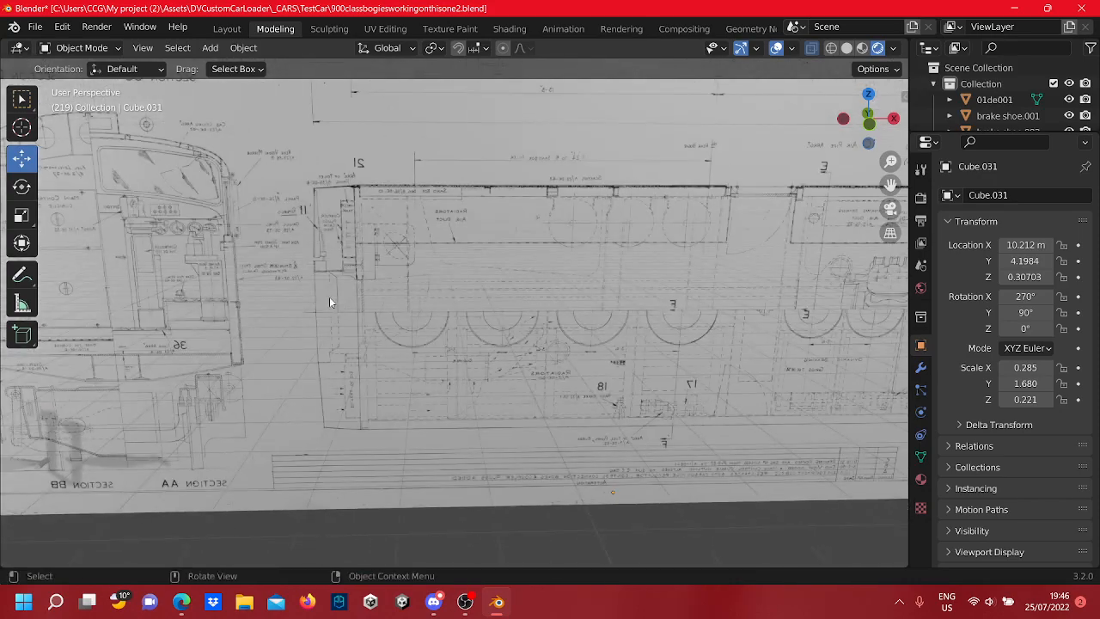
mouse_move(300, 365)
middle_mouse_down("shift")
mouse_move(489, 384)
mouse_move(591, 318)
middle_mouse_up("shift")
scroll(539, 409, "up", 4)
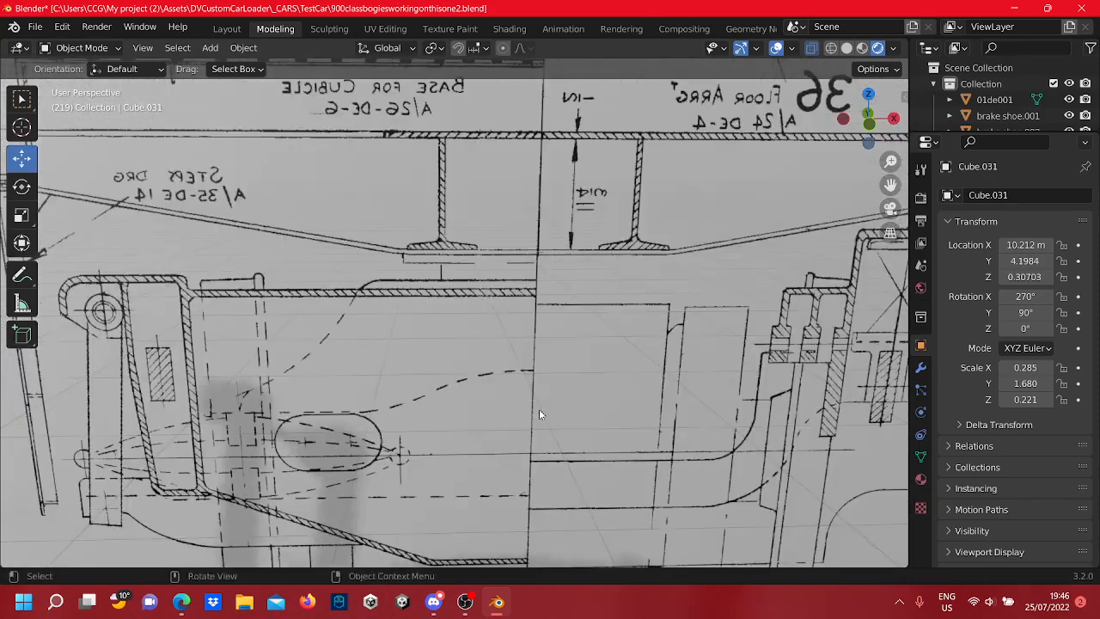
middle_click_drag(539, 409, 517, 316, "shift")
scroll(517, 316, "down", 7)
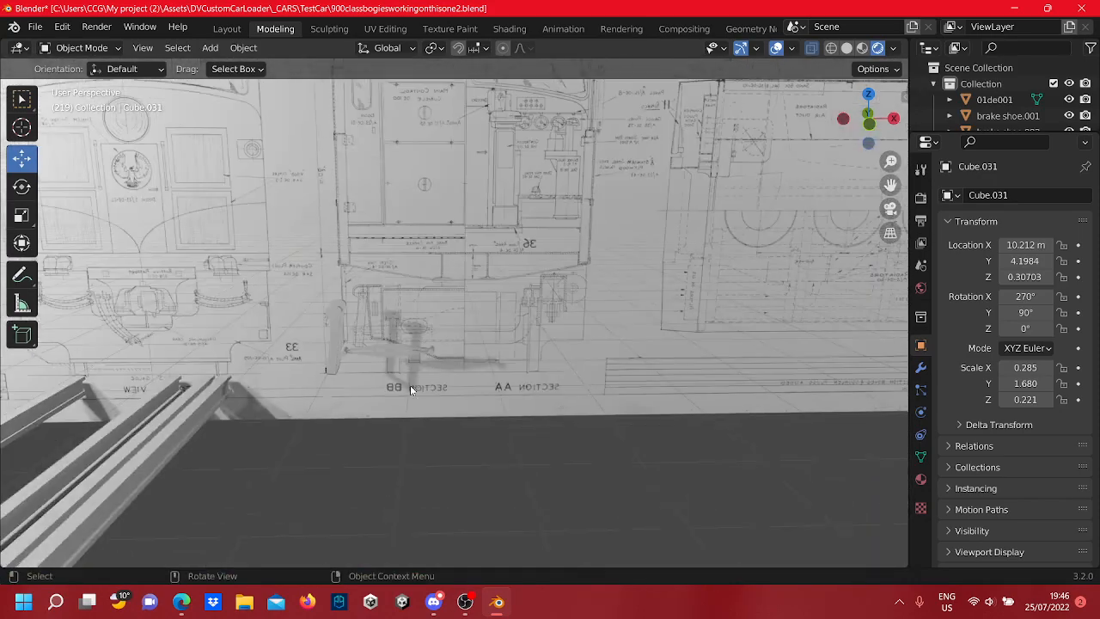
Delete the spare arm frame and leaf spring lying among the separate bogie parts away from the drawing
mouse_move(410, 390)
middle_mouse_down()
mouse_move(613, 433)
mouse_move(642, 387)
mouse_move(517, 409)
middle_mouse_up()
scroll(641, 386, "down", 2)
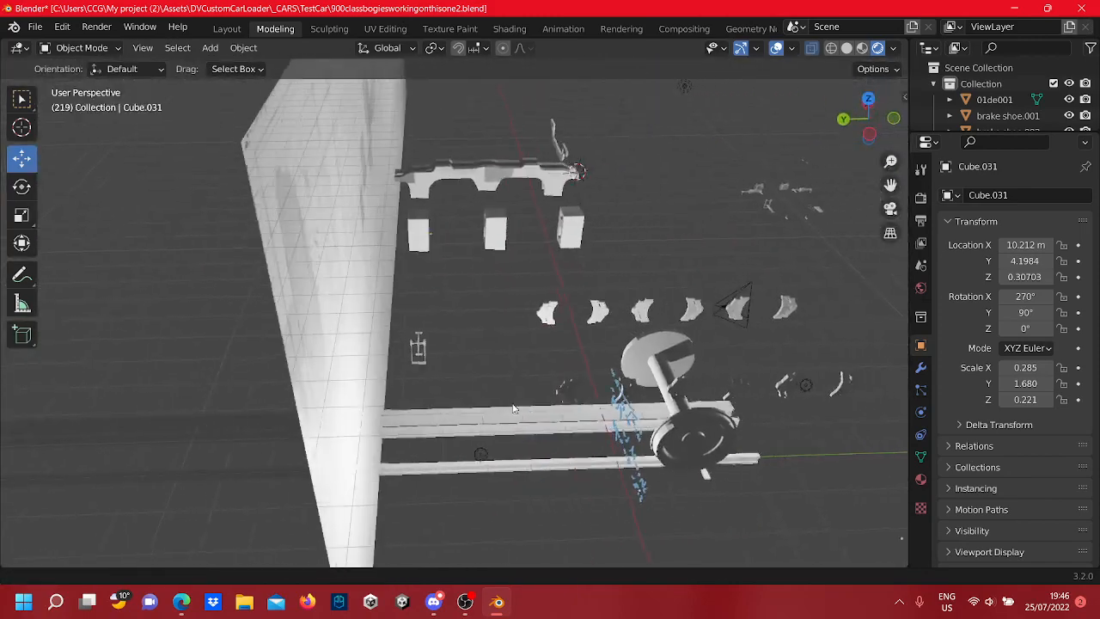
middle_click_drag(713, 378, 571, 362, "shift")
scroll(572, 362, "down", 3)
middle_click_drag(609, 242, 419, 432, "shift")
scroll(418, 427, "up", 8)
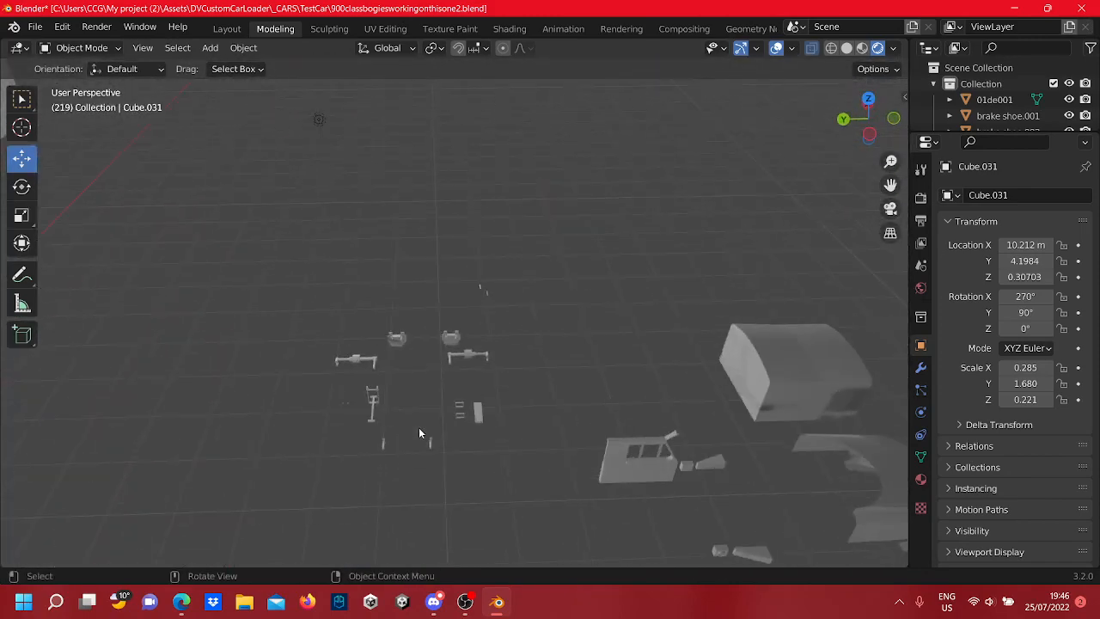
scroll(402, 447, "up", 1)
left_click_drag(381, 456, 340, 400)
right_click(353, 438)
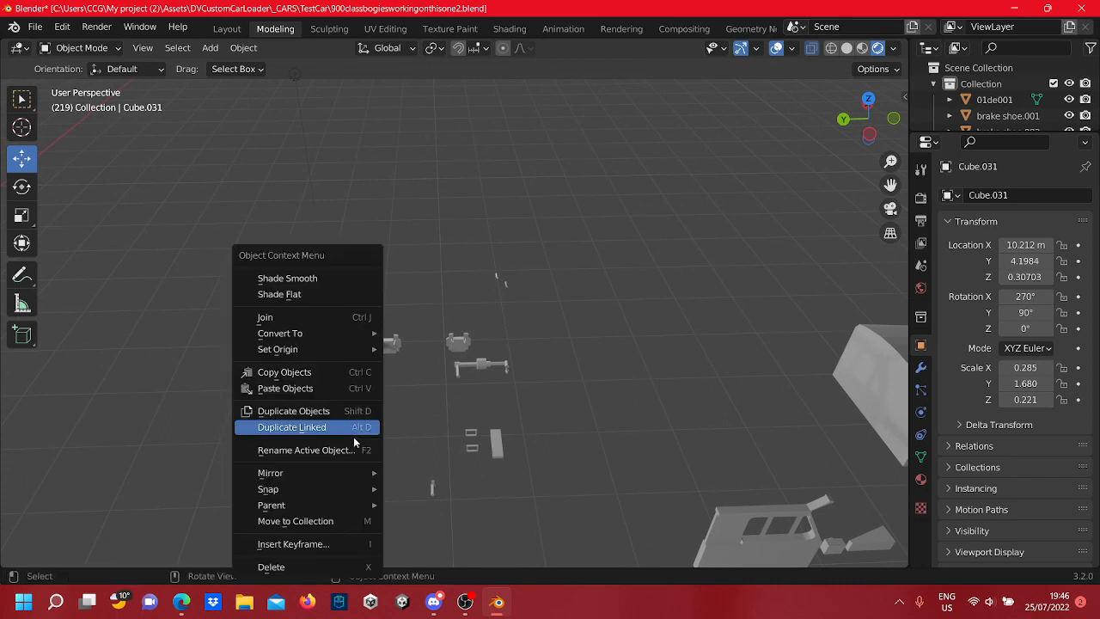
left_click(327, 567)
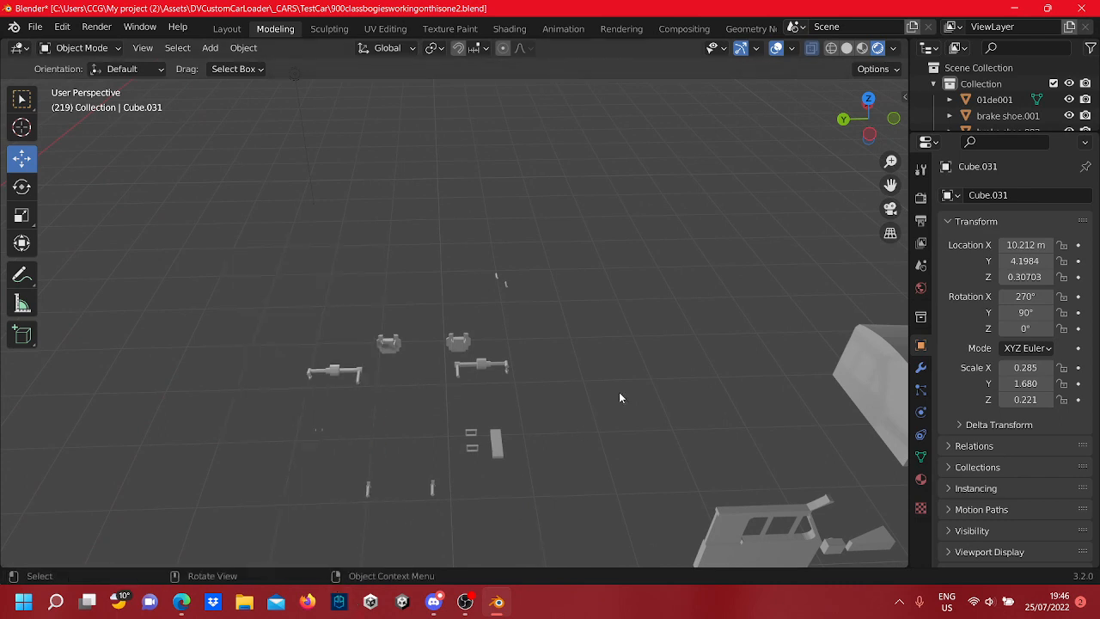
In front view, move the arm frame Cube.029 and its end plates along X in Edit Mode onto the slanted arm outline in Section BB
middle_click_drag(619, 396, 375, 493)
scroll(536, 324, "up", 3)
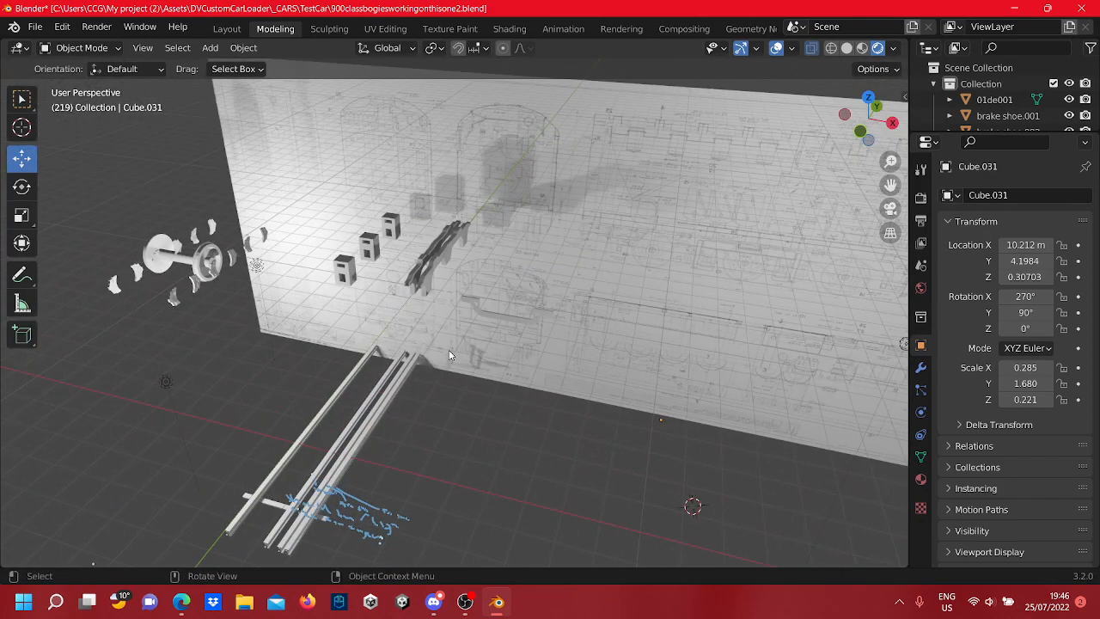
left_click(860, 131)
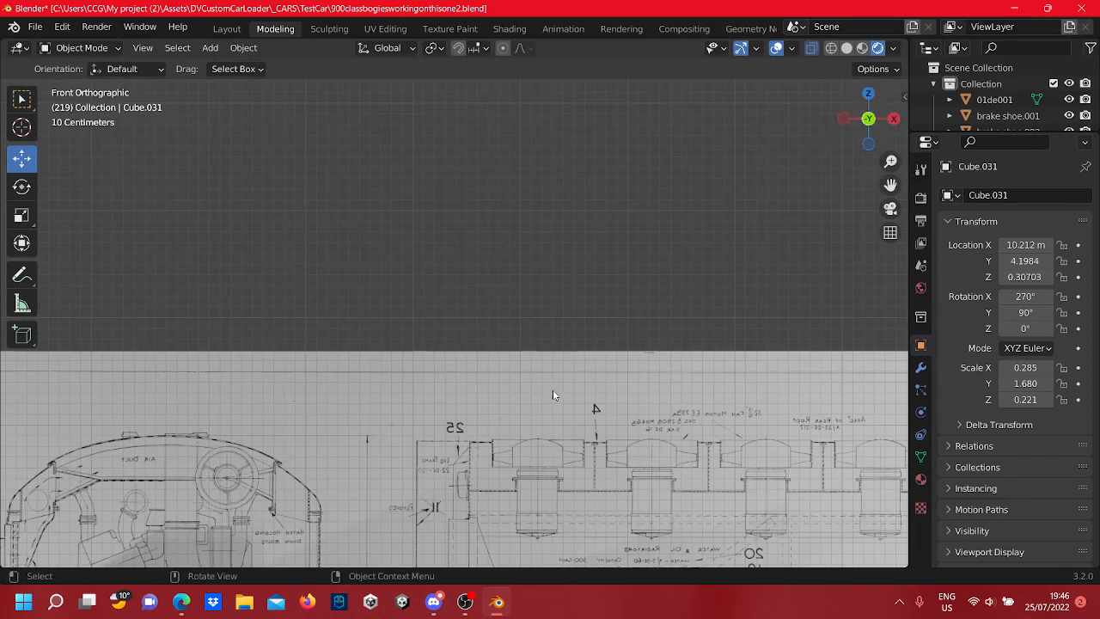
scroll(552, 389, "down", 3)
middle_click_drag(533, 387, 598, 71, "shift")
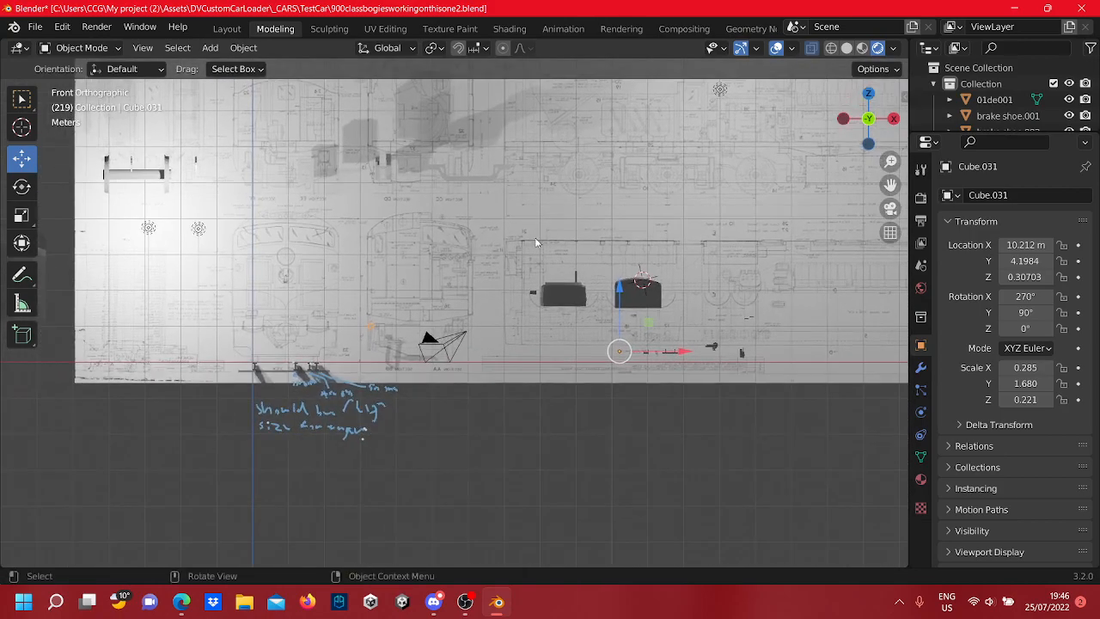
scroll(375, 378, "up", 8)
middle_click_drag(399, 313, 650, 156, "shift")
scroll(408, 292, "up", 4)
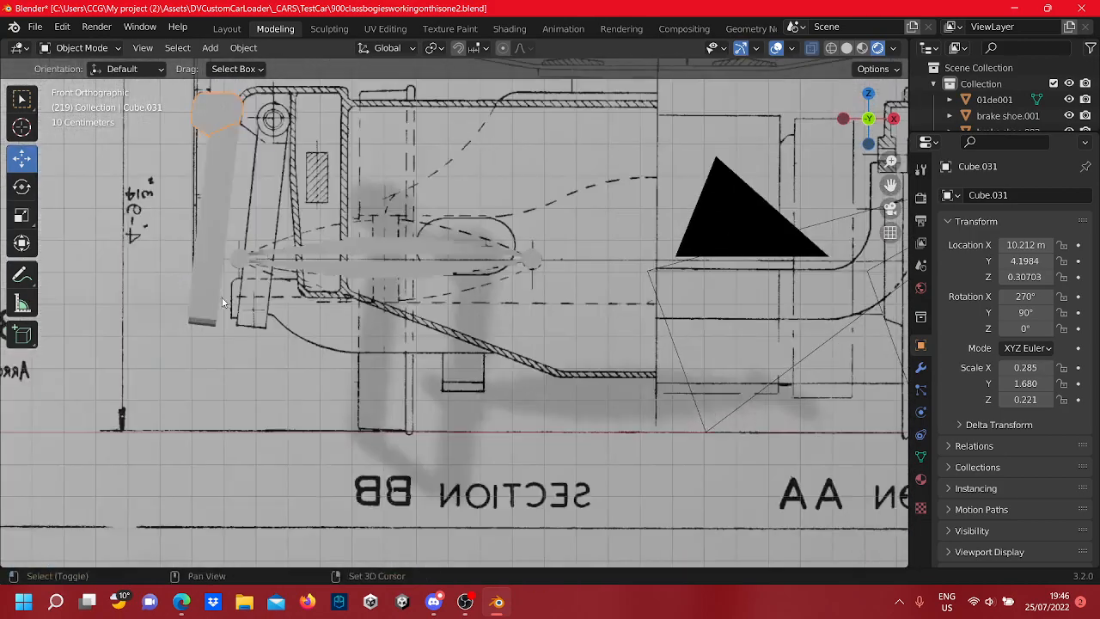
middle_click_drag(231, 291, 332, 367, "shift")
scroll(316, 312, "up", 2)
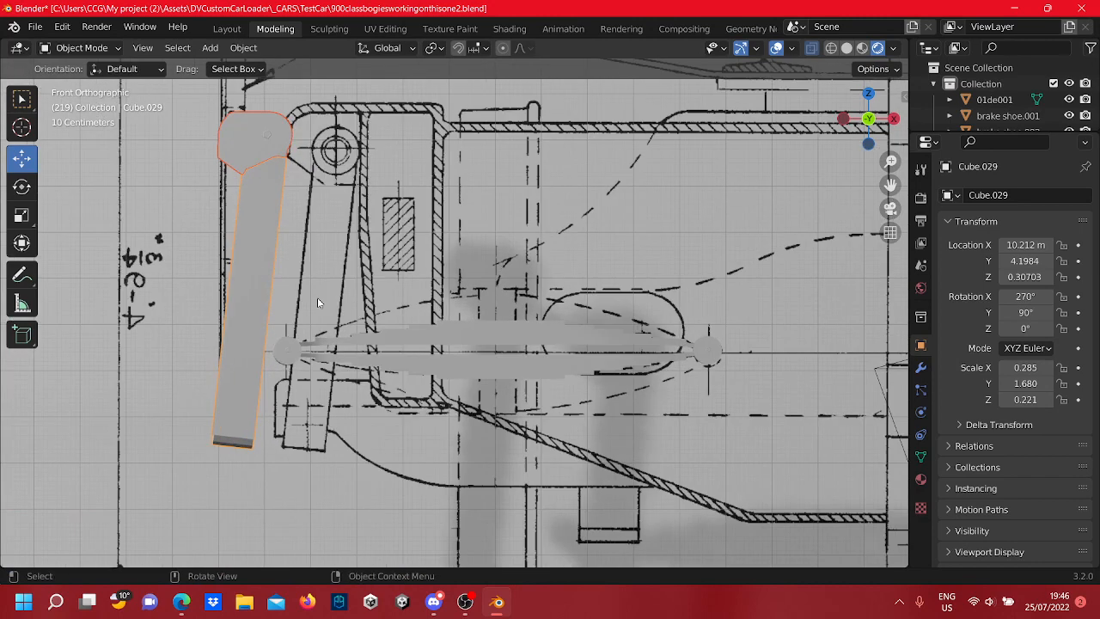
key("Tab")
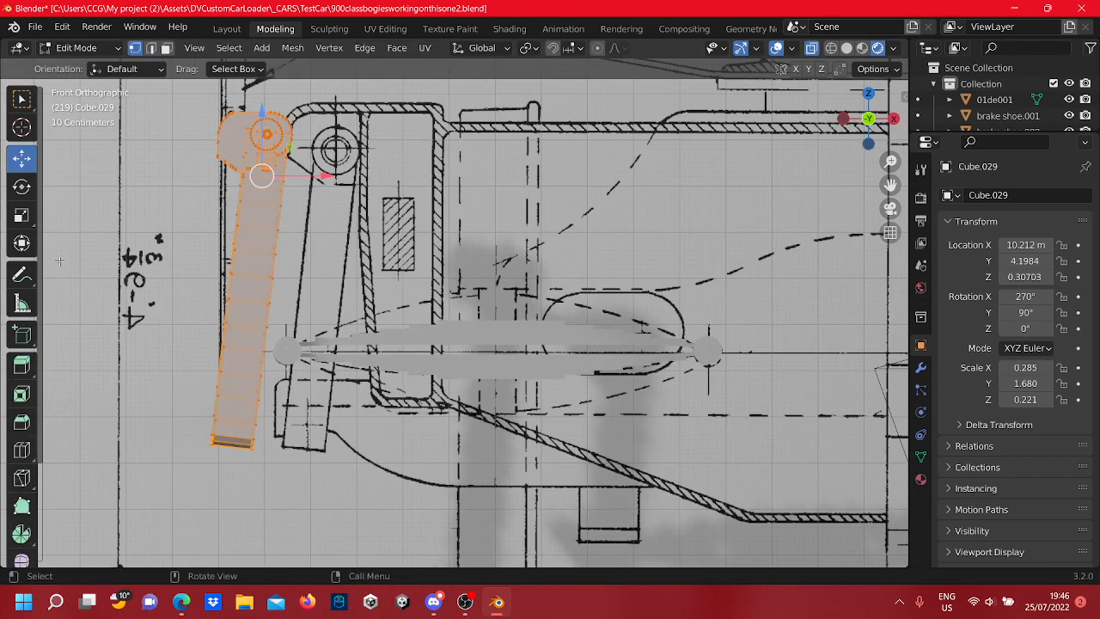
key("g")
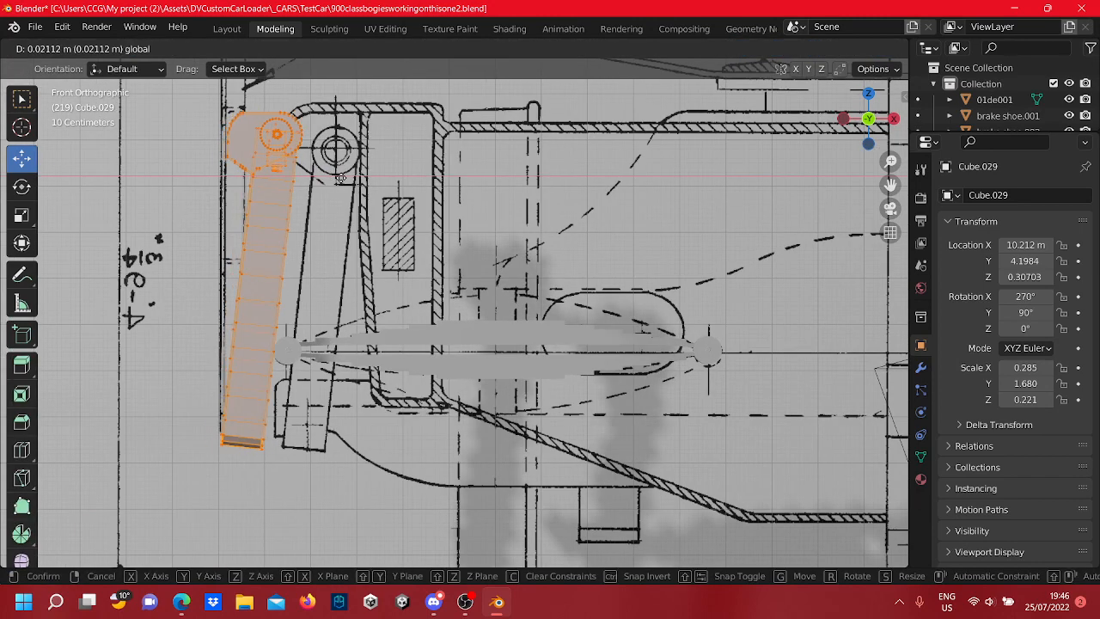
left_click(399, 189)
key("Tab")
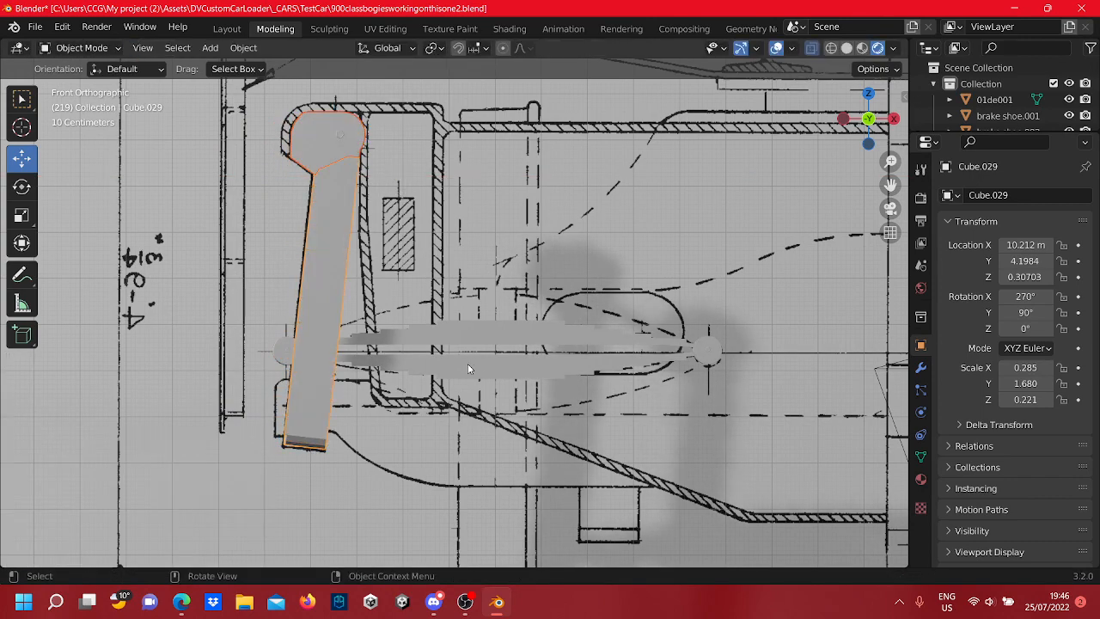
Add the leaf spring Cube.021 to the selection and select the whole assembly's geometry in Edit Mode
left_click(457, 333)
middle_click_drag(457, 334, 434, 371)
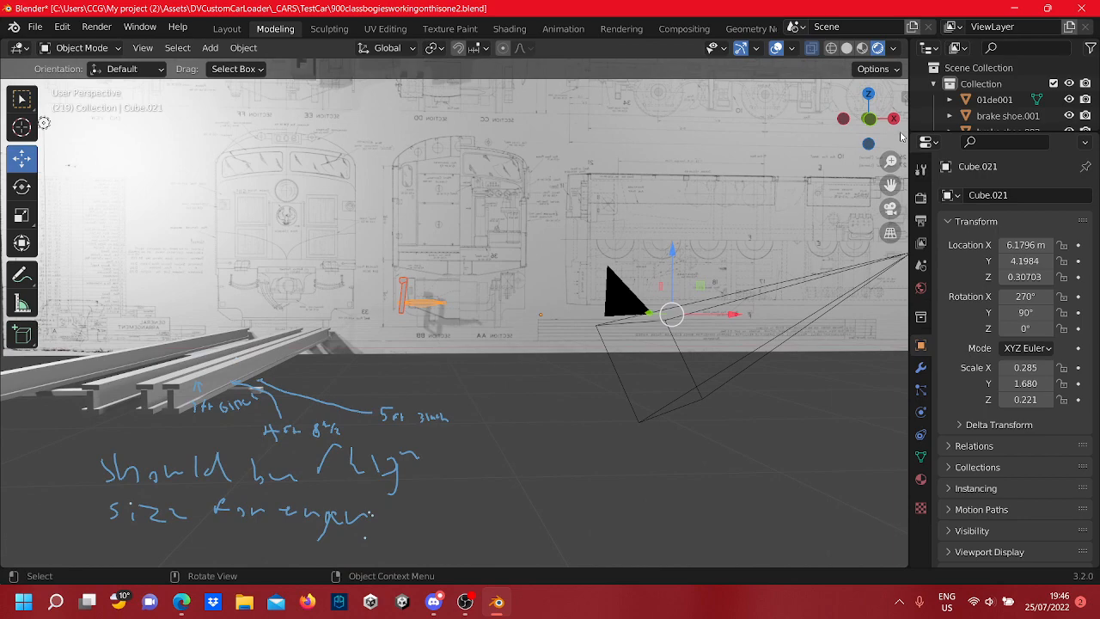
left_click_drag(900, 137, 605, 380)
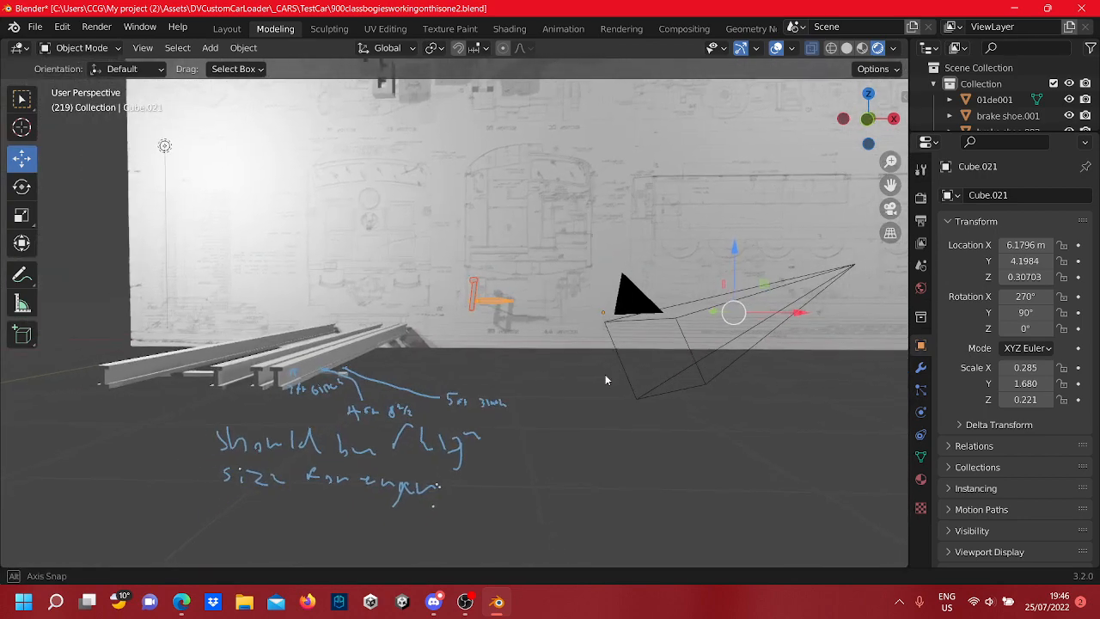
middle_click_drag(604, 379, 383, 444)
scroll(456, 400, "down", 8)
middle_click_drag(754, 330, 555, 359, "shift")
scroll(503, 331, "up", 12)
scroll(508, 326, "down", 3)
key("Tab")
scroll(596, 321, "down", 5)
left_click_drag(636, 381, 425, 219)
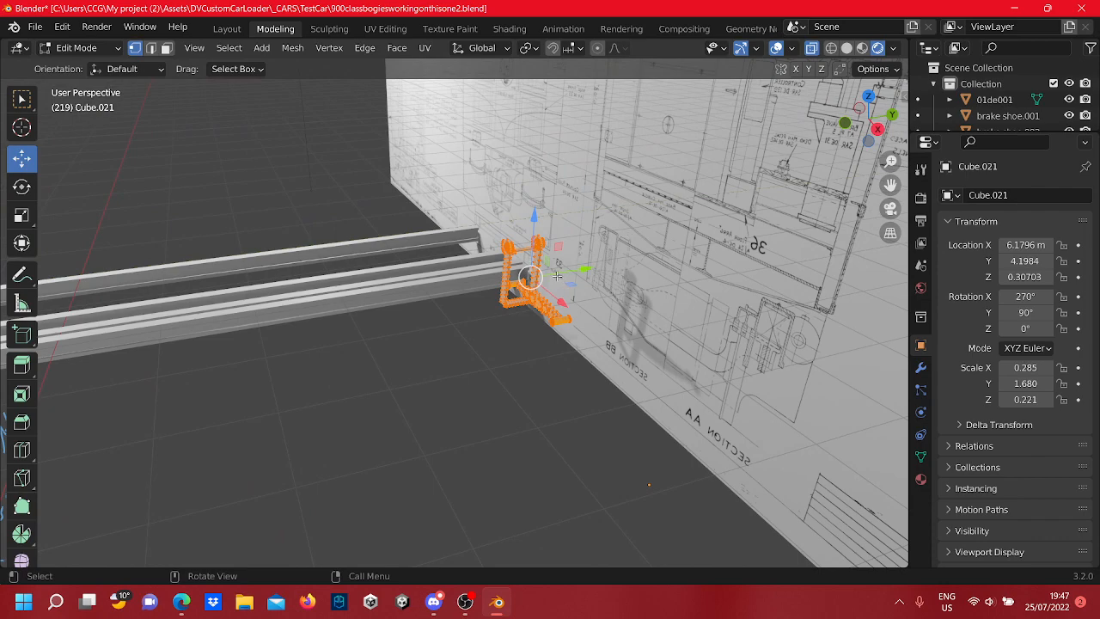
Examine the placement of the spring and arm assembly against the section drawings and return to Object Mode
middle_click_drag(542, 277, 632, 263)
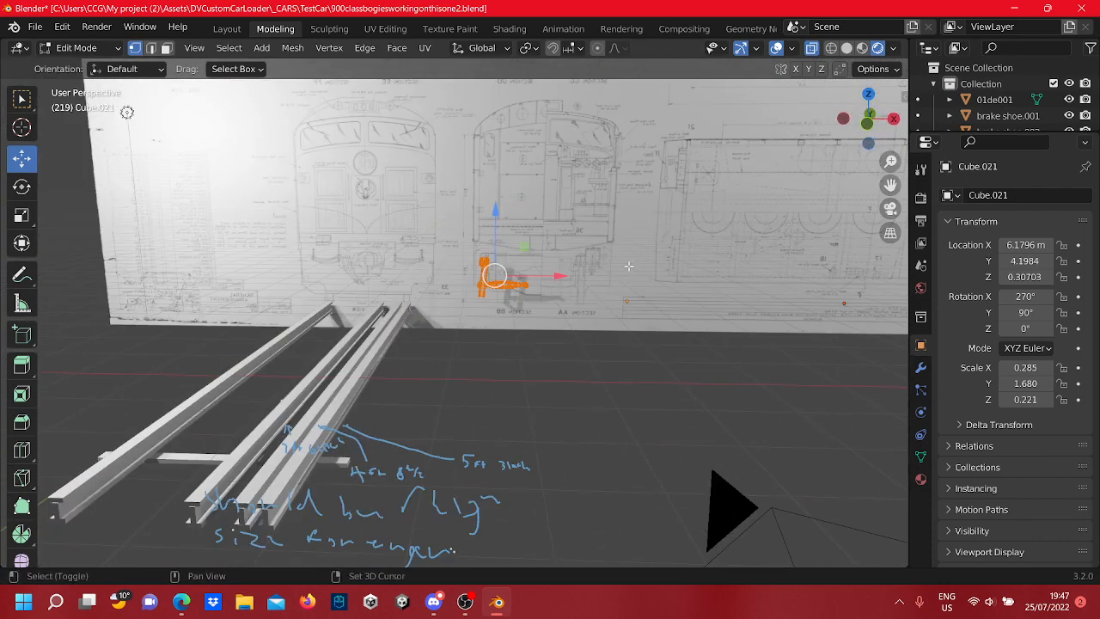
middle_click_drag(515, 288, 536, 292)
scroll(535, 288, "up", 11)
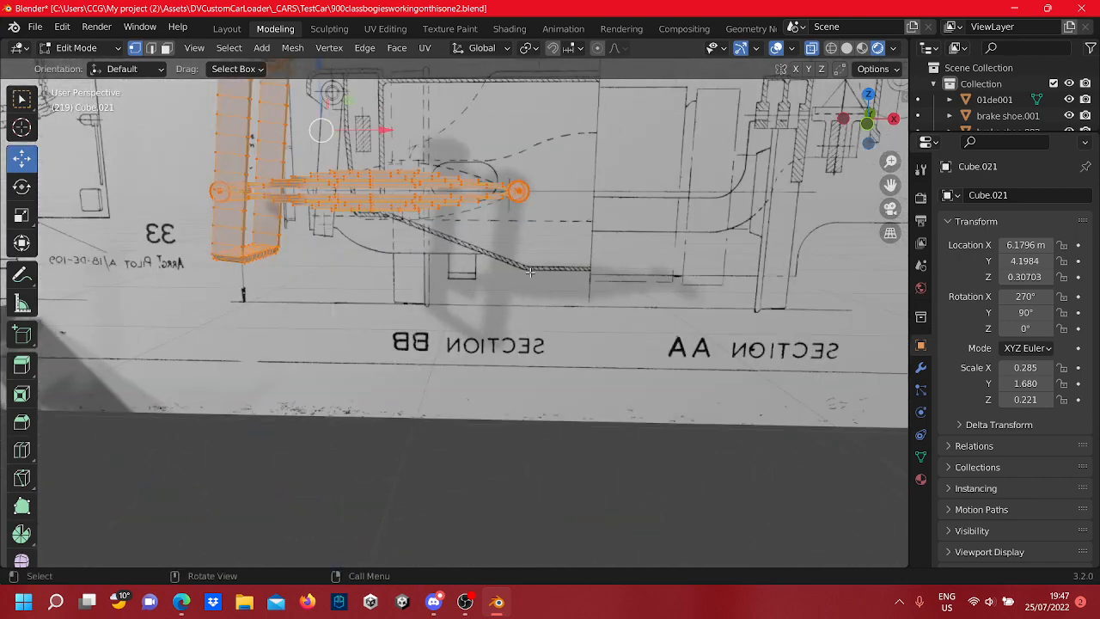
scroll(522, 251, "down", 3)
scroll(521, 251, "down", 4)
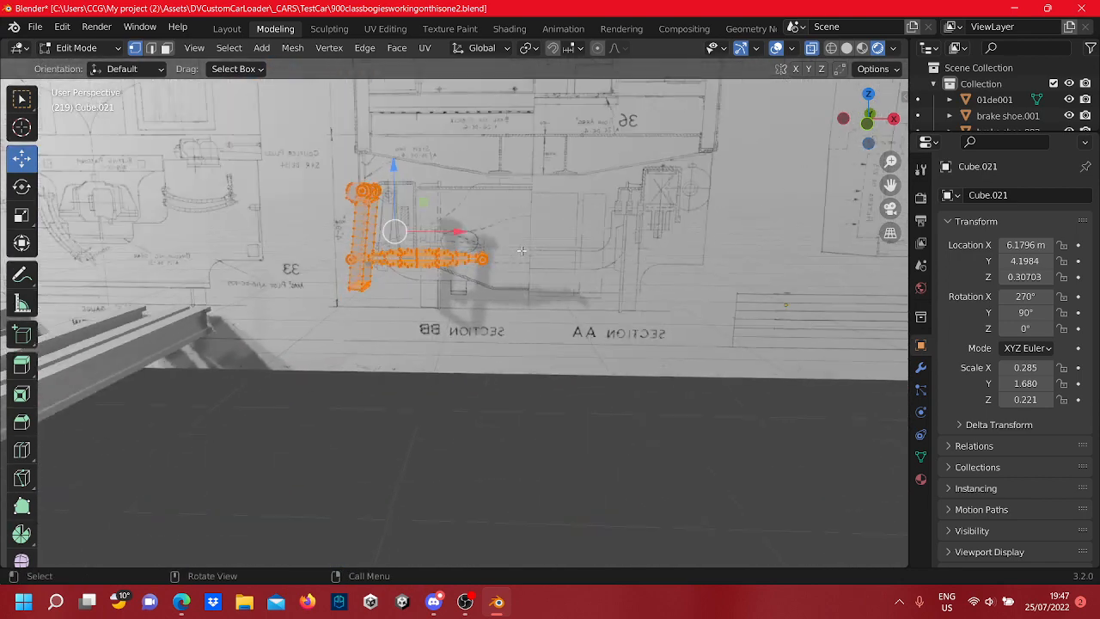
scroll(534, 344, "down", 2)
scroll(535, 344, "down", 4)
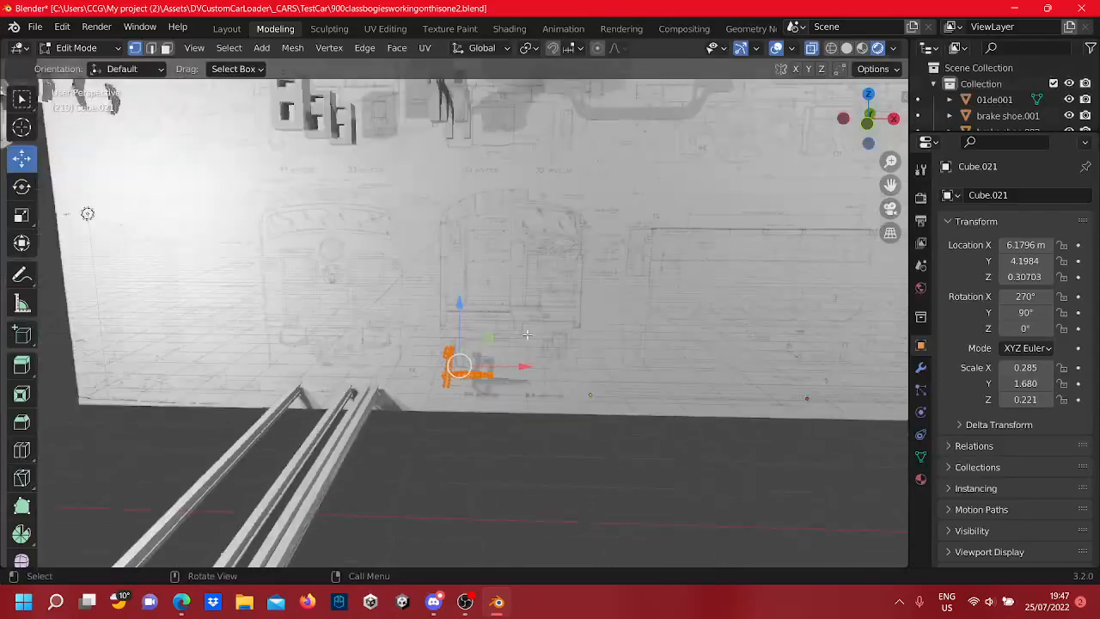
middle_click_drag(527, 245, 527, 351, "shift")
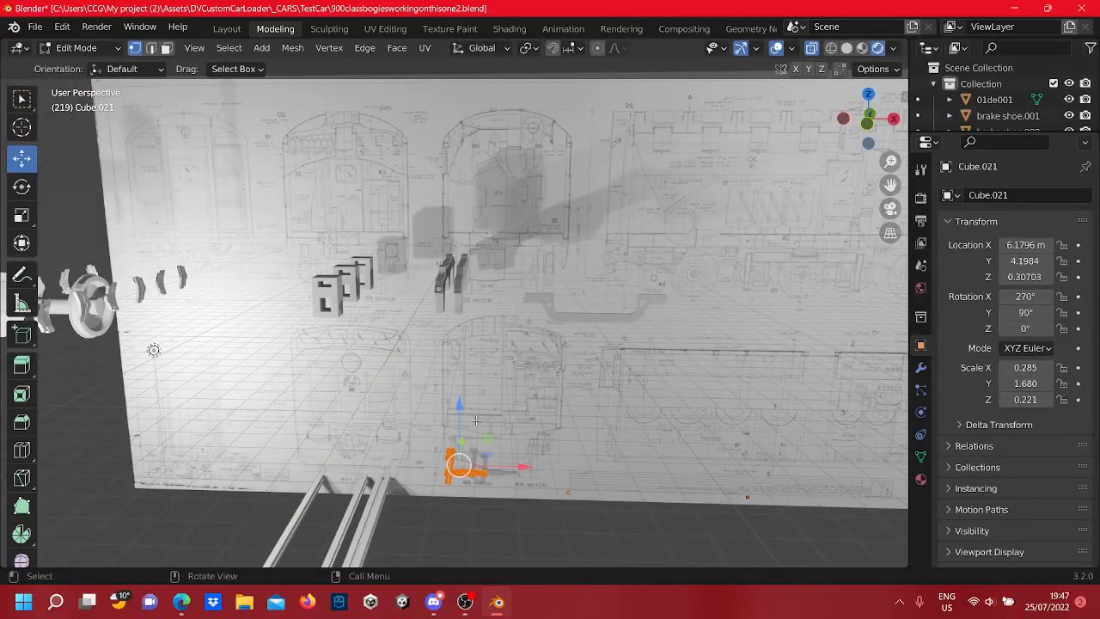
scroll(460, 411, "up", 6)
key("Tab")
Select both bogie side frames and move them 0.95536 m along X
scroll(467, 219, "down", 2)
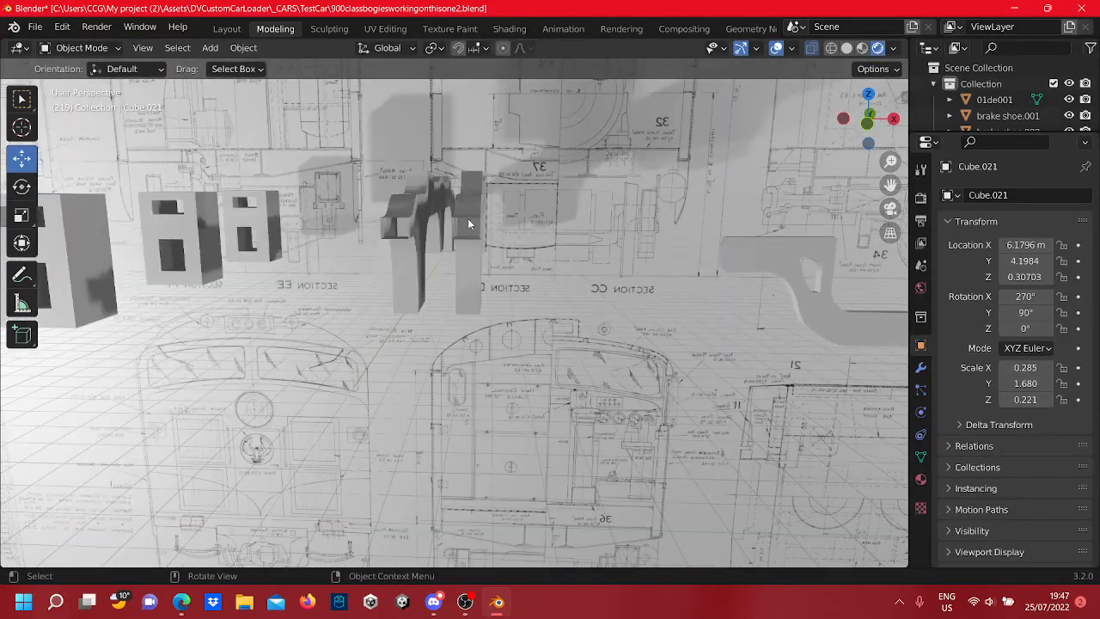
left_click(467, 218)
left_click(436, 232, "shift")
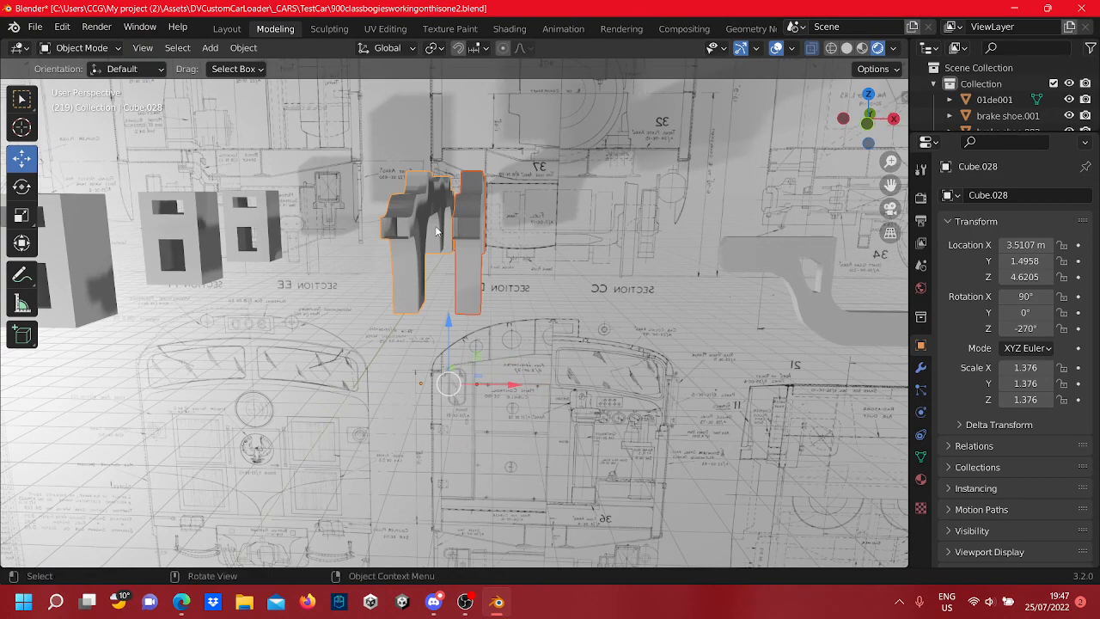
scroll(527, 275, "down", 5)
scroll(529, 274, "up", 5)
left_click_drag(512, 386, 600, 322)
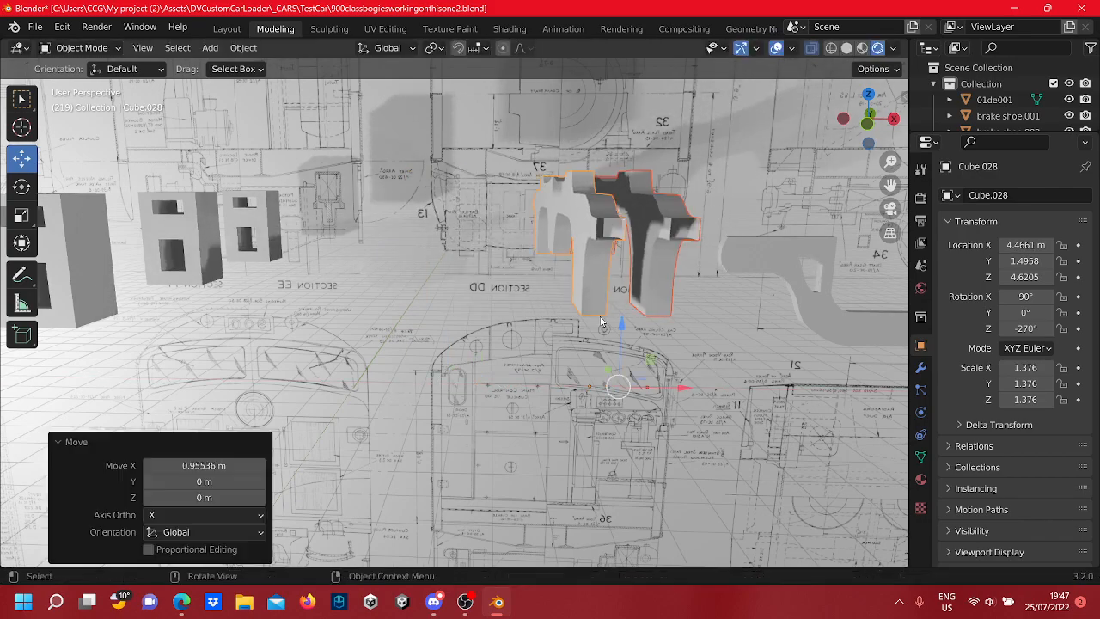
Examine the Section DD drawing around the battery box, fuel tank and skirt, and compare it with the bogie side frames
scroll(601, 320, "up", 4)
middle_click_drag(527, 199, 541, 385, "shift")
scroll(552, 306, "up", 1)
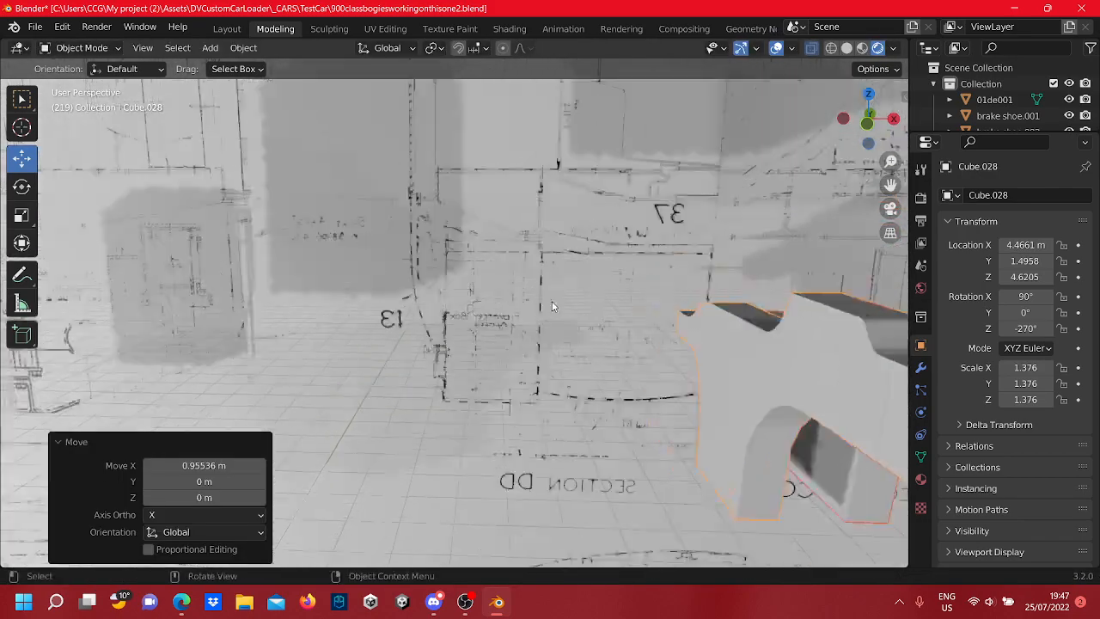
scroll(552, 306, "up", 3)
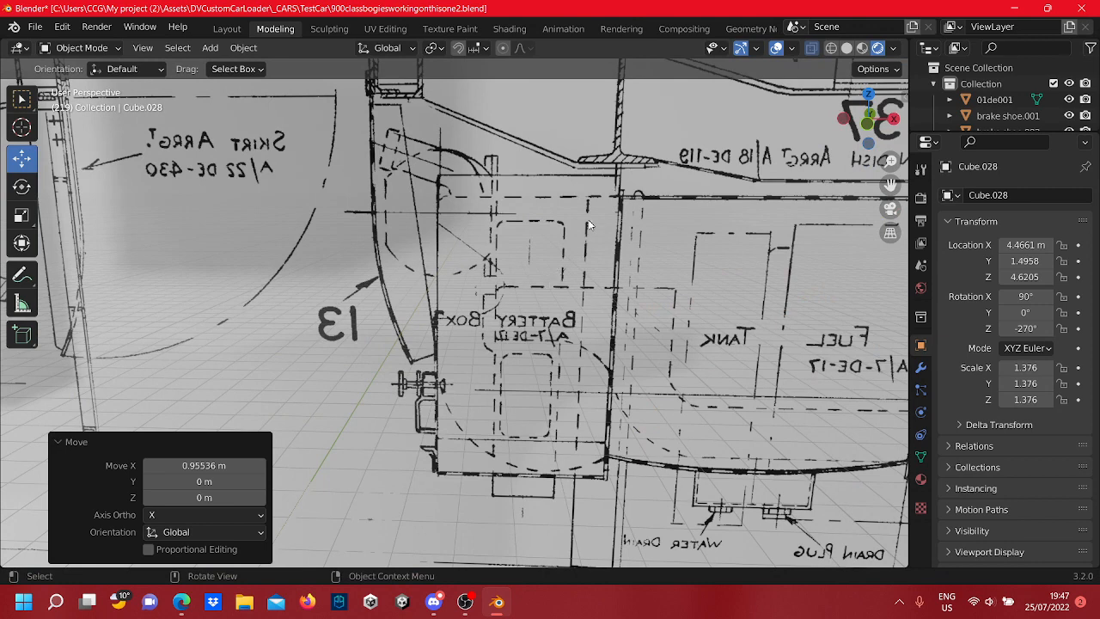
scroll(635, 326, "down", 2)
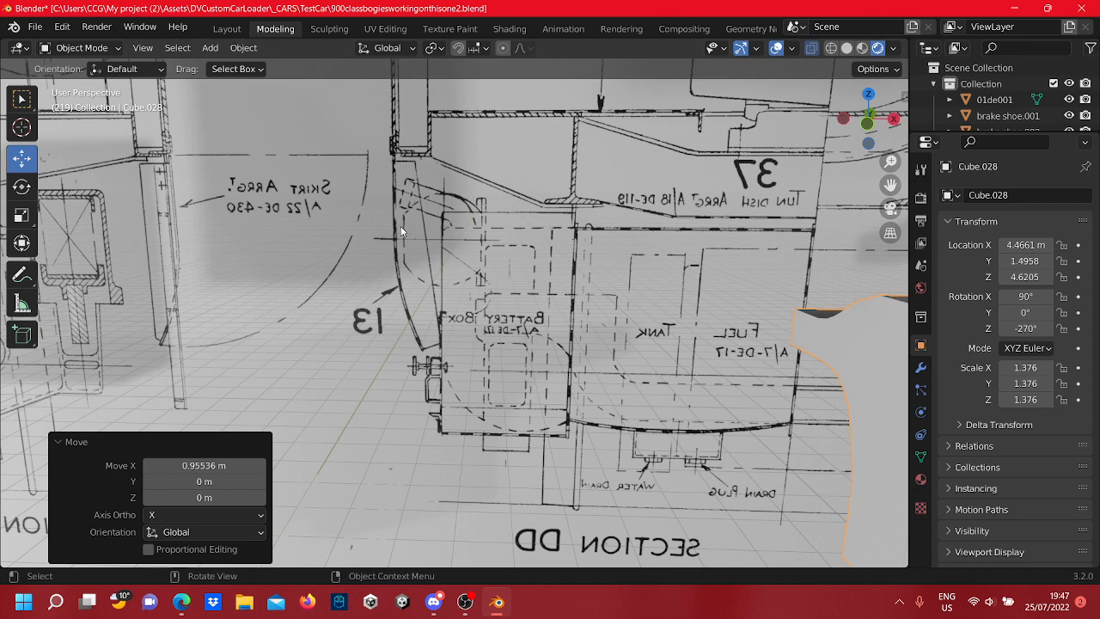
scroll(482, 247, "down", 3)
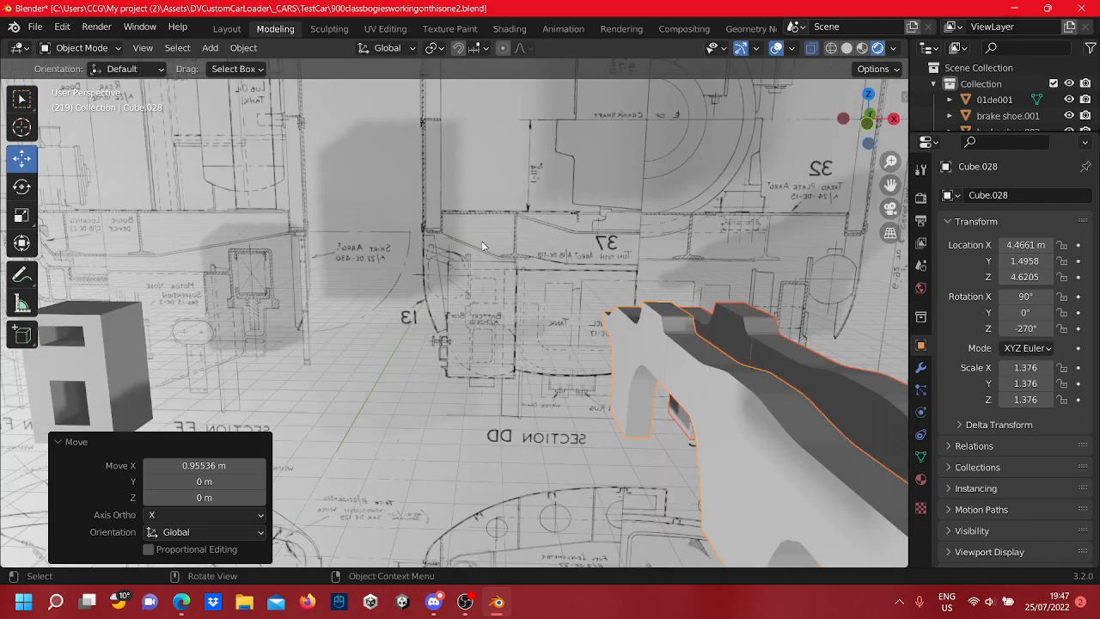
scroll(482, 248, "down", 2)
scroll(367, 255, "down", 3)
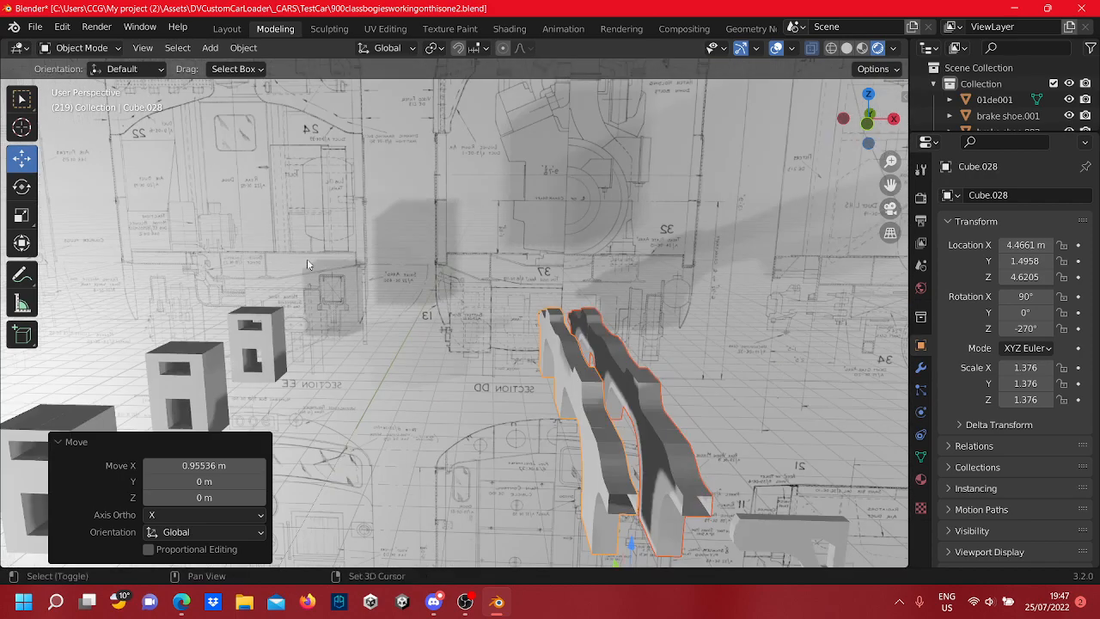
Examine the Section FF, EE and DD drawings around the bogie locking device, motor suspension and skirt against the modelled bogie parts
middle_click_drag(307, 258, 566, 284, "shift")
scroll(565, 284, "up", 8)
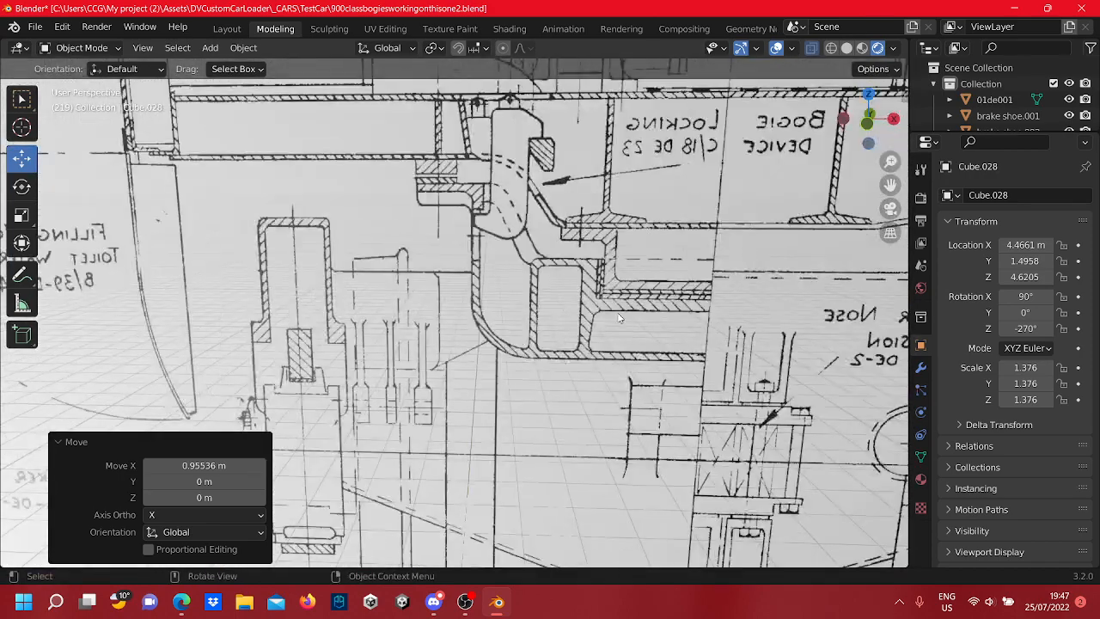
scroll(617, 306, "down", 5)
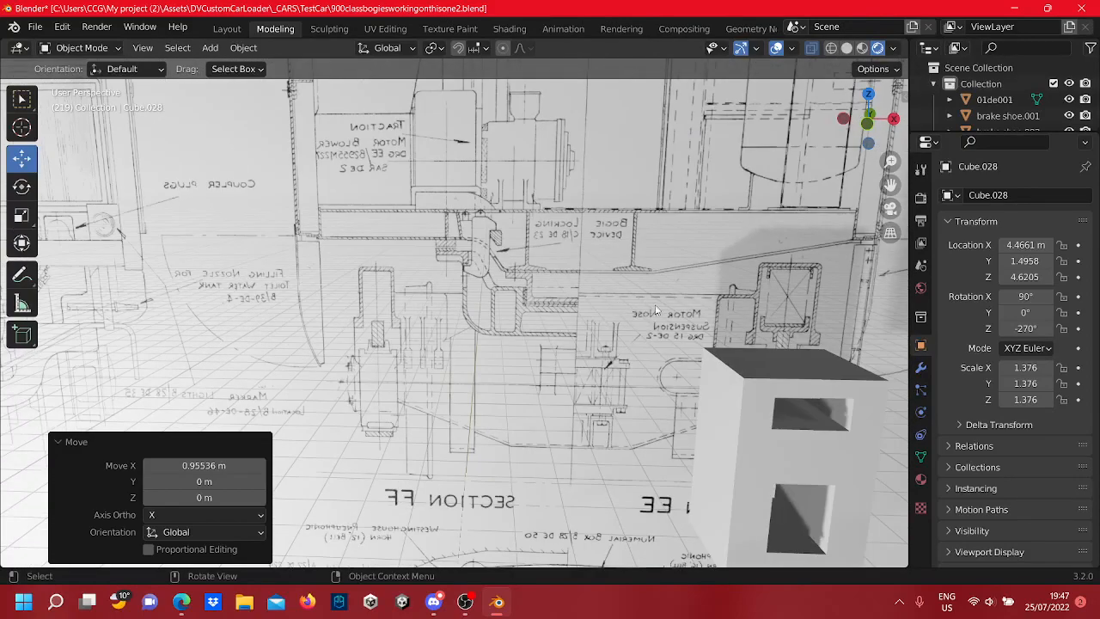
middle_click_drag(693, 298, 334, 300, "shift")
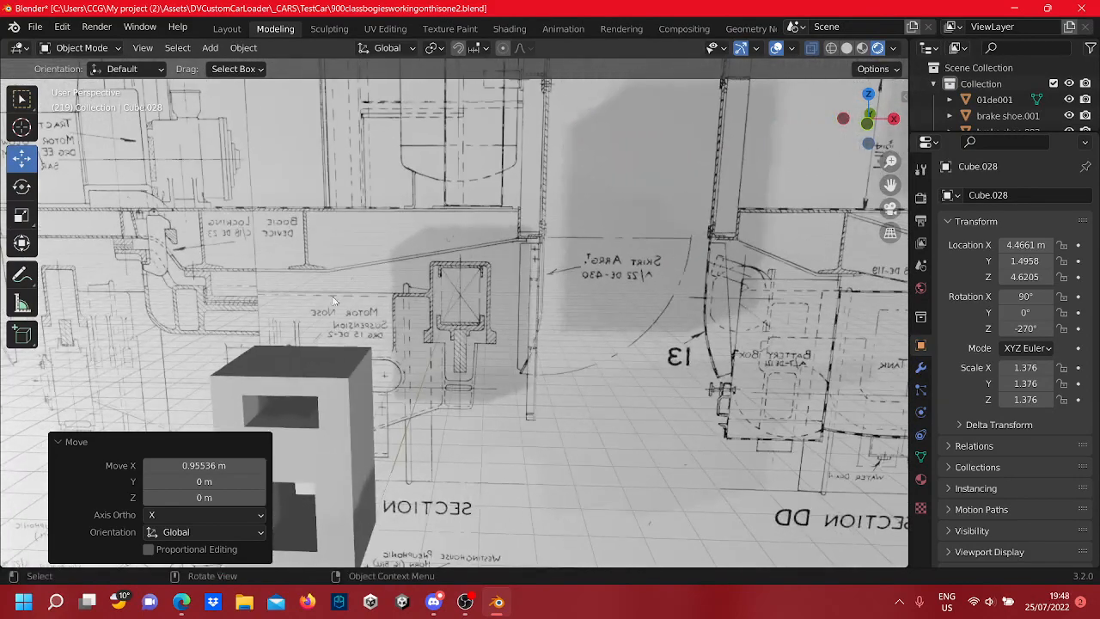
scroll(334, 301, "up", 2)
scroll(469, 338, "down", 8)
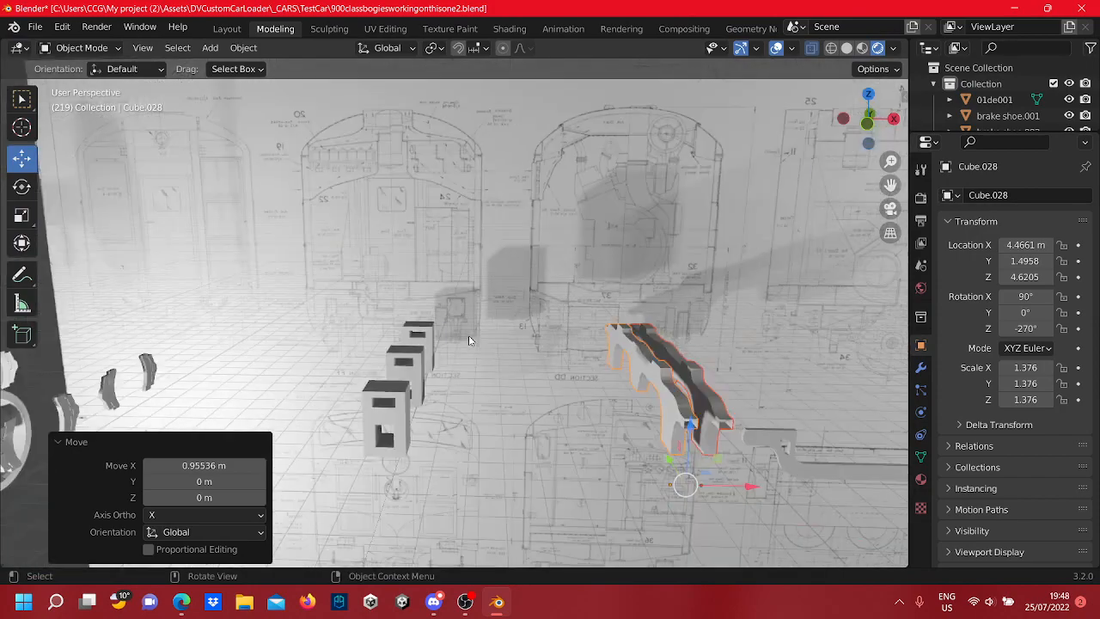
middle_click_drag(468, 339, 373, 305)
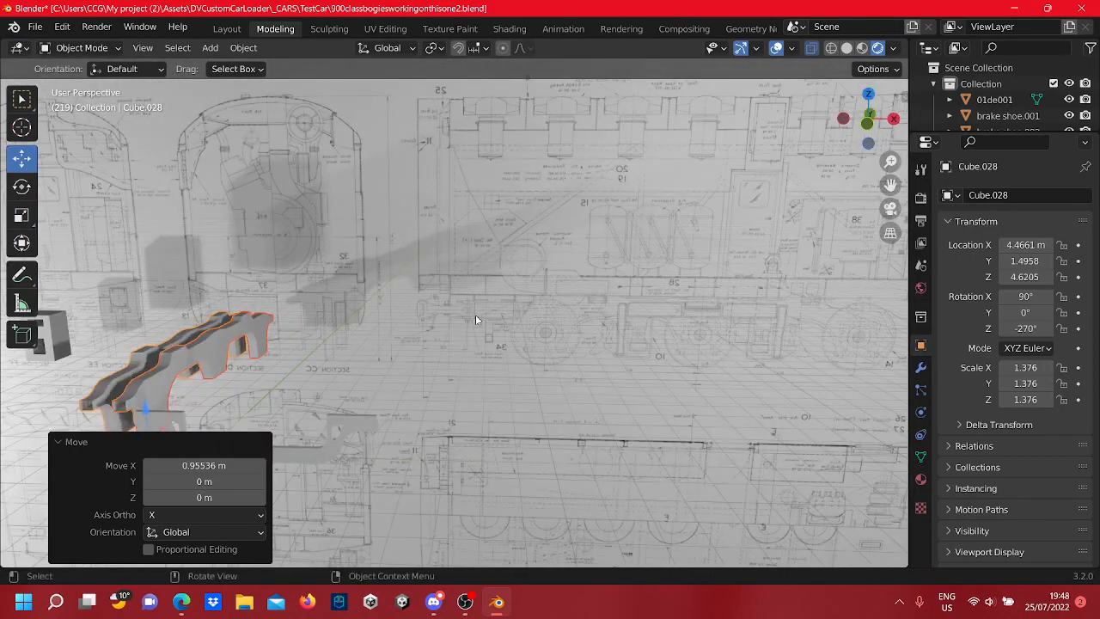
scroll(475, 314, "down", 6)
middle_click_drag(420, 401, 505, 282, "shift")
scroll(506, 281, "up", 2)
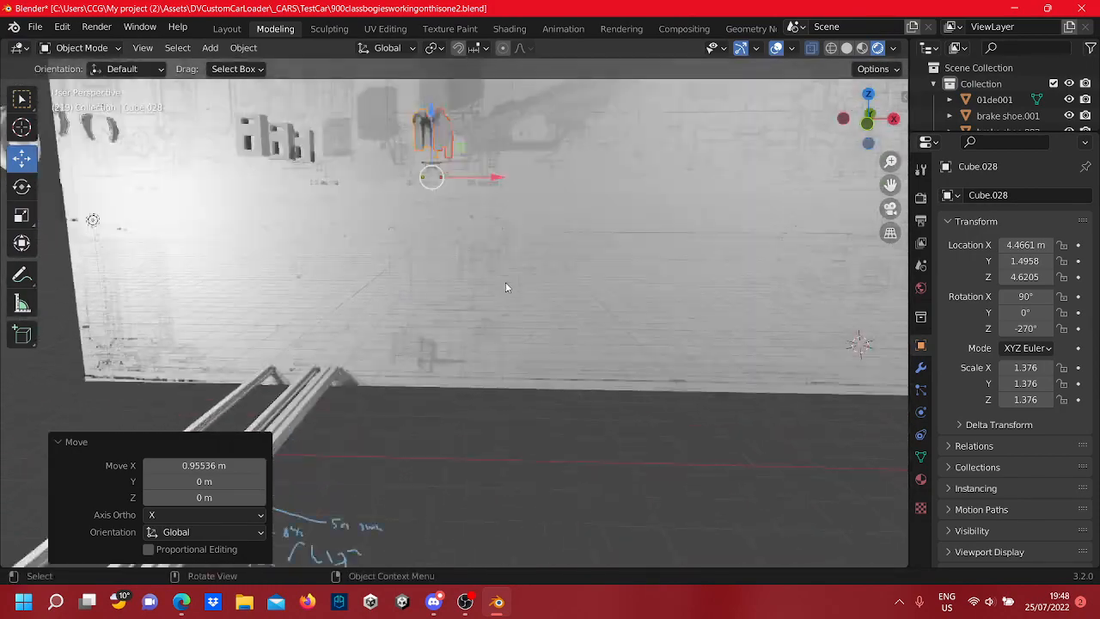
scroll(510, 293, "up", 3)
scroll(516, 299, "down", 8)
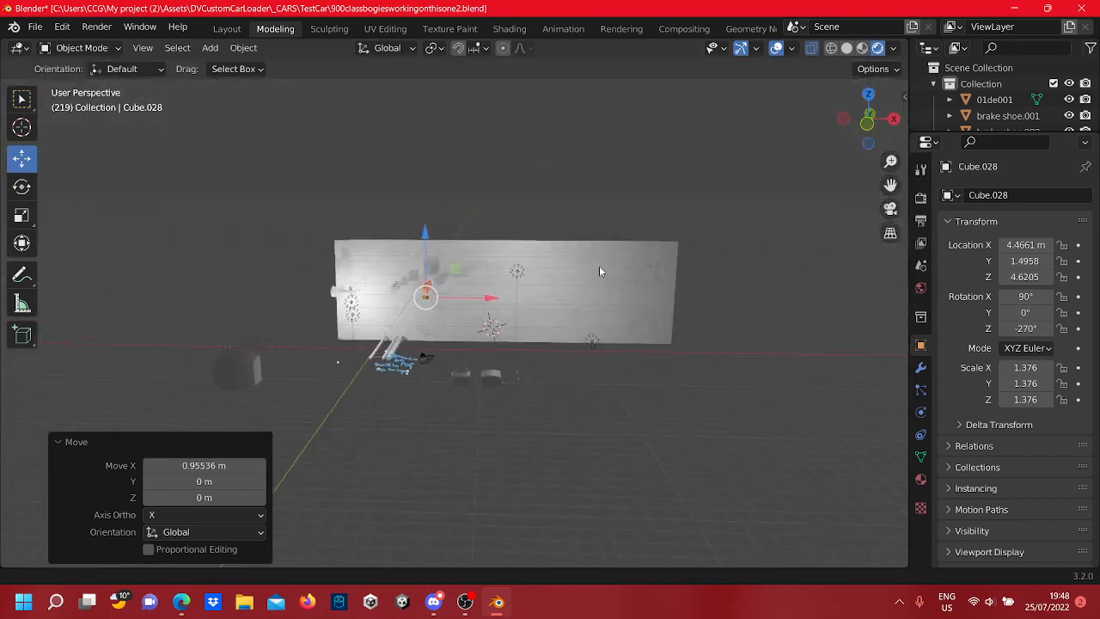
Examine the locomotive's Front View drawing from the buffing platform and couplings up to the windscreens and numeral box
middle_click_drag(599, 271, 704, 256)
scroll(653, 256, "up", 5)
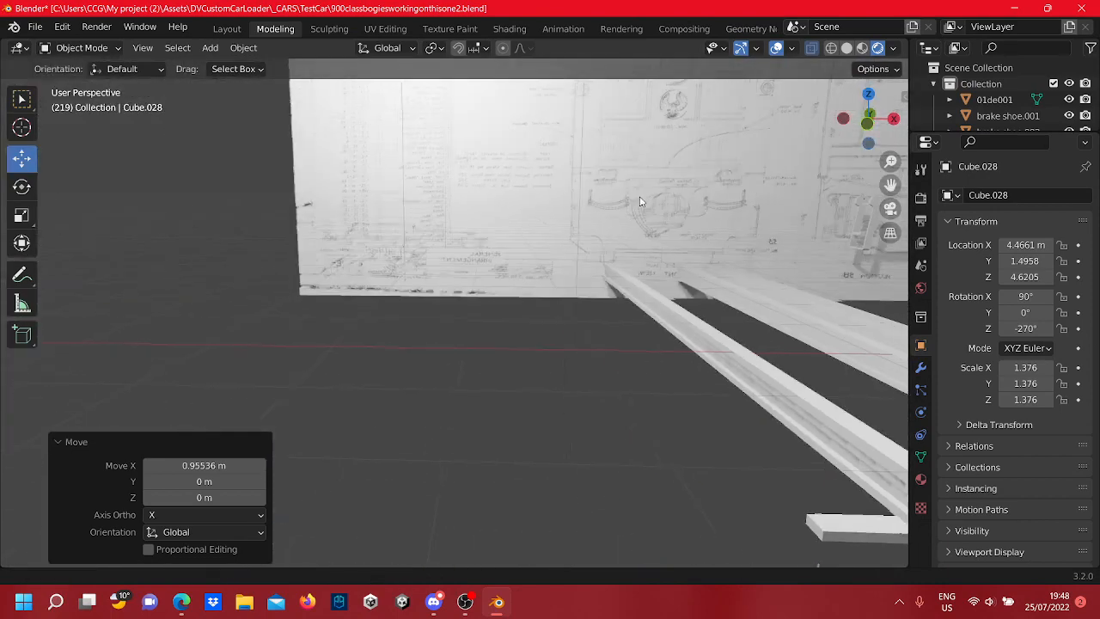
middle_click_drag(640, 201, 500, 344, "shift")
scroll(659, 309, "up", 4)
middle_click_drag(659, 309, 531, 209, "shift")
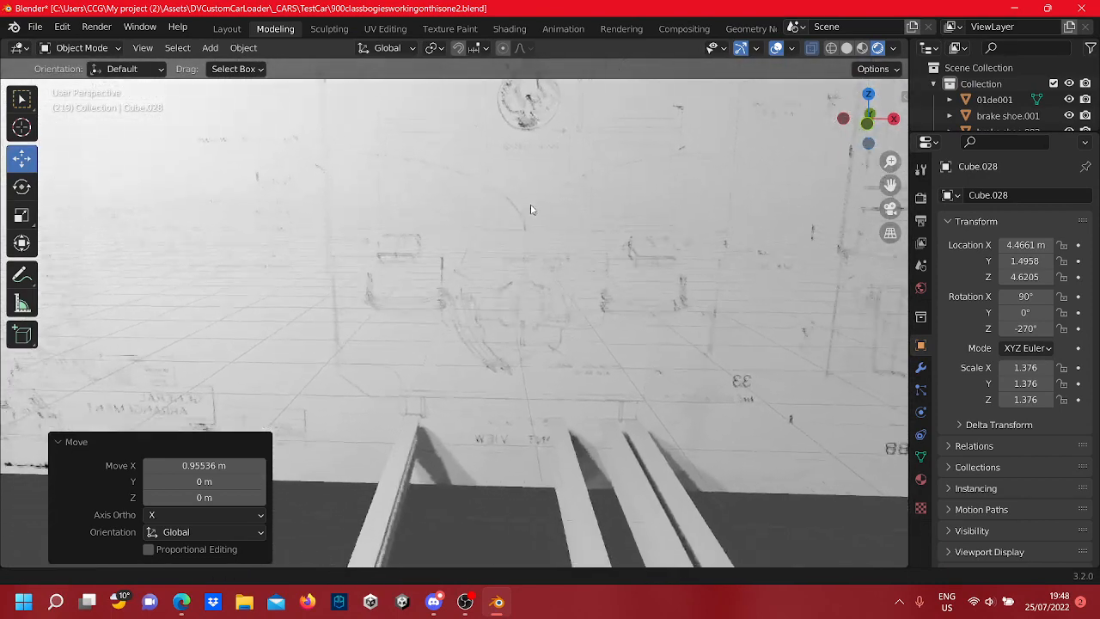
scroll(531, 210, "up", 5)
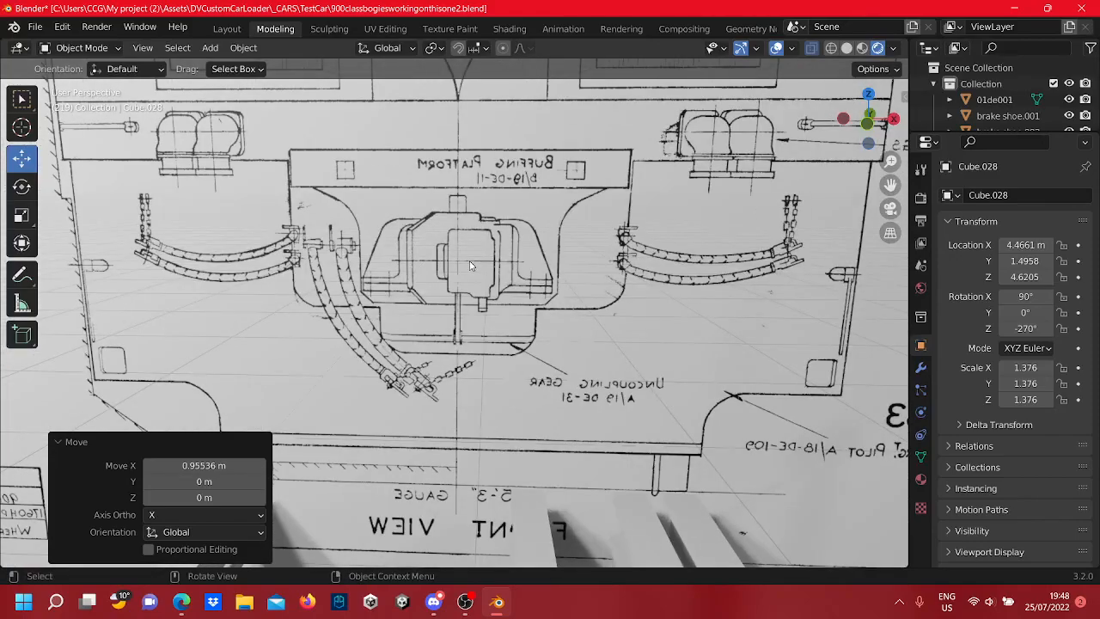
scroll(470, 265, "down", 2)
scroll(497, 268, "down", 2)
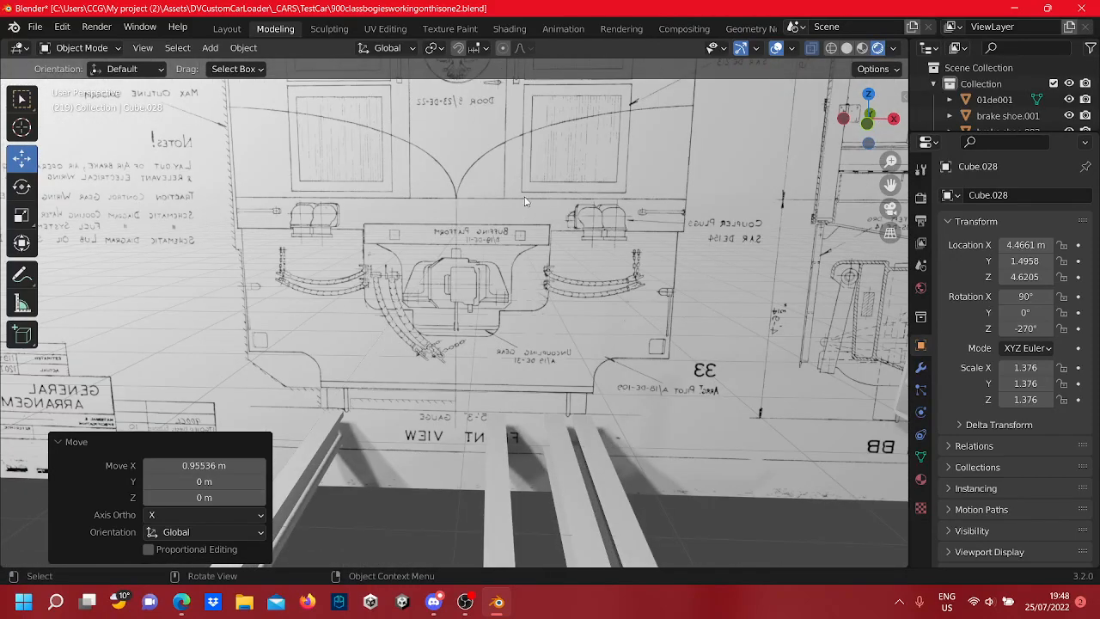
middle_click_drag(526, 201, 505, 494, "shift")
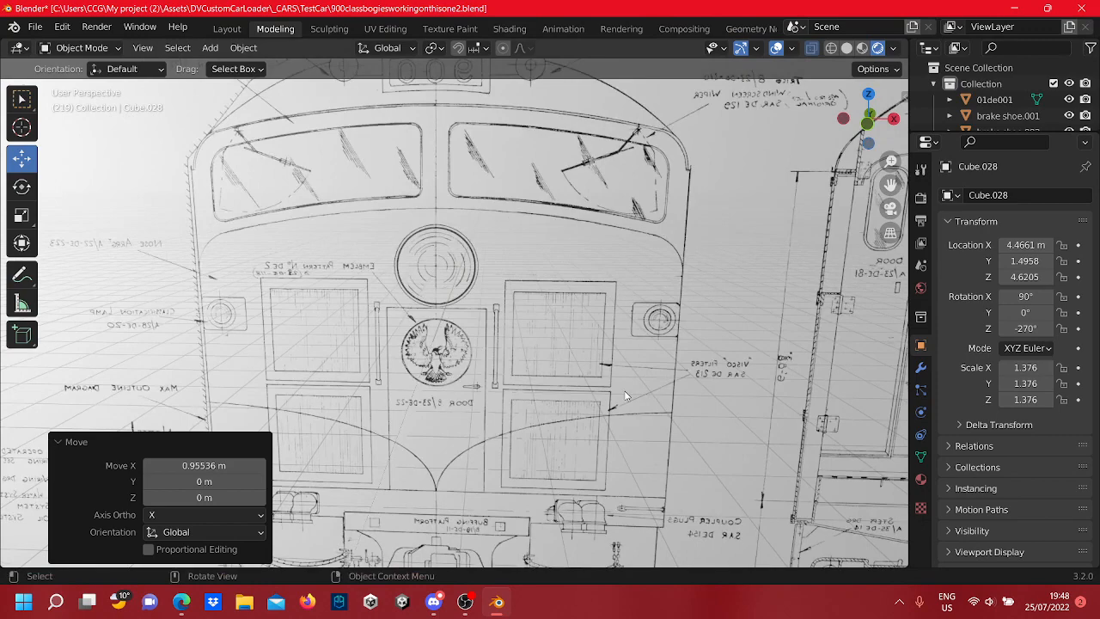
middle_click_drag(573, 386, 581, 423, "shift")
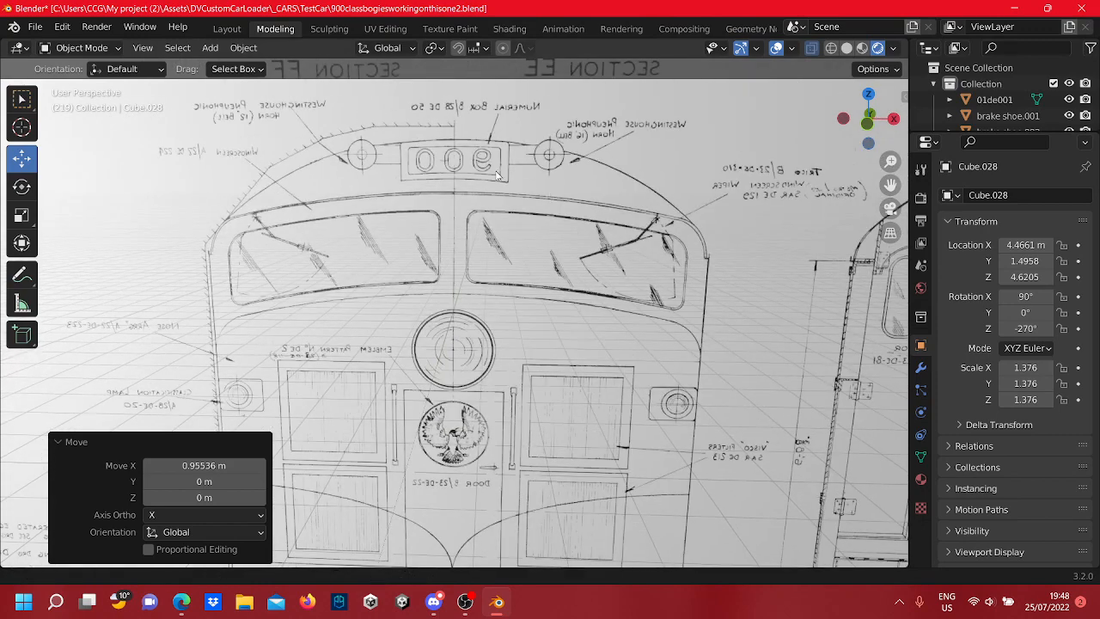
middle_click_drag(547, 194, 620, 224, "shift")
middle_click_drag(576, 174, 578, 204, "shift")
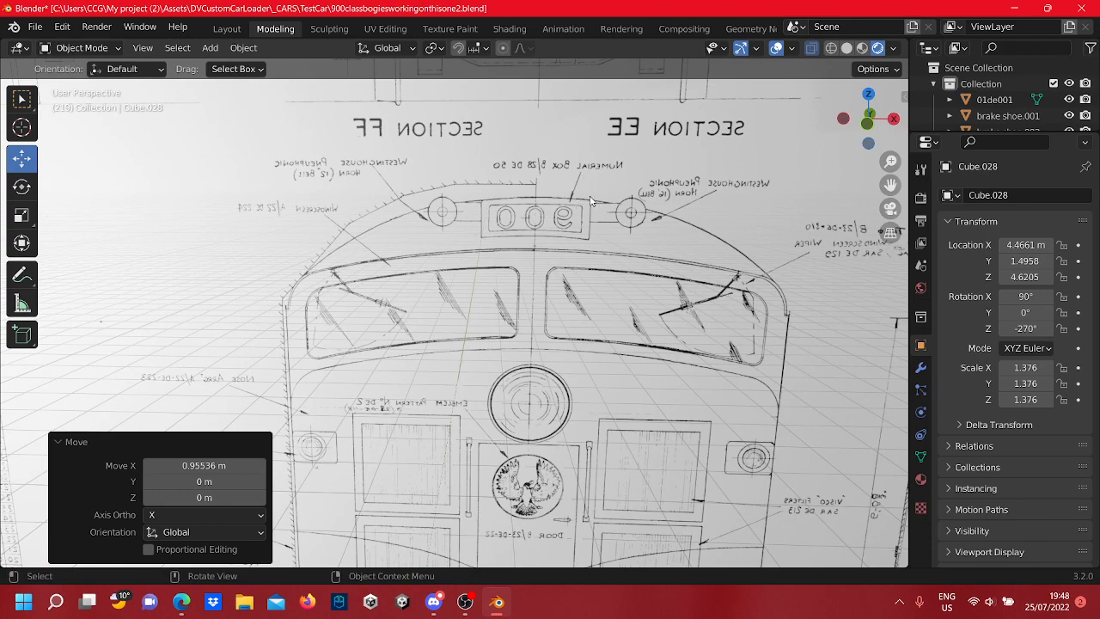
scroll(588, 197, "down", 10)
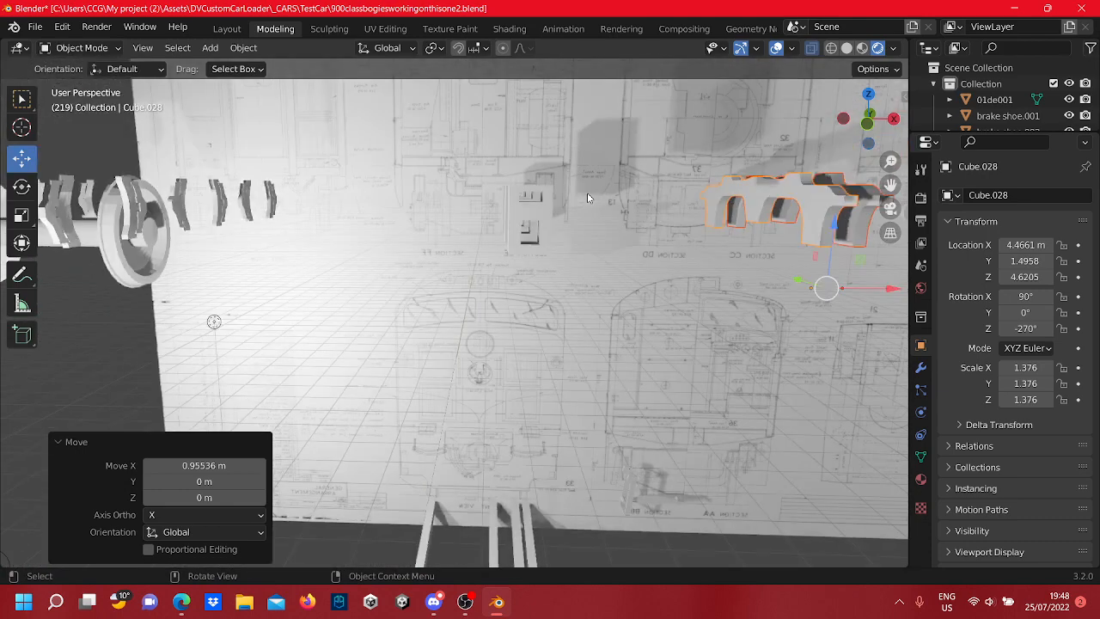
Examine the side elevation drawing around the nose, windscreen and cab, and return to the section drawings
scroll(640, 195, "up", 8)
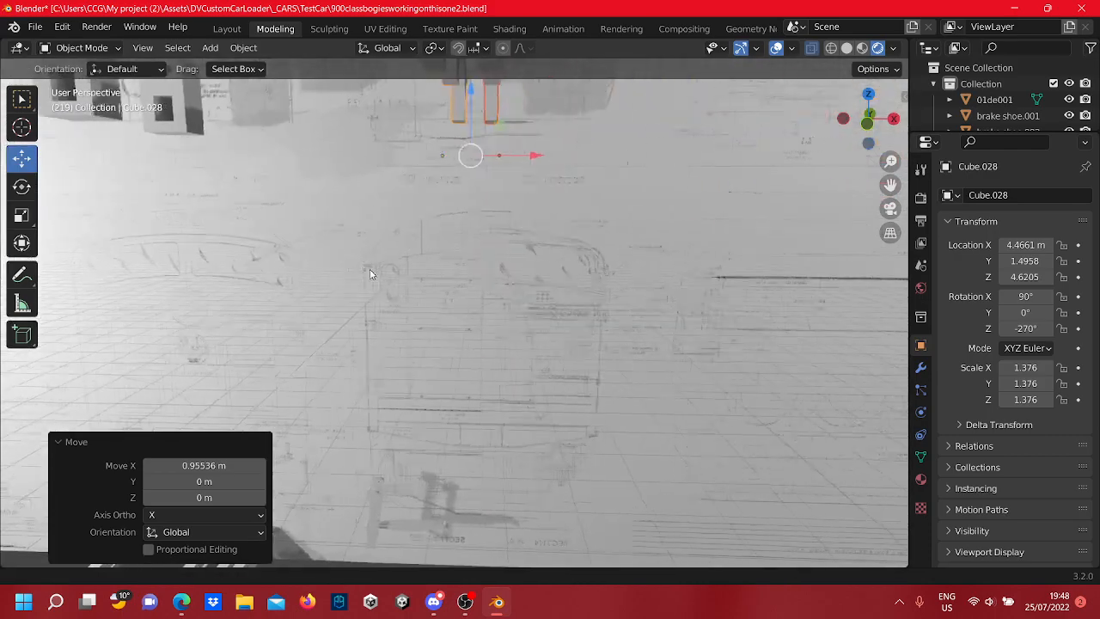
scroll(516, 289, "down", 8)
middle_click_drag(692, 296, 378, 304, "shift")
scroll(807, 335, "up", 4)
scroll(557, 334, "up", 4)
scroll(457, 332, "down", 4)
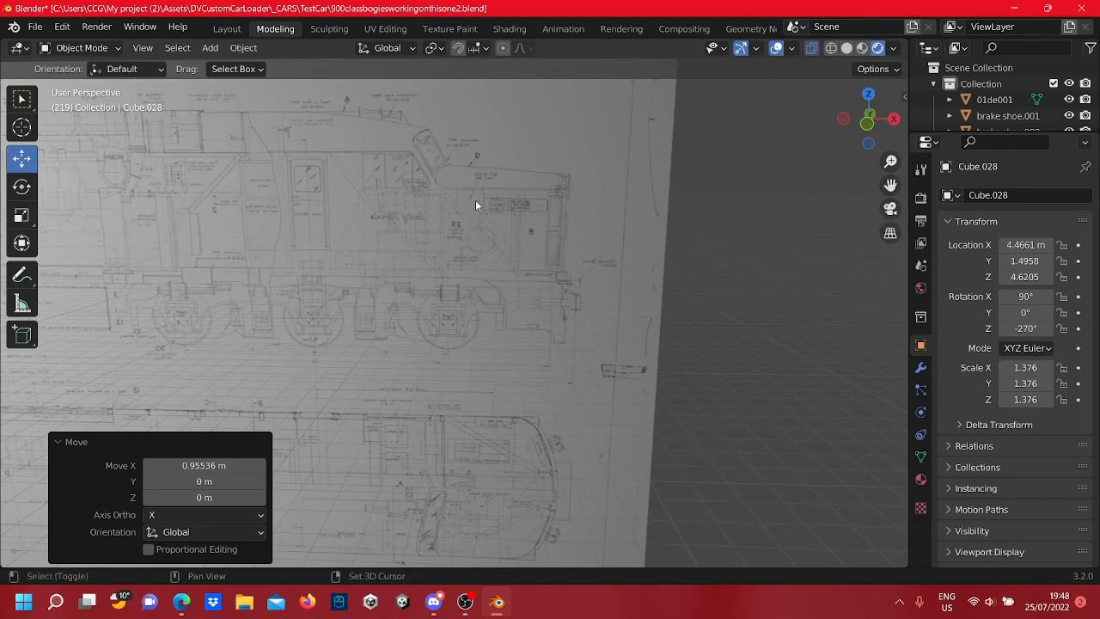
scroll(507, 353, "up", 3)
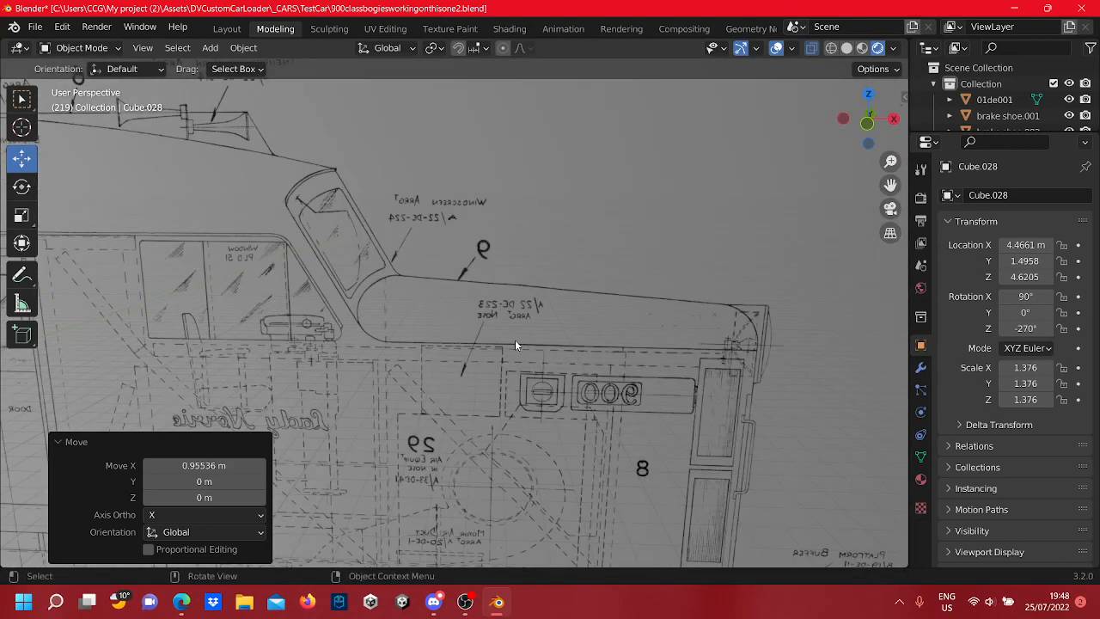
scroll(515, 343, "down", 5)
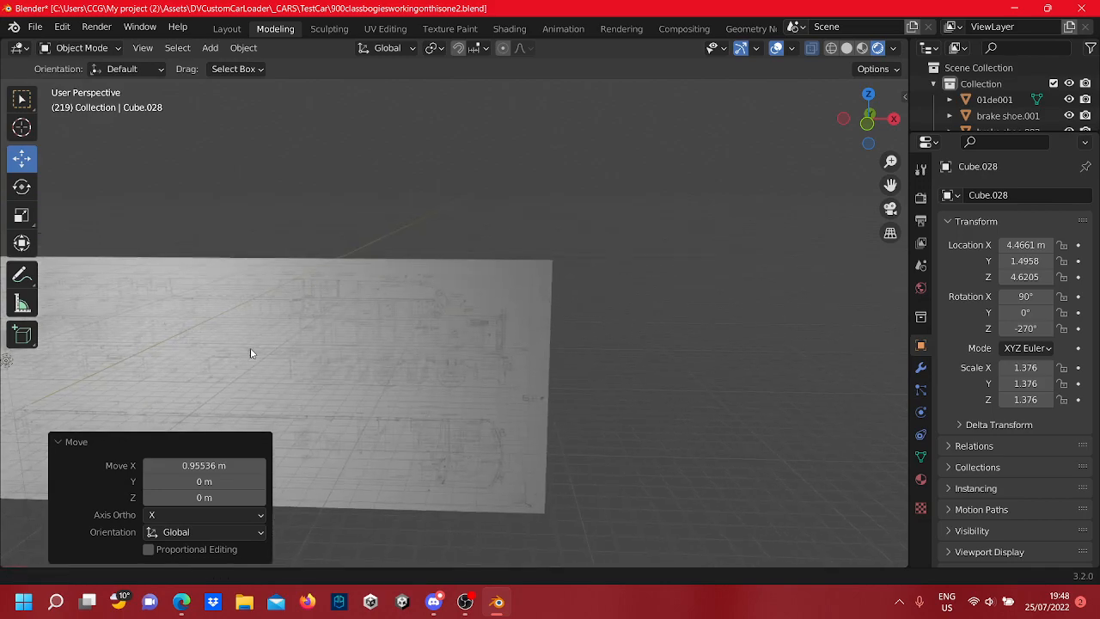
middle_click_drag(251, 353, 693, 362, "shift")
scroll(693, 361, "up", 4)
middle_click_drag(432, 411, 580, 276, "shift")
scroll(756, 274, "up", 4)
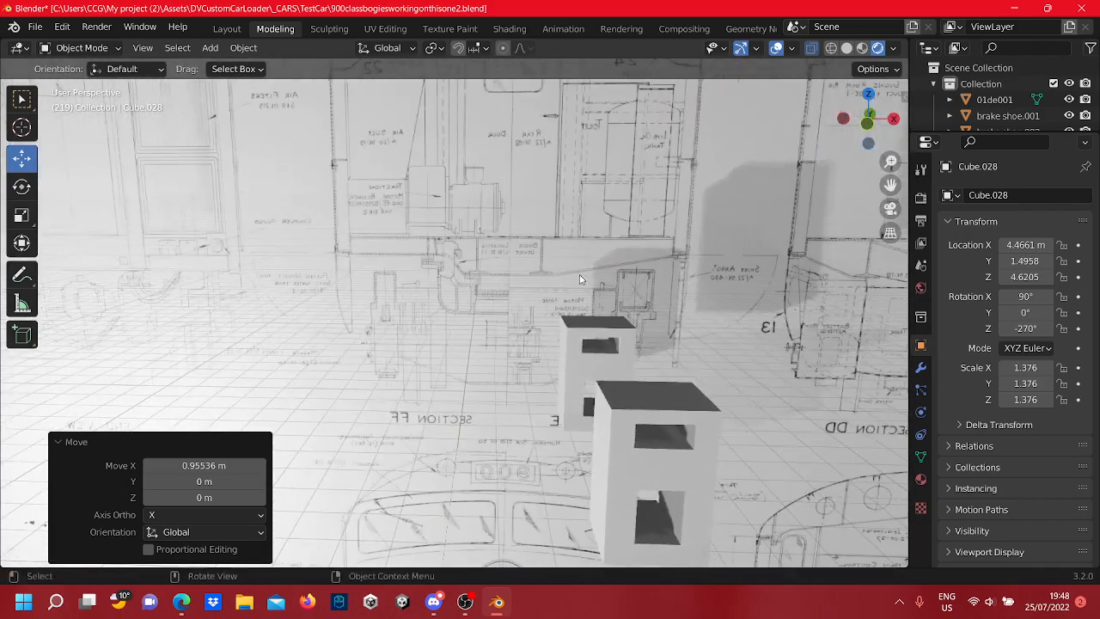
Switch to the front orthographic view and frame the locomotive's Front View drawing
scroll(581, 279, "down", 4)
middle_click_drag(592, 327, 540, 102, "shift")
middle_click_drag(531, 168, 507, 375, "shift")
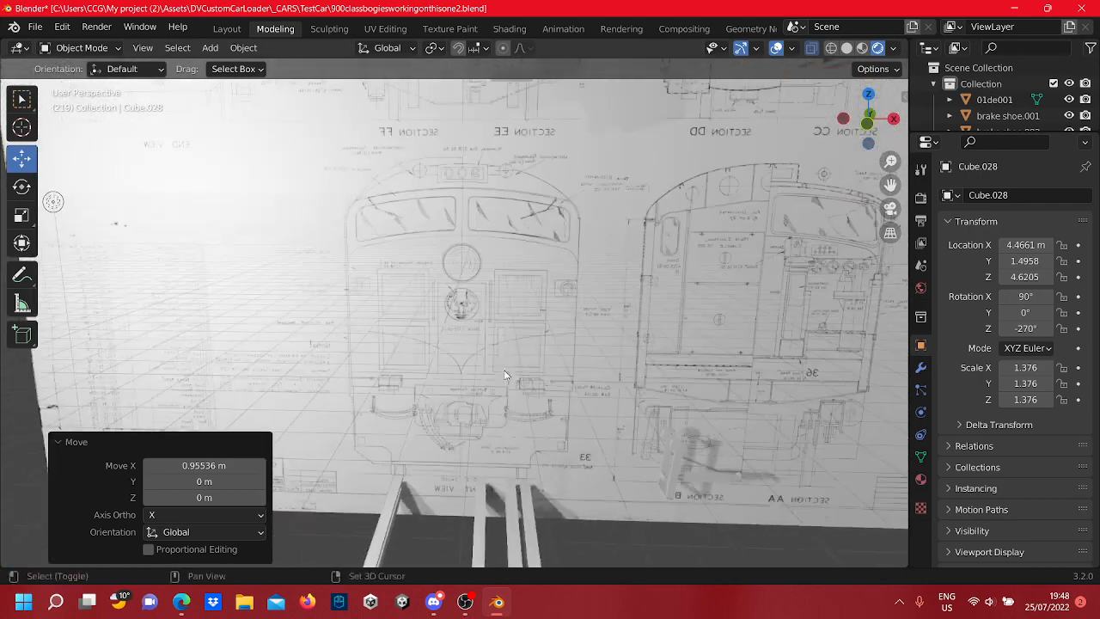
scroll(515, 369, "up", 4)
left_click(867, 124)
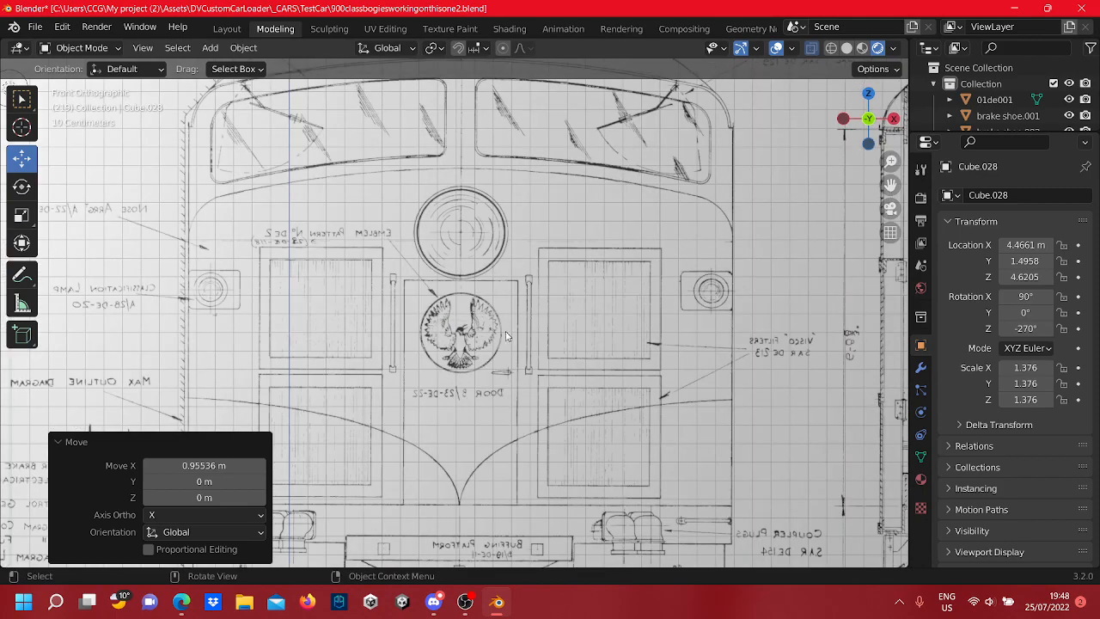
scroll(505, 334, "down", 3)
middle_click_drag(499, 374, 506, 338, "shift")
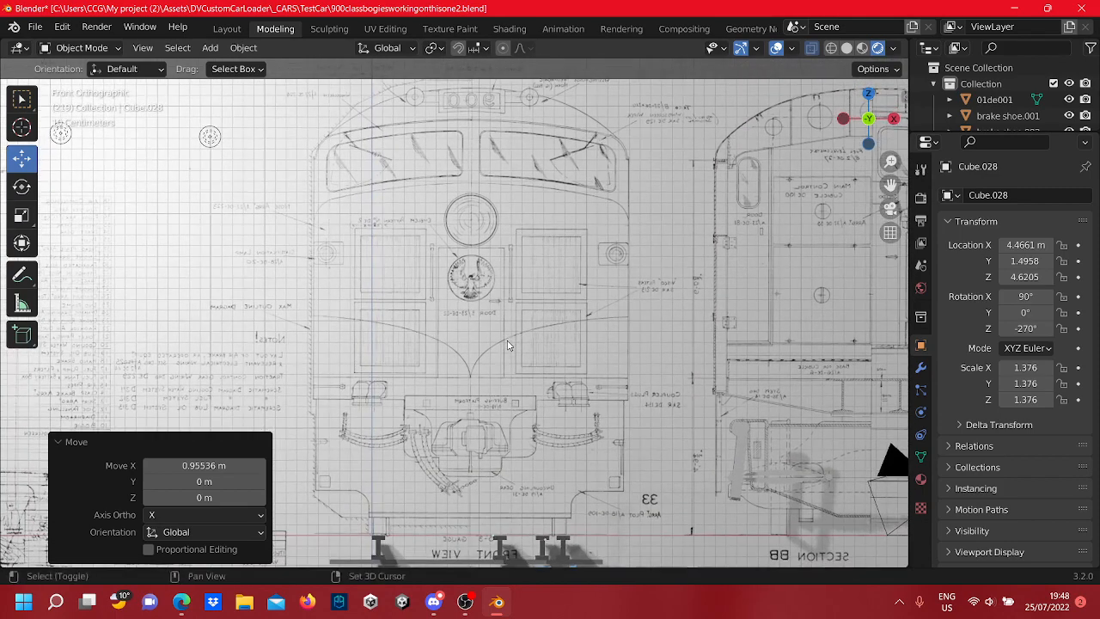
scroll(459, 299, "up", 2)
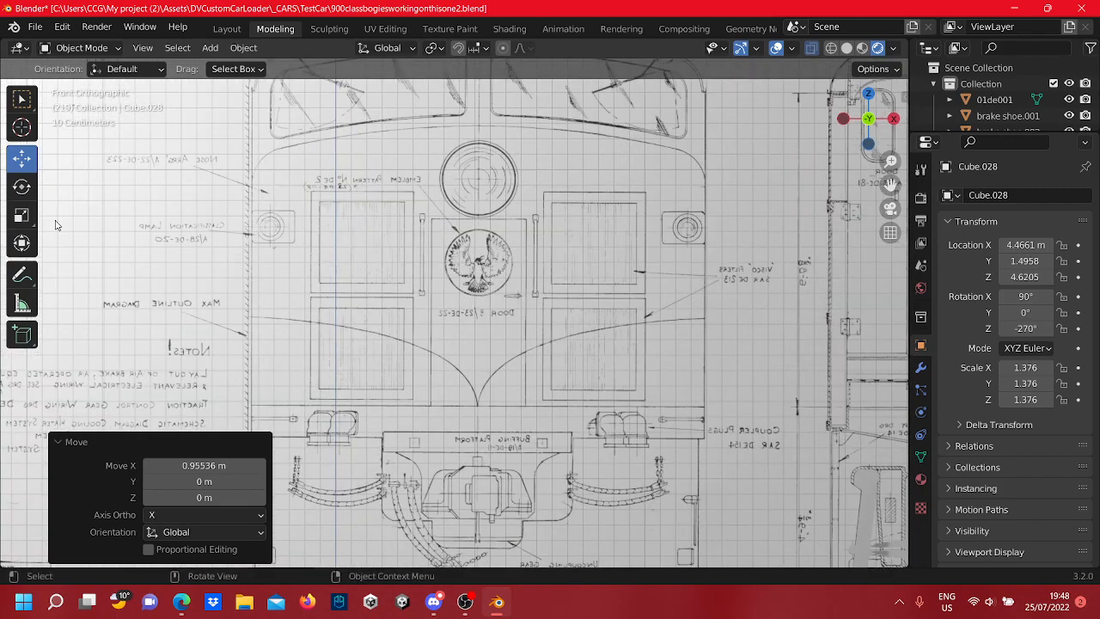
Add a narrow cube beside the Front View's centreline, spanning from the numeral box's upper edge to just below the windscreens
left_click(23, 335)
middle_click_drag(462, 384, 565, 428, "shift")
middle_click_drag(448, 243, 483, 456, "shift")
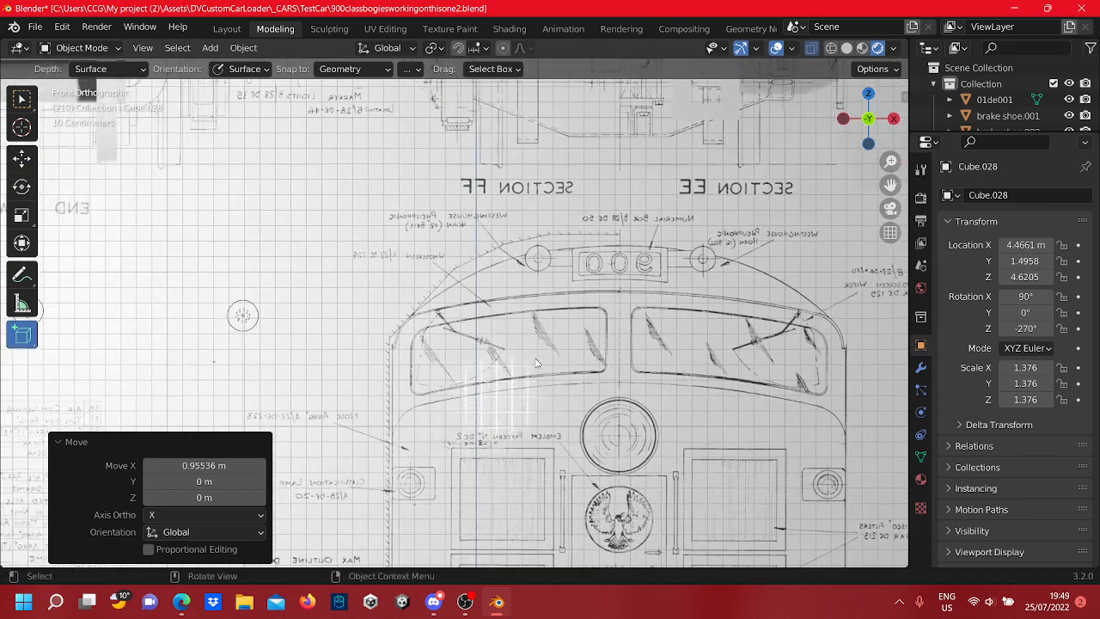
scroll(544, 273, "up", 3)
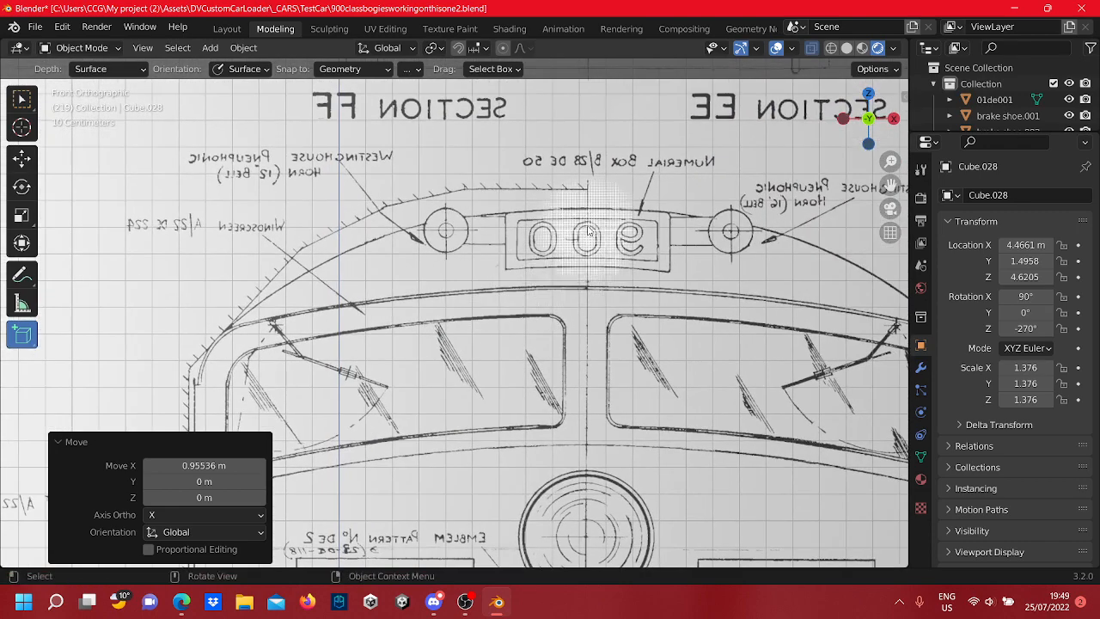
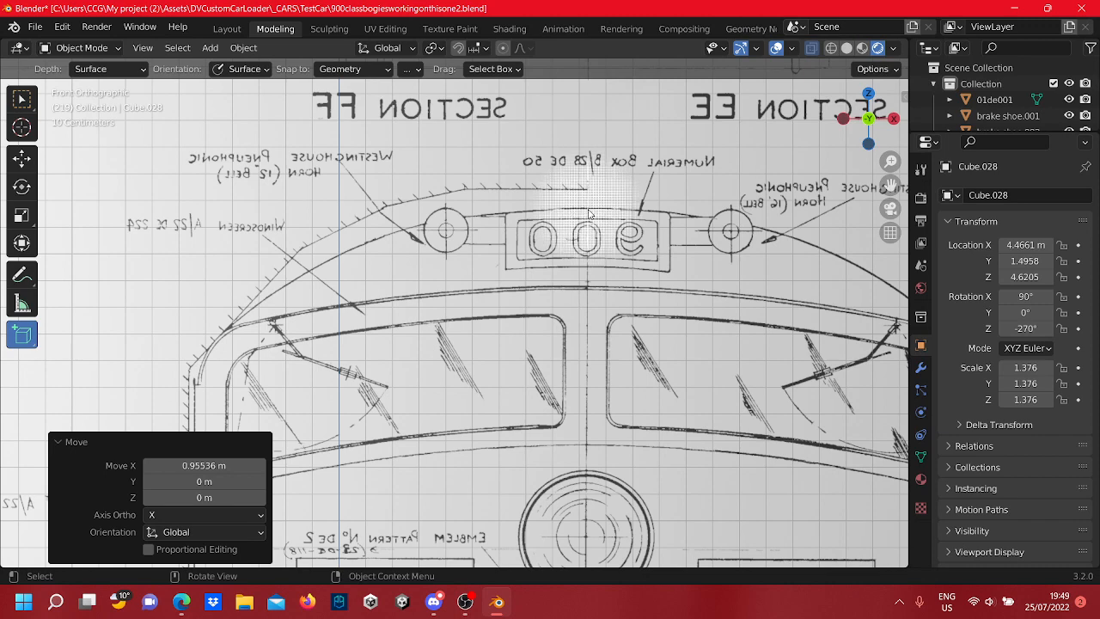
left_click_drag(590, 214, 589, 247)
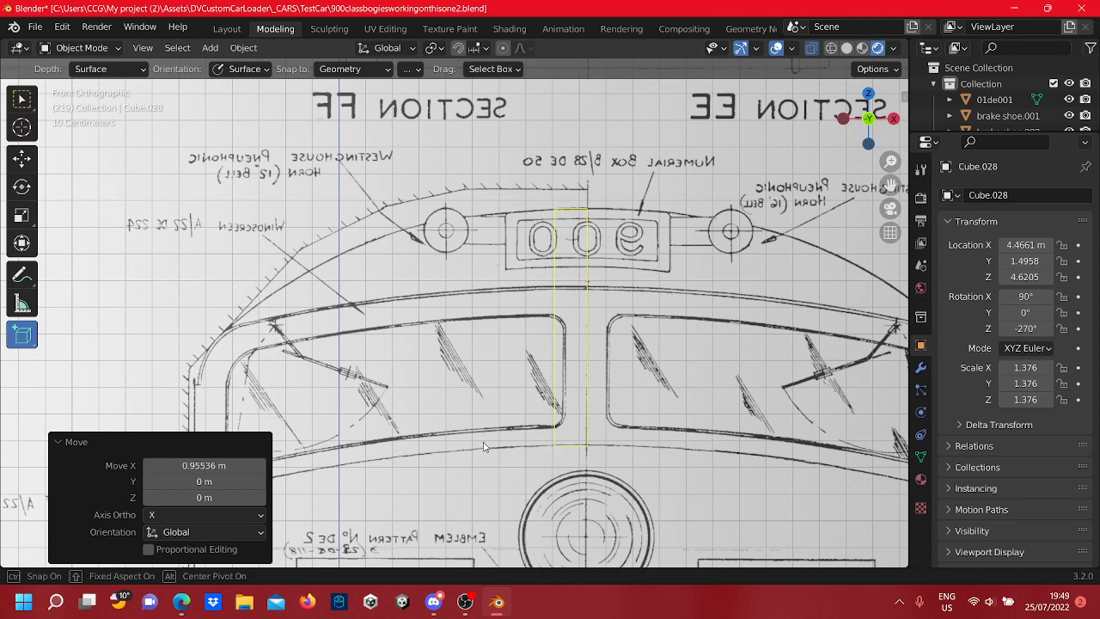
left_click(533, 439)
scroll(534, 436, "down", 4)
middle_click_drag(539, 424, 530, 354, "shift")
scroll(531, 352, "up", 4)
key("Caps_Lock")
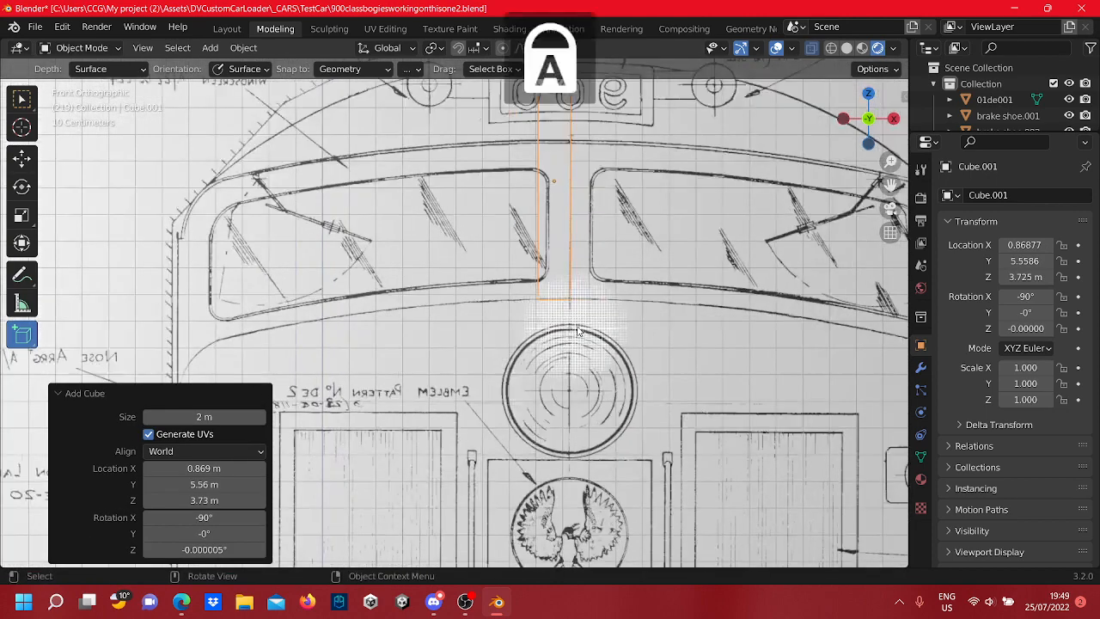
Select the new cube's bottom vertices in Edit Mode and move them -0.94659 m along Z
key("Tab")
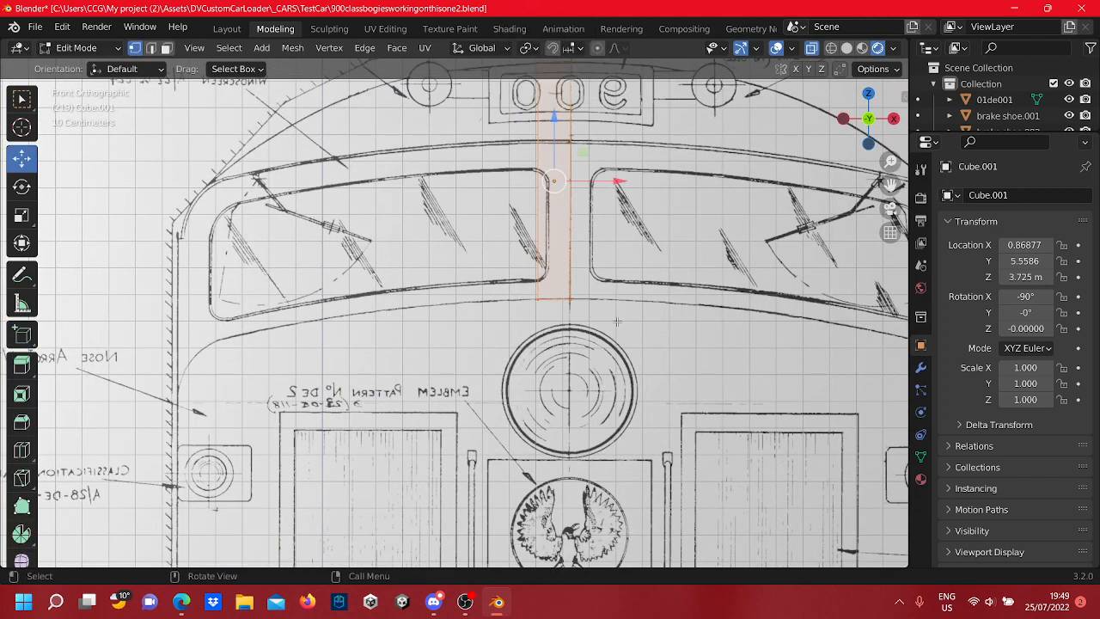
key("shift+space")
key("g")
middle_click_drag(591, 262, 589, 200, "shift")
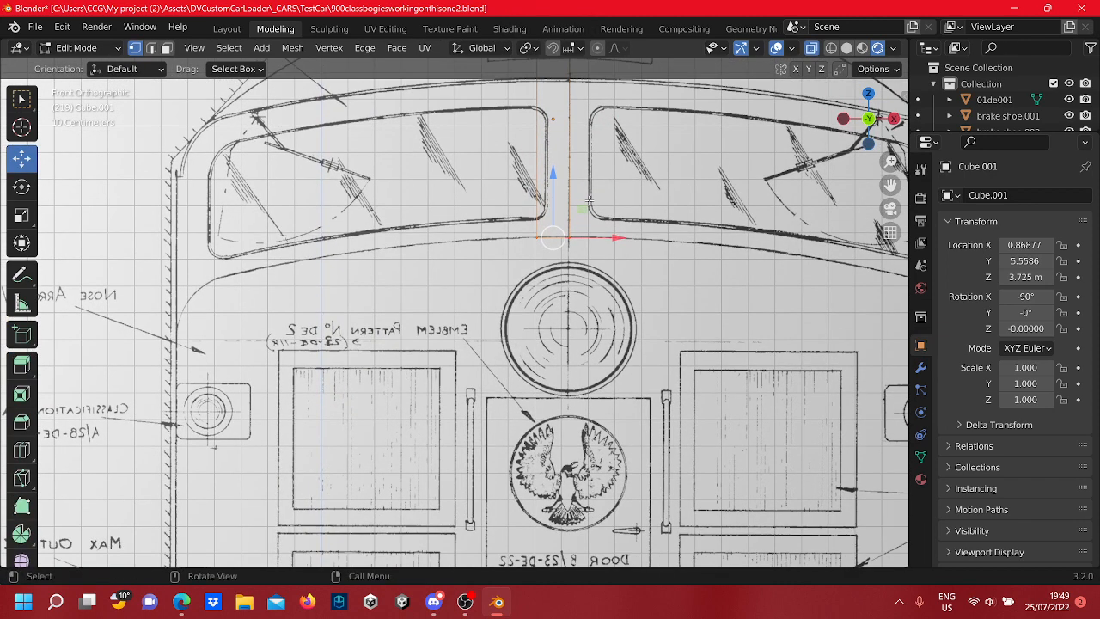
left_click_drag(558, 184, 558, 355)
Move the cube's bottom vertices a further -0.86051 m along Z to the point where the nose's curved stripes meet
scroll(558, 356, "down", 3)
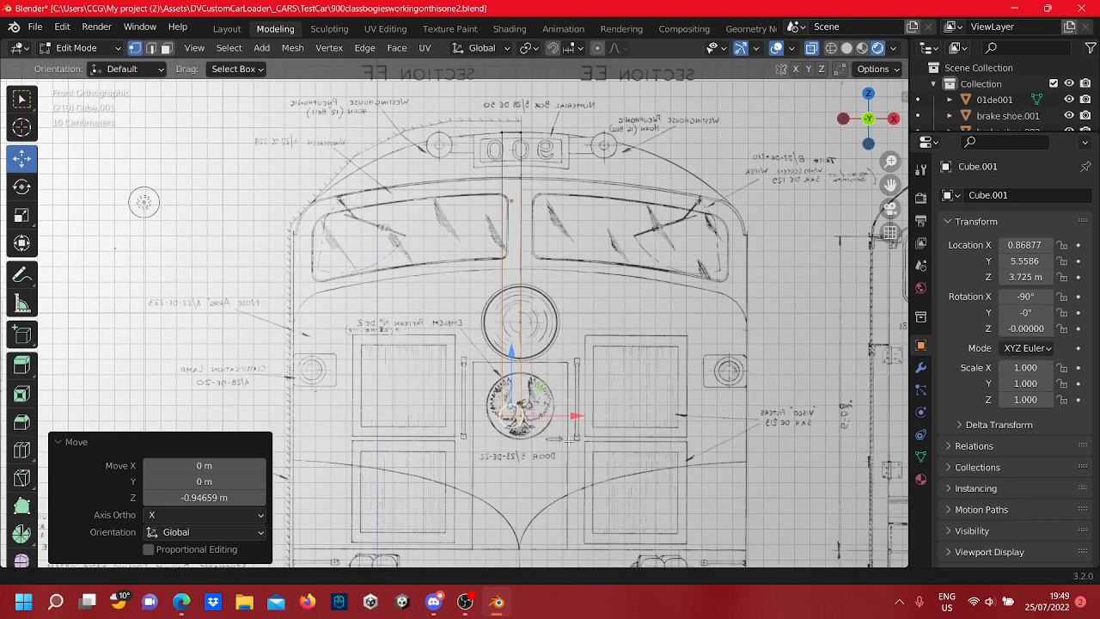
middle_click_drag(579, 432, 563, 269, "shift")
left_click_drag(516, 184, 521, 273)
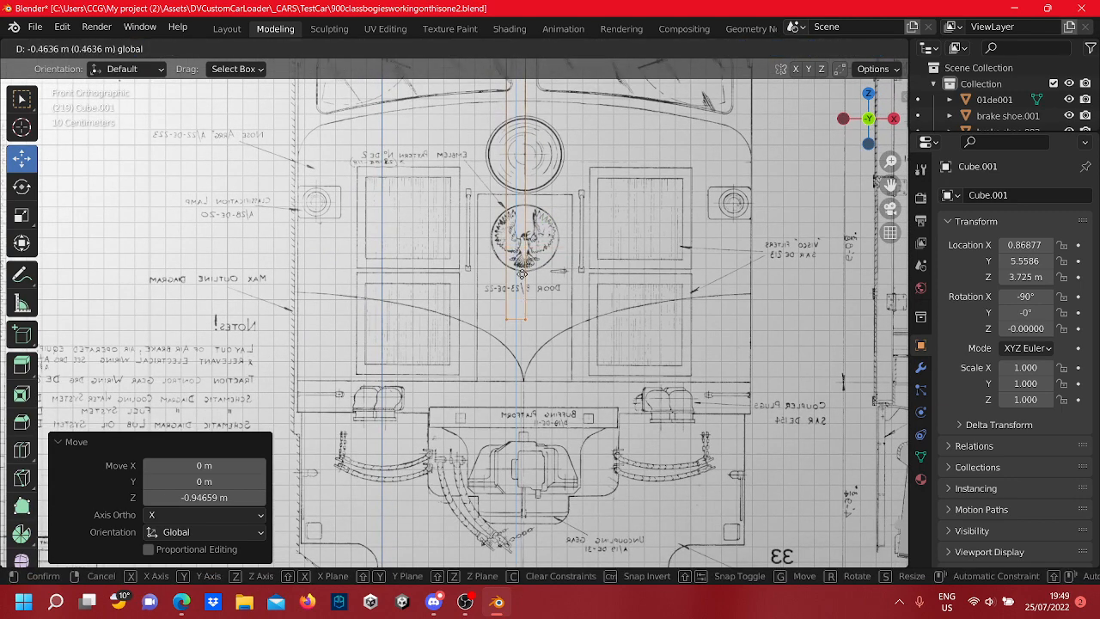
left_click_drag(528, 314, 531, 320)
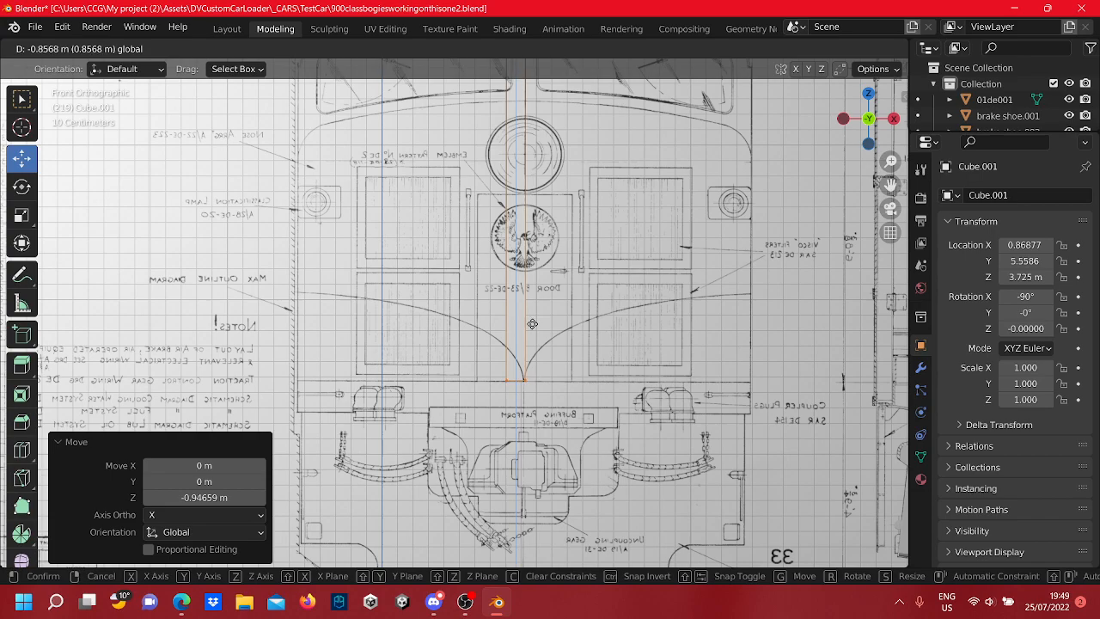
left_click_drag(532, 324, 533, 324)
middle_click_drag(566, 265, 540, 251, "shift")
scroll(540, 251, "up", 3)
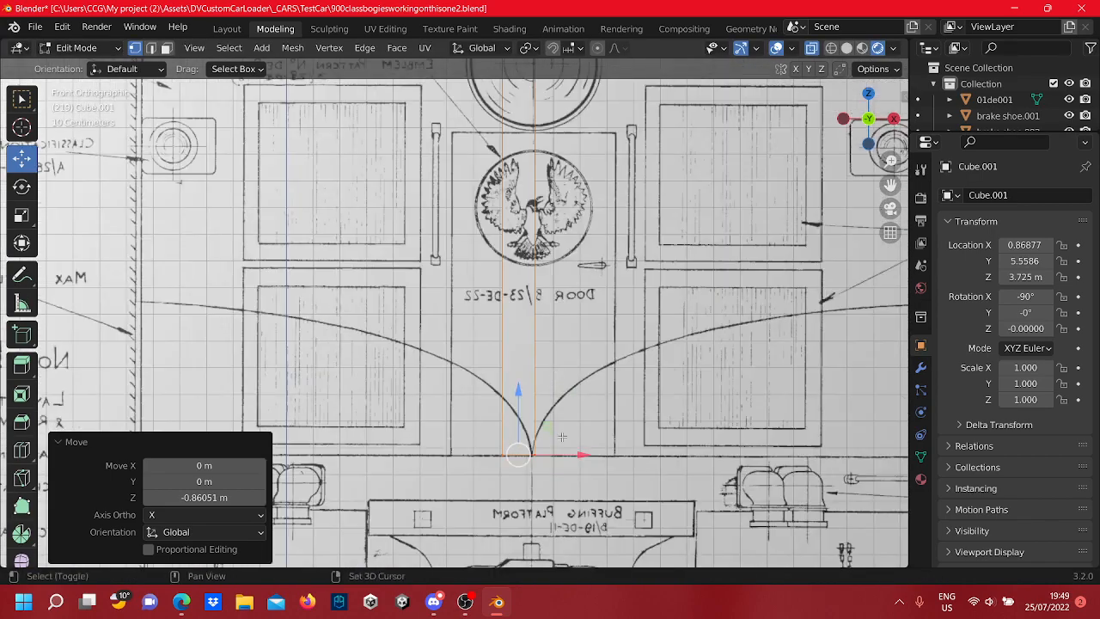
Move the cube's lower outer vertices -0.49811 m, plus a further -0.85859 m, along X to the Front View's body side line
middle_click_drag(558, 489, 534, 404, "shift")
left_click_drag(534, 405, 505, 361)
scroll(503, 363, "up", 3)
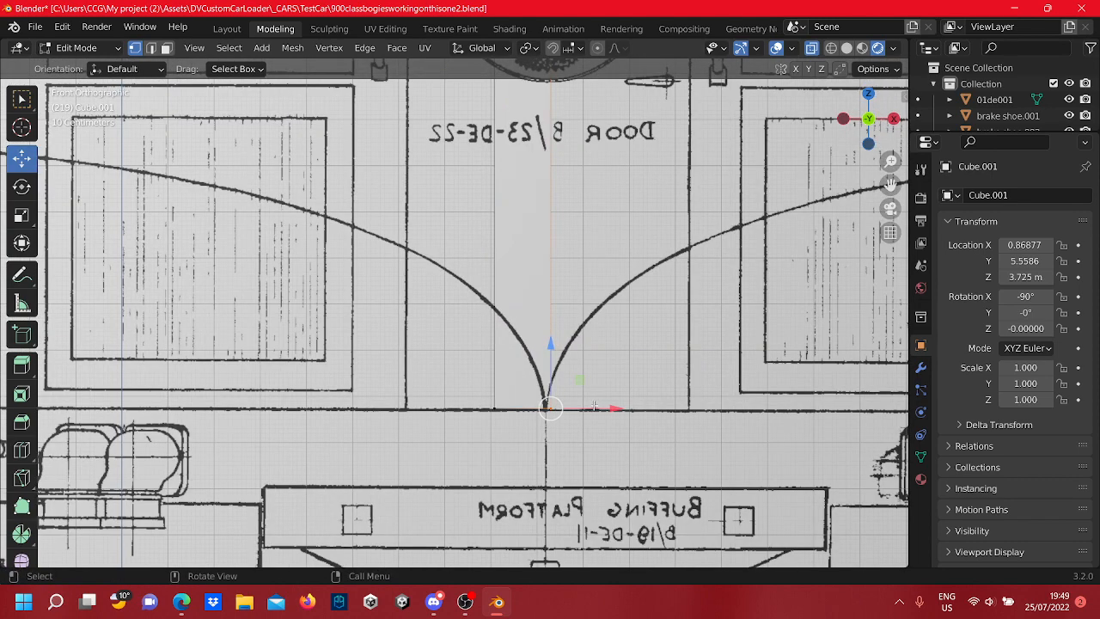
left_click_drag(594, 410, 591, 410)
left_click(492, 408)
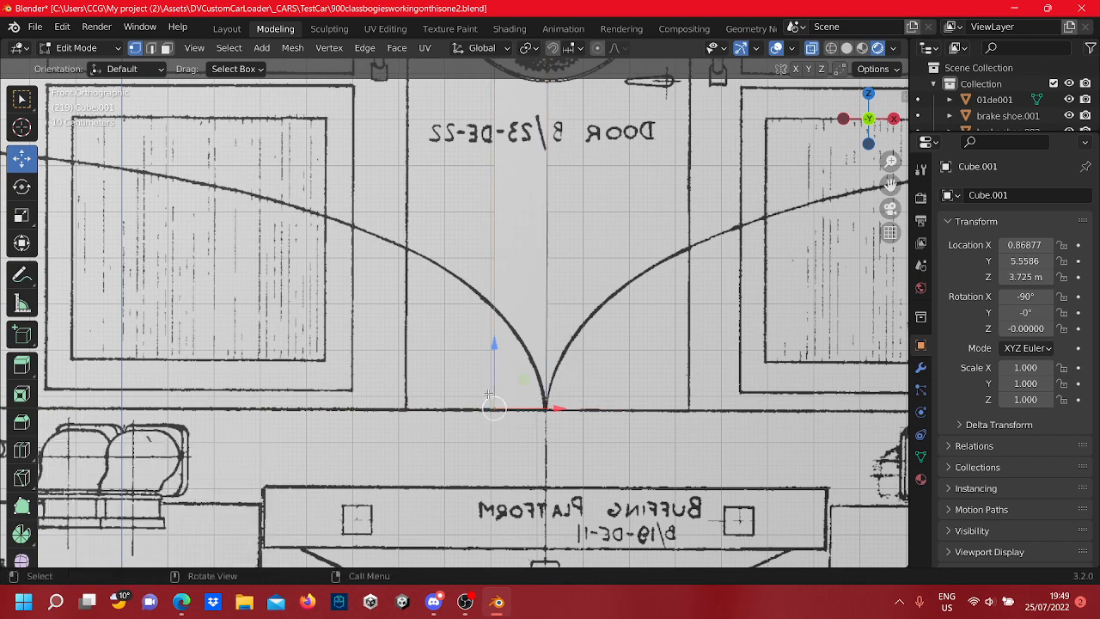
left_click_drag(556, 409, 326, 410)
scroll(324, 411, "down", 3)
middle_click_drag(324, 410, 417, 428, "shift")
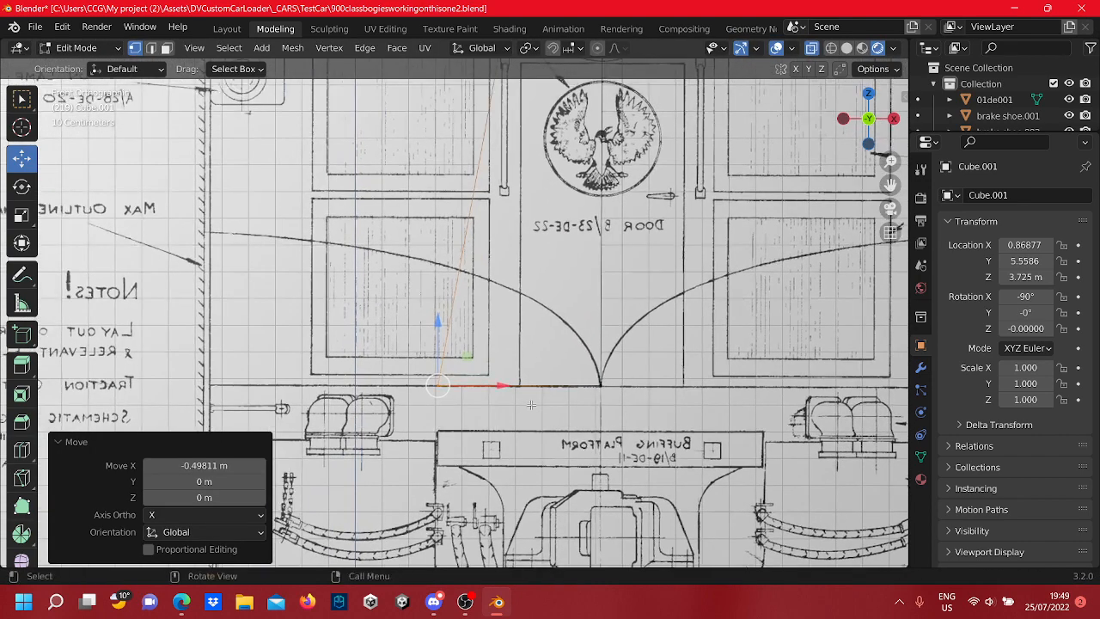
left_click_drag(491, 385, 273, 397)
scroll(344, 319, "down", 3)
middle_click_drag(437, 202, 454, 483, "shift")
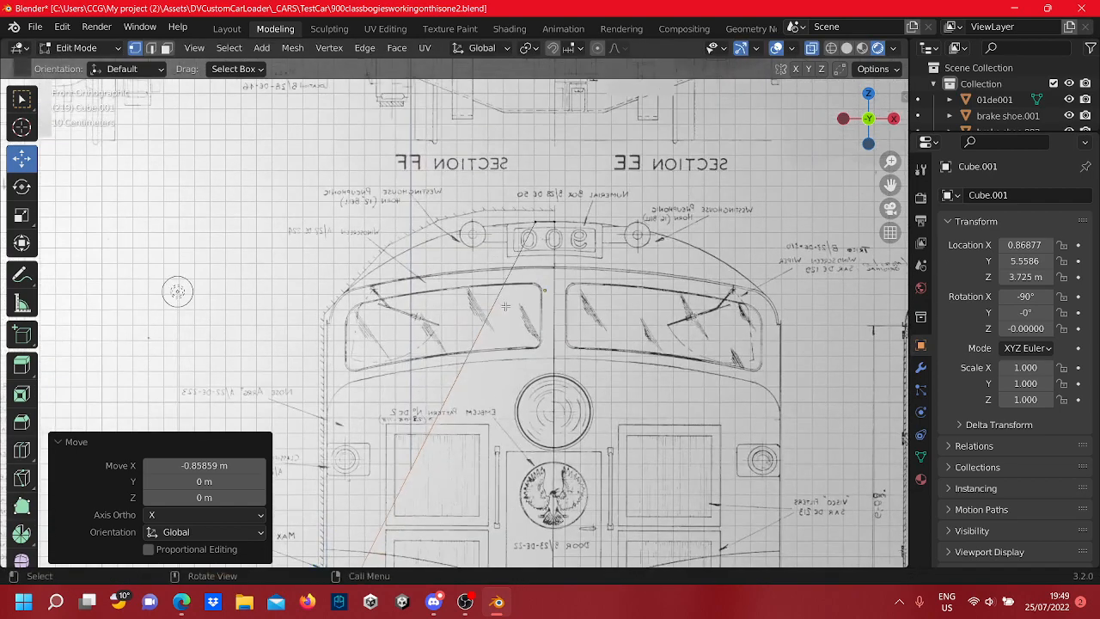
scroll(542, 288, "up", 5)
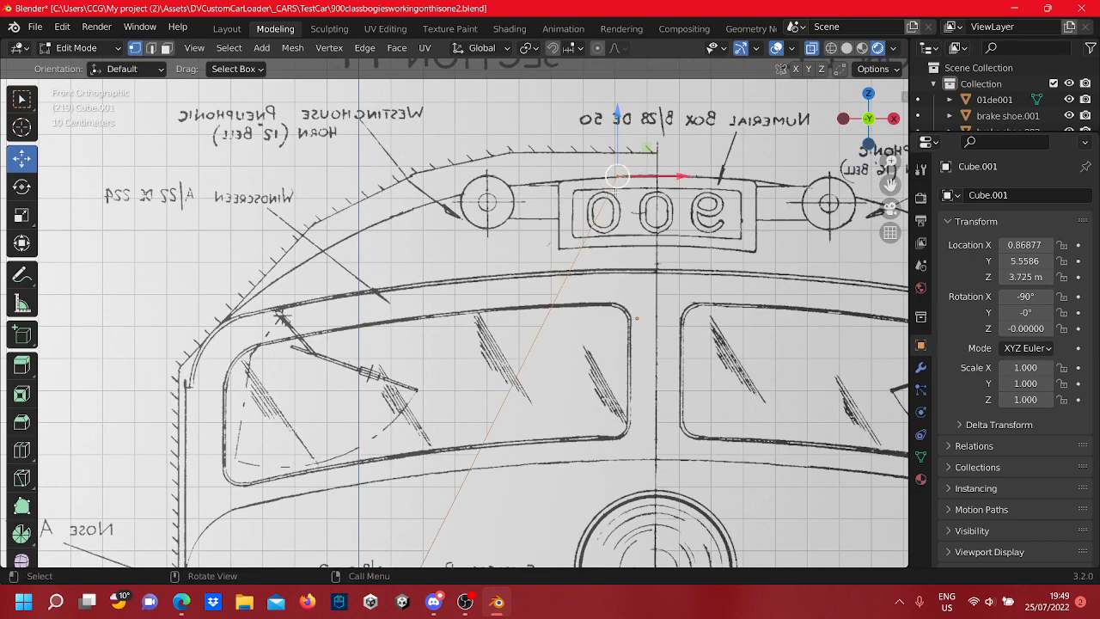
key("g")
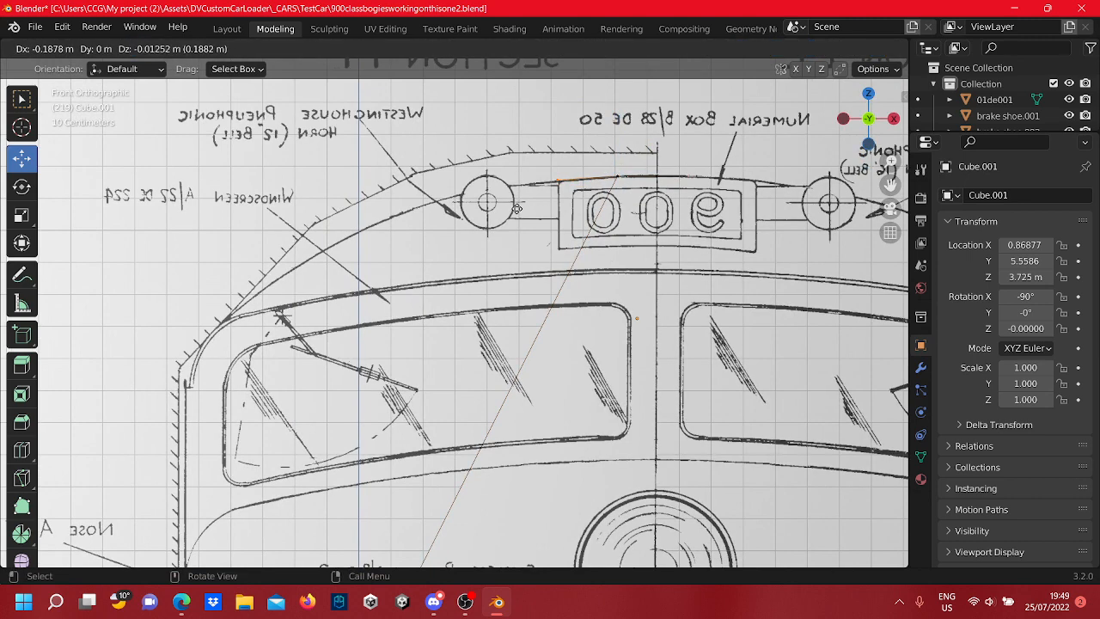
right_click(516, 209)
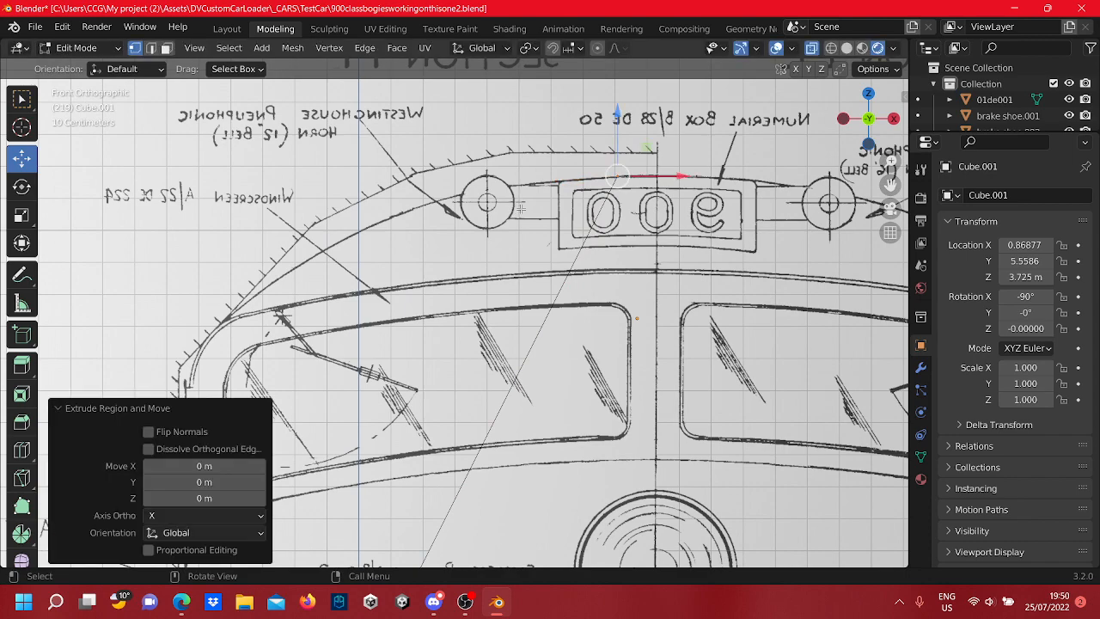
Select the slanted side's lower and upper vertices and extrude the side outward 0.10146 m along its normal
scroll(540, 218, "down", 3)
mouse_move(540, 217)
middle_mouse_down("shift")
mouse_move(394, 425)
mouse_move(398, 416)
middle_mouse_up("shift")
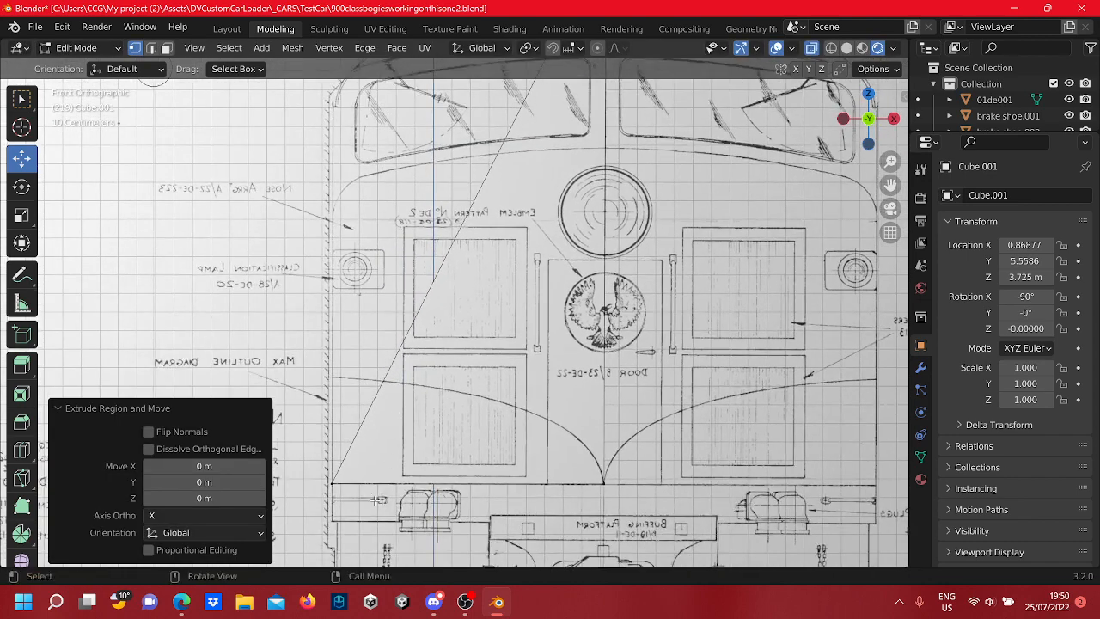
left_click(332, 484)
scroll(534, 338, "up", 14, "shift")
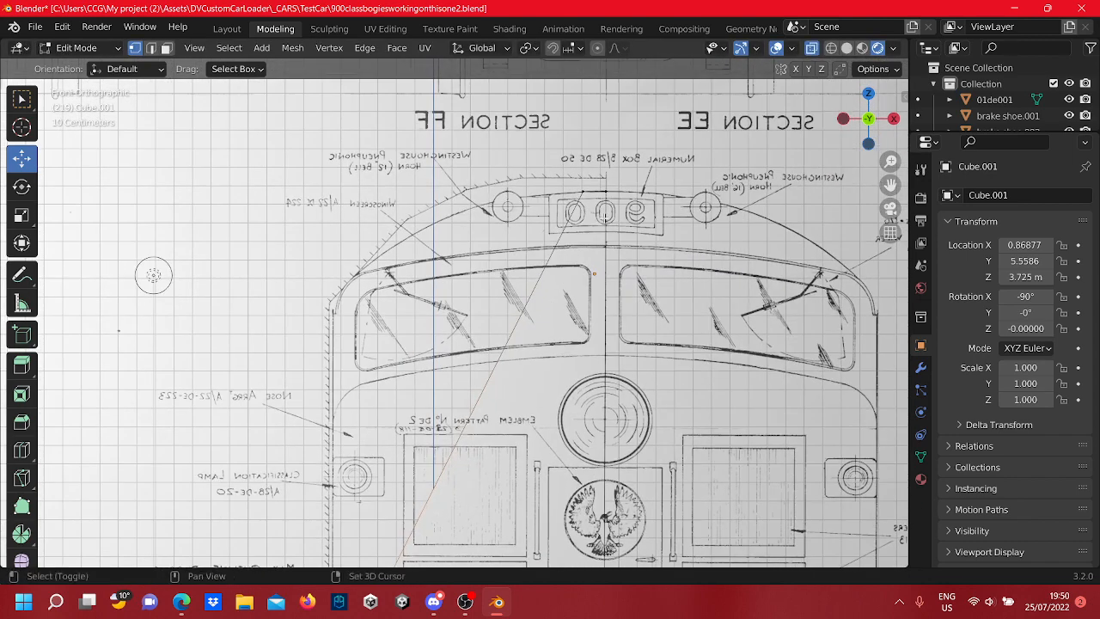
key("b")
left_click_drag(565, 196, 574, 213)
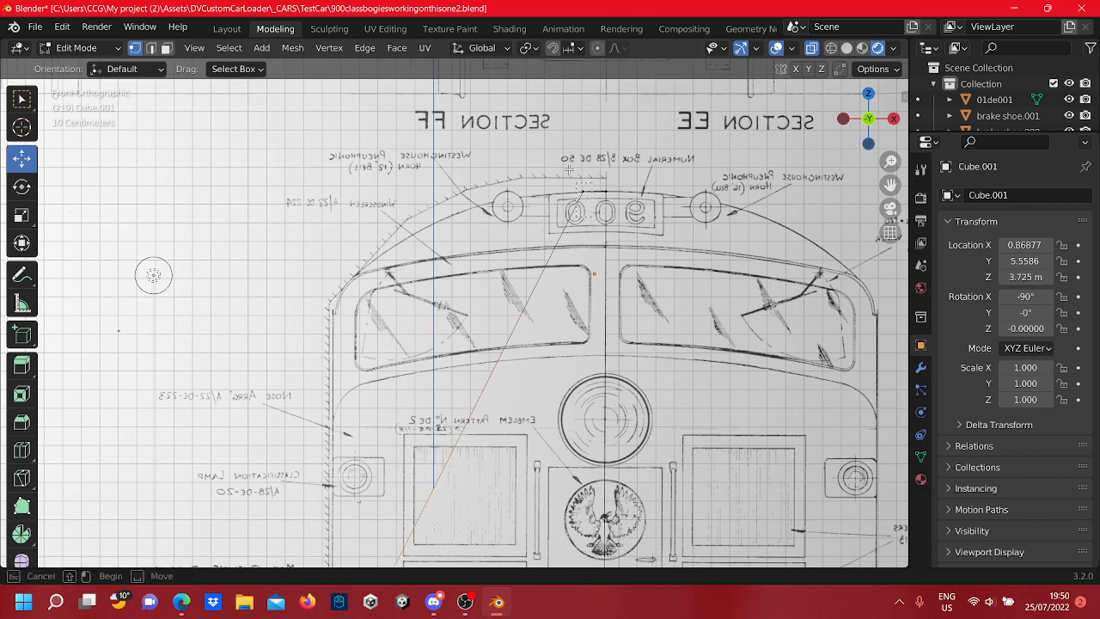
scroll(493, 317, "up", 3)
key("g")
key("z")
key("z")
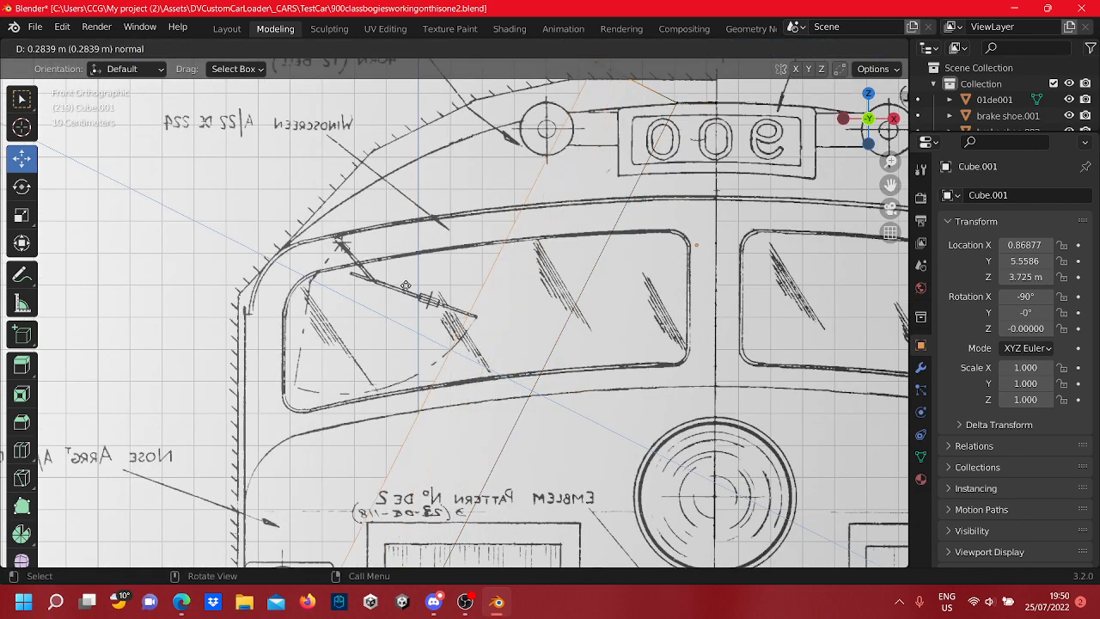
left_click(456, 318)
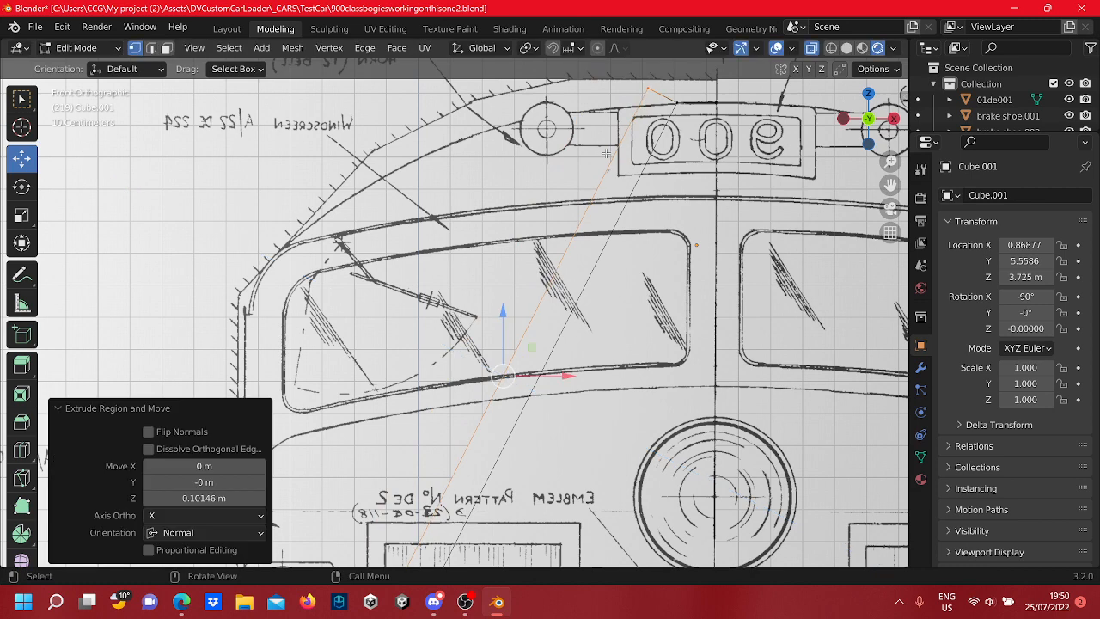
Move the extruded side's upper vertices -0.050084 m along Z onto the roof line beside the numeral box
left_click_drag(653, 108, 632, 85)
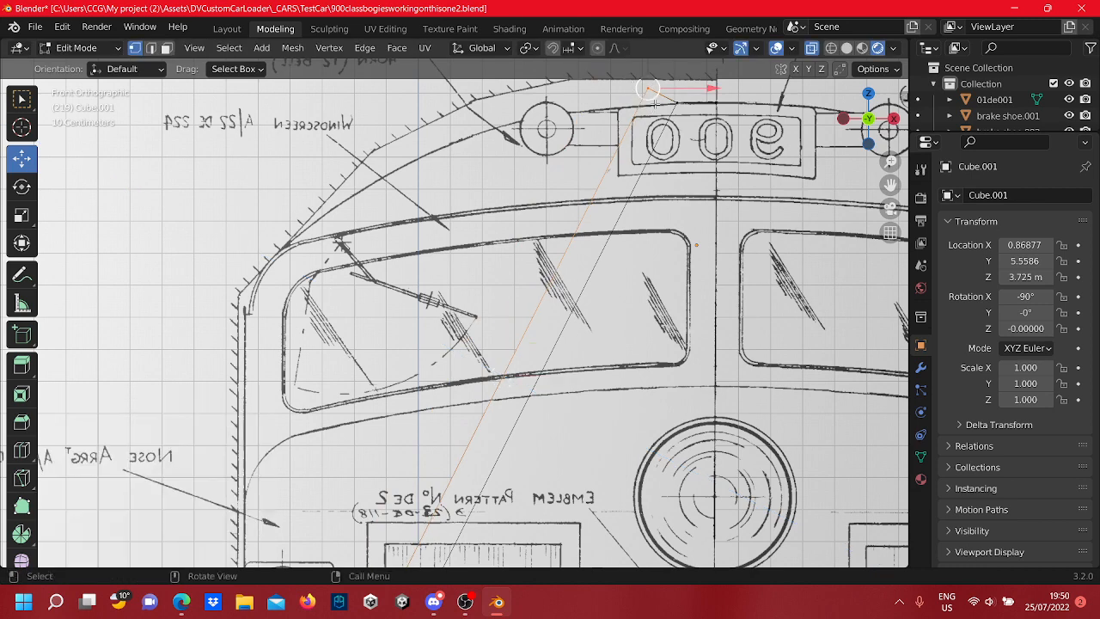
middle_click_drag(638, 86, 609, 142, "shift")
left_click_drag(615, 111, 608, 123)
scroll(564, 320, "down", 1)
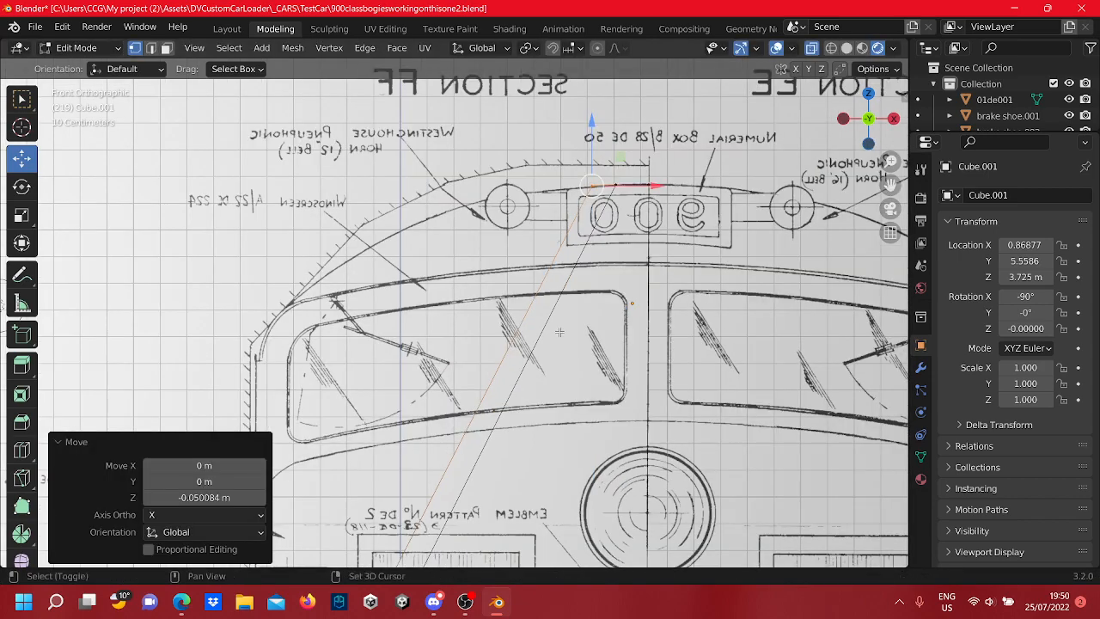
Select the extruded side's lower vertices and move them 0.094802 m along X onto the body side line
middle_click_drag(560, 329, 642, 138, "shift")
scroll(554, 326, "down", 3)
scroll(399, 476, "up", 4)
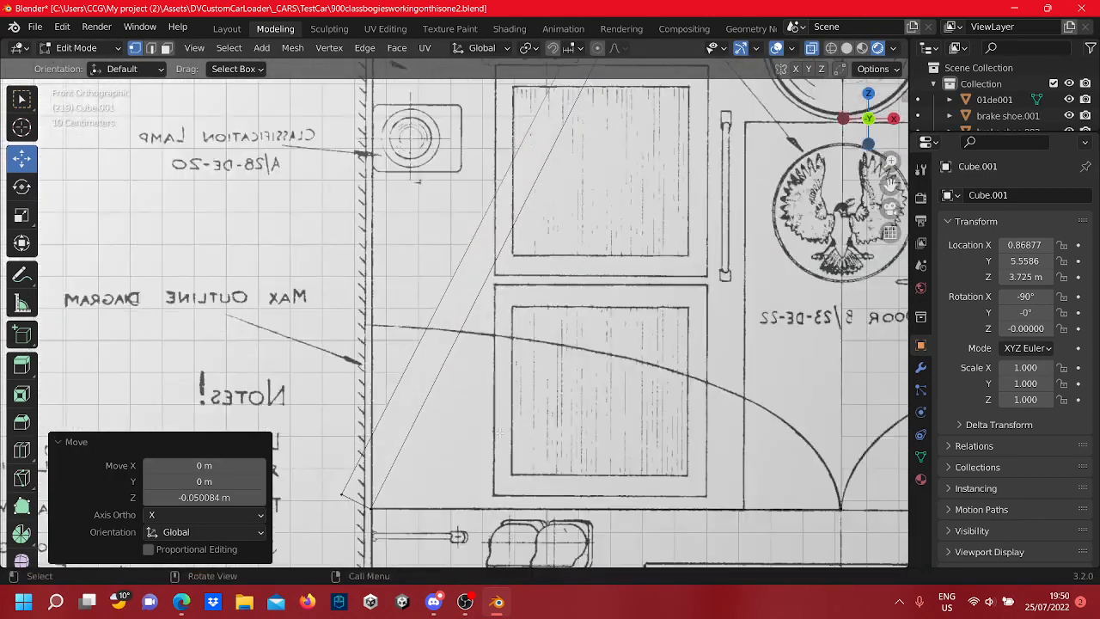
left_click(342, 499)
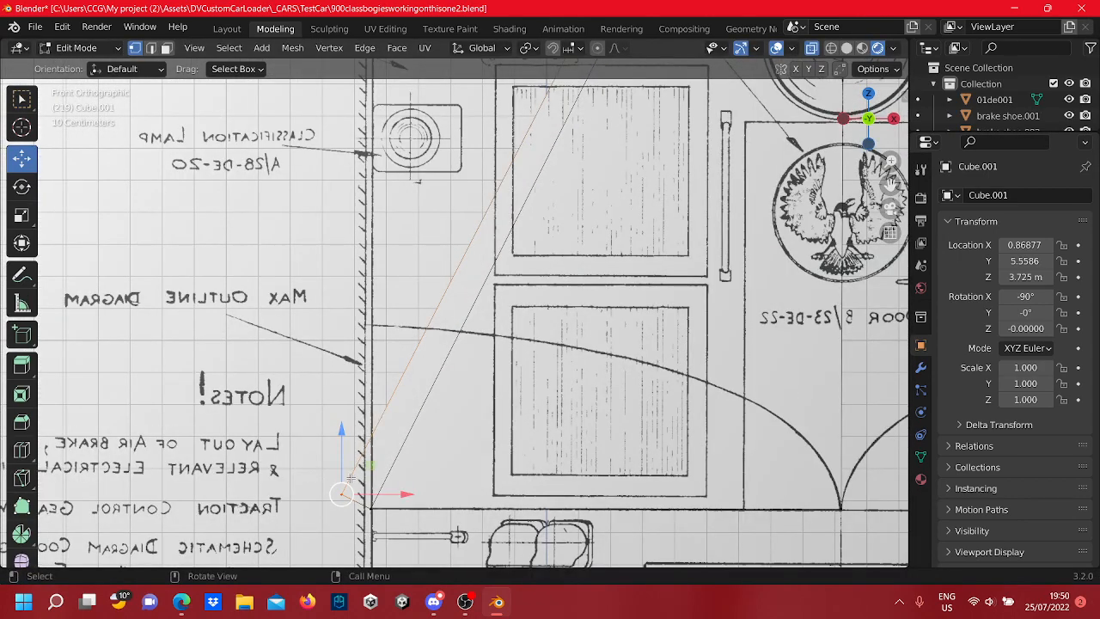
left_click_drag(388, 494, 421, 483)
Raise the selected vertices 0.65825 m and a further 1.1498 m along Z, up to the height of the windscreen
key("g")
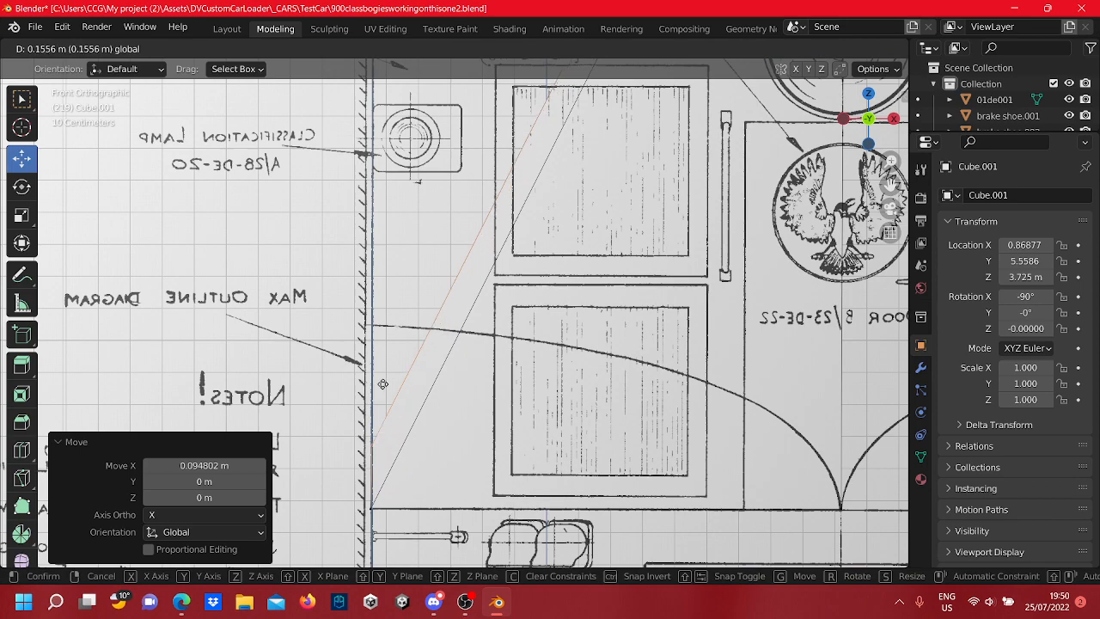
left_click(418, 247)
scroll(551, 398, "down", 3)
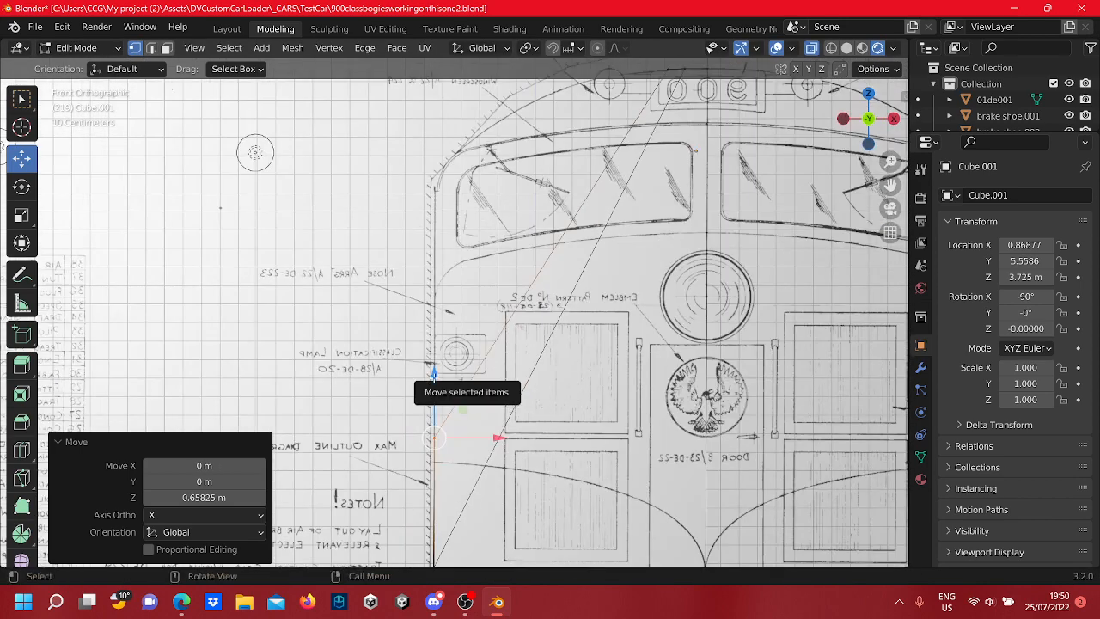
key("g")
left_click(466, 162)
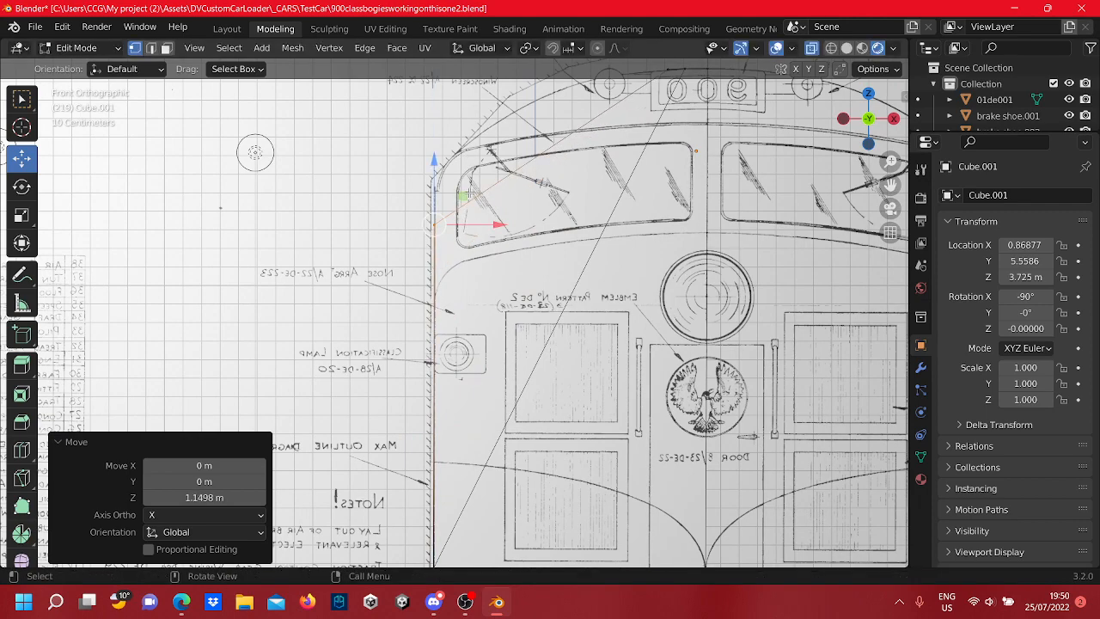
Raise the same vertices another 0.17804 m along Z to the side wall's top end, where the cab roof curve begins
scroll(525, 464, "up", 5)
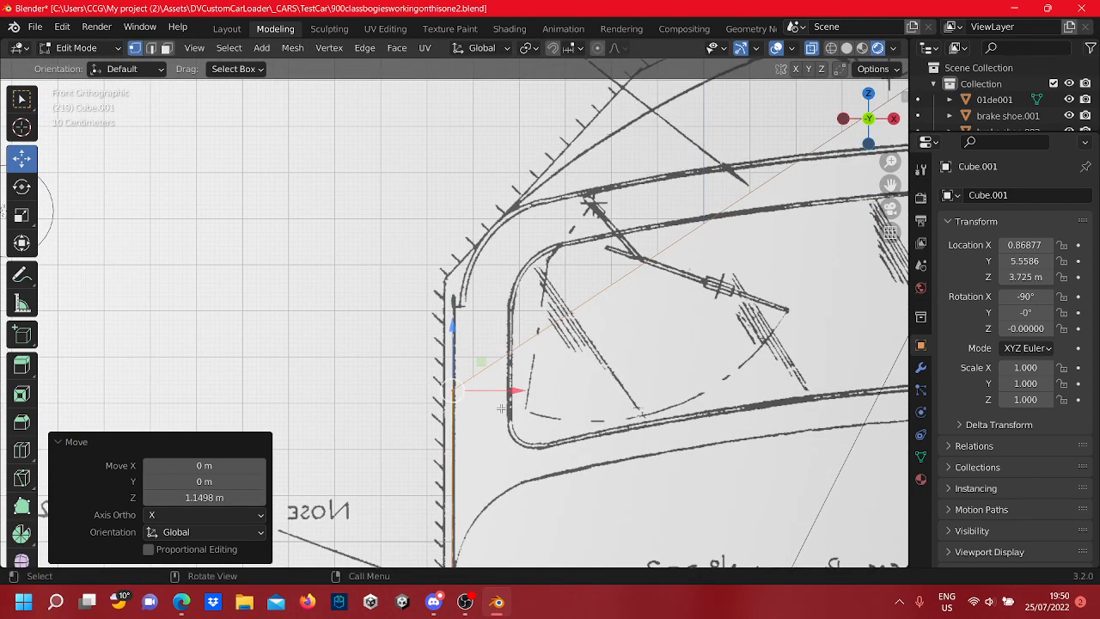
scroll(501, 408, "down", 2)
scroll(501, 376, "up", 3)
left_click_drag(515, 405, 517, 405)
left_click_drag(456, 355, 470, 255)
scroll(456, 300, "up", 4)
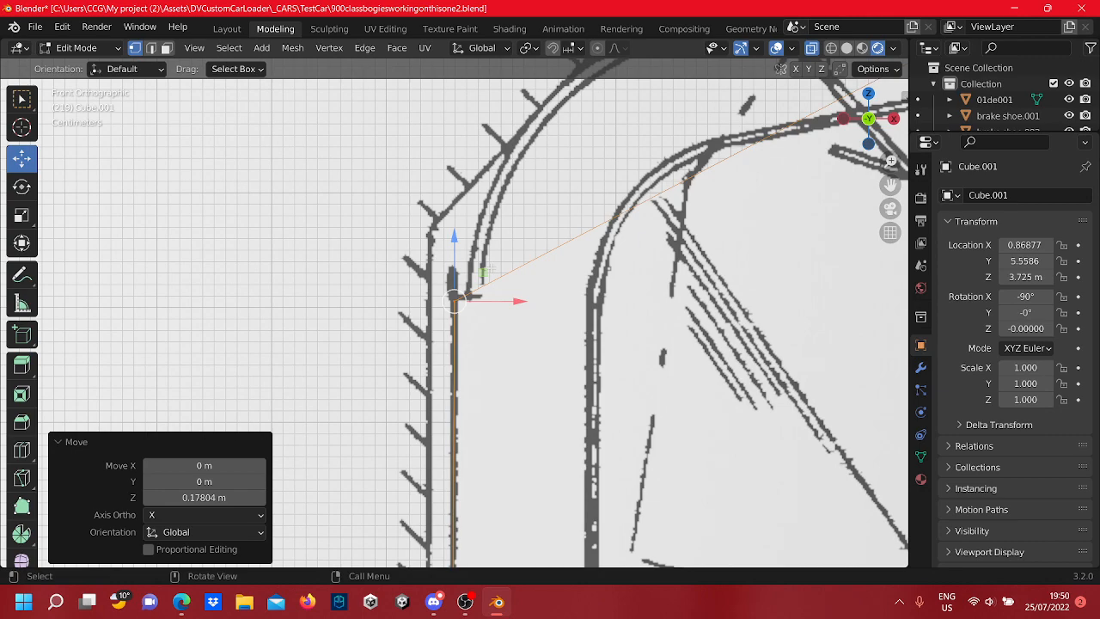
scroll(456, 299, "up", 3)
middle_click_drag(498, 287, 411, 332, "shift")
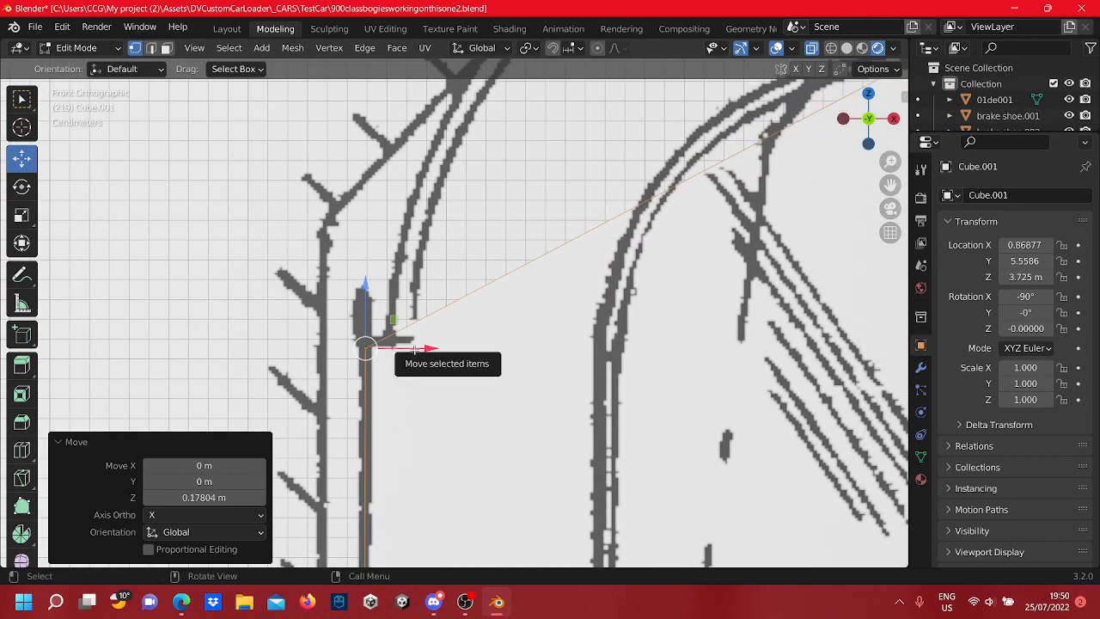
scroll(413, 332, "down", 4)
middle_click_drag(544, 268, 489, 317, "shift")
middle_click_drag(389, 362, 415, 289, "shift")
key("g")
right_click(462, 305)
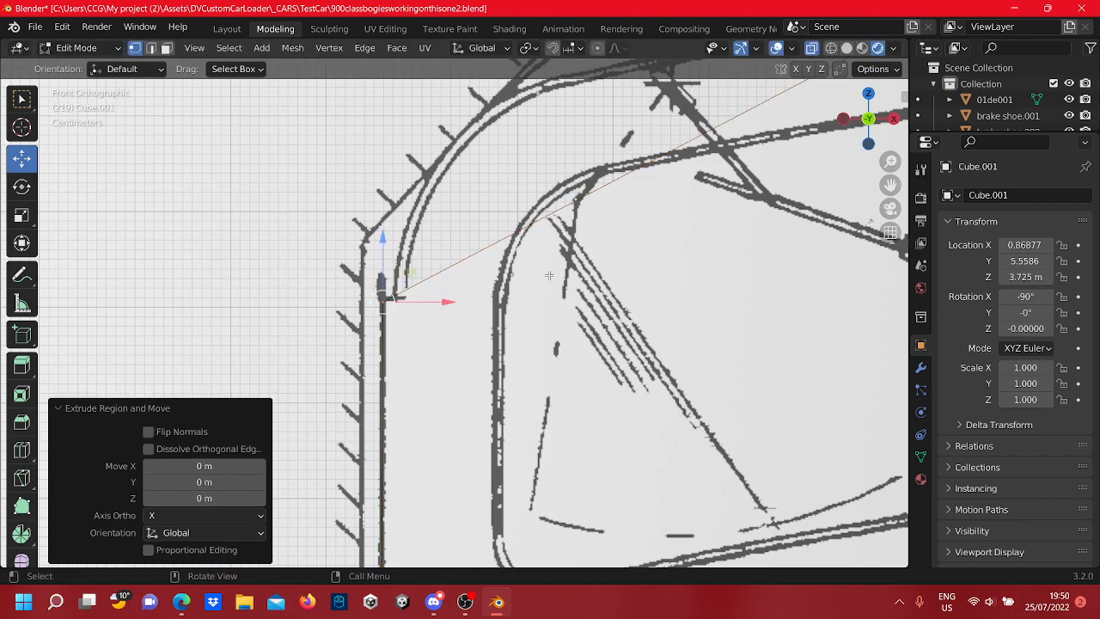
Select the vertices at the side wall's top and beside the numeral box, and extrude the sloping face outward about 0.07 m
middle_click_drag(550, 275, 446, 336, "shift")
scroll(474, 332, "down", 1)
left_click_drag(400, 361, 277, 329)
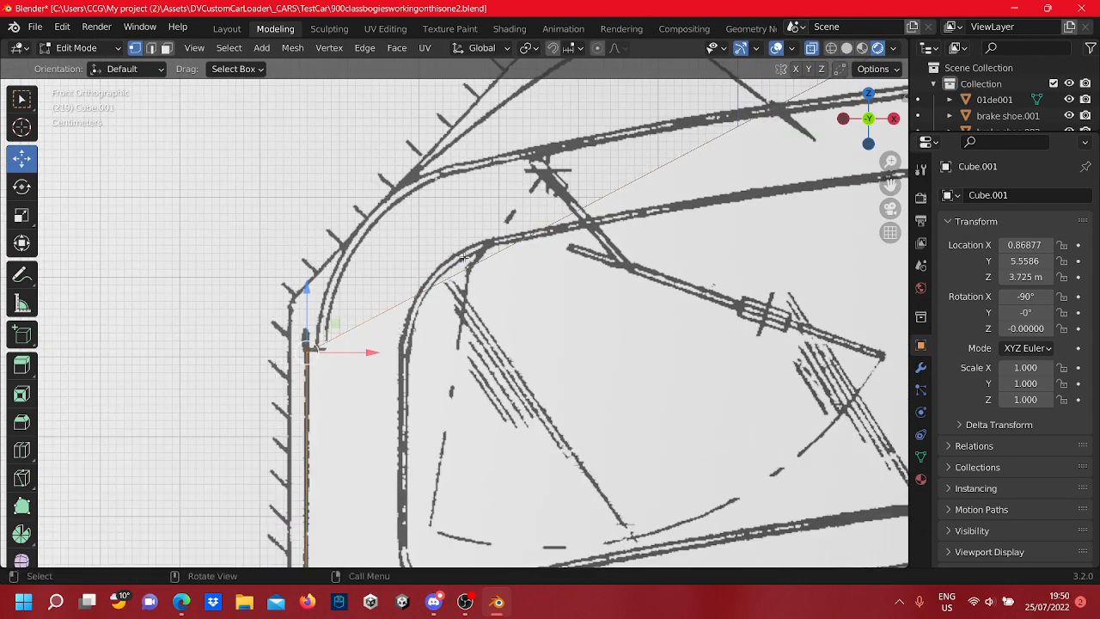
scroll(412, 309, "down", 4)
middle_click_drag(481, 284, 415, 320, "shift")
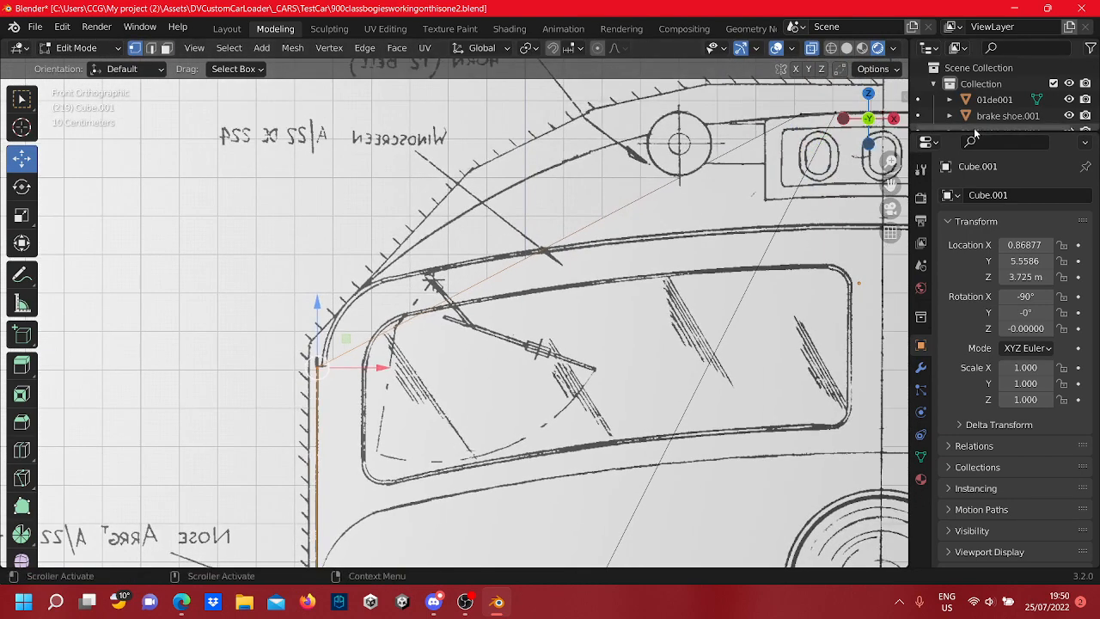
left_click(802, 111, "shift")
scroll(519, 251, "up", 2)
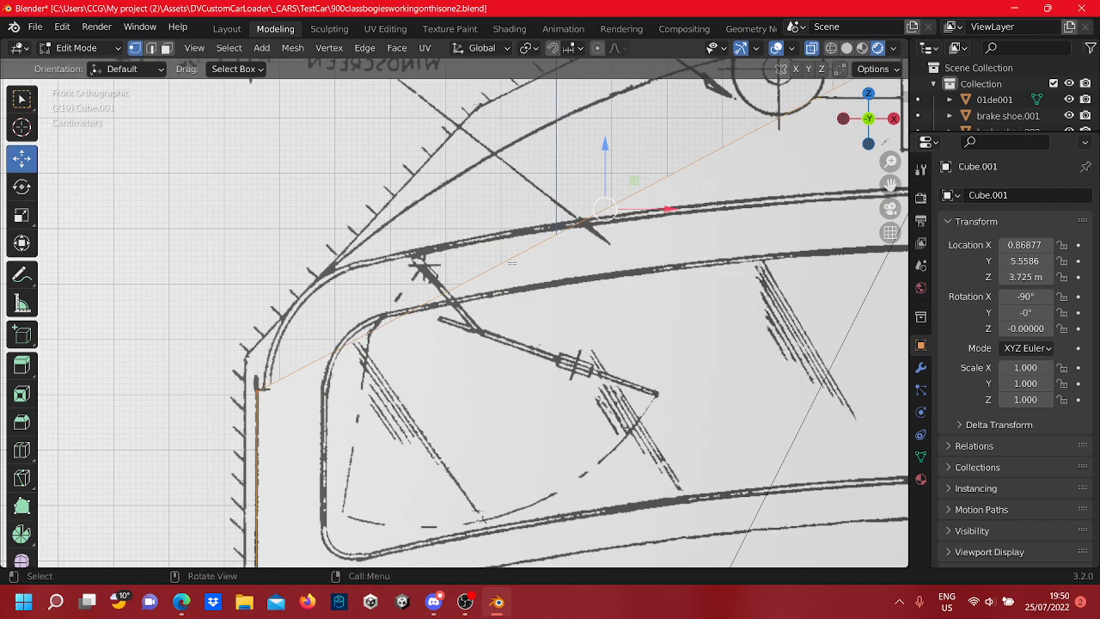
key("e")
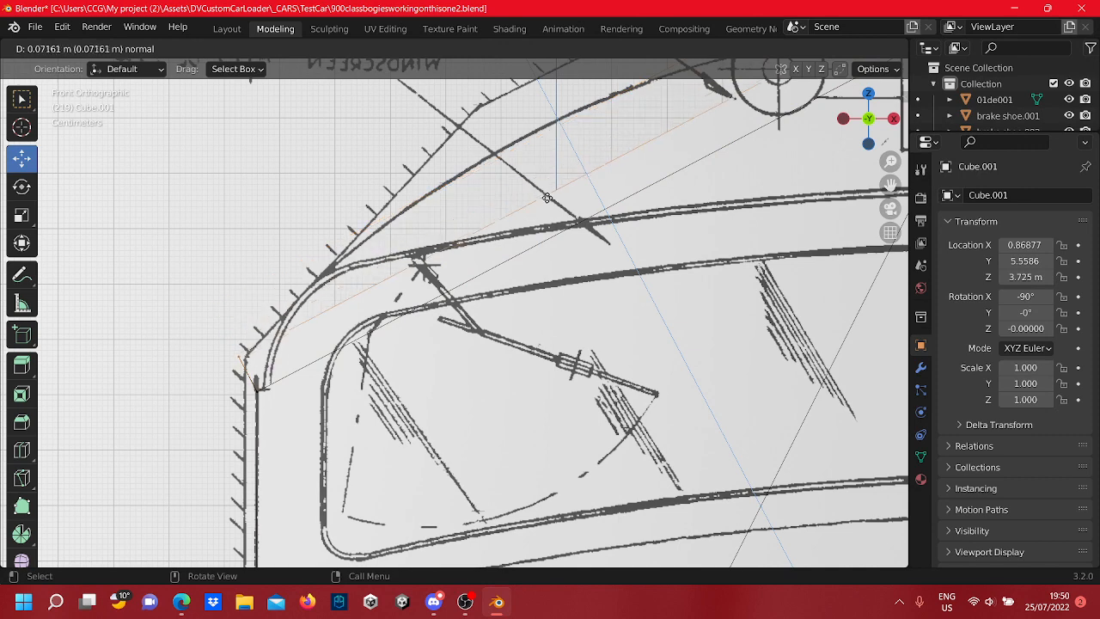
left_click(544, 196)
Lower the side wall's top vertices along Z and move the newly extruded outer vertices 0.035195 m along X
middle_click_drag(356, 348, 456, 207, "shift")
left_click_drag(390, 280, 328, 236)
key("g")
key("z")
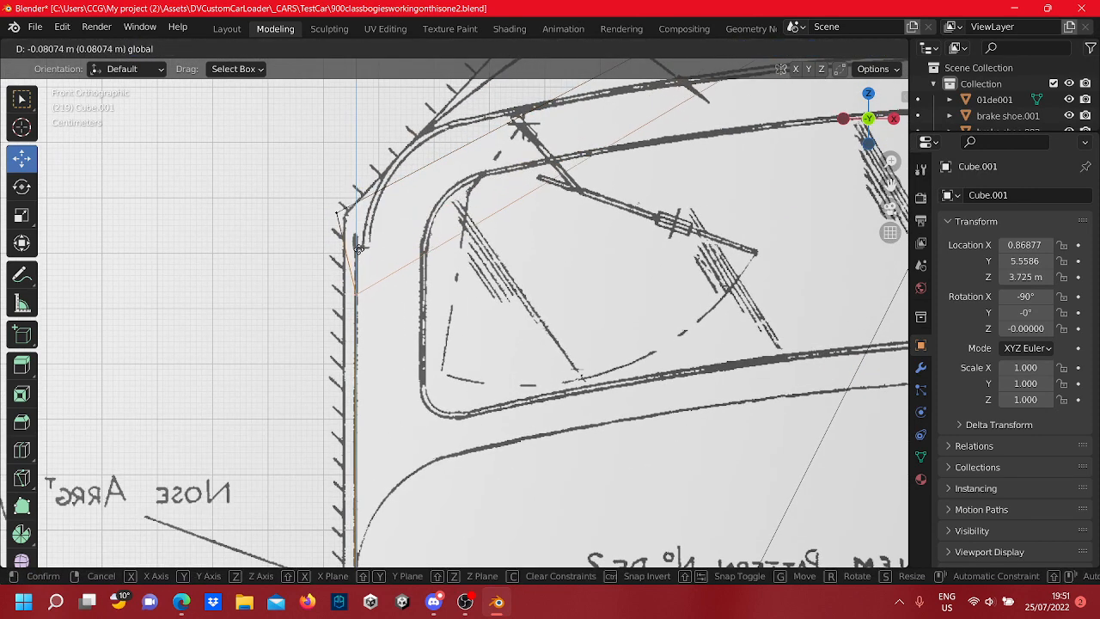
left_click_drag(364, 261, 386, 216)
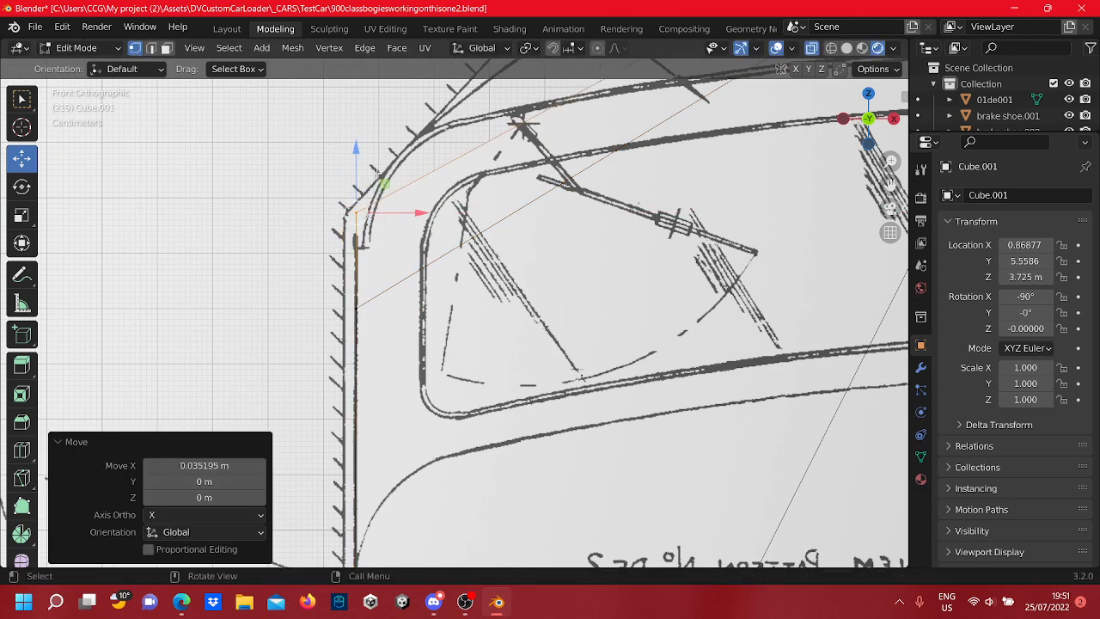
Move the newly extruded outer vertices -0.064179 m along Z and 0.01222 m along X to the base of the roof curve
left_click_drag(378, 174, 372, 191)
scroll(375, 203, "up", 2)
middle_click_drag(377, 211, 427, 274, "shift")
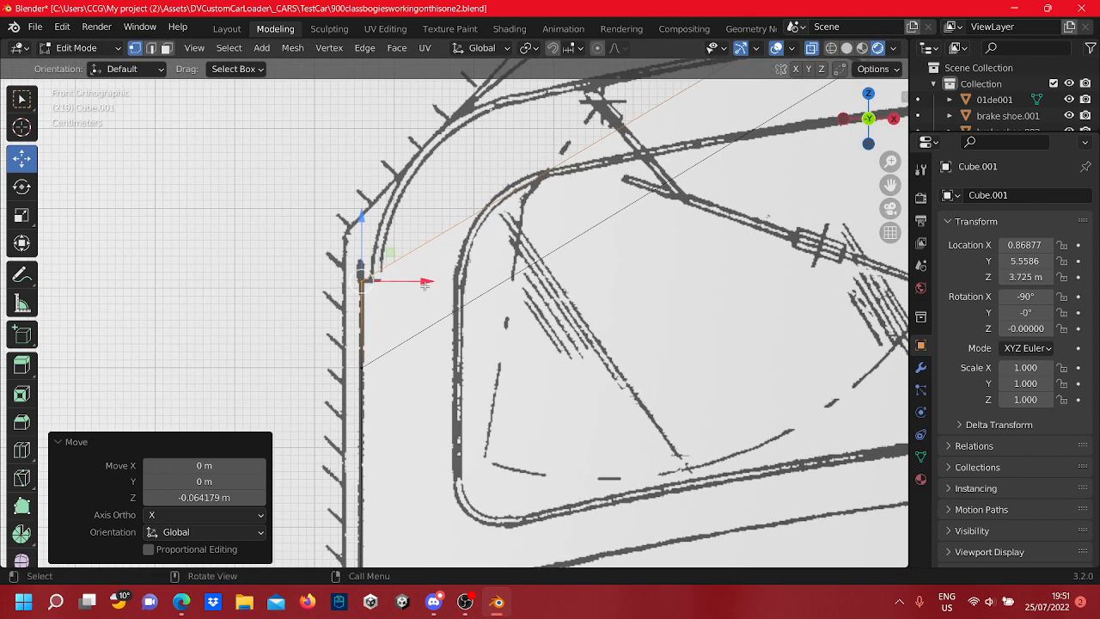
left_click_drag(425, 284, 438, 283)
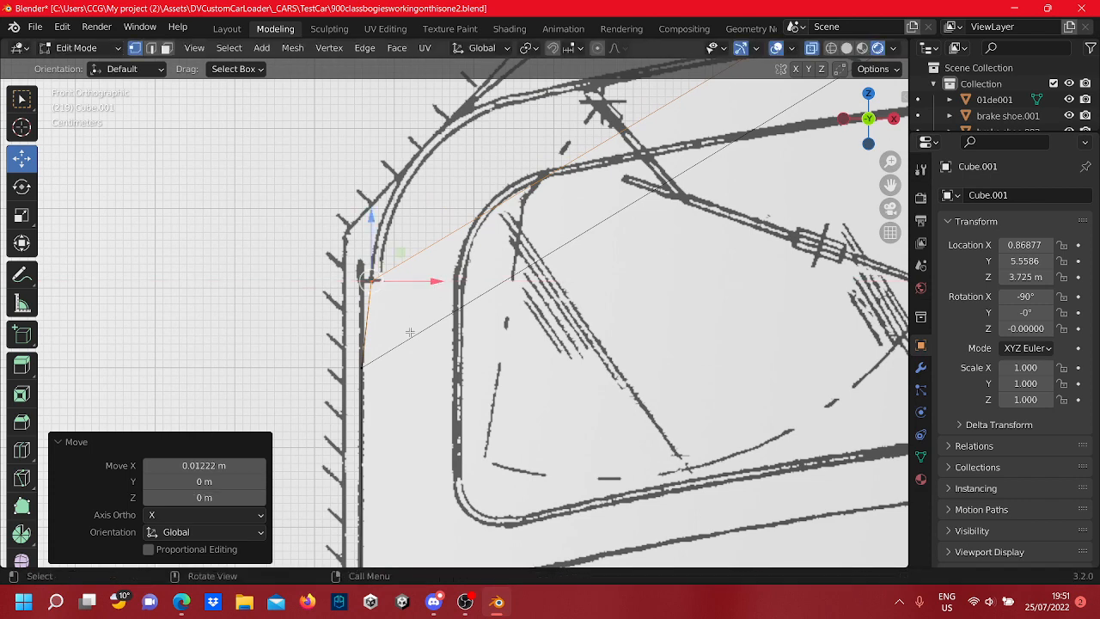
Raise the side wall's top vertices 0.10855 m along Z to the roof curve's base, and select the neighbouring roof-curve vertices
left_click(367, 369)
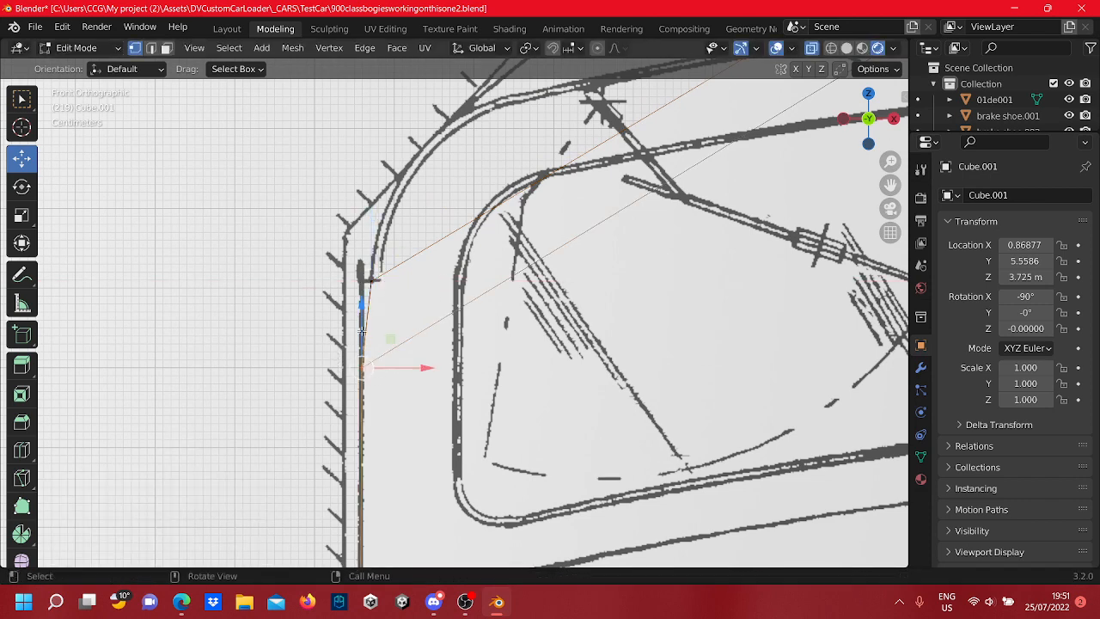
left_click_drag(362, 332, 361, 240)
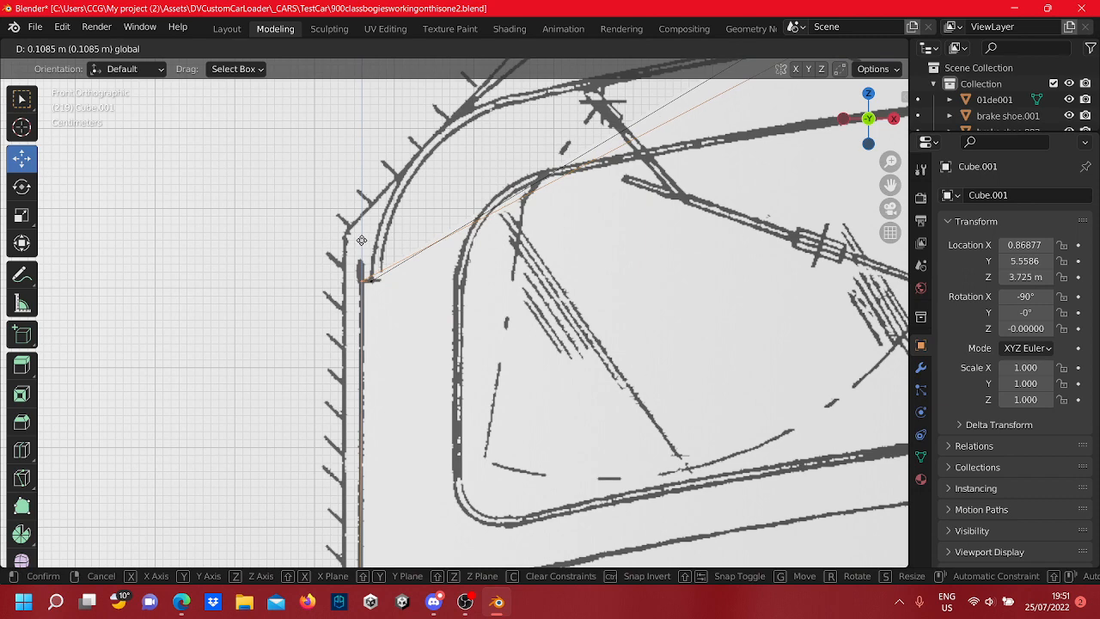
left_click_drag(361, 240, 361, 240)
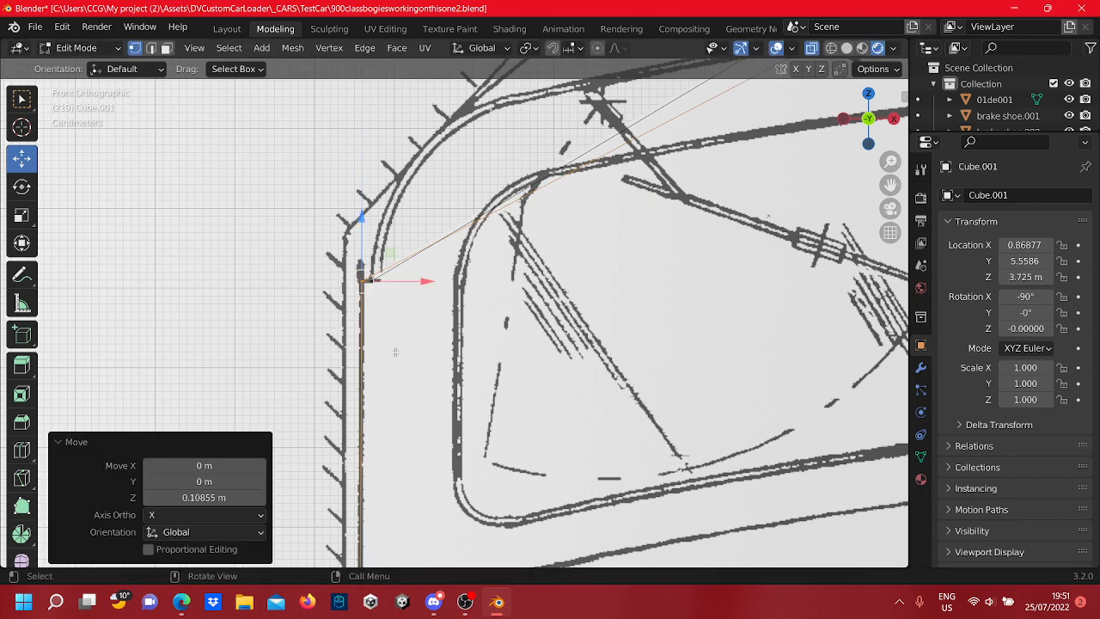
left_click(416, 295)
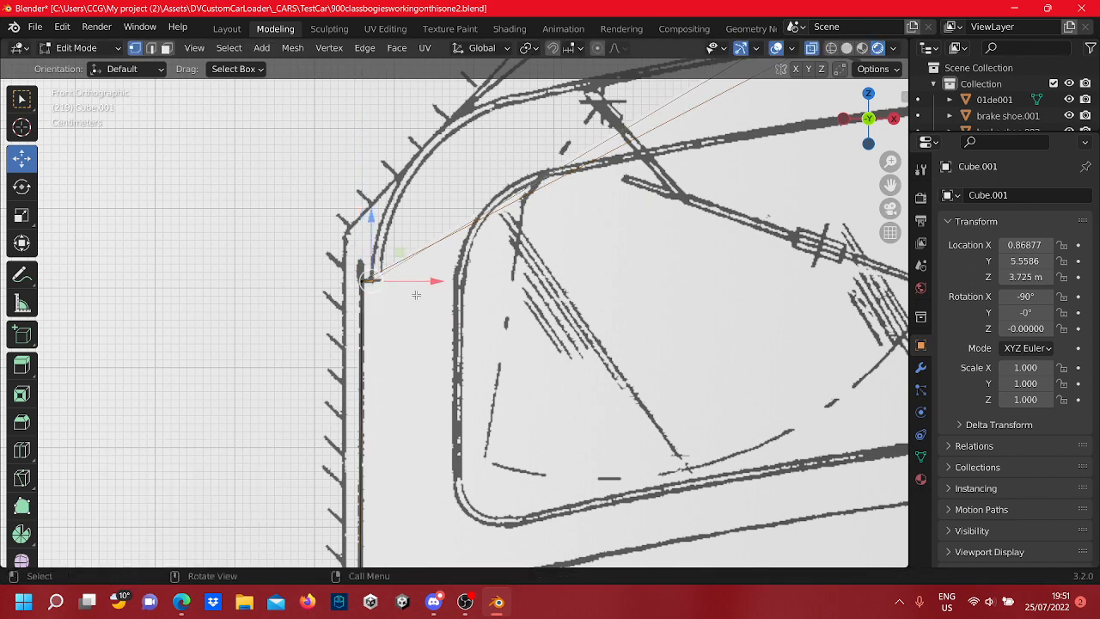
Undo the latest vertex moves at the side wall's top
scroll(416, 295, "down", 5)
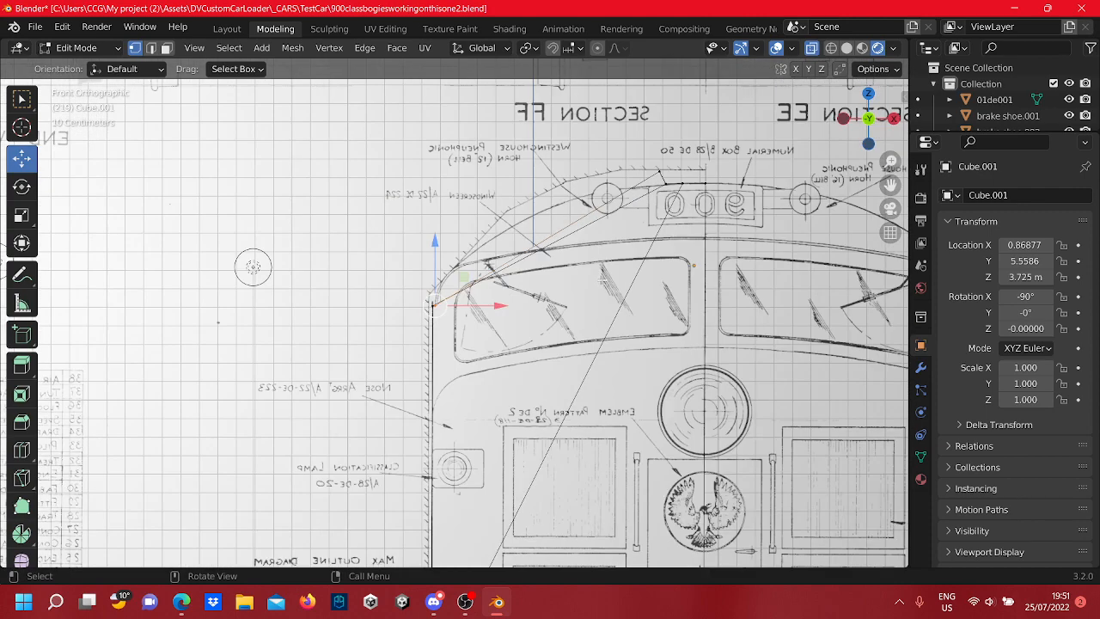
scroll(546, 329, "up", 3)
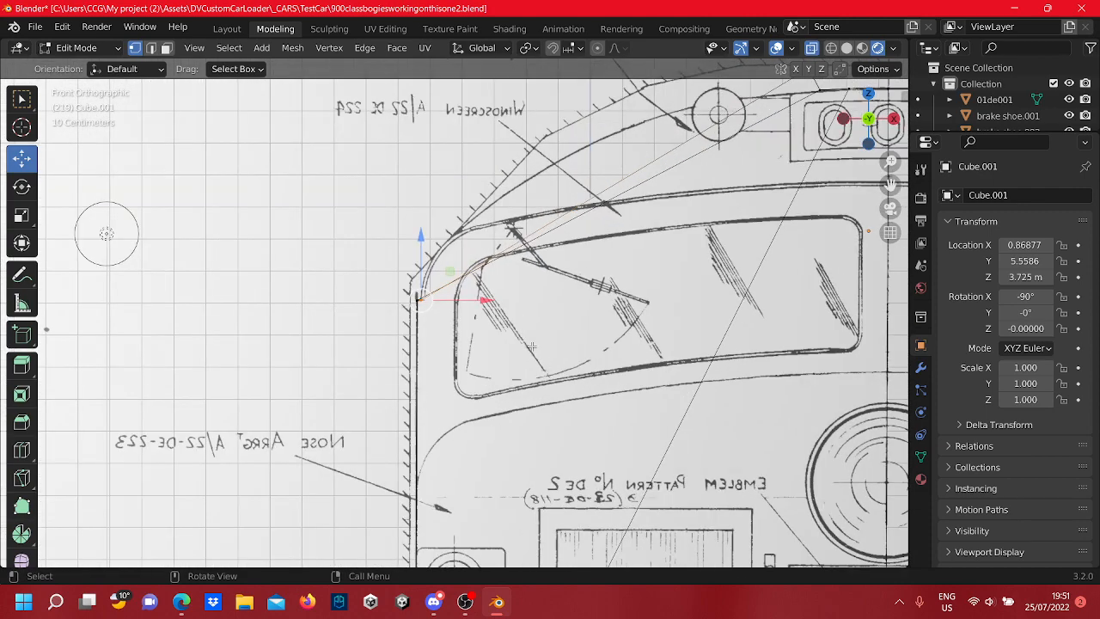
key("z")
key("ctrl+z")
key("ctrl+z")
key("ctrl+z")
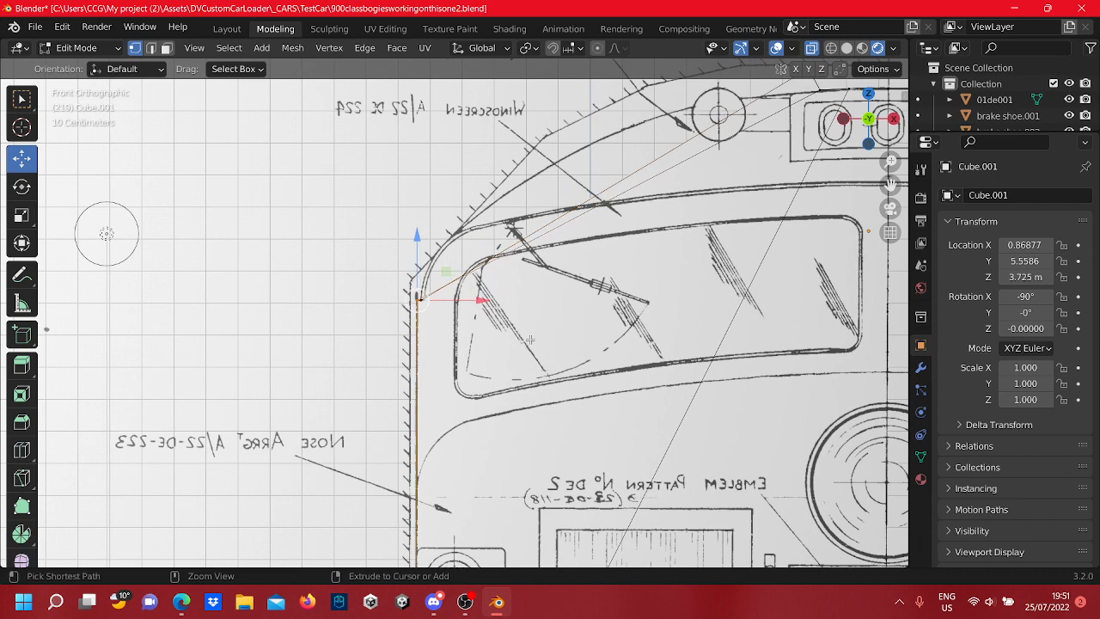
Move the vertices at the roof curve's base -0.009984 m along X onto the side wall line
scroll(529, 340, "up", 6)
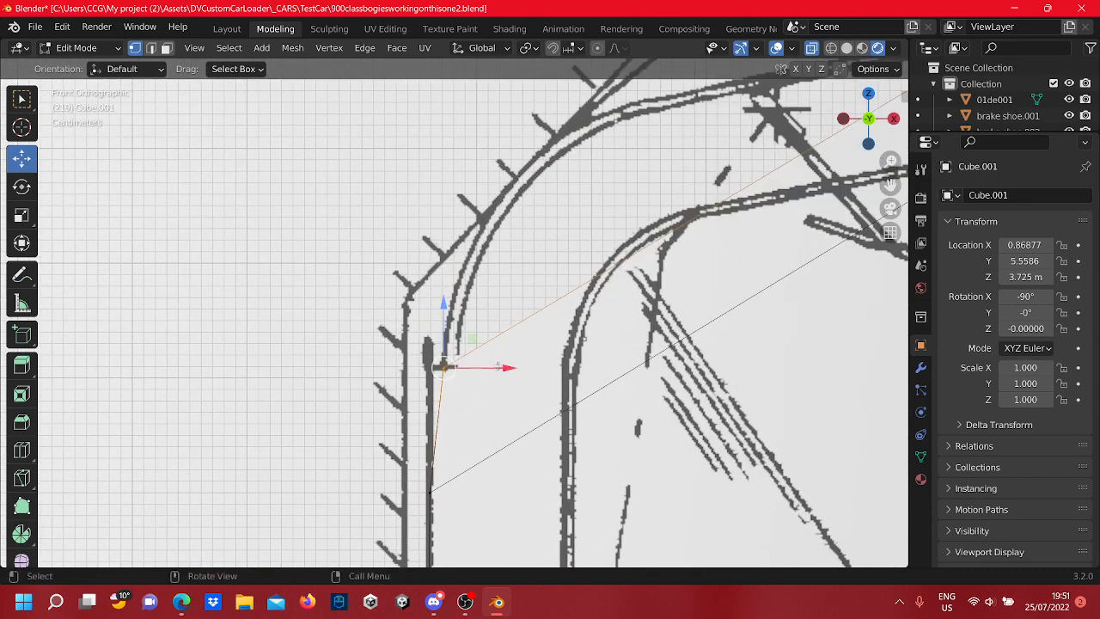
left_click_drag(498, 367, 484, 378)
scroll(484, 378, "down", 8)
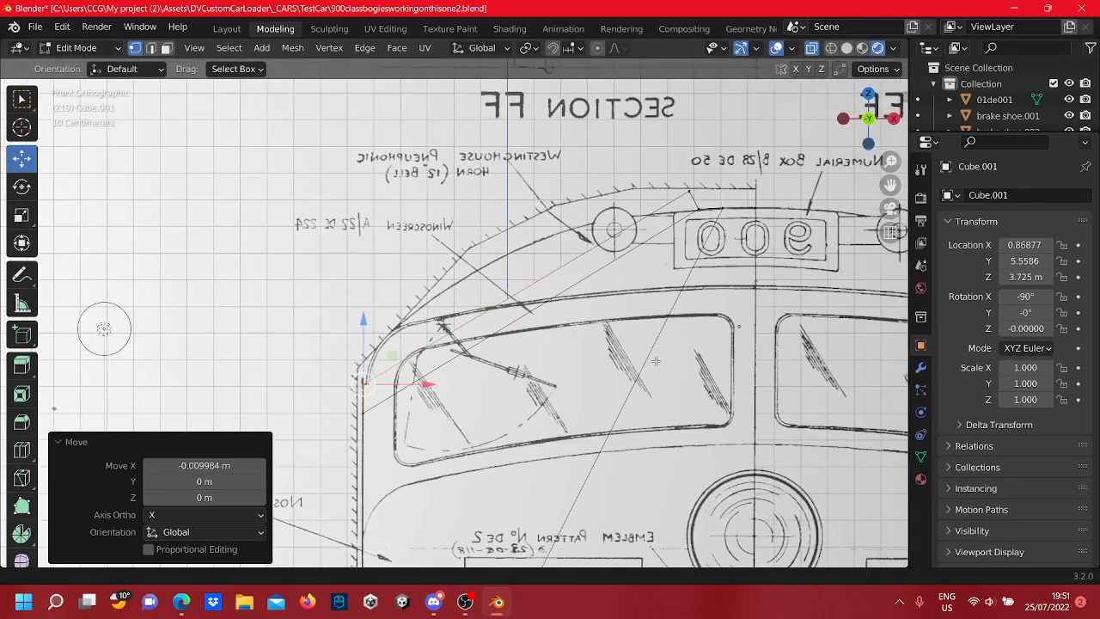
Lower the upper vertices beside the numeral box about 0.073 m, shift them outward along X, and move them another -0.008586 m along Z
middle_click_drag(655, 361, 616, 403, "shift")
left_click(649, 231)
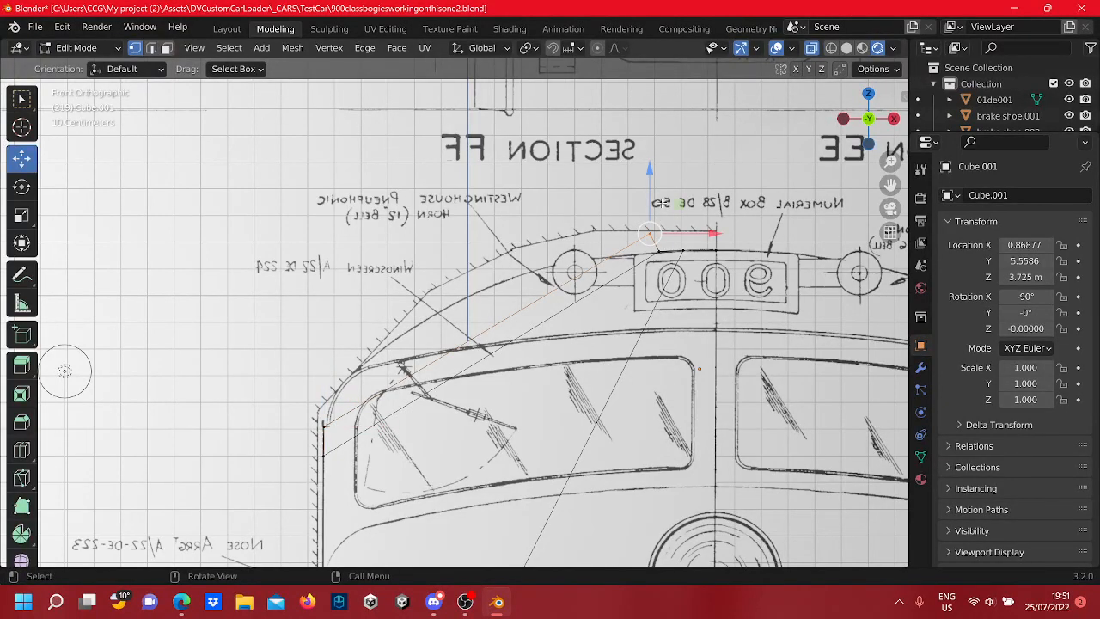
left_click_drag(651, 190, 650, 210)
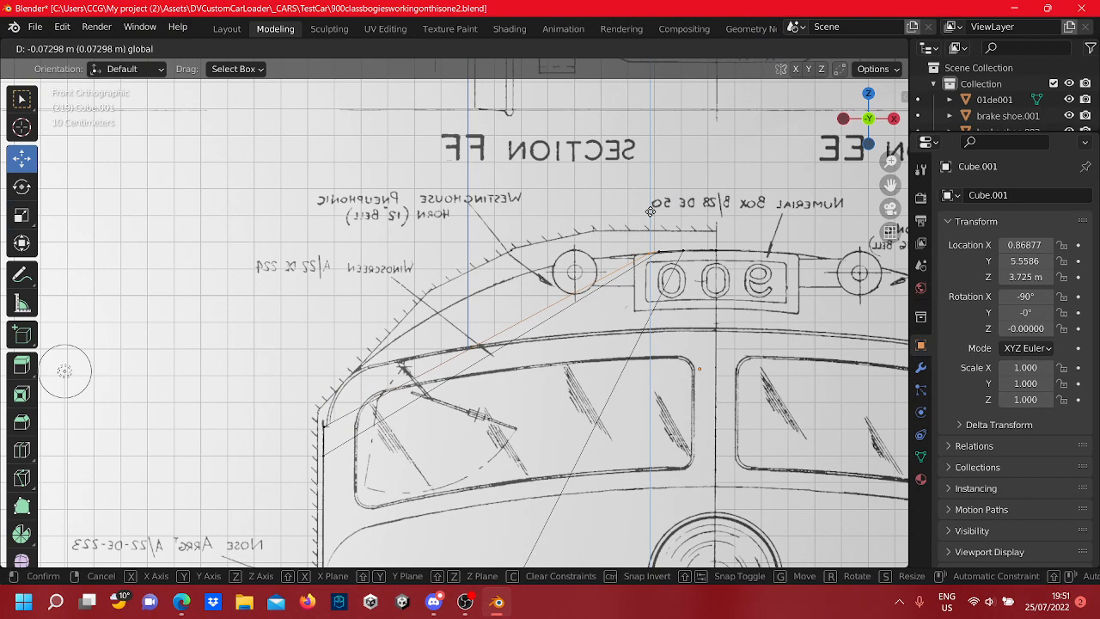
left_click_drag(651, 210, 651, 210)
left_click_drag(694, 251, 664, 236)
left_click_drag(633, 189, 631, 197)
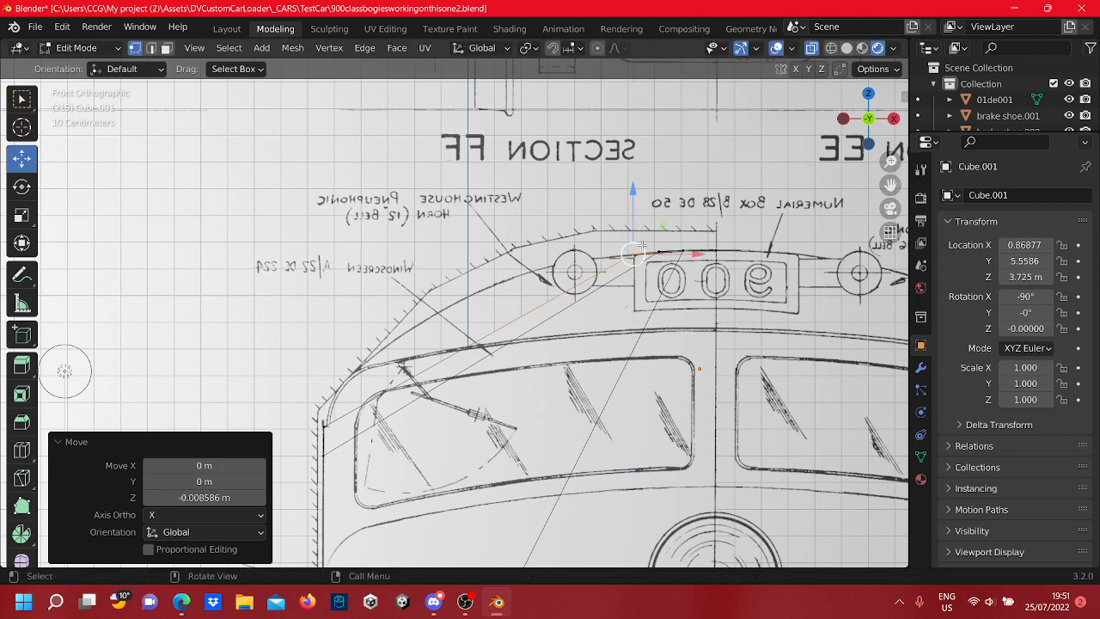
scroll(651, 253, "up", 4)
scroll(651, 253, "down", 3)
middle_click_drag(634, 291, 765, 215, "shift")
scroll(550, 344, "up", 2)
middle_click_drag(637, 228, 375, 260, "shift")
scroll(750, 276, "down", 2)
scroll(715, 258, "down", 4)
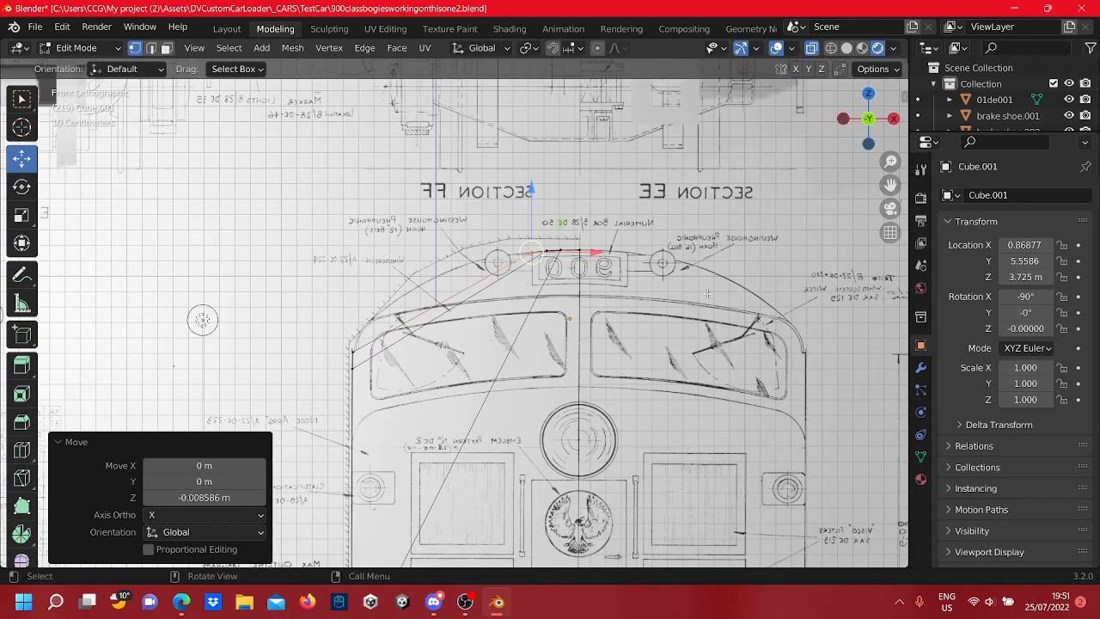
Undo the half profile's extrusions and vertex moves back to the narrow strip beside the centre line
key("ctrl+z")
key("ctrl+z")
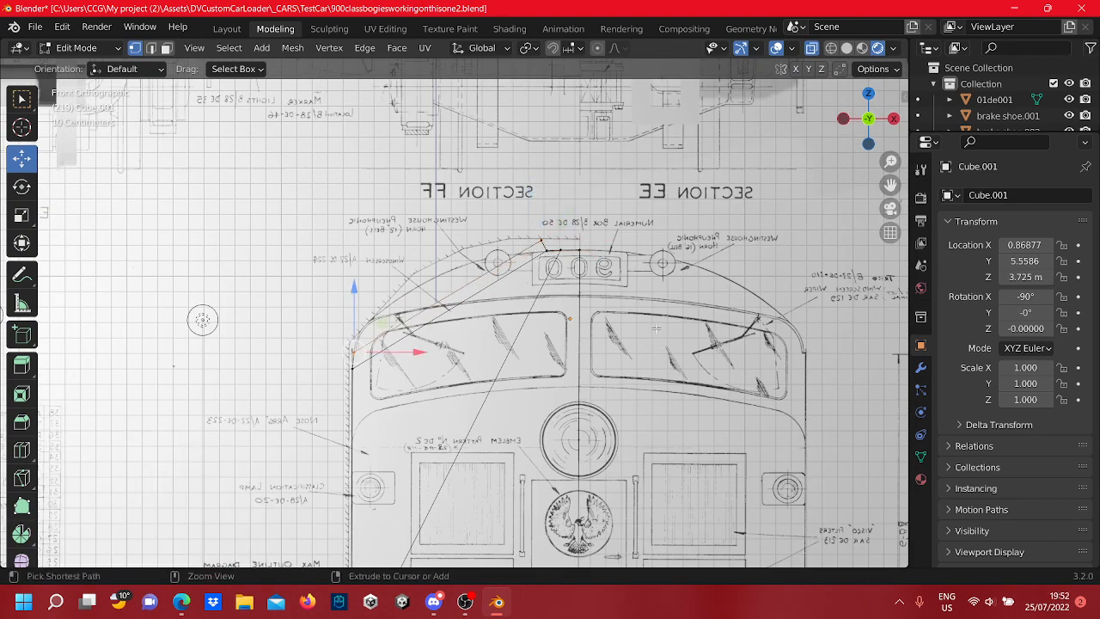
key("ctrl+z")
key("ctrl+z")
key("ctrl+z")
key("ctrl+z")
key("ctrl+z")
key("ctrl+z")
key("ctrl+z")
key("ctrl+z")
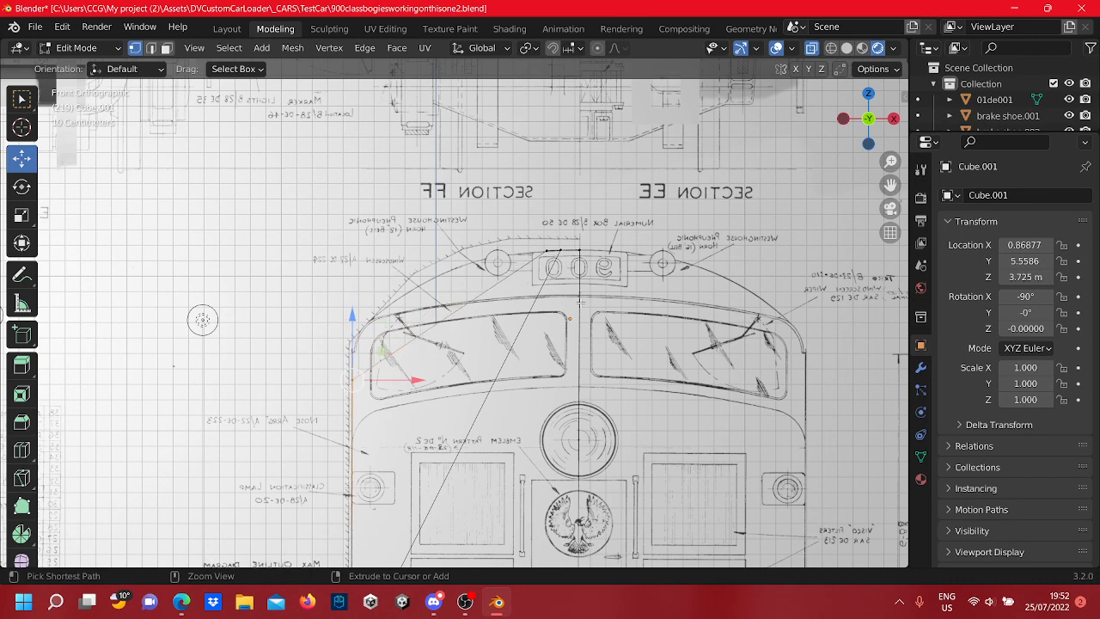
key("ctrl+z")
key("ctrl+z")
key("ctrl+z")
key("ctrl+z")
key("ctrl+z")
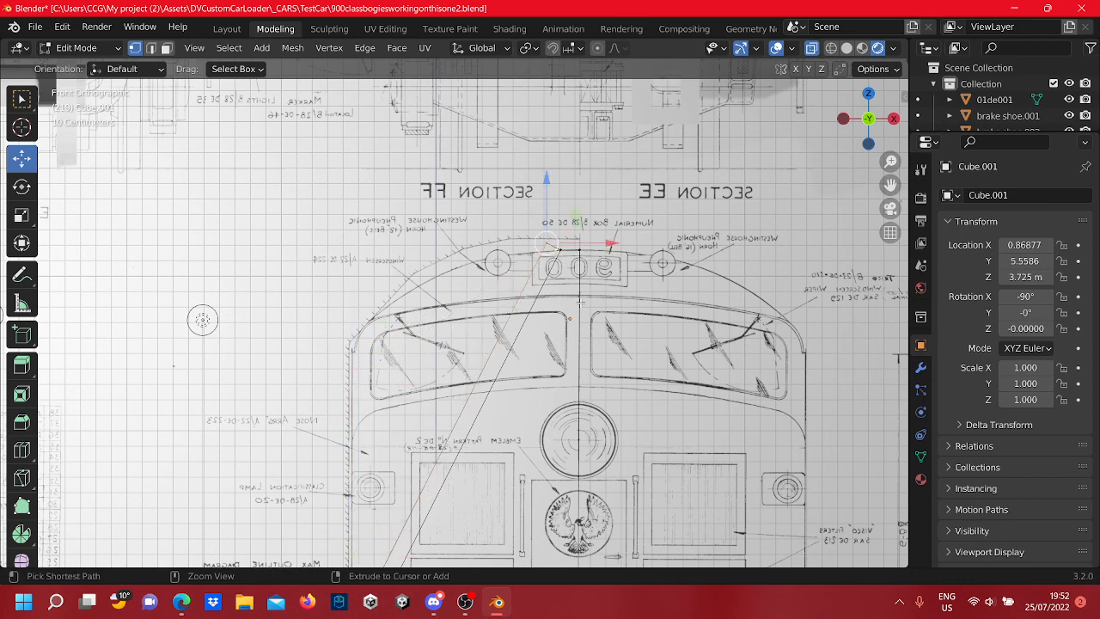
key("ctrl+z")
key("ctrl+z")
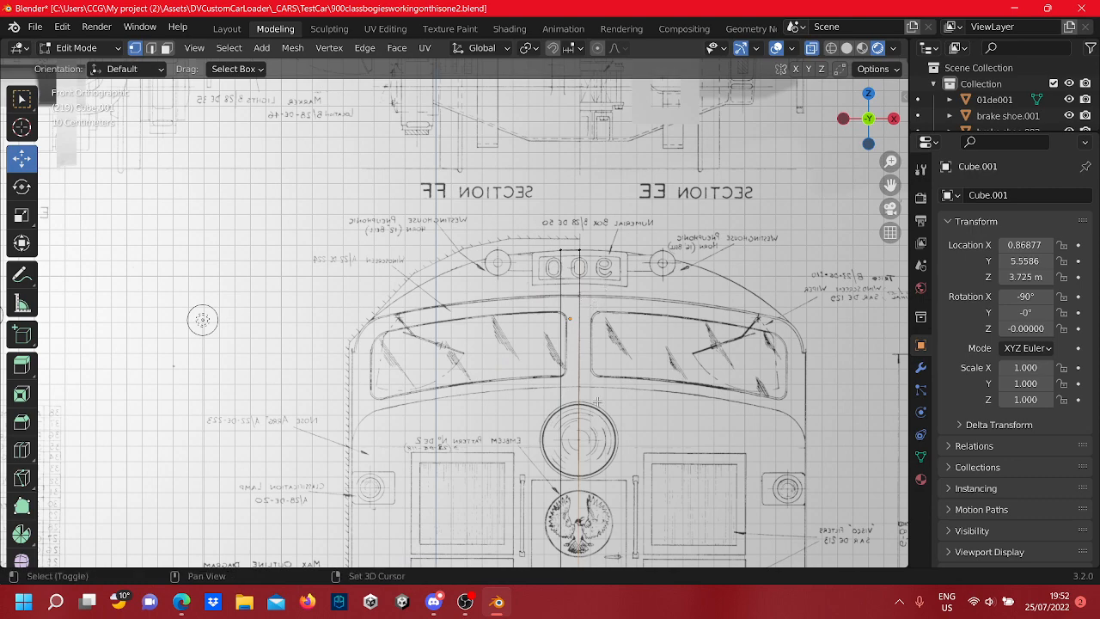
Leave mesh editing and delete the front body's block, Cube.001
middle_click_drag(597, 401, 554, 193, "shift")
key("Tab")
right_click(537, 382)
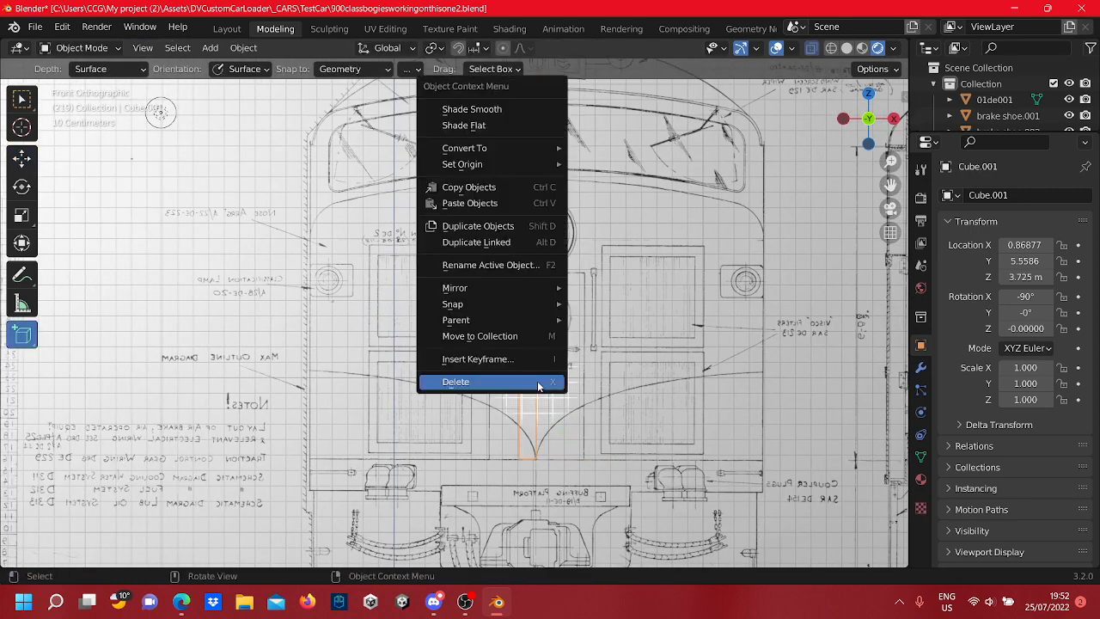
left_click(537, 381)
Select the light in front of the plan view, Light.003, and move it 8.0627 m along Y towards the reference drawing
scroll(536, 381, "down", 6)
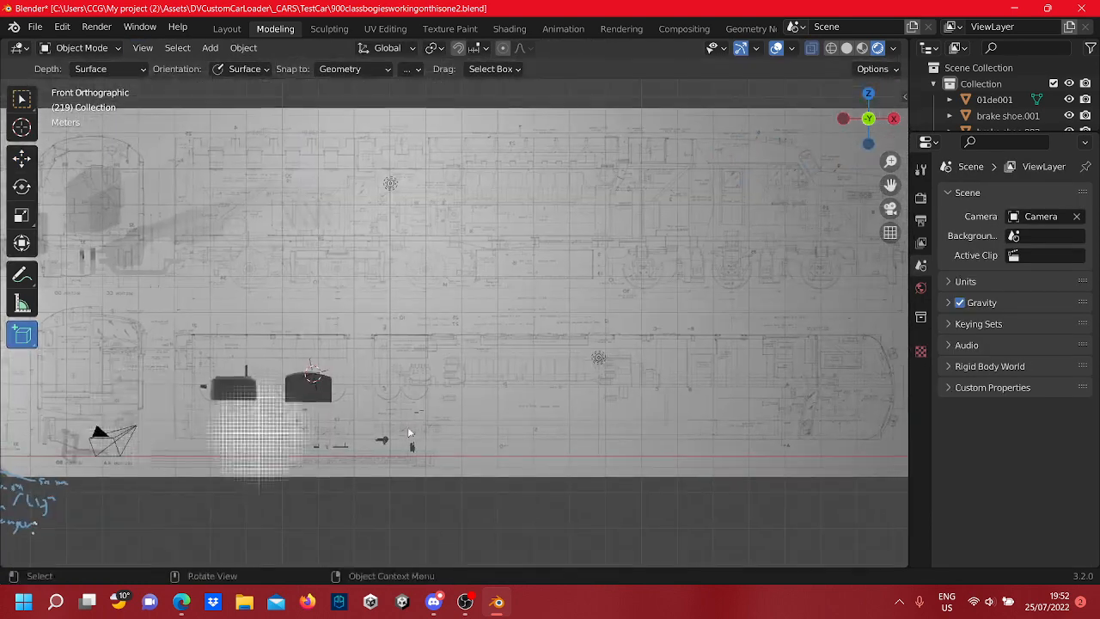
scroll(409, 432, "down", 4)
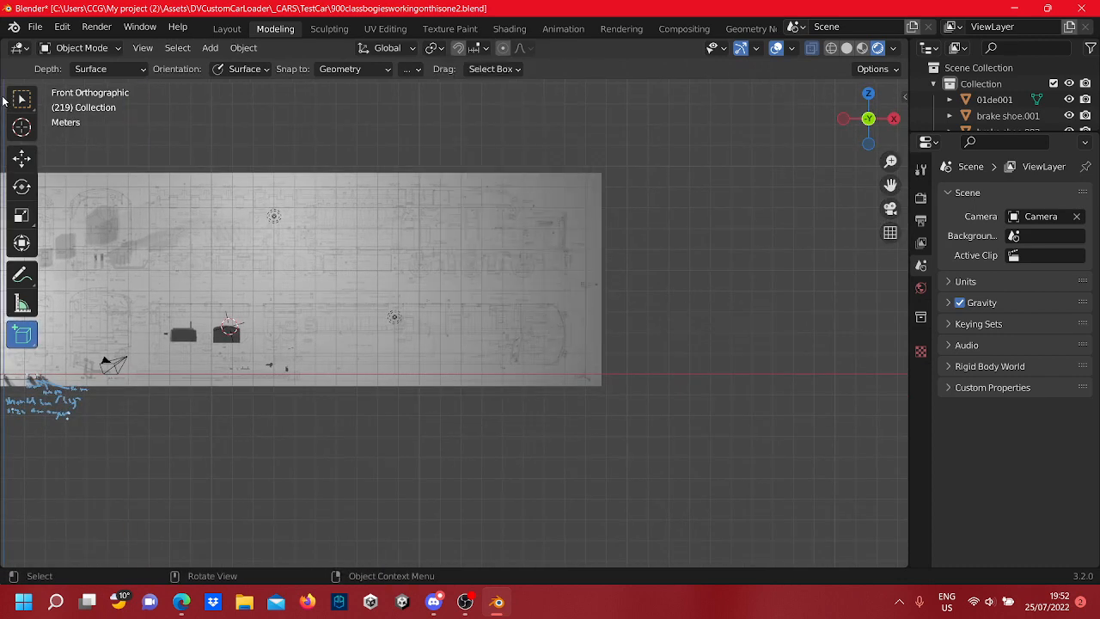
left_click(21, 99)
scroll(469, 407, "up", 3)
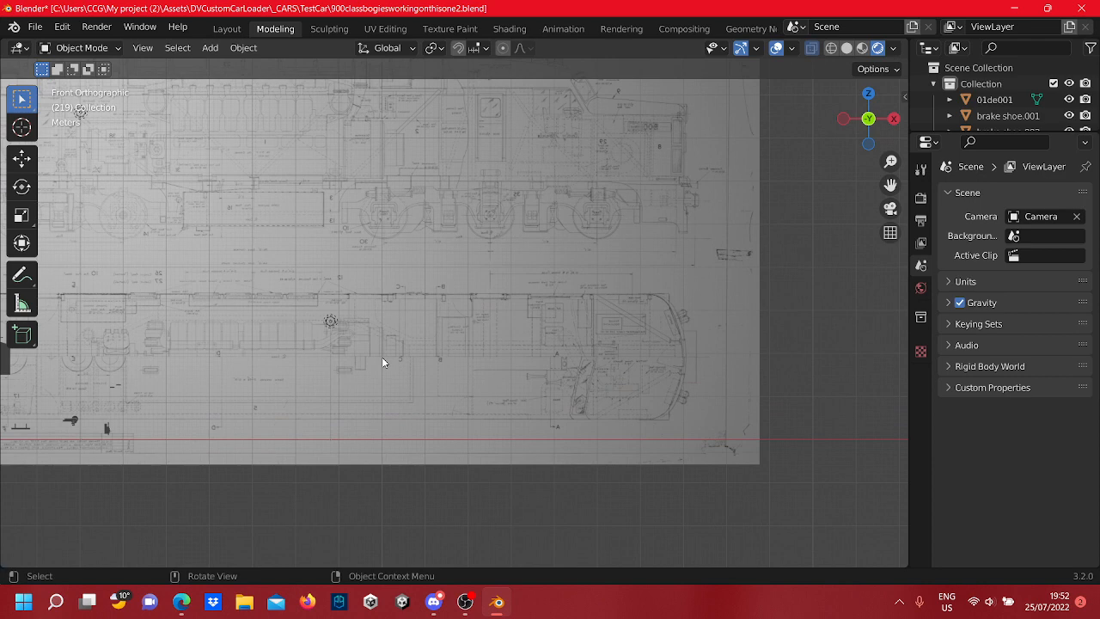
left_click(327, 319)
middle_click_drag(507, 429, 444, 390)
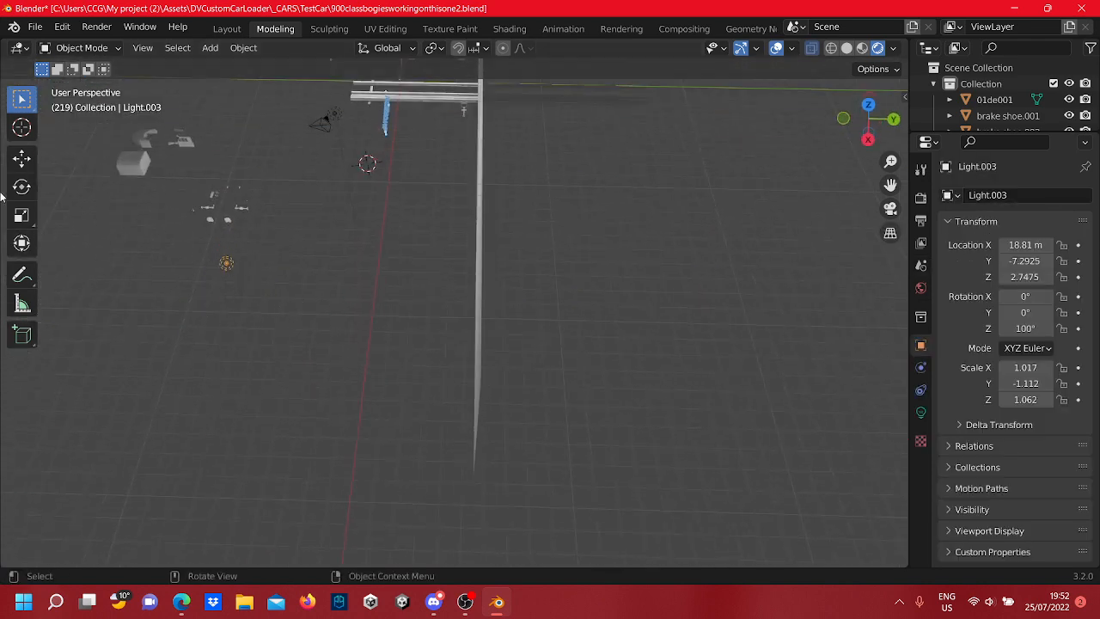
left_click(22, 158)
left_click_drag(255, 266, 403, 327)
Examine the nose's rounded corner between the sand-box and the filters in the reference drawing's plan view
middle_click_drag(385, 342, 567, 292)
scroll(592, 342, "up", 8)
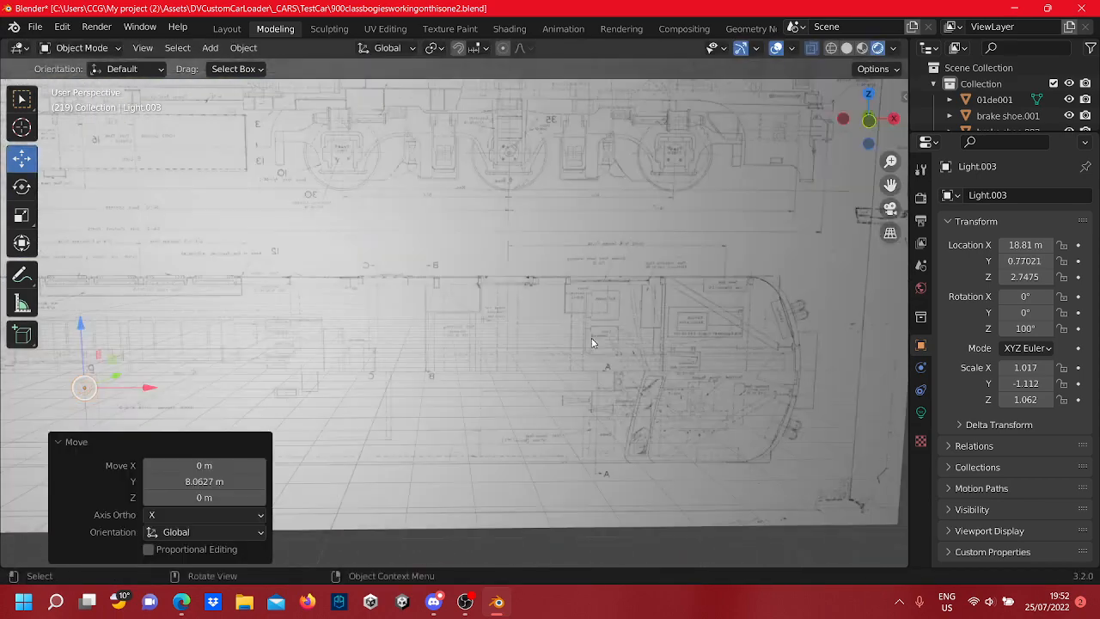
middle_click_drag(591, 344, 172, 200, "shift")
scroll(778, 323, "down", 3)
middle_click_drag(778, 323, 553, 362, "shift")
middle_click_drag(537, 181, 554, 284, "shift")
scroll(543, 361, "down", 3)
scroll(555, 288, "up", 8)
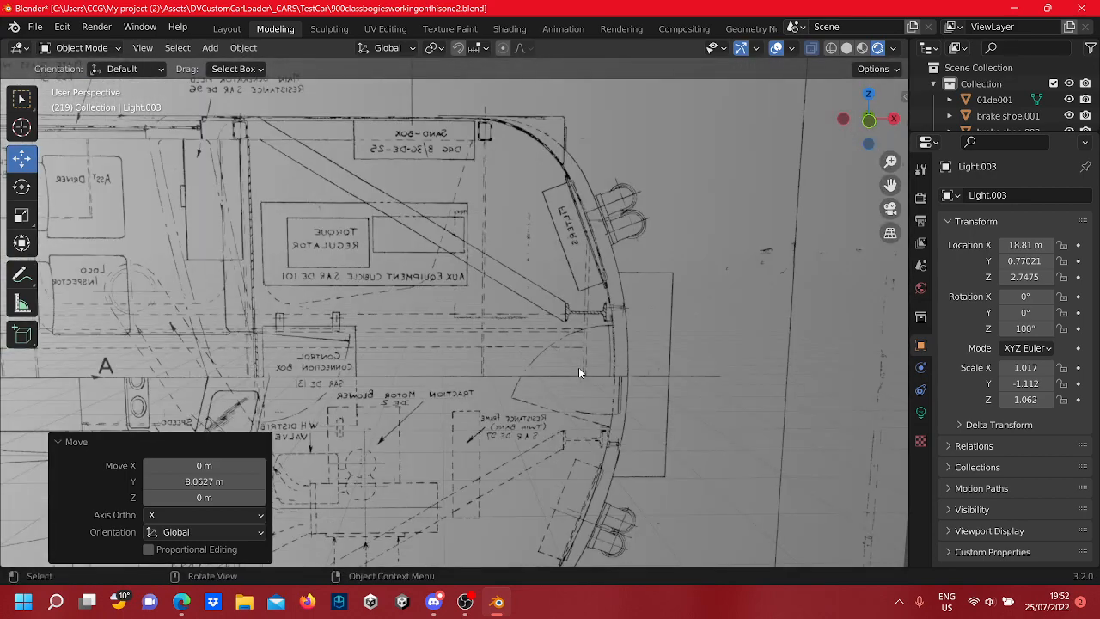
mouse_move(579, 370)
middle_mouse_down("shift")
mouse_move(627, 315)
mouse_move(608, 336)
mouse_move(599, 418)
middle_mouse_up("shift")
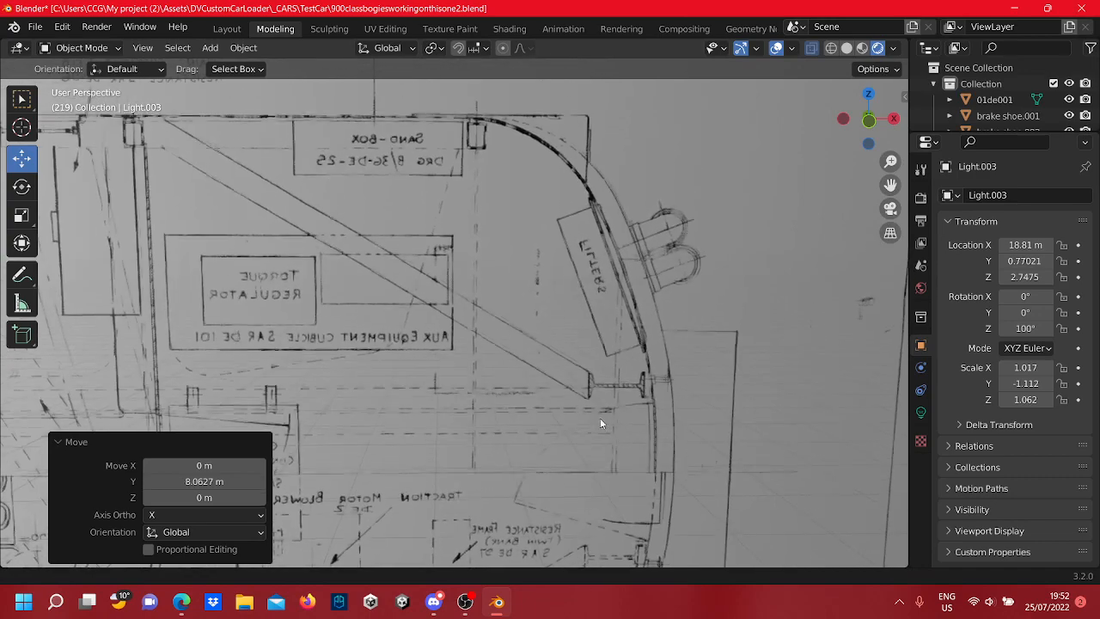
scroll(579, 329, "down", 2)
middle_click_drag(553, 273, 574, 354, "shift")
scroll(561, 319, "up", 3)
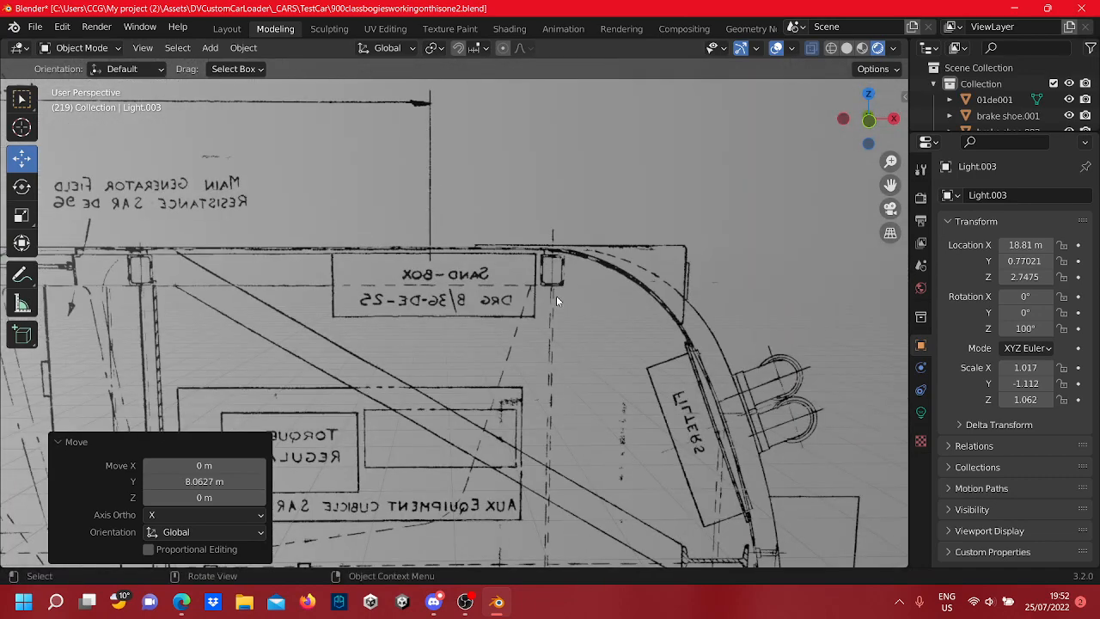
scroll(556, 298, "down", 8)
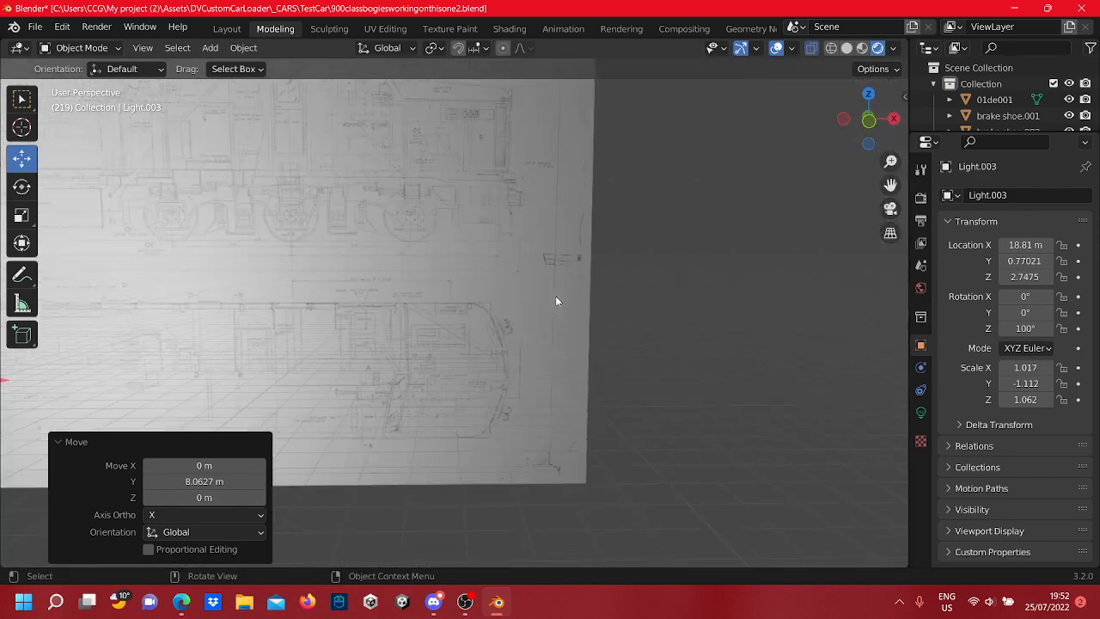
Examine the nose's curved front from the filters to the centre line in the plan view
middle_click_drag(556, 300, 360, 463)
scroll(565, 359, "up", 3)
scroll(565, 359, "down", 4)
middle_click_drag(891, 307, 492, 209, "shift")
scroll(492, 268, "up", 5)
scroll(492, 274, "up", 9)
middle_click_drag(702, 294, 370, 318, "shift")
scroll(619, 275, "up", 2)
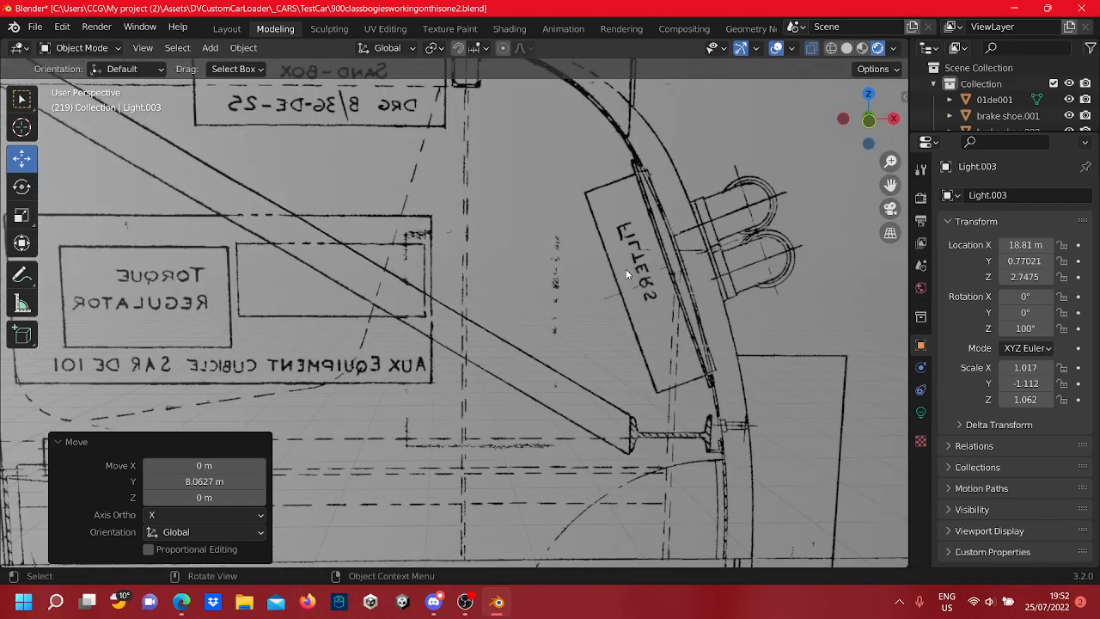
scroll(626, 269, "down", 5)
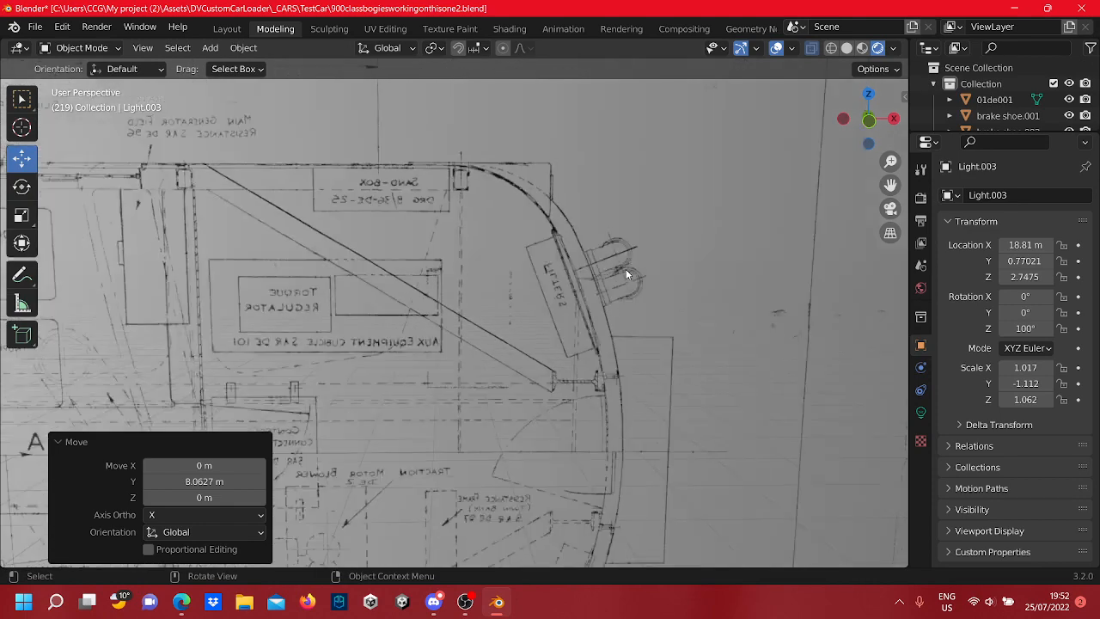
mouse_move(577, 399)
middle_mouse_down("shift")
mouse_move(507, 275)
mouse_move(451, 285)
middle_mouse_up("shift")
scroll(408, 315, "up", 3)
scroll(445, 313, "down", 3)
scroll(444, 318, "down", 10)
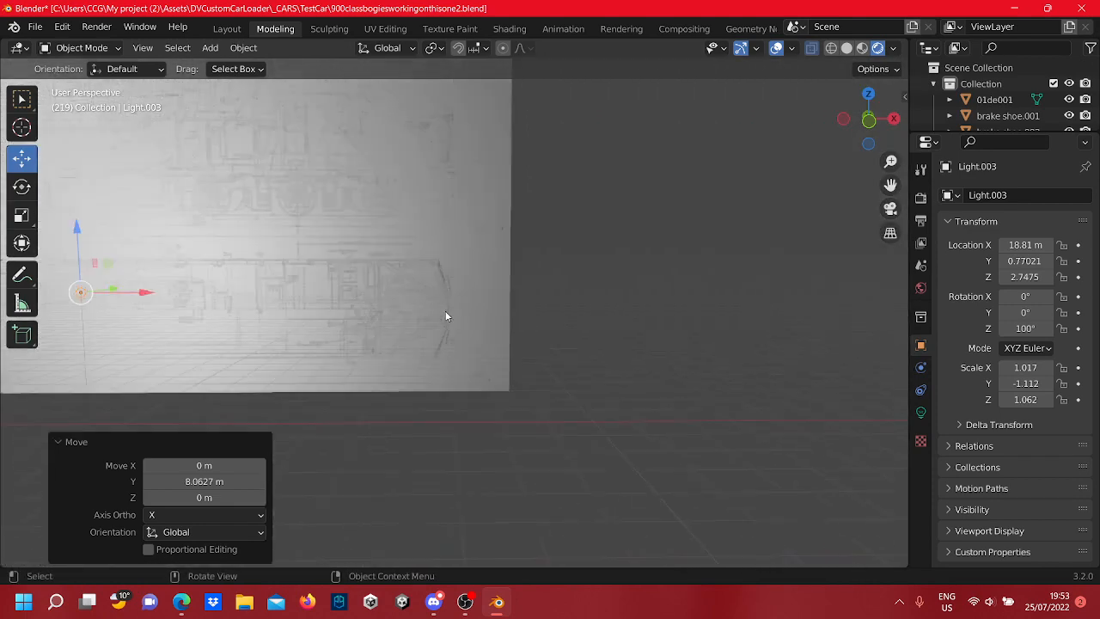
Compare the drawing's cross-sections and the side elevation of the cab and nose with the plan view of the nose
middle_click_drag(220, 299, 444, 293, "shift")
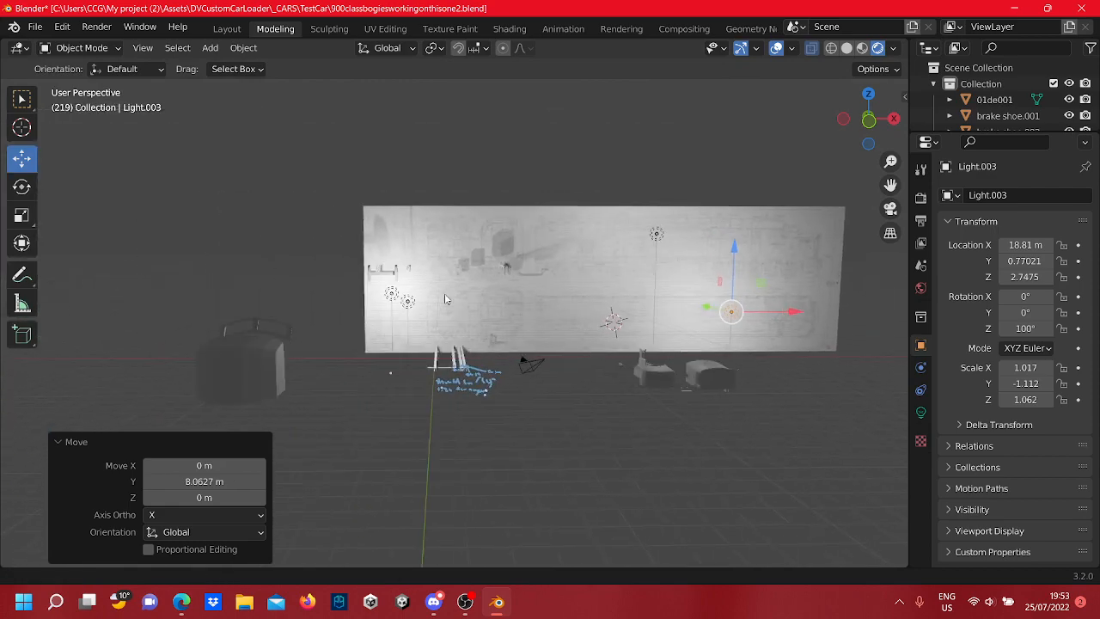
scroll(515, 301, "up", 8)
middle_click_drag(591, 277, 504, 386, "shift")
middle_click_drag(503, 207, 496, 360, "shift")
scroll(498, 362, "down", 8)
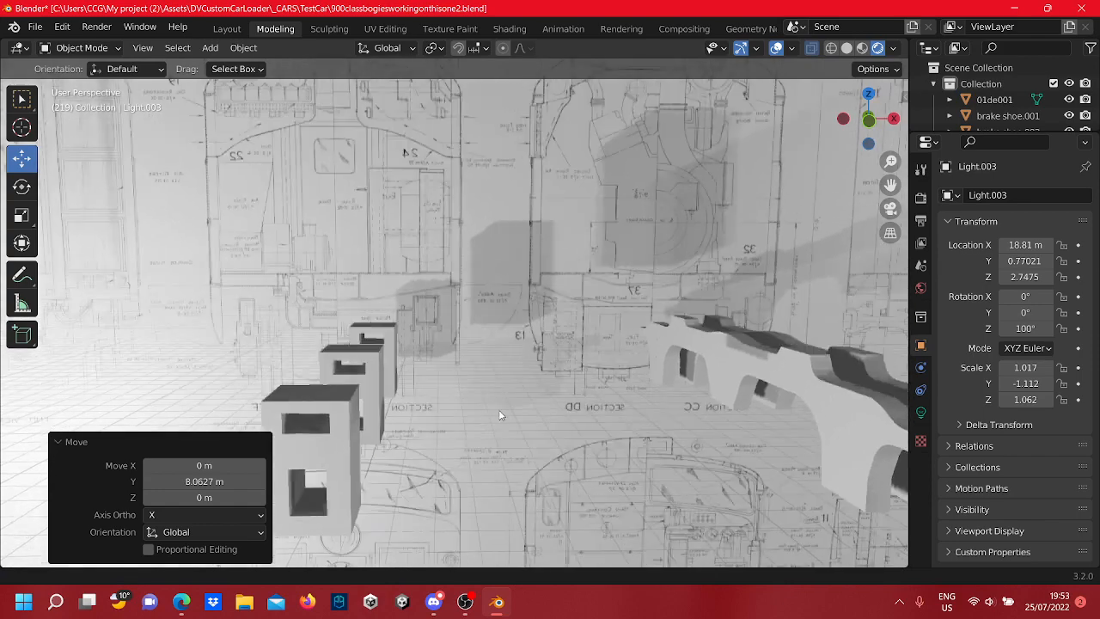
middle_click_drag(542, 310, 258, 342, "shift")
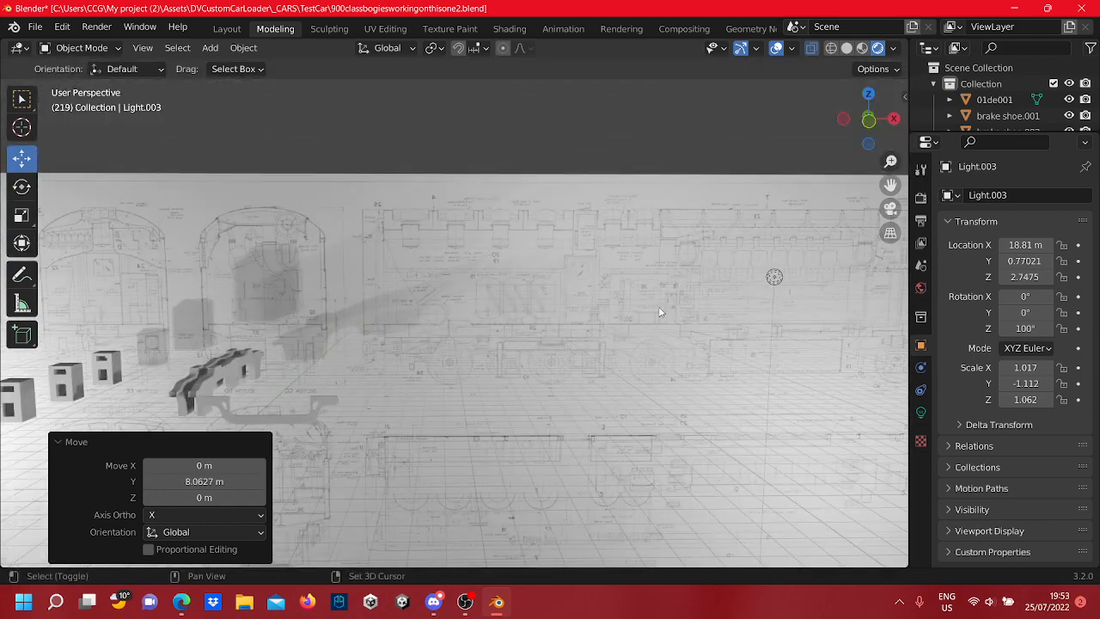
middle_click_drag(658, 311, 224, 335, "shift")
middle_click_drag(561, 318, 381, 312, "shift")
scroll(380, 312, "up", 10)
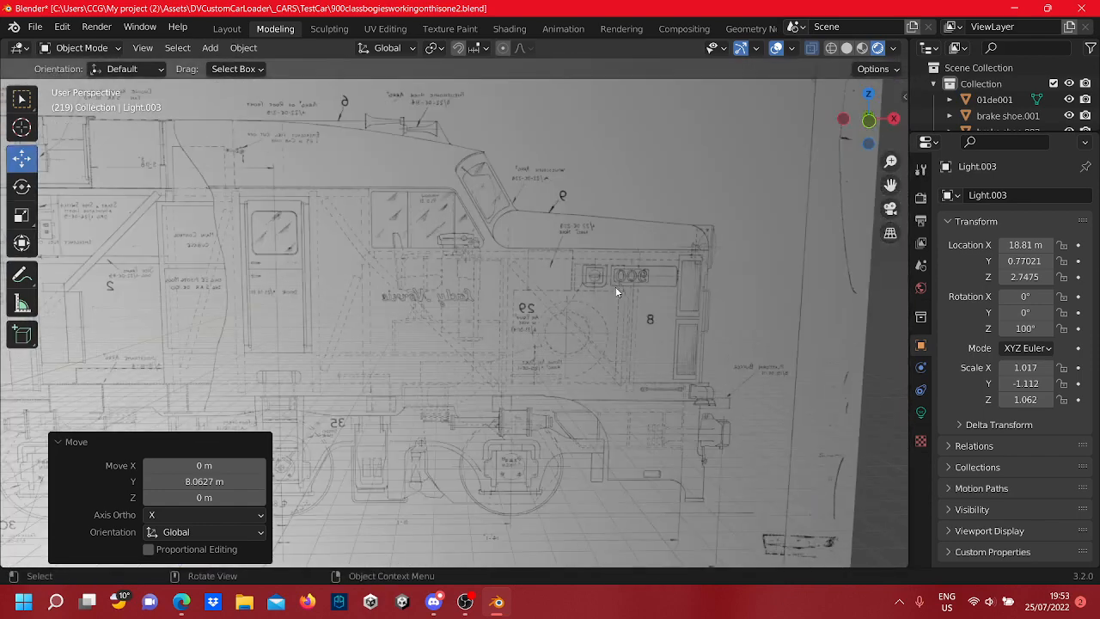
middle_click_drag(770, 272, 632, 261, "shift")
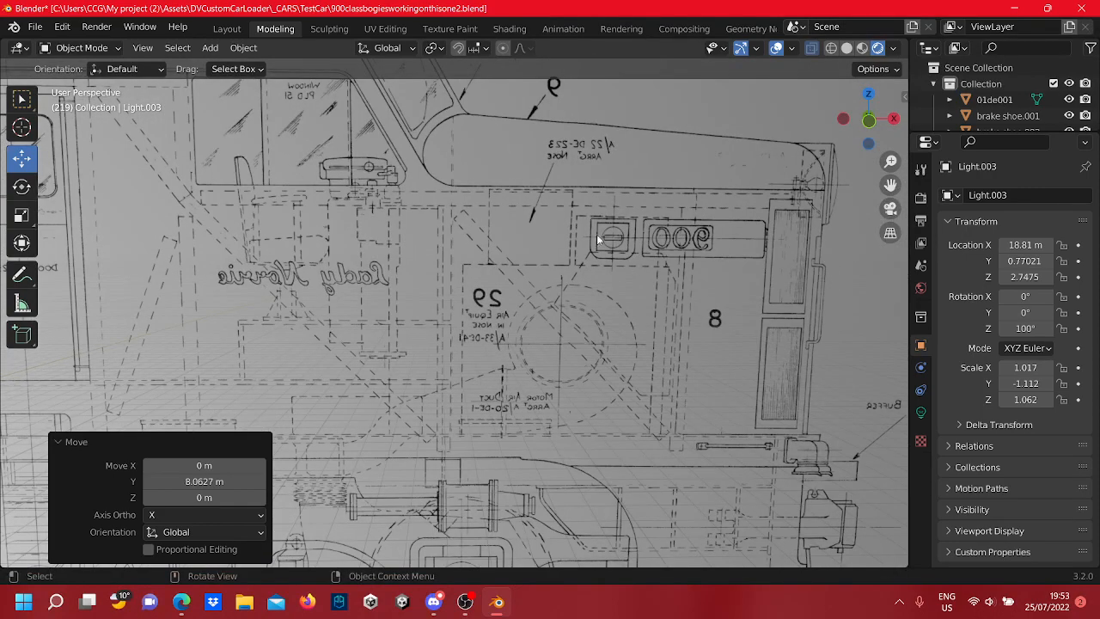
scroll(516, 258, "down", 3)
scroll(770, 275, "up", 1)
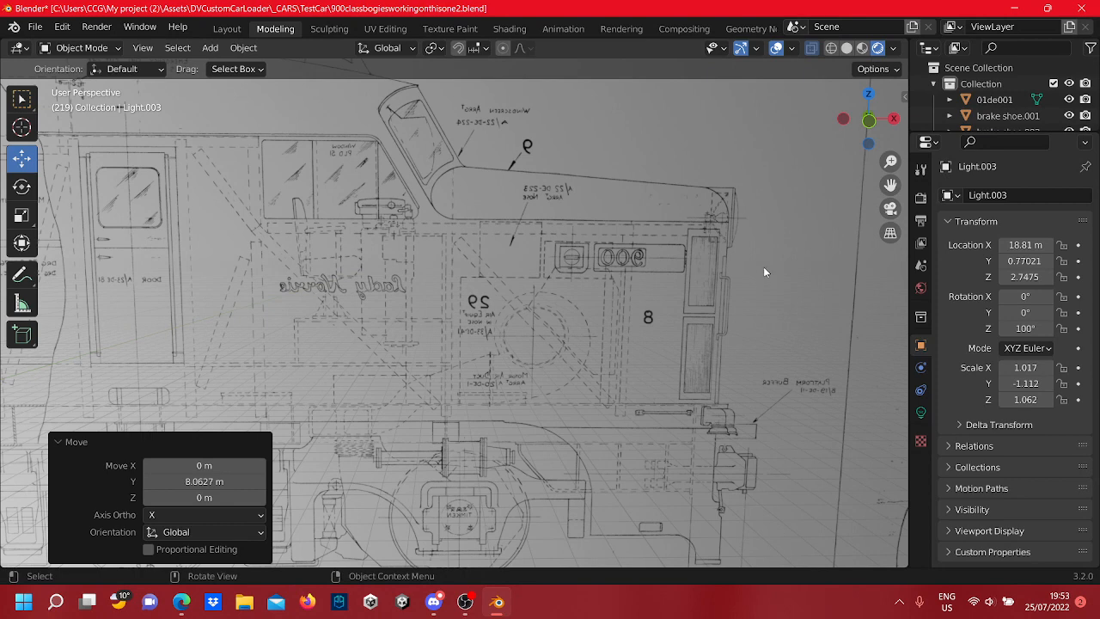
scroll(763, 267, "down", 5)
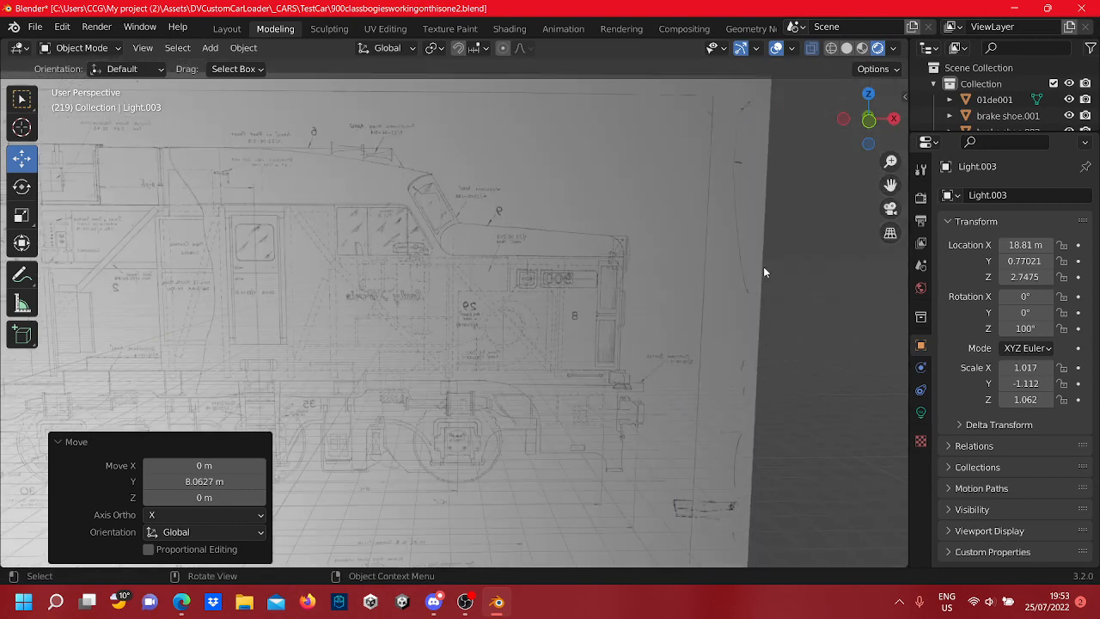
scroll(539, 412, "up", 10)
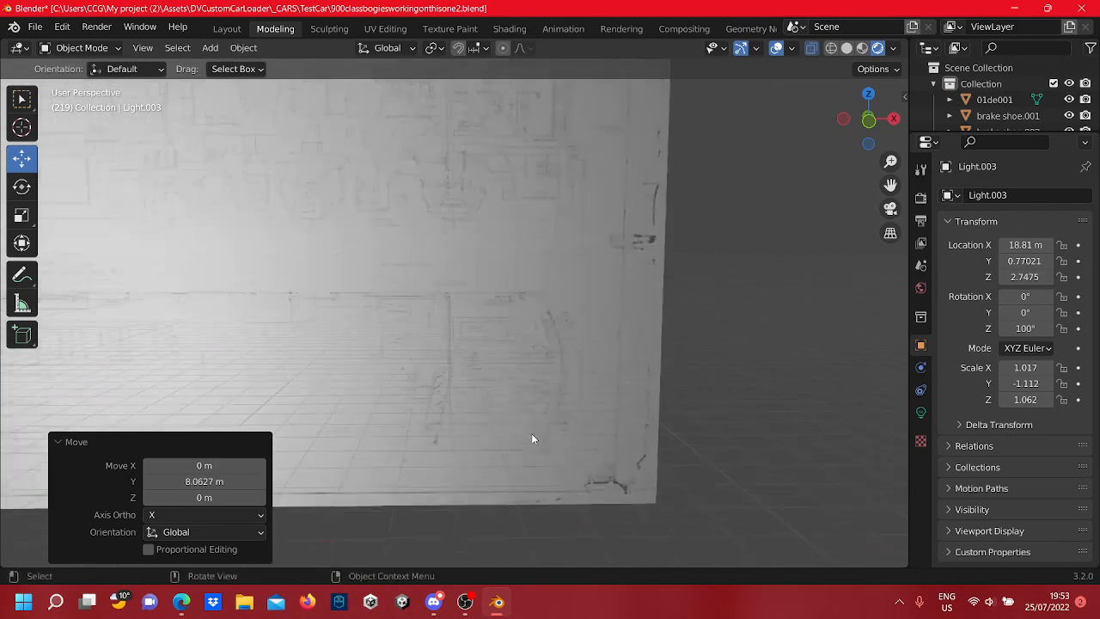
scroll(598, 400, "up", 5)
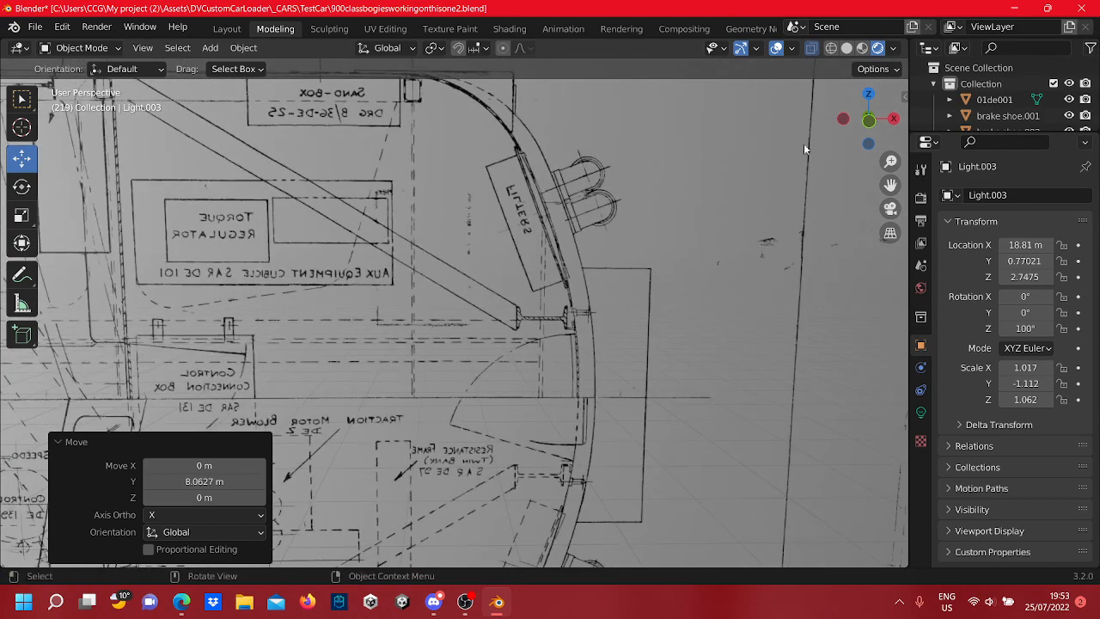
Examine the nose from the front view, going from the plan's rounded end to the cab and nose in the side elevation
left_click(858, 121)
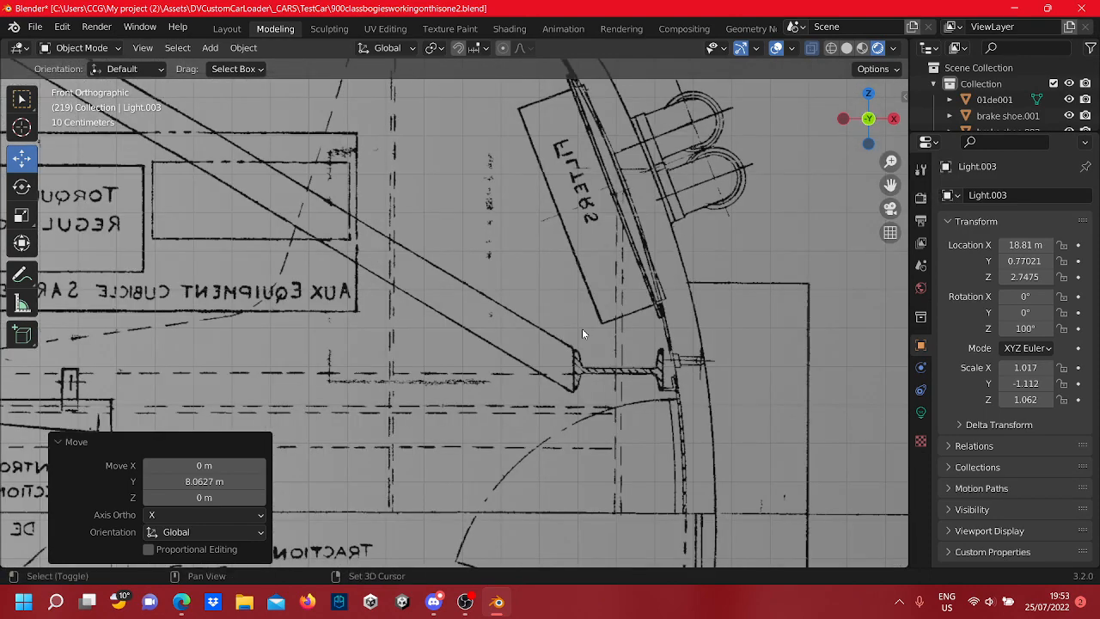
middle_click_drag(573, 224, 586, 385, "shift")
scroll(579, 335, "down", 3)
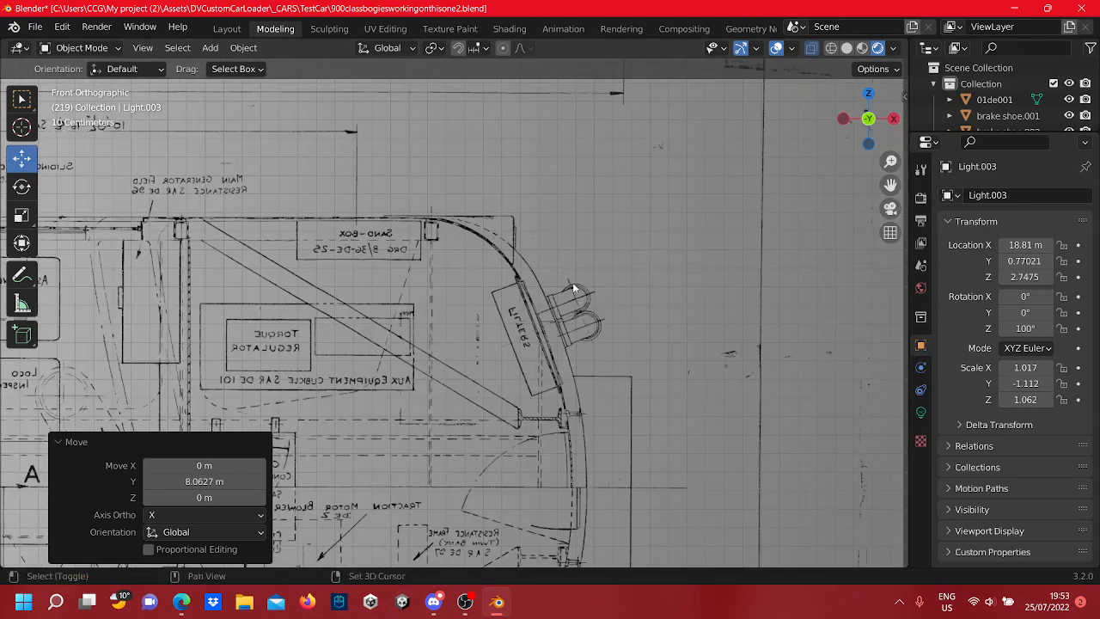
middle_click_drag(572, 282, 575, 465, "shift")
middle_click_drag(515, 266, 519, 418, "shift")
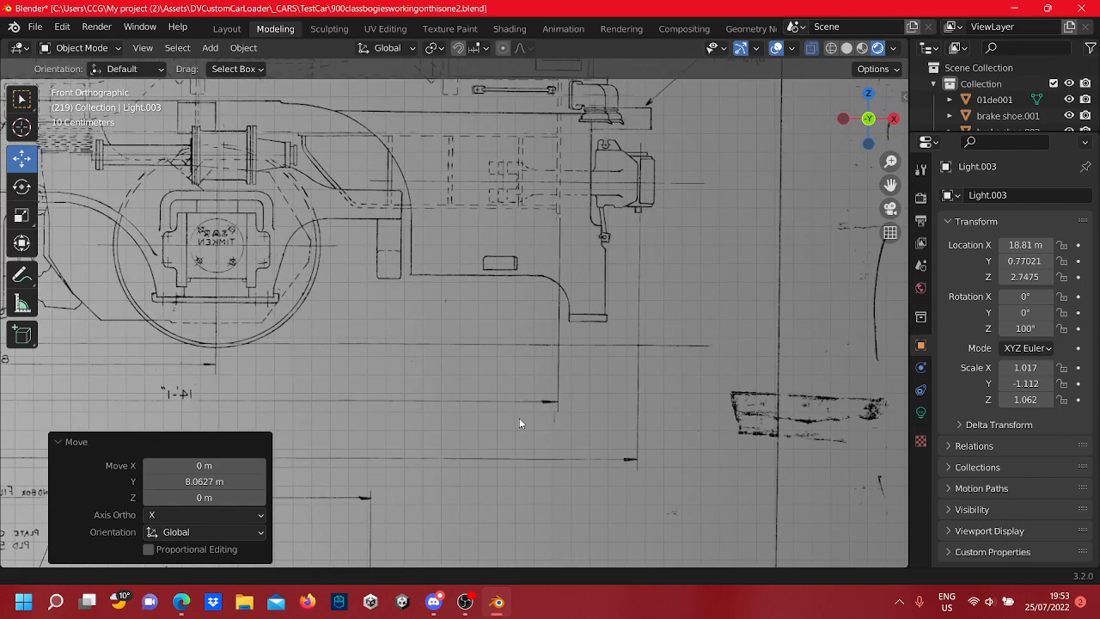
middle_click_drag(563, 334, 553, 460, "shift")
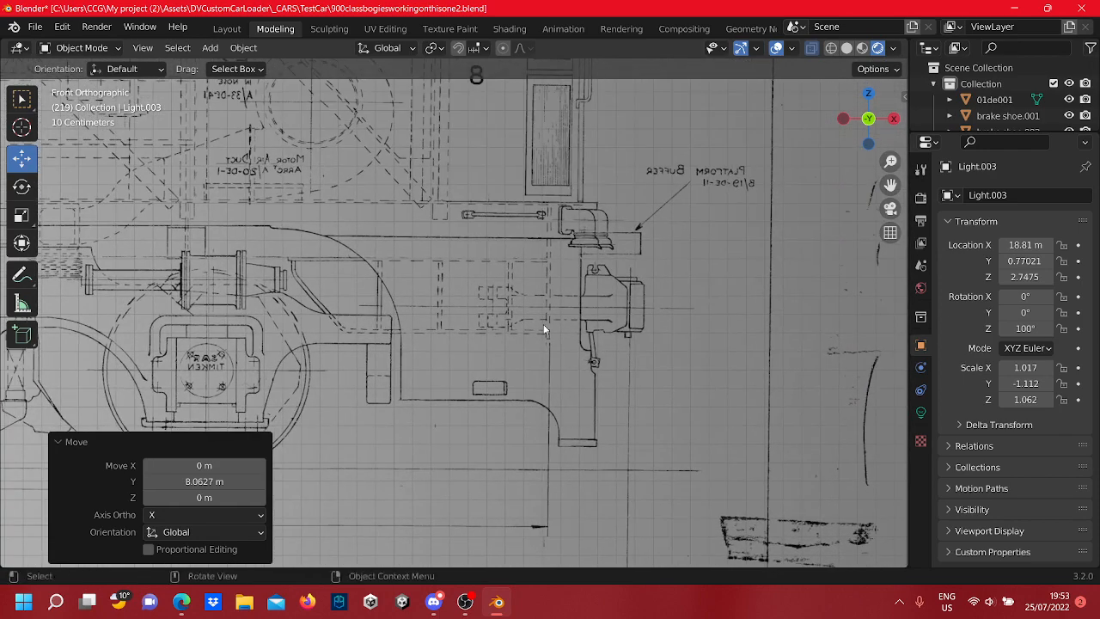
middle_click_drag(543, 323, 528, 465, "shift")
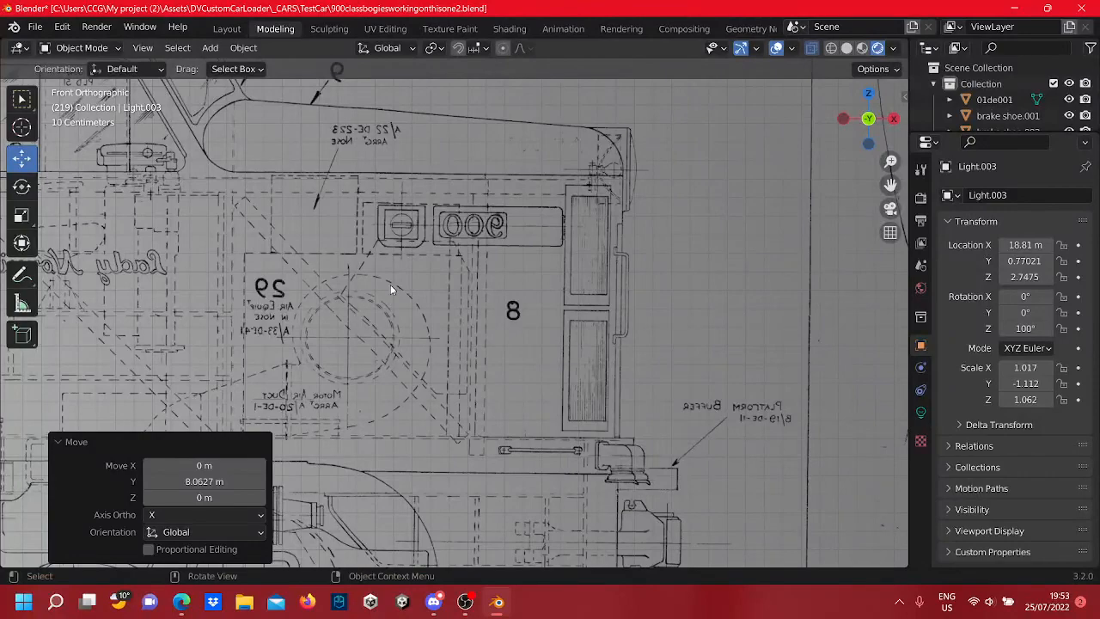
scroll(390, 284, "up", 3)
scroll(573, 295, "down", 4)
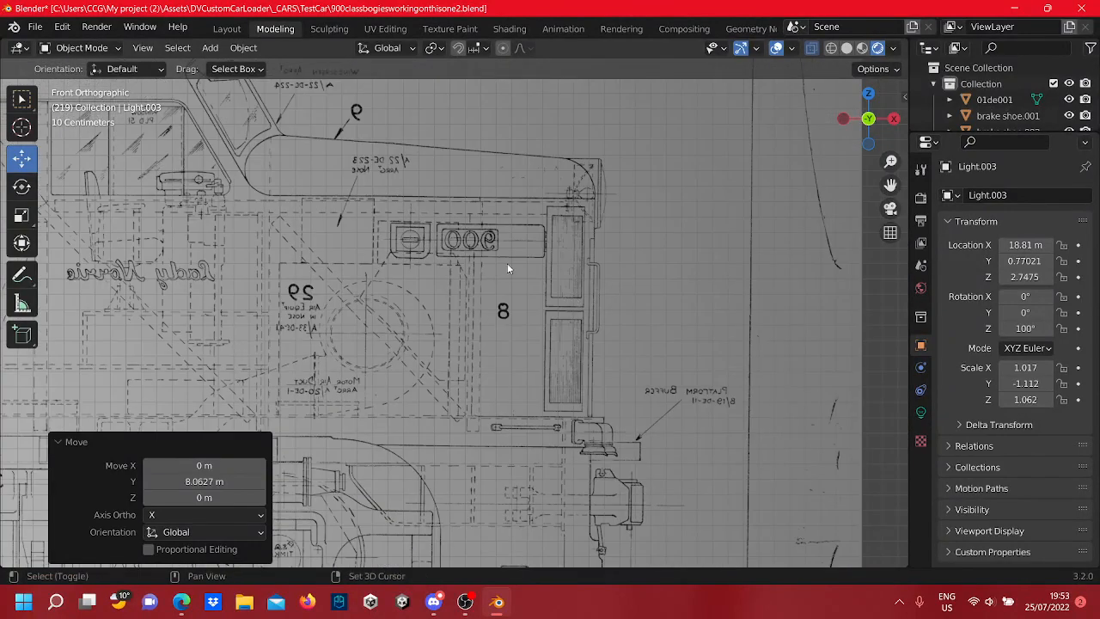
scroll(507, 269, "down", 5)
scroll(450, 280, "up", 5)
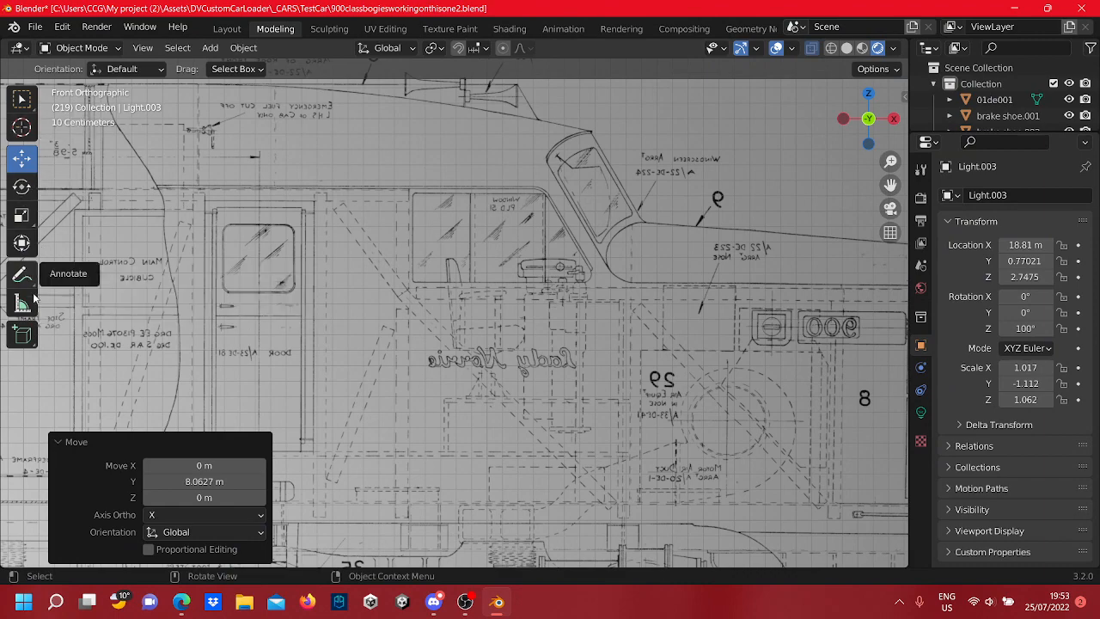
Add a flat, bar-shaped cube over the dashed beam above the 900 number plate in the side elevation of the nose
left_click(24, 335)
middle_click_drag(265, 258, 1, 257, "shift")
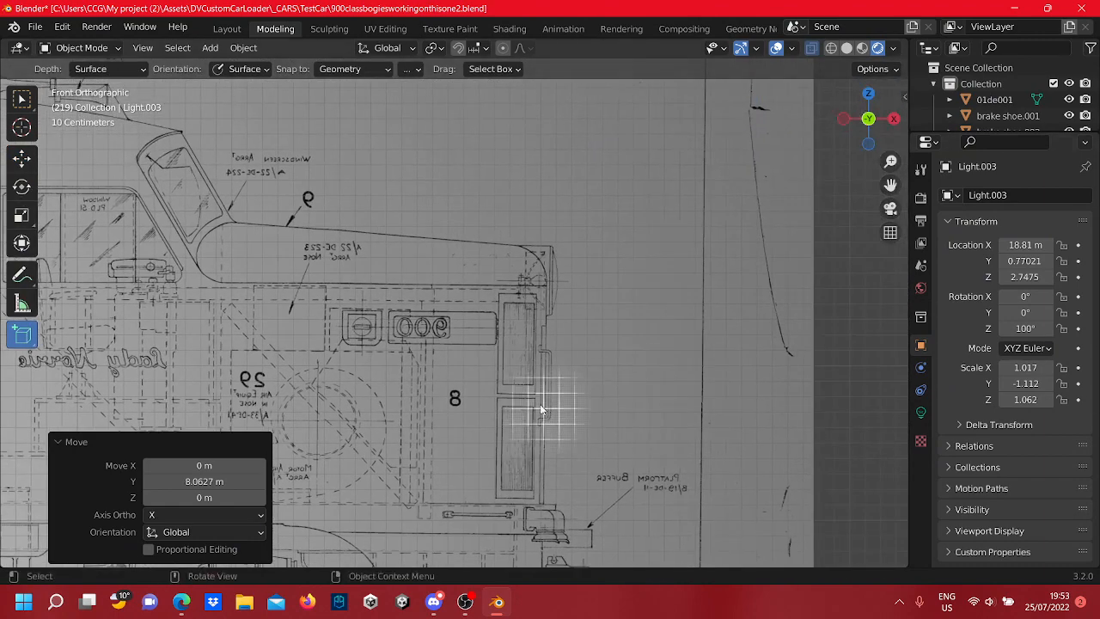
scroll(593, 331, "up", 4)
scroll(609, 300, "up", 2)
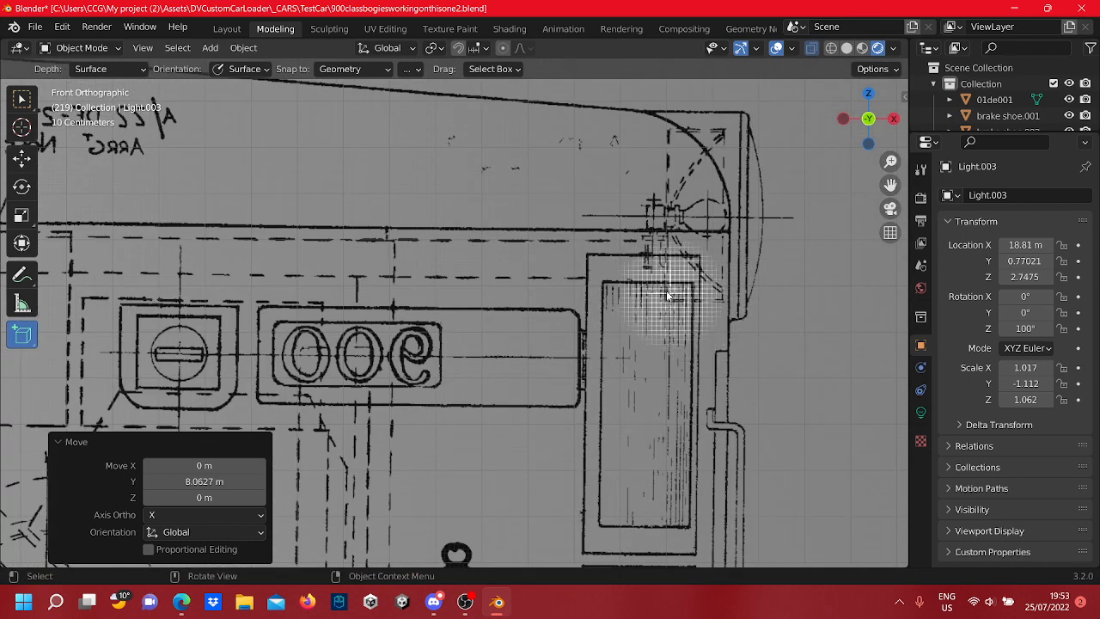
left_click_drag(661, 286, 164, 245)
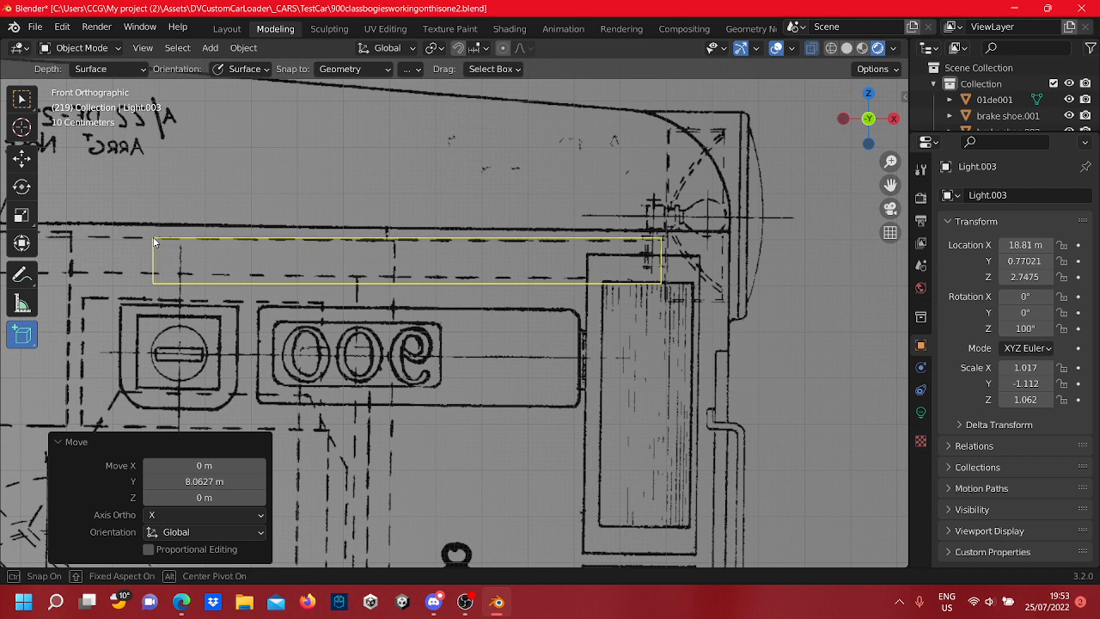
left_click(157, 221)
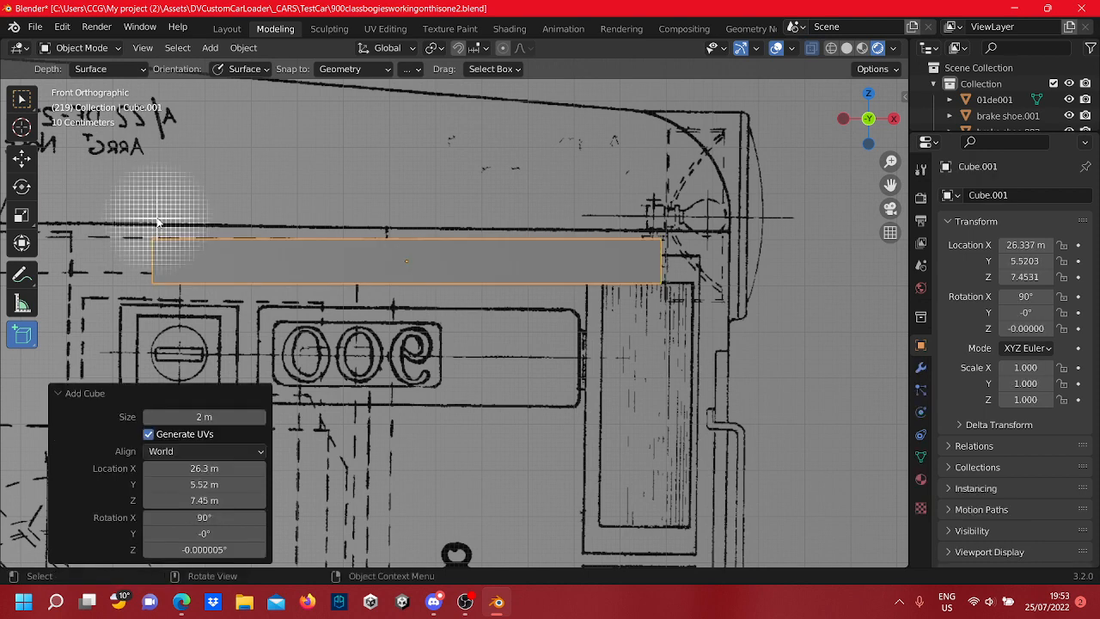
middle_click_drag(504, 362, 657, 391, "shift")
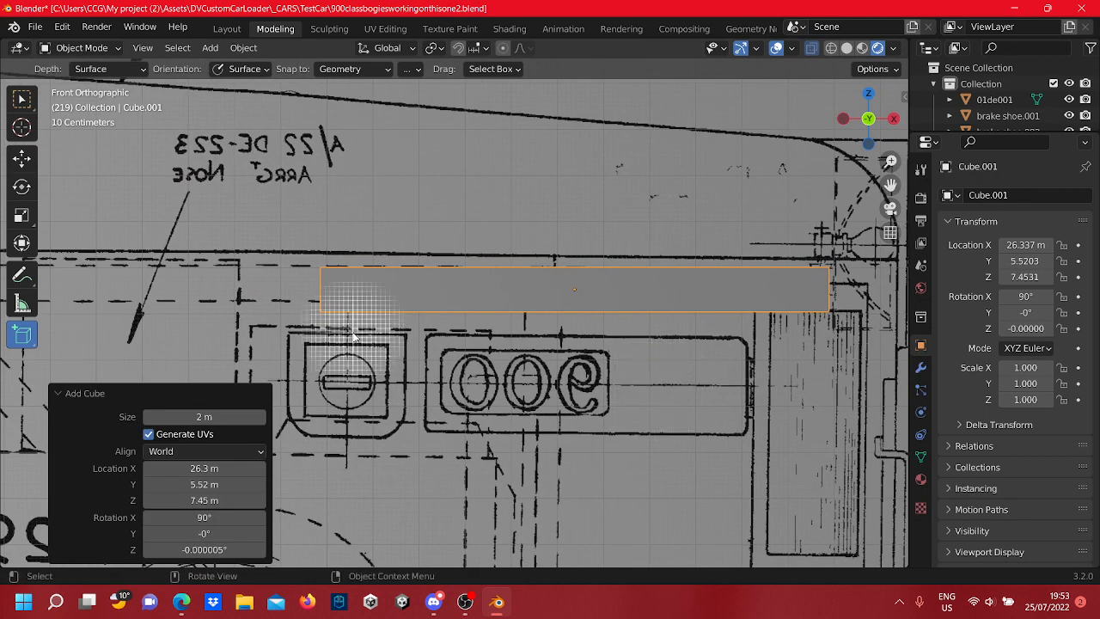
Raise the lower edge of the bar by 0.01739 m along Z onto the beam's lower dashed line
left_click(21, 157)
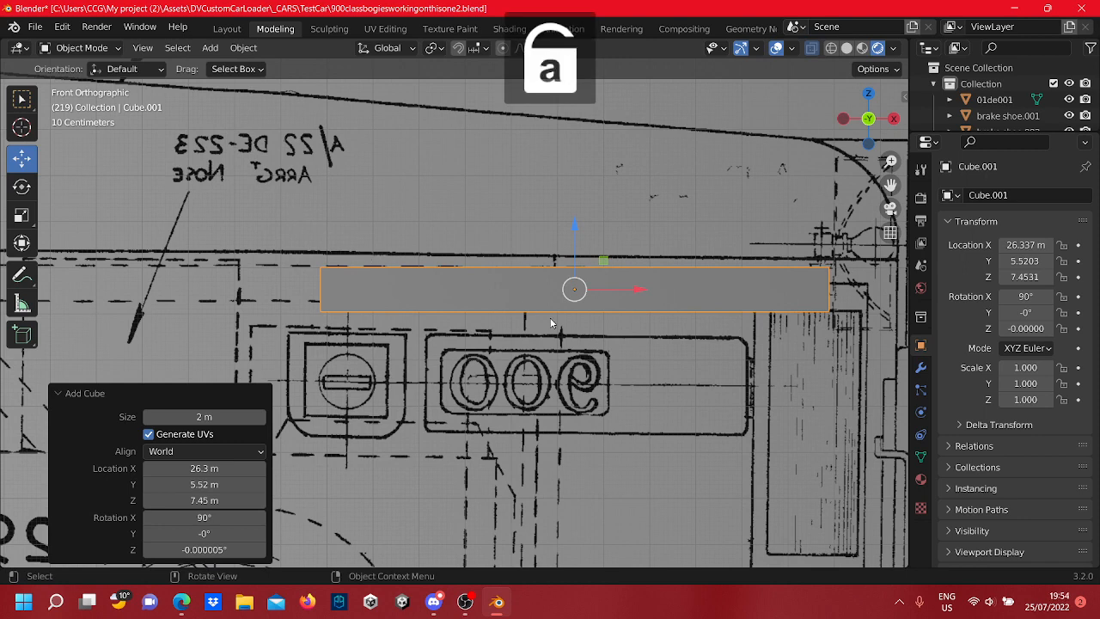
key("Tab")
left_click_drag(862, 340, 308, 294)
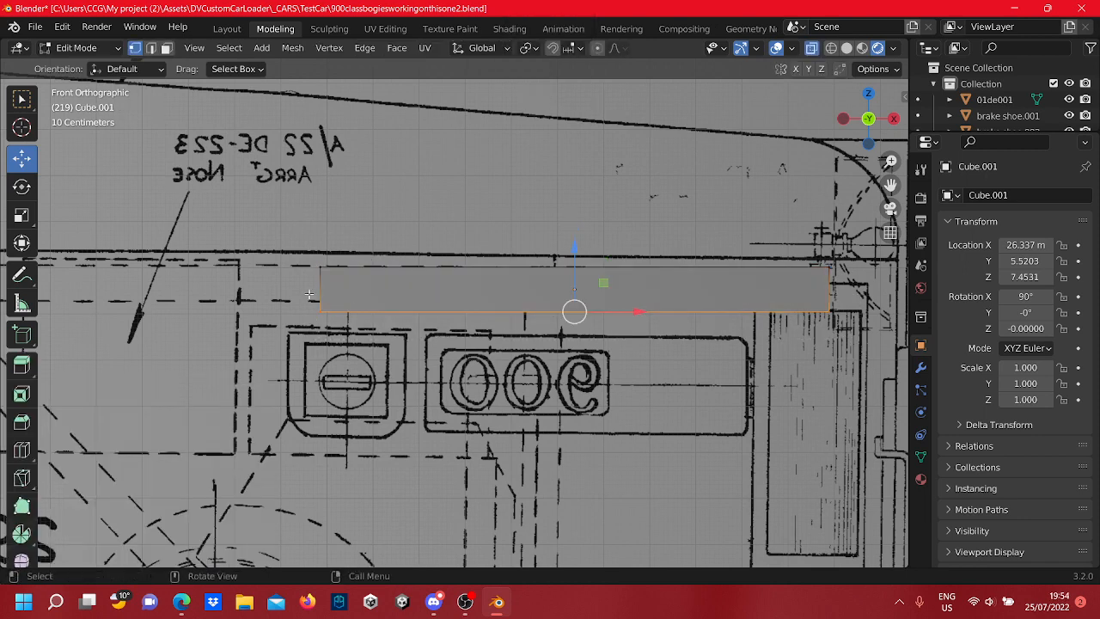
left_click_drag(573, 247, 581, 248)
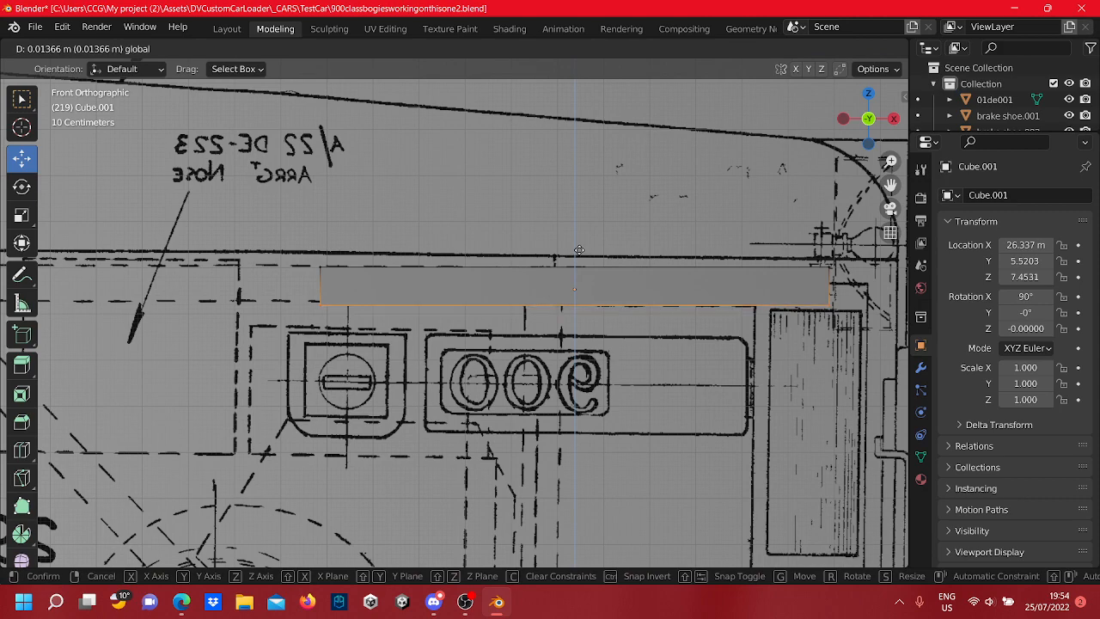
left_click_drag(580, 248, 581, 249)
scroll(581, 343, "down", 2)
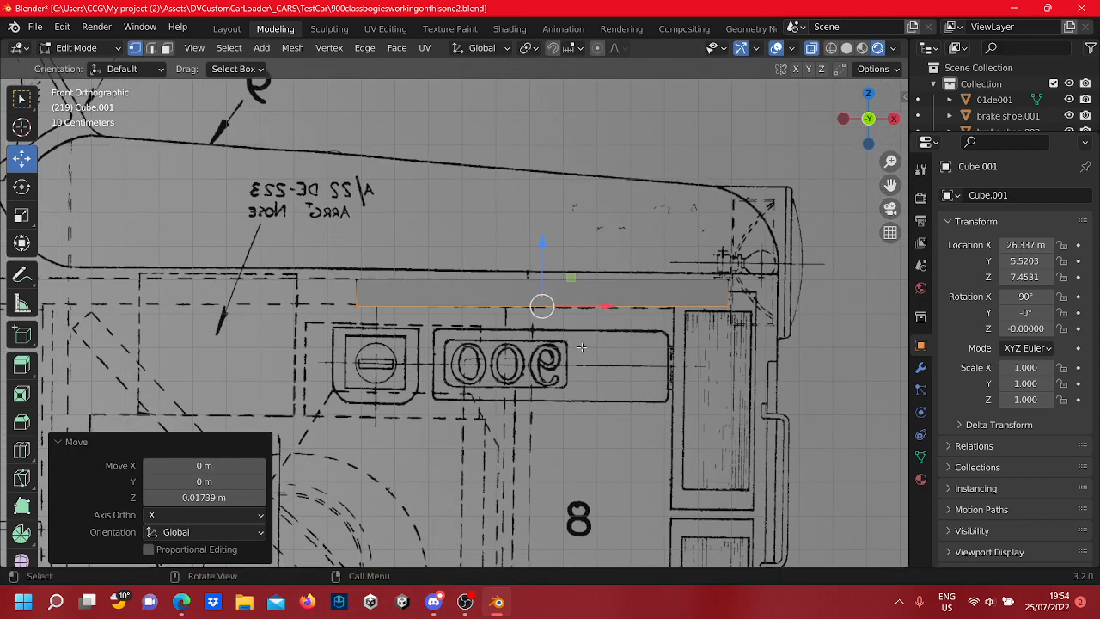
Check the bar's edges against the dashed beam lines from close up, at an angle and from the front
scroll(332, 327, "up", 5)
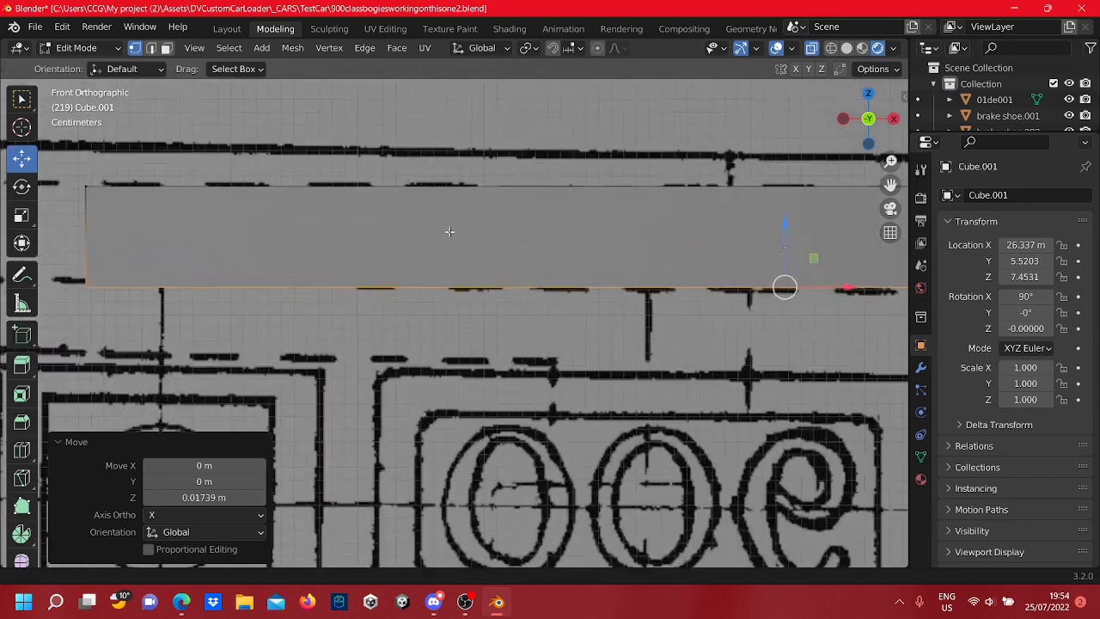
scroll(454, 267, "down", 2)
middle_click_drag(398, 327, 646, 213)
left_click(868, 121)
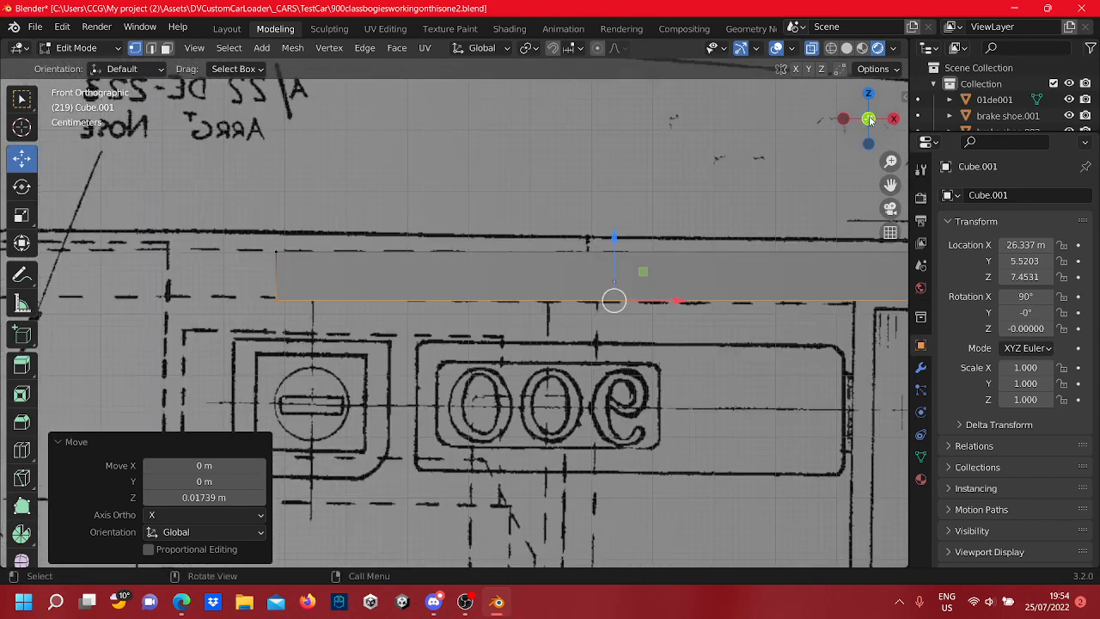
scroll(576, 375, "down", 2)
scroll(576, 375, "up", 2)
scroll(574, 375, "up", 2)
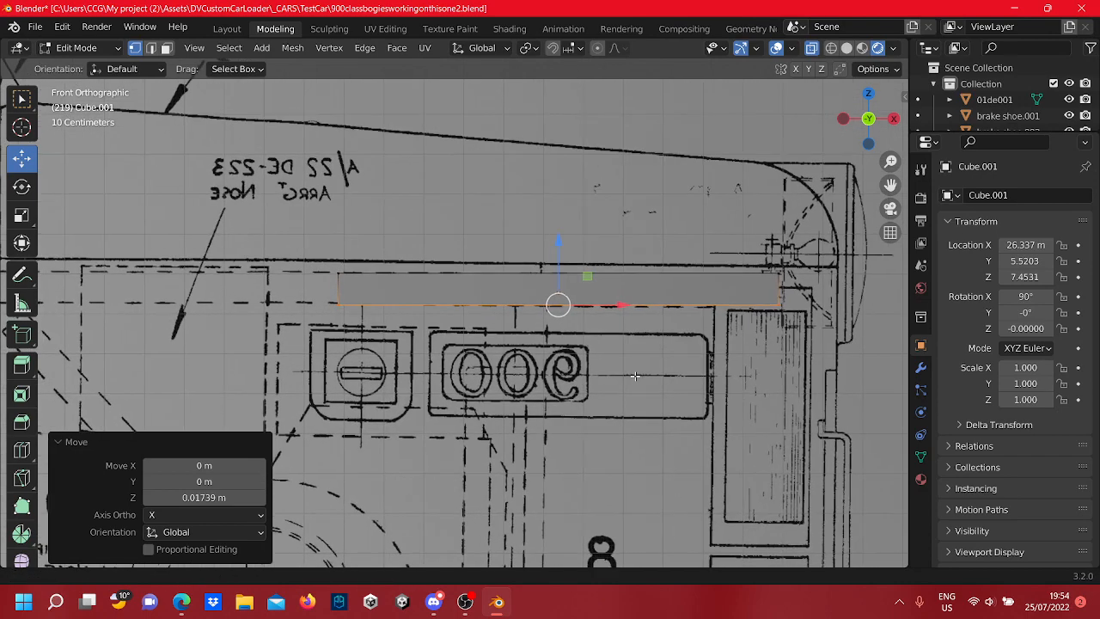
Extrude the bar's cab-side end along the dashed beam, moving it -0.89095 m in X and 0.004683 m in Z
middle_click_drag(353, 340, 748, 367, "shift")
left_click_drag(713, 365, 644, 268)
scroll(654, 324, "down", 4)
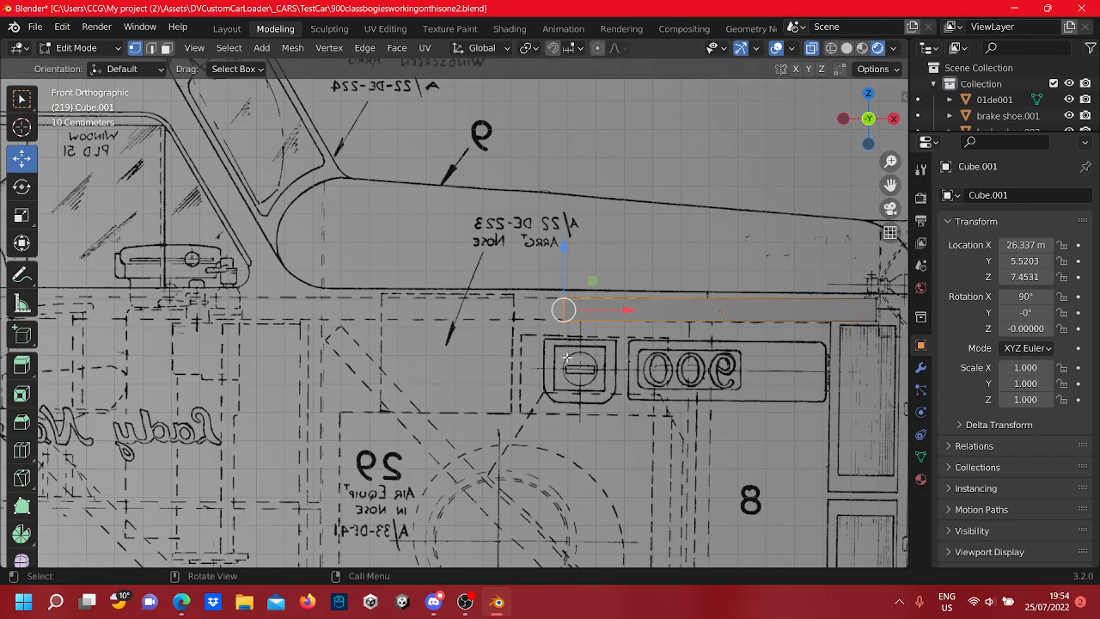
scroll(566, 357, "up", 1)
scroll(584, 335, "down", 2)
scroll(615, 309, "up", 3)
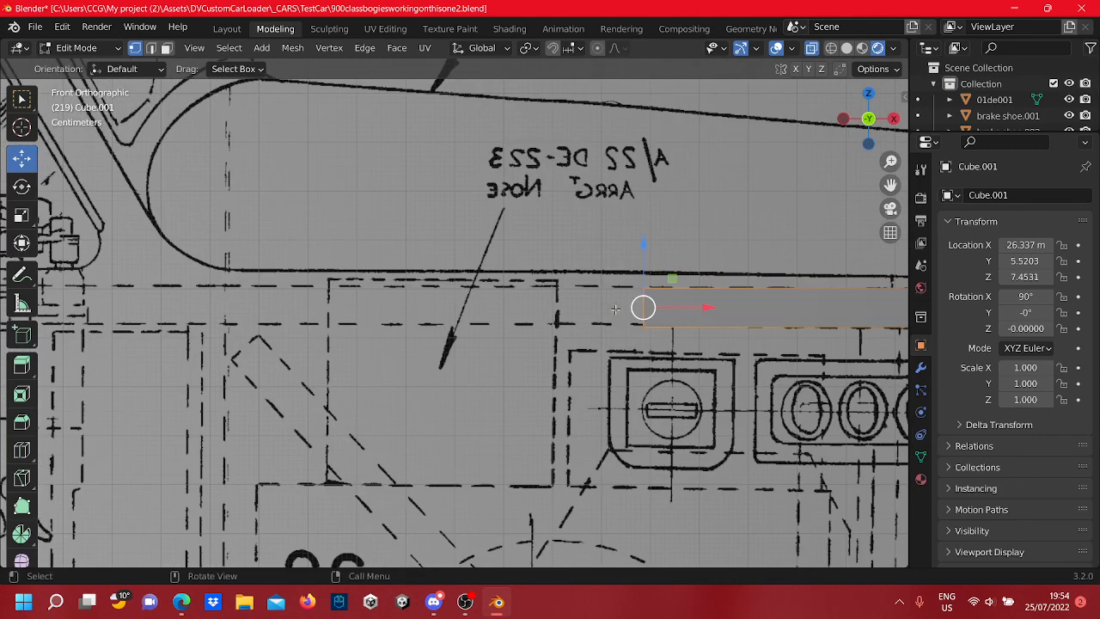
key("e")
right_click(403, 317)
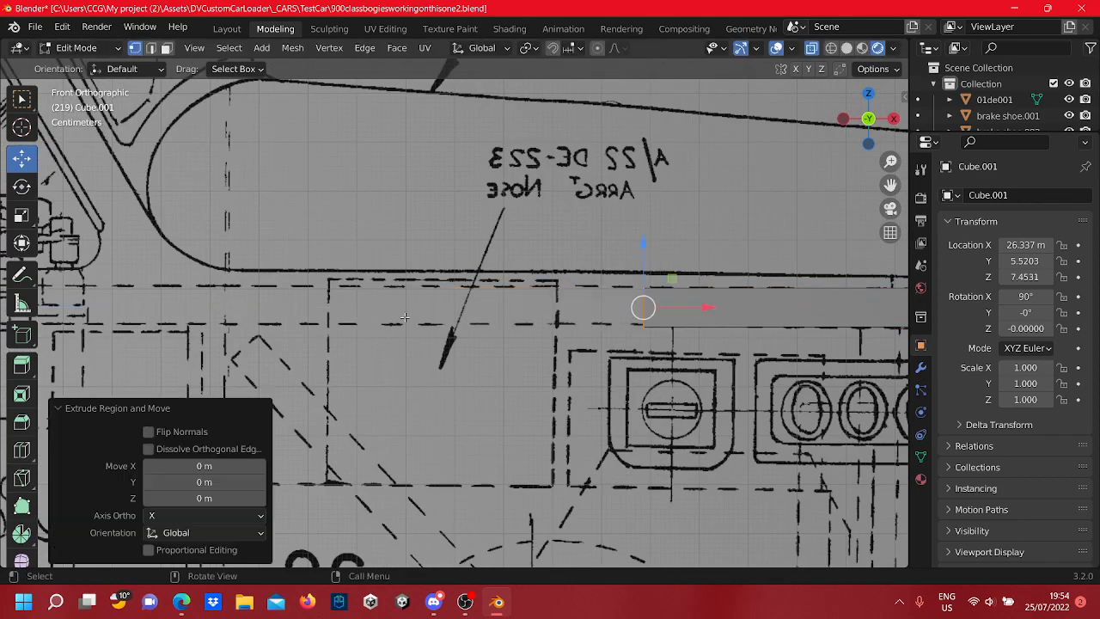
key("g")
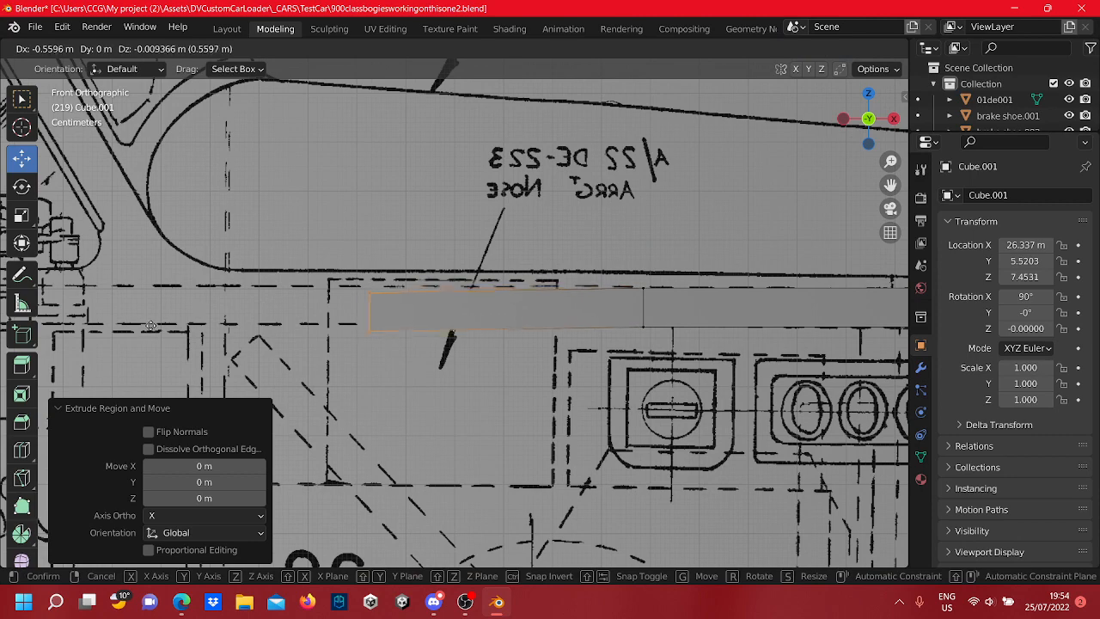
left_click(8, 315)
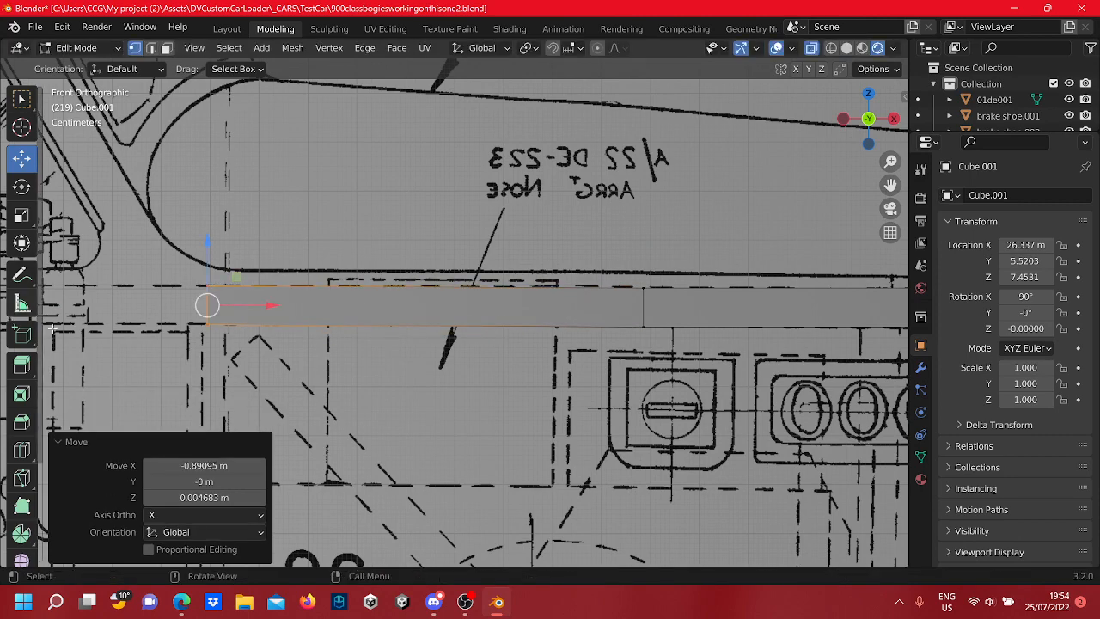
Move the bar's extruded end further along the dashed beam, to just behind the driver's console below the cab window
middle_click_drag(192, 313, 581, 357, "shift")
key("g")
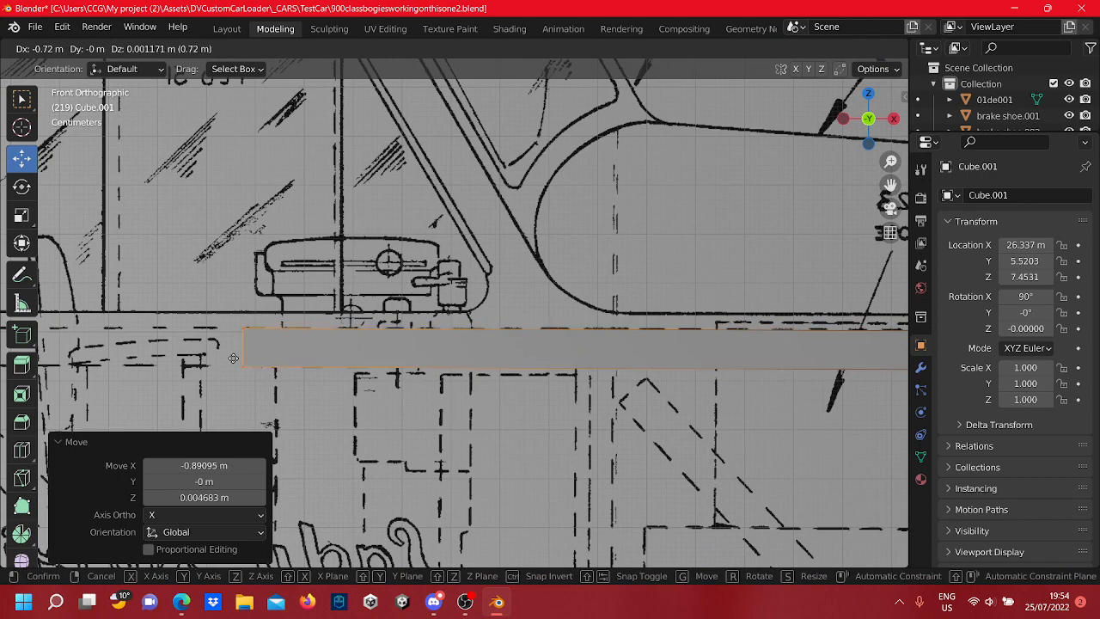
left_click(230, 360)
scroll(237, 358, "down", 3)
middle_click_drag(362, 342, 558, 347, "shift")
right_click_drag(549, 345, 526, 350, "shift")
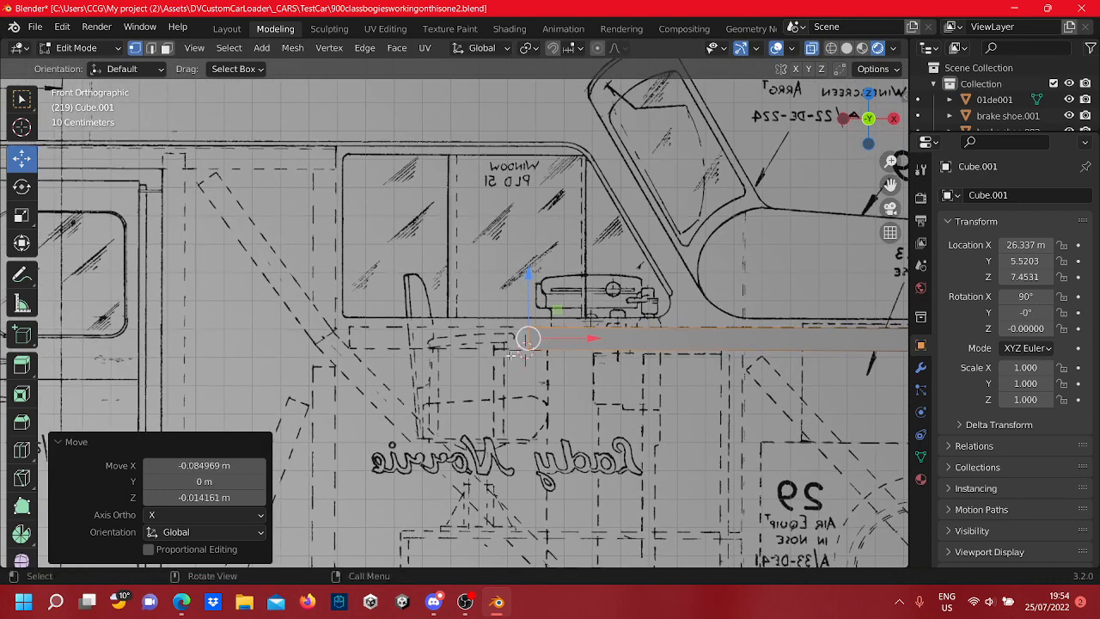
Move the bar's end -0.63338 m in X and 0.003512 m in Z, reaching the rear edge of the cab side window
scroll(514, 354, "up", 3)
key("g")
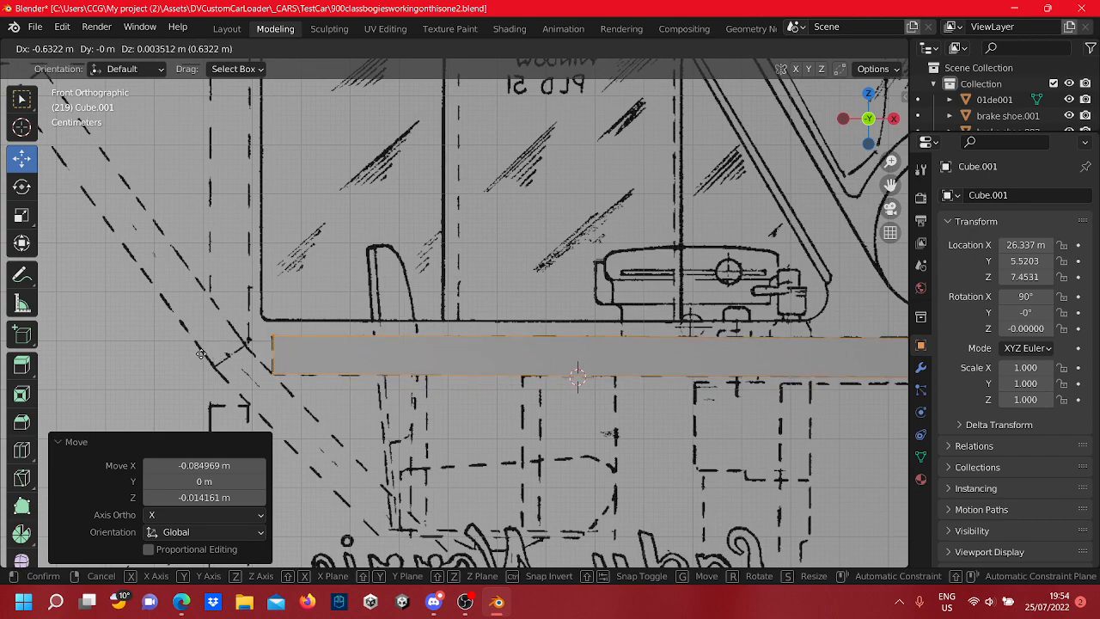
left_click(200, 354)
scroll(380, 359, "down", 5)
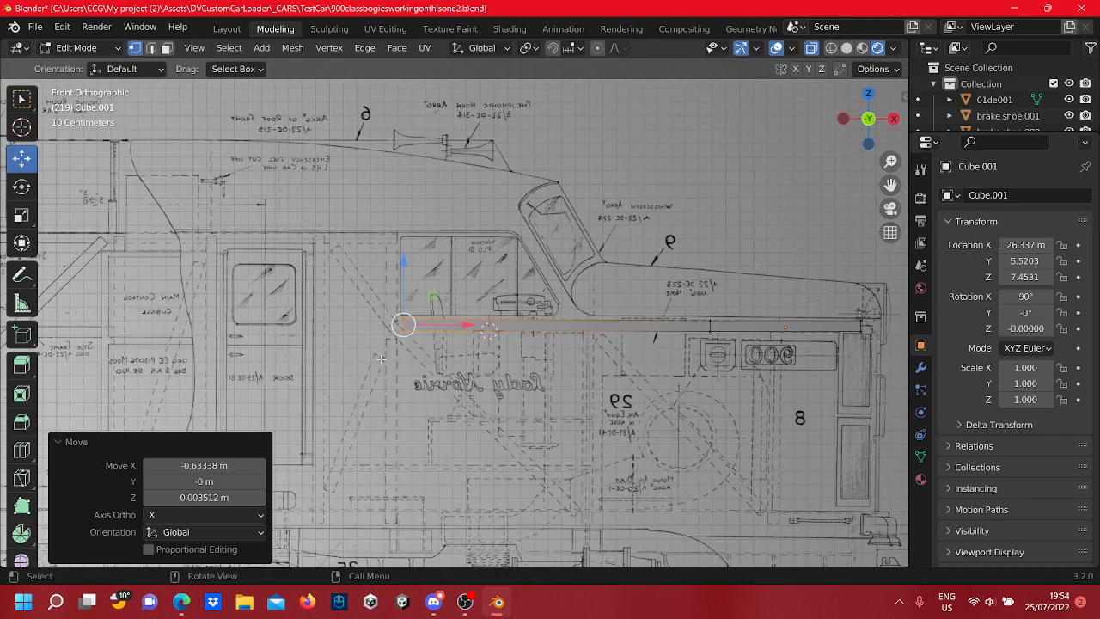
scroll(393, 352, "up", 5)
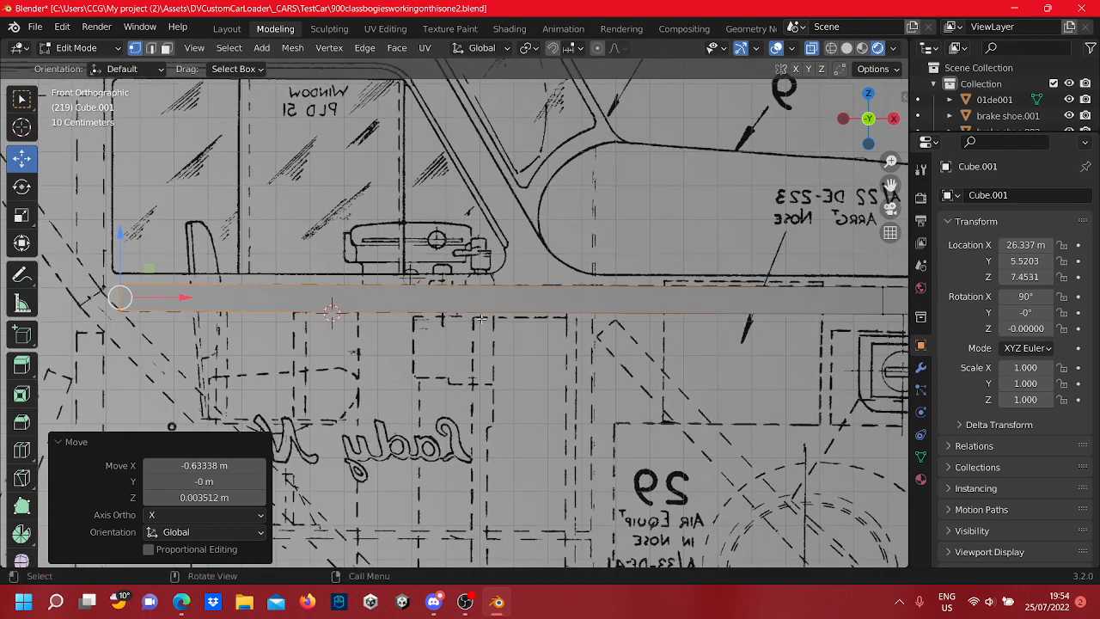
Examine the plan view of the nose from the cab front to the curved end
scroll(482, 315, "down", 2)
middle_click_drag(483, 317, 139, 146, "shift")
scroll(517, 319, "down", 5)
mouse_move(517, 320)
middle_mouse_down("shift")
mouse_move(513, 301)
mouse_move(516, 502)
mouse_move(535, 345)
middle_mouse_up("shift")
scroll(499, 397, "up", 2)
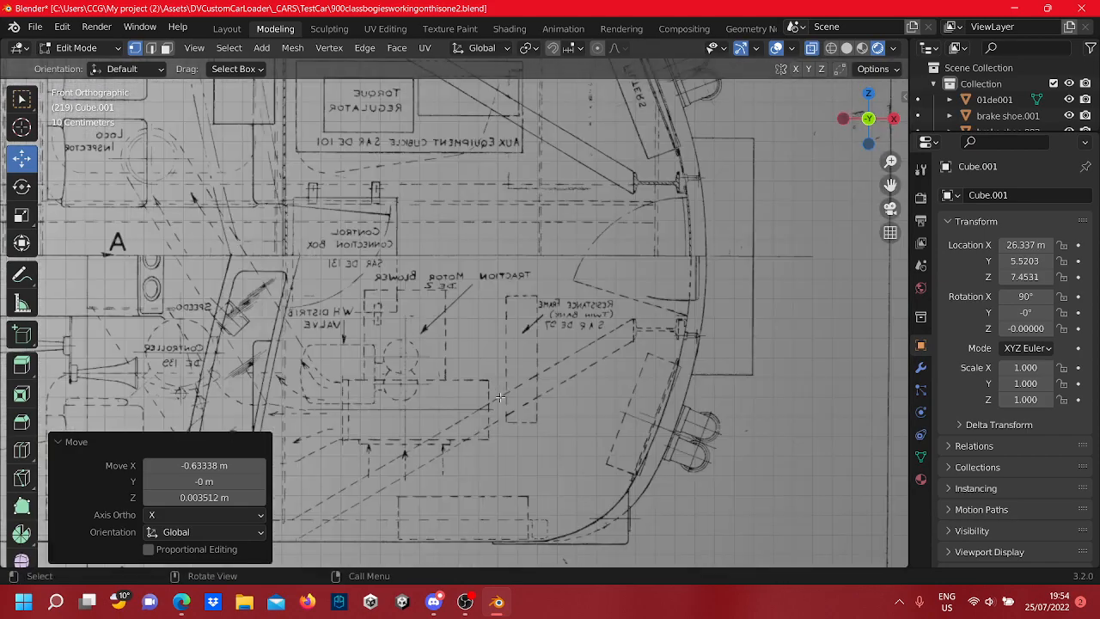
middle_click_drag(500, 396, 602, 409, "shift")
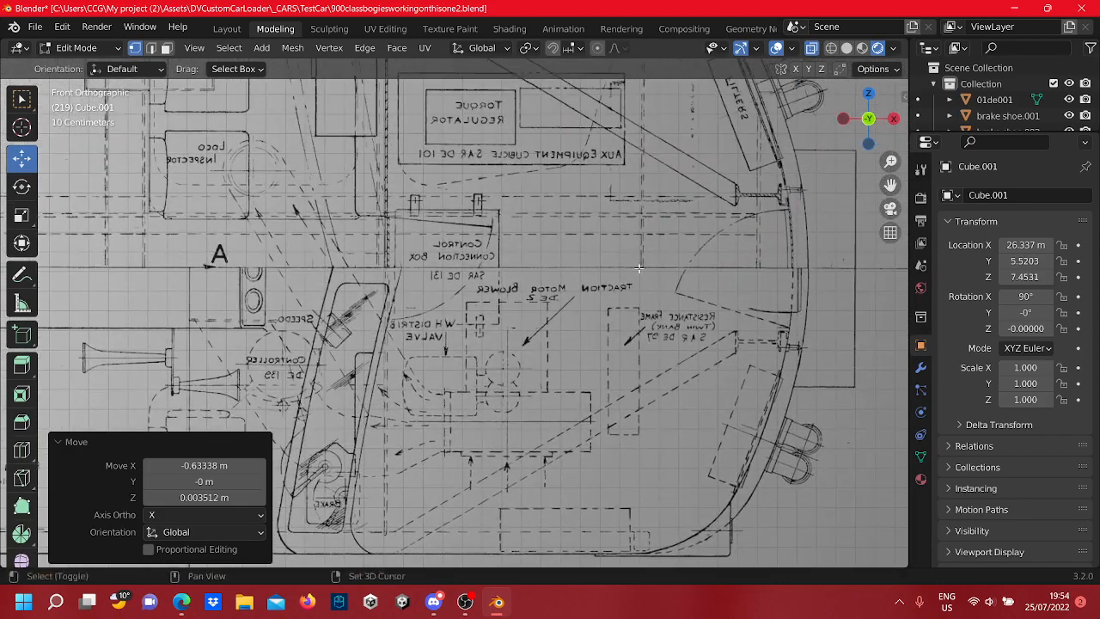
middle_click_drag(639, 268, 633, 442, "shift")
Examine the side elevation of the nose below the bar, around the number plate, air equipment and front grilles
scroll(567, 202, "down", 4)
middle_click_drag(567, 203, 582, 104, "shift")
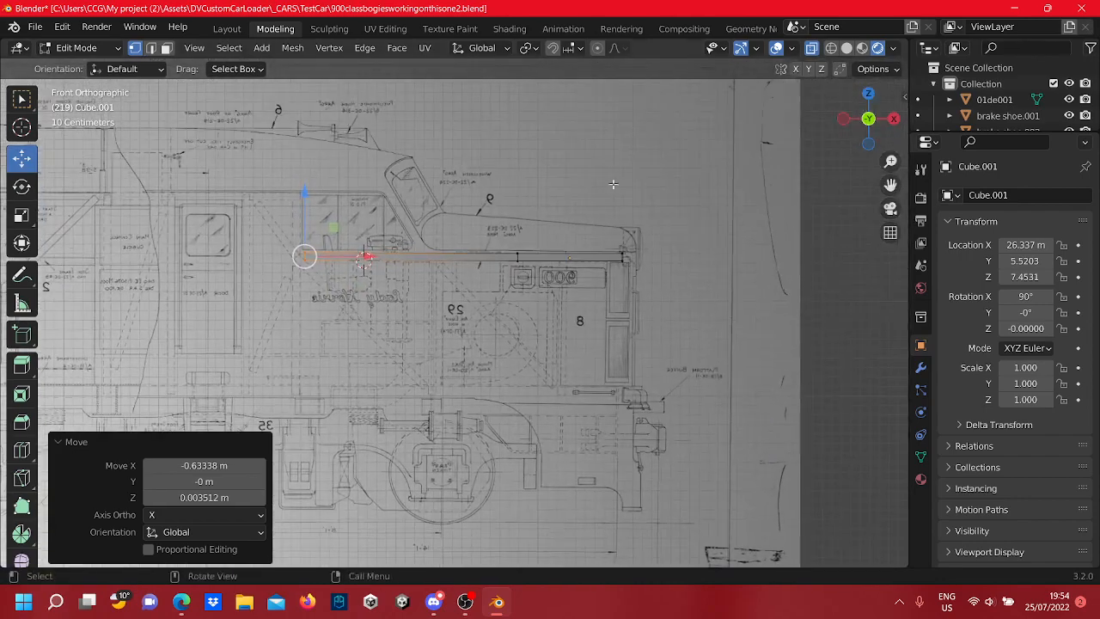
scroll(567, 266, "up", 4)
middle_click_drag(752, 404, 679, 412, "shift")
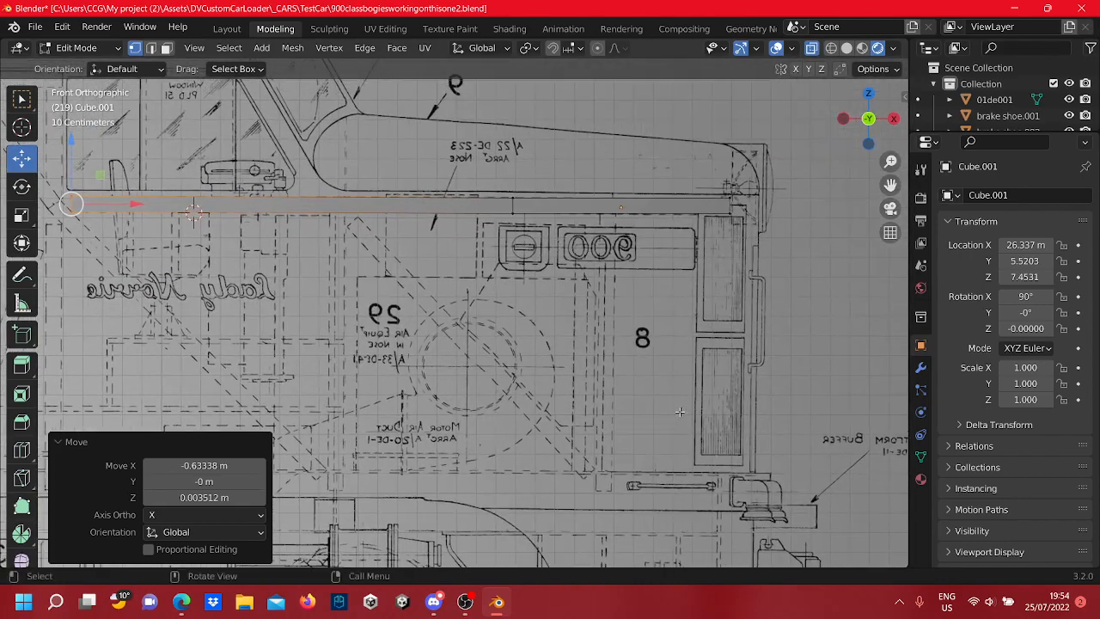
scroll(677, 409, "up", 3)
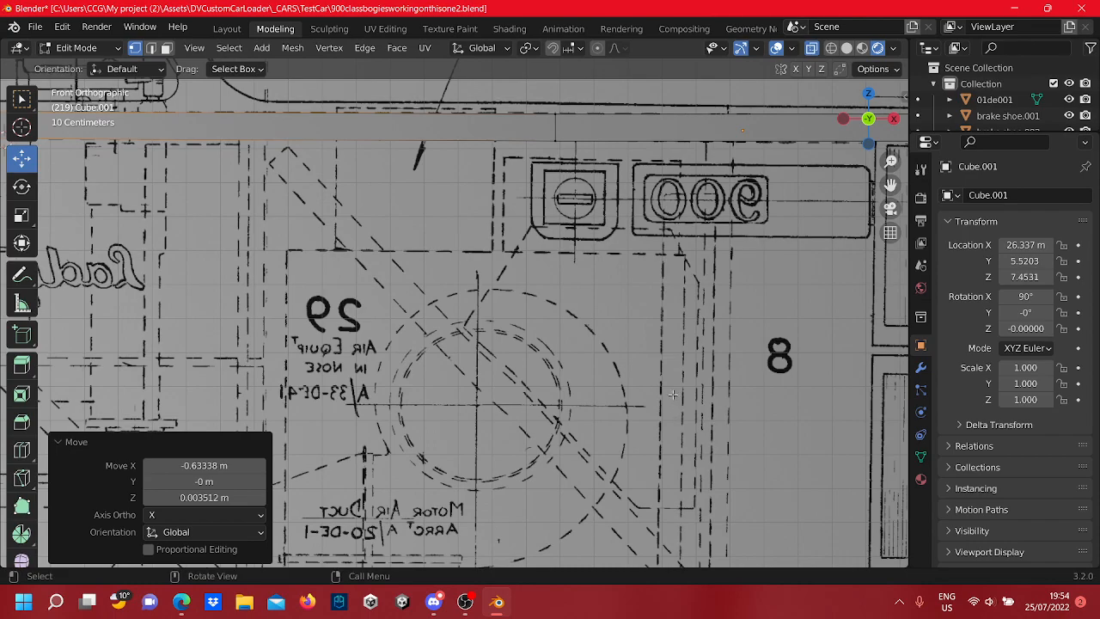
middle_click_drag(692, 390, 615, 388, "shift")
scroll(614, 388, "down", 6)
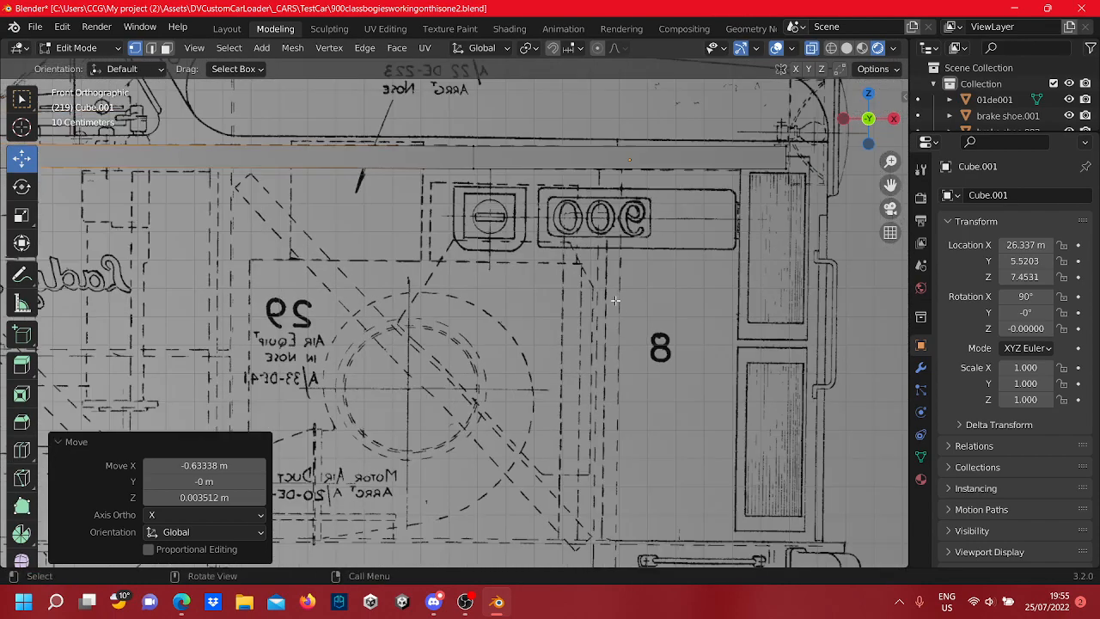
Compare the plan view around the control connection box and traction motor blower with the side elevation of the nose
scroll(521, 364, "down", 10, "shift")
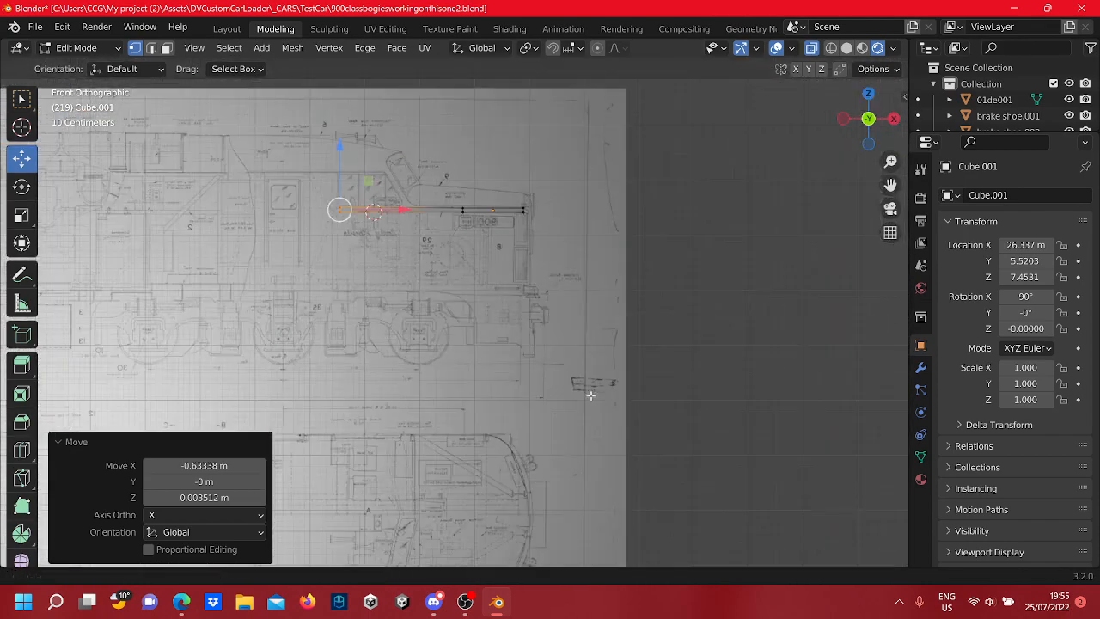
scroll(552, 482, "up", 5)
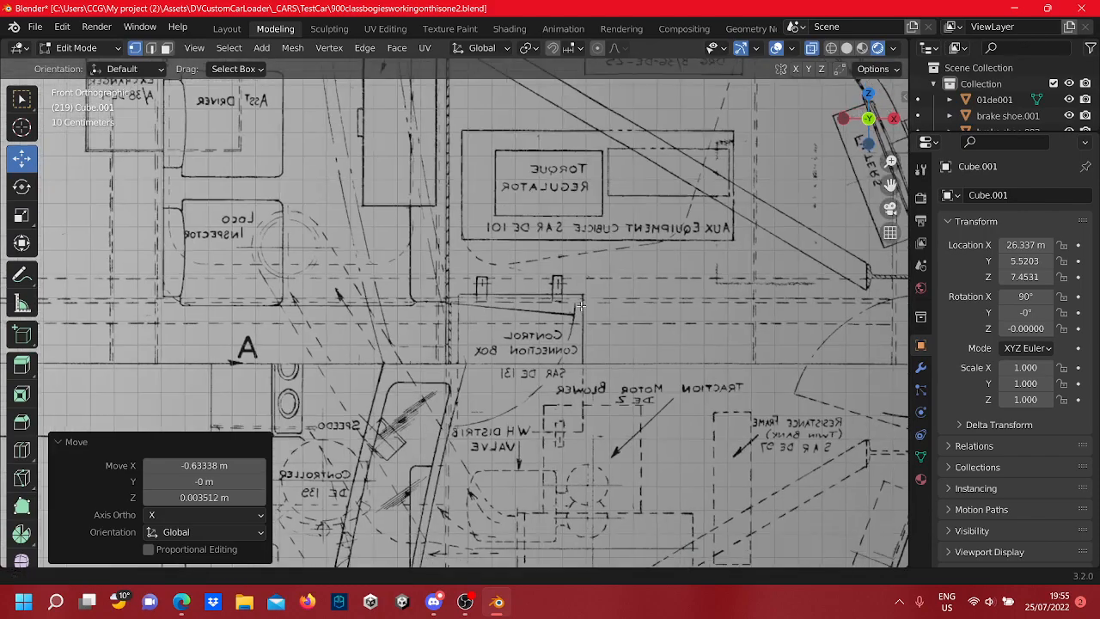
mouse_move(579, 475)
middle_mouse_down("shift")
mouse_move(510, 527)
mouse_move(521, 150)
mouse_move(522, 394)
middle_mouse_up("shift")
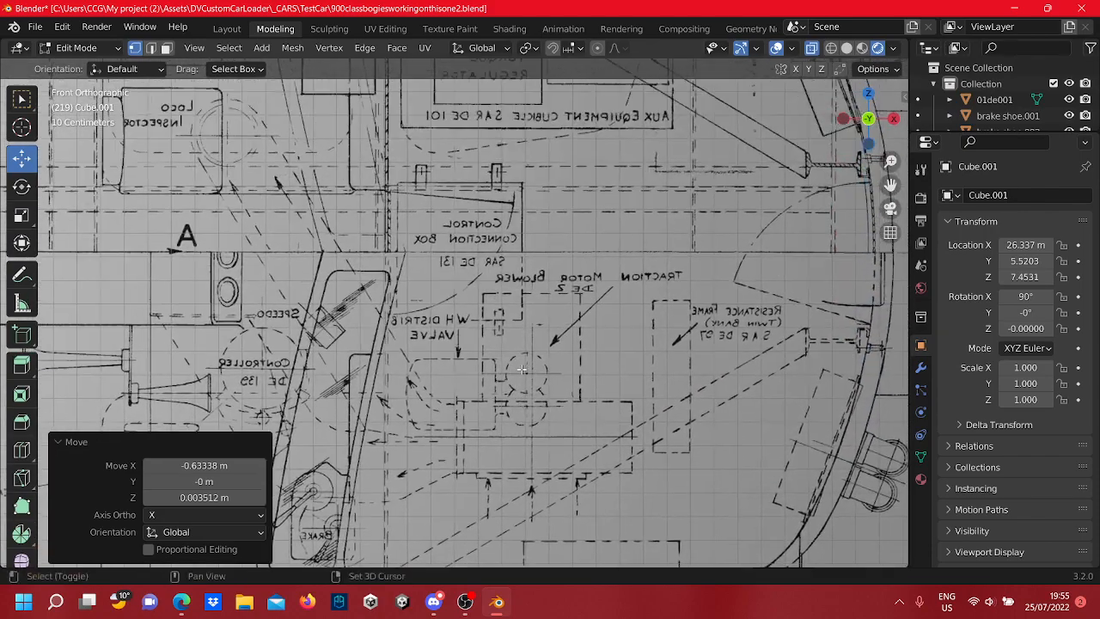
scroll(525, 378, "down", 7)
middle_click_drag(543, 276, 567, 459, "shift")
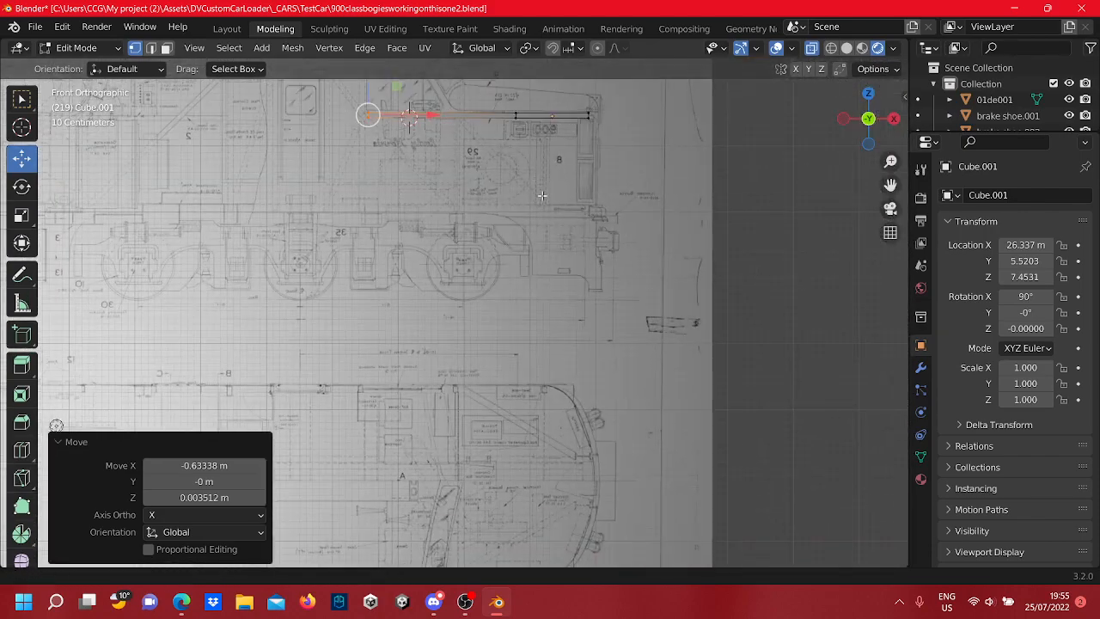
middle_click_drag(542, 196, 556, 275, "shift")
scroll(559, 273, "up", 8)
middle_click_drag(646, 85, 626, 218, "shift")
scroll(627, 219, "down", 3)
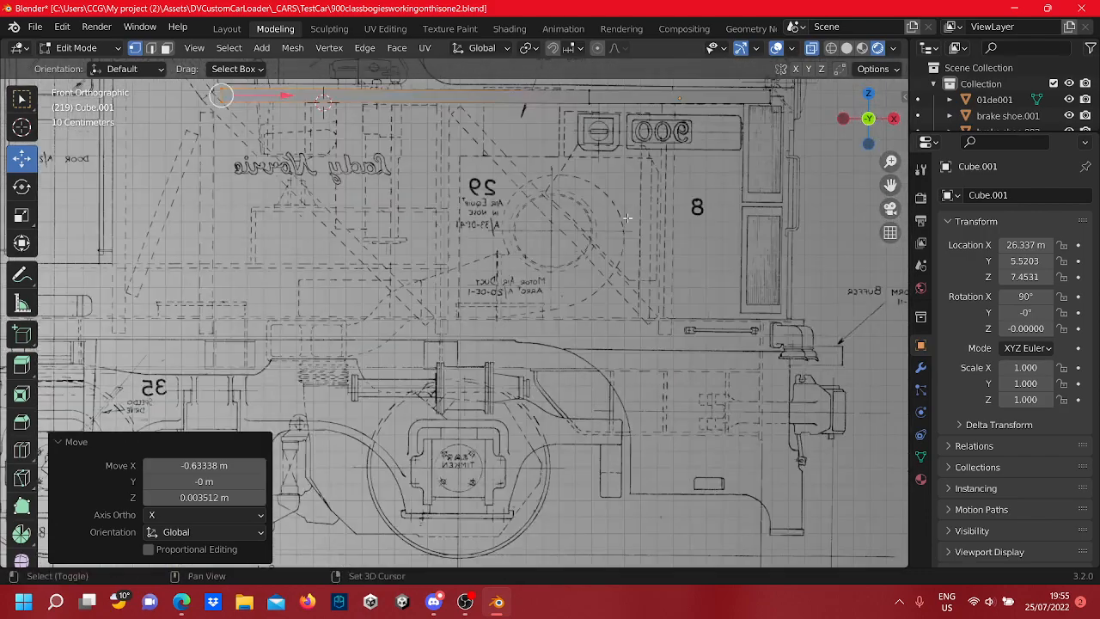
middle_click_drag(707, 267, 634, 347, "shift")
Add a cube at the lower end of the dashed diagonal brace beside the motor air duct, near X 26.2 m, Z 6.26 m
scroll(634, 347, "up", 3)
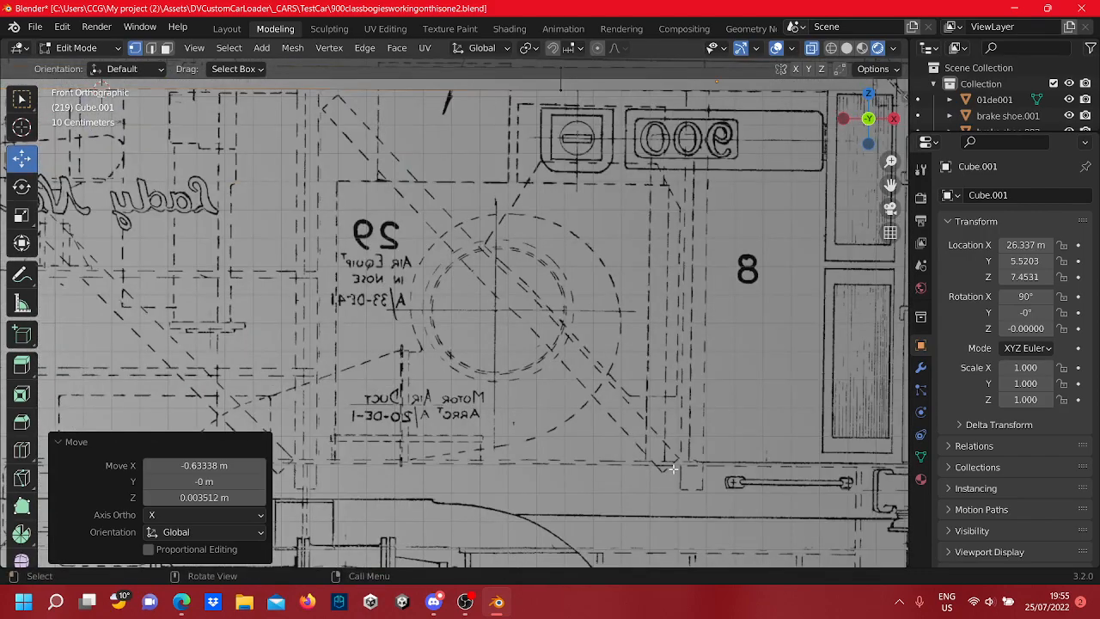
scroll(673, 468, "up", 2)
middle_click_drag(751, 509, 584, 382, "shift")
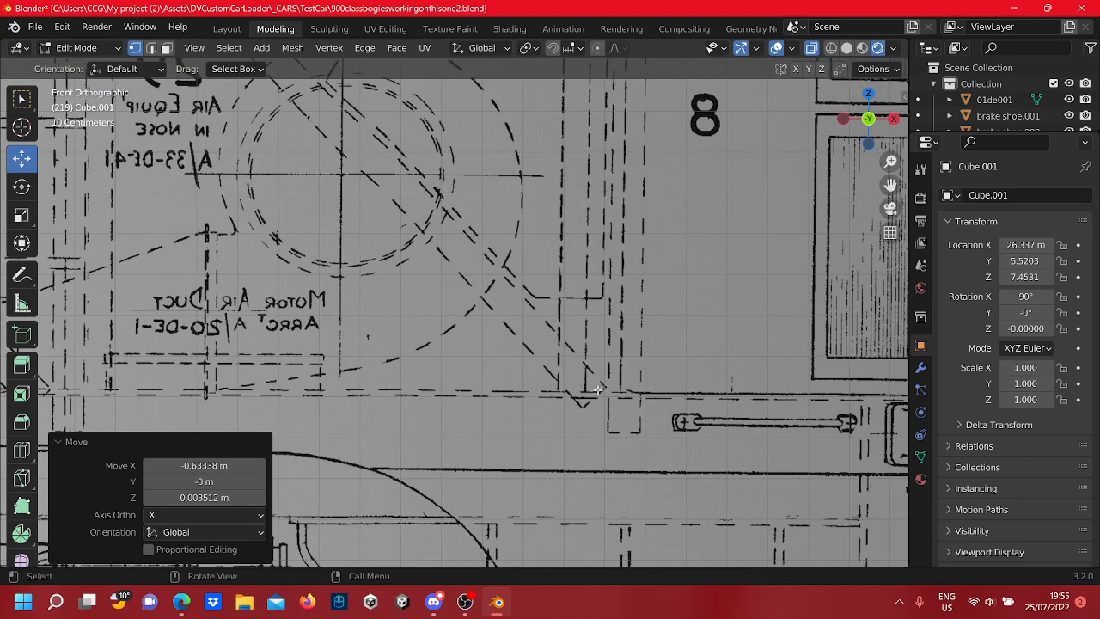
left_click(21, 335)
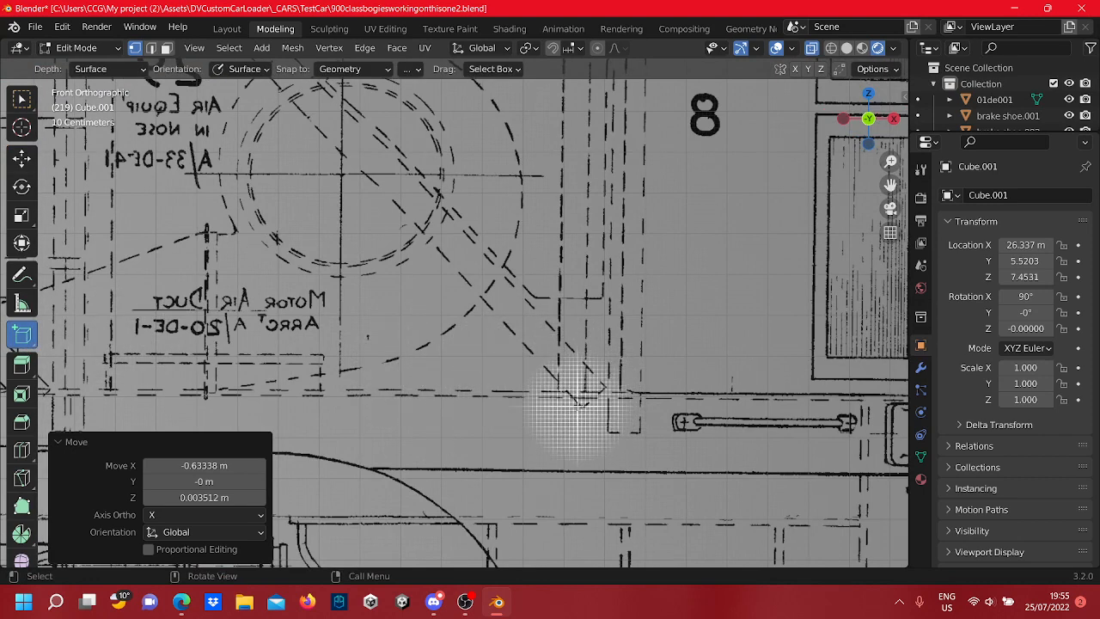
left_click_drag(574, 404, 566, 296)
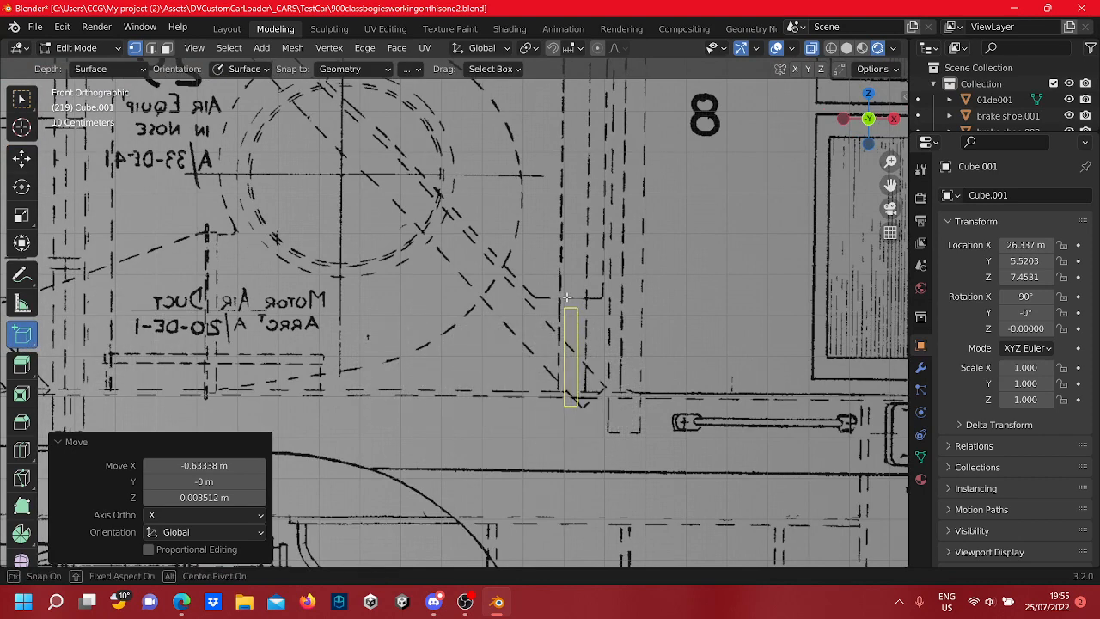
left_click(712, 242)
scroll(603, 273, "down", 2)
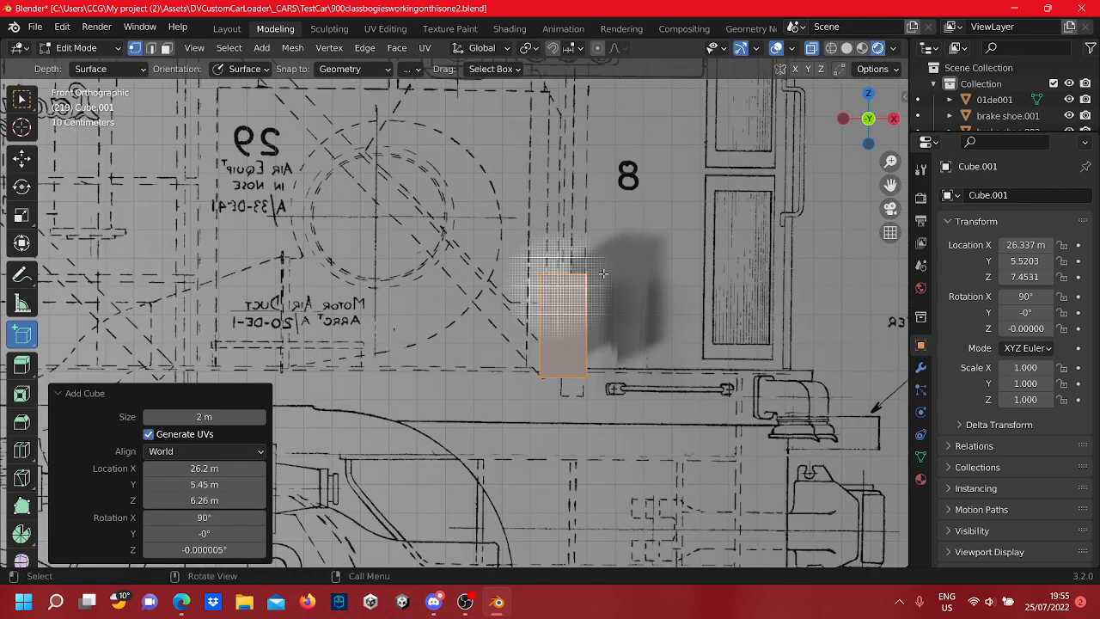
scroll(603, 273, "up", 2)
Rotate the new block -42.4° about Y and shift it in X so its lower corner meets the brace's bottom tip
left_click(21, 186)
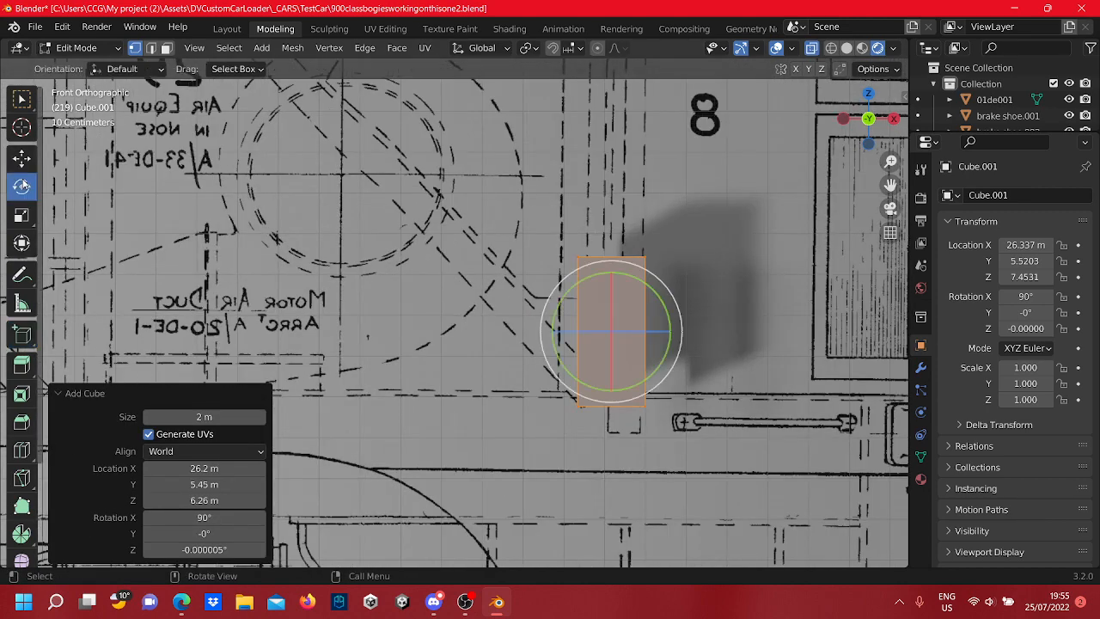
left_click_drag(570, 293, 520, 333)
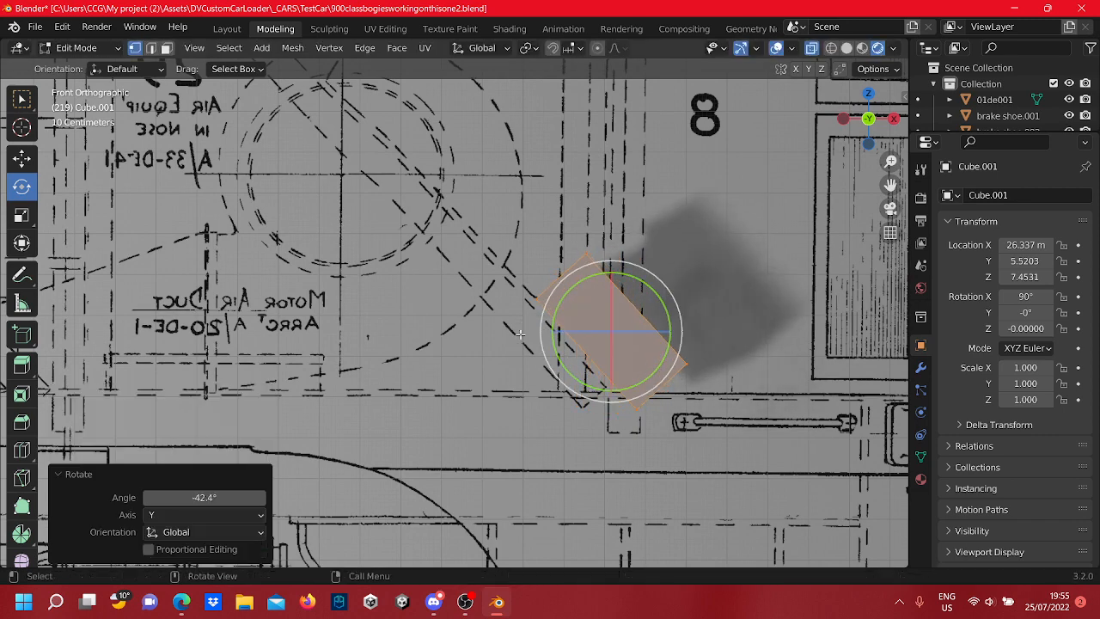
left_click(20, 155)
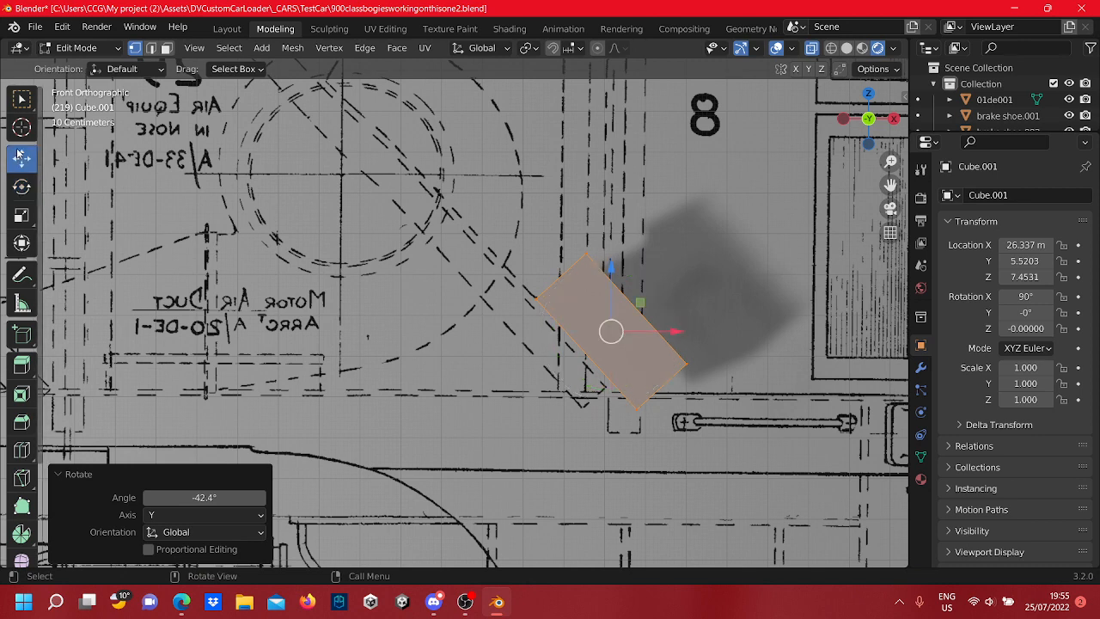
left_click_drag(647, 317, 592, 314)
Narrow the block to the brace's width by moving its two outer corners in negative X
left_click(638, 338)
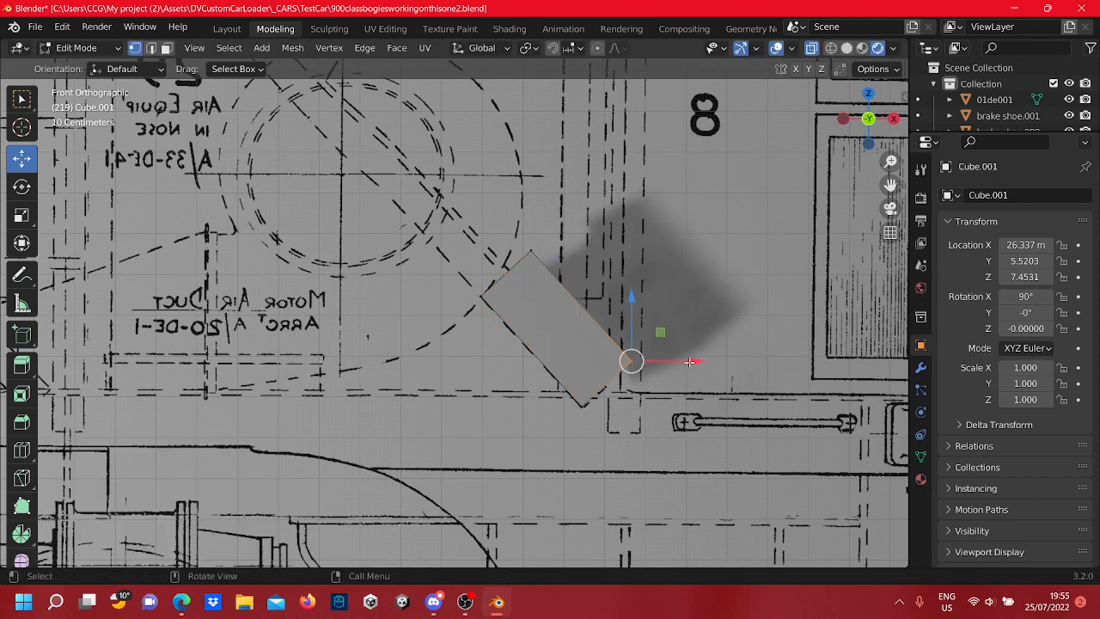
left_click_drag(689, 362, 635, 359)
left_click(535, 254)
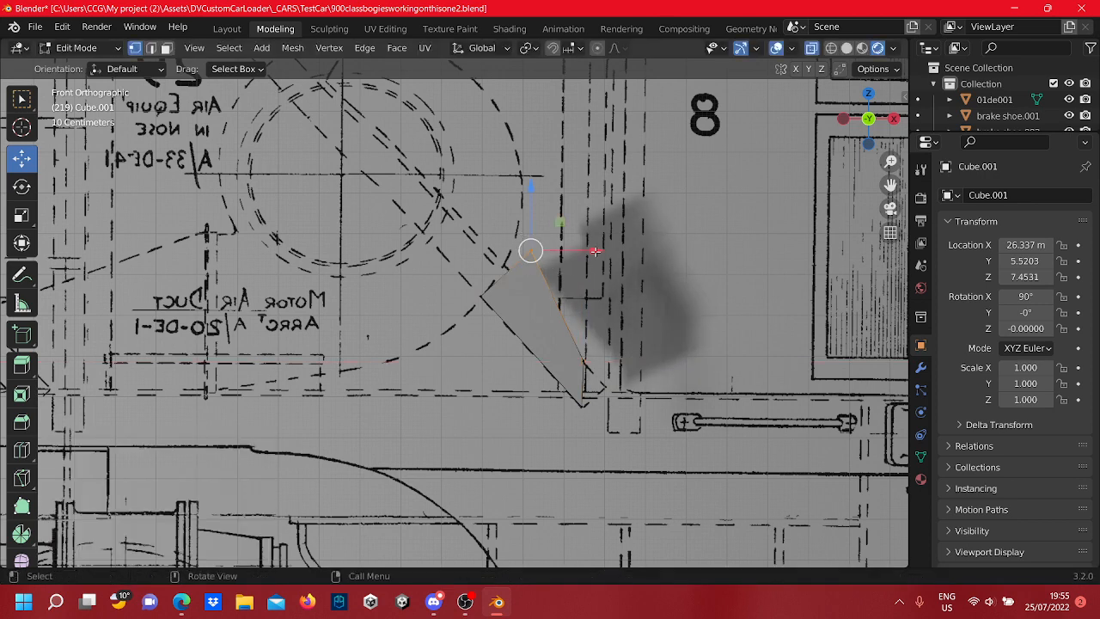
left_click_drag(591, 250, 536, 254)
Move the block's lower outer corner about 0.056 m in X and -0.060 m in Z onto the brace's dashed end corner
left_click(605, 378)
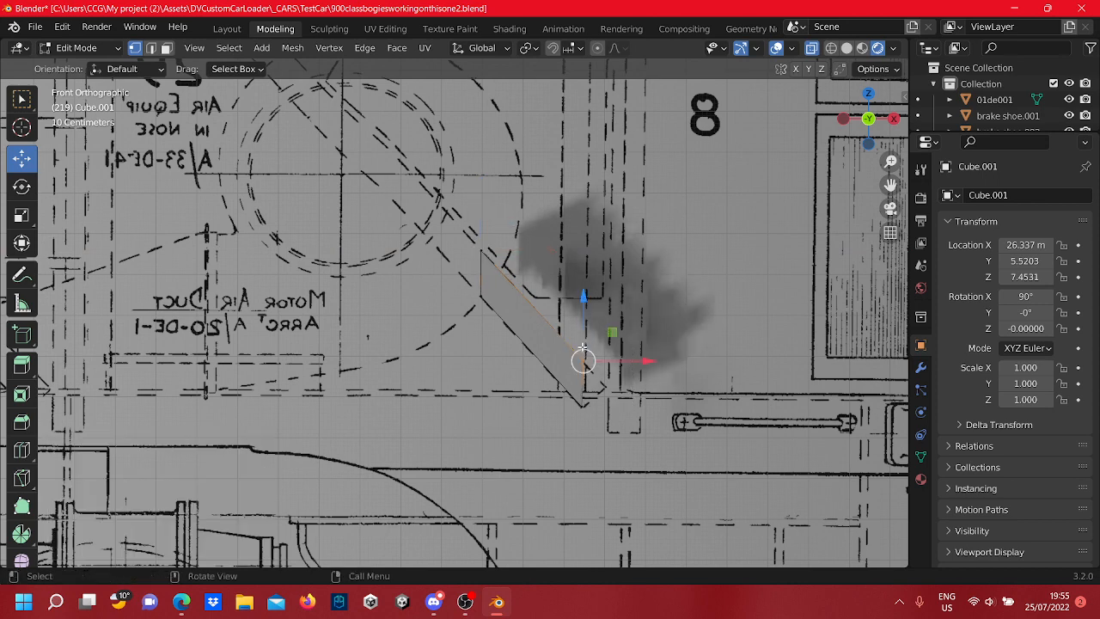
scroll(607, 385, "up", 4)
middle_click_drag(607, 386, 423, 310, "shift")
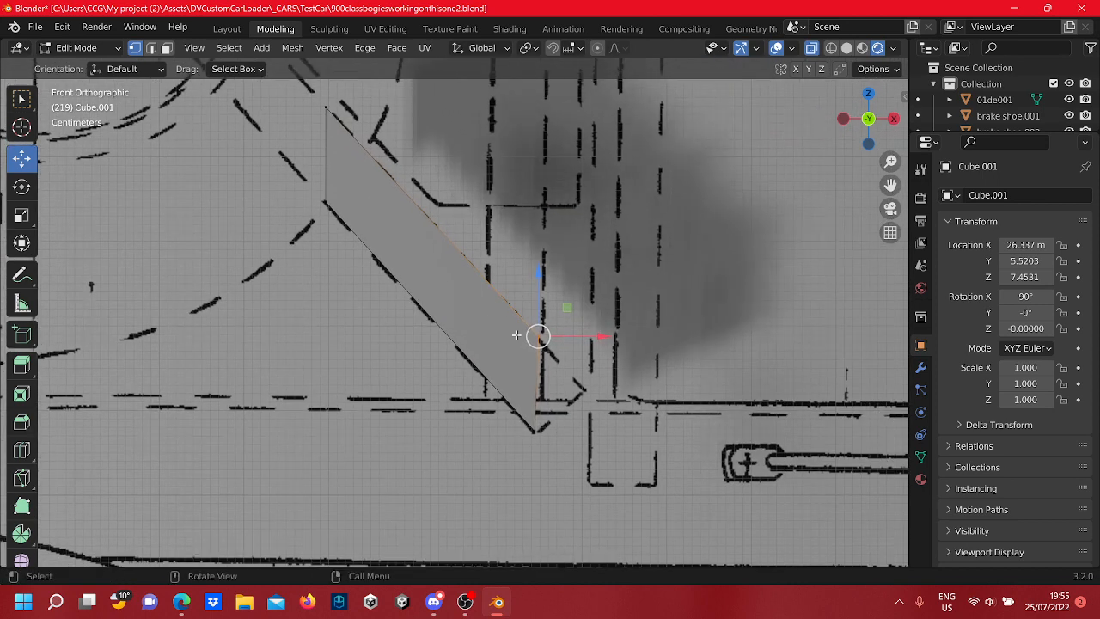
key("g")
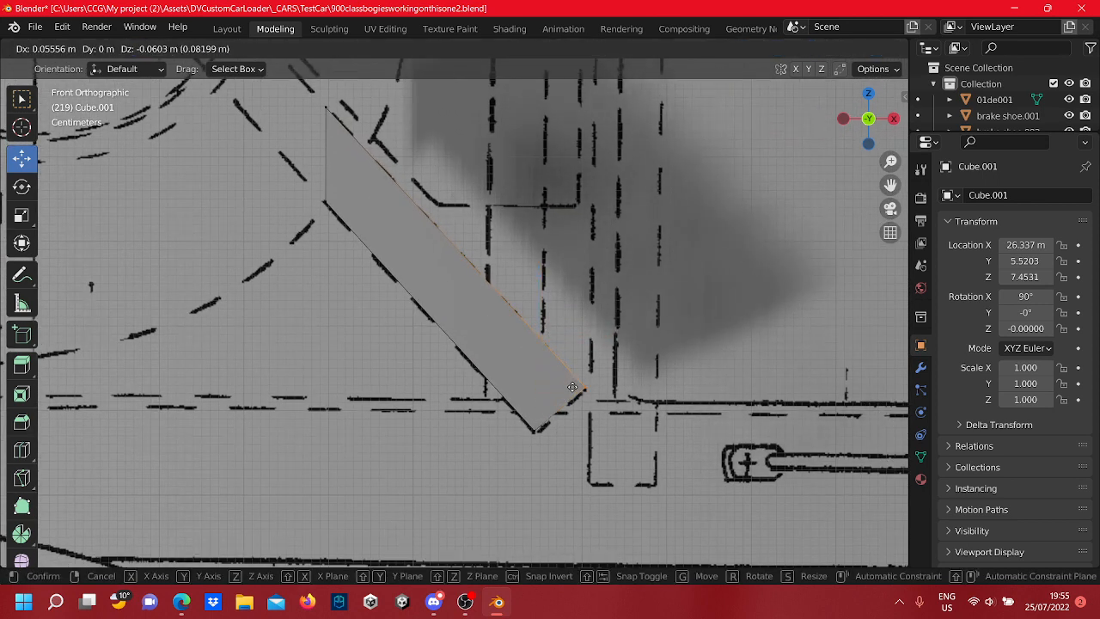
left_click(573, 388)
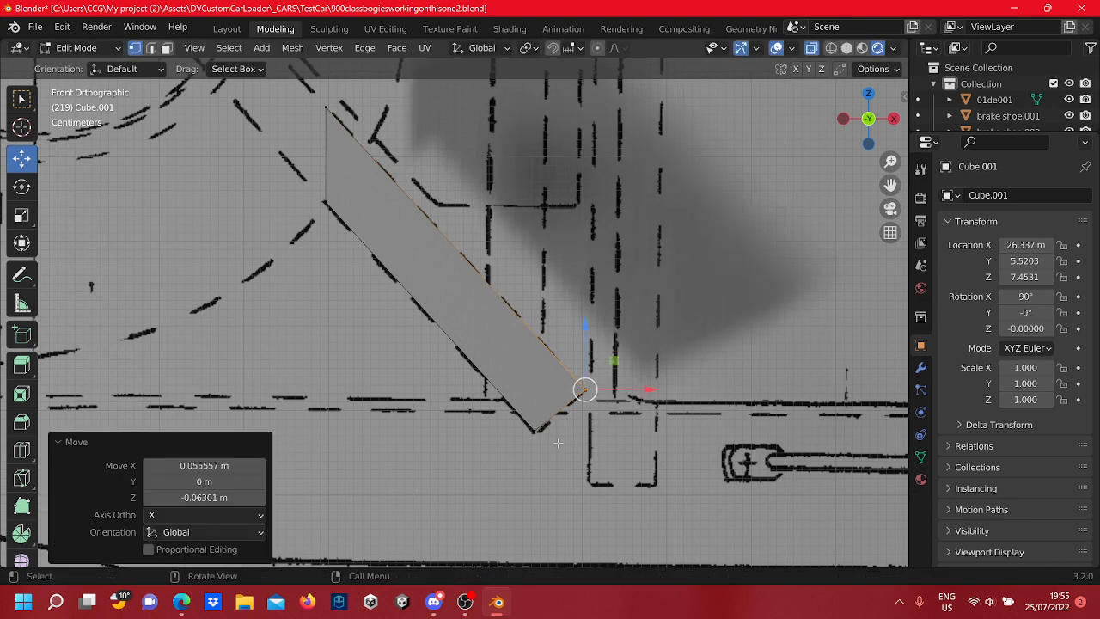
Nudge the block's lower outer corner -0.001355 m in X to fine-tune its fit on the dashed outline
left_click(533, 428)
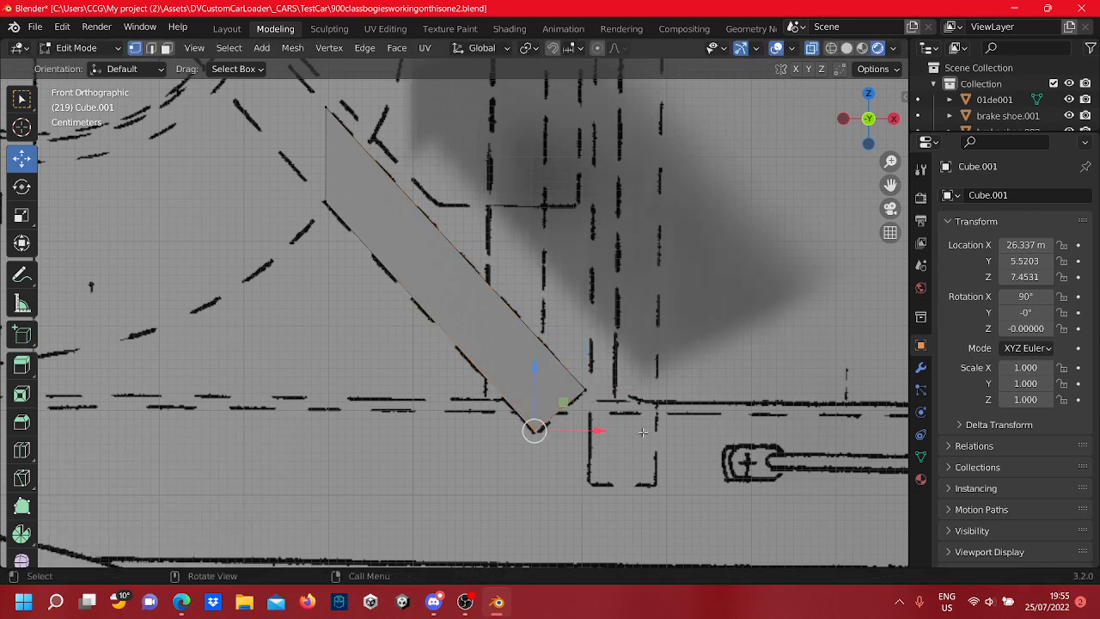
left_click_drag(577, 370, 576, 368)
key("g")
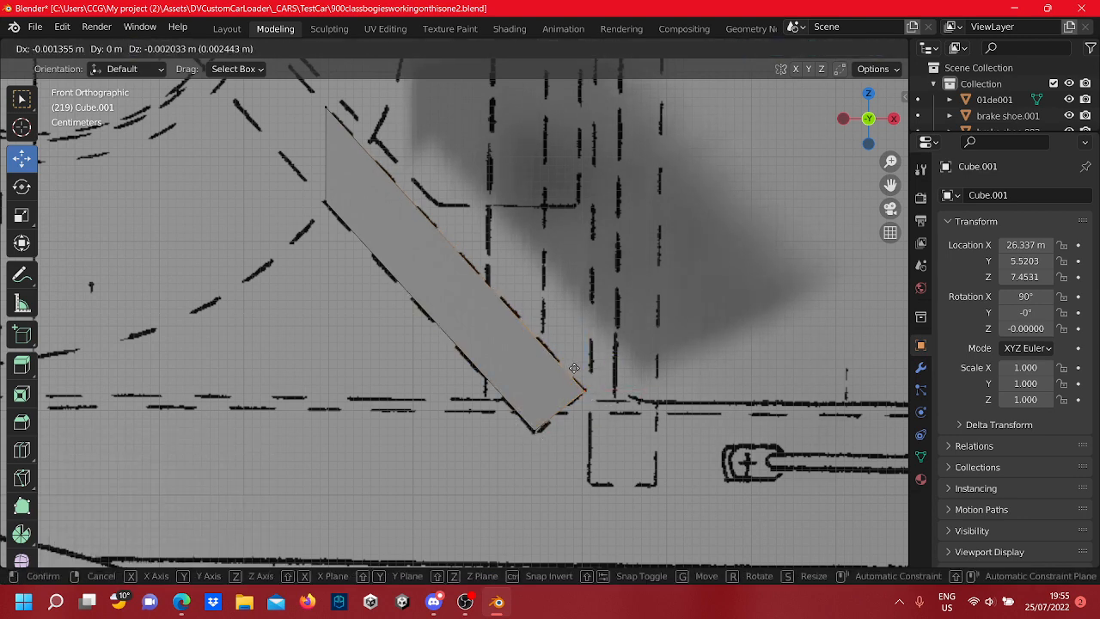
left_click(574, 367)
Move the block's upper inner corner about -0.055 m in X and 0.058 m in Z to square off the upper end
scroll(410, 273, "down", 3)
middle_click_drag(407, 251, 558, 361, "shift")
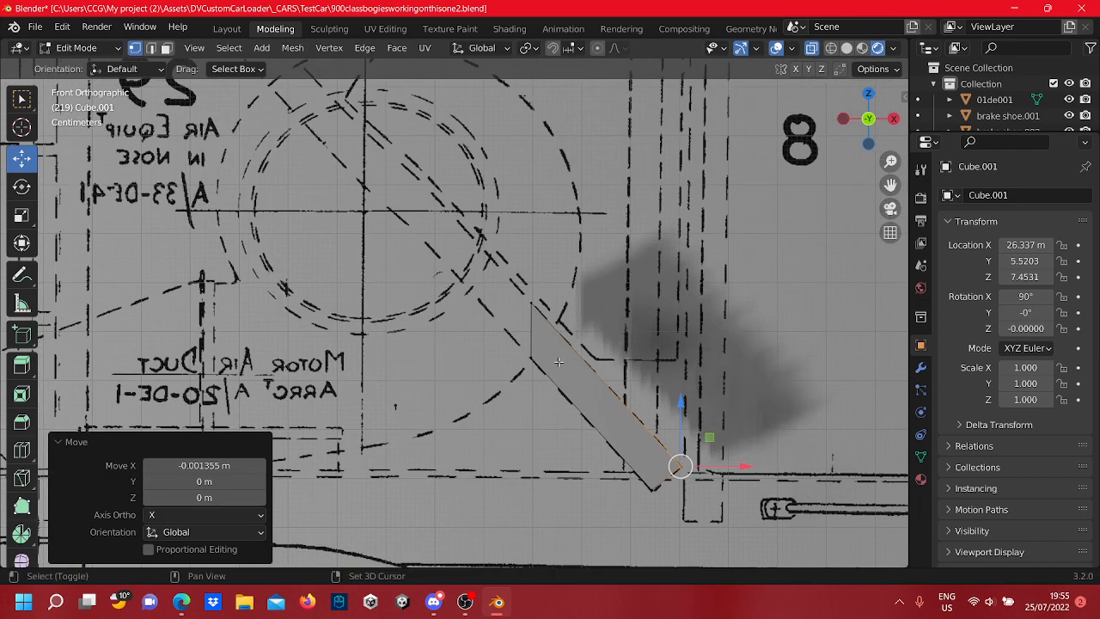
left_click_drag(518, 328, 516, 330)
scroll(526, 342, "up", 3)
key("g")
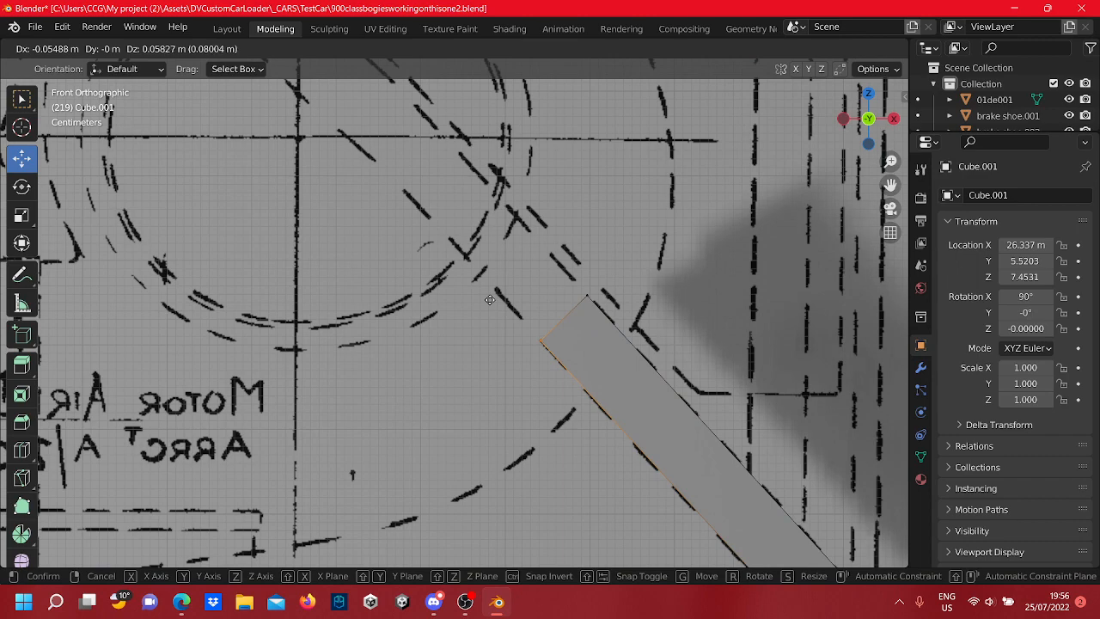
left_click(490, 300)
Stretch the block's upper end -0.44255 m in X and 0.45542 m in Z along the dashed brace across the circular duct
scroll(490, 300, "down", 3)
middle_click_drag(491, 300, 511, 330, "shift")
left_click_drag(569, 370, 513, 295)
scroll(513, 294, "up", 3)
key("g")
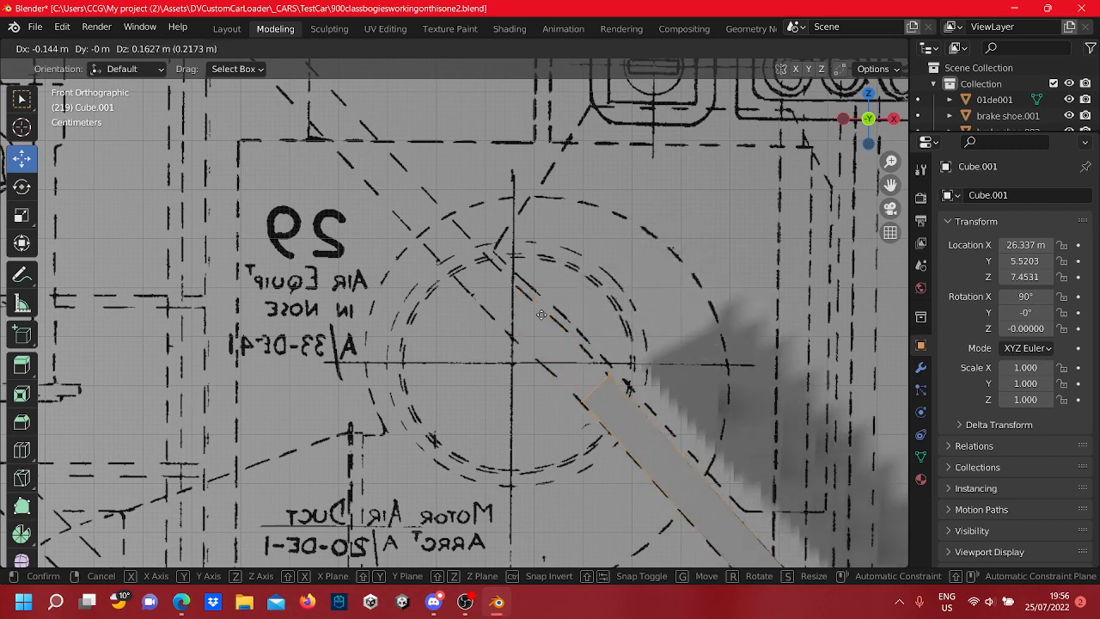
left_click(426, 197)
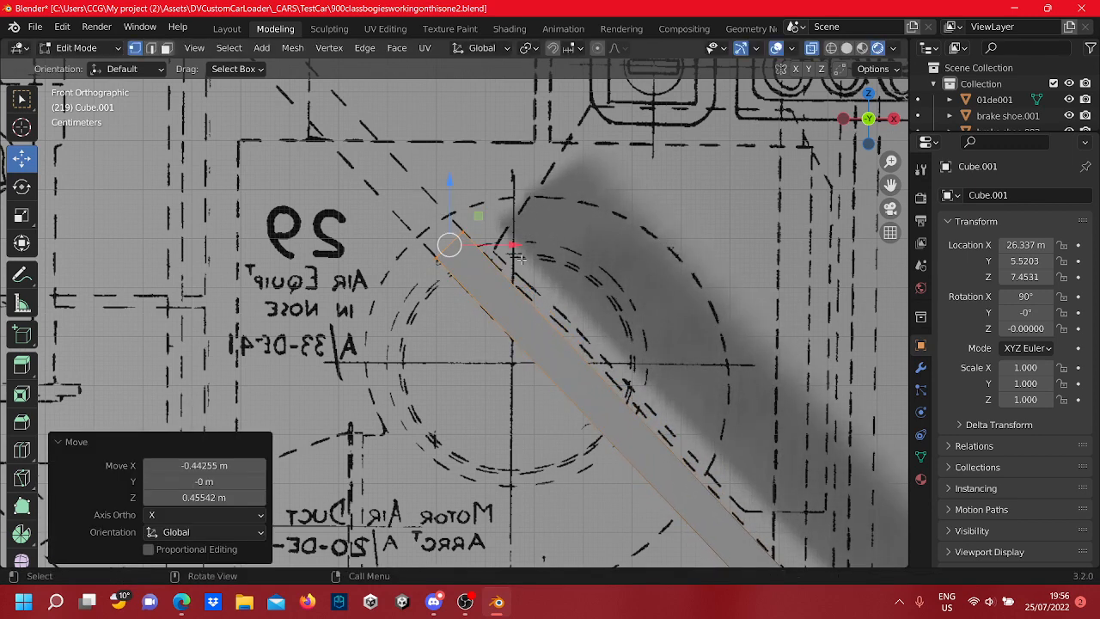
Move the brace's upper end a further -0.45721 m in X and 0.48958 m in Z, just below the horizontal bar
scroll(515, 327, "down", 4)
middle_click_drag(534, 341, 585, 385, "shift")
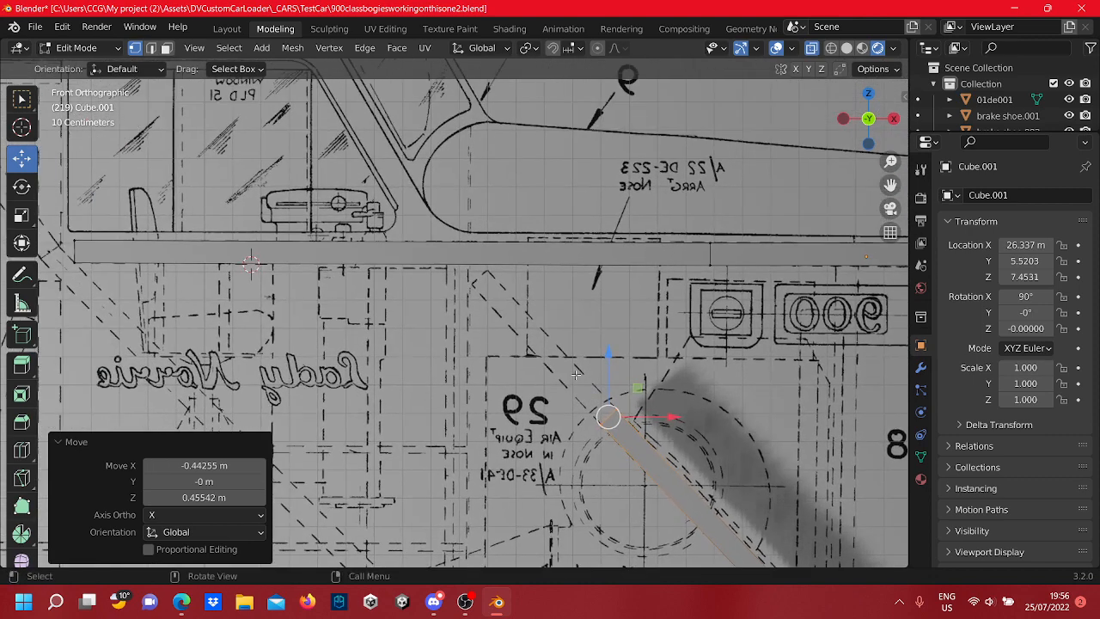
key("g")
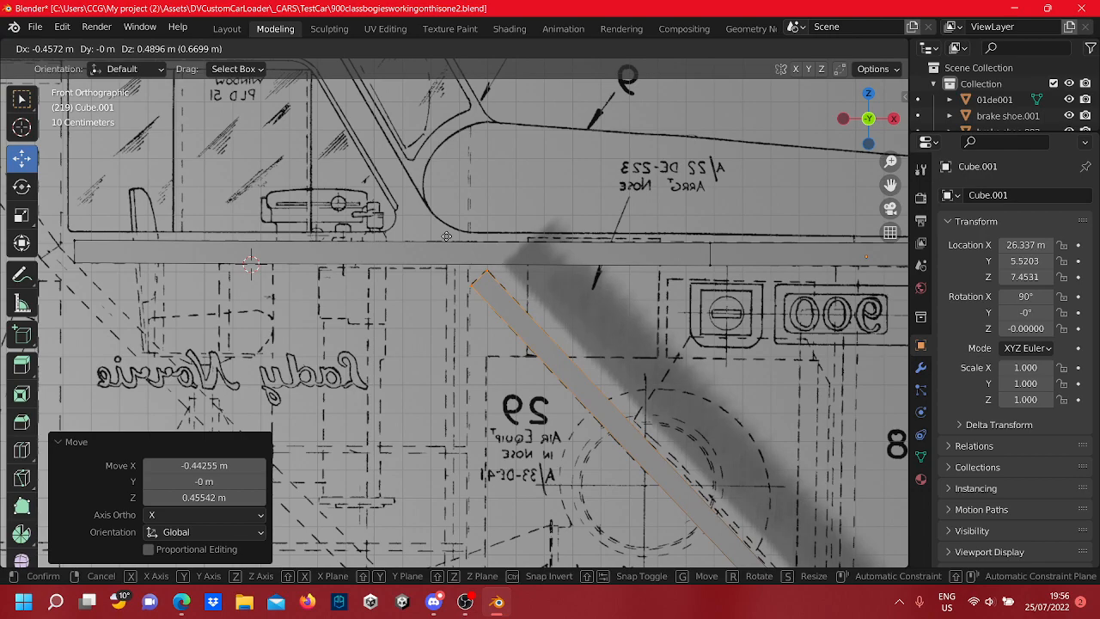
left_click(445, 236)
Examine the side elevation between the finished diagonal brace and the front grilles, including the dashed uprights below the number plate
scroll(468, 288, "down", 8)
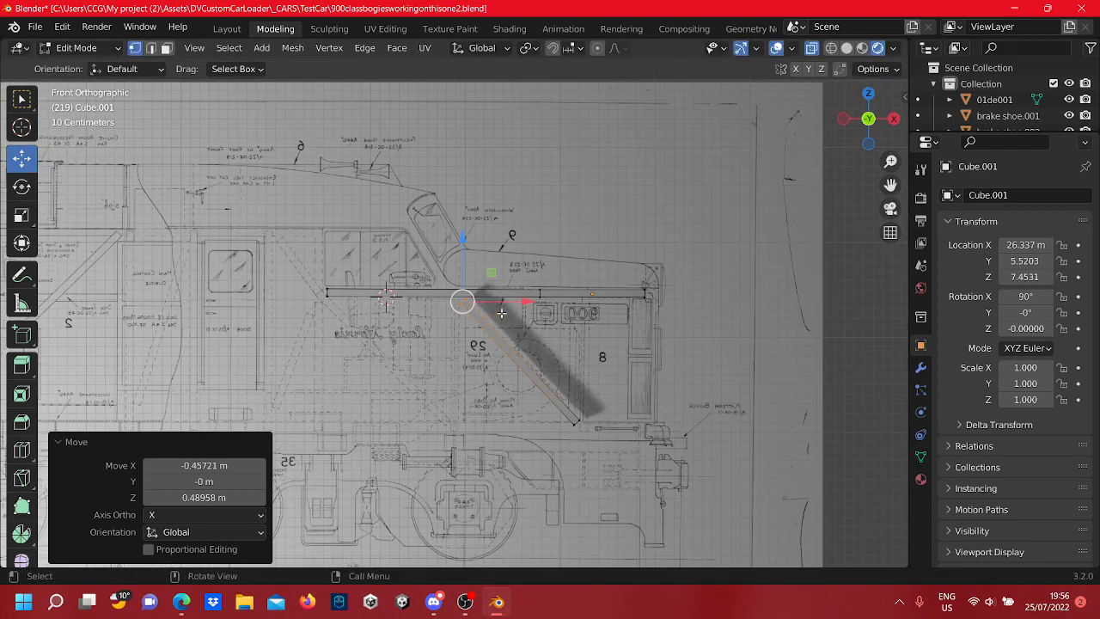
scroll(499, 300, "up", 5)
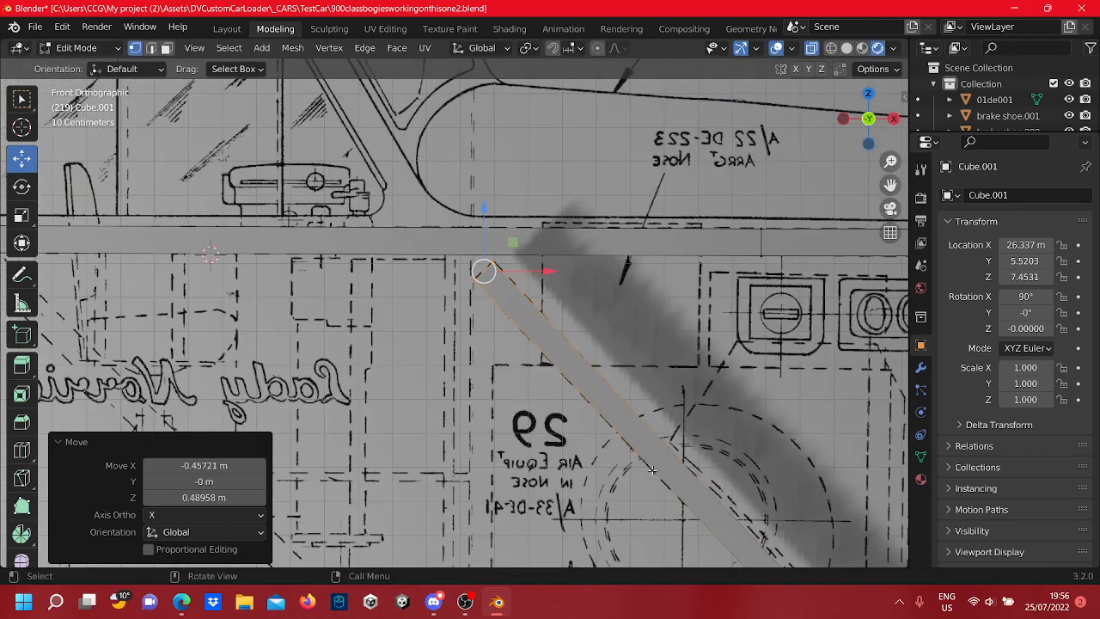
middle_click_drag(602, 386, 256, 256, "shift")
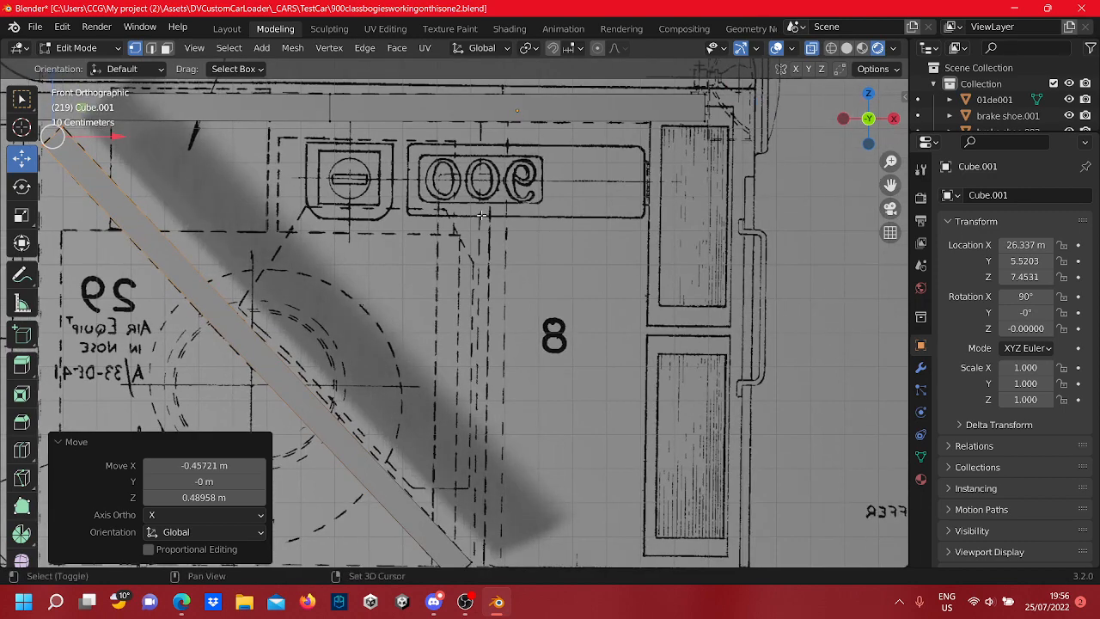
middle_click_drag(505, 162, 541, 203, "shift")
middle_click_drag(542, 312, 627, 248, "shift")
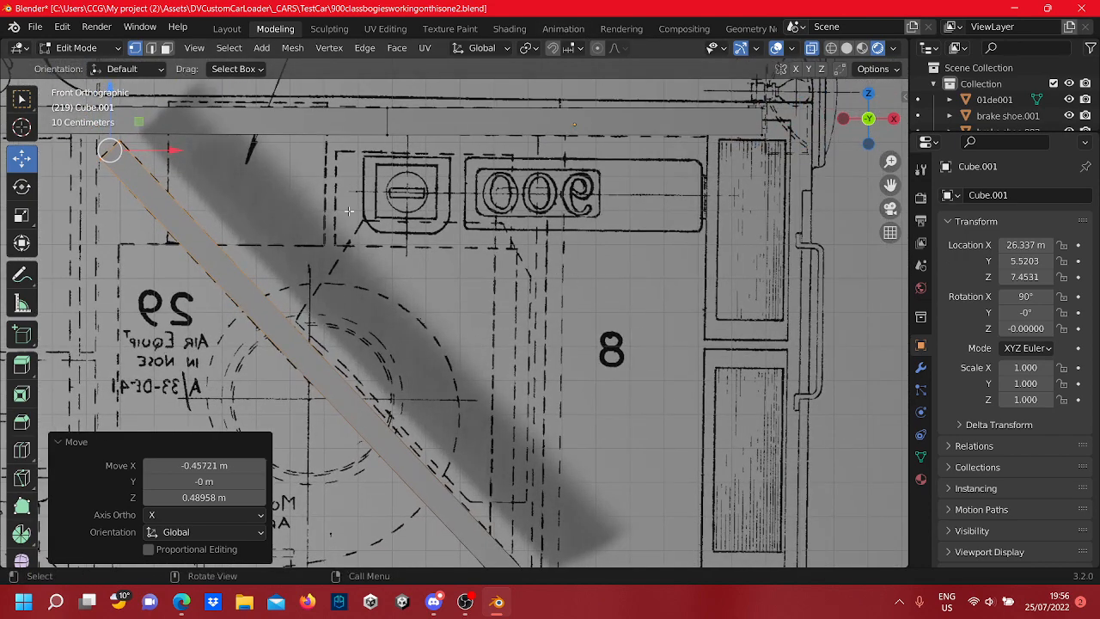
scroll(348, 211, "down", 4)
scroll(415, 230, "up", 3)
mouse_move(364, 169)
middle_mouse_down("shift")
mouse_move(398, 217)
mouse_move(366, 170)
middle_mouse_up("shift")
scroll(675, 278, "down", 2)
Check the diagonal brace from an angle, then examine its lower end and the dashed uprights in front view
middle_click_drag(676, 278, 373, 272)
scroll(466, 295, "down", 4)
middle_click_drag(466, 295, 509, 302)
key("KP_1")
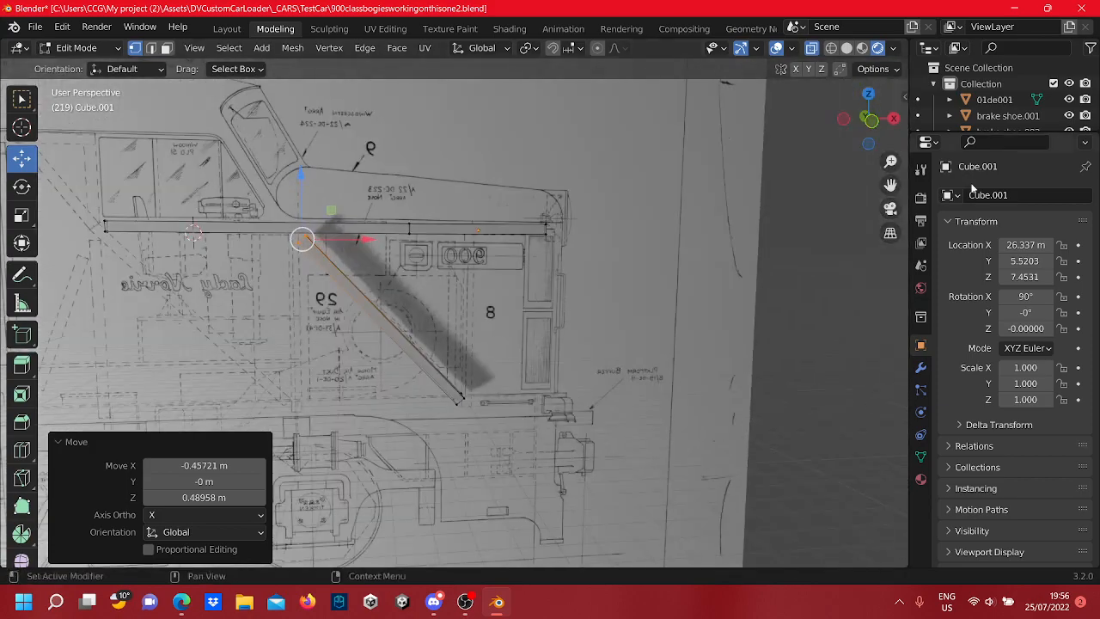
middle_click_drag(458, 421, 461, 345, "shift")
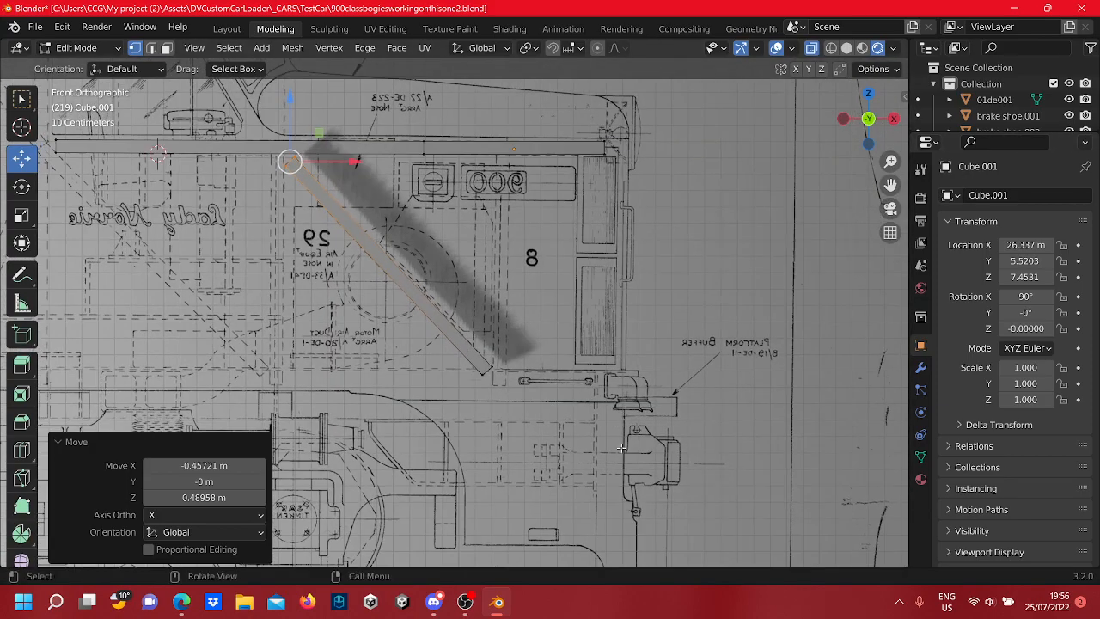
scroll(601, 393, "up", 7)
scroll(624, 438, "down", 4)
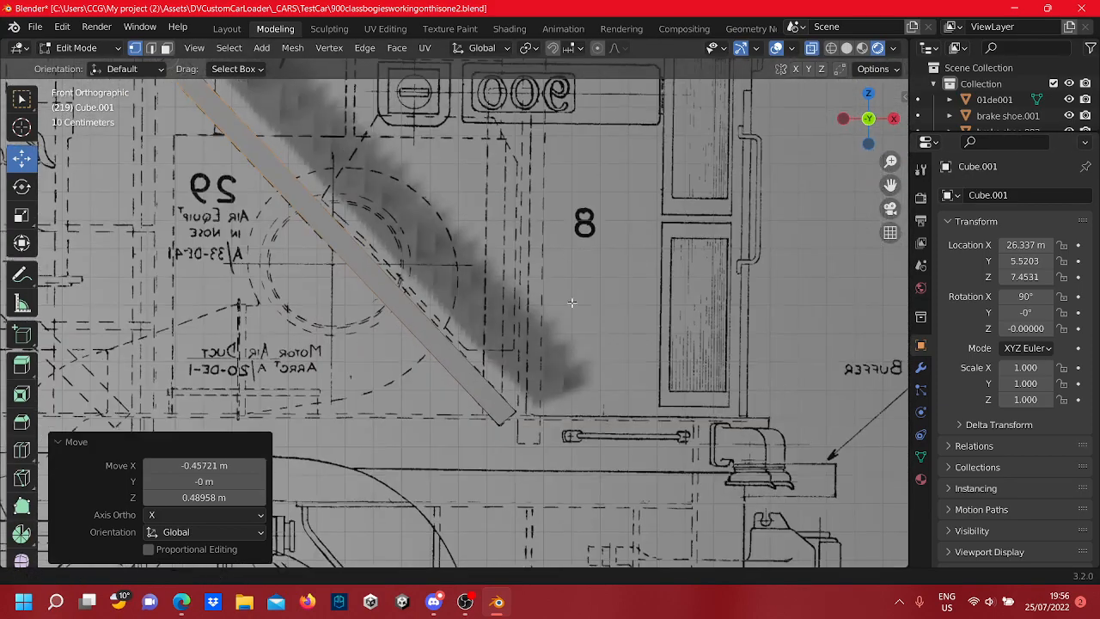
scroll(543, 268, "up", 2)
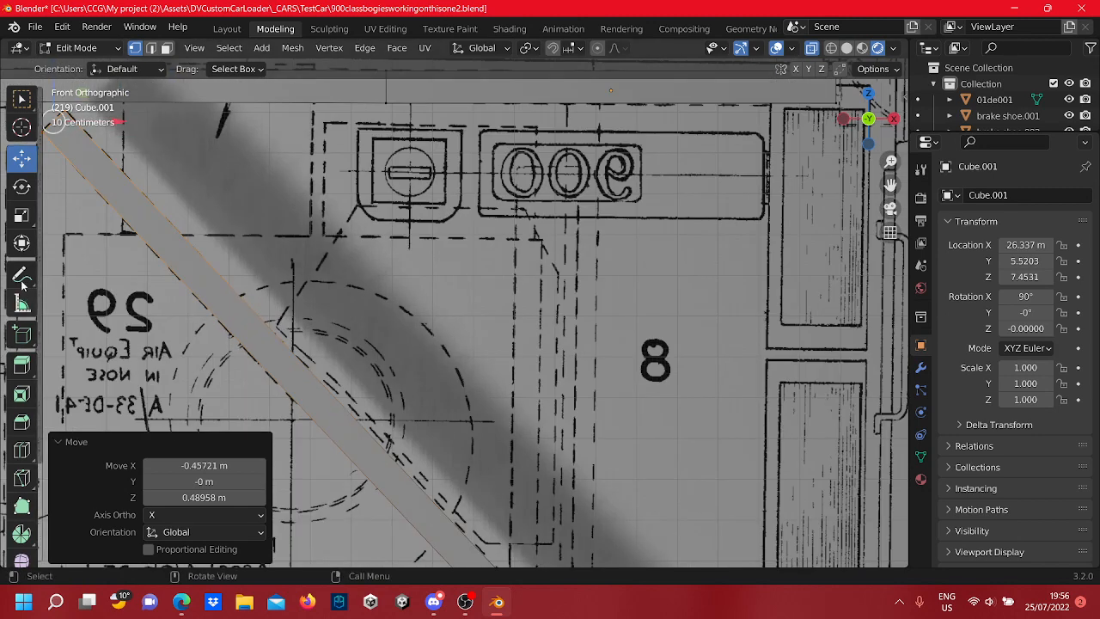
Add a cube block over the dashed upright at the 900 number plate, hanging below the horizontal bar at about X 26.3 m, Z 7.16 m
left_click(23, 335)
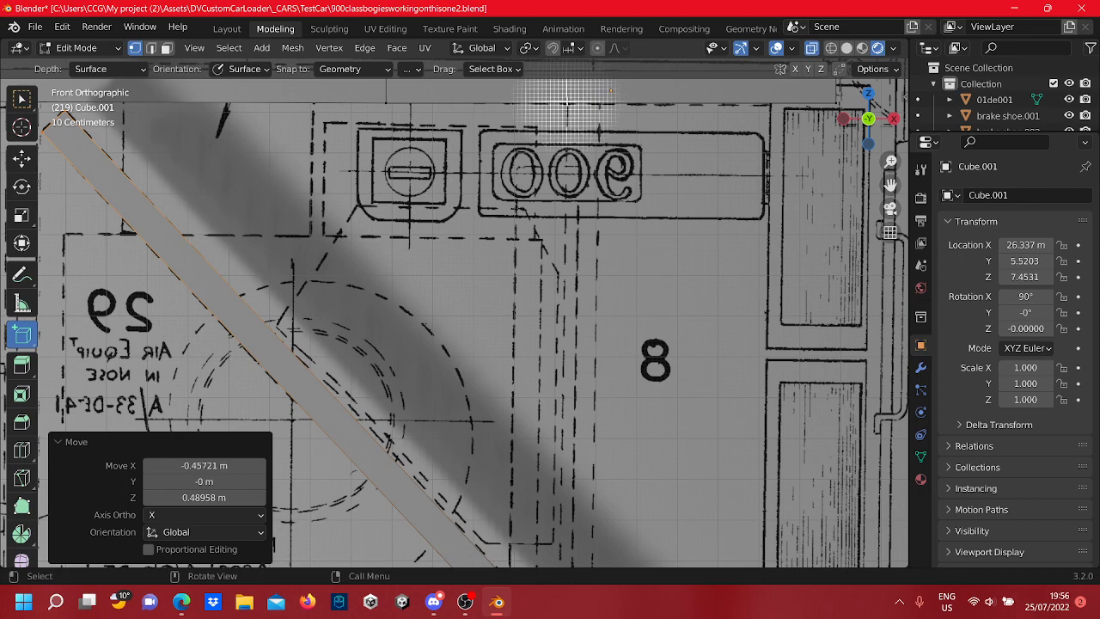
left_click_drag(567, 101, 586, 288)
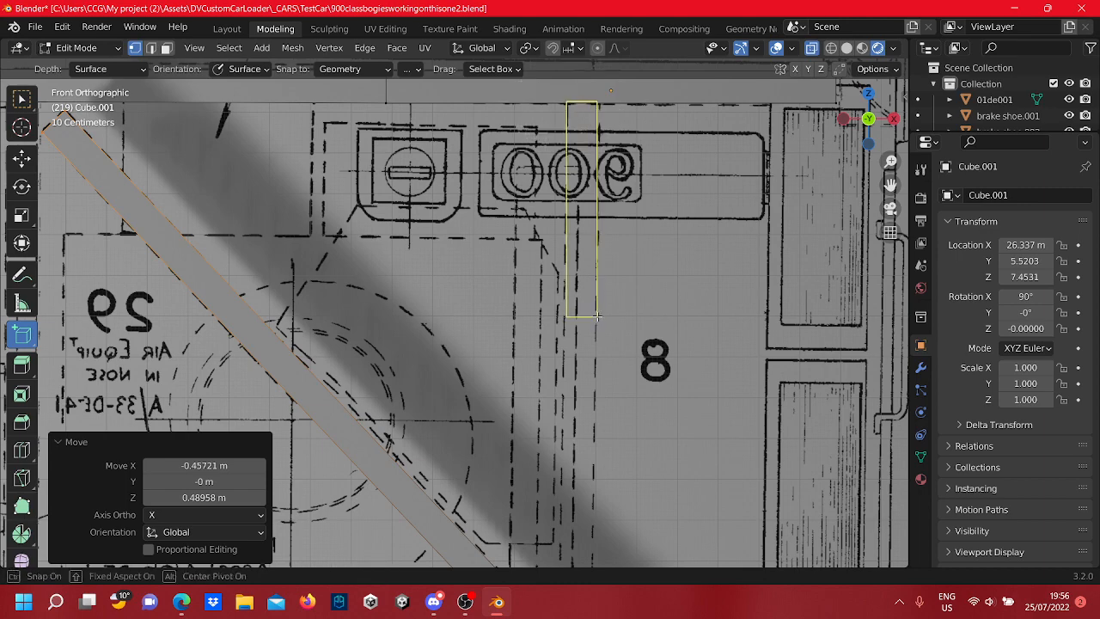
left_click(610, 299)
scroll(598, 343, "down", 3)
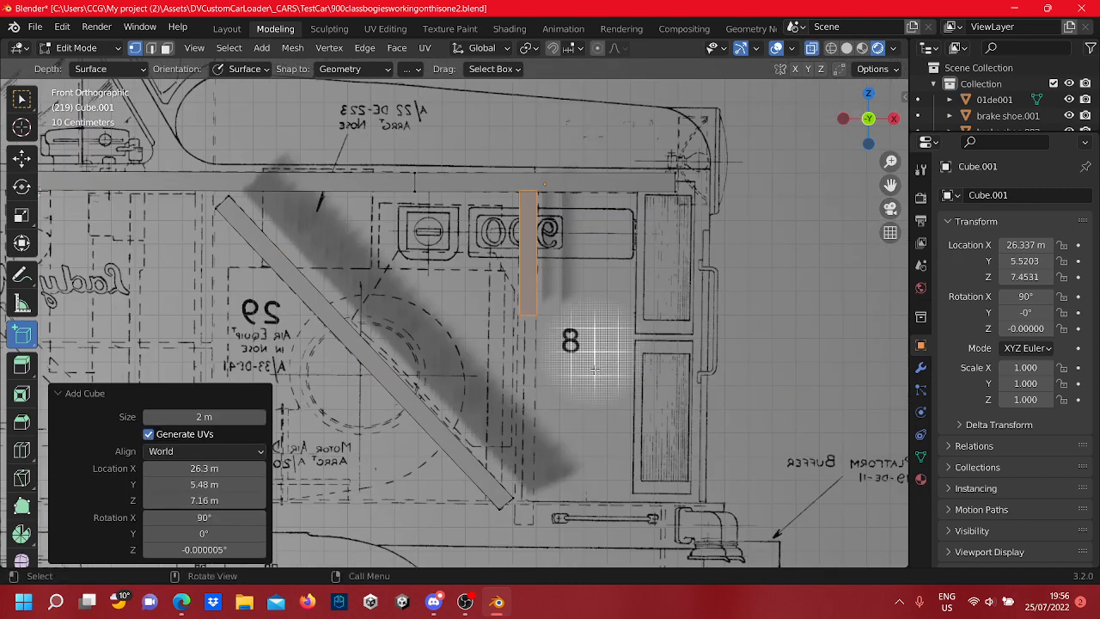
middle_click_drag(595, 353, 557, 251, "shift")
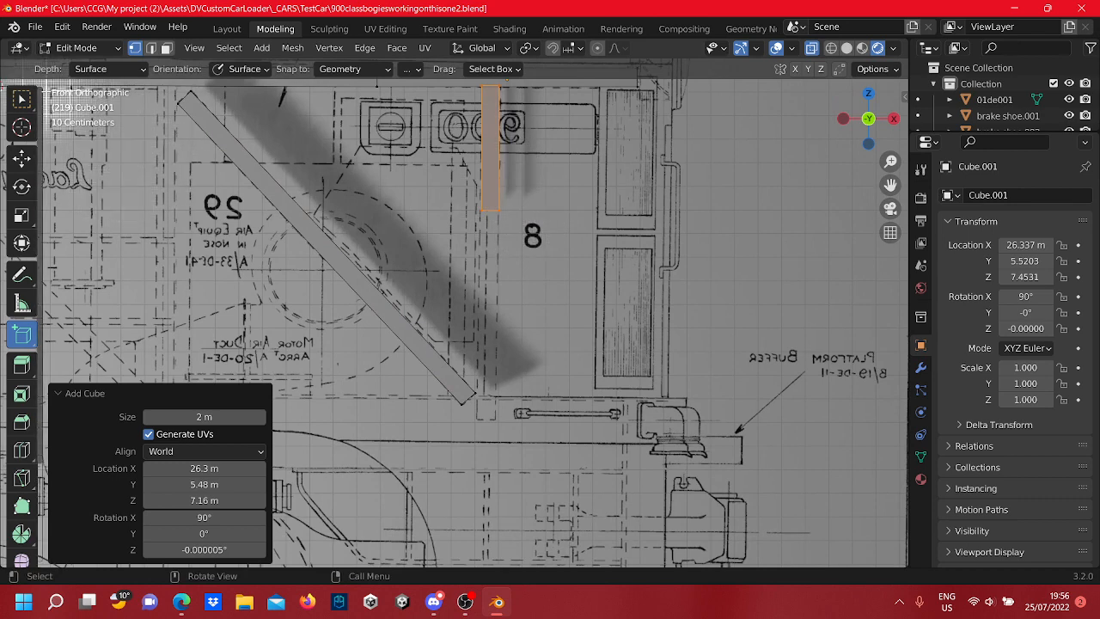
Stretch the front upright's lower end -0.88611 m in Z to the foot of the dashed outline
left_click(25, 107)
left_click_drag(574, 218, 419, 193)
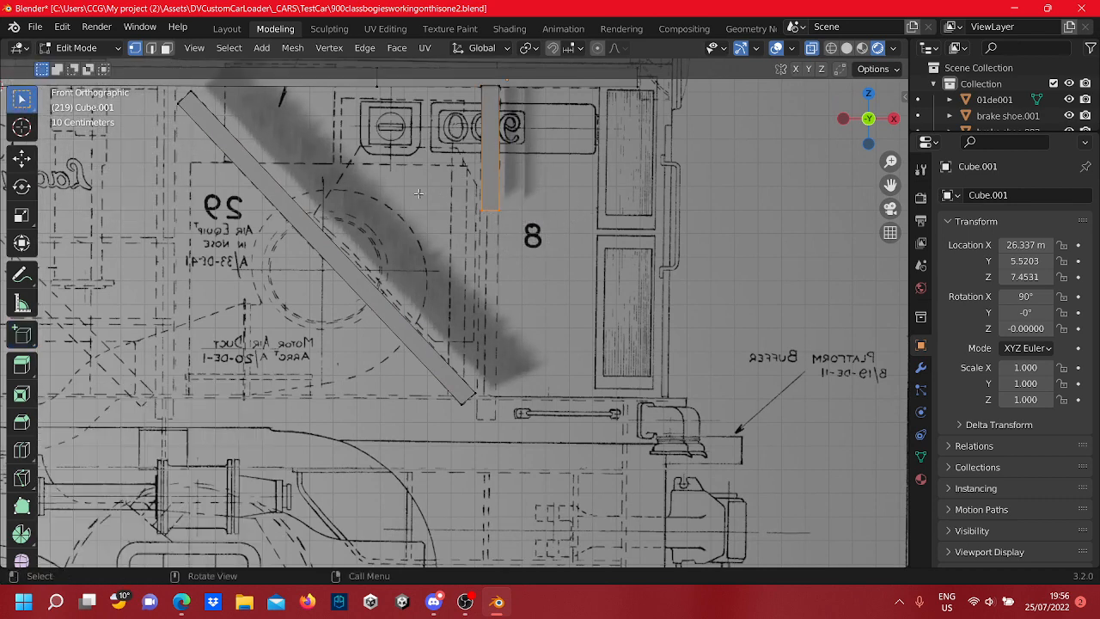
key("Tab")
key("Tab")
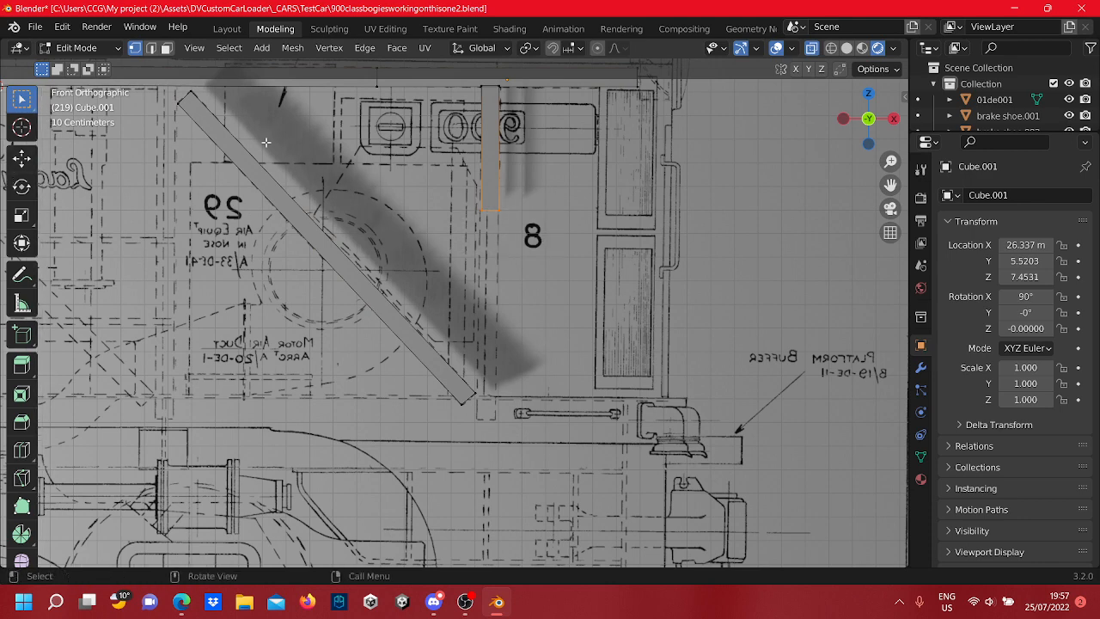
left_click(20, 153)
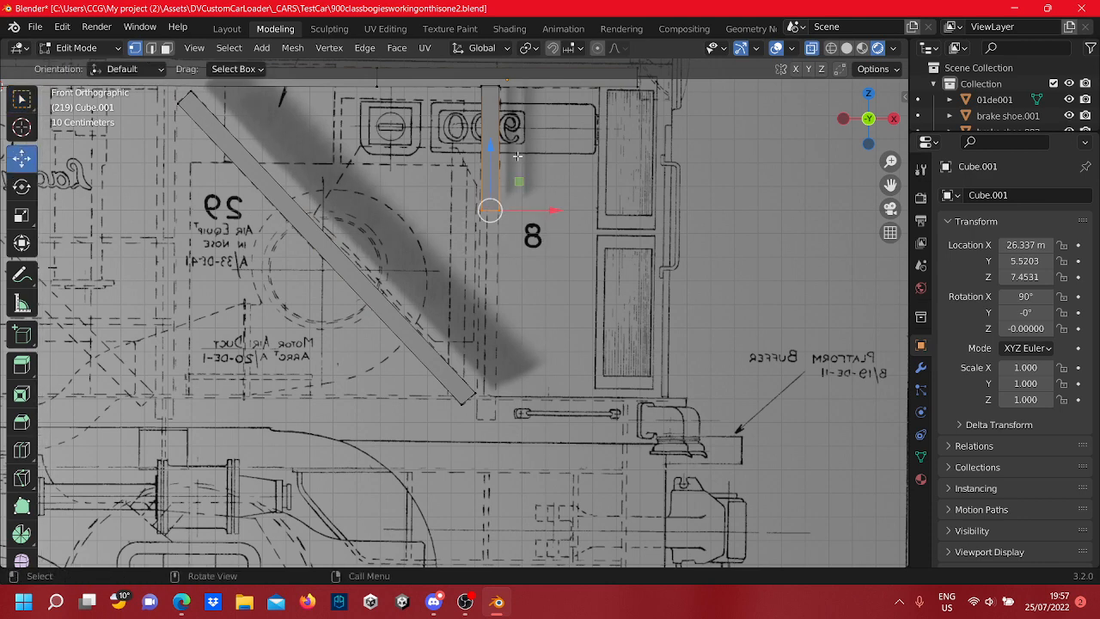
left_click_drag(489, 164, 543, 382)
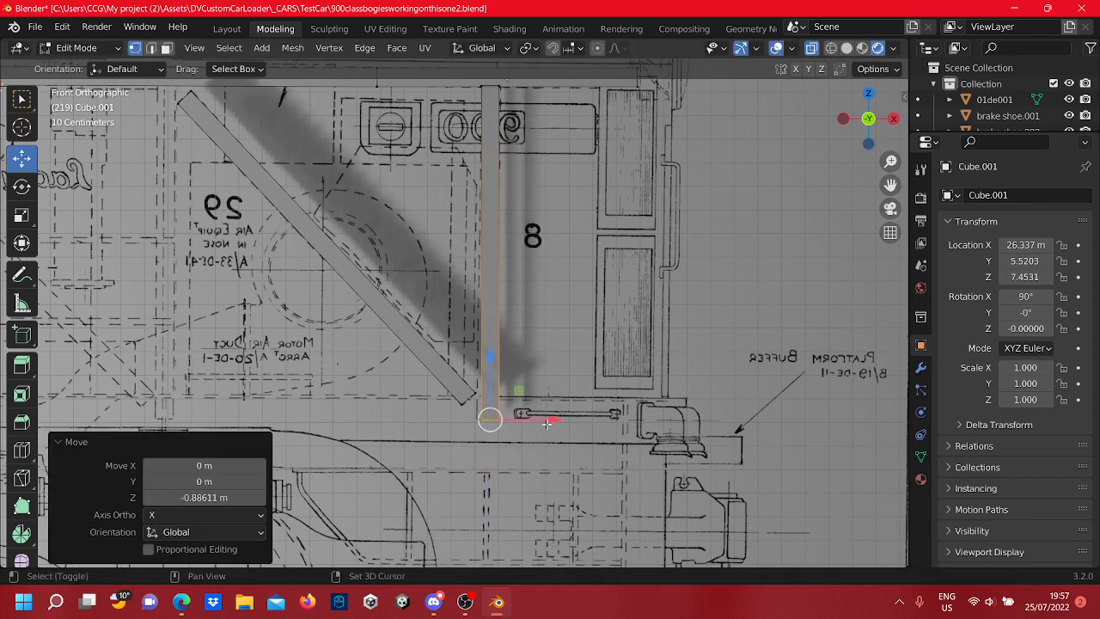
Shift the front upright's lower end -0.019421 m in X to follow the dashed lines
scroll(544, 364, "up", 1)
scroll(543, 364, "up", 2)
scroll(548, 393, "down", 3)
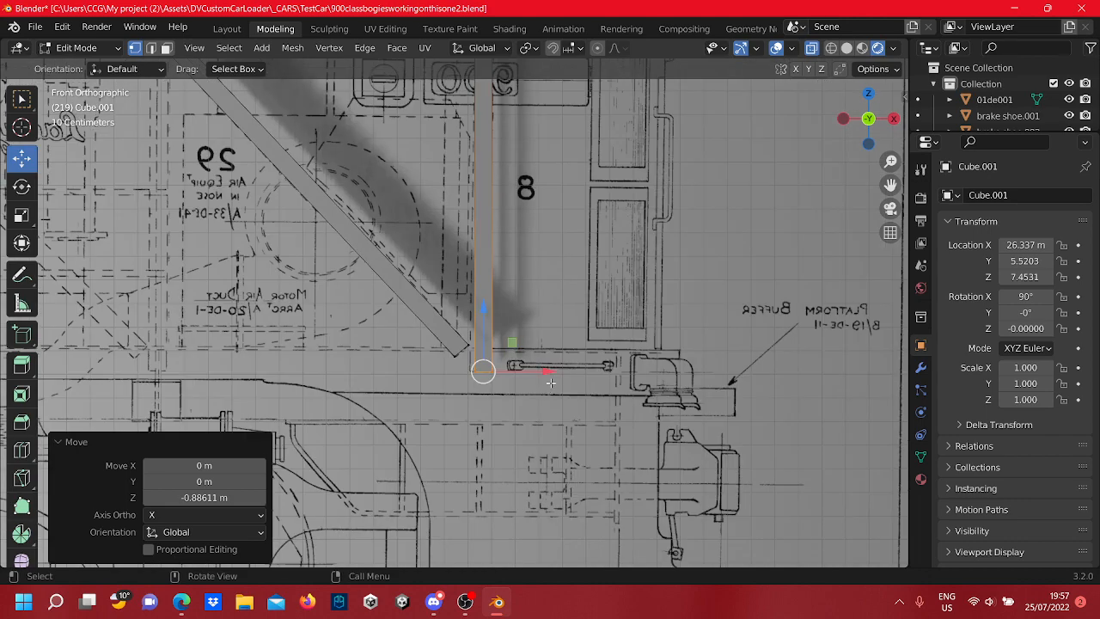
left_click_drag(548, 375, 543, 375)
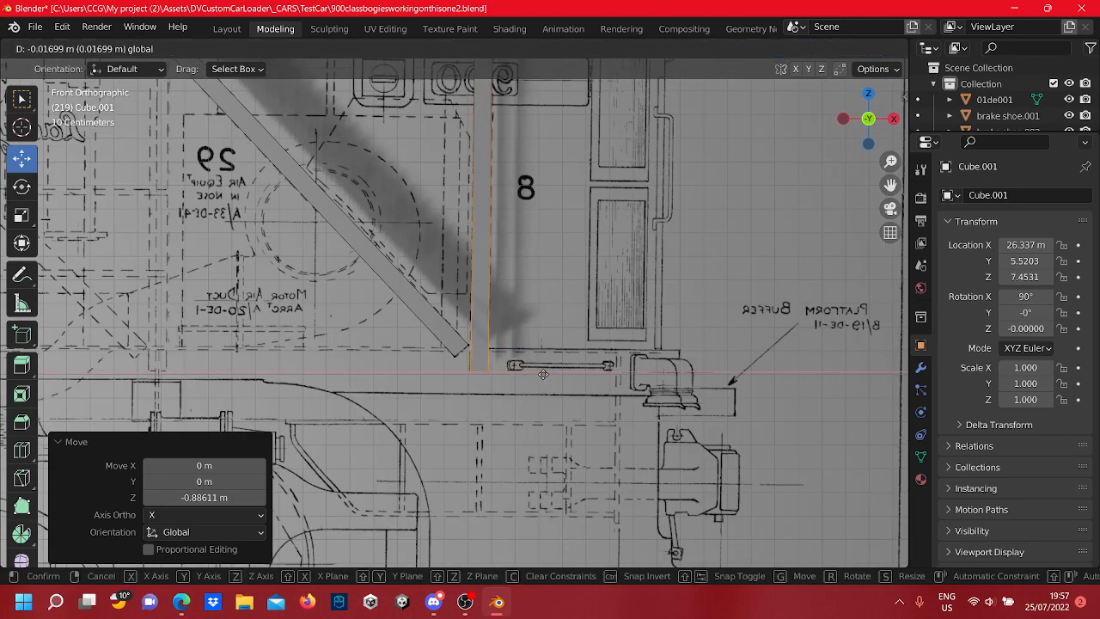
left_click(543, 375)
Add a cube block below the horizontal bar along the dashed upright beside the brace's upper end, at about X 24.9 m, Z 7.19 m
scroll(550, 361, "down", 4)
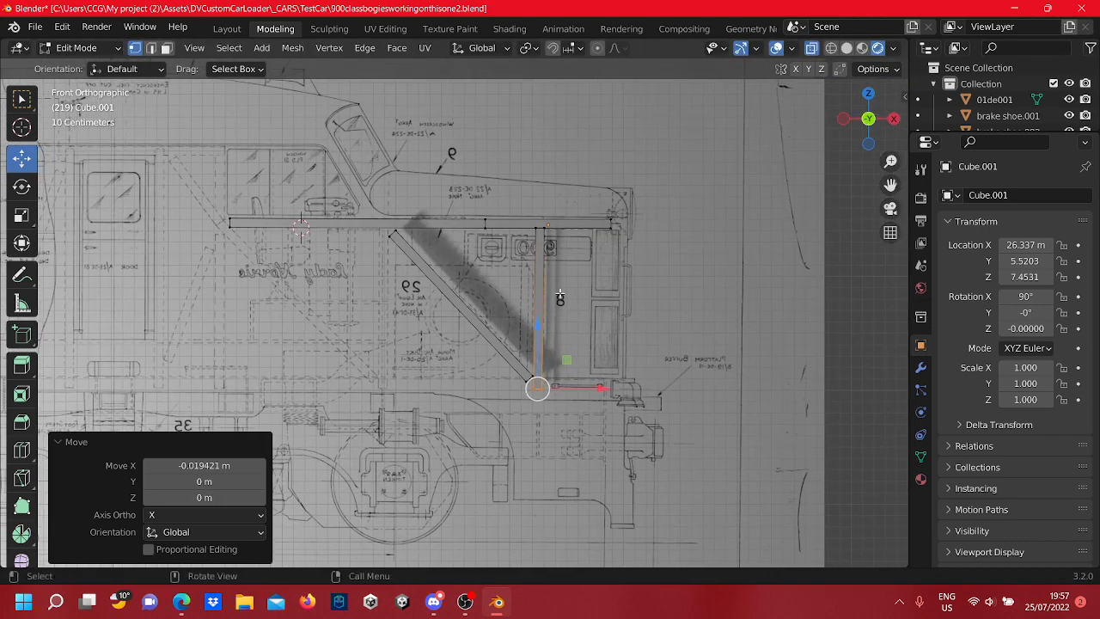
scroll(560, 296, "up", 3)
scroll(546, 297, "up", 3)
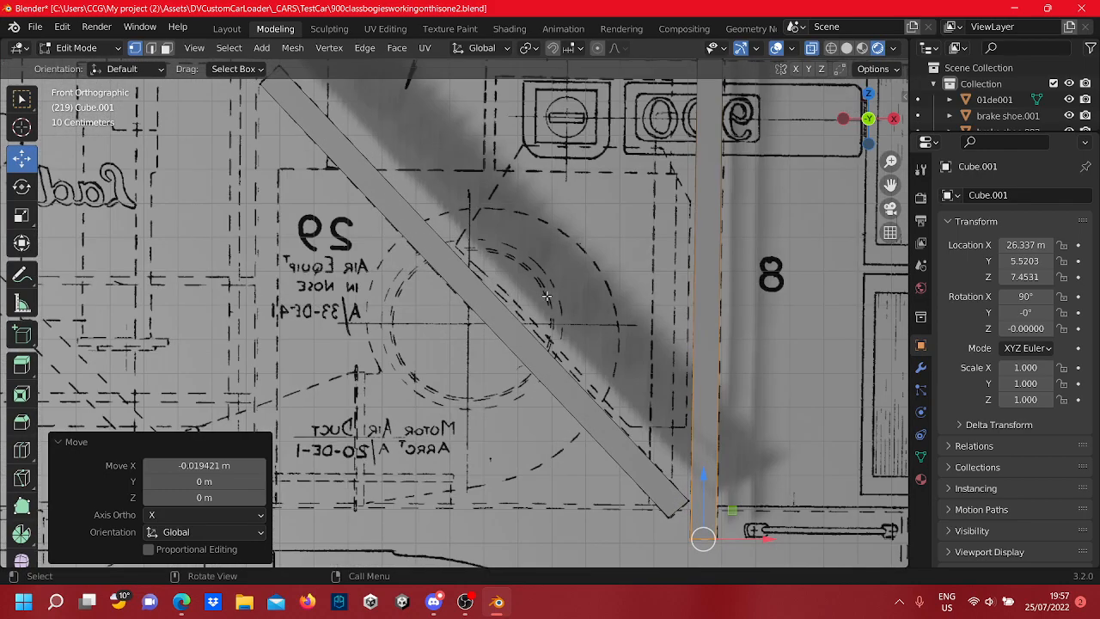
middle_click_drag(322, 284, 907, 339, "shift")
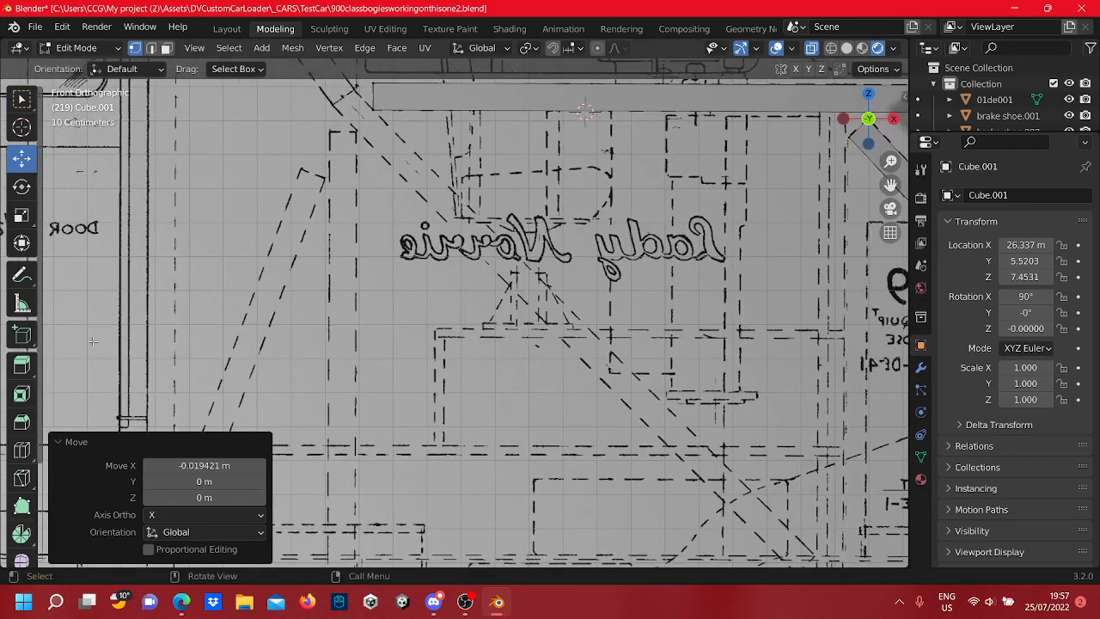
scroll(550, 309, "down", 5)
middle_click_drag(573, 303, 471, 296, "shift")
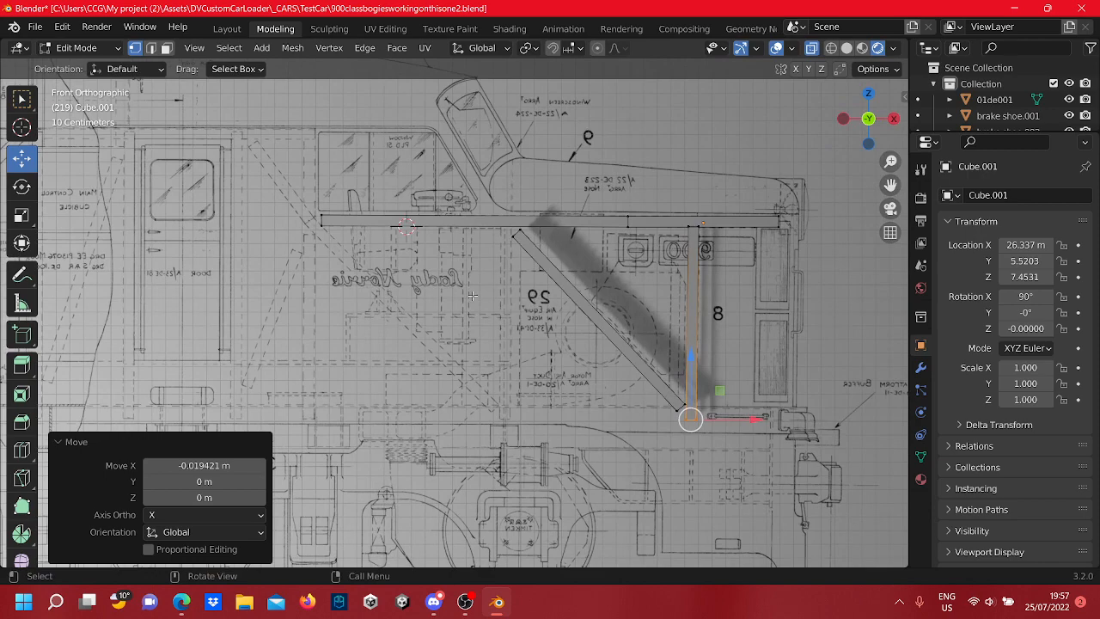
scroll(478, 303, "up", 6)
middle_click_drag(593, 287, 546, 317, "shift")
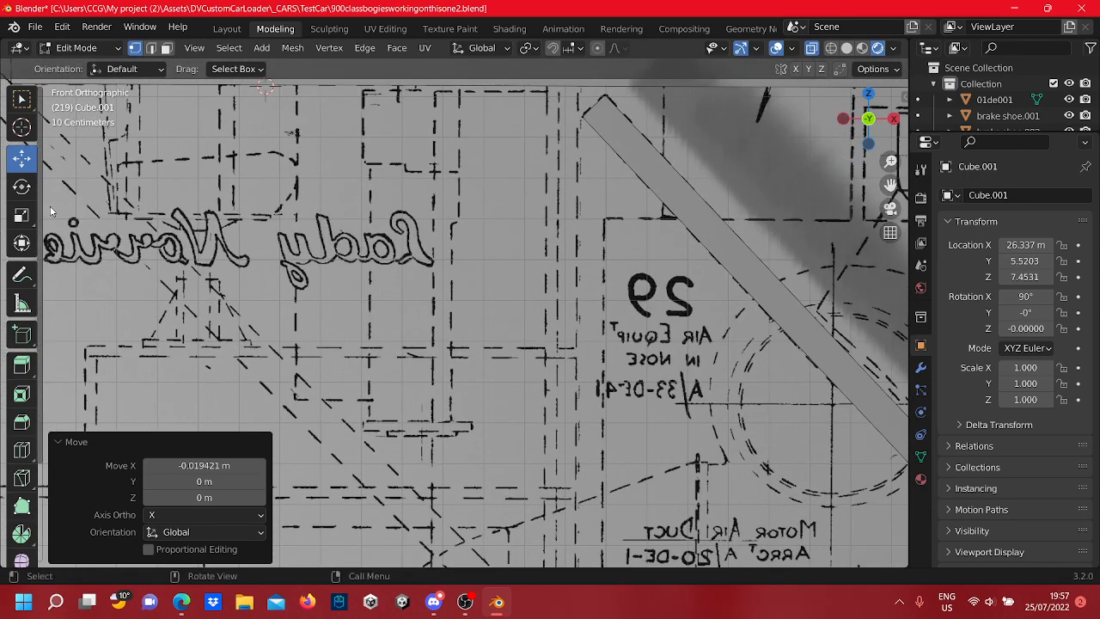
left_click(22, 335)
scroll(589, 265, "up", 2)
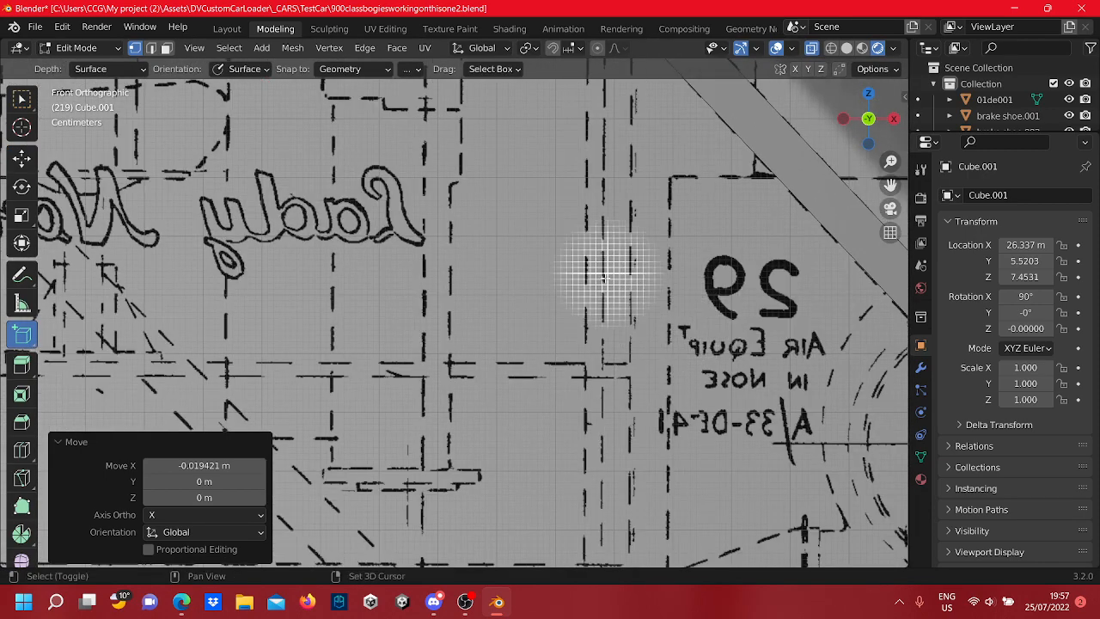
middle_click_drag(589, 266, 526, 292, "shift")
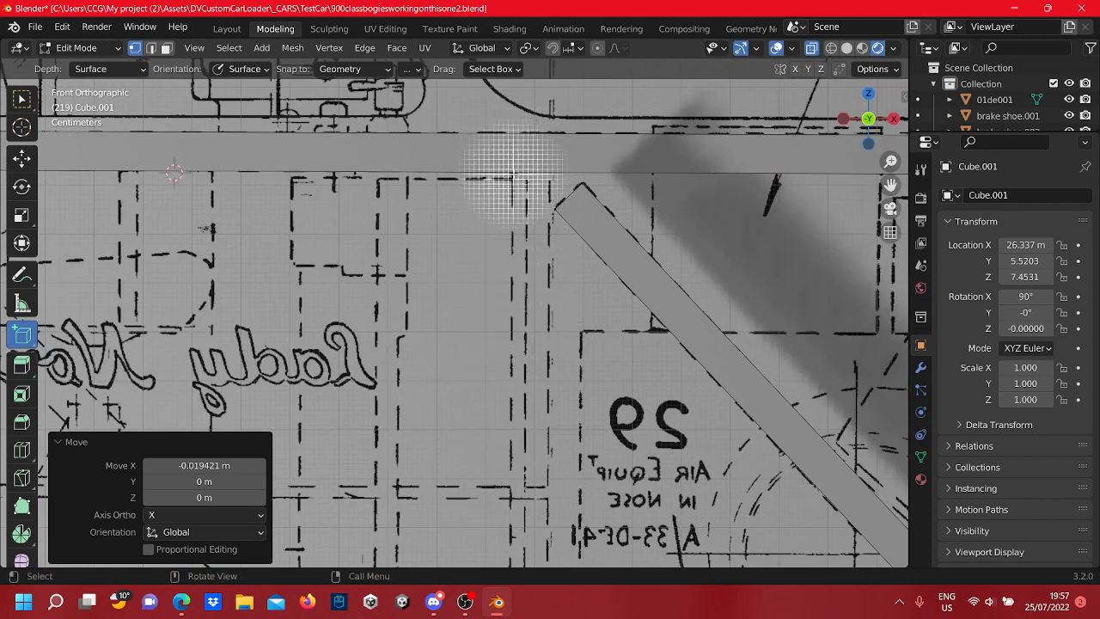
left_click_drag(512, 172, 572, 361)
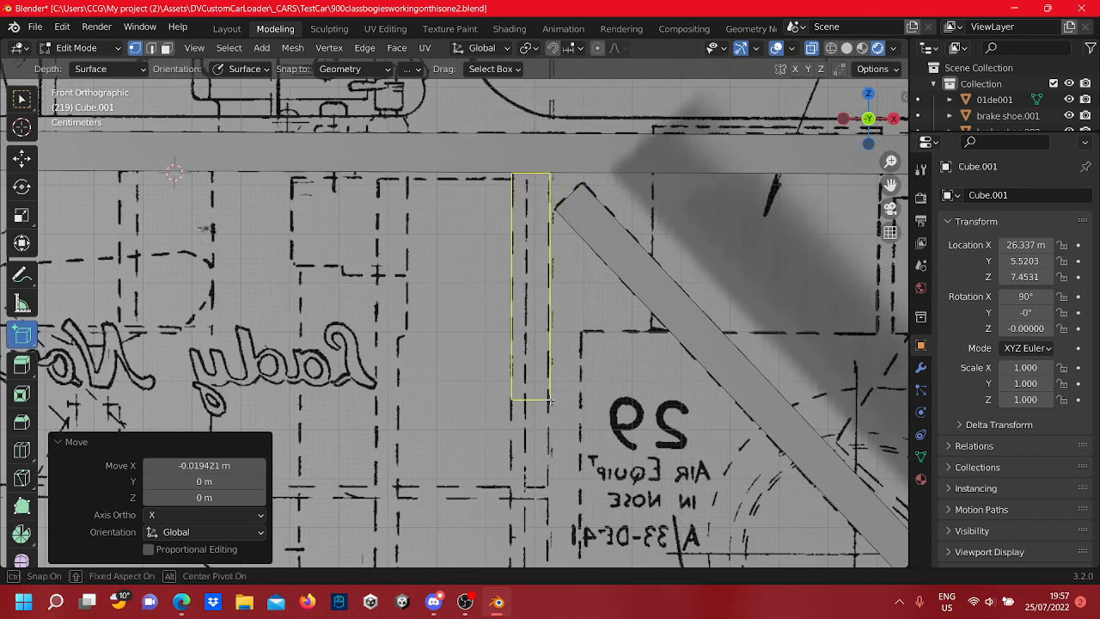
left_click(549, 468)
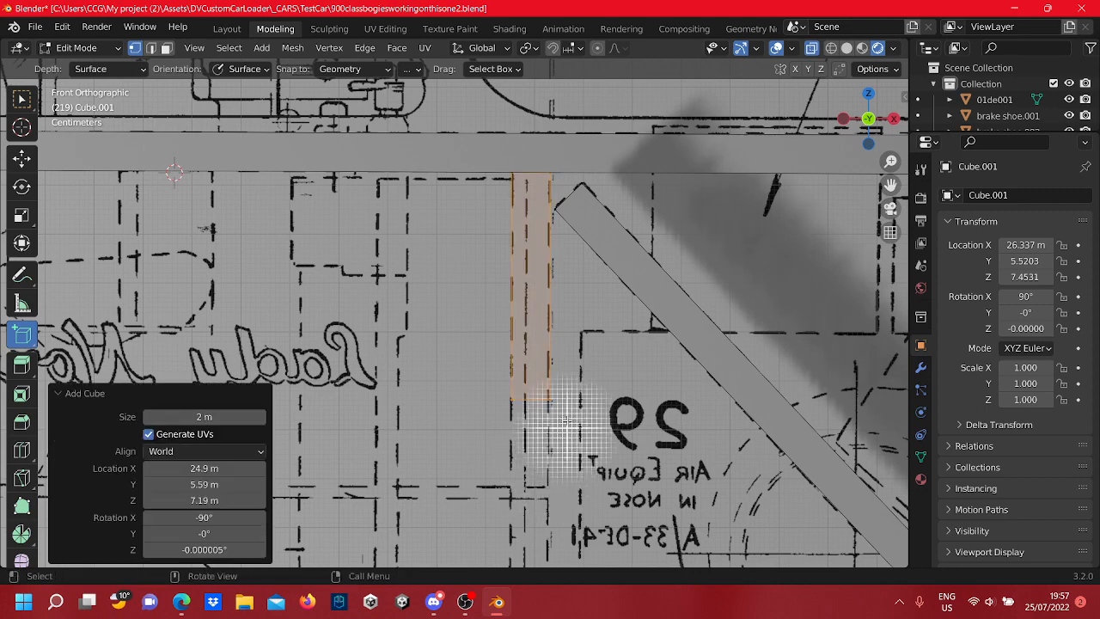
Stretch the rear upright's lower end down to the foot of its dashed outline and shift it -0.006069 m in X
scroll(558, 447, "down", 3)
middle_click_drag(571, 434, 553, 326, "shift")
left_click(29, 158)
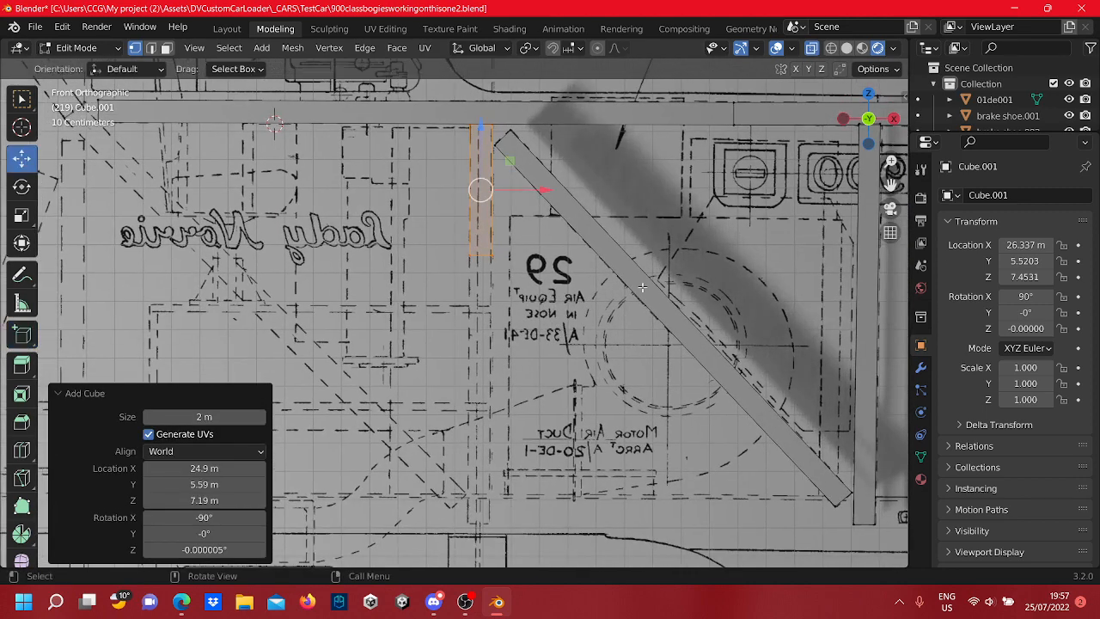
left_click_drag(532, 275, 428, 244)
middle_click_drag(477, 295, 503, 207, "shift")
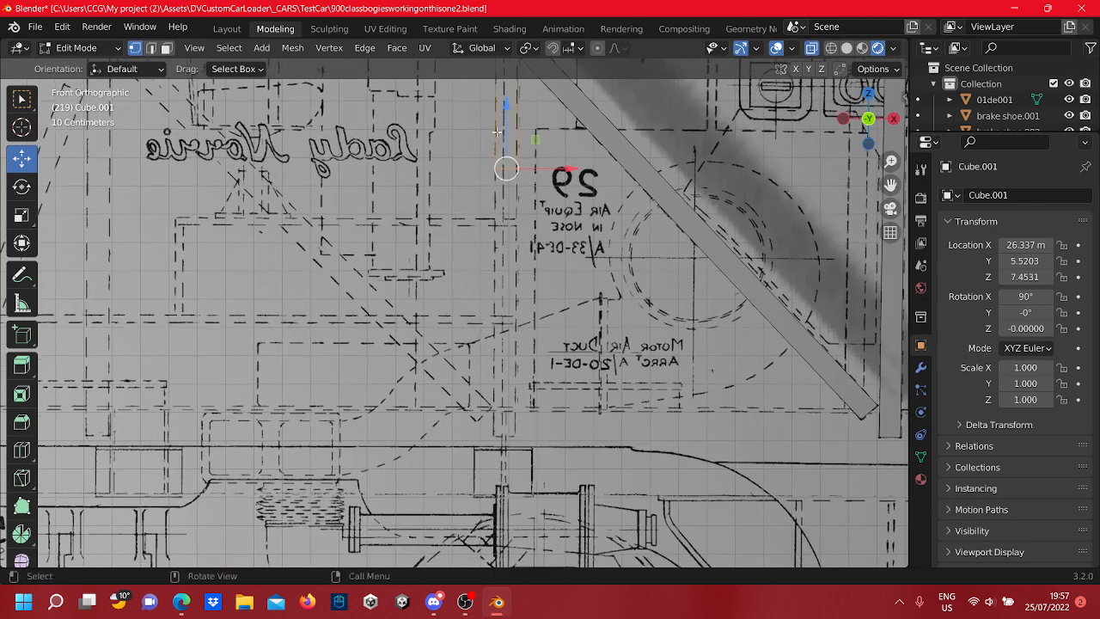
mouse_move(509, 133)
left_mouse_down()
mouse_move(557, 371)
mouse_move(557, 438)
left_mouse_up()
middle_click_drag(522, 217, 592, 374, "shift")
scroll(602, 316, "down", 5)
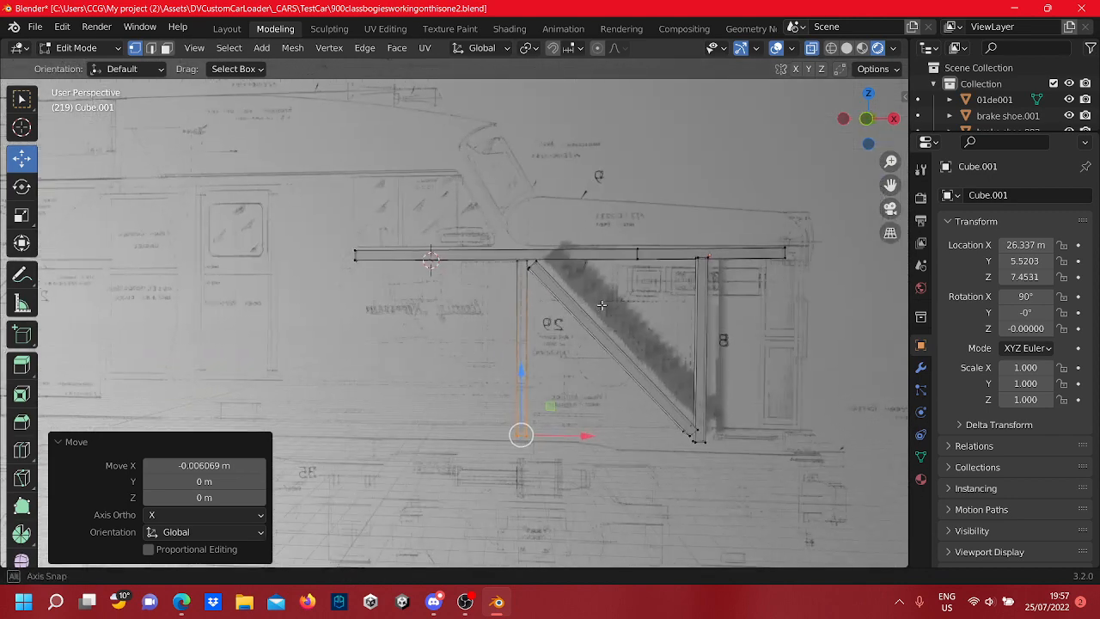
Move the rear upright's far-side face in negative Y to the near side of the reference drawing, in line with the other bars
middle_click_drag(617, 301, 442, 337)
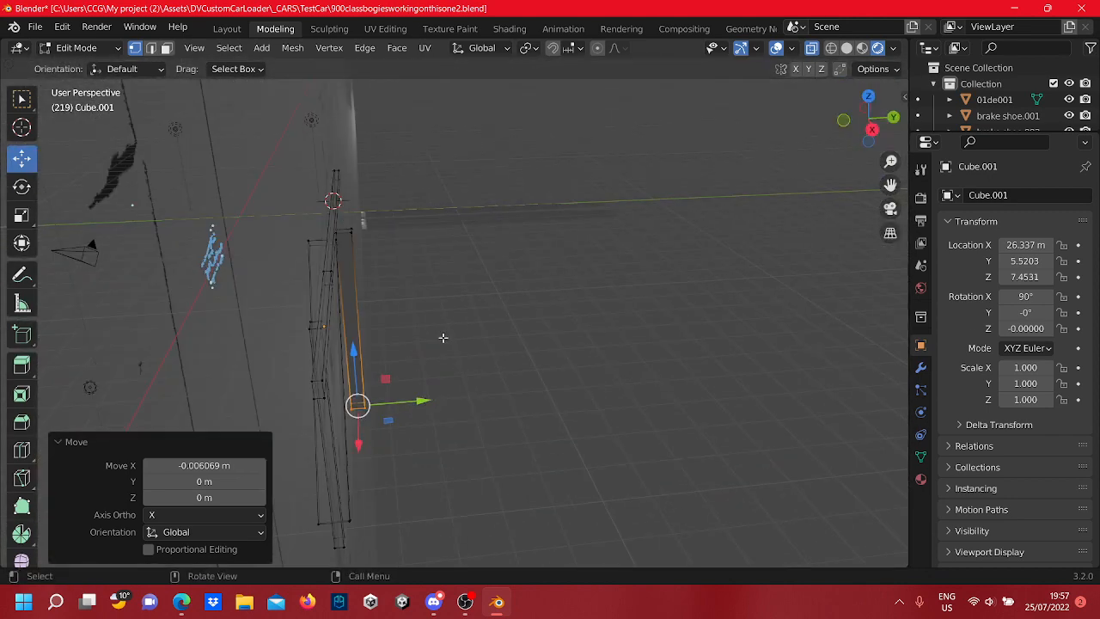
left_click_drag(415, 453, 361, 347)
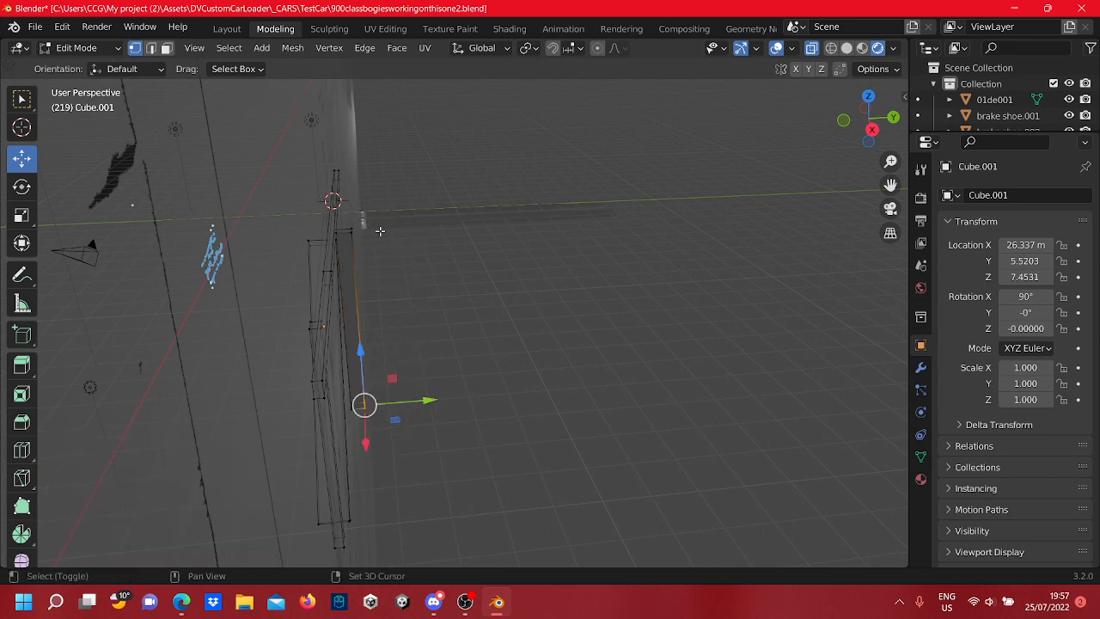
left_click_drag(374, 243, 350, 216, "shift")
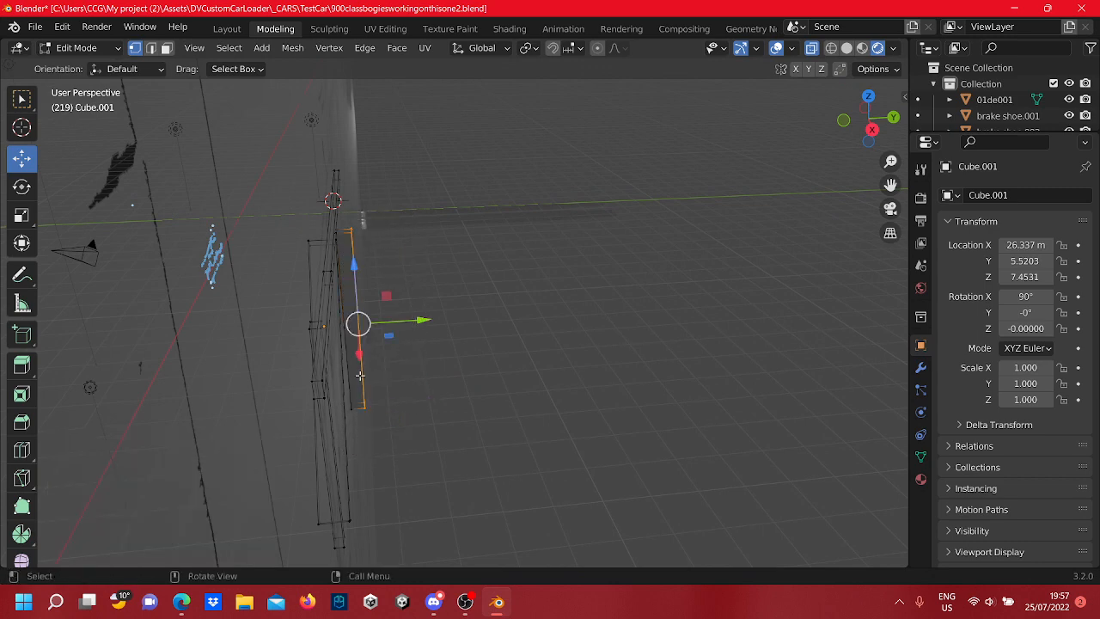
middle_click_drag(353, 382, 415, 335, "shift")
key("Tab")
key("Tab")
left_click_drag(427, 304, 396, 316)
middle_click_drag(396, 316, 502, 328)
key("Tab")
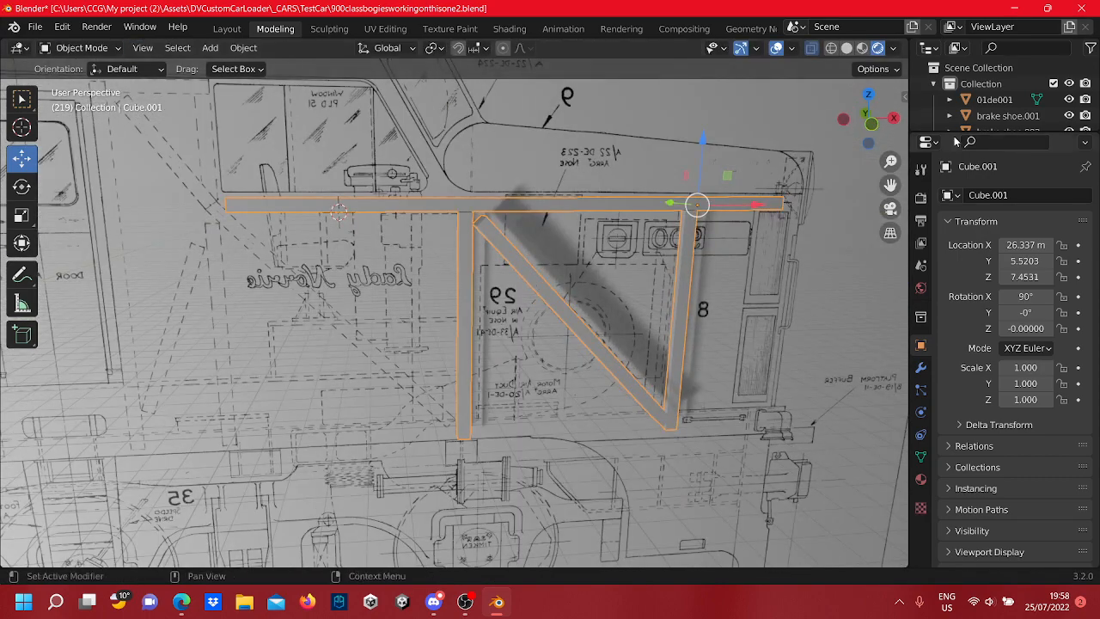
left_click(877, 121)
scroll(505, 416, "up", 3)
middle_click_drag(384, 376, 587, 386, "shift")
middle_click_drag(396, 189, 420, 237, "shift")
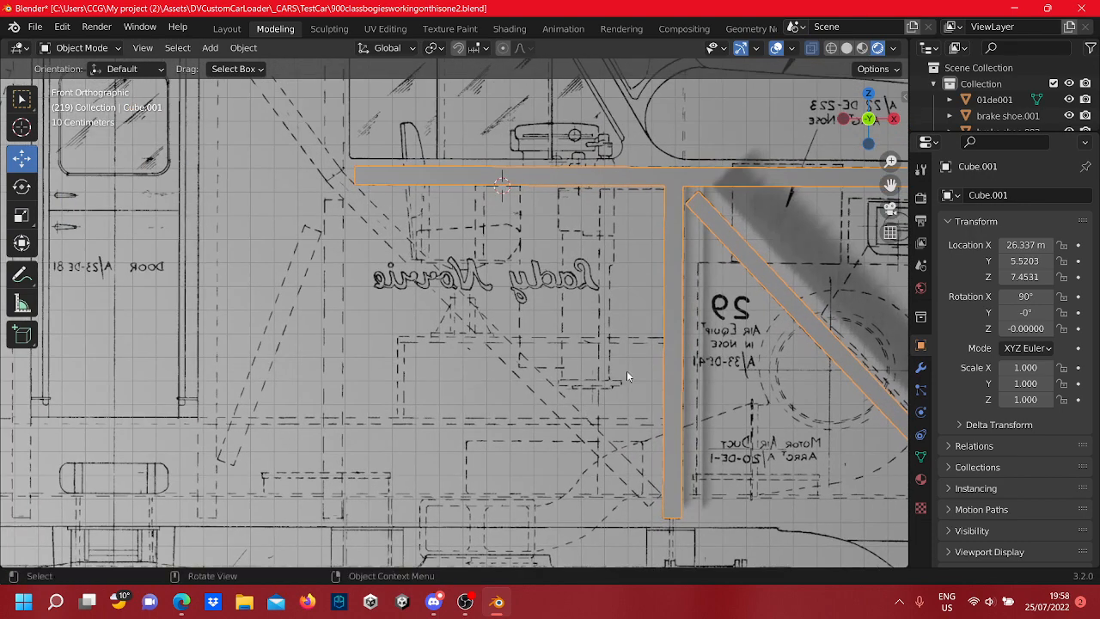
middle_click_drag(582, 386, 502, 336, "shift")
middle_click_drag(891, 366, 756, 307, "shift")
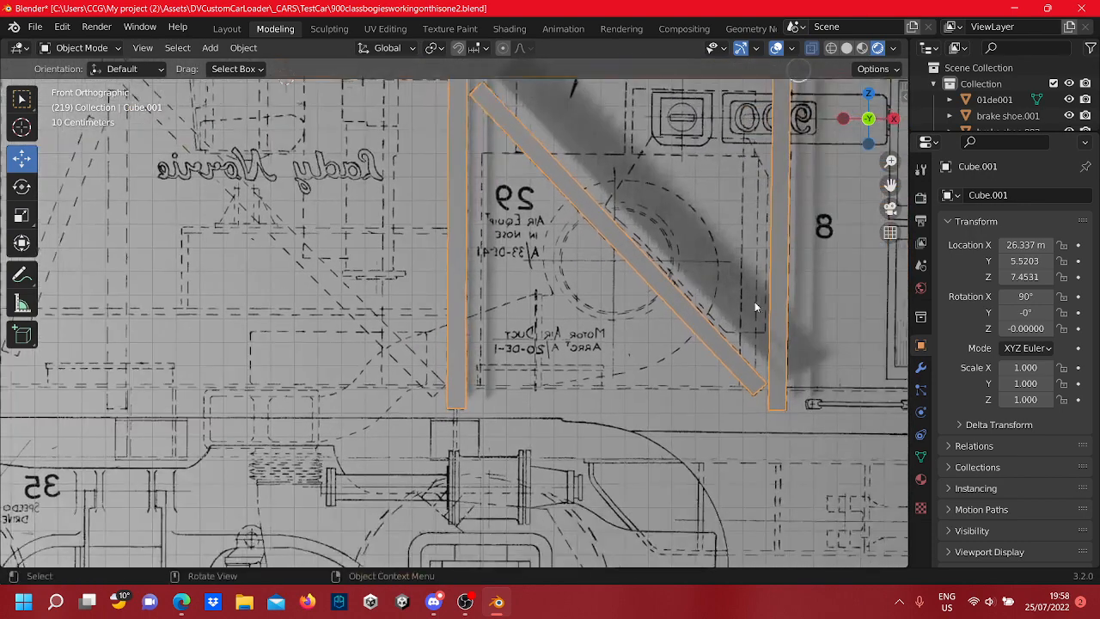
left_click(686, 298)
key("Tab")
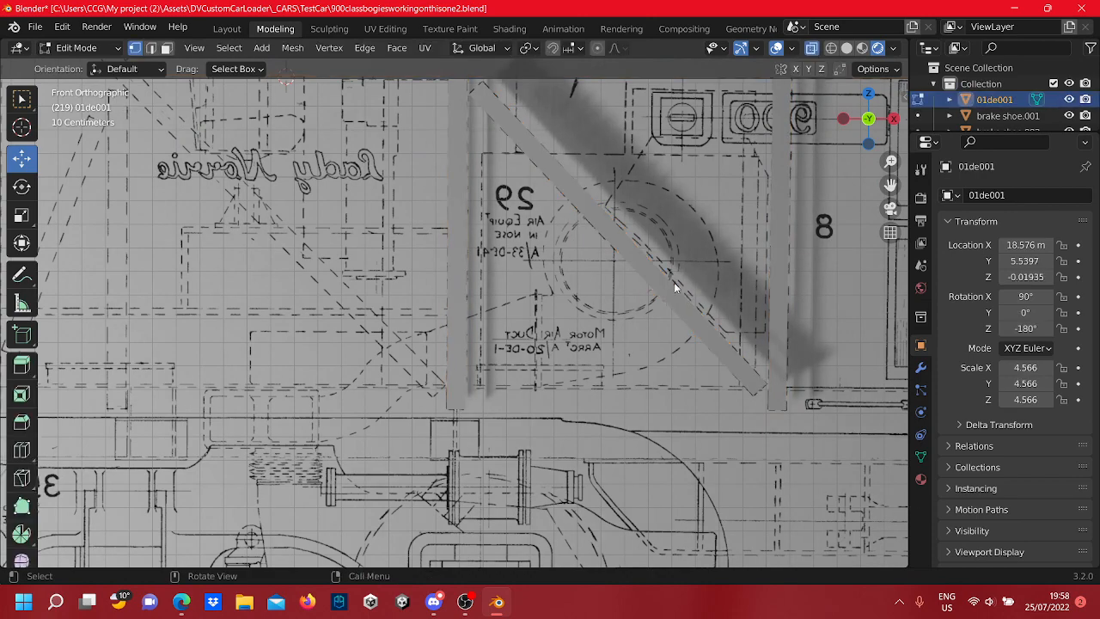
key("Tab")
left_click(662, 281)
Add a cube block against the rear upright's lower part, over the foot of the next dashed diagonal, at about X 24.8 m, Z 6.4 m
scroll(542, 258, "down", 3)
scroll(647, 322, "up", 3)
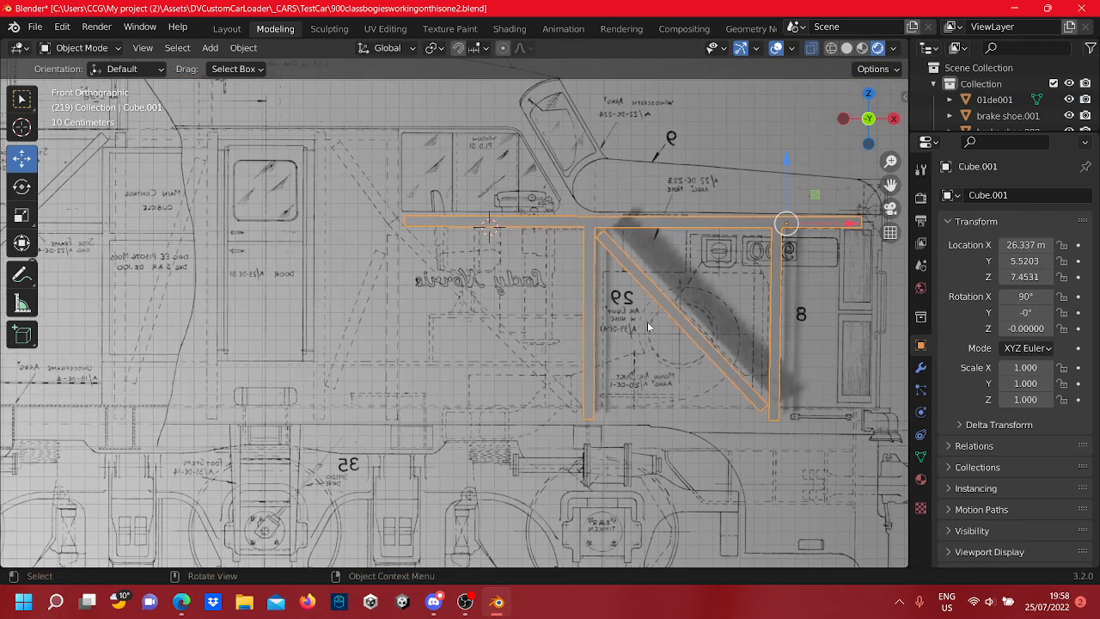
middle_click_drag(665, 451, 562, 356, "shift")
key("Tab")
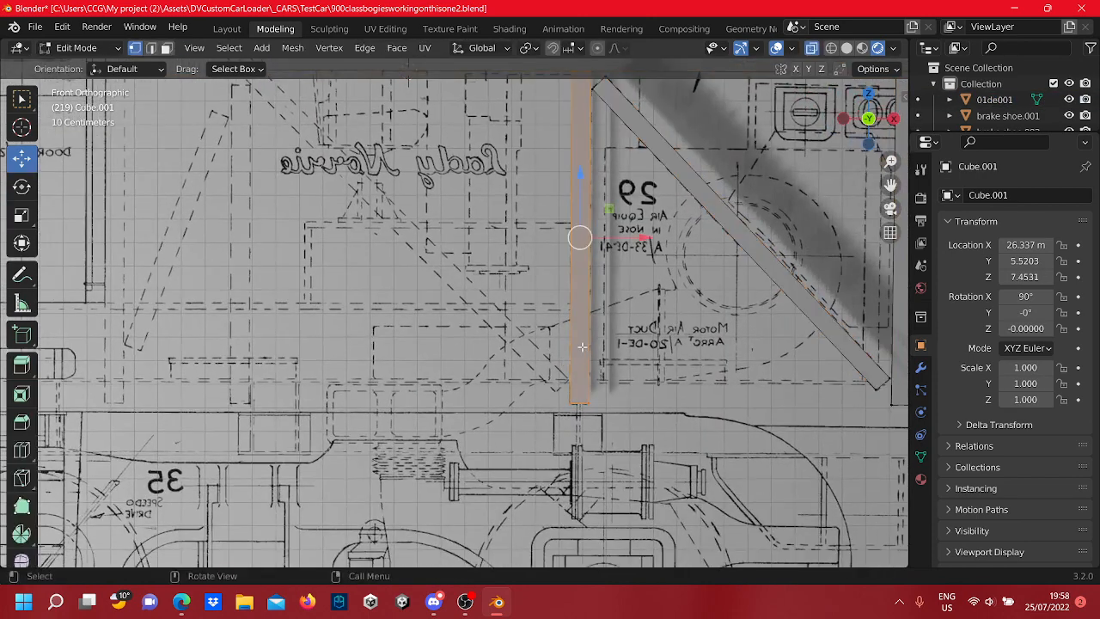
scroll(569, 391, "up", 2)
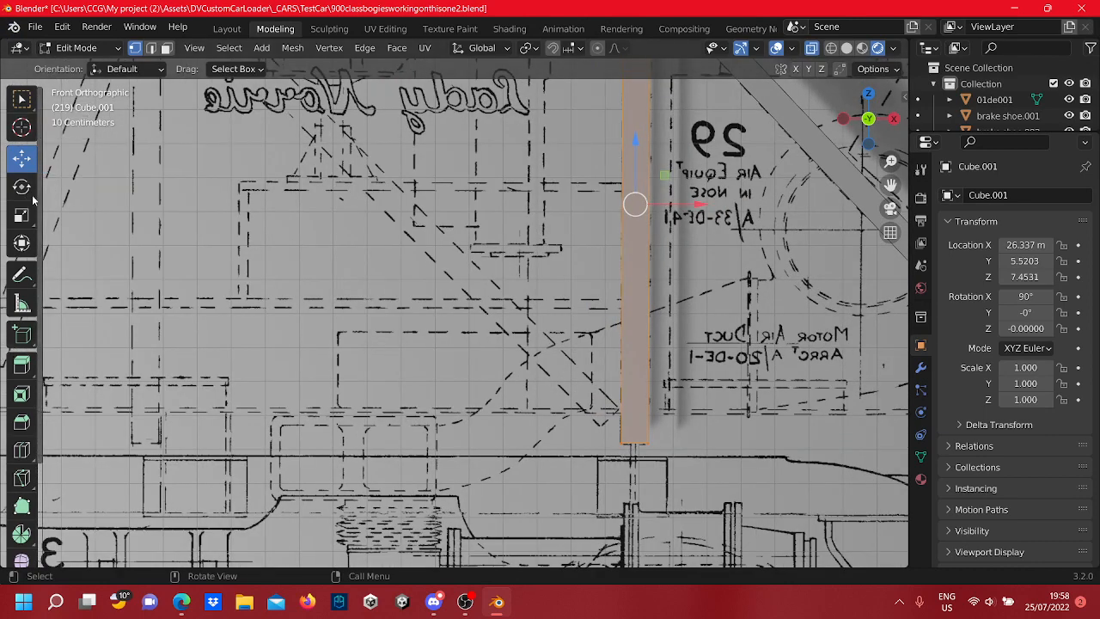
left_click(22, 334)
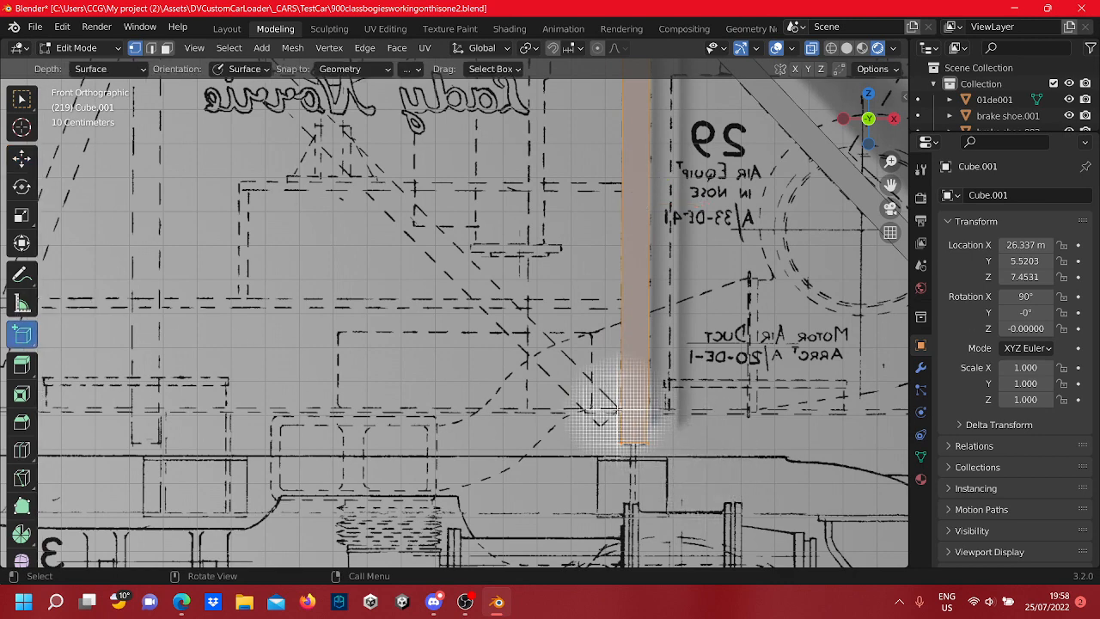
left_click_drag(620, 410, 586, 295)
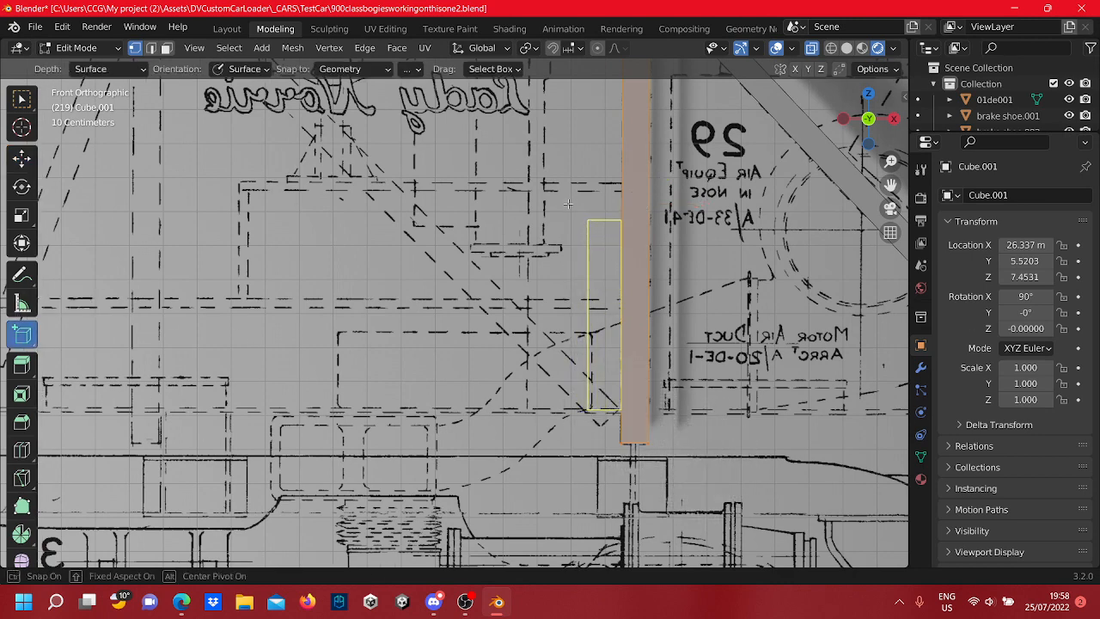
left_click_drag(581, 211, 581, 211)
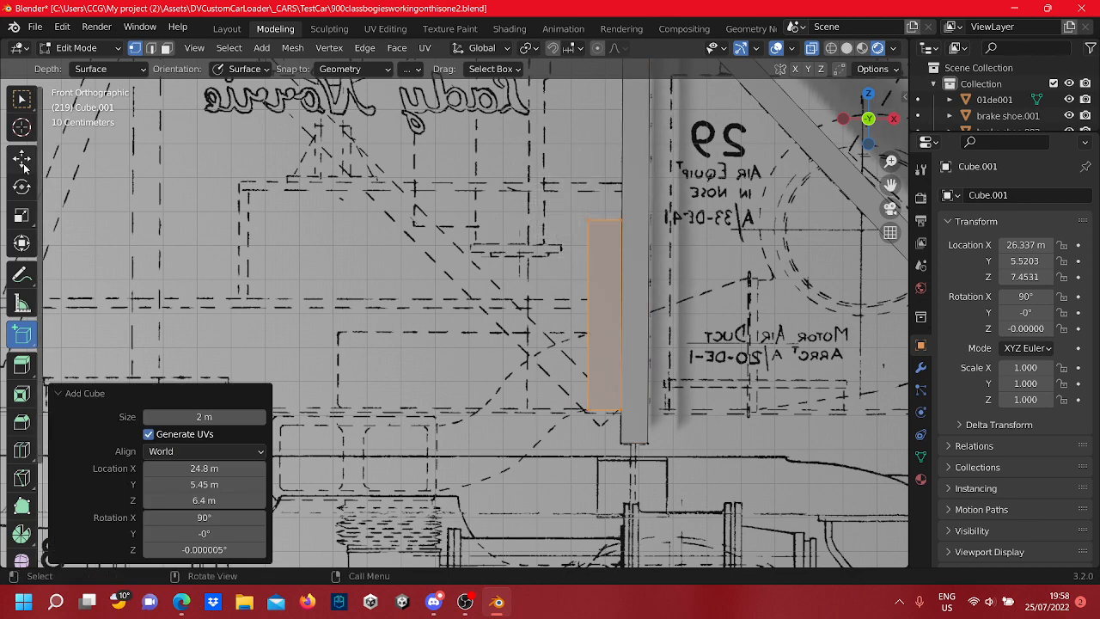
Rotate the new block -41.9° about the Y axis to follow the slope of the dashed diagonal
left_click(22, 184)
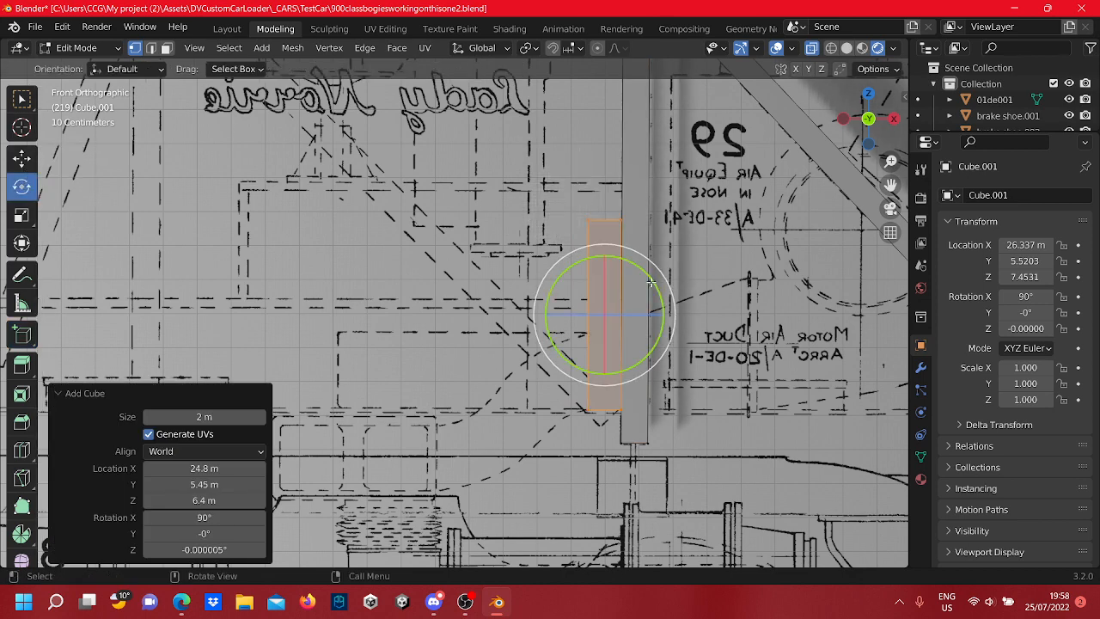
left_click_drag(651, 282, 607, 259)
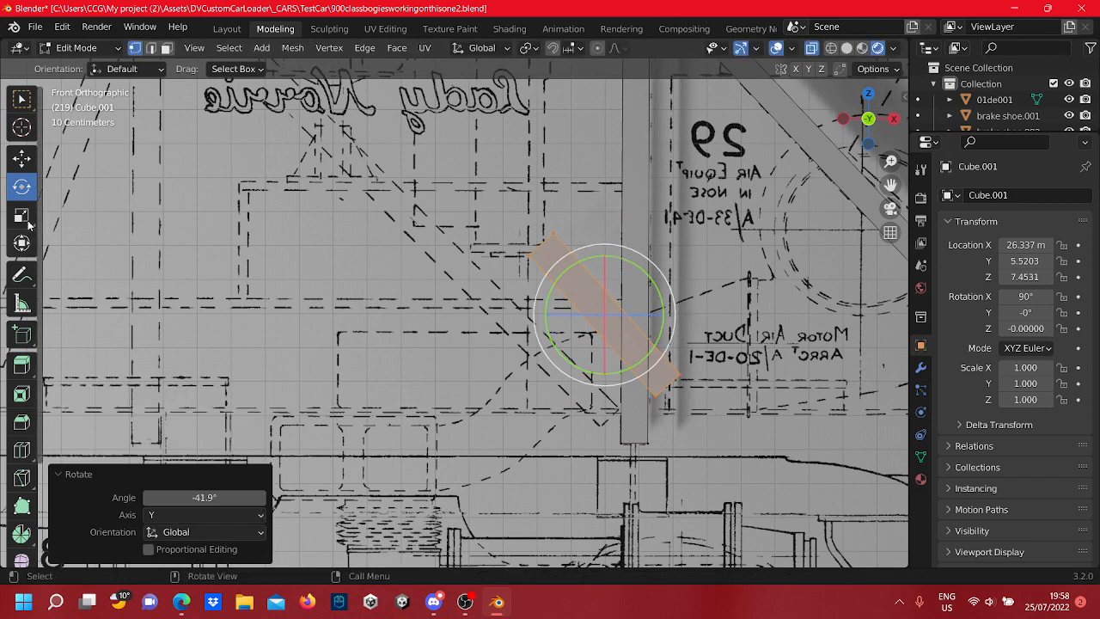
key("Tab")
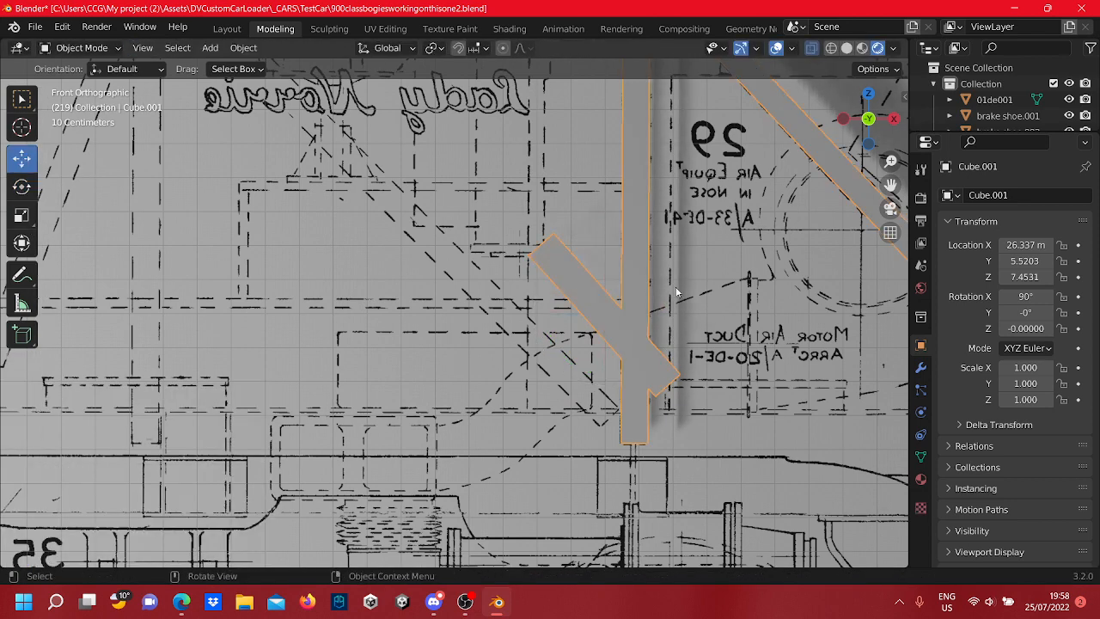
key("g")
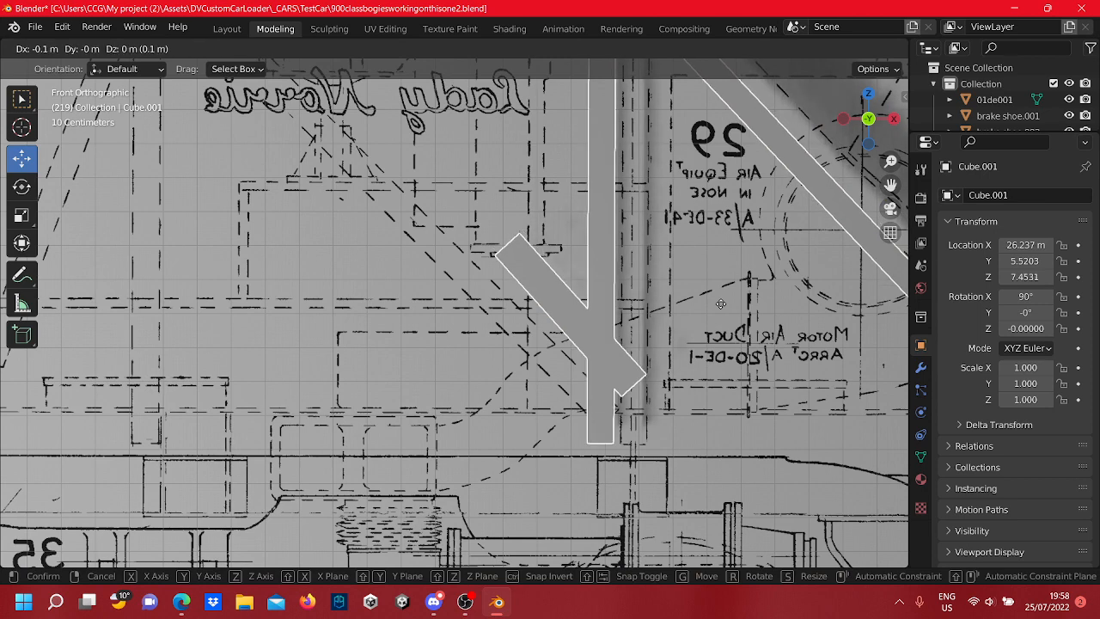
left_click(720, 303)
key("Tab")
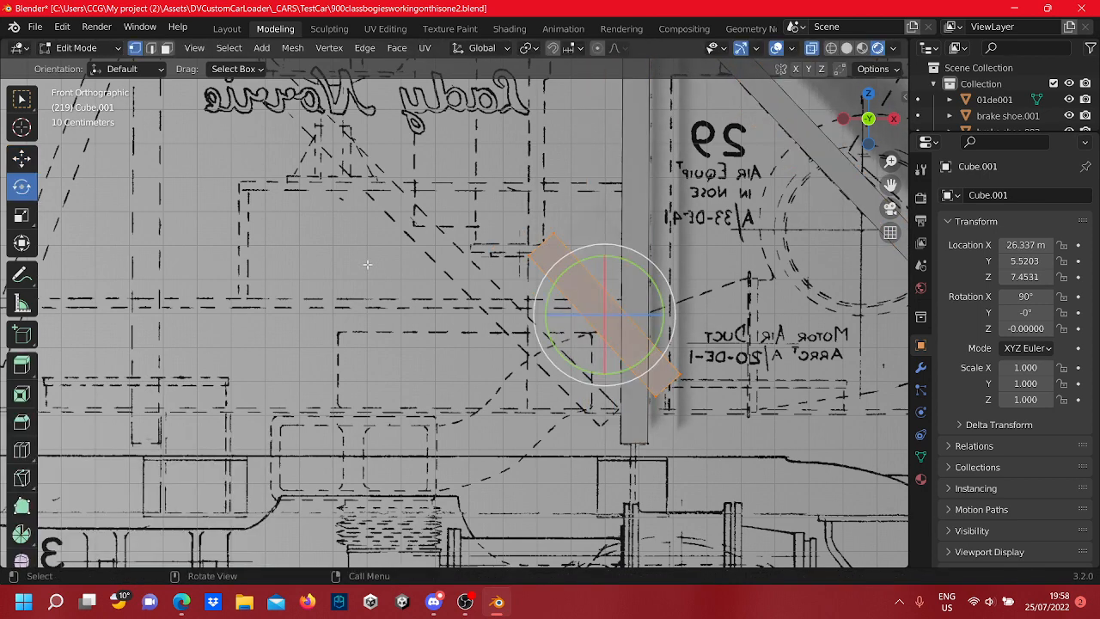
Move the rotated block -0.16016 m in X and -0.084295 m in Z onto the foot of the dashed diagonal
left_click(21, 157)
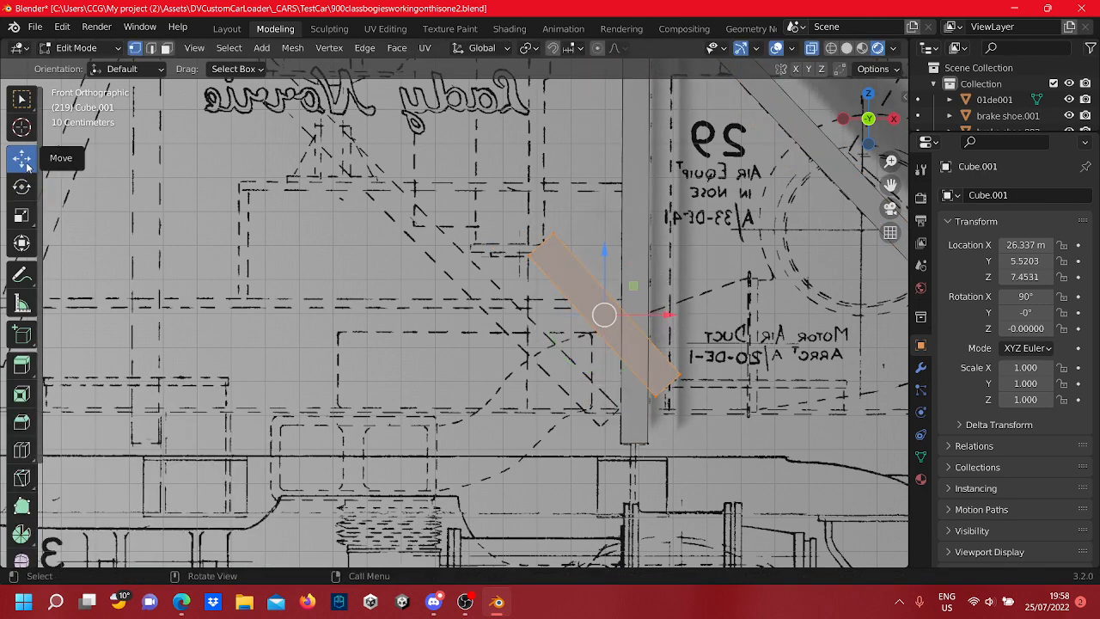
key("g")
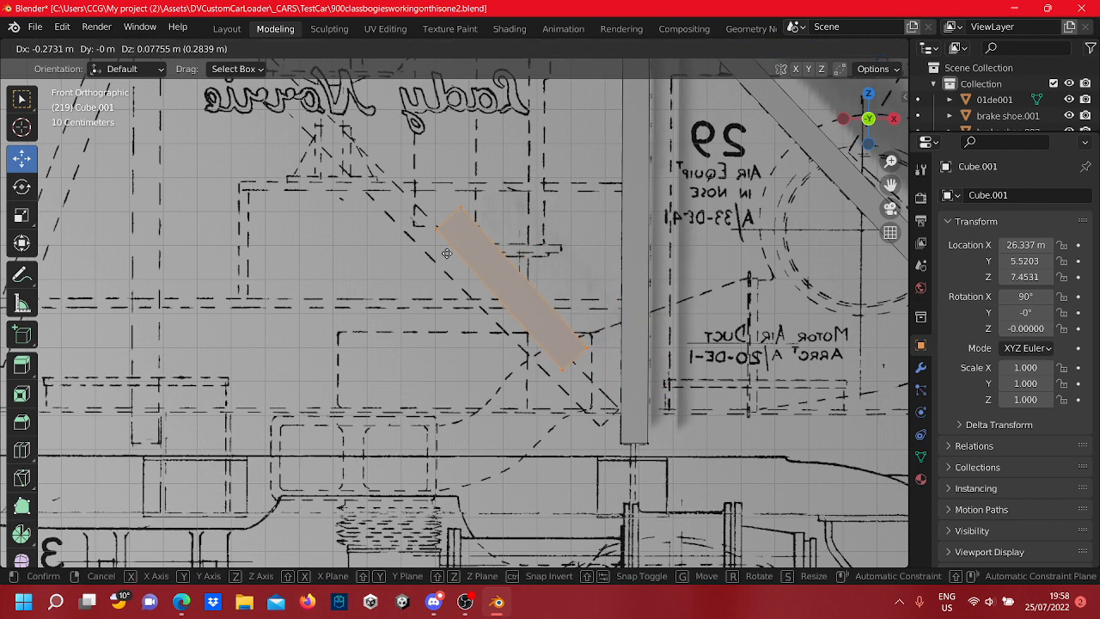
left_click(485, 308)
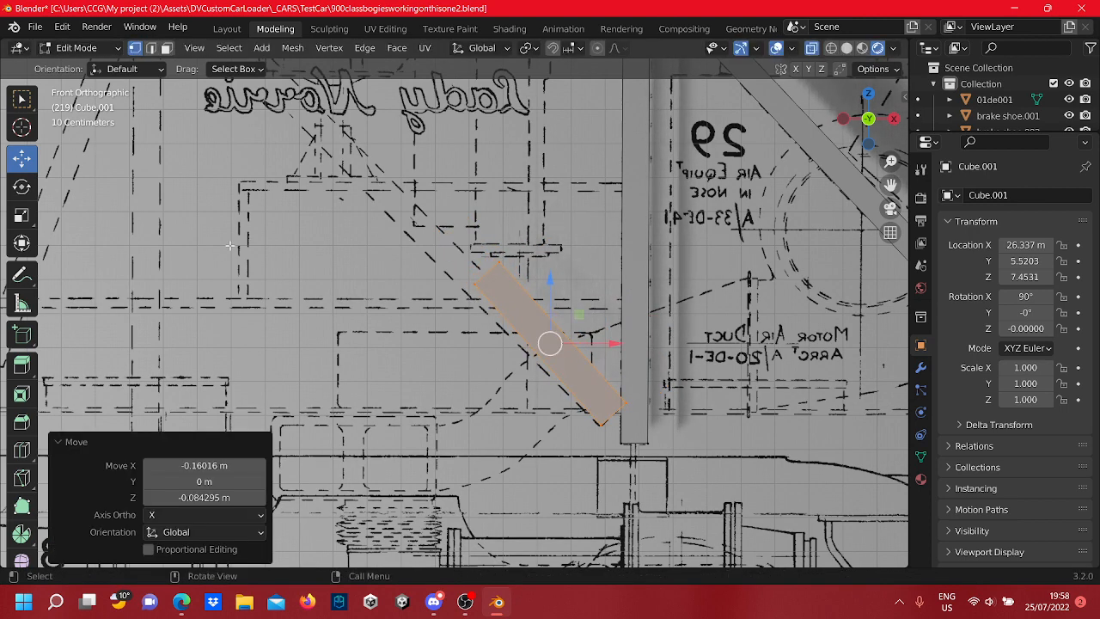
Rotate the diagonal block a further -1.87° about Y and shift it -0.008429 m in X and -0.013487 m in Z
left_click(31, 192)
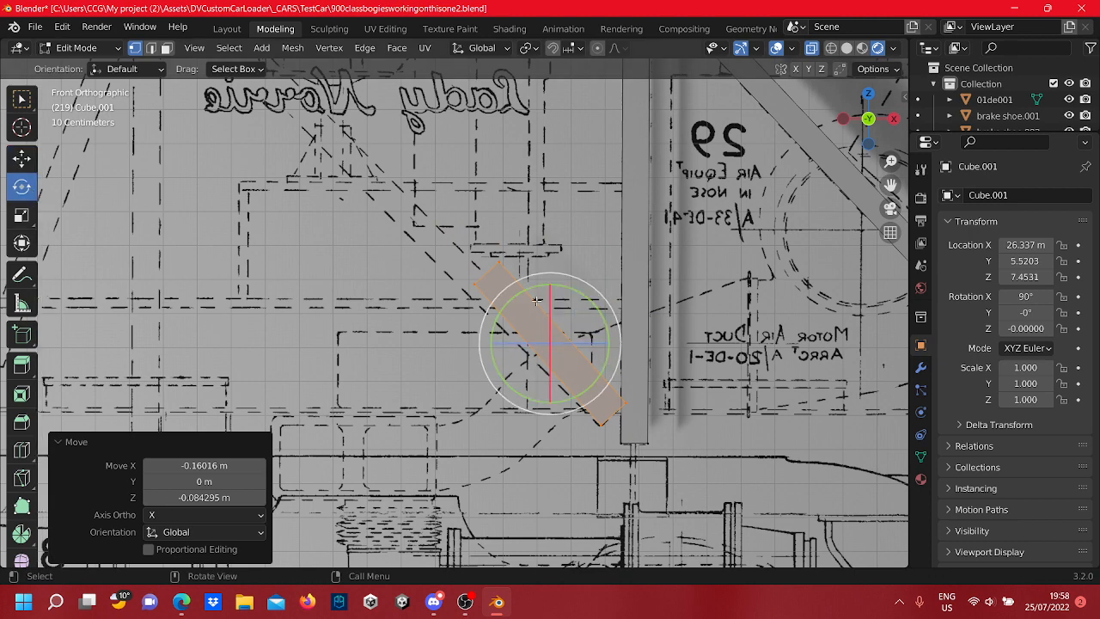
left_click_drag(524, 293, 518, 292)
key("g")
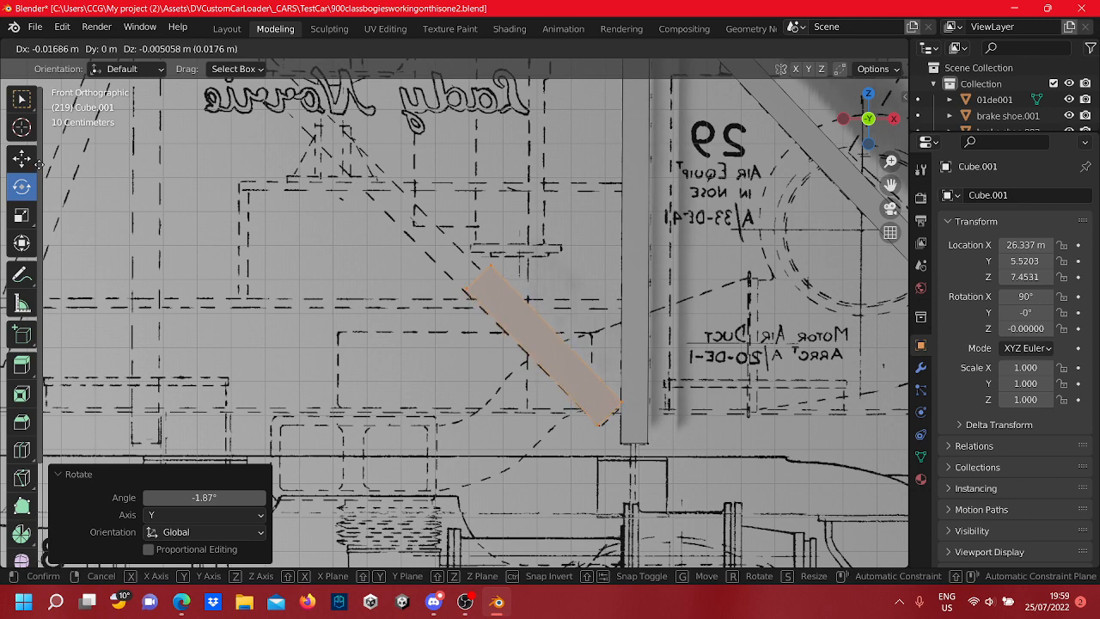
left_click(43, 167)
Shift the upper corner on the block's underside -0.006829 m in X and -0.008781 m in Z onto the dashed line
scroll(543, 334, "up", 1)
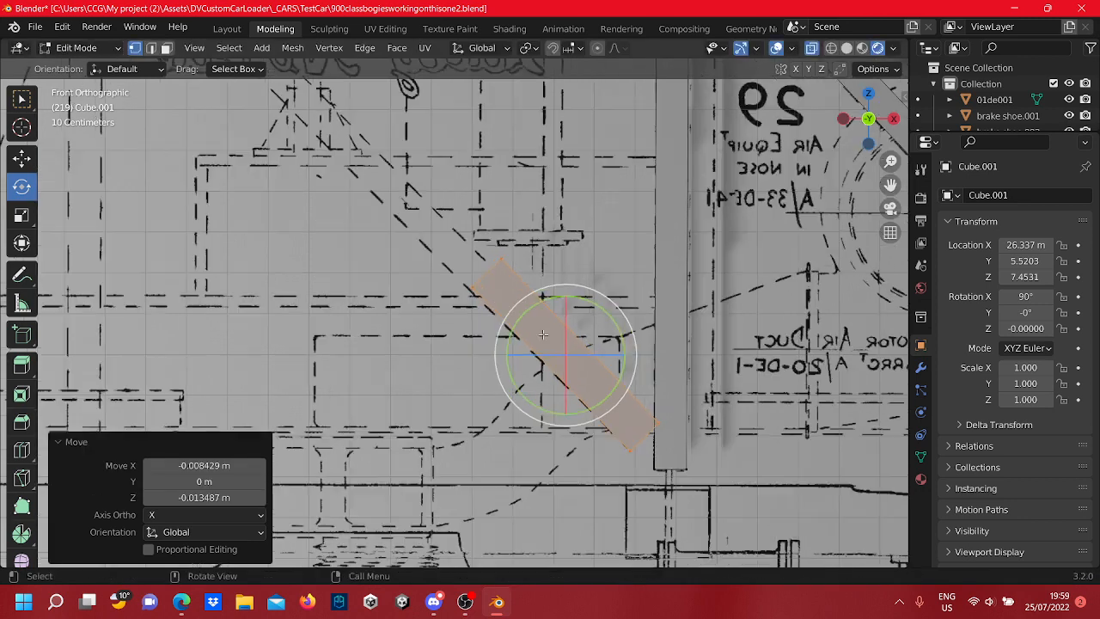
scroll(543, 334, "up", 2)
left_click(479, 275)
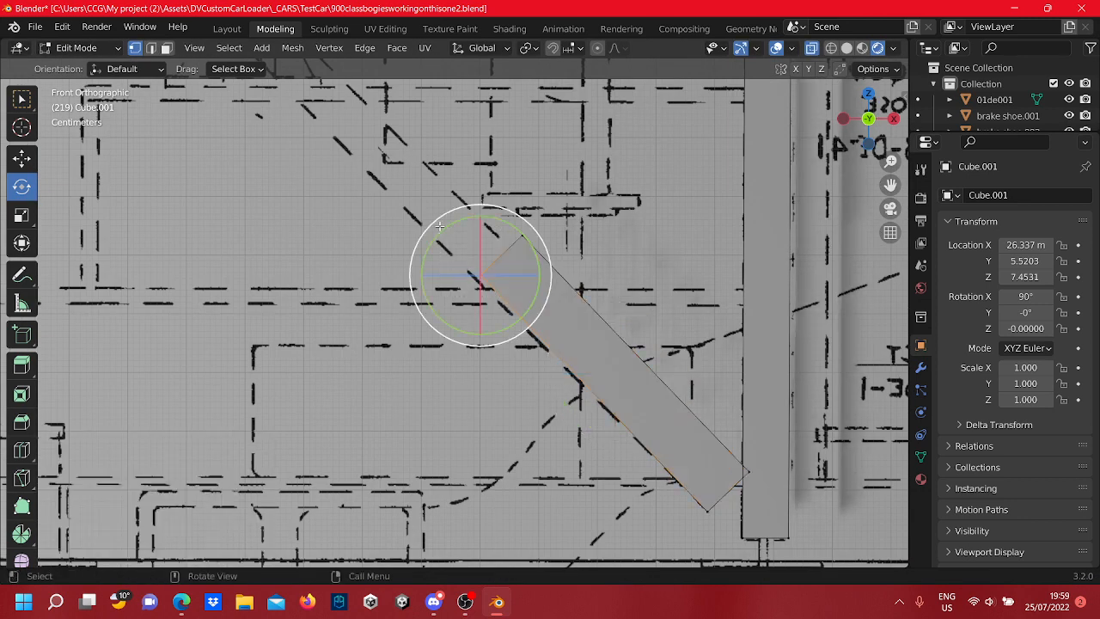
left_click(21, 157)
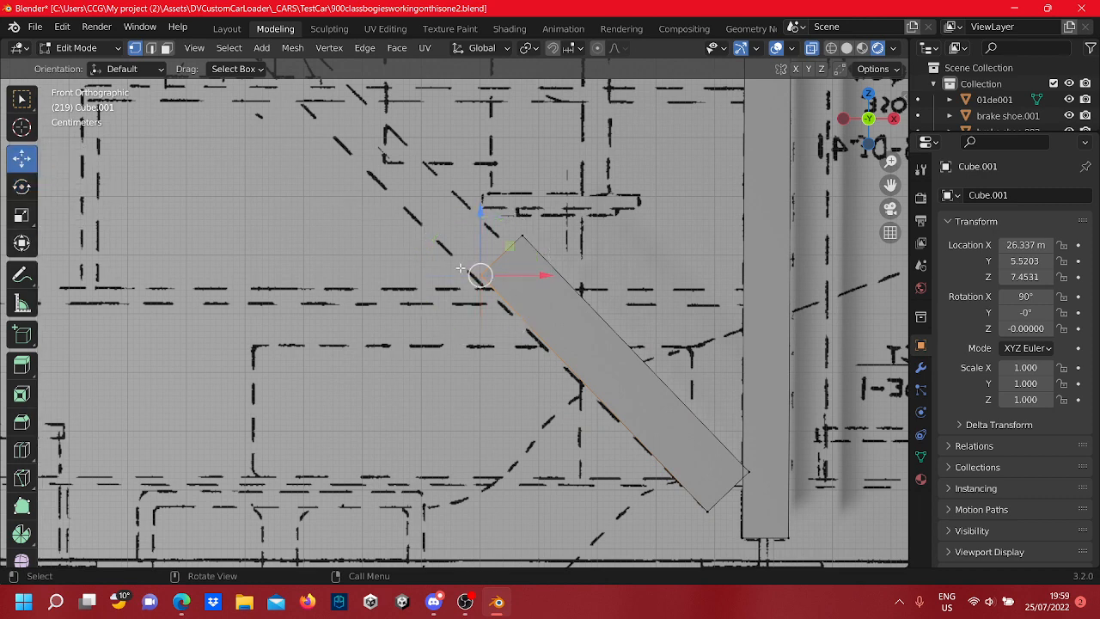
key("g")
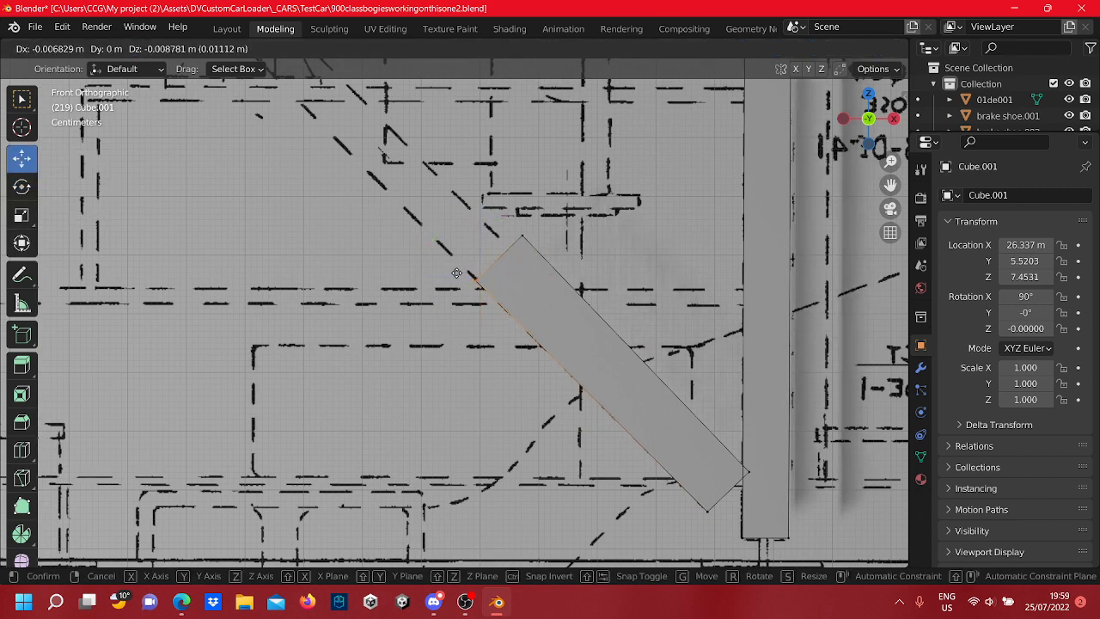
left_click(456, 274)
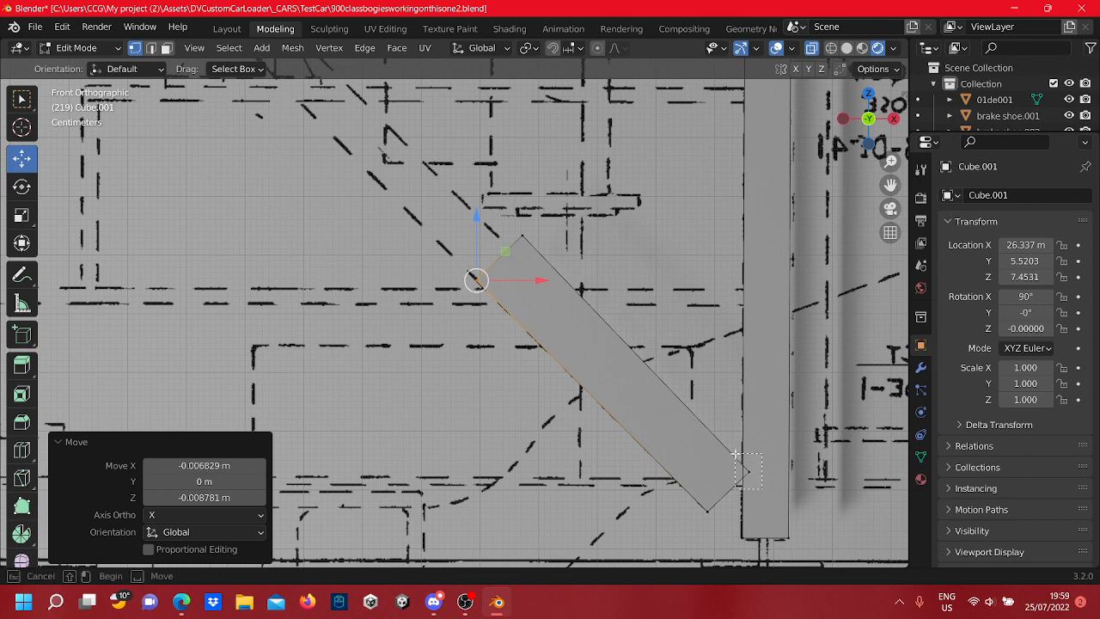
Pull both corners of the block's upper long edge inward onto the dashed line, shifting the upper-end corner -0.025366 m in X and -0.017561 m in Z
key("g")
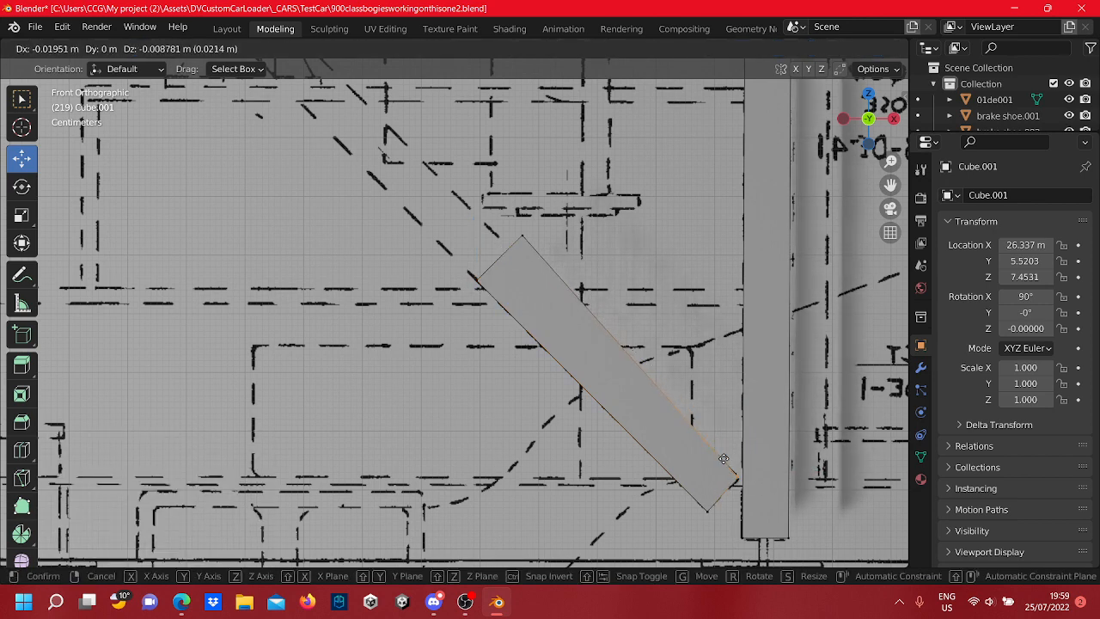
left_click(725, 469)
left_click(521, 235)
key("g")
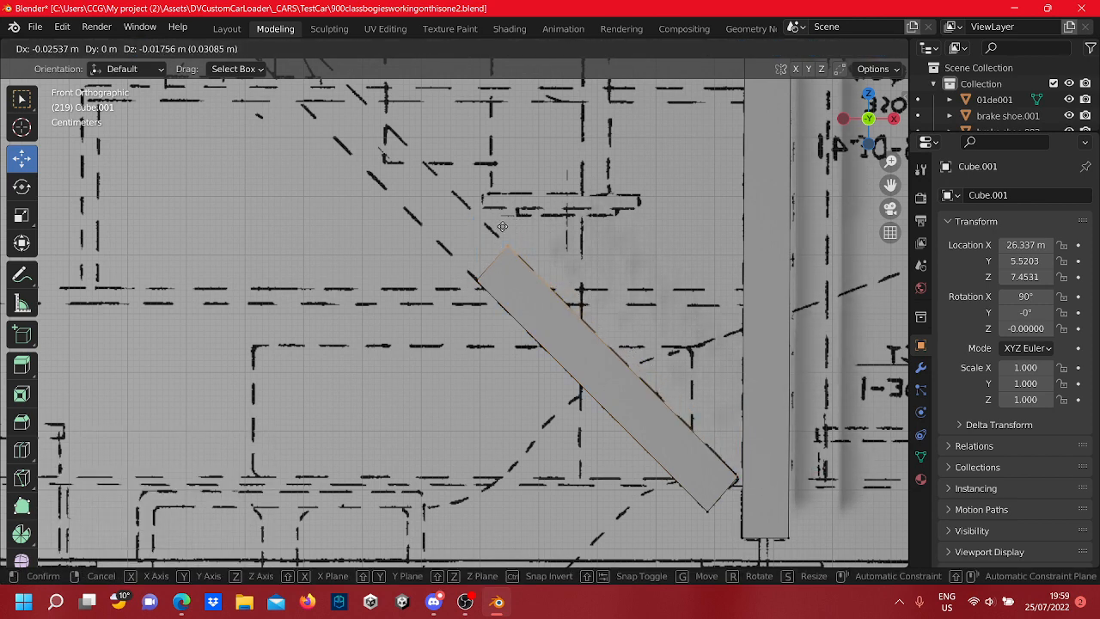
left_click(503, 226)
Raise the block's lowest corner 0.004215 m in Z to fit the foot of the dashed diagonal
scroll(547, 299, "down", 2)
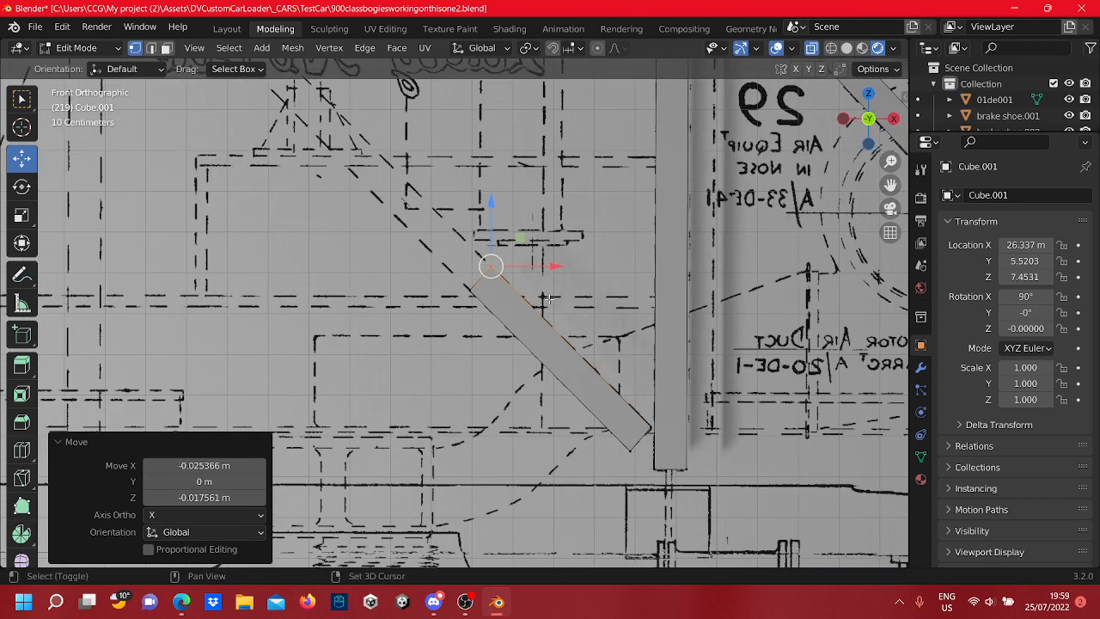
left_click(630, 444)
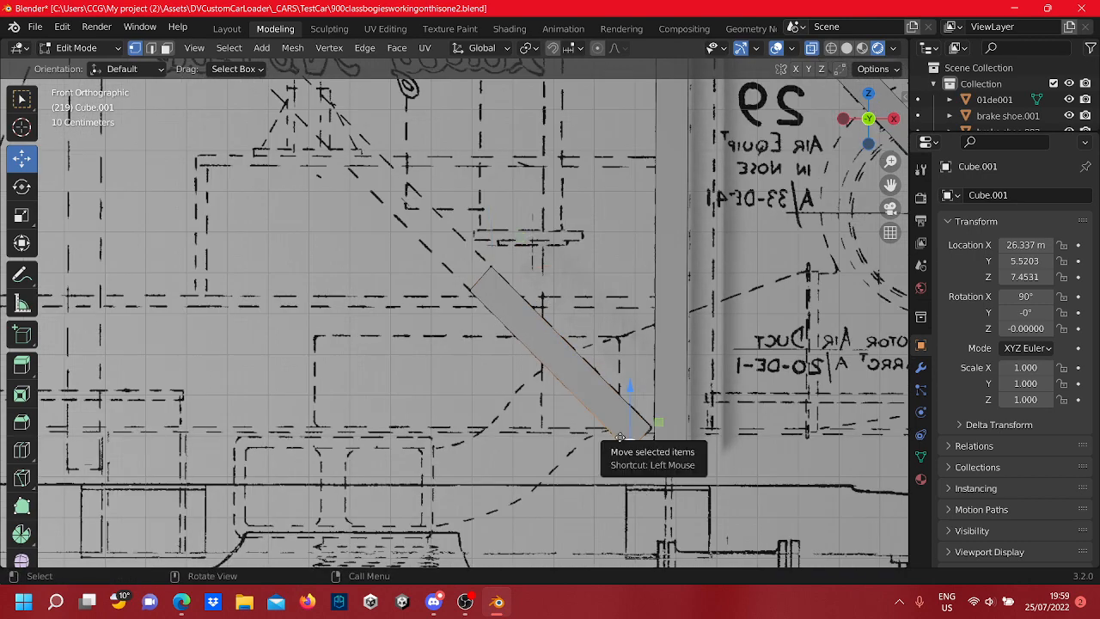
key("g")
left_click(621, 435)
Extend the diagonal's upper end -0.95651 m in X and 0.97107 m in Z to the dashed joint beside the horizontal bar's end
scroll(532, 330, "up", 6)
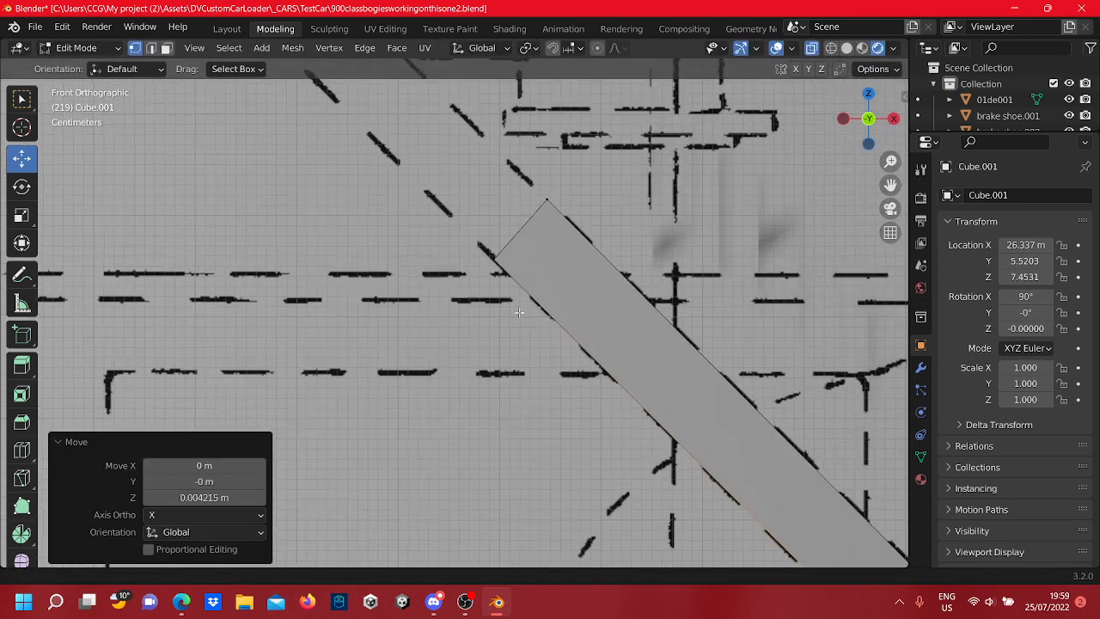
left_click(533, 330)
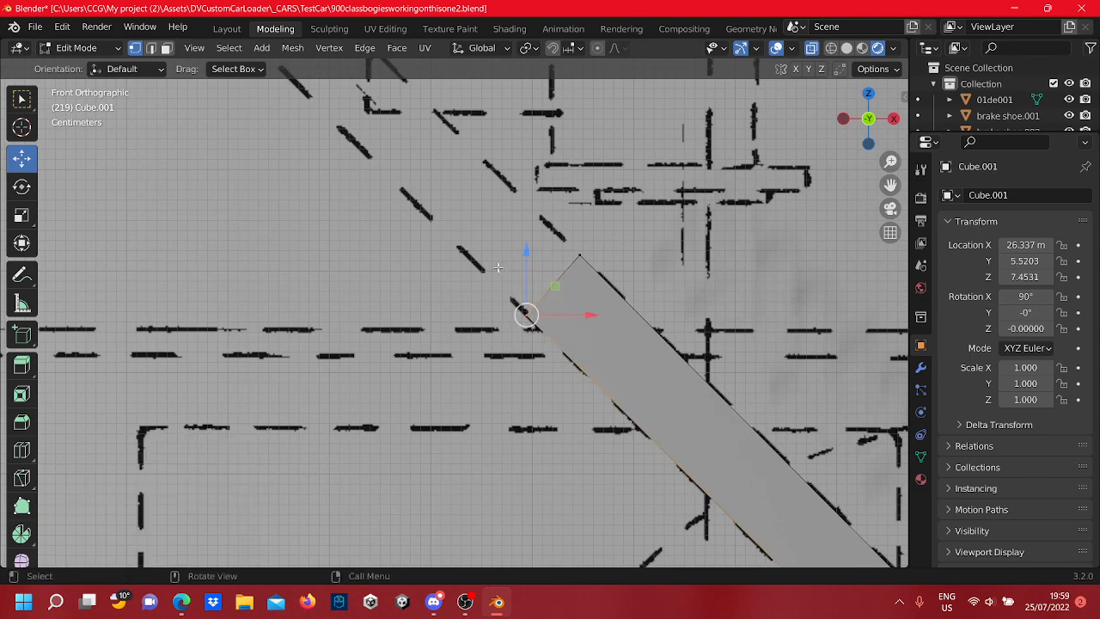
scroll(561, 344, "down", 2)
middle_click_drag(561, 344, 559, 388, "shift")
left_click(571, 328, "shift")
middle_click_drag(485, 261, 574, 379, "shift")
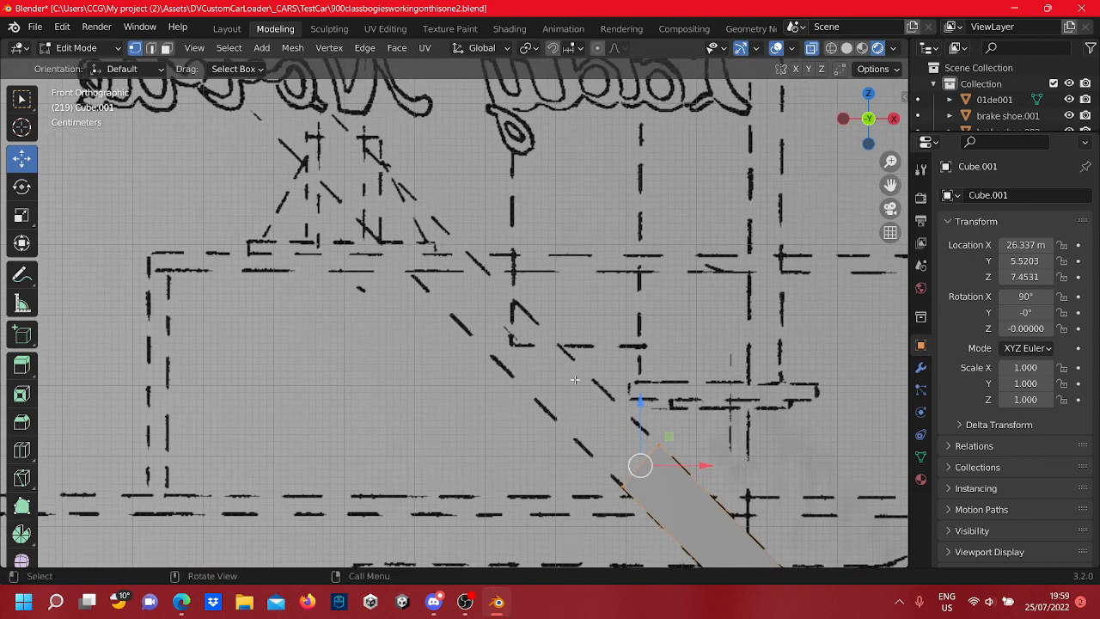
scroll(571, 378, "down", 6)
middle_click_drag(367, 226, 463, 323, "shift")
key("g")
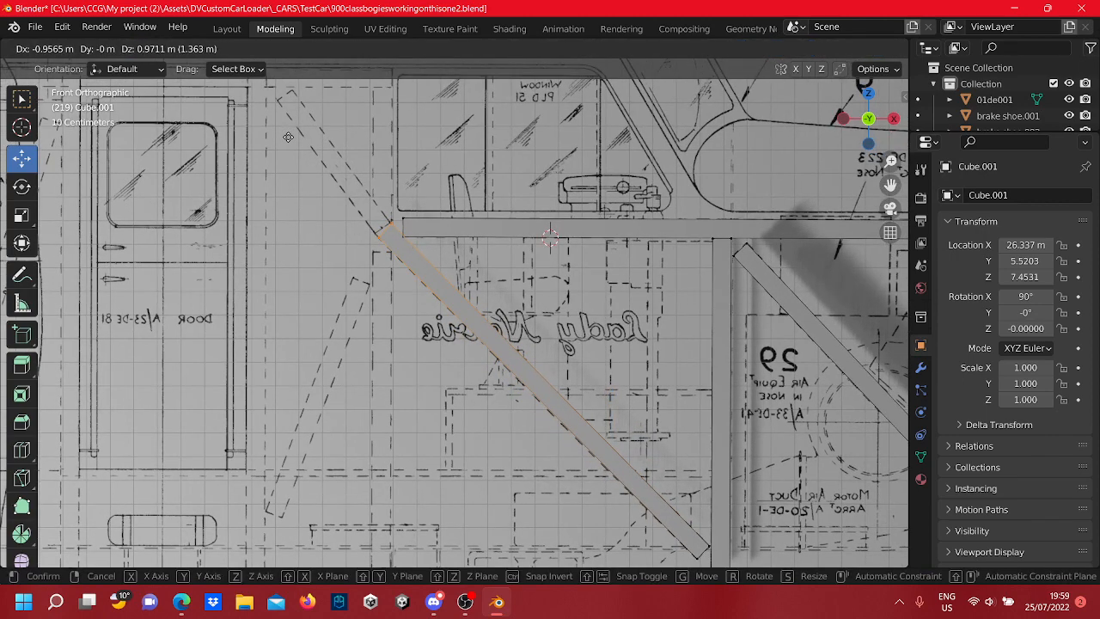
left_click(287, 137)
Fit the diagonal's two upper corners to the dashed end line, shifting the corner nearer the horizontal bar -0.005081 m in X and 0.003952 m in Z
scroll(537, 324, "up", 6)
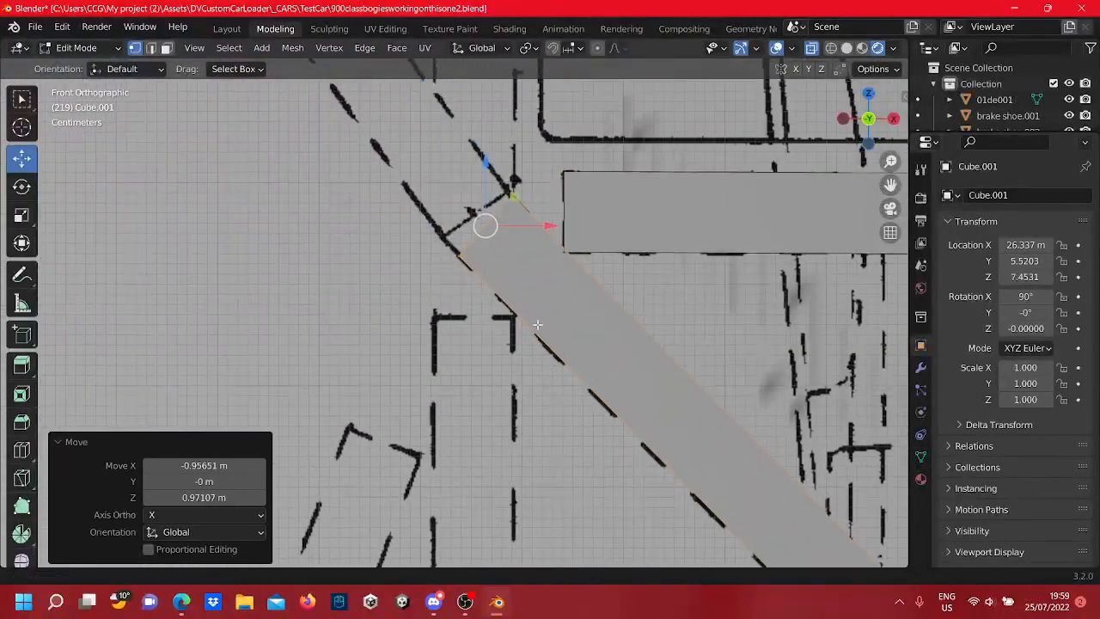
left_click_drag(473, 239, 444, 275)
middle_click_drag(443, 275, 442, 280, "shift")
key("g")
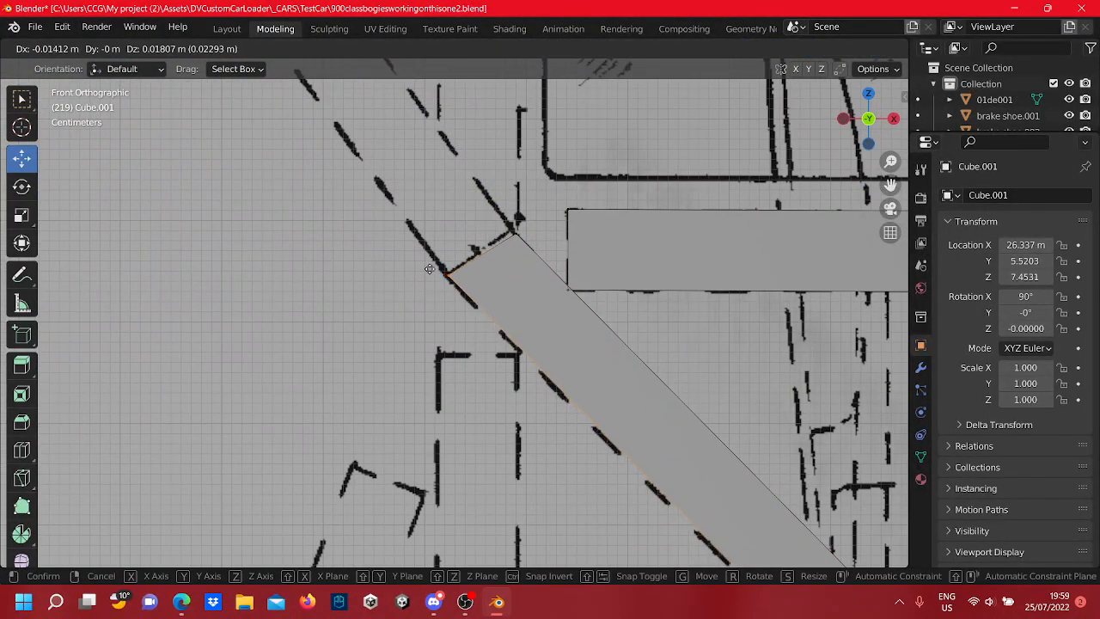
left_click(429, 269)
key("g")
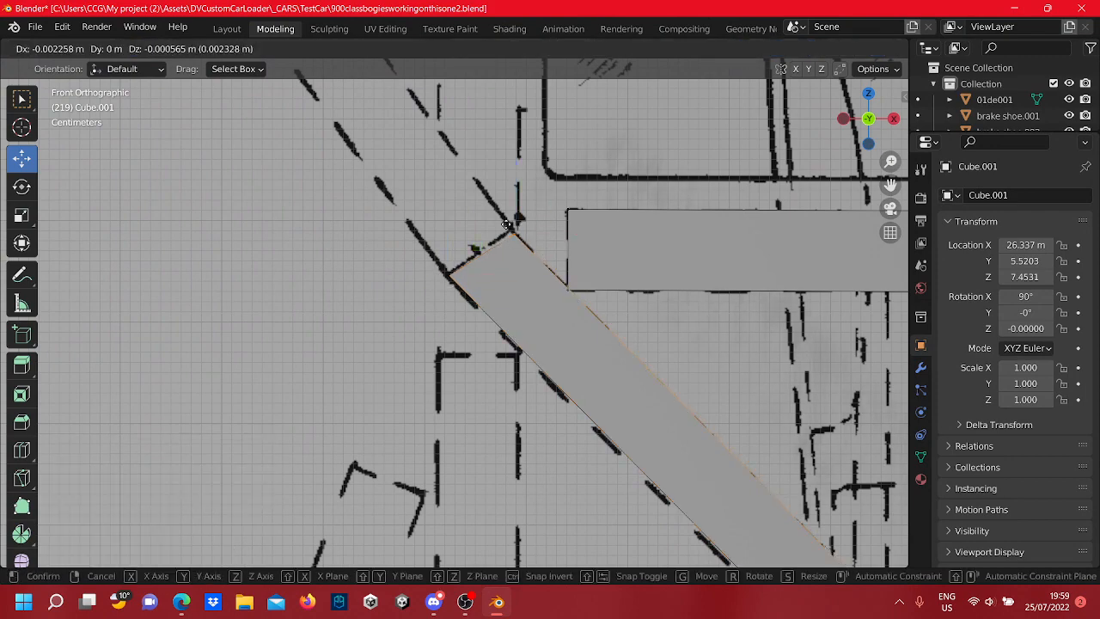
left_click(494, 289)
Examine the side framework against the reference drawing, from the cab and nose down to the underframe and bogies
scroll(494, 288, "down", 4)
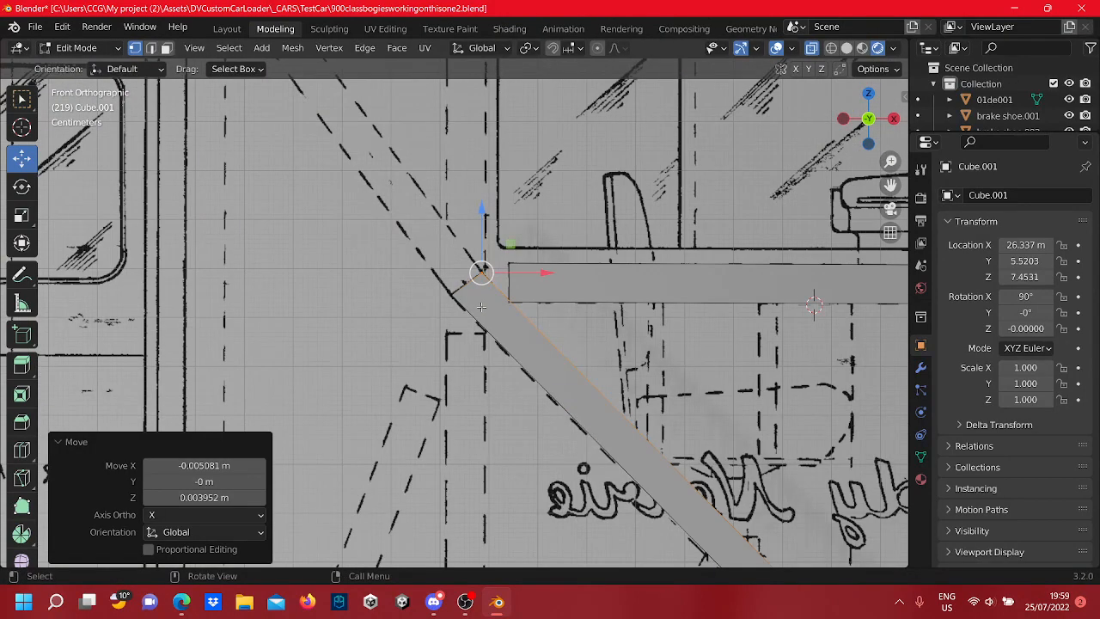
scroll(638, 339, "down", 5)
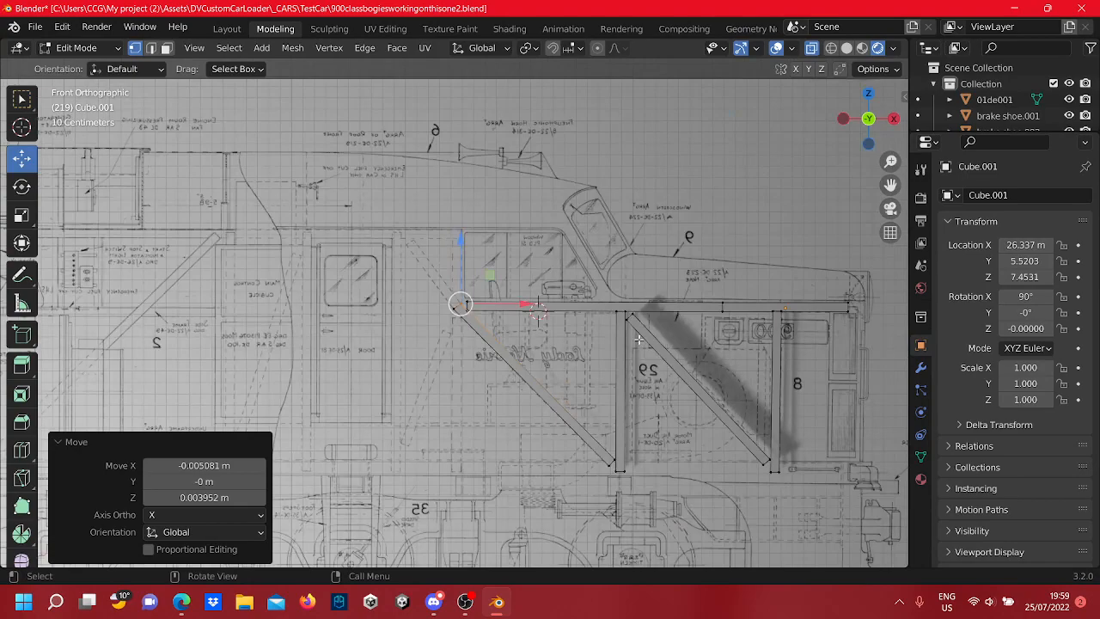
scroll(639, 339, "up", 8)
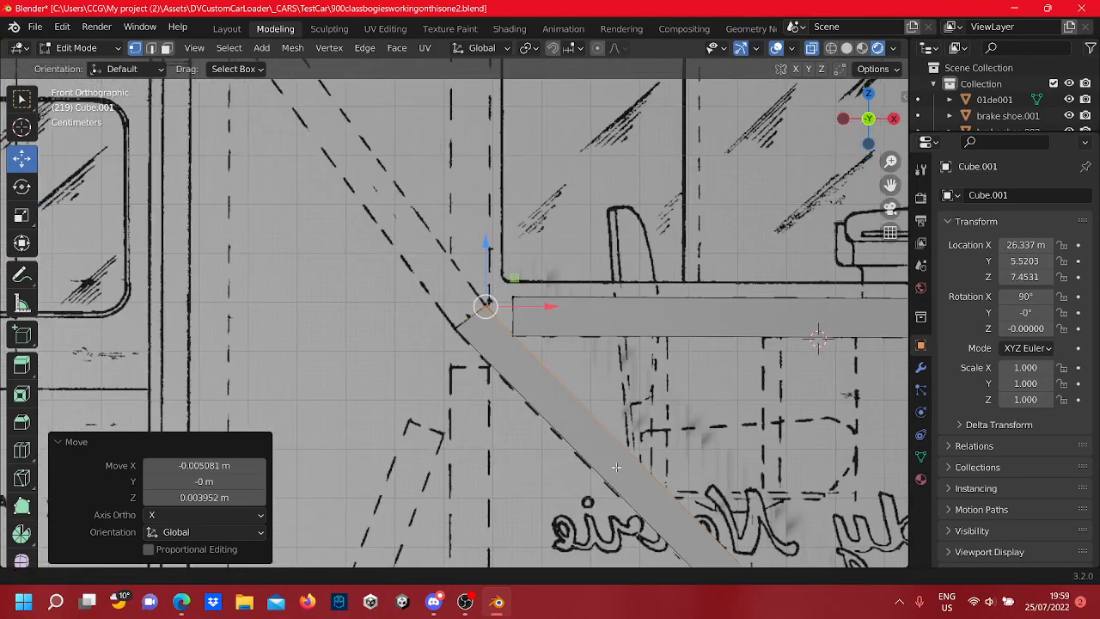
scroll(584, 401, "down", 4)
scroll(526, 276, "up", 2)
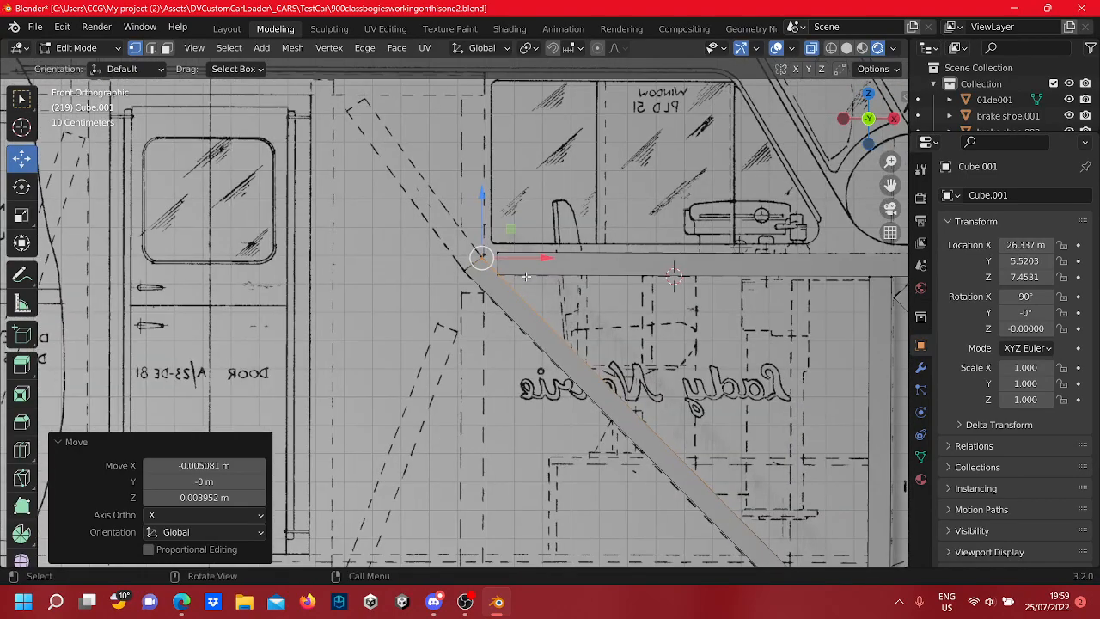
scroll(526, 276, "down", 4)
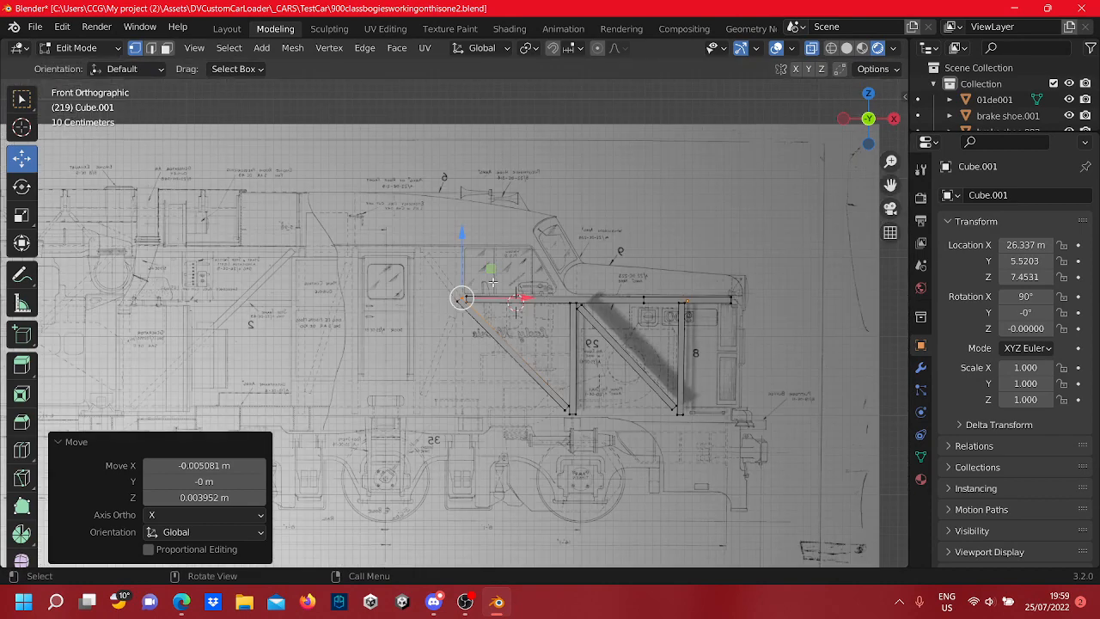
scroll(493, 282, "up", 2)
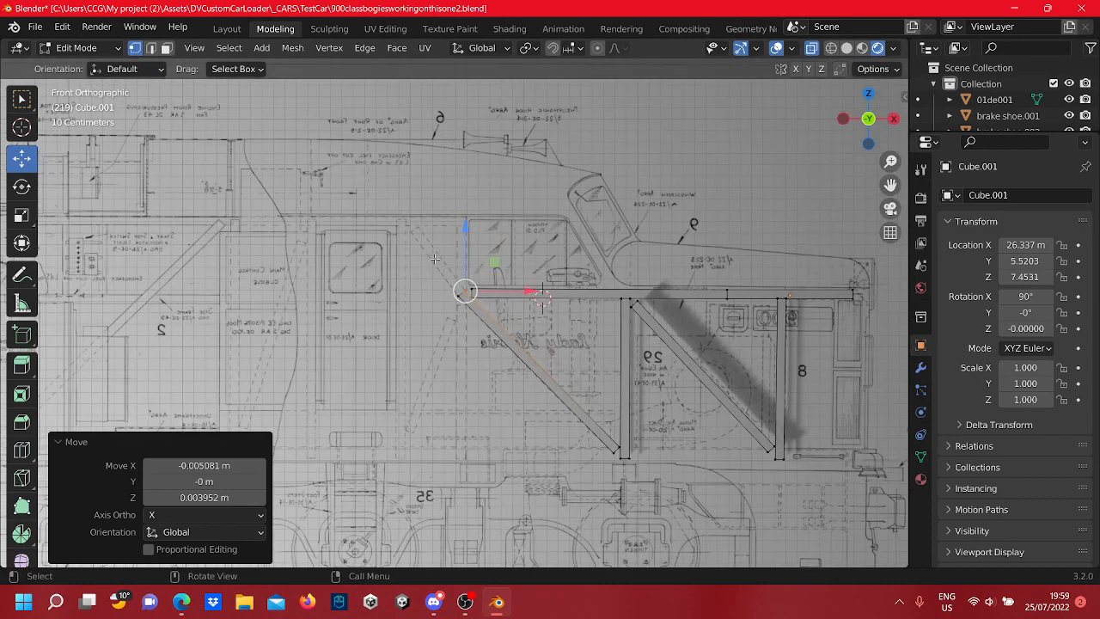
scroll(435, 258, "down", 3)
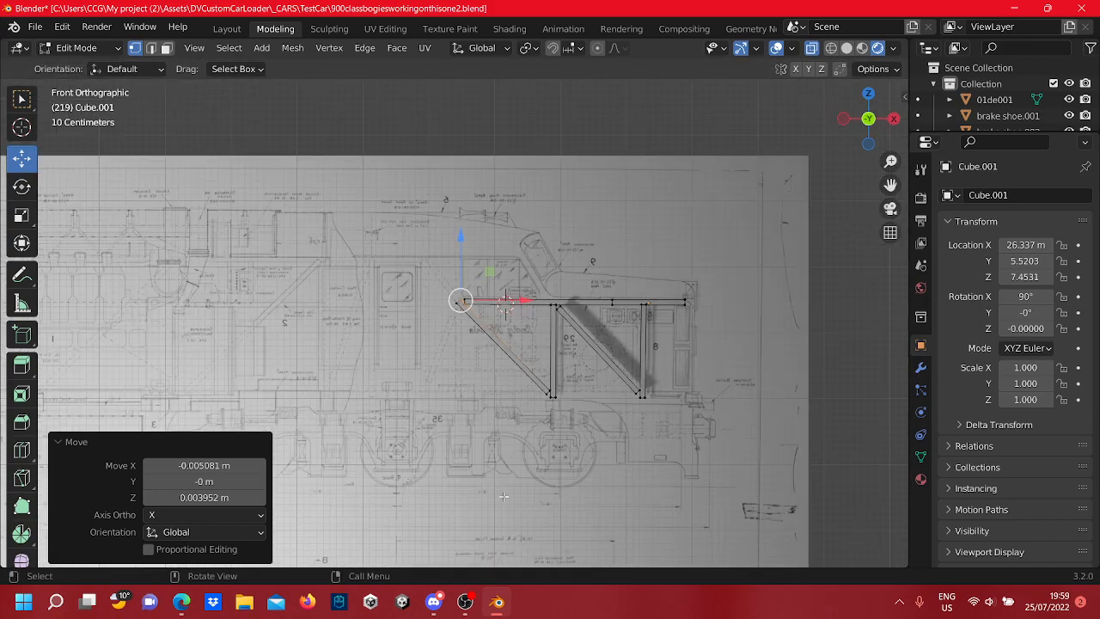
scroll(655, 367, "up", 4)
middle_click_drag(790, 481, 599, 294, "shift")
scroll(739, 382, "up", 3)
scroll(738, 382, "down", 3)
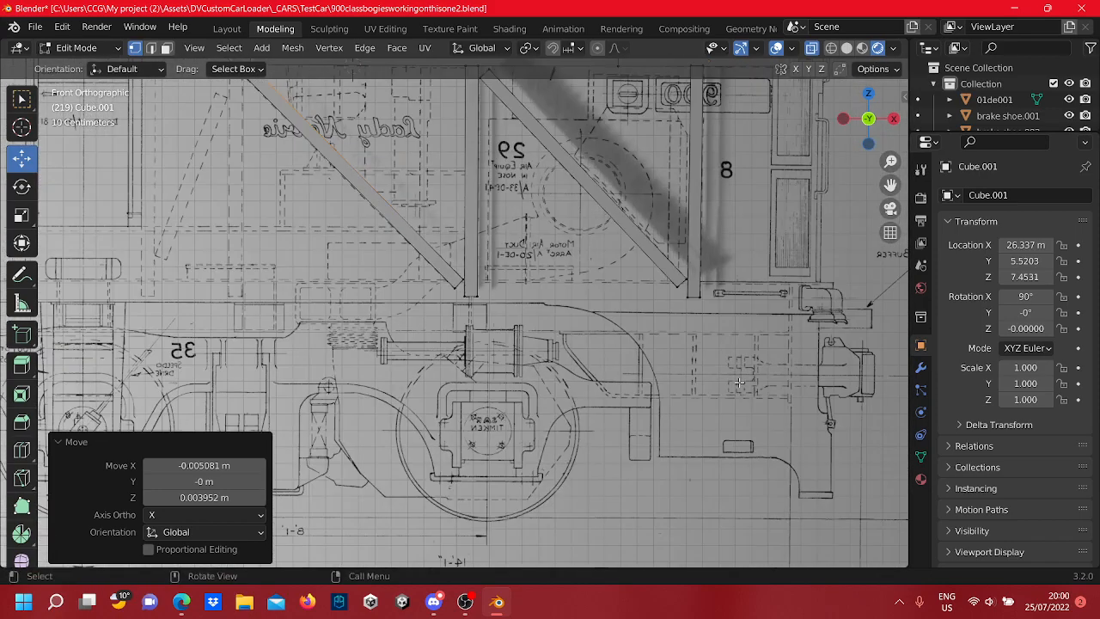
scroll(653, 367, "up", 1)
middle_click_drag(652, 366, 725, 396, "shift")
middle_click_drag(470, 260, 601, 398, "shift")
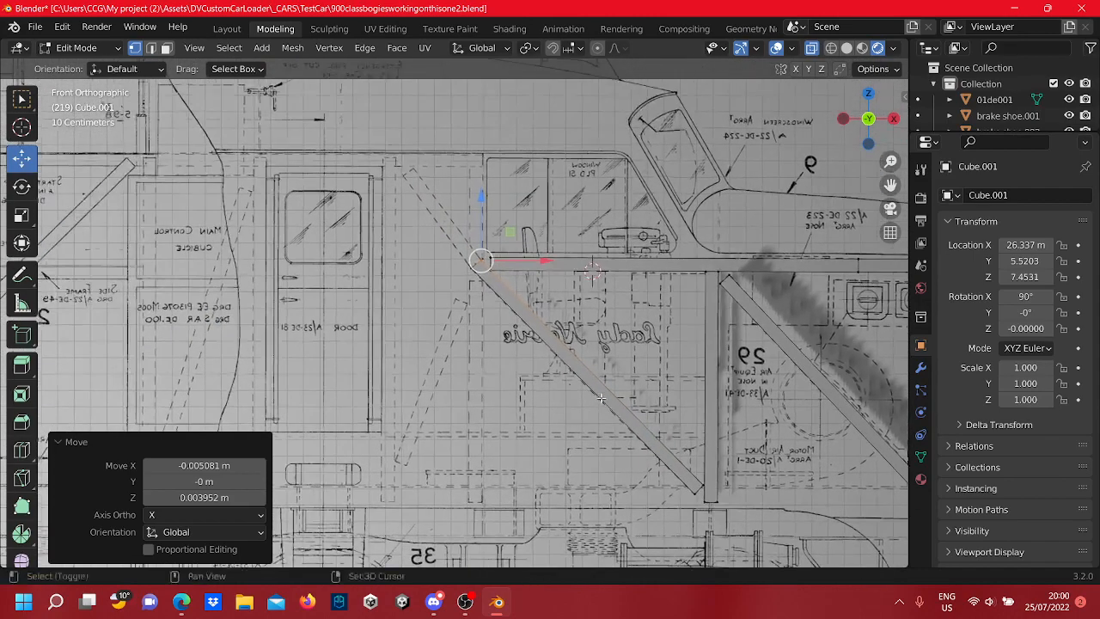
Select the corners at the diagonal's upper end, beside the end of the horizontal bar
middle_click_drag(457, 261, 468, 376, "shift")
scroll(469, 376, "up", 5)
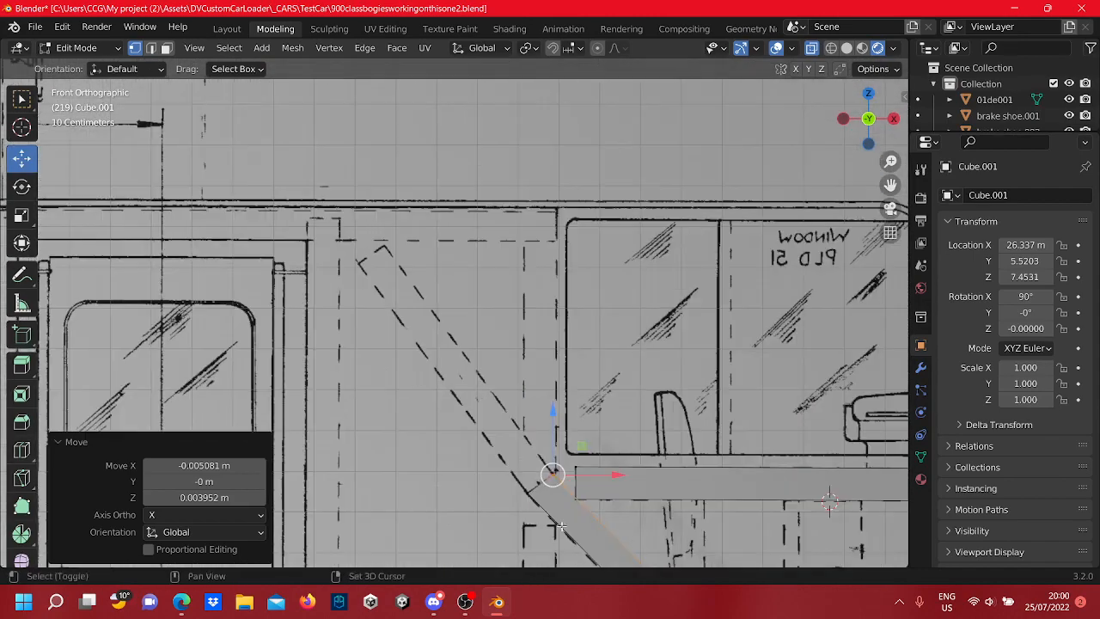
middle_click_drag(560, 524, 570, 458, "shift")
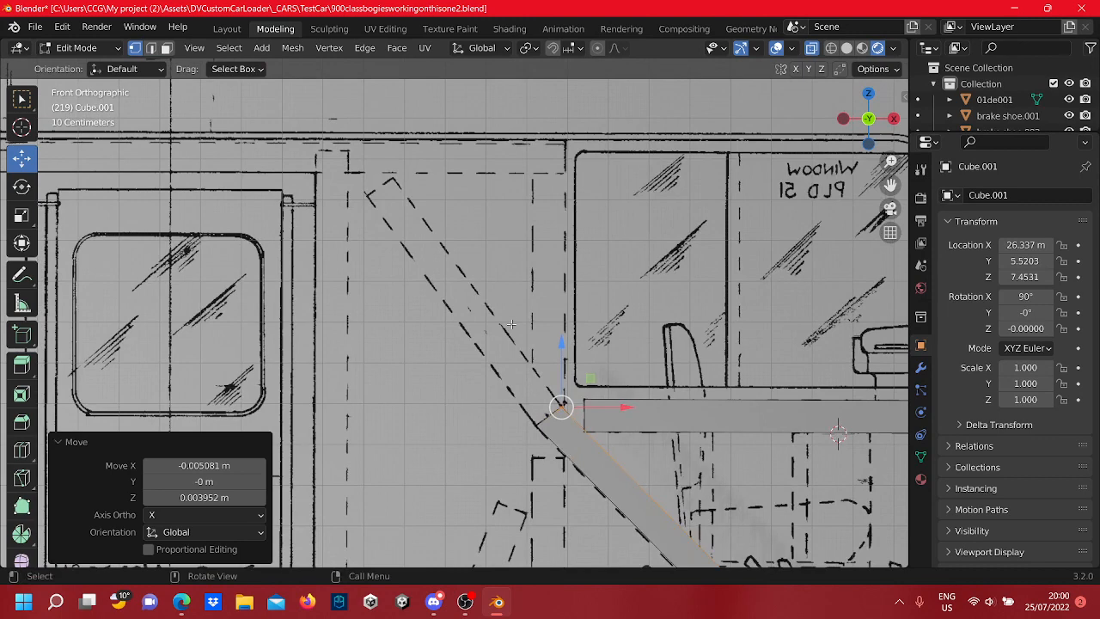
left_click_drag(585, 448, 497, 392)
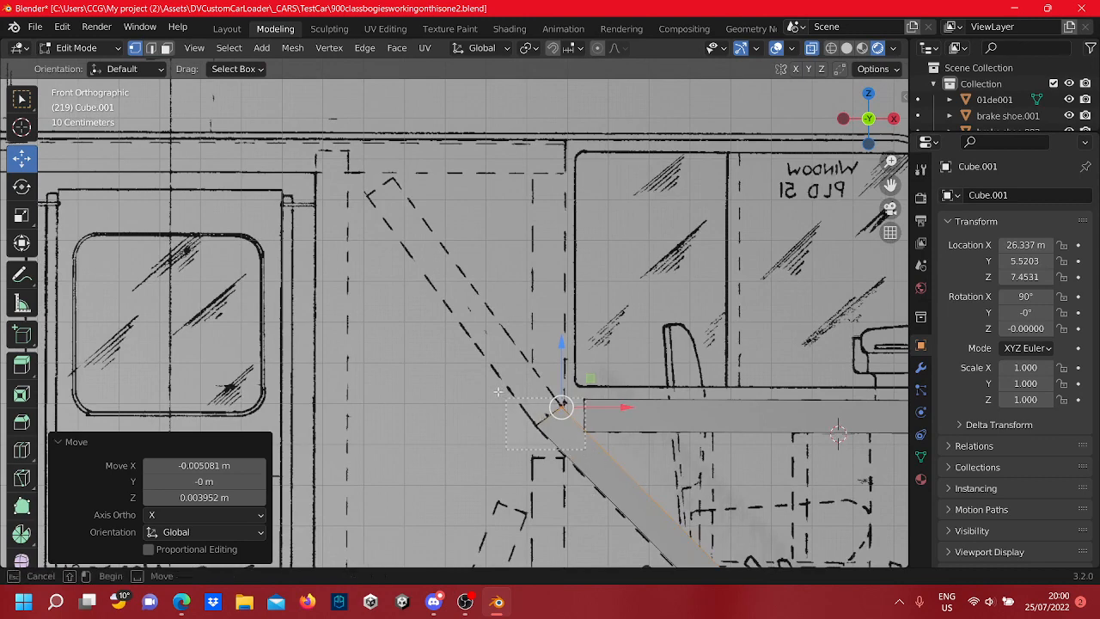
left_click_drag(528, 454, 538, 410)
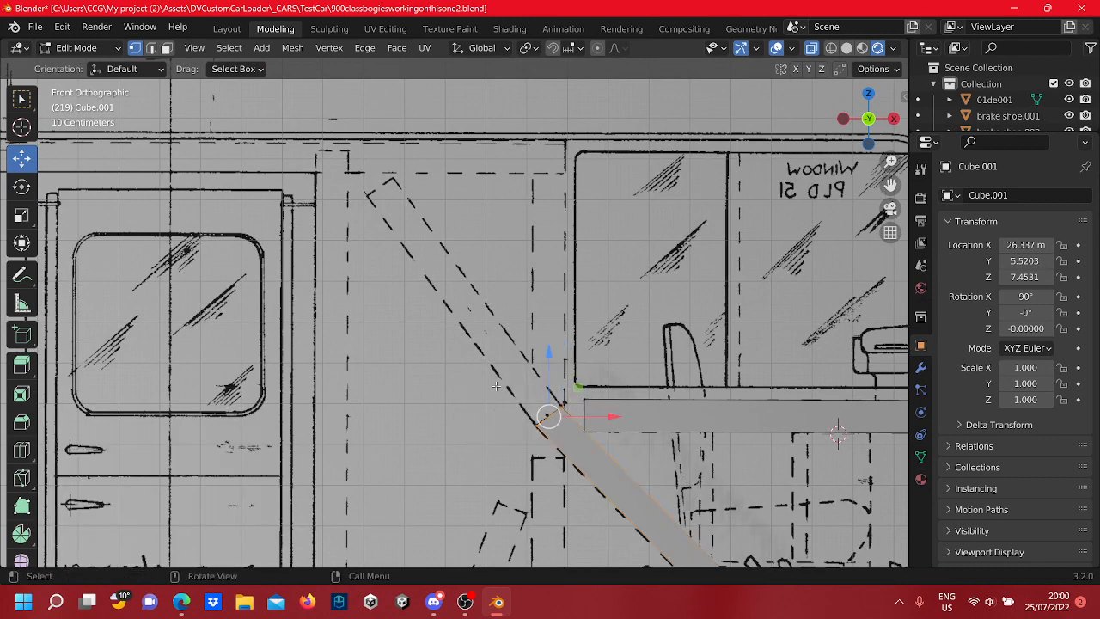
key("e")
right_click(458, 323)
key("h")
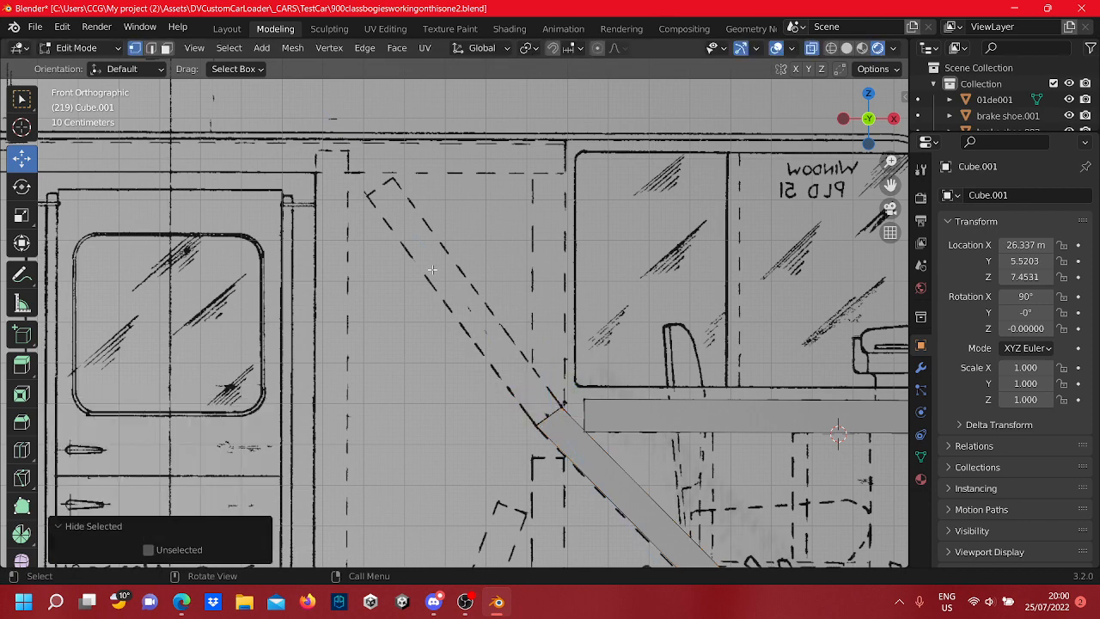
left_click_drag(573, 460, 501, 367)
key("h")
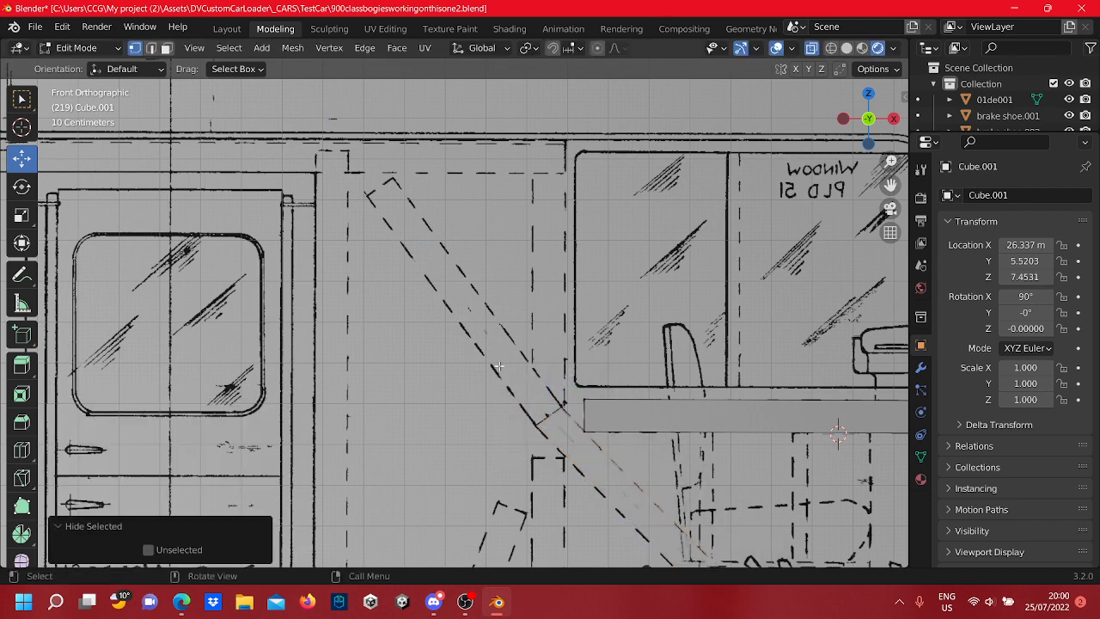
right_click(418, 229)
left_click(608, 393)
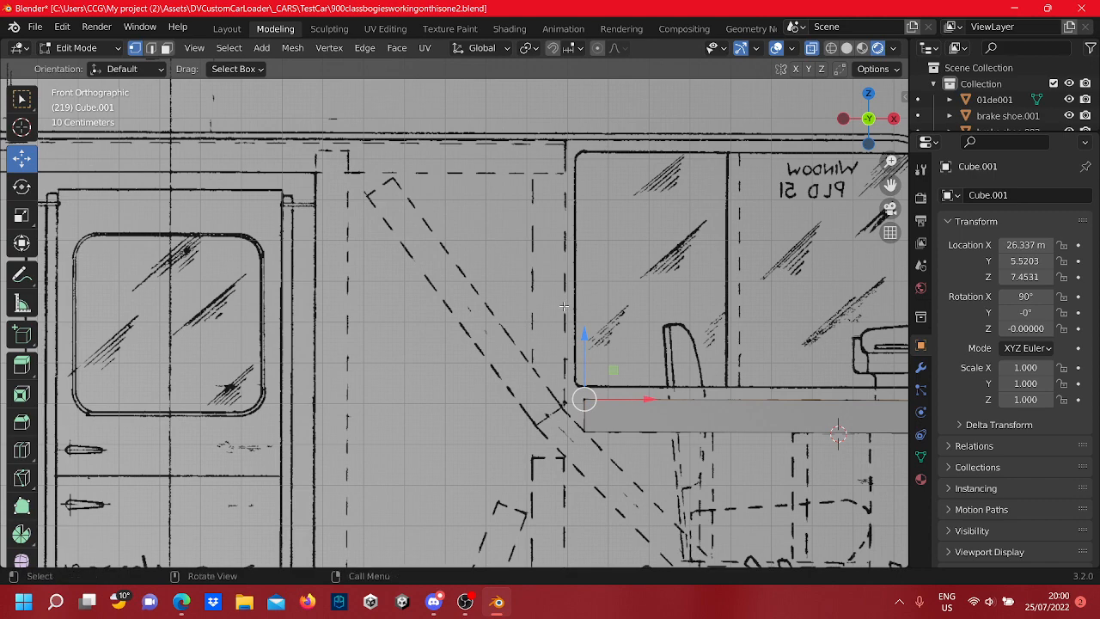
key("ctrl+z")
scroll(564, 306, "down", 3)
key("alt+h")
Extrude the diagonal's upper end -0.41679 m in X and 0.56314 m in Z along the steeper dashed brace towards the cab roof
scroll(508, 310, "up", 3)
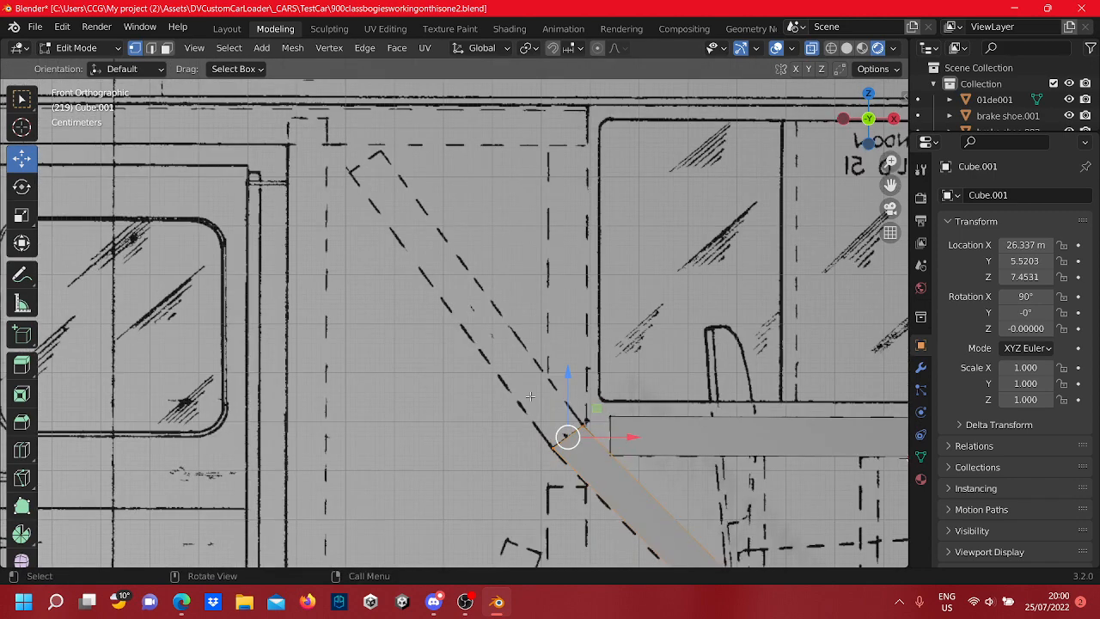
key("g")
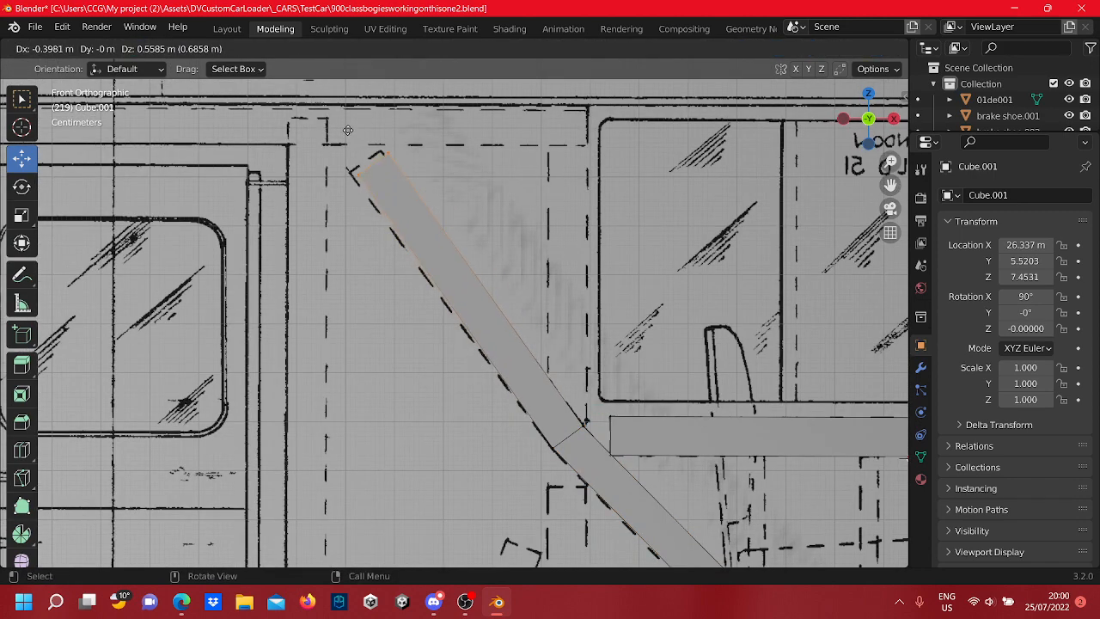
left_click(338, 128)
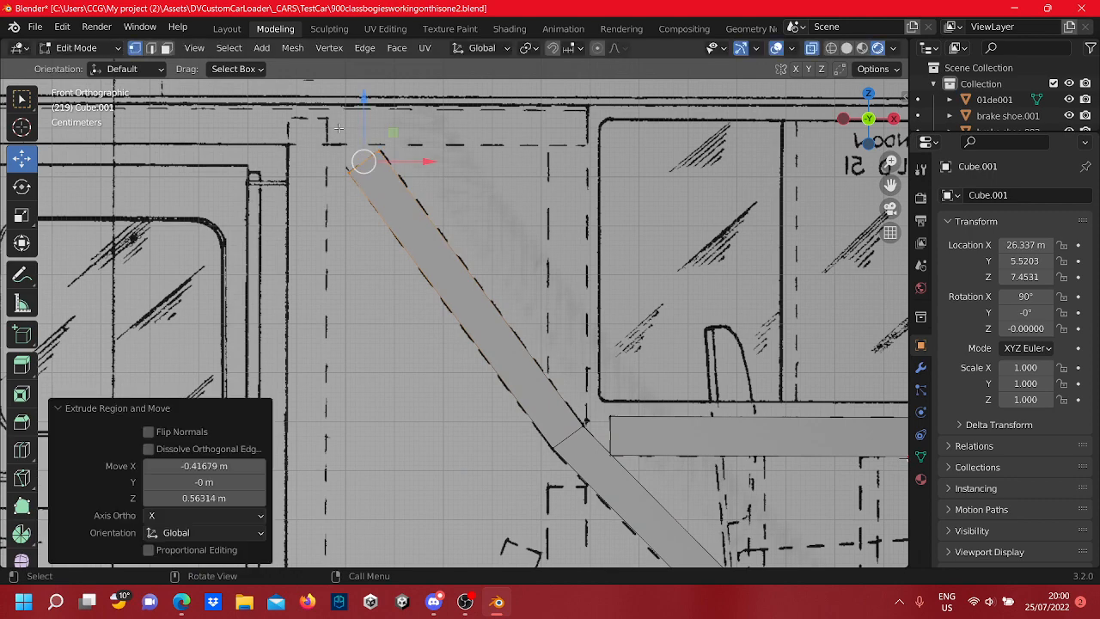
Start the Add Cube tool for a new frame member in the dashed framework below the diagonal's bend
scroll(553, 556, "down", 3)
middle_click_drag(559, 554, 553, 347, "shift")
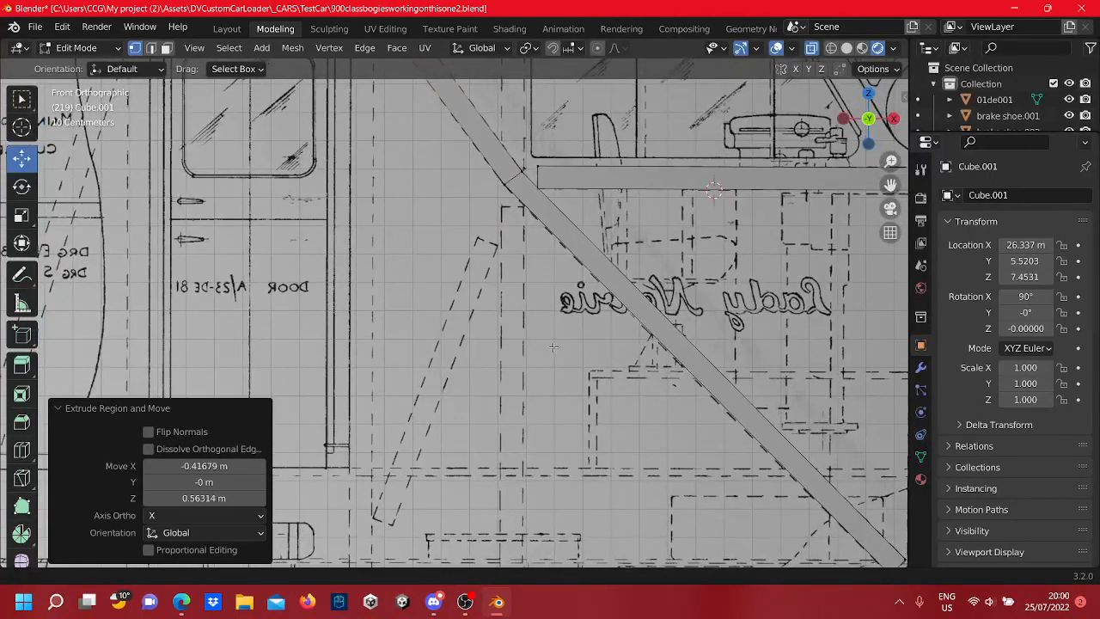
scroll(552, 347, "down", 5)
scroll(493, 302, "up", 5)
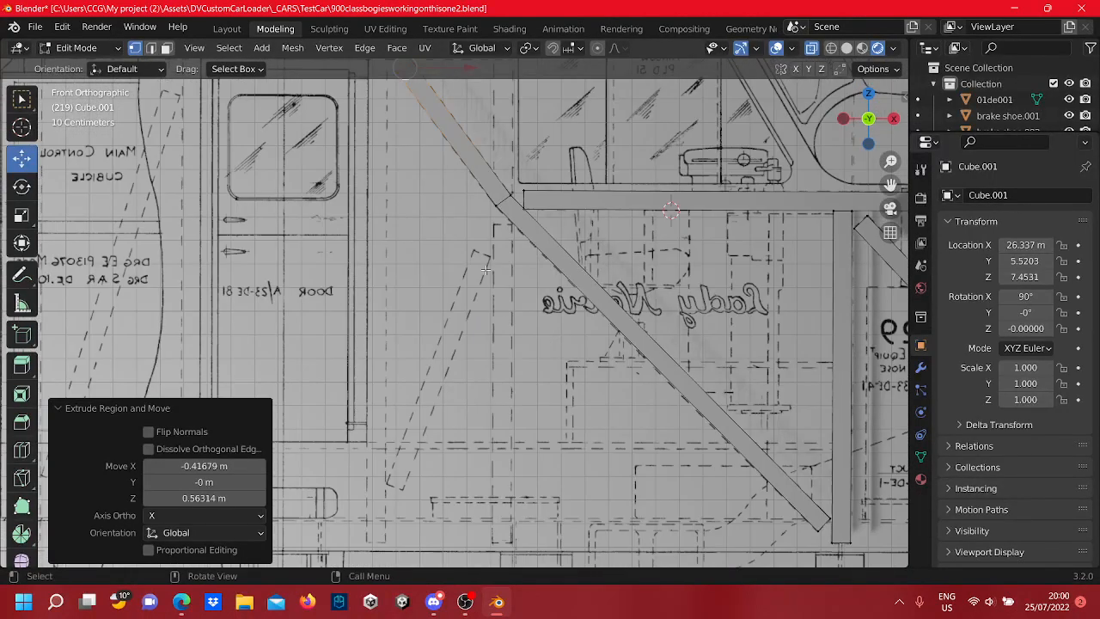
mouse_move(485, 270)
middle_mouse_down("shift")
mouse_move(527, 393)
mouse_move(521, 407)
middle_mouse_up("shift")
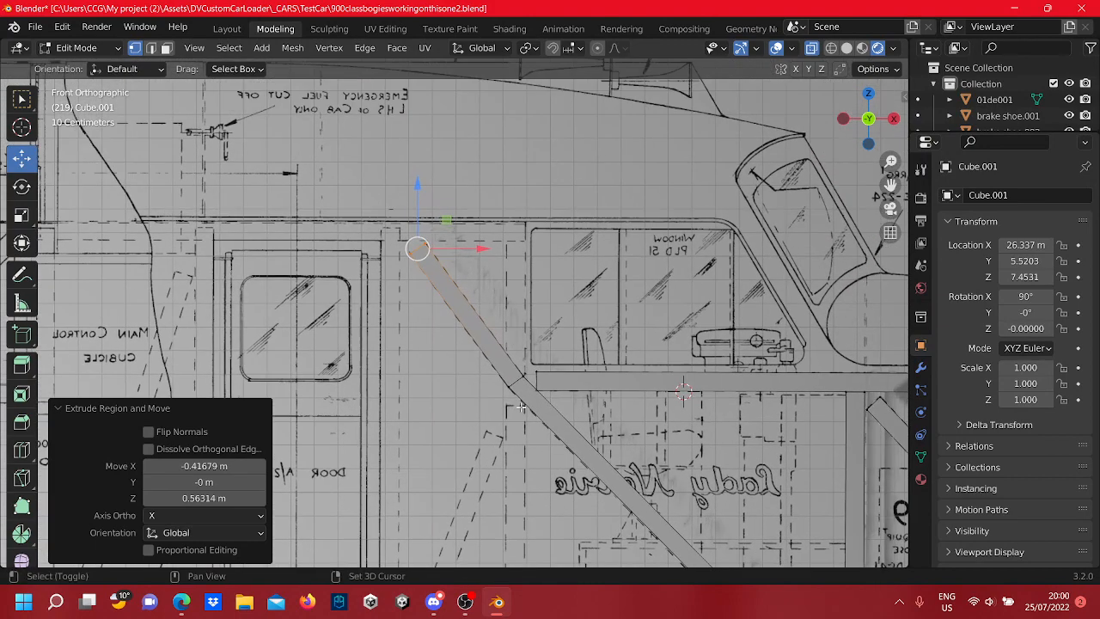
scroll(521, 407, "up", 1)
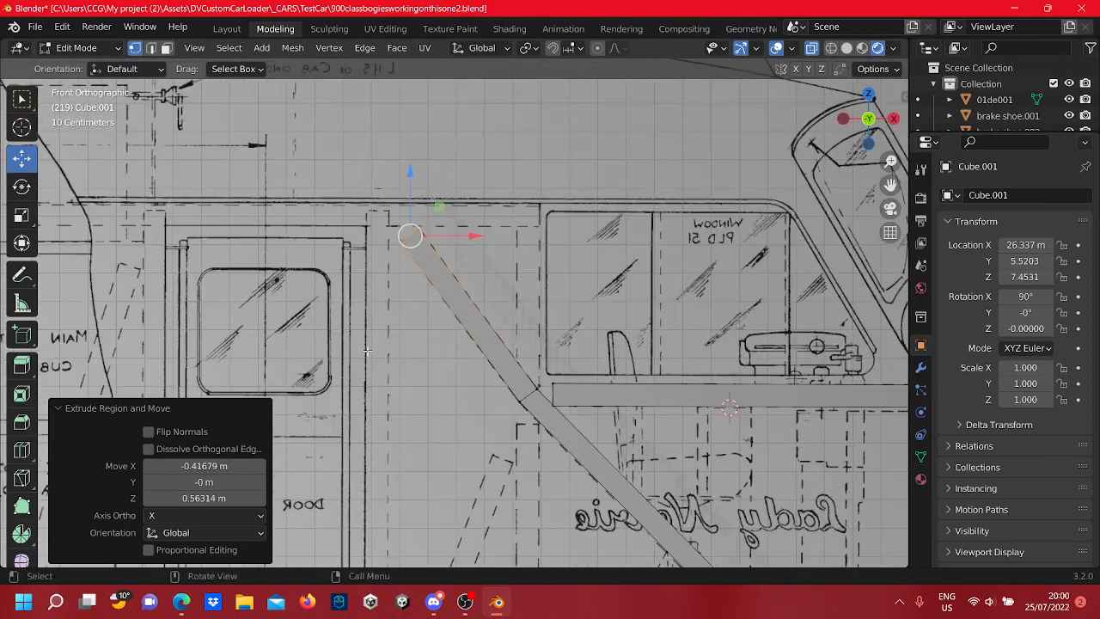
left_click(21, 335)
middle_click_drag(447, 319, 468, 127, "shift")
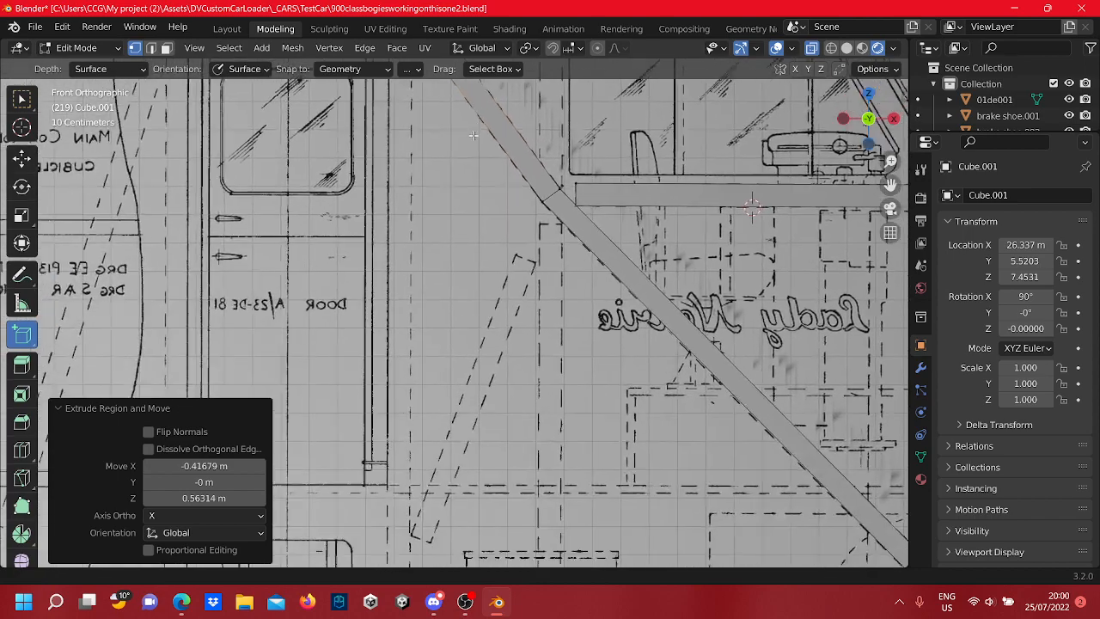
Add a tall thin box over the dashed outline of the vertical post below the bend in the diagonal brace
scroll(522, 383, "down", 3)
middle_click_drag(522, 404, 519, 375, "shift")
scroll(655, 442, "up", 3)
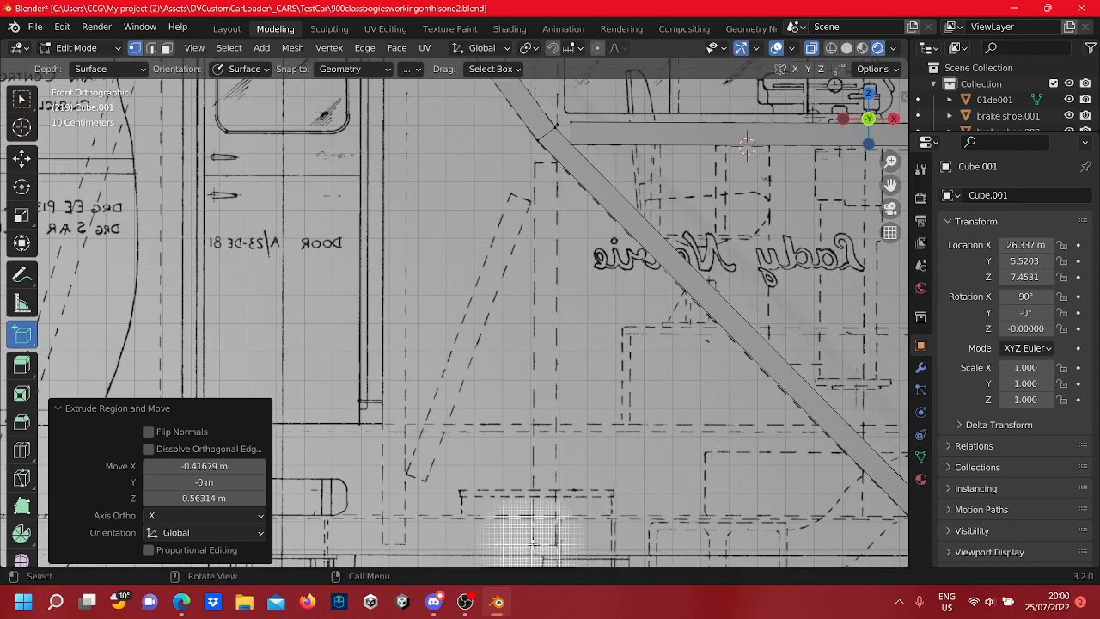
left_click_drag(533, 543, 571, 157)
left_click(467, 221)
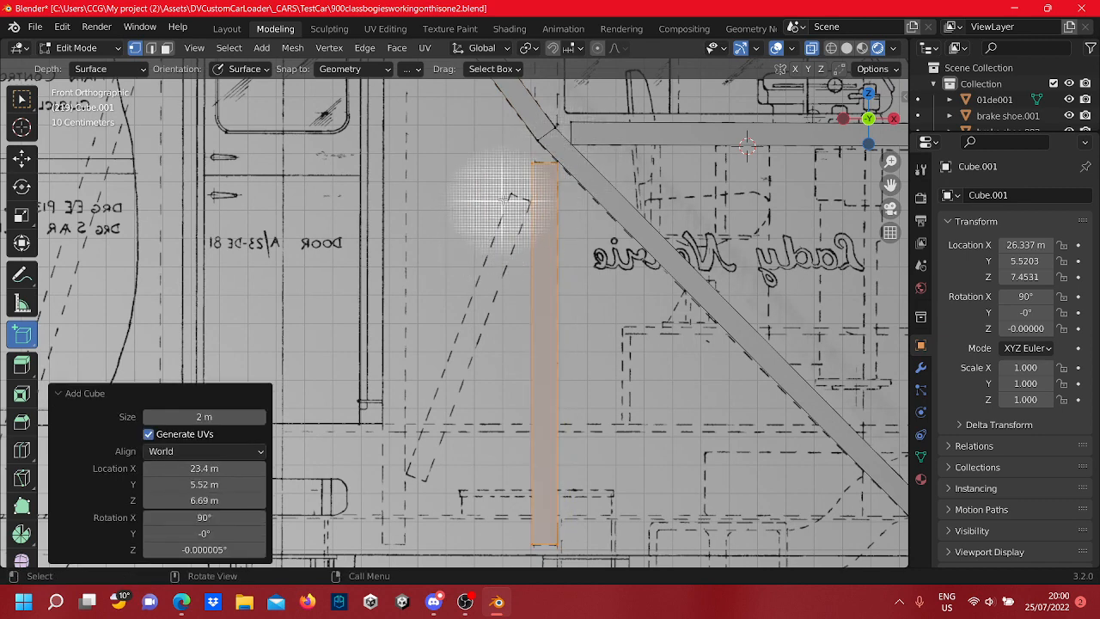
Add a second thin box for the slanted brace beside the post and rotate it about 18.6° around Y
left_click_drag(510, 196, 532, 481)
left_click(555, 466)
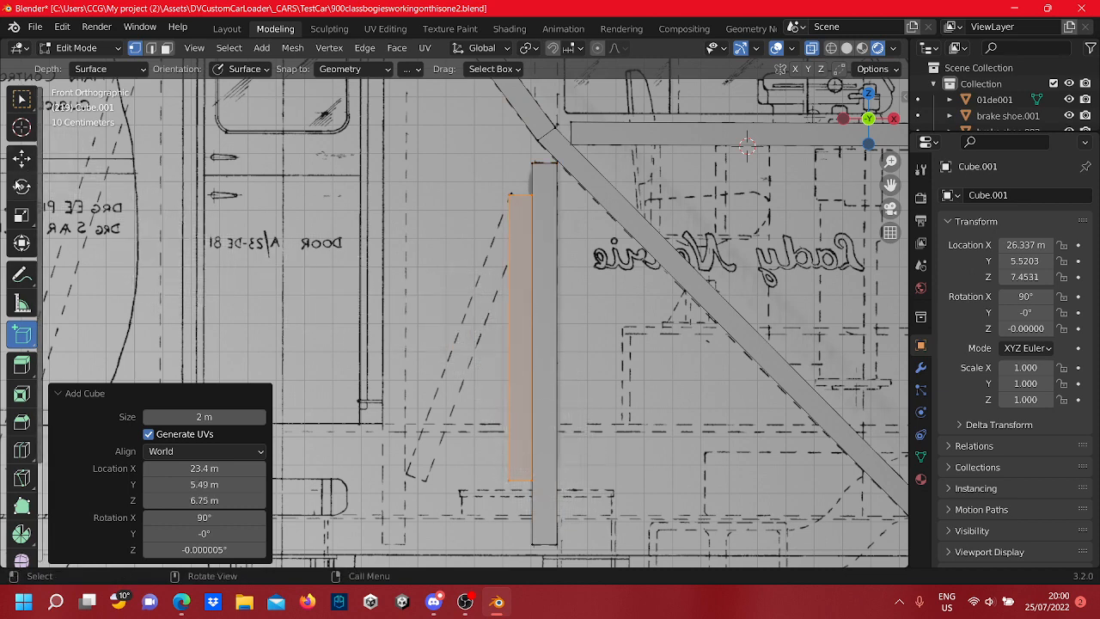
left_click(22, 186)
left_click_drag(556, 292, 567, 311)
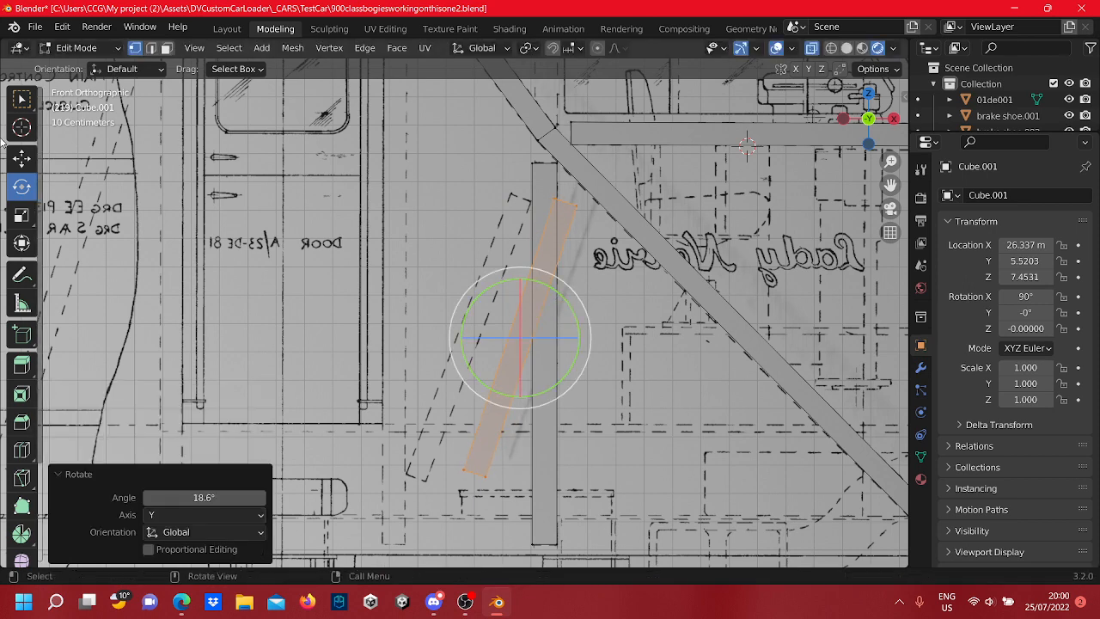
Align the slanted brace with its dashed outline by moving it about -0.178 m in X and fine-tuning its rotation by about 1.7°
left_click(22, 158)
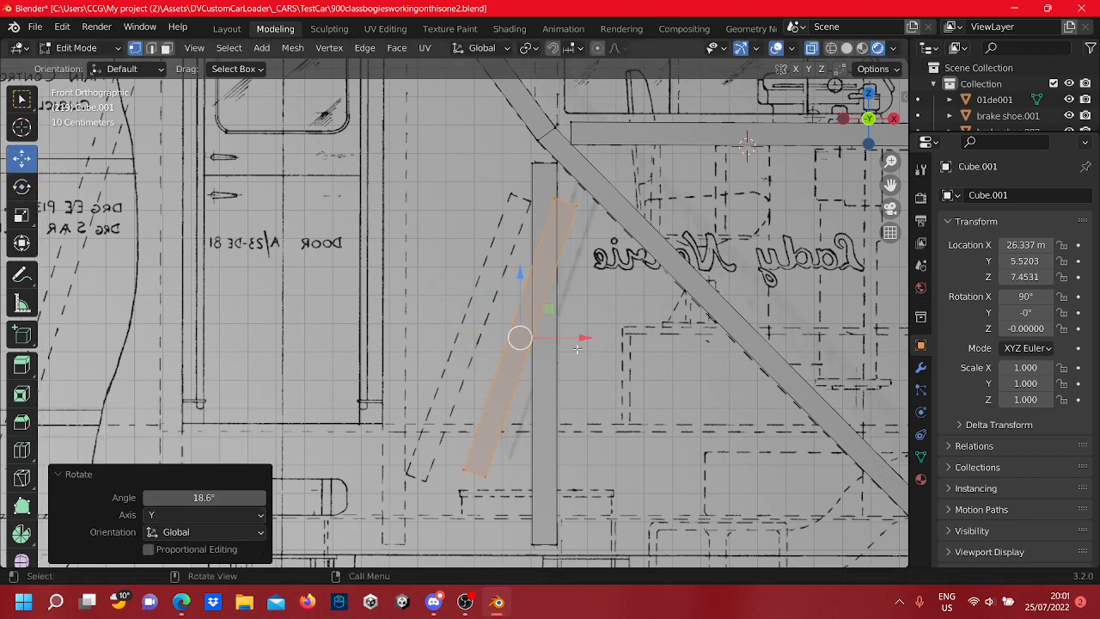
left_click_drag(579, 340, 522, 339)
scroll(481, 344, "up", 2)
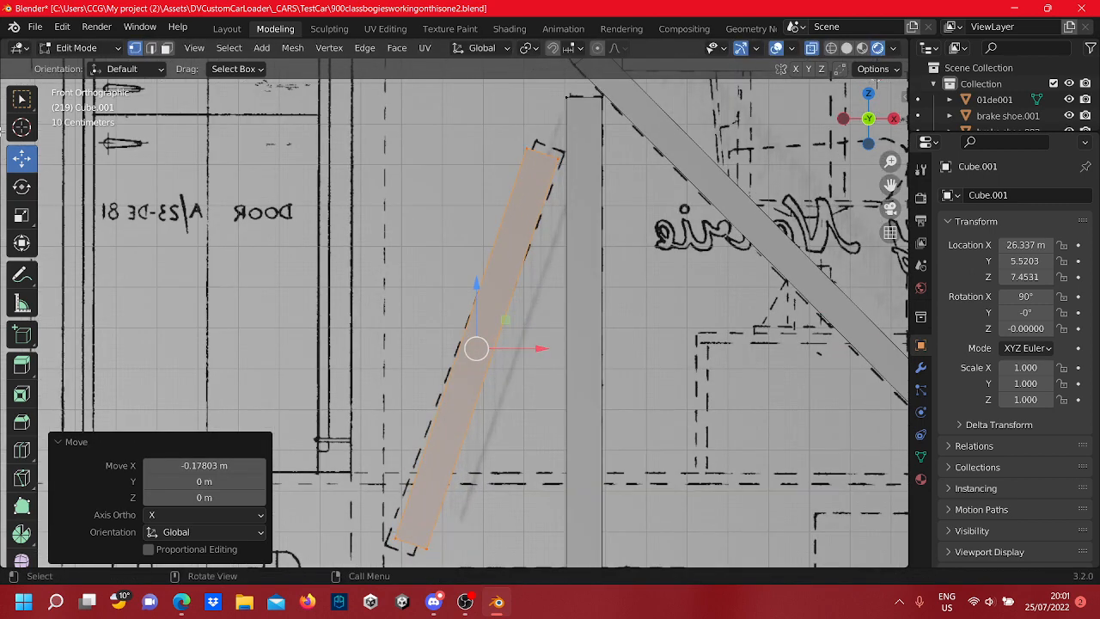
left_click(21, 186)
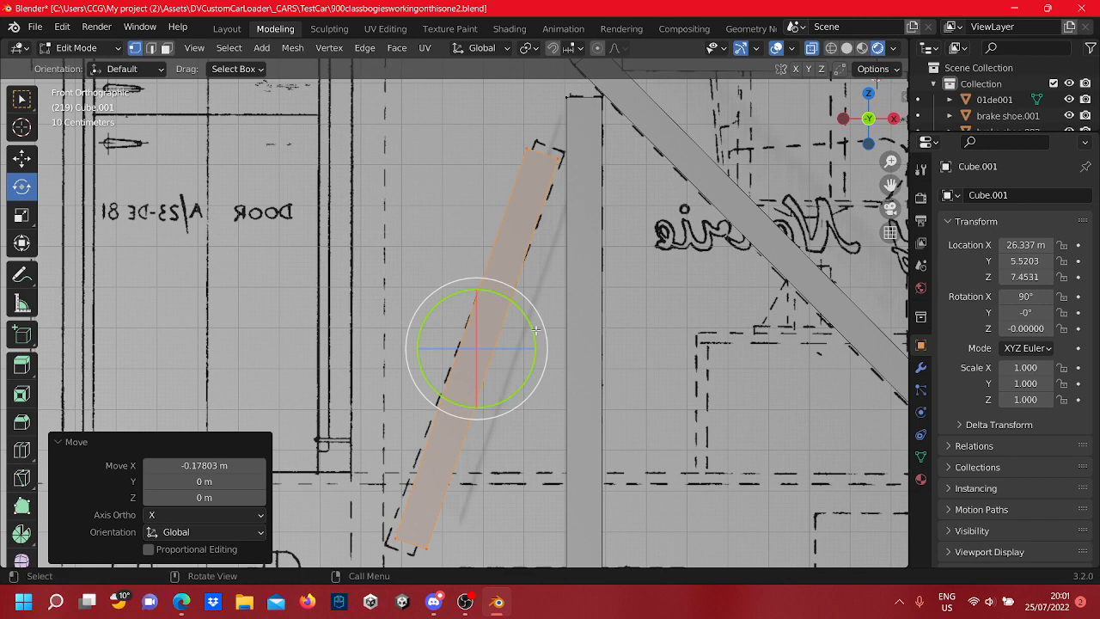
left_click_drag(530, 326, 534, 332)
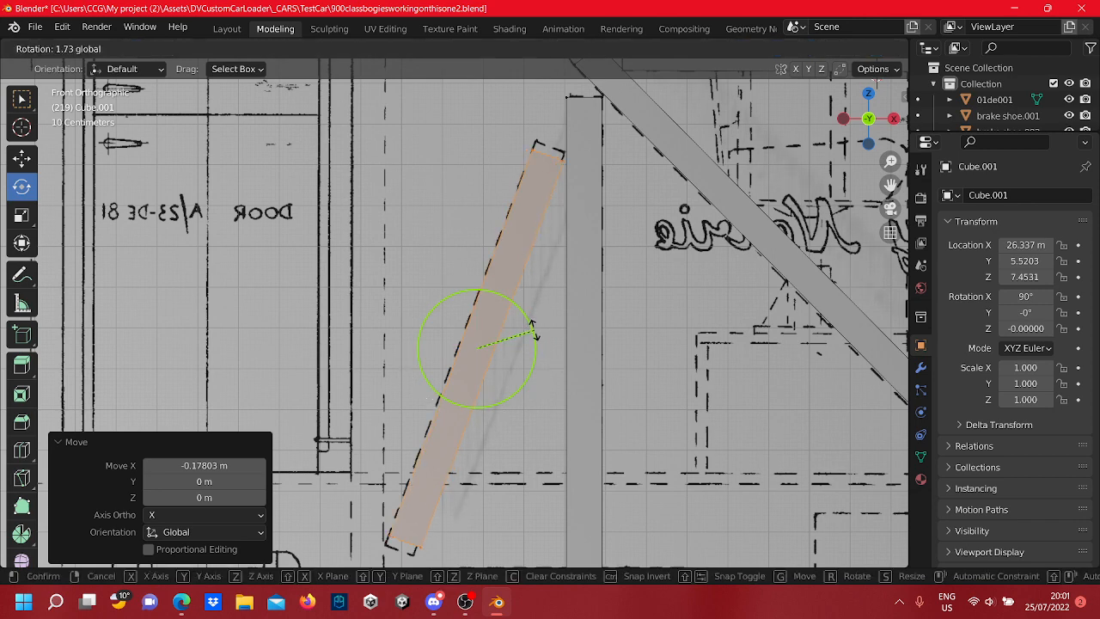
left_click_drag(532, 331, 536, 348)
left_click(22, 157)
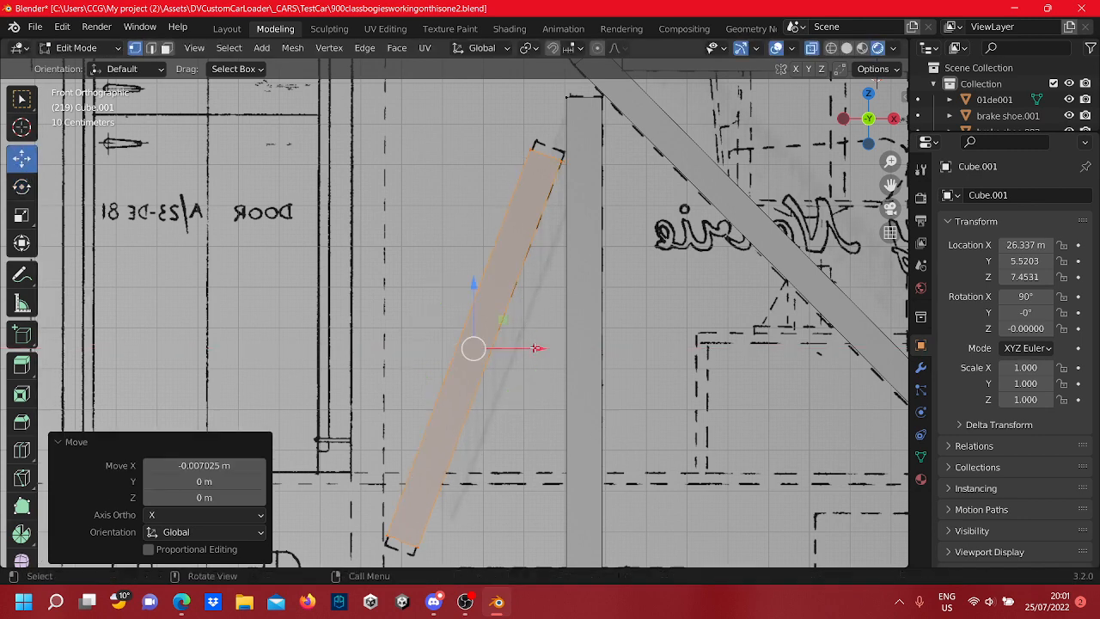
Move the slanted brace's top and bottom end vertices to the ends of its dashed outline, shifting the bottom about -0.011 m X, -0.021 m Z
left_click(546, 151)
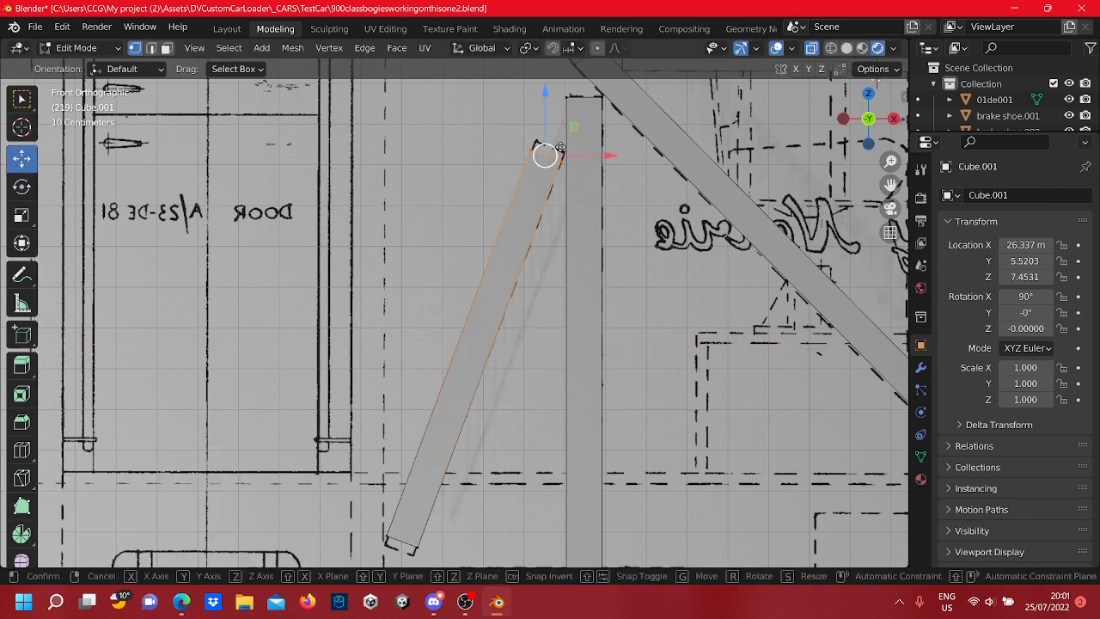
left_click_drag(547, 151, 565, 138)
left_click(566, 137)
scroll(563, 144, "down", 2)
middle_click_drag(415, 451, 431, 222, "shift")
scroll(432, 222, "up", 2)
left_click_drag(471, 271, 376, 181)
key("g")
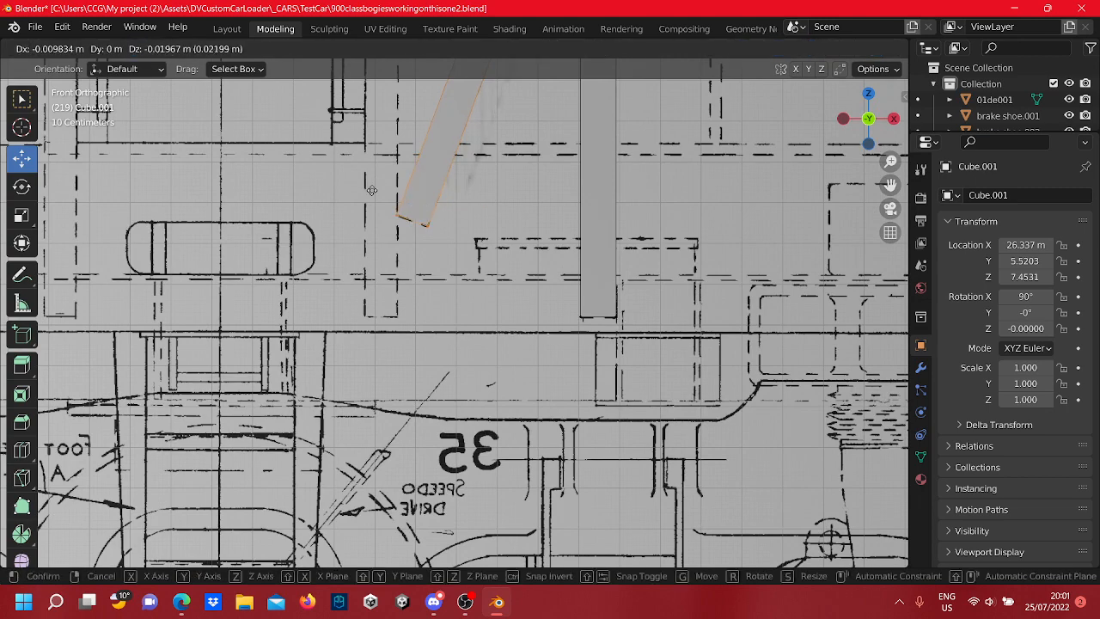
left_click(371, 191)
scroll(687, 307, "down", 4)
scroll(688, 307, "down", 3)
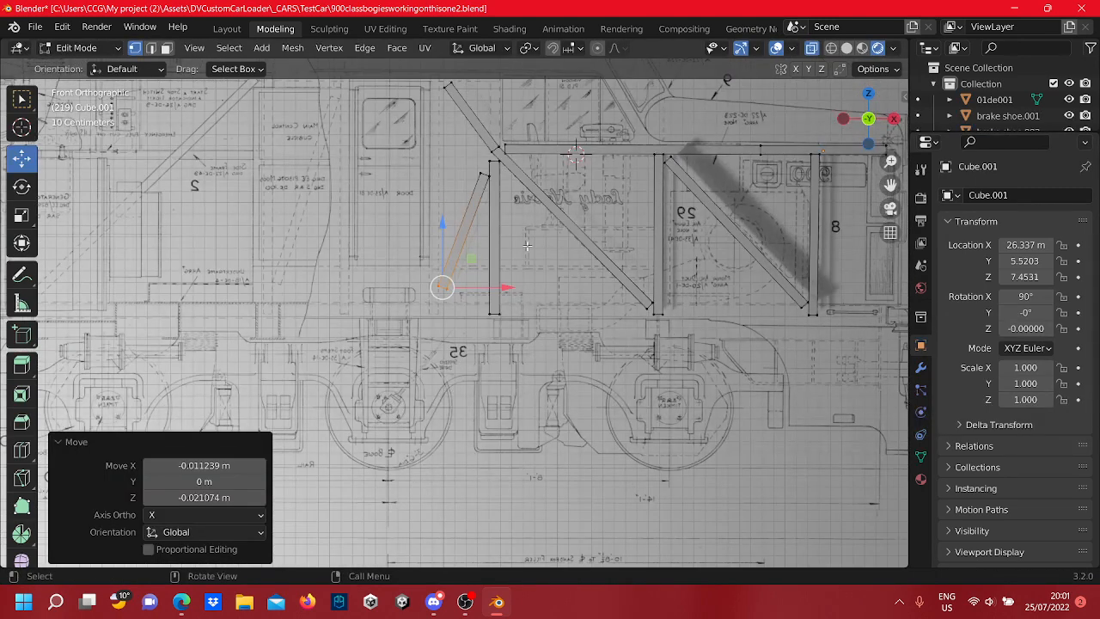
left_click(527, 246)
Raise the top of the new vertical post about 0.78 m to the roof line beside the cab window
scroll(435, 262, "down", 3)
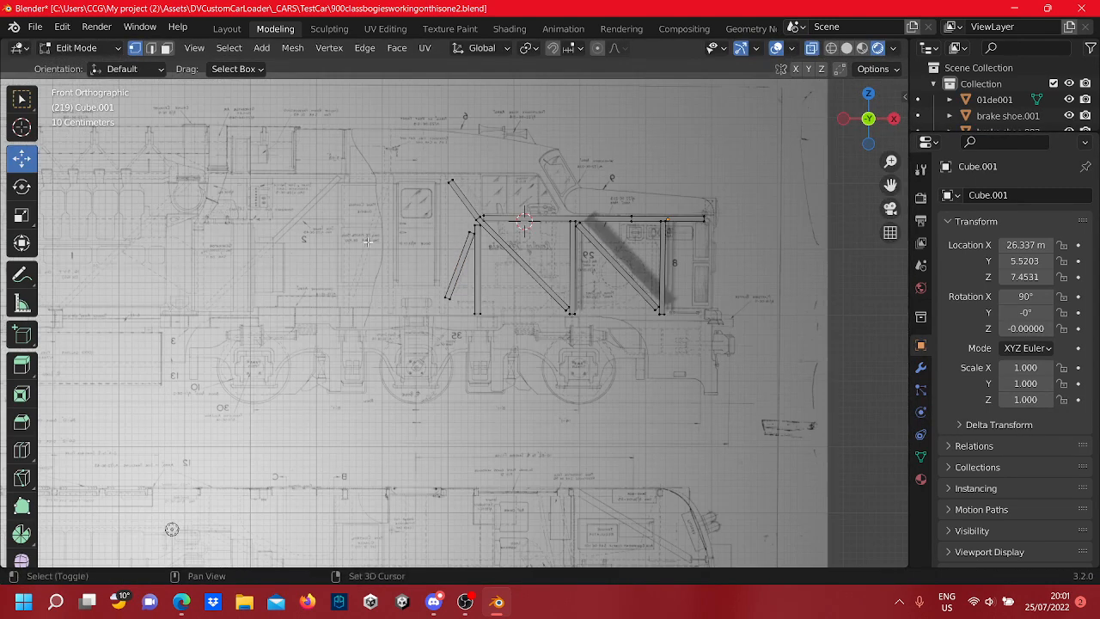
middle_click_drag(434, 262, 455, 296, "shift")
scroll(456, 296, "up", 3)
scroll(455, 296, "up", 4)
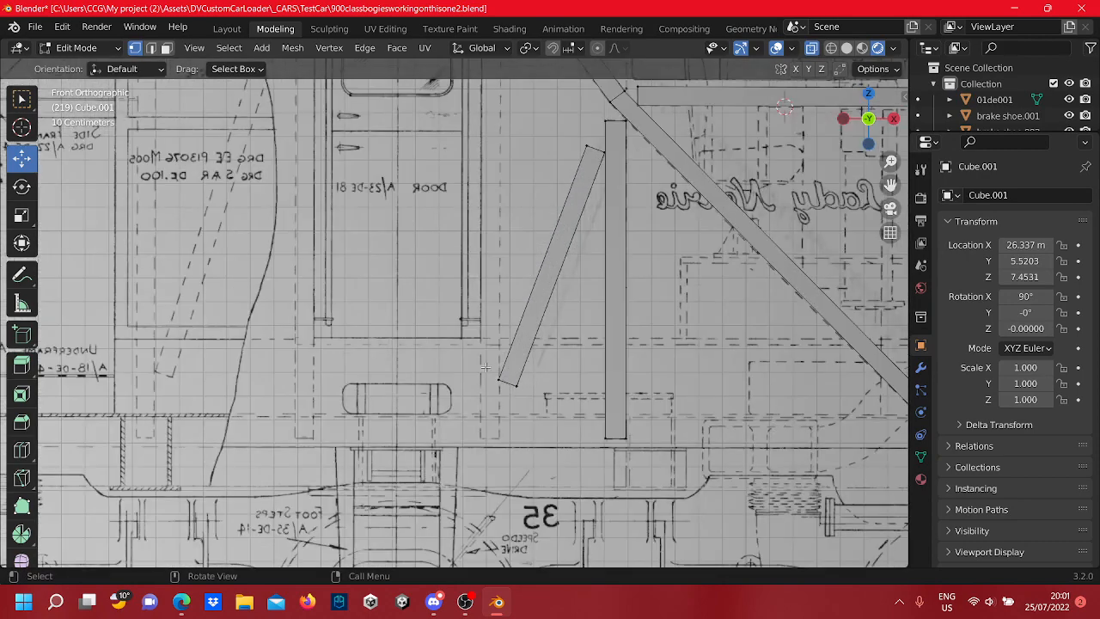
middle_click_drag(531, 262, 544, 431, "shift")
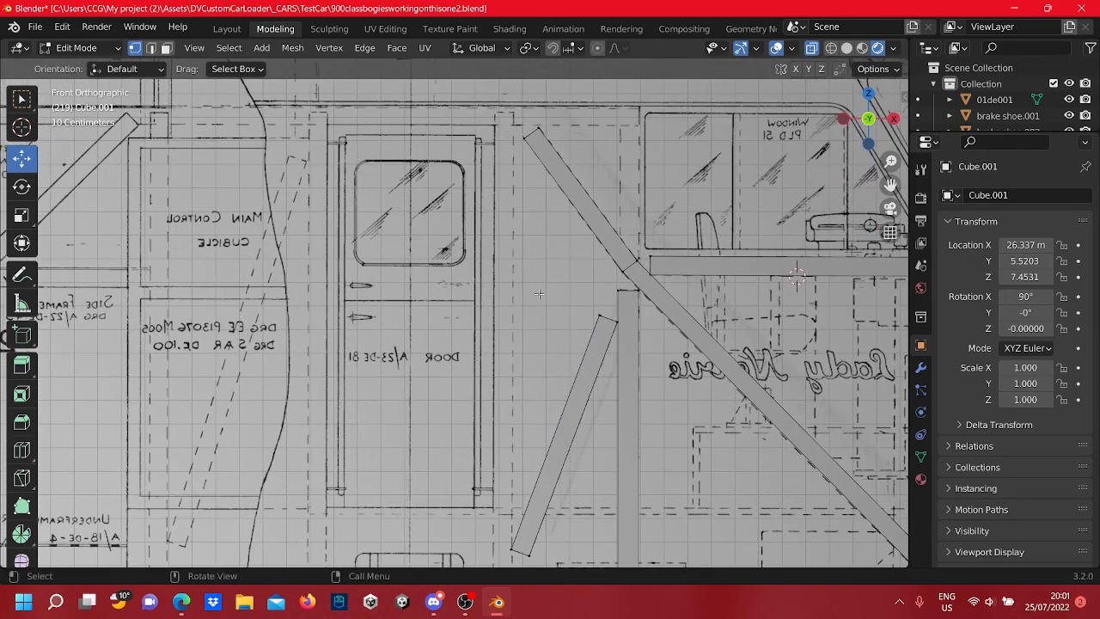
key("b")
left_click_drag(595, 282, 627, 290)
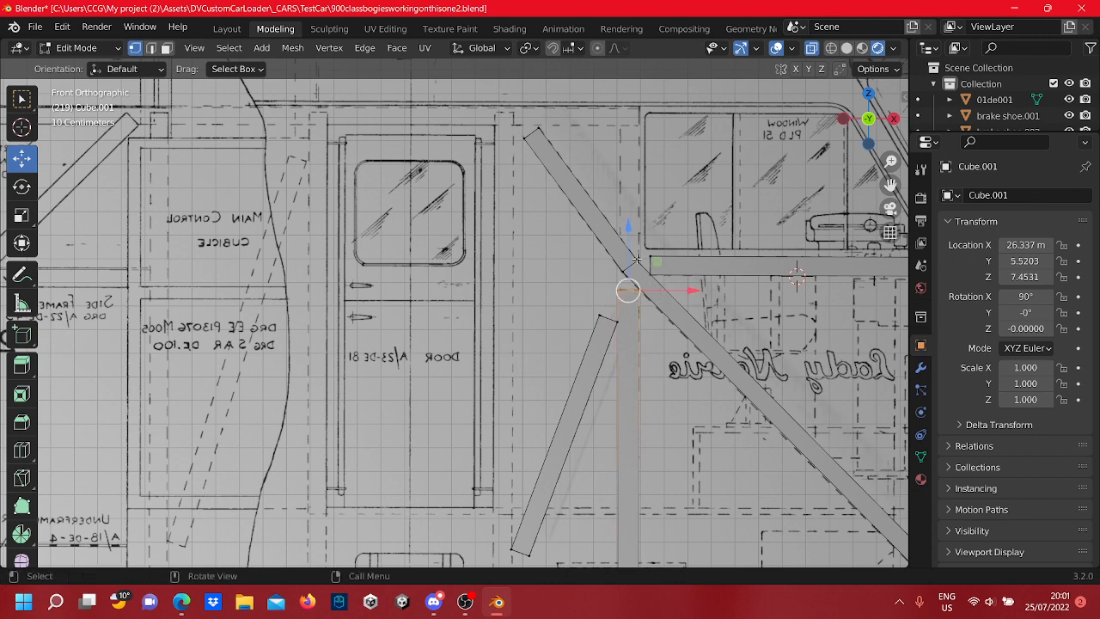
key("g")
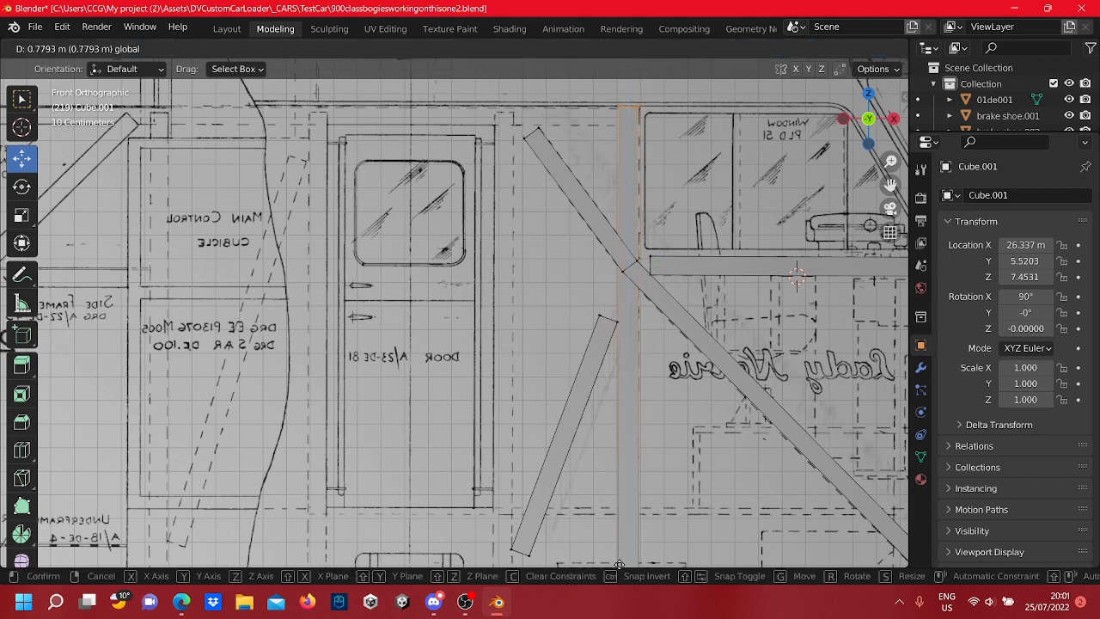
left_click(619, 76)
middle_click_drag(574, 352, 572, 313, "shift")
left_click(555, 270)
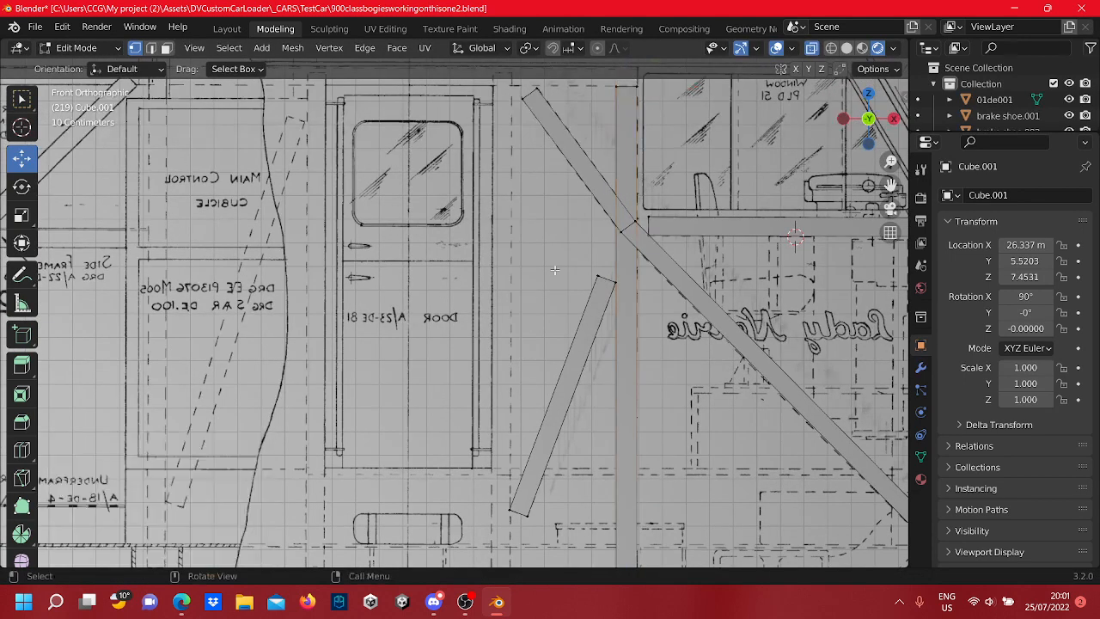
Extend the horizontal beam's end about 0.09 m in -X onto the post and move the slanted brace's top end to that joint
left_click(649, 226)
left_click_drag(674, 221, 648, 231)
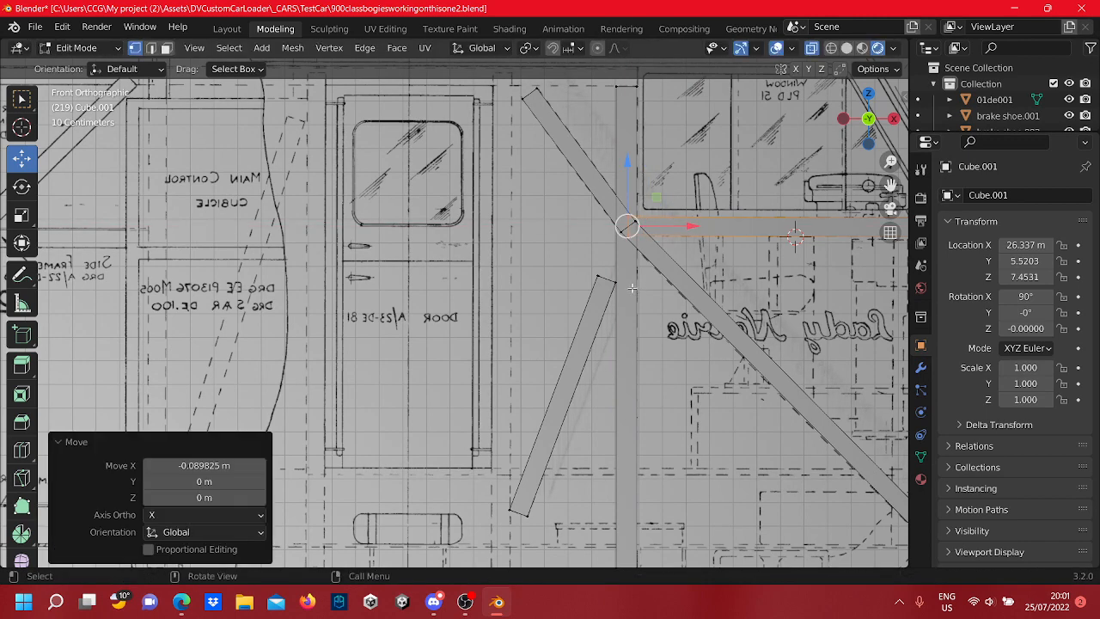
left_click(589, 264)
left_click_drag(624, 265, 645, 211)
scroll(636, 314, "down", 2)
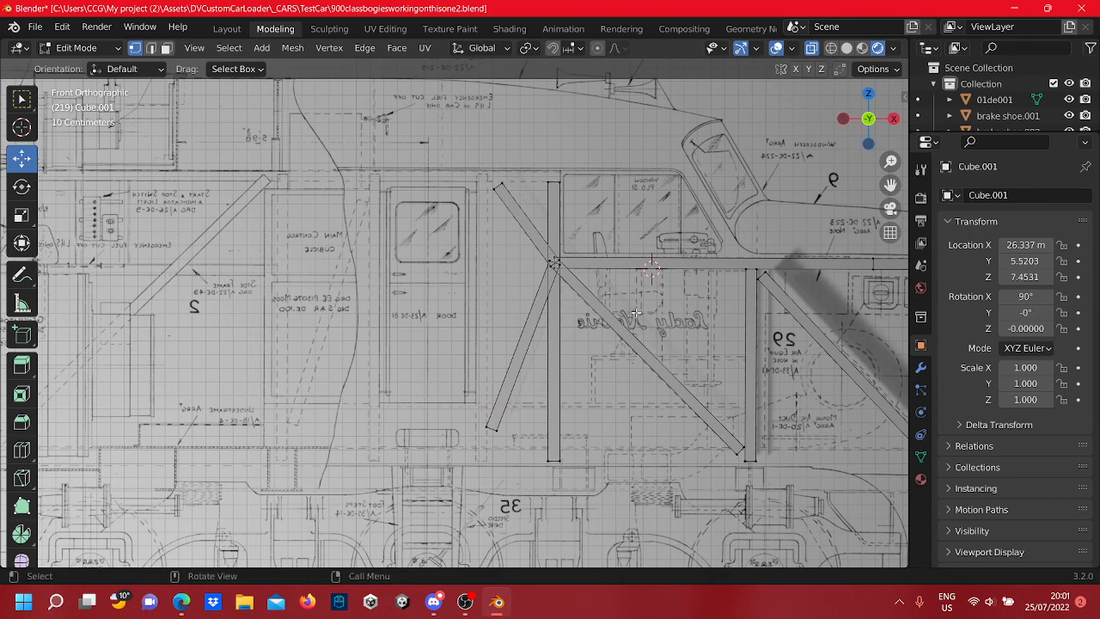
Move the nose diagonal's upper end about -0.066 m in X and 0.073 m in Z to overlap the post and horizontal beam
middle_click_drag(804, 315, 552, 280, "shift")
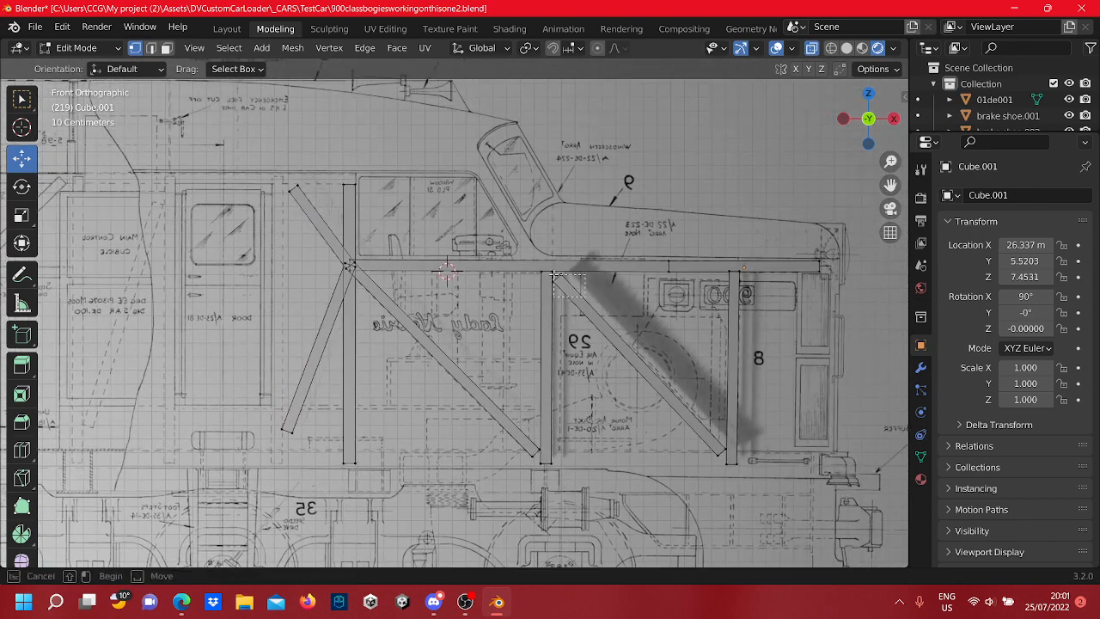
scroll(552, 279, "up", 6)
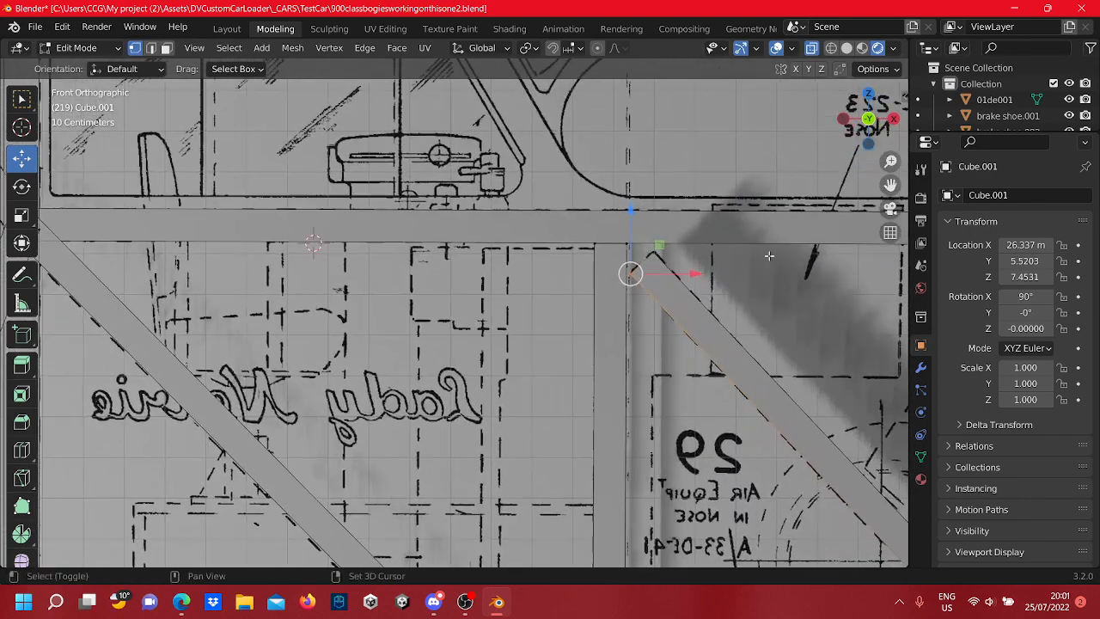
left_click_drag(674, 274, 645, 230, "shift")
key("ctrl+z")
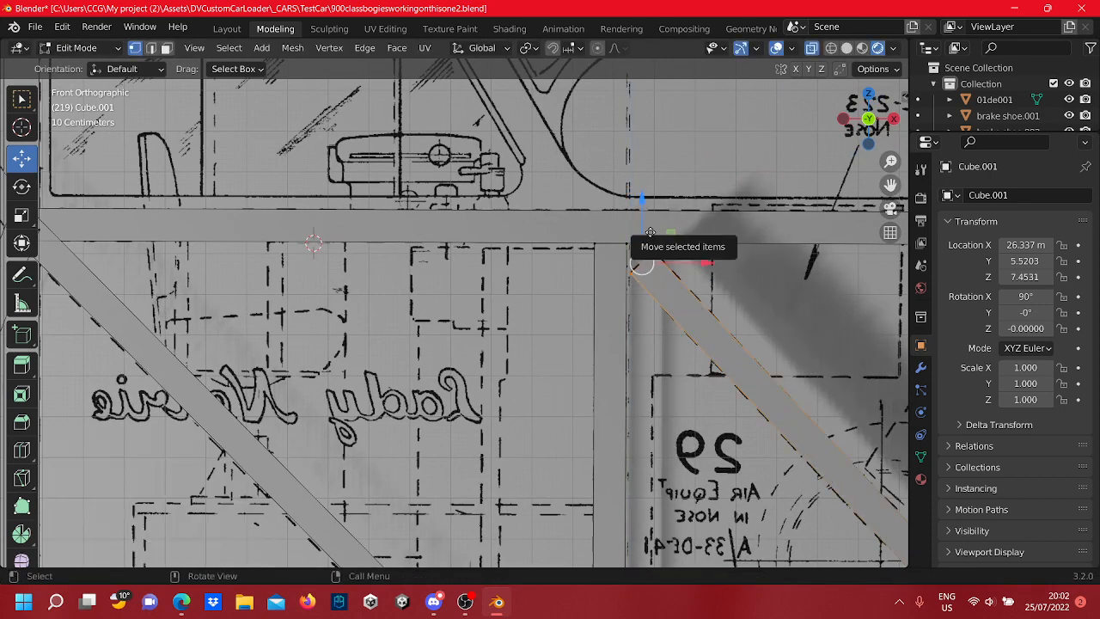
key("g")
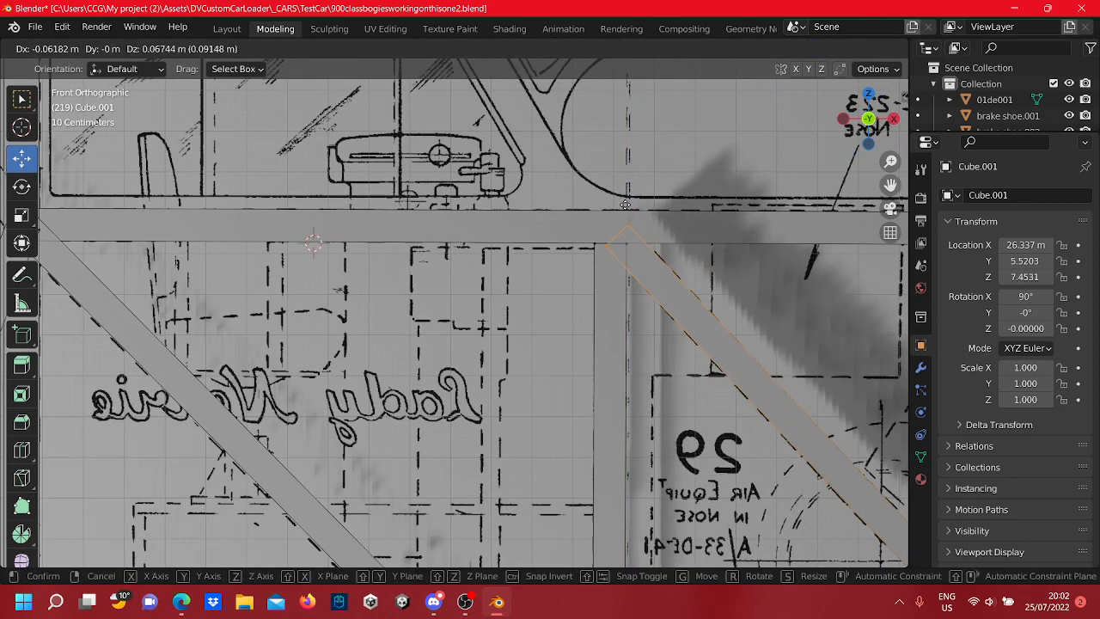
left_click(623, 203)
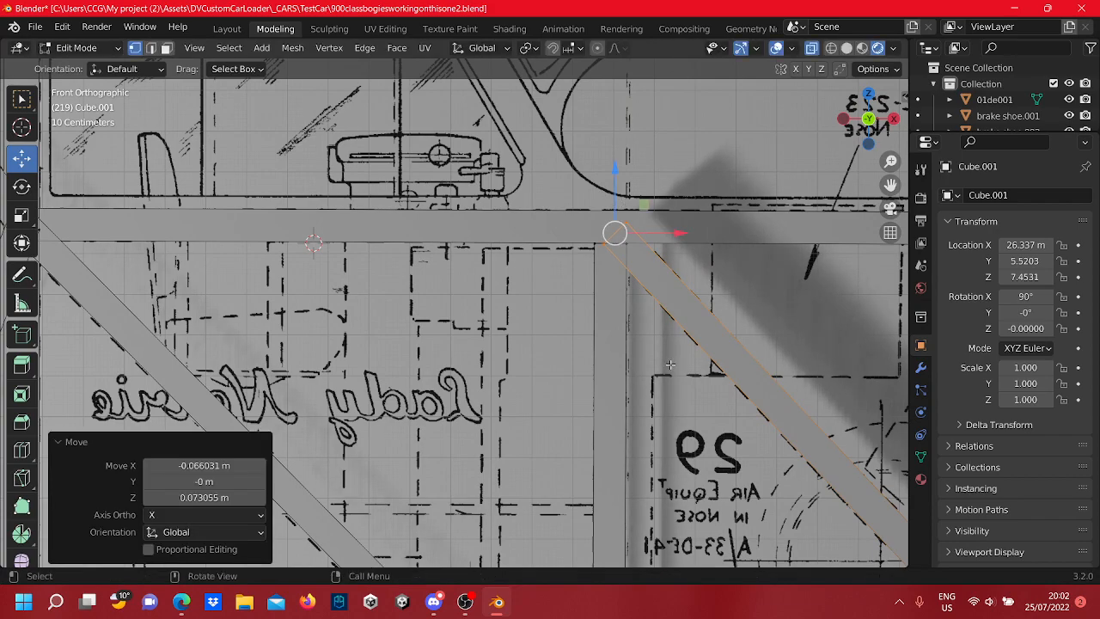
Move the nose diagonal's lower end about 0.069 m in X and -0.067 m in Z onto the foot of the vertical post
scroll(673, 369, "down", 6)
scroll(672, 370, "up", 4)
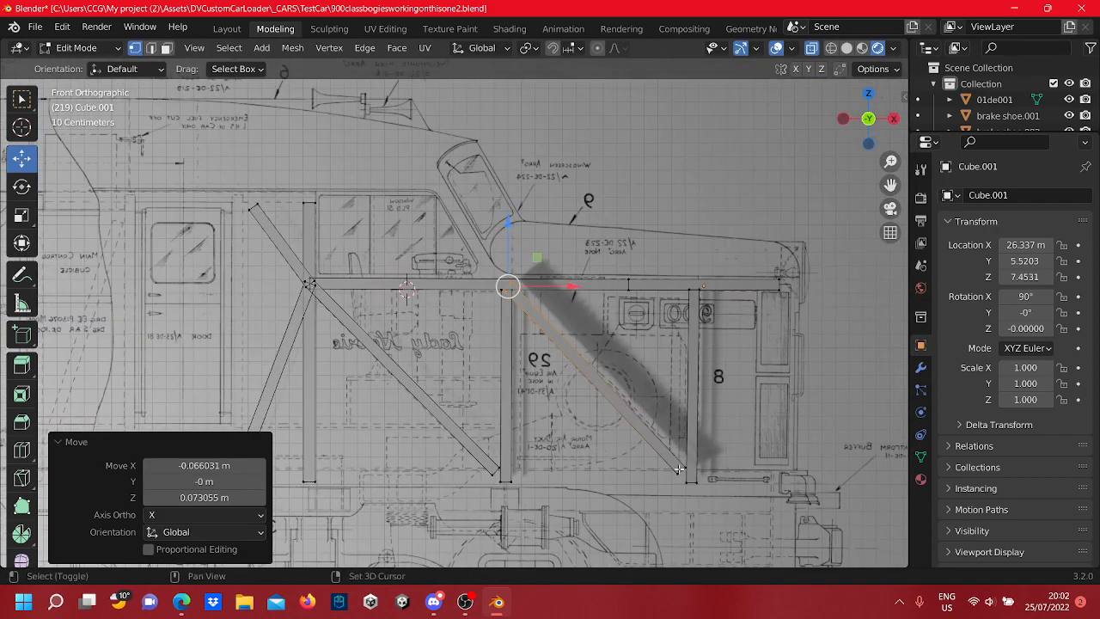
mouse_move(666, 439)
middle_mouse_down("shift")
mouse_move(485, 263)
mouse_move(390, 242)
mouse_move(540, 353)
middle_mouse_up("shift")
scroll(390, 241, "up", 5)
scroll(527, 354, "up", 3)
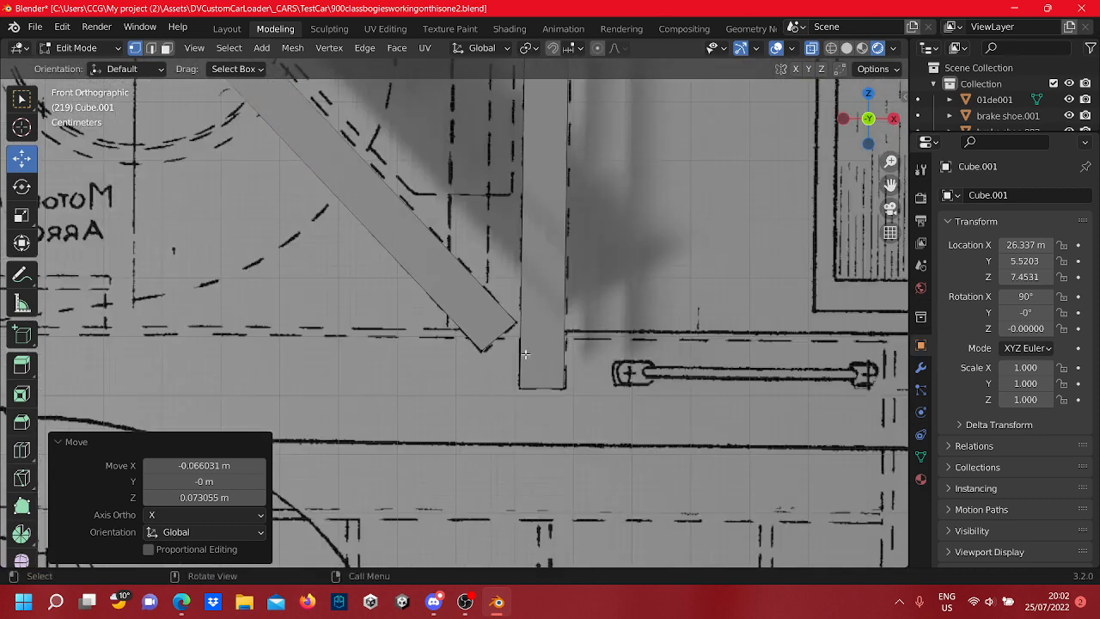
left_click_drag(536, 361, 461, 311)
key("g")
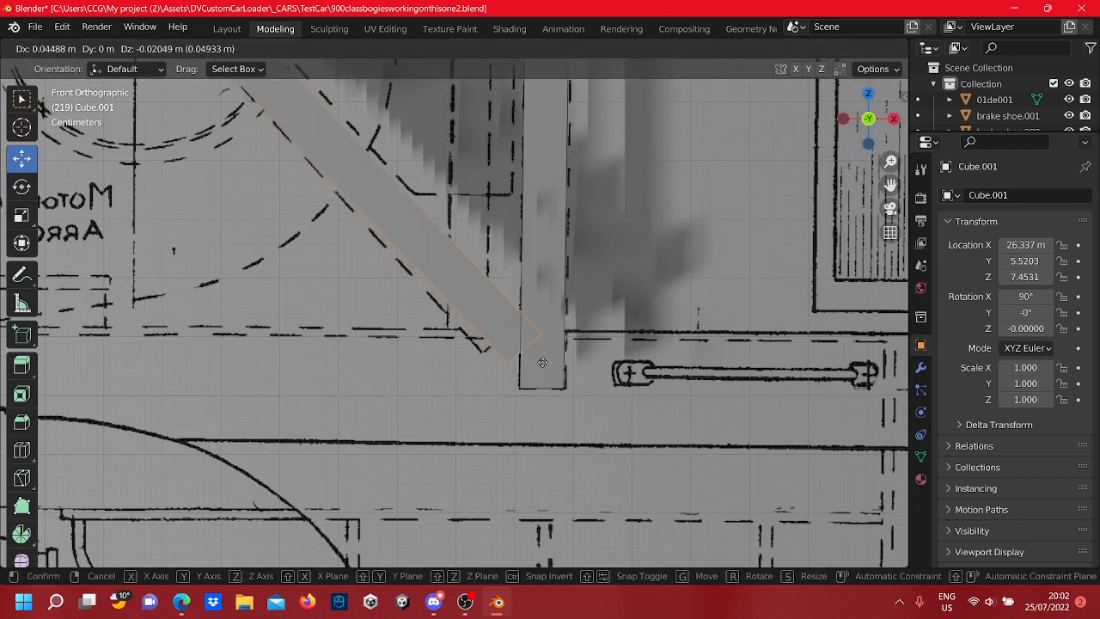
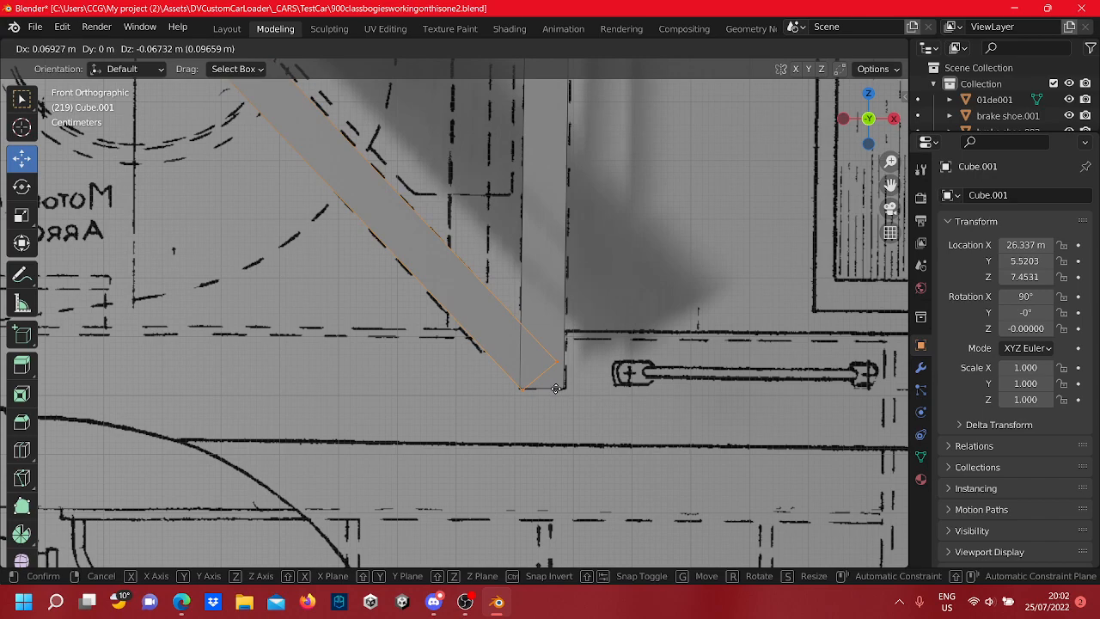
left_click(556, 388)
Move the lower end of the diagonal below the cab about 0.057 m in X and -0.053 m in Z onto its post's foot
scroll(539, 373, "down", 5)
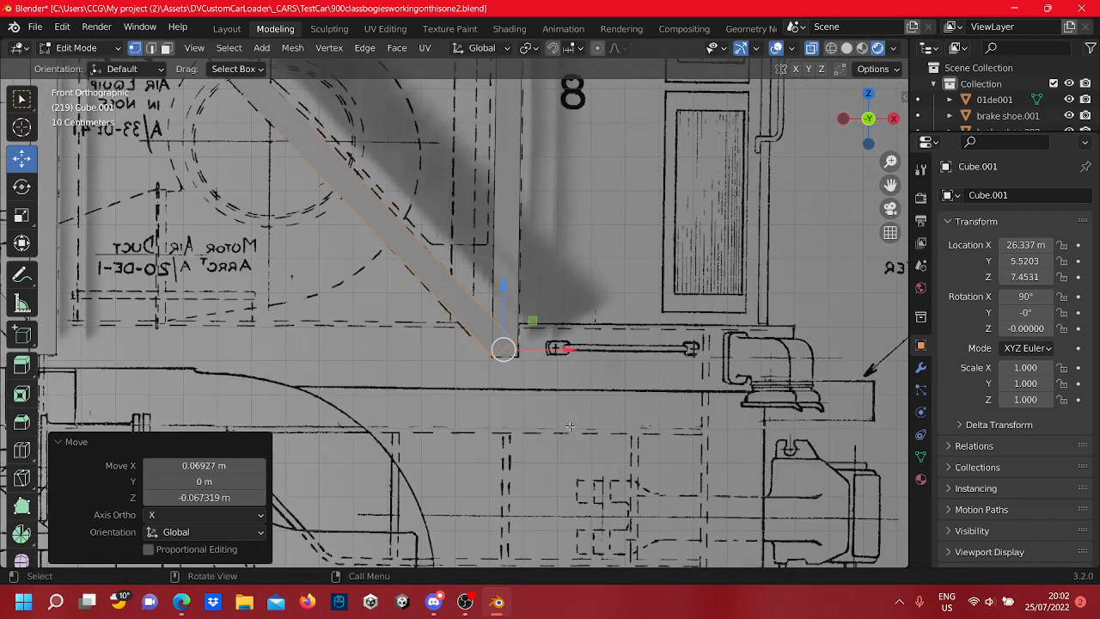
middle_click_drag(340, 343, 561, 384, "shift")
scroll(561, 384, "up", 4)
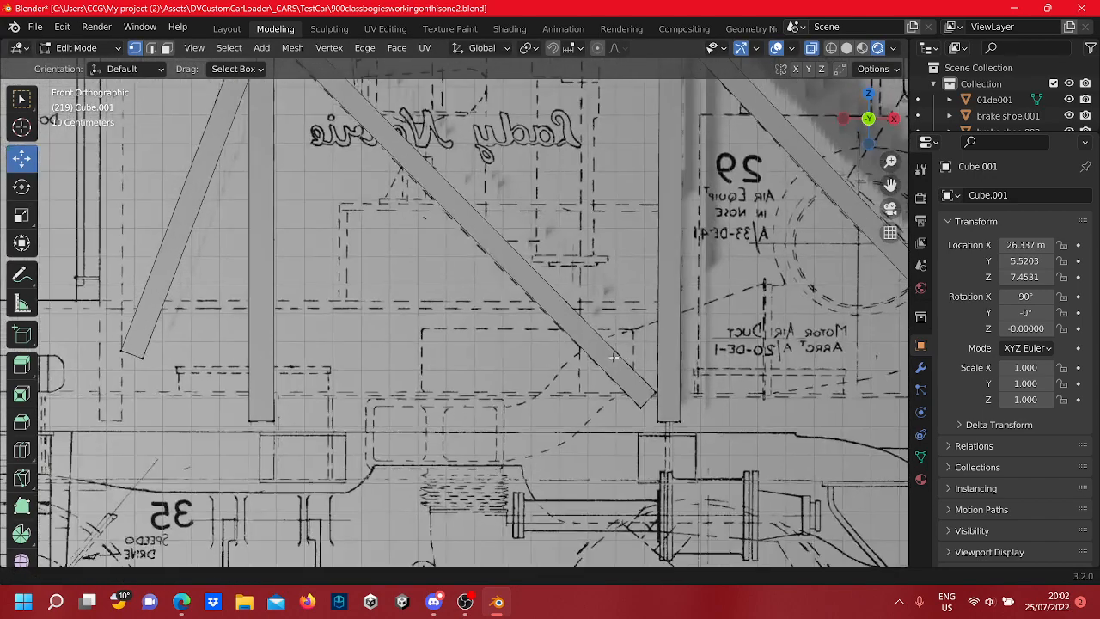
left_click(560, 331)
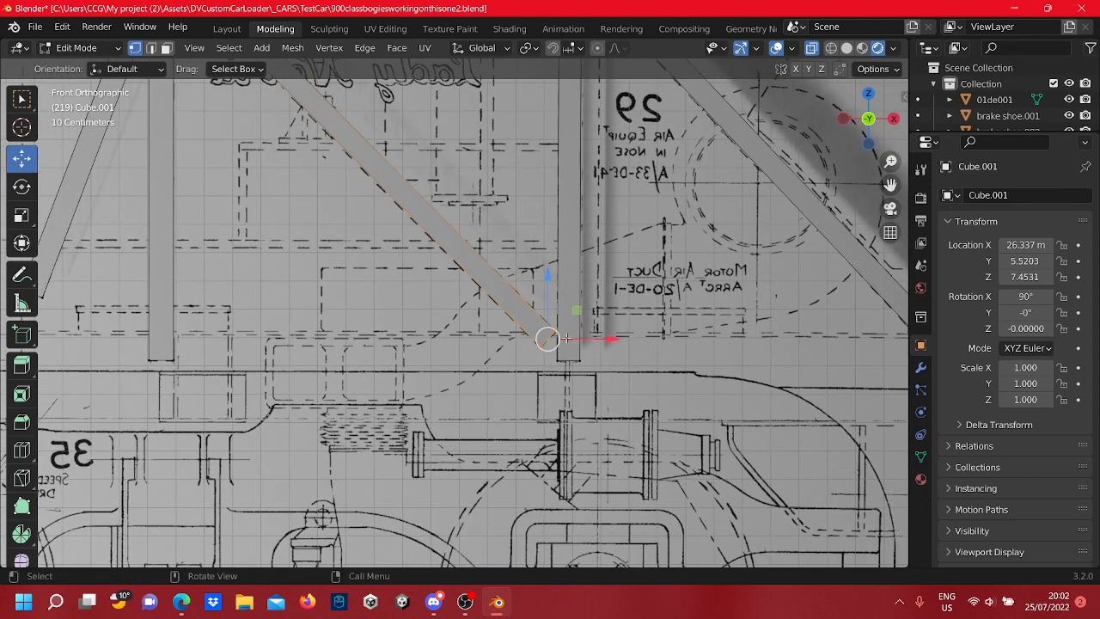
key("g")
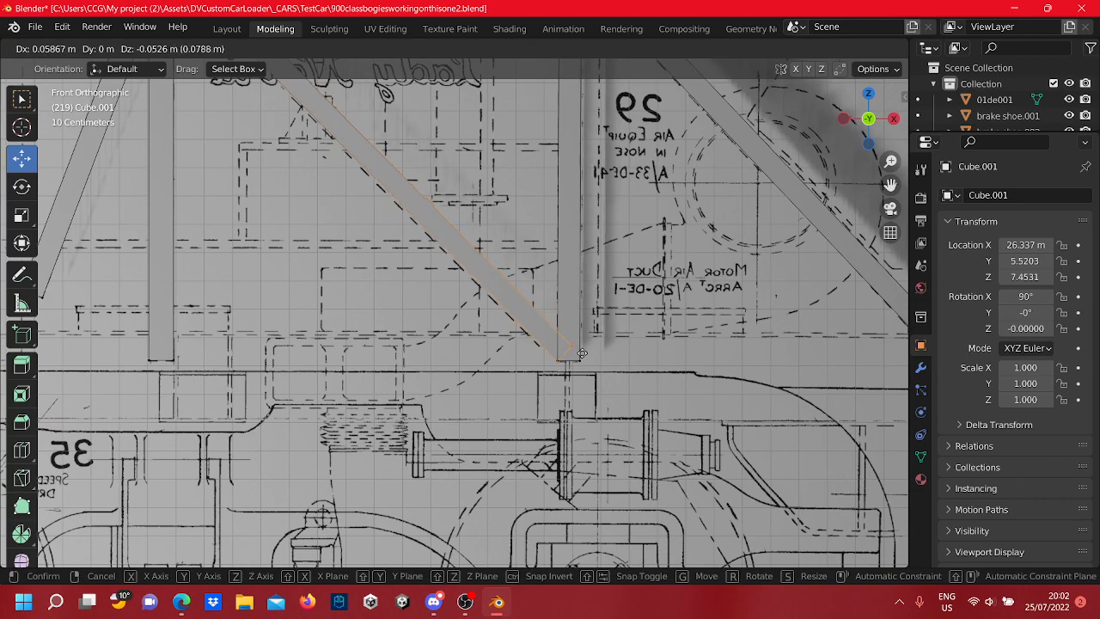
left_click(581, 353)
scroll(581, 353, "down", 3)
middle_click_drag(347, 361, 581, 338, "shift")
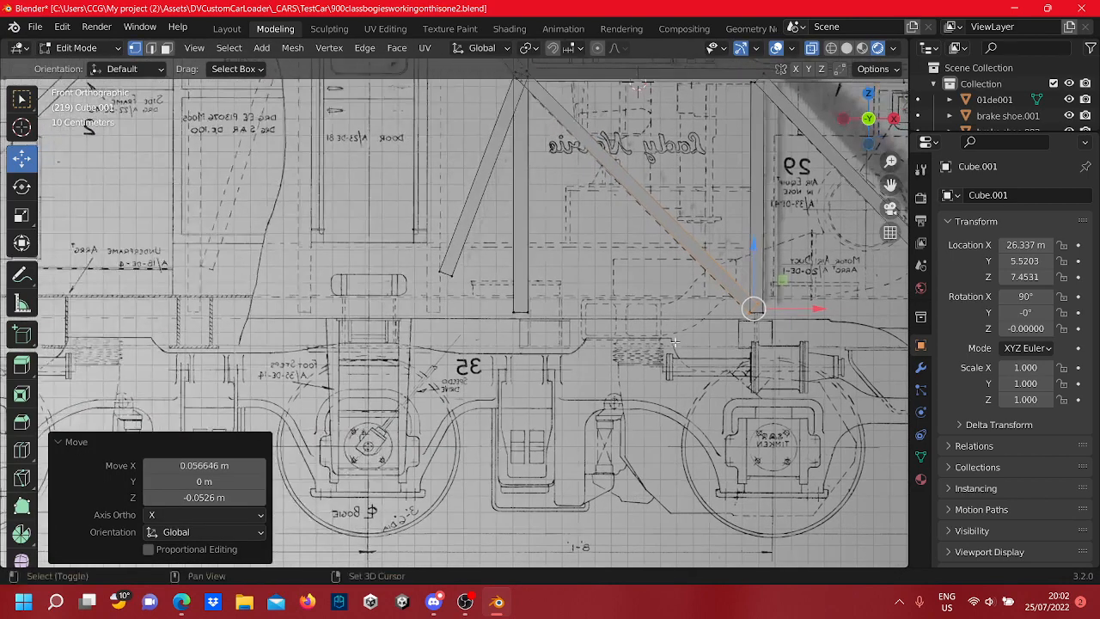
middle_click_drag(478, 117, 610, 390, "shift")
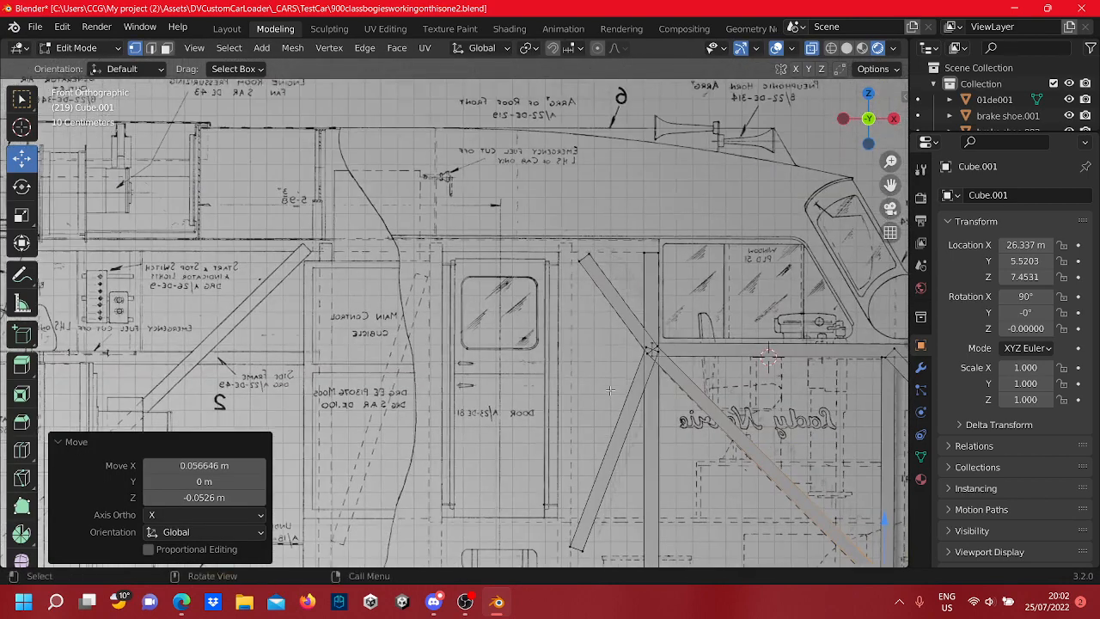
Add a box tracing the upper part of the vertical post beside the cab door, at about X 22.9 m, Z 7.61 m
left_click(21, 335)
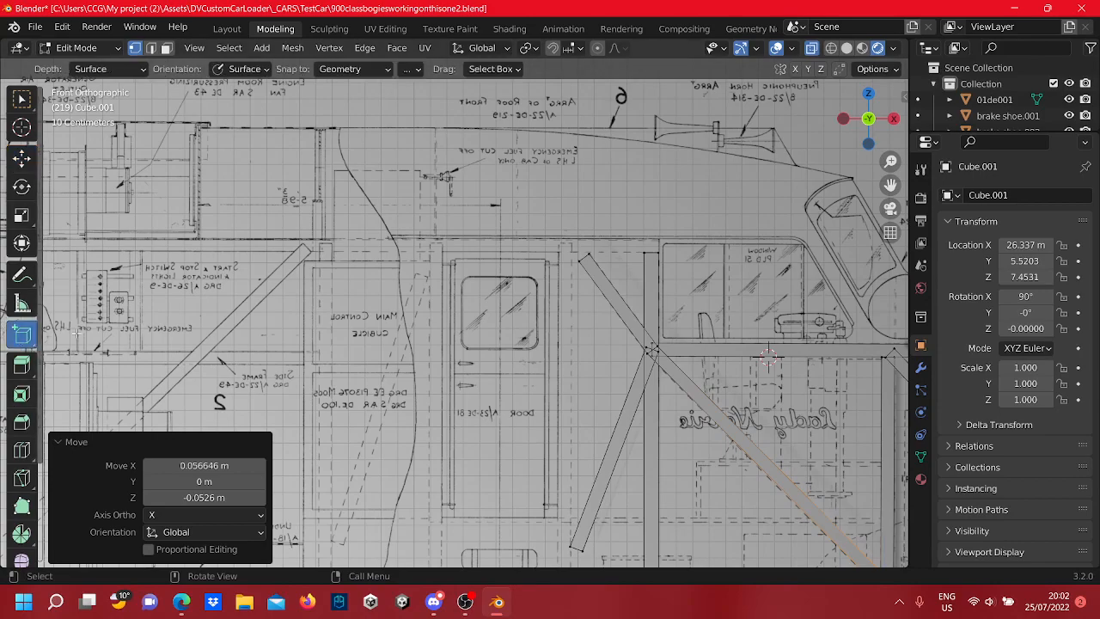
scroll(561, 211, "up", 4)
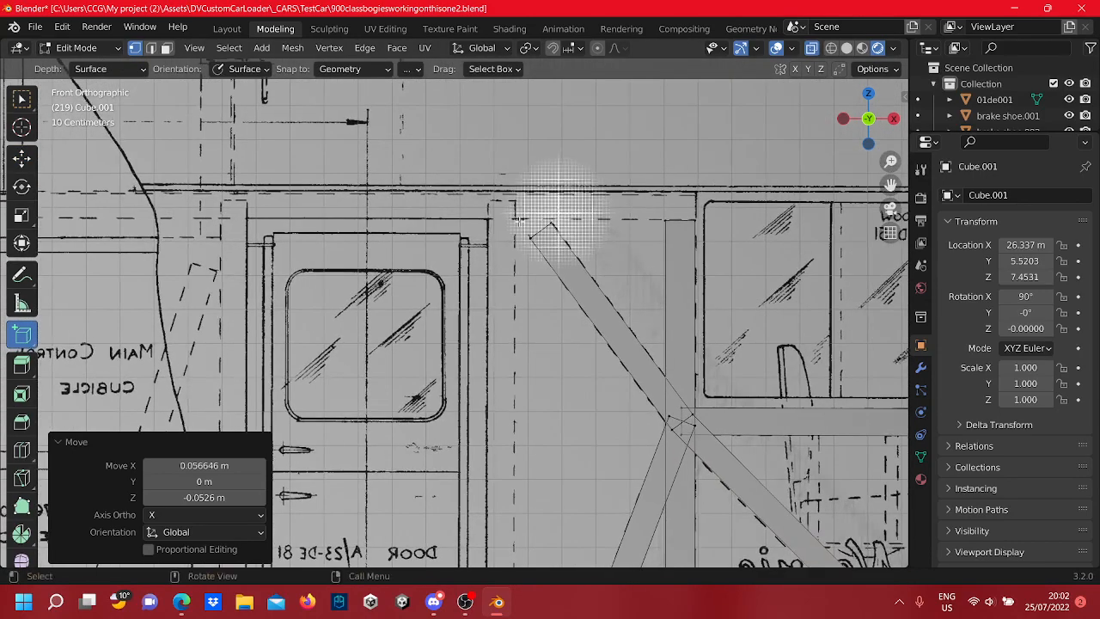
scroll(498, 177, "down", 5)
scroll(766, 259, "up", 5)
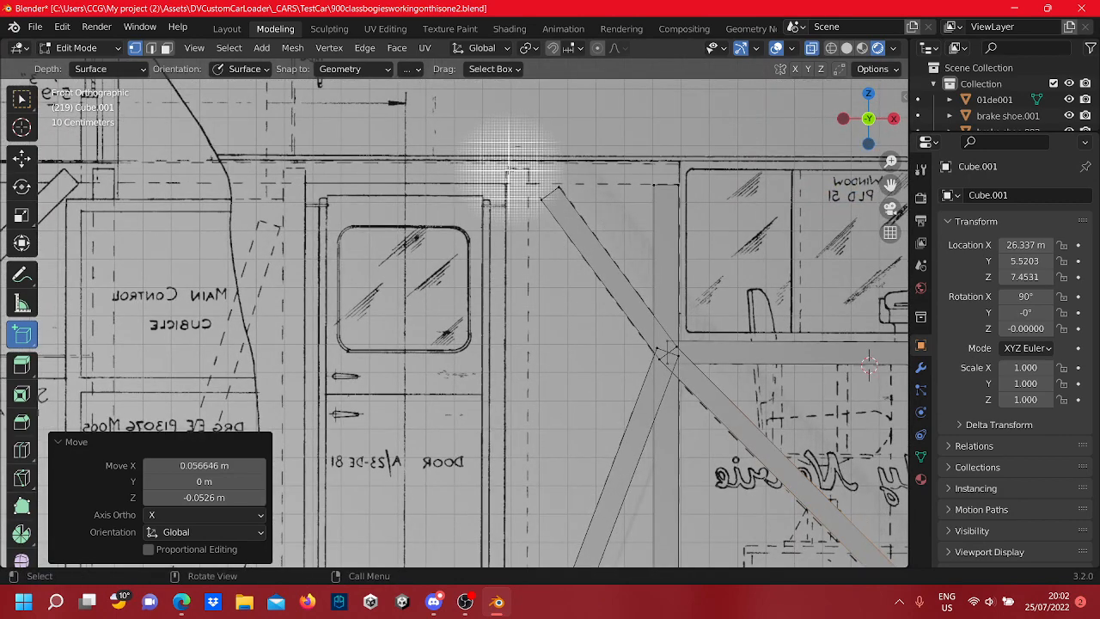
left_click_drag(509, 168, 529, 460)
left_click(543, 445)
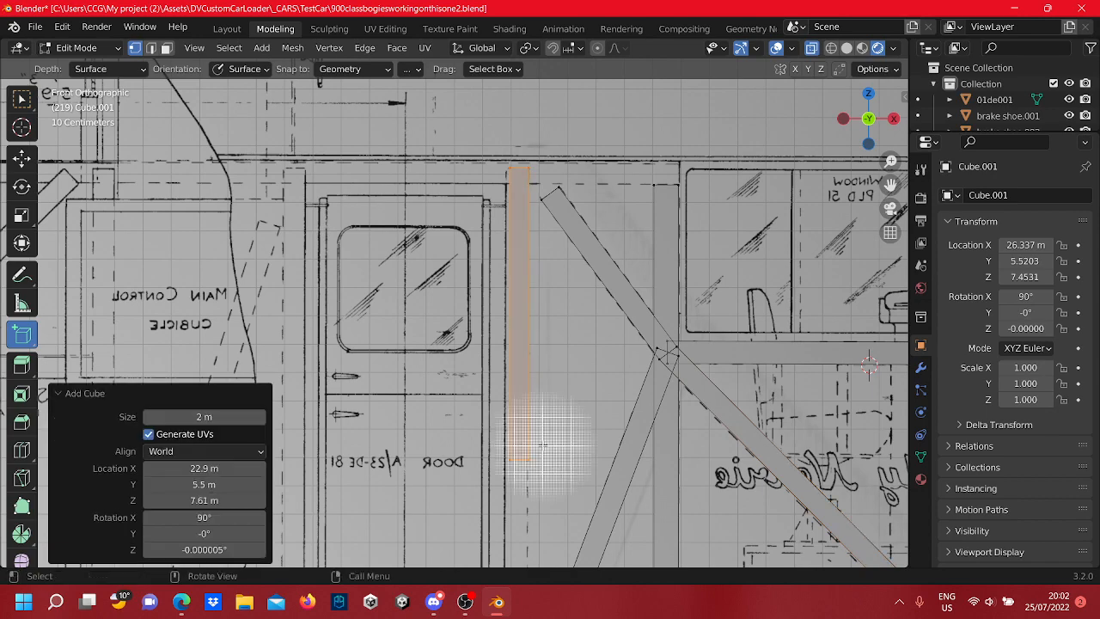
Move the new post's door-side edge about -0.014 m in X onto the blueprint line
scroll(567, 451, "down", 2)
middle_click_drag(597, 455, 559, 414, "shift")
left_click(21, 157)
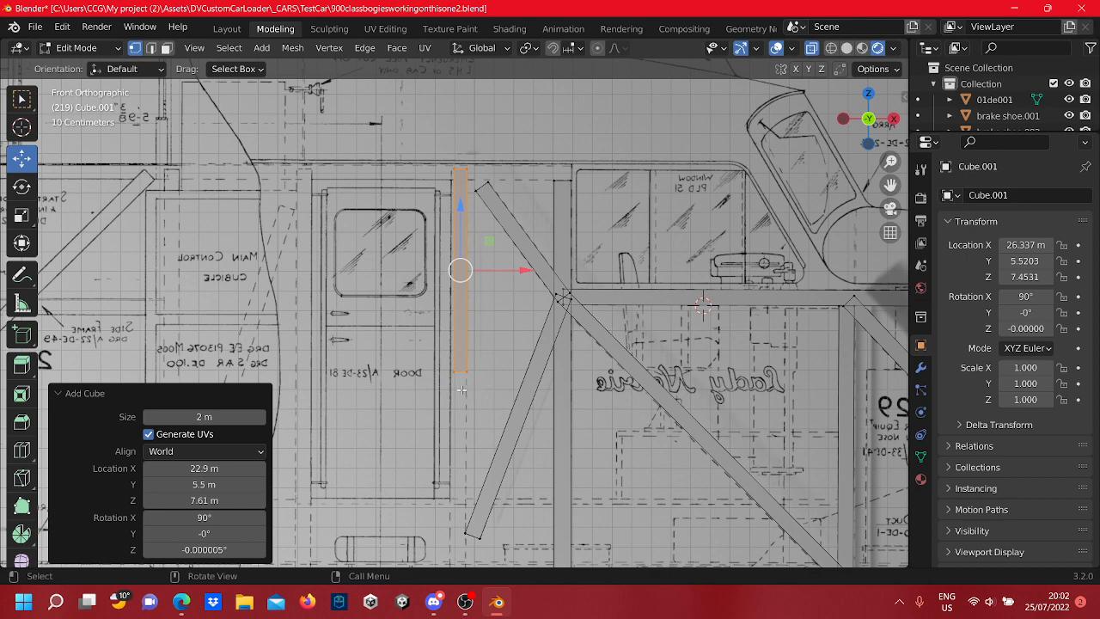
left_click_drag(462, 389, 419, 254)
left_click_drag(418, 139, 421, 142)
scroll(442, 204, "up", 4)
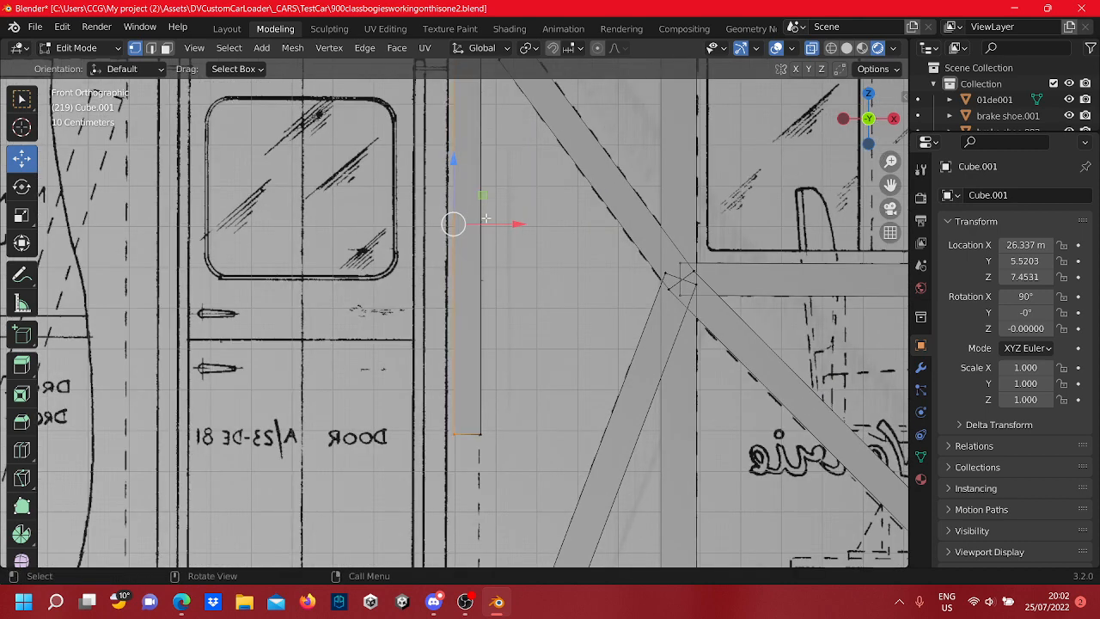
left_click_drag(454, 223, 488, 240)
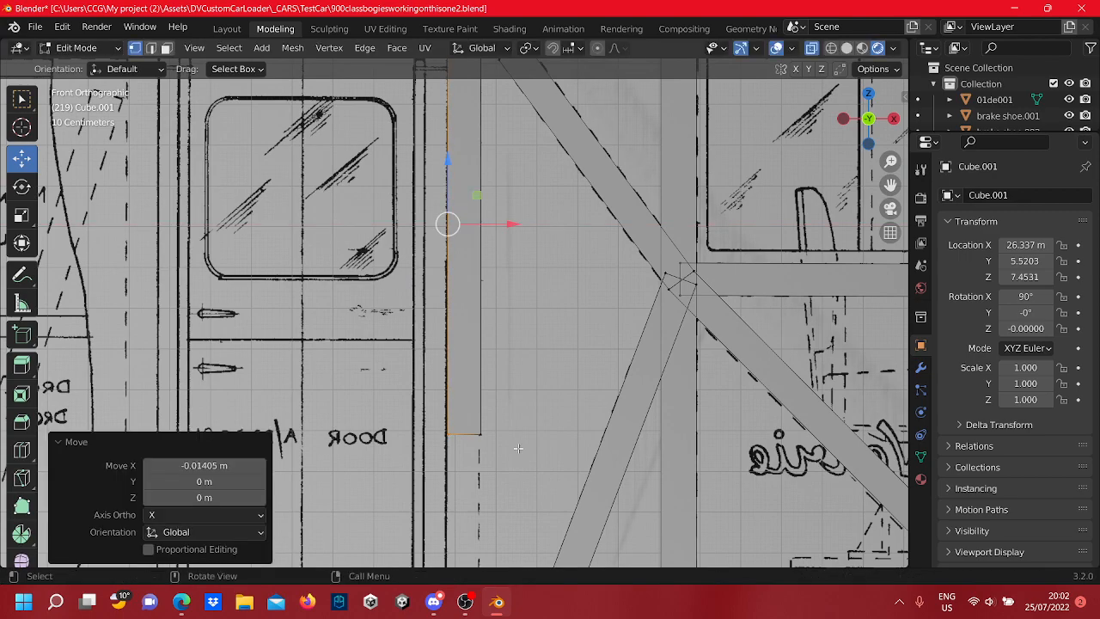
Extend the door post's lower end about 1.066 m in -Z, and nudge it about -0.006 m in X and -0.005 m in Z
scroll(519, 345, "down", 3)
middle_click_drag(471, 373, 483, 136, "shift")
left_click_drag(498, 171, 412, 132)
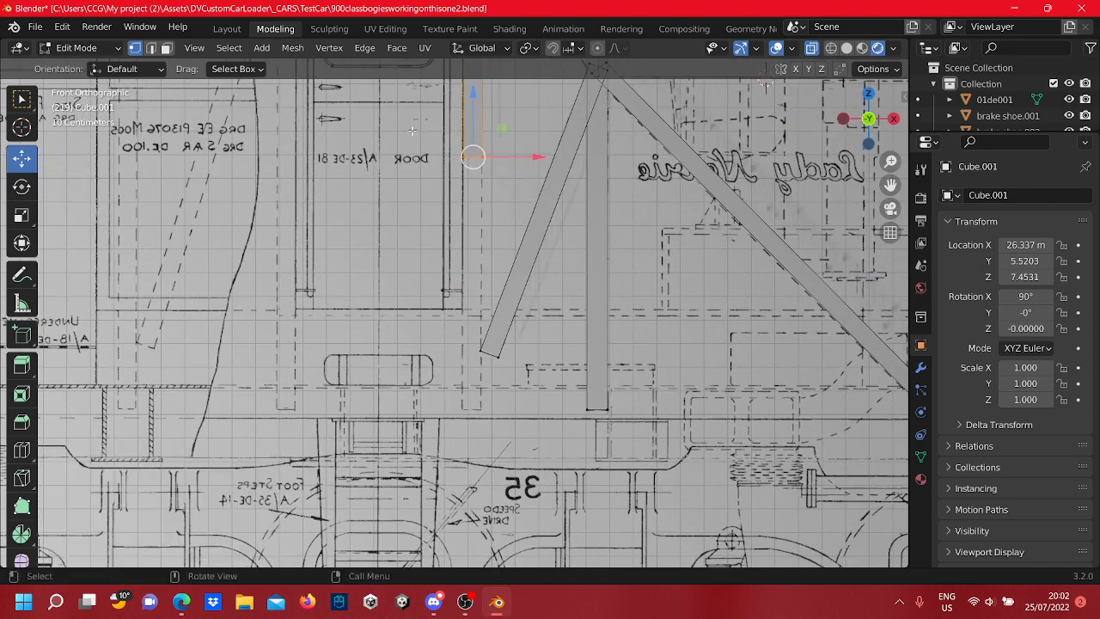
left_click_drag(487, 115, 498, 359)
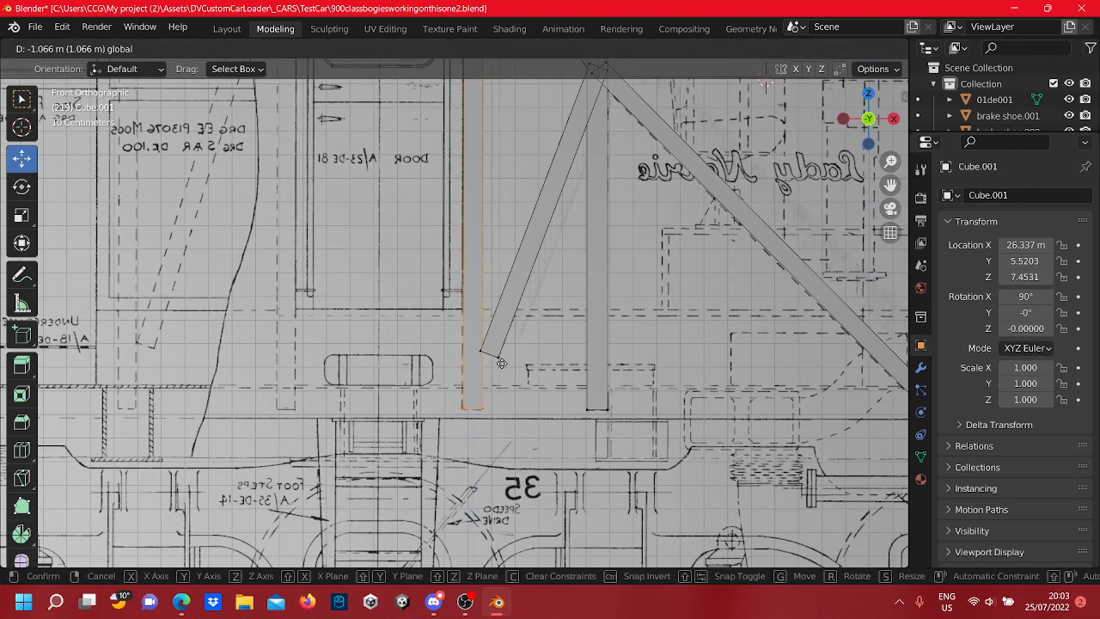
left_click_drag(501, 362, 498, 361)
scroll(489, 348, "up", 4)
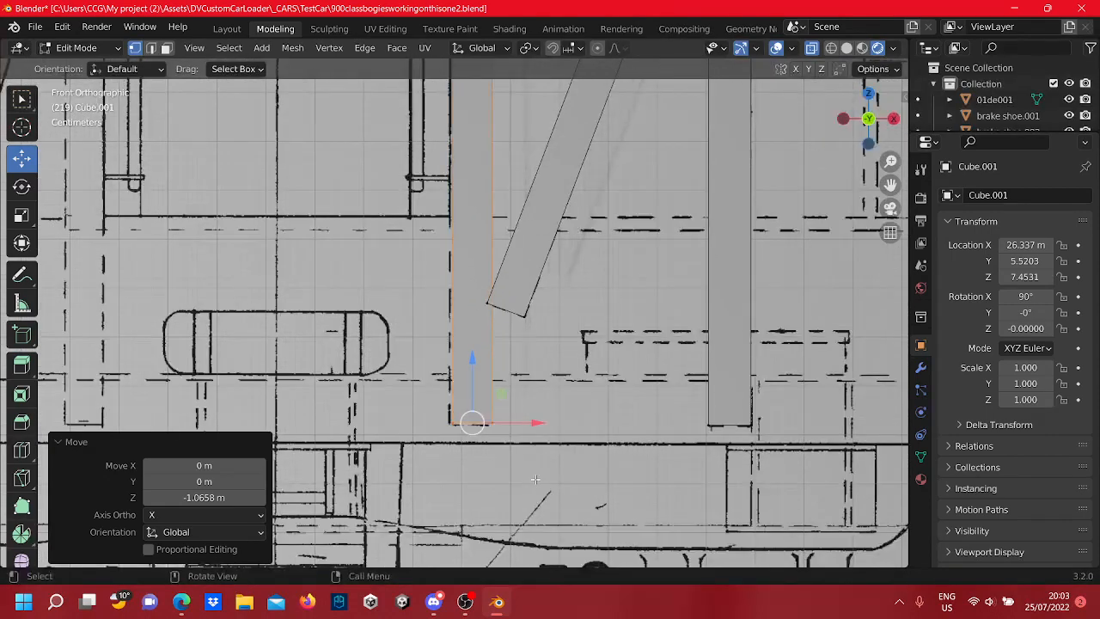
key("g")
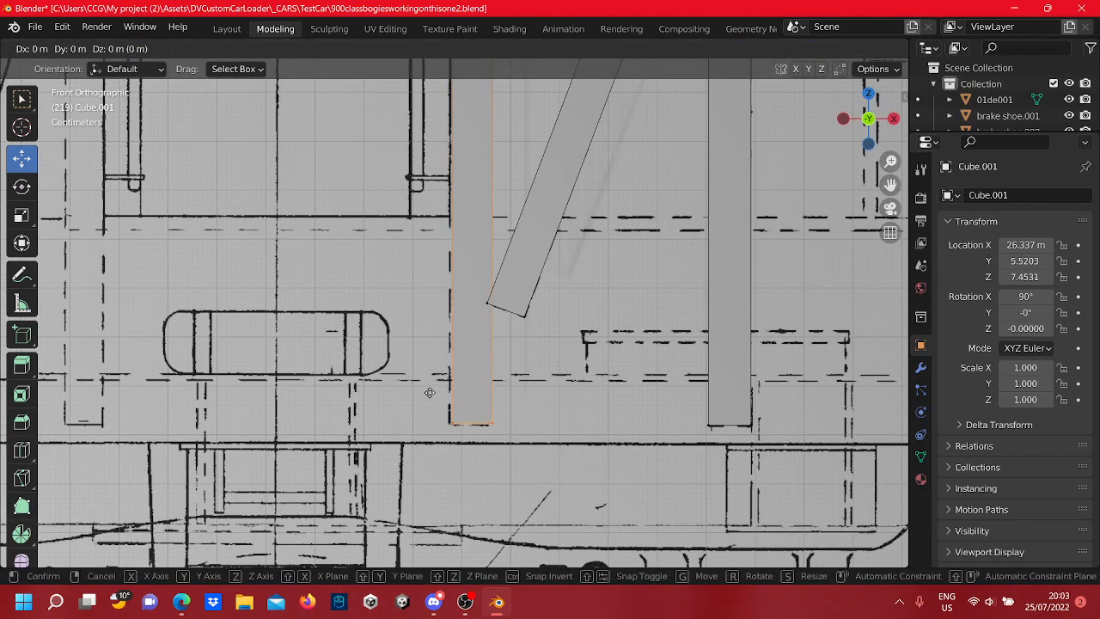
left_click(427, 394)
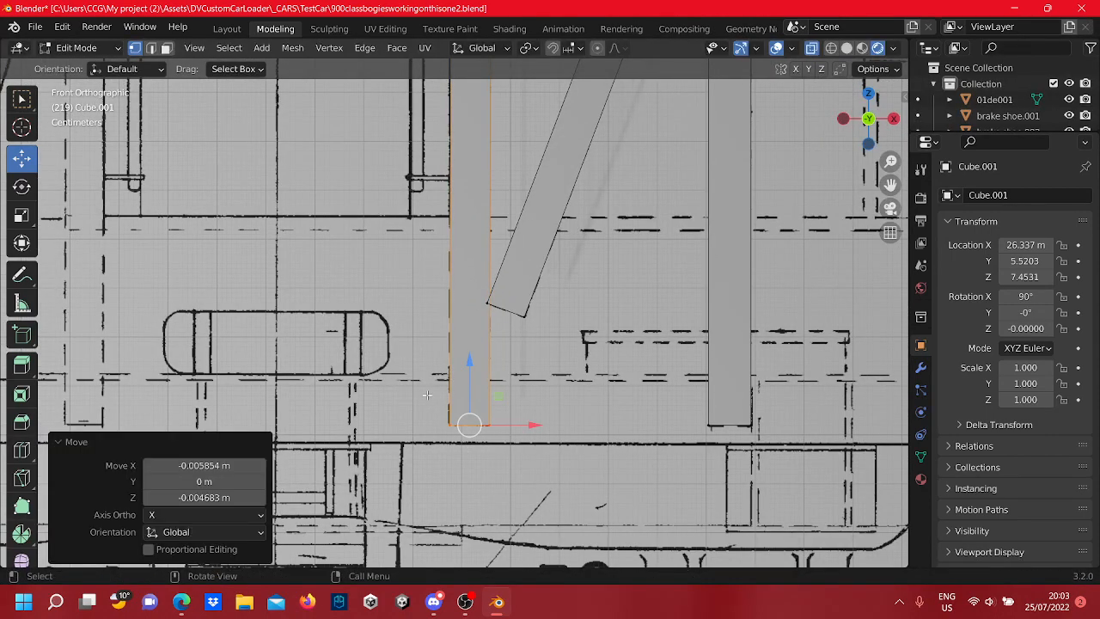
Move the slanted brace's lower end about -0.078 m in X and -0.185 m in Z onto the door post's foot
key("b")
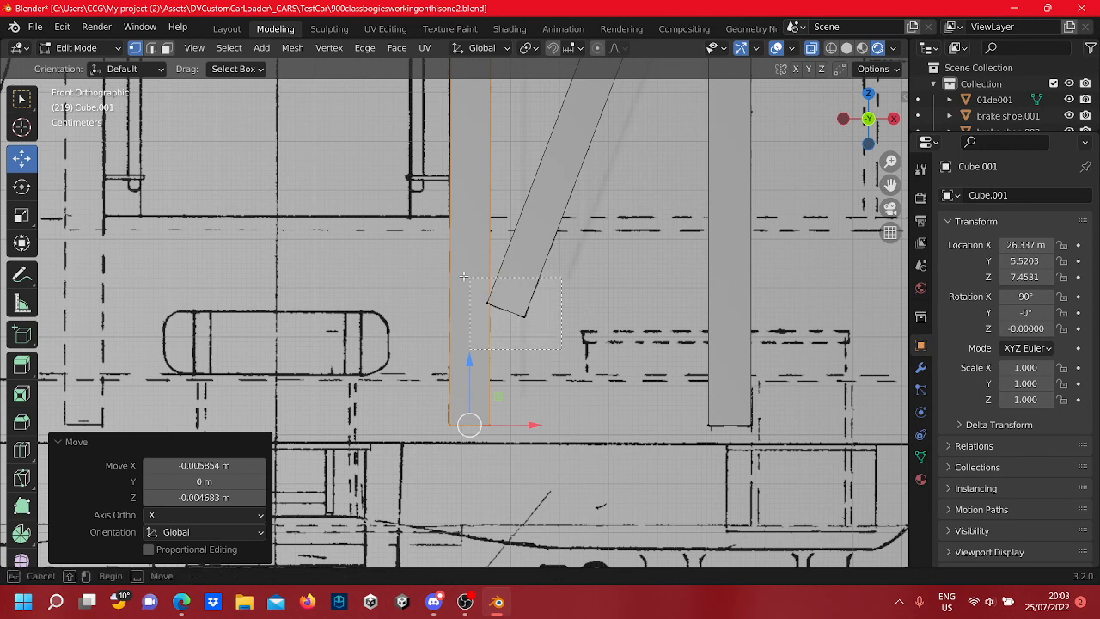
left_click_drag(463, 276, 559, 344)
key("g")
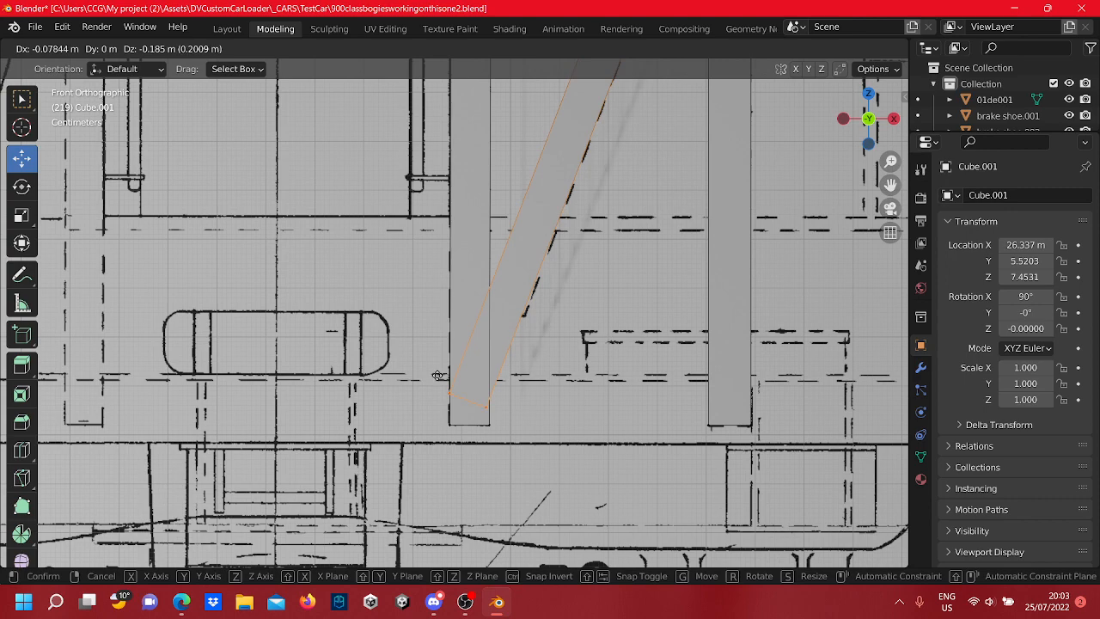
left_click(438, 376)
Add a box tracing the horizontal top beam from the cab window post to above the door, at about X 23.1 m, Z 8.1 m
scroll(532, 361, "down", 5)
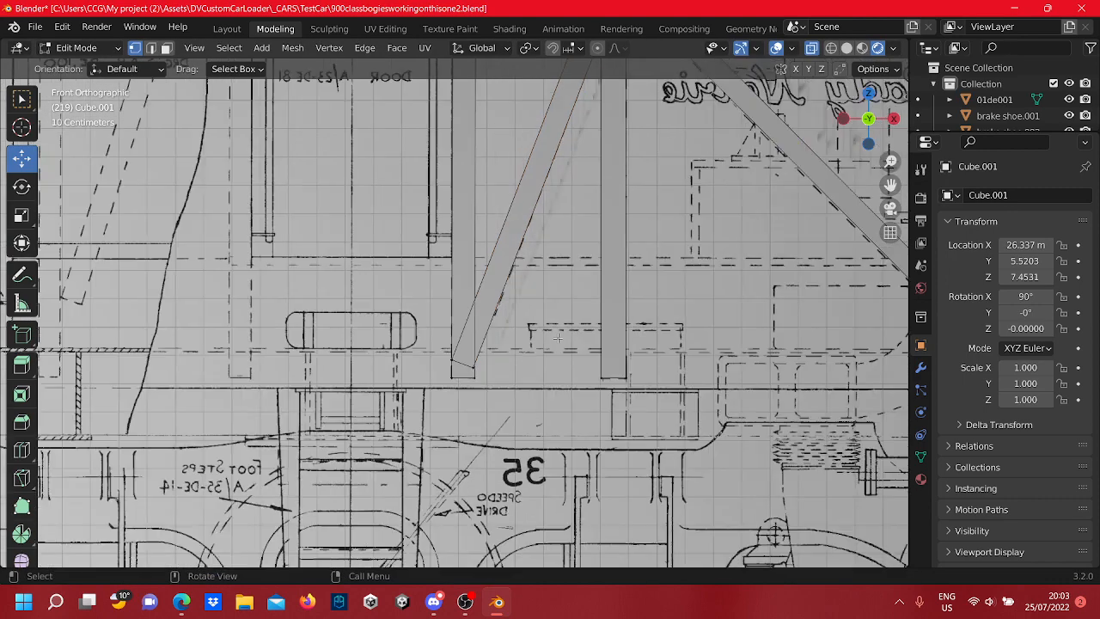
scroll(557, 327, "down", 4)
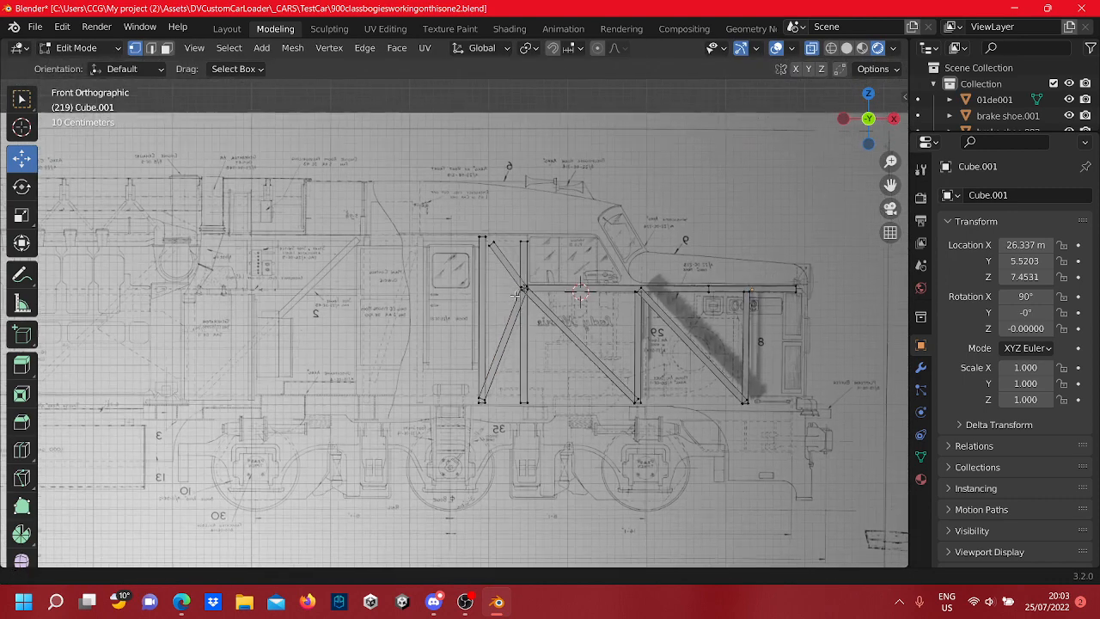
scroll(497, 271, "up", 7)
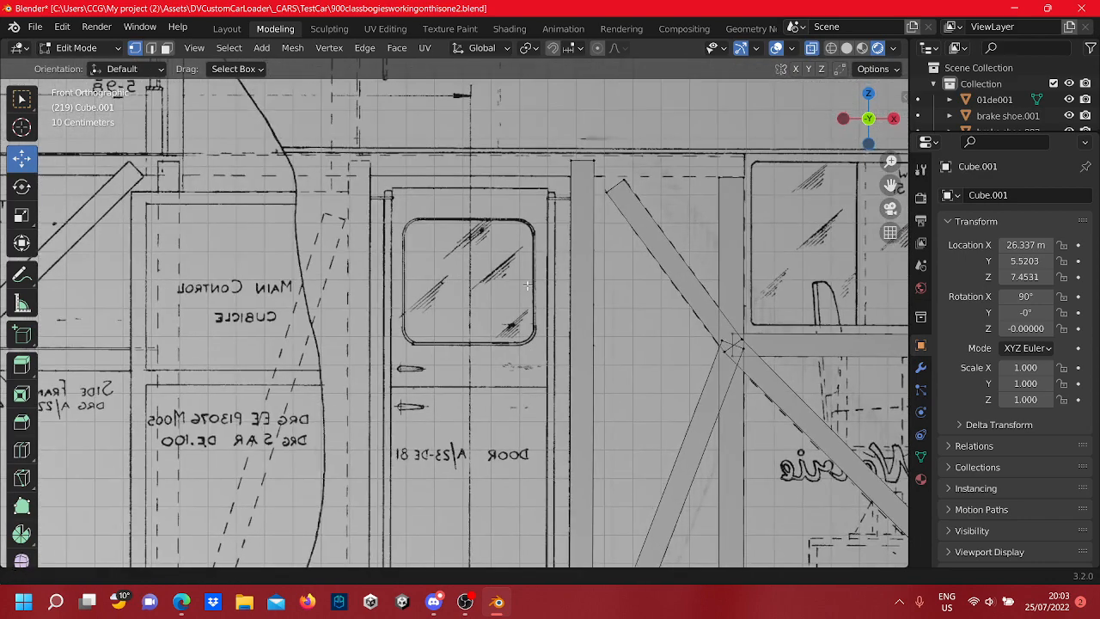
mouse_move(699, 230)
middle_mouse_down("shift")
mouse_move(589, 270)
mouse_move(497, 282)
middle_mouse_up("shift")
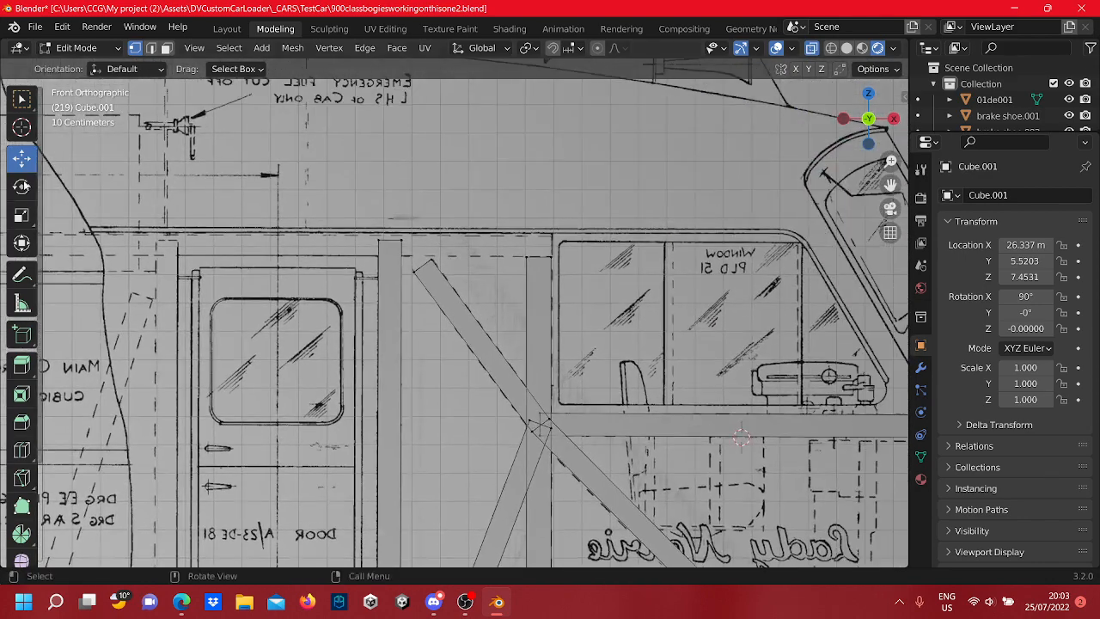
left_click(22, 334)
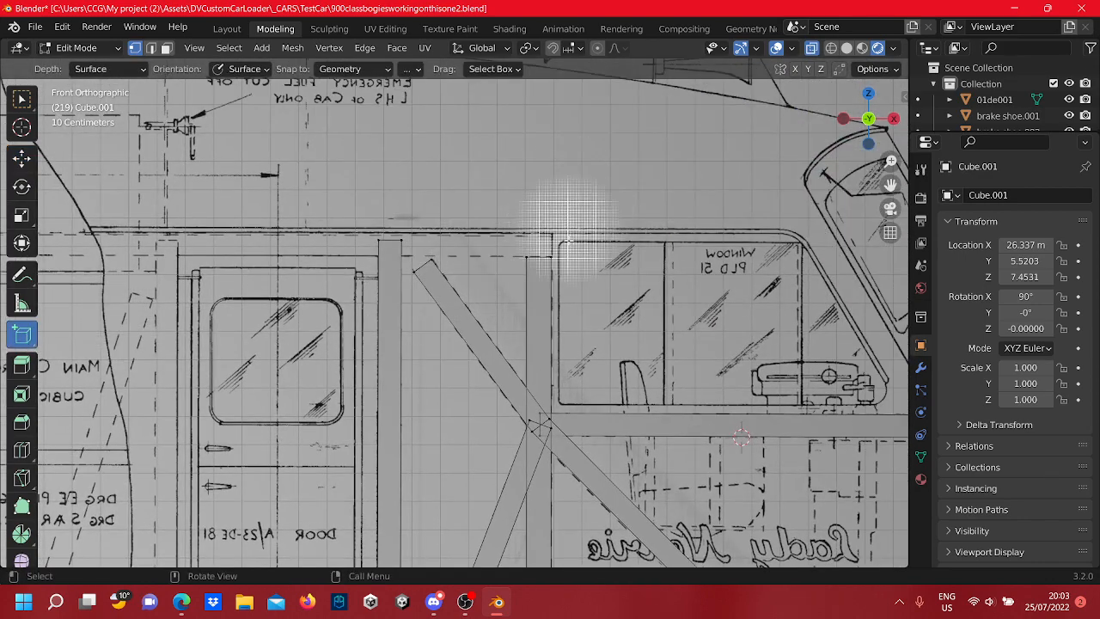
scroll(554, 228, "up", 3)
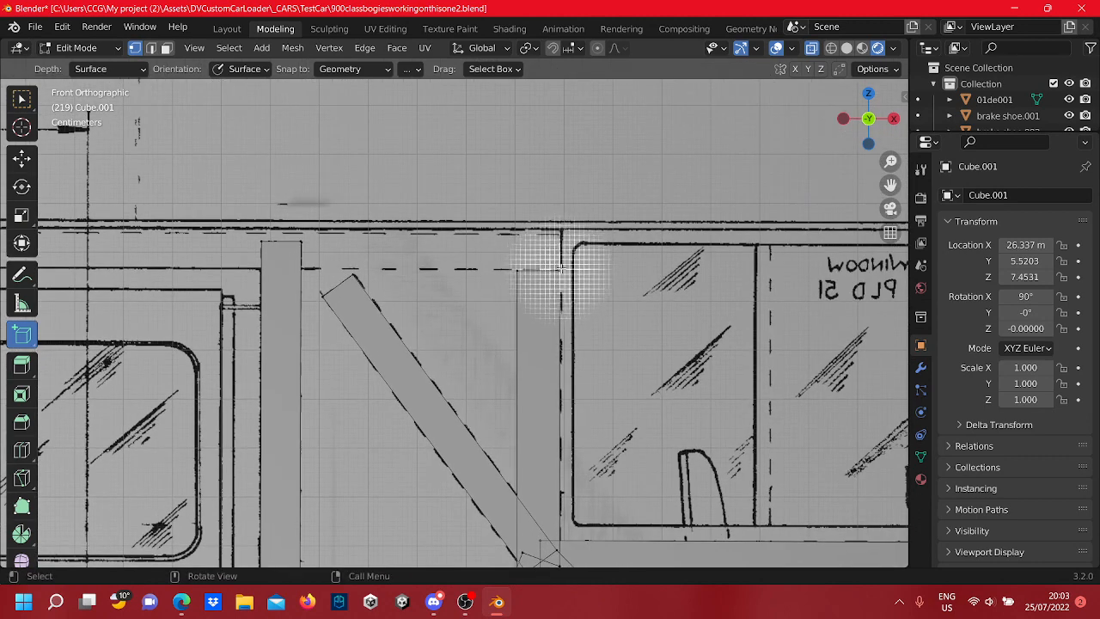
left_click_drag(560, 270, 494, 239)
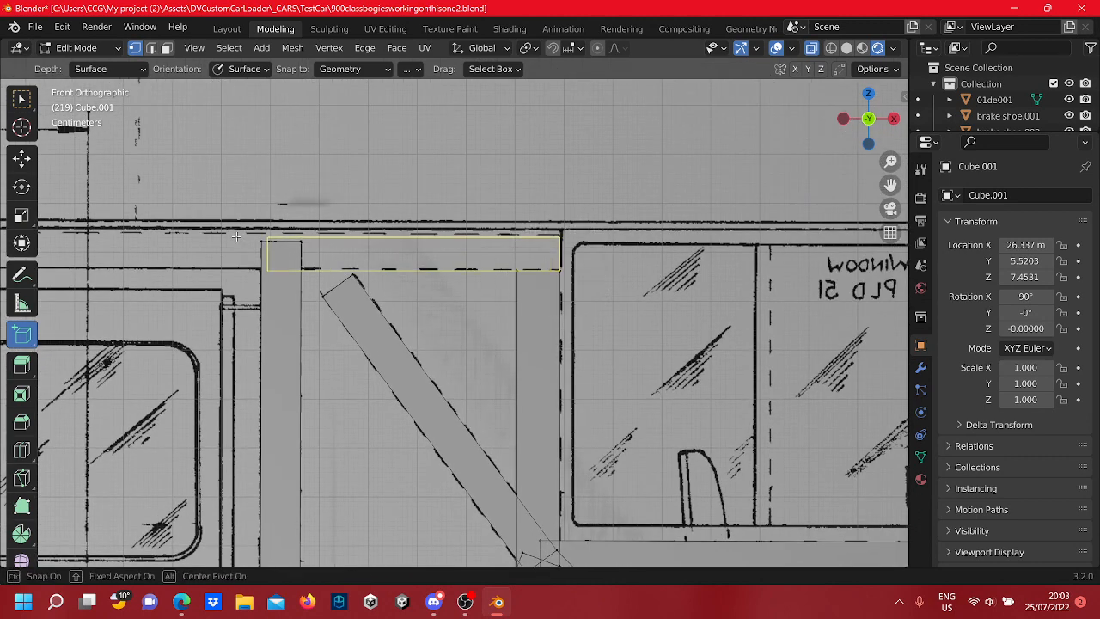
left_click_drag(236, 235, 133, 231)
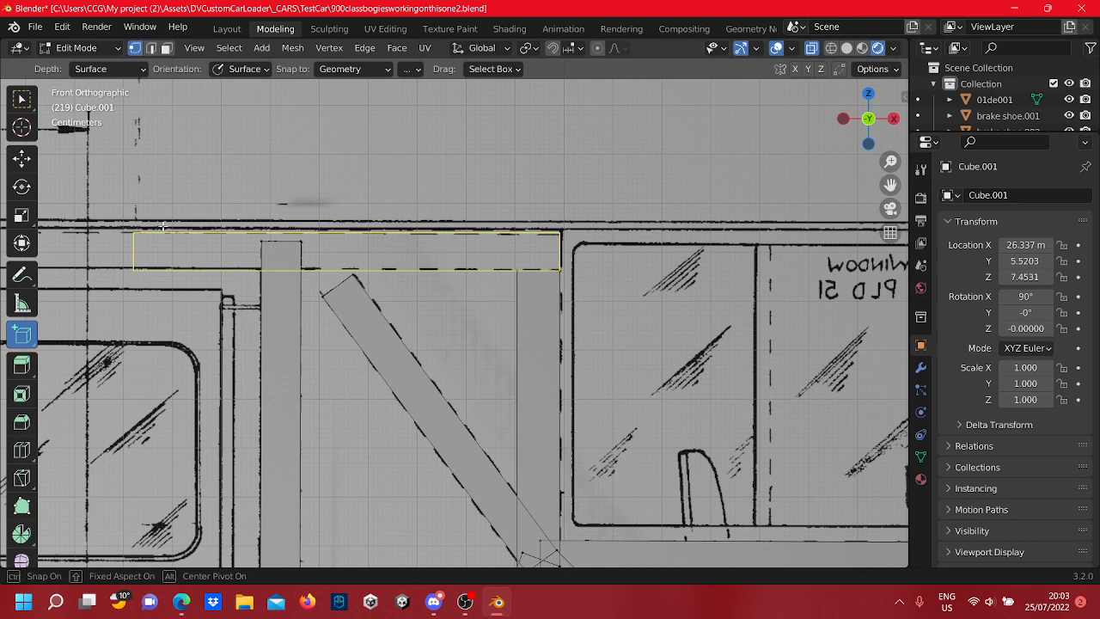
left_click(163, 225)
Examine the blueprint beyond the cab door for the top beam's continuation along the side frame
scroll(336, 263, "down", 4)
middle_click_drag(337, 261, 404, 260, "shift")
scroll(363, 270, "up", 3)
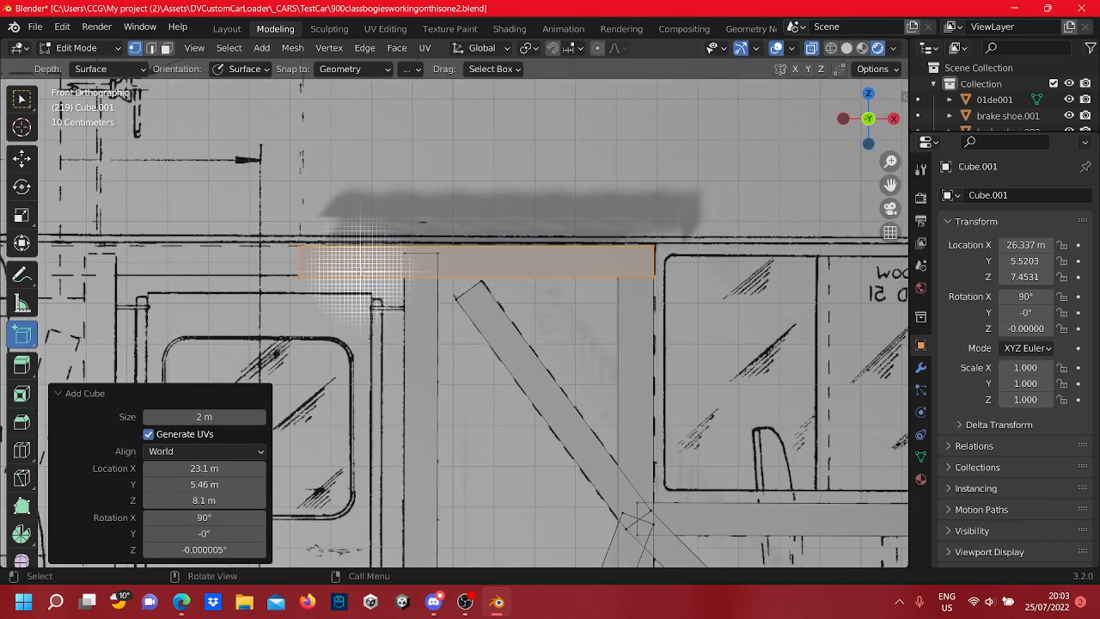
left_click(21, 159)
middle_click_drag(321, 244, 639, 238, "shift")
scroll(639, 238, "down", 7)
middle_click_drag(473, 305, 652, 253, "shift")
scroll(652, 252, "up", 4)
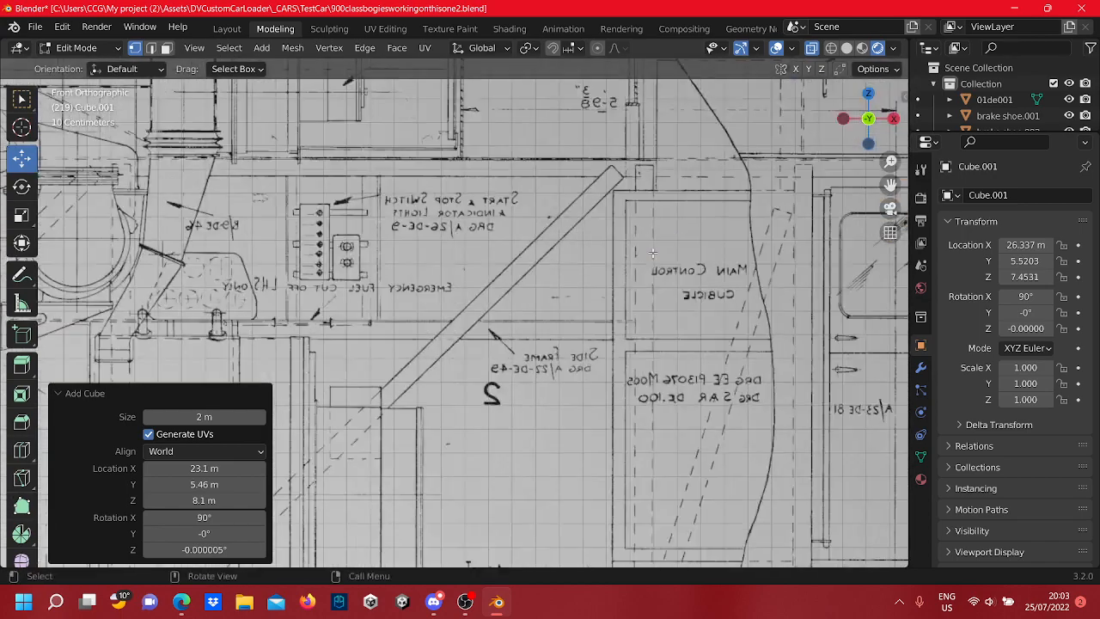
scroll(652, 252, "down", 4)
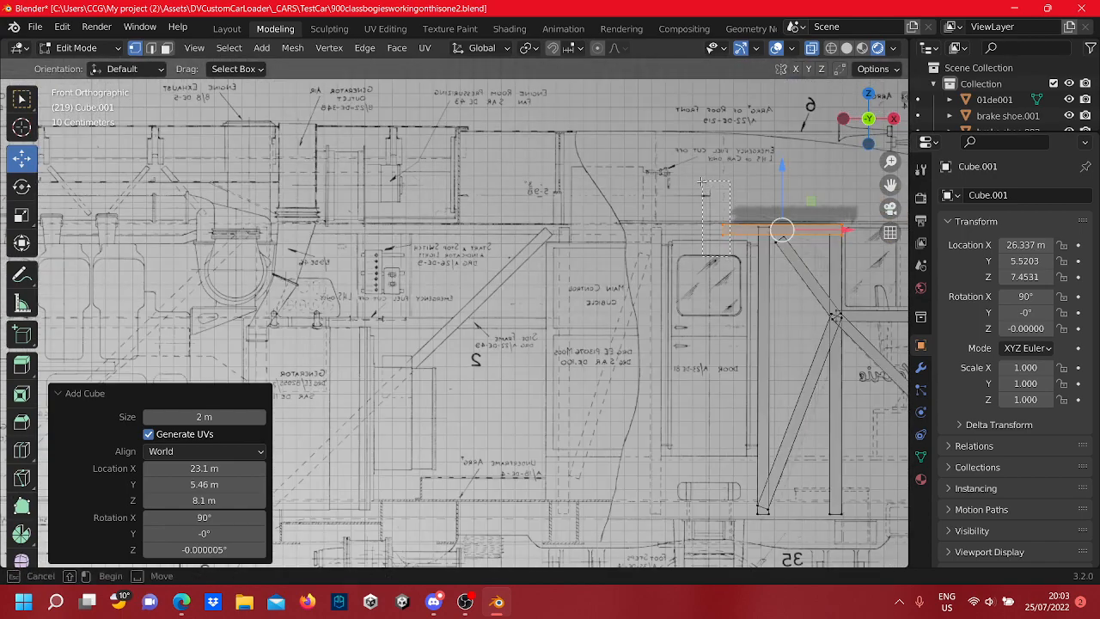
Raise the top beam's lower edge about 0.008 m in Z to follow the blueprint
left_click_drag(704, 192, 746, 249)
scroll(894, 220, "up", 2)
middle_click_drag(850, 232, 553, 263, "shift")
scroll(596, 252, "up", 3)
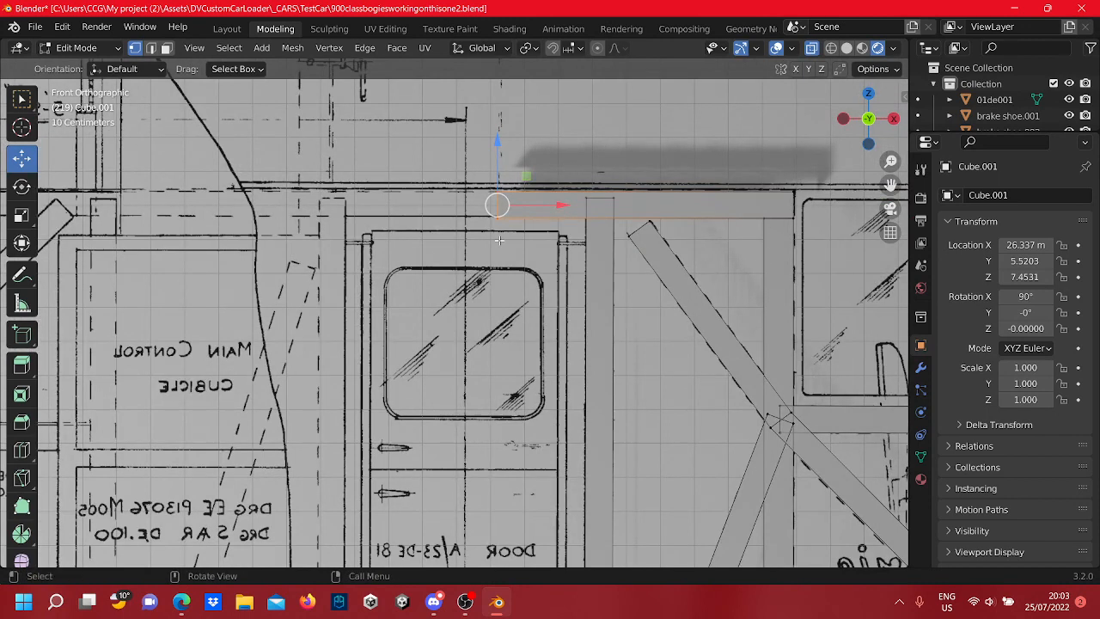
left_click_drag(482, 237, 525, 216)
key("g")
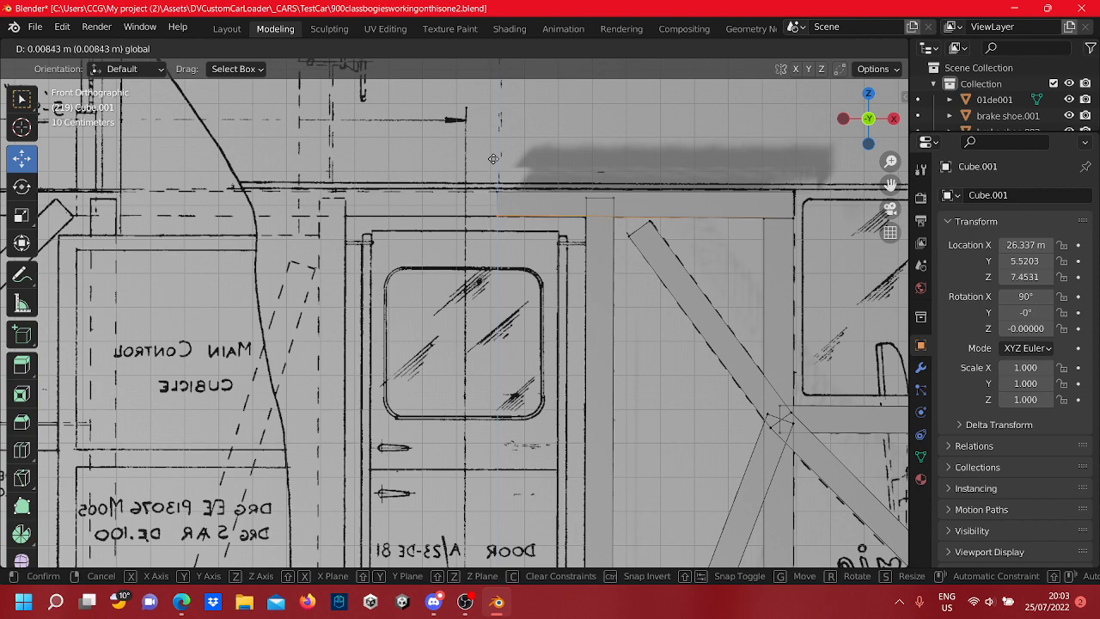
left_click_drag(493, 159, 493, 159)
Raise the window post's inner top corner about 0.008 m in Z to meet the top beam's lower edge
middle_click_drag(822, 276, 498, 346, "shift")
scroll(421, 300, "up", 3)
scroll(421, 300, "up", 1)
left_click_drag(475, 296, 456, 228)
scroll(472, 182, "up", 8)
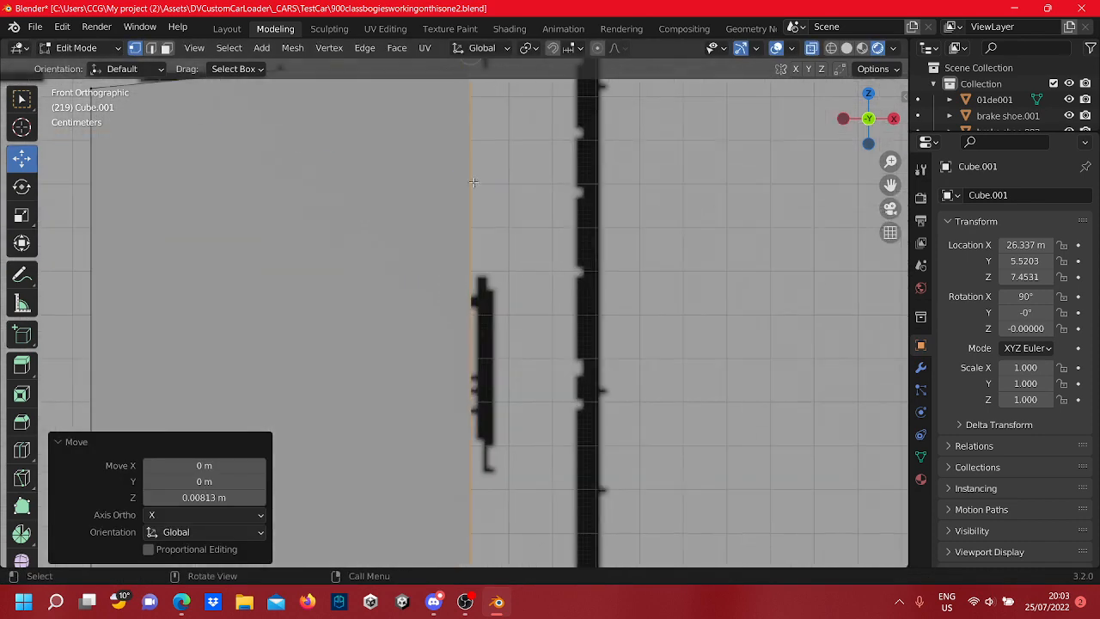
middle_click_drag(473, 182, 504, 462, "shift")
scroll(498, 361, "up", 4)
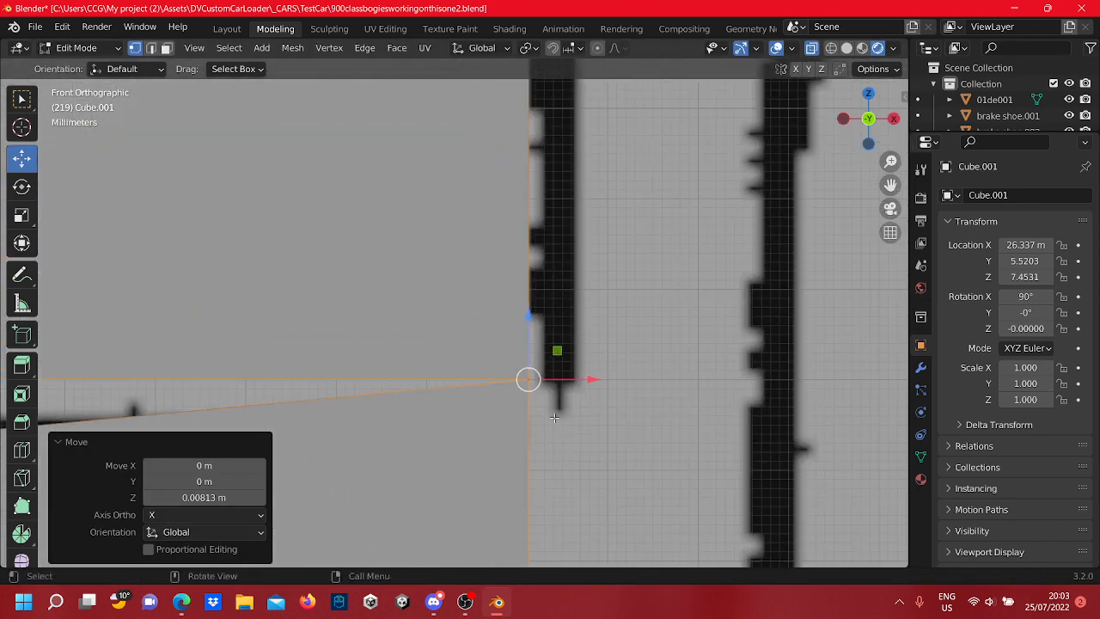
scroll(555, 416, "down", 4)
middle_click_drag(565, 399, 873, 323, "shift")
left_click_drag(458, 292, 401, 309)
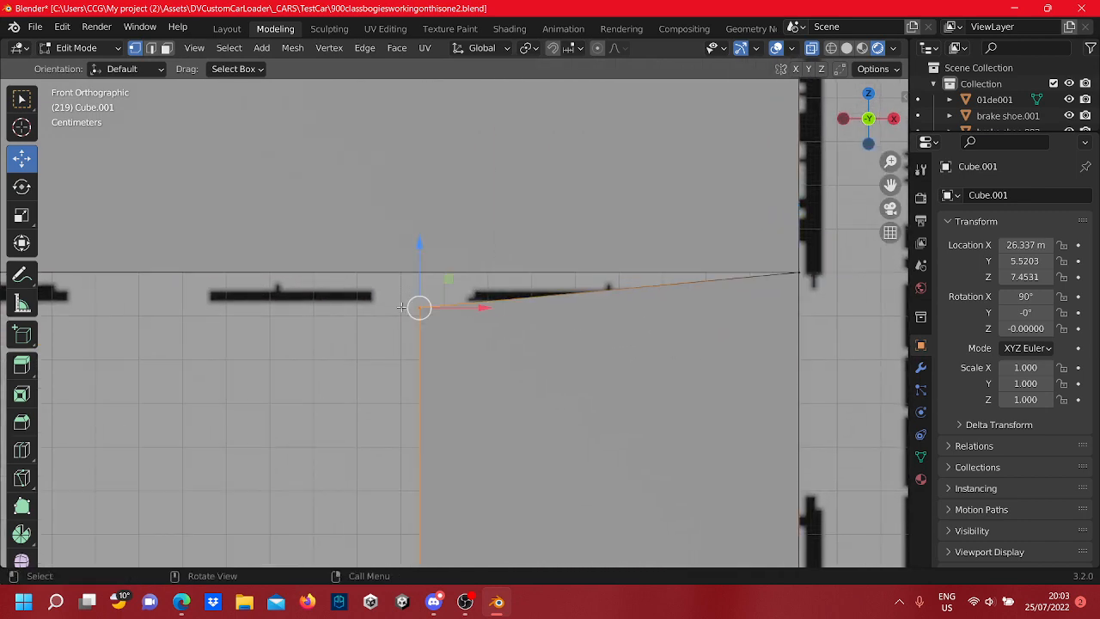
left_click_drag(415, 268, 430, 225)
Lower the top beam's bottom edge together with the window post's top about 0.0009 m in Z
scroll(319, 274, "down", 2)
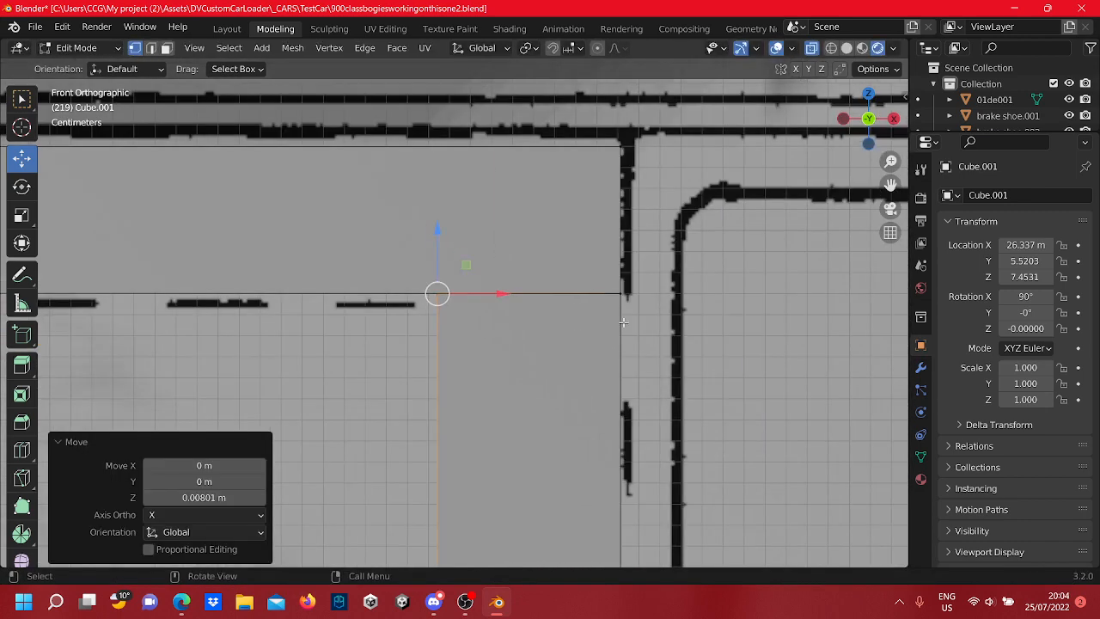
key("b")
left_click_drag(319, 273, 301, 253)
scroll(534, 260, "down", 3)
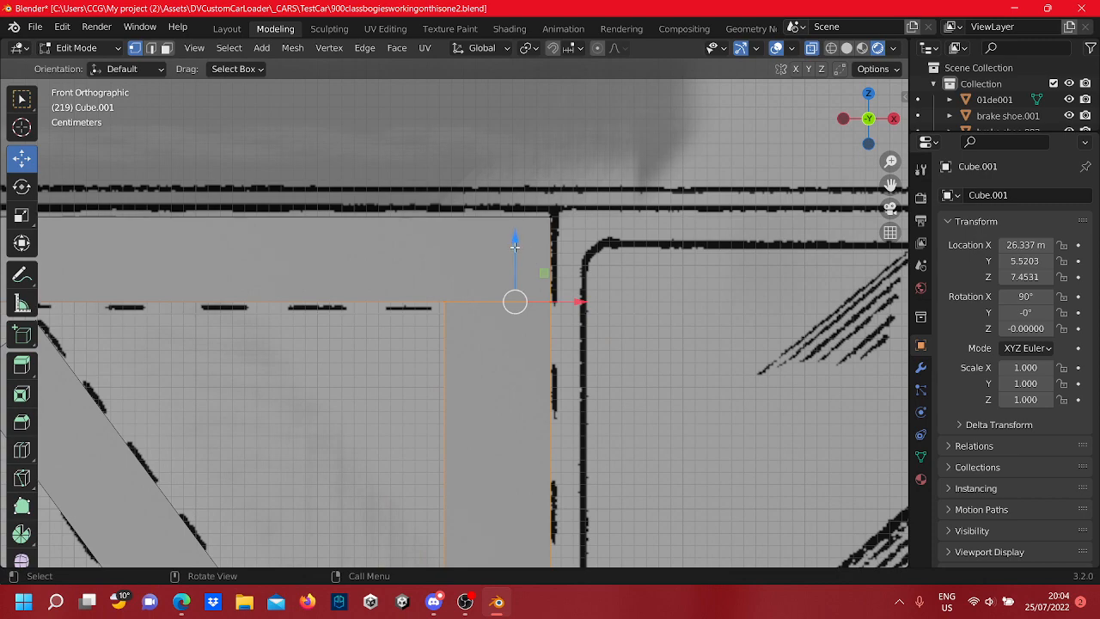
left_click_drag(515, 246, 511, 249)
Extend the top beam's rear end about 3.377 m in negative X, past the cab door and side-frame brace
scroll(337, 365, "down", 4)
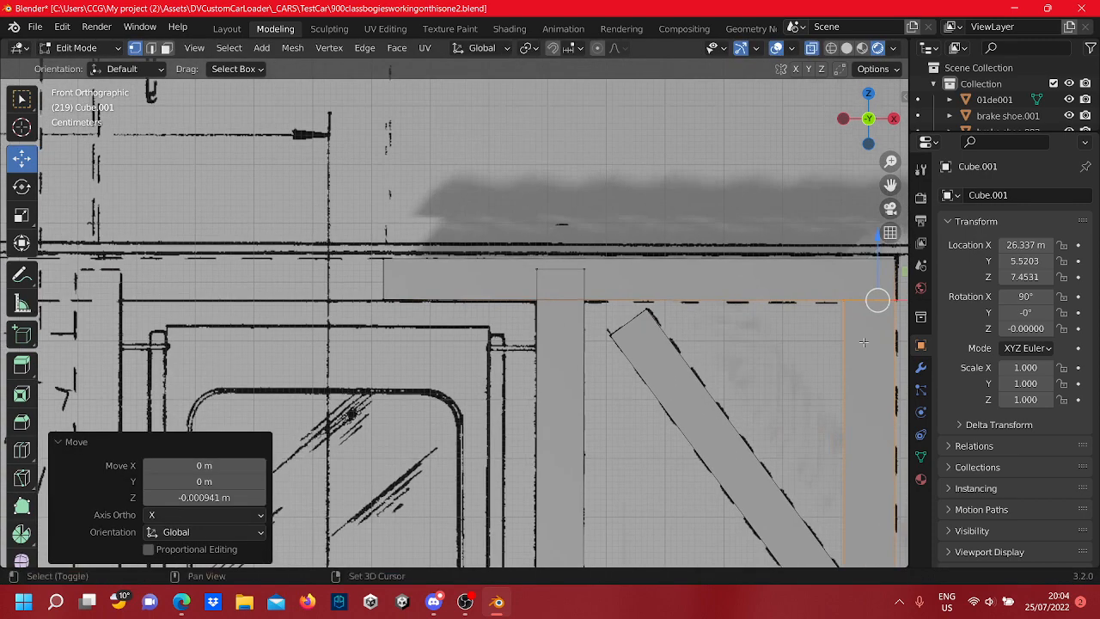
middle_click_drag(337, 365, 540, 341, "shift")
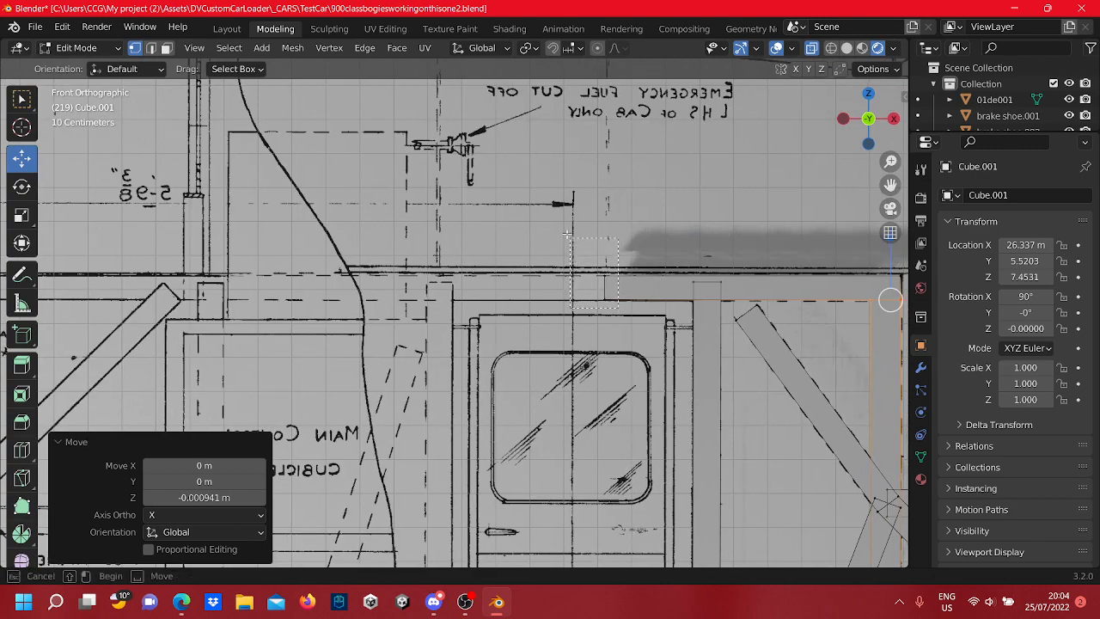
left_click_drag(567, 234, 566, 233)
middle_click_drag(424, 377, 694, 357, "shift")
scroll(564, 346, "down", 4)
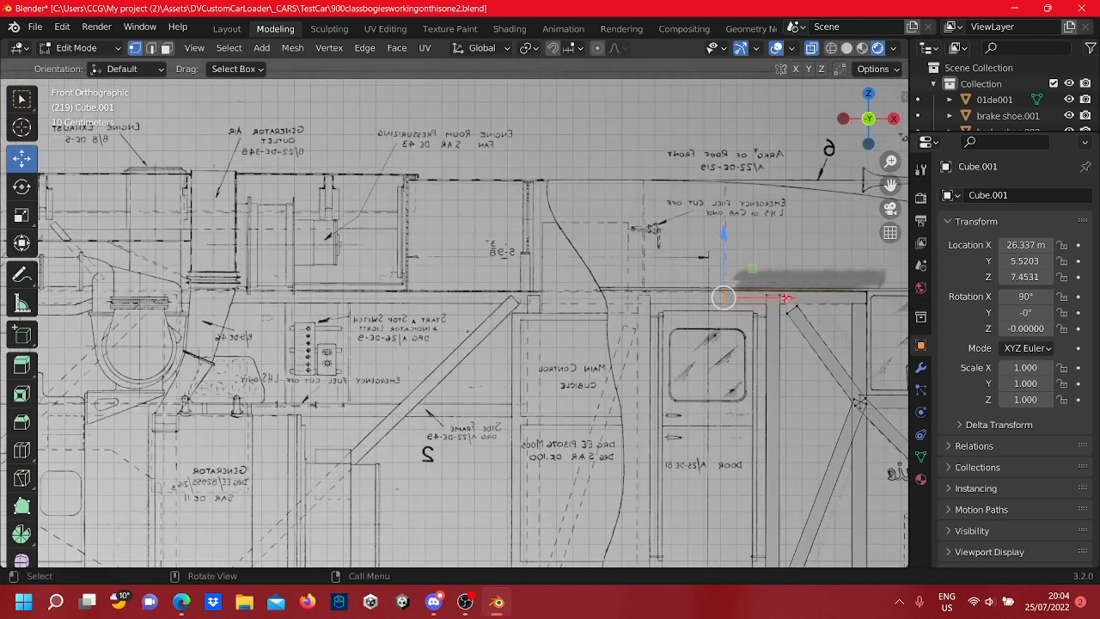
left_click_drag(784, 297, 231, 298)
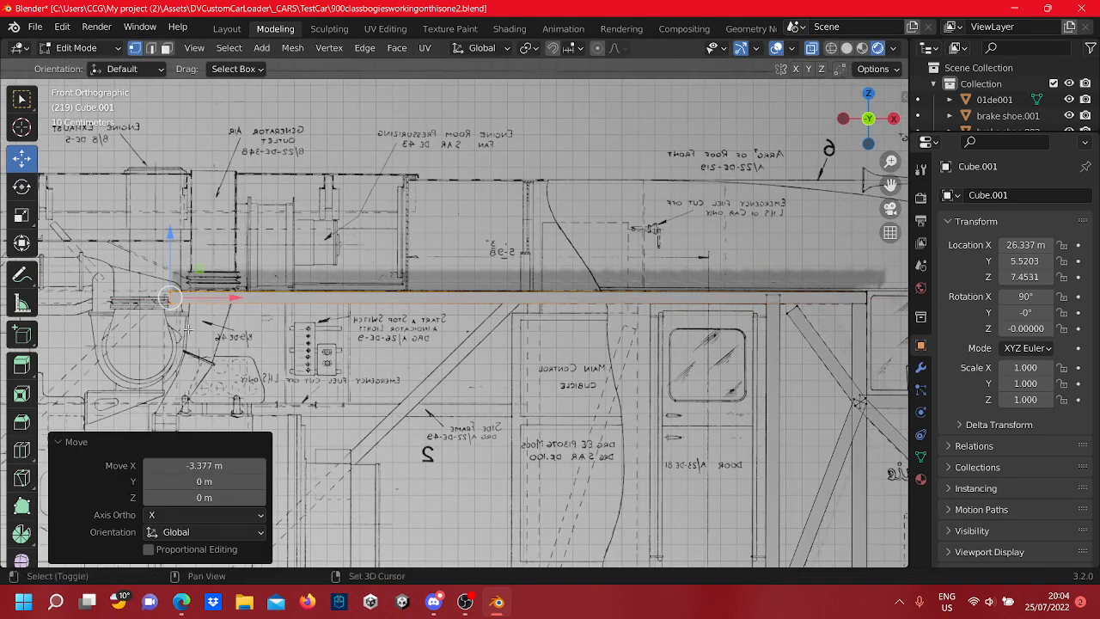
Extend the top beam's rear end a further 9.108 m or so in negative X, past the engine section
middle_click_drag(188, 329, 893, 343, "shift")
scroll(717, 338, "down", 3)
middle_click_drag(714, 338, 809, 300, "shift")
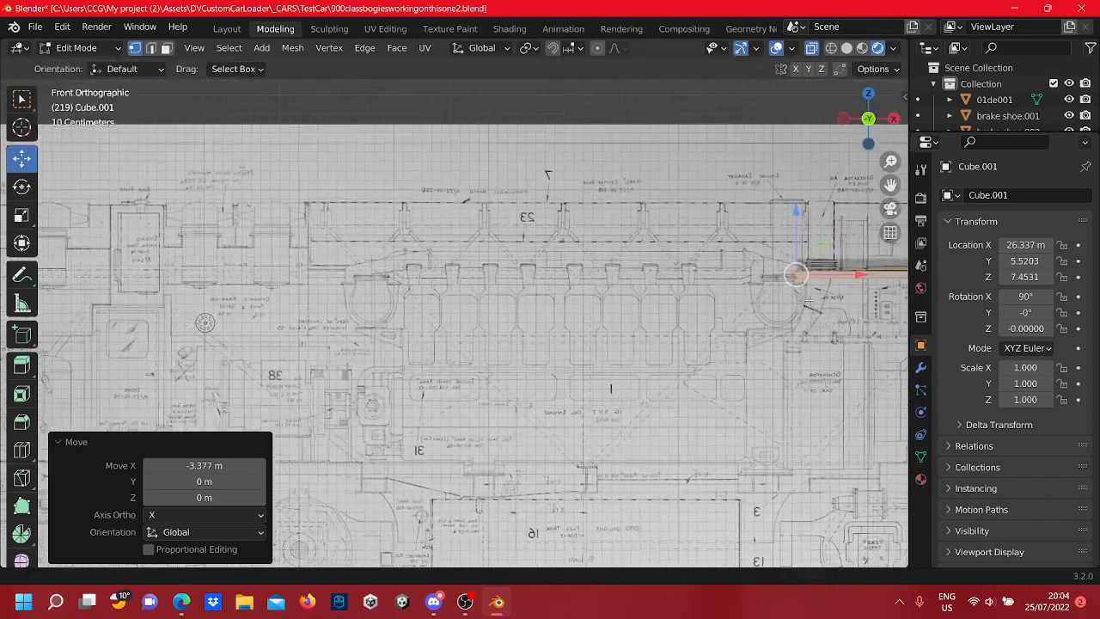
scroll(808, 300, "down", 2)
middle_click_drag(720, 281, 729, 277, "shift")
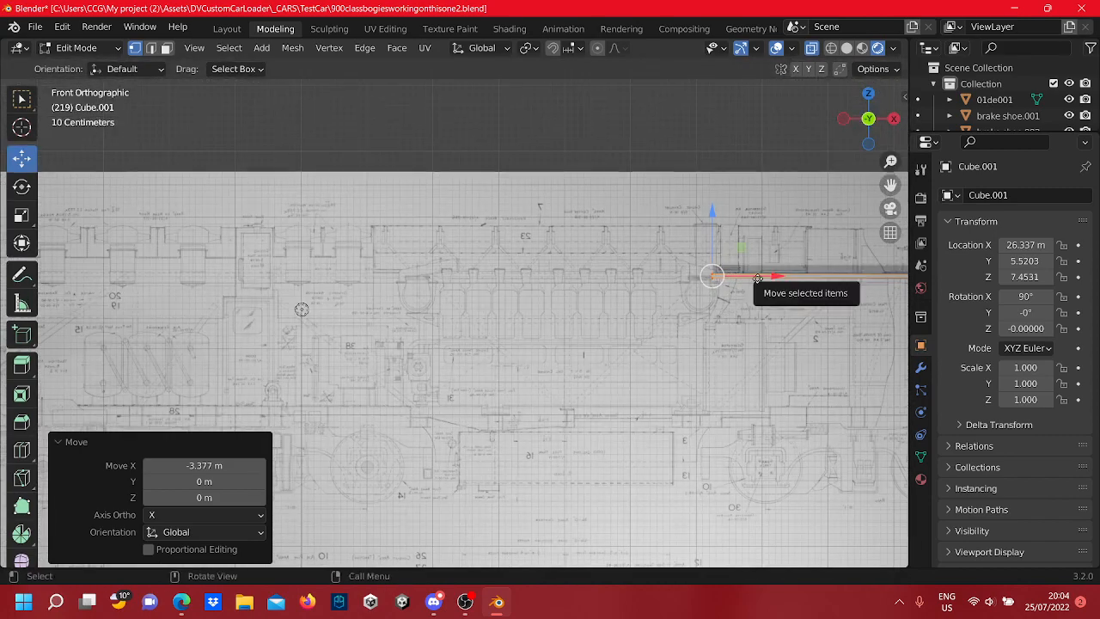
left_click_drag(756, 277, 320, 298)
left_click_drag(161, 278, 158, 279)
Move the top beam's rear end about 2.583 m in negative X to the rear wall beyond the radiators
middle_click_drag(163, 284, 545, 280, "shift")
scroll(757, 299, "up", 3)
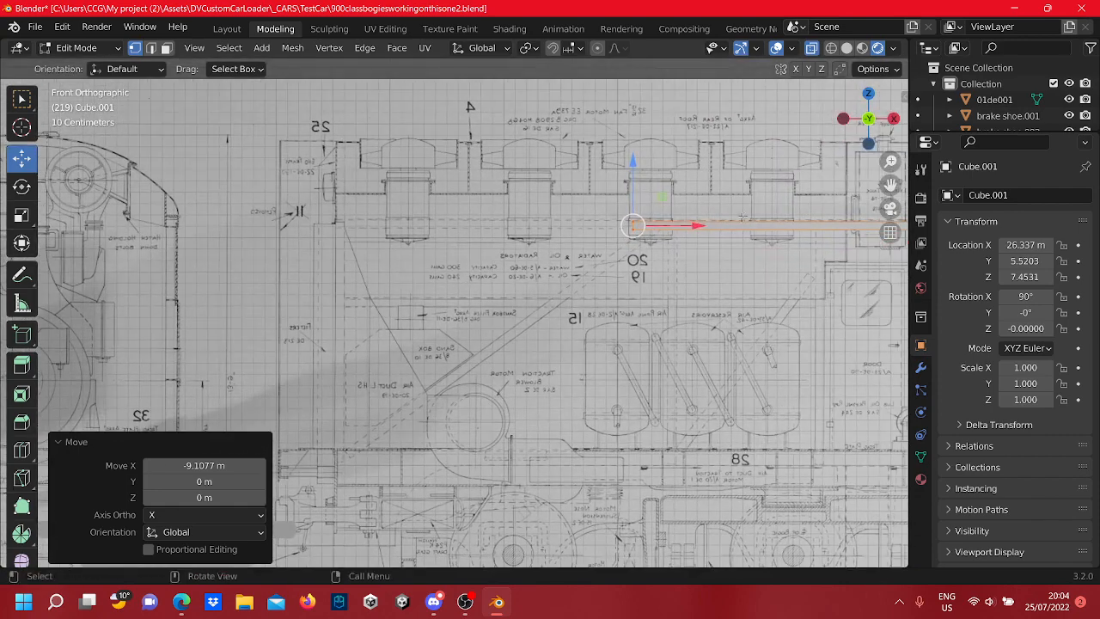
left_click_drag(693, 227, 548, 233)
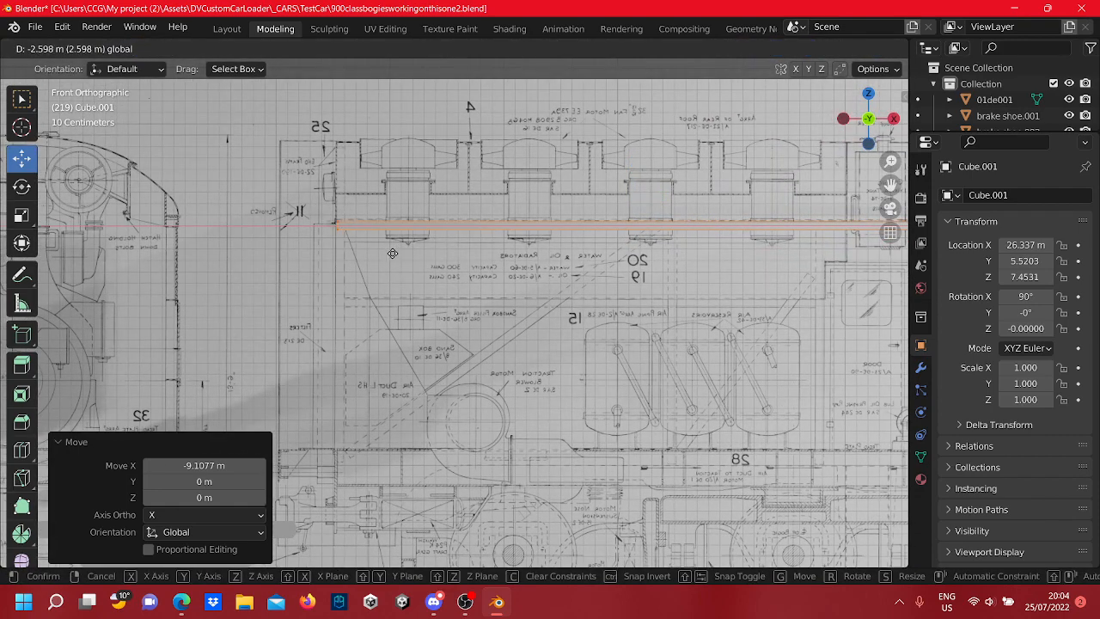
left_click_drag(393, 254, 393, 254)
Raise the top beam's rear end to the blueprint's dashed lines and shift it about 0.028 m in negative X onto the rear wall line
scroll(418, 297, "up", 5)
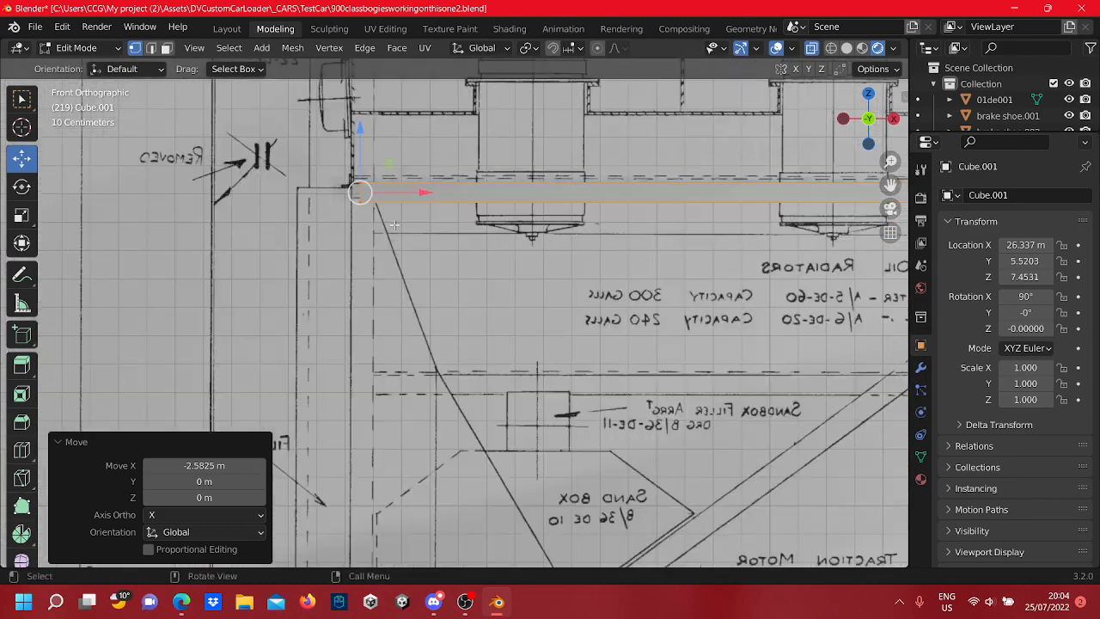
middle_click_drag(364, 168, 445, 349, "shift")
scroll(424, 342, "up", 2)
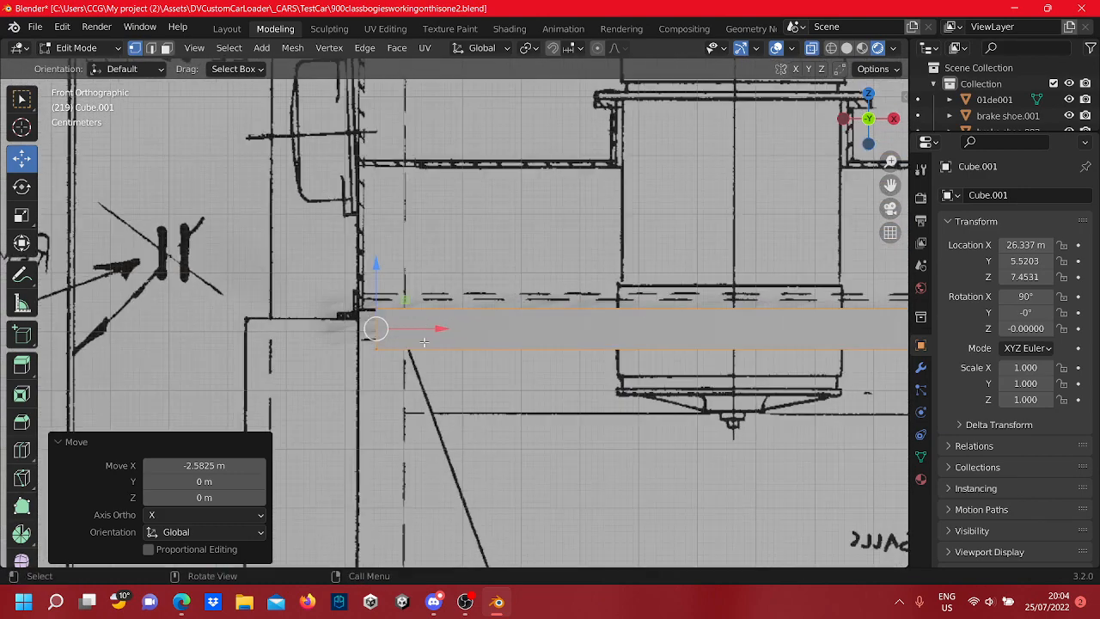
left_click_drag(378, 289, 380, 275)
left_click_drag(446, 318, 428, 319)
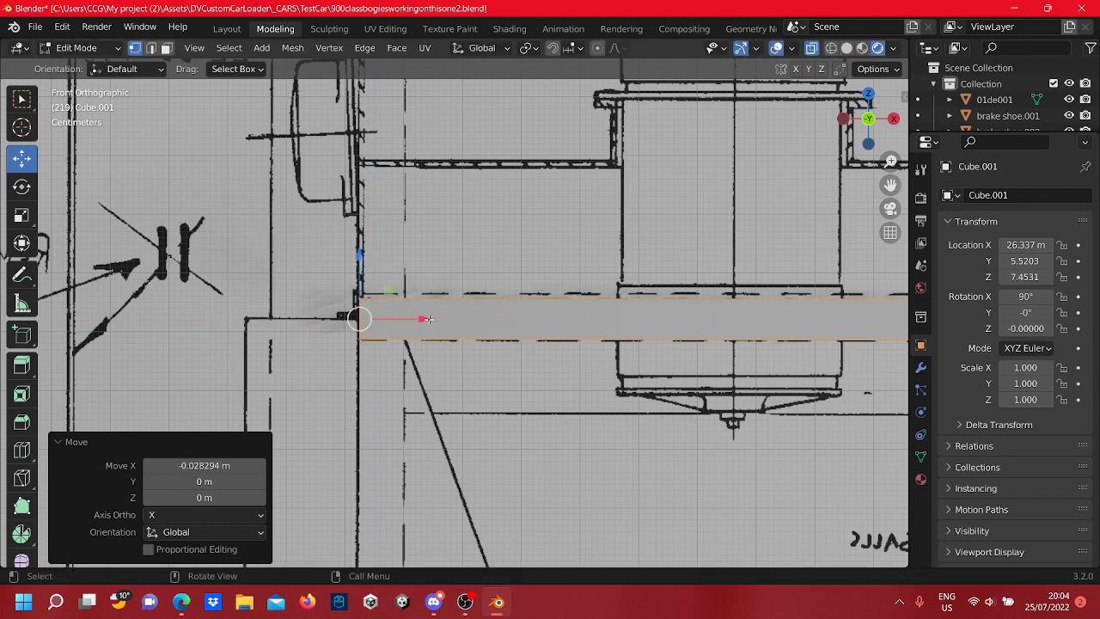
Add a narrow box as a post behind the cab door, running down from the top beam's lower edge along the blueprint's dashed lines
scroll(427, 319, "down", 8)
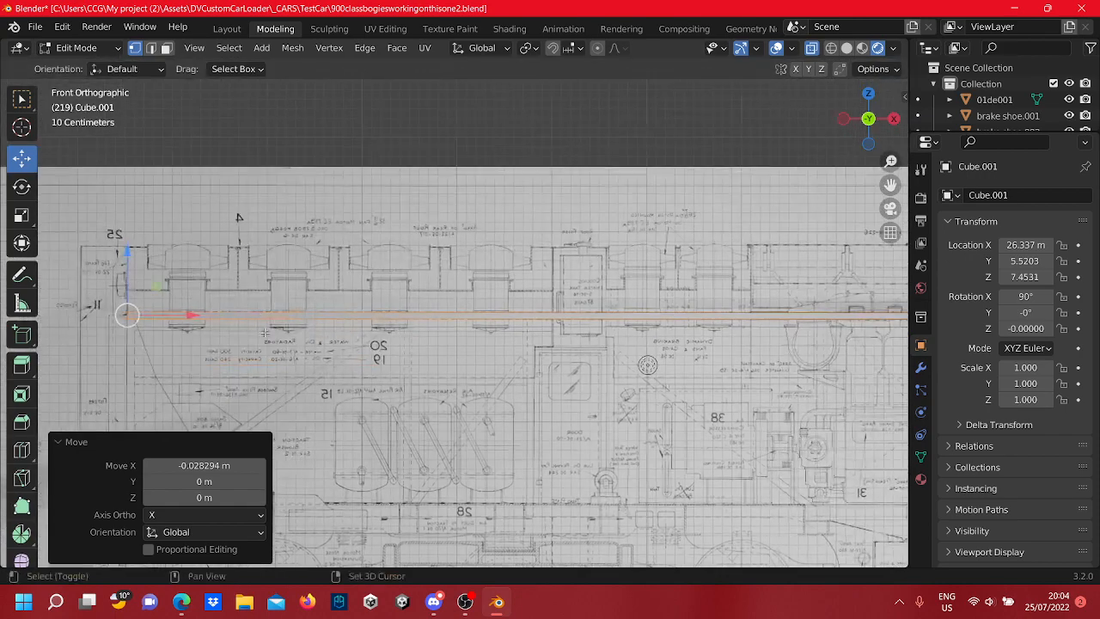
scroll(446, 331, "down", 4)
middle_click_drag(662, 338, 286, 296, "shift")
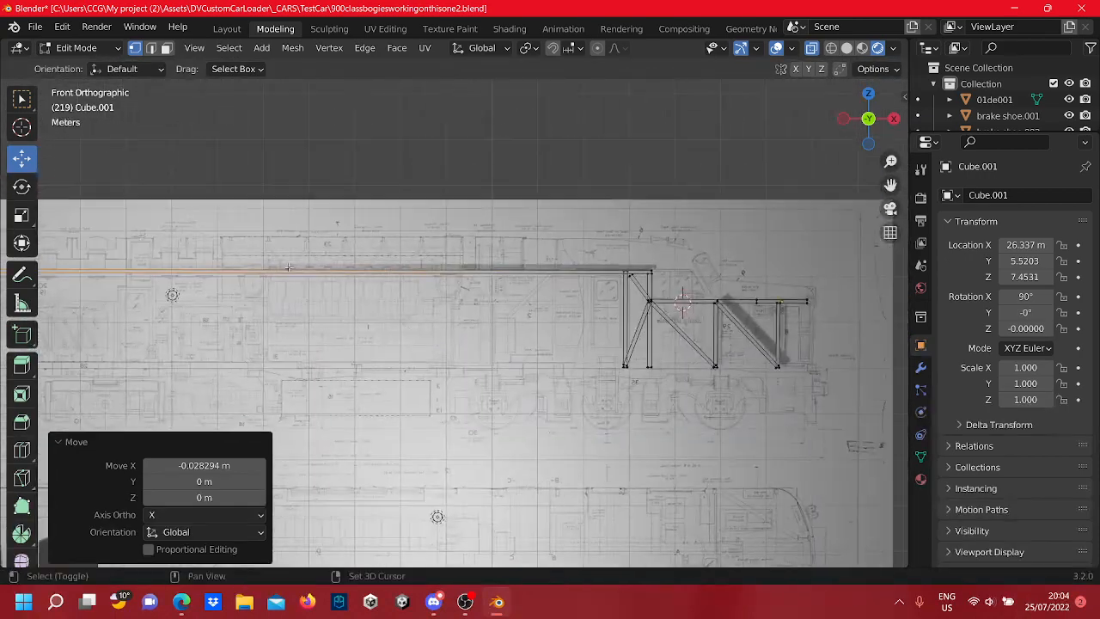
scroll(601, 316, "up", 4)
middle_click_drag(640, 321, 308, 302, "shift")
middle_click_drag(874, 300, 785, 298, "shift")
scroll(461, 284, "up", 4)
scroll(558, 338, "down", 3)
middle_click_drag(558, 338, 654, 352, "shift")
scroll(653, 351, "up", 4)
key("Tab")
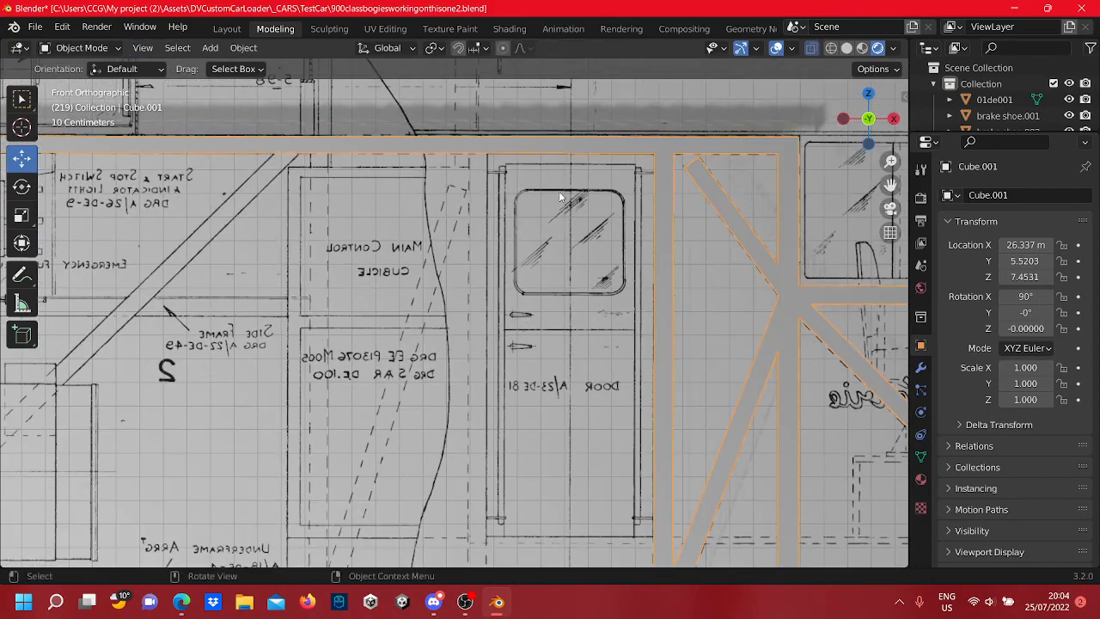
key("Tab")
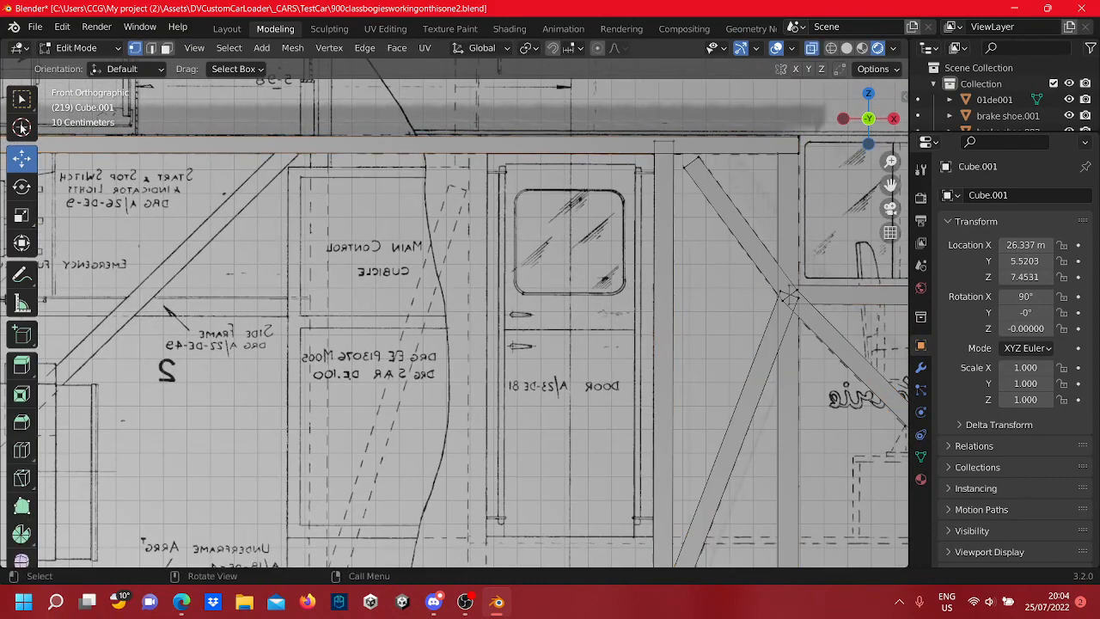
left_click(21, 334)
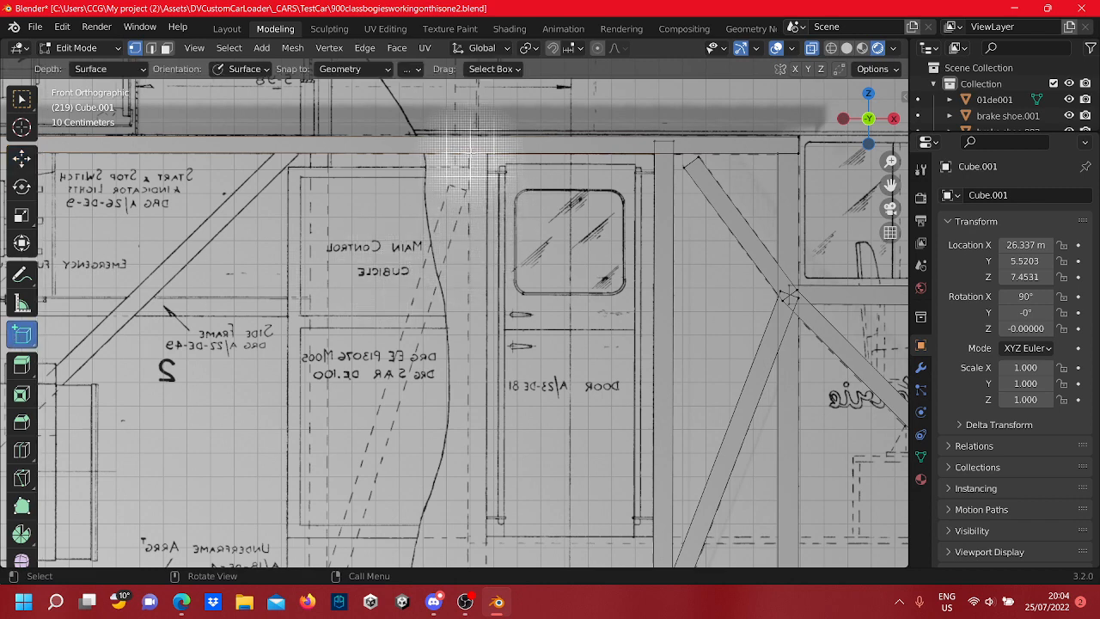
left_click_drag(472, 163, 476, 168)
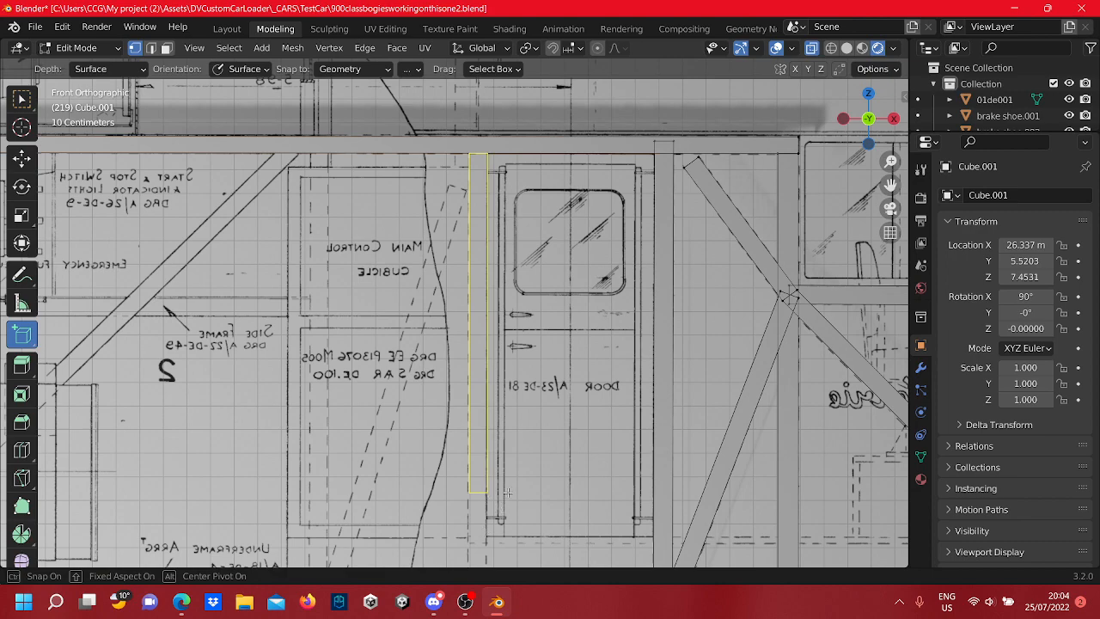
left_click(508, 492)
Lower the new post's bottom end about 0.615 m in Z to the blueprint's post end and shift it about 0.009 m in negative X
scroll(486, 414, "down", 3)
middle_click_drag(516, 474, 493, 335, "shift")
scroll(499, 337, "up", 2)
middle_click_drag(459, 252, 462, 277, "shift")
key("Tab")
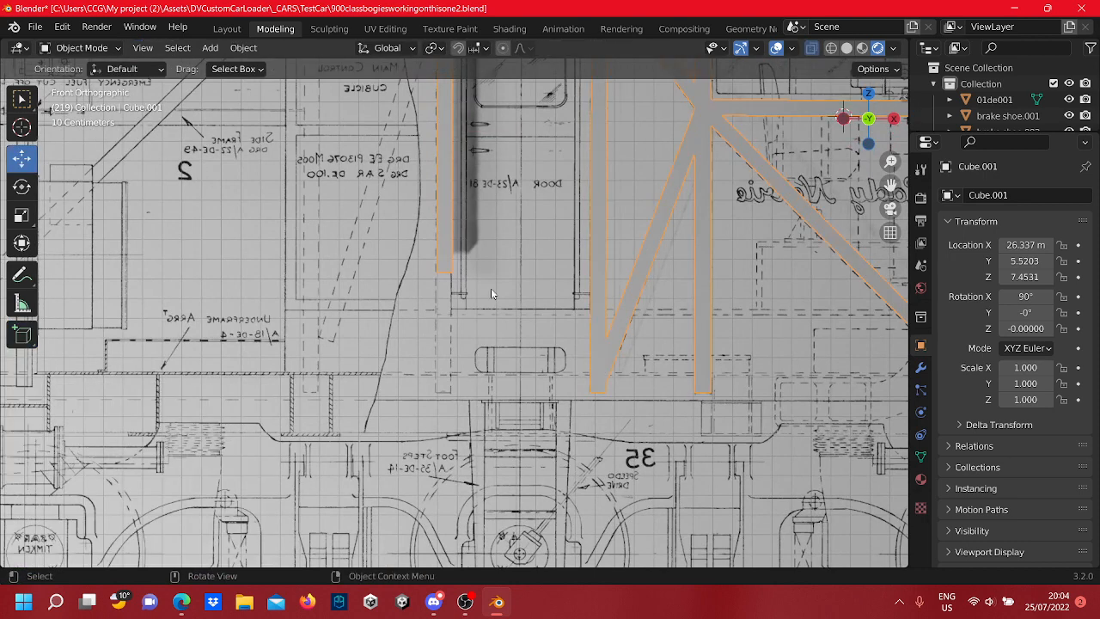
key("Tab")
left_click(444, 273)
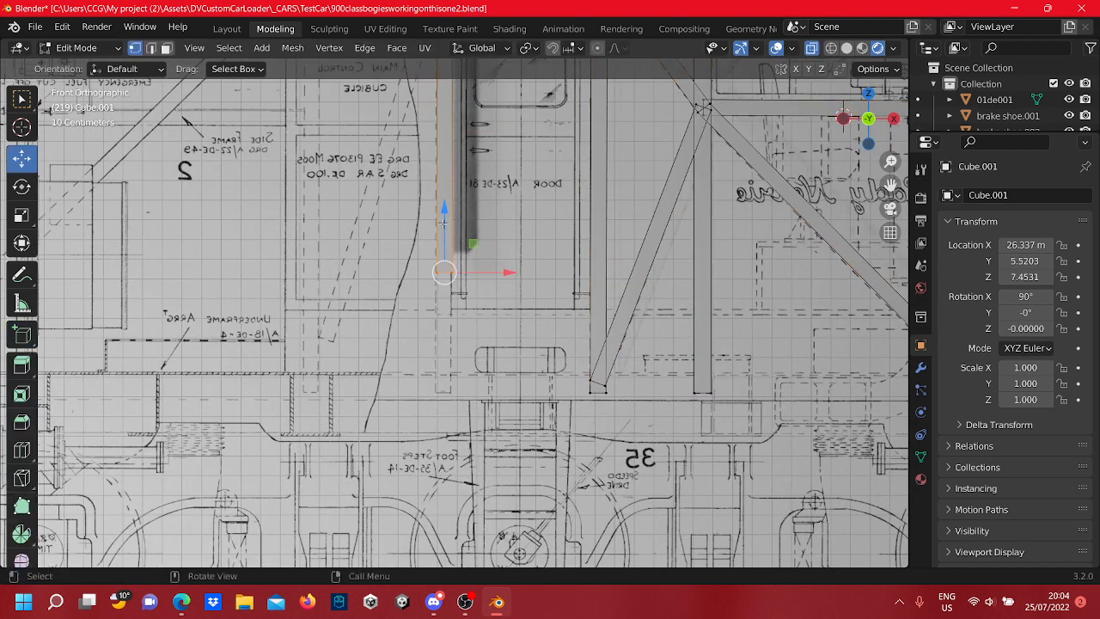
left_click_drag(442, 221, 480, 352)
scroll(480, 352, "up", 5)
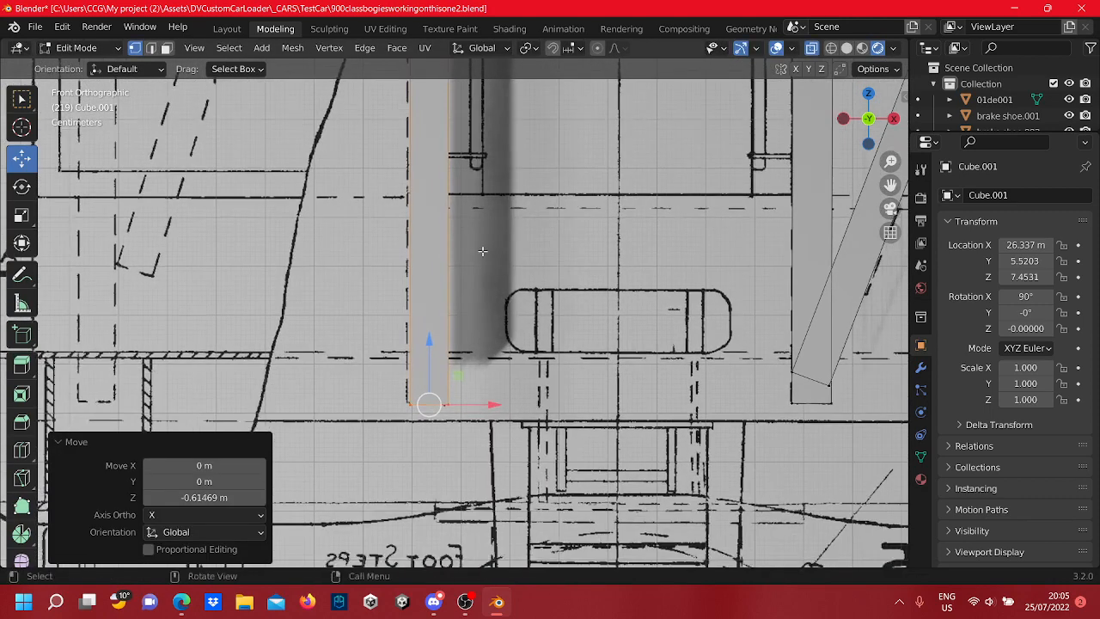
left_click_drag(490, 405, 484, 412)
Examine the side frame around the cab windows, nose and door against the blueprint for the remaining members
scroll(584, 408, "down", 3)
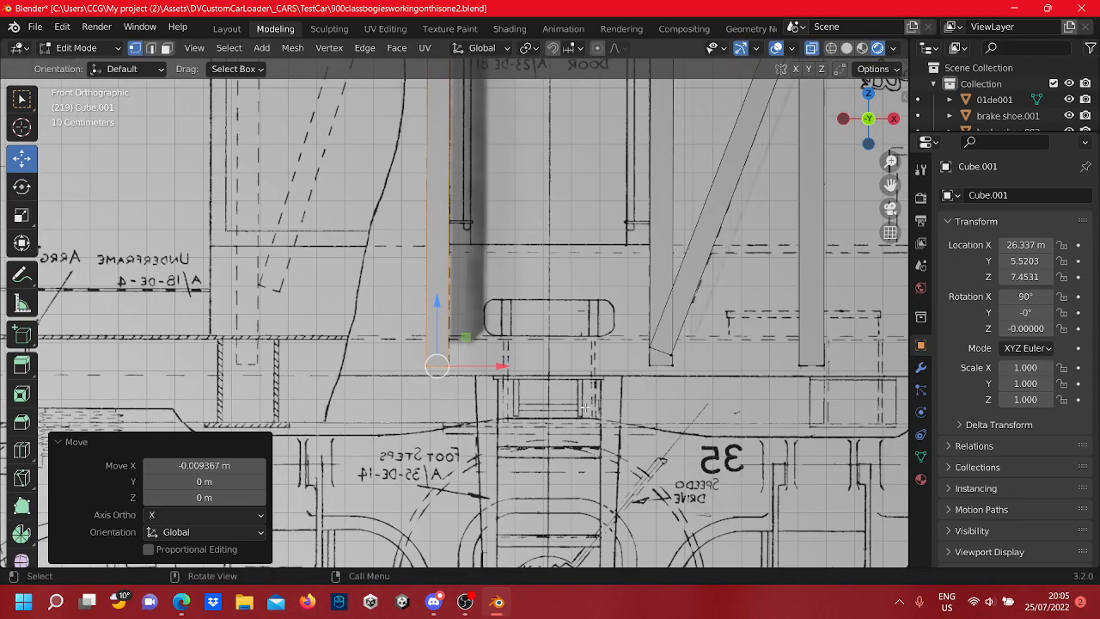
scroll(597, 378, "down", 1)
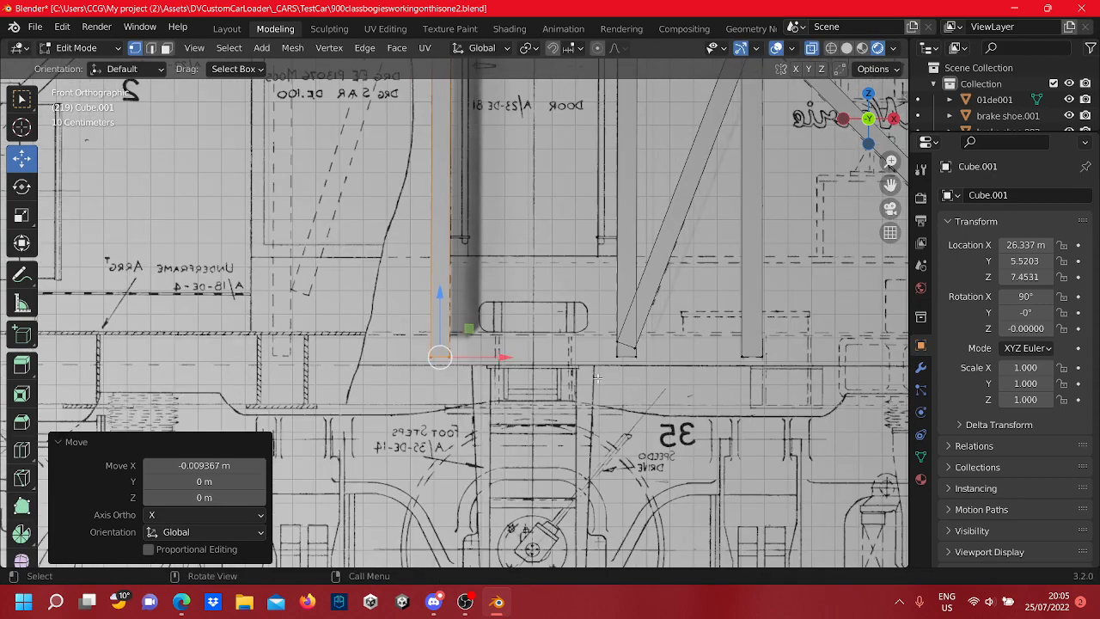
scroll(592, 368, "down", 2)
scroll(594, 366, "down", 5)
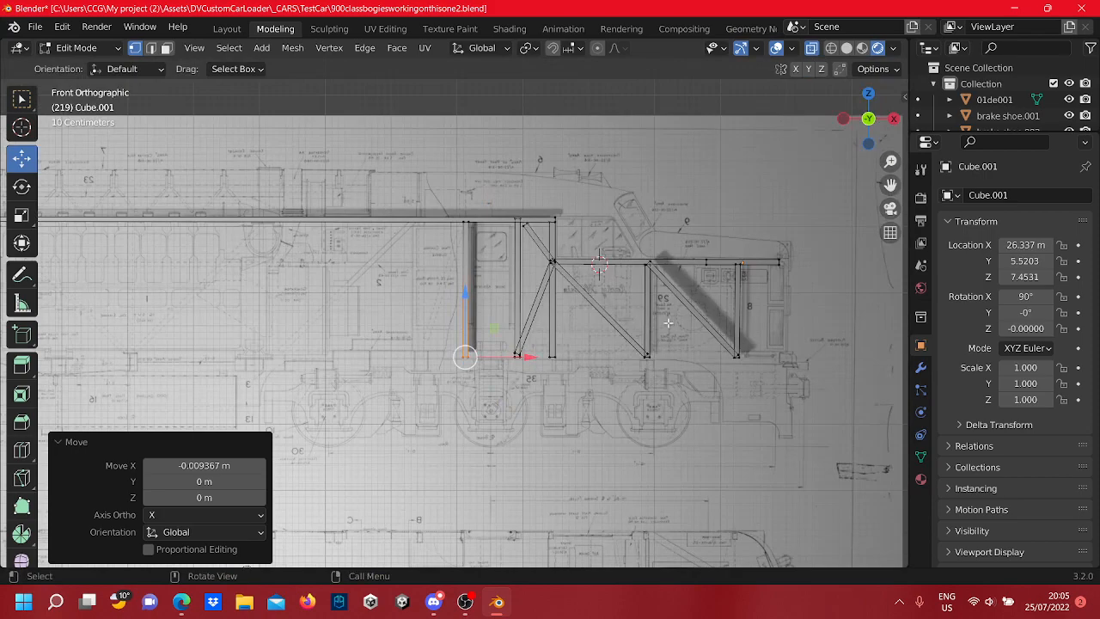
scroll(668, 323, "up", 8)
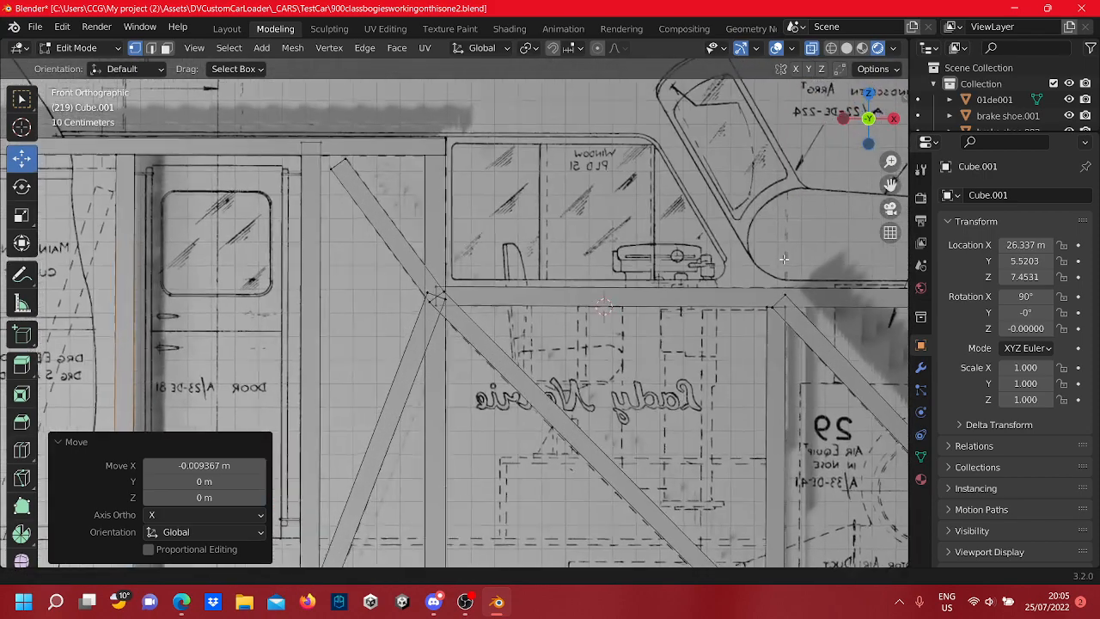
scroll(784, 259, "up", 3)
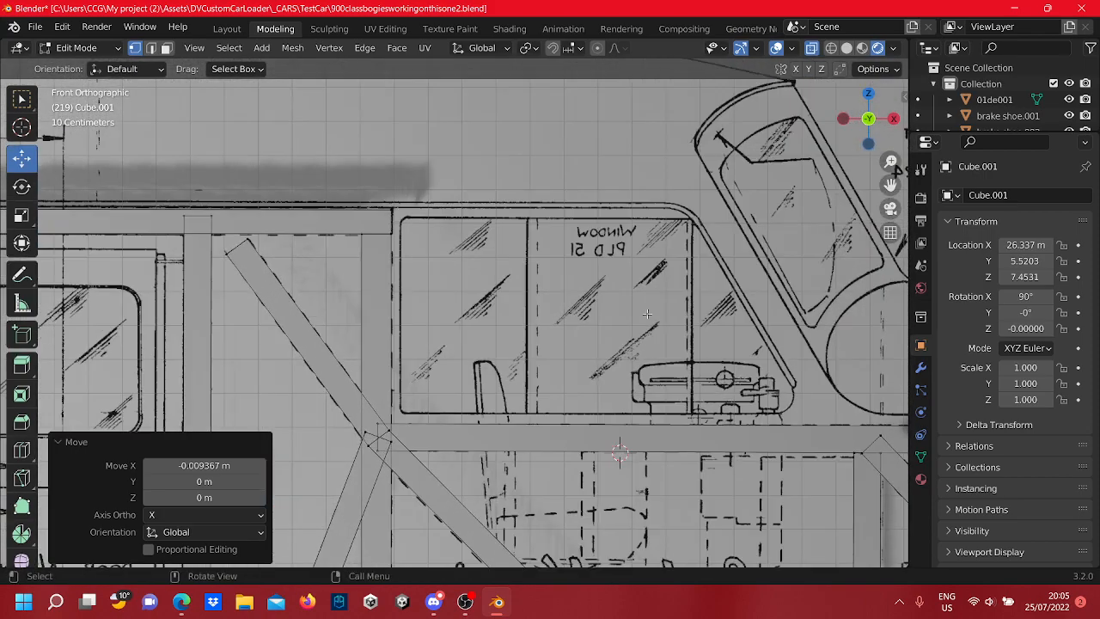
scroll(647, 315, "down", 6)
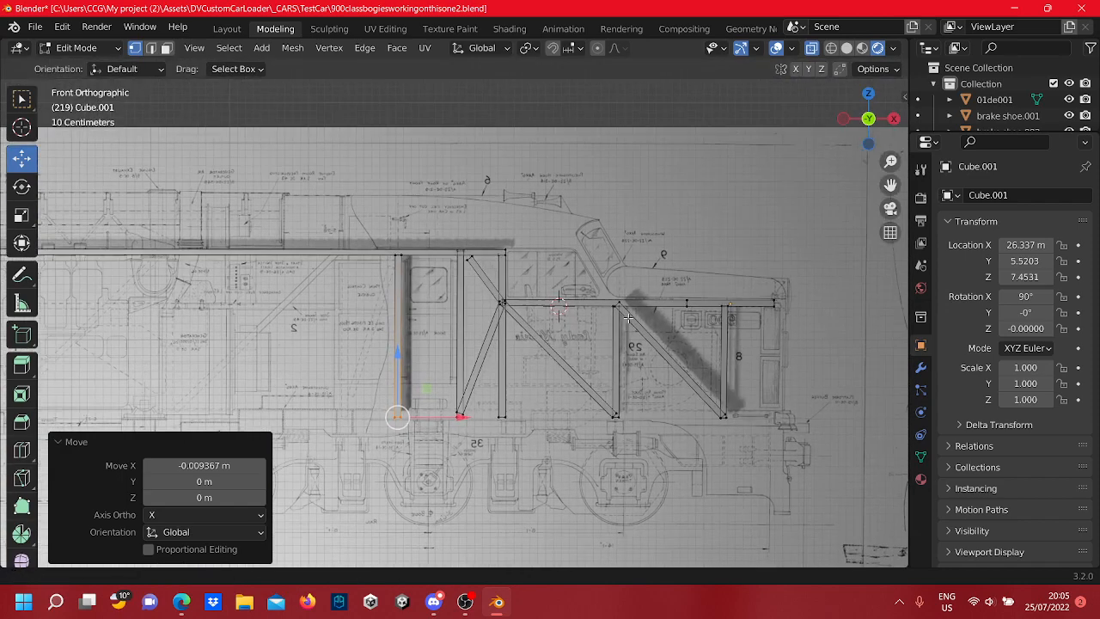
scroll(797, 306, "up", 2)
scroll(544, 372, "down", 4)
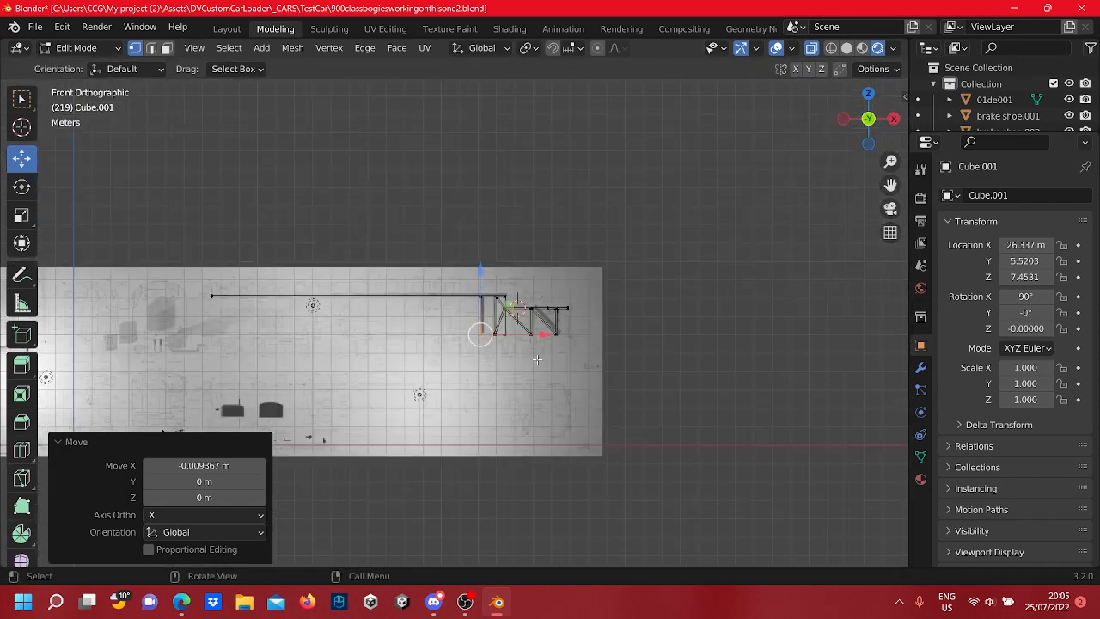
scroll(536, 359, "up", 5)
scroll(573, 363, "up", 3)
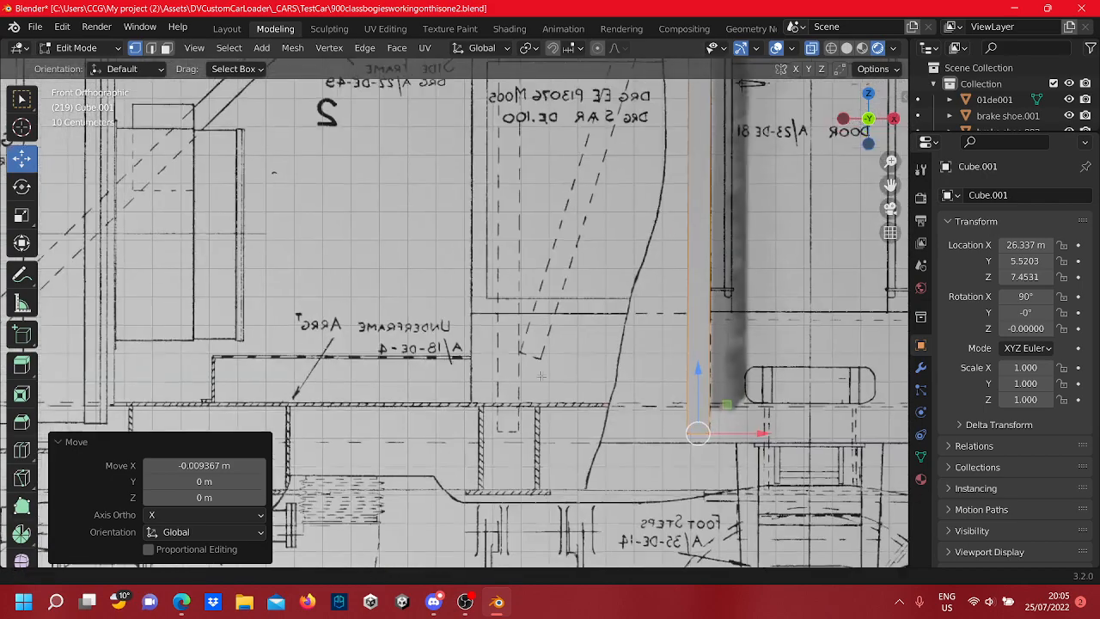
scroll(592, 280, "down", 2)
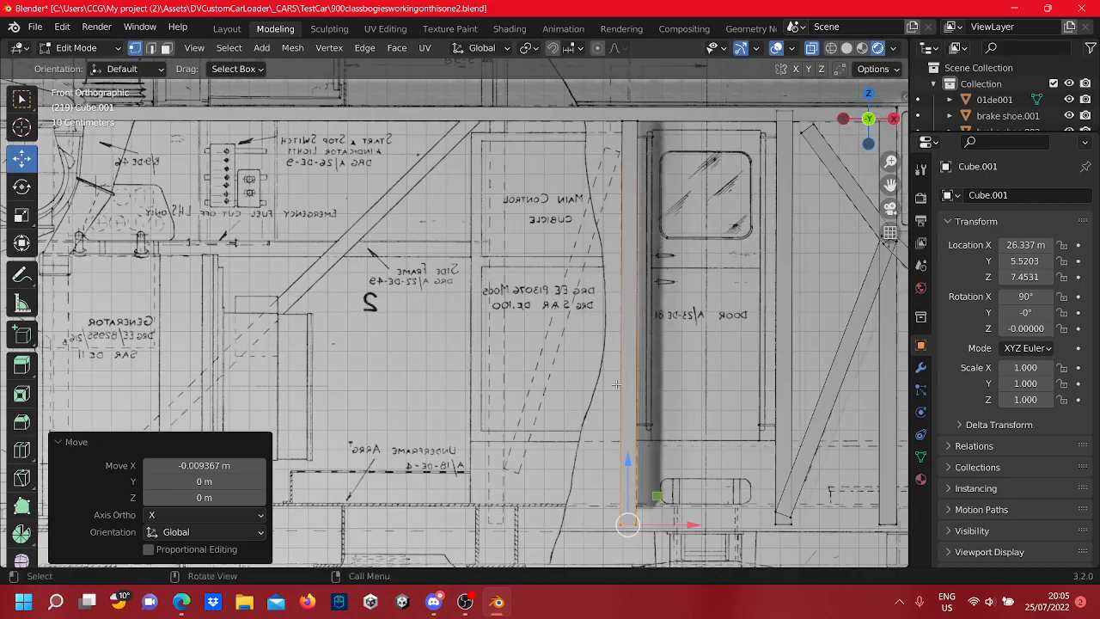
Separate the whole post behind the cab door from the side frame mesh by selection
middle_click_drag(616, 384, 587, 464, "shift")
left_click_drag(623, 212, 583, 196)
middle_click_drag(596, 397, 628, 249, "shift")
right_click(630, 214)
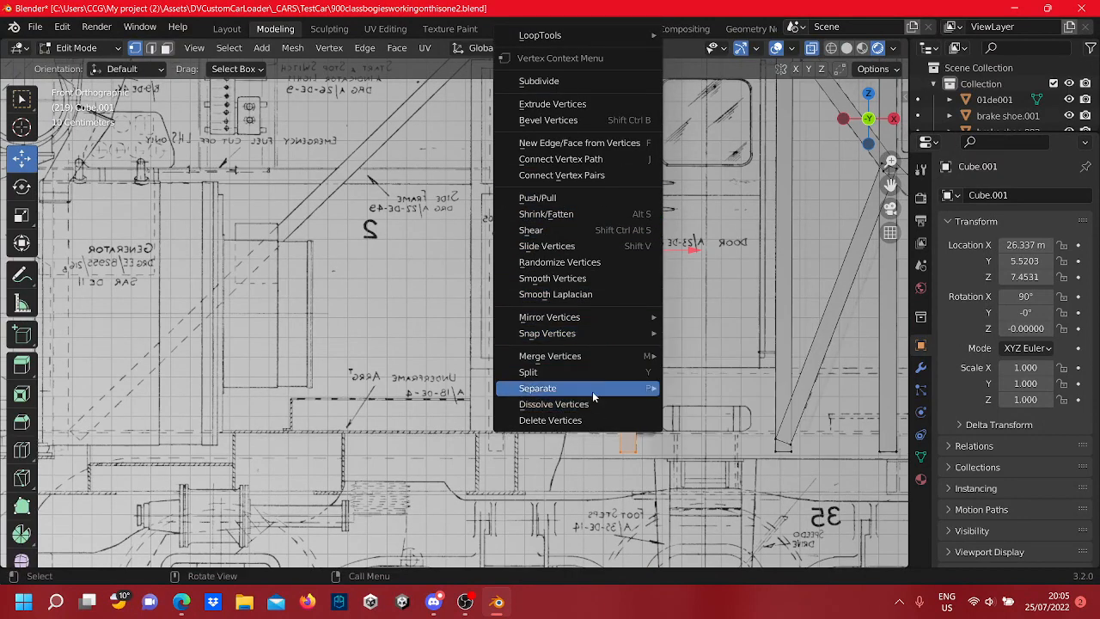
mouse_move(584, 334)
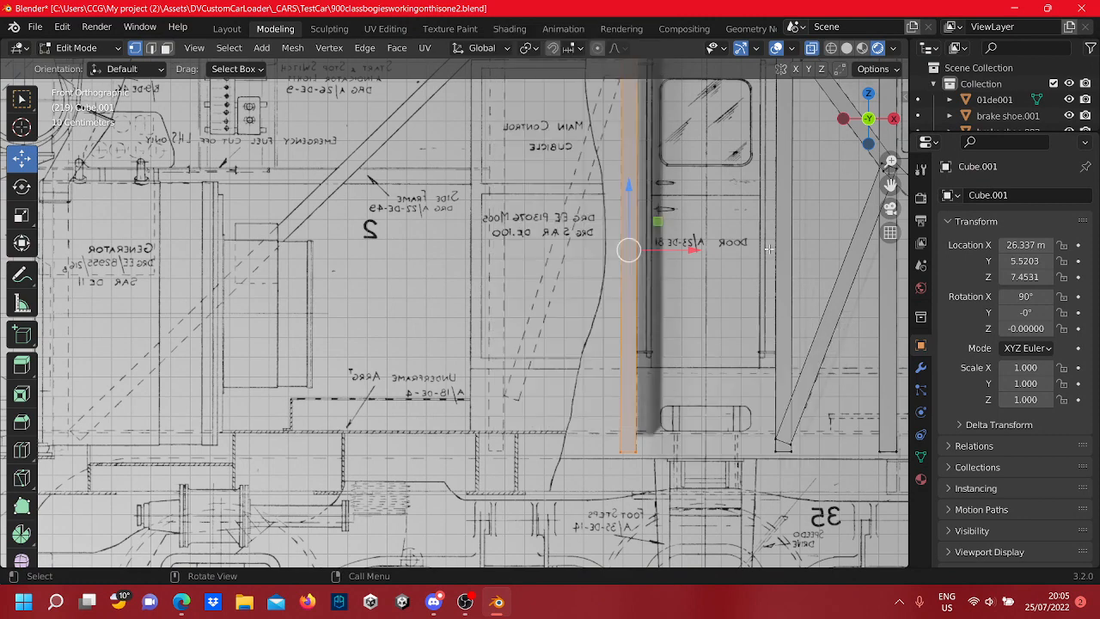
right_click(619, 308)
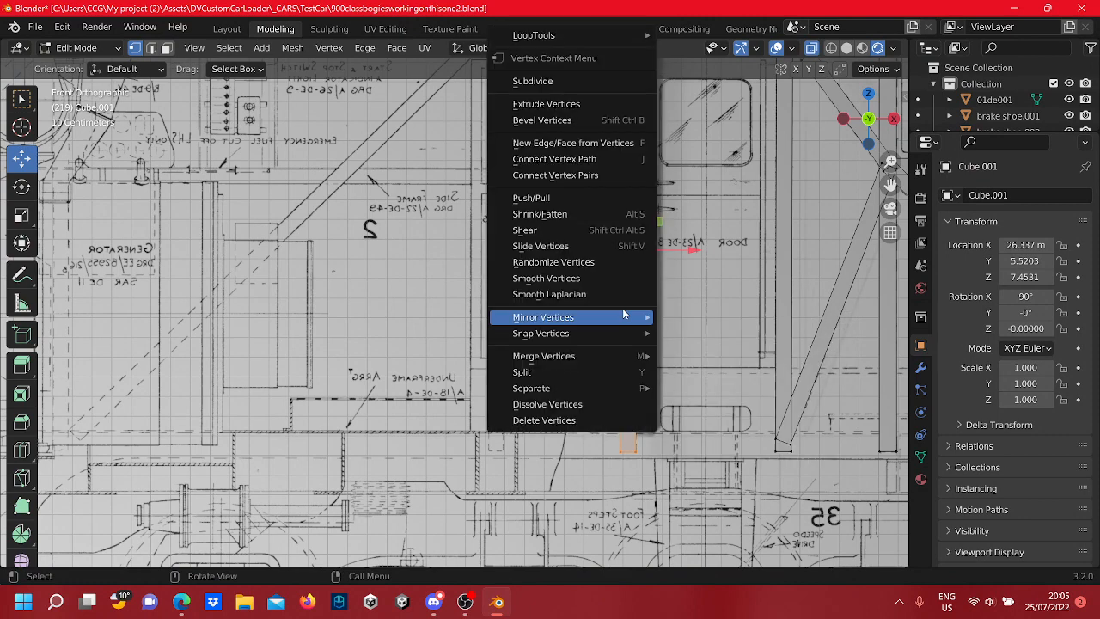
mouse_move(568, 391)
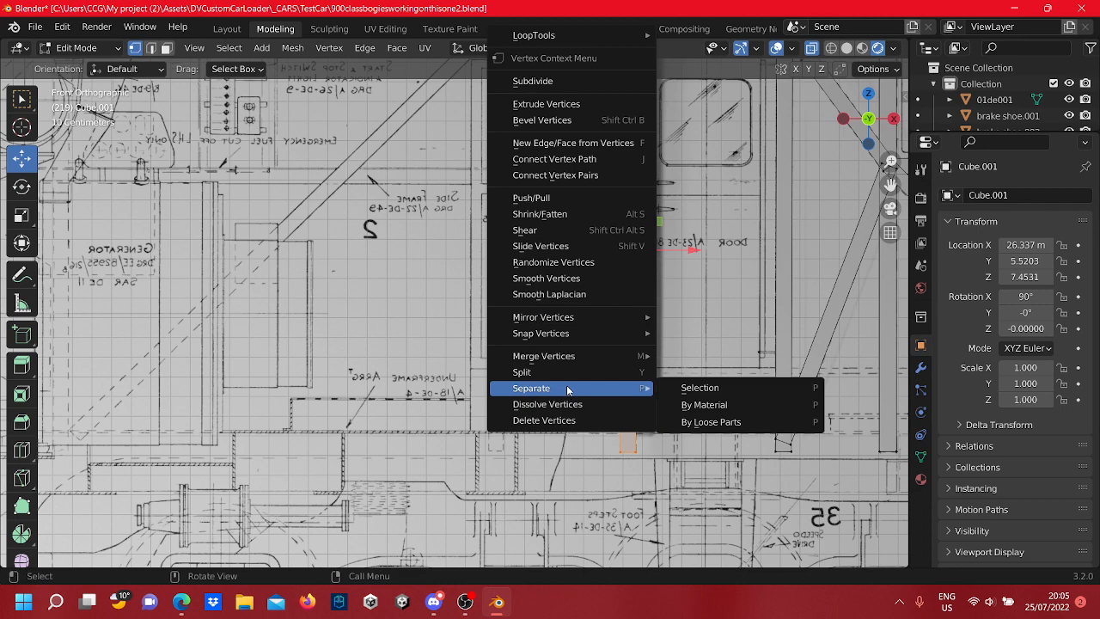
left_click(733, 383)
Duplicate the separated post behind the cab door in place as a new object
key("Tab")
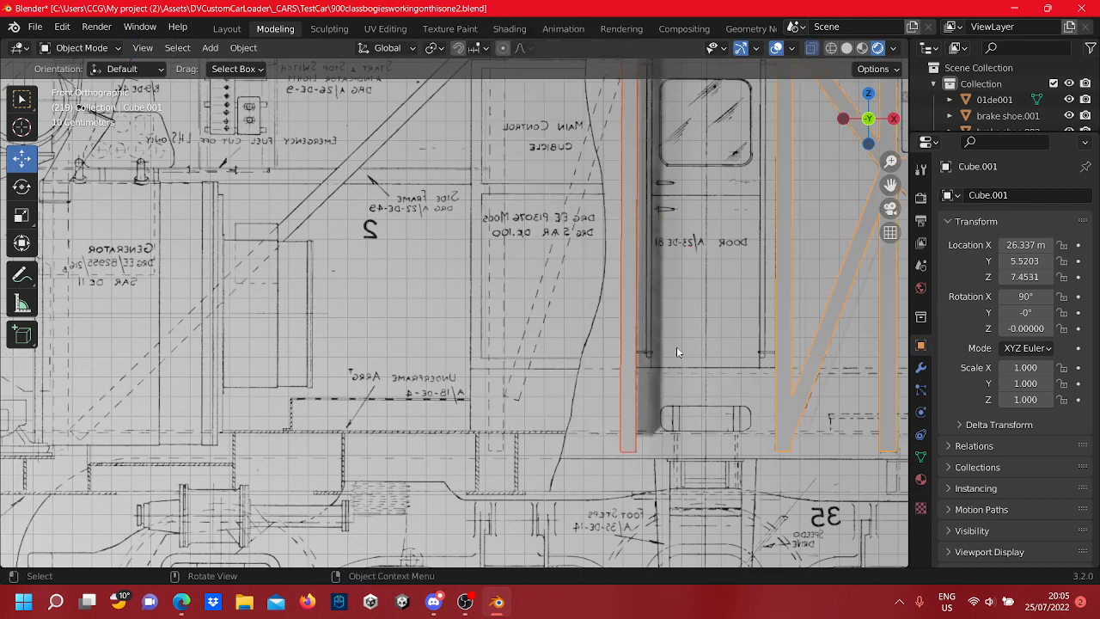
left_click(630, 313)
right_click(631, 313)
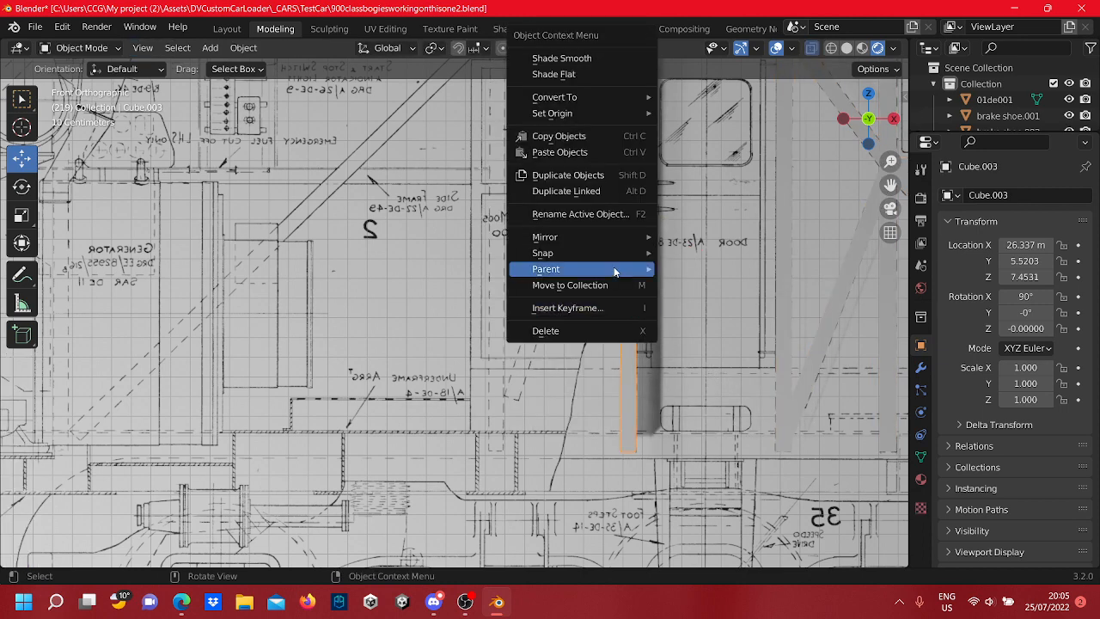
left_click(582, 176)
right_click(580, 173)
scroll(550, 193, "down", 3)
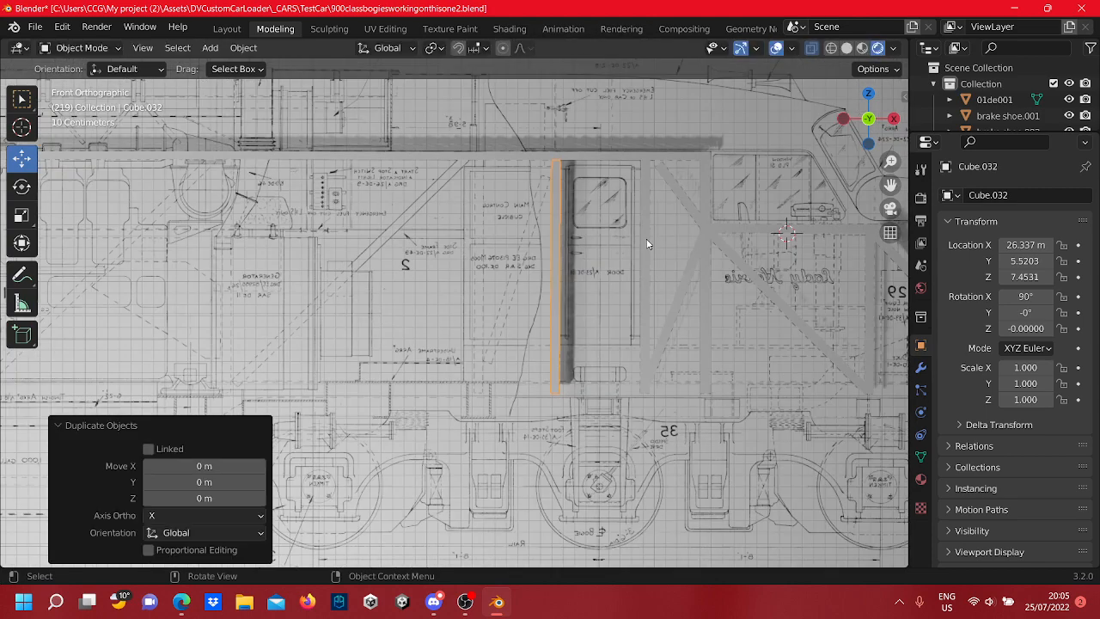
Move the copied post's mesh about 0.67 m in negative X onto the blueprint's post line at the main control cubicle
key("Tab")
key("b")
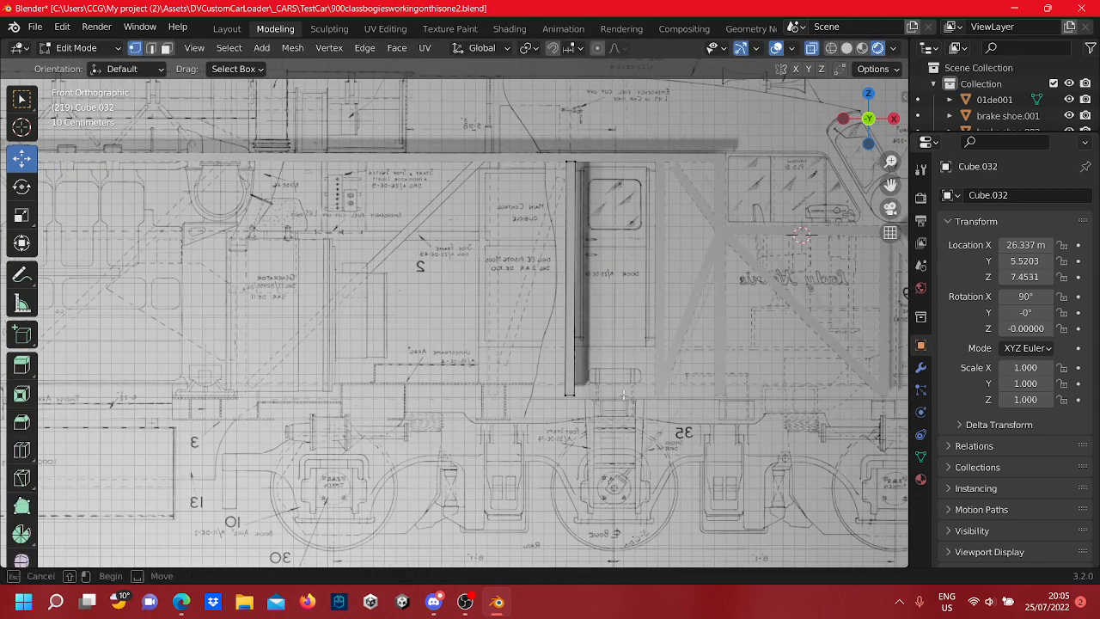
left_click_drag(545, 172, 537, 142)
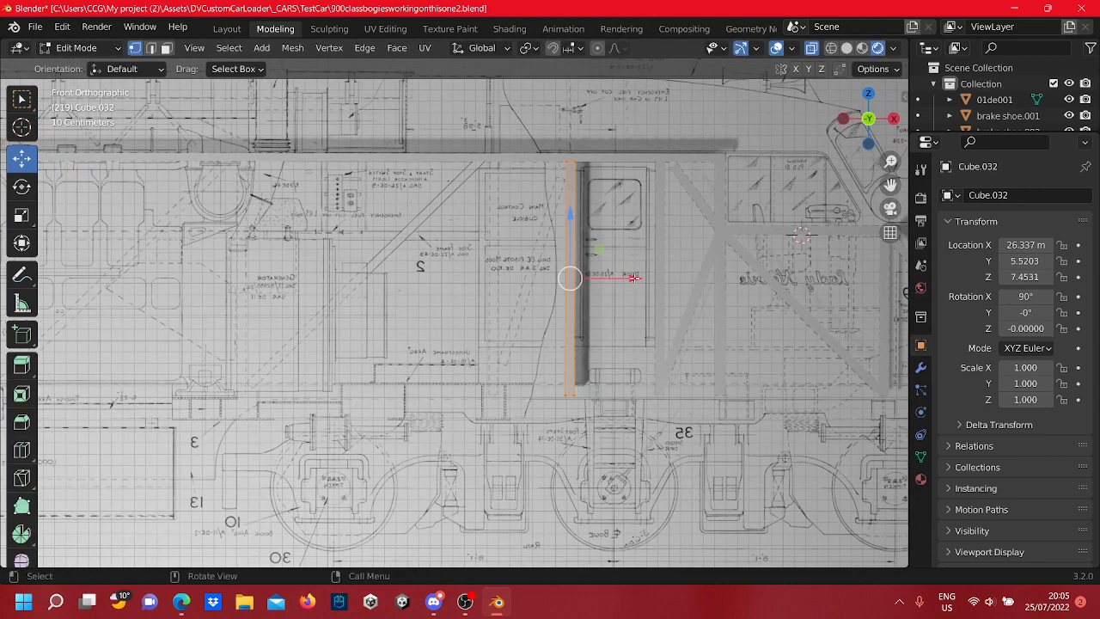
left_click_drag(633, 278, 553, 278)
scroll(554, 300, "up", 5)
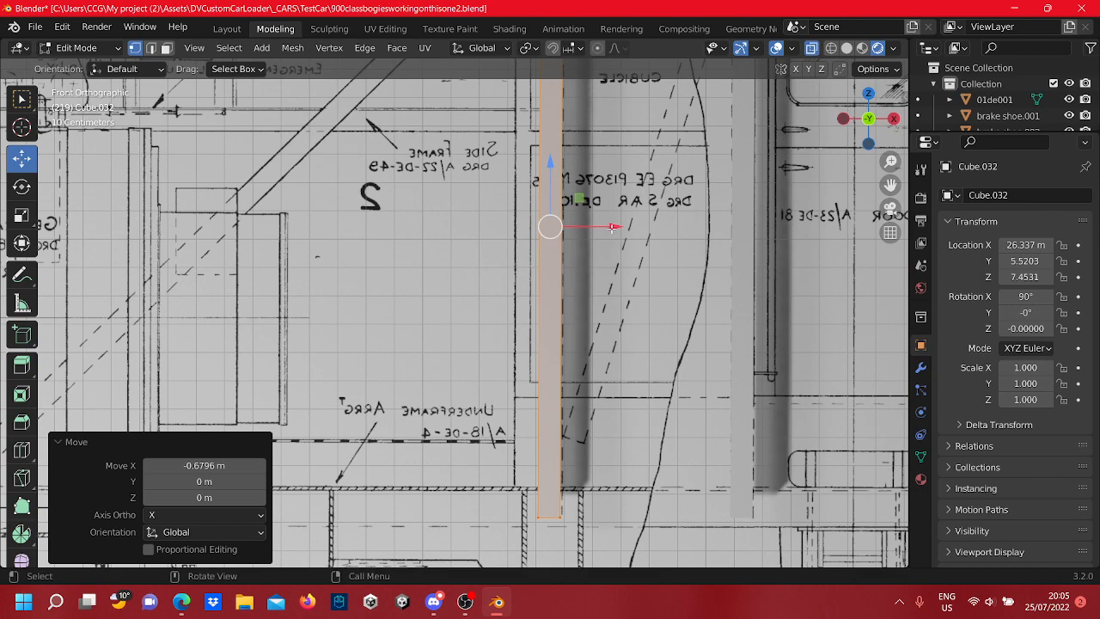
left_click_drag(612, 226, 614, 227)
scroll(479, 330, "down", 5)
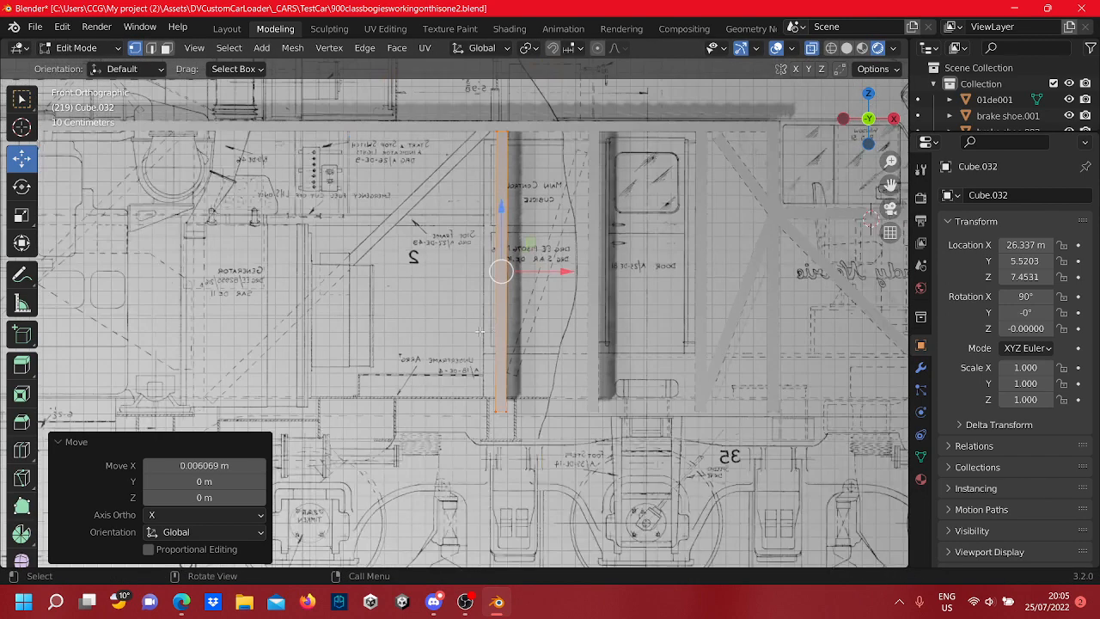
Duplicate the post at the main control cubicle in place as another object
middle_click_drag(479, 330, 645, 329, "shift")
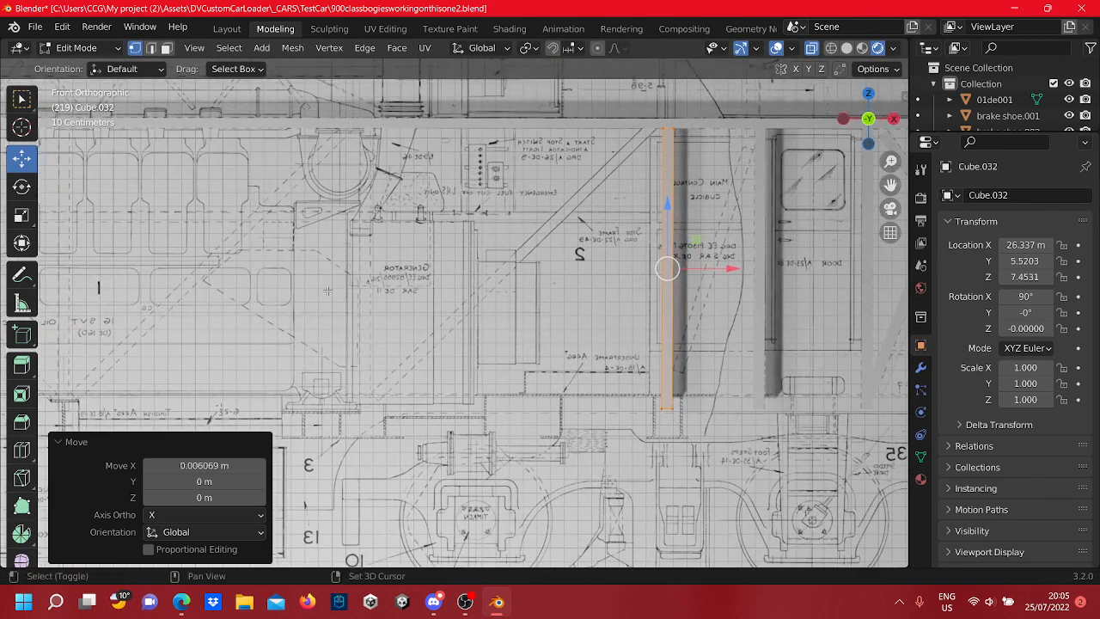
right_click(663, 315)
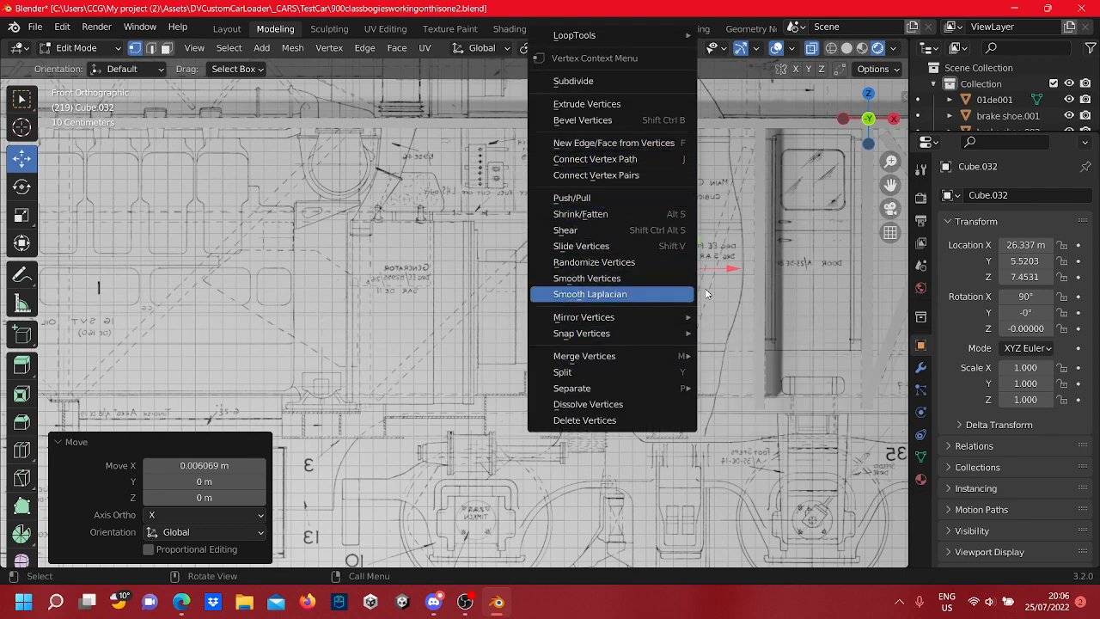
key("Escape")
key("Tab")
right_click(662, 283)
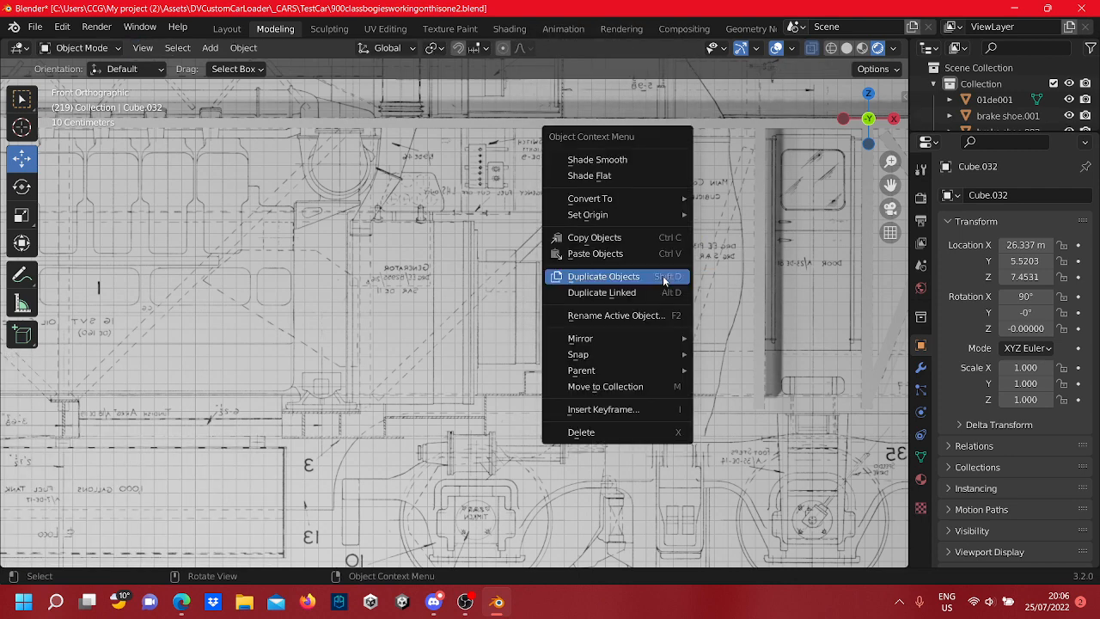
left_click(654, 277)
right_click(676, 292)
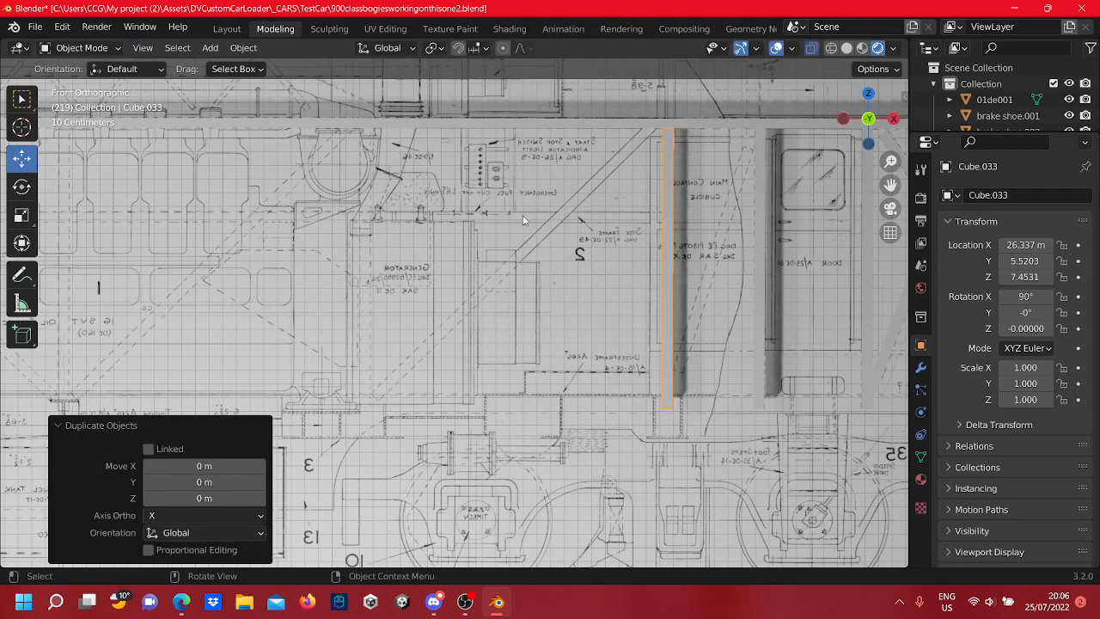
Move the new copy's mesh about 2.219 m in negative X onto the blueprint's post line beside the generator
key("Tab")
left_click_drag(724, 267, 394, 266)
middle_click_drag(470, 313, 715, 330, "shift")
scroll(593, 337, "up", 3)
scroll(576, 344, "down", 3)
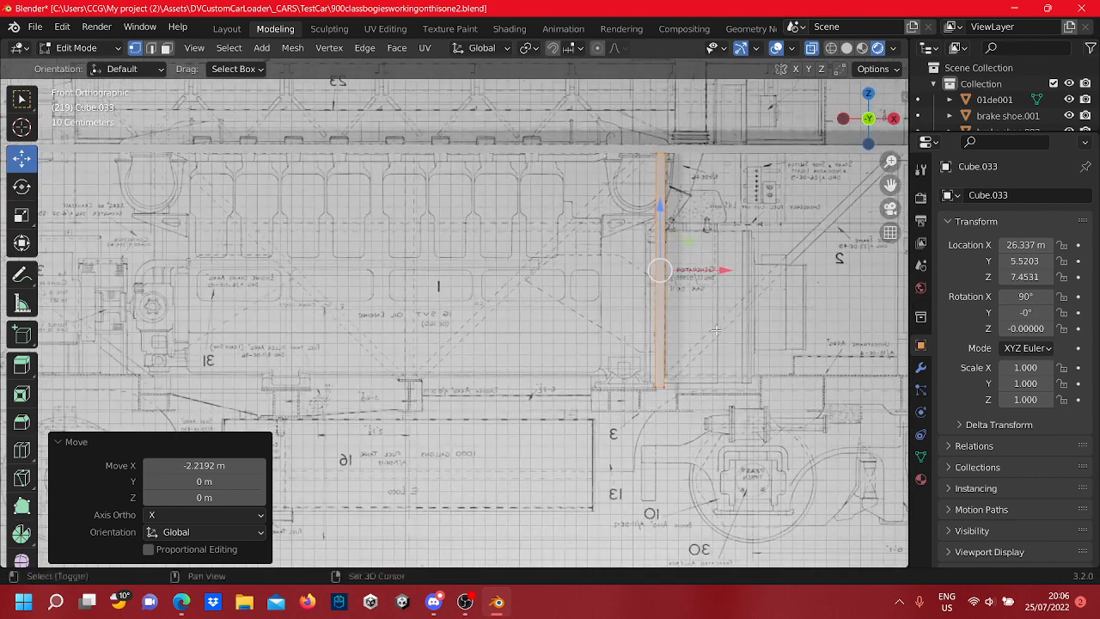
Duplicate the generator post and move the copy's mesh about 2.205 m in negative X to the post line at the engine's middle
middle_click_drag(444, 306, 536, 309, "shift")
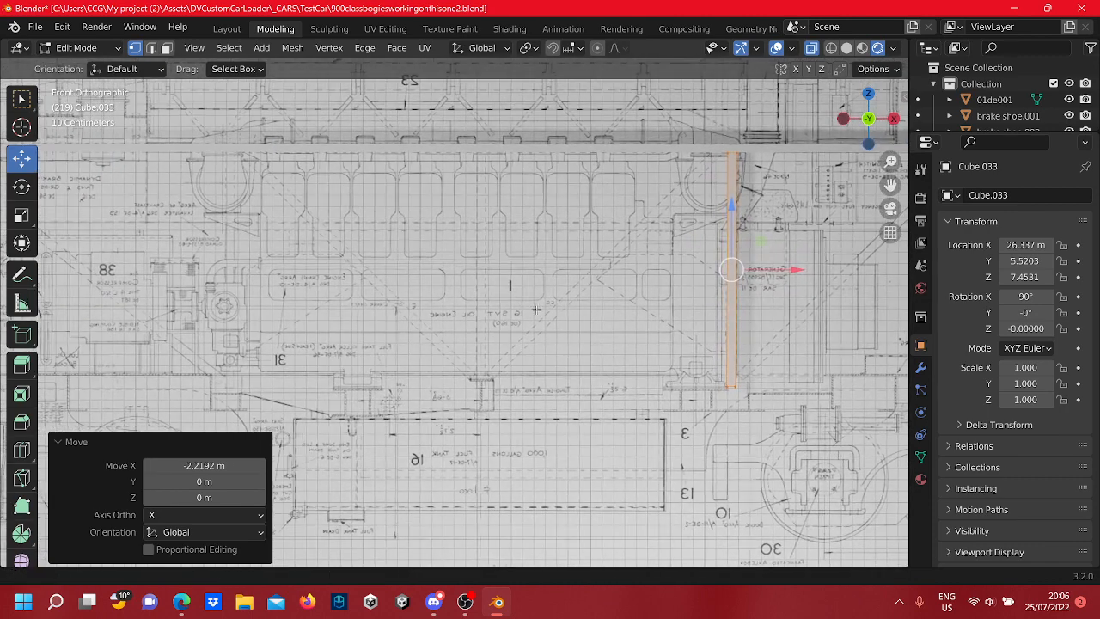
right_click(731, 302)
left_click(731, 302)
right_click(731, 302)
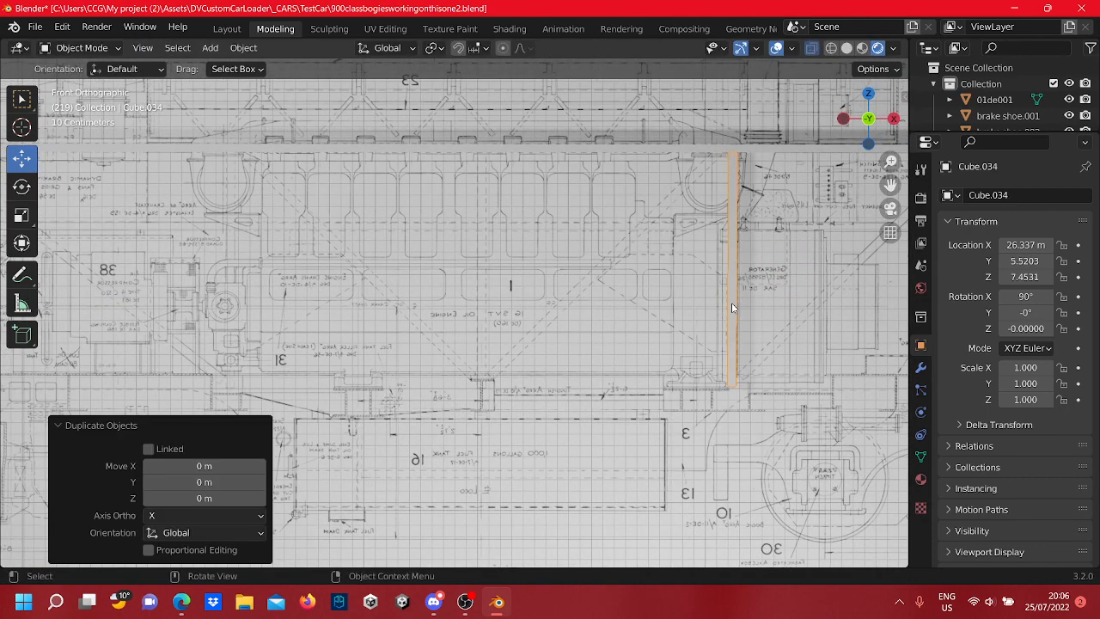
key("Tab")
left_click_drag(786, 269, 531, 303)
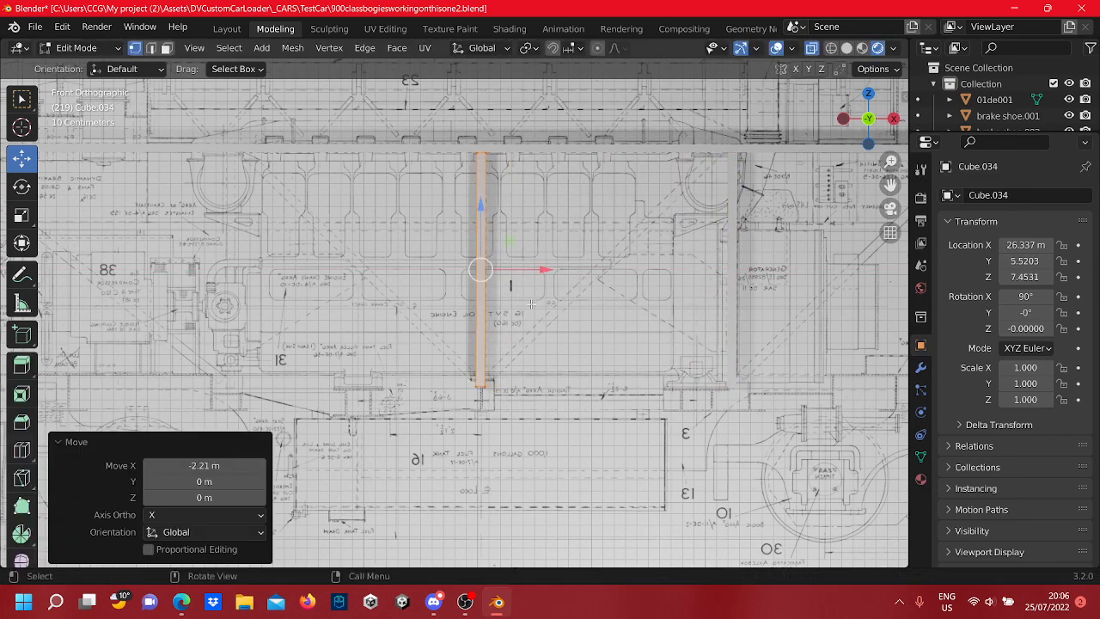
scroll(531, 303, "up", 4)
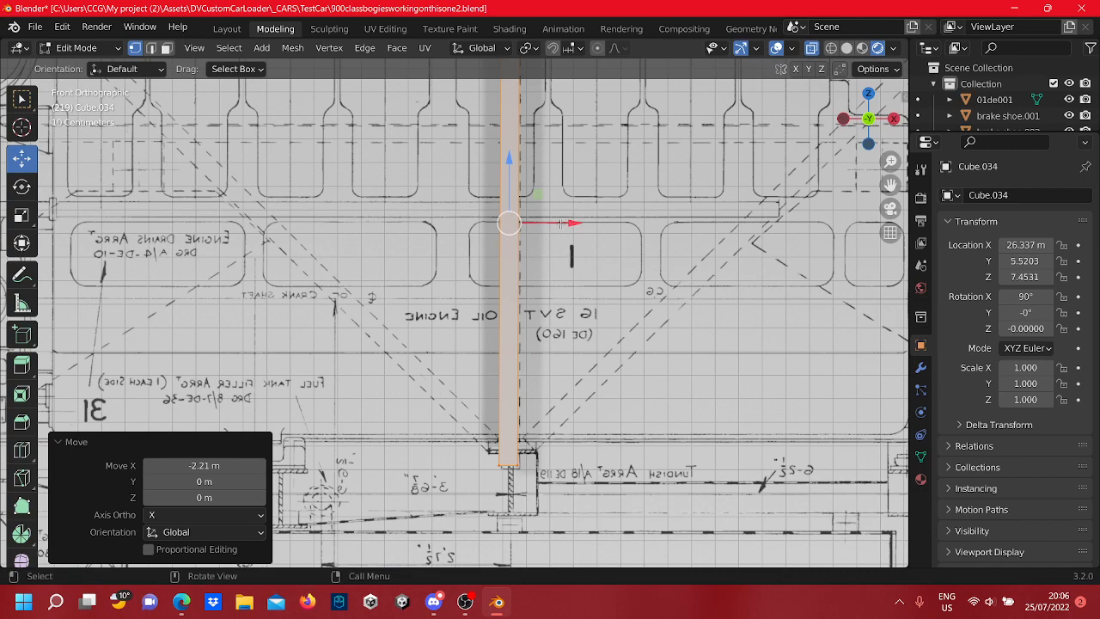
left_click_drag(561, 223, 565, 225)
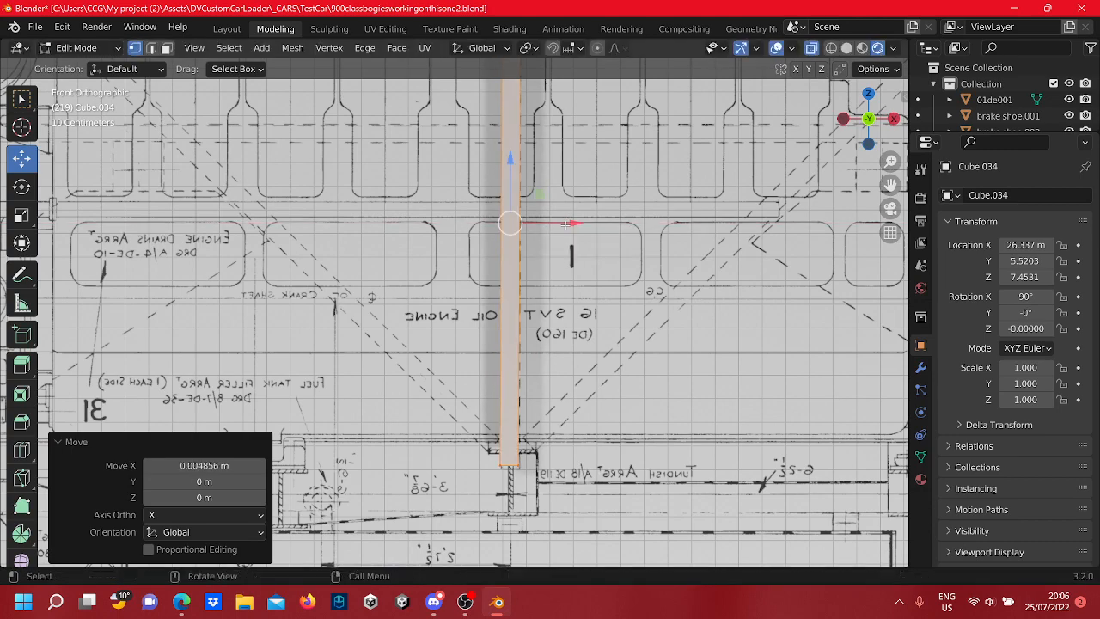
scroll(565, 224, "down", 4)
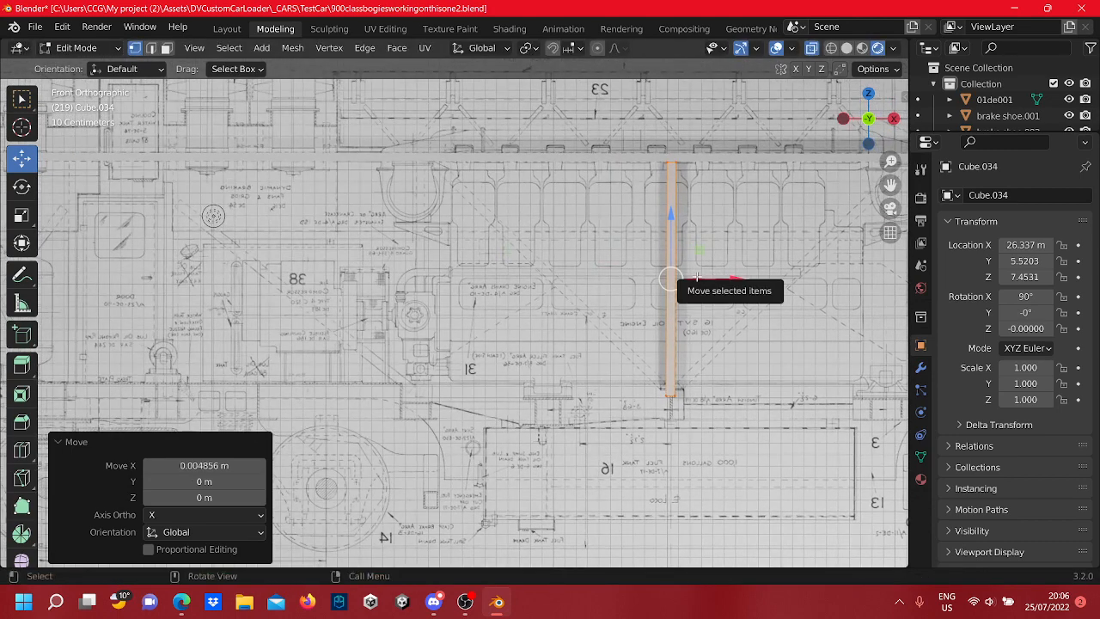
Examine the blueprint between the engine's middle post and the far end of the locomotive for the remaining post positions
middle_click_drag(324, 286, 421, 300, "shift")
scroll(421, 300, "down", 4)
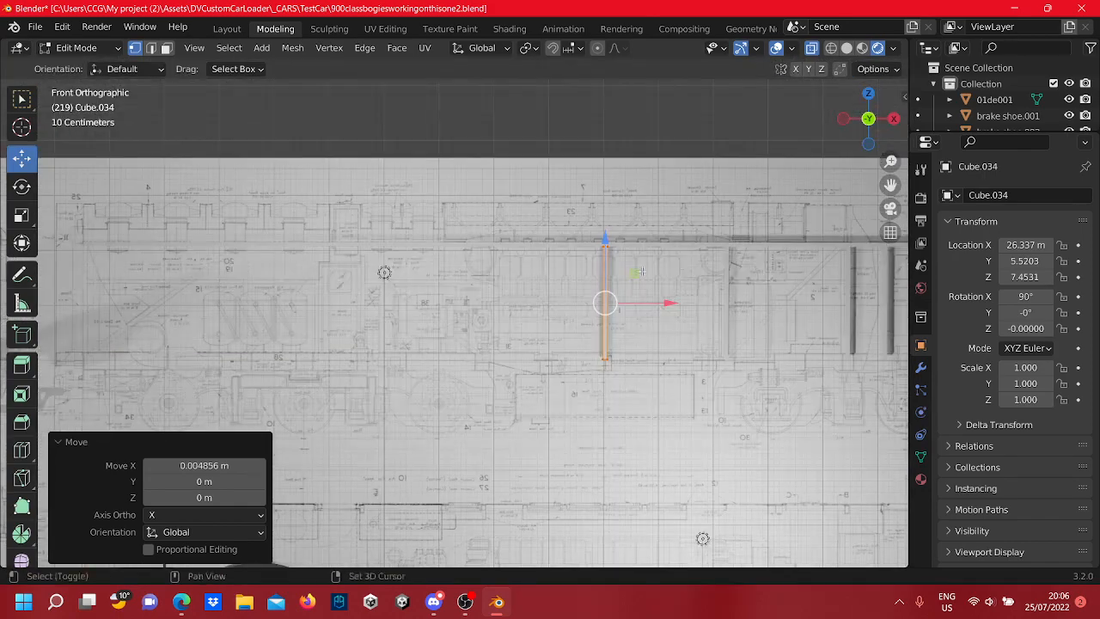
middle_click_drag(643, 271, 507, 258, "shift")
scroll(515, 266, "up", 7)
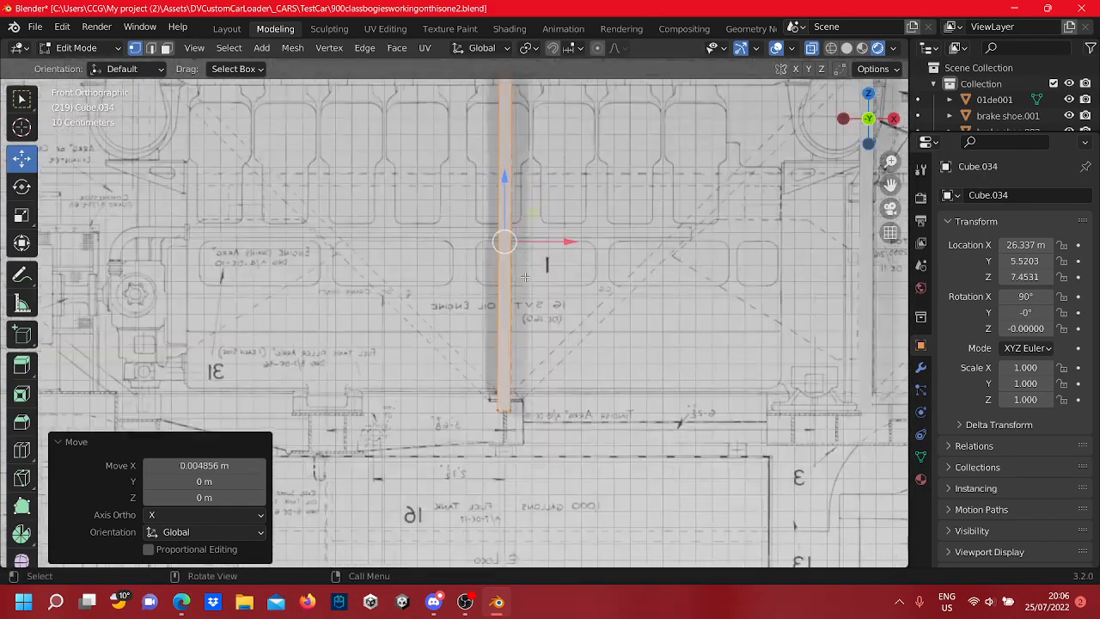
scroll(529, 279, "down", 4)
middle_click_drag(403, 306, 705, 349, "shift")
scroll(687, 346, "up", 2)
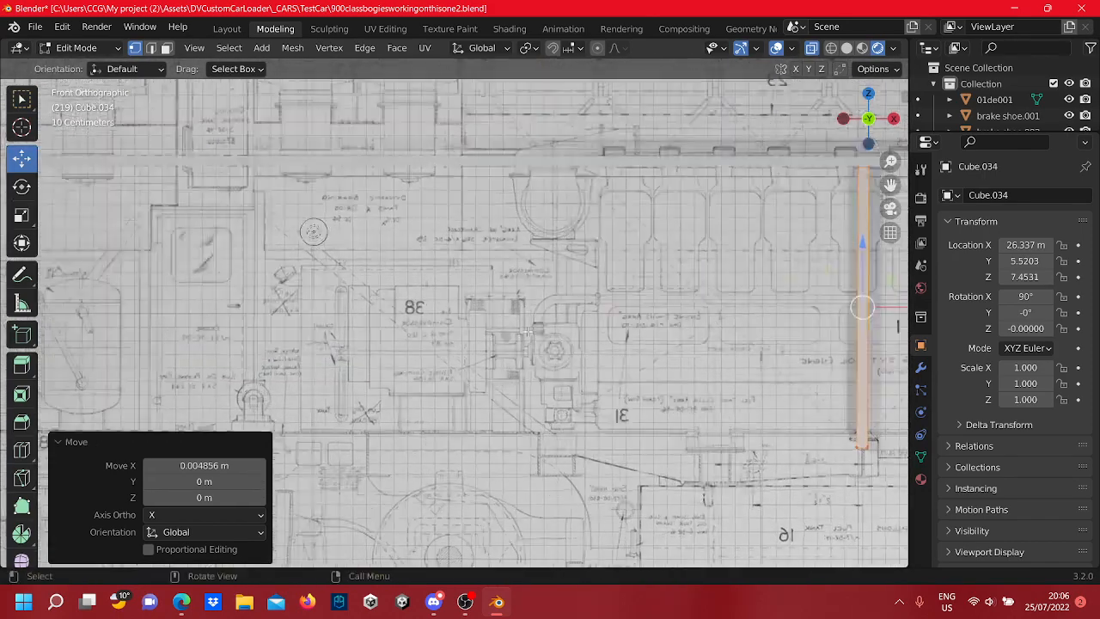
middle_click_drag(397, 318, 715, 316, "shift")
scroll(715, 316, "down", 4)
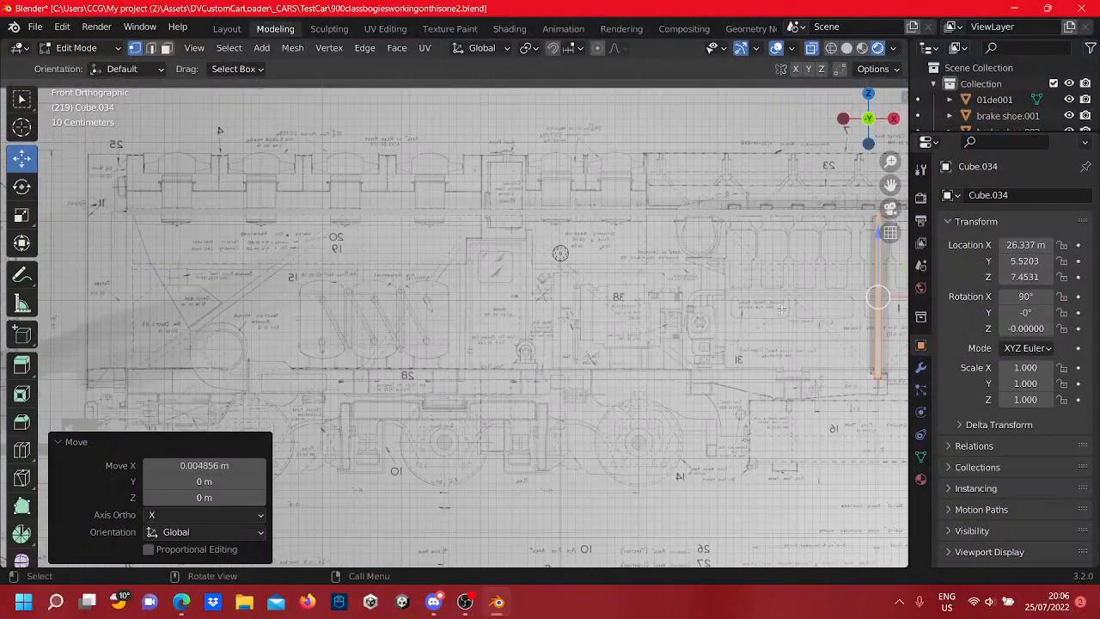
middle_click_drag(904, 301, 559, 294, "shift")
scroll(559, 294, "up", 4)
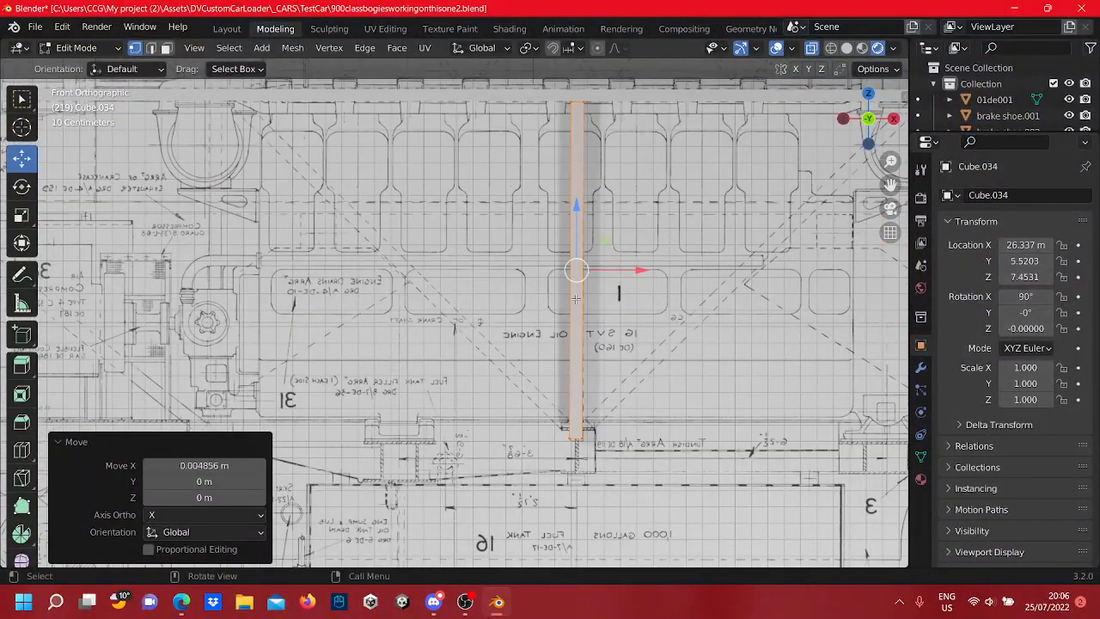
Duplicate the post at the engine's middle in place as a new object
right_click(575, 299)
key("Tab")
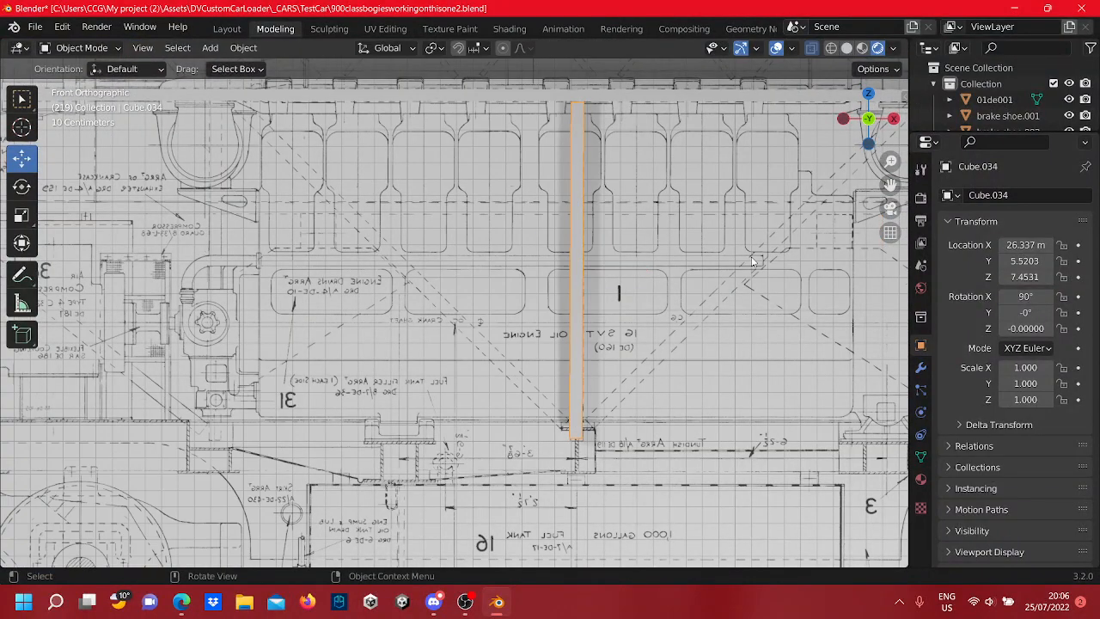
right_click(592, 286)
left_click(581, 276)
right_click(581, 275)
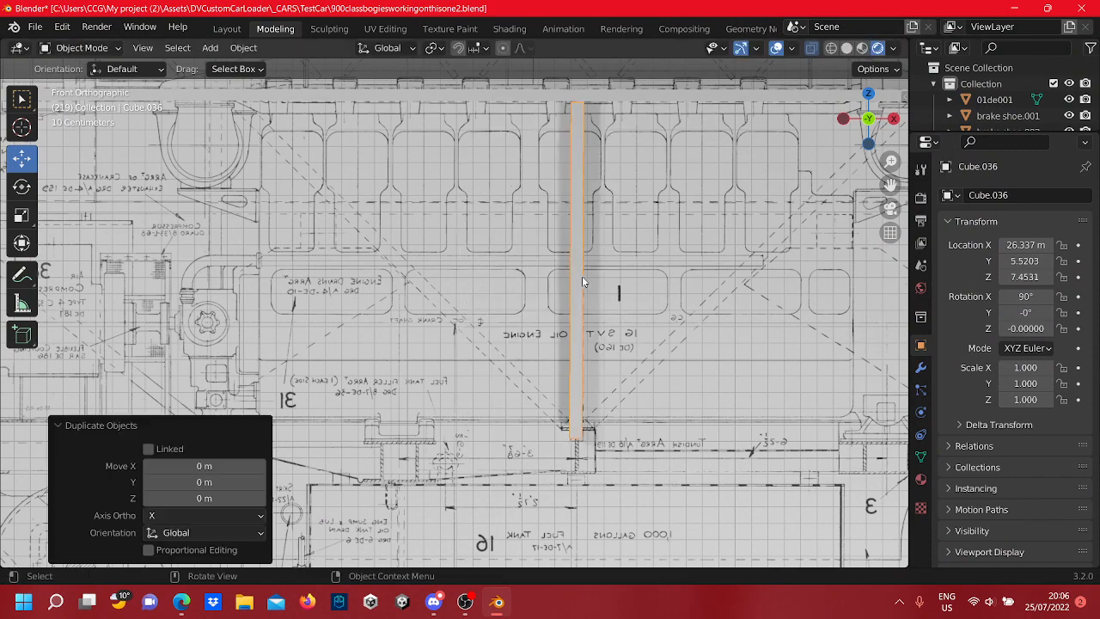
Move the copied mesh about 4.42 m in negative X to the engine-side edge of the door marked A/23-DE-90
key("Tab")
left_click_drag(637, 270, 222, 274)
middle_click_drag(230, 275, 812, 290, "shift")
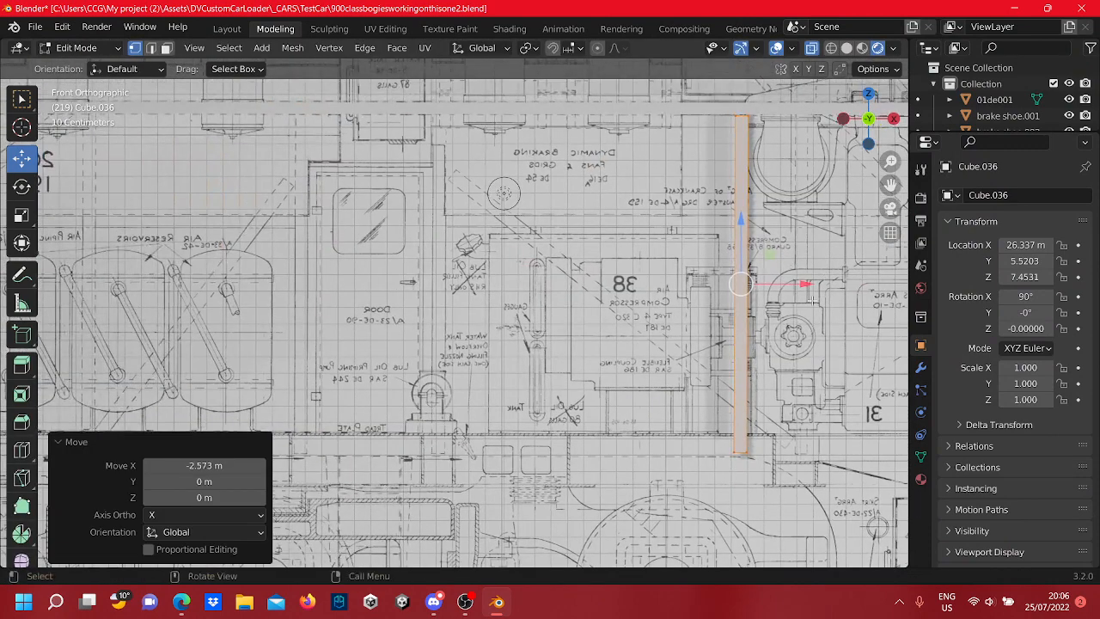
left_click_drag(803, 282, 494, 269)
middle_click_drag(494, 268, 642, 264, "shift")
scroll(534, 258, "up", 2)
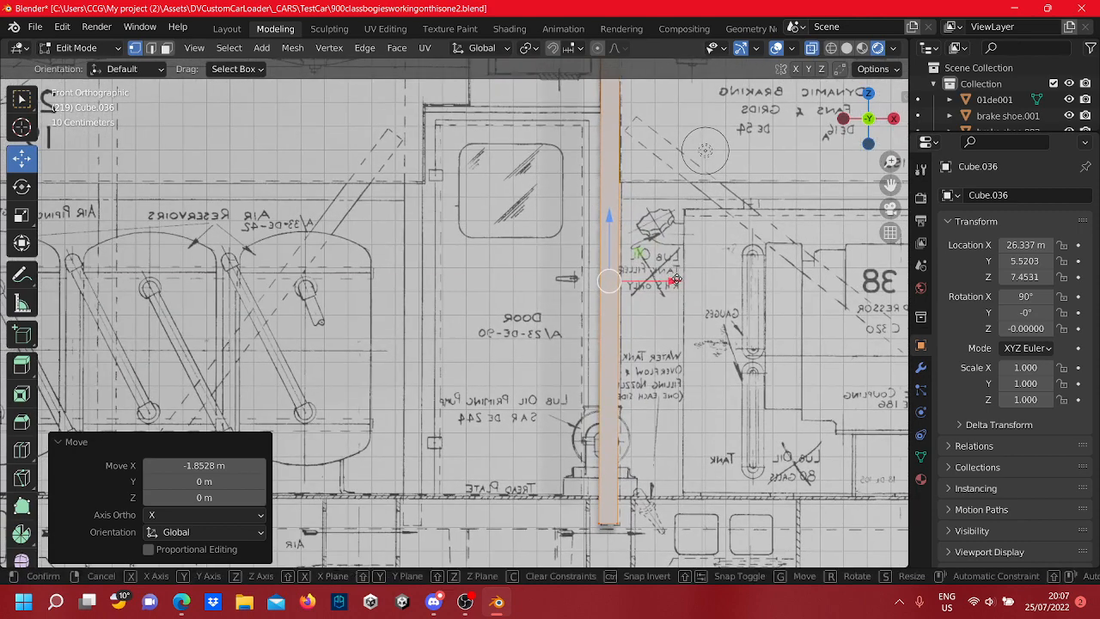
left_click_drag(676, 280, 672, 287)
Duplicate the post on the engine side of the A/23-DE-90 door in place
right_click(653, 294)
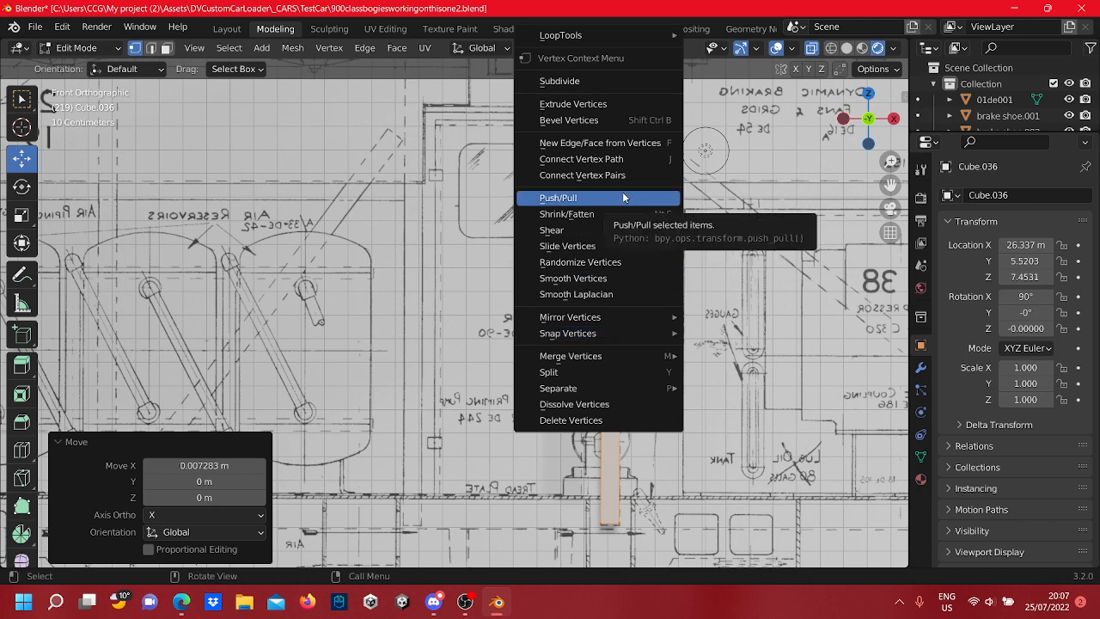
key("Tab")
right_click(609, 279)
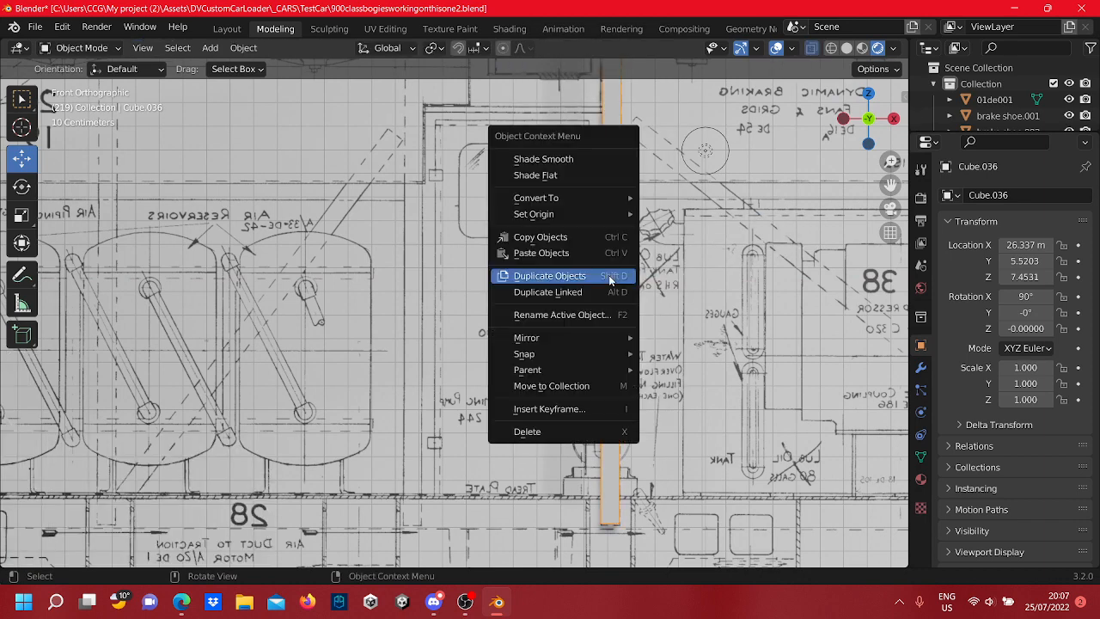
left_click(550, 275)
right_click(610, 280)
Move the copied post's mesh about 0.842 m in negative X to the door's opposite edge beside the air reservoirs
key("Tab")
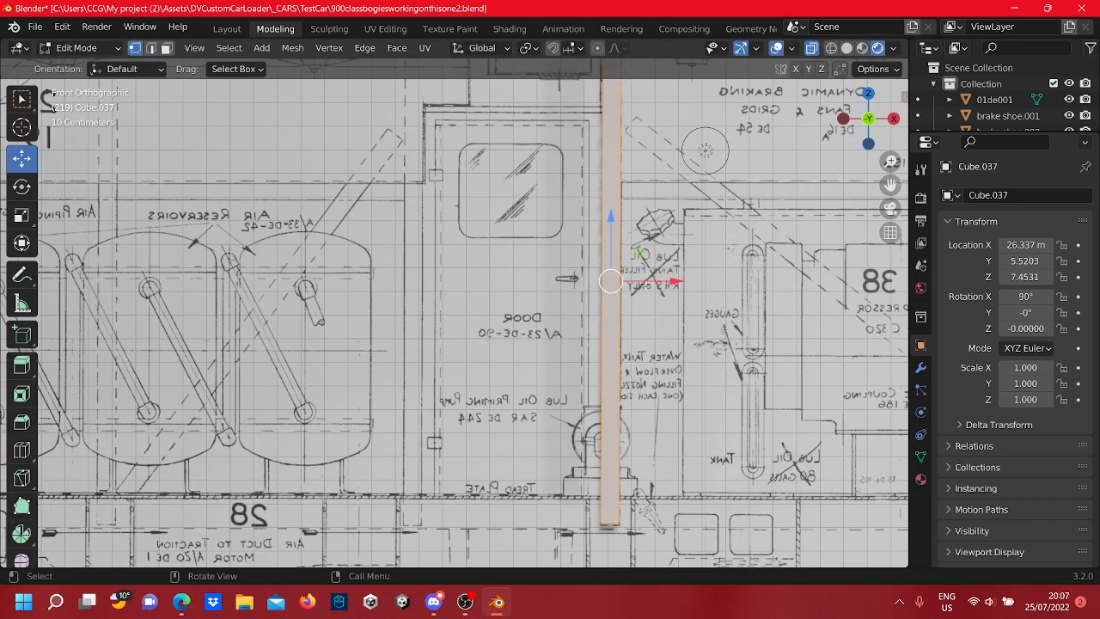
key("g")
key("x")
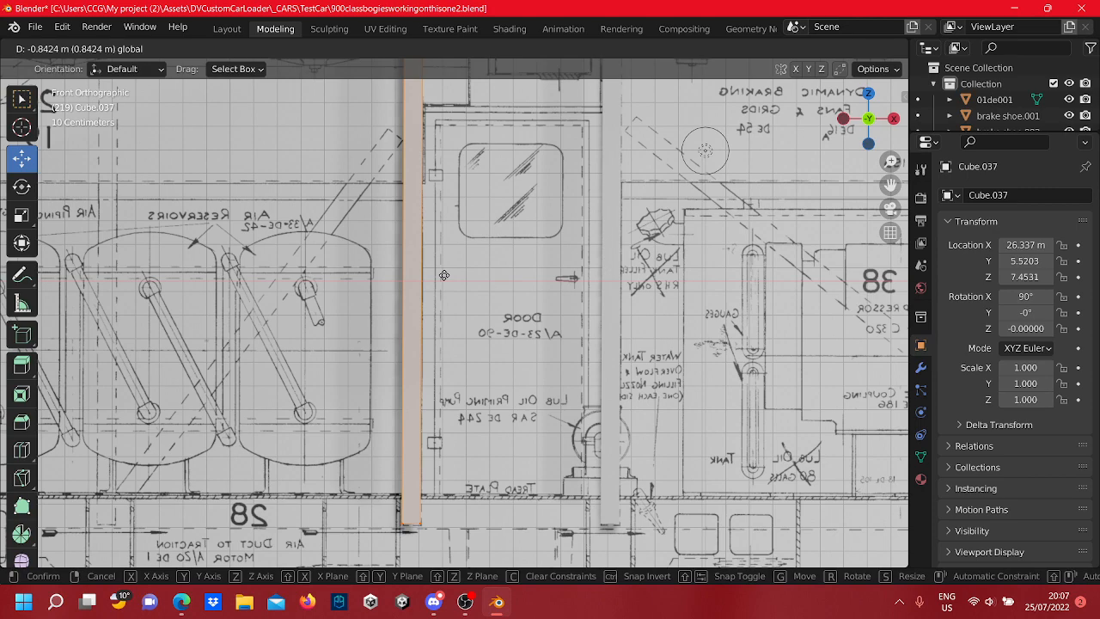
left_click_drag(445, 276, 445, 276)
middle_click_drag(445, 276, 454, 138, "shift")
scroll(453, 137, "up", 3)
Edit both door posts together and lower their bottom ends slightly in Z to the blueprint's dashed line
key("Tab")
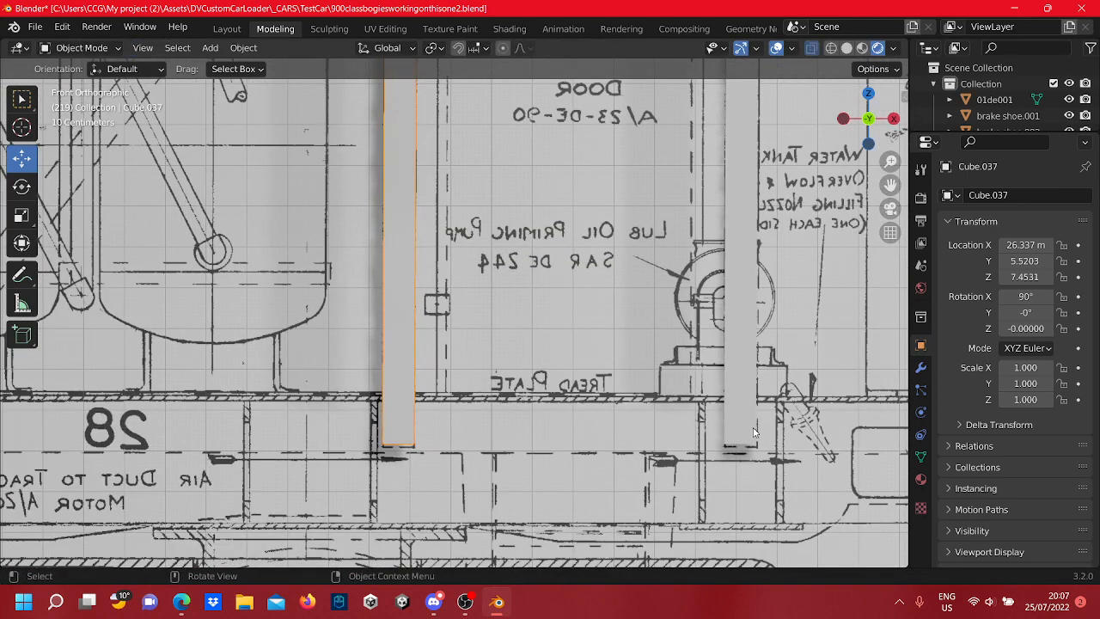
left_click(752, 432)
left_click(399, 404, "shift")
key("Tab")
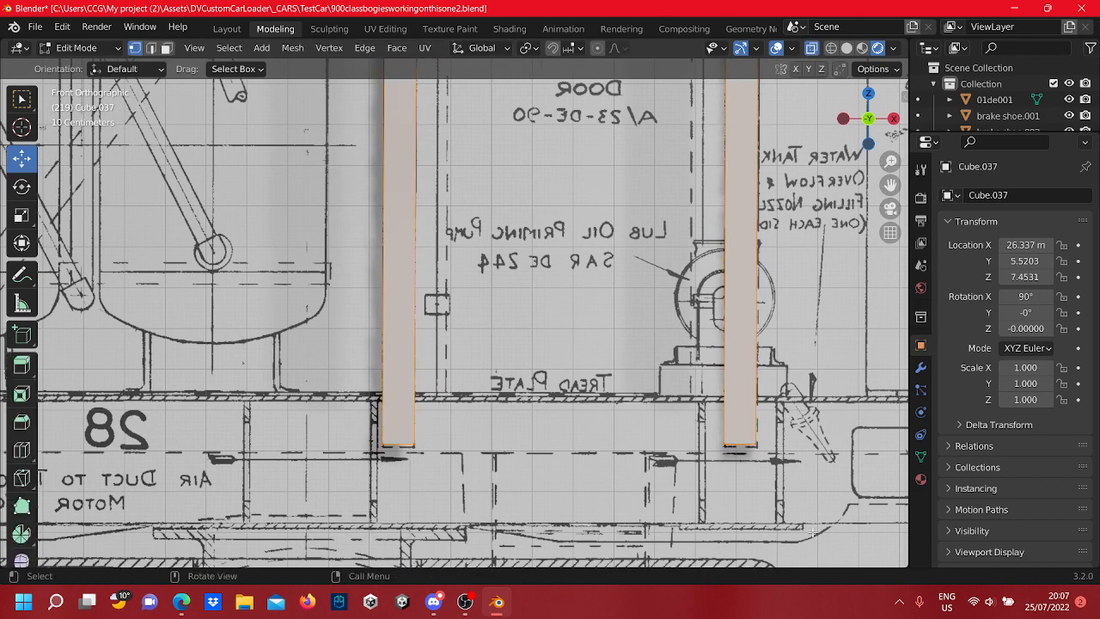
left_click_drag(806, 460, 347, 418)
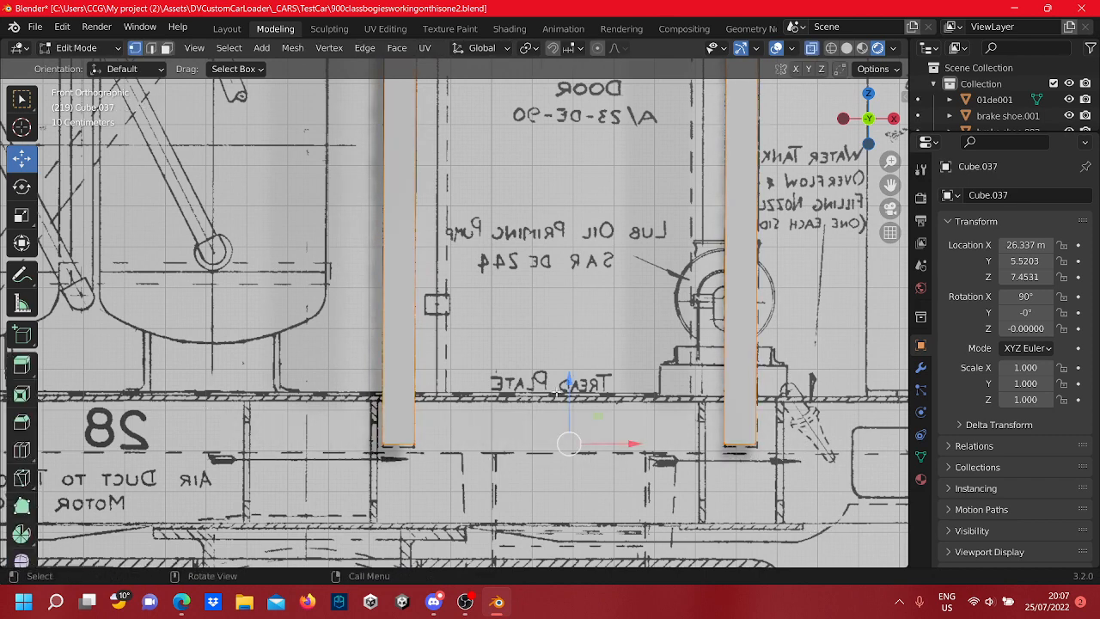
left_click_drag(569, 393, 567, 401)
scroll(562, 398, "down", 3)
key("Tab")
middle_click_drag(365, 322, 561, 382, "shift")
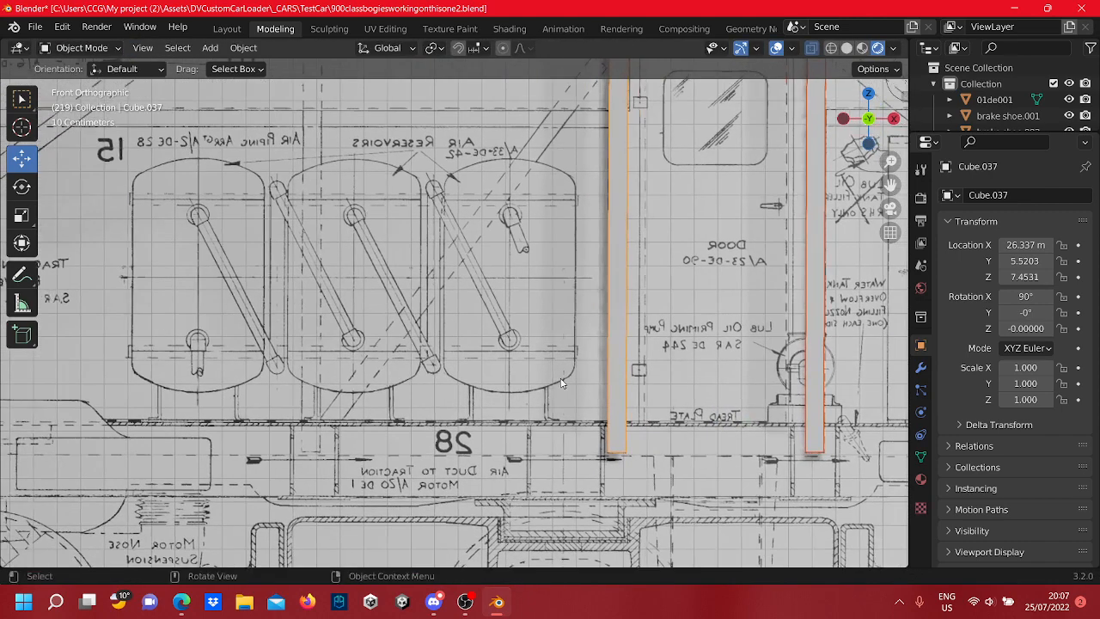
Duplicate the post between the door and the air reservoirs, and move the copy's mesh about 1.3 m in negative X over the middle reservoir
scroll(560, 384, "down", 2)
middle_click_drag(553, 335, 594, 364, "shift")
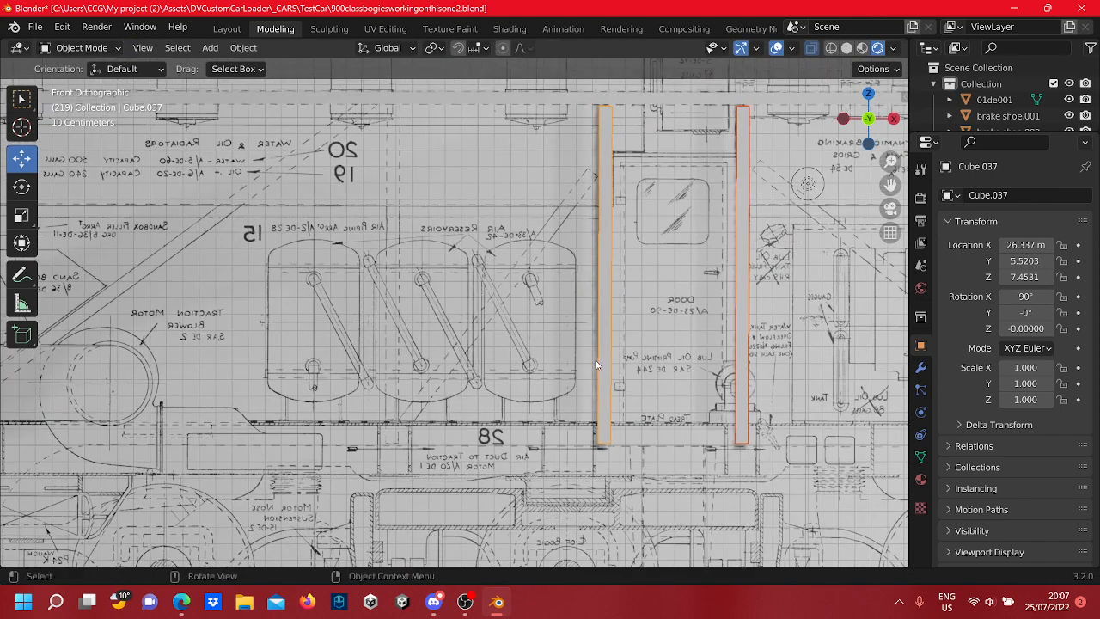
left_click(606, 356)
right_click(606, 352)
left_click(607, 351)
right_click(607, 352)
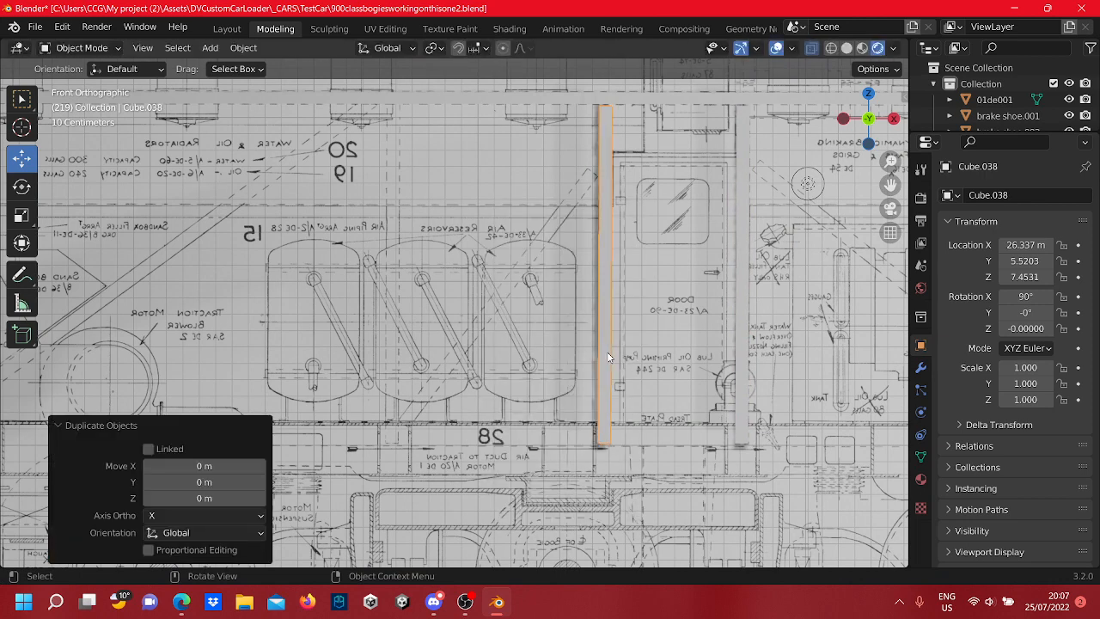
key("Tab")
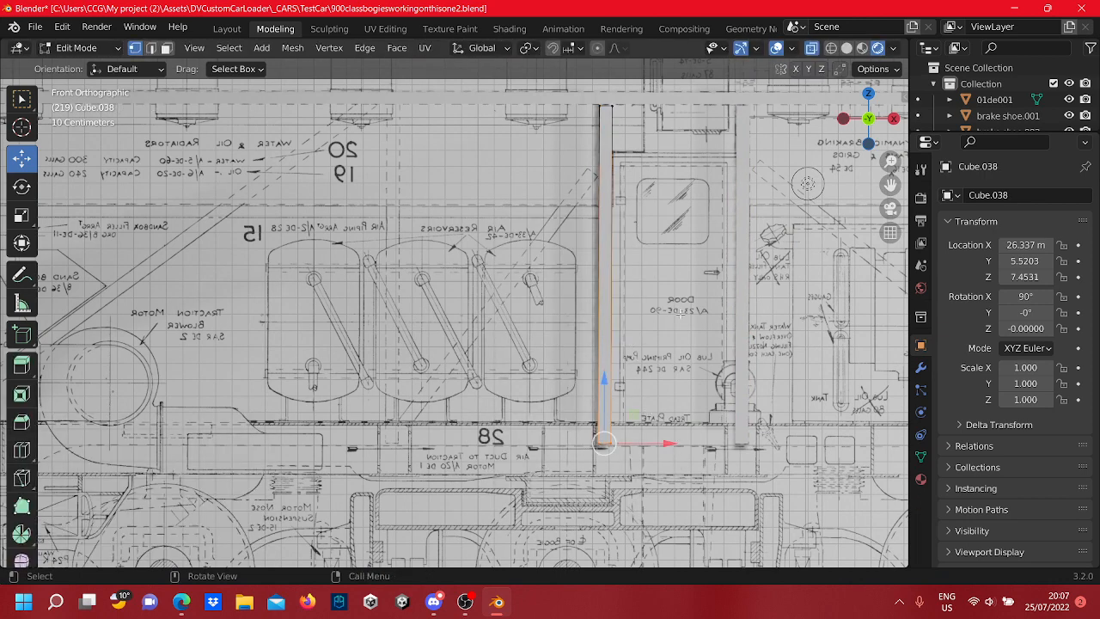
key("a")
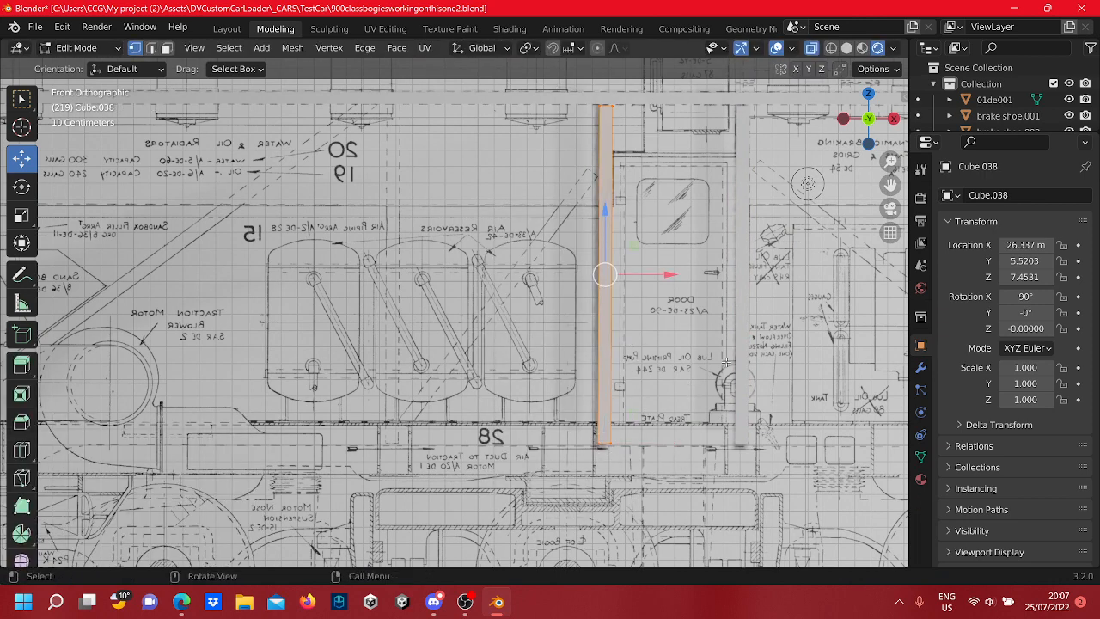
left_click_drag(669, 274, 447, 308)
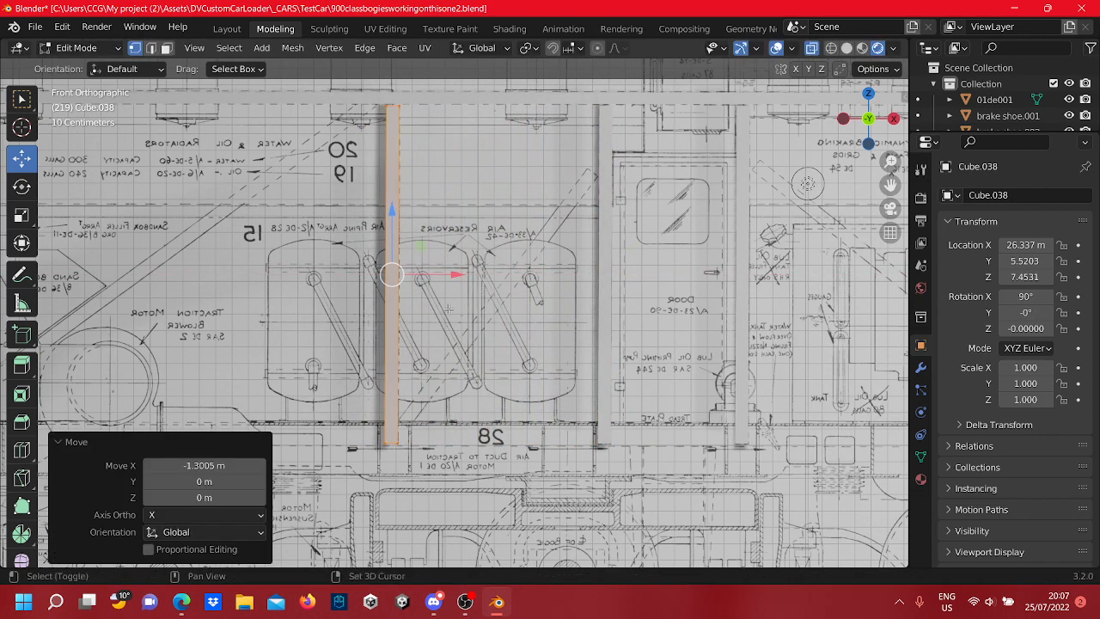
Duplicate the post at the air reservoirs and move the copy's mesh about 2.93 m in negative X to the frame line beside the filters
middle_click_drag(448, 308, 780, 351, "shift")
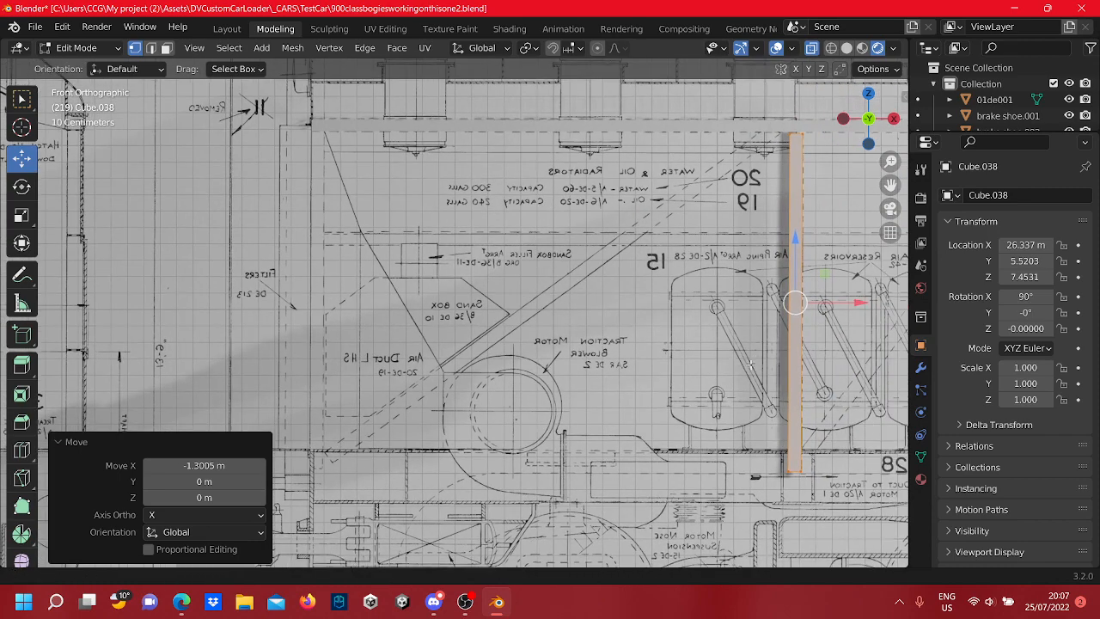
key("Tab")
right_click(783, 352)
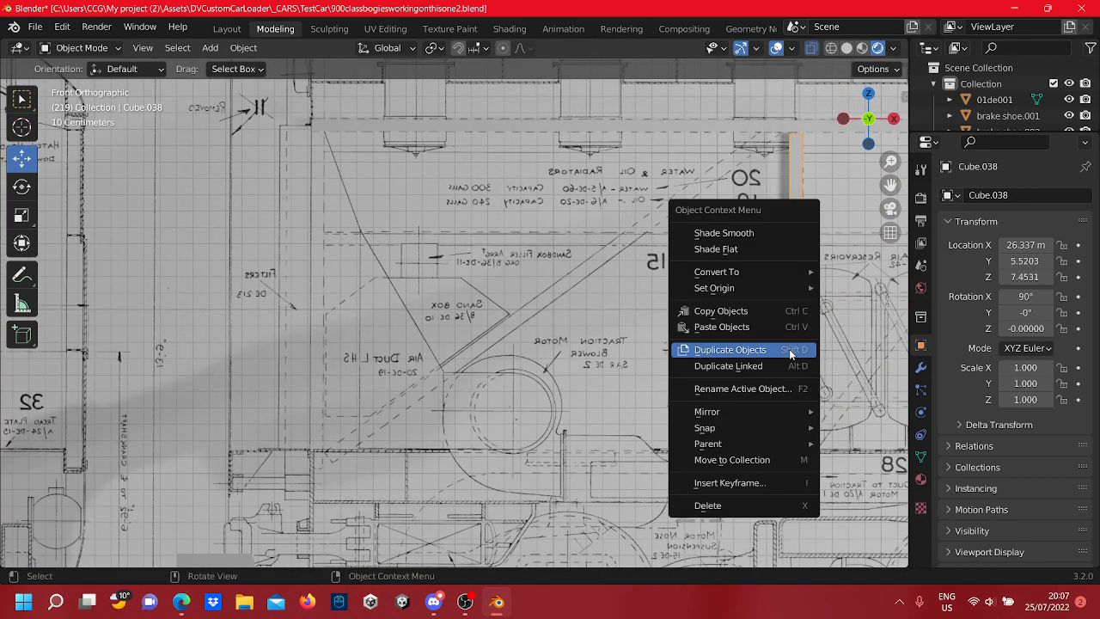
left_click(790, 349)
right_click(790, 353)
key("Tab")
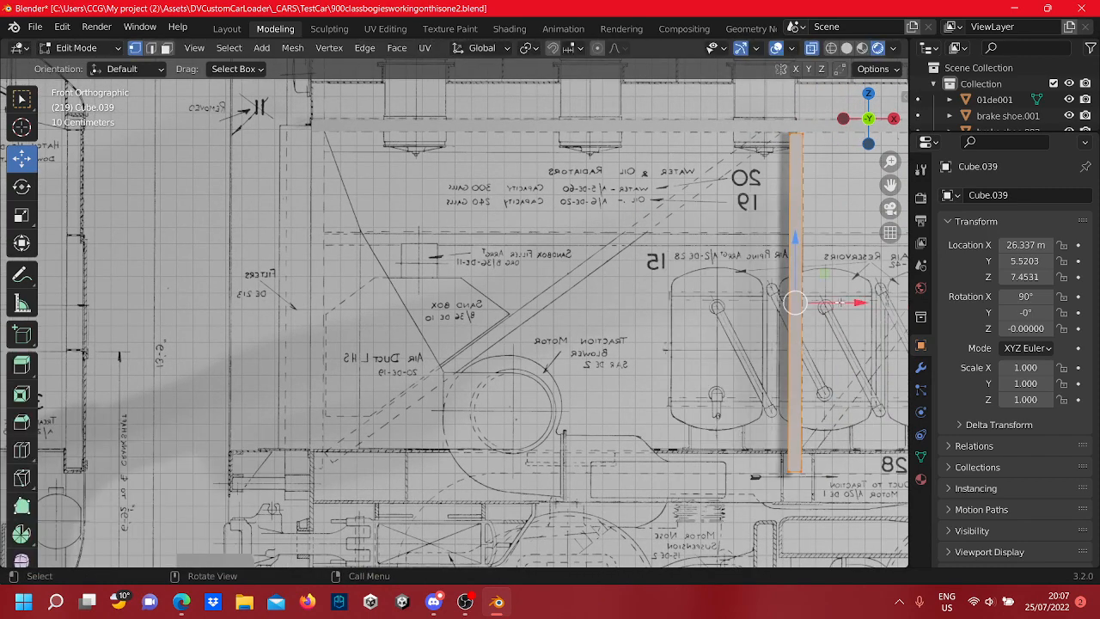
left_click_drag(838, 302, 354, 336)
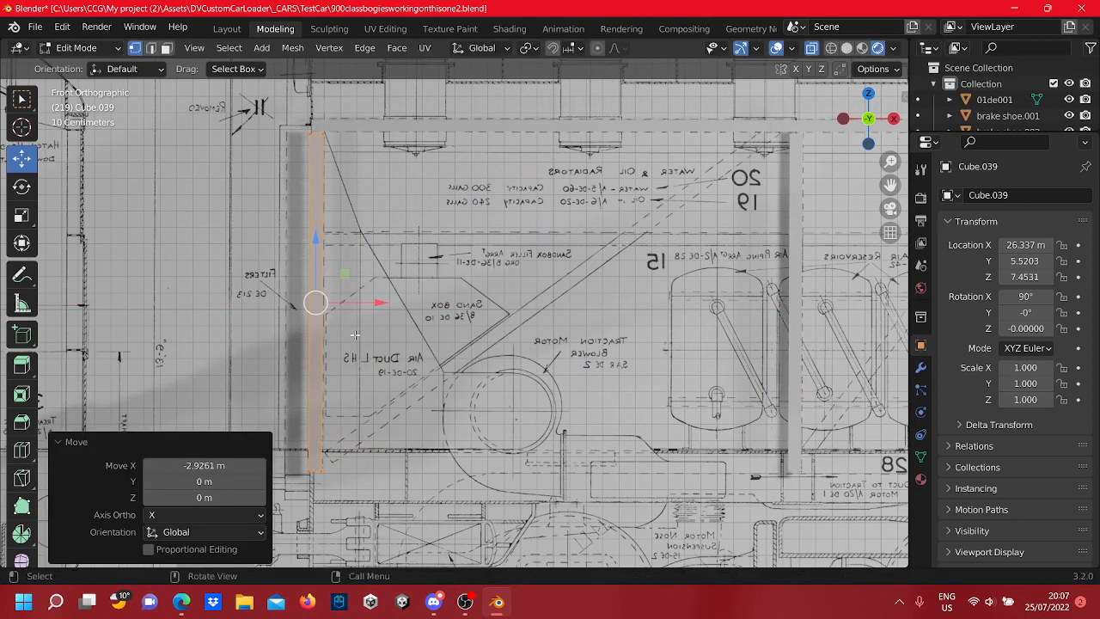
Raise the post beside the filters about 0.021 m in Z to meet the top beam
middle_click_drag(370, 312, 498, 336, "shift")
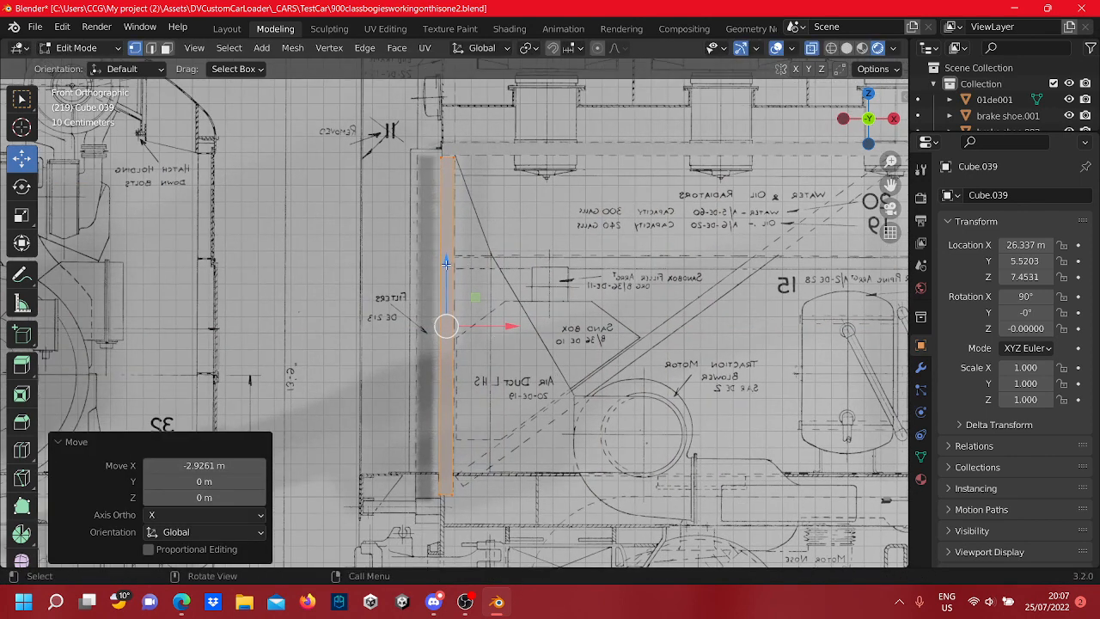
left_click_drag(446, 263, 446, 261)
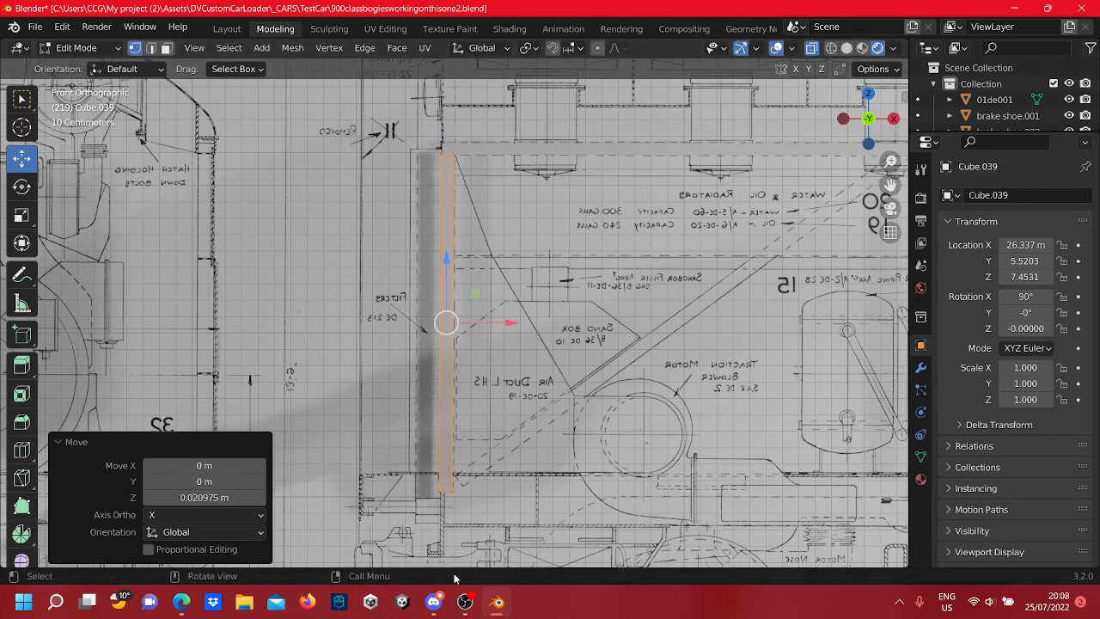
scroll(446, 322, "up", 3)
mouse_move(456, 163)
middle_mouse_down("shift")
mouse_move(485, 415)
mouse_move(489, 240)
middle_mouse_up("shift")
Open the cab-end frame mesh containing the top beam and diagonal braces for editing
scroll(473, 381, "down", 4)
middle_click_drag(667, 291, 161, 338, "shift")
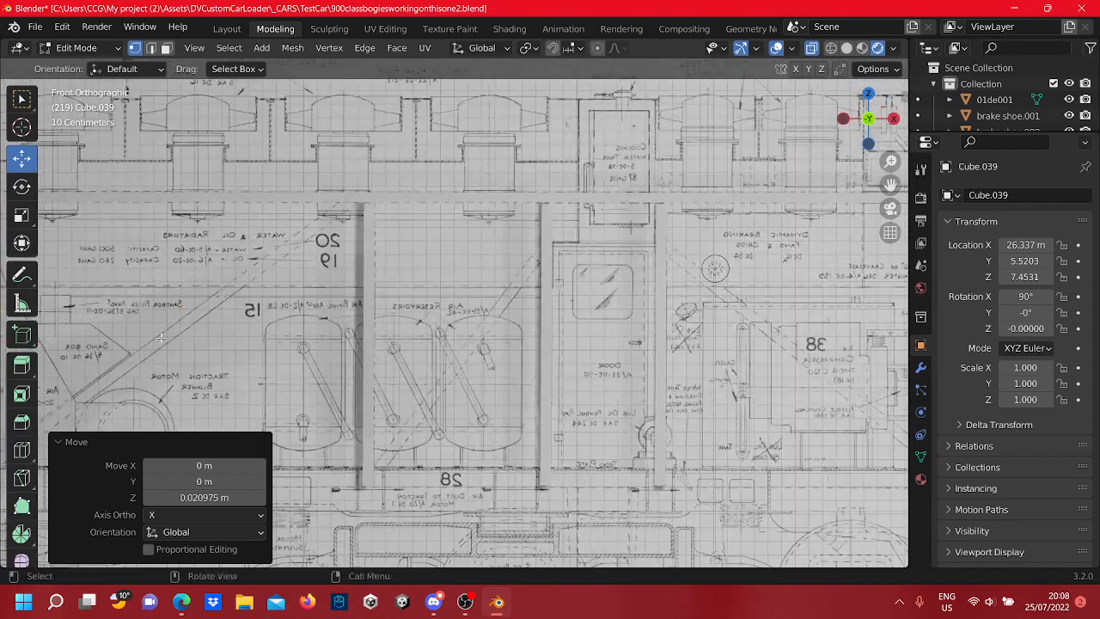
scroll(160, 338, "down", 6)
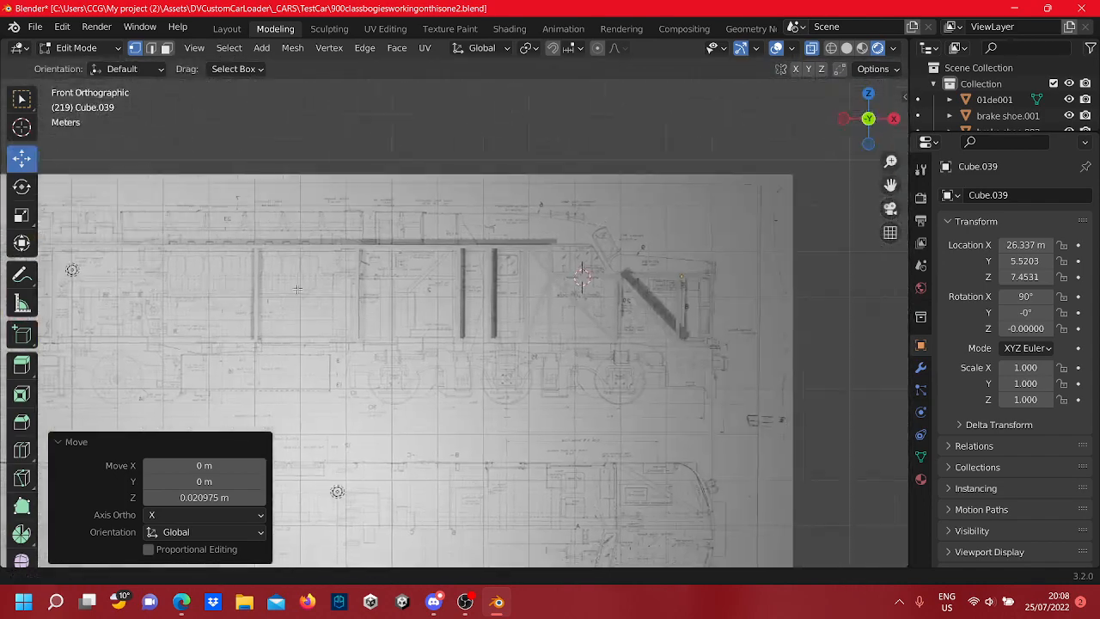
scroll(515, 284, "up", 6)
mouse_move(640, 220)
middle_mouse_down("shift")
mouse_move(638, 263)
mouse_move(557, 310)
mouse_move(553, 337)
middle_mouse_up("shift")
key("Tab")
left_click(633, 262)
scroll(633, 262, "up", 1)
key("Tab")
scroll(553, 337, "up", 3)
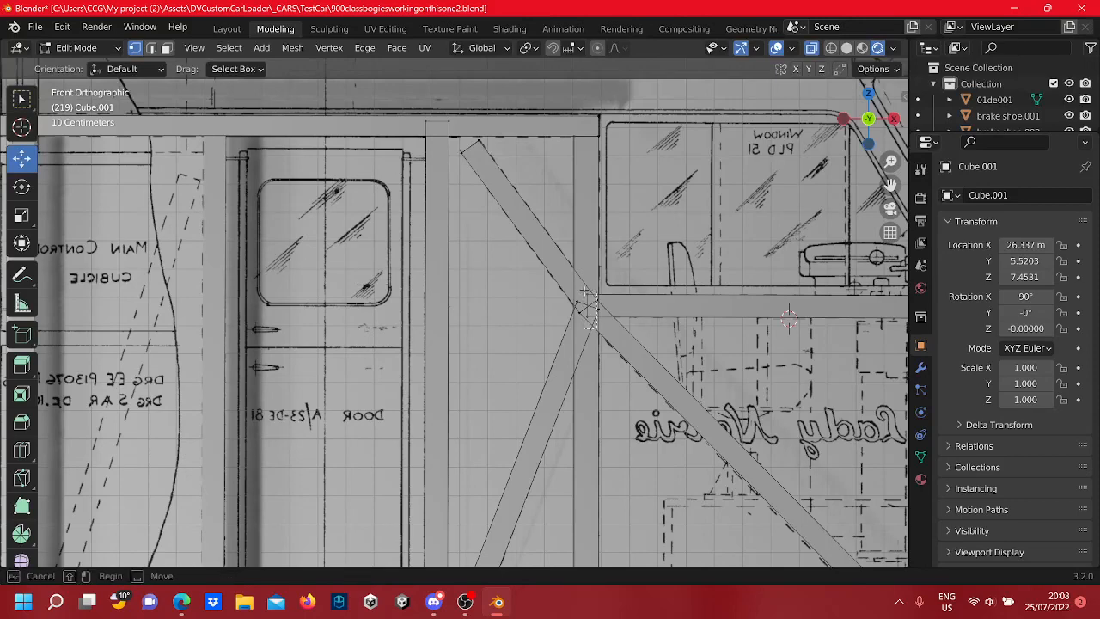
left_click_drag(585, 290, 583, 289)
Add a narrow upright box under the top beam where the side frame's diagonal meets it, beside the main control cubicle
middle_click_drag(265, 412, 553, 386, "shift")
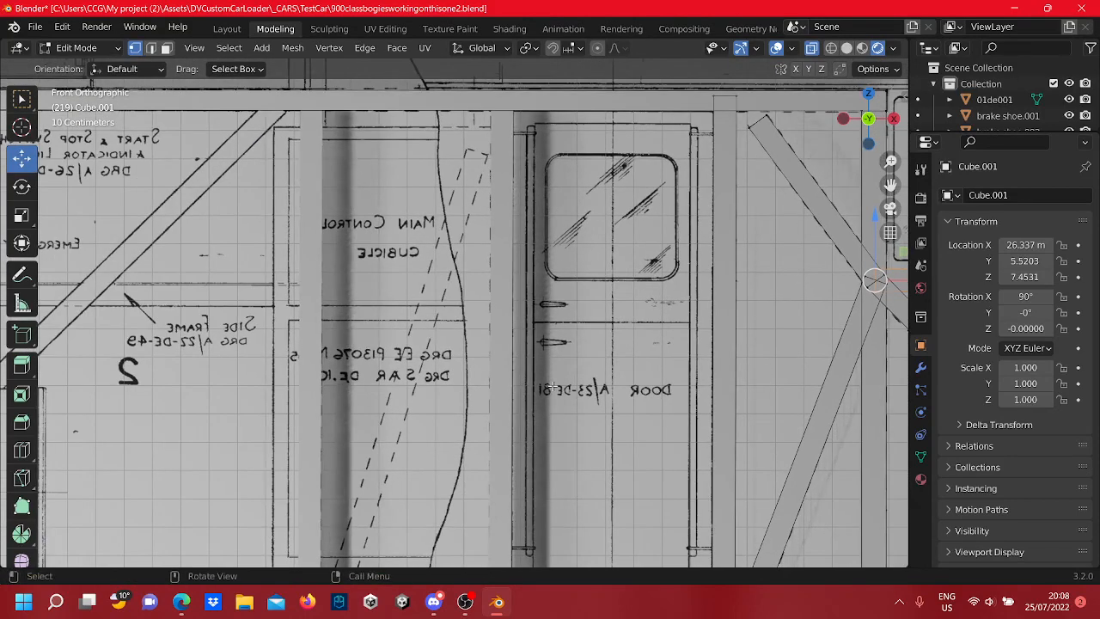
scroll(30, 344, "down", 2)
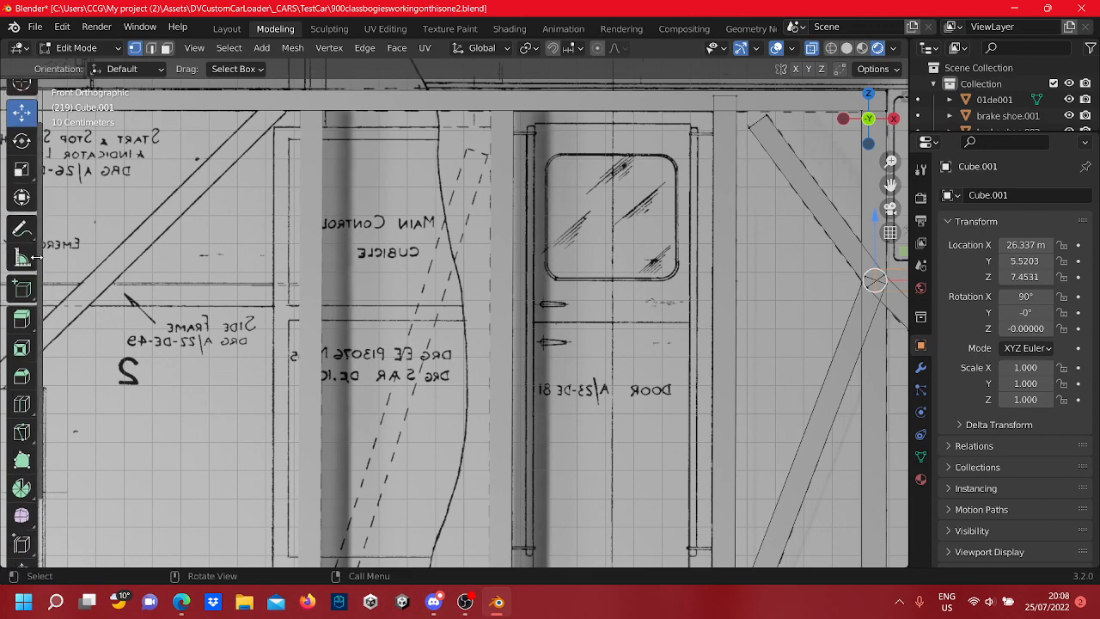
scroll(314, 321, "down", 2)
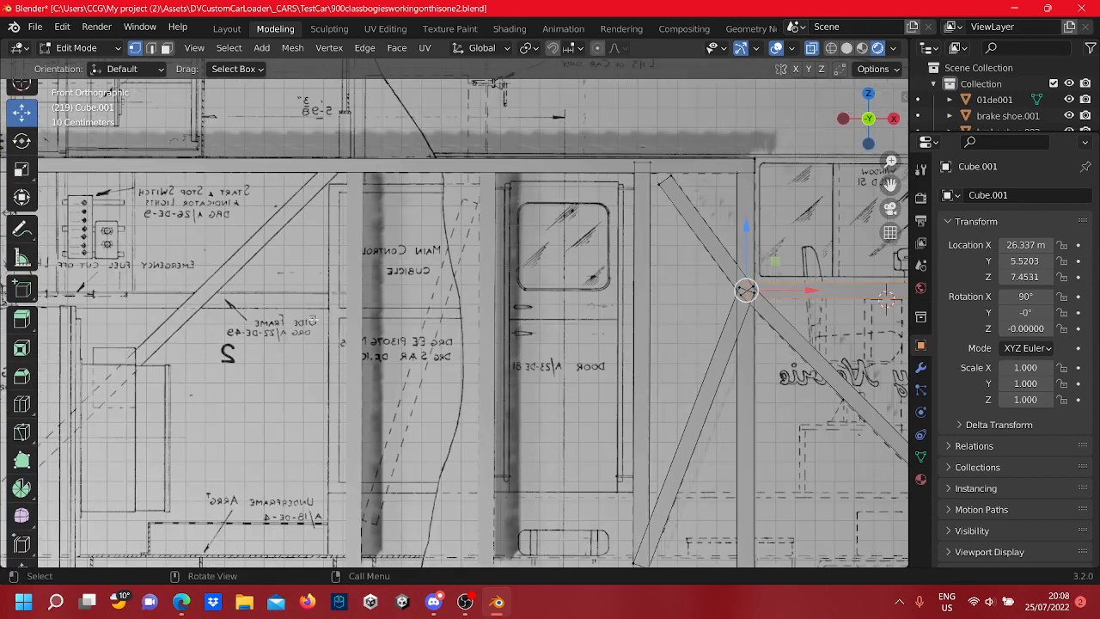
left_click(23, 289)
middle_click_drag(315, 307, 589, 329, "shift")
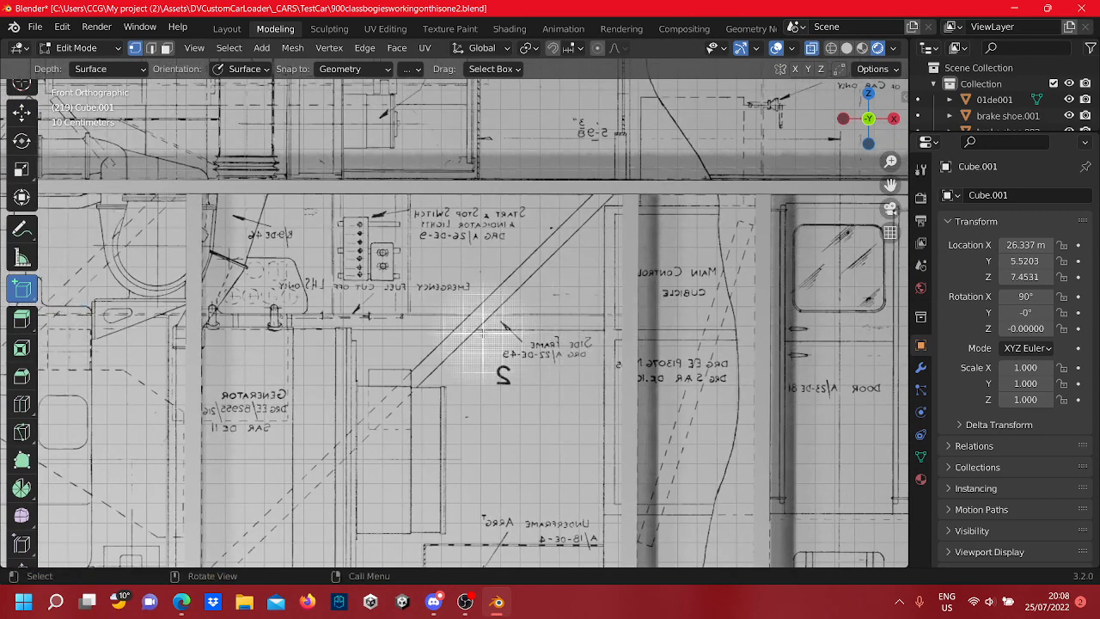
scroll(484, 331, "down", 4)
middle_click_drag(412, 388, 526, 368, "shift")
scroll(701, 219, "up", 3)
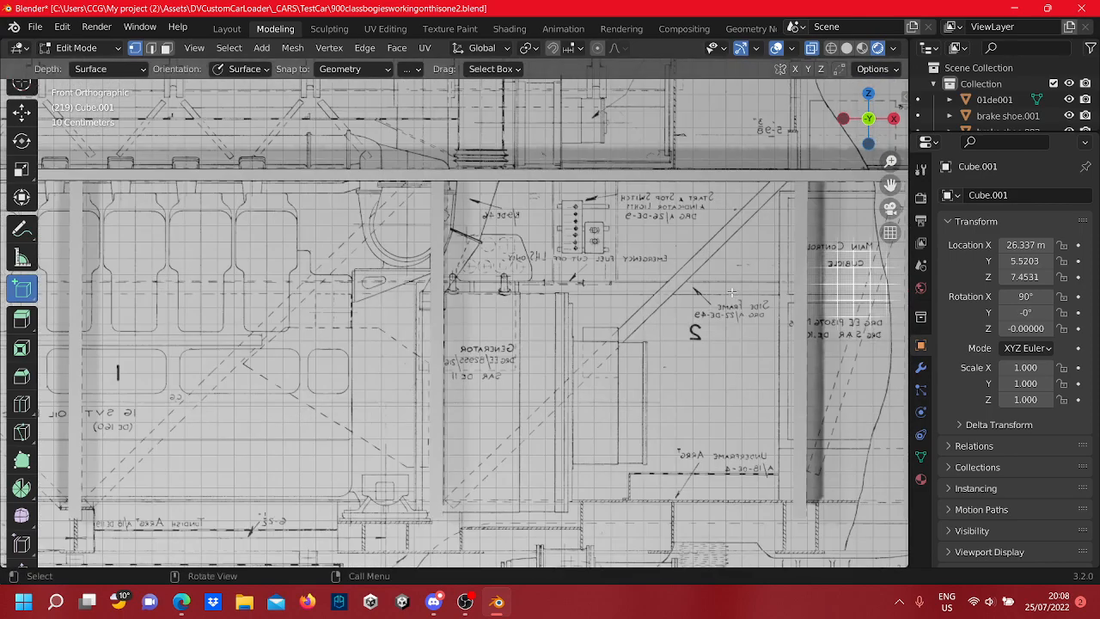
middle_click_drag(728, 293, 620, 301, "shift")
scroll(620, 302, "up", 3)
middle_click_drag(792, 177, 552, 246, "shift")
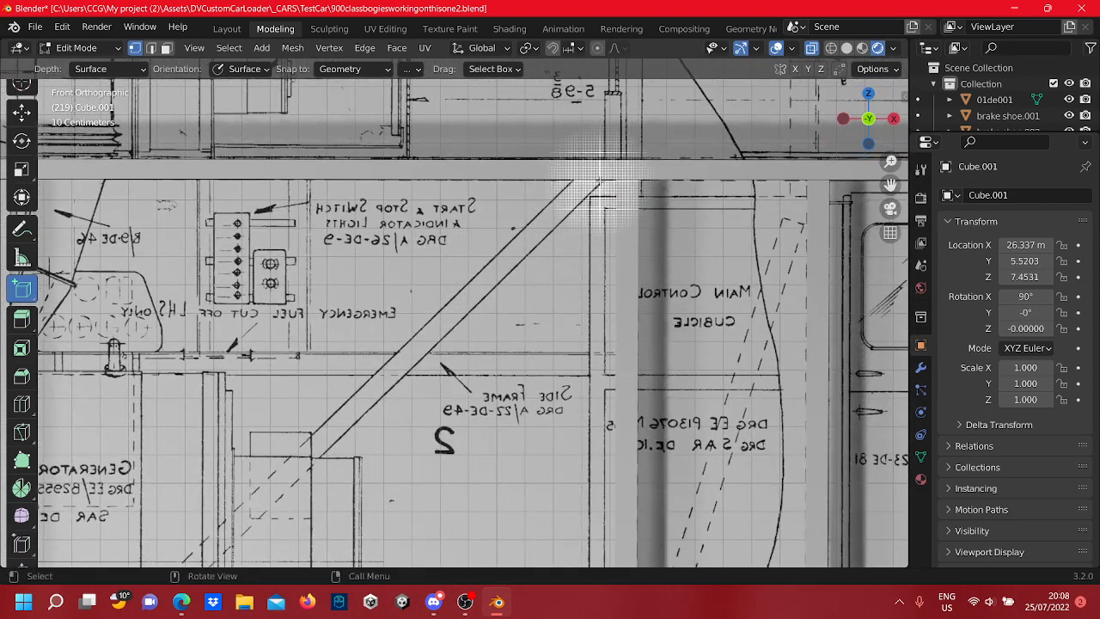
mouse_move(599, 180)
left_mouse_down()
mouse_move(549, 395)
mouse_move(573, 351)
left_mouse_up()
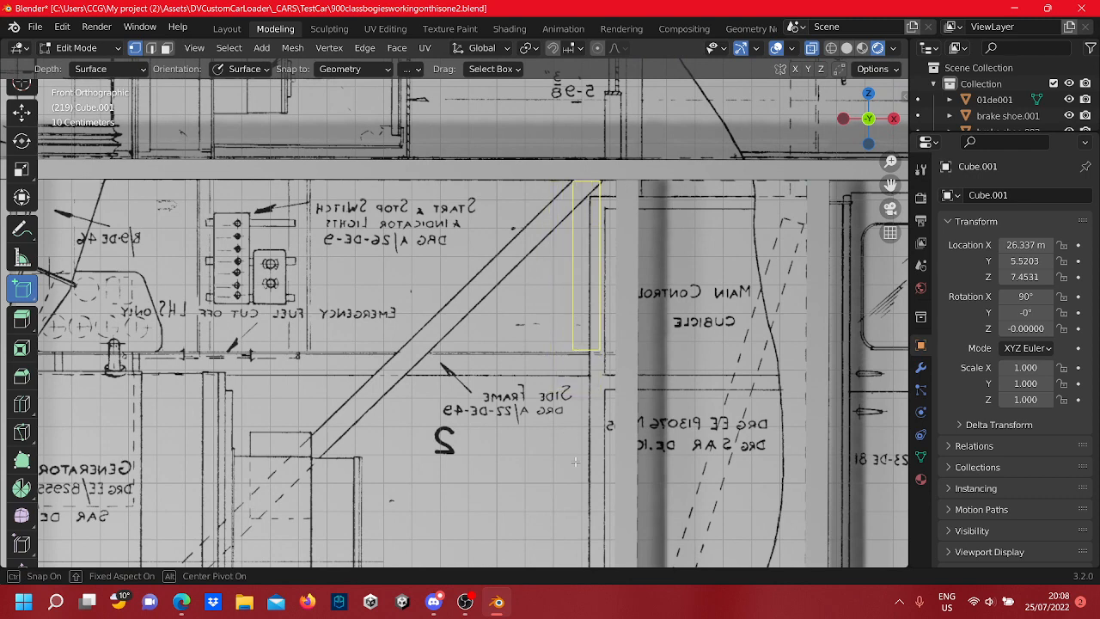
left_click_drag(609, 345, 609, 344)
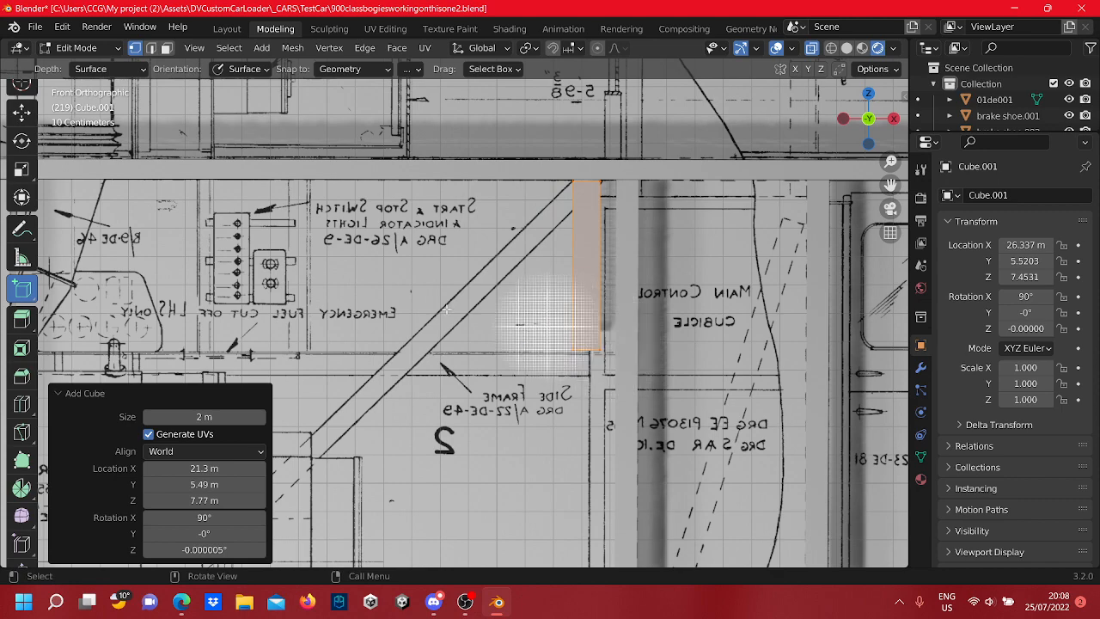
Extend the new box downward by moving its lower end about 1.343 m in negative Z to the underframe line
left_click(22, 113)
scroll(633, 394, "down", 4)
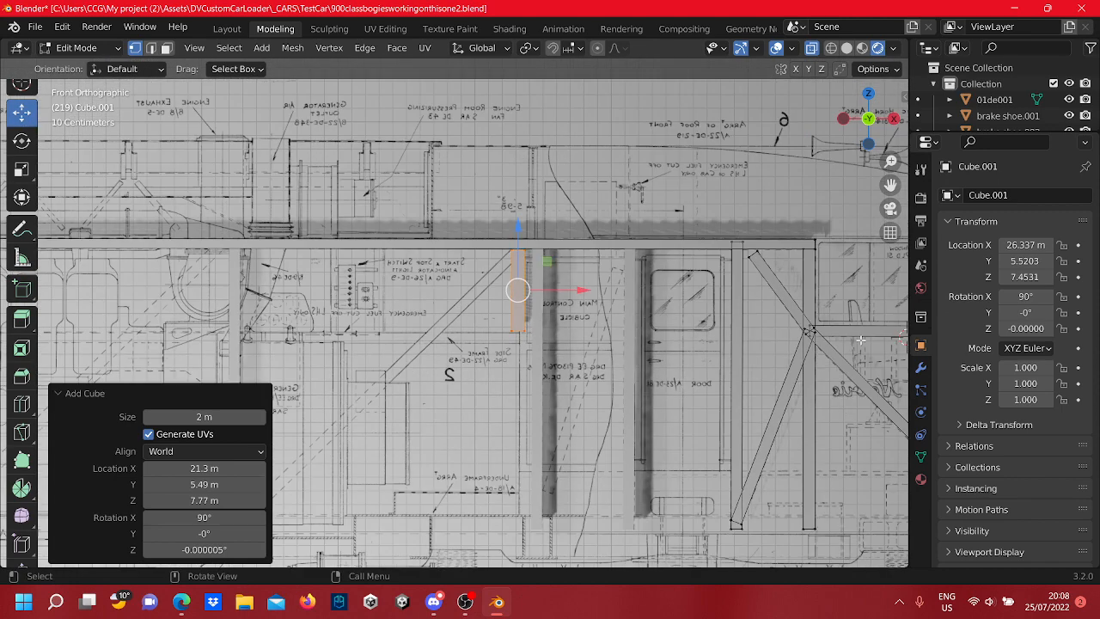
middle_click_drag(632, 391, 676, 295, "shift")
scroll(676, 295, "up", 2)
key("b")
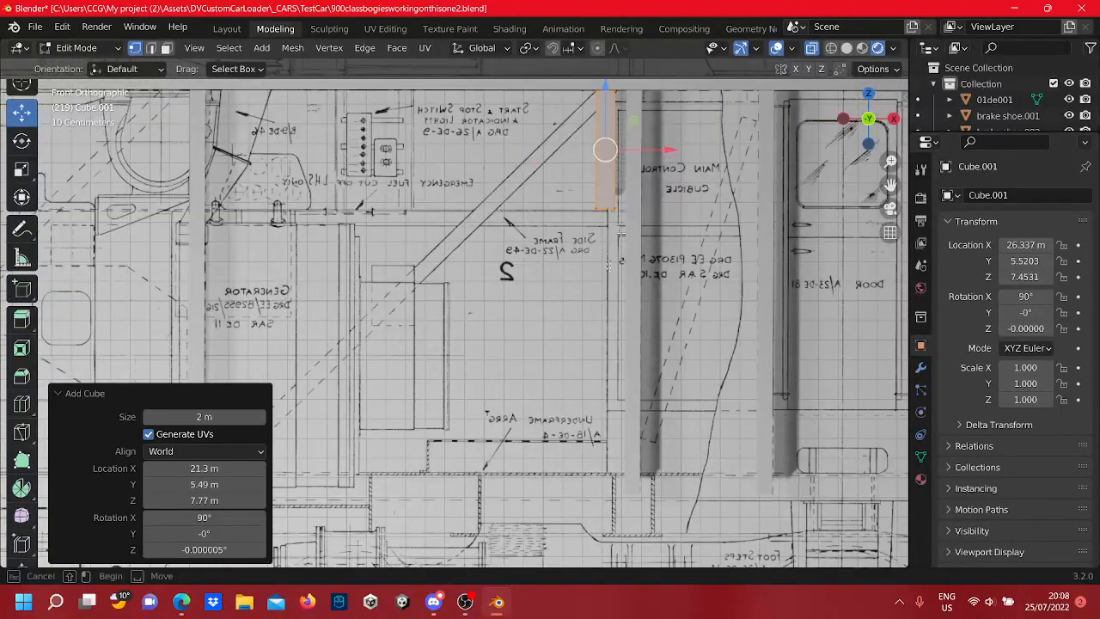
left_click_drag(594, 161, 593, 162)
left_click_drag(693, 221, 610, 422)
scroll(707, 323, "down", 1)
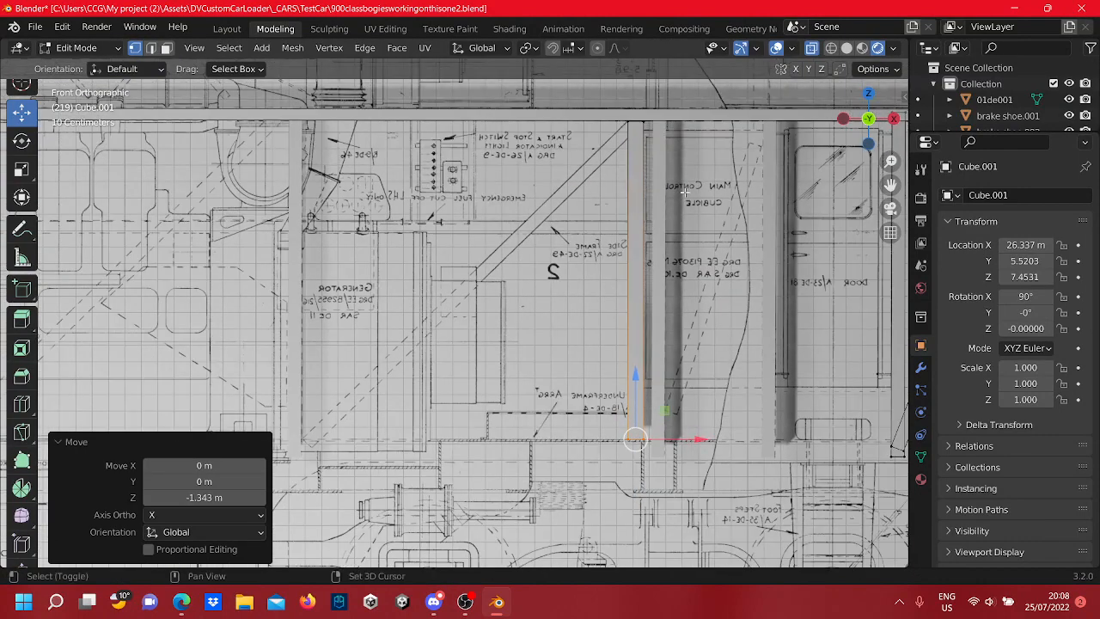
Select the whole box and rotate it 22.7° about the Y axis to follow the dashed brace in the main control cubicle
left_click_drag(684, 156, 598, 101, "shift")
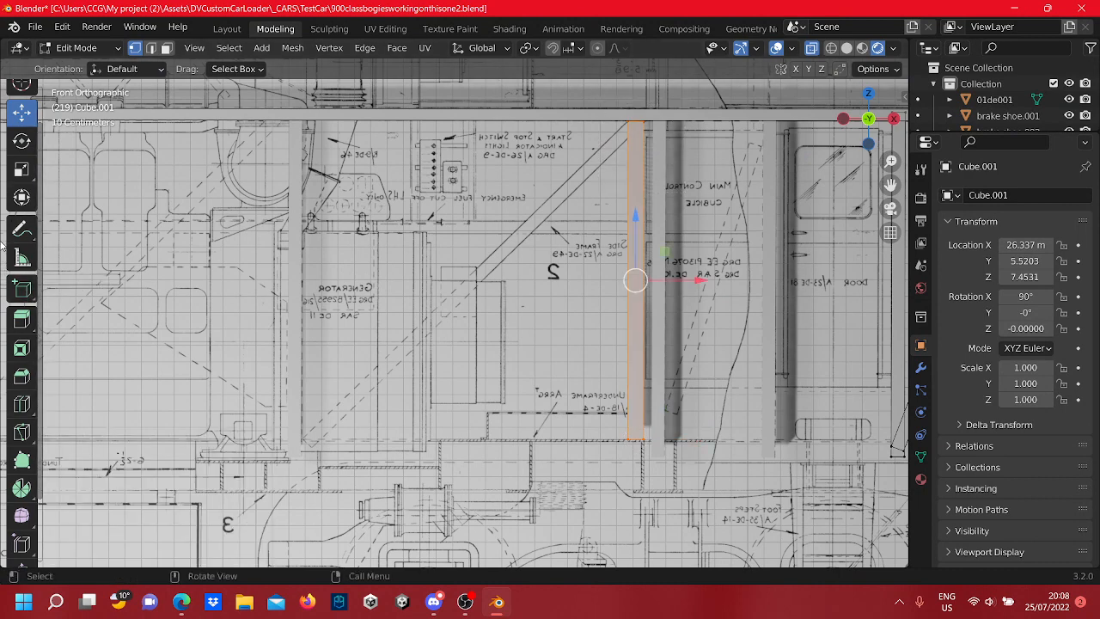
left_click(26, 140)
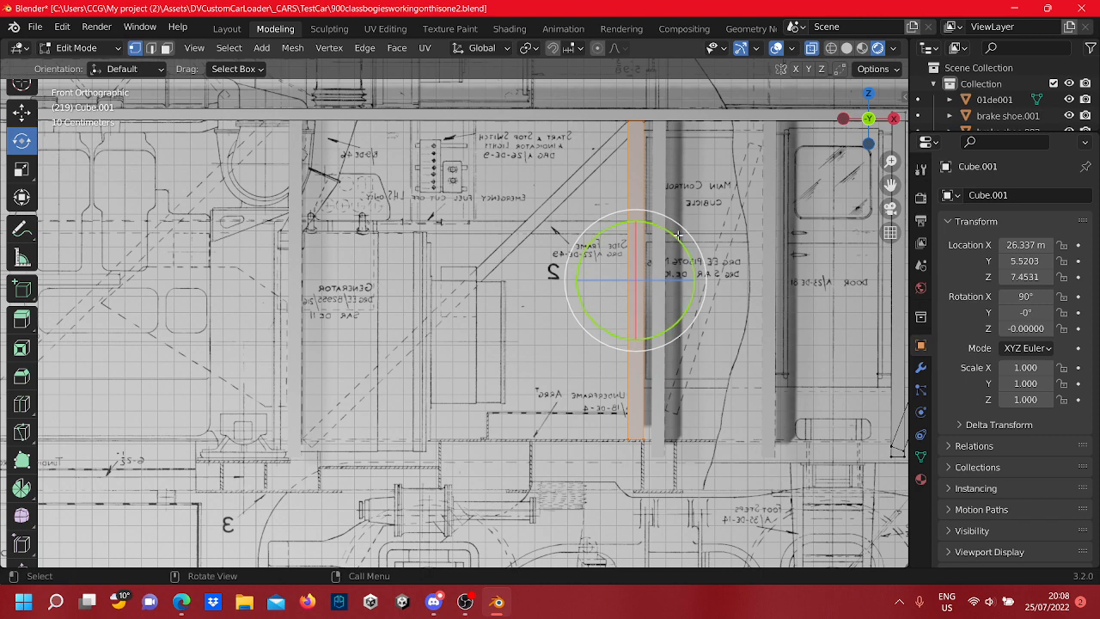
left_click_drag(679, 237, 686, 274)
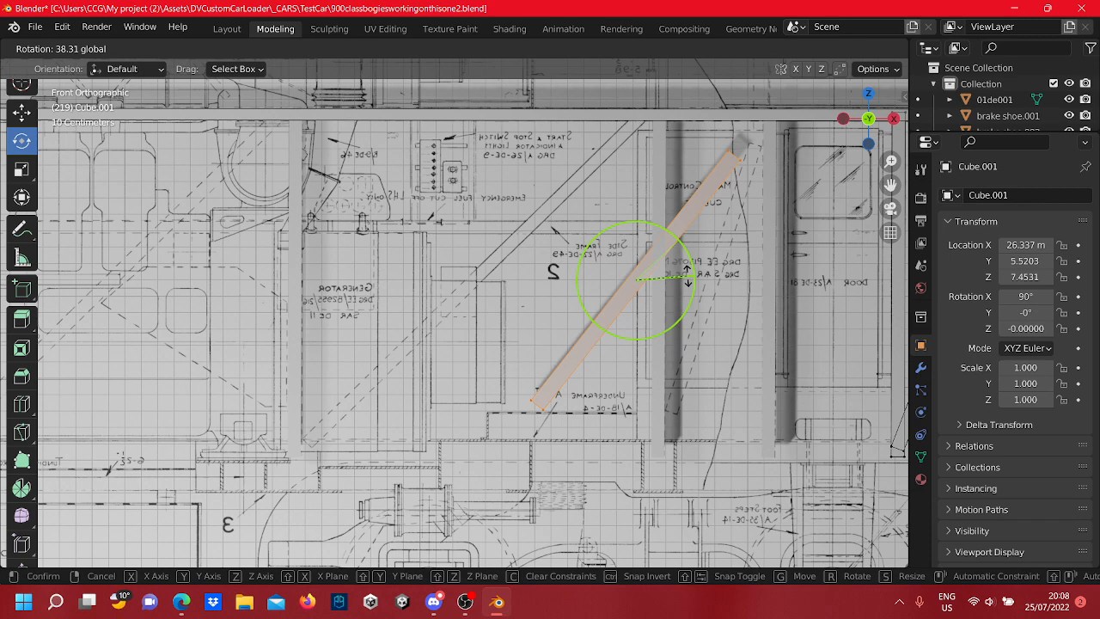
left_click_drag(686, 275, 682, 260)
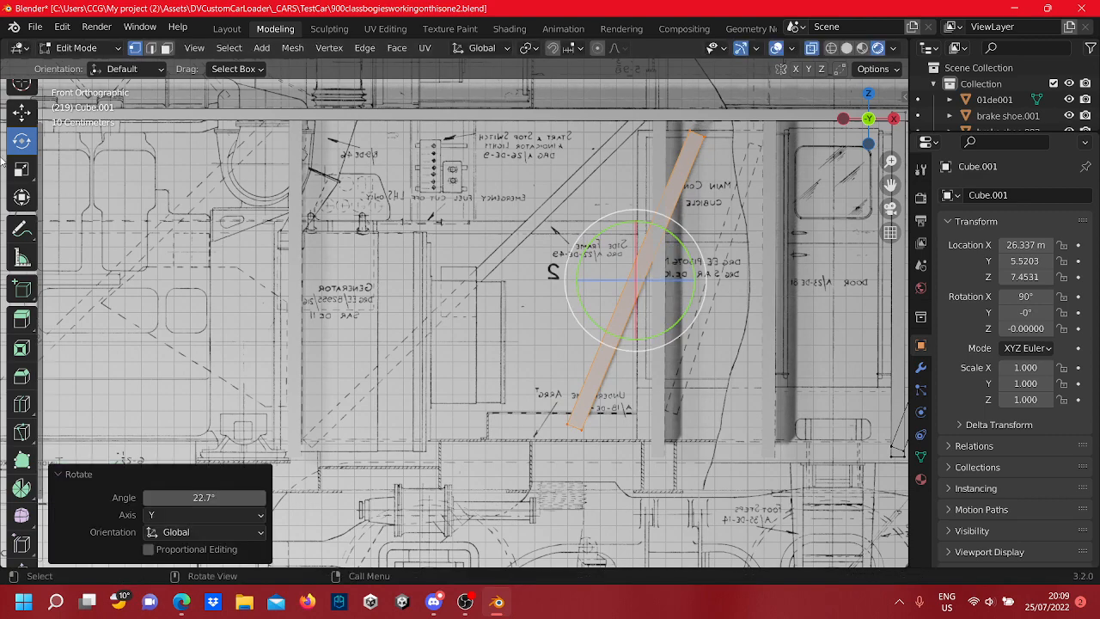
Move the tilted brace about 0.28 m in positive X toward the dashed brace outline
left_click(21, 111)
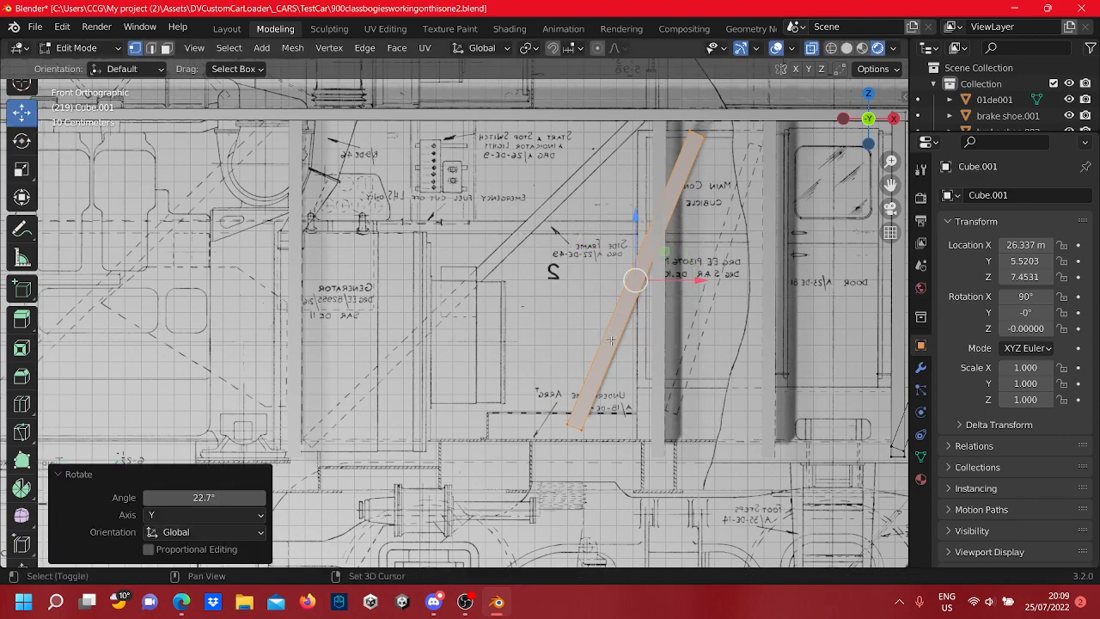
middle_click_drag(677, 287, 505, 277, "shift")
left_click_drag(511, 272, 563, 282)
scroll(563, 282, "up", 3)
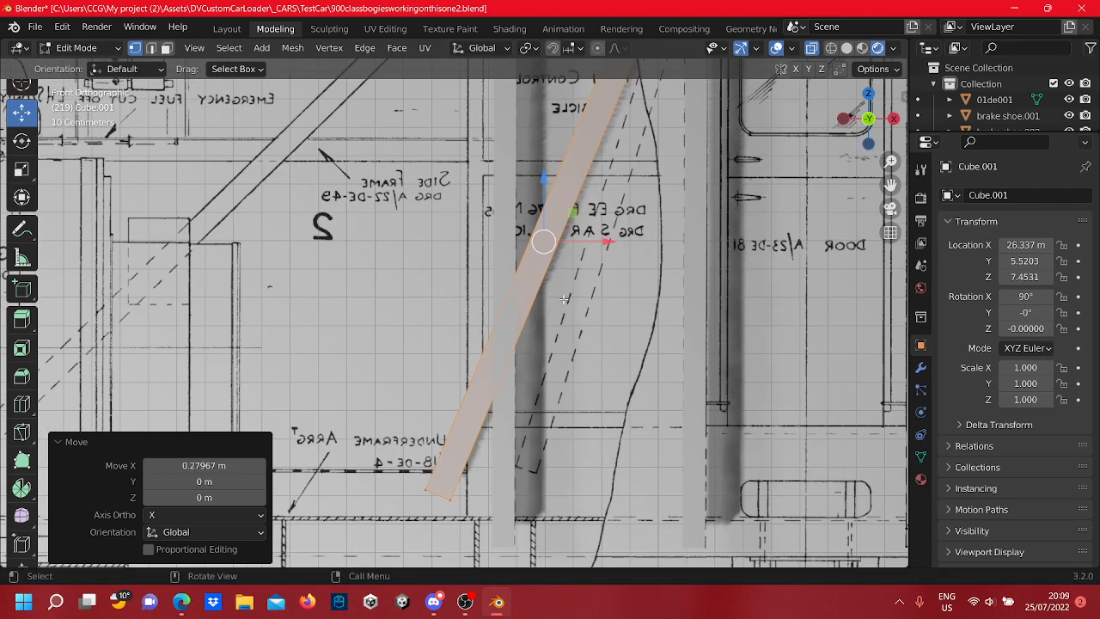
Rotate the brace -1.52° about Y and move it about 0.142 m in positive X closer to the dashed outline
left_click(24, 142)
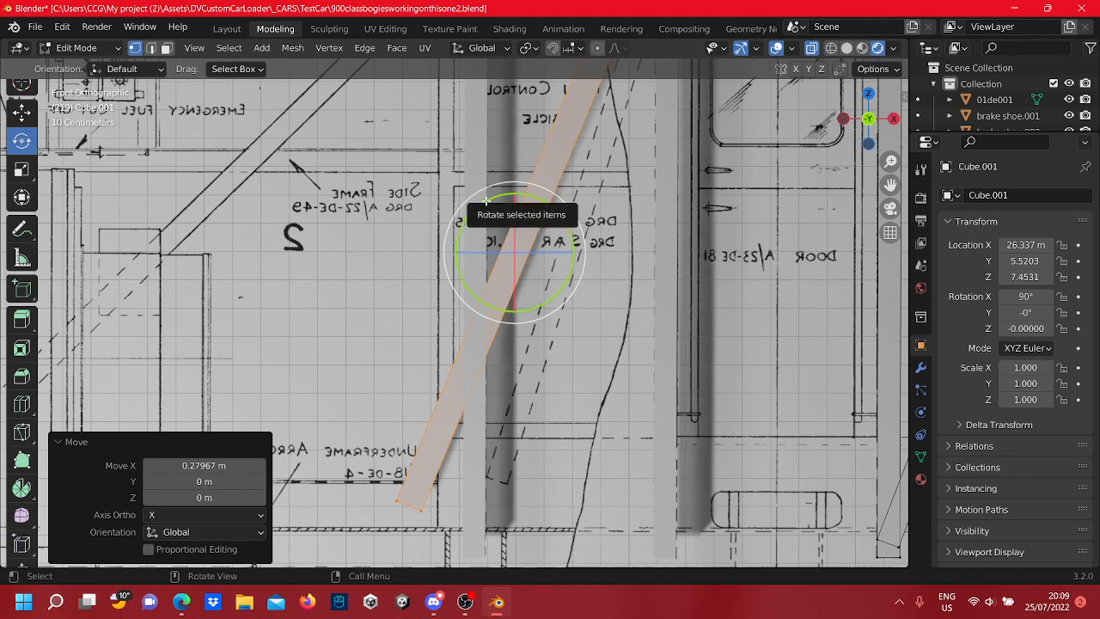
left_click_drag(486, 200, 485, 201)
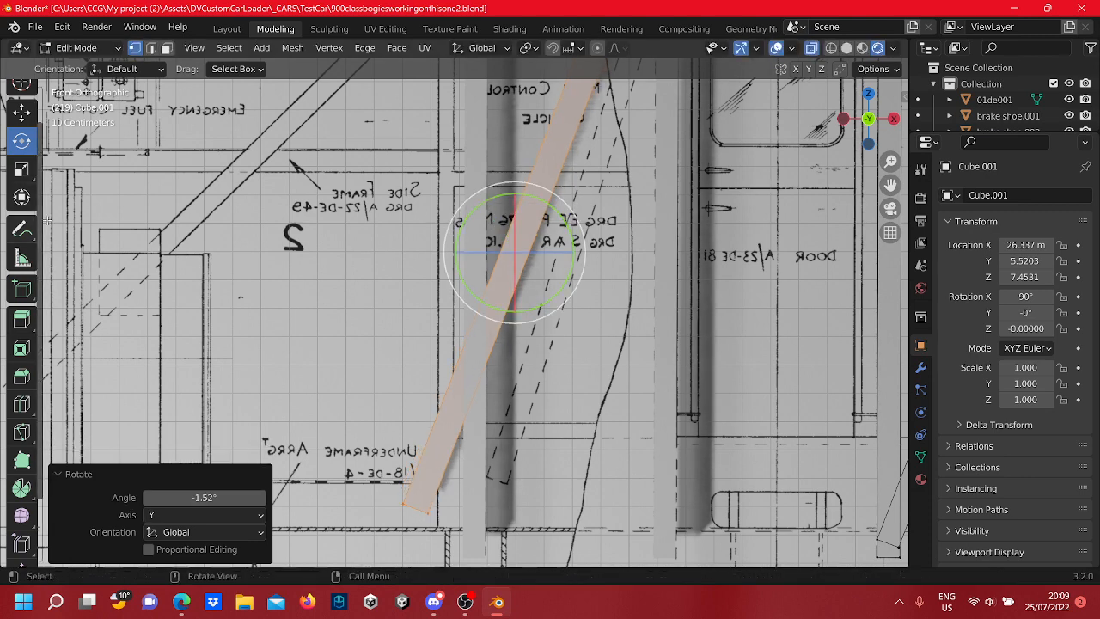
left_click(22, 112)
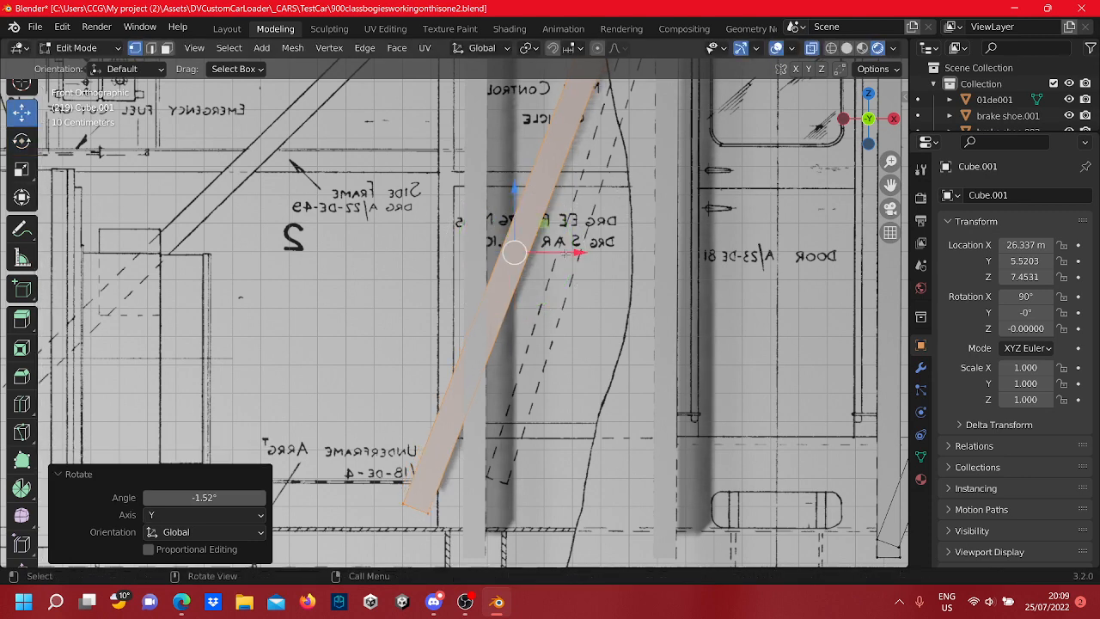
left_click_drag(566, 252, 608, 255)
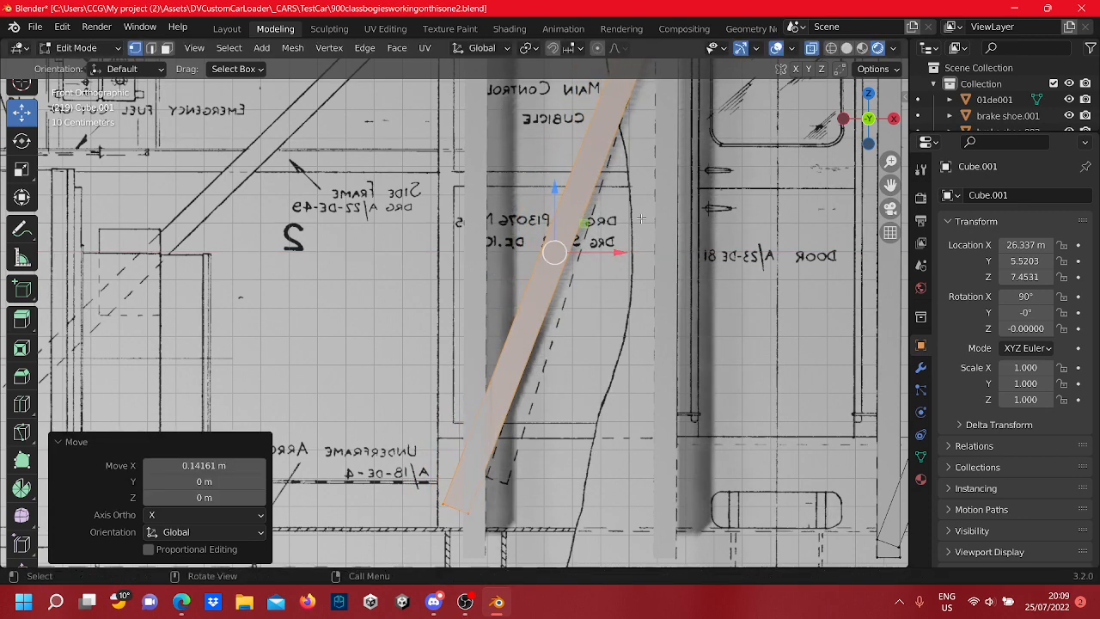
Select the whole tilted brace in the main control cubicle and rotate it -1.59° about the global Y axis toward the dashed outline
middle_click_drag(640, 220, 636, 244, "shift")
left_click(29, 147)
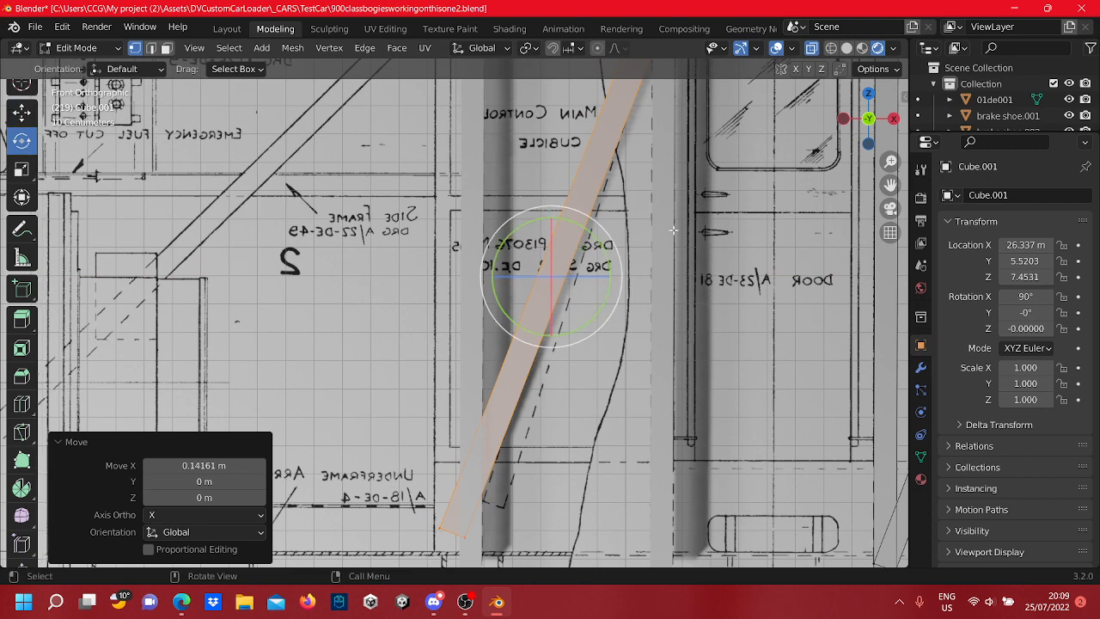
left_click(603, 255)
key("Tab")
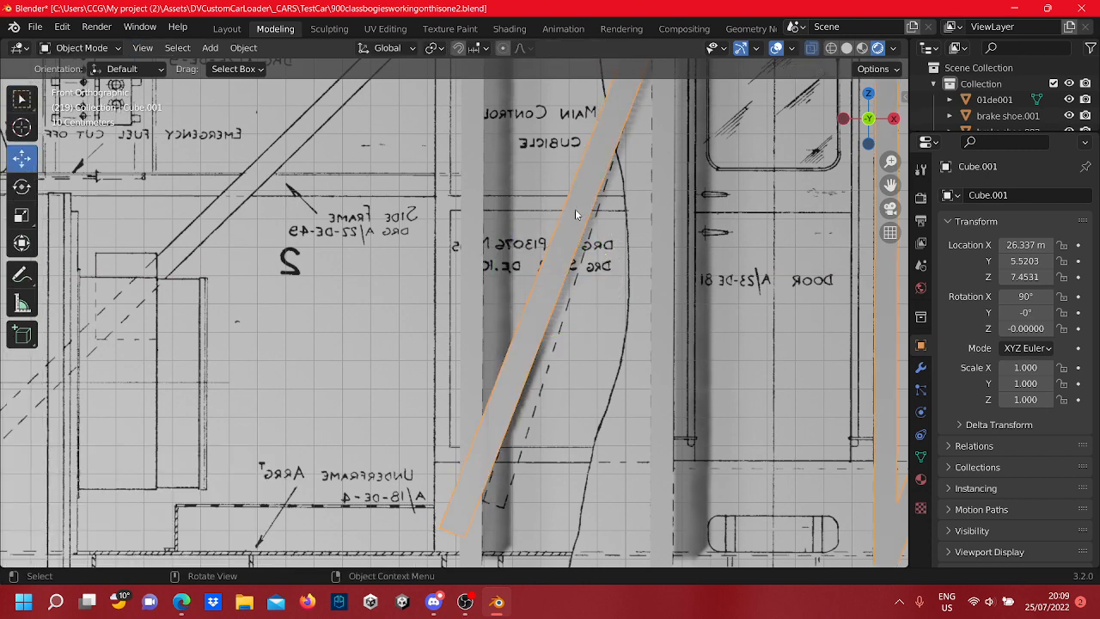
left_click(19, 184)
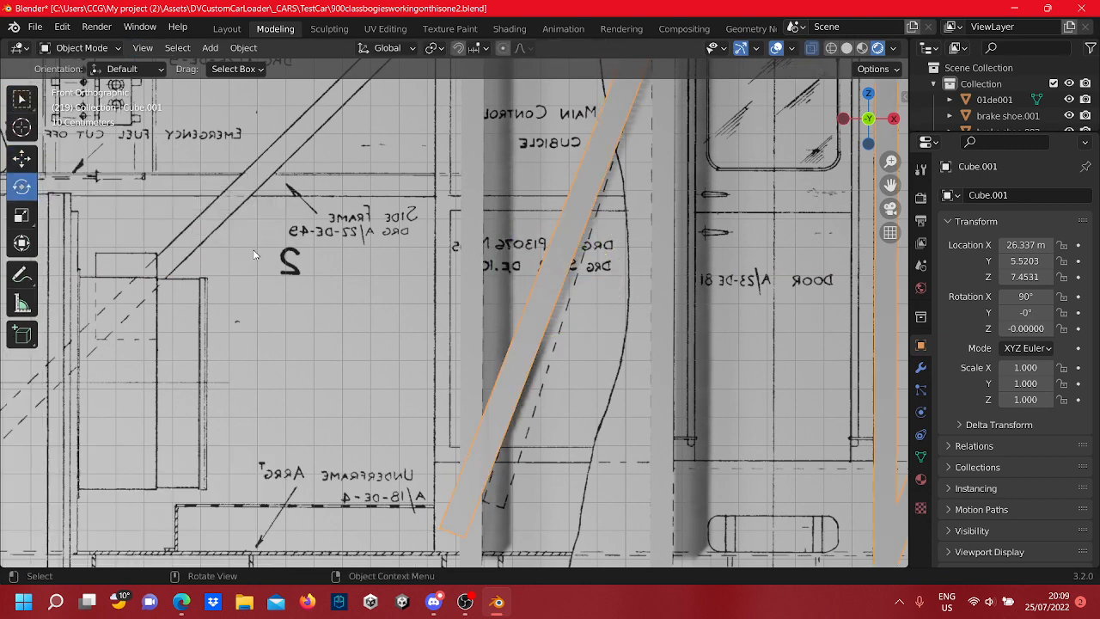
key("Tab")
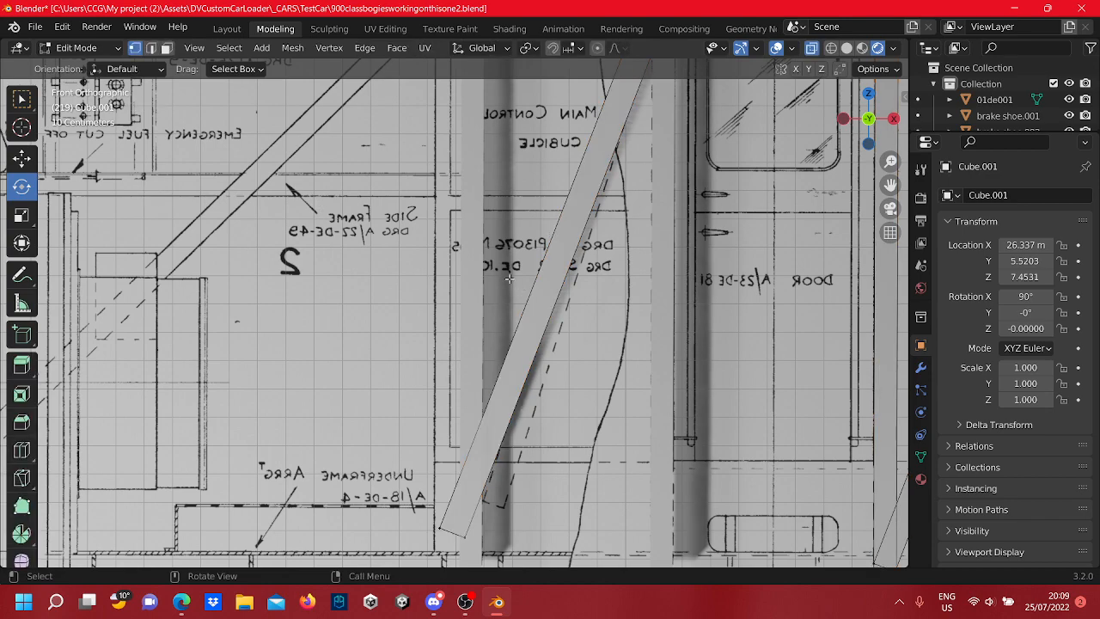
scroll(509, 278, "down", 4)
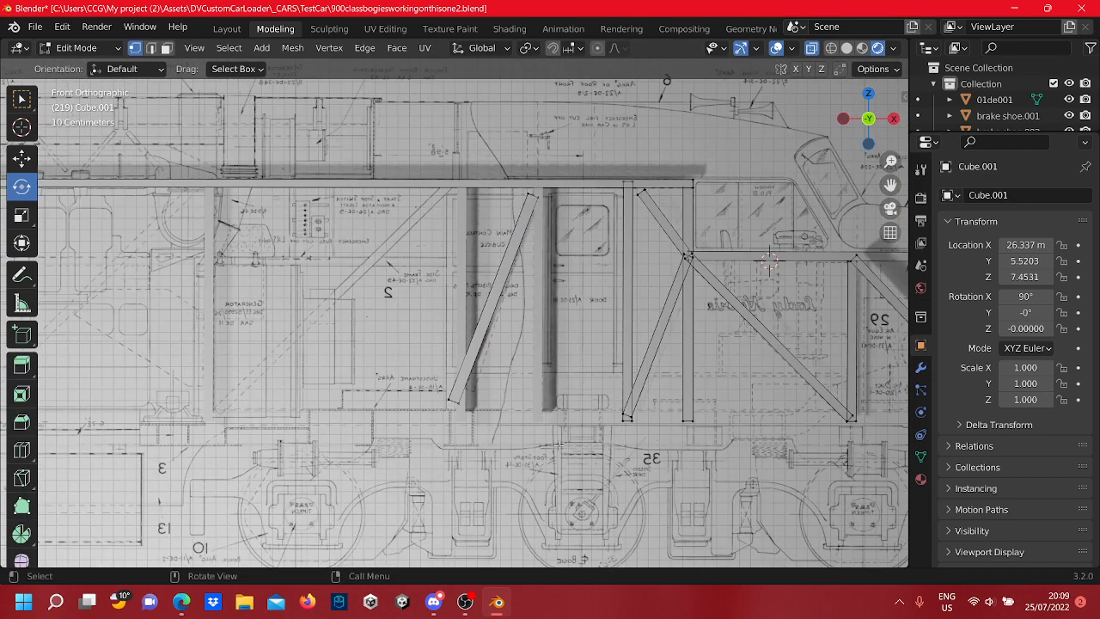
key("a")
scroll(633, 349, "up", 7)
key("Tab")
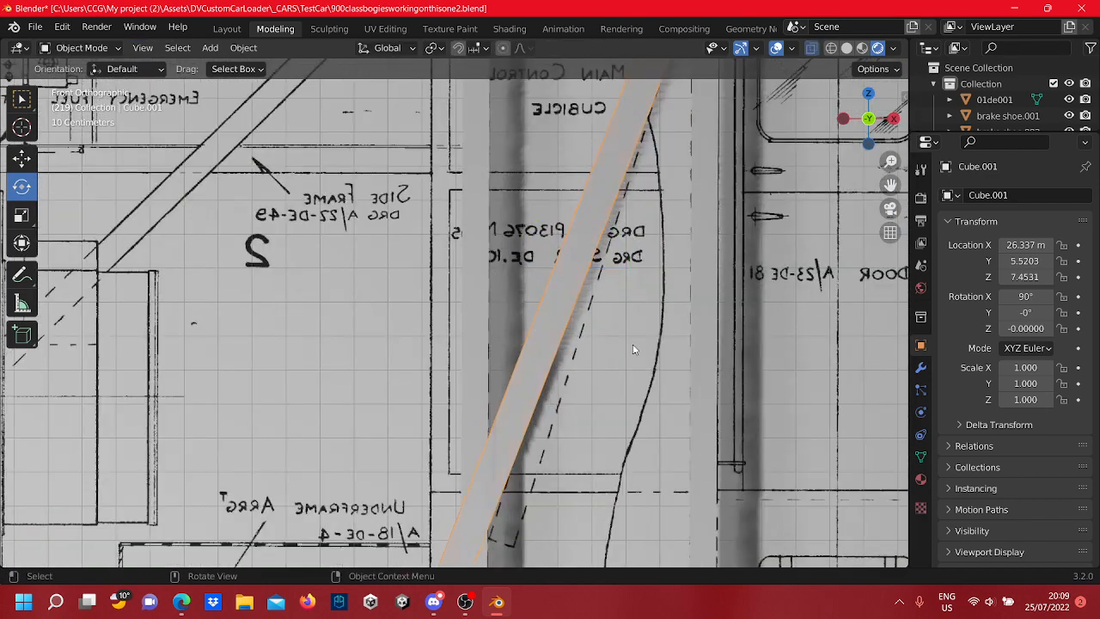
key("Tab")
key("r")
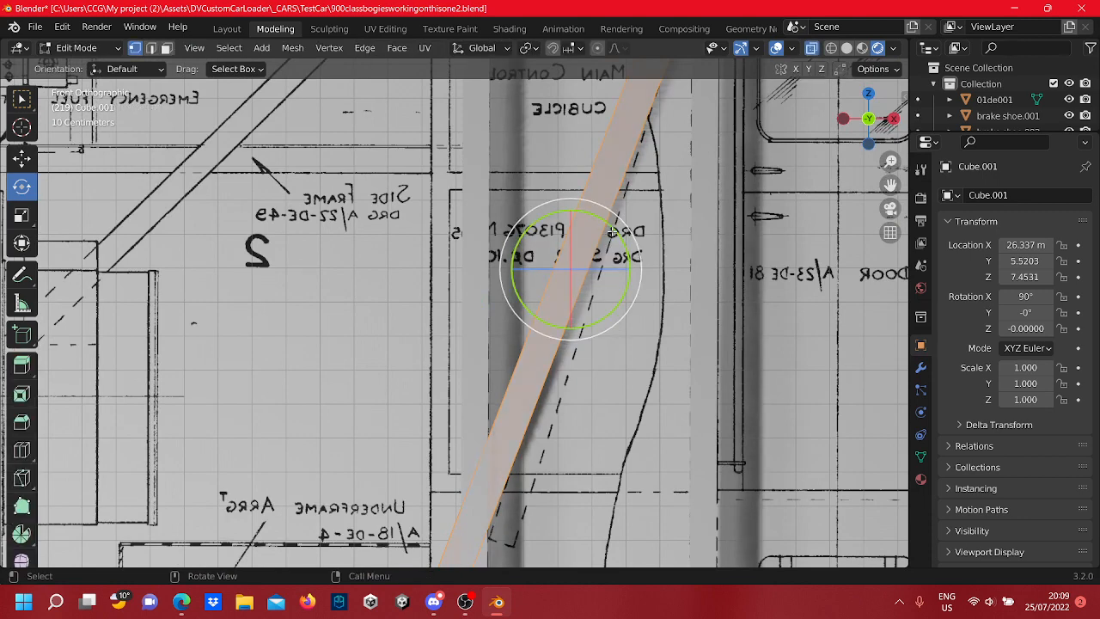
left_click(602, 232)
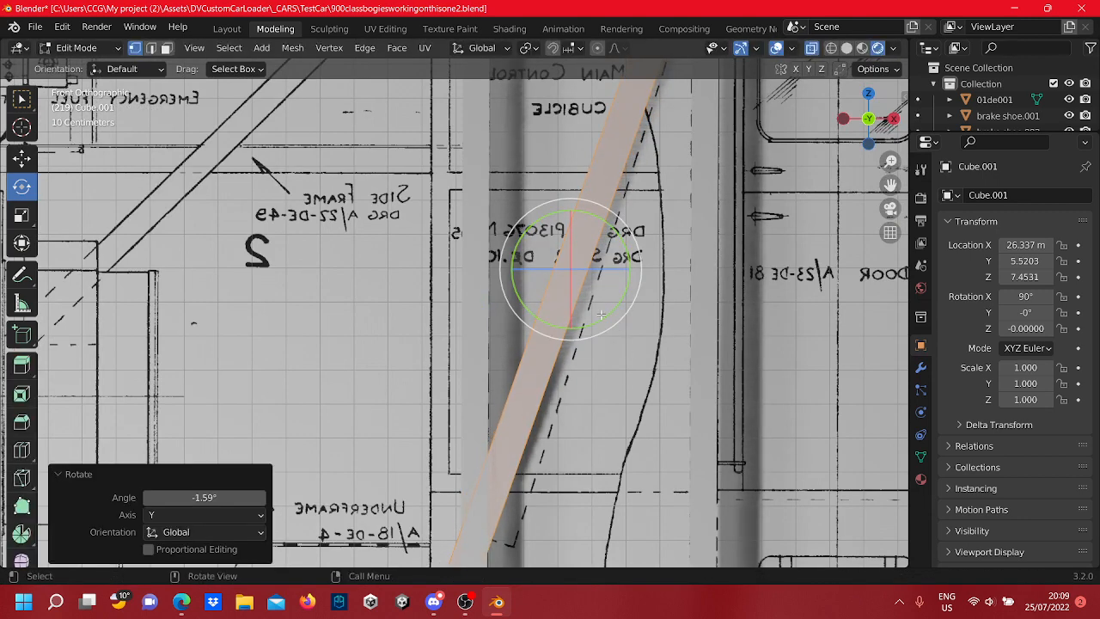
Rotate the brace another -1.1° about Y and nudge it slightly in positive X toward the dashed outline
scroll(582, 303, "down", 1)
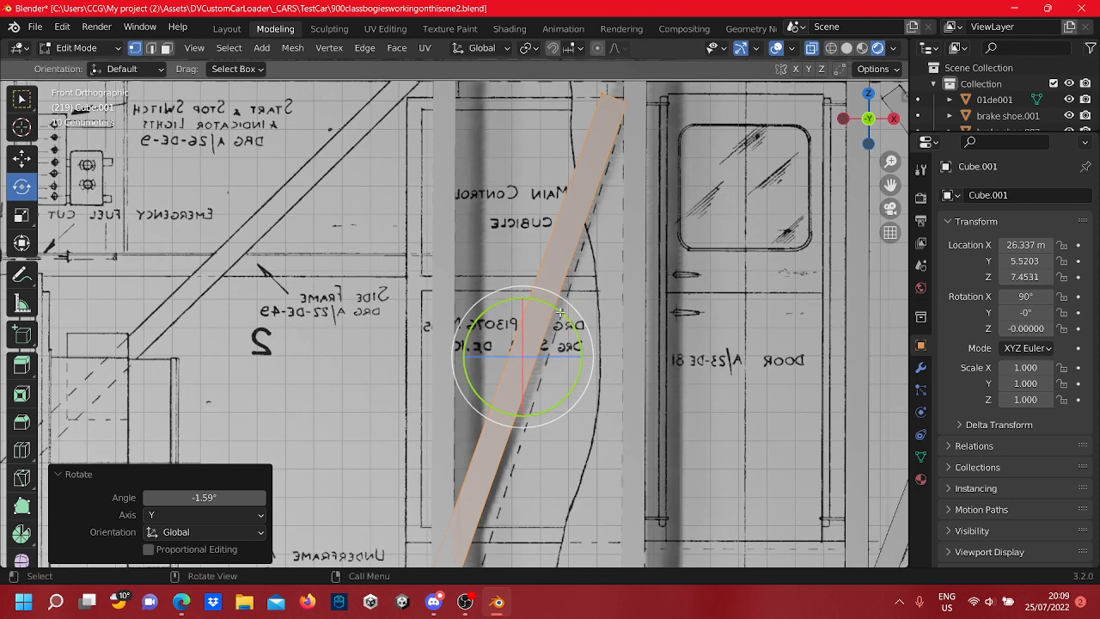
left_click_drag(560, 313, 562, 296)
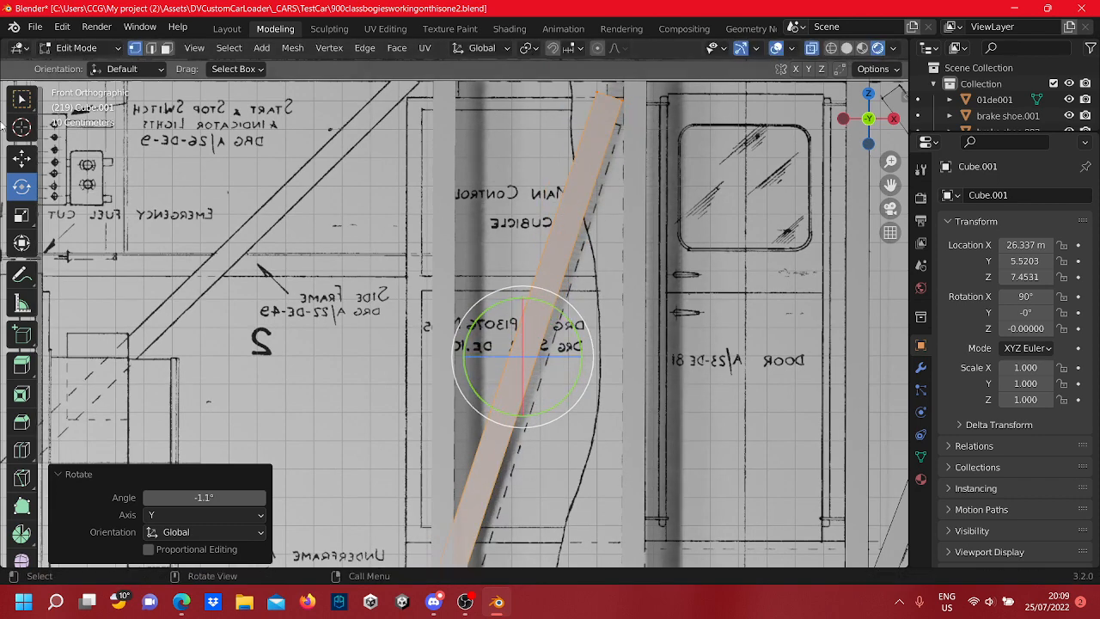
left_click(22, 157)
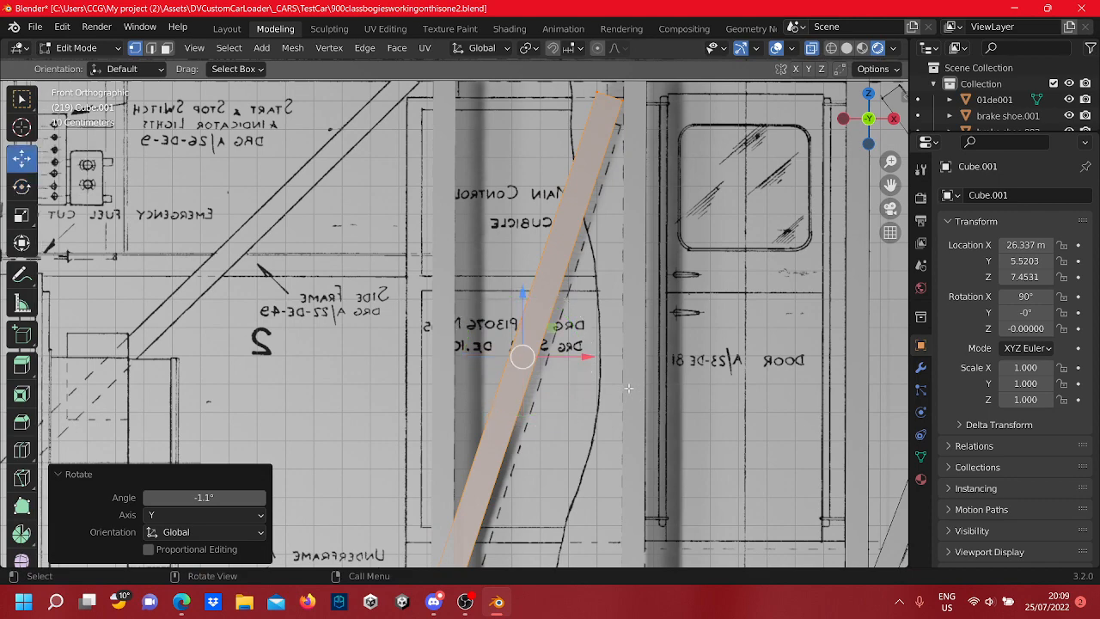
left_click_drag(587, 359, 592, 359)
Select the brace's upper end and move it about 0.040 m in X and 0.073 m in Z into the top beam
middle_click_drag(665, 132, 642, 188, "shift")
left_click_drag(558, 123, 628, 174)
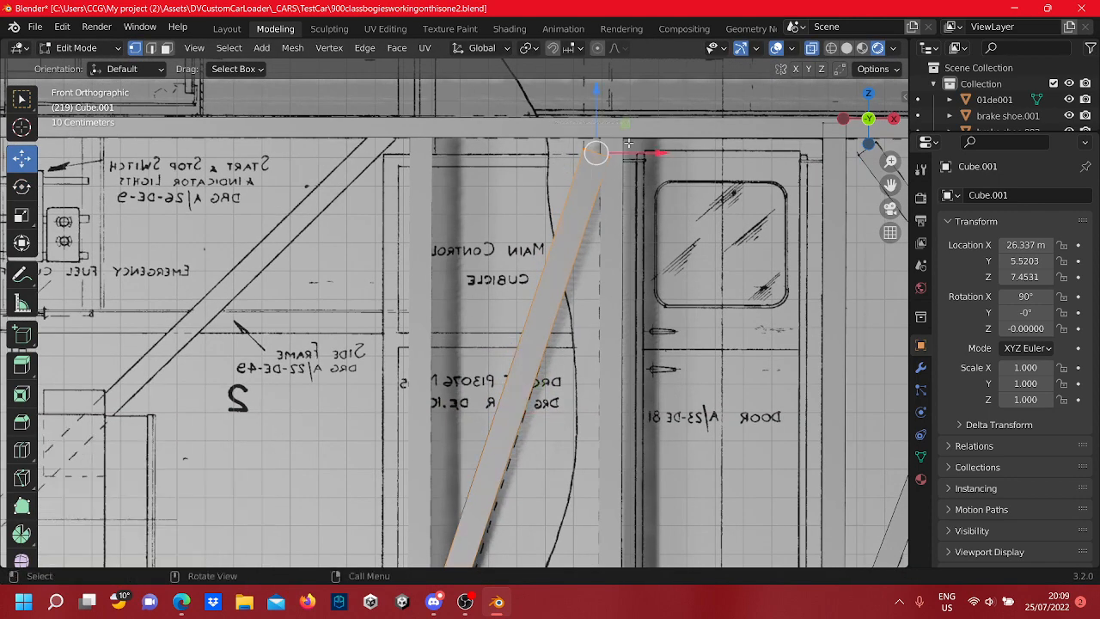
middle_click_drag(677, 221, 623, 301, "shift")
left_click_drag(558, 209, 570, 188)
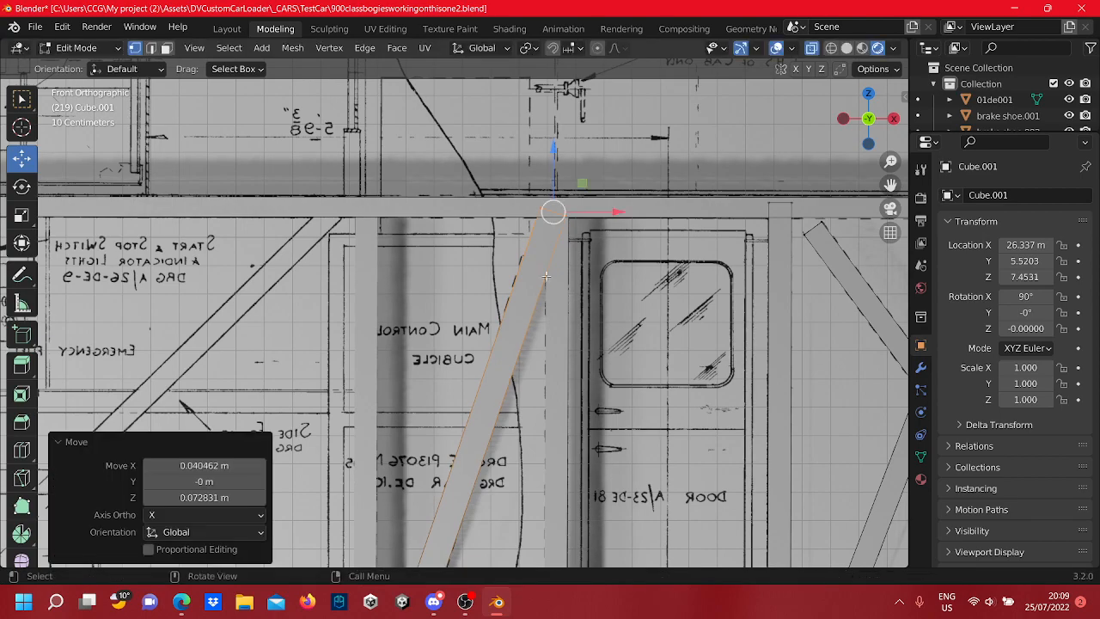
Move the brace's lower end about -0.015 m in X and -0.107 m in Z to the post's foot, and clear the selection
scroll(542, 369, "down", 2)
middle_click_drag(547, 384, 577, 162, "shift")
scroll(474, 424, "up", 4)
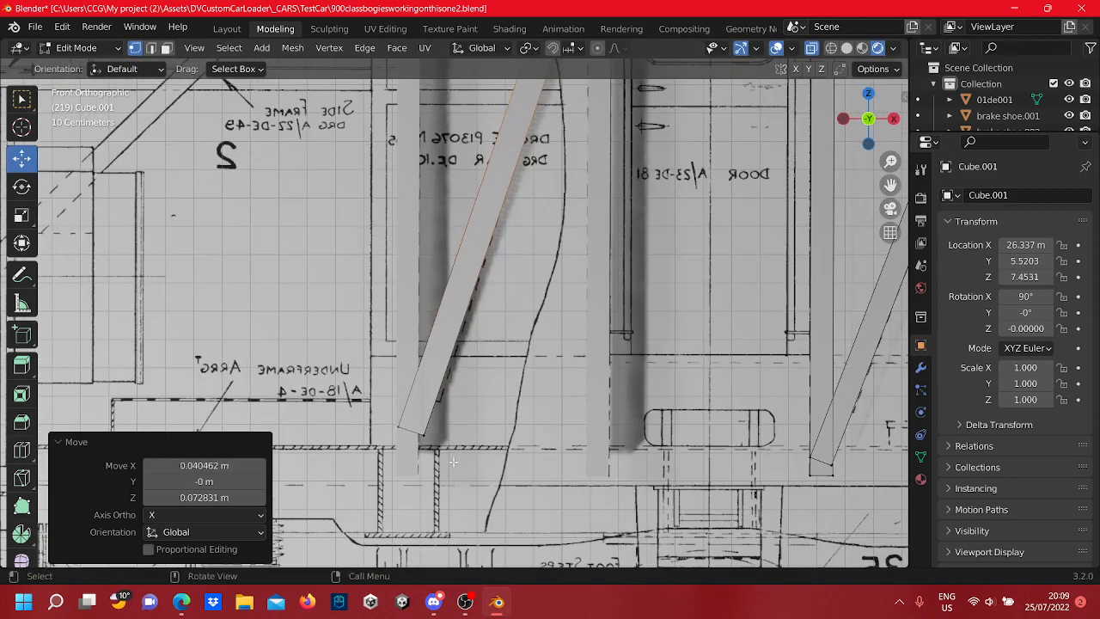
middle_click_drag(448, 439, 567, 325, "shift")
left_click_drag(539, 402, 444, 348)
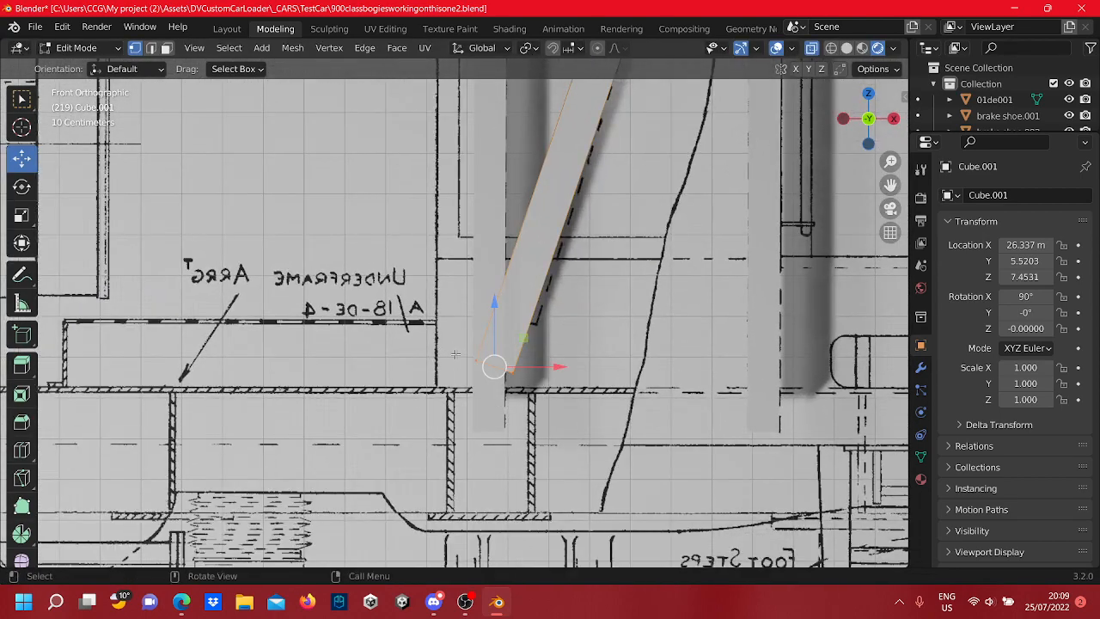
key("g")
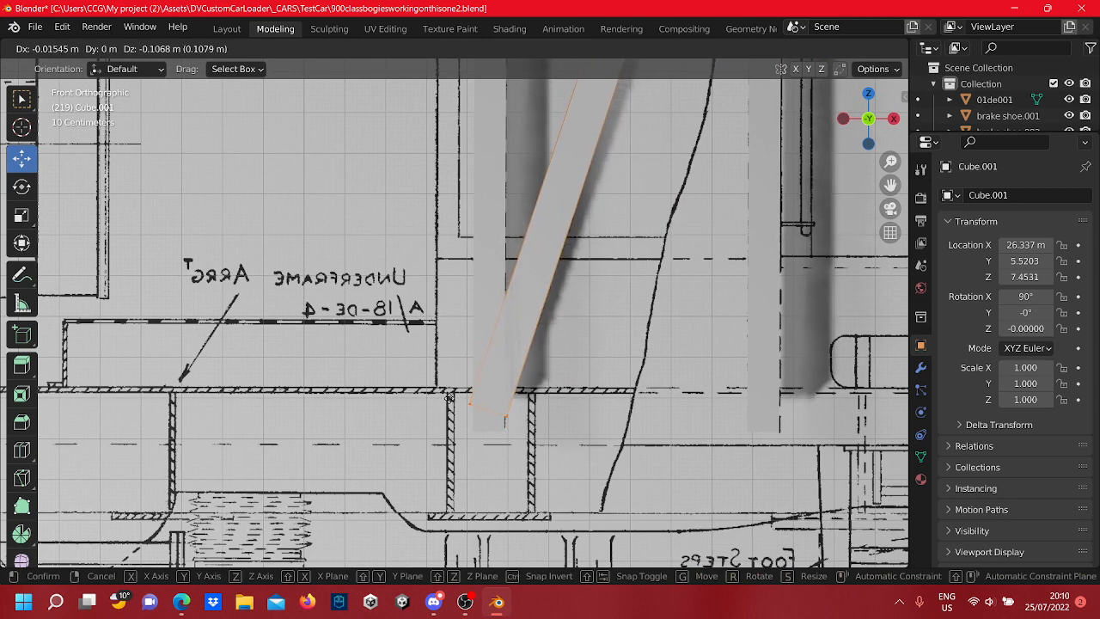
left_click(449, 399)
scroll(590, 398, "down", 3)
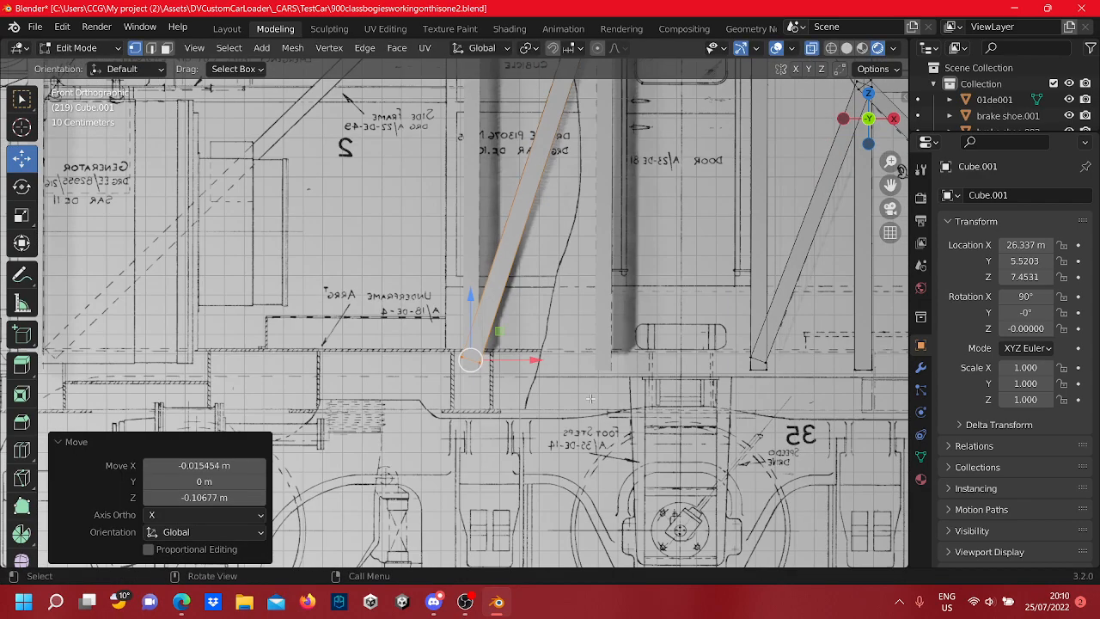
left_click(590, 398)
Add a horizontal box along the underframe from the nose-end post's foot past the next post, centred near X 25.5 m, Z 6.05 m
scroll(590, 398, "down", 5)
middle_click_drag(866, 358, 447, 375, "shift")
scroll(692, 345, "up", 3)
scroll(783, 396, "up", 4)
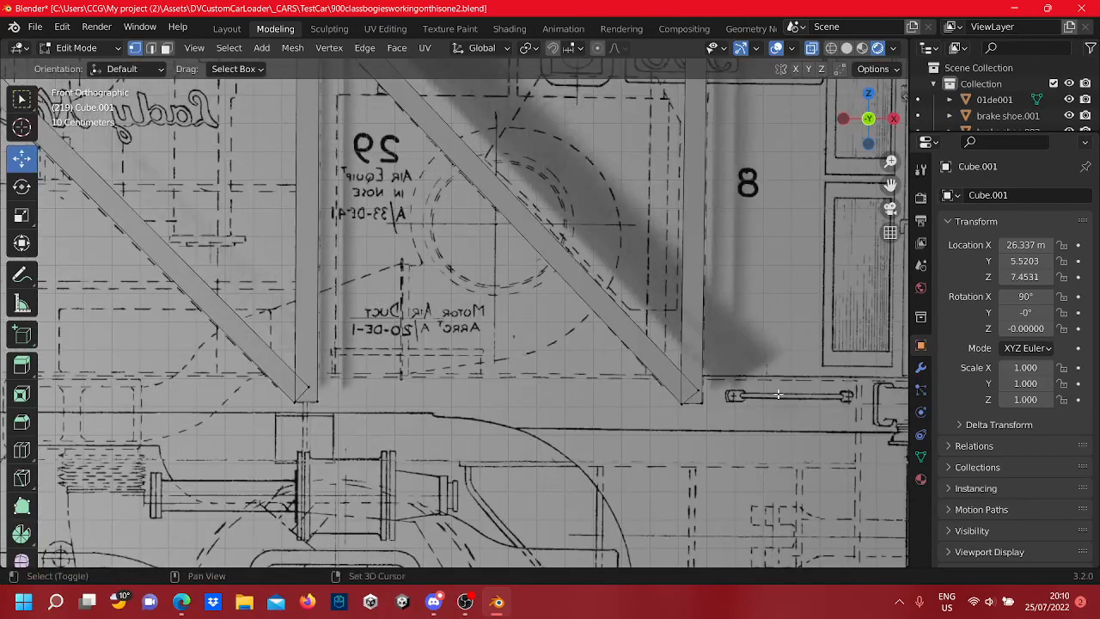
middle_click_drag(778, 393, 653, 362, "shift")
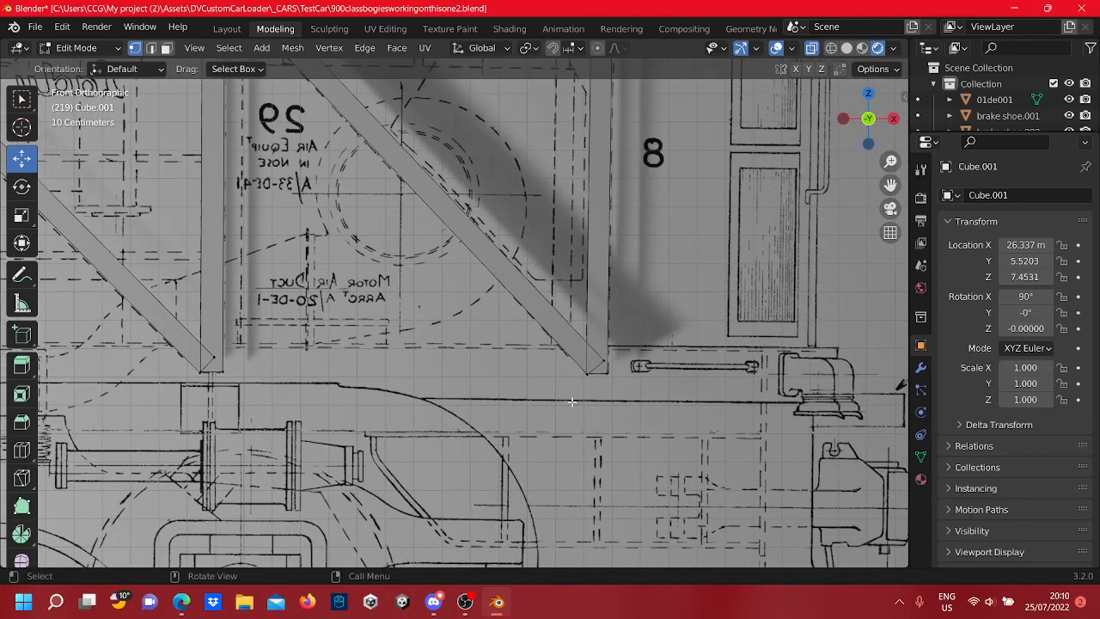
left_click(22, 334)
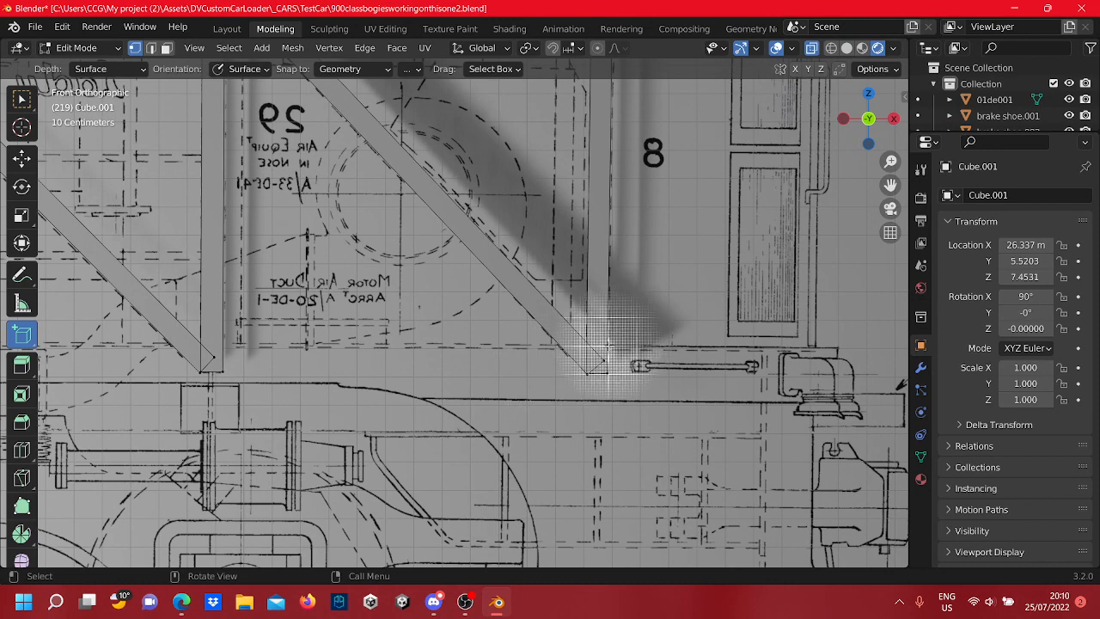
left_click_drag(608, 347, 614, 412)
left_click_drag(439, 392, 142, 379)
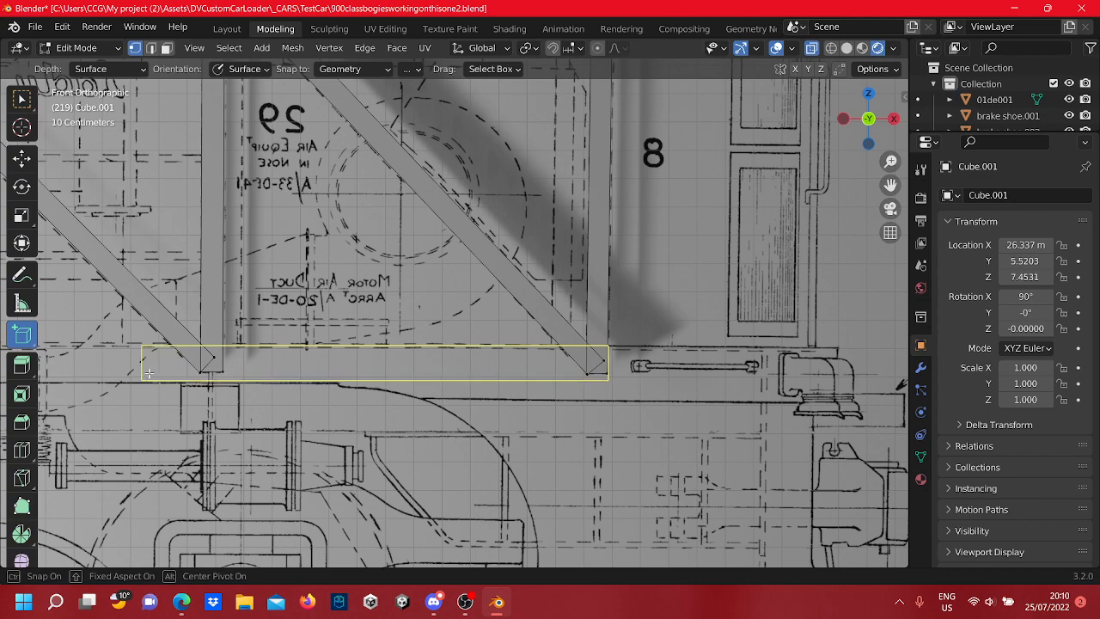
left_click(148, 373)
Extend the new bottom beam by moving its inner end about 5.538 m in negative X, just past the generator post
scroll(271, 361, "down", 3)
middle_click_drag(273, 360, 639, 305, "shift")
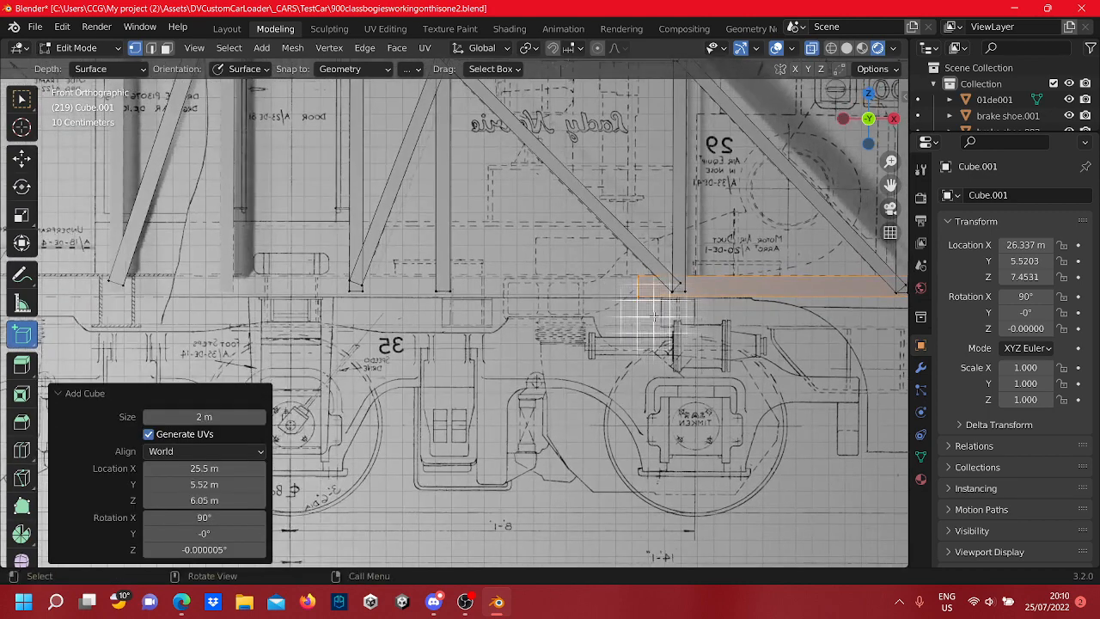
key("Tab")
key("Tab")
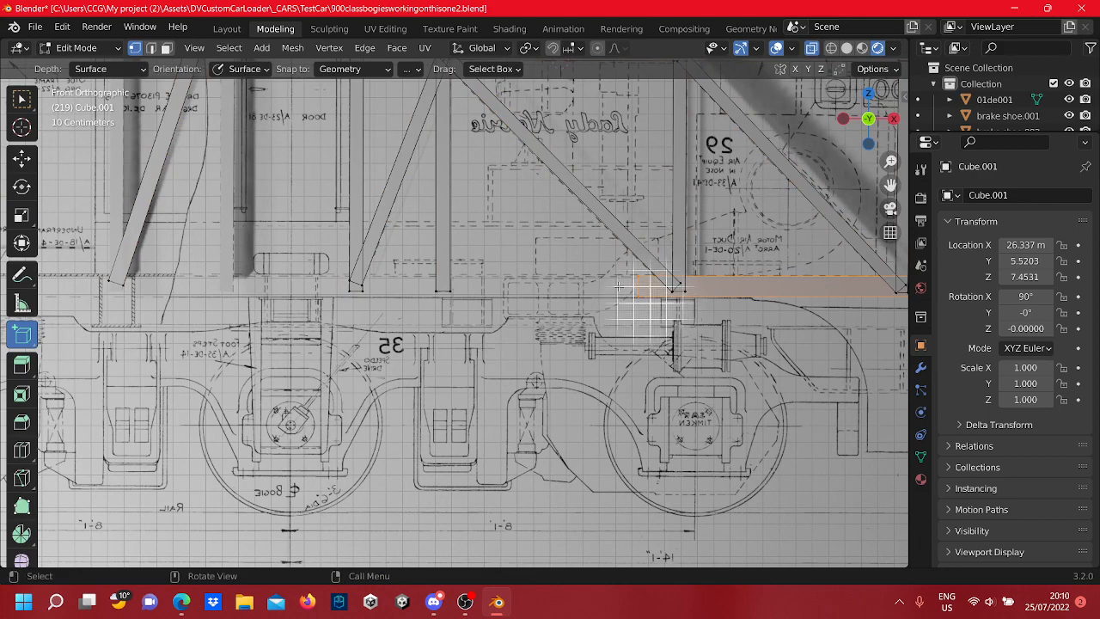
left_click(24, 157)
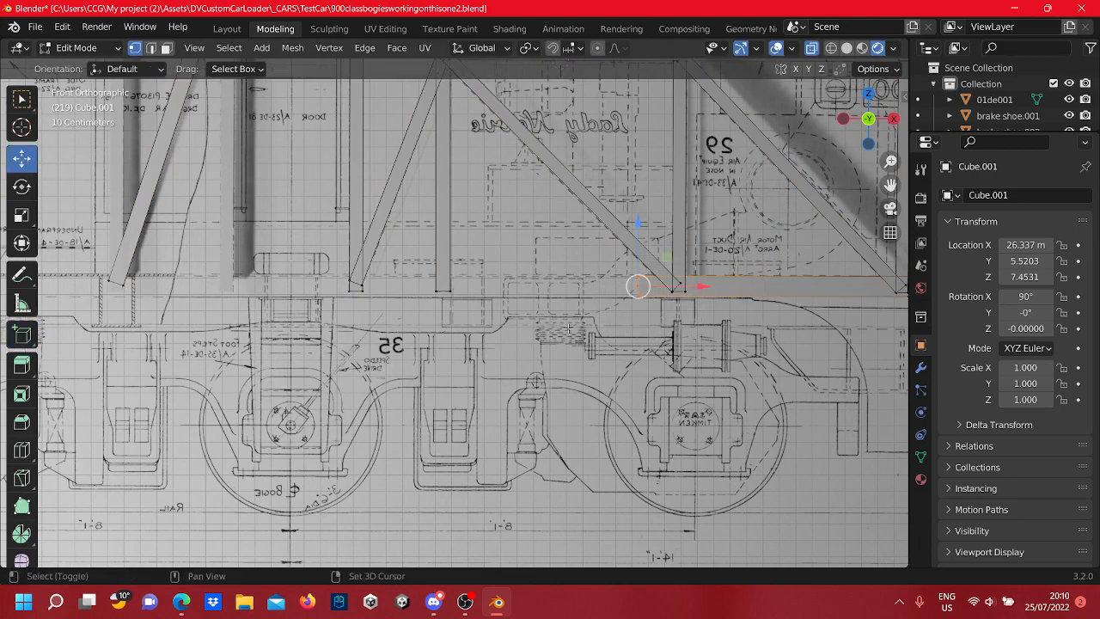
scroll(568, 327, "down", 5)
key("g")
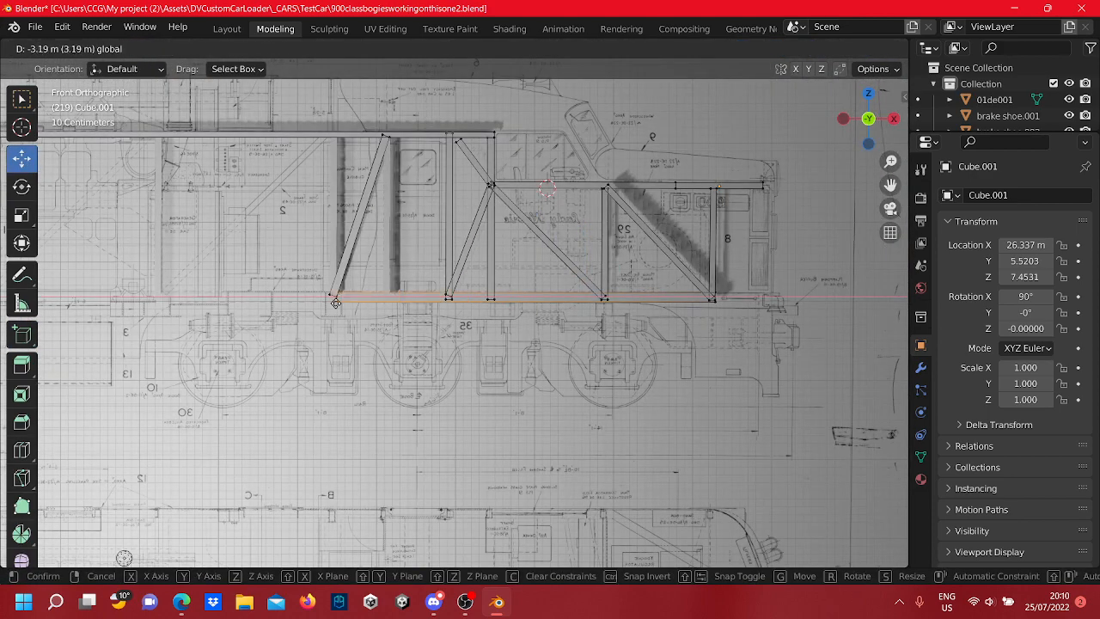
left_click(180, 306)
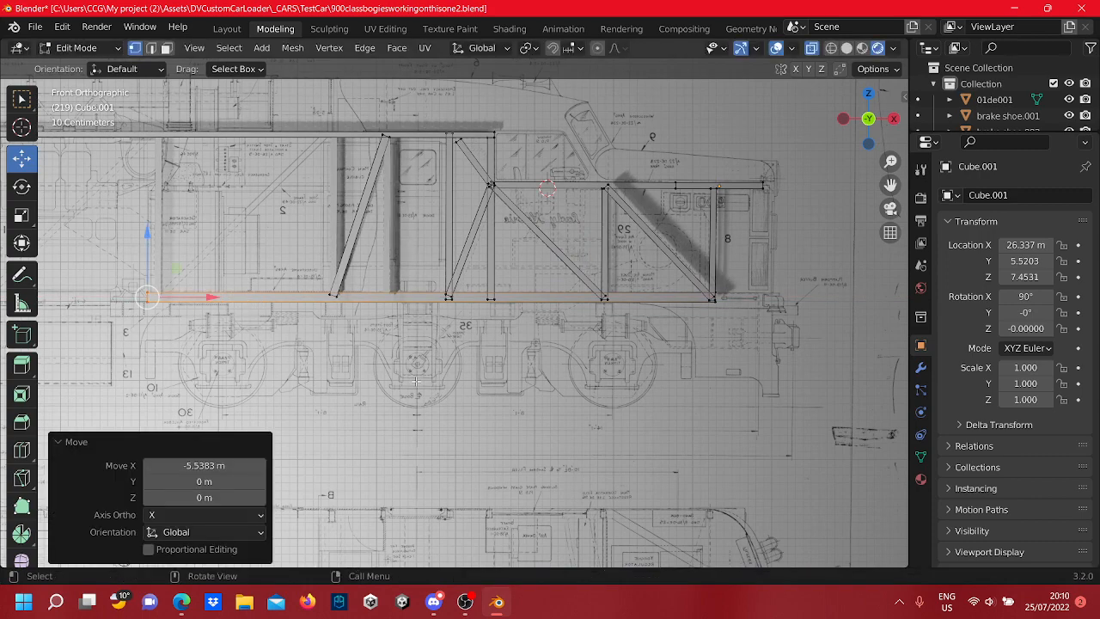
middle_click_drag(415, 359, 692, 404, "shift")
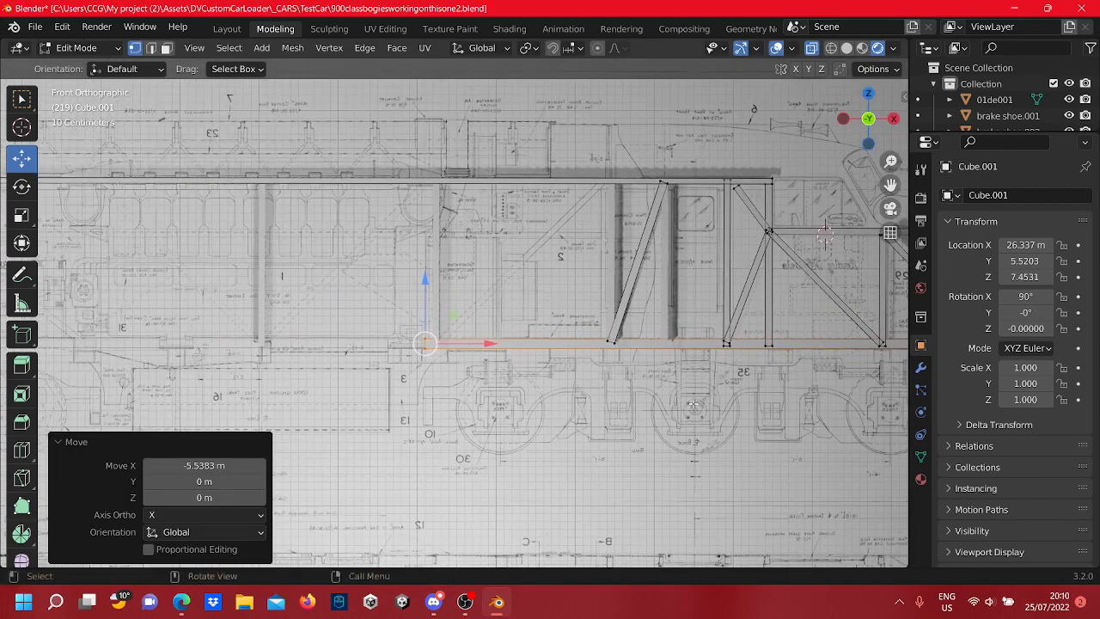
scroll(518, 341, "up", 3)
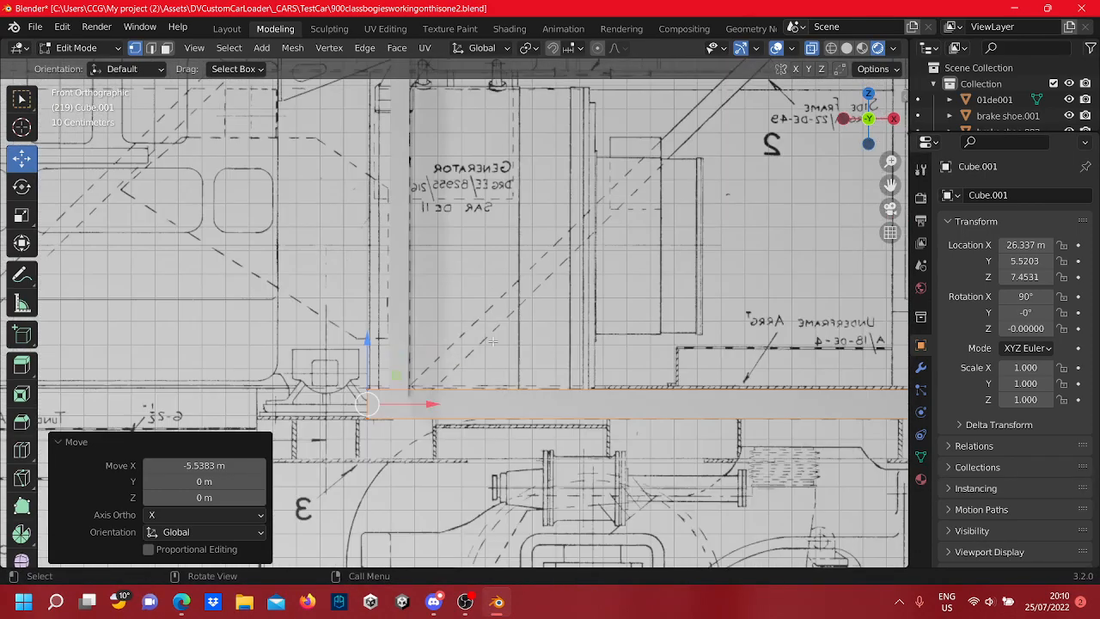
In Object Mode, add a narrow vertical box below the top beam at the side-frame diagonal's upper end, centred near X 21.3 m, Z 7.6 m
key("Tab")
middle_click_drag(612, 232, 445, 365, "shift")
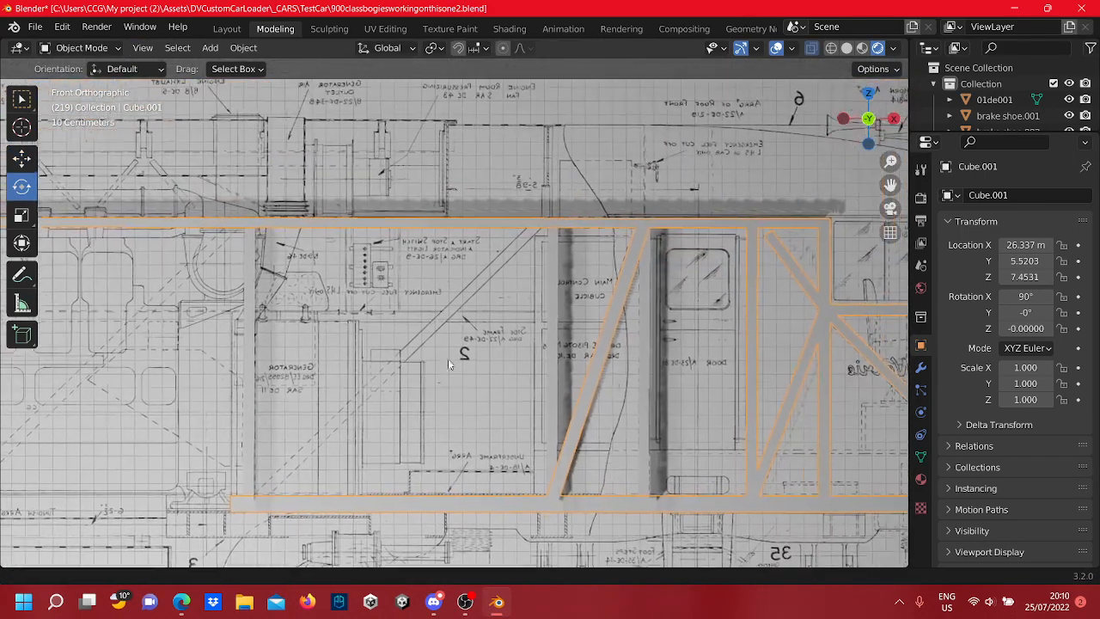
scroll(495, 277, "up", 3)
key("Tab")
key("Tab")
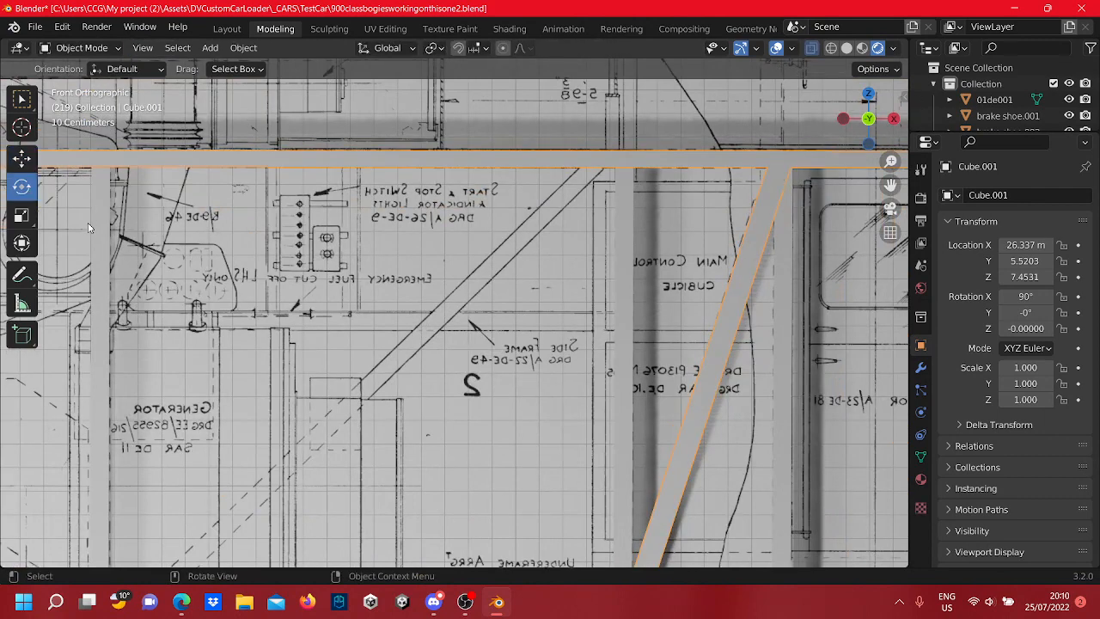
left_click(21, 335)
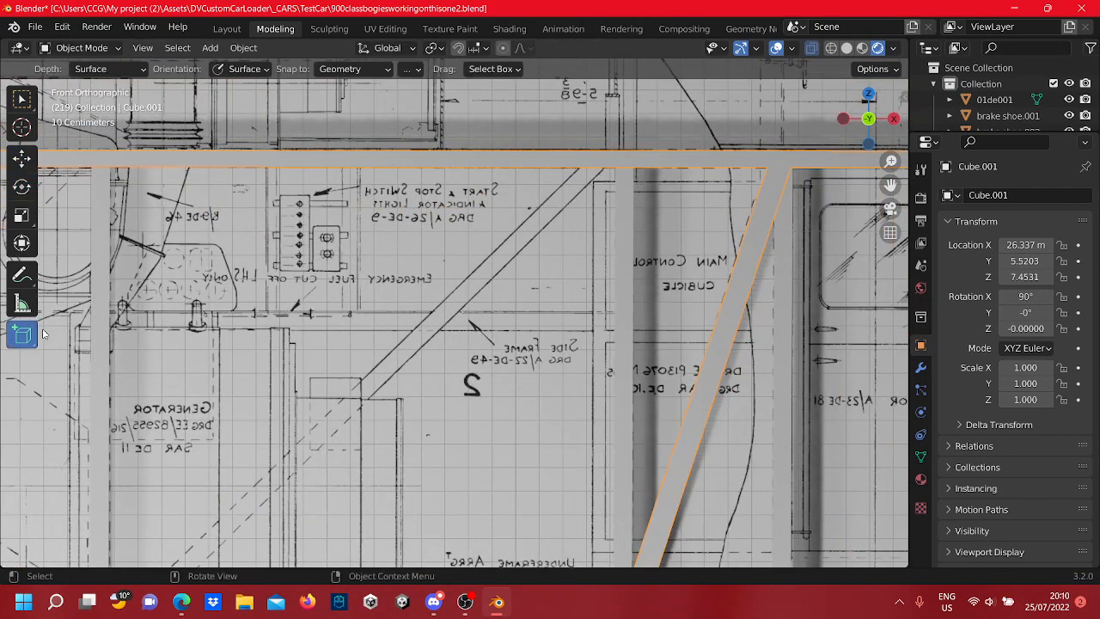
scroll(615, 126, "up", 2)
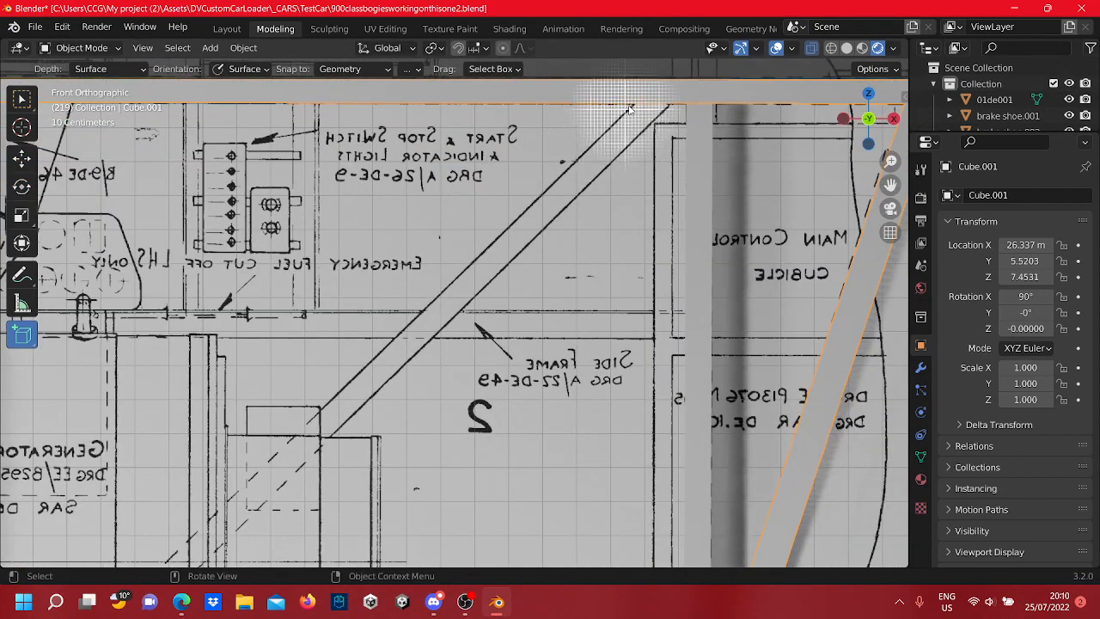
left_click_drag(633, 117, 640, 127)
left_click_drag(643, 304, 668, 417)
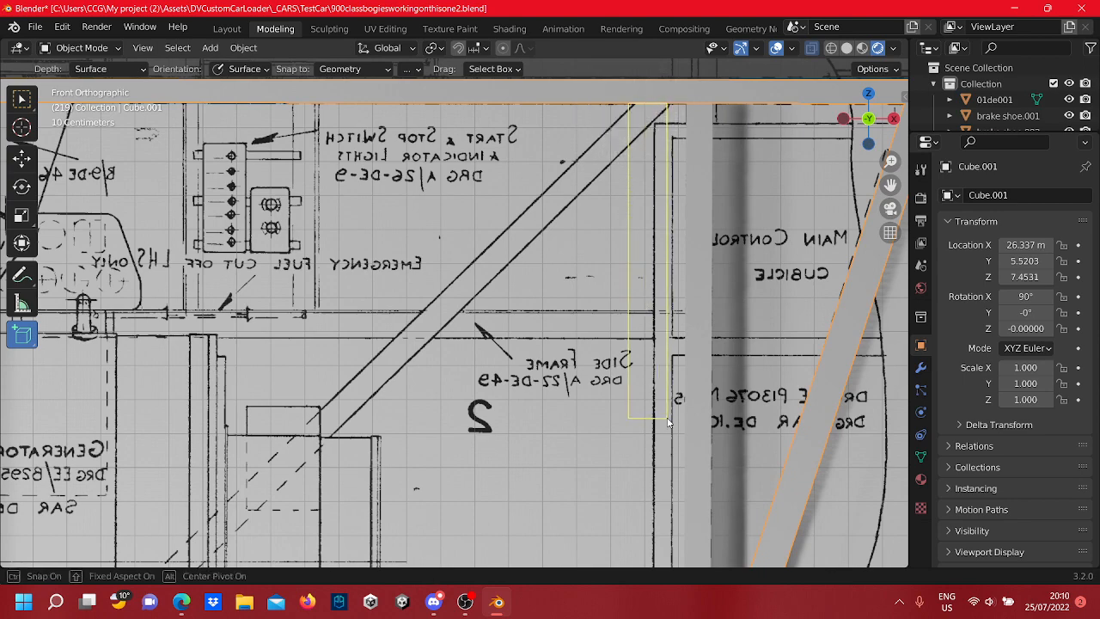
left_click(660, 433)
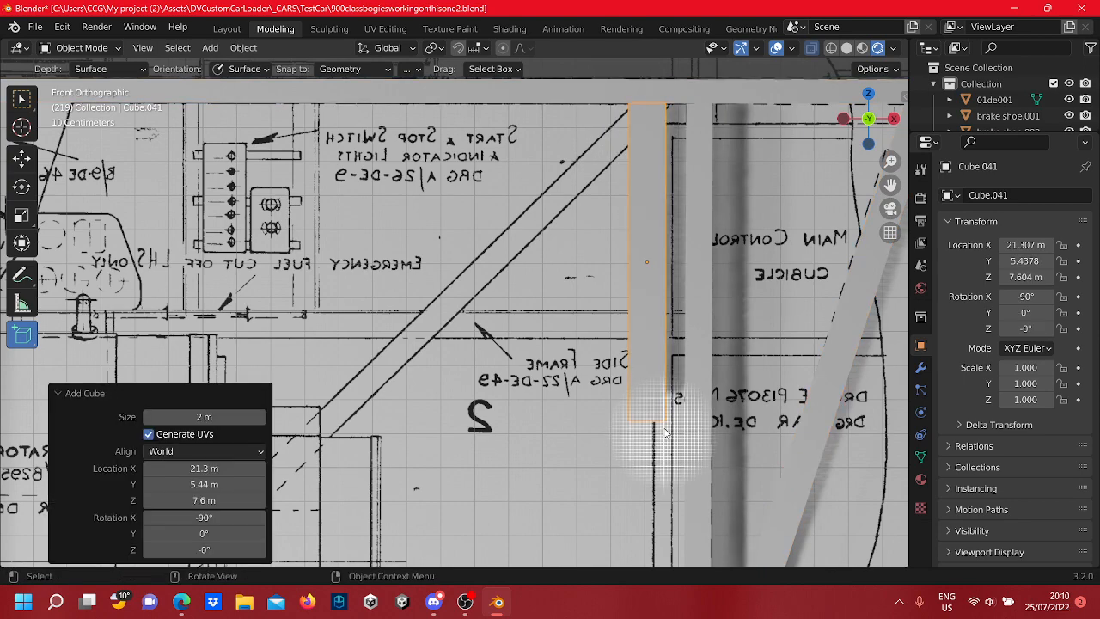
scroll(650, 412, "down", 3)
middle_click_drag(626, 359, 524, 244, "shift")
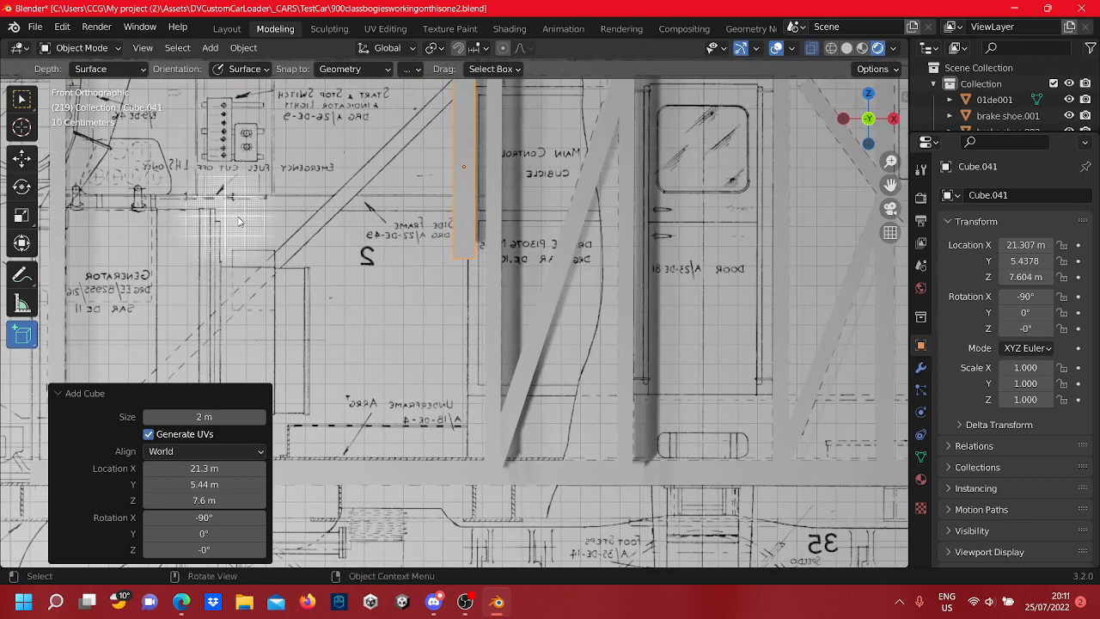
Rotate the new box about 42.2° around Y and move it about -0.367 m in X toward the side-frame diagonal
left_click(21, 187)
middle_click_drag(472, 111, 488, 127, "shift")
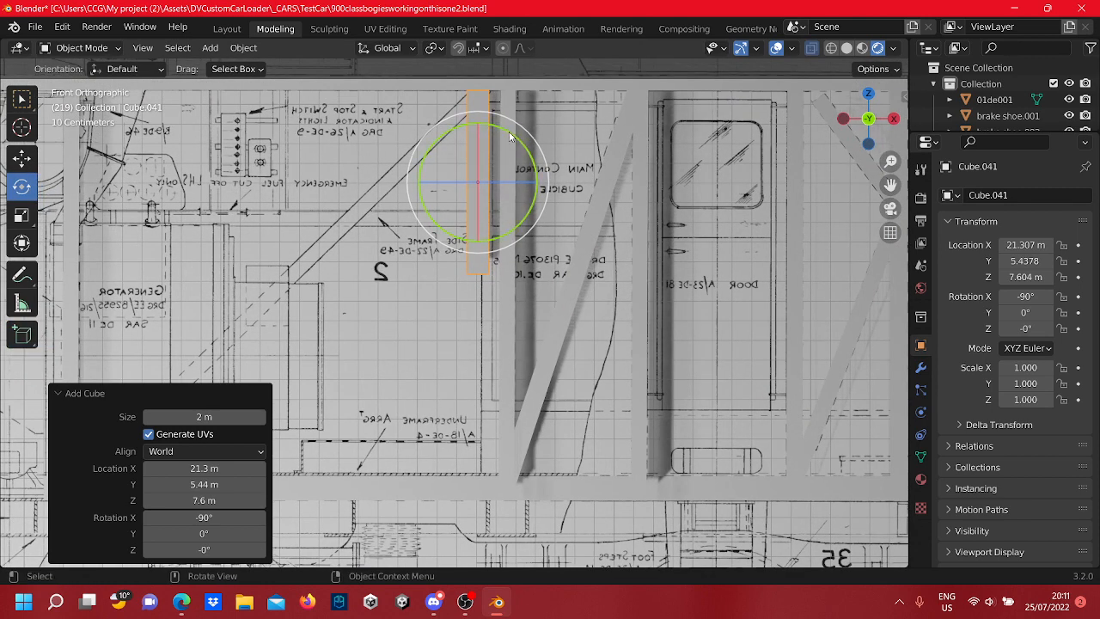
left_click_drag(512, 134, 534, 170)
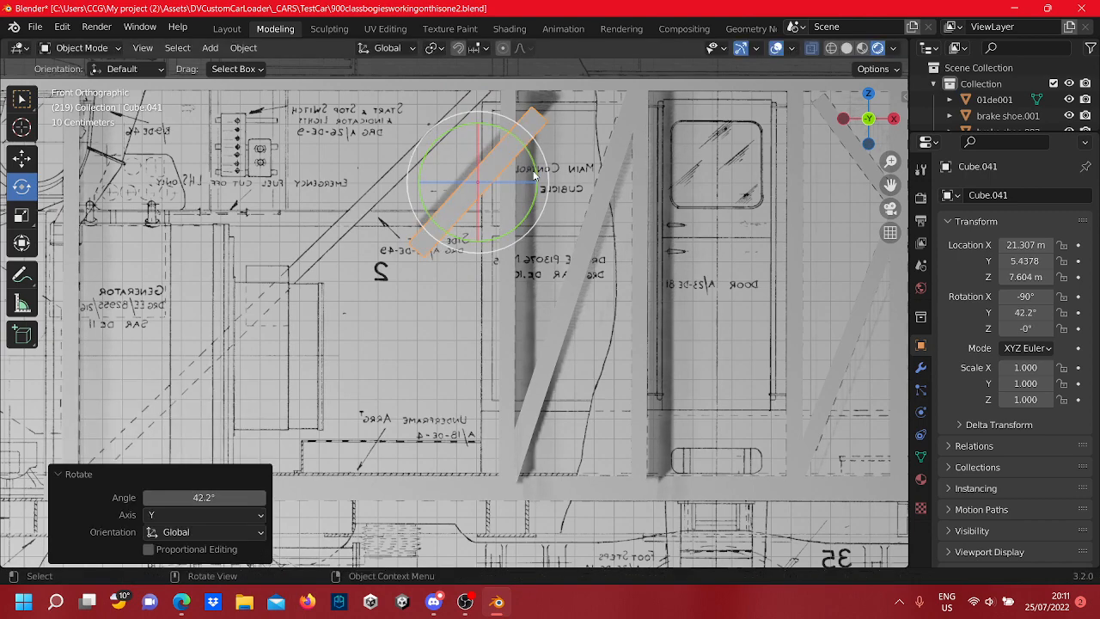
left_click(21, 157)
scroll(283, 221, "up", 2)
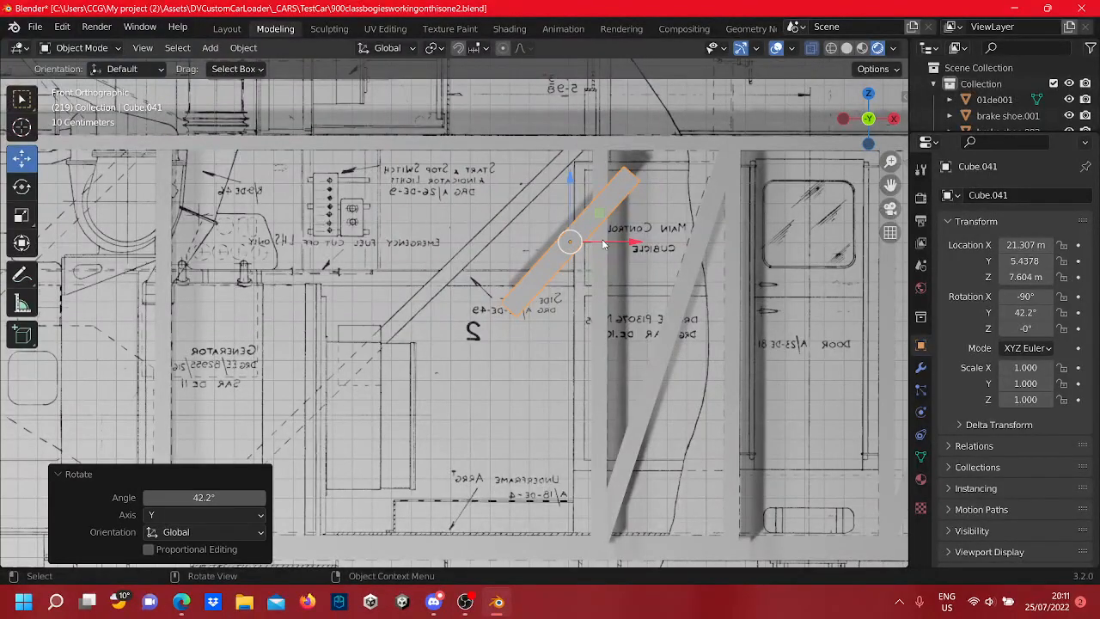
left_click_drag(603, 244, 525, 249)
scroll(479, 237, "up", 3)
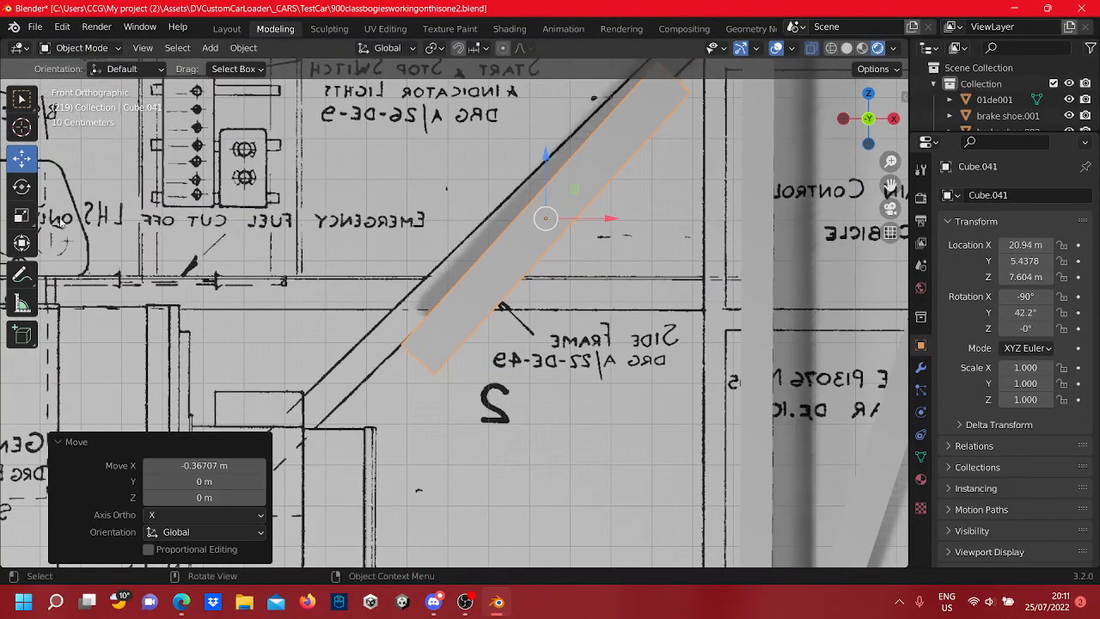
Fine-tune the box over the diagonal: rotate about 2.18° around Y, move about -0.056 m in X, and rotate another 0.79°
left_click(23, 187)
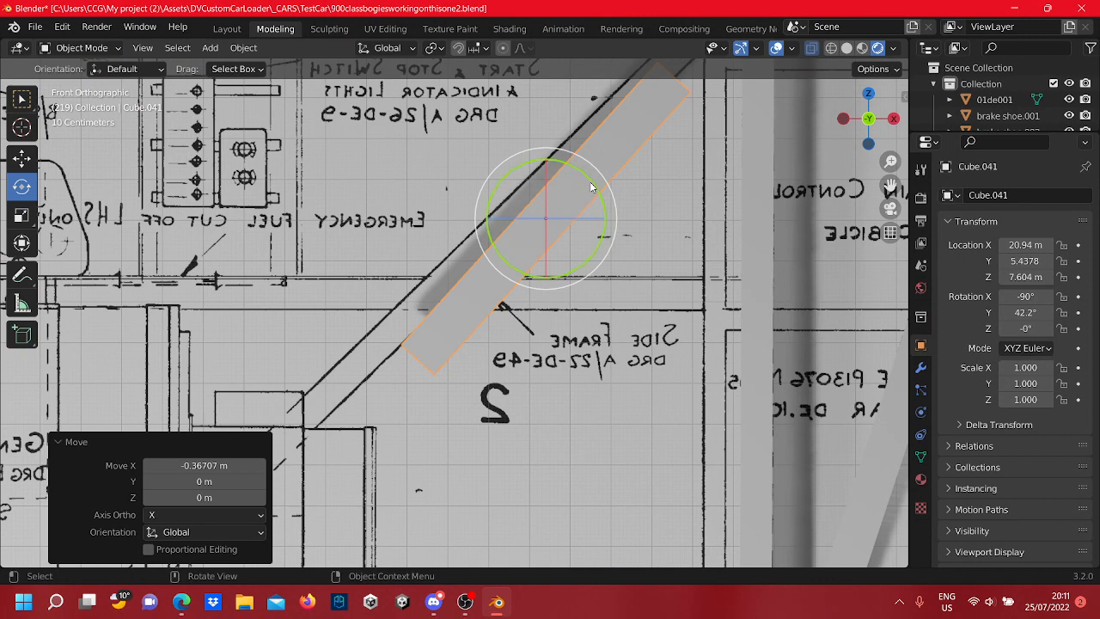
left_click_drag(591, 187, 593, 186)
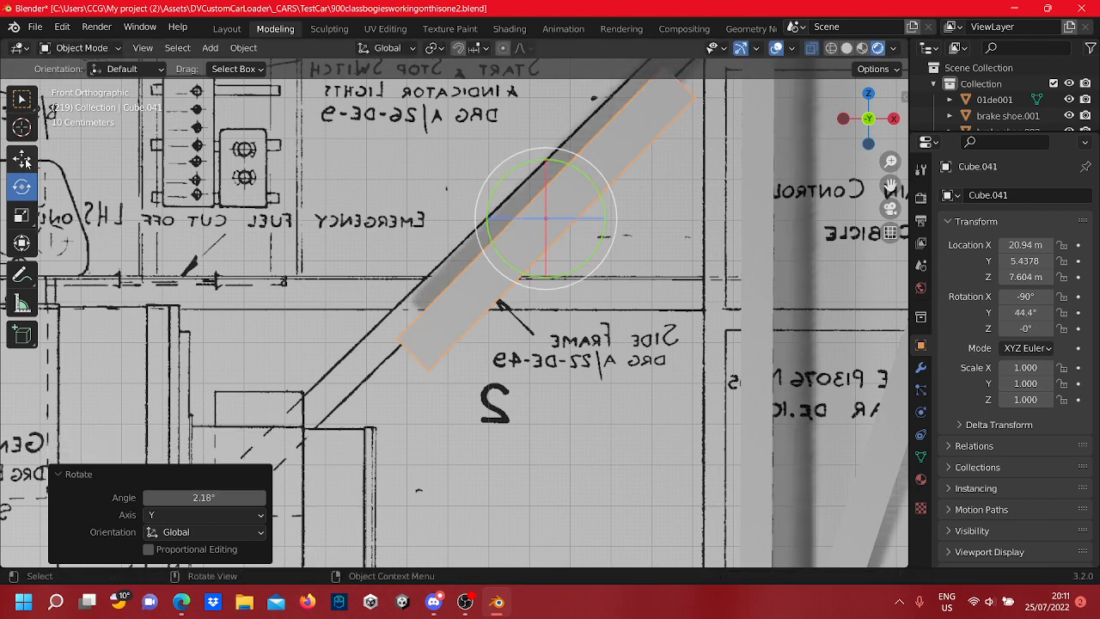
left_click(23, 158)
left_click_drag(574, 228, 549, 223)
left_click(22, 185)
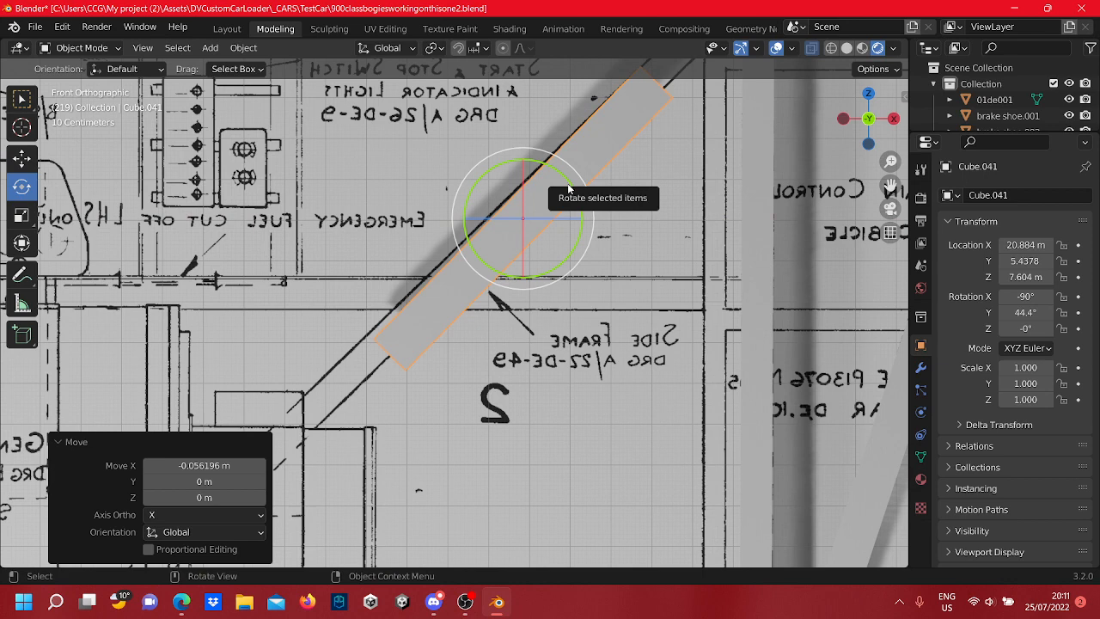
left_click_drag(568, 188, 567, 183)
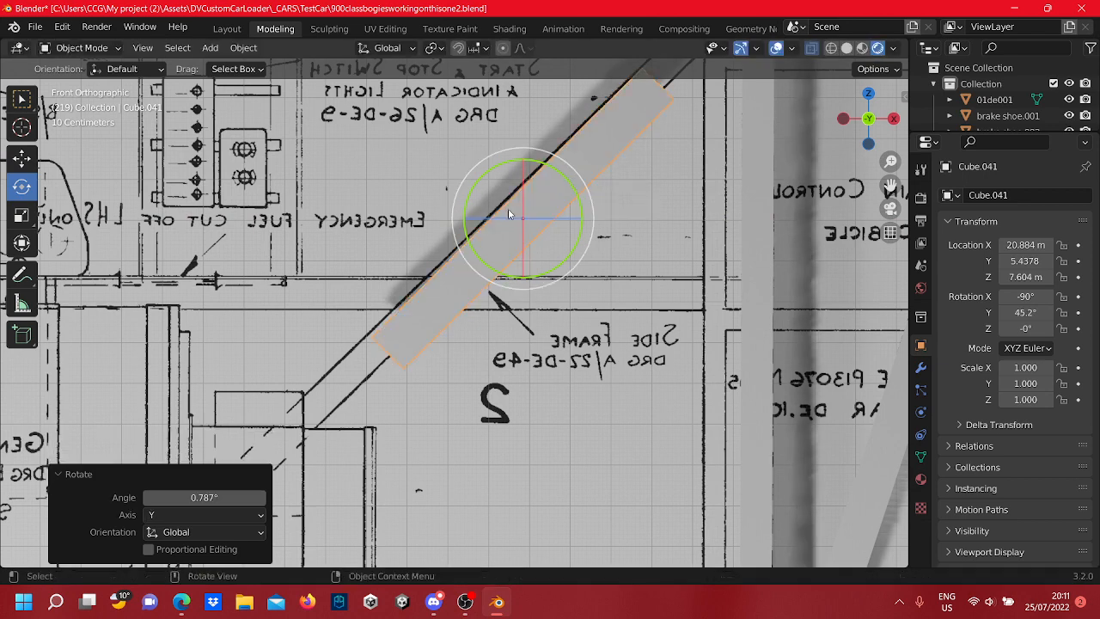
In Edit Mode, fit the brace's lower end to the diagonal, moving its lower corner about -0.020 m in X and 0.034 m in Z
left_click(22, 157)
key("Tab")
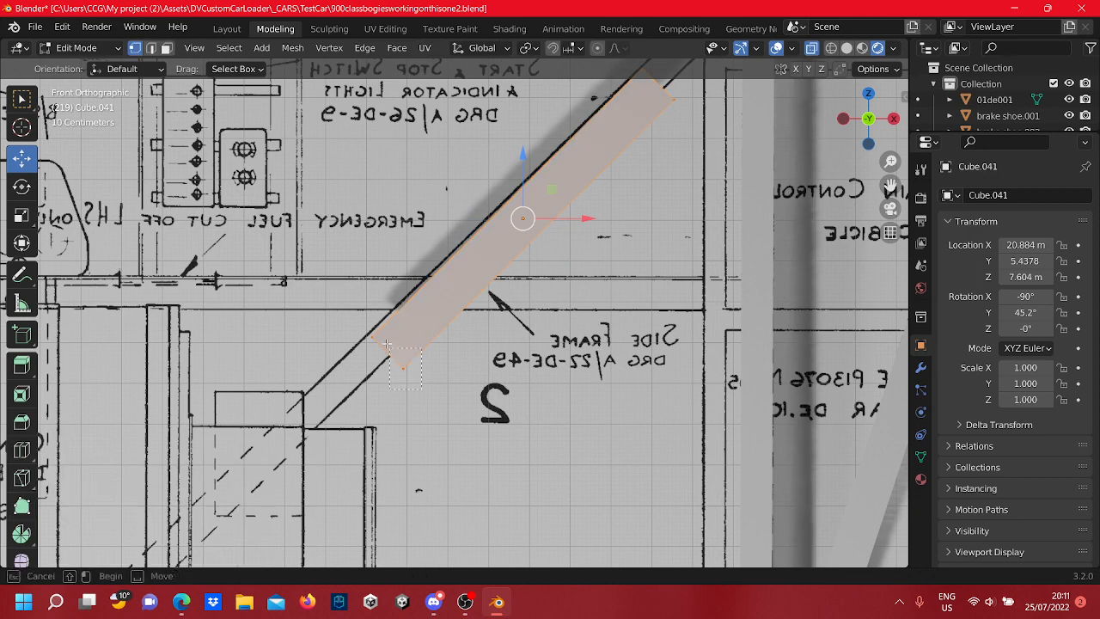
left_click(415, 321)
left_click_drag(387, 352, 387, 348)
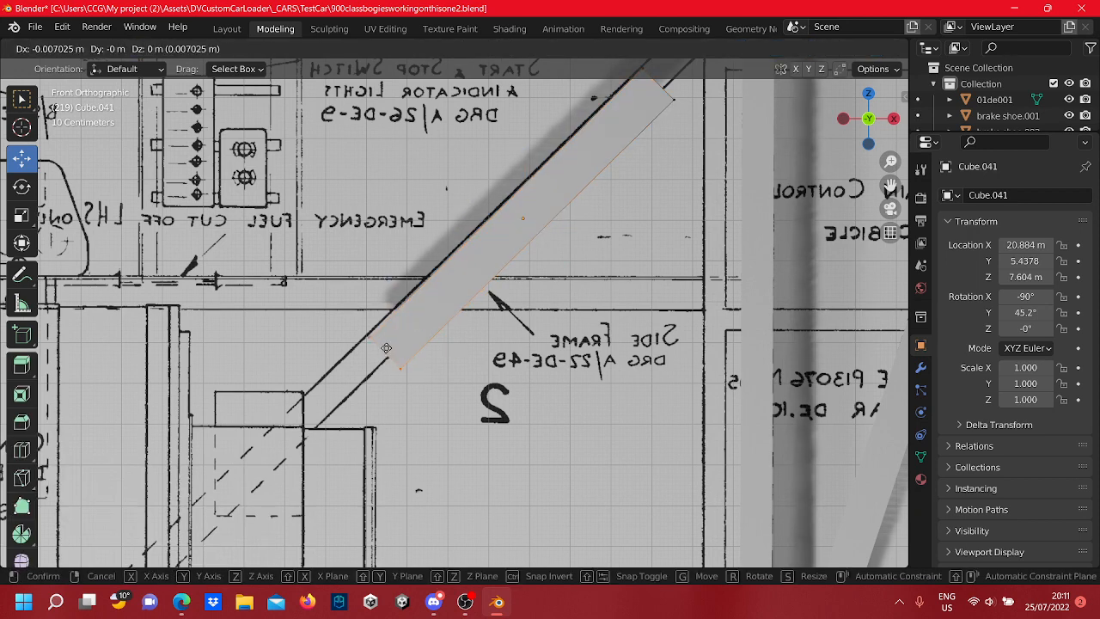
left_click(385, 348)
left_click_drag(440, 421, 386, 357)
key("g")
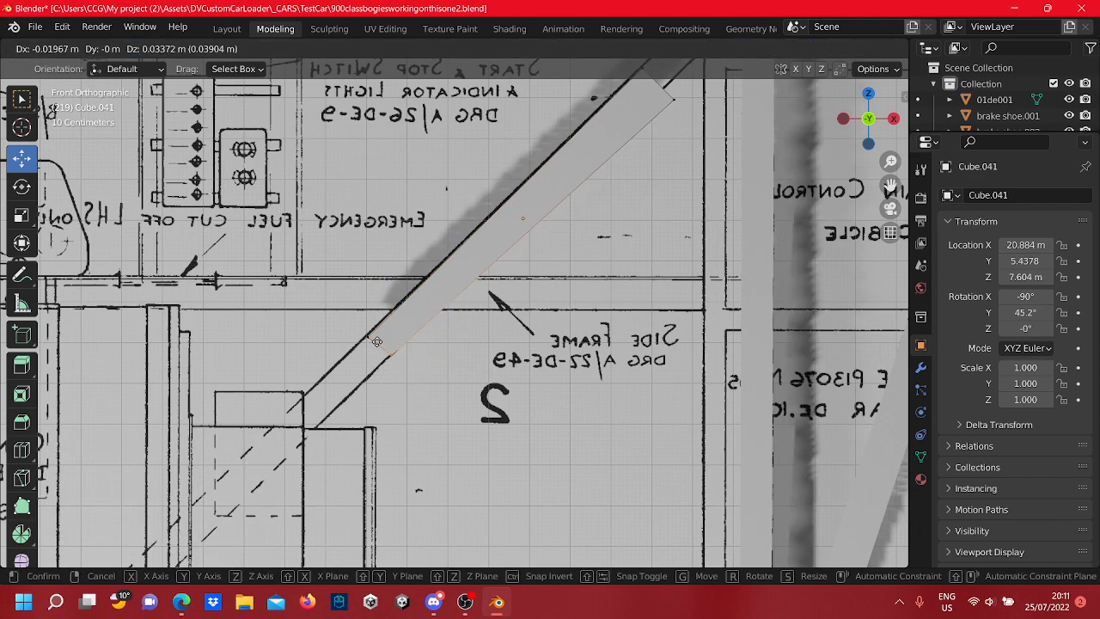
left_click(379, 341)
Fit the upper end's corners to the diagonal, moving the lower one about -0.027 m in X, 0.025 m in Z, the other 0.004 m in Z
middle_click_drag(575, 270, 534, 461, "shift")
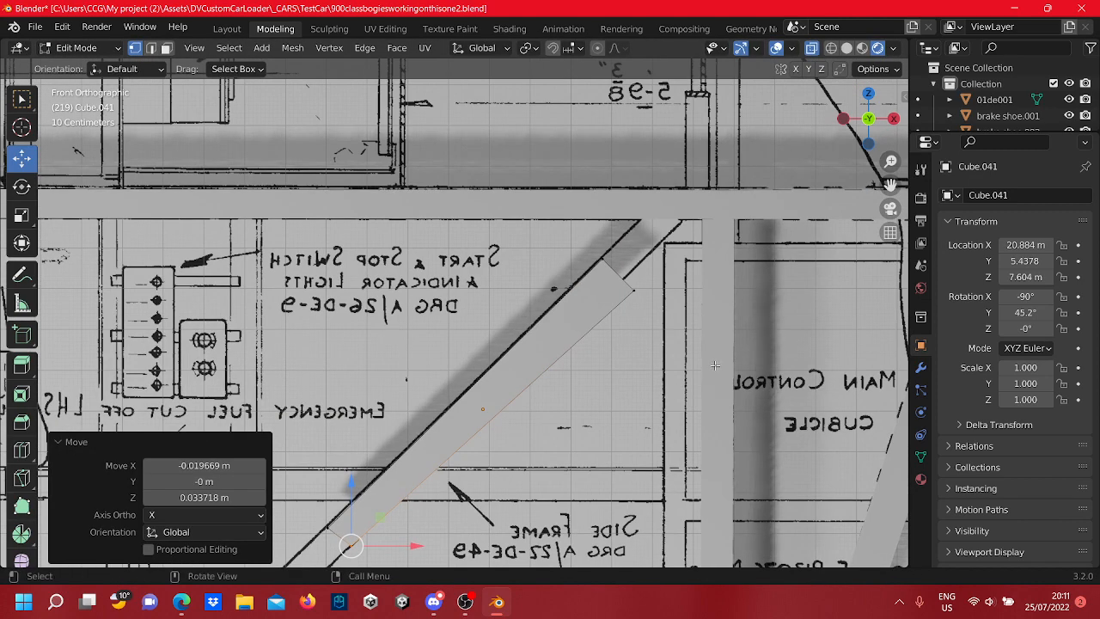
left_click(628, 272)
key("g")
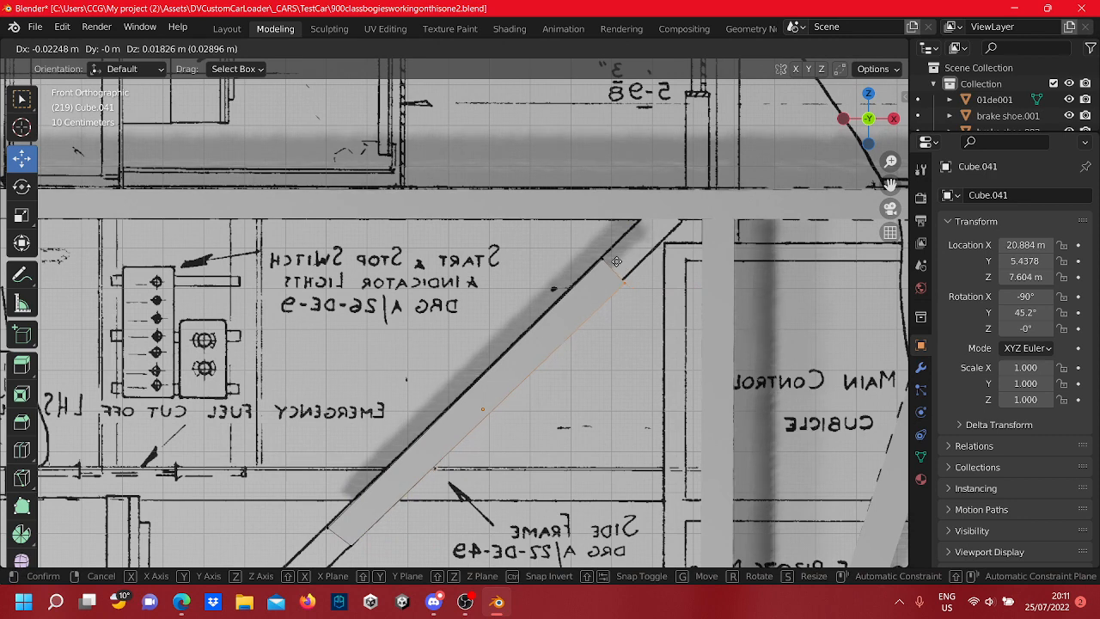
left_click(615, 257)
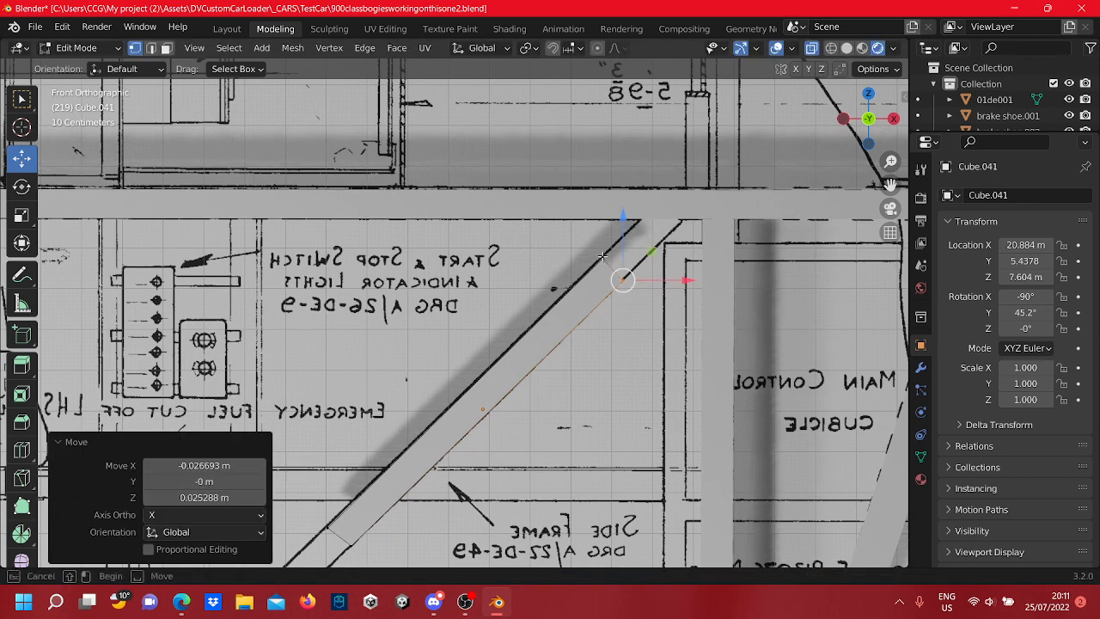
left_click(602, 253)
key("g")
left_click(601, 250)
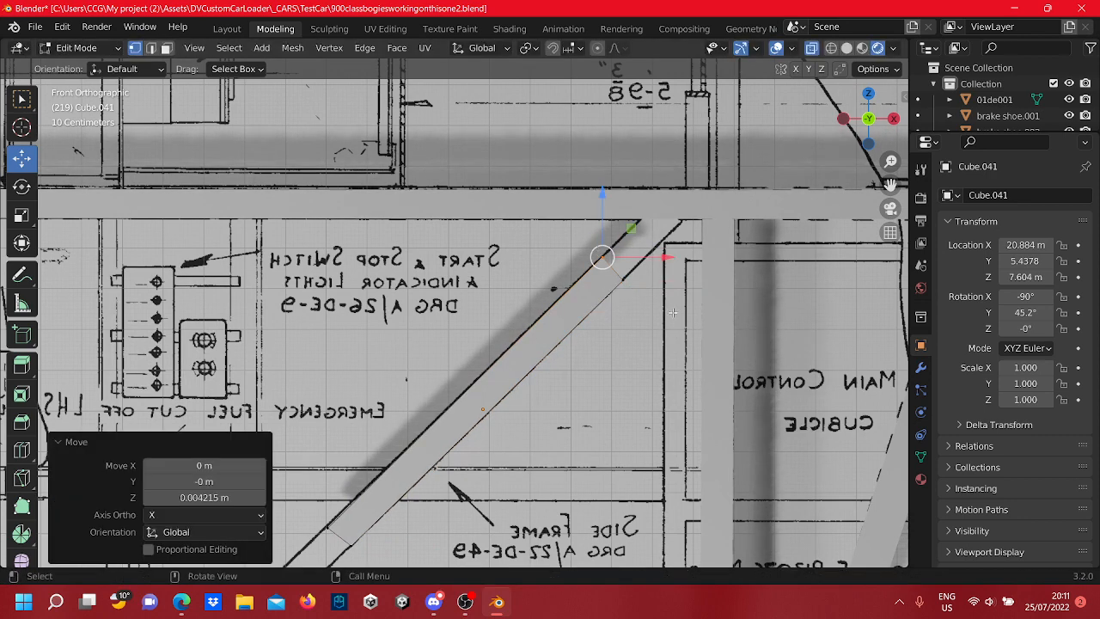
Extend the brace's upper end about 0.159 m in X and 0.156 m in Z into the top beam
left_click_drag(654, 302, 584, 243)
middle_click_drag(598, 301, 521, 347, "shift")
key("g")
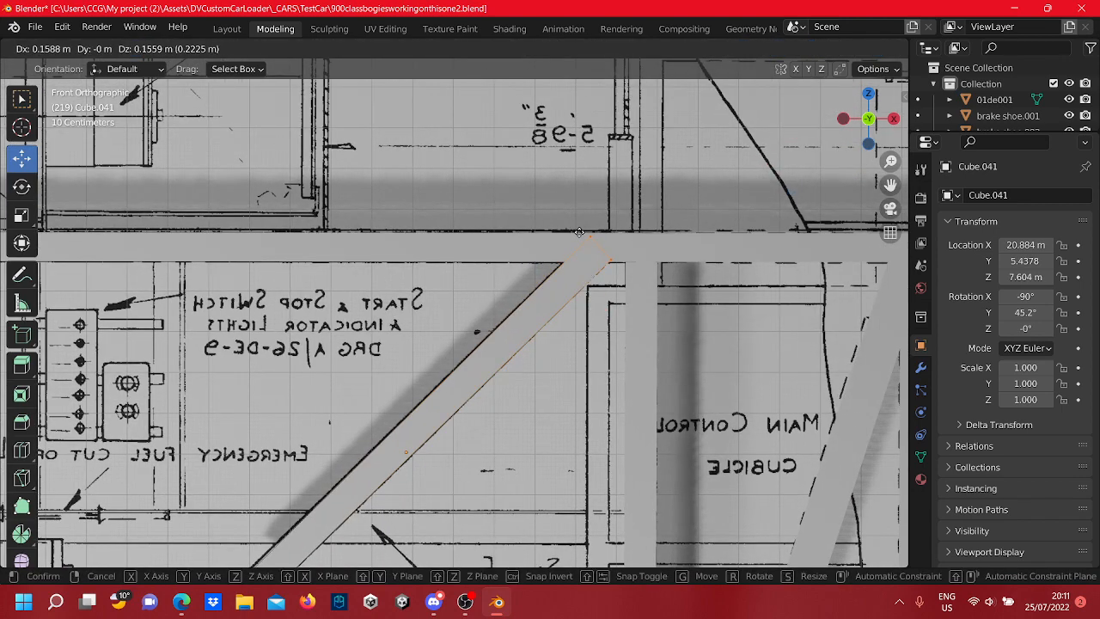
left_click(579, 232)
Extend the brace's lower end along the diagonal about -1.11 m in X and -1.085 m in Z toward the generator post's foot
scroll(579, 232, "down", 3)
middle_click_drag(386, 489, 617, 245, "shift")
left_click_drag(596, 257, 552, 232)
middle_click_drag(479, 397, 664, 271, "shift")
key("g")
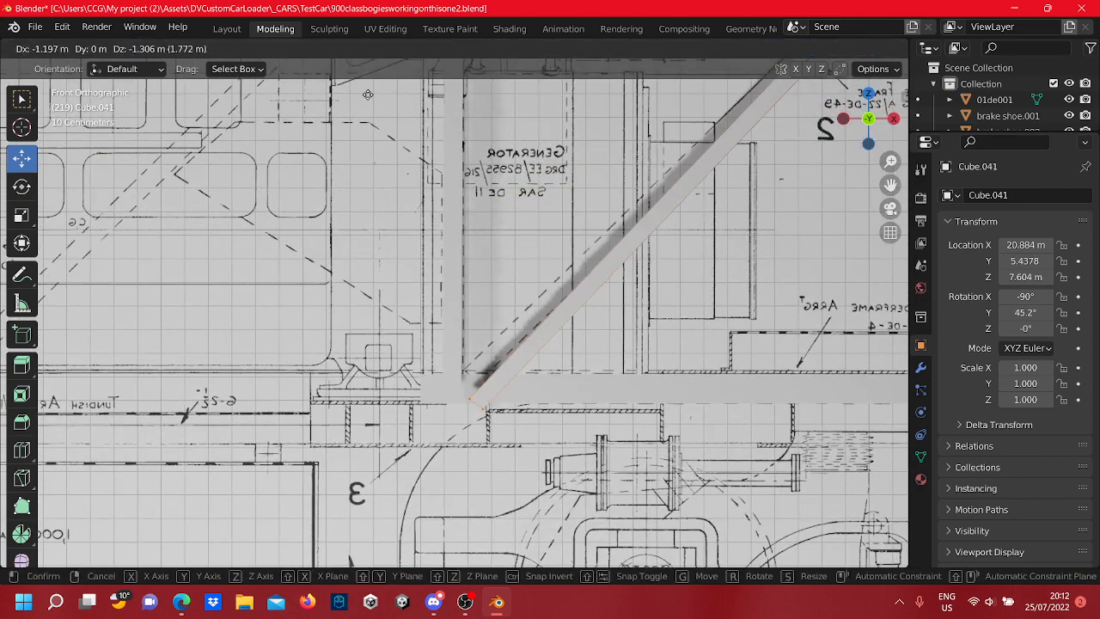
left_click(388, 547)
Move the brace's lower end about -0.155 m in X and -0.146 m in Z into the bottom beam, and return to Object Mode
scroll(548, 407, "up", 3)
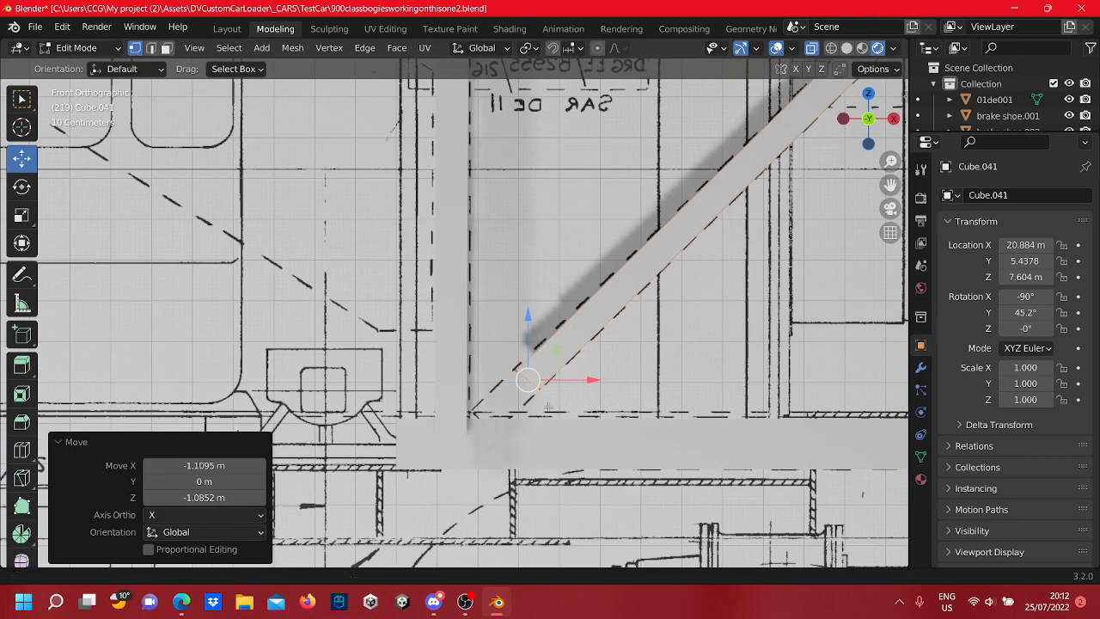
scroll(547, 406, "up", 3)
key("g")
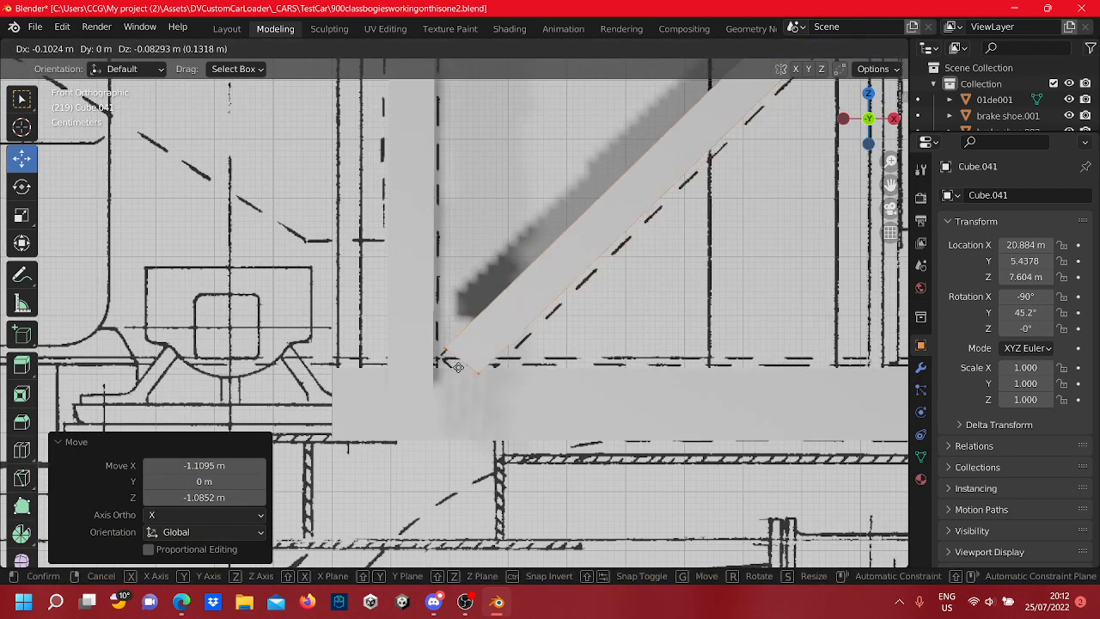
left_click(431, 402)
scroll(434, 396, "down", 3)
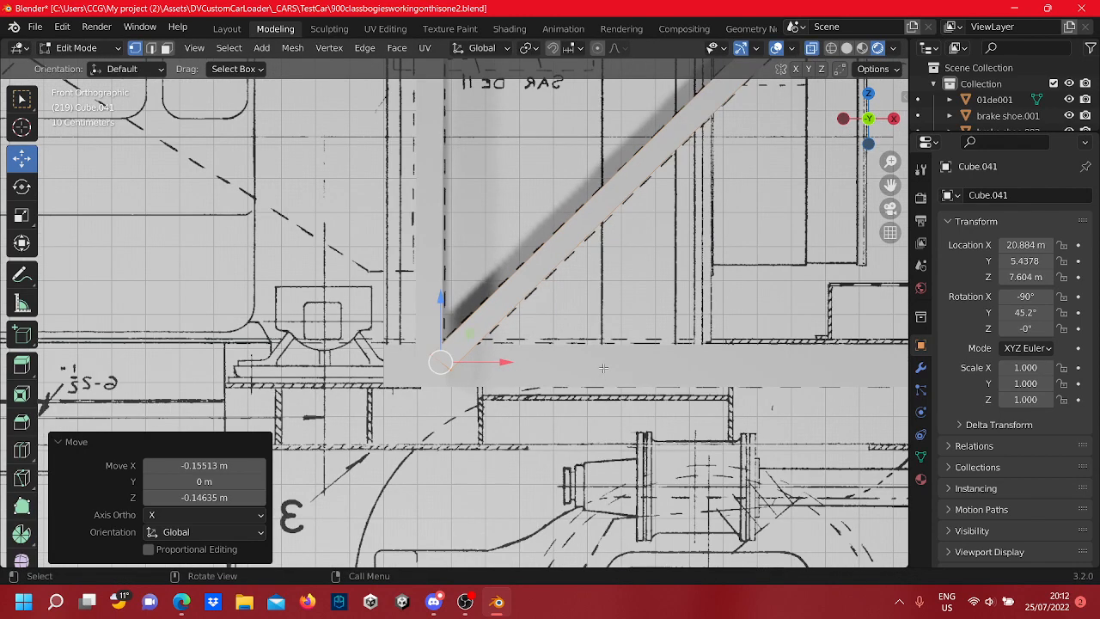
scroll(602, 367, "down", 1)
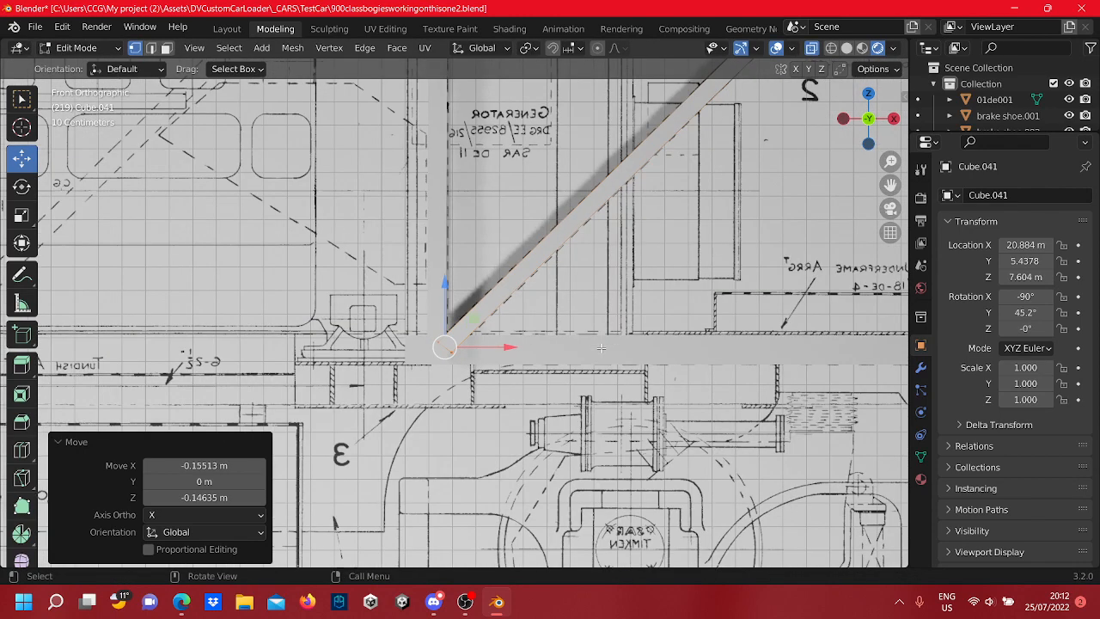
key("Tab")
Examine the side frame and the blueprint's next dashed diagonal between the generator post and the neighbouring engine-bay post
left_click(601, 347)
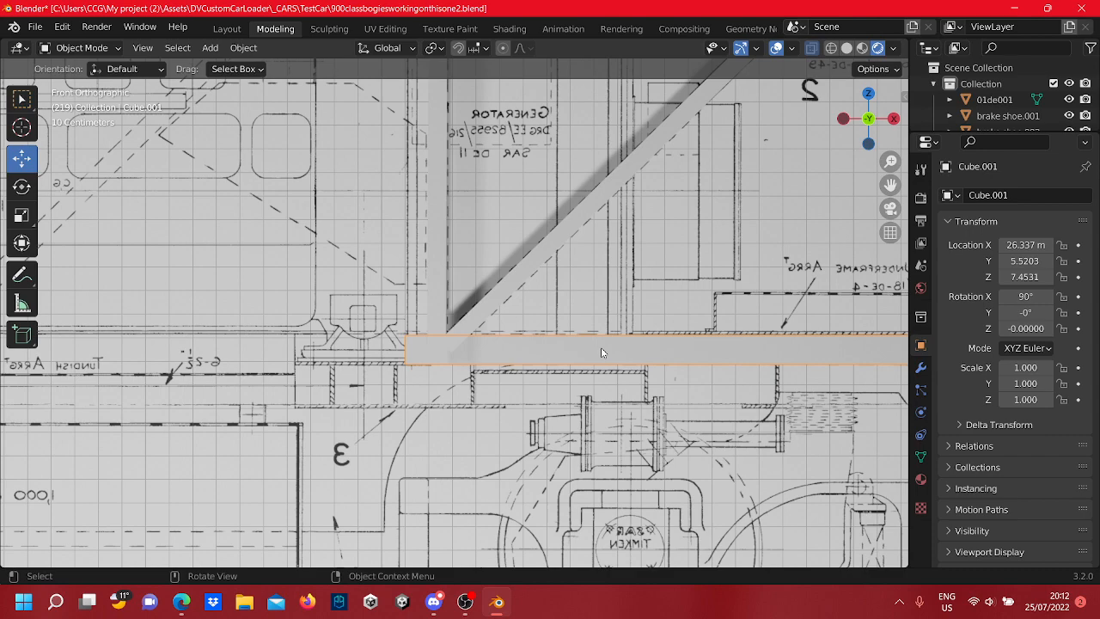
scroll(640, 292, "down", 3)
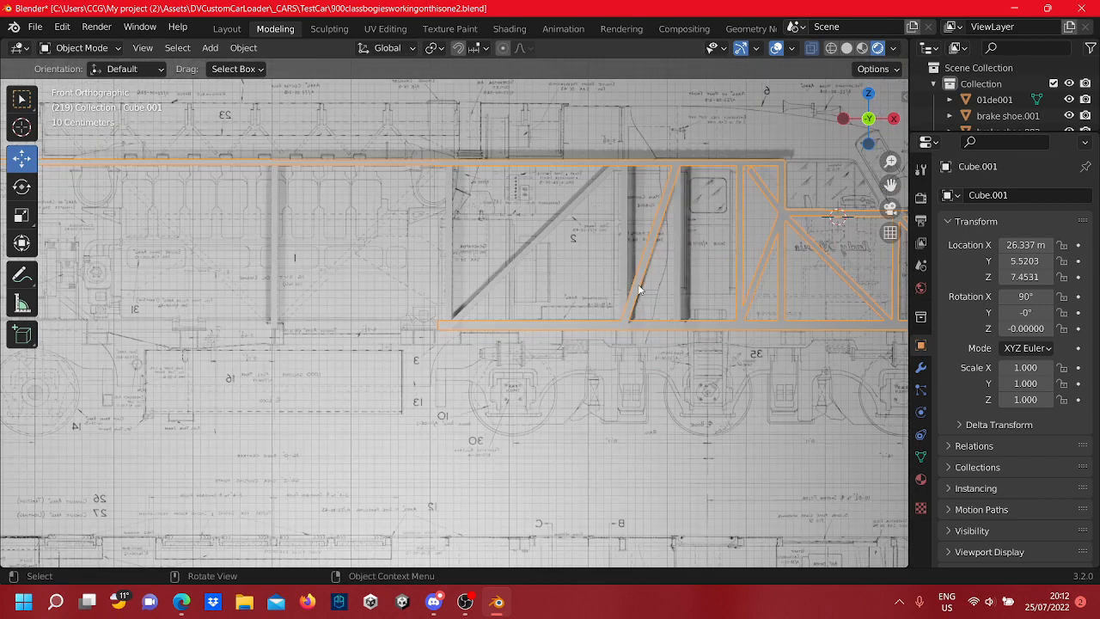
left_click(540, 267)
scroll(640, 274, "down", 4)
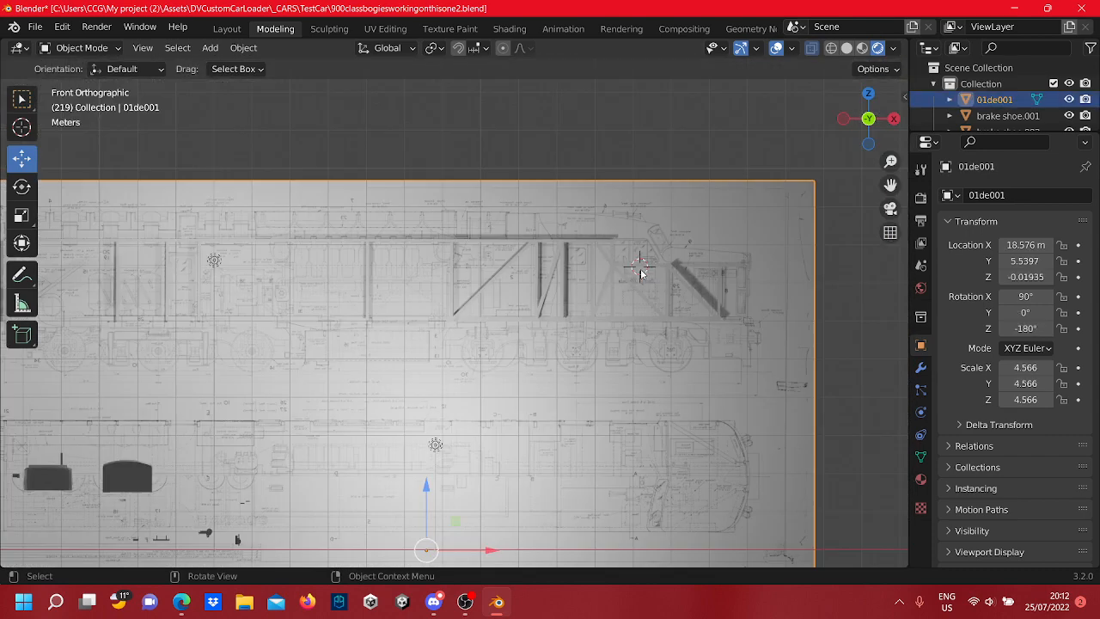
scroll(640, 273, "up", 6)
mouse_move(411, 305)
middle_mouse_down("shift")
mouse_move(594, 286)
mouse_move(608, 337)
middle_mouse_up("shift")
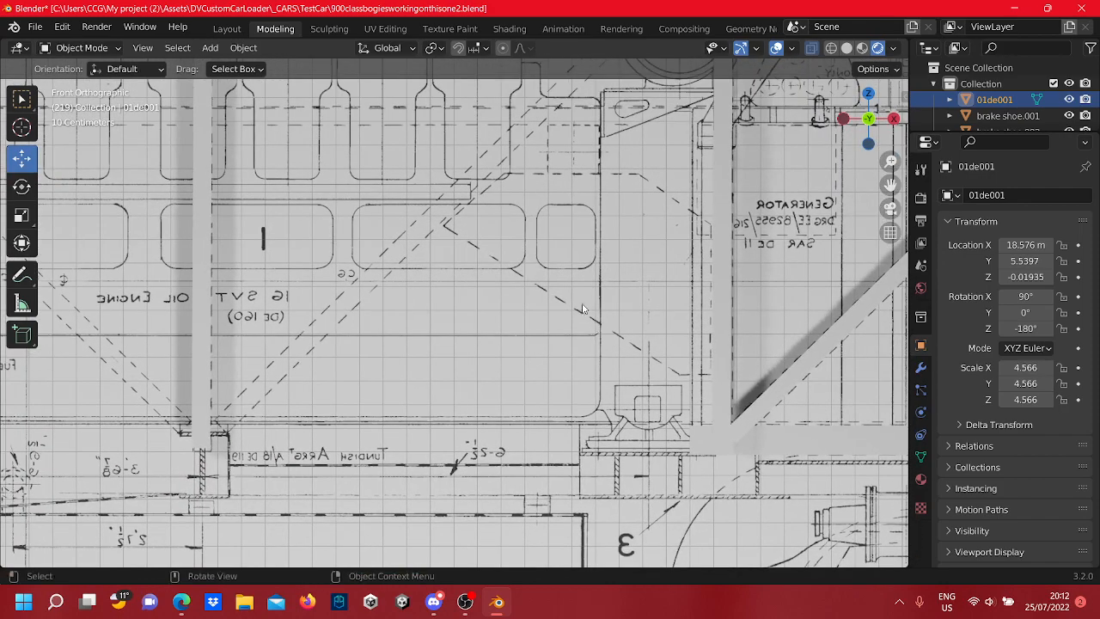
mouse_move(551, 236)
middle_mouse_down("shift")
mouse_move(590, 257)
mouse_move(590, 281)
middle_mouse_up("shift")
scroll(589, 257, "down", 3)
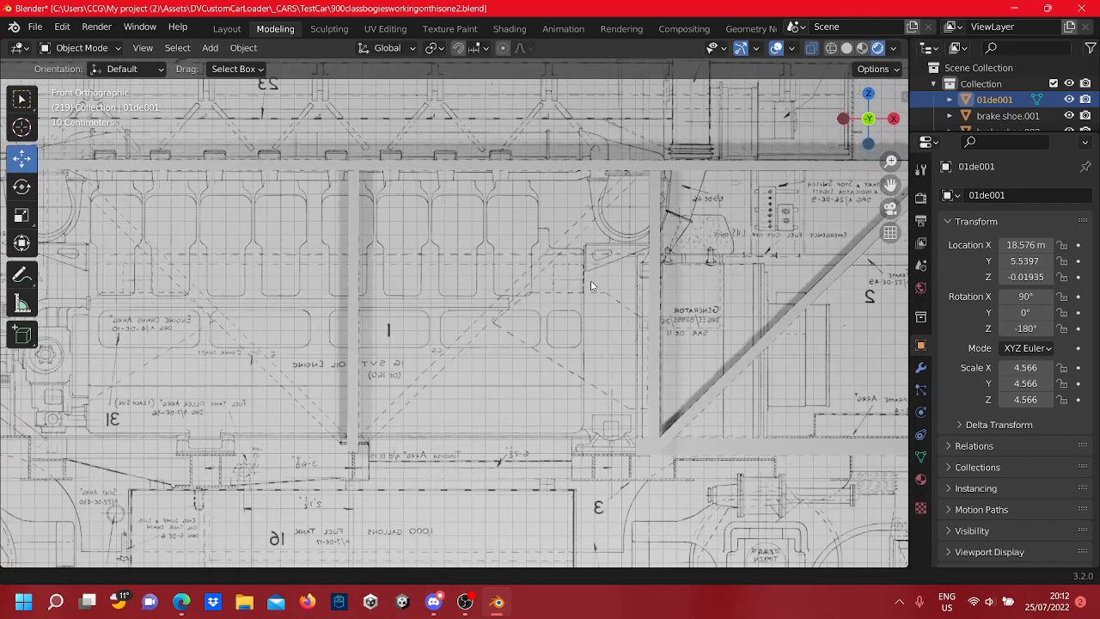
scroll(590, 280, "up", 3)
scroll(601, 286, "down", 6)
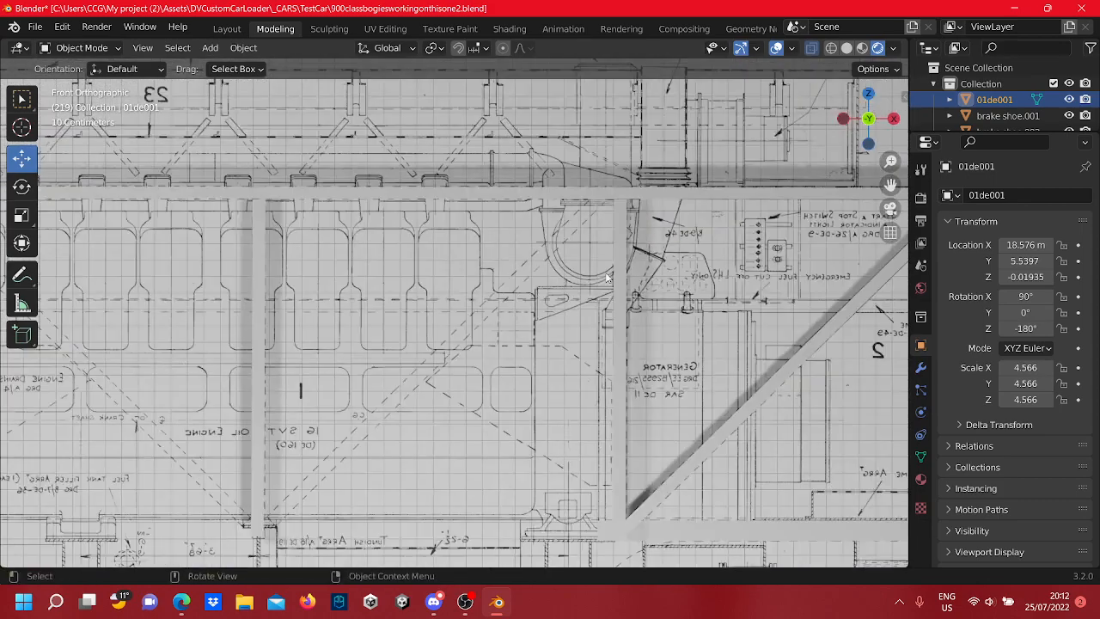
scroll(602, 285, "up", 4)
Duplicate the generator post in place and, in Edit Mode, move the copy's mesh about -0.154 m in X
left_click(622, 272)
right_click(627, 279)
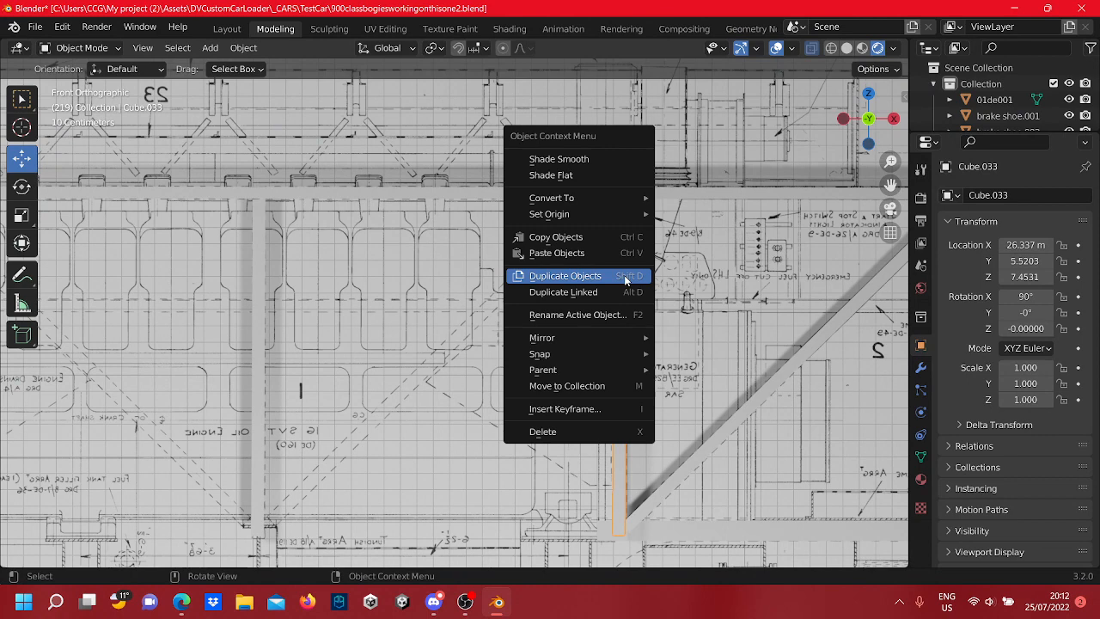
left_click(625, 277)
right_click(626, 280)
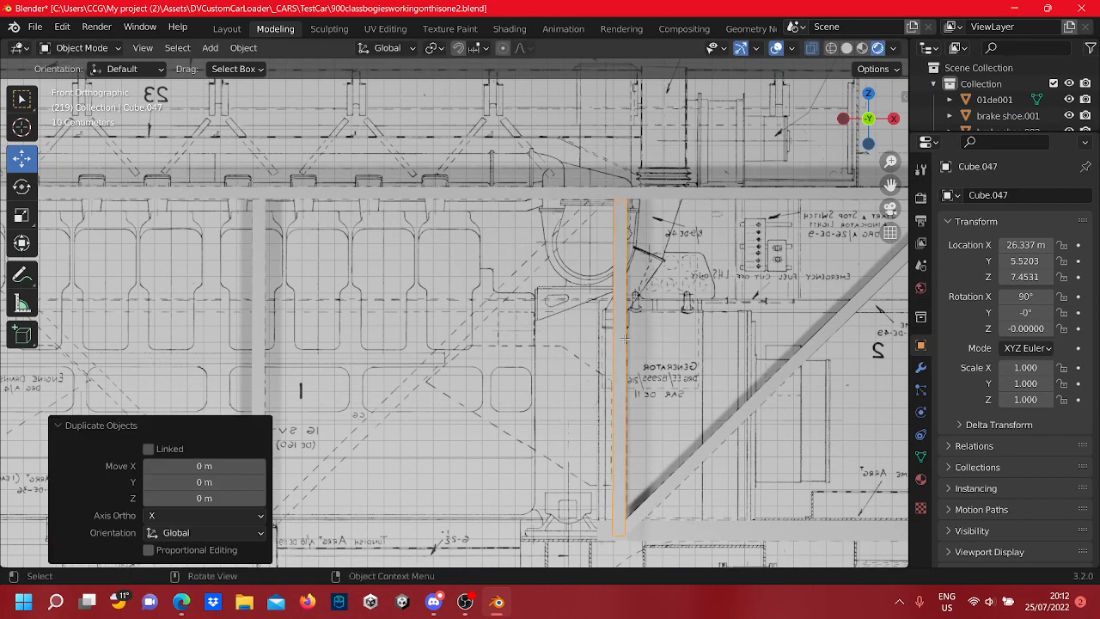
key("Tab")
key("g")
key("x")
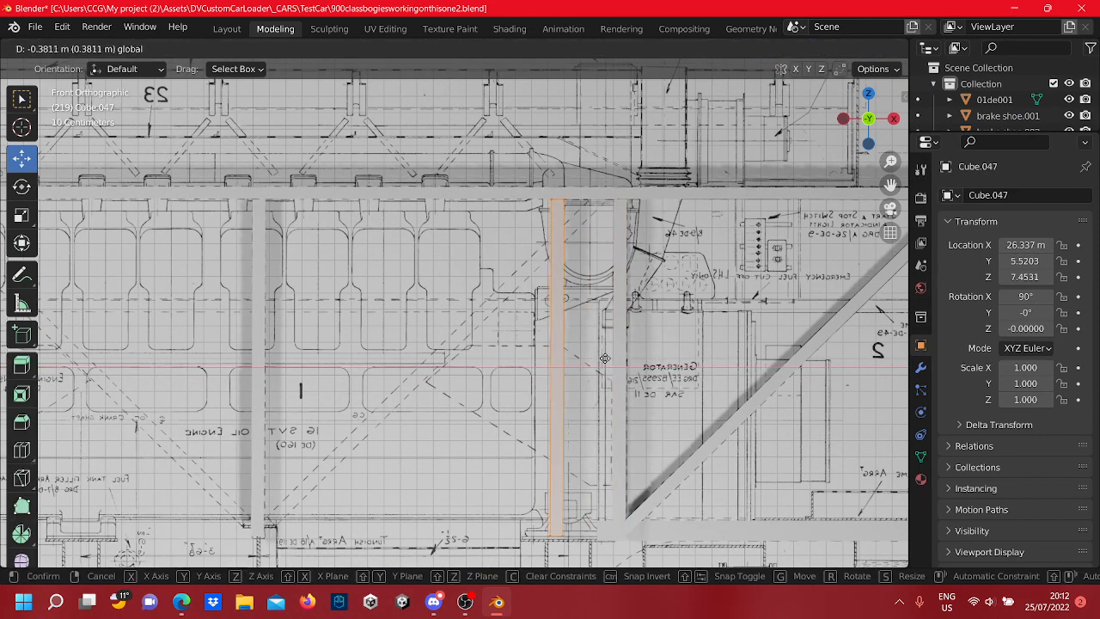
left_click(635, 361)
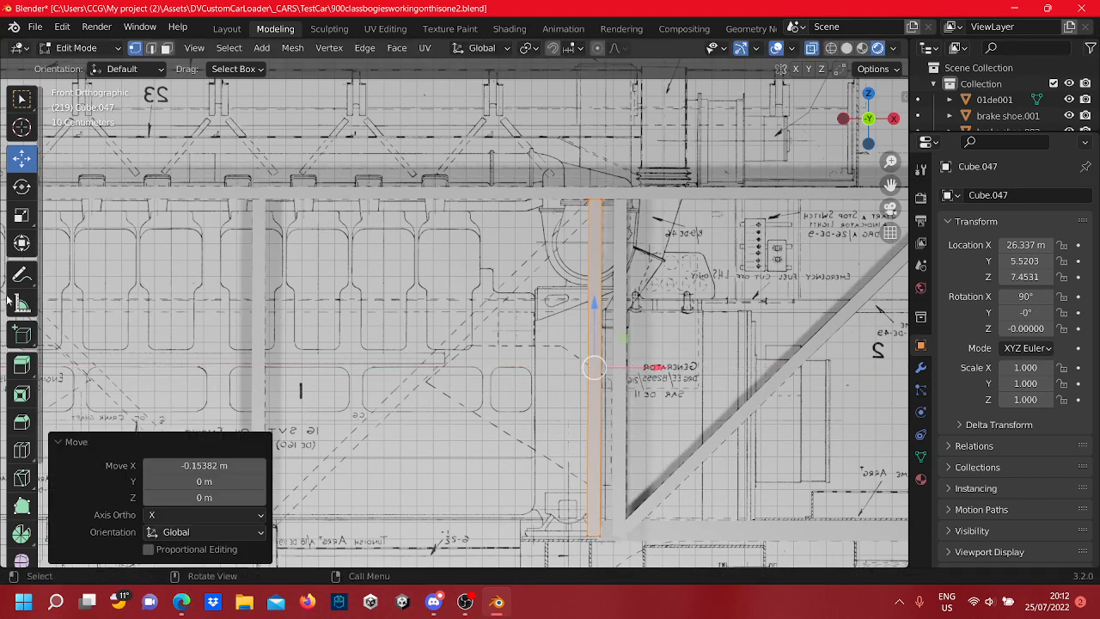
Rotate the copied post's mesh about 39.8° around Y and move it about -0.88 m in X beside the dashed engine-bay diagonal
left_click(21, 186)
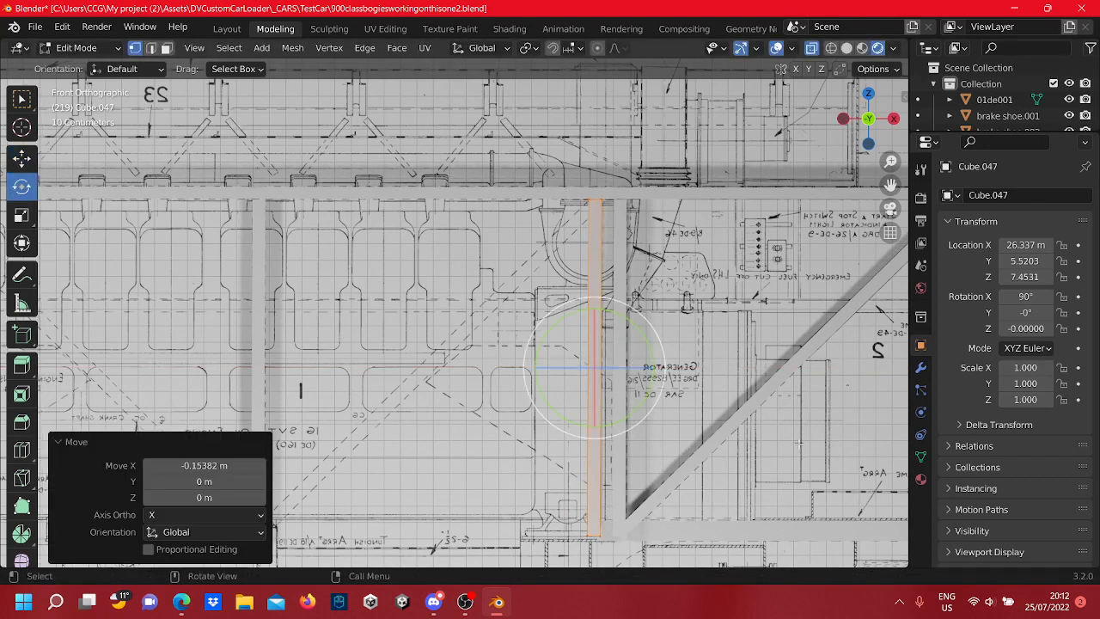
scroll(744, 297, "up", 1)
left_click_drag(671, 343, 678, 388)
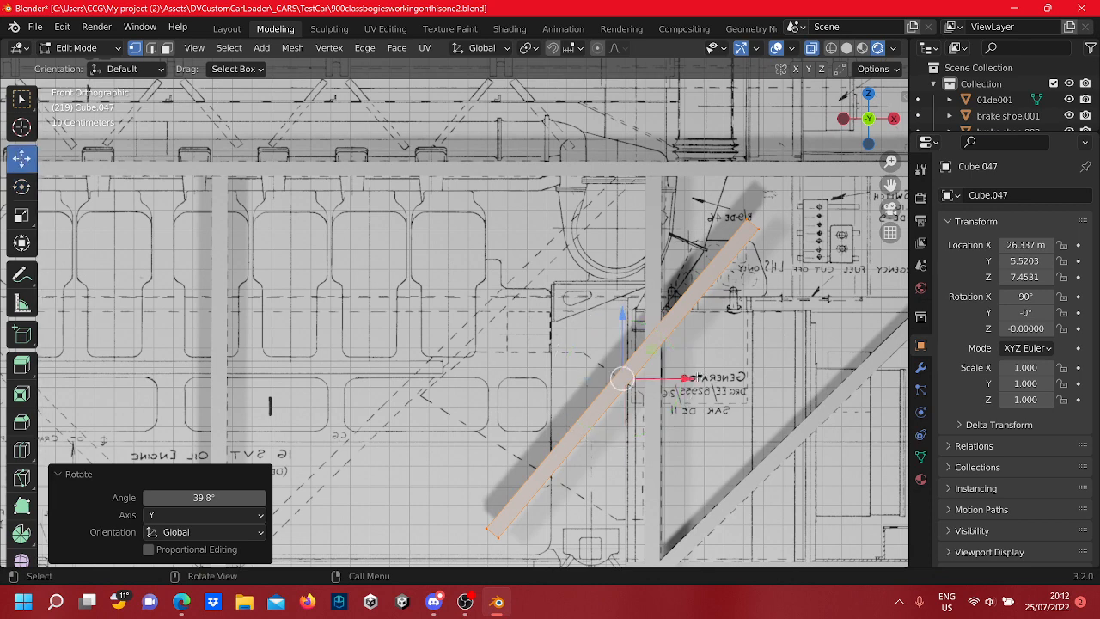
left_click_drag(692, 378, 520, 360)
middle_click_drag(559, 341, 624, 285, "shift")
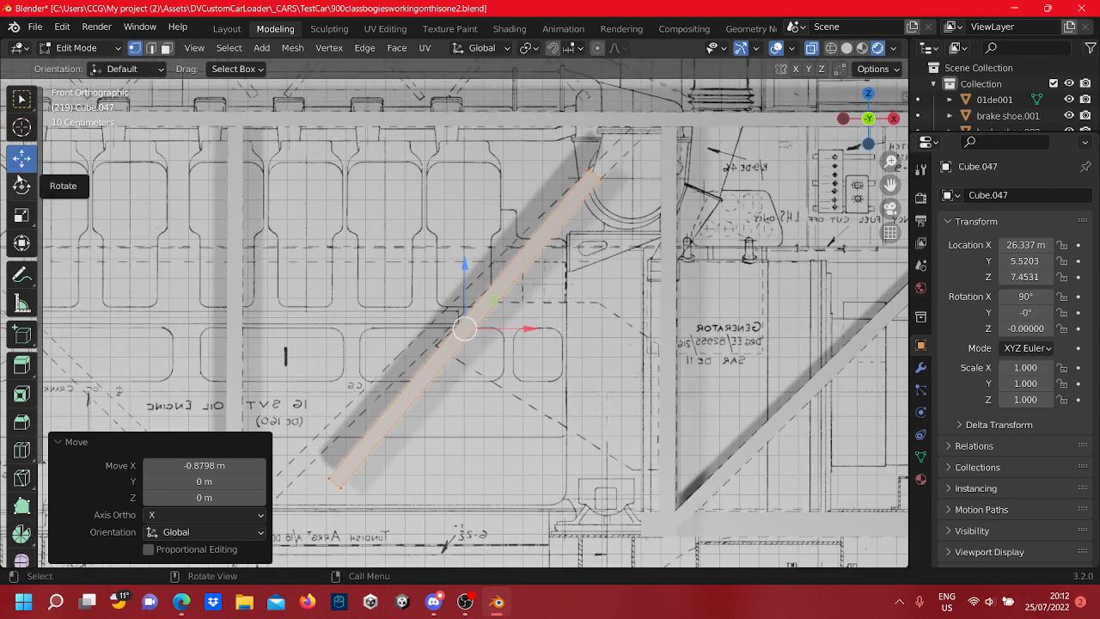
Rotate the engine-bay brace's mesh about 3.58° around Y and move it about -0.166 m in X onto the dashed diagonal
left_click(22, 185)
scroll(436, 335, "up", 2)
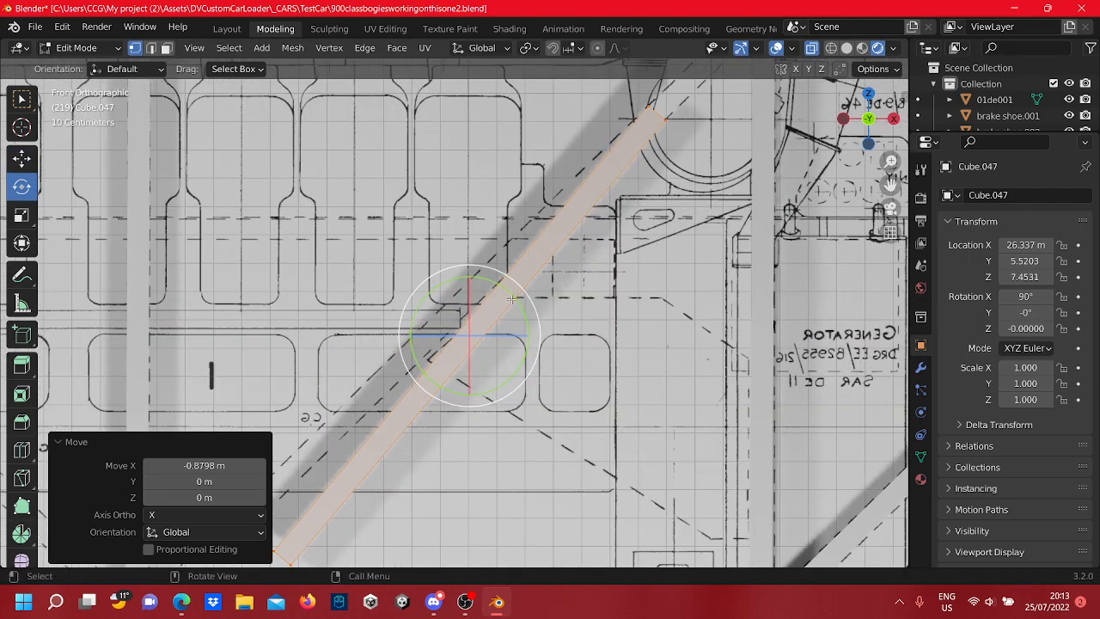
left_click_drag(511, 299, 516, 303)
scroll(464, 326, "down", 2)
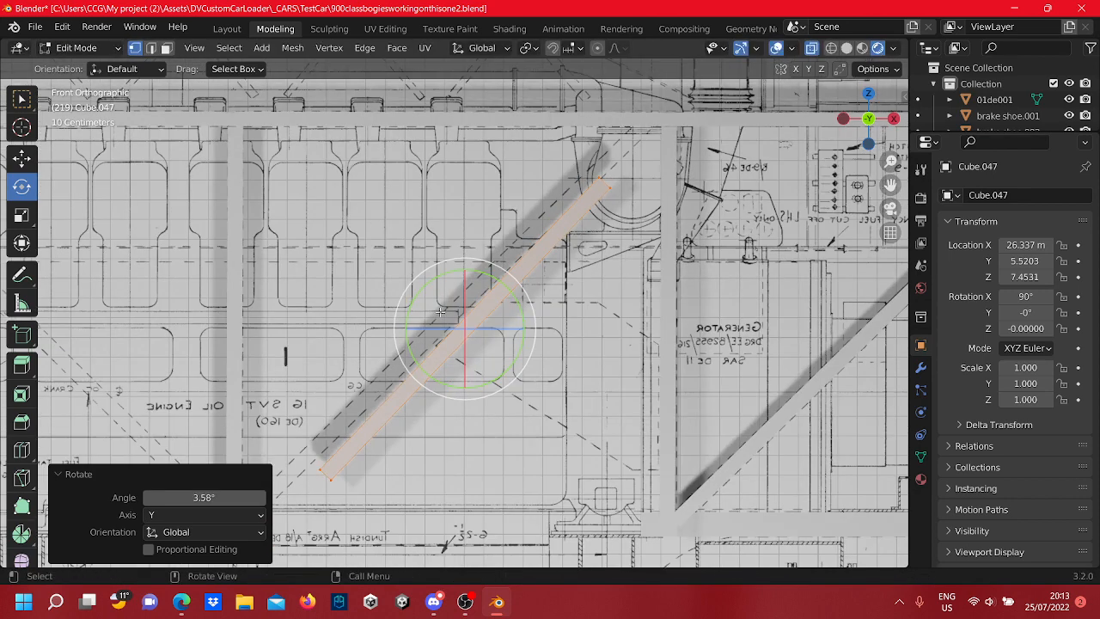
left_click(20, 156)
left_click_drag(522, 328, 478, 333)
Move the engine-bay brace's lower end about -0.218 m in X and -0.196 m in Z to the foot of the post
middle_click_drag(520, 279, 601, 195, "shift")
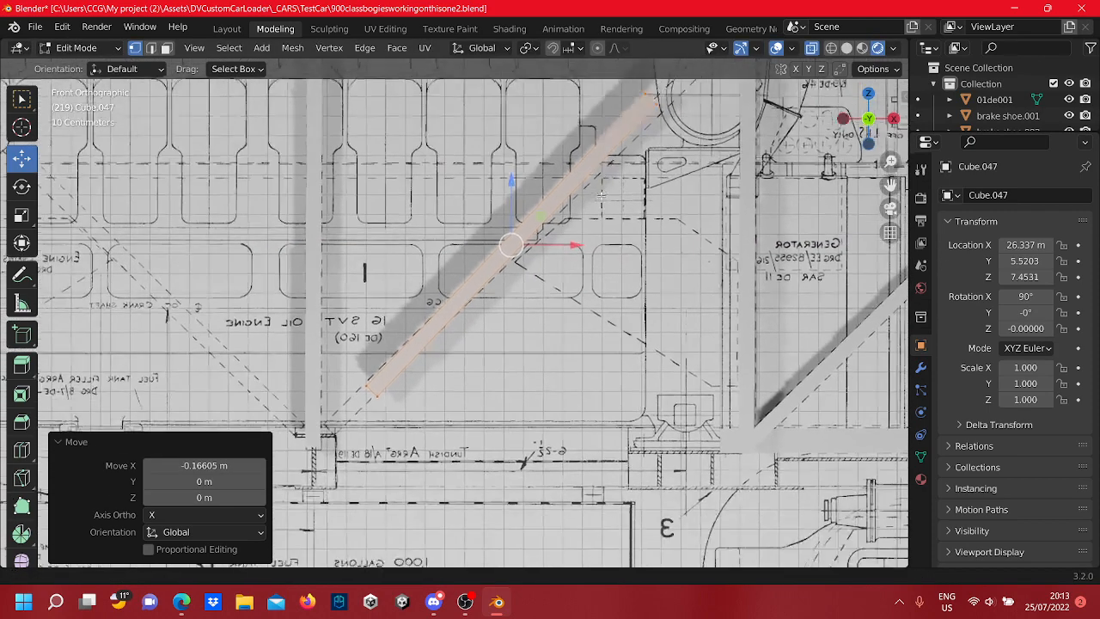
scroll(457, 330, "up", 2)
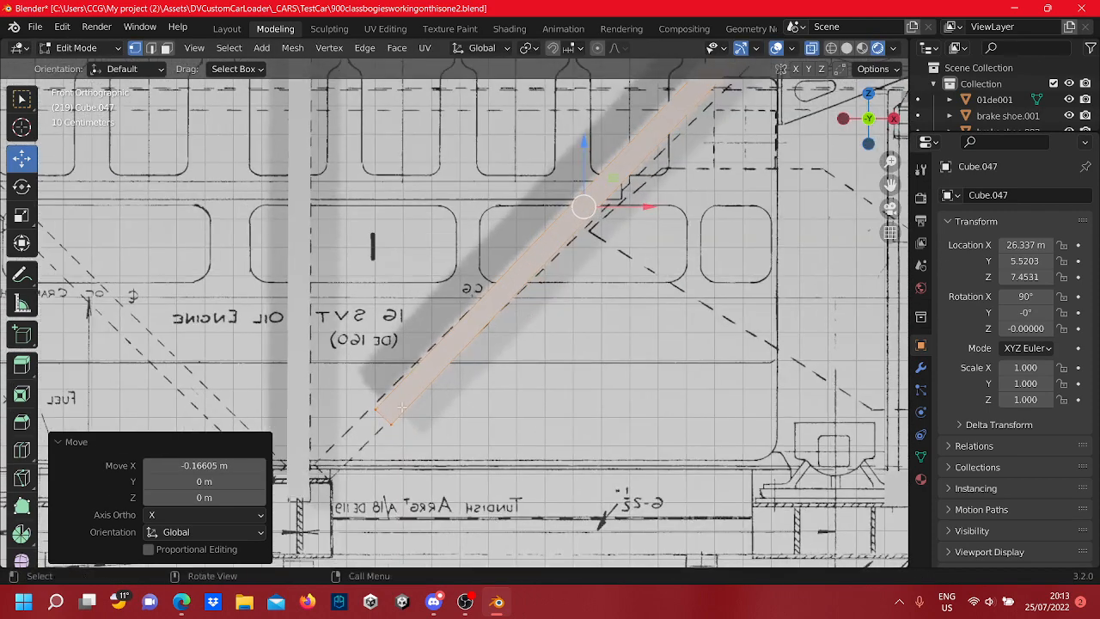
left_click(362, 378)
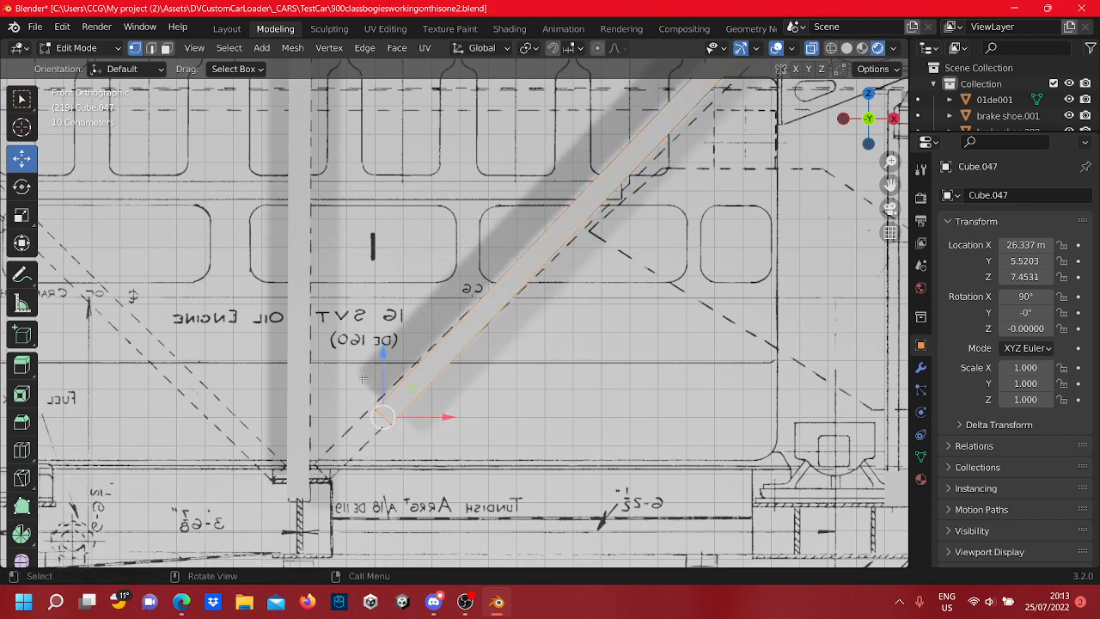
key("g")
left_click(300, 433)
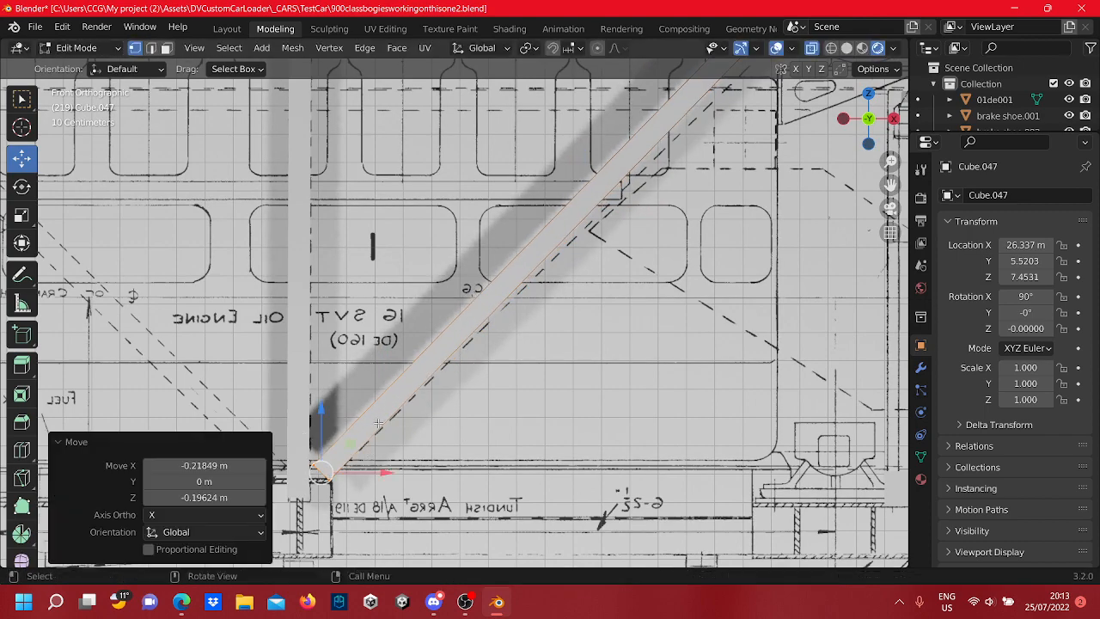
Move the engine-bay brace's upper end about 0.387 m in X and 0.315 m in Z up to the top beam
middle_click_drag(734, 142, 668, 218, "shift")
scroll(668, 220, "down", 2)
left_click_drag(662, 182, 630, 148)
key("g")
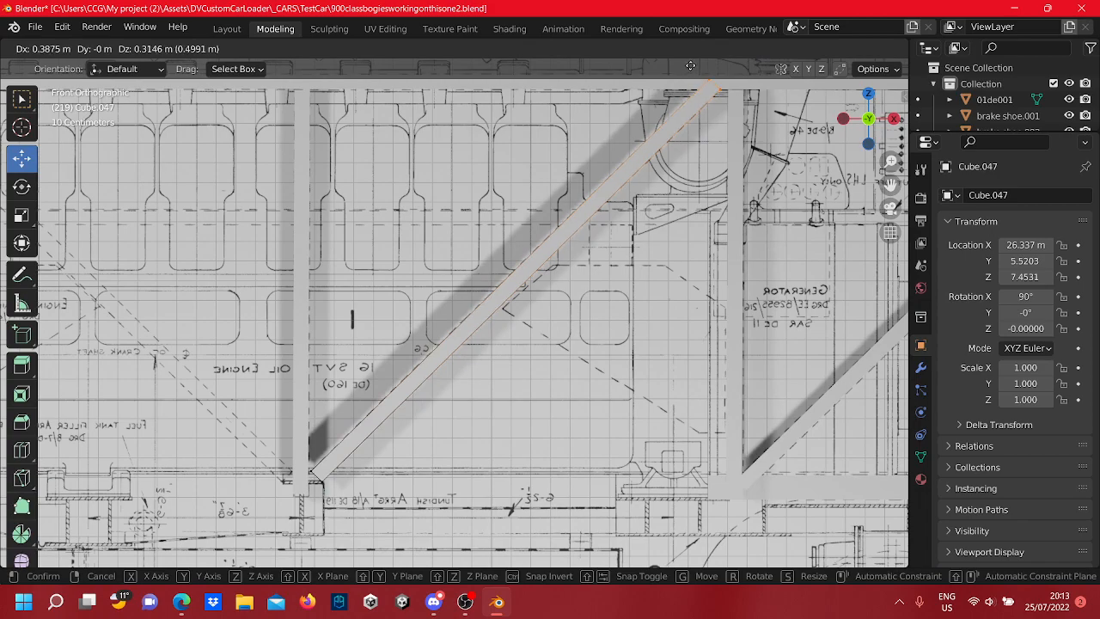
left_click(690, 65)
Extend the bottom beam by moving its engine-bay end about -2.94 m in X in Edit Mode, and return to Object Mode
scroll(384, 448, "down", 3)
middle_click_drag(382, 450, 439, 381, "shift")
scroll(439, 381, "up", 5)
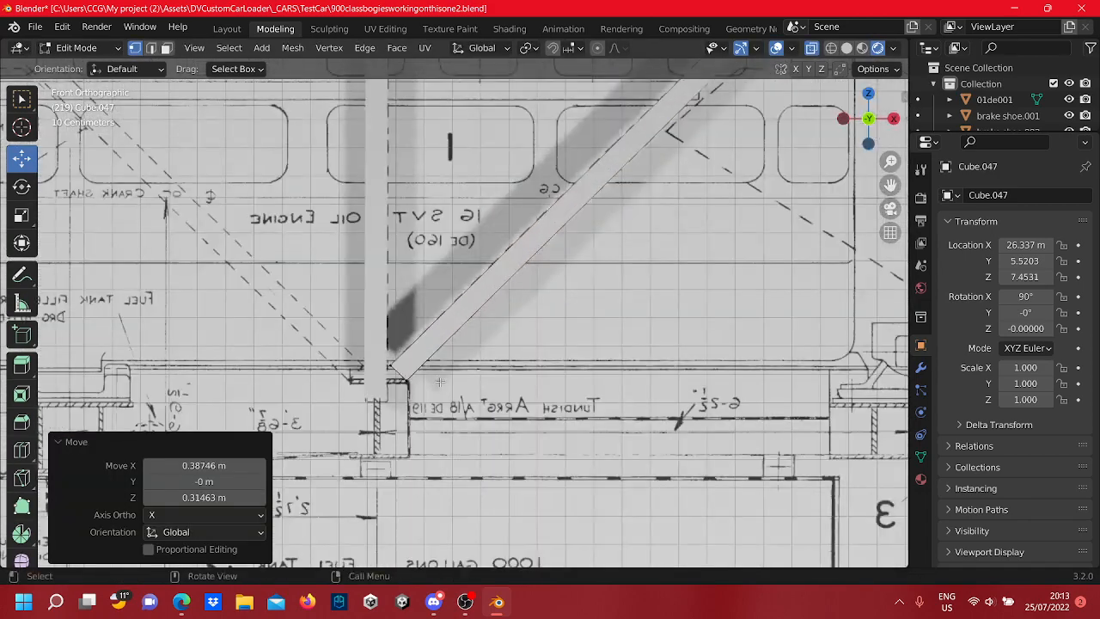
scroll(622, 339, "down", 3)
middle_click_drag(771, 371, 618, 331, "shift")
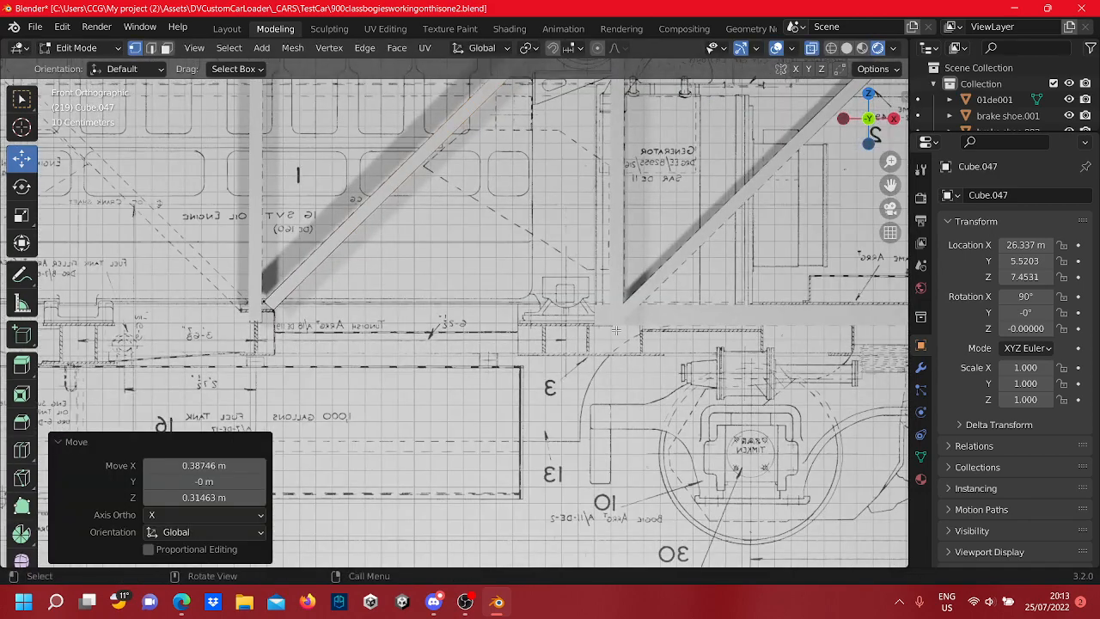
key("Tab")
key("Tab")
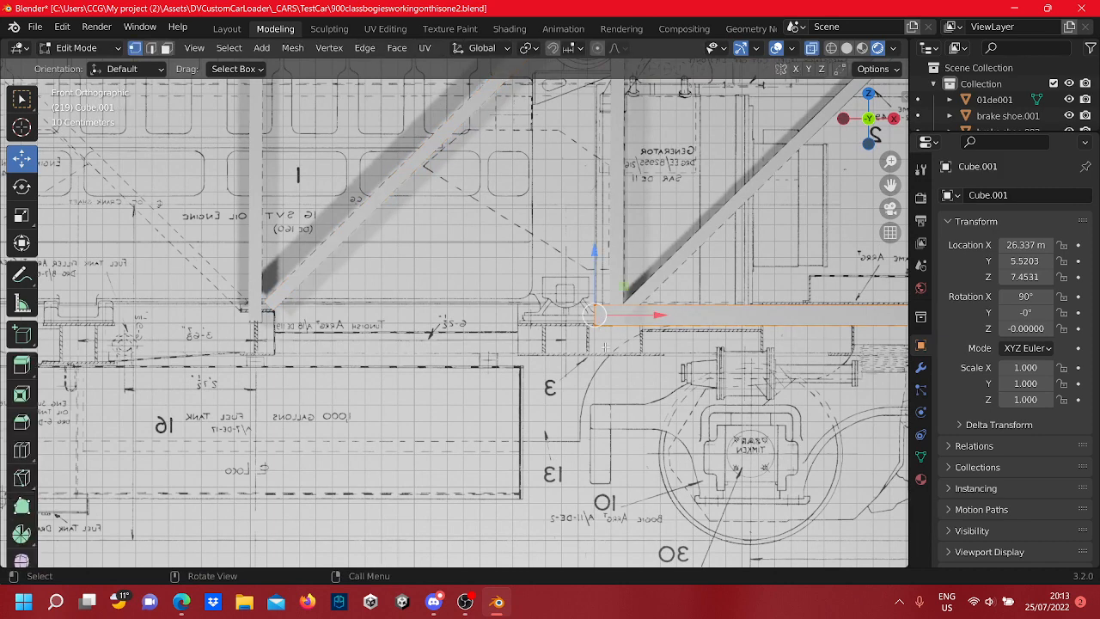
left_click_drag(629, 321, 153, 330)
scroll(252, 346, "up", 1)
scroll(412, 334, "down", 3)
middle_click_drag(412, 333, 546, 402, "shift")
scroll(593, 417, "up", 3)
middle_click_drag(602, 422, 584, 287, "shift")
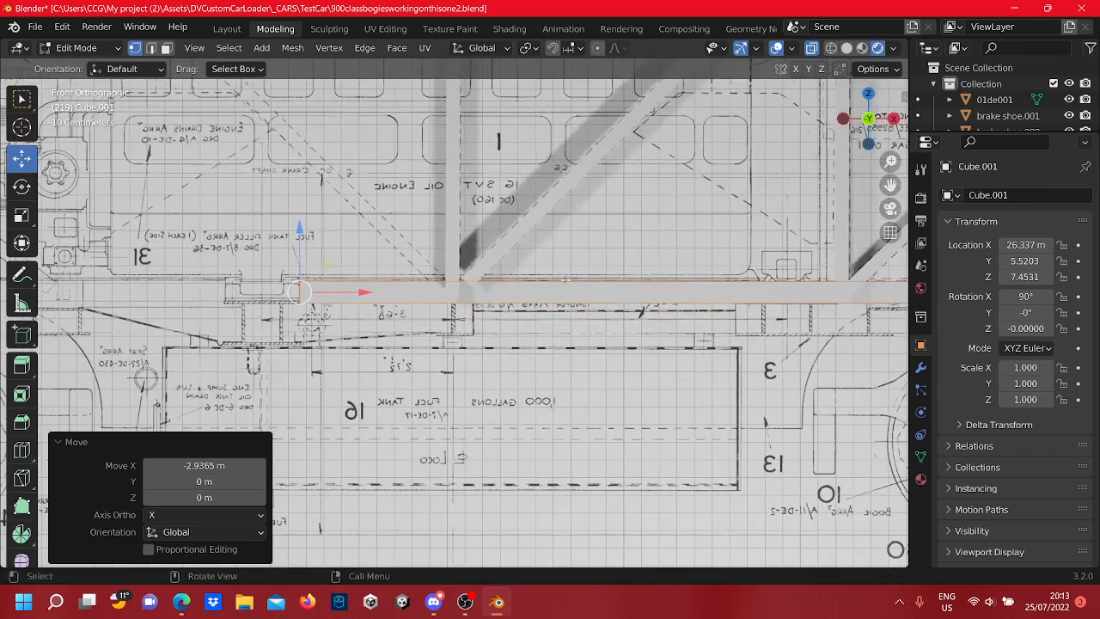
key("Tab")
Move the engine-bay brace's lower end about -0.028 m in X and -0.026 m in Z into the bottom beam, and return to Object Mode
scroll(561, 286, "up", 4)
left_click(525, 225)
key("Tab")
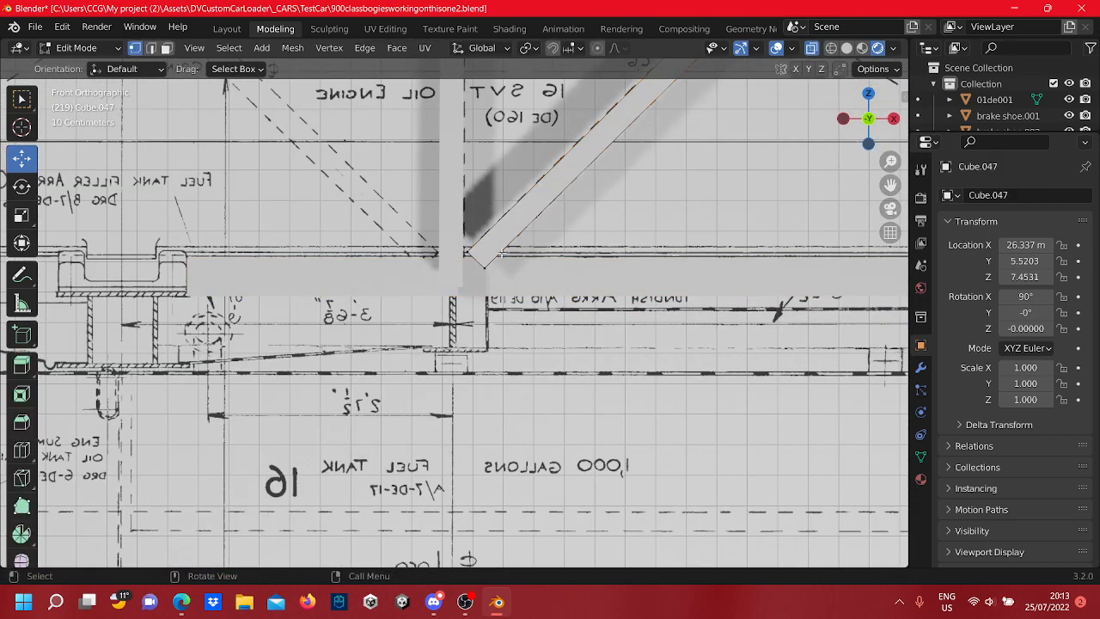
left_click_drag(483, 259, 477, 318)
left_click_drag(434, 226, 434, 230)
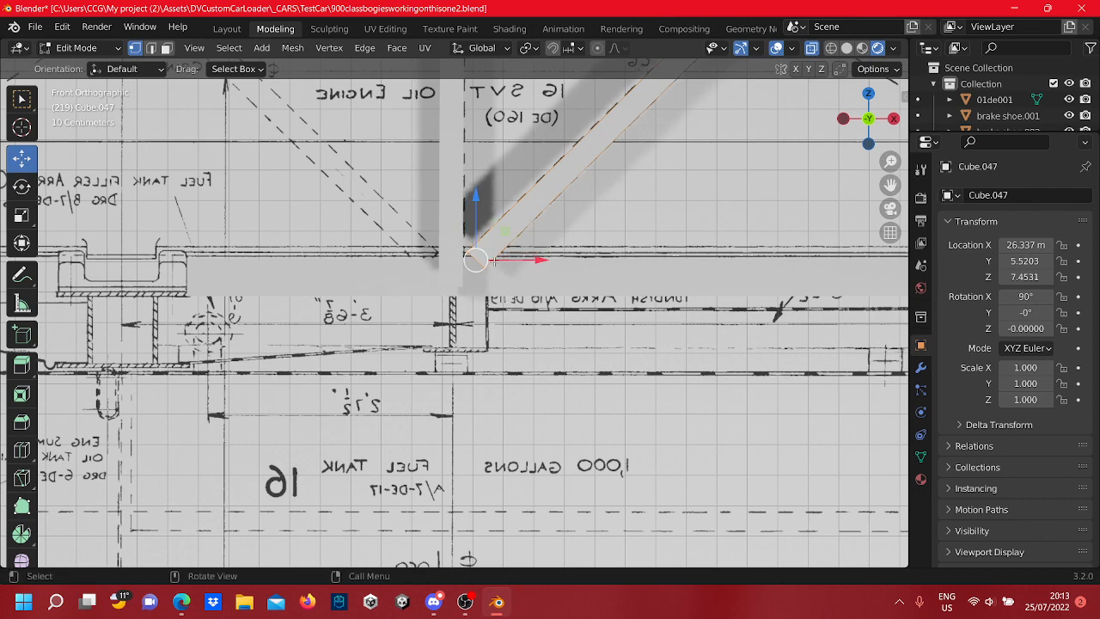
key("g")
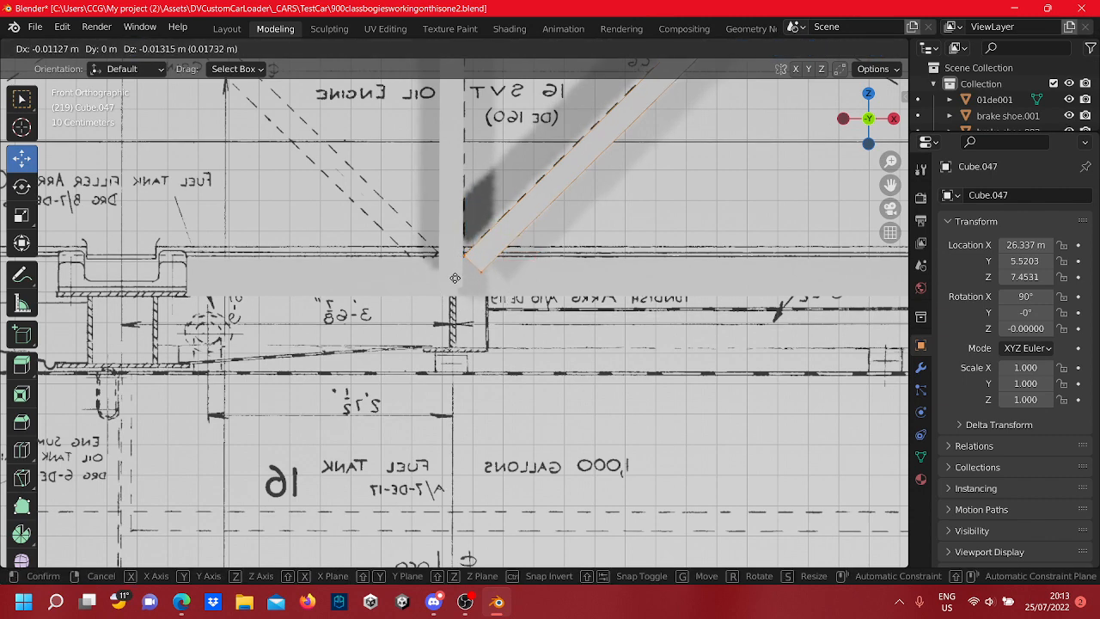
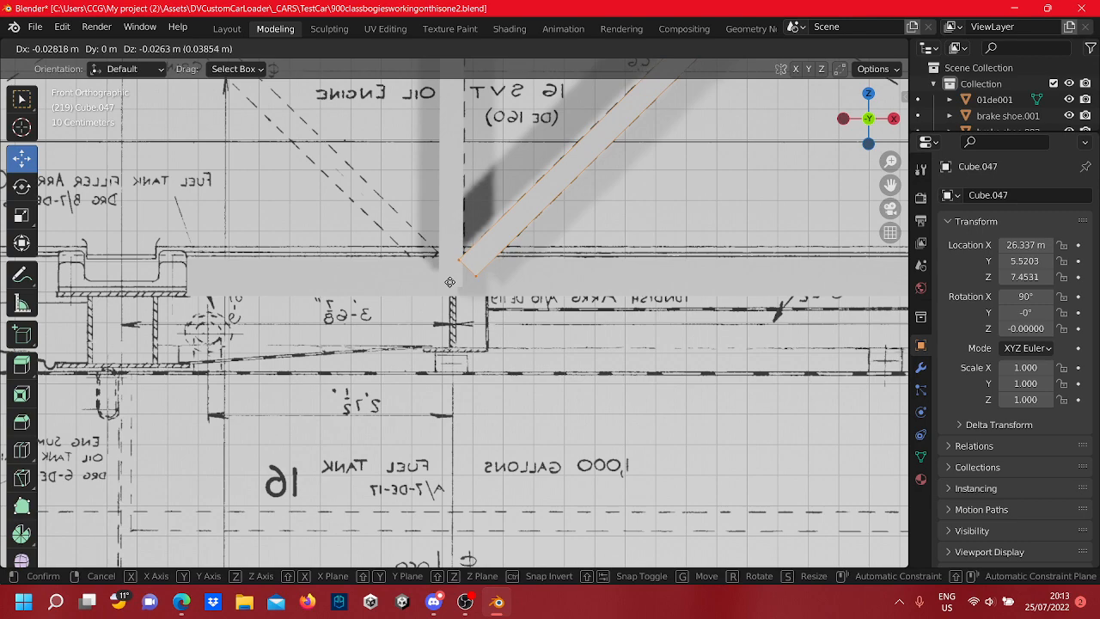
left_click(450, 280)
scroll(463, 280, "down", 2)
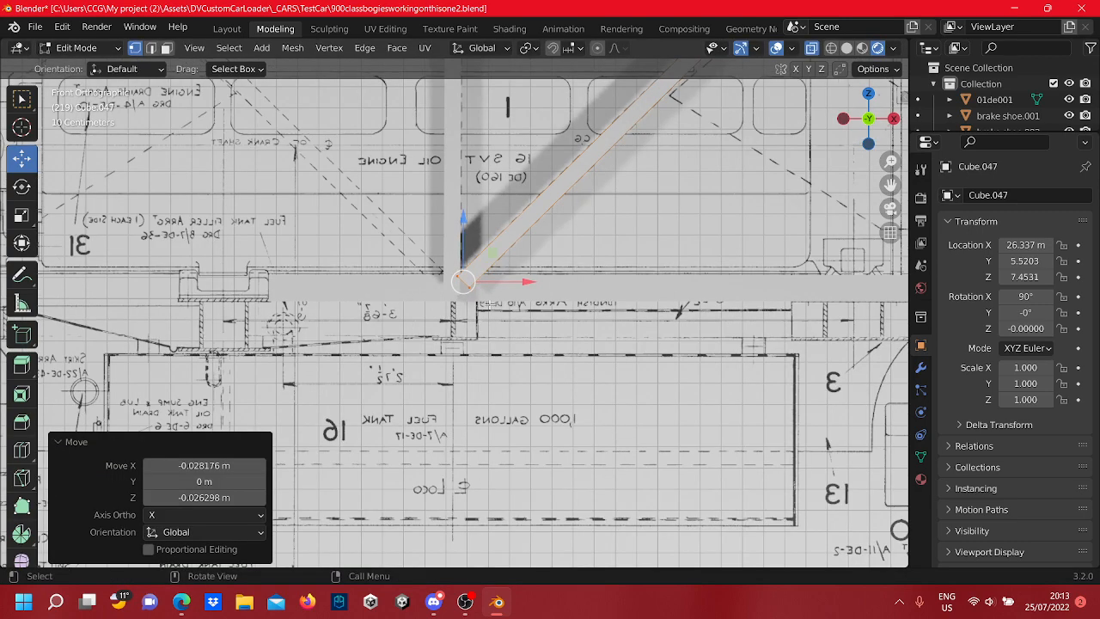
scroll(462, 280, "down", 2)
scroll(461, 297, "down", 2)
key("Tab")
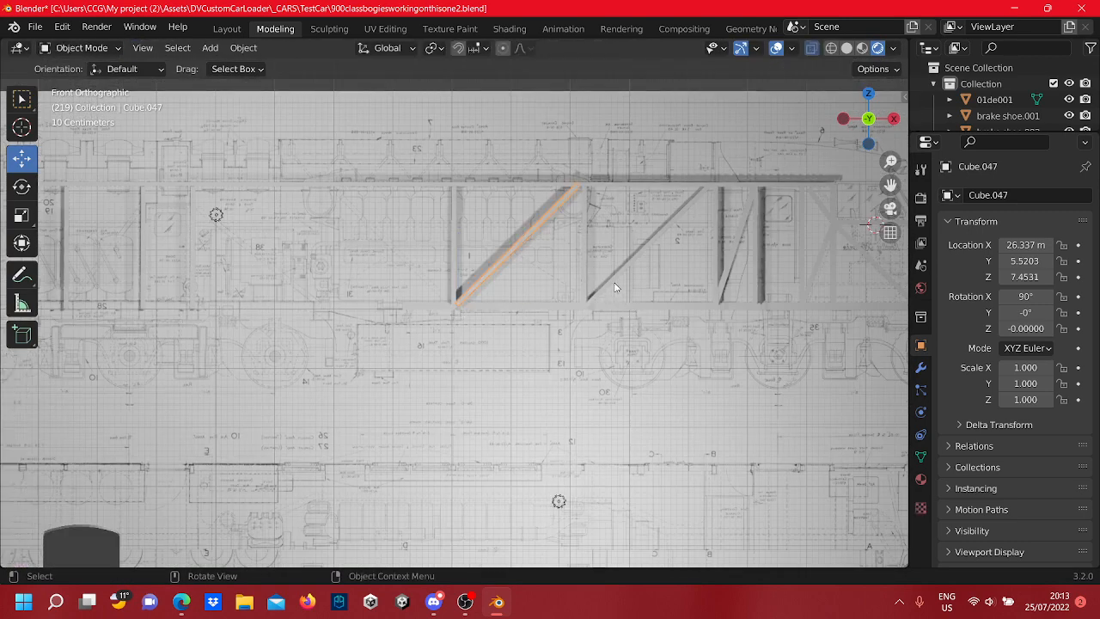
Examine the blueprint's dashed diagonal across the air compressor between the door post and the engine
scroll(617, 300, "down", 3)
scroll(559, 301, "up", 4)
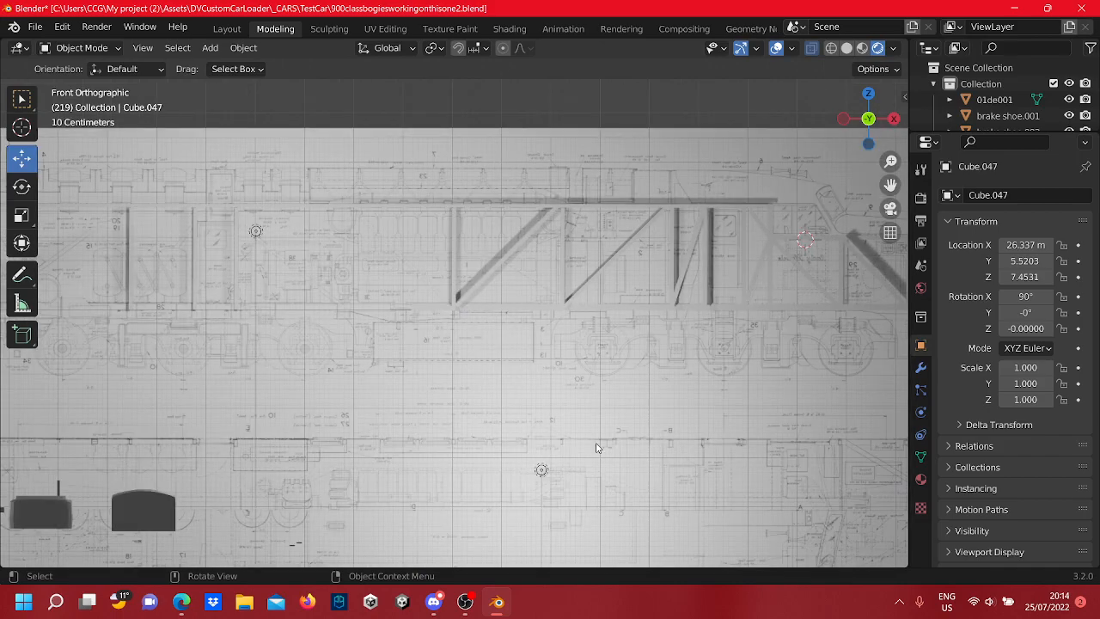
scroll(597, 447, "up", 5)
scroll(601, 442, "down", 3)
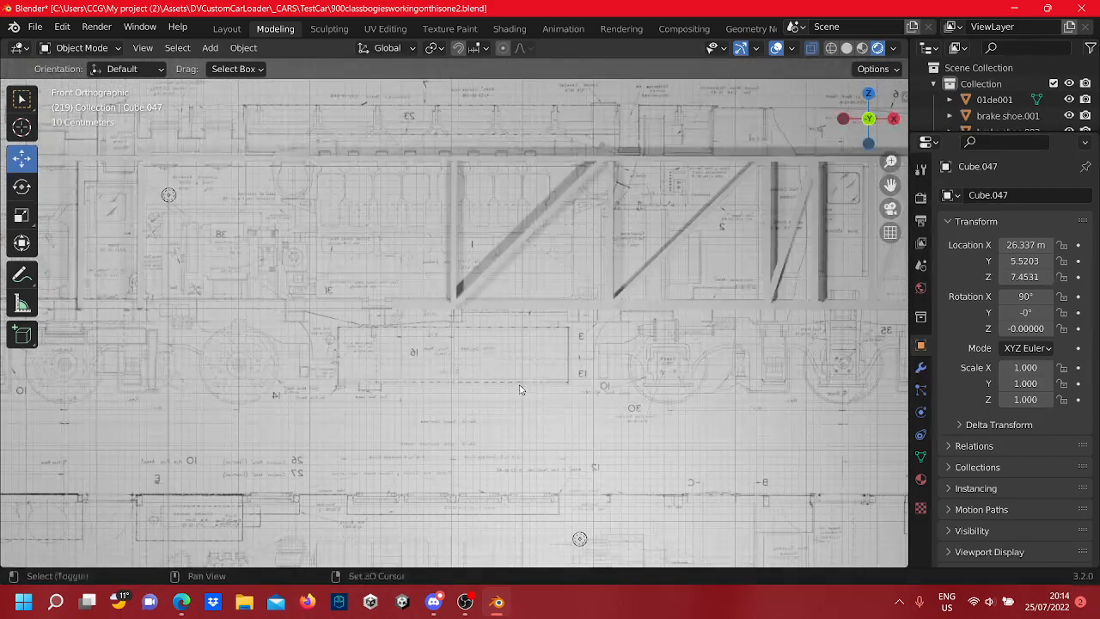
scroll(636, 436, "up", 2)
scroll(640, 427, "up", 3)
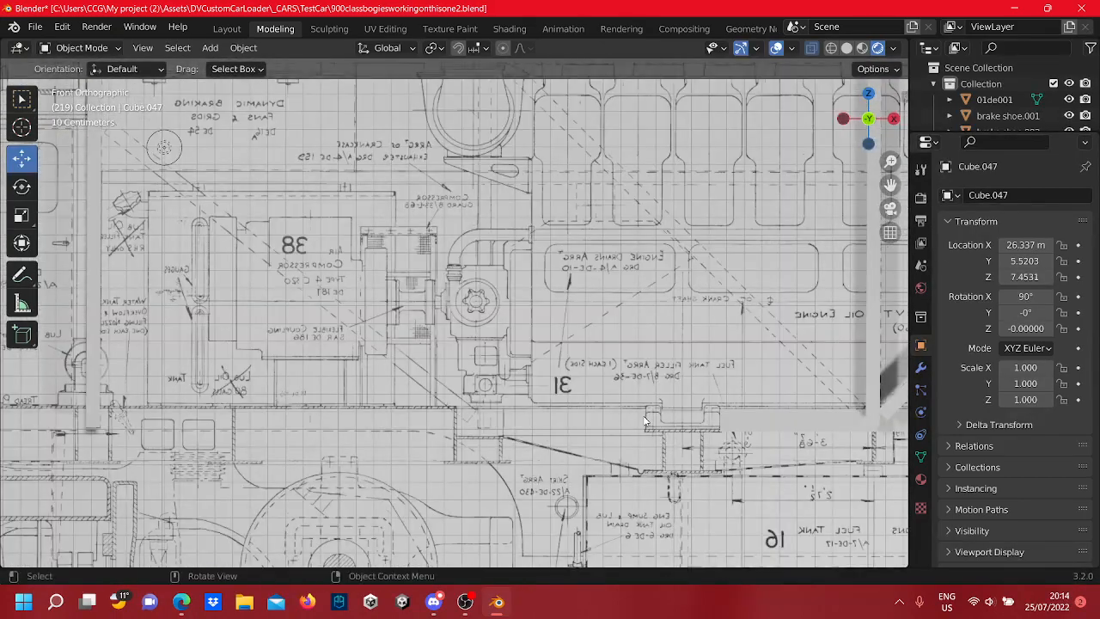
scroll(658, 426, "down", 3)
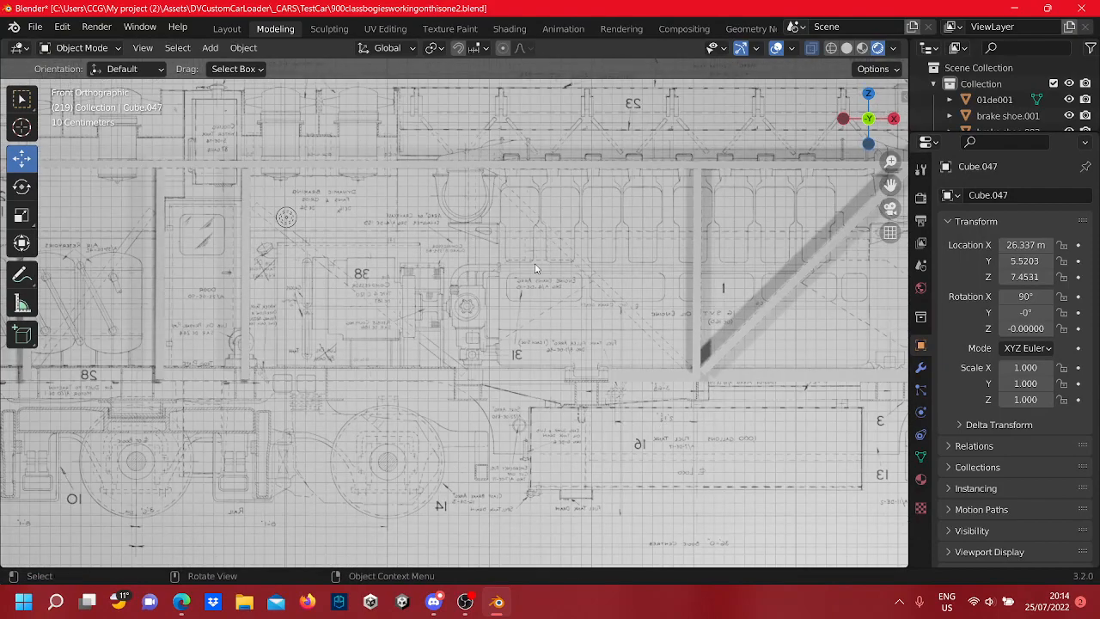
scroll(515, 344, "up", 6)
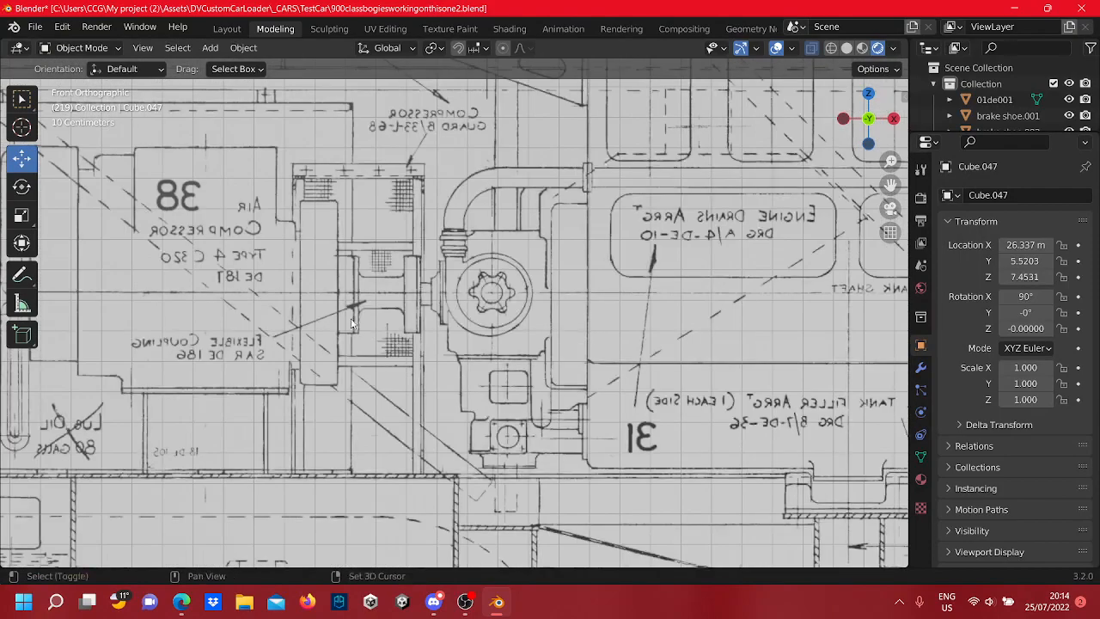
scroll(515, 352, "down", 4)
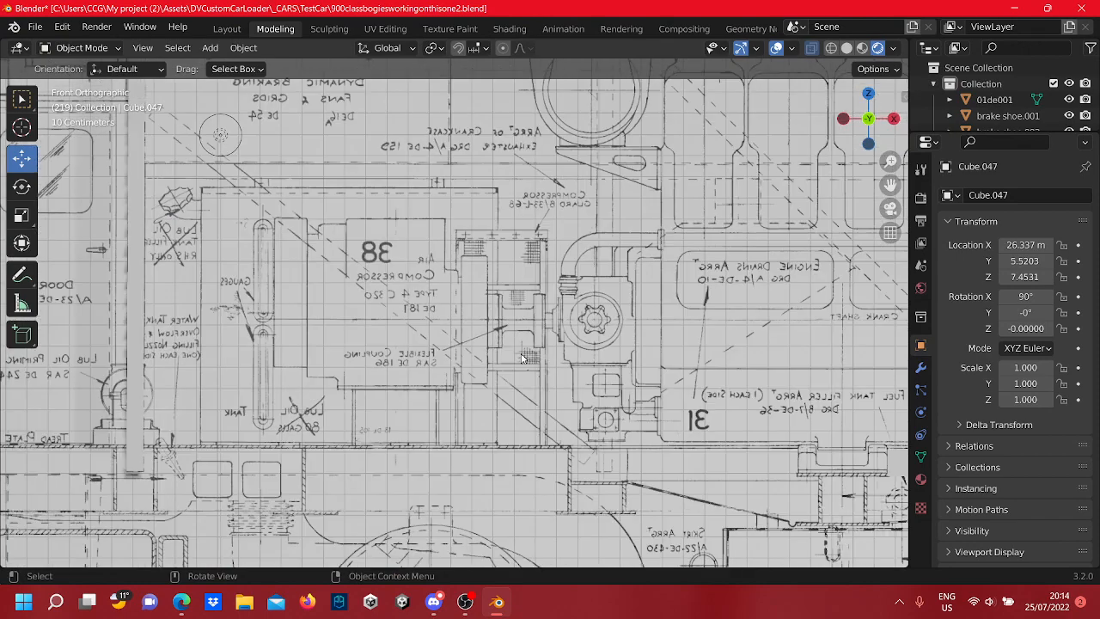
middle_click_drag(516, 351, 575, 355, "shift")
scroll(269, 218, "up", 2)
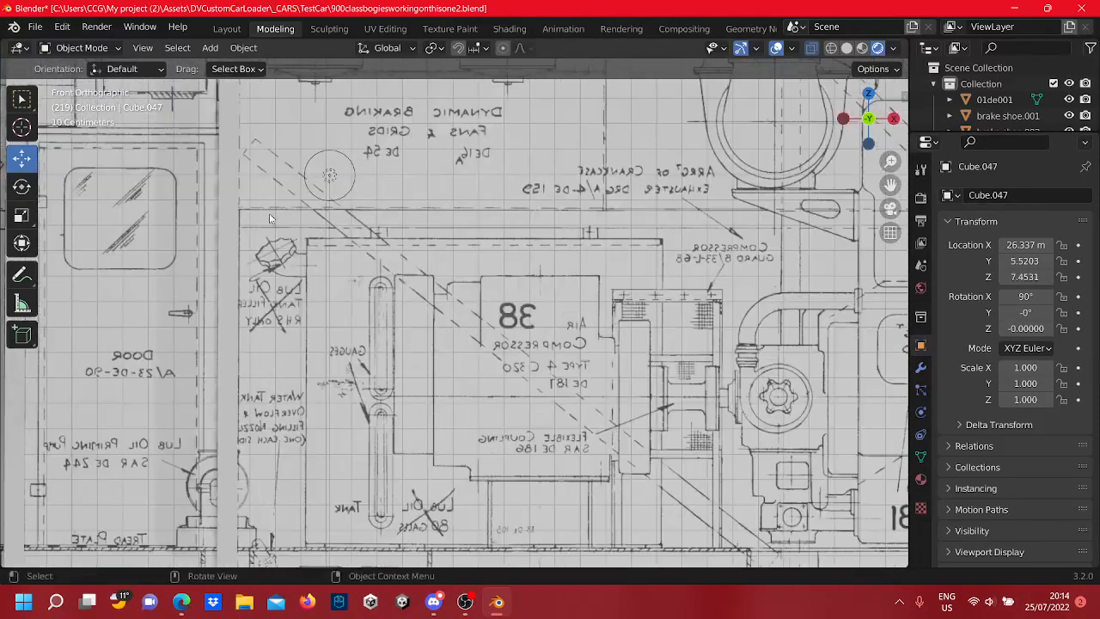
scroll(241, 202, "down", 2)
Duplicate the post between the door and the air compressor, and in Edit Mode move the copy's mesh about 1.03 m in X
right_click(296, 239)
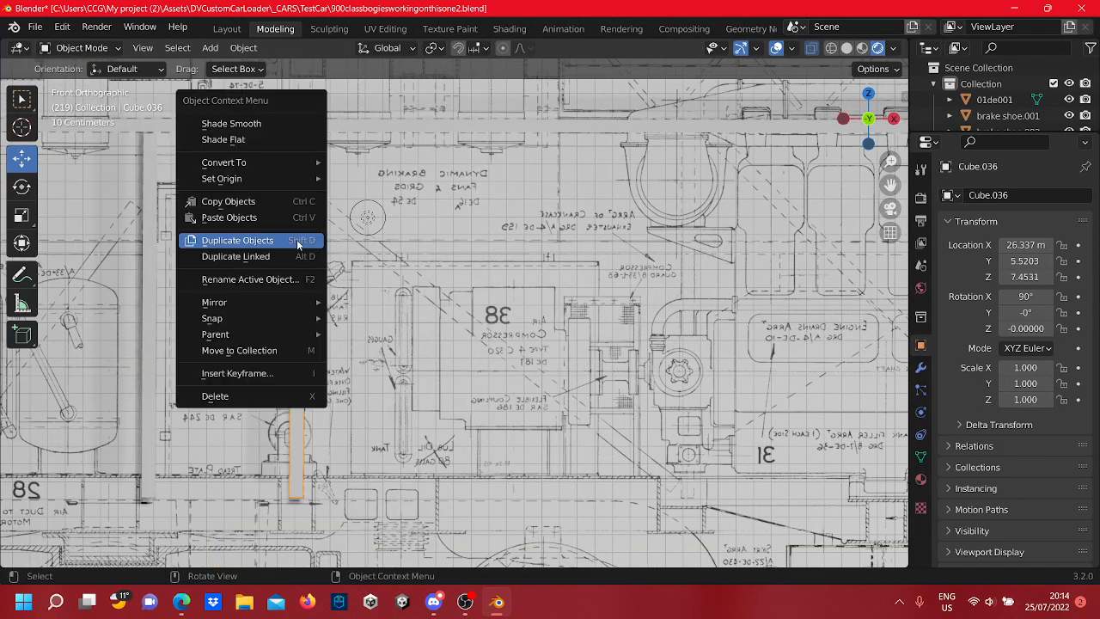
left_click(296, 240)
right_click(296, 244)
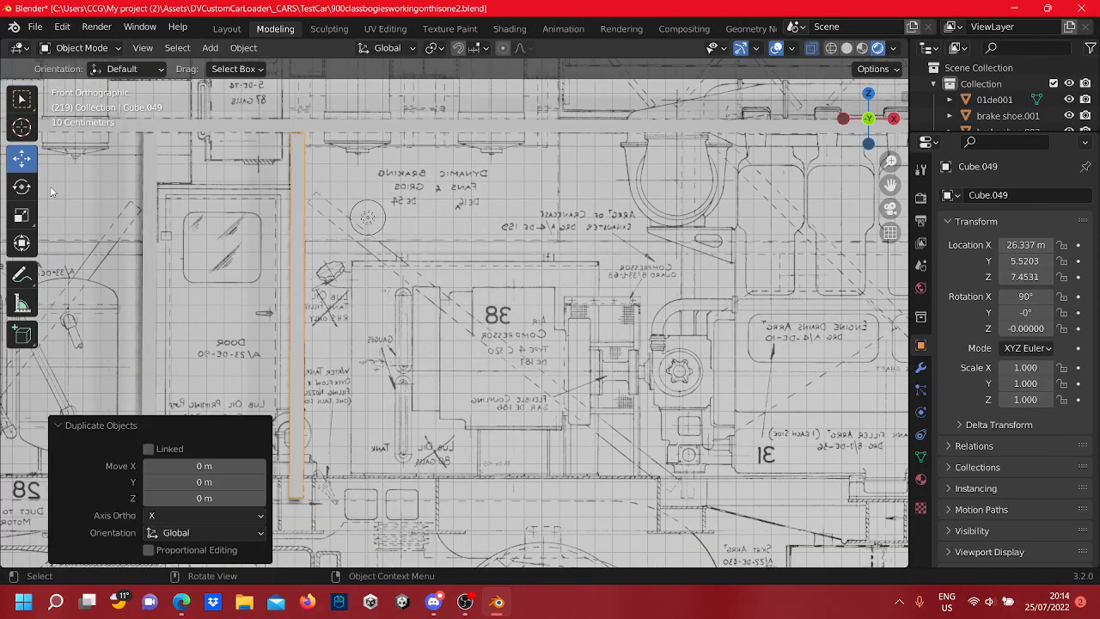
key("Tab")
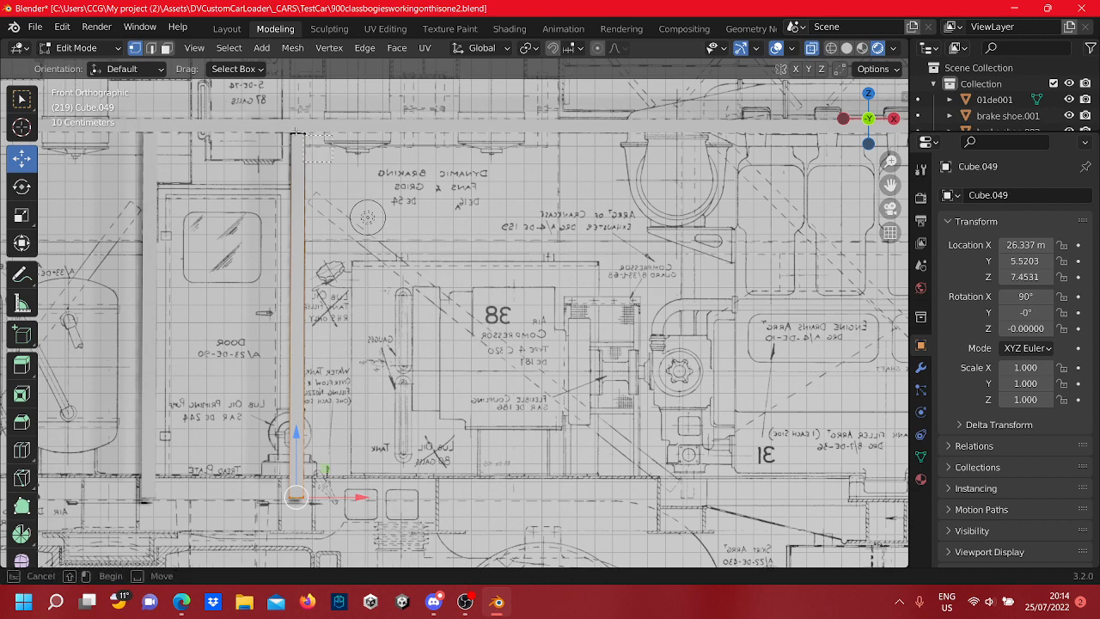
key("a")
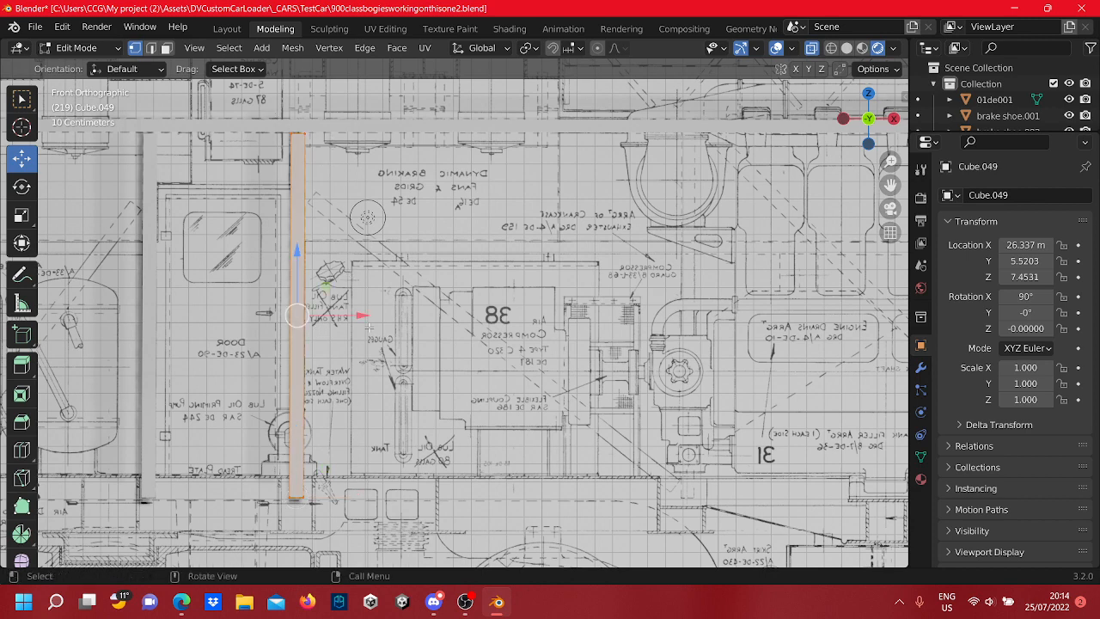
left_click_drag(359, 315, 570, 329)
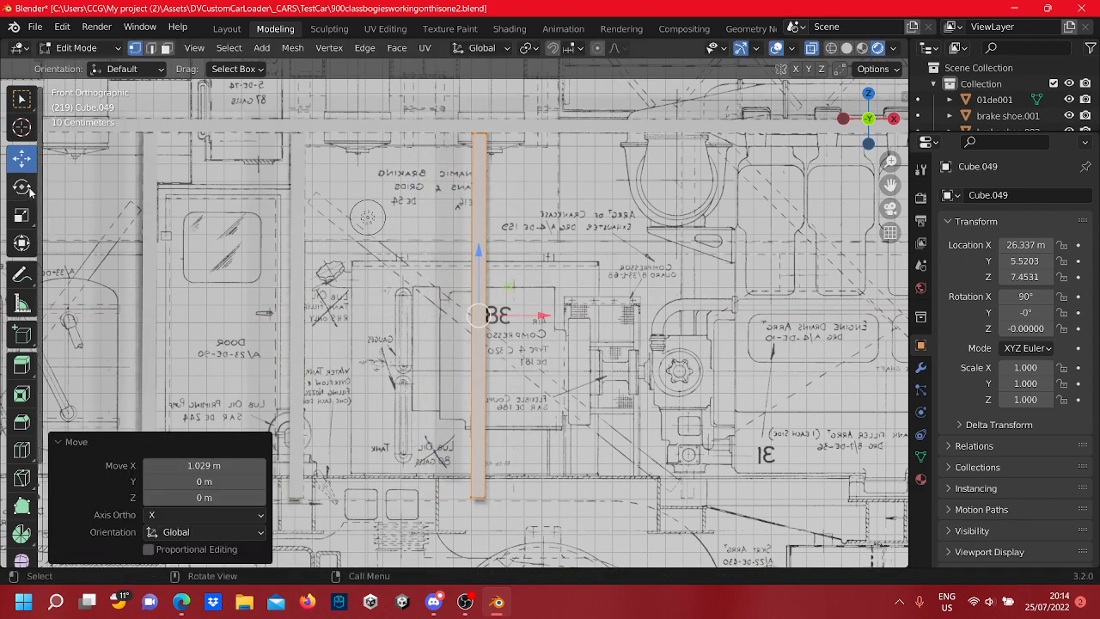
Rotate the copied post's mesh about -50.7° around Y and move it about -0.092 m in Z onto the compressor diagonal
left_click(21, 186)
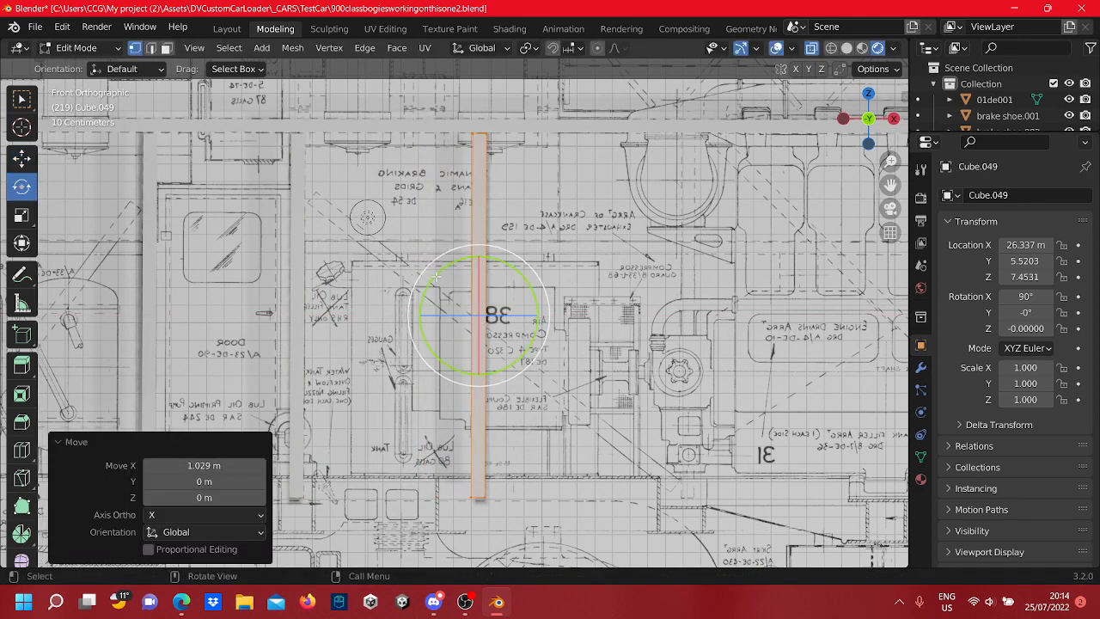
left_click_drag(436, 277, 376, 344)
scroll(376, 344, "up", 2)
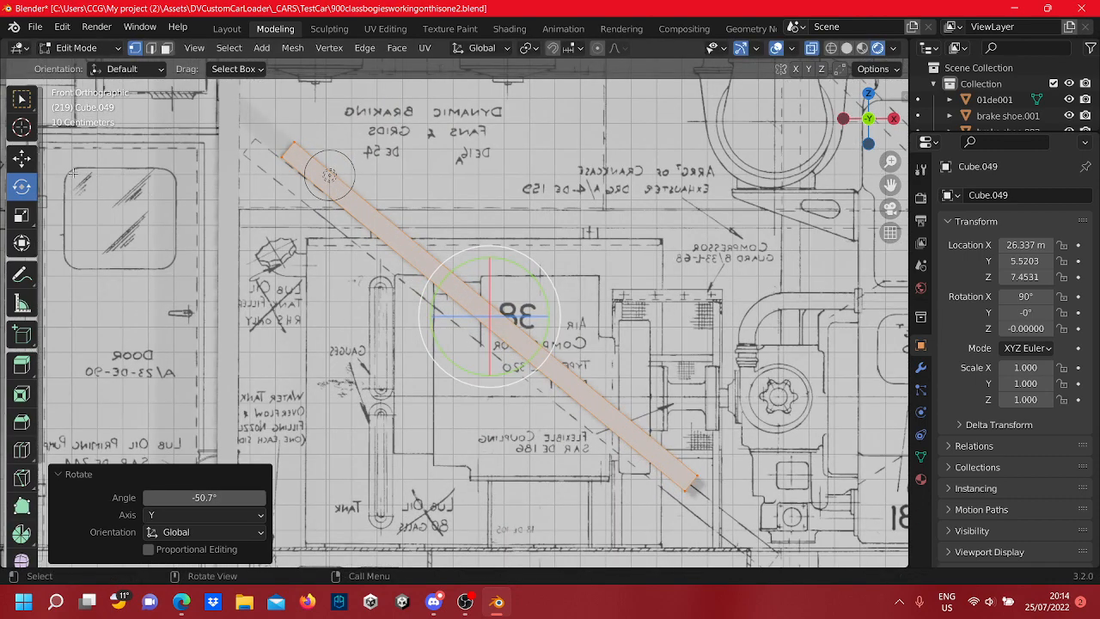
left_click(21, 158)
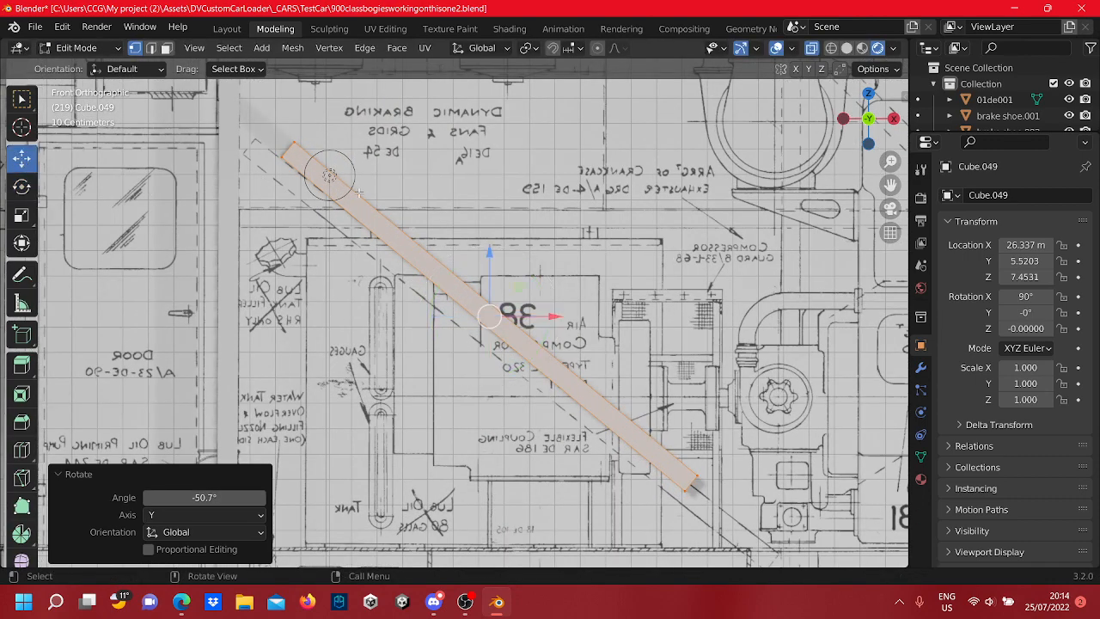
left_click_drag(489, 261, 490, 285)
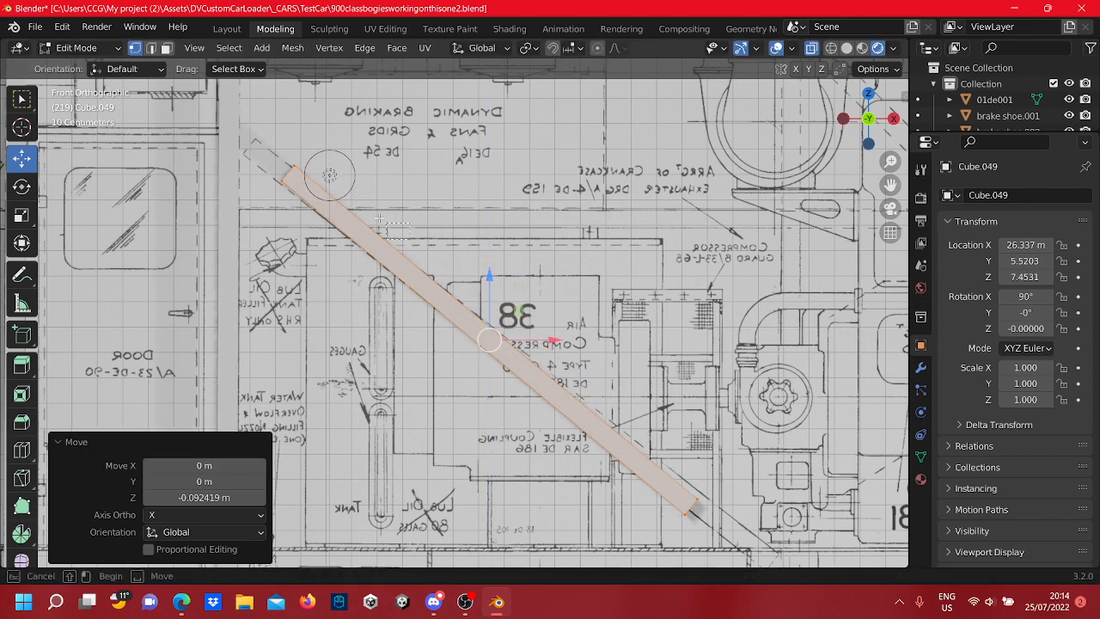
Move the compressor brace's upper end about -0.241 m in X and 0.178 m in Z to the door post
left_click_drag(273, 149, 320, 192)
middle_click_drag(323, 169, 470, 246, "shift")
left_click_drag(472, 247, 363, 176)
scroll(523, 297, "down", 3)
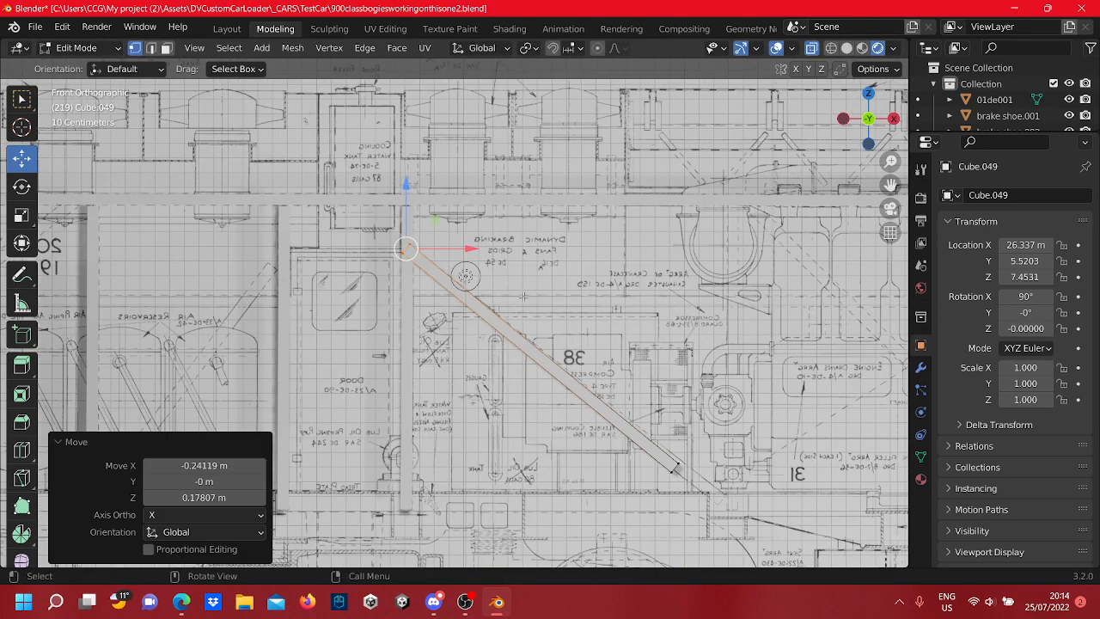
middle_click_drag(698, 480, 471, 288, "shift")
scroll(471, 288, "up", 2)
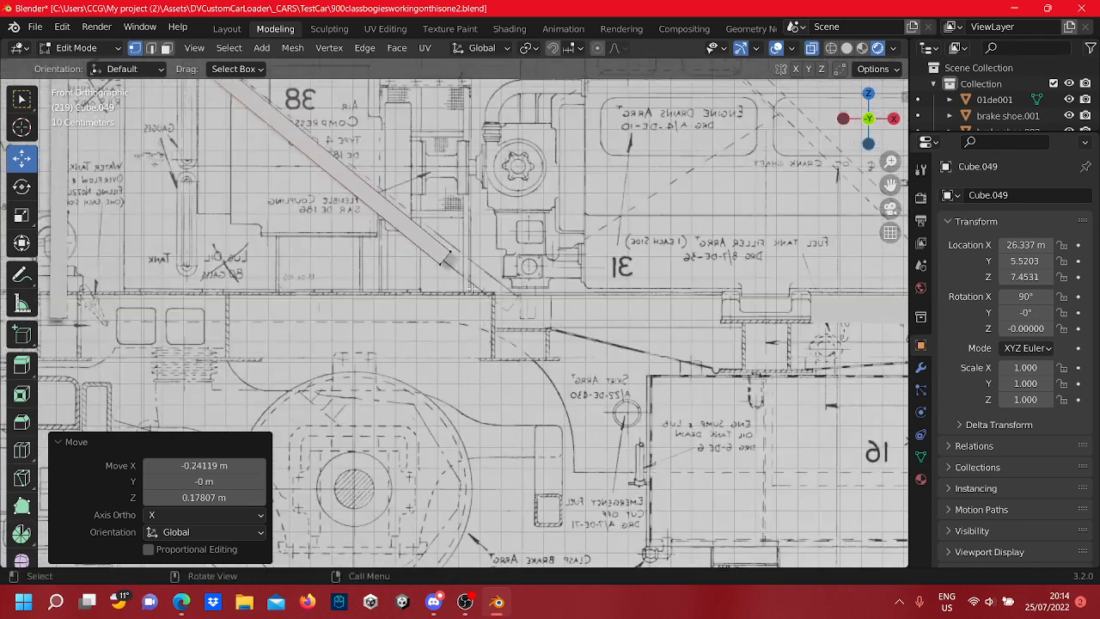
Move the compressor brace's lower end about 0.322 m in X and -0.216 m in Z along the blueprint diagonal
left_click_drag(471, 288, 389, 187)
key("g")
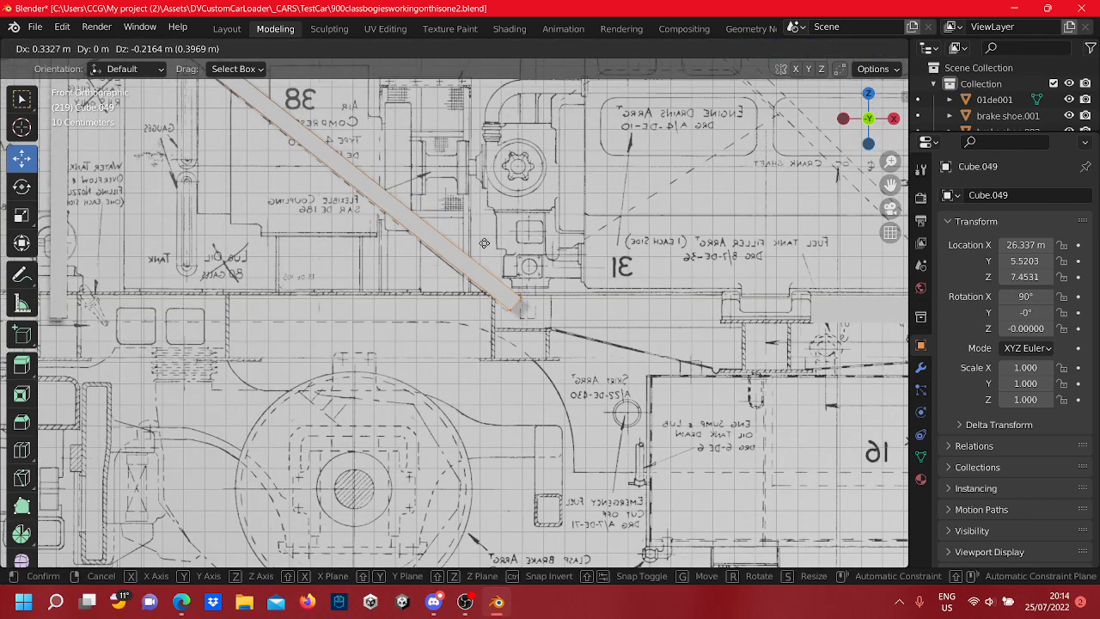
left_click(481, 243)
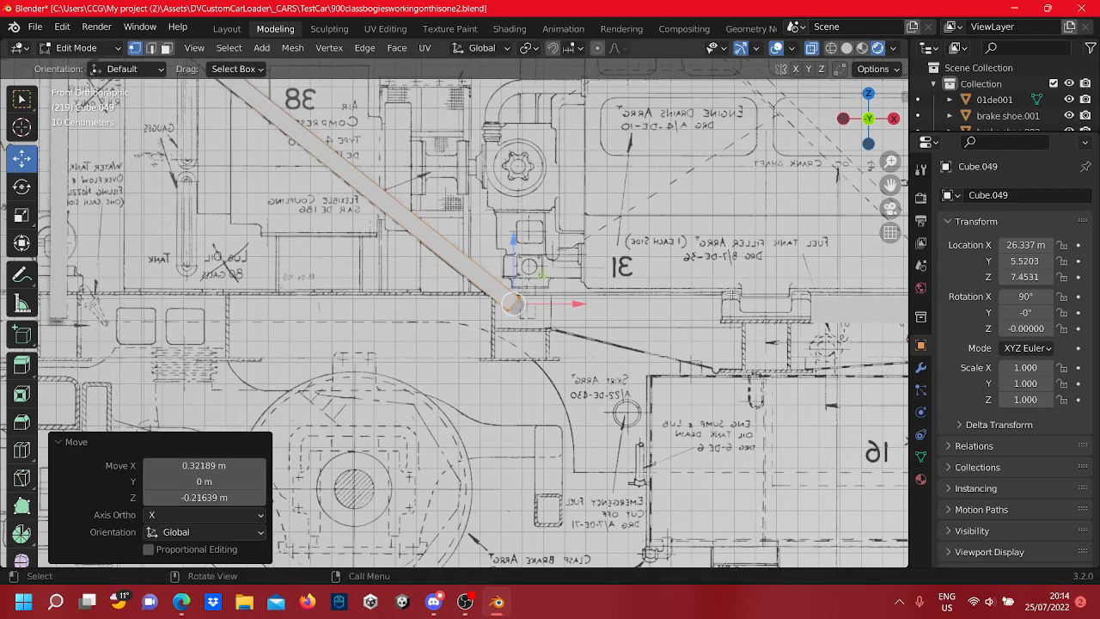
scroll(732, 293, "down", 2)
middle_click_drag(737, 280, 538, 350, "shift")
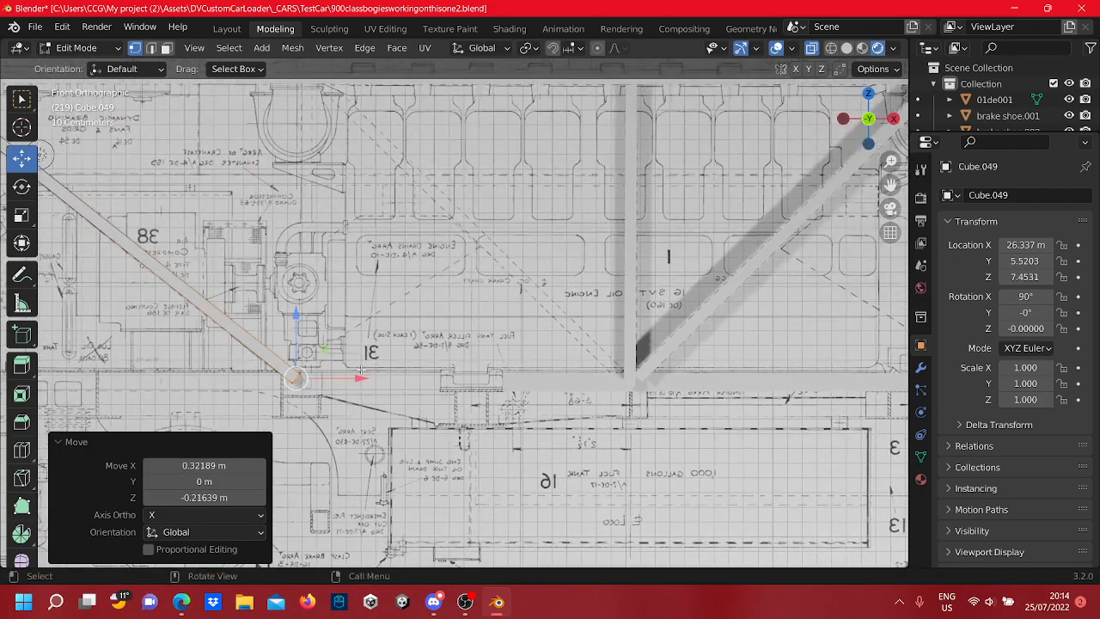
middle_click_drag(362, 371, 505, 413, "shift")
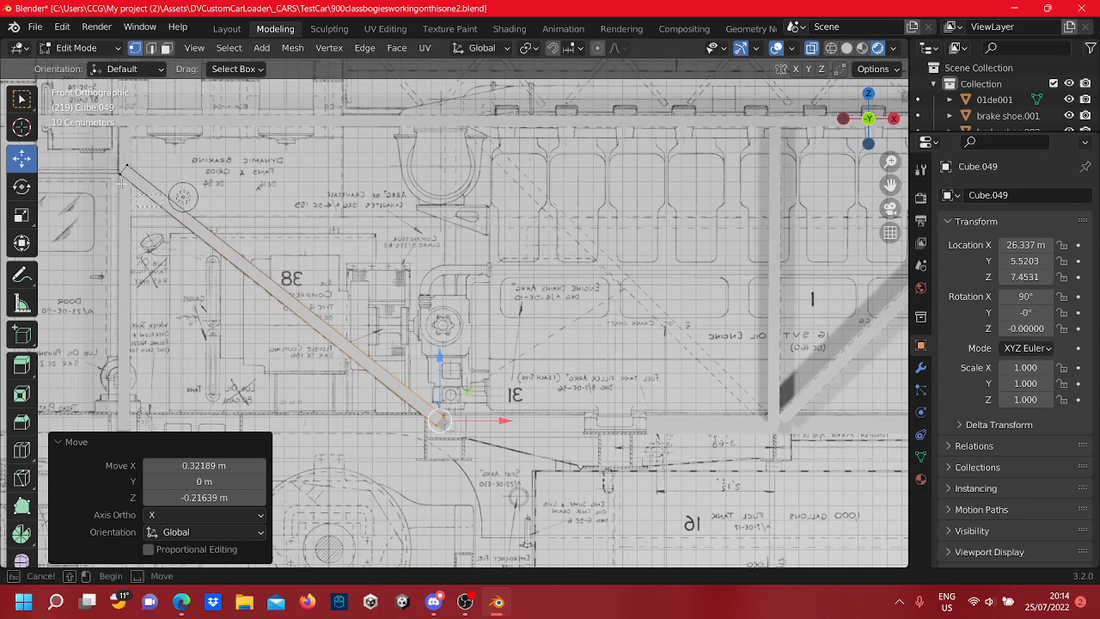
Duplicate the compressor brace and, in Edit Mode, move the copy's mesh about 2.103 m in X over the engine
left_click_drag(121, 182, 97, 164, "shift")
right_click(173, 231)
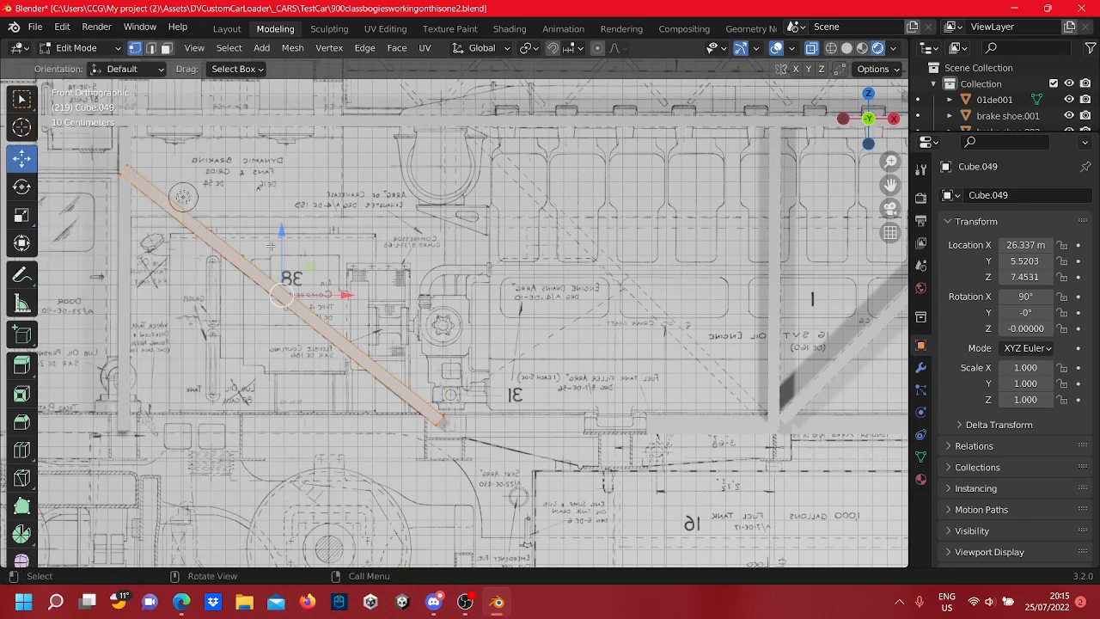
right_click(235, 271)
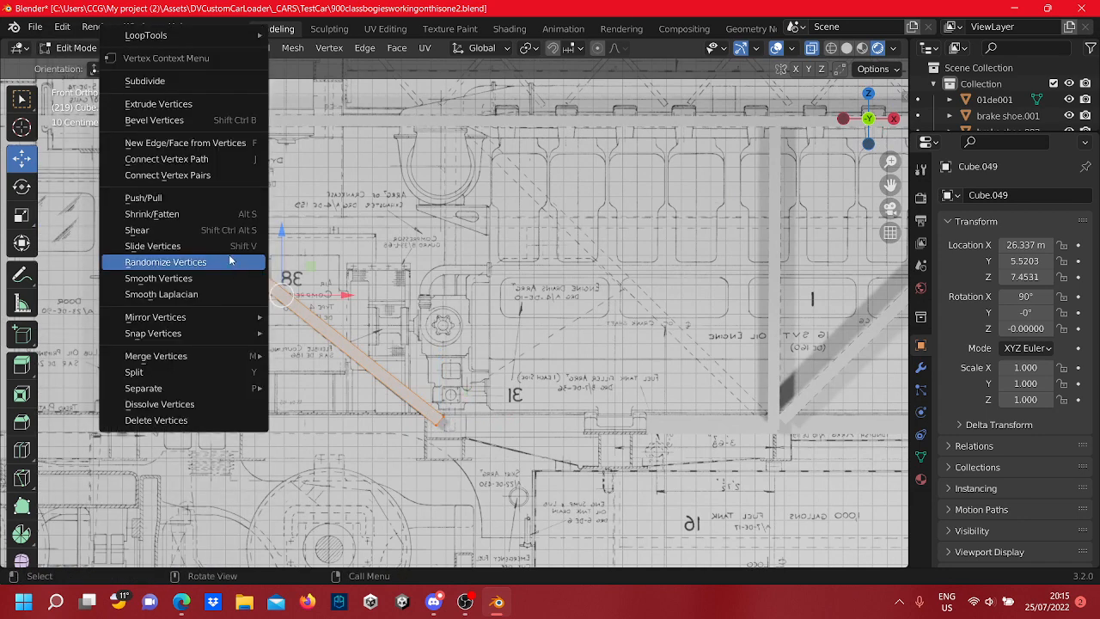
key("Tab")
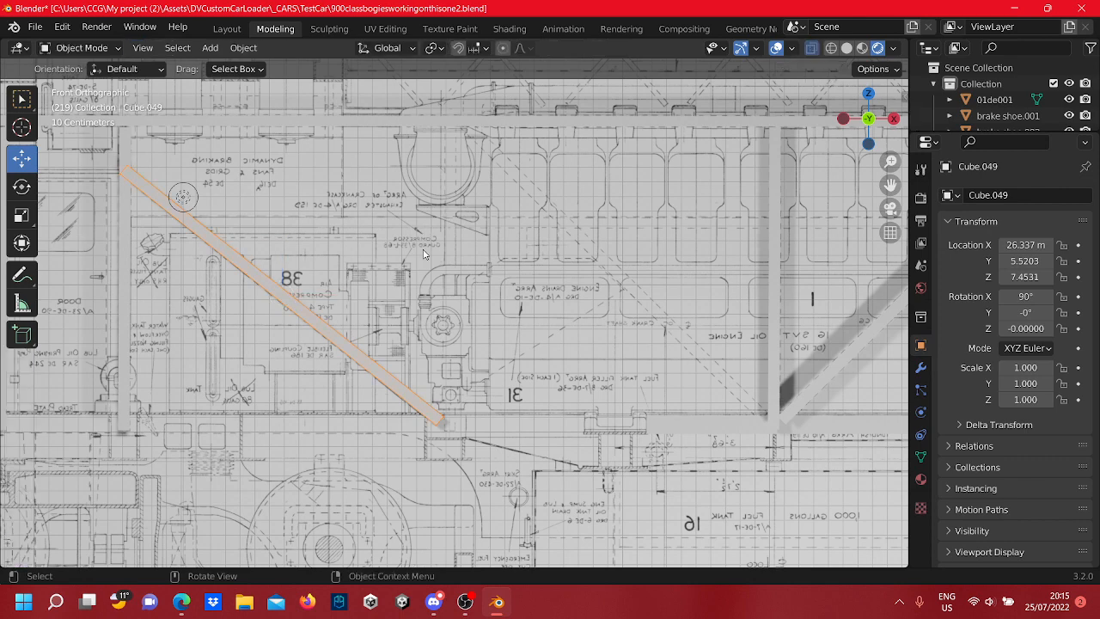
right_click(363, 359)
left_click(365, 356)
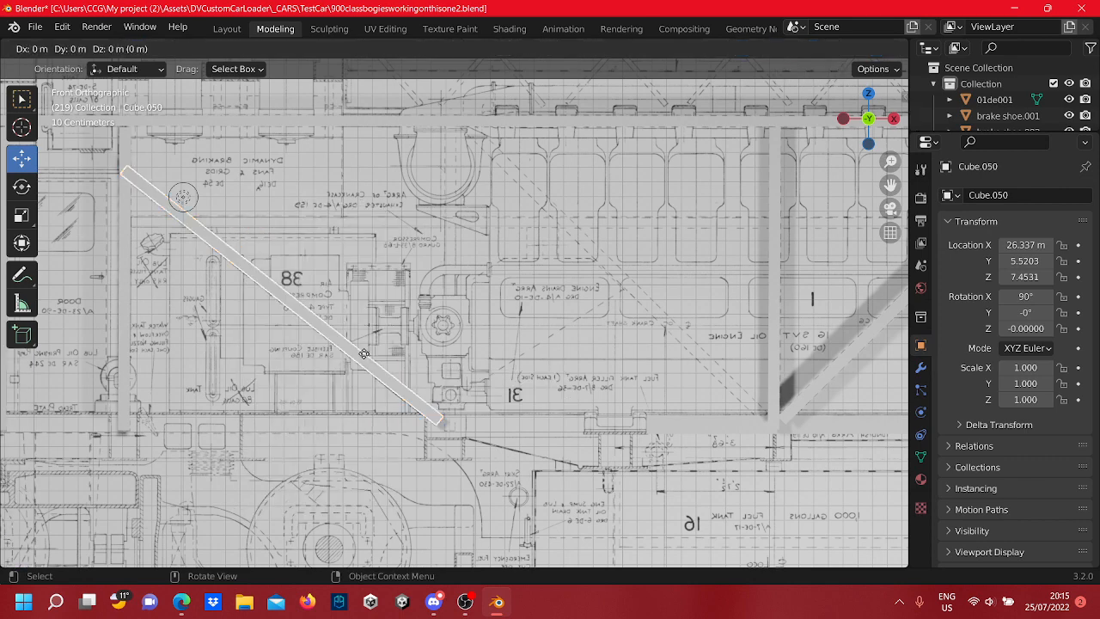
right_click(364, 359)
key("Tab")
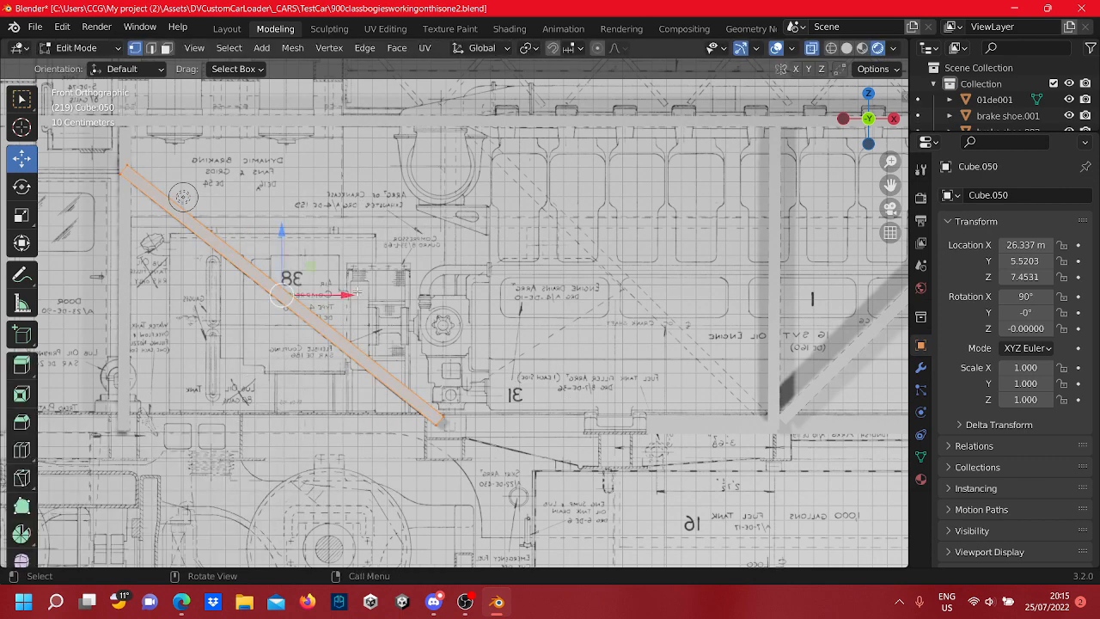
left_click_drag(348, 295, 669, 288)
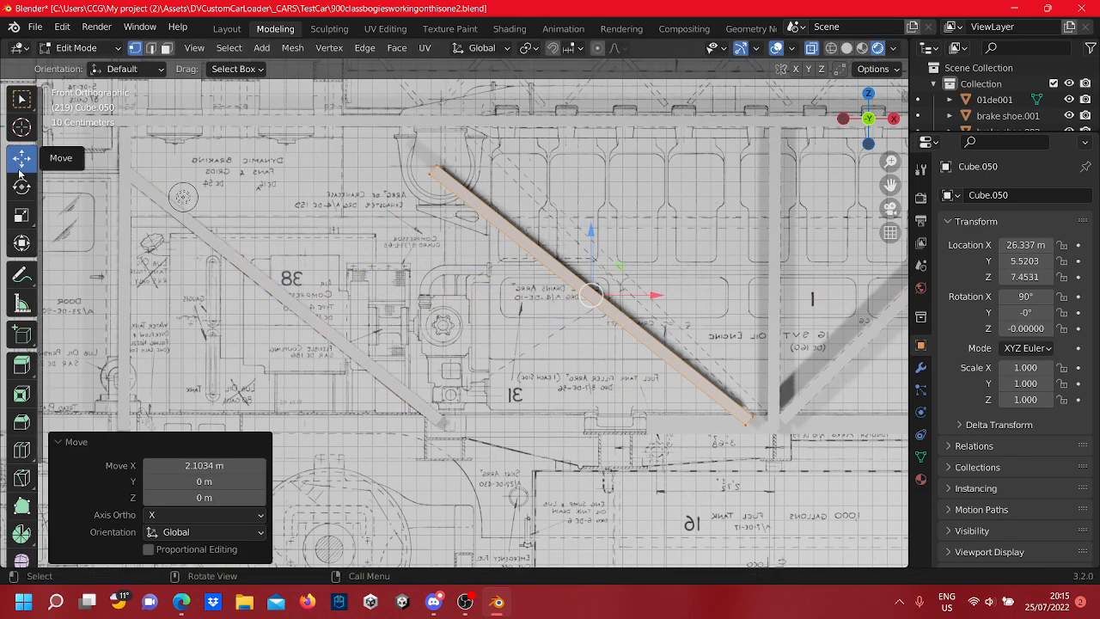
Rotate the copied brace's mesh 6.12° around Y and move it about 0.323 m in X toward the engine's dashed diagonal
left_click(21, 185)
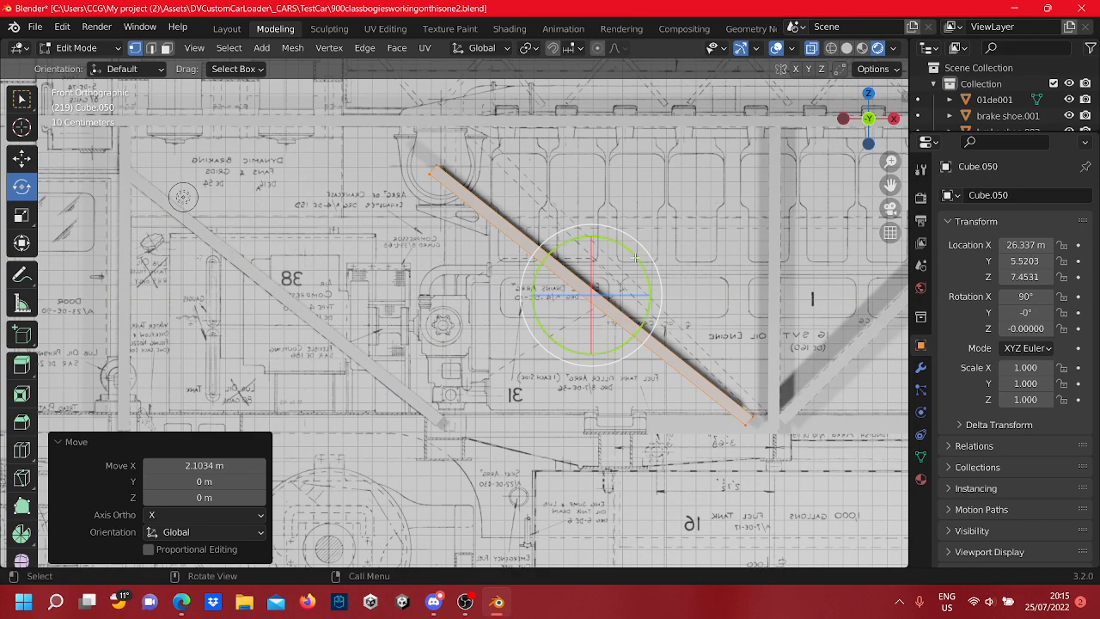
left_click_drag(634, 257, 641, 262)
middle_click_drag(816, 324, 555, 375, "shift")
left_click(21, 158)
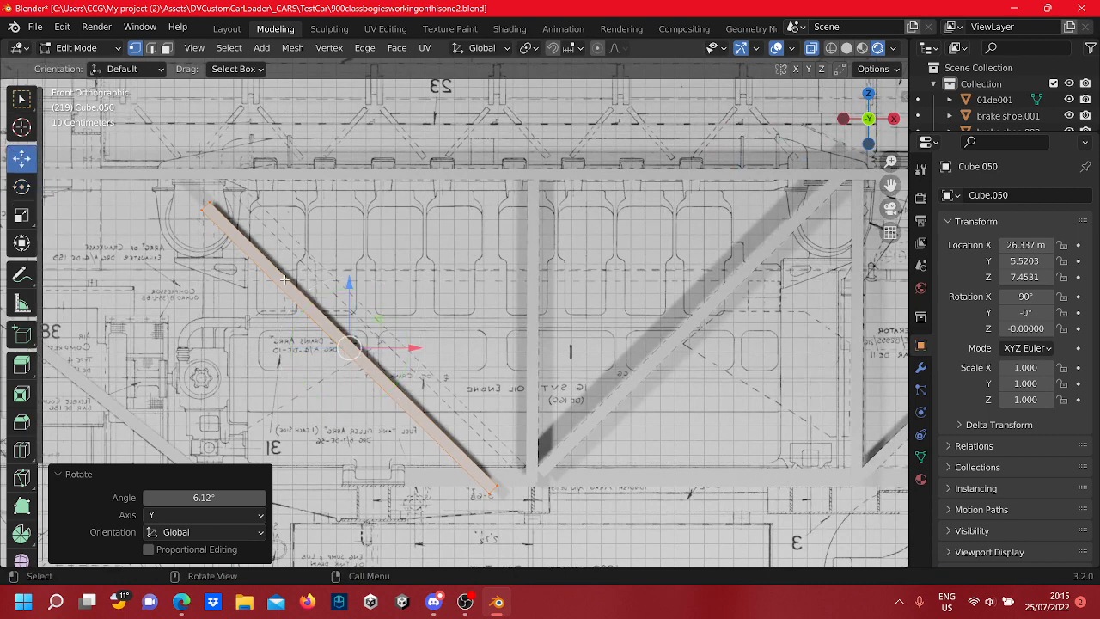
left_click_drag(411, 348, 458, 352)
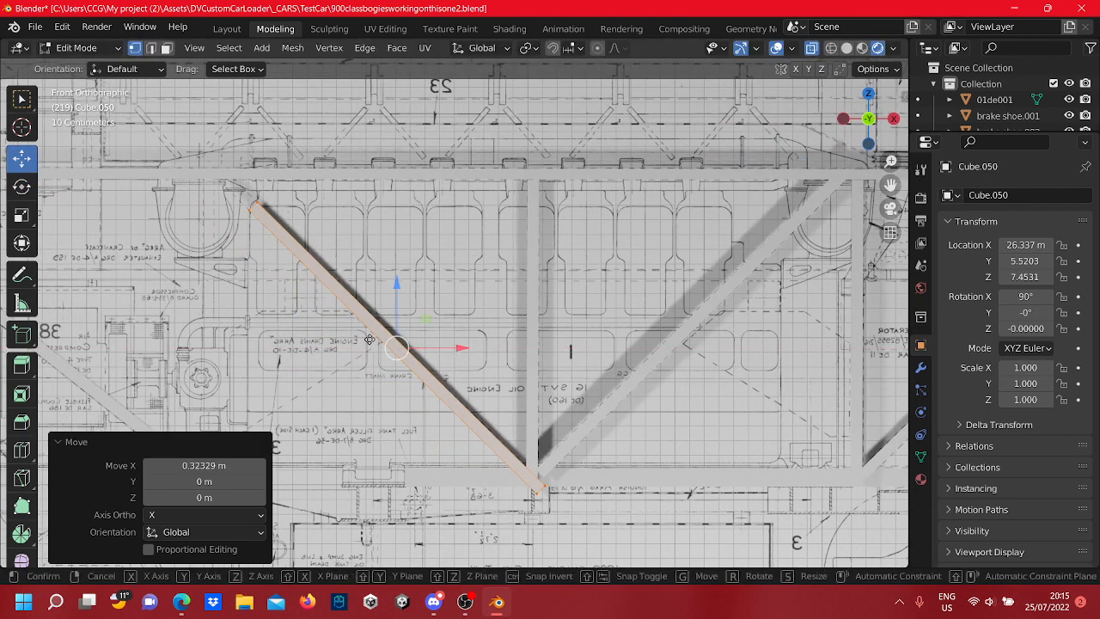
Align the engine brace with the dashed diagonal by moving it about -0.152 m in X and 0.132 m in Z, plus 0.017 m in X
key("g")
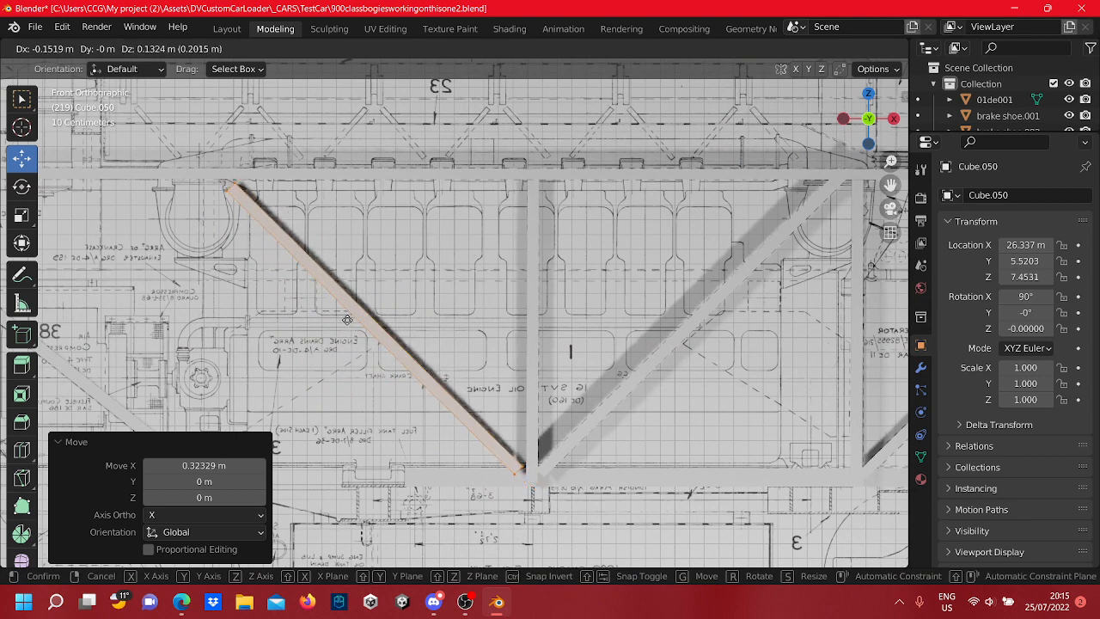
left_click(347, 319)
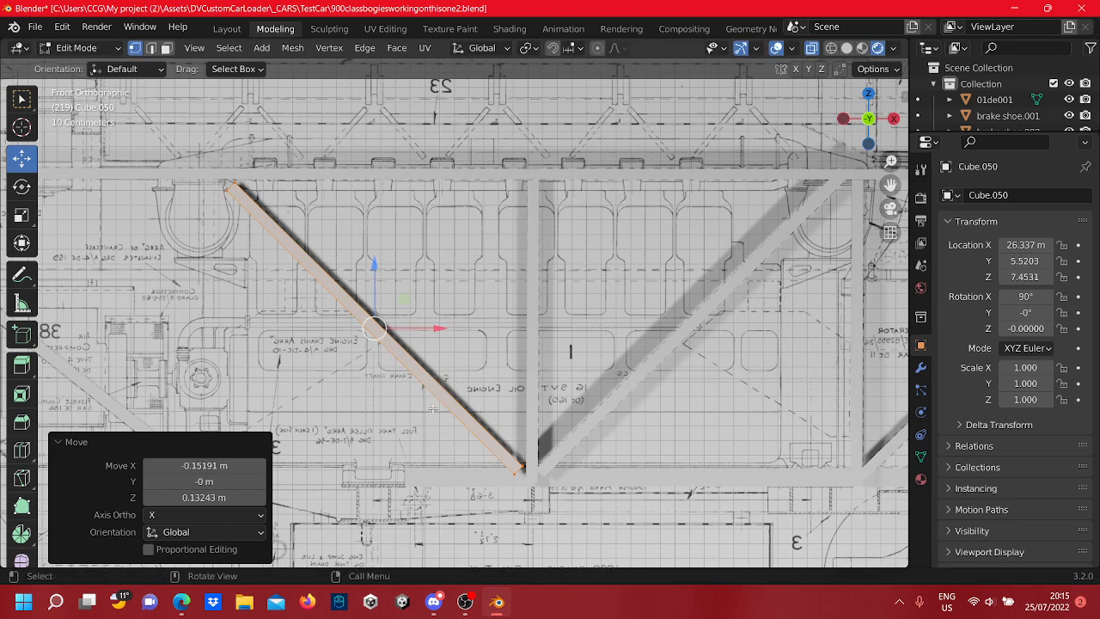
scroll(576, 340, "up", 5)
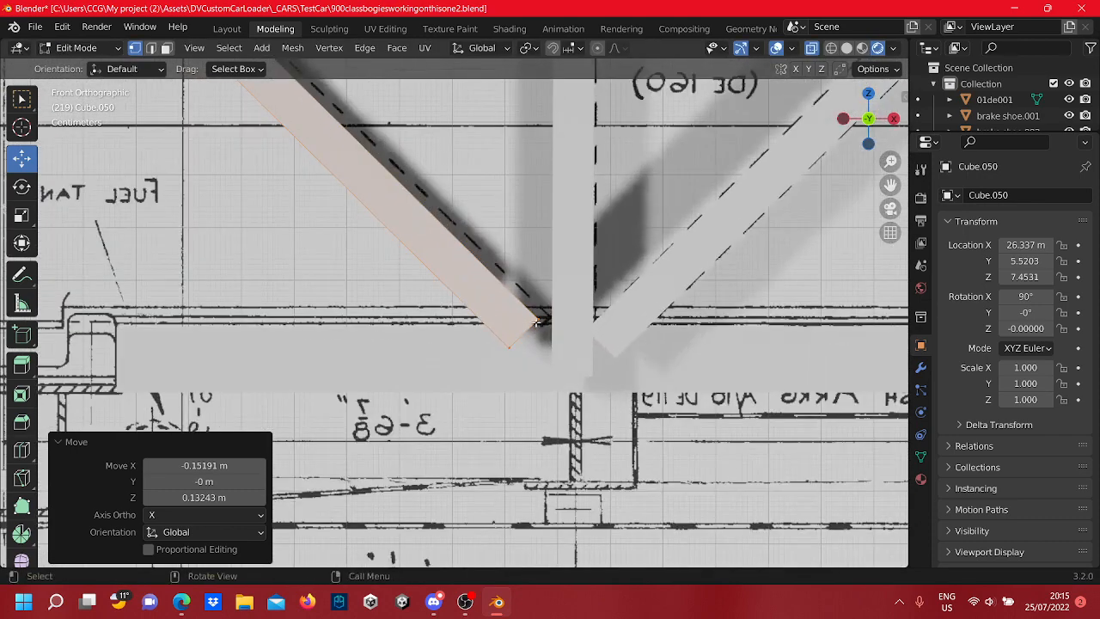
scroll(576, 339, "down", 3)
middle_click_drag(454, 277, 484, 377, "shift")
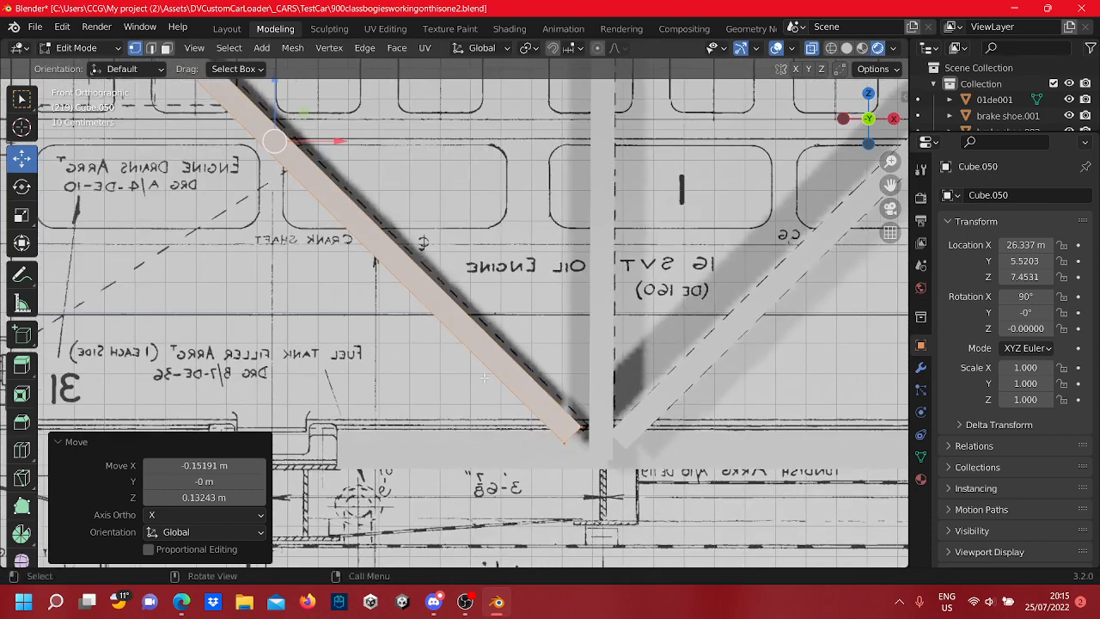
key("g")
left_click(336, 137)
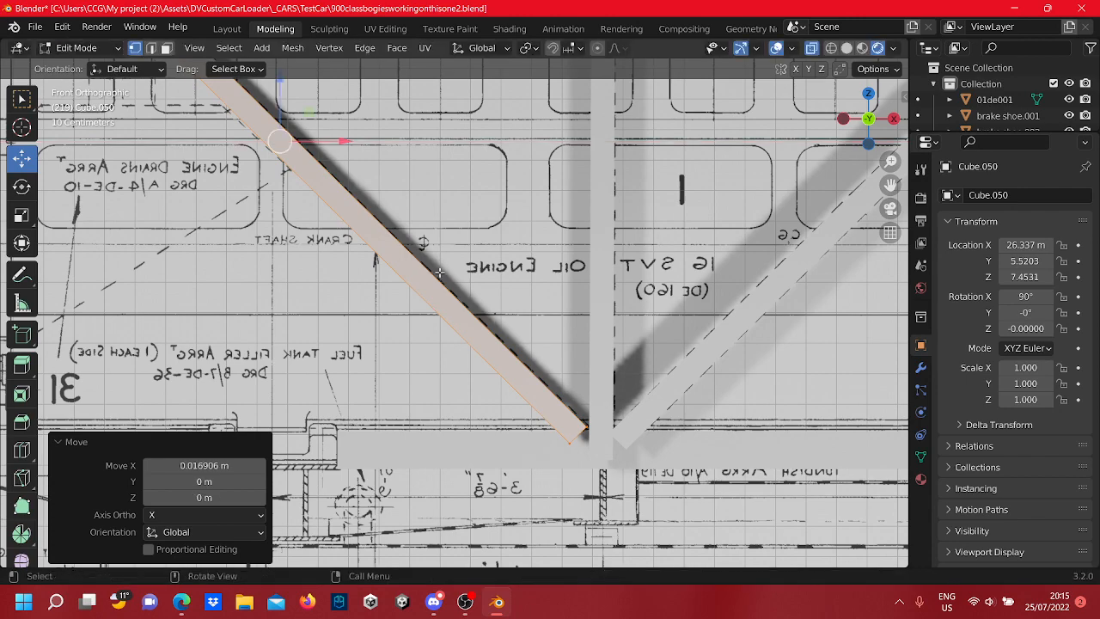
Move the engine brace's upper end about -0.094 m in X and 0.091 m in Z into the top beam
middle_click_drag(395, 343, 763, 241, "shift")
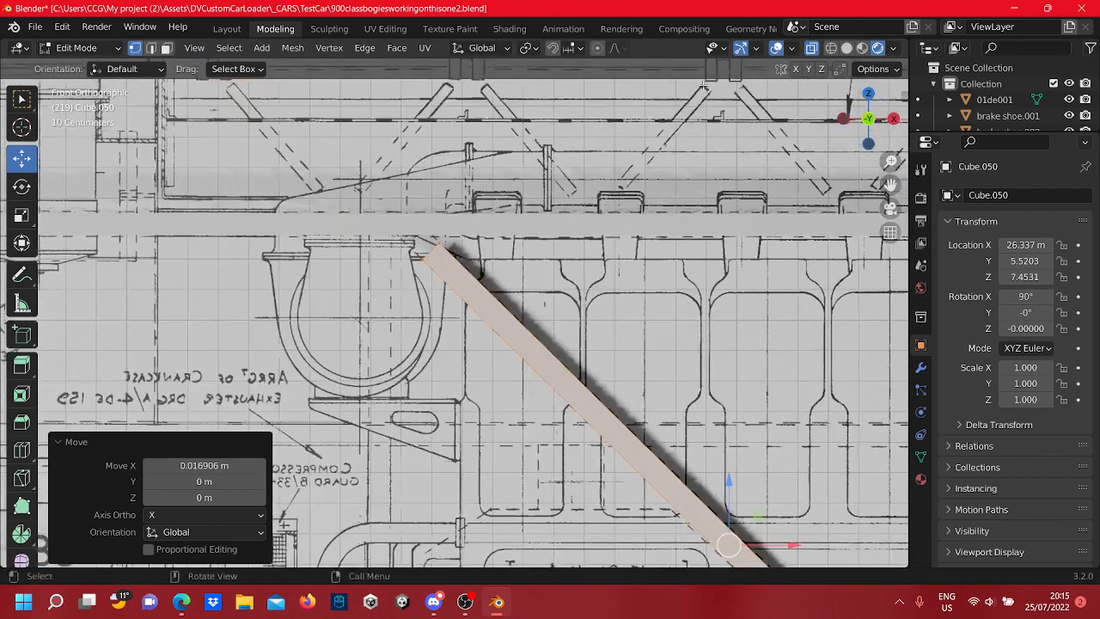
scroll(575, 172, "up", 1)
left_click_drag(457, 271, 396, 226)
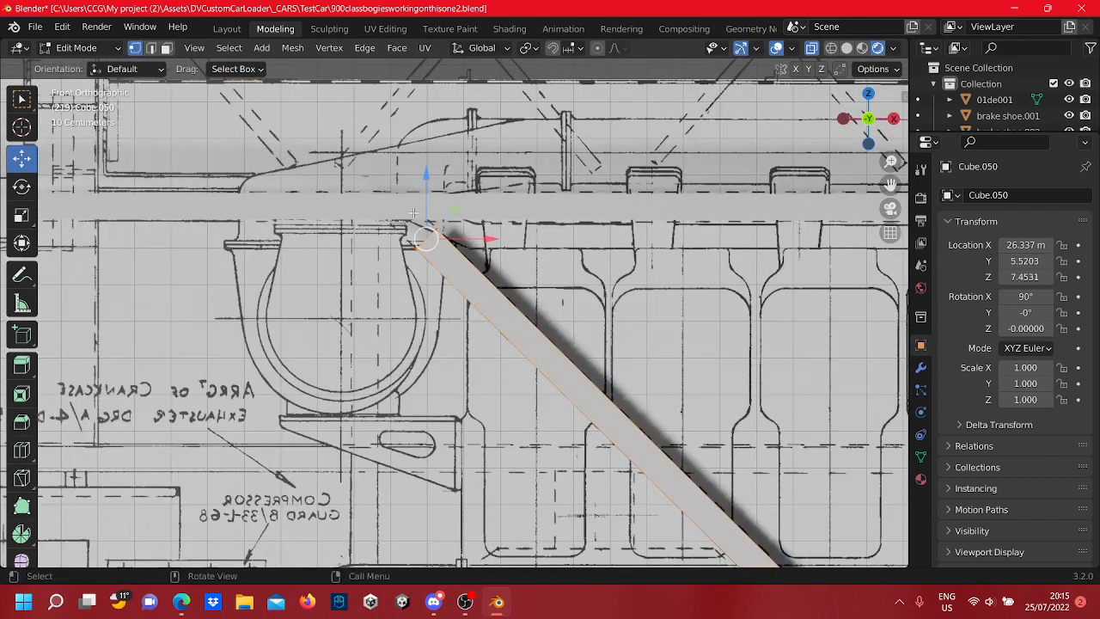
key("g")
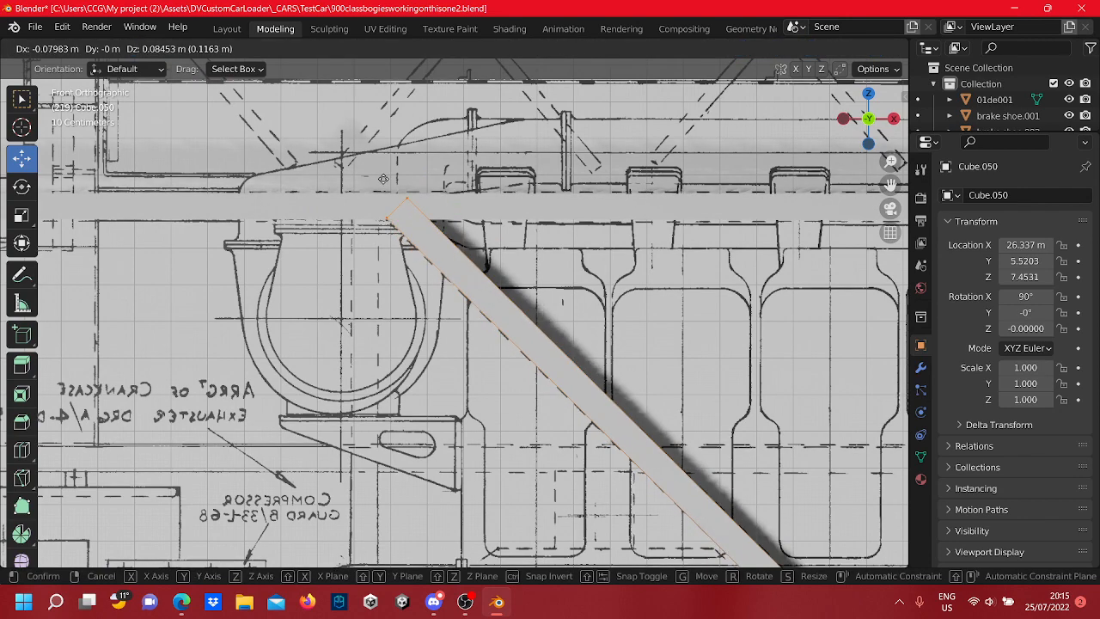
left_click(378, 176)
scroll(491, 285, "down", 3)
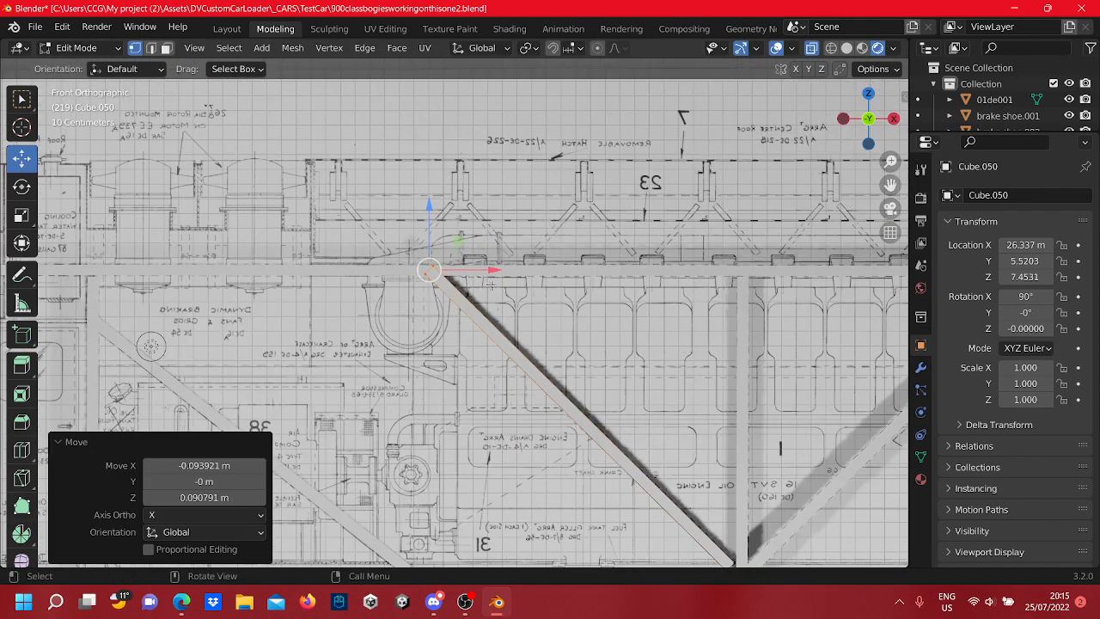
Move the engine brace's lower end about 0.034 m in X and -0.017 m in Z to the post's foot
scroll(488, 282, "down", 6)
middle_click_drag(659, 348, 970, 276, "shift")
scroll(515, 277, "up", 10)
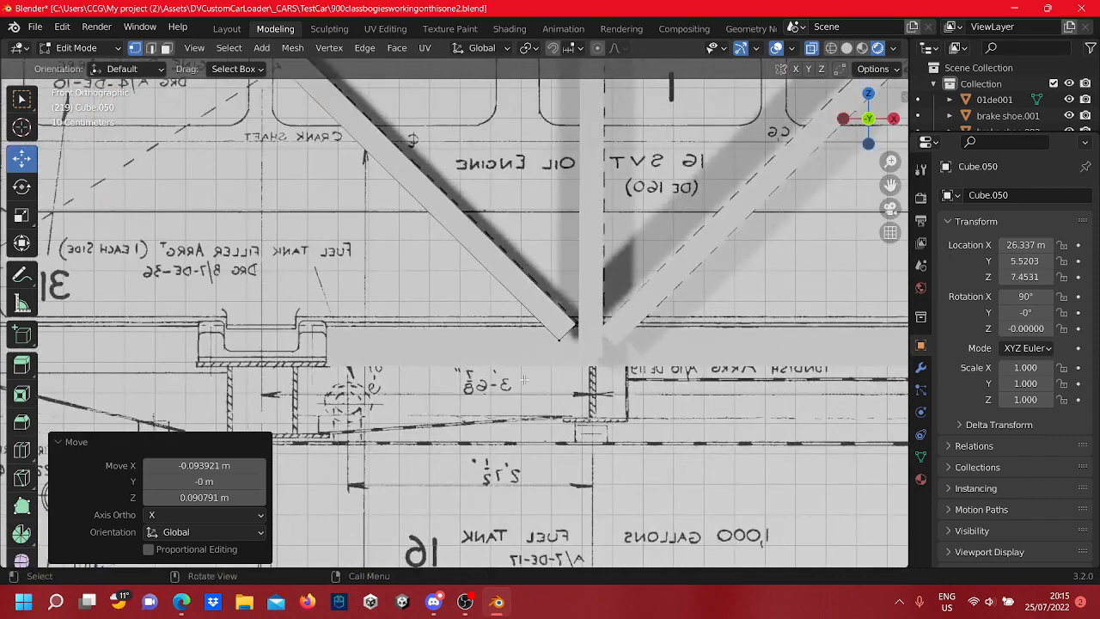
left_click(557, 312)
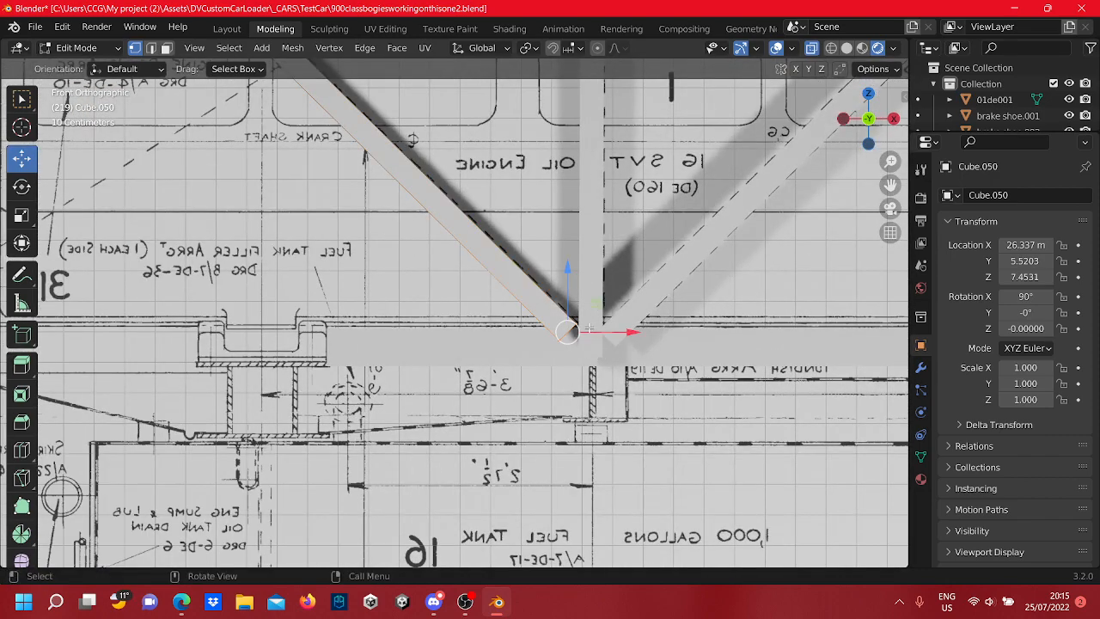
key("g")
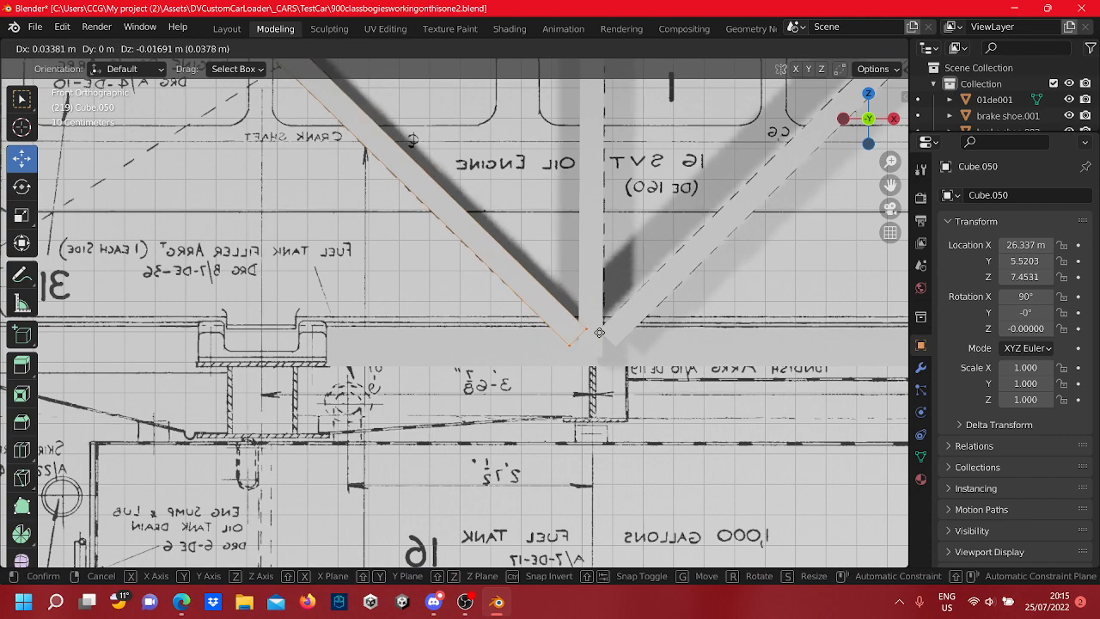
left_click(599, 333)
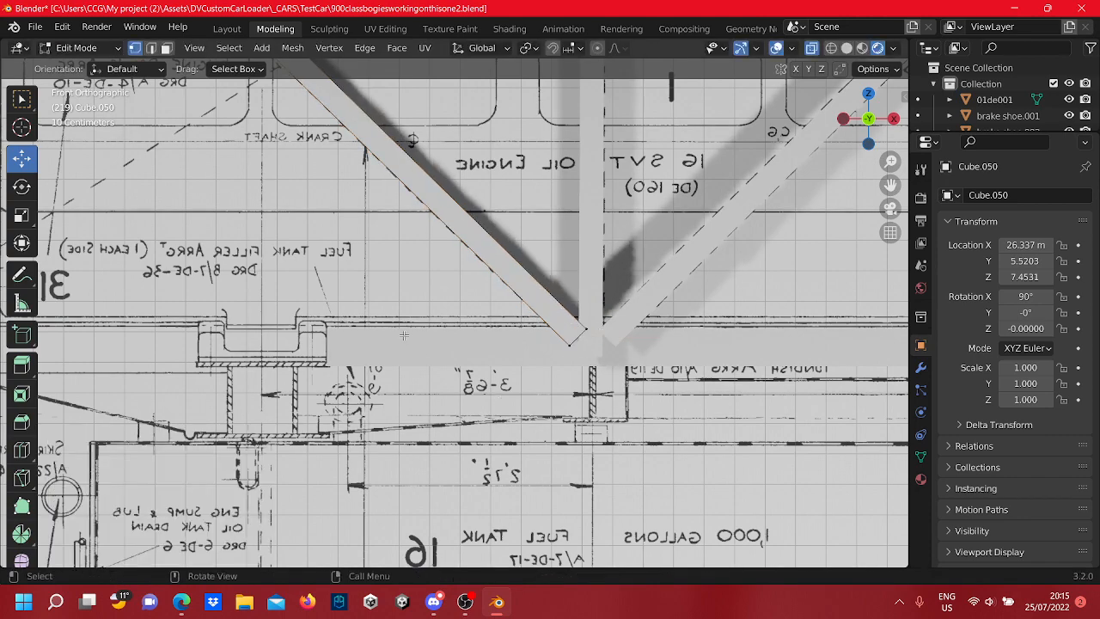
Add a box tracing the bottom beam between the compressor brace's foot and the engine mount bracket
scroll(495, 343, "down", 7)
scroll(495, 343, "up", 7)
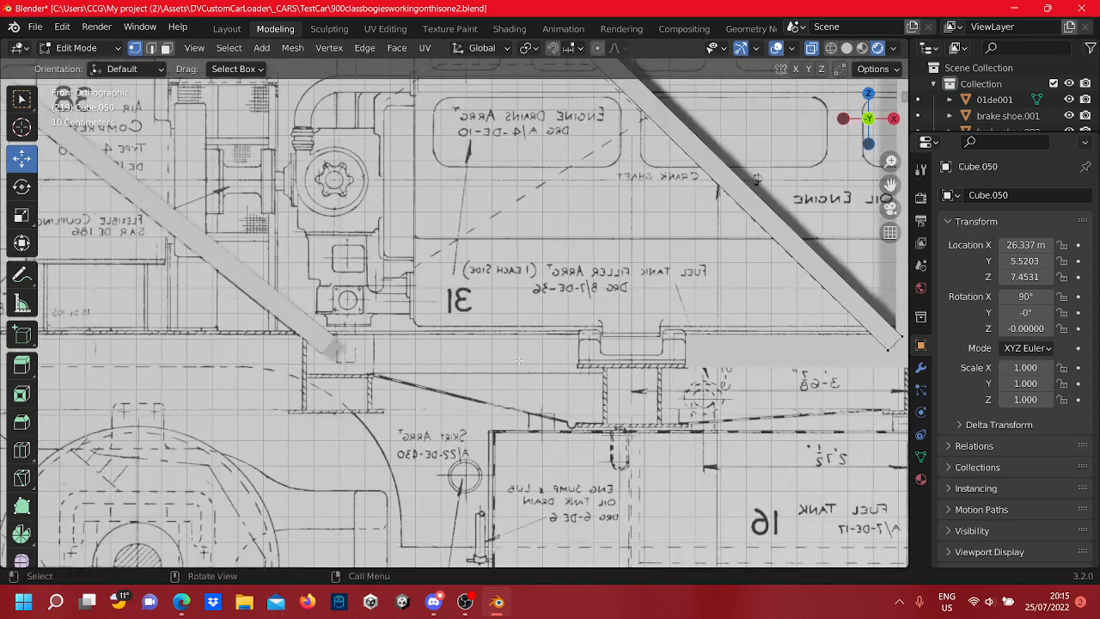
left_click(17, 341)
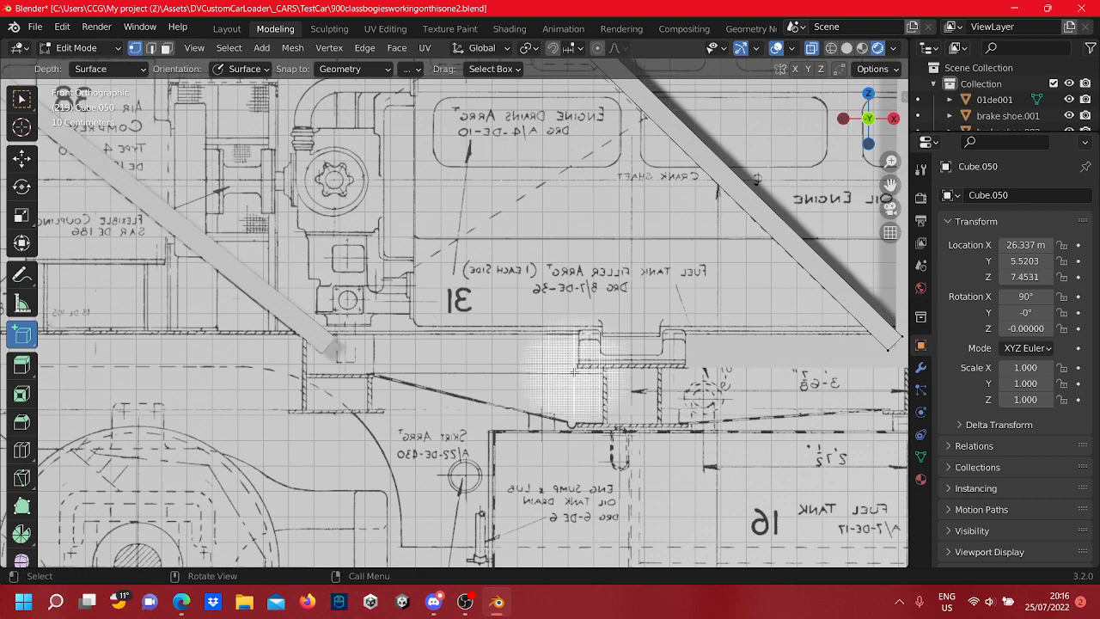
left_click_drag(573, 371, 551, 330)
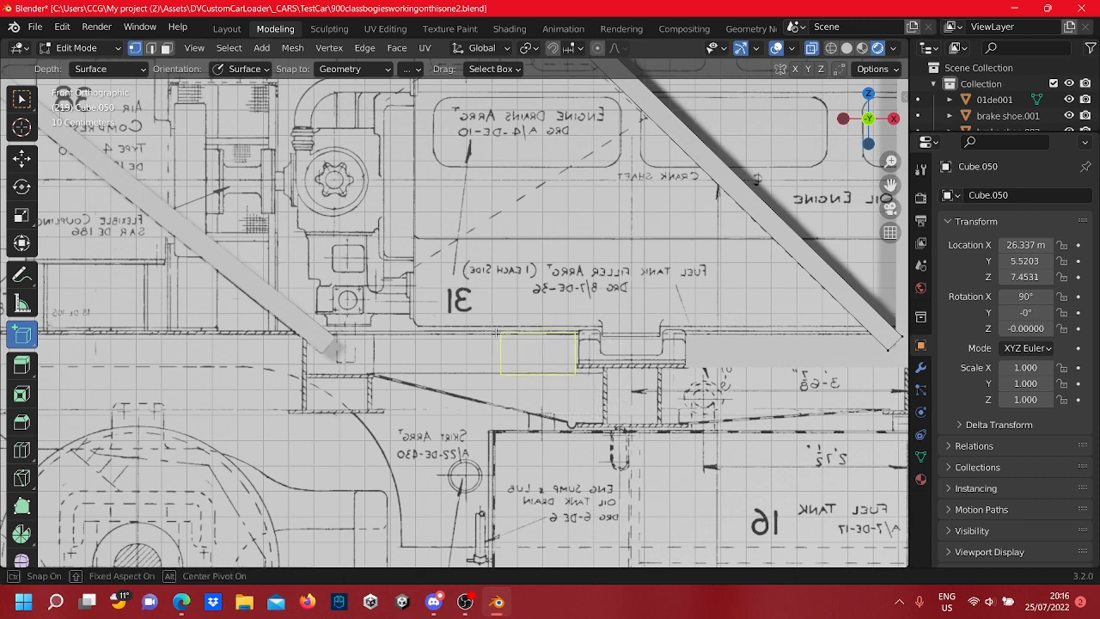
left_click_drag(428, 335, 371, 333)
left_click(399, 329)
middle_click_drag(432, 351, 614, 338, "shift")
key("Tab")
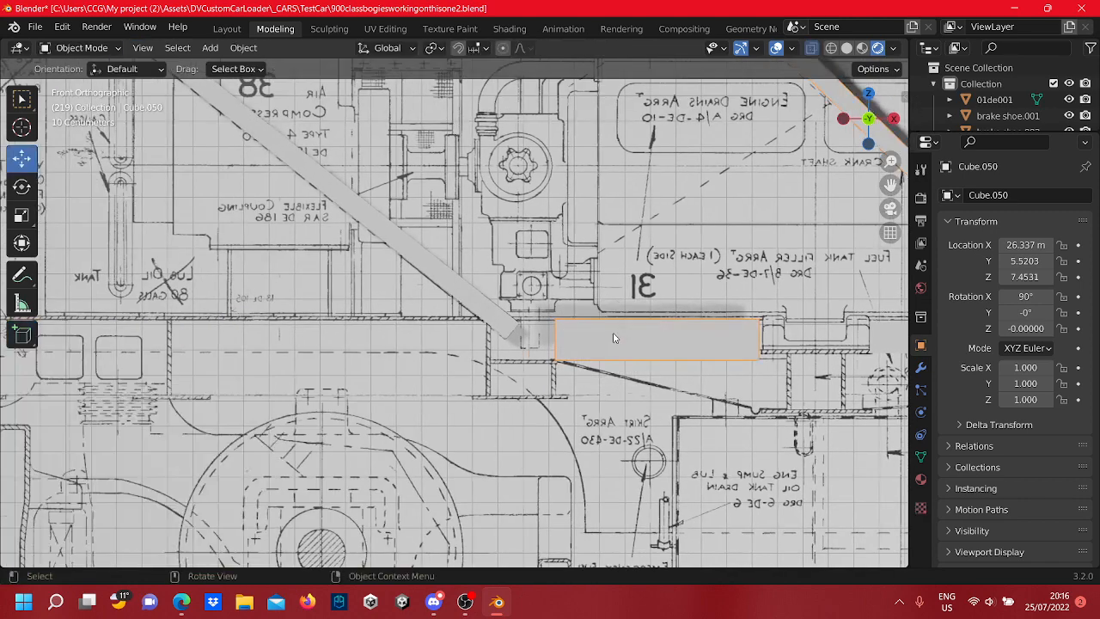
key("Tab")
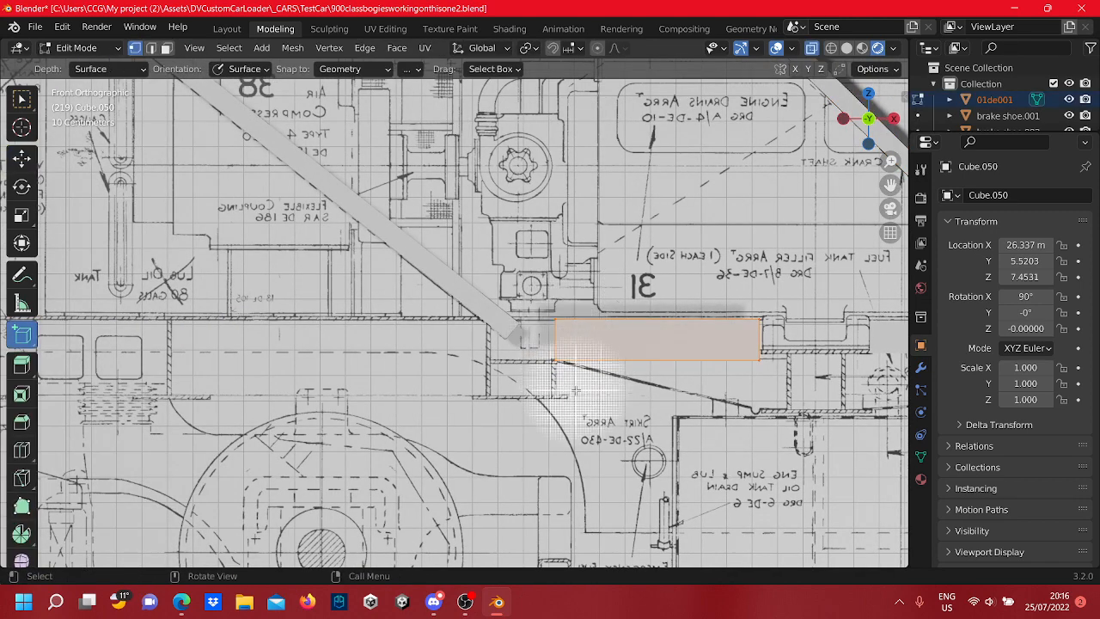
left_click_drag(574, 390, 547, 279)
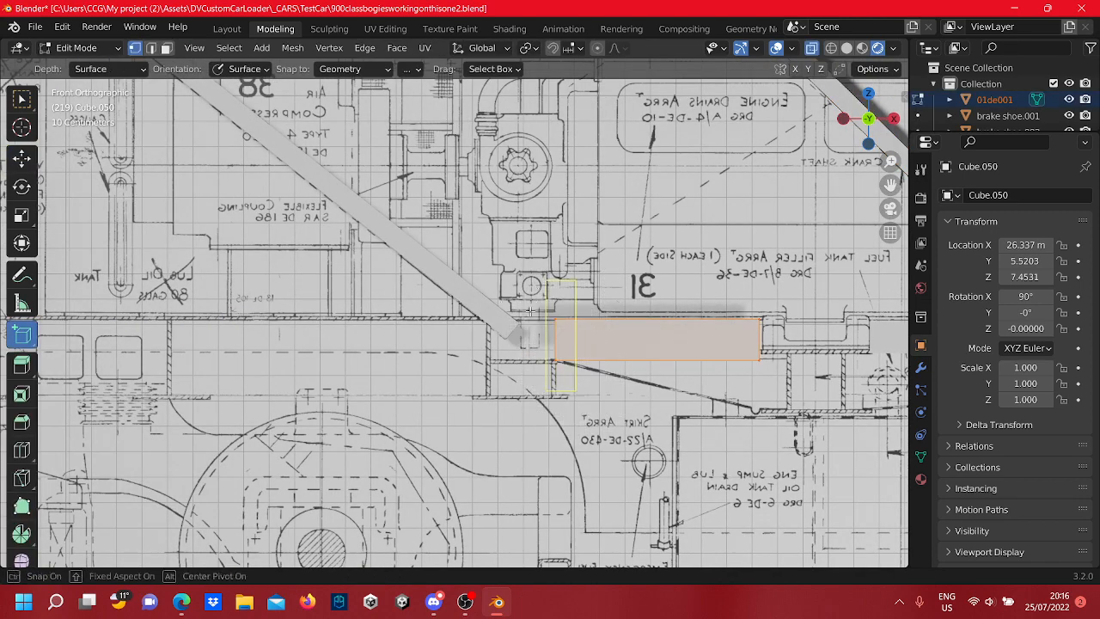
right_click(639, 316)
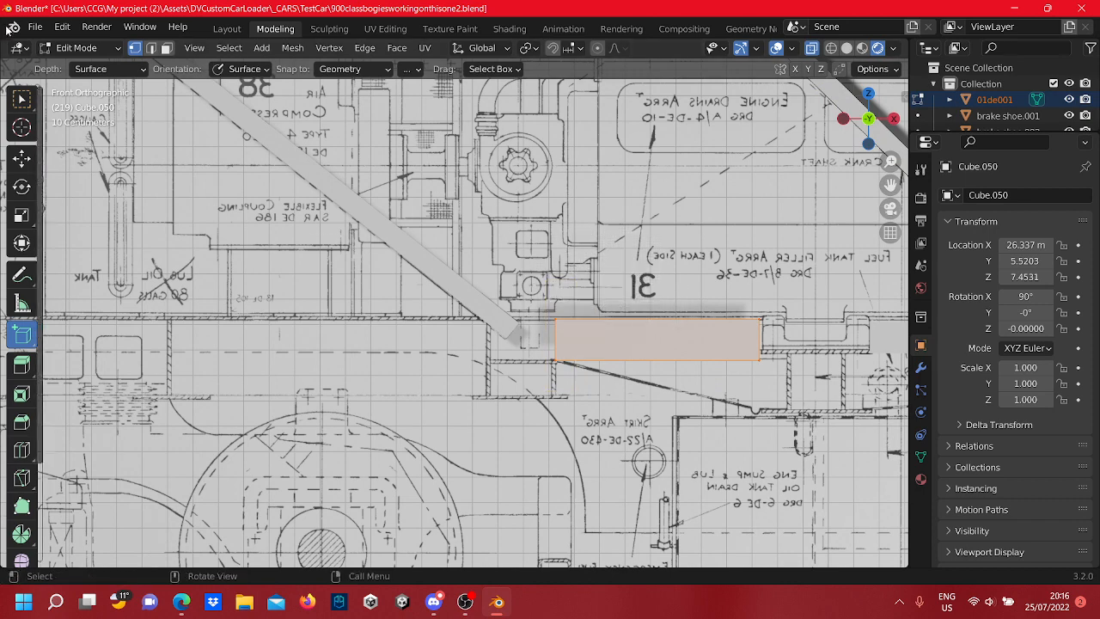
Extend the new bottom beam from the compressor brace's foot toward the end post, moving that end about -3.537 m and -3.837 m in X
left_click(26, 160)
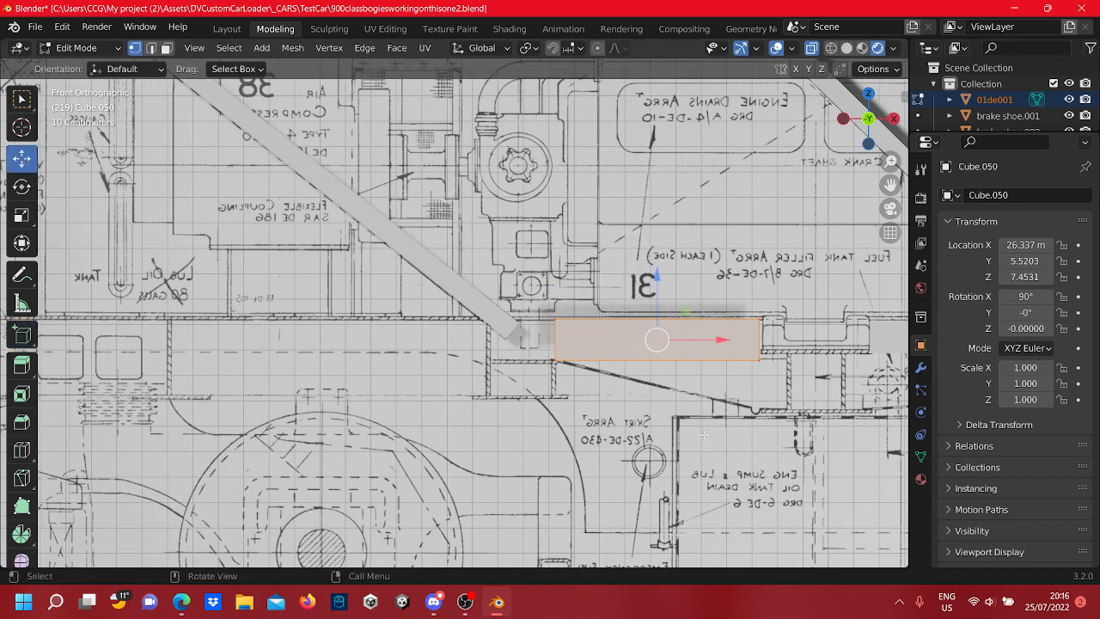
left_click_drag(545, 385, 533, 290)
scroll(402, 464, "down", 4)
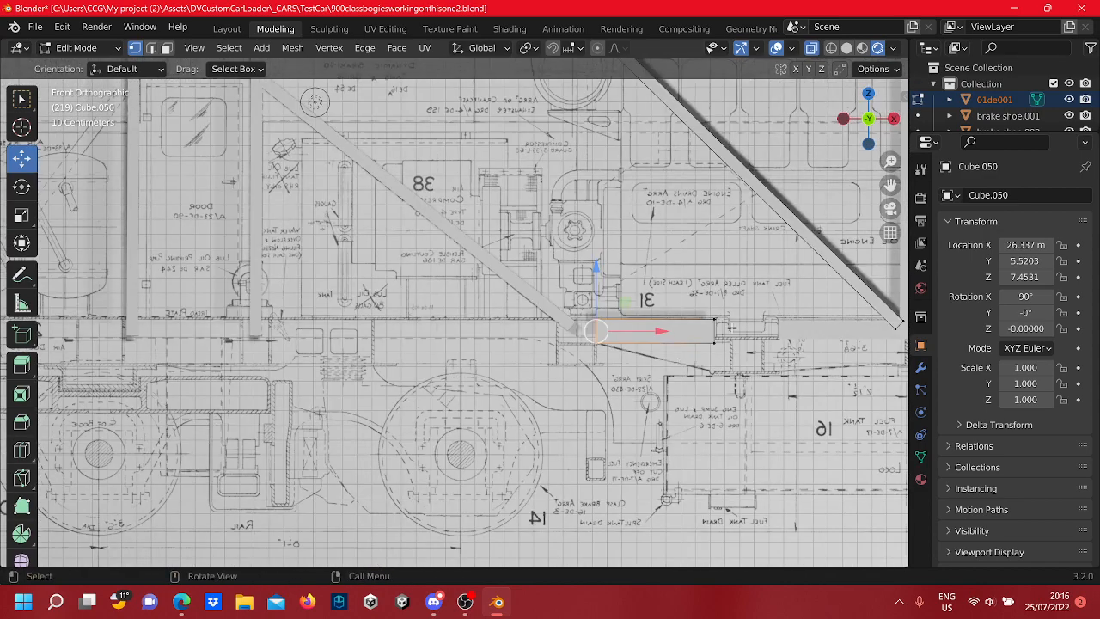
left_click_drag(664, 334, 145, 333)
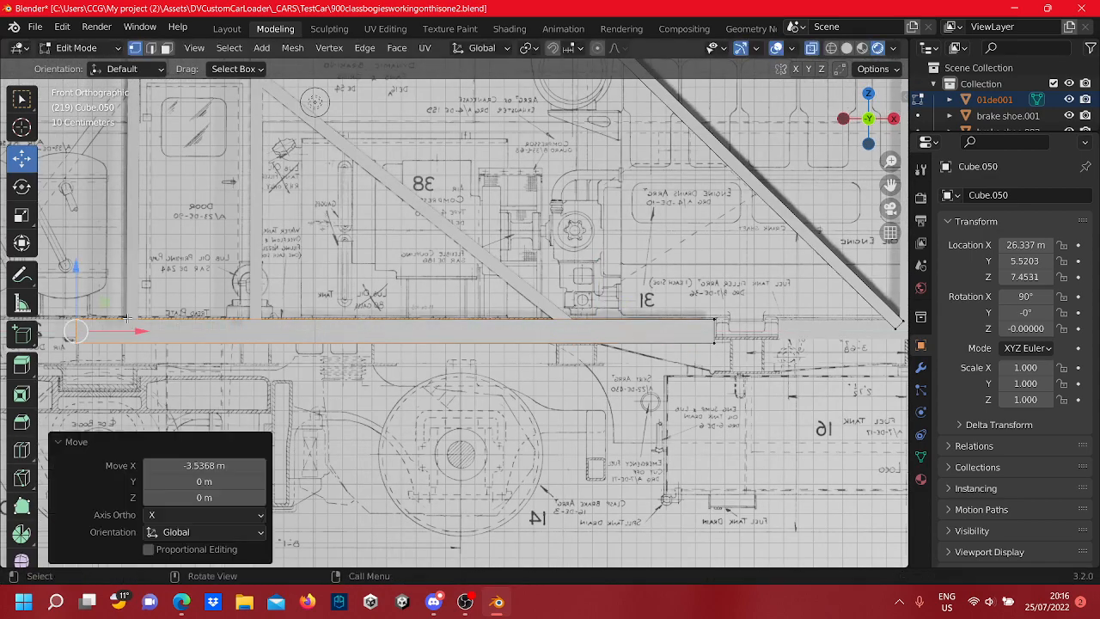
middle_click_drag(302, 297, 722, 357, "shift")
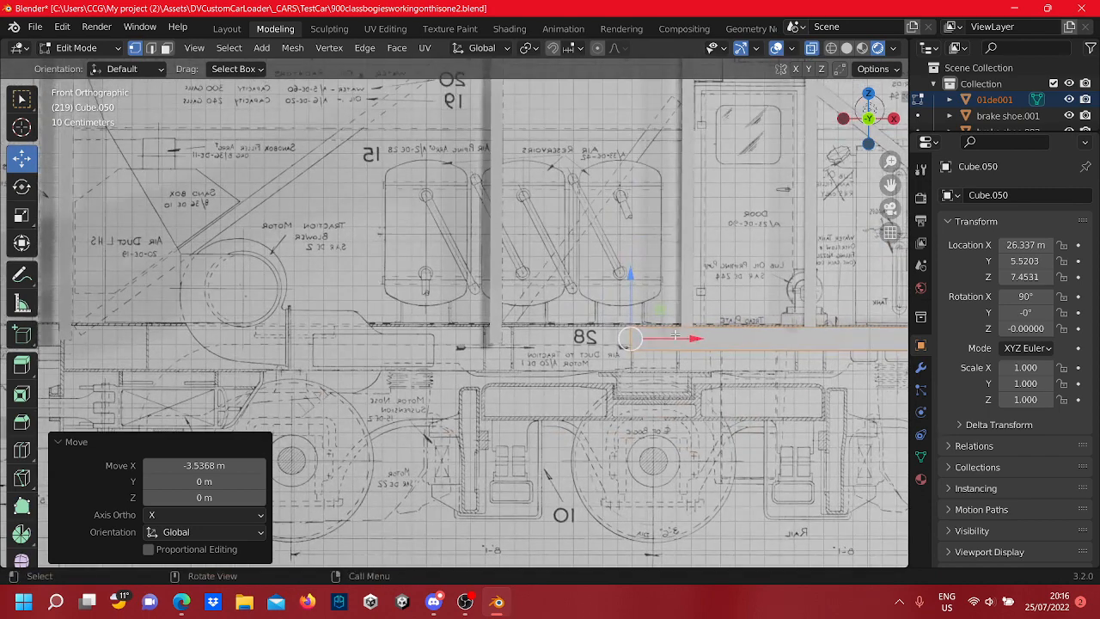
left_click_drag(679, 335, 116, 335)
Fit the bottom beam's end to the end post's foot by moving it about -0.038 m in X, and check the beam's full length
middle_click_drag(201, 330, 609, 318, "shift")
scroll(562, 328, "up", 5)
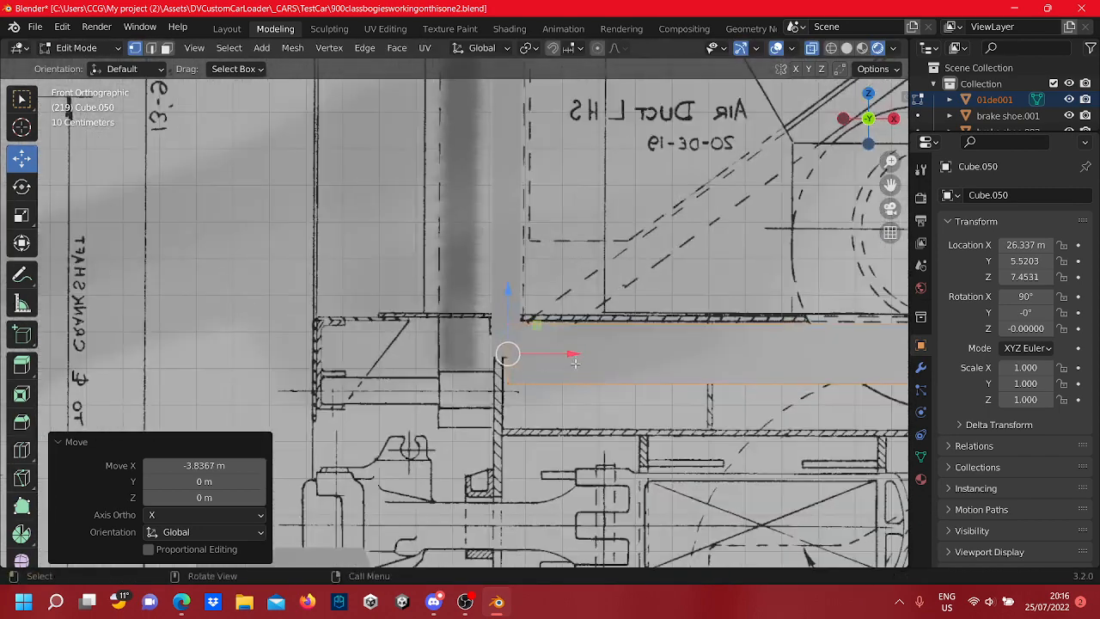
left_click_drag(570, 353, 557, 357)
scroll(557, 356, "down", 10)
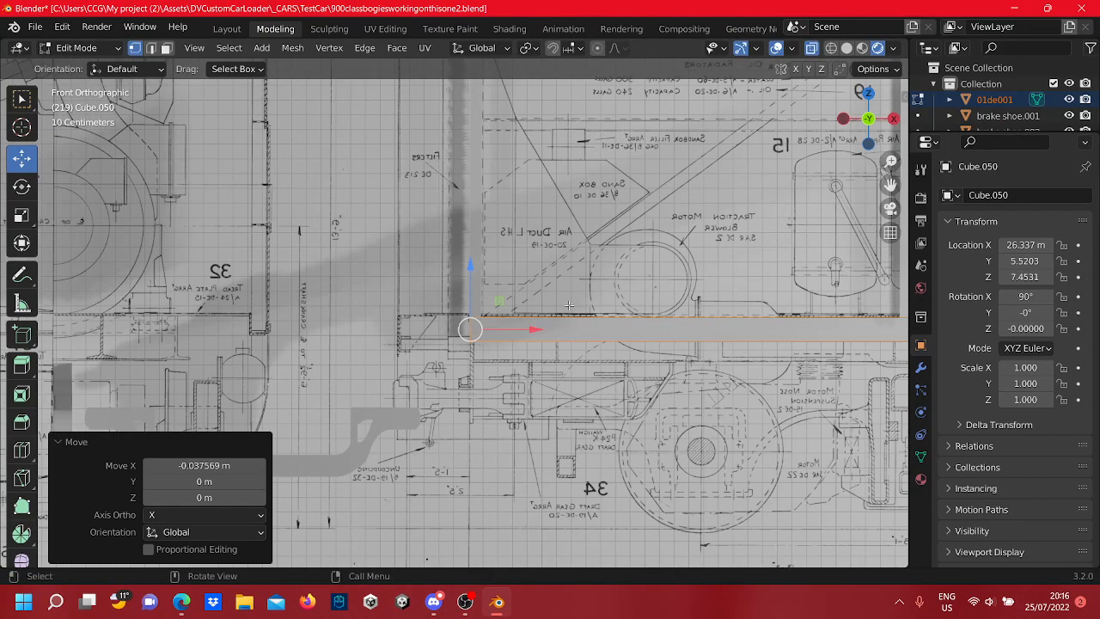
middle_click_drag(373, 399, 297, 394, "shift")
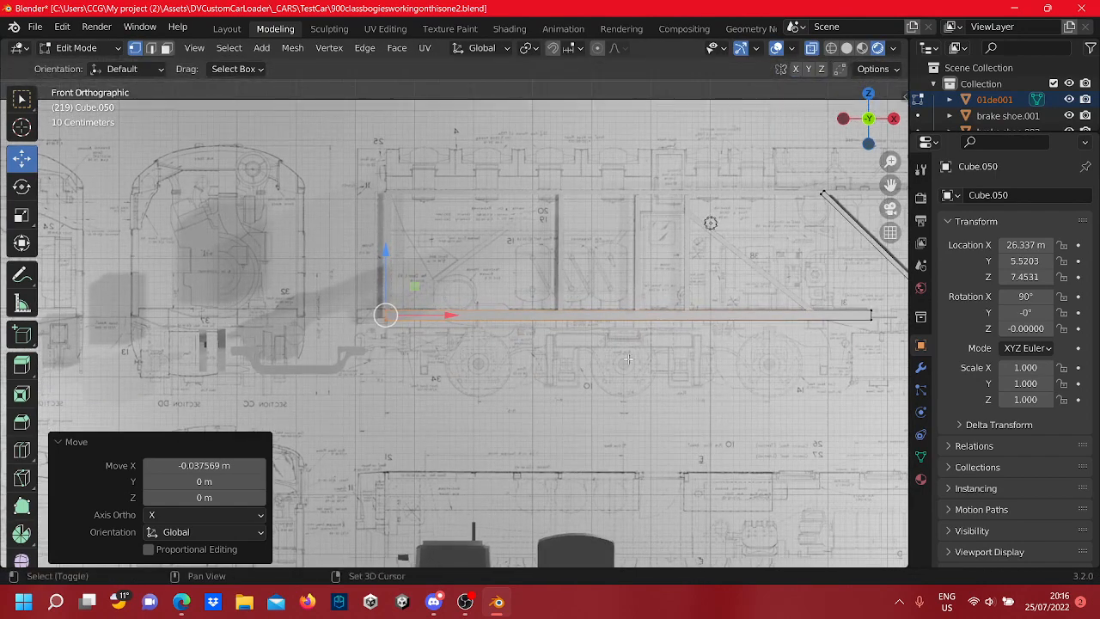
scroll(628, 359, "up", 8)
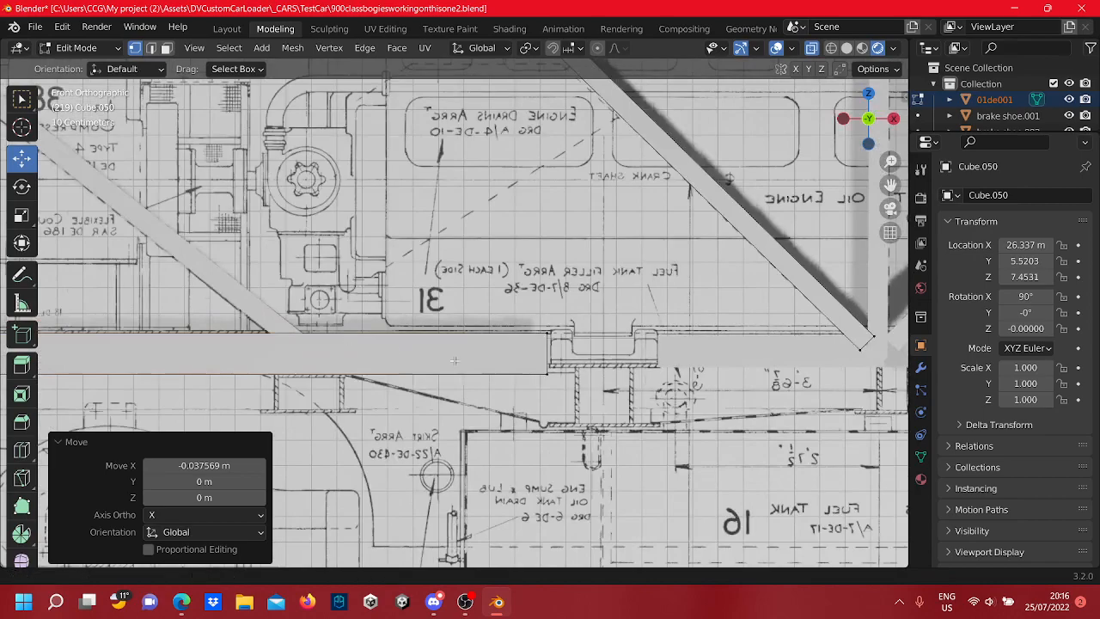
scroll(455, 360, "down", 4)
scroll(753, 392, "down", 6)
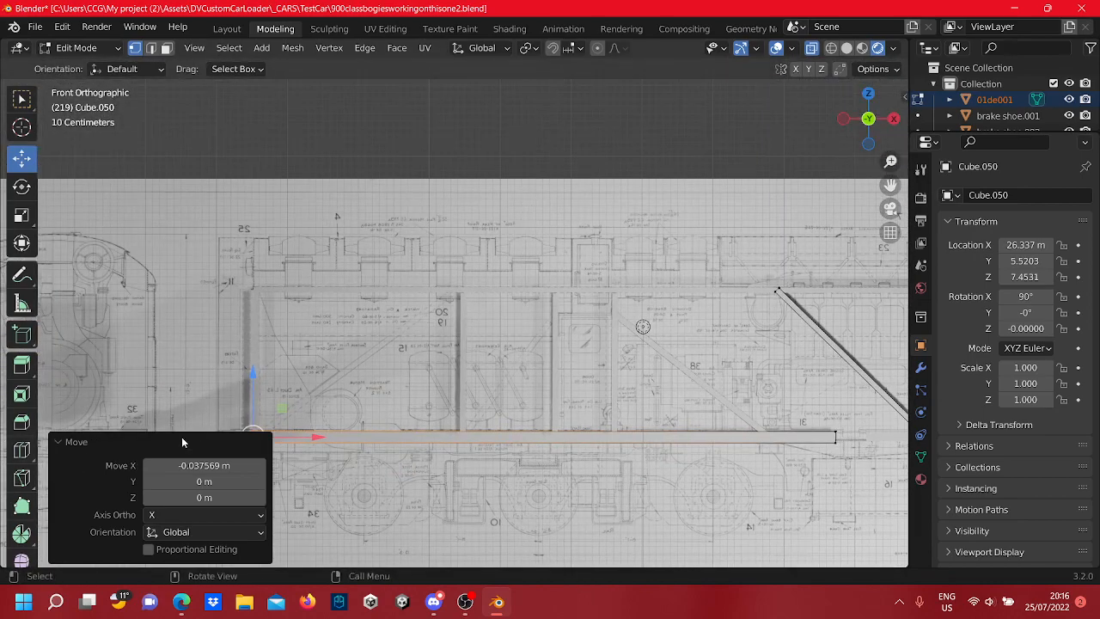
scroll(548, 289, "up", 5)
Duplicate the post between the air reservoirs and the door, and move the copy's whole mesh about -0.627 m in X
key("Tab")
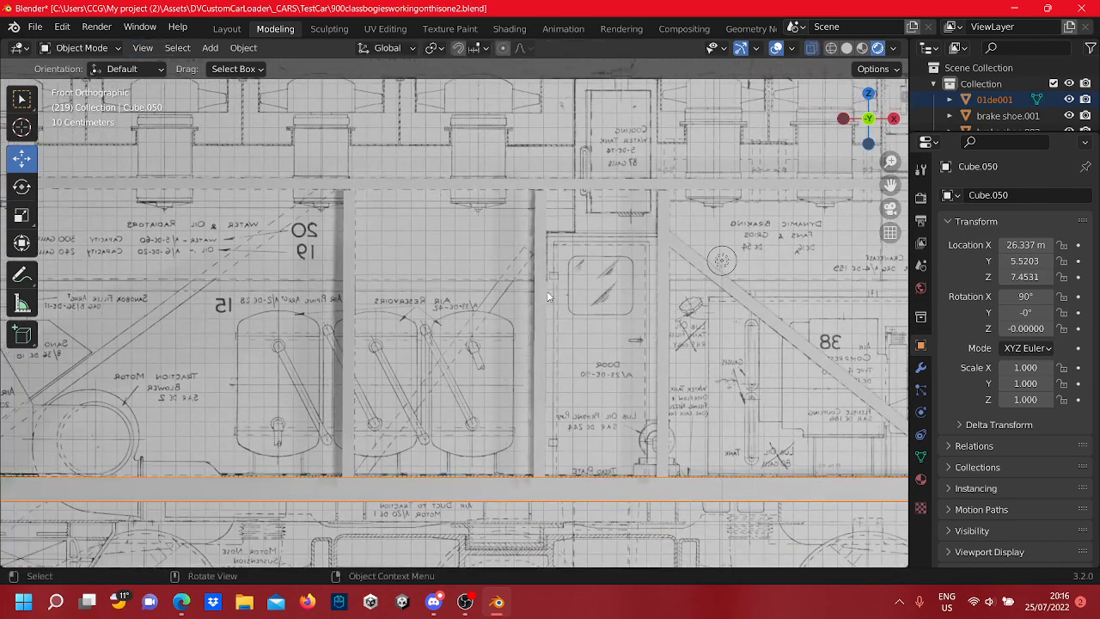
left_click(547, 295)
key("Tab")
key("Tab")
right_click(545, 292)
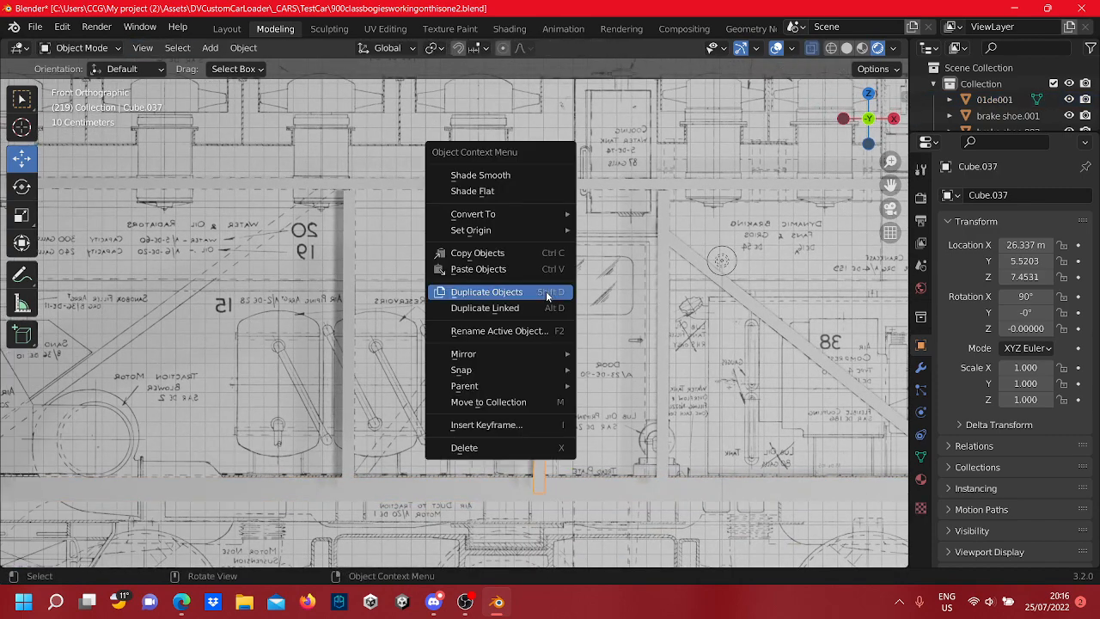
left_click(546, 290)
left_click(533, 297)
key("Tab")
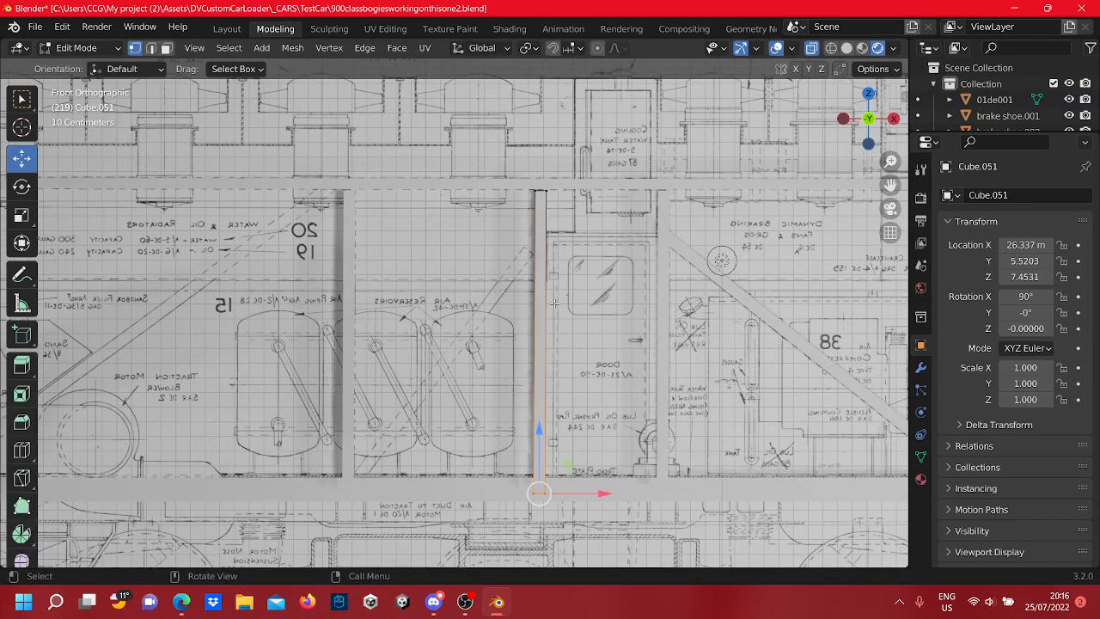
key("a")
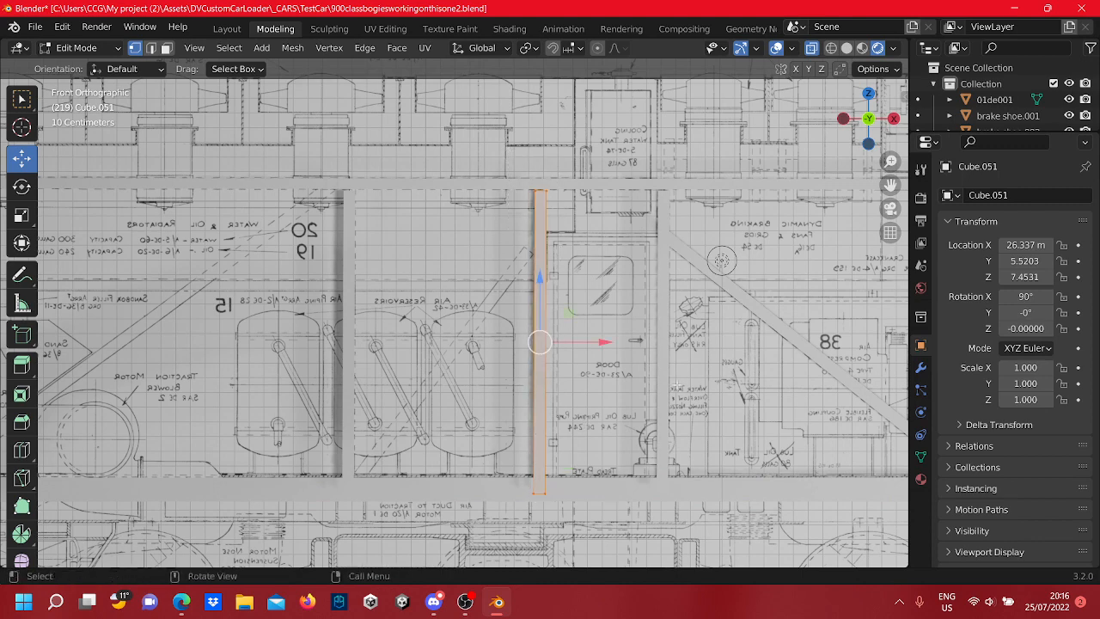
left_click_drag(579, 344, 476, 357)
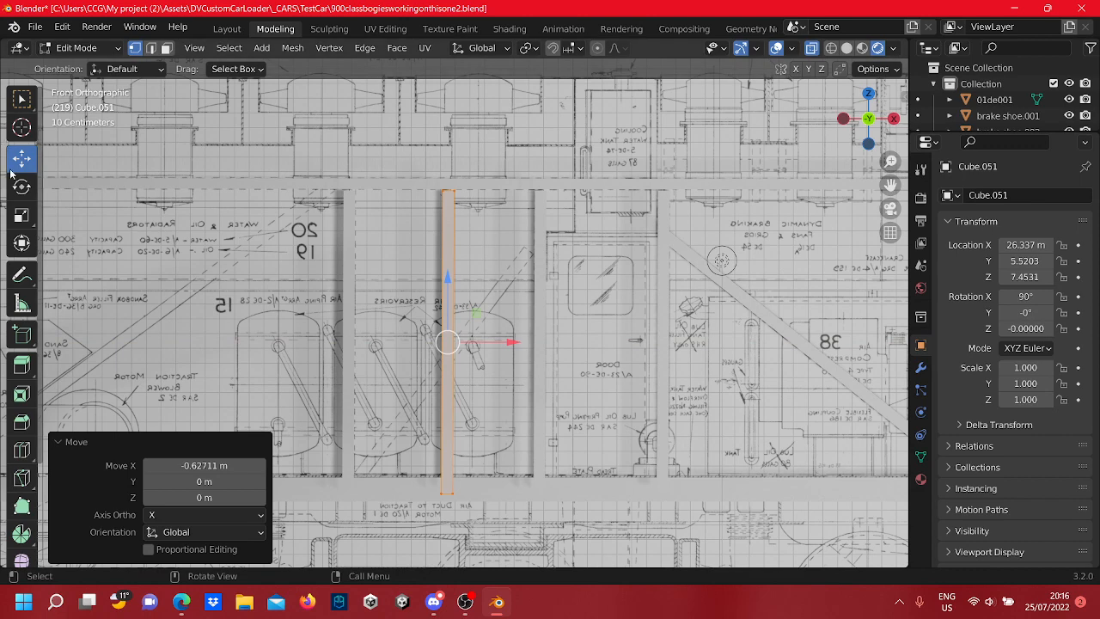
Rotate the copied post 37.4° about Y into a diagonal brace and move it about -0.117 m in Z
left_click(20, 186)
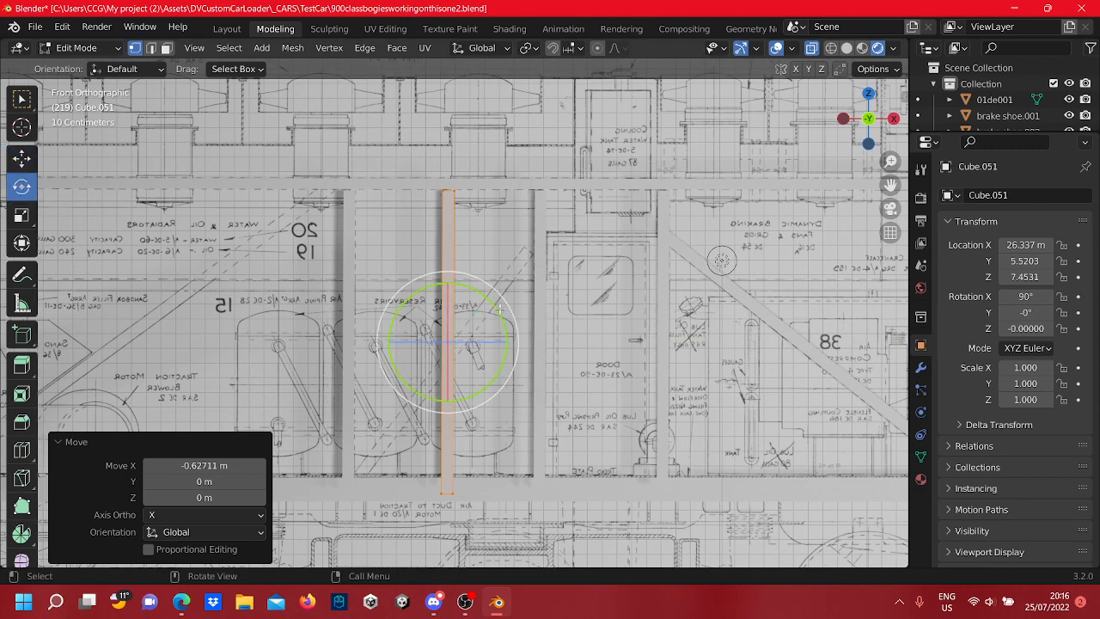
left_click_drag(500, 309, 521, 350)
left_click(22, 158)
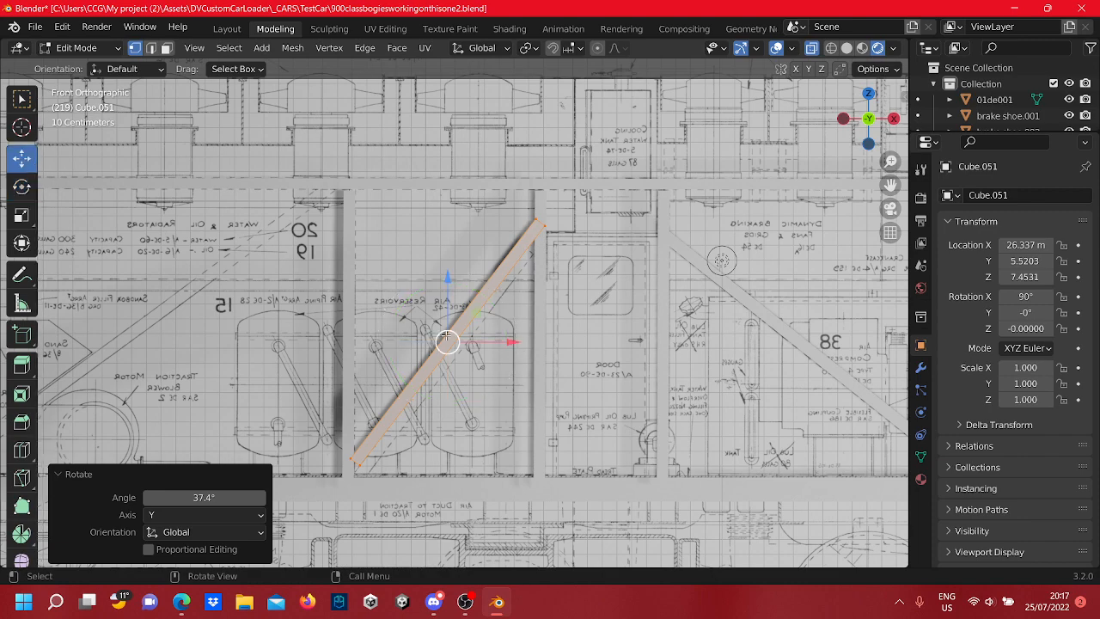
left_click_drag(446, 304, 446, 323)
Raise the upper end of the post beside the door about 0.036 m in Z into the top beam
scroll(567, 249, "up", 3)
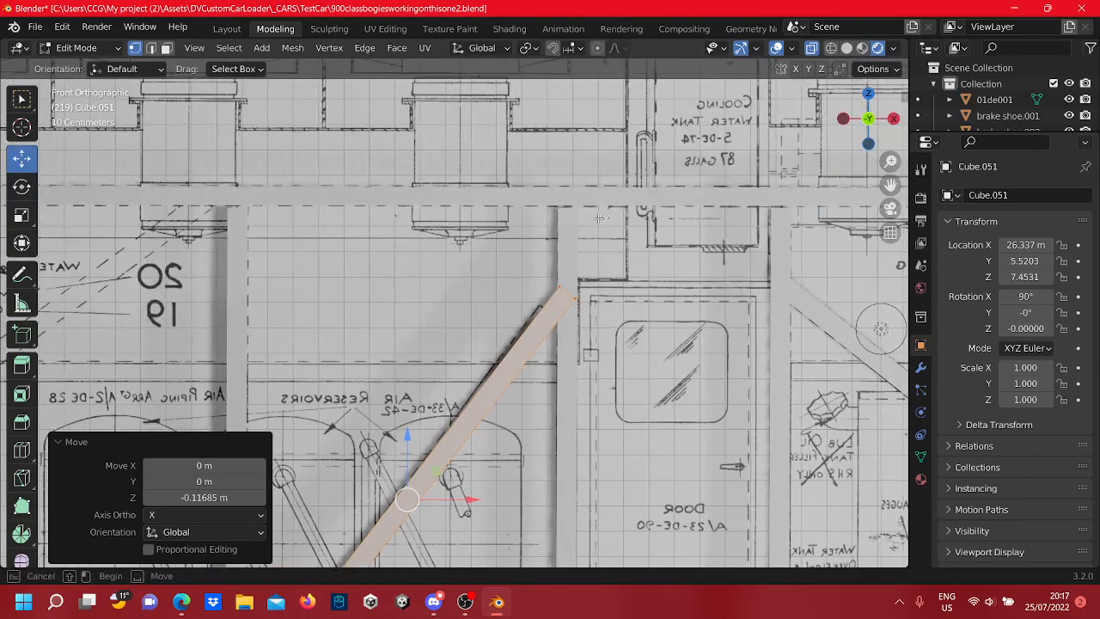
key("Tab")
key("Tab")
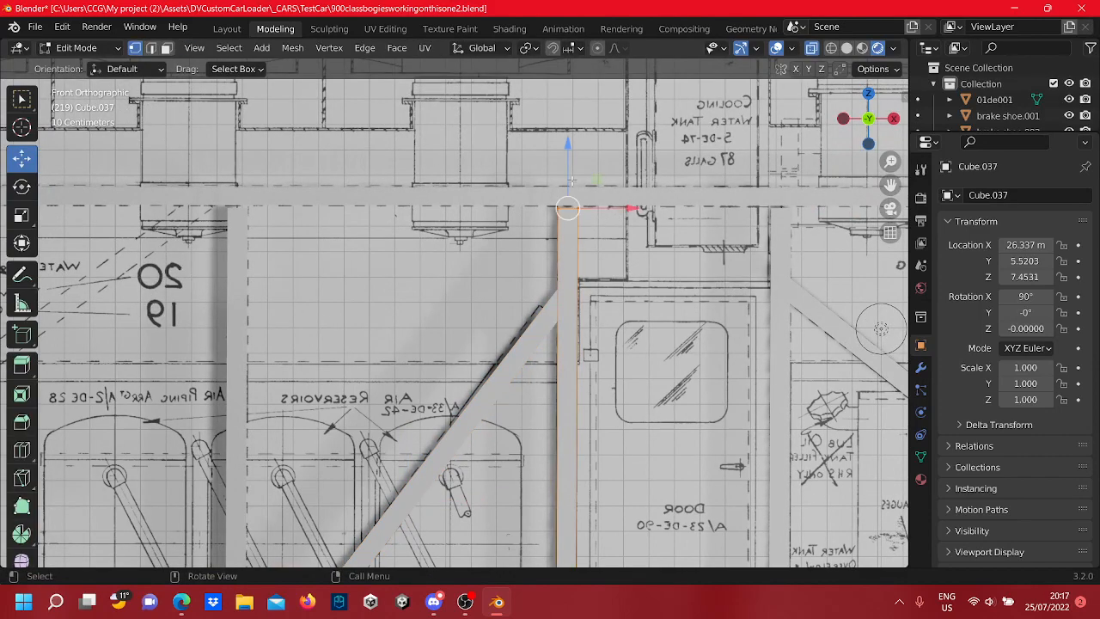
left_click_drag(572, 158, 572, 154)
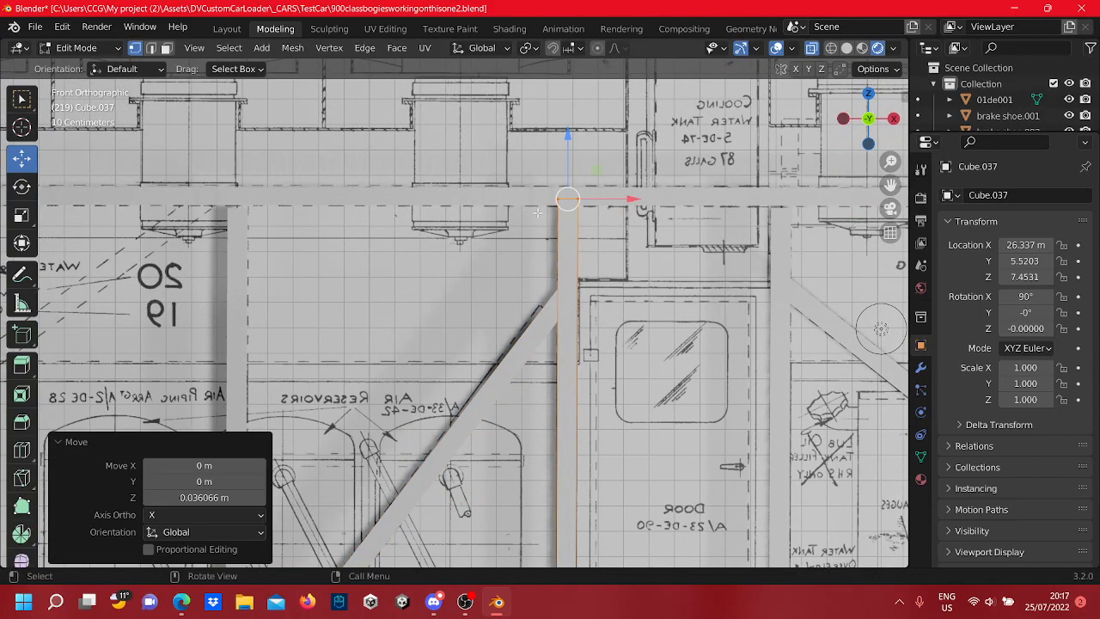
Move the air reservoir brace's upper end about -0.021 m in X to match the dashed diagonal
scroll(424, 291, "down", 3)
key("Tab")
left_click(465, 261)
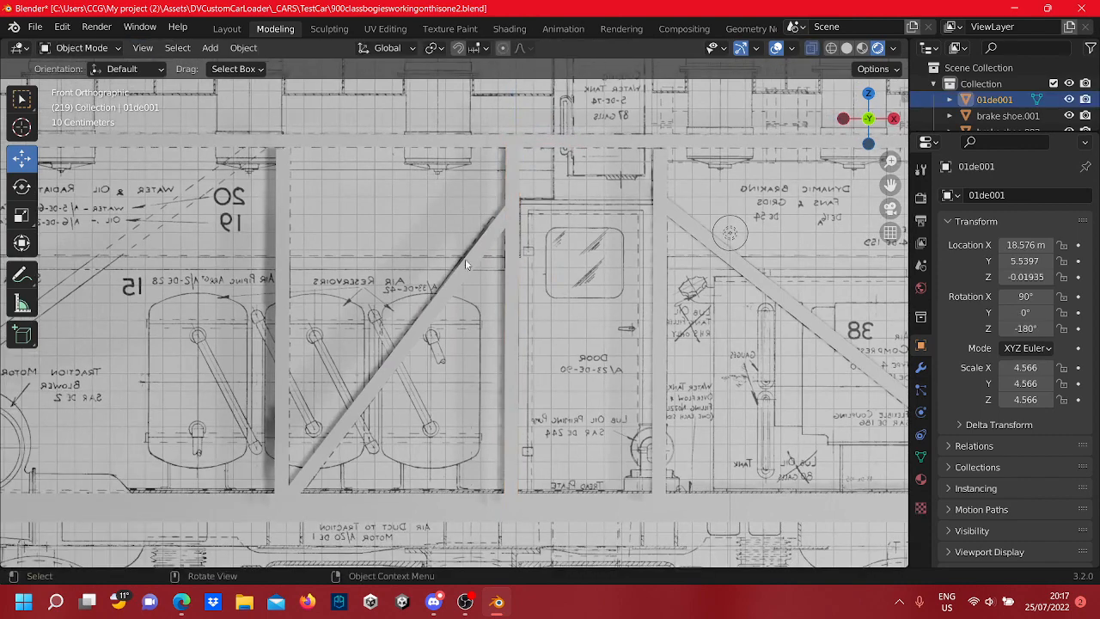
left_click(483, 256)
scroll(486, 251, "up", 3)
key("Tab")
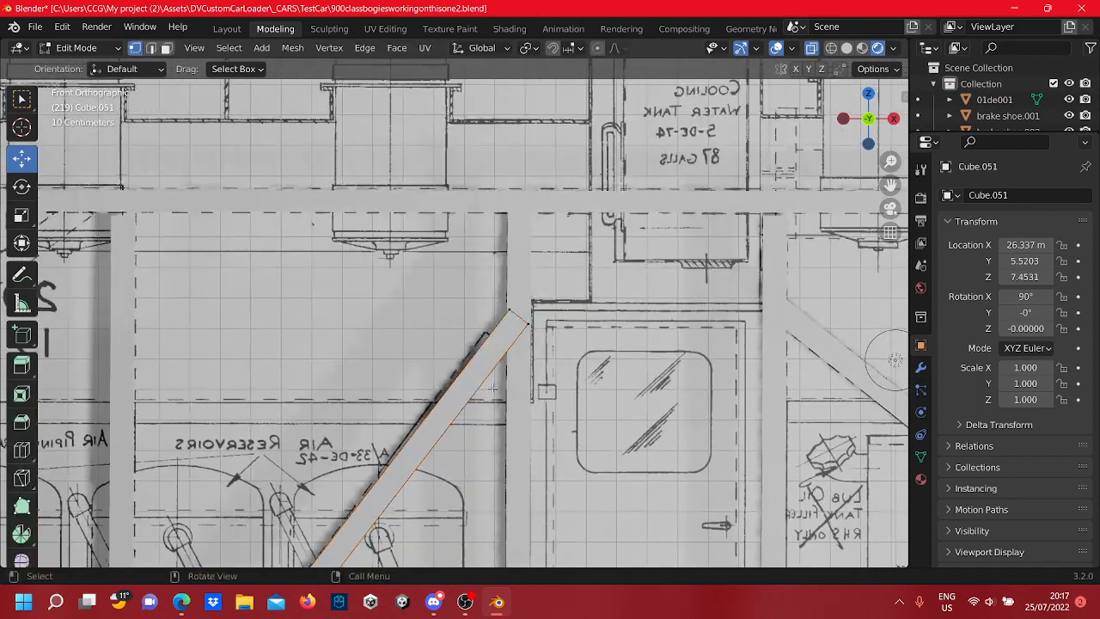
scroll(578, 324, "up", 2)
left_click(569, 311)
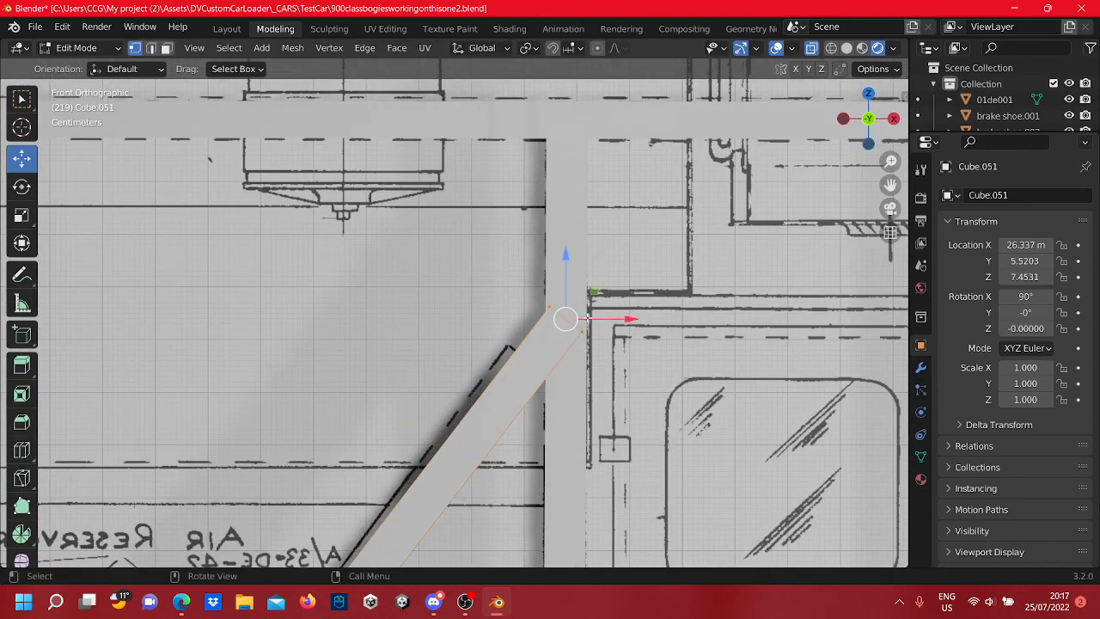
mouse_move(585, 319)
left_mouse_down()
mouse_move(567, 315)
mouse_move(574, 303)
left_mouse_up()
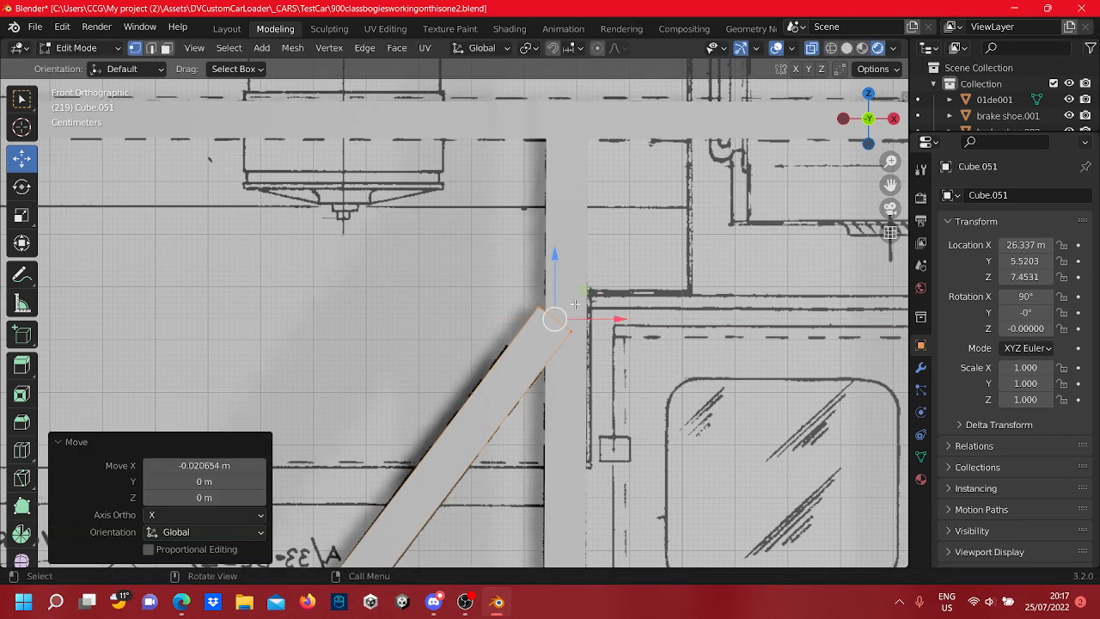
Extend the air reservoir brace's upper end into the post by about 0.030 m in X and 0.045 m in Z
key("g")
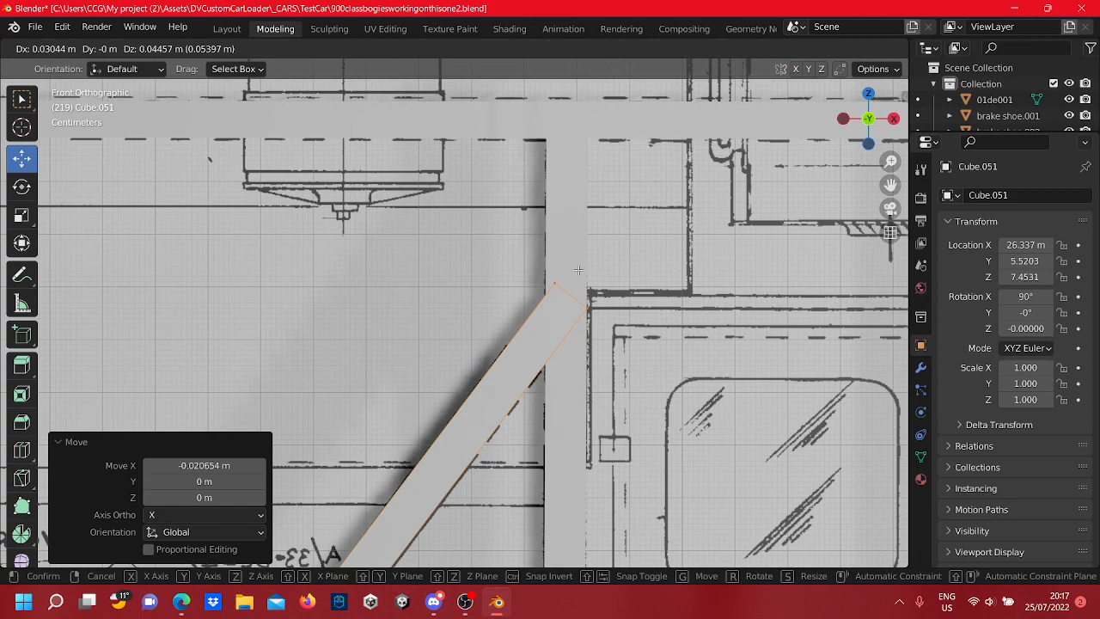
left_click(578, 270)
scroll(578, 270, "down", 8)
middle_click_drag(336, 559, 565, 265, "shift")
scroll(426, 422, "up", 5)
scroll(565, 265, "down", 5)
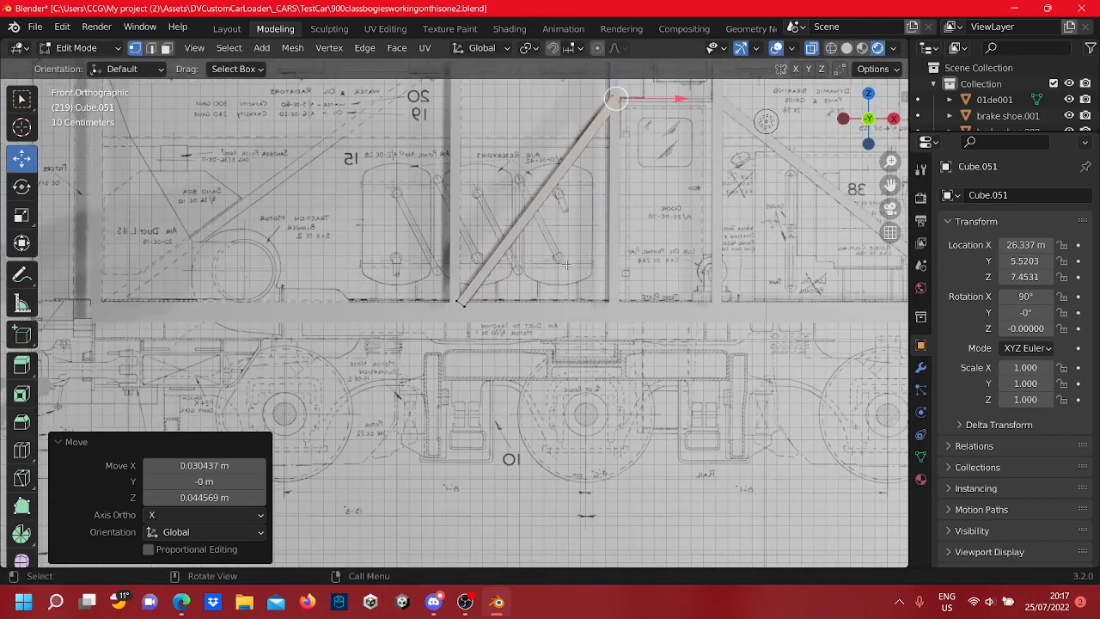
Duplicate the air reservoir brace in place and move the copy's geometry about -2.0 m in X over the traction motor blower bay
middle_click_drag(401, 248, 614, 334, "shift")
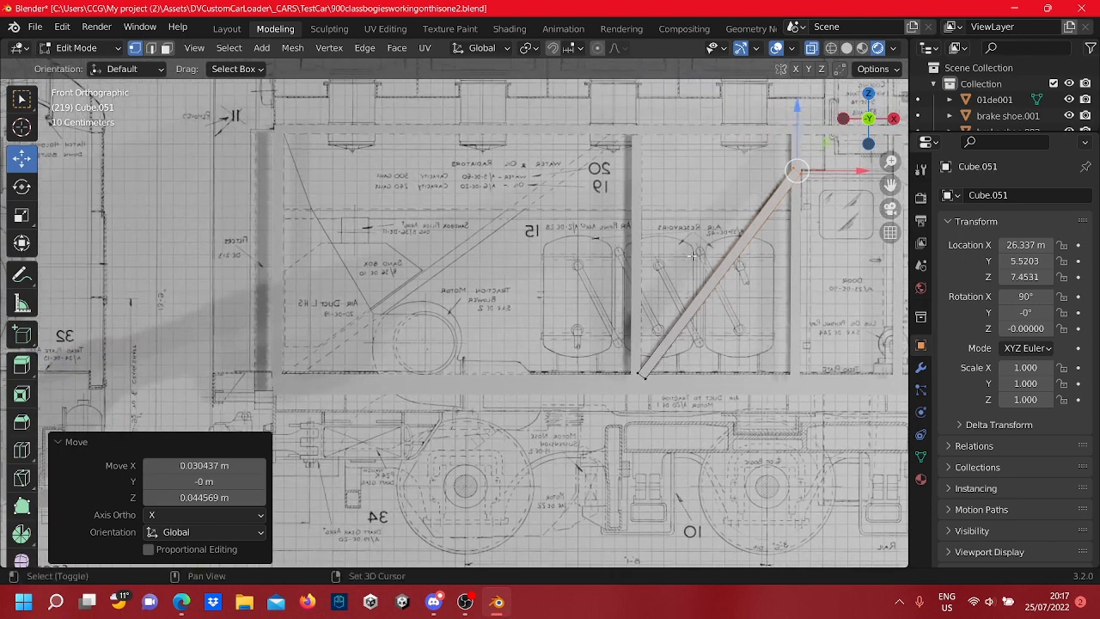
middle_click_drag(692, 256, 693, 292, "shift")
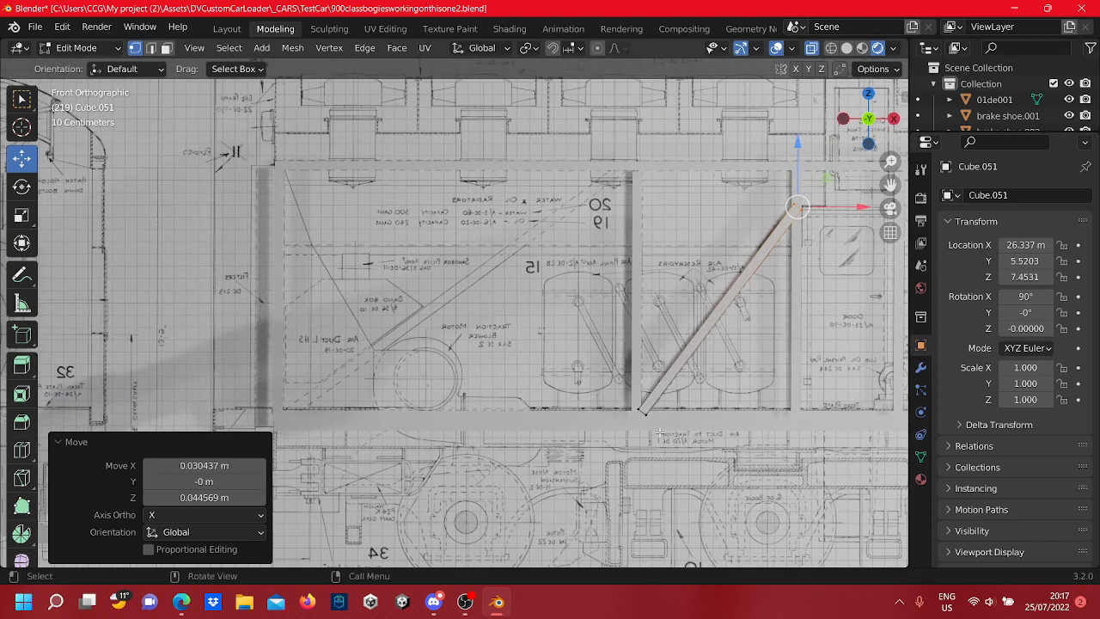
key("Tab")
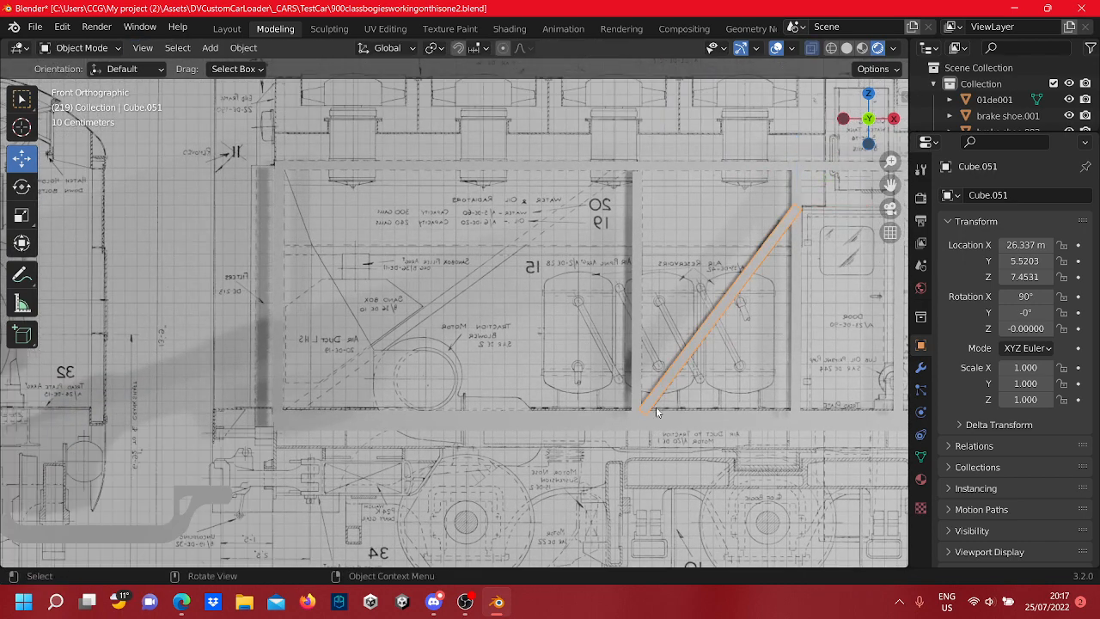
right_click(713, 329)
left_click(716, 323)
right_click(716, 329)
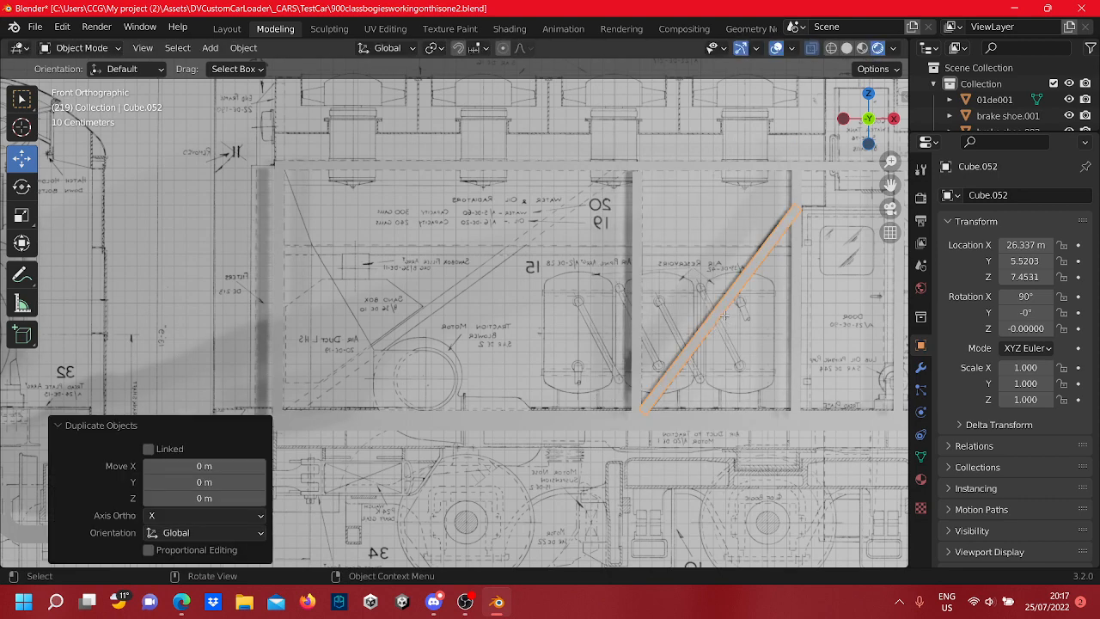
key("Tab")
key("a")
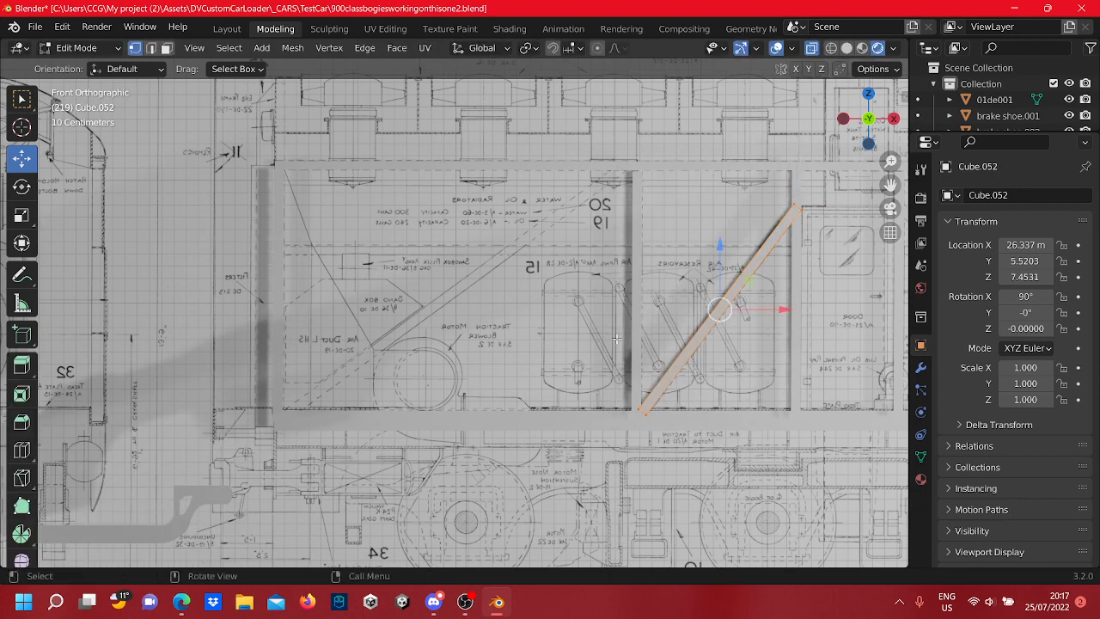
key("g")
key("x")
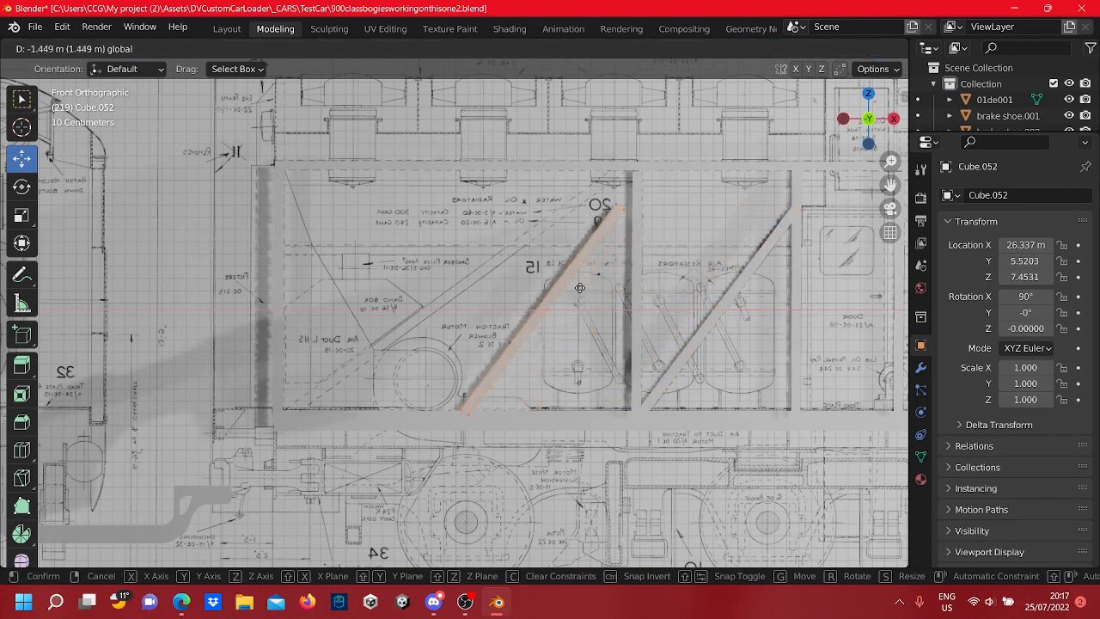
left_click(549, 287)
scroll(3, 159, "up", 4)
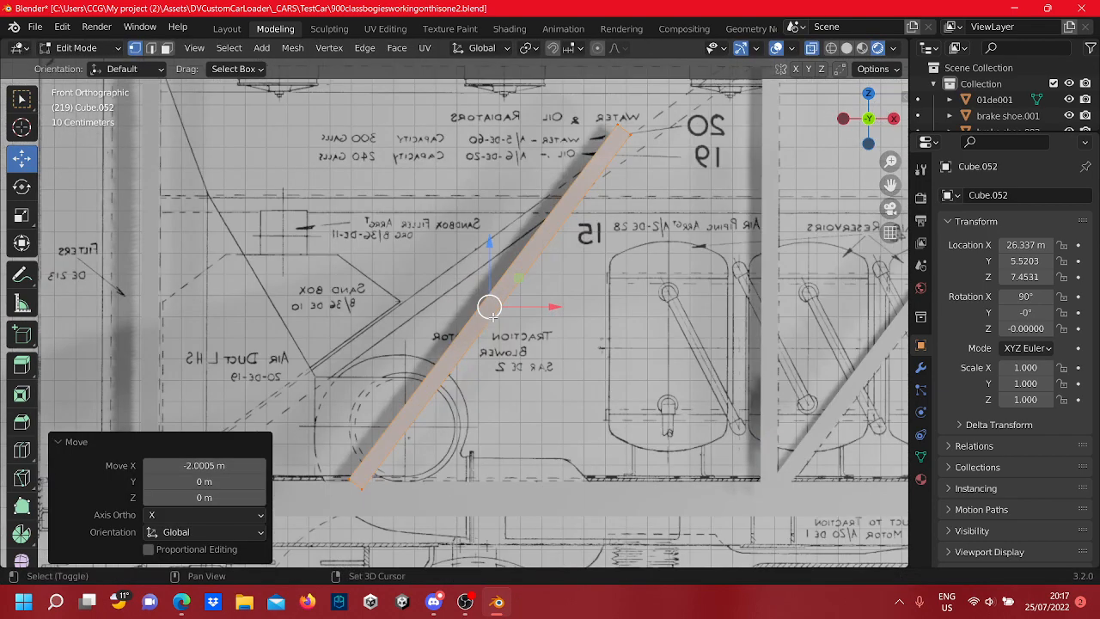
Rotate the copied brace 13.4° and another 2.23° about Y, shifting it about 0.016 m in X and 0.287 m in Z
left_click(21, 187)
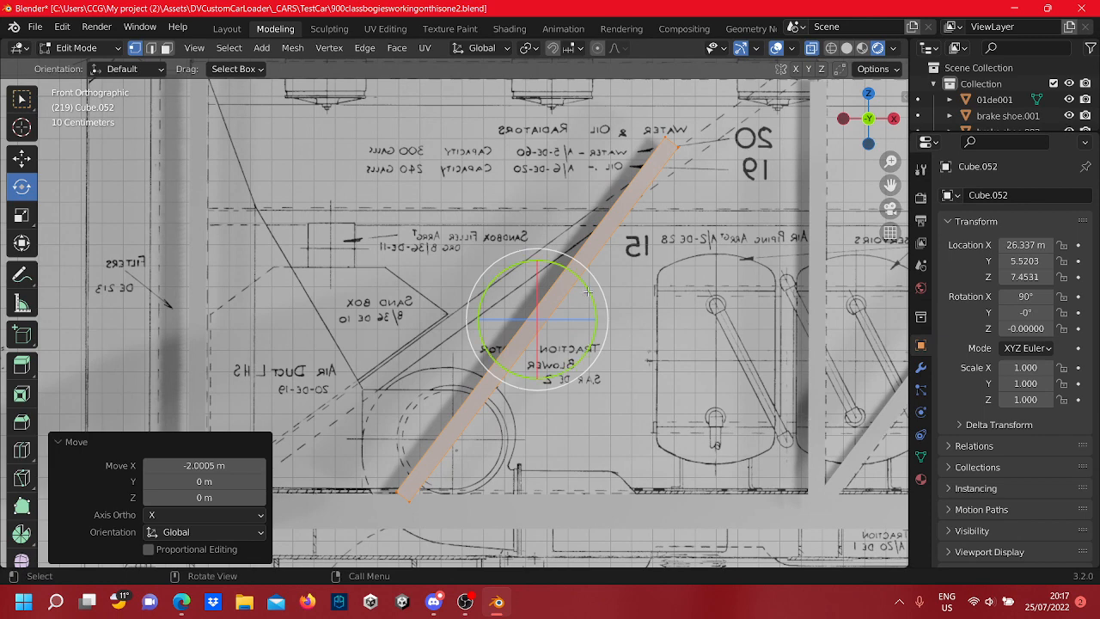
left_click_drag(588, 293, 600, 303)
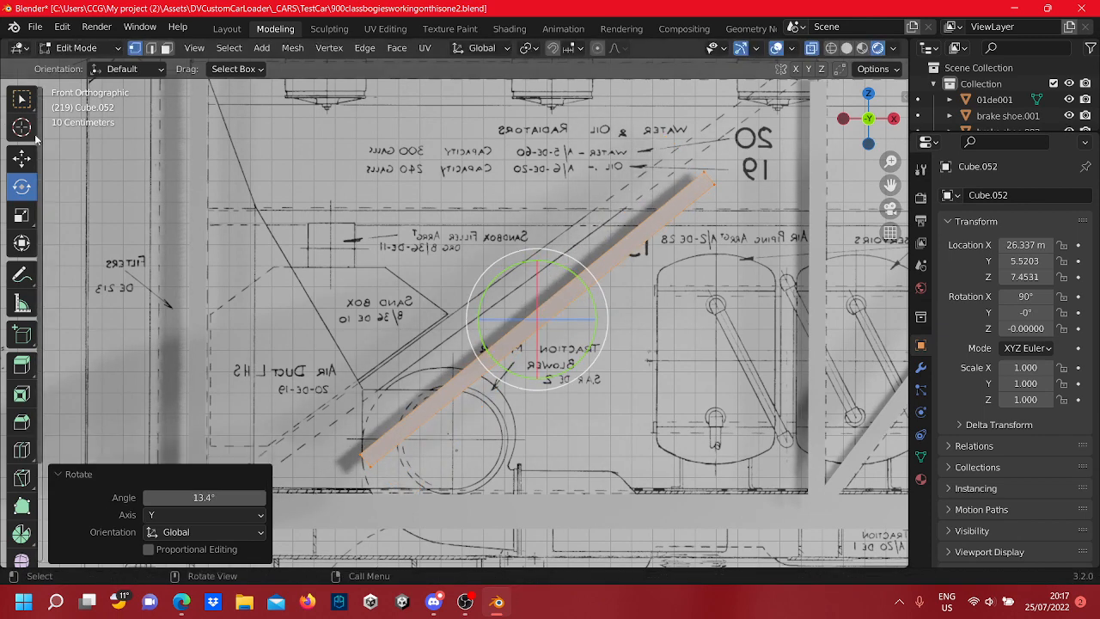
key("g")
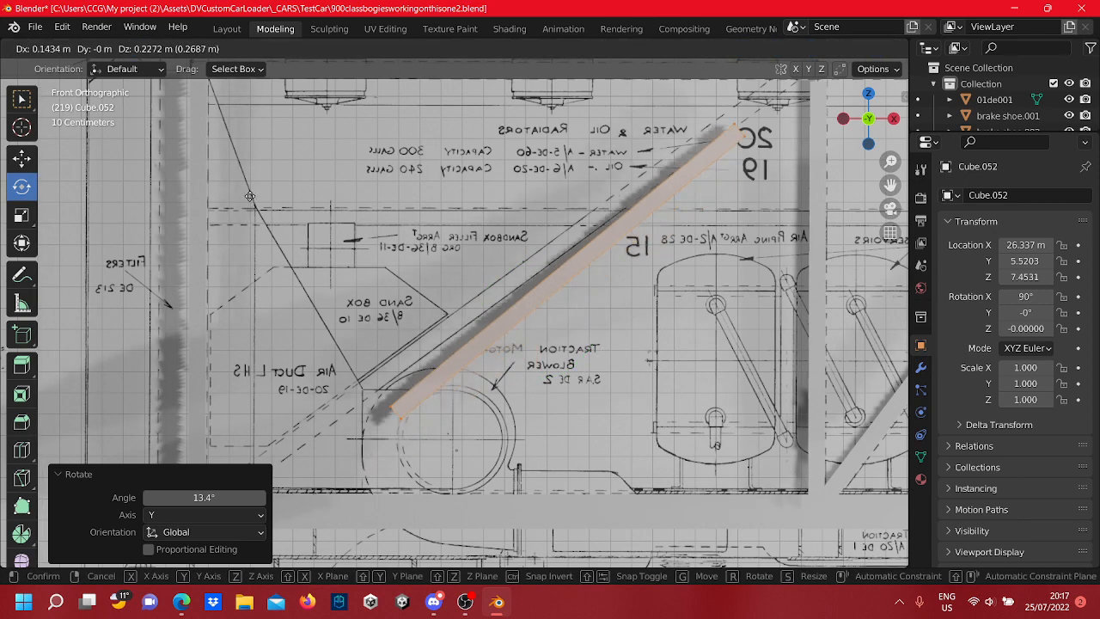
left_click(225, 188)
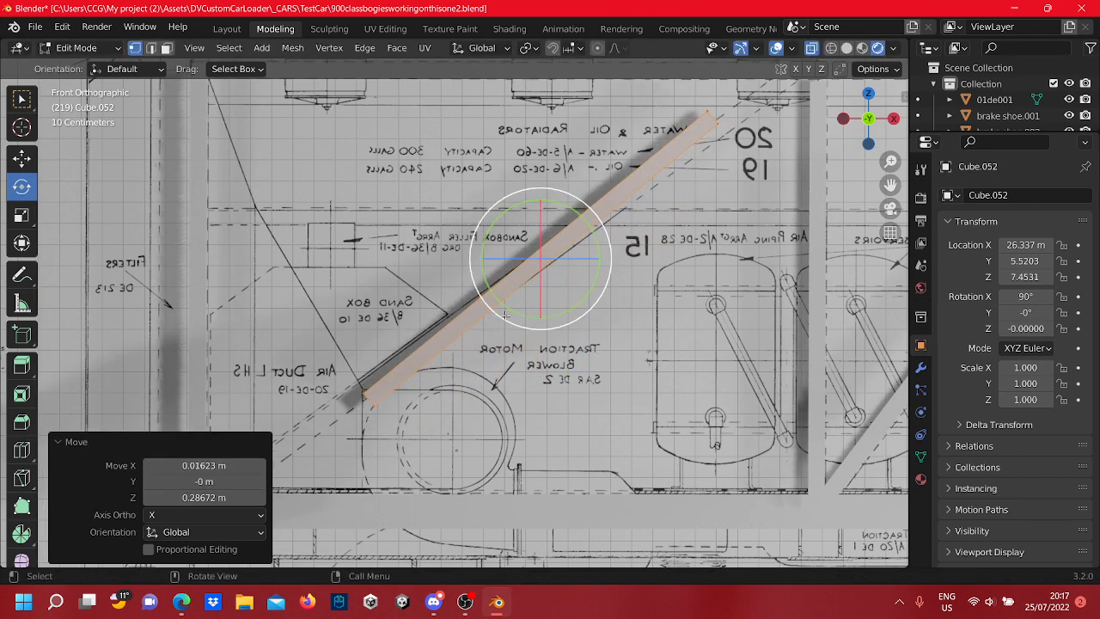
key("r")
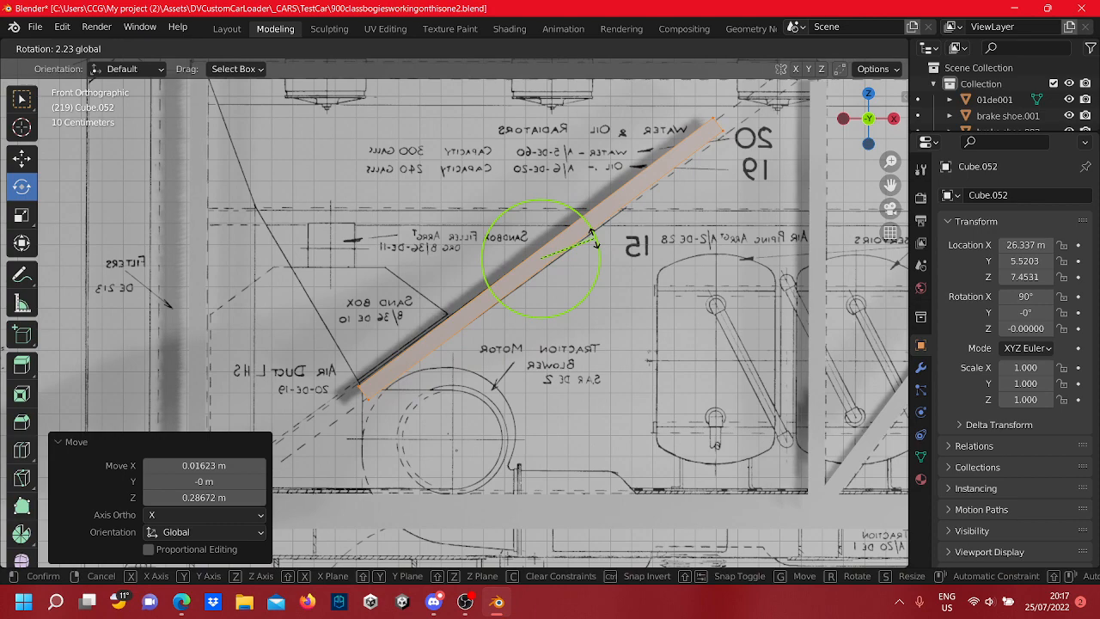
left_click(593, 239)
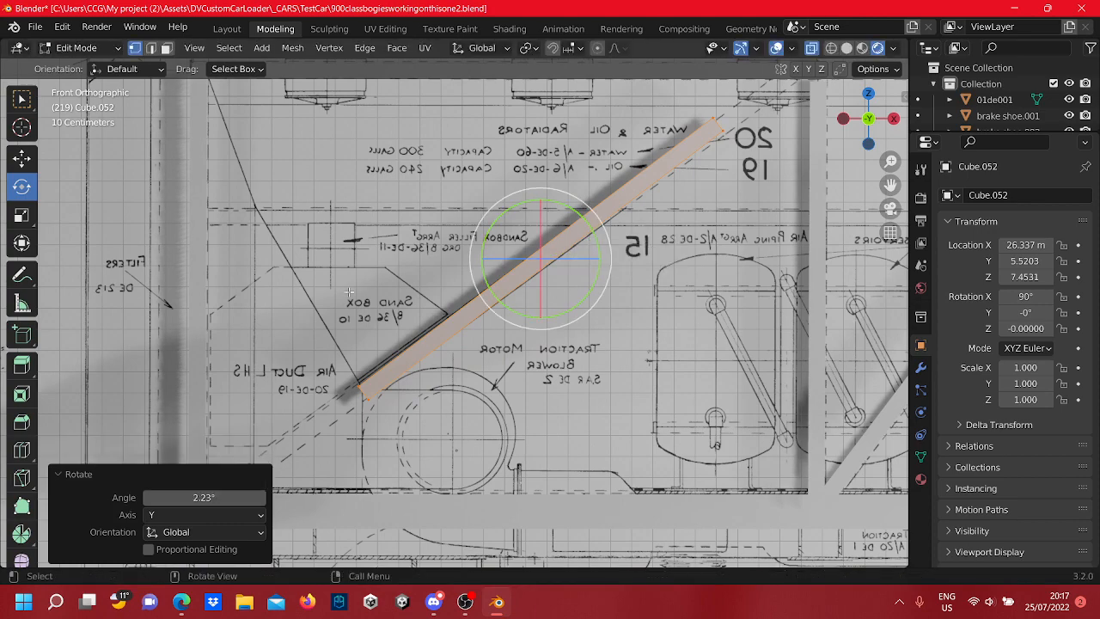
Extend the copied brace's lower end into the bottom beam at the end post by about -0.749 m in X and -0.533 m in Z
left_click(21, 159)
middle_click_drag(652, 365, 819, 267, "shift")
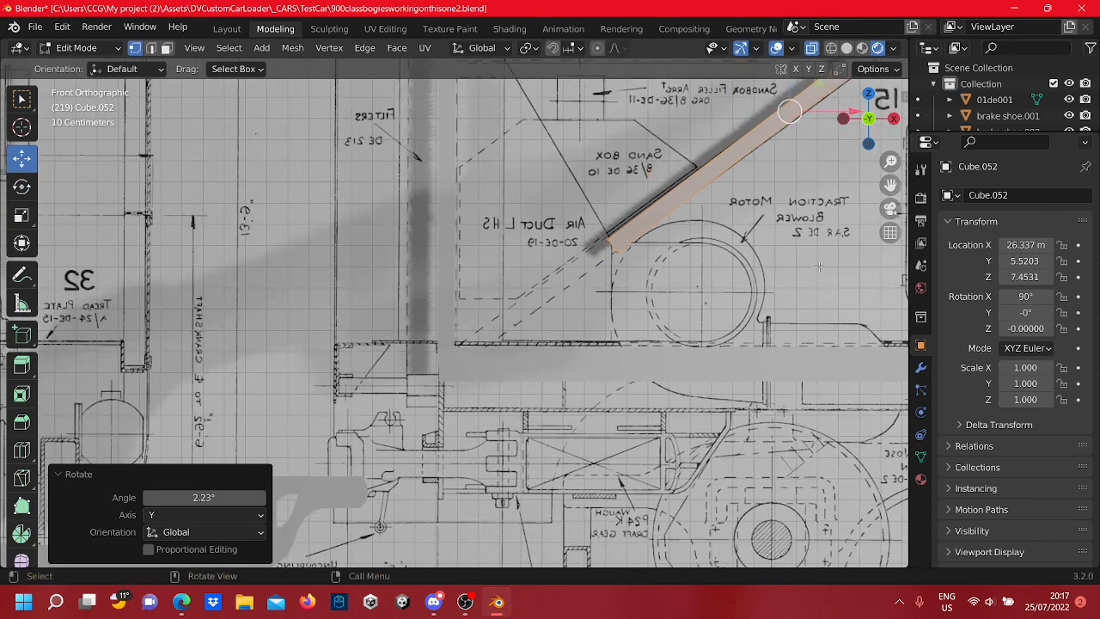
left_click_drag(673, 293, 563, 208)
key("g")
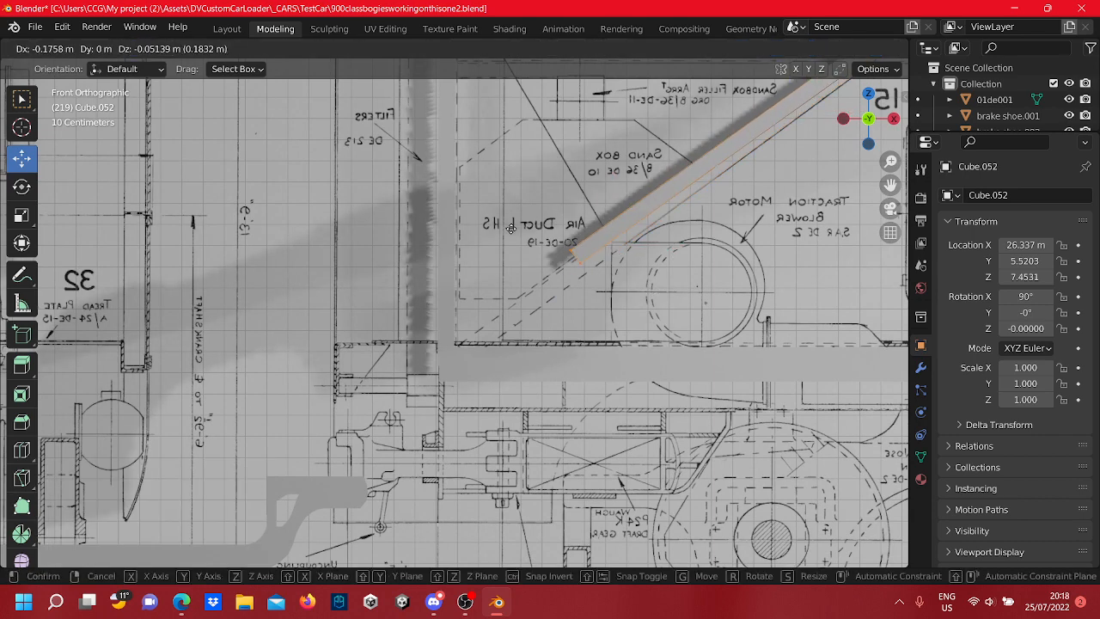
left_click(404, 321)
scroll(633, 362, "down", 2)
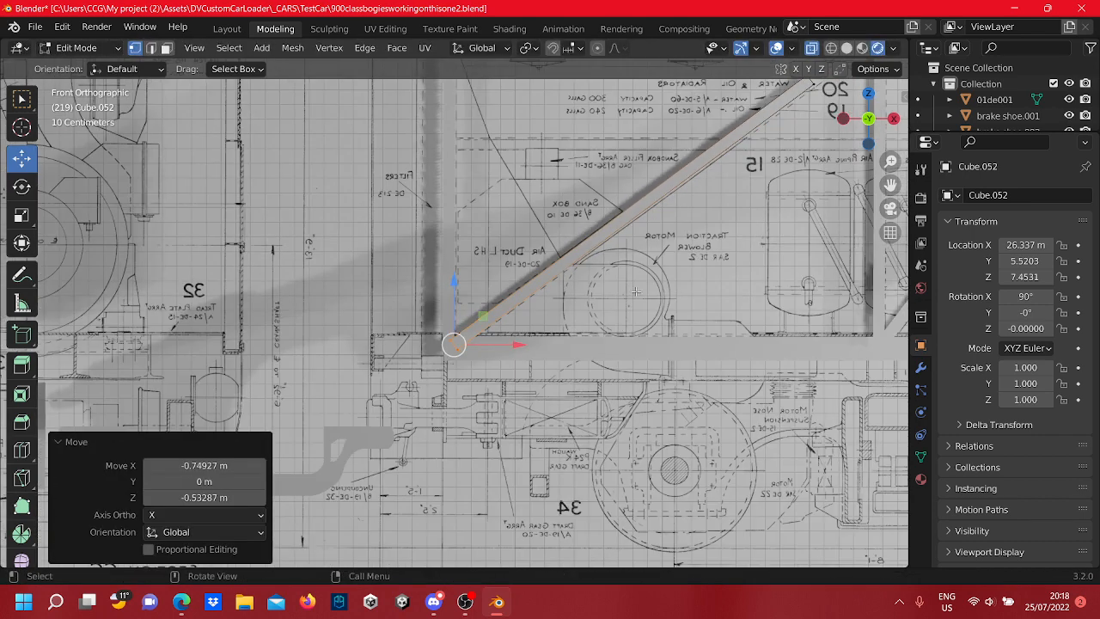
Extend the copied brace's upper end into the top beam beside the post by about 0.388 m in X and 0.257 m in Z
middle_click_drag(685, 281, 533, 427, "shift")
middle_click_drag(794, 279, 697, 346, "shift")
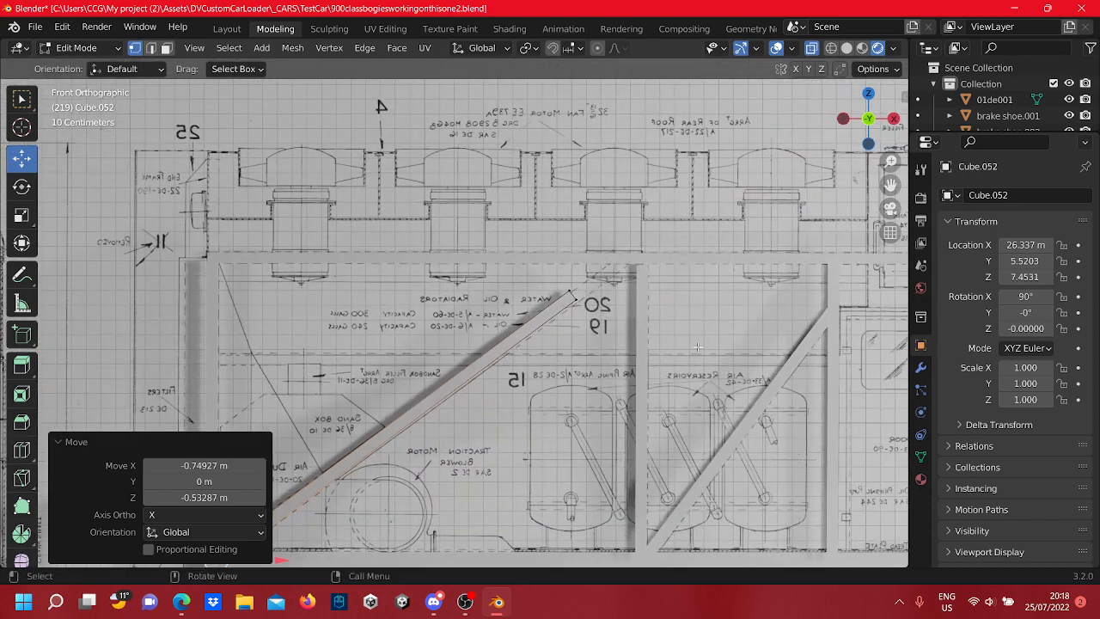
scroll(697, 346, "up", 3)
left_click(658, 282)
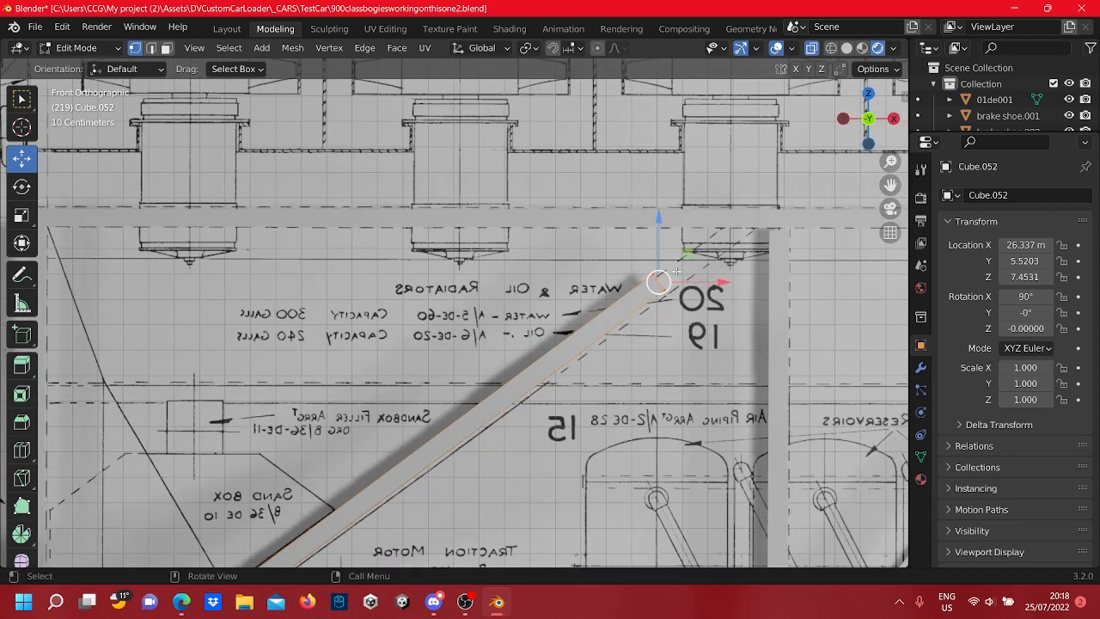
middle_click_drag(667, 280, 593, 287, "shift")
key("g")
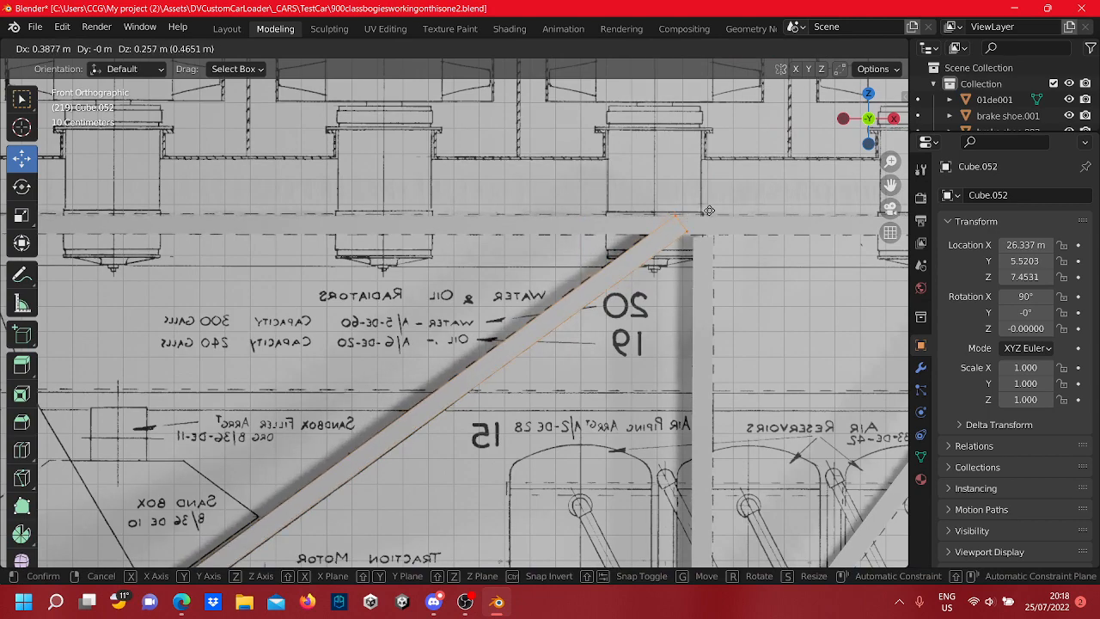
left_click(709, 210)
scroll(640, 300, "down", 3)
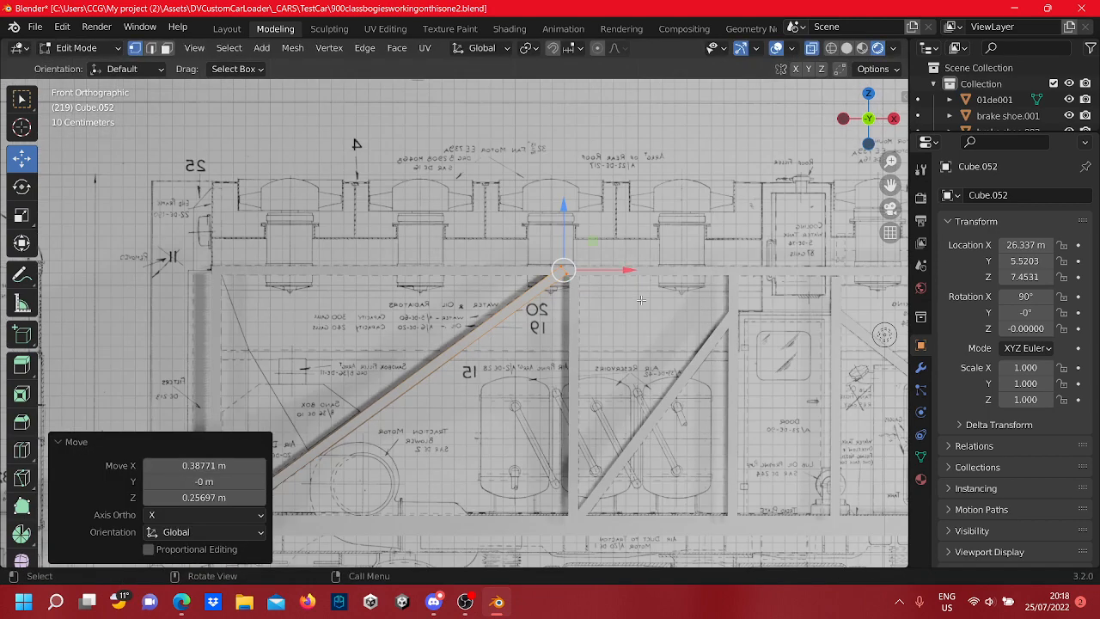
Examine the whole side frame against the blueprint for members still missing, from the control cubicle bays to the radiator end
scroll(640, 299, "down", 5)
left_click(603, 224)
scroll(563, 378, "up", 10)
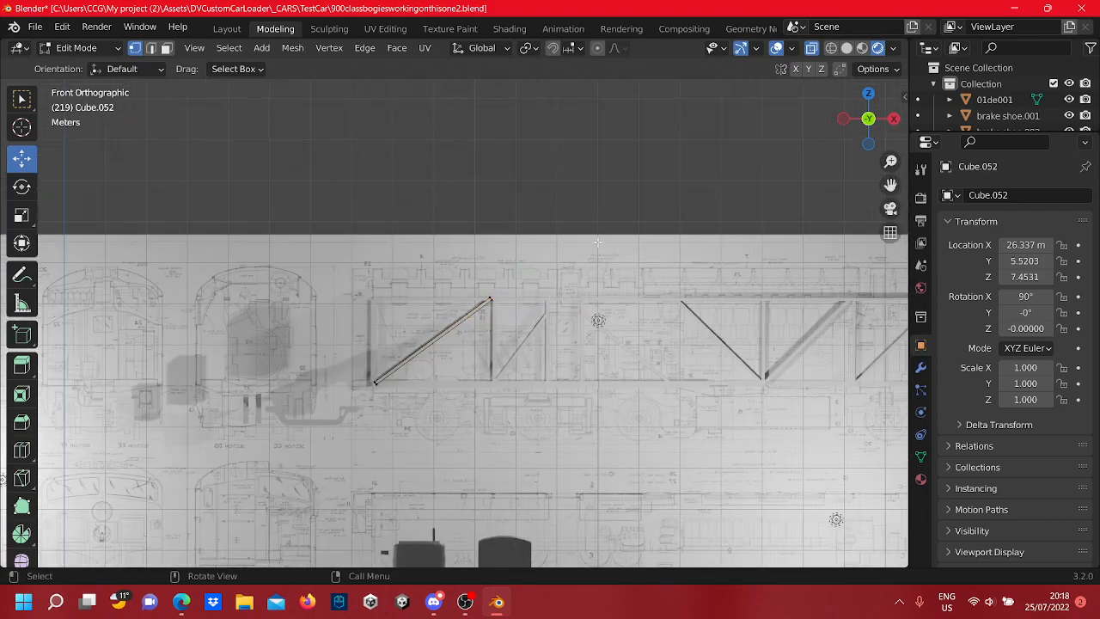
scroll(548, 427, "down", 4)
middle_click_drag(803, 298, 506, 300, "shift")
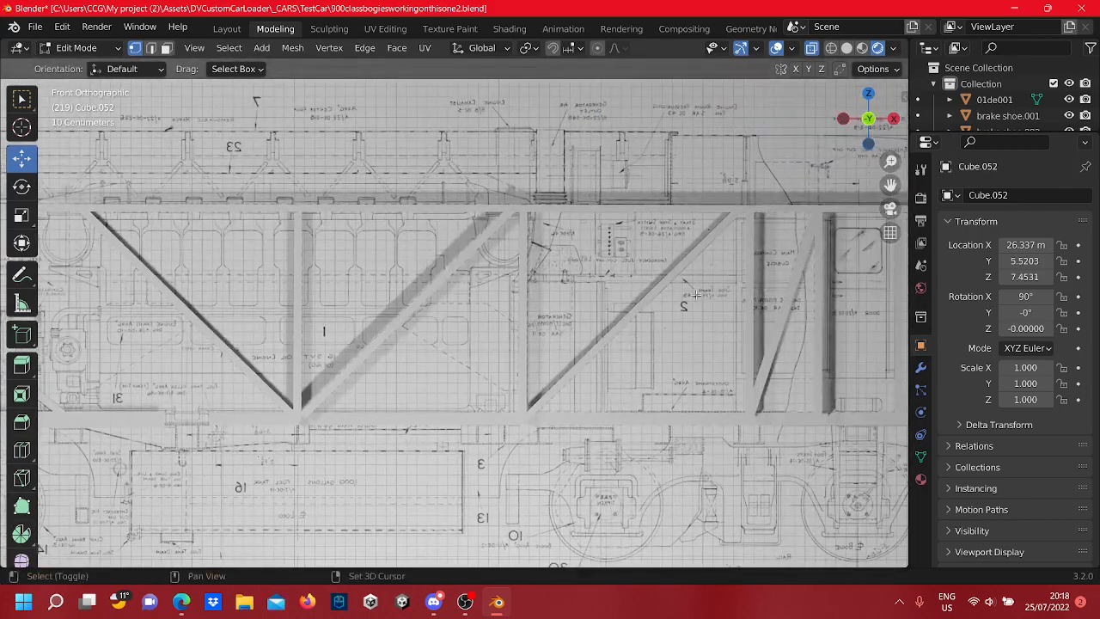
middle_click_drag(695, 294, 424, 262, "shift")
middle_click_drag(722, 230, 693, 319, "shift")
scroll(697, 242, "up", 4)
middle_click_drag(540, 333, 687, 368, "shift")
scroll(687, 367, "up", 3)
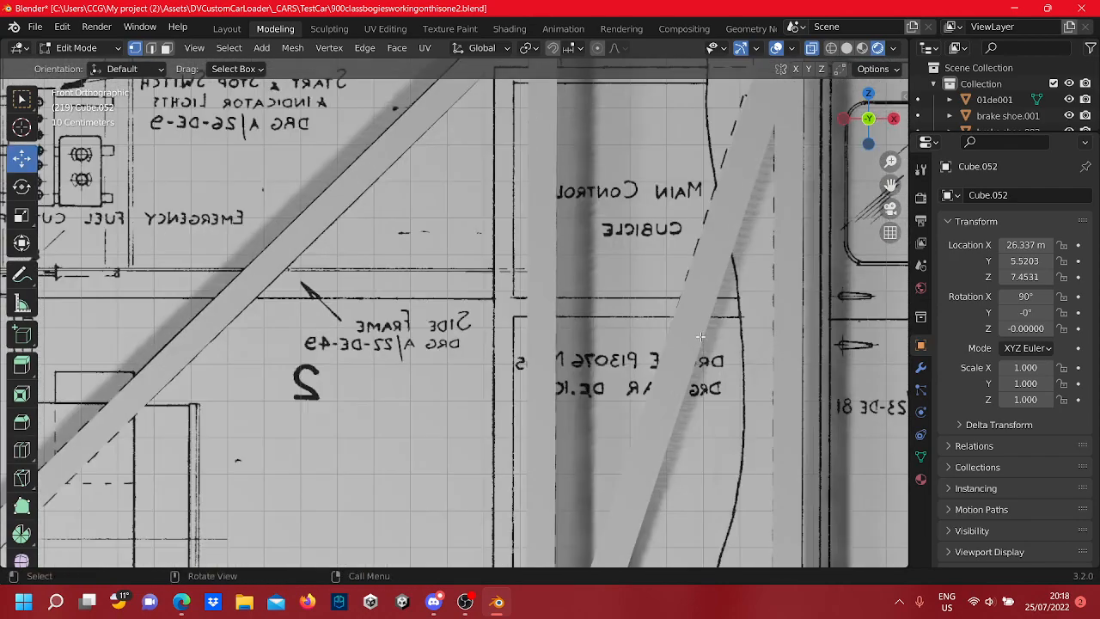
scroll(683, 331, "down", 2)
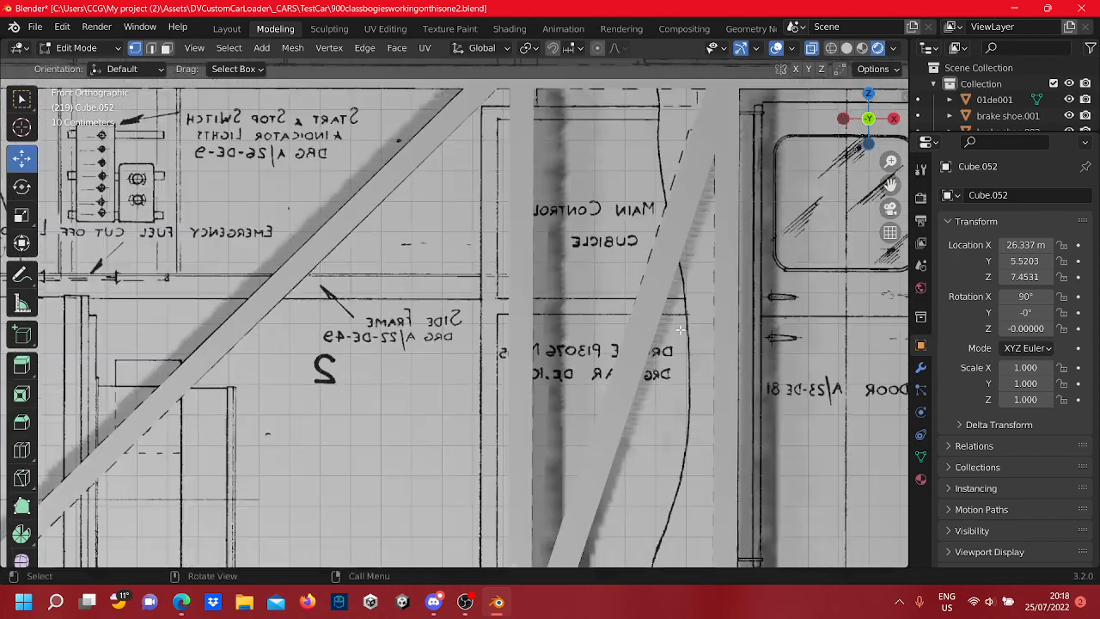
scroll(679, 329, "down", 7)
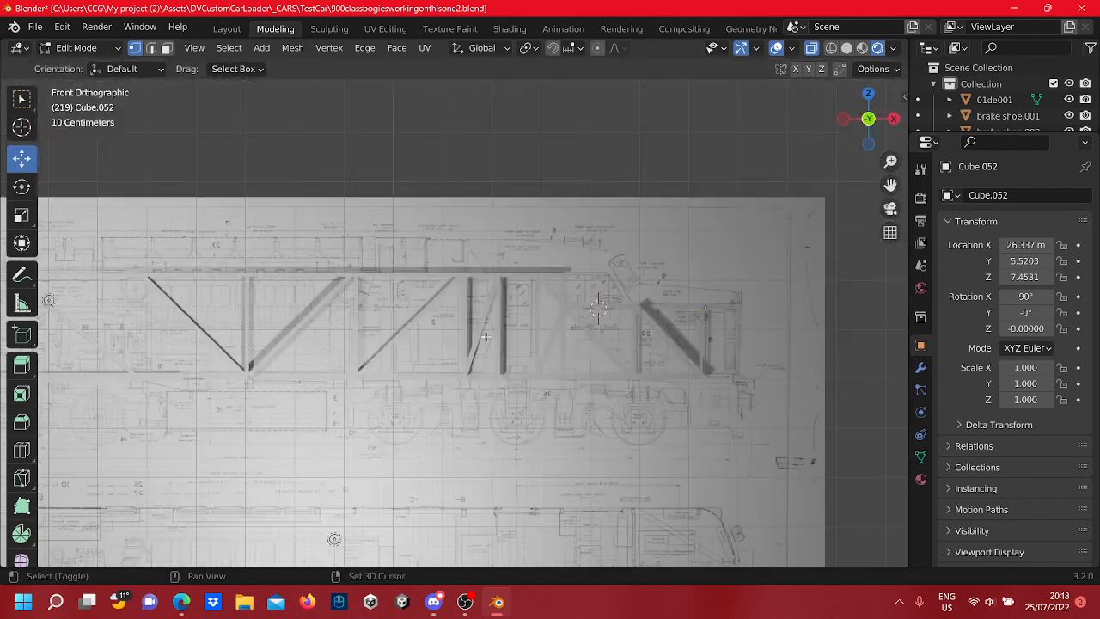
scroll(3, 335, "down", 3)
scroll(579, 495, "up", 9)
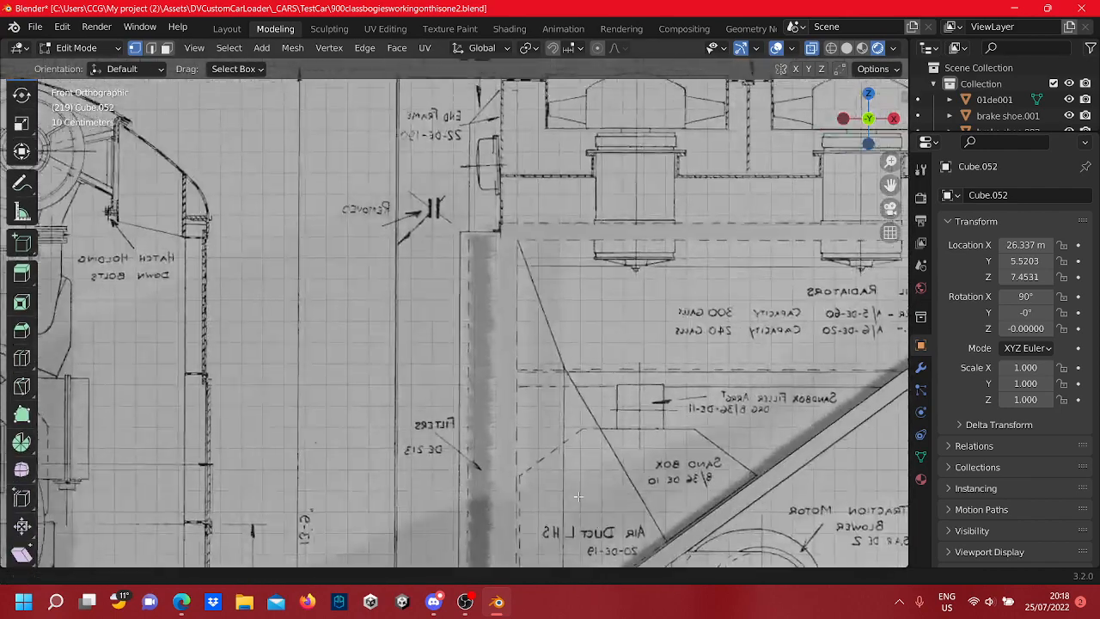
Add a horizontal rail box above the sand box, from the end post to the diagonal brace, at about X 8.52 m, Z 7.44 m
middle_click_drag(578, 496, 367, 352, "shift")
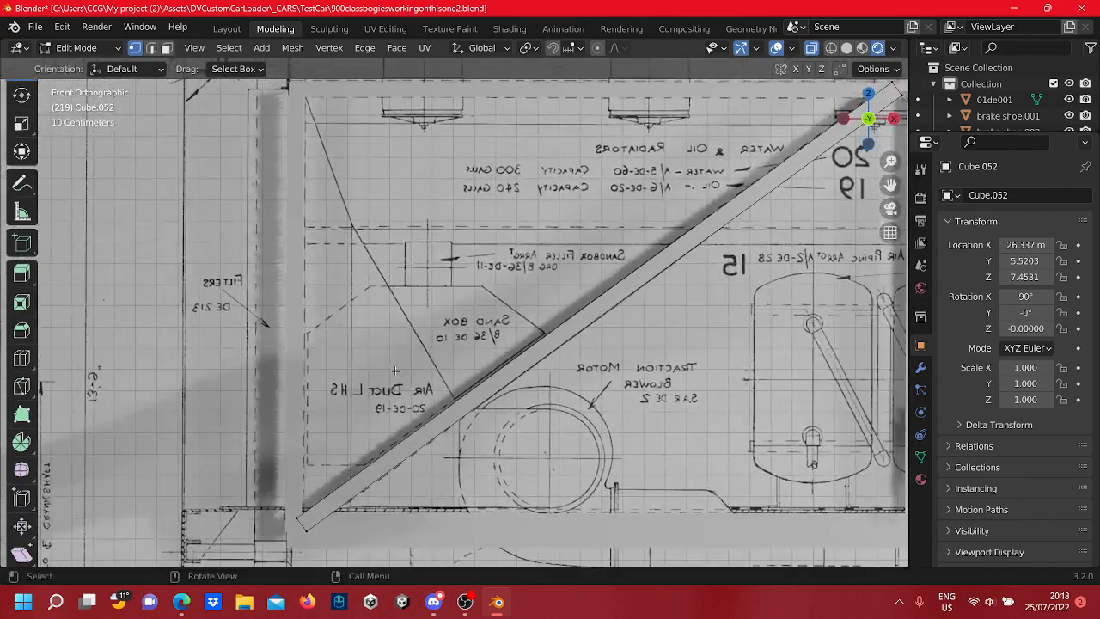
scroll(224, 249, "up", 2)
left_click(21, 244)
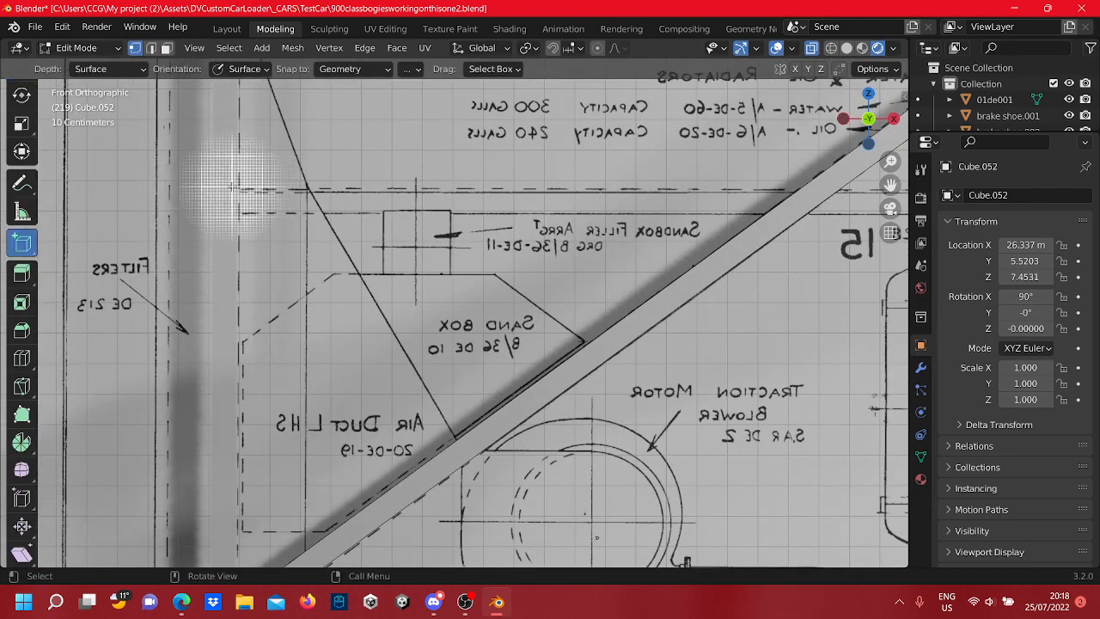
left_click_drag(247, 187, 807, 212)
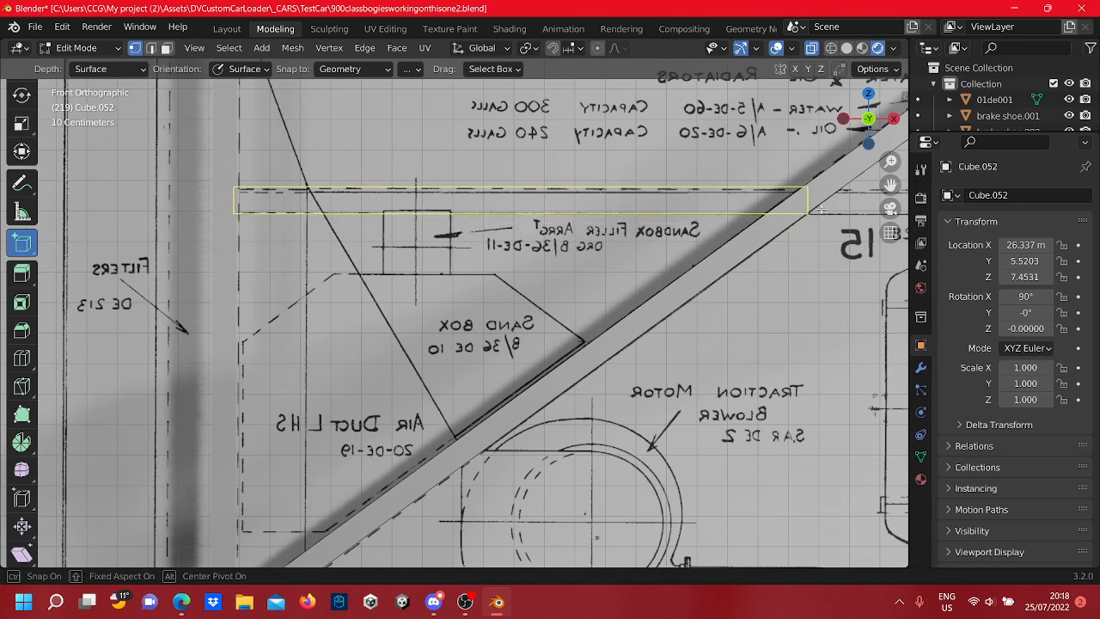
left_click(822, 209)
scroll(822, 210, "down", 3)
middle_click_drag(819, 223, 558, 206, "shift")
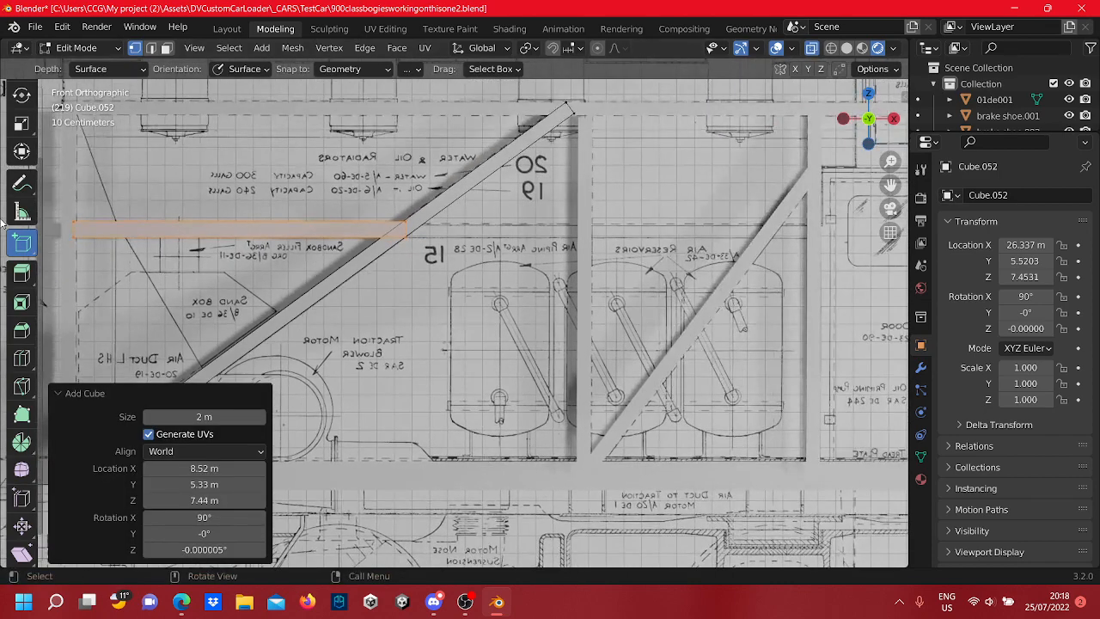
Extend the horizontal beam by moving its end vertices 2.35 m along X to the upright beside the door
scroll(35, 137, "up", 2)
left_click(22, 111)
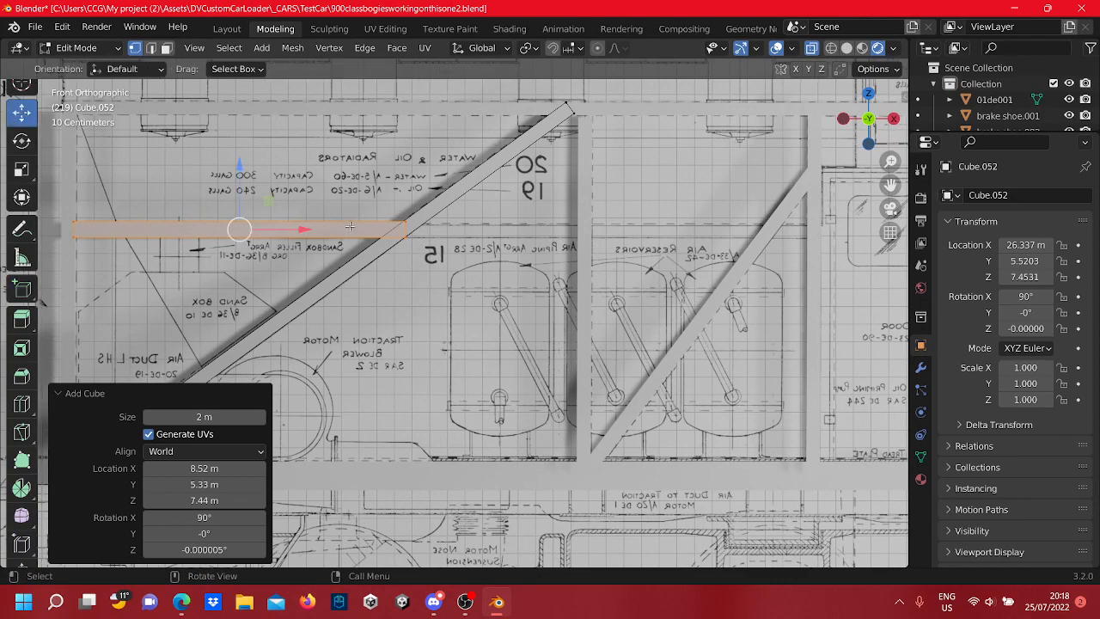
left_click_drag(426, 264, 401, 210)
middle_click_drag(491, 275, 203, 301, "shift")
left_click_drag(176, 258, 599, 274)
scroll(599, 274, "up", 3)
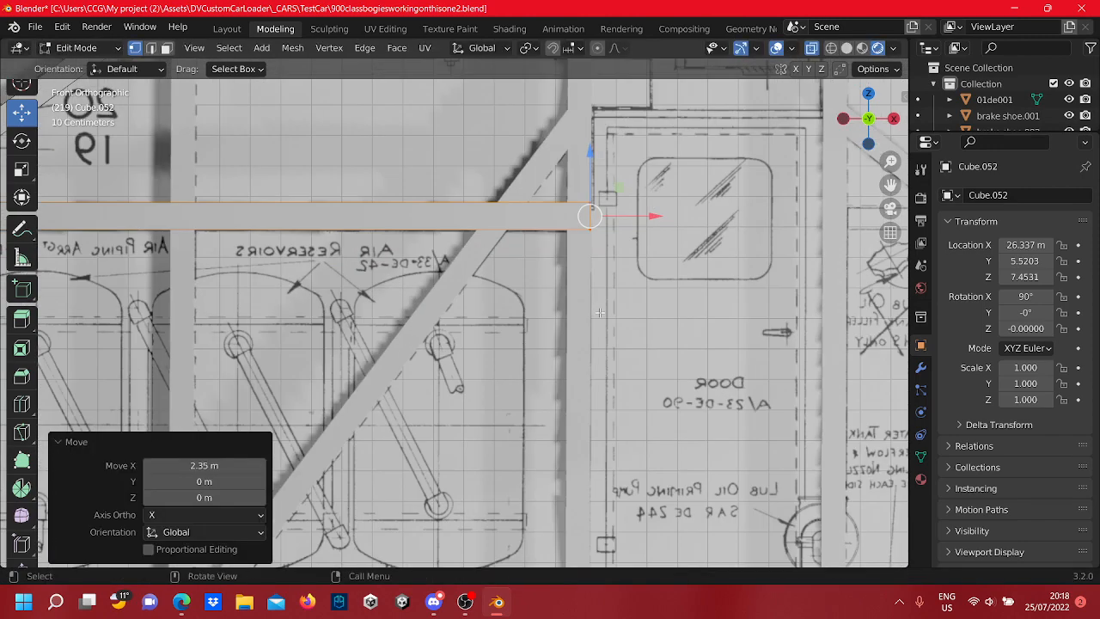
scroll(592, 275, "down", 8)
middle_click_drag(202, 303, 301, 301, "shift")
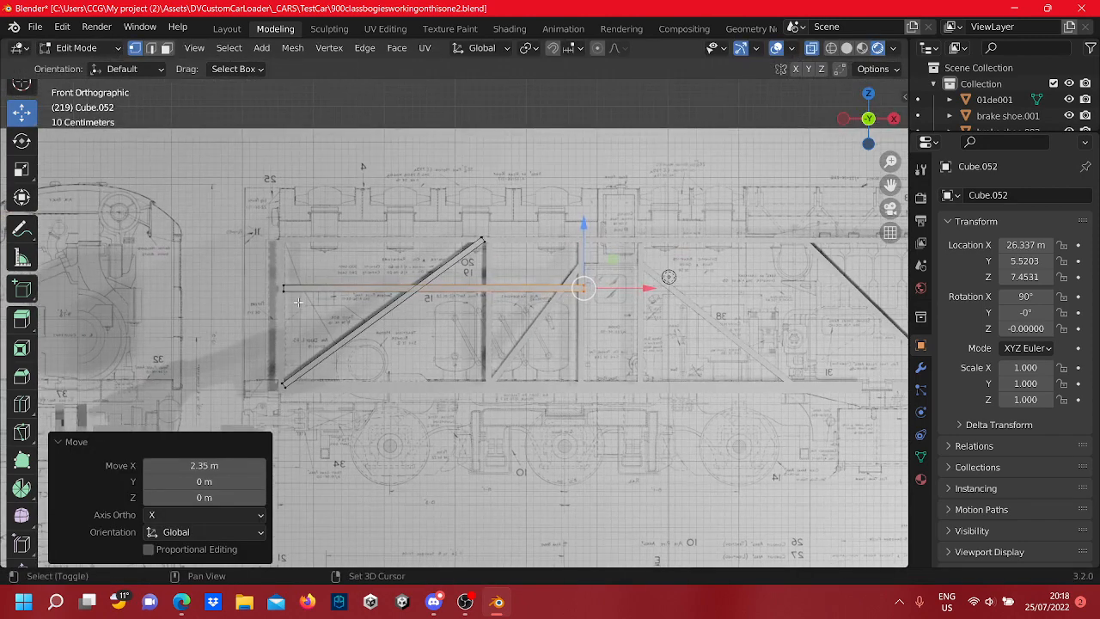
key("l")
right_click(433, 289)
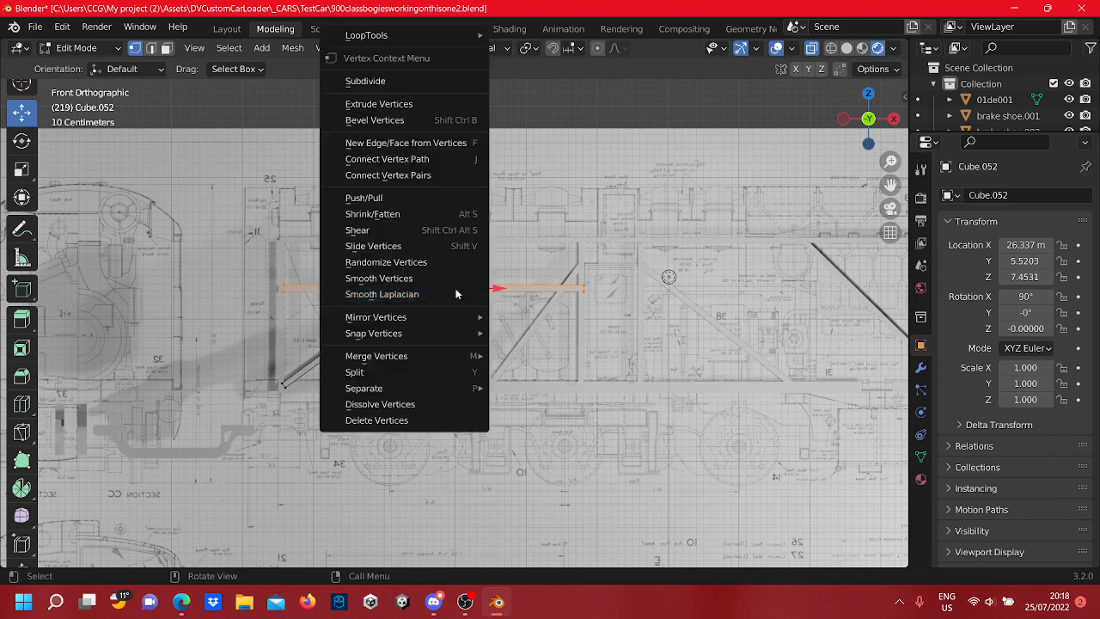
key("Tab")
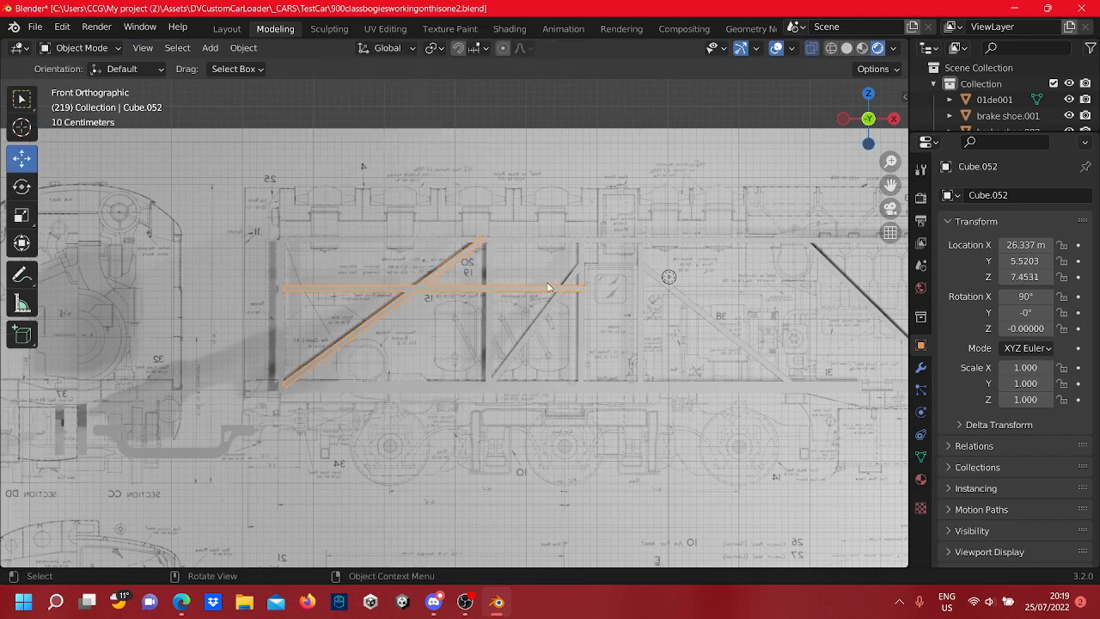
key("Tab")
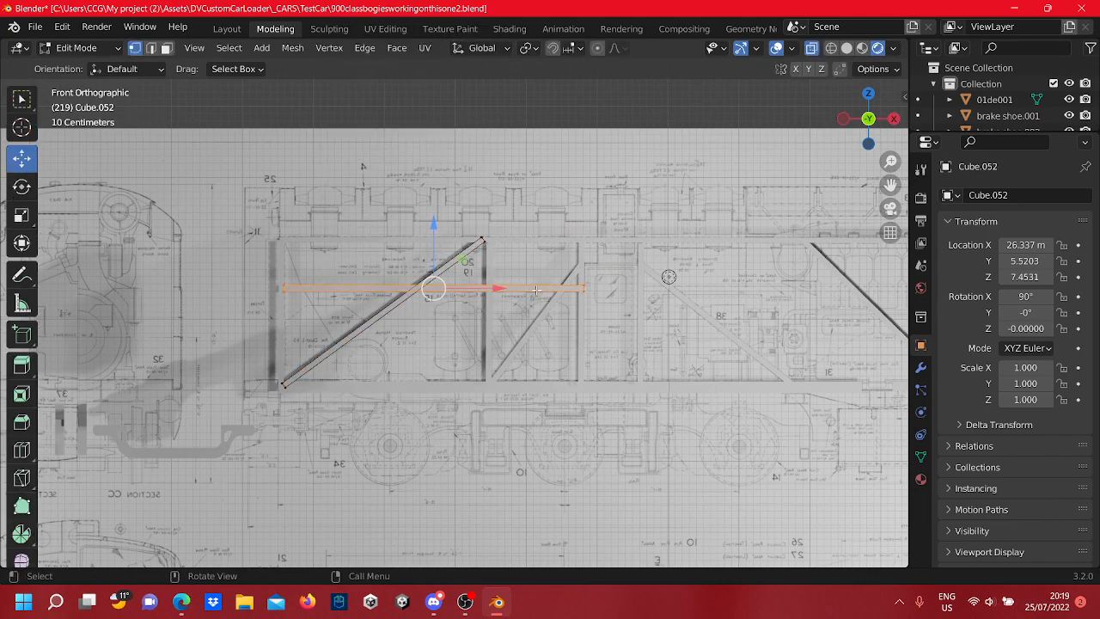
key("Tab")
scroll(640, 358, "up", 6)
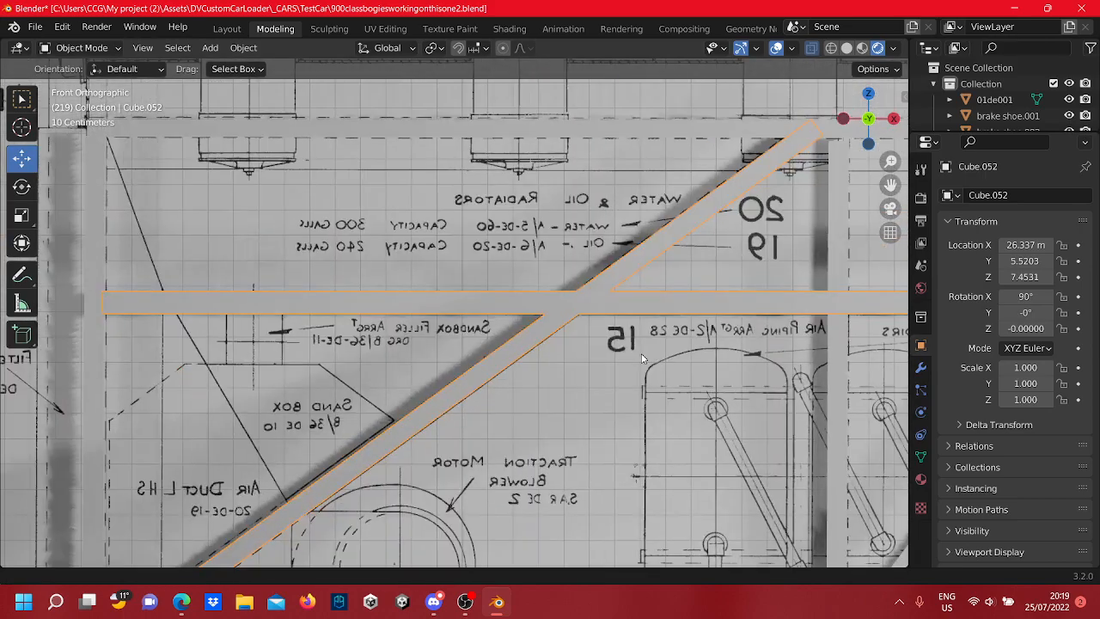
key("shift")
key("Tab")
scroll(485, 306, "down", 4)
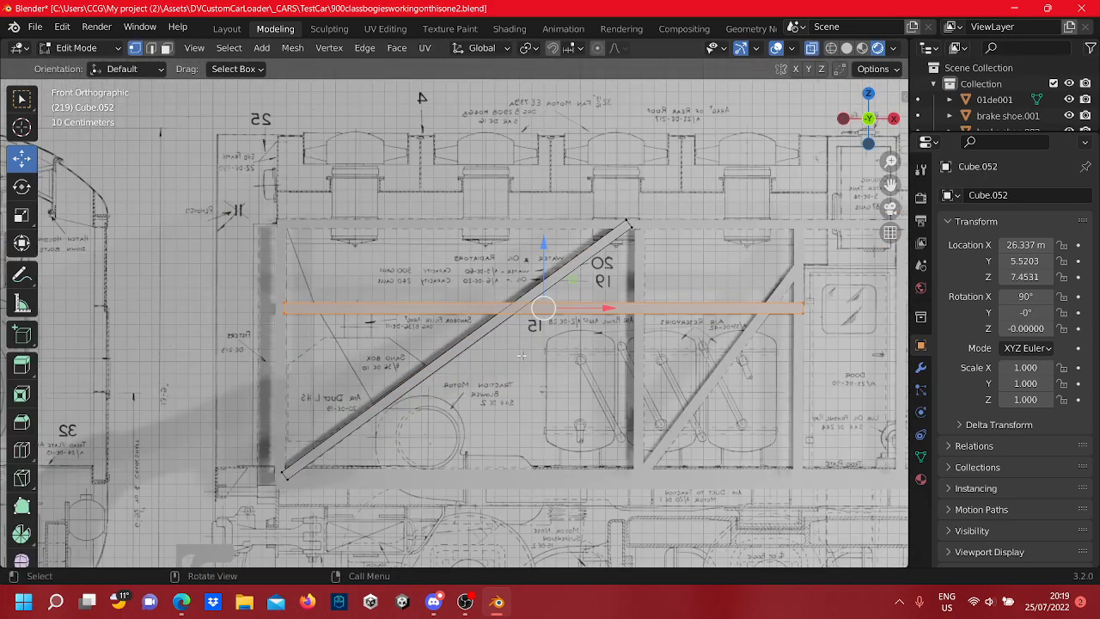
Add a thin box as a second horizontal beam along the drawing's dashed rail line, starting at the upright beyond the door
middle_click_drag(869, 345, 327, 286, "shift")
scroll(314, 344, "up", 4)
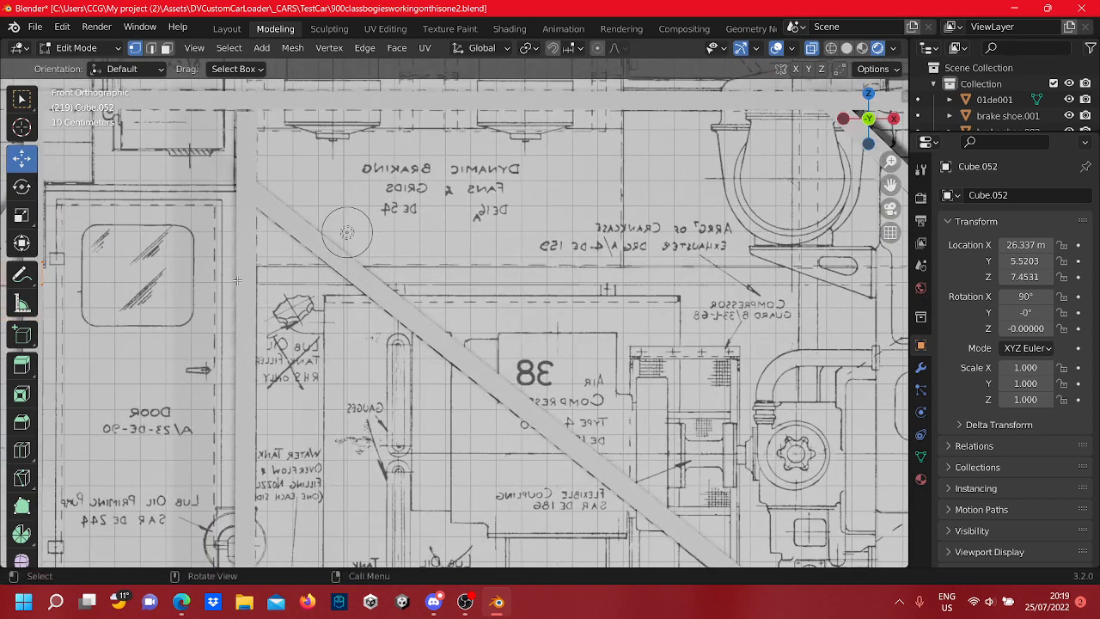
left_click(22, 334)
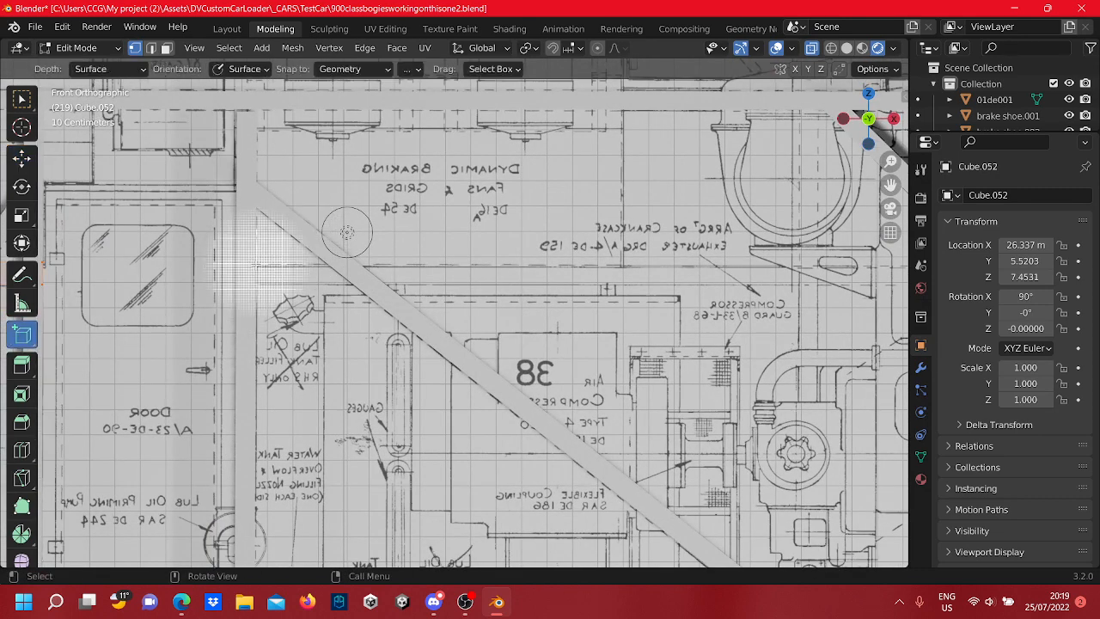
left_click_drag(255, 265, 823, 281)
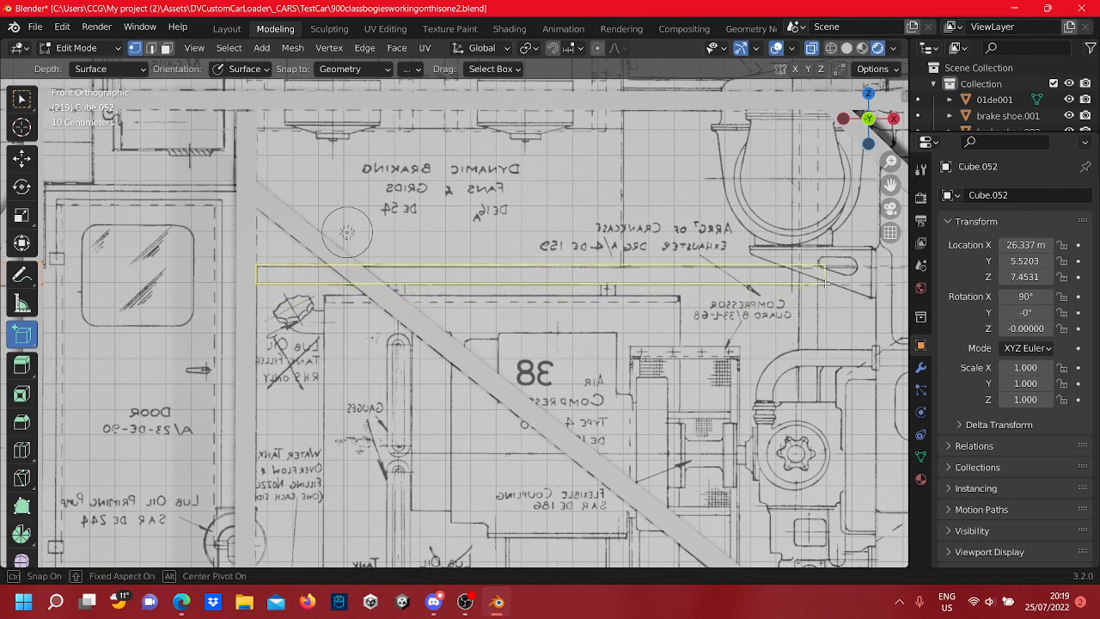
left_click(841, 282)
scroll(795, 282, "down", 4)
middle_click_drag(764, 282, 566, 280, "shift")
Move the new beam's free end about 1.98 m along X to the next upright in the engine bay
left_click(21, 158)
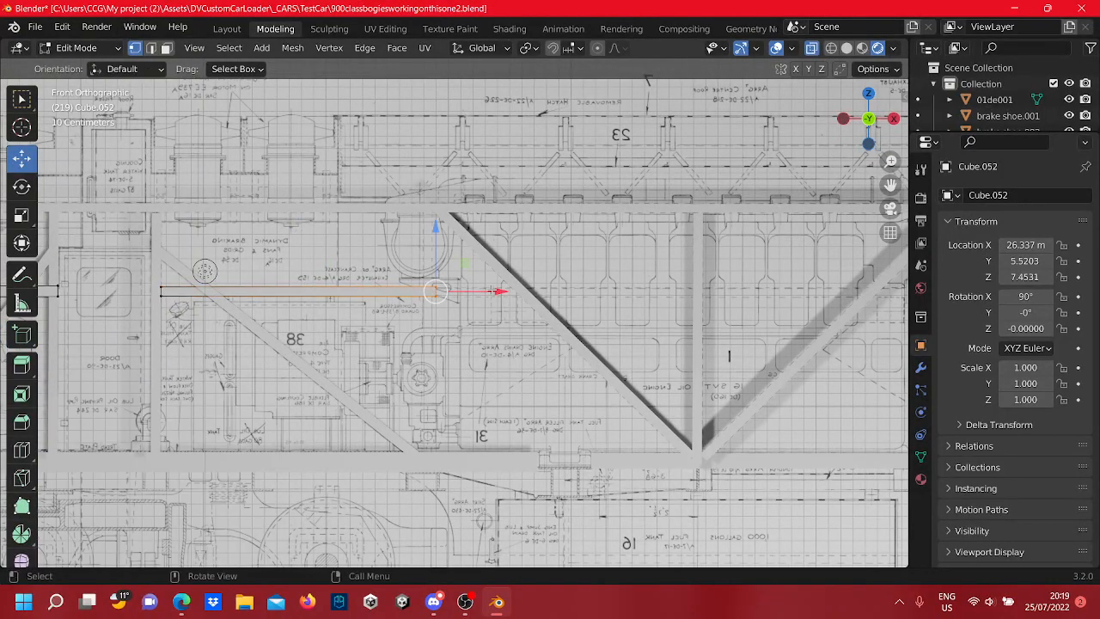
middle_click_drag(481, 333, 534, 283)
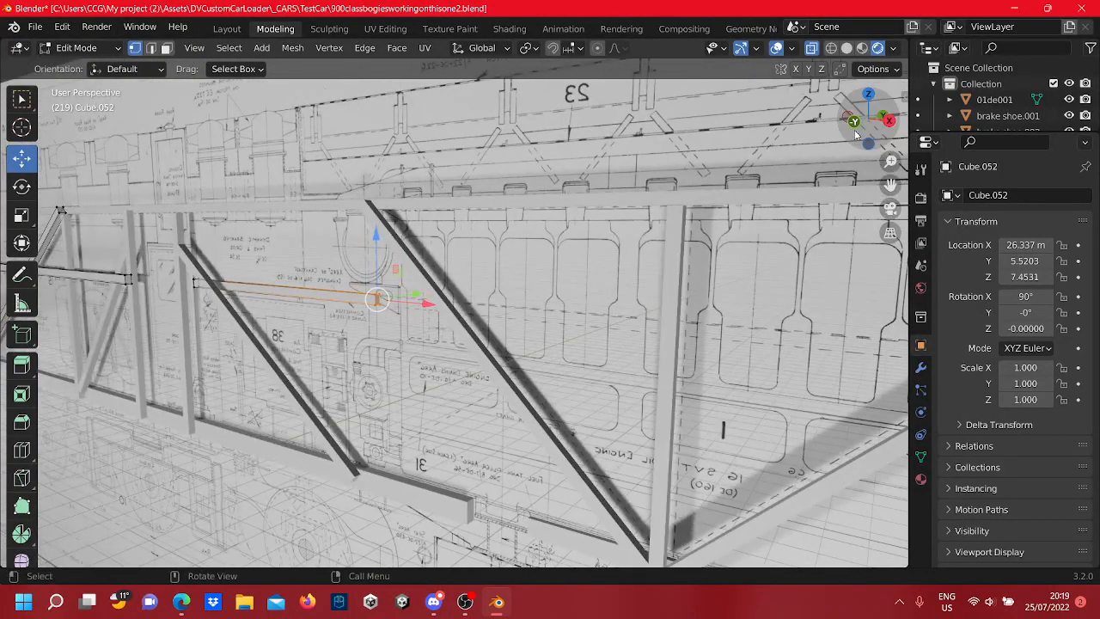
left_click(853, 122)
scroll(617, 250, "up", 3)
middle_click_drag(622, 292, 425, 311, "shift")
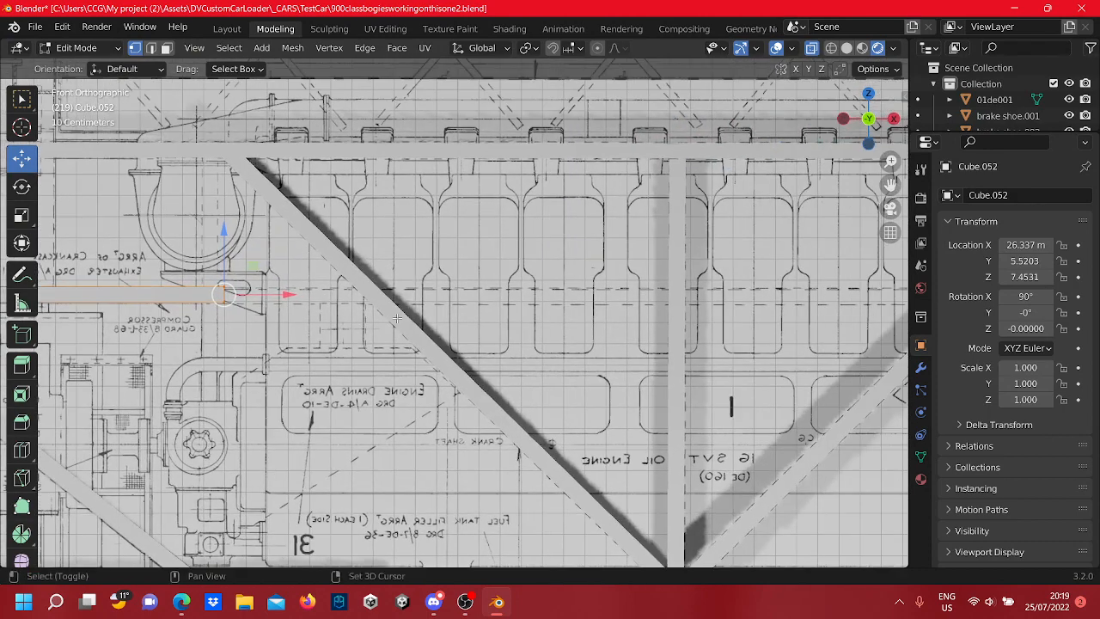
left_click_drag(288, 295, 711, 290)
Extend the same beam's end about 4.43 m further along X, to the main control cubicle
scroll(596, 335, "down", 5)
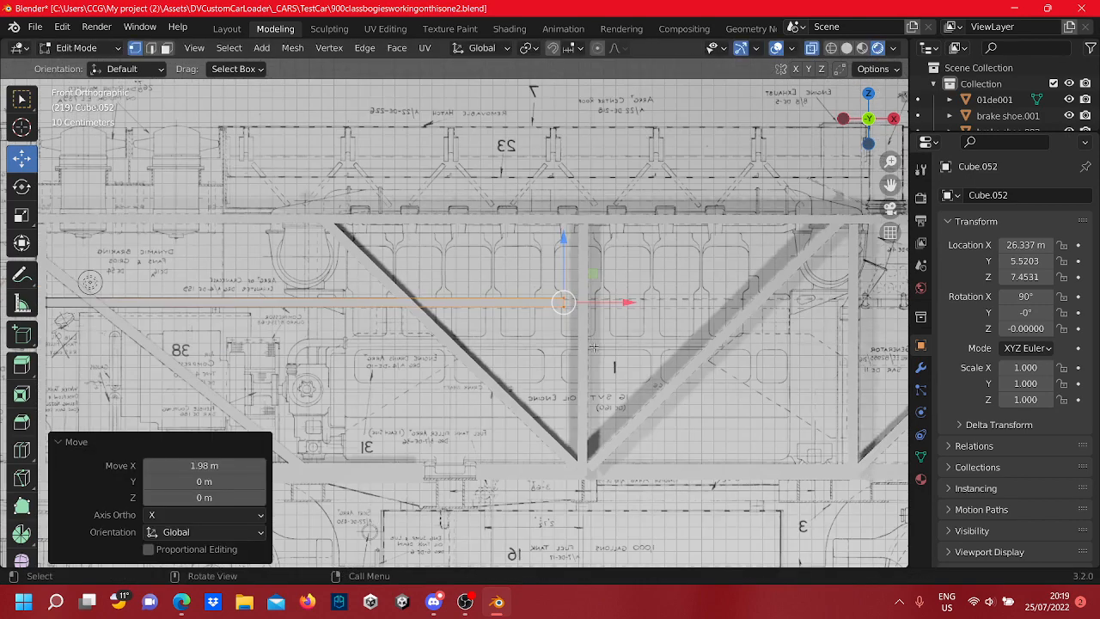
middle_click_drag(657, 339, 306, 326, "shift")
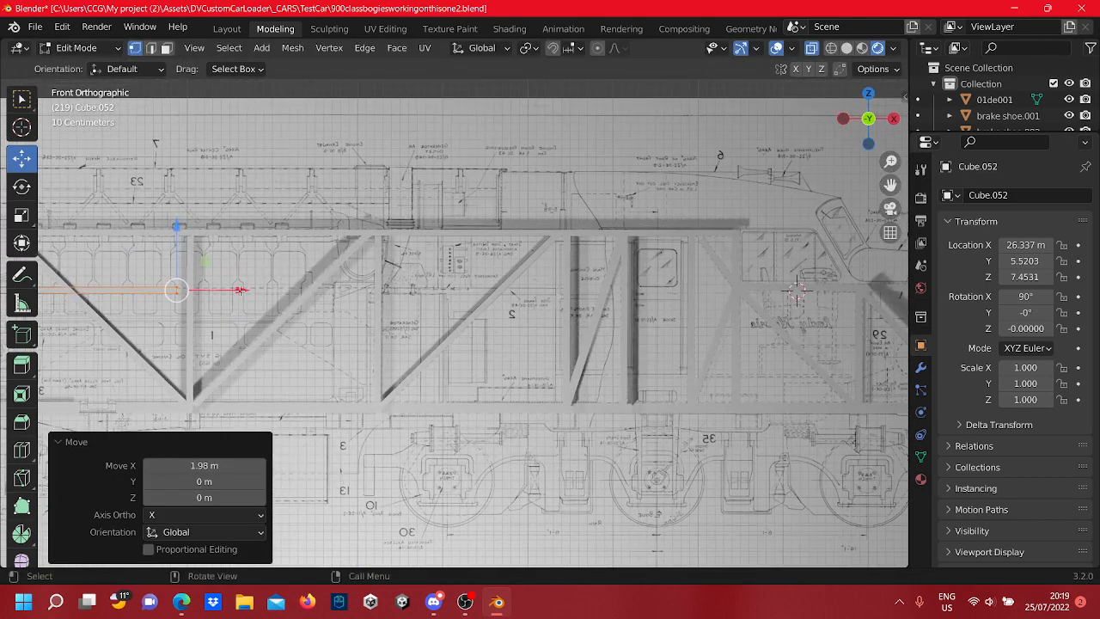
left_click_drag(239, 290, 408, 296)
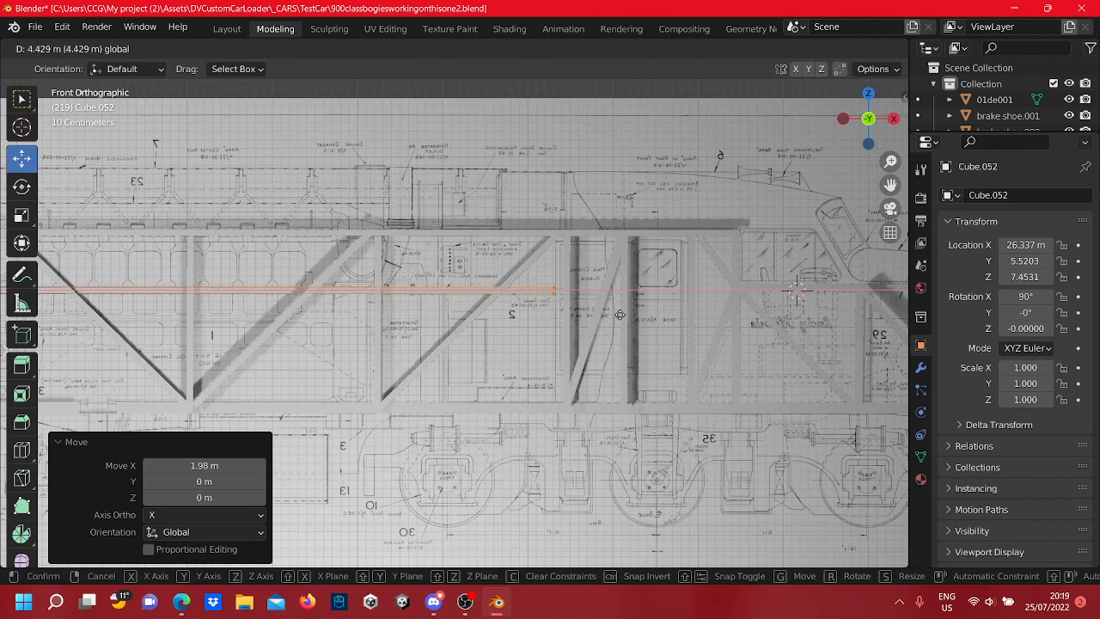
left_click_drag(620, 315, 620, 314)
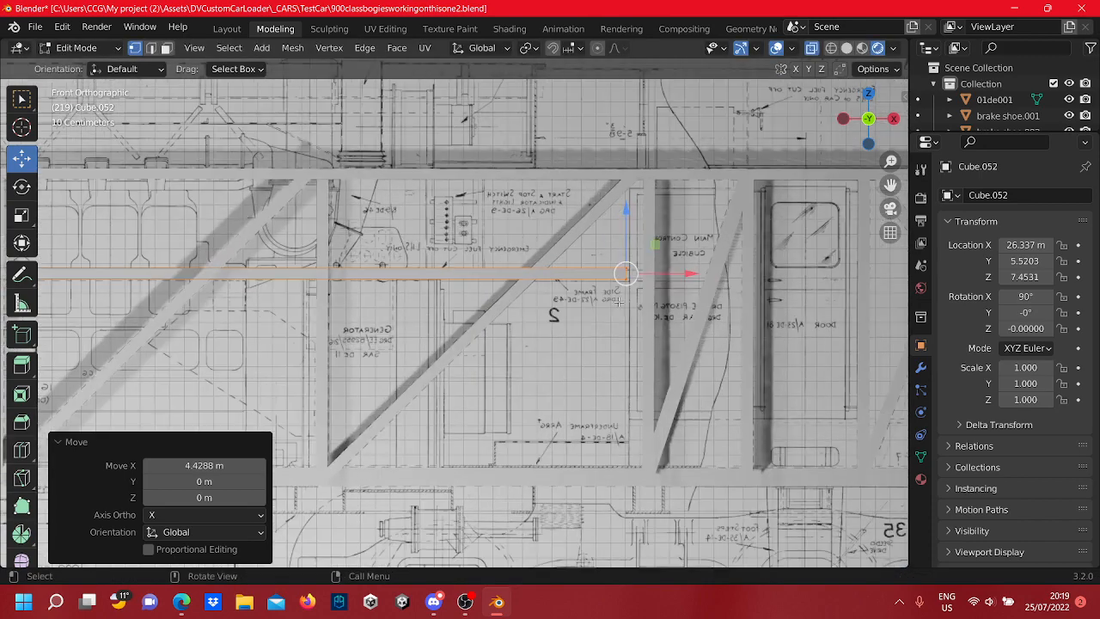
Examine both horizontal beams against the drawing, from the air reservoirs past the door to the main control cubicle
scroll(505, 331, "down", 3)
scroll(441, 286, "up", 8)
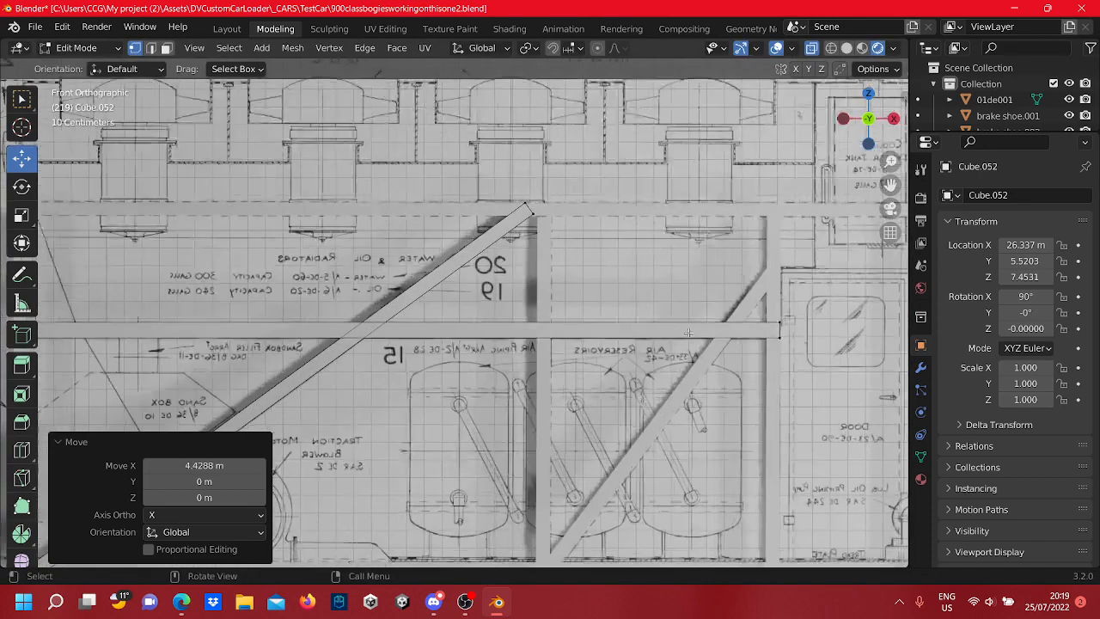
scroll(441, 287, "up", 1)
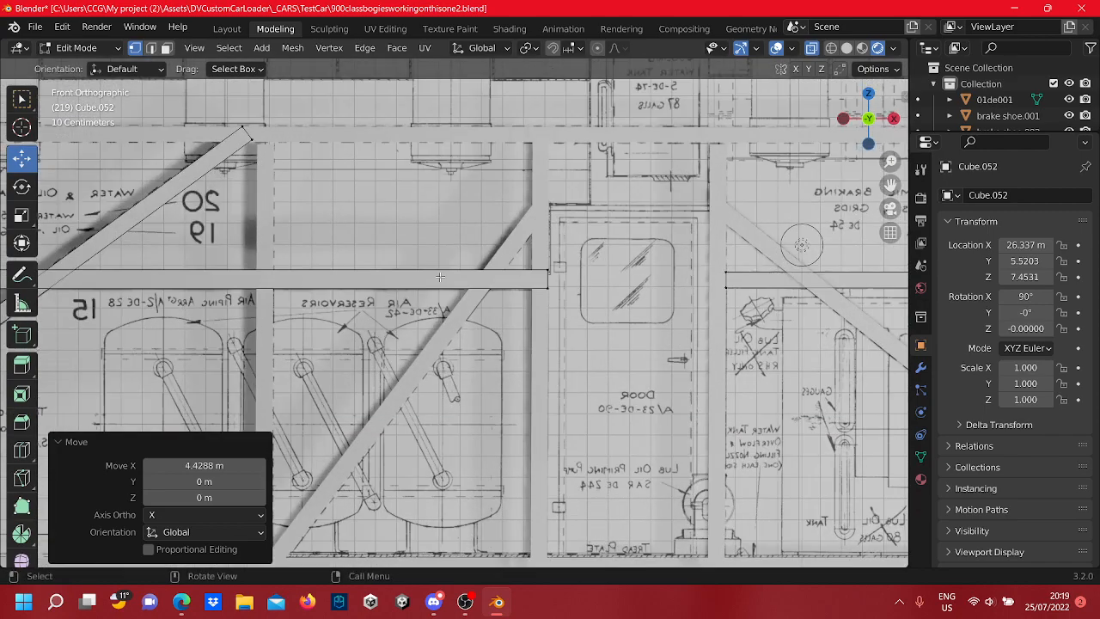
middle_click_drag(440, 287, 79, 277, "shift")
middle_click_drag(676, 304, 524, 301, "shift")
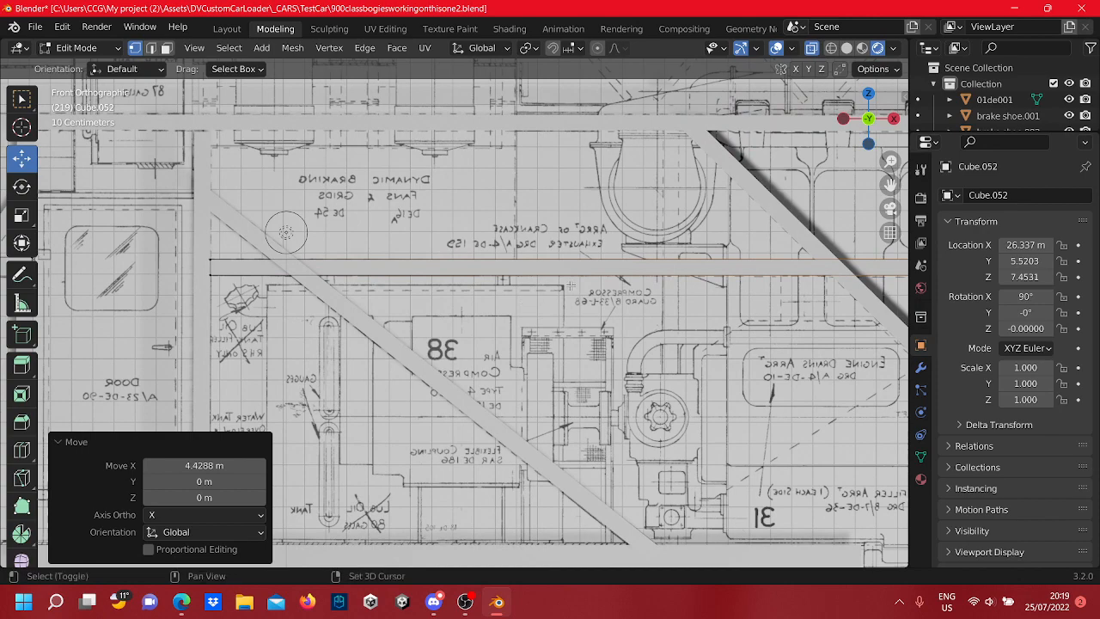
middle_click_drag(577, 283, 400, 282, "shift")
scroll(527, 277, "down", 4)
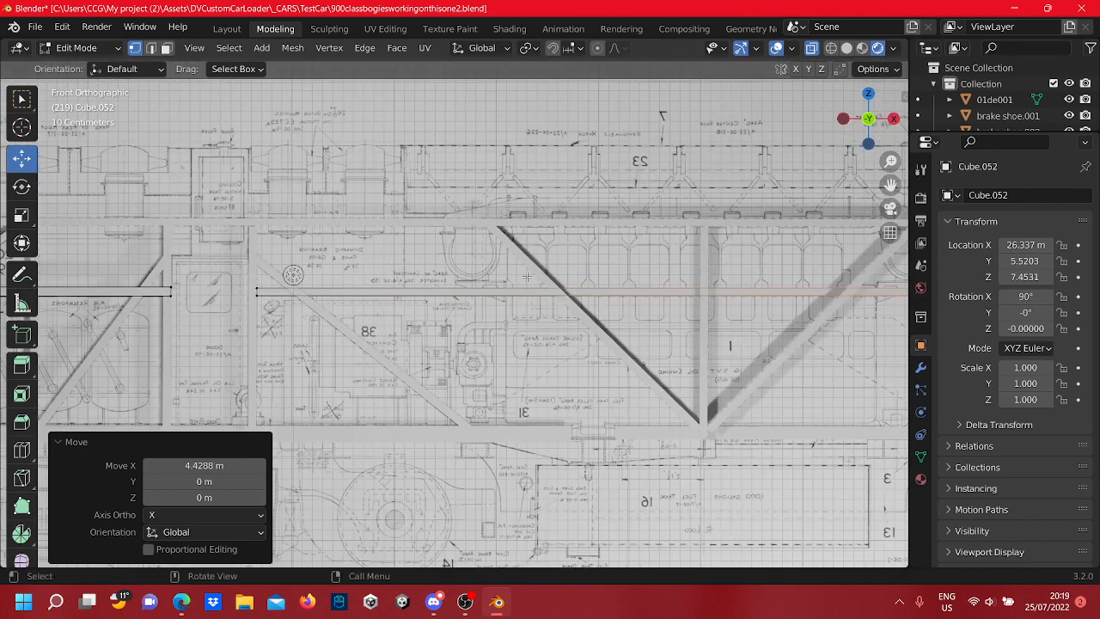
scroll(585, 324, "up", 3)
middle_click_drag(585, 324, 313, 257, "shift")
scroll(744, 274, "down", 3)
middle_click_drag(744, 274, 345, 291, "shift")
Move the long beam's end about 0.19 m along X so it meets the upright at the control cubicle
scroll(550, 256, "up", 8)
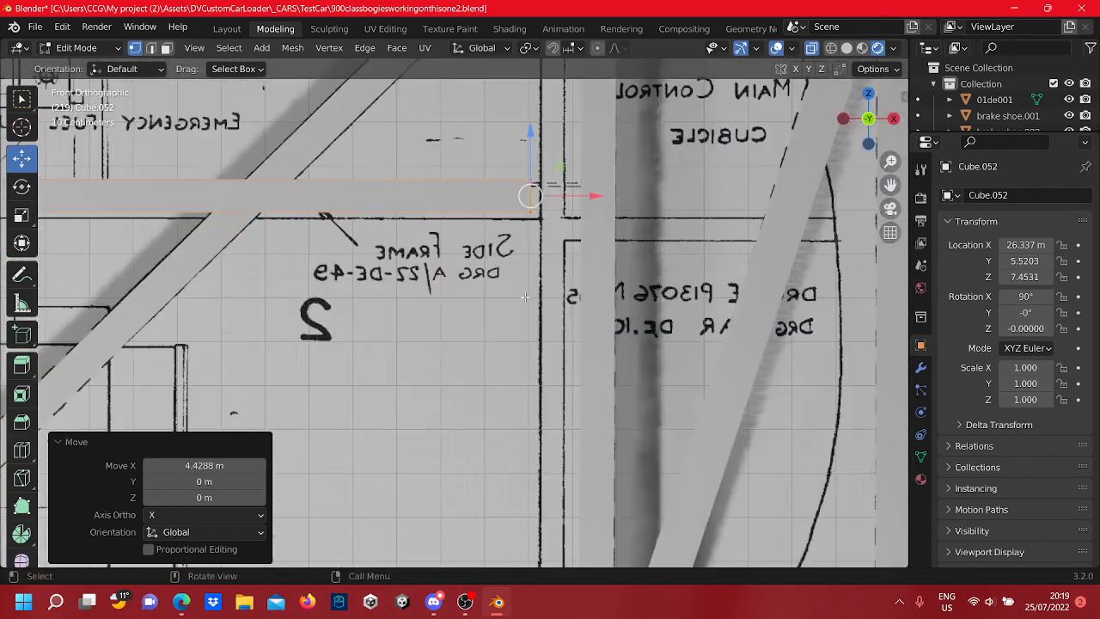
middle_click_drag(549, 256, 537, 295, "shift")
left_click_drag(560, 264, 646, 274)
scroll(597, 288, "down", 6)
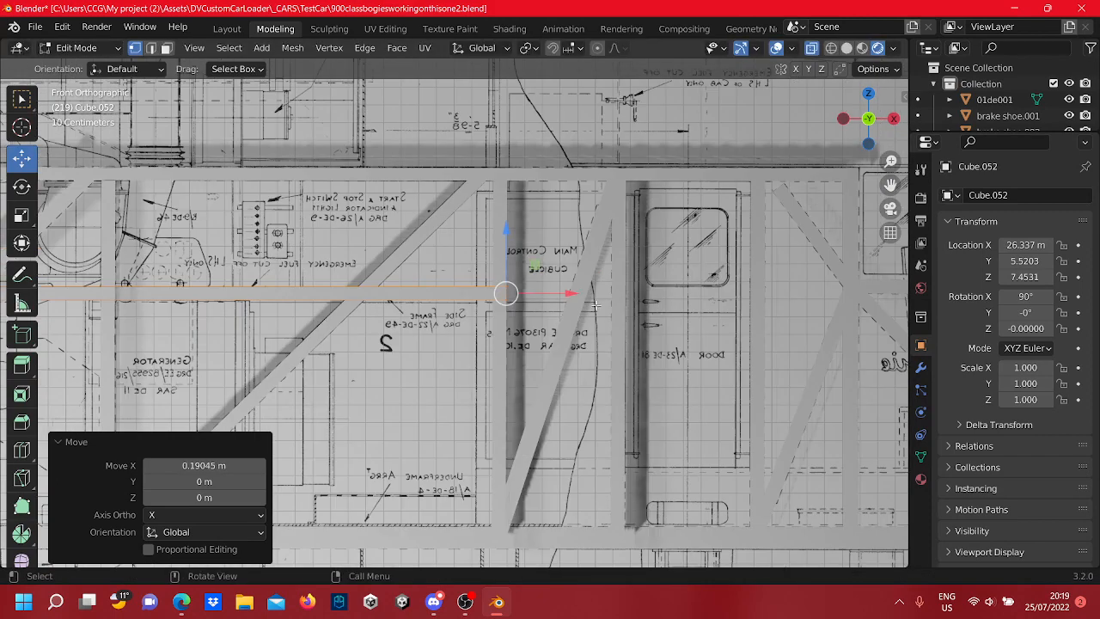
scroll(386, 341, "up", 5)
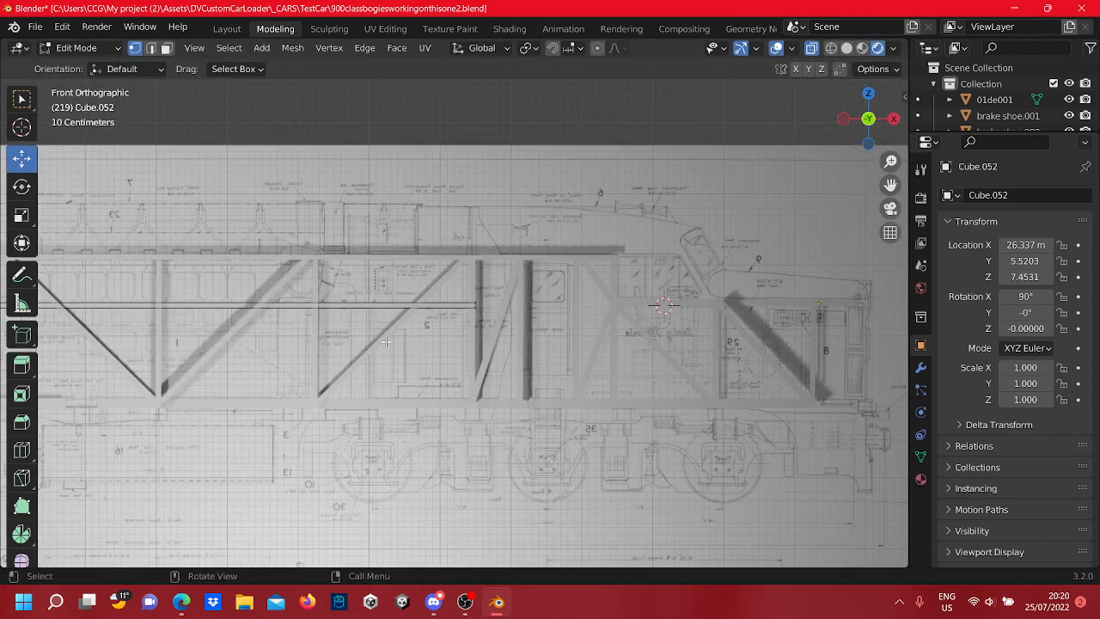
Leave mesh editing and examine the side frame against the reference drawing in perspective
key("Tab")
scroll(720, 230, "down", 3)
left_click(720, 229)
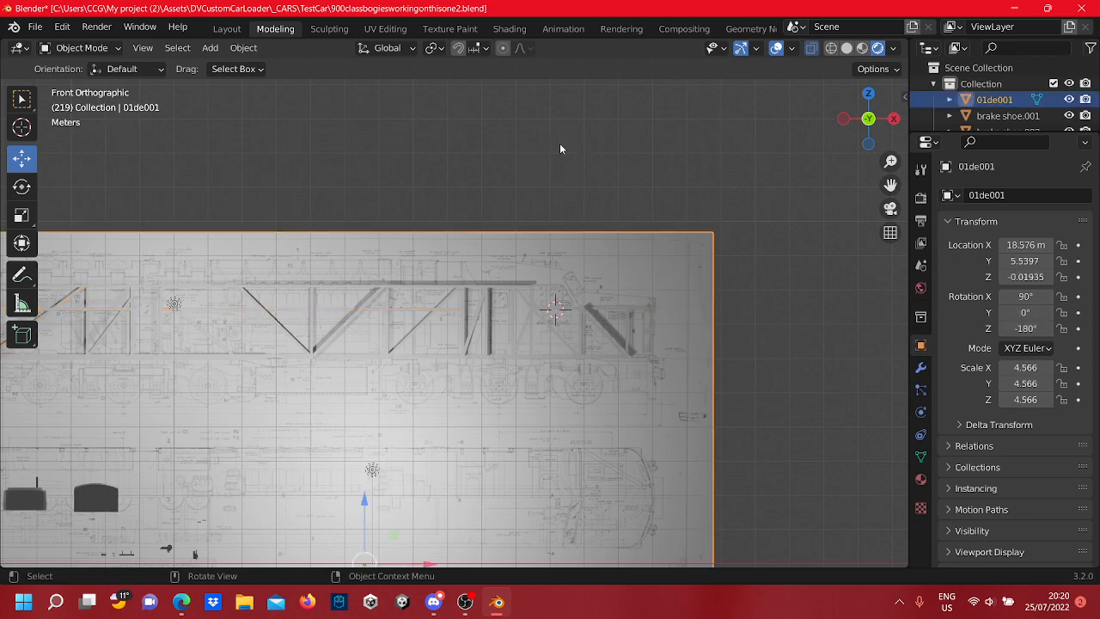
key("KP_5")
middle_click_drag(439, 169, 690, 233)
scroll(690, 233, "down", 4)
middle_click_drag(478, 312, 603, 281, "shift")
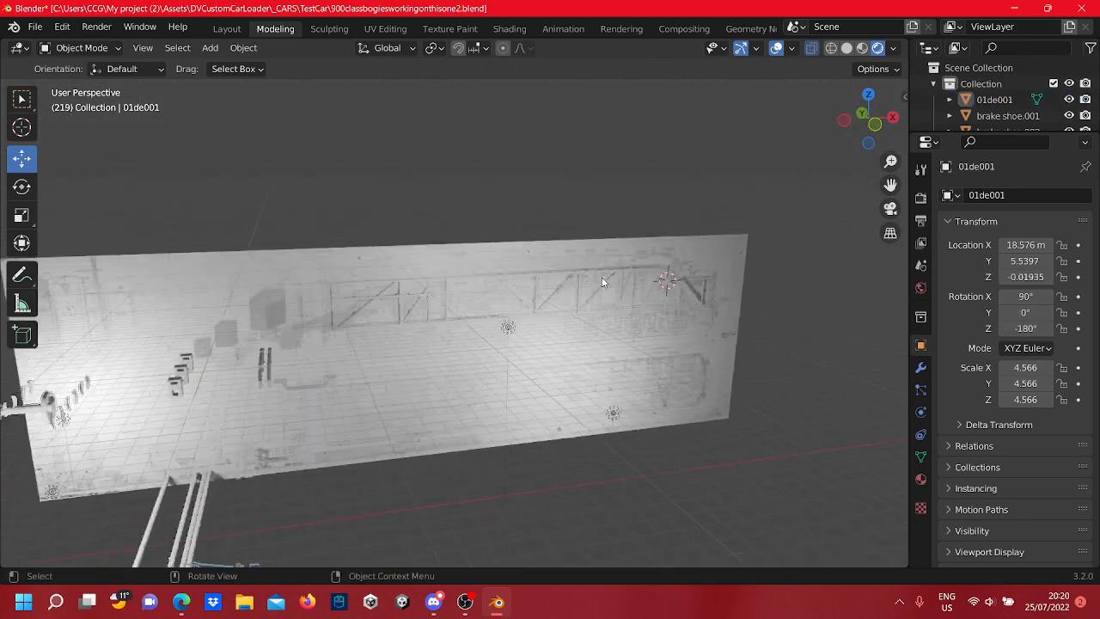
scroll(601, 279, "up", 4)
scroll(602, 279, "up", 8)
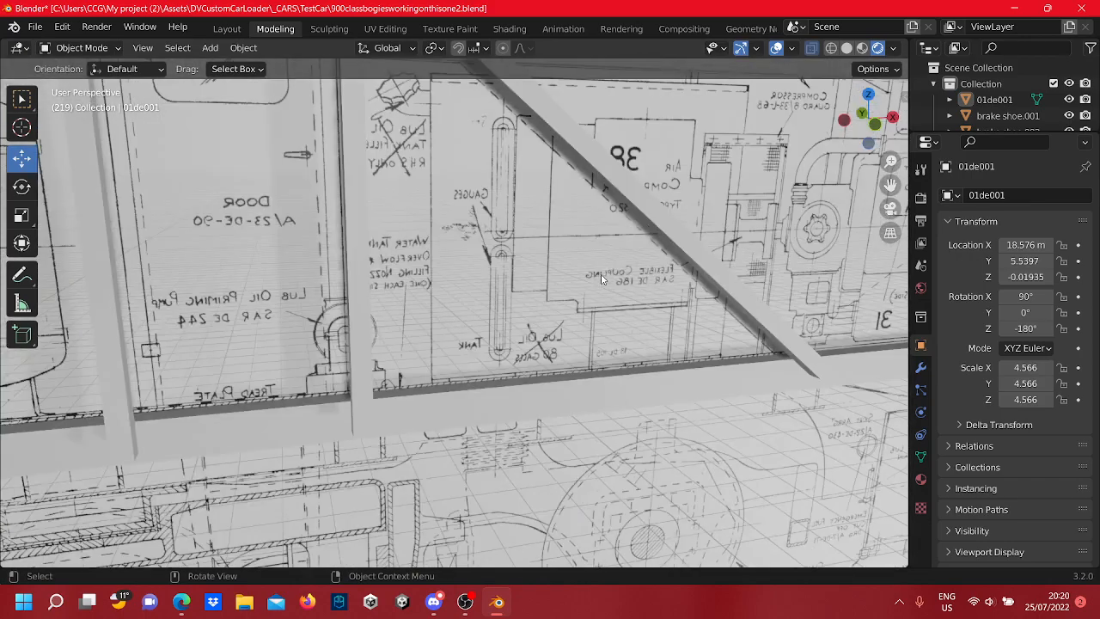
Examine the end of the lower sill beam and the drawn underframe above the fuel tank
mouse_move(646, 245)
middle_mouse_down()
mouse_move(575, 233)
mouse_move(537, 210)
middle_mouse_up()
scroll(564, 233, "up", 2)
scroll(564, 233, "up", 3)
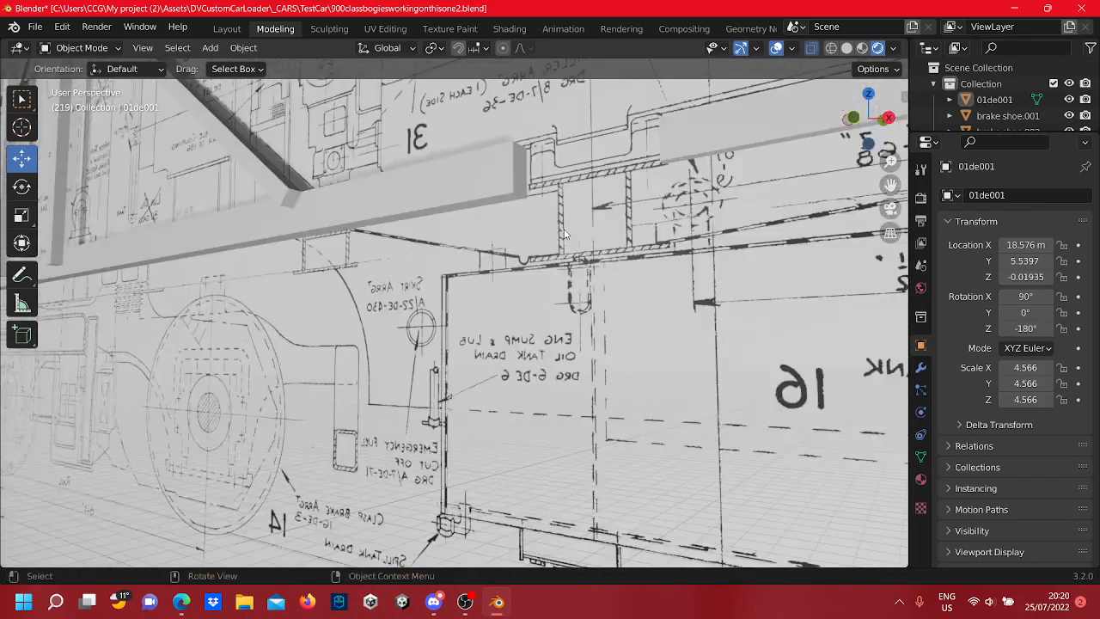
middle_click_drag(597, 235, 529, 239)
scroll(638, 249, "down", 5)
scroll(523, 242, "up", 5)
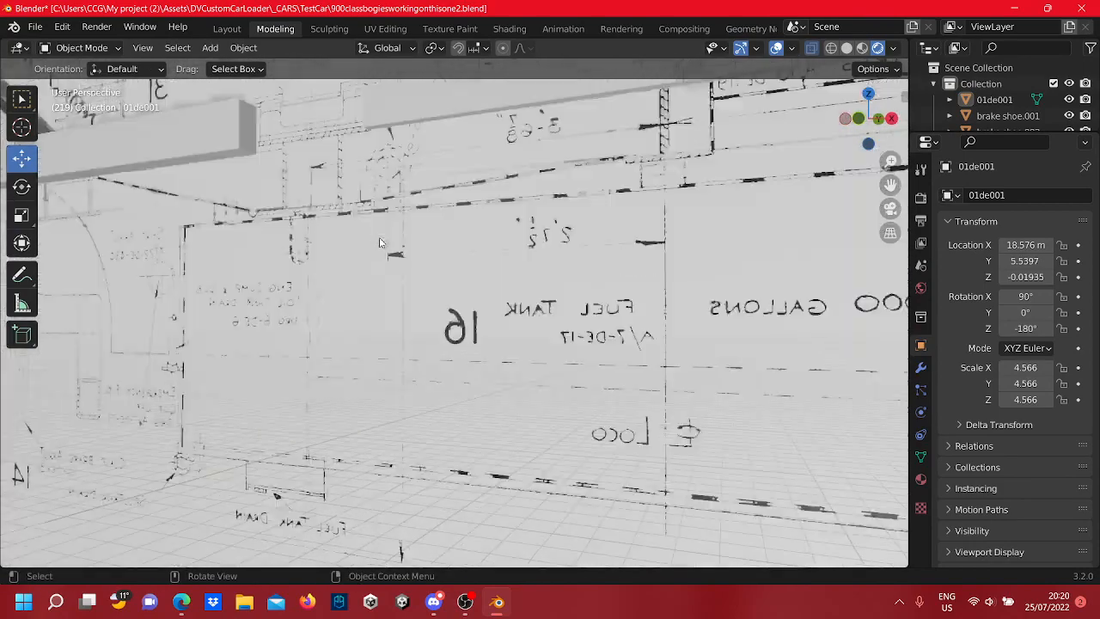
middle_click_drag(433, 237, 408, 238)
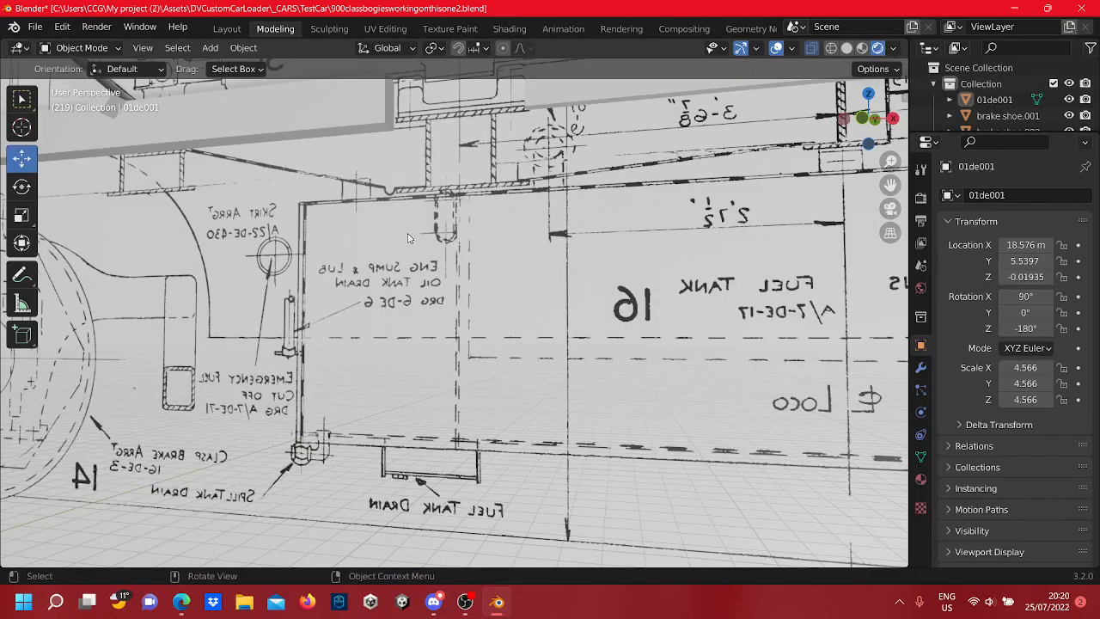
scroll(408, 238, "down", 8)
scroll(422, 233, "up", 8)
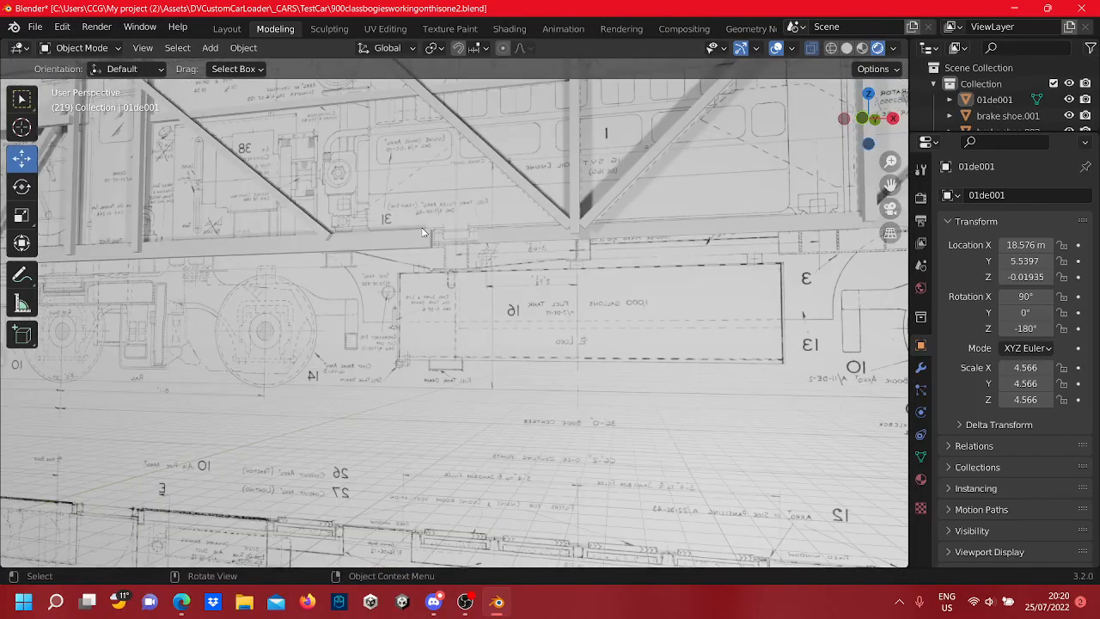
scroll(509, 299, "up", 3)
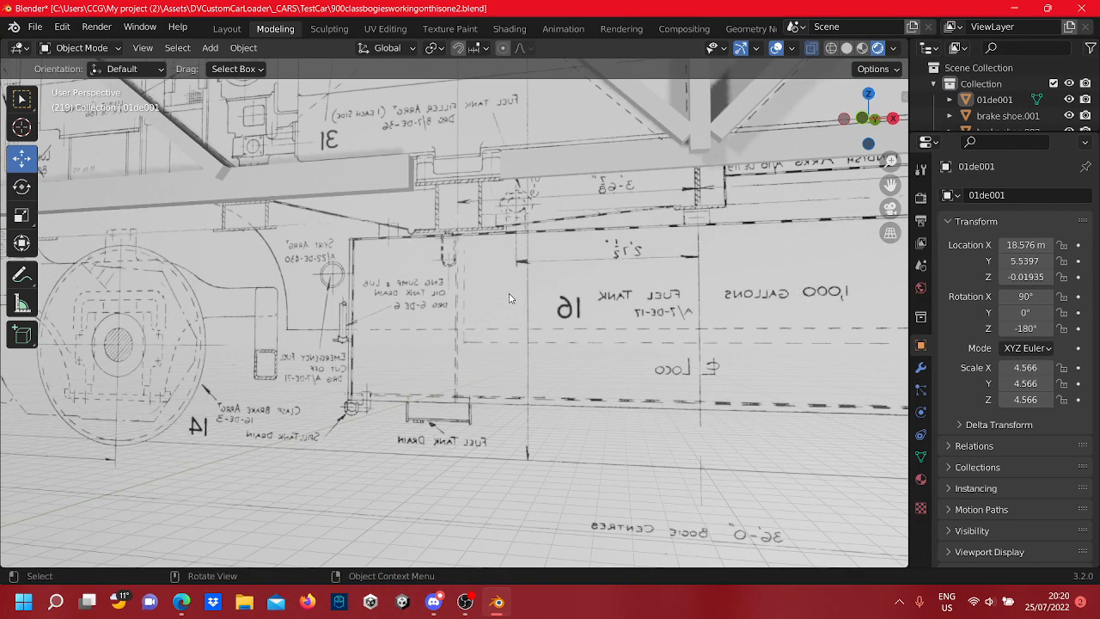
scroll(494, 278, "down", 4)
Check the side frame in perspective from the radiator compartment along to the cab and nose
middle_click_drag(372, 247, 680, 315)
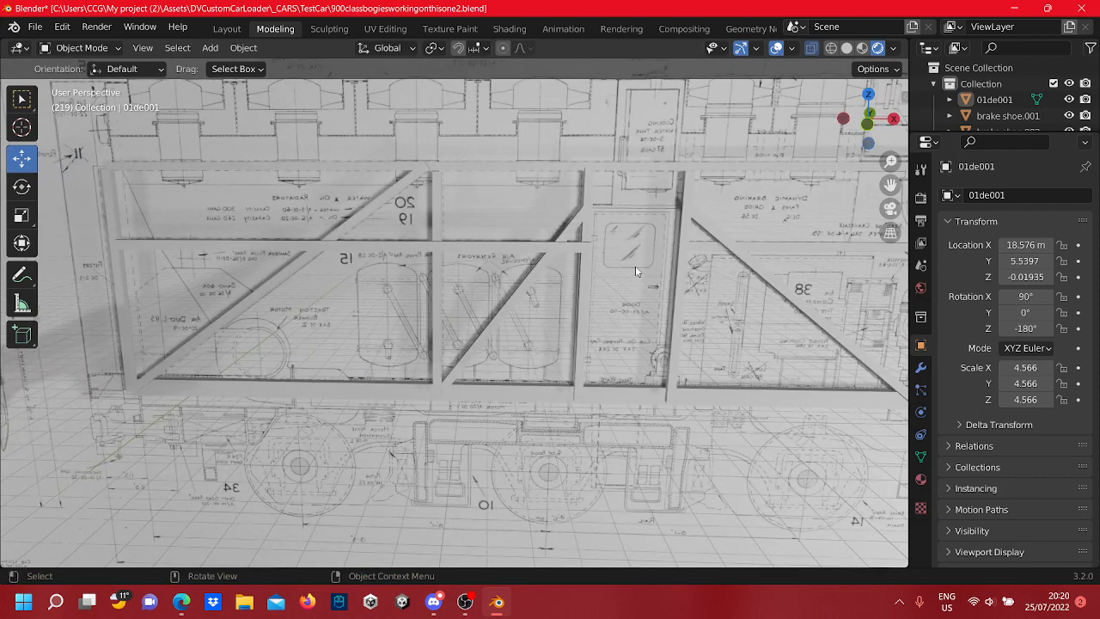
scroll(636, 271, "down", 6)
middle_click_drag(792, 329, 550, 292, "shift")
scroll(550, 292, "up", 4)
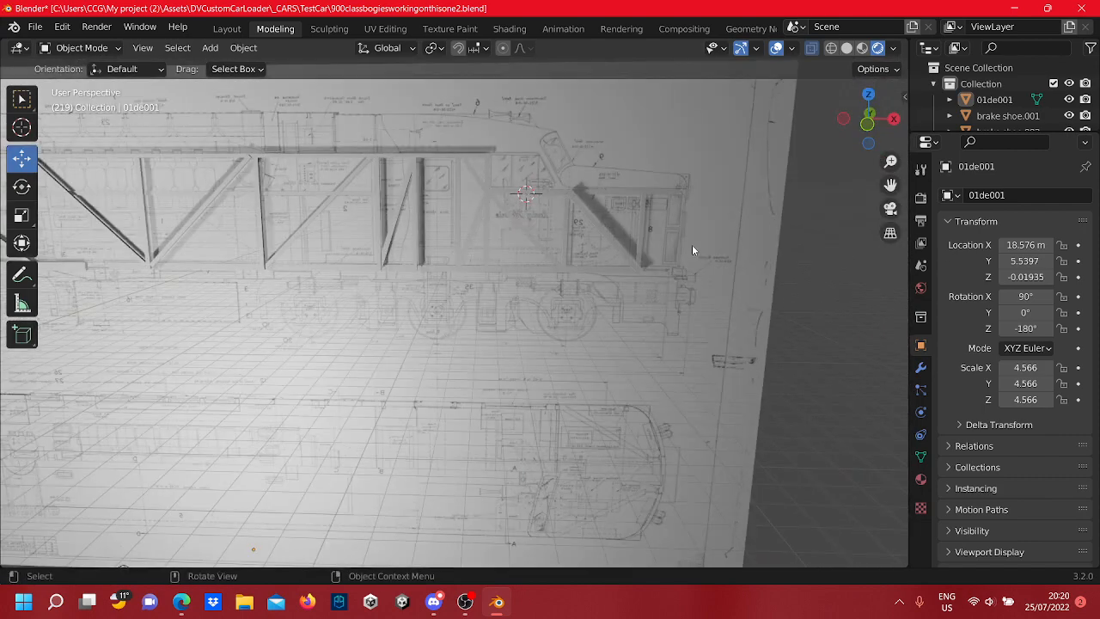
Select the cab-end frame together with the adjoining uprights, diagonals and horizontal beam along the middle of the side frame
left_click(644, 226)
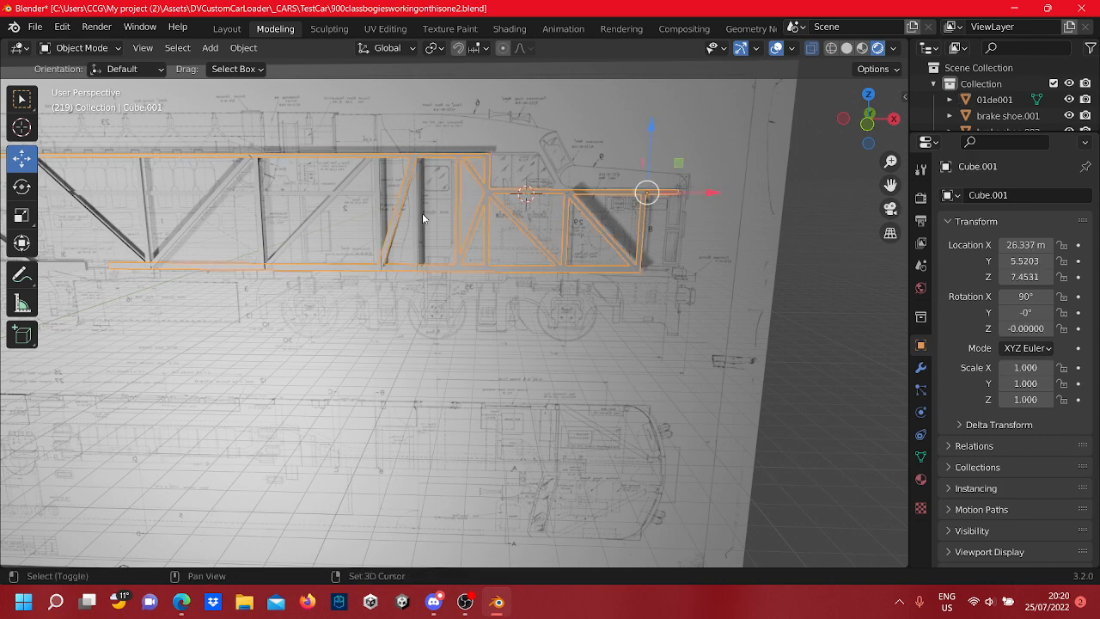
left_click(412, 185, "shift")
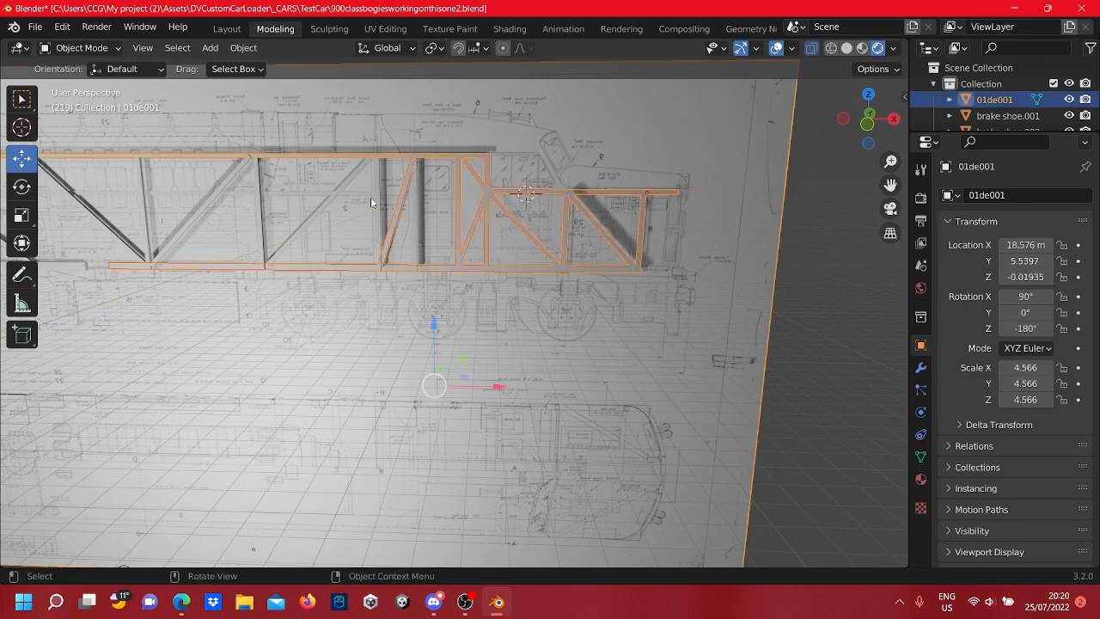
left_click(416, 214)
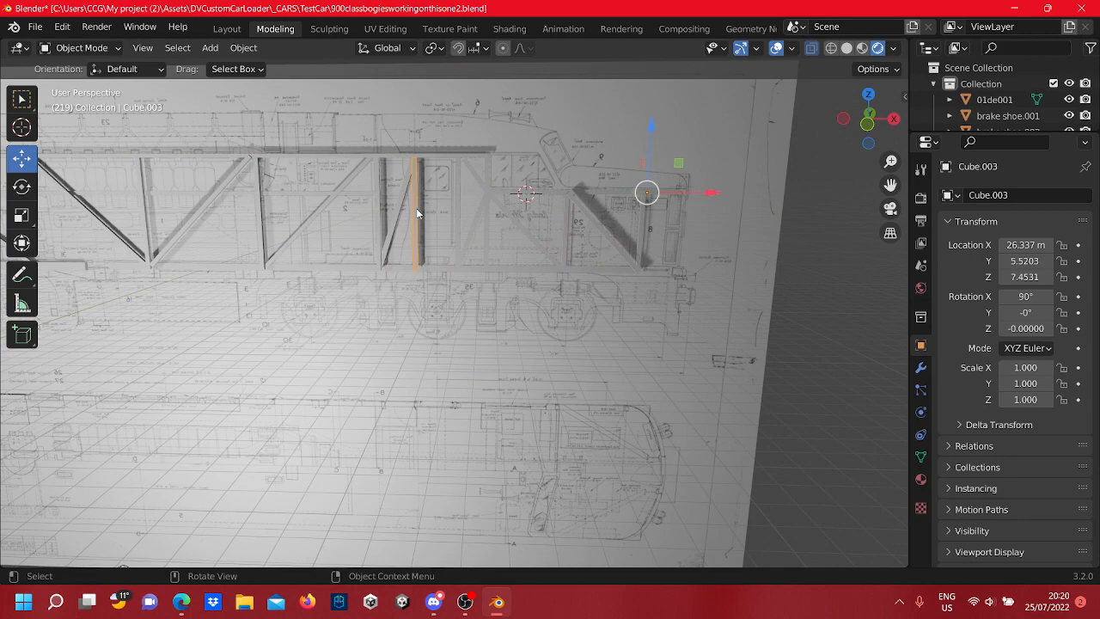
left_click(560, 196)
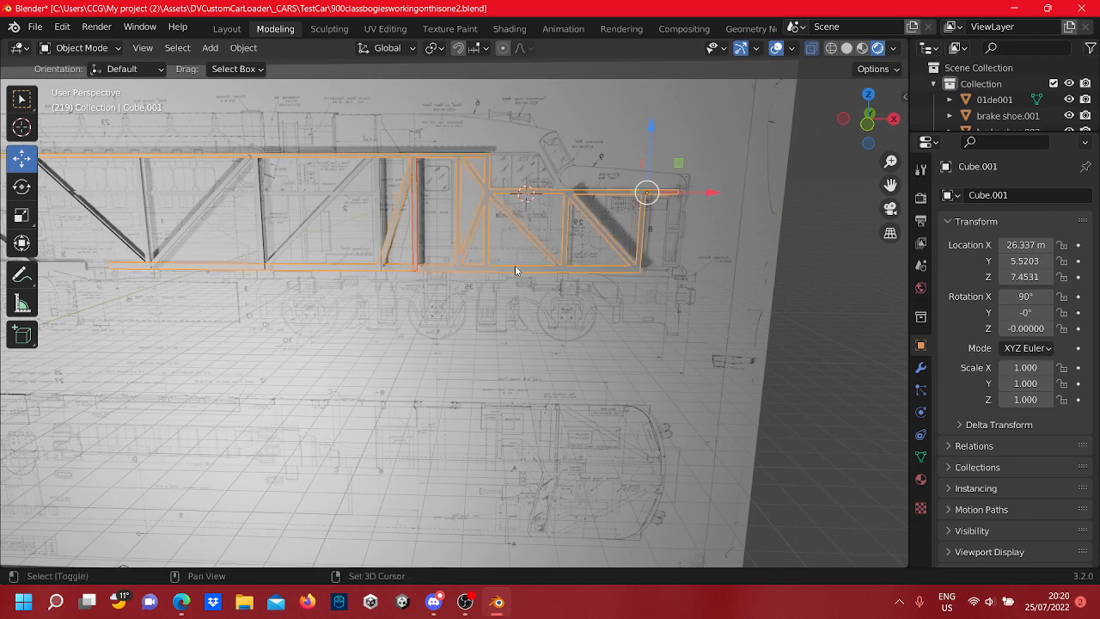
middle_click_drag(514, 270, 658, 281, "shift")
left_click(571, 194)
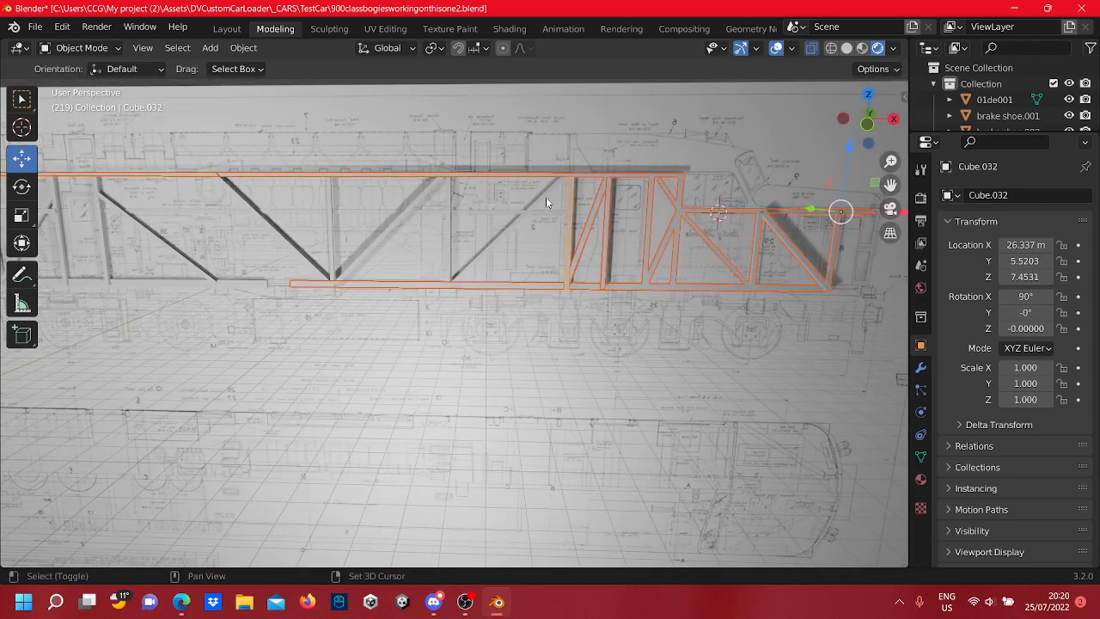
left_click(541, 197)
left_click(542, 216)
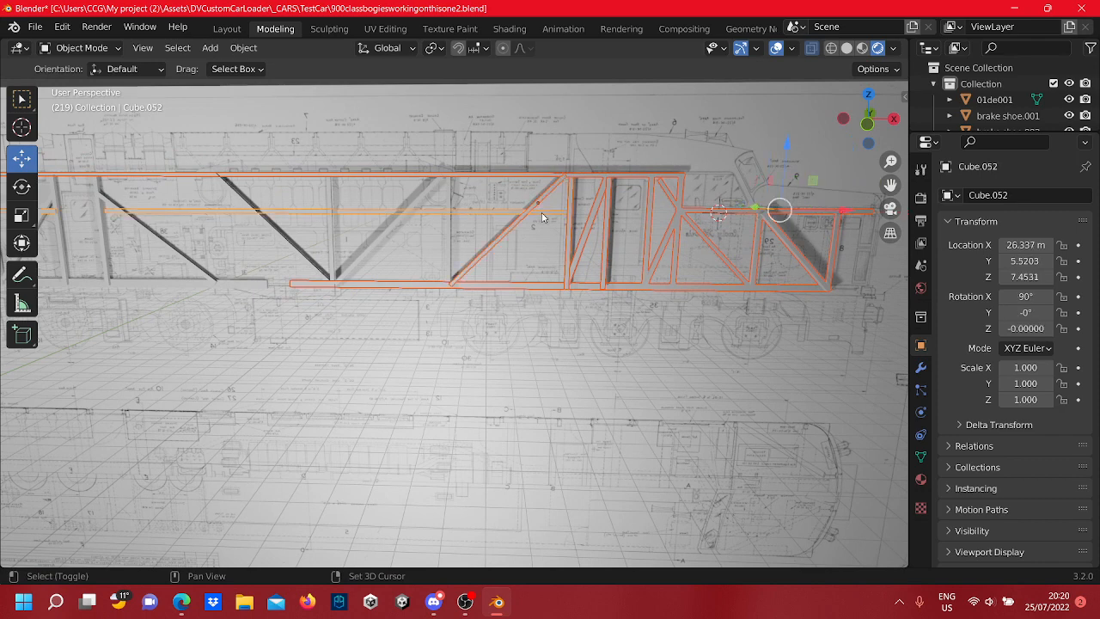
left_click(447, 242, "shift")
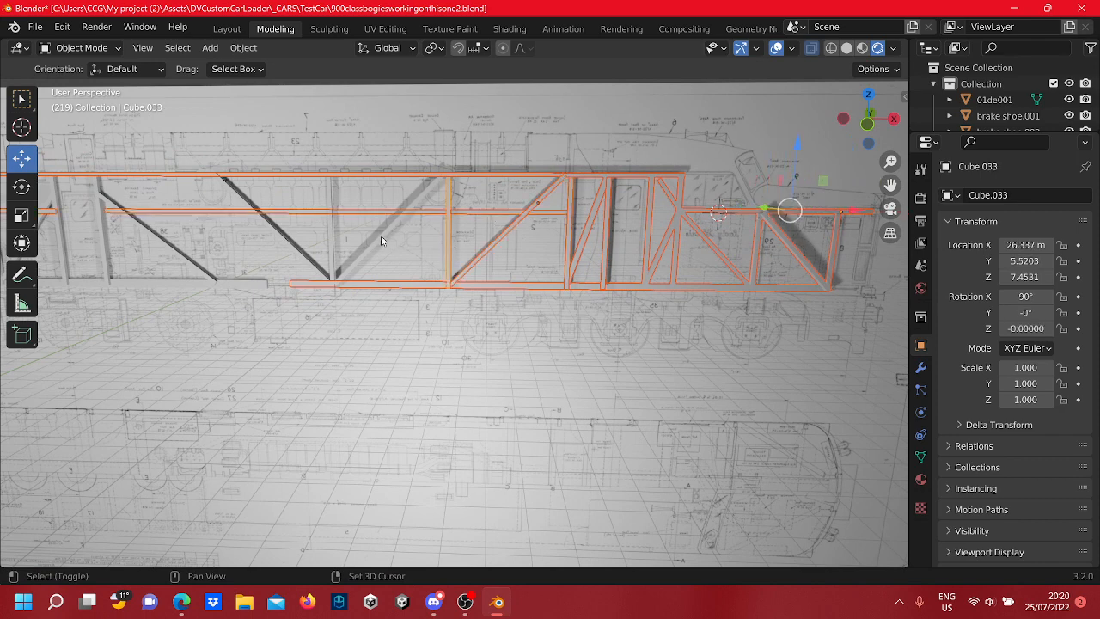
left_click(381, 236, "shift")
left_click(334, 249, "shift")
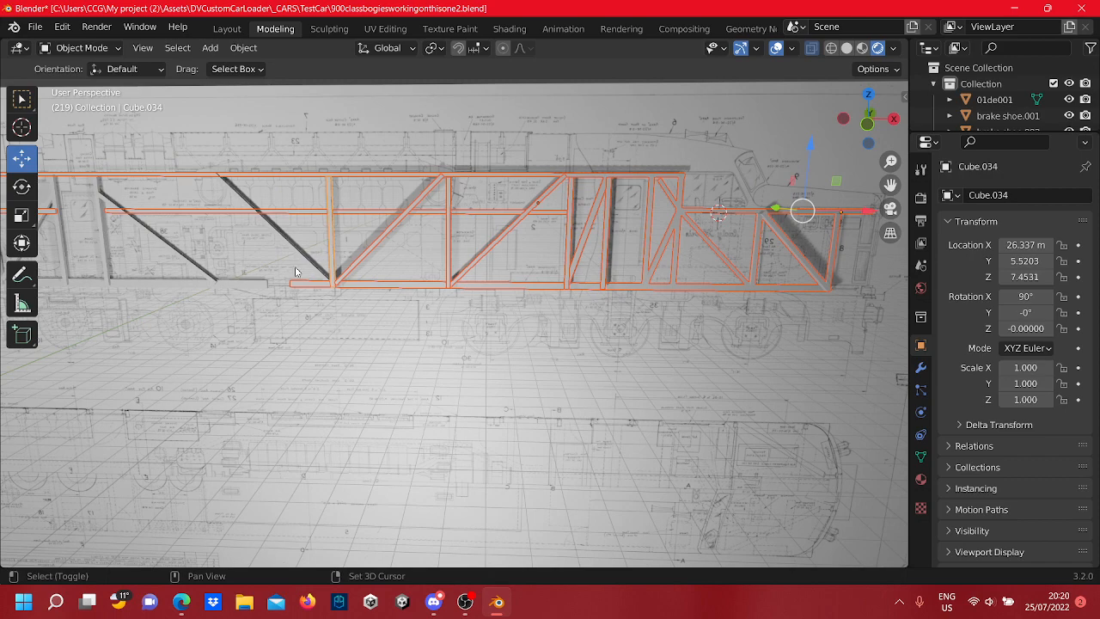
Add the diagonals and uprights between the lub oil tank and the traction motor blower to the frame selection
middle_click_drag(304, 260, 554, 266, "shift")
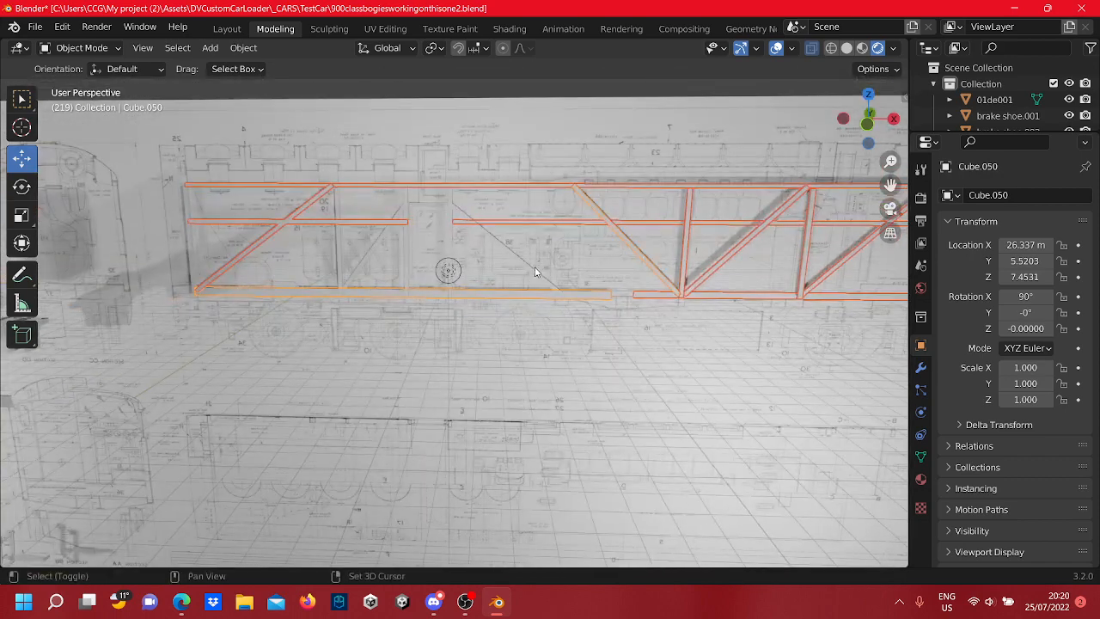
left_click(530, 271, "shift")
scroll(441, 229, "up", 5)
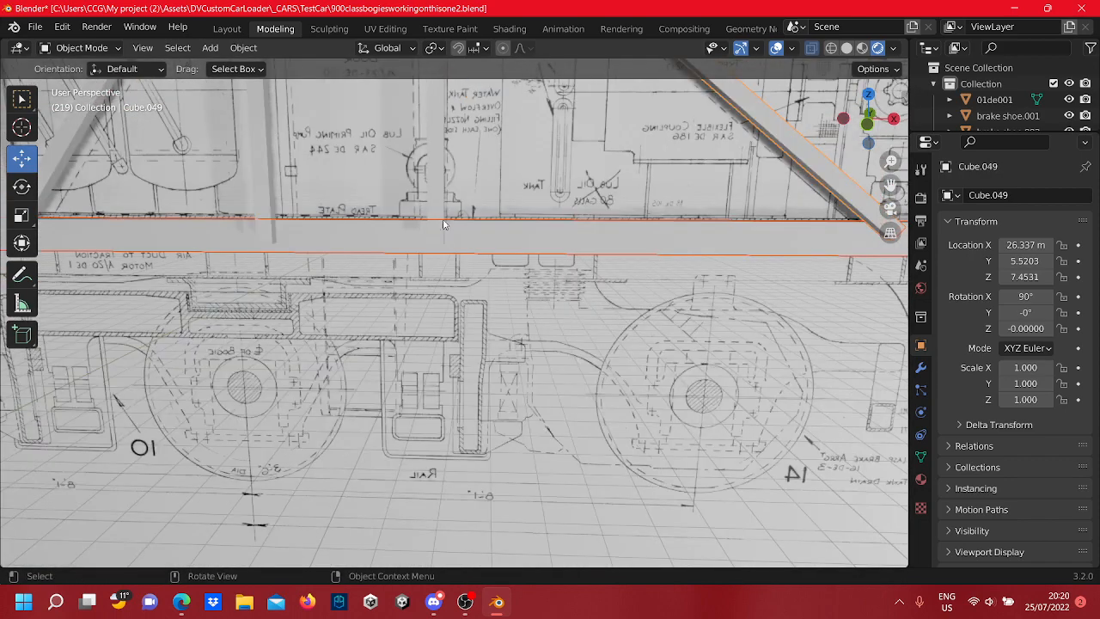
left_click(440, 180, "shift")
left_click(266, 185, "shift")
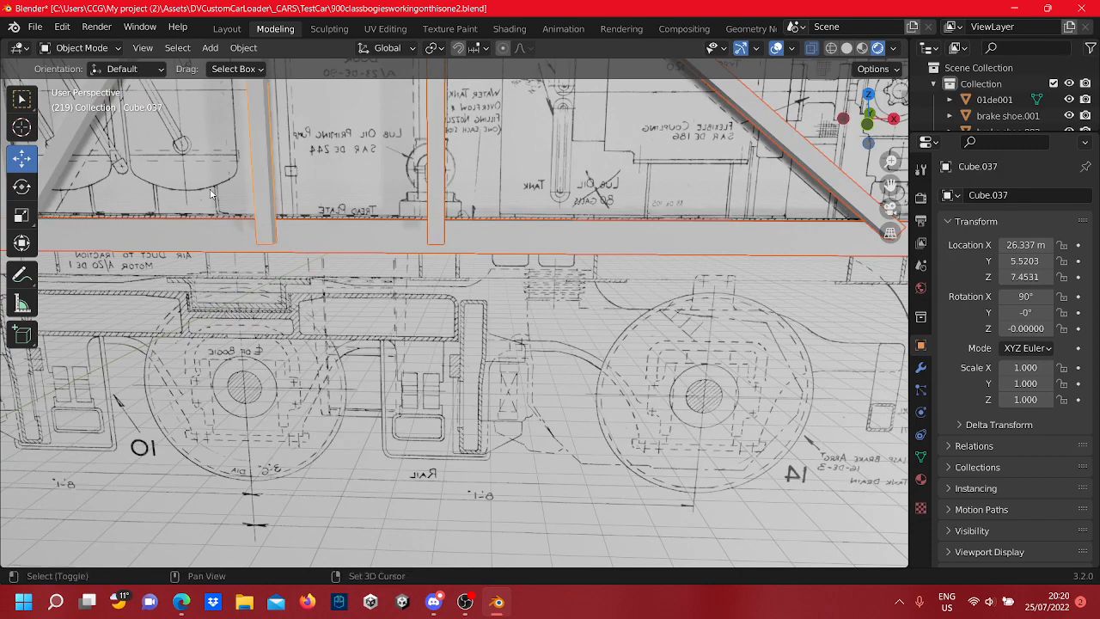
middle_click_drag(266, 185, 404, 236, "shift")
left_click(384, 219, "shift")
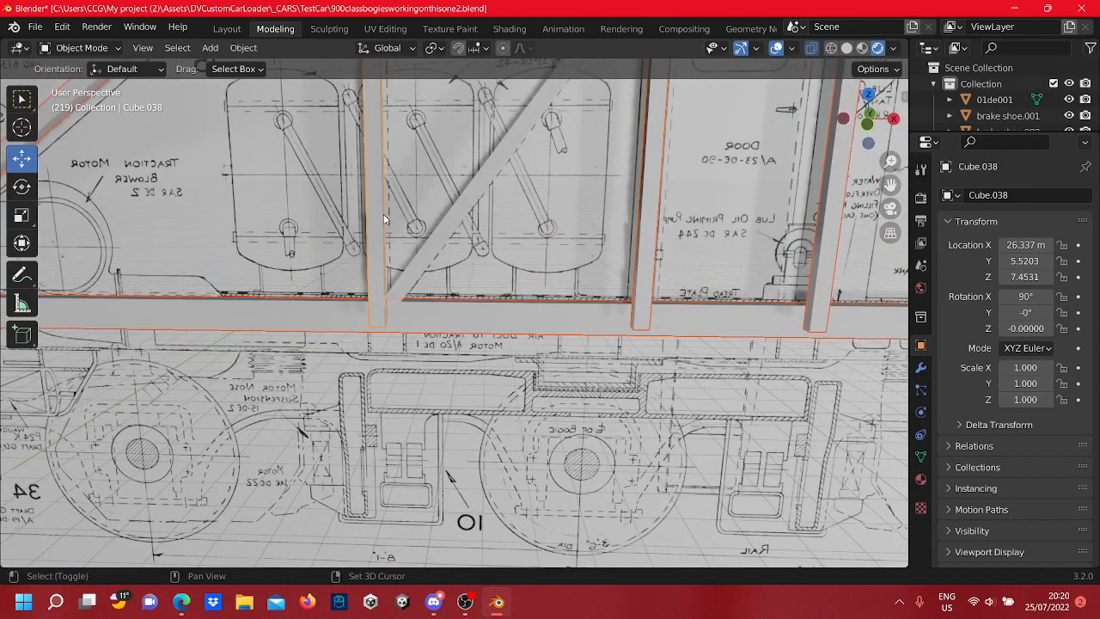
left_click(443, 219, "shift")
Add the far end upright to the selection and join all the side frame members into one object
scroll(442, 218, "down", 10)
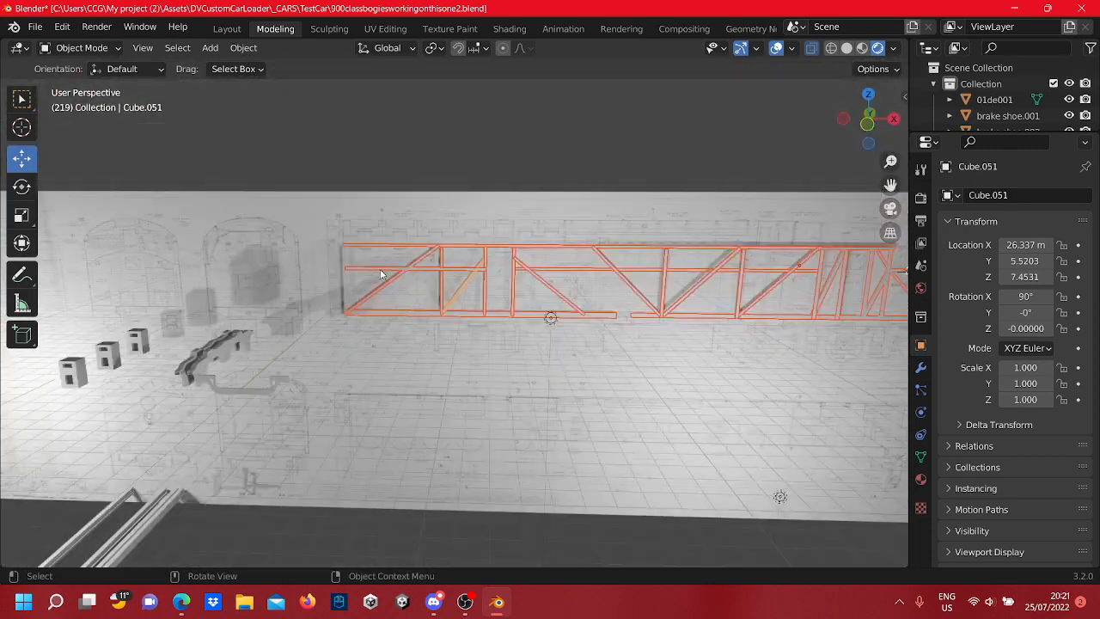
scroll(379, 269, "up", 5)
left_click(184, 269, "shift")
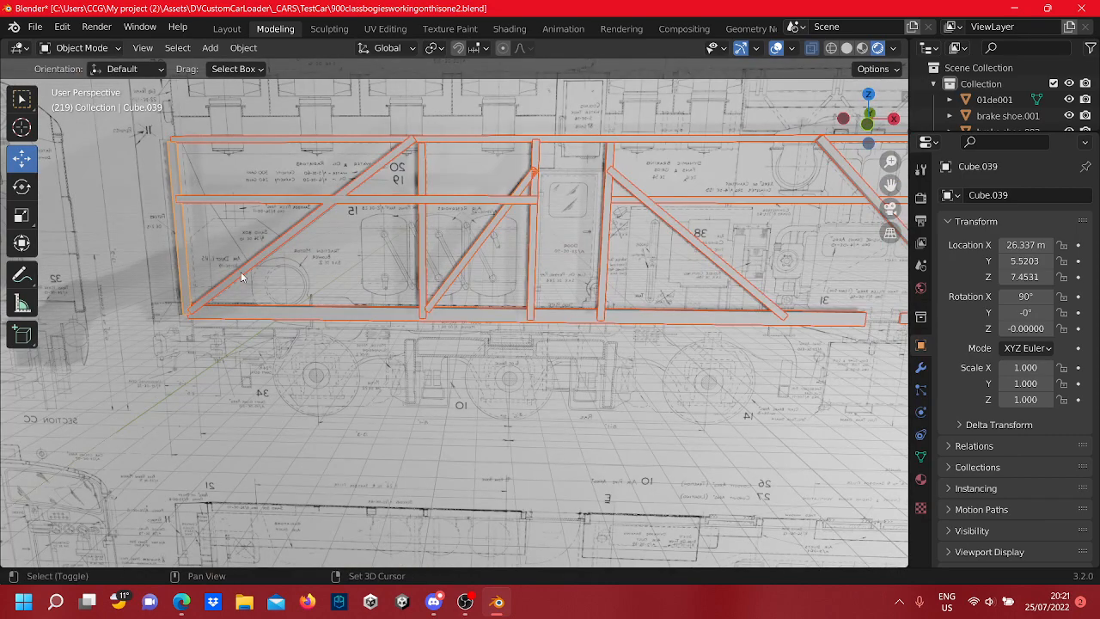
scroll(430, 295, "down", 5)
middle_click_drag(498, 300, 351, 291, "shift")
scroll(599, 253, "up", 5)
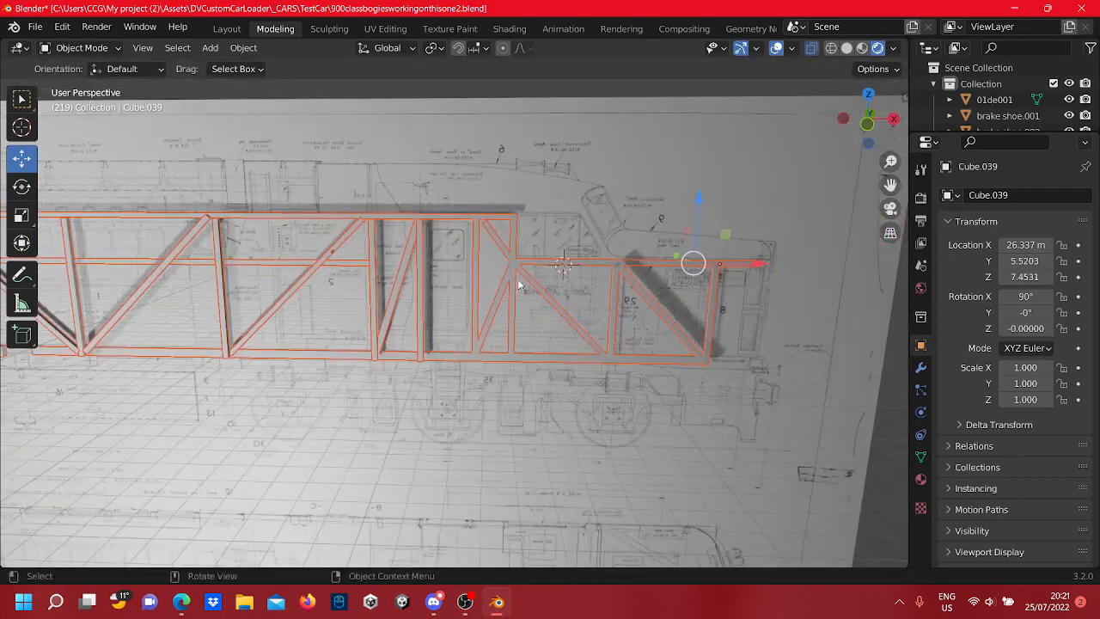
right_click(512, 265)
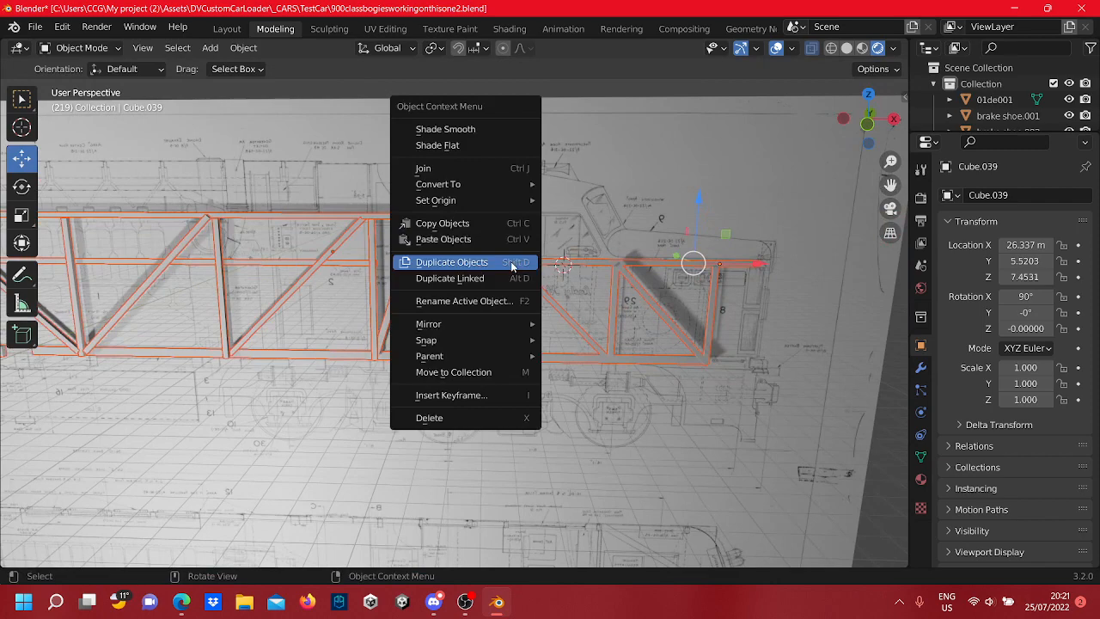
left_click(464, 170)
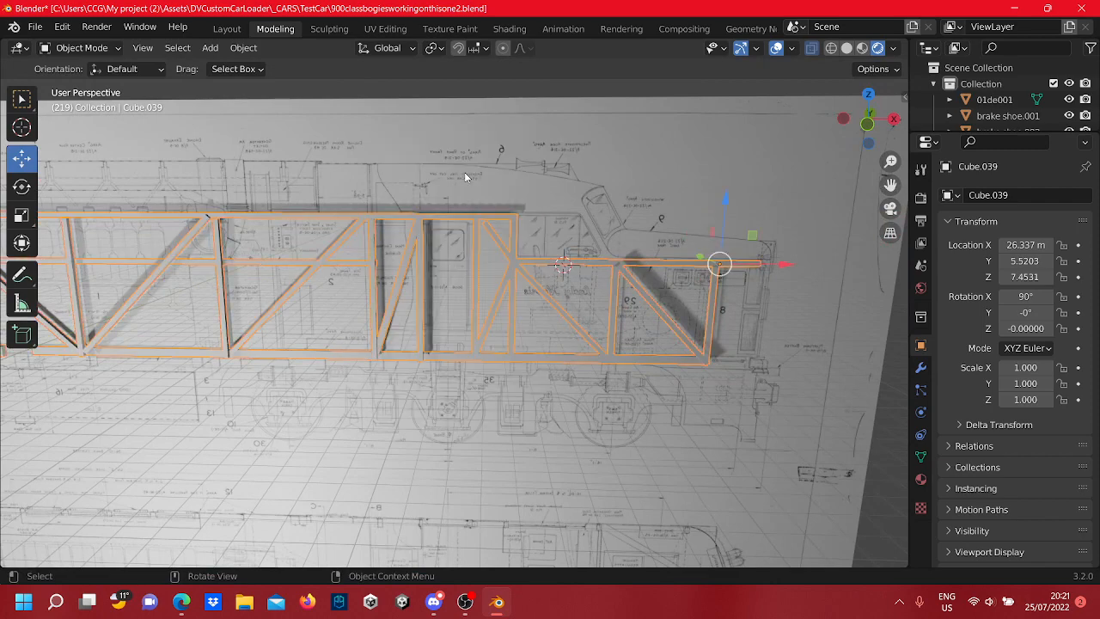
Move the joined side frame about 1.81 m along negative Y, away from the reference drawing
middle_click_drag(686, 350, 584, 402)
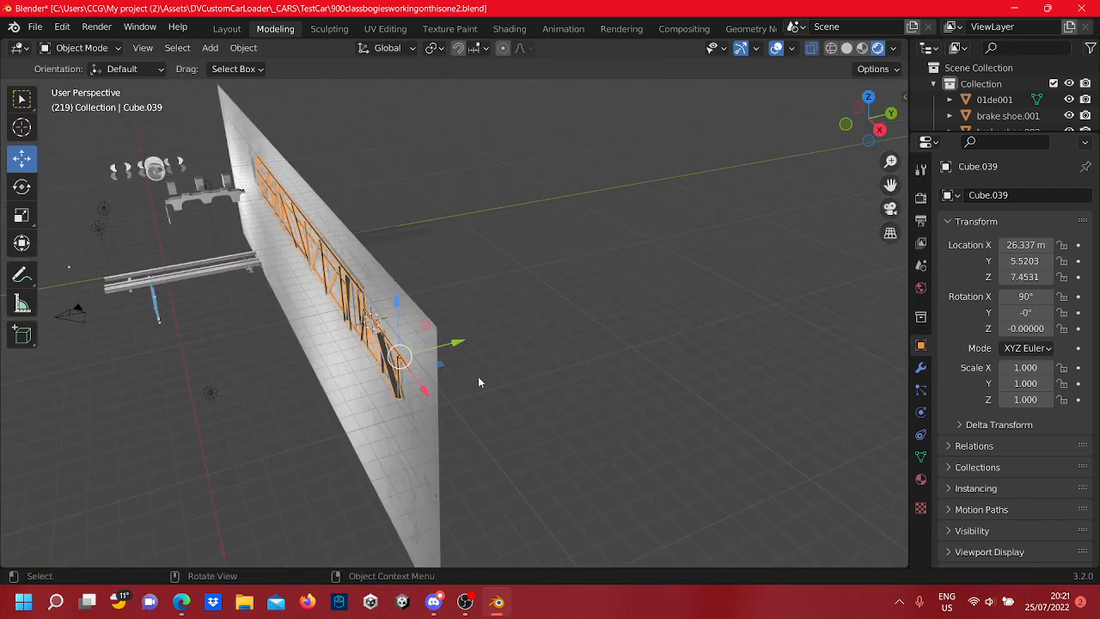
middle_click_drag(479, 379, 592, 355, "shift")
left_click_drag(601, 323, 405, 391)
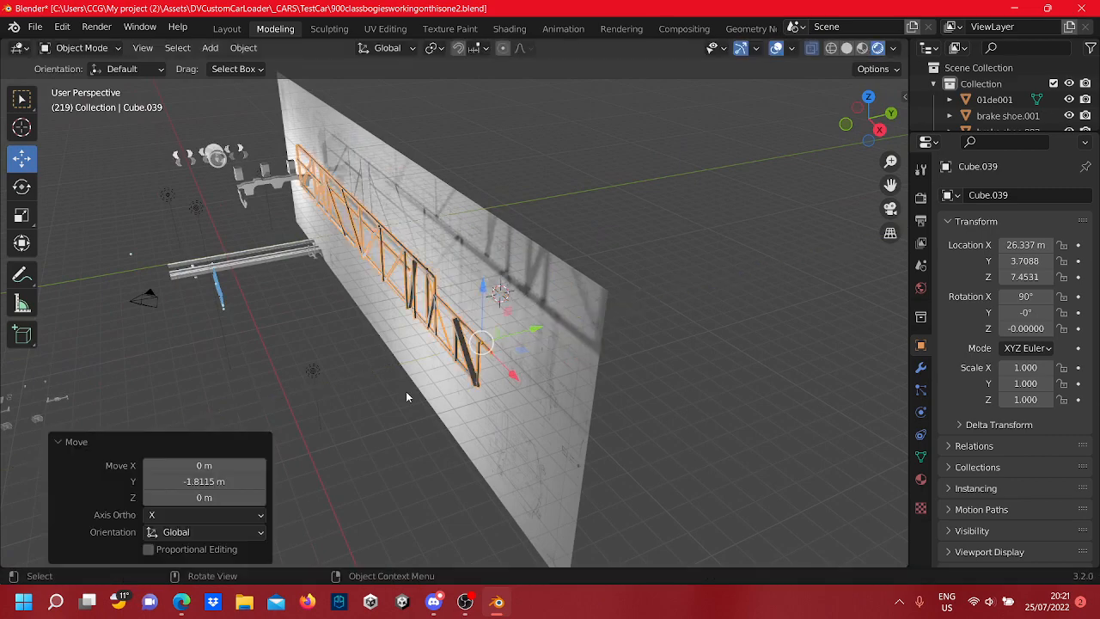
scroll(421, 383, "up", 4)
middle_click_drag(428, 376, 780, 299)
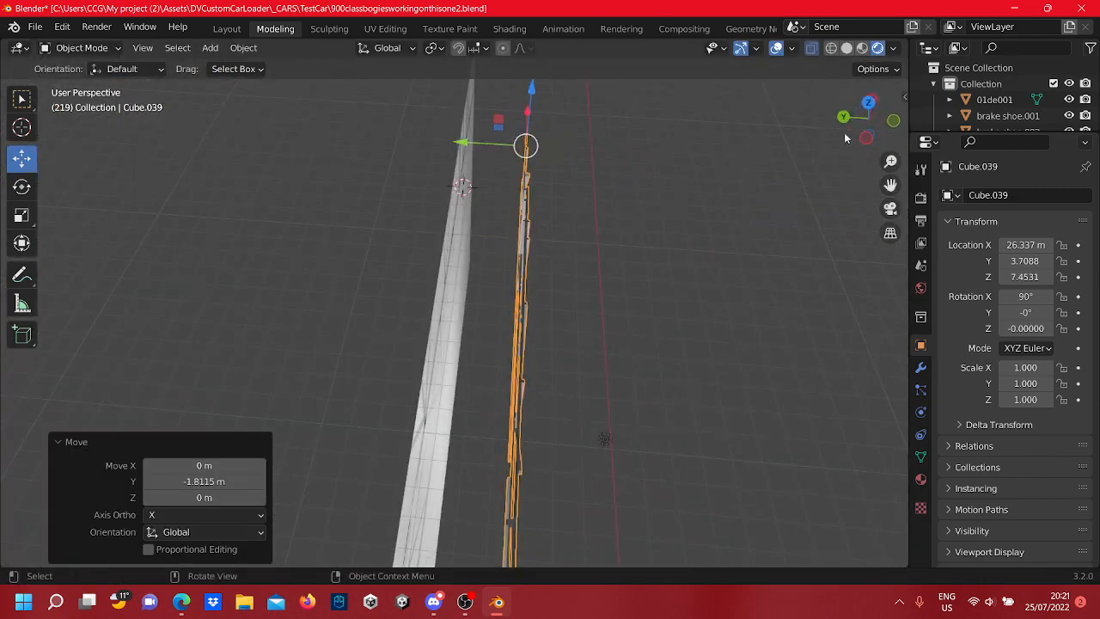
View the side frame orthographically from above and open its mesh for editing
left_click(870, 101)
left_click(869, 97)
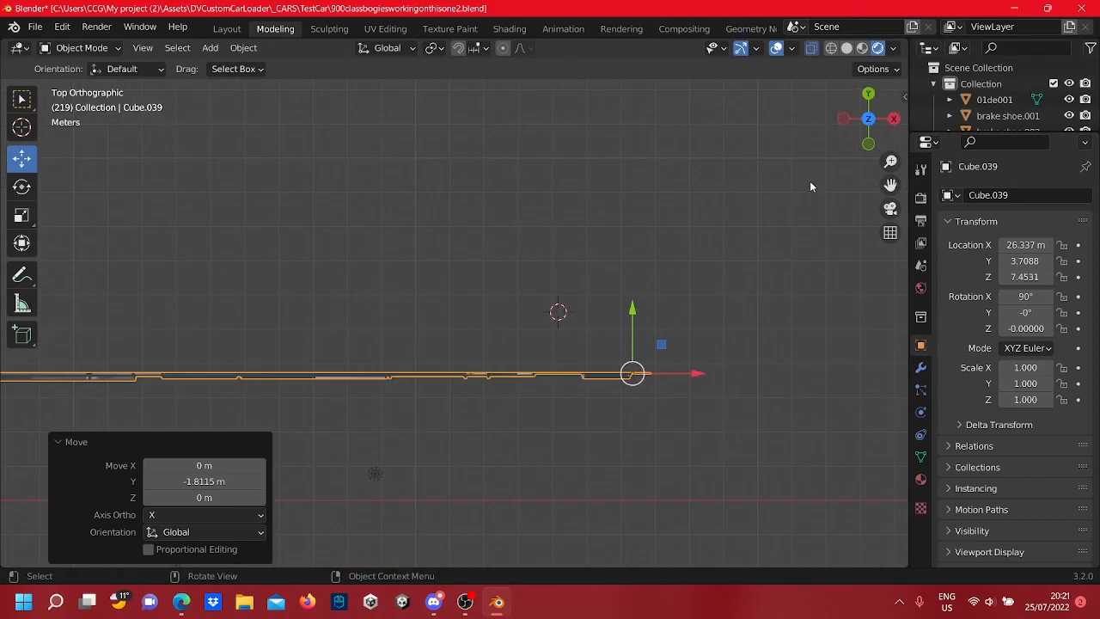
middle_click_drag(605, 312, 503, 196, "shift")
scroll(594, 310, "up", 5)
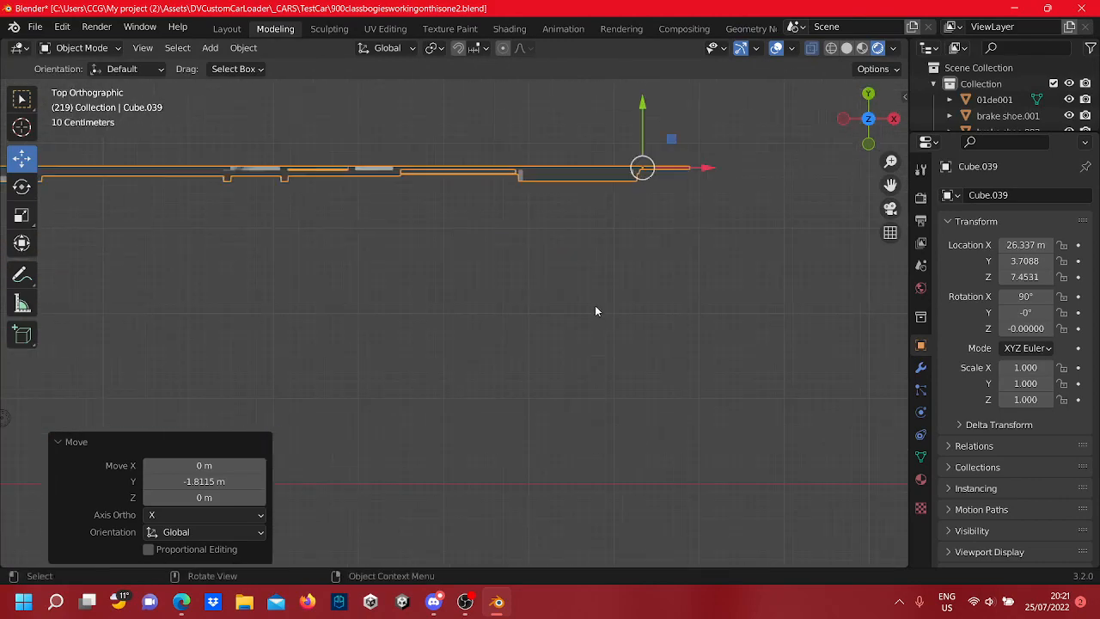
middle_click_drag(610, 286, 594, 328, "shift")
key("Tab")
Move the inner-edge vertices of the small member at the nose end about 0.039 m along Y to meet the beam's edge
scroll(636, 317, "up", 4)
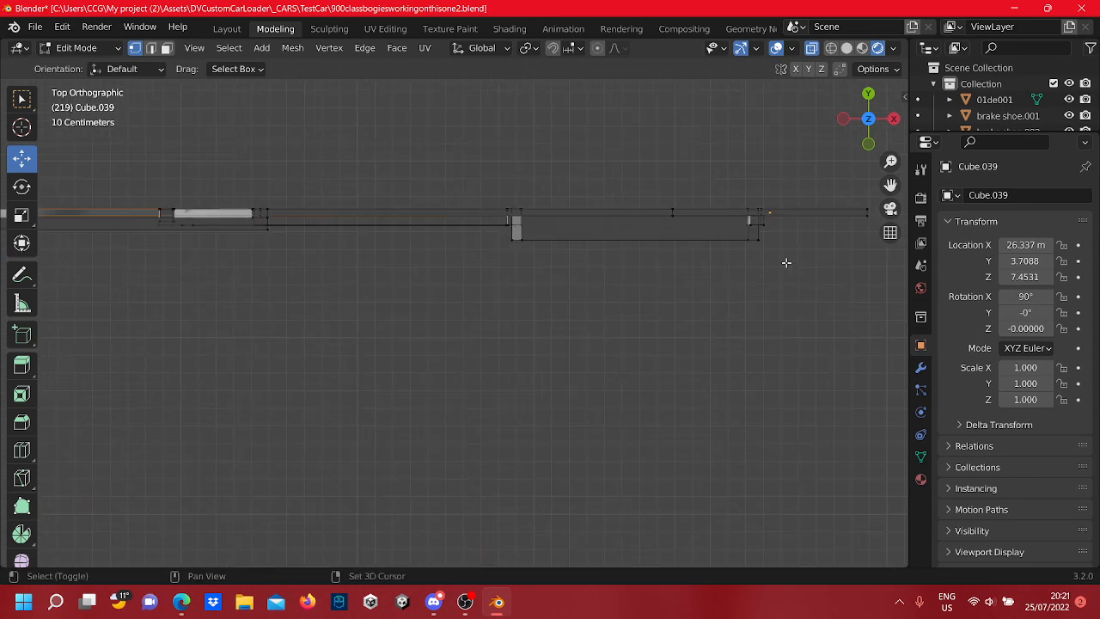
middle_click_drag(785, 260, 574, 304, "shift")
scroll(635, 312, "up", 4)
middle_click_drag(739, 246, 527, 316, "shift")
scroll(391, 296, "up", 4)
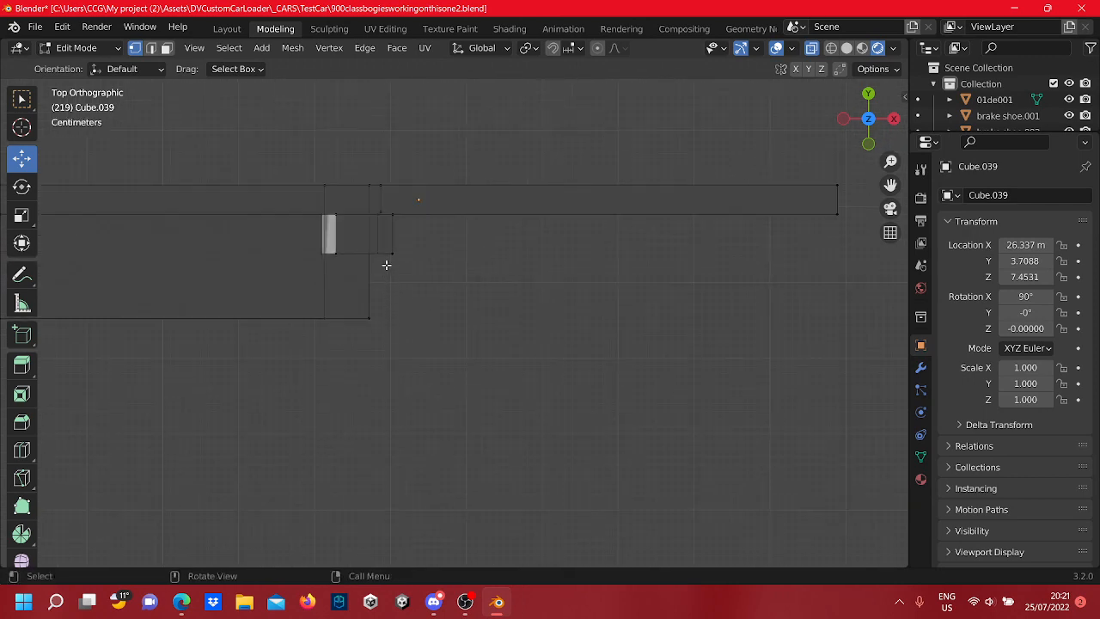
middle_click_drag(405, 272, 528, 314, "shift")
scroll(499, 202, "up", 4)
scroll(494, 182, "up", 1)
left_click_drag(622, 216, 416, 164)
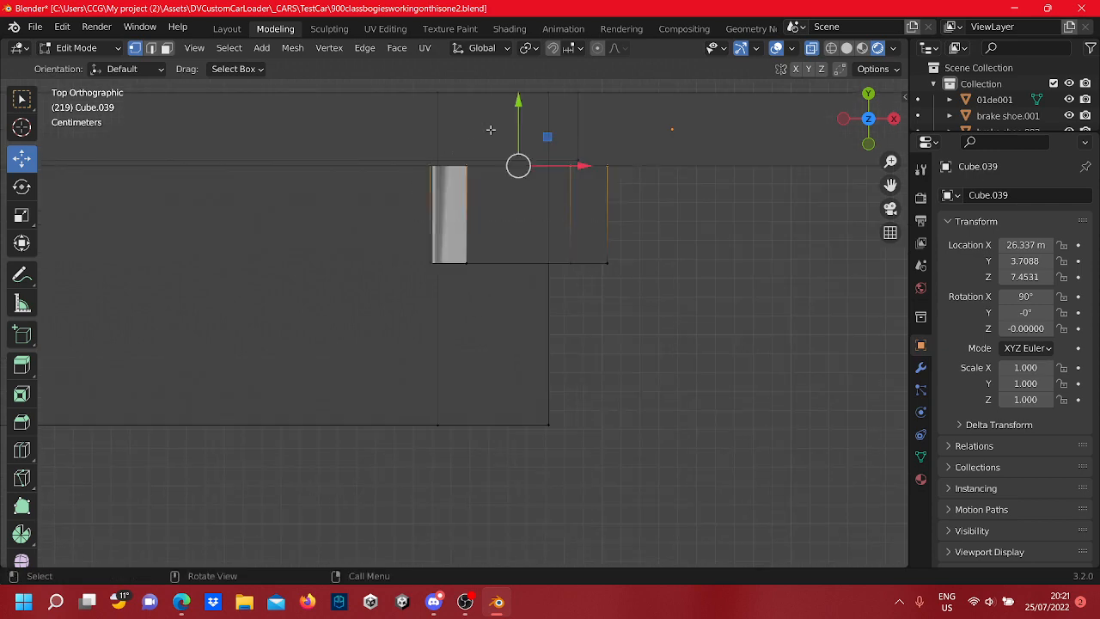
left_click_drag(517, 123, 518, 552)
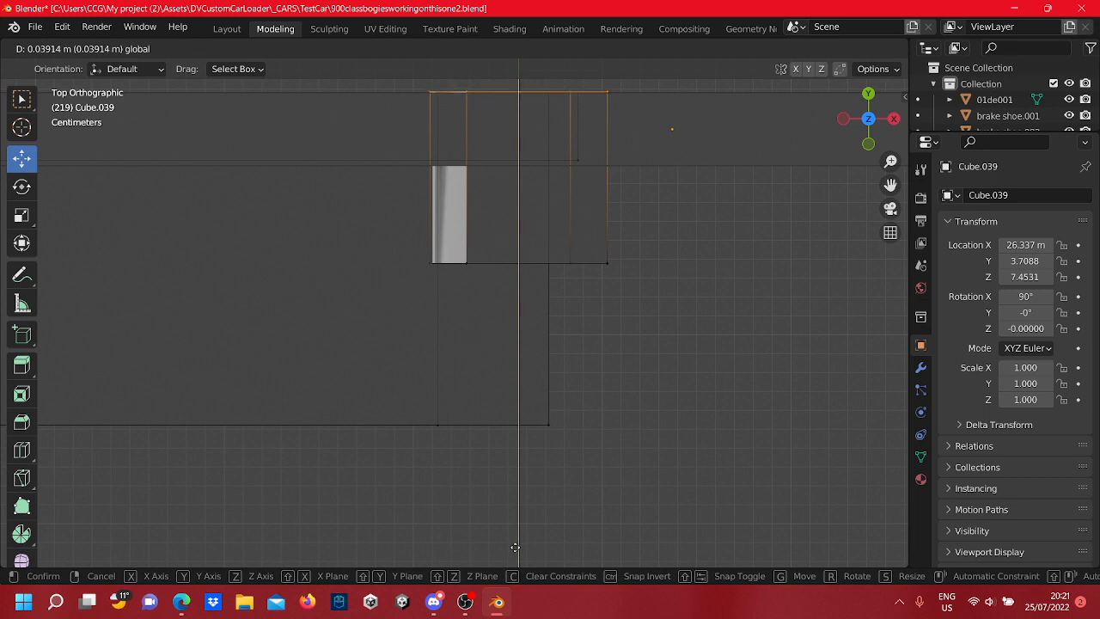
left_click_drag(514, 547, 514, 547)
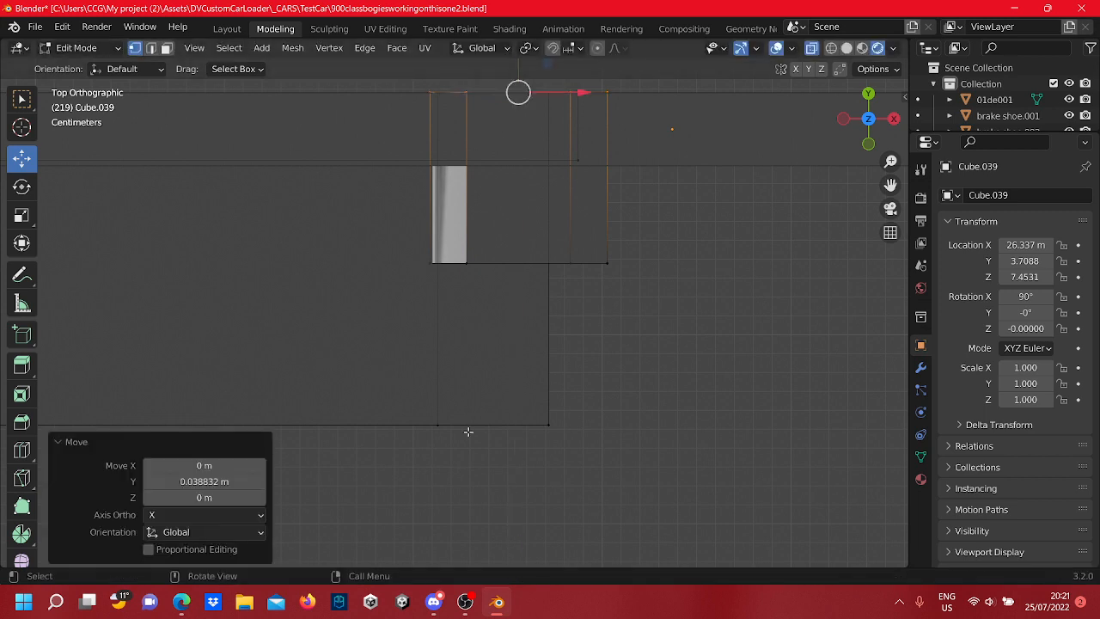
Move the same nose-end member's opposite edge about 0.085 m along negative Y, level with the deepest beam
scroll(467, 431, "down", 3)
left_click_drag(603, 315, 412, 242)
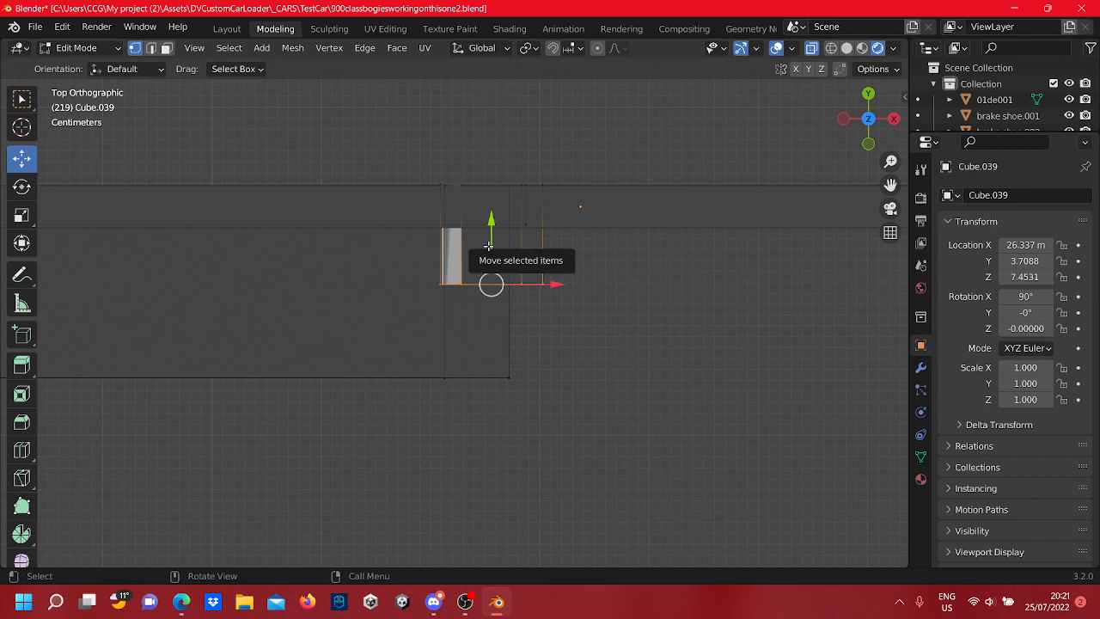
left_click_drag(488, 247, 514, 353)
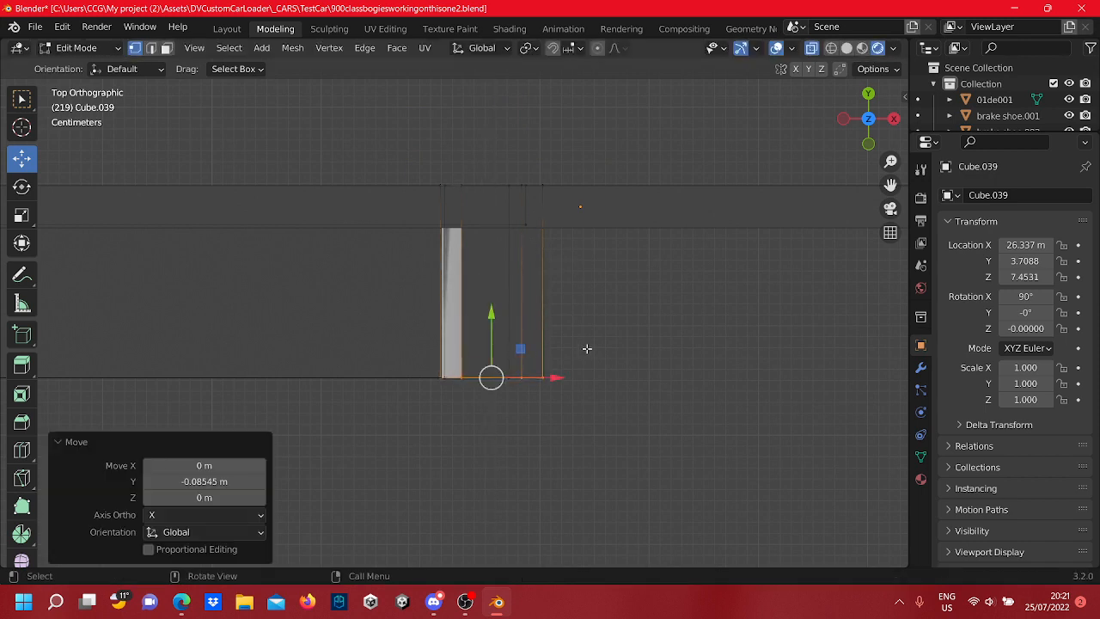
scroll(584, 275, "down", 2)
middle_click_drag(585, 276, 516, 270, "shift")
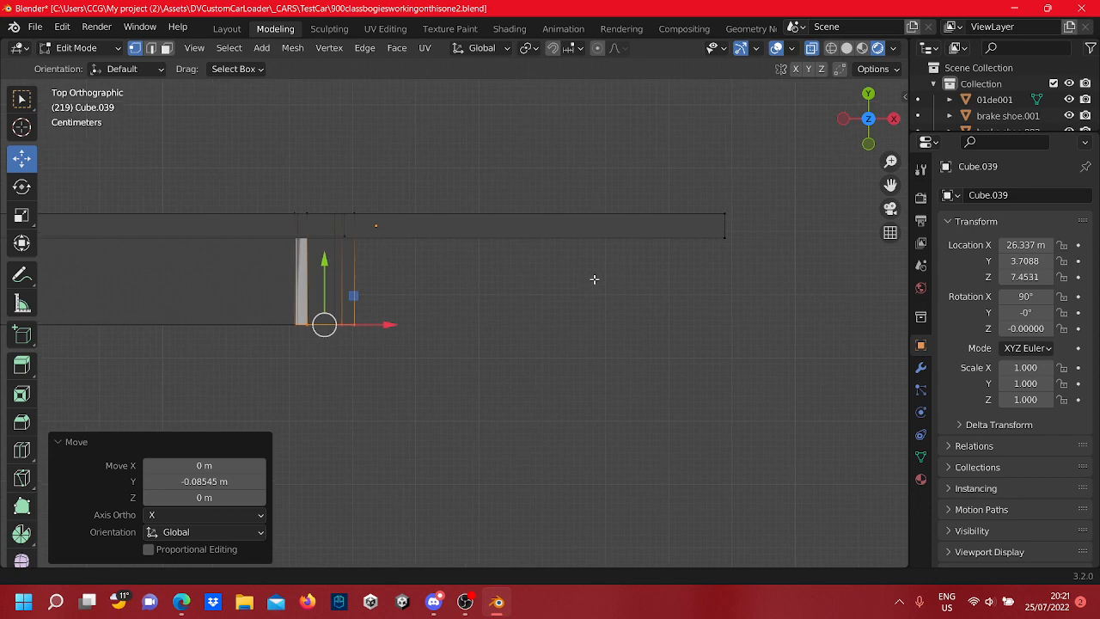
left_click(735, 244)
scroll(262, 275, "down", 3)
middle_click_drag(263, 275, 518, 240, "shift")
left_click_drag(502, 238, 461, 233)
scroll(461, 232, "down", 5)
middle_click_drag(246, 283, 370, 247, "shift")
scroll(458, 266, "up", 4)
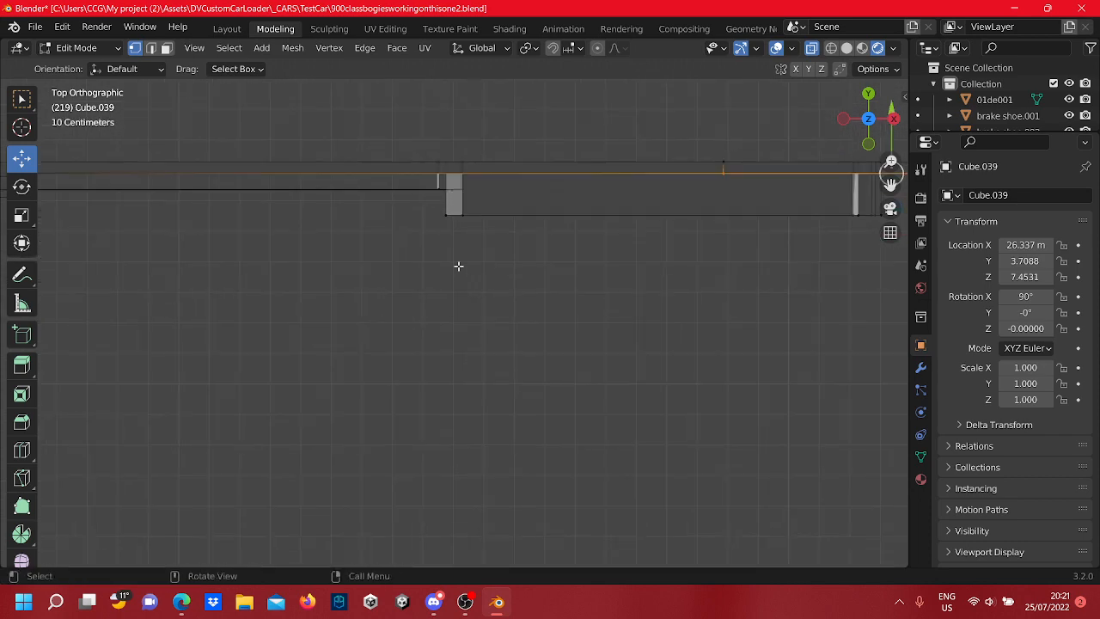
Select the lower-edge vertices of the thin member ending beside the next upright from the nose
scroll(458, 266, "up", 4)
middle_click_drag(478, 79, 508, 211, "shift")
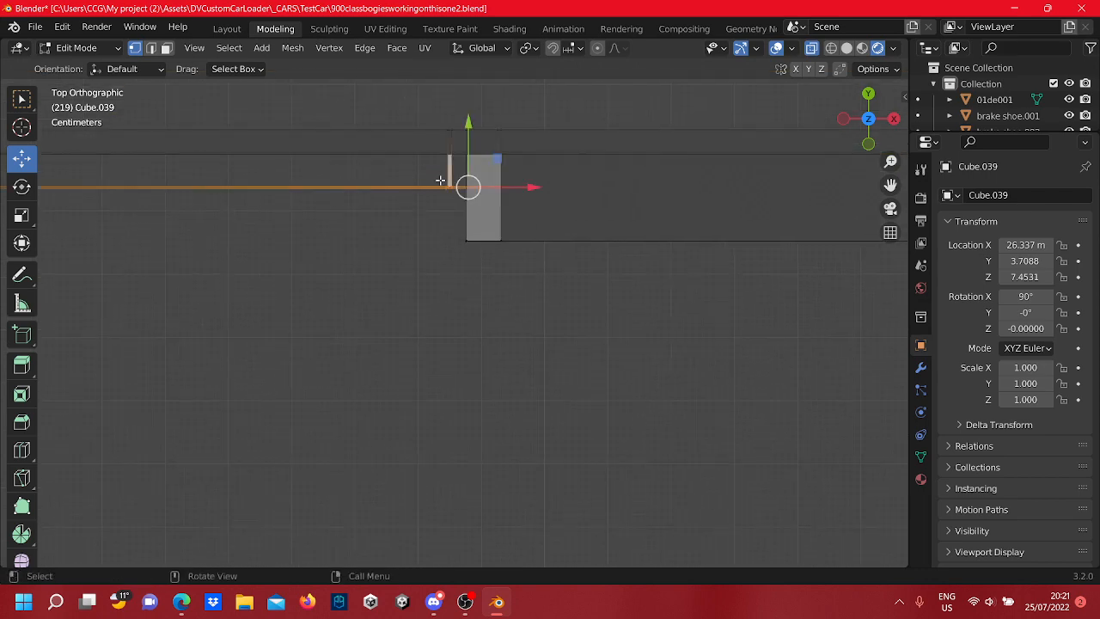
scroll(293, 204, "down", 3)
middle_click_drag(280, 280, 712, 294, "shift")
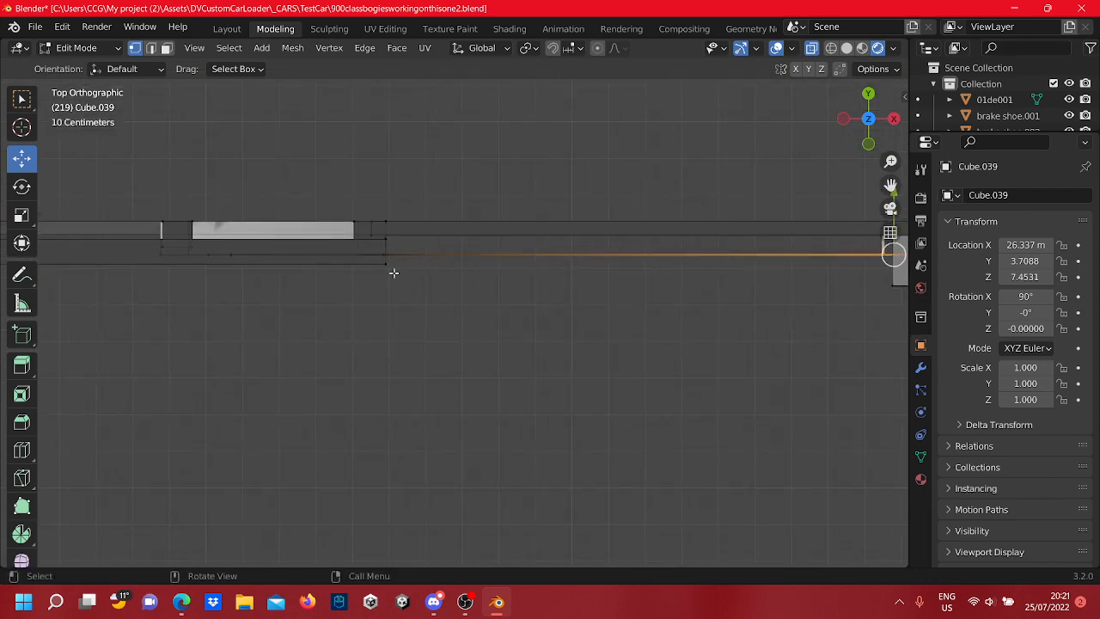
scroll(393, 273, "up", 3)
middle_click_drag(399, 292, 611, 387, "shift")
scroll(550, 342, "up", 3)
left_click_drag(662, 319, 535, 295, "shift")
scroll(216, 342, "down", 3)
middle_click_drag(233, 336, 361, 327, "shift")
left_click_drag(435, 317, 270, 291, "shift")
scroll(463, 319, "down", 6)
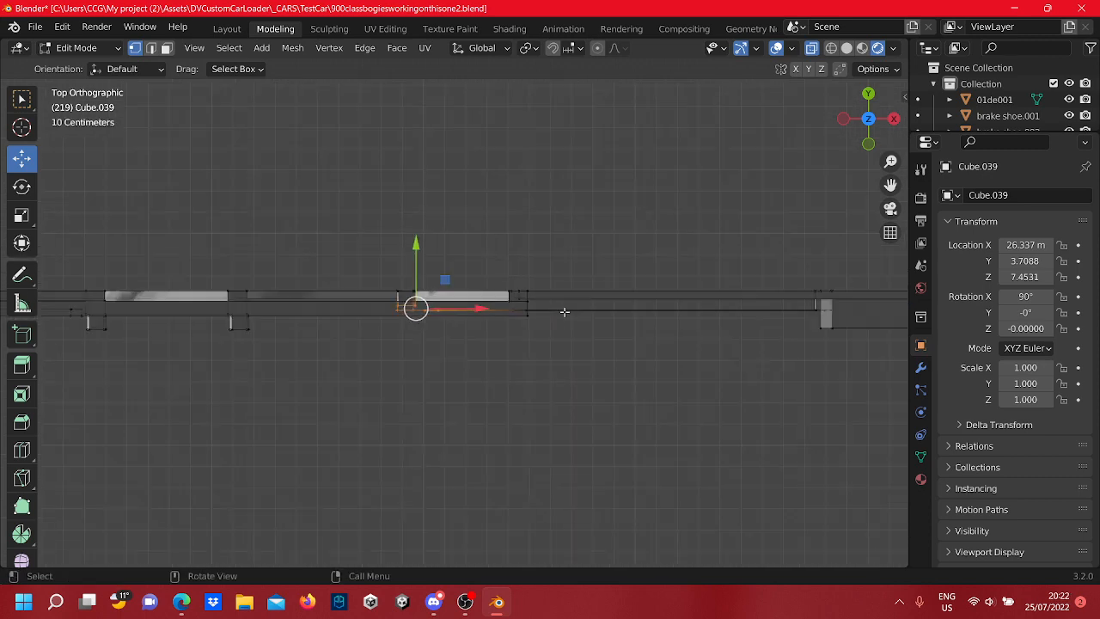
Move the outer-edge vertices of the deep section at the frame's far end about 0.086 m along Y, level with the adjoining thin member
middle_click_drag(722, 308, 272, 222, "shift")
middle_click_drag(725, 206, 602, 218, "shift")
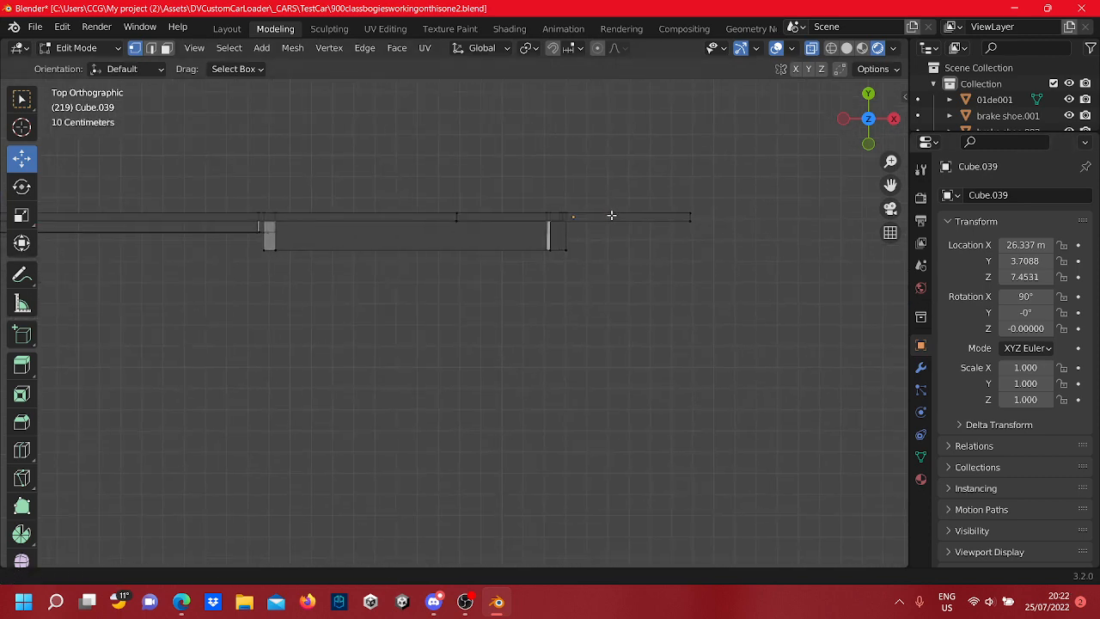
scroll(597, 217, "up", 3)
scroll(599, 214, "down", 2)
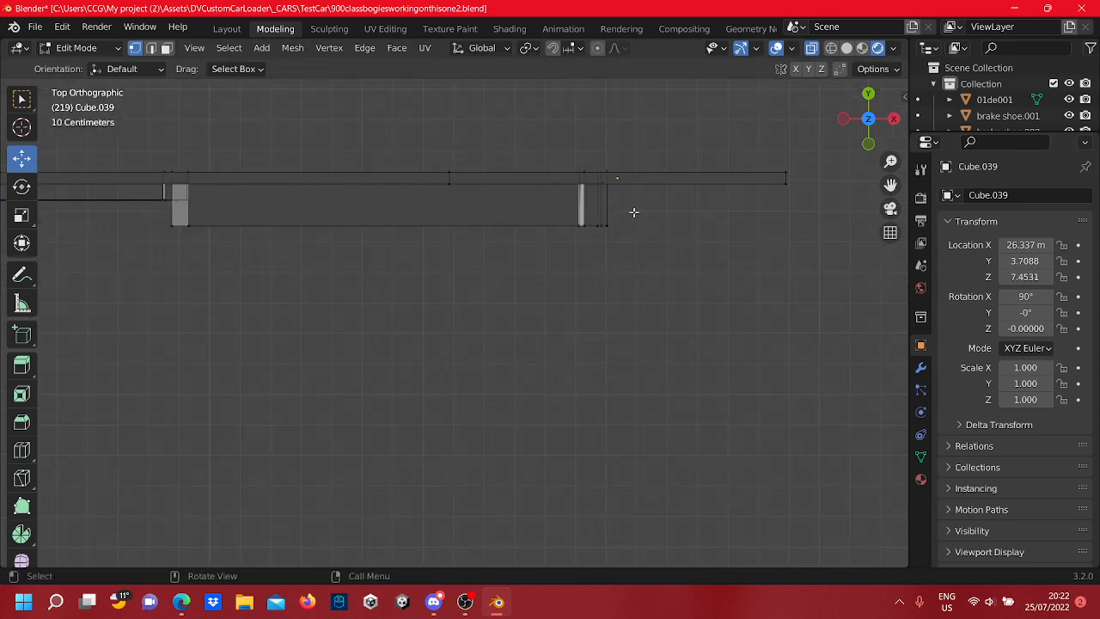
left_click_drag(647, 294, 119, 246)
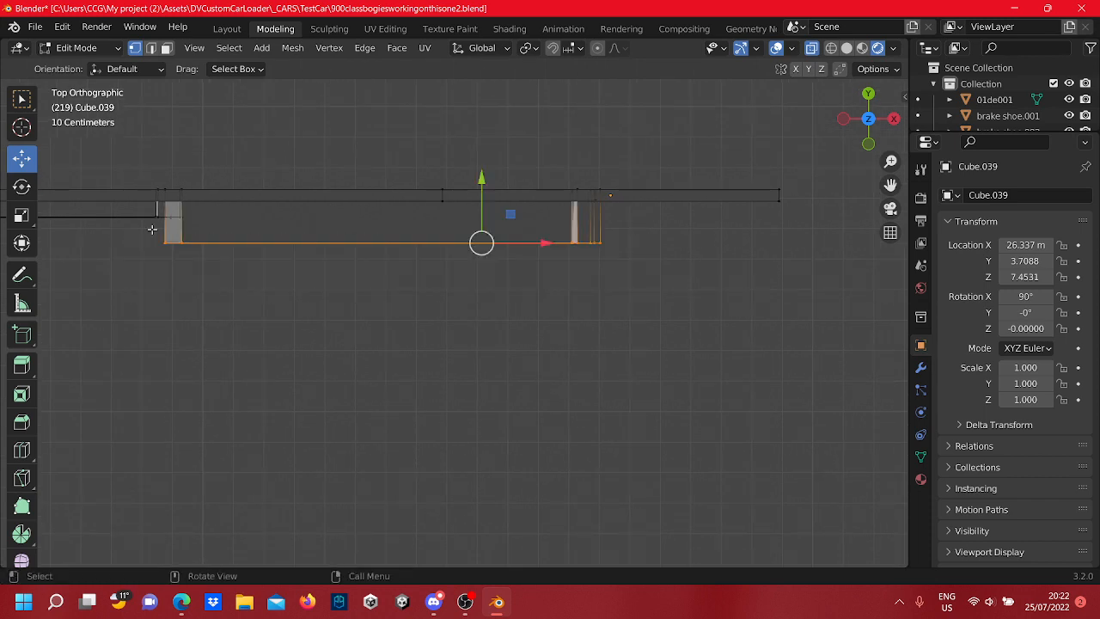
left_click_drag(484, 192, 488, 161)
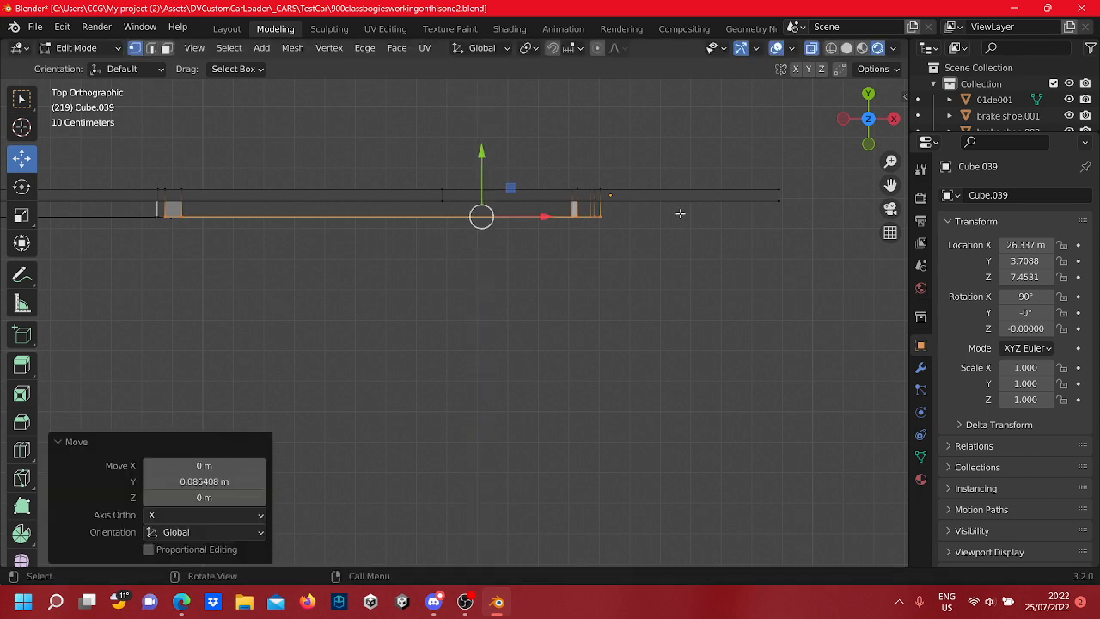
scroll(567, 237, "down", 2)
scroll(559, 253, "down", 1)
left_click(534, 254)
Move the outer-edge vertices of the small member beside the upright along Y until they line up with the deep beam's inner edge
scroll(481, 262, "up", 4)
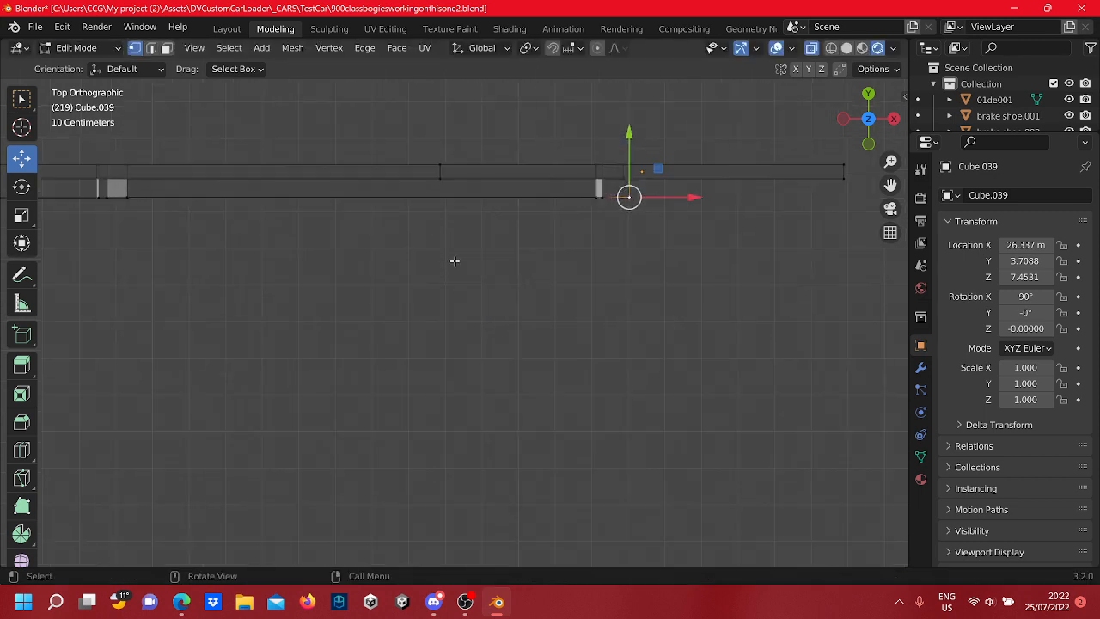
middle_click_drag(430, 228, 1069, 222, "shift")
scroll(3, 223, "down", 2)
middle_click_drag(370, 338, 692, 442, "shift")
scroll(623, 384, "up", 3)
left_click_drag(680, 370, 238, 283)
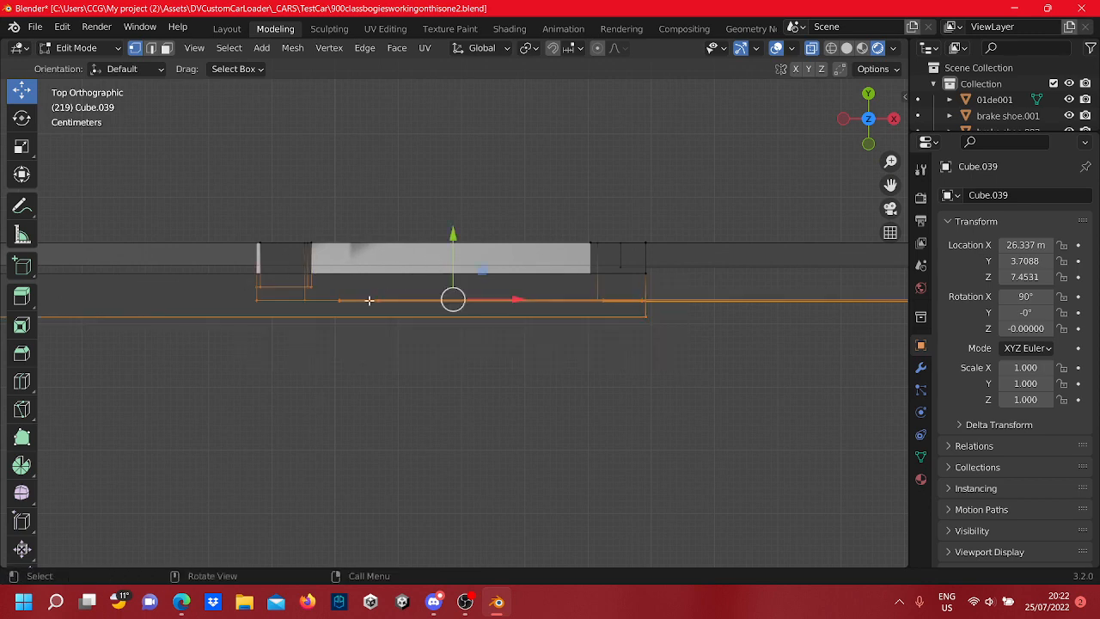
left_click_drag(684, 317, 243, 283)
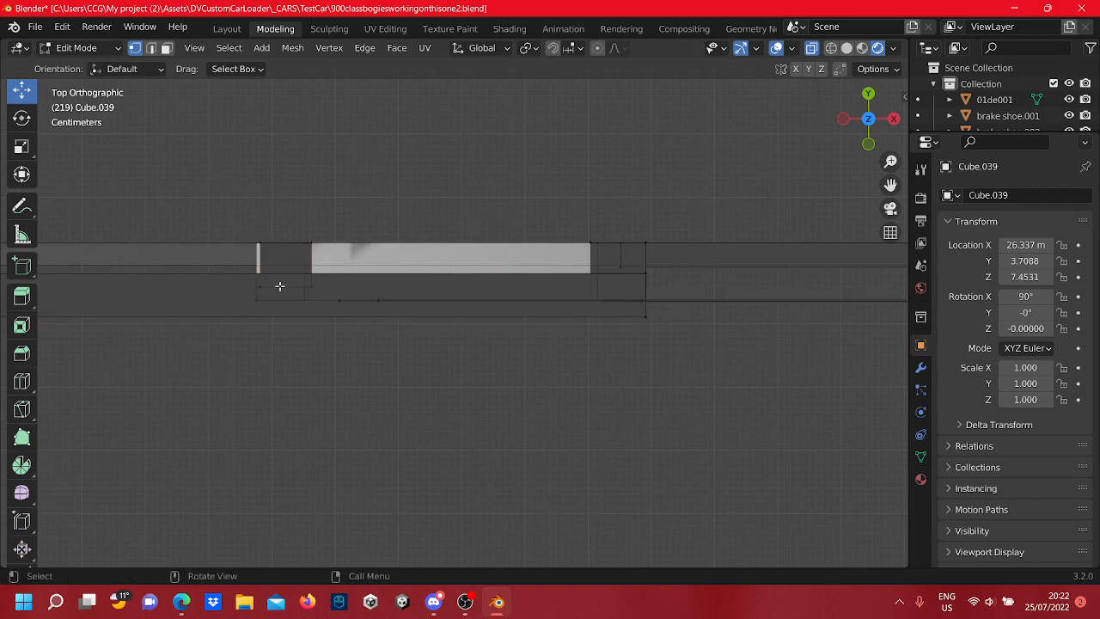
scroll(280, 287, "up", 4)
middle_click_drag(289, 289, 622, 306, "shift")
left_click_drag(537, 287, 374, 260)
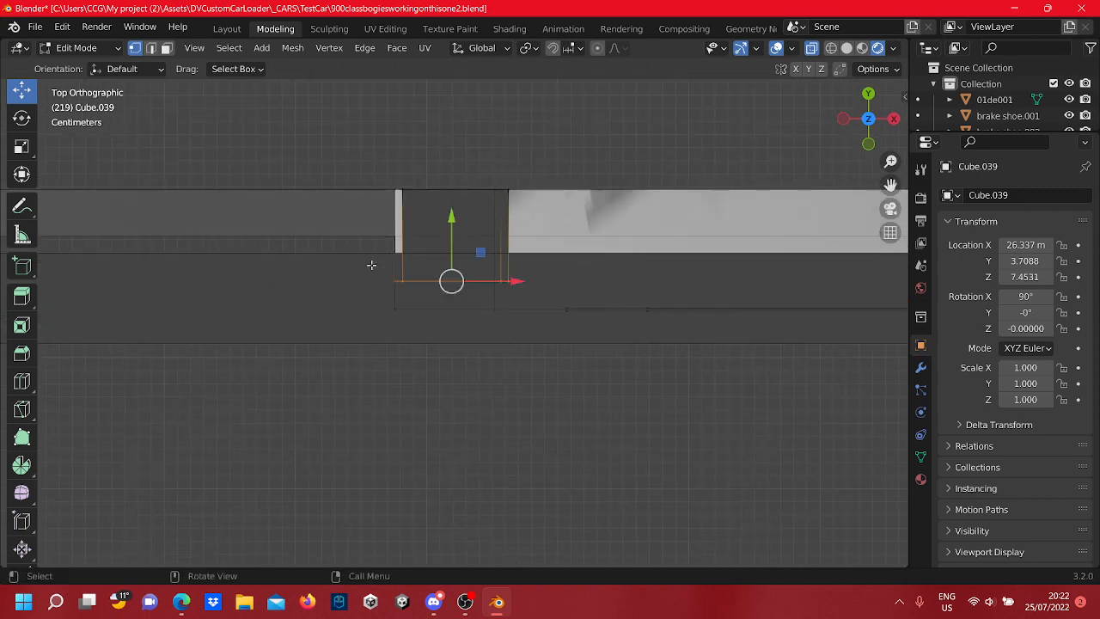
left_click_drag(451, 247, 459, 217)
scroll(636, 347, "down", 4)
left_click_drag(614, 321, 414, 306)
scroll(420, 306, "down", 4)
middle_click_drag(709, 373, 323, 350, "shift")
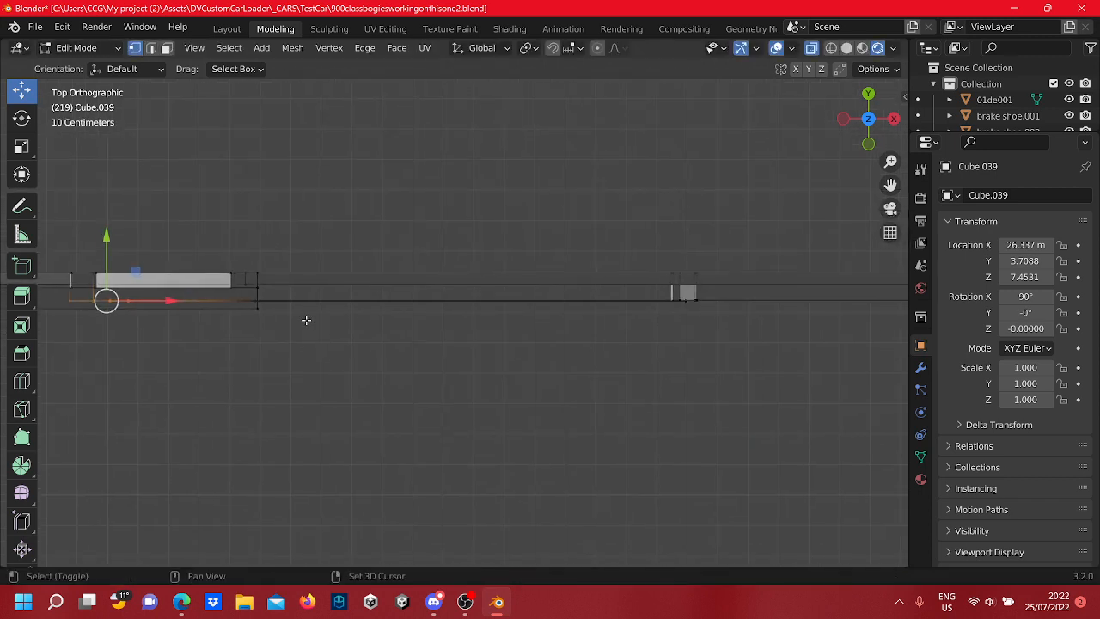
left_click_drag(305, 313, 221, 290)
middle_click_drag(263, 335, 542, 417, "shift")
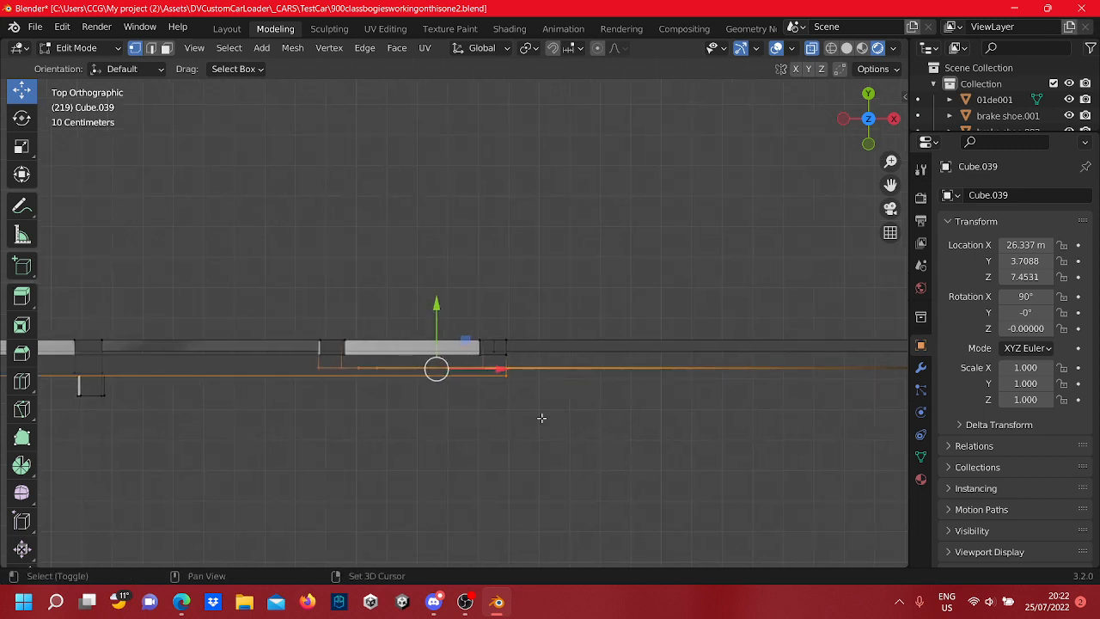
scroll(541, 417, "up", 3)
left_click(578, 448)
Move the outer-edge vertices of the thin member and the far-end section together about 0.052 m along Y
left_click_drag(567, 414, 174, 397)
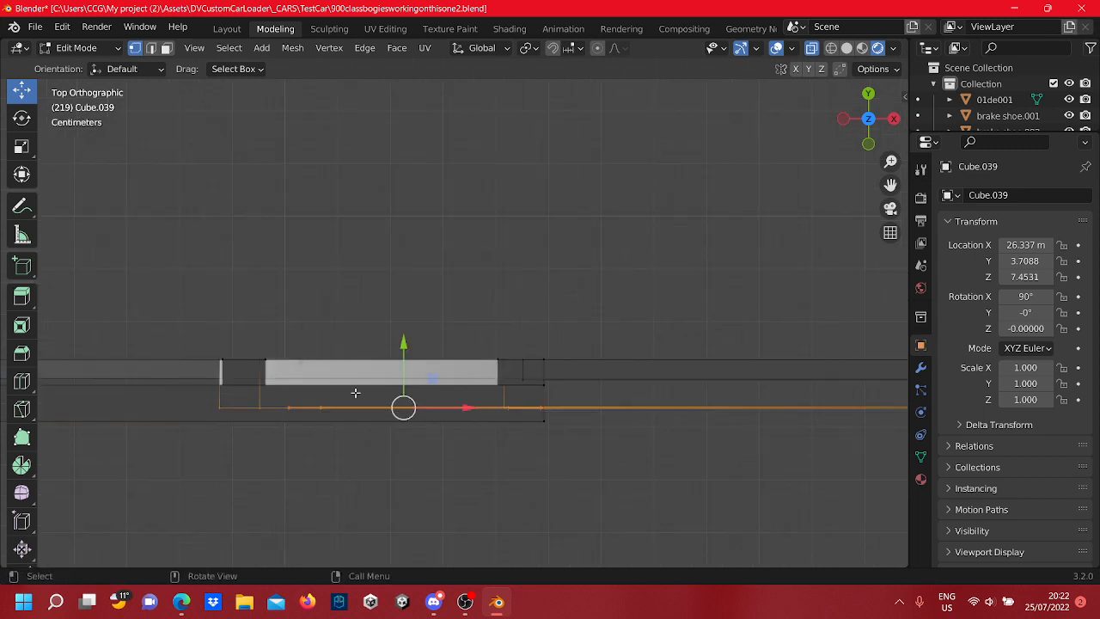
scroll(355, 393, "down", 2)
middle_click_drag(616, 434, 410, 410, "shift")
middle_click_drag(571, 378, 308, 344, "shift")
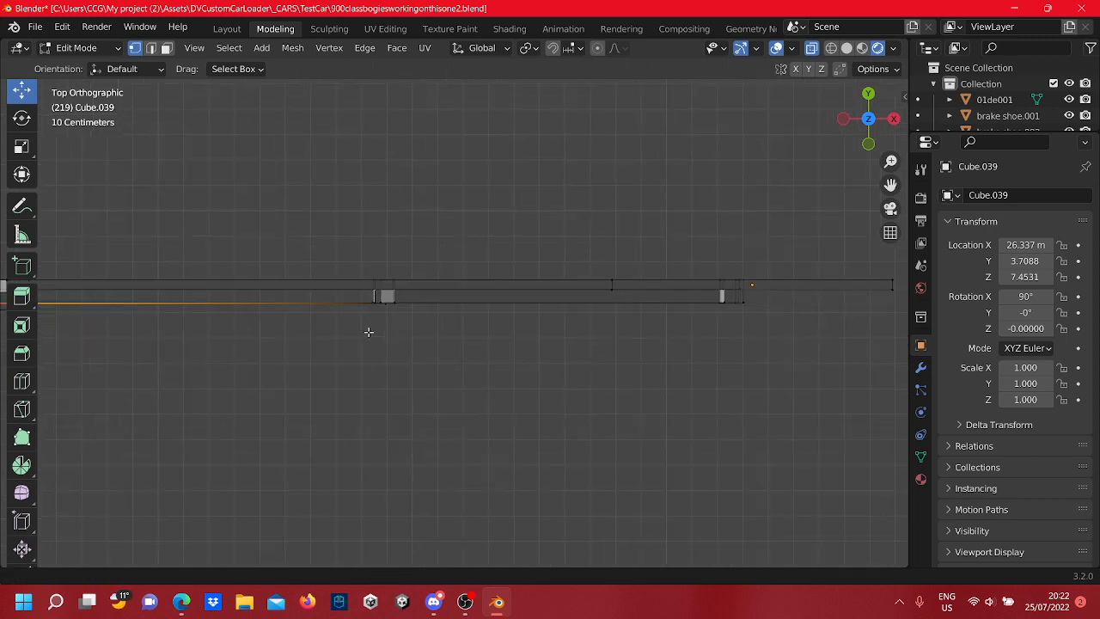
left_click_drag(811, 337, 341, 305)
middle_click_drag(428, 249, 400, 246, "shift")
left_click_drag(195, 232, 198, 210)
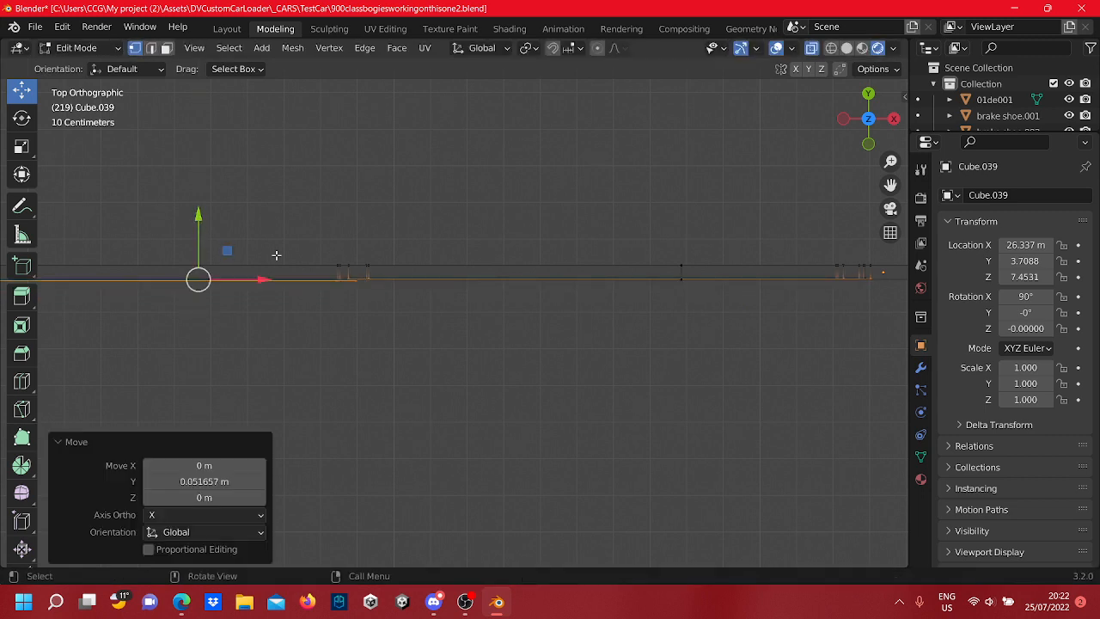
scroll(275, 251, "down", 4)
middle_click_drag(273, 206, 627, 218, "shift")
scroll(583, 262, "up", 4)
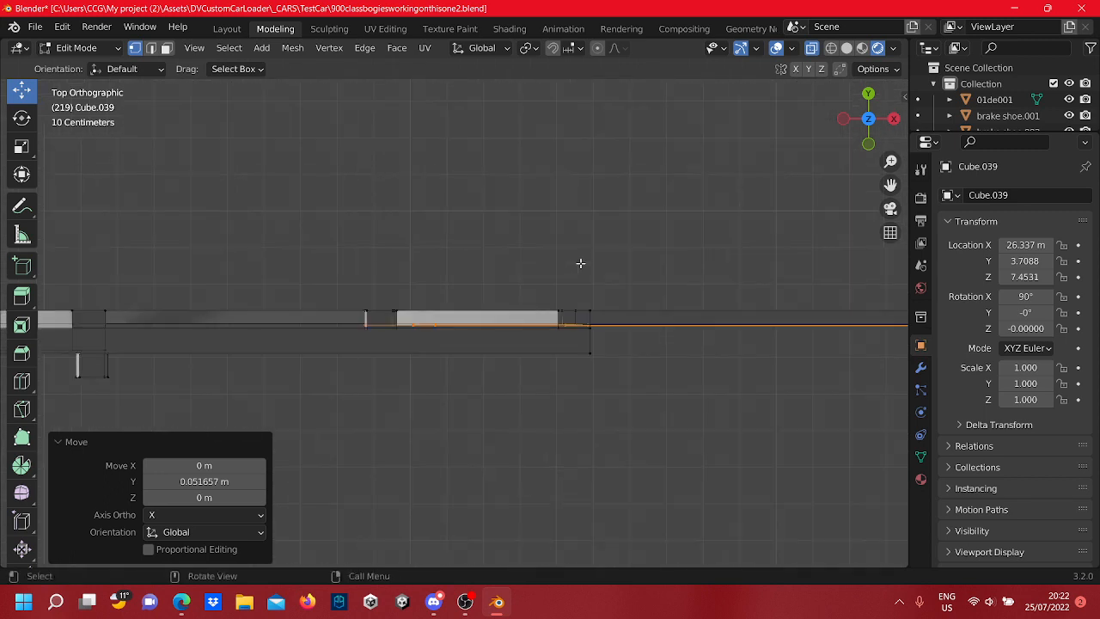
scroll(584, 251, "up", 4)
middle_click_drag(578, 410, 565, 333, "shift")
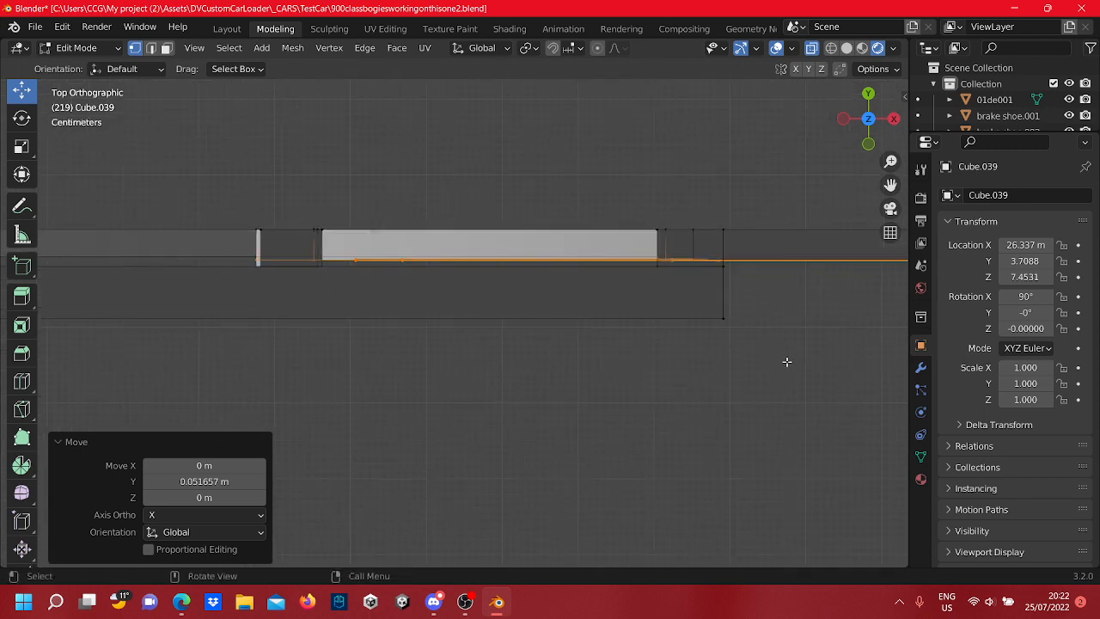
left_click_drag(786, 362, 645, 263)
scroll(688, 332, "down", 2)
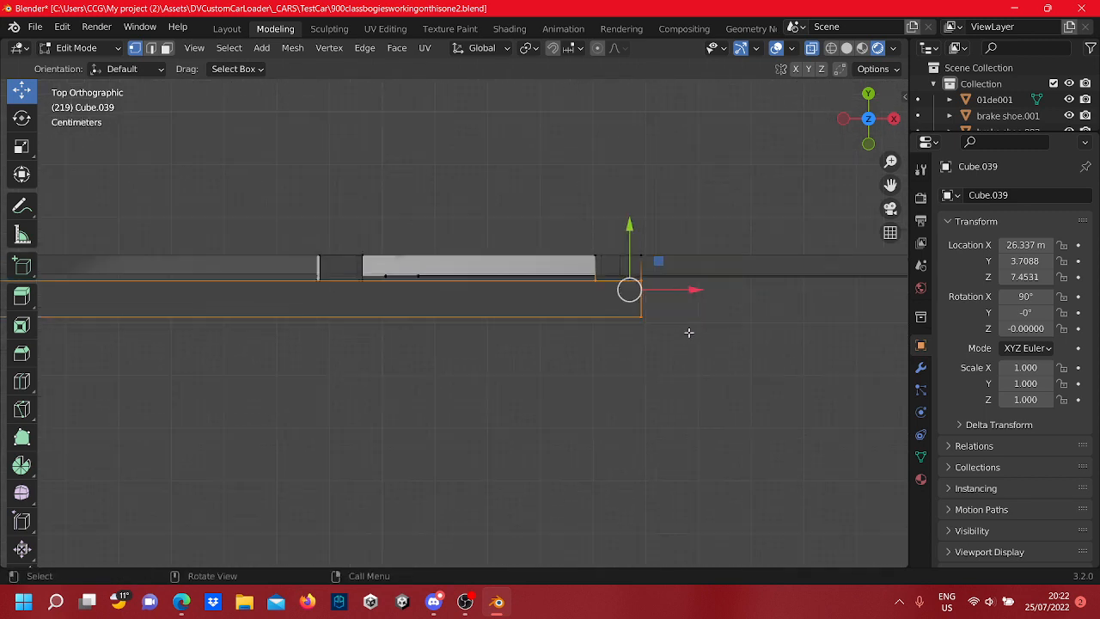
middle_click_drag(570, 360, 904, 355, "shift")
scroll(790, 369, "down", 2)
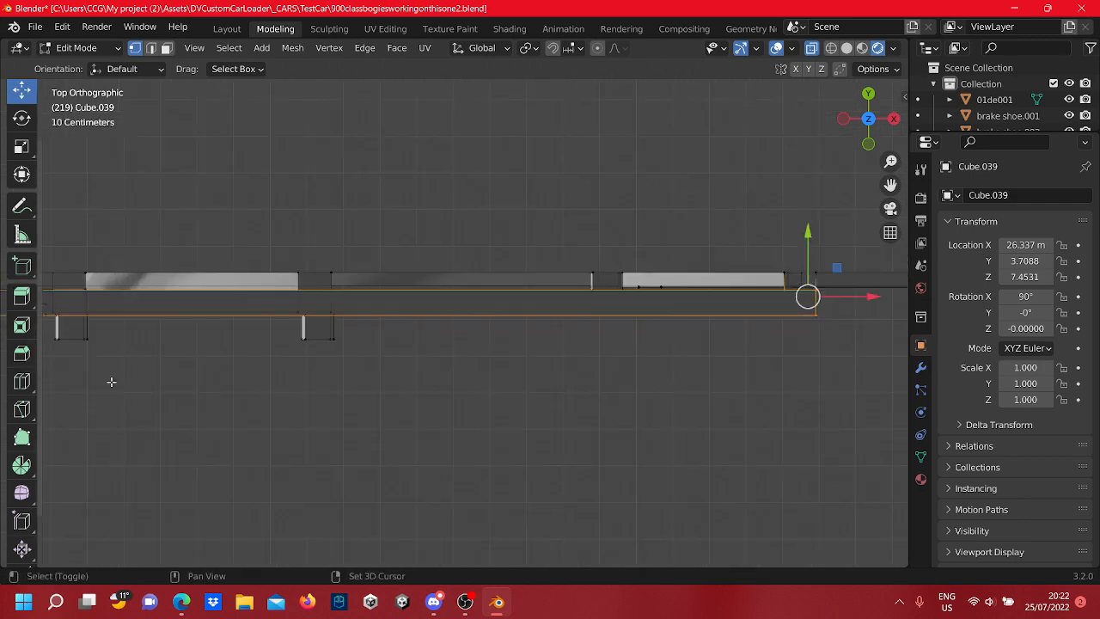
Move the two protruding blocks and the outer edge of the member between them about 0.058 m along Y
middle_click_drag(111, 382, 698, 358, "shift")
middle_click_drag(28, 321, 413, 306, "shift")
left_click_drag(404, 269, 209, 260)
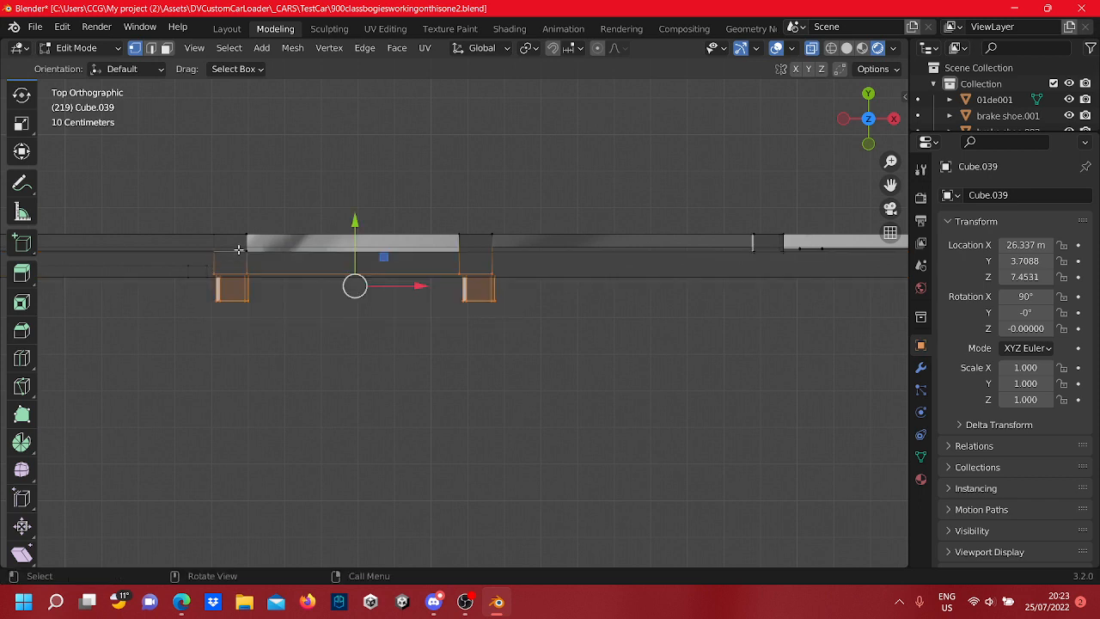
left_click_drag(362, 245, 365, 218)
scroll(454, 329, "up", 4)
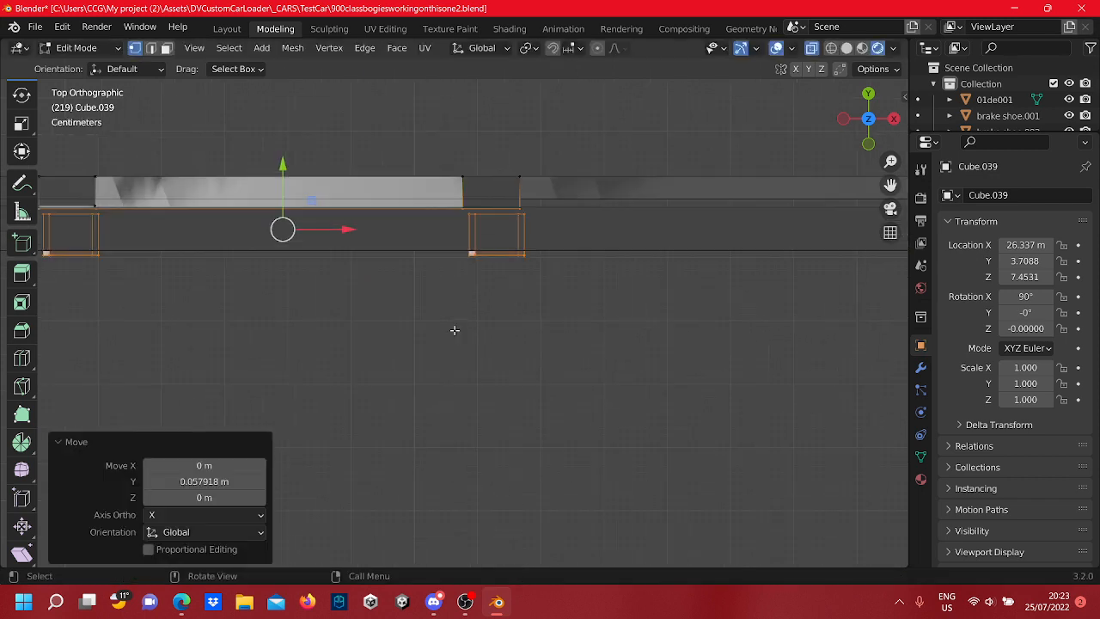
Move the two blocks along Y to the frame's inner edge and shift their outer edges about 0.017 m along Y
middle_click_drag(595, 252, 742, 299, "shift")
left_click_drag(742, 336, 97, 238)
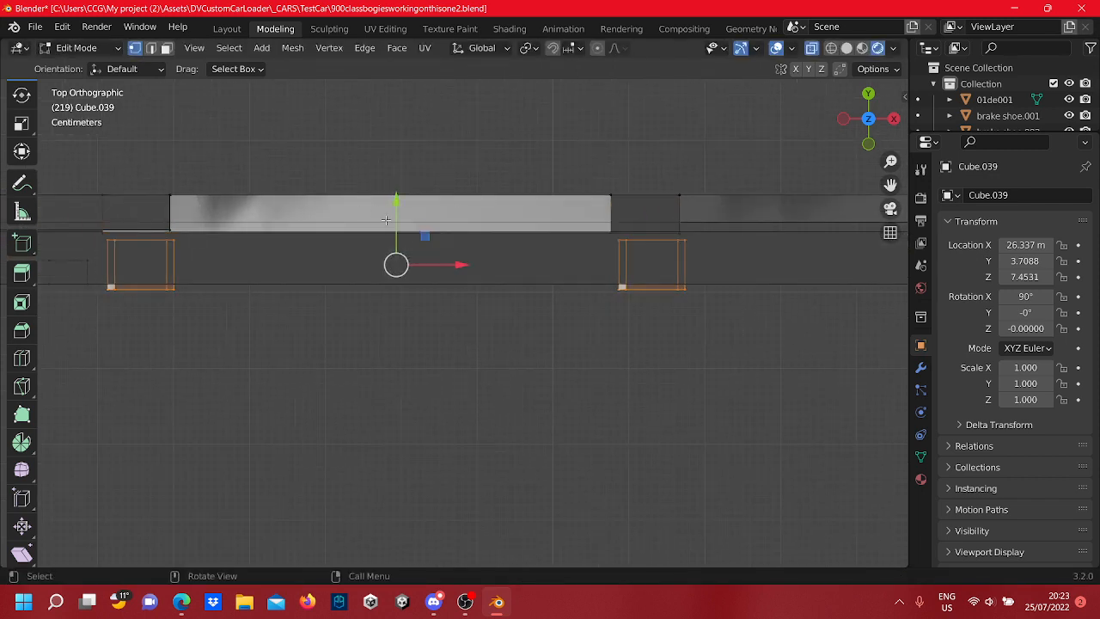
left_click_drag(391, 224, 402, 178)
left_click_drag(750, 279, 98, 238)
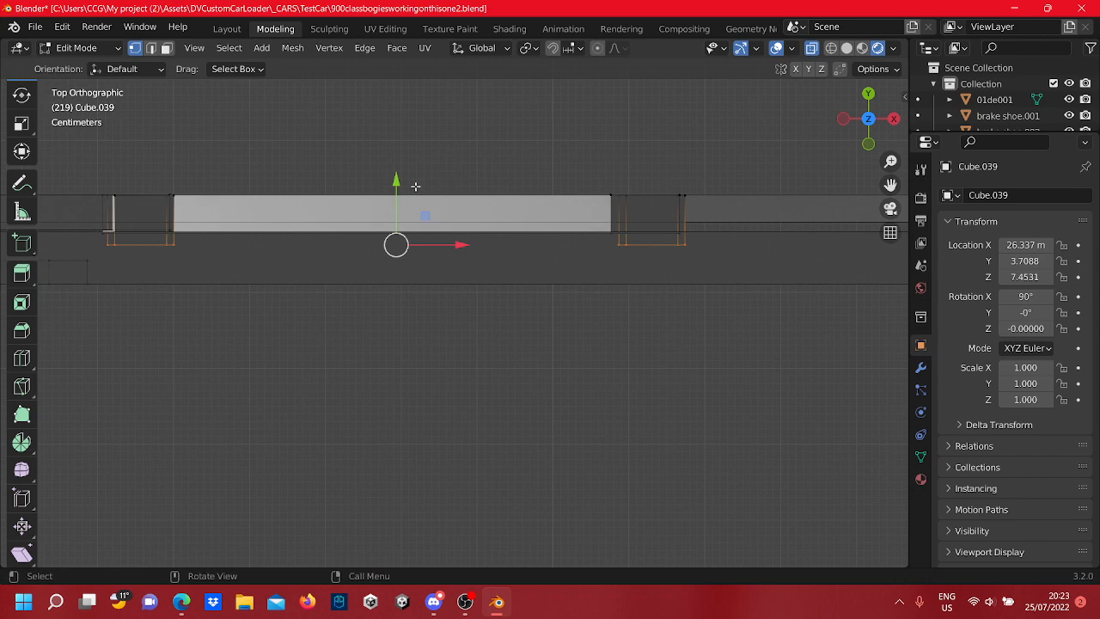
left_click_drag(398, 198, 385, 181)
scroll(378, 190, "down", 4)
middle_click_drag(275, 255, 559, 228, "shift")
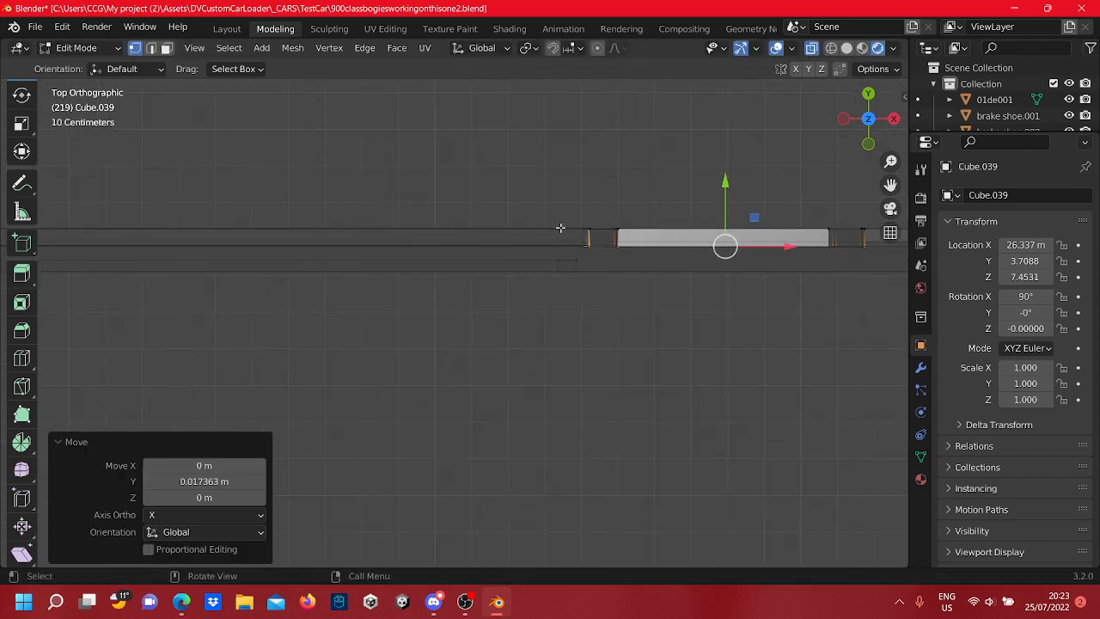
scroll(567, 251, "down", 3)
left_click_drag(548, 296, 486, 283)
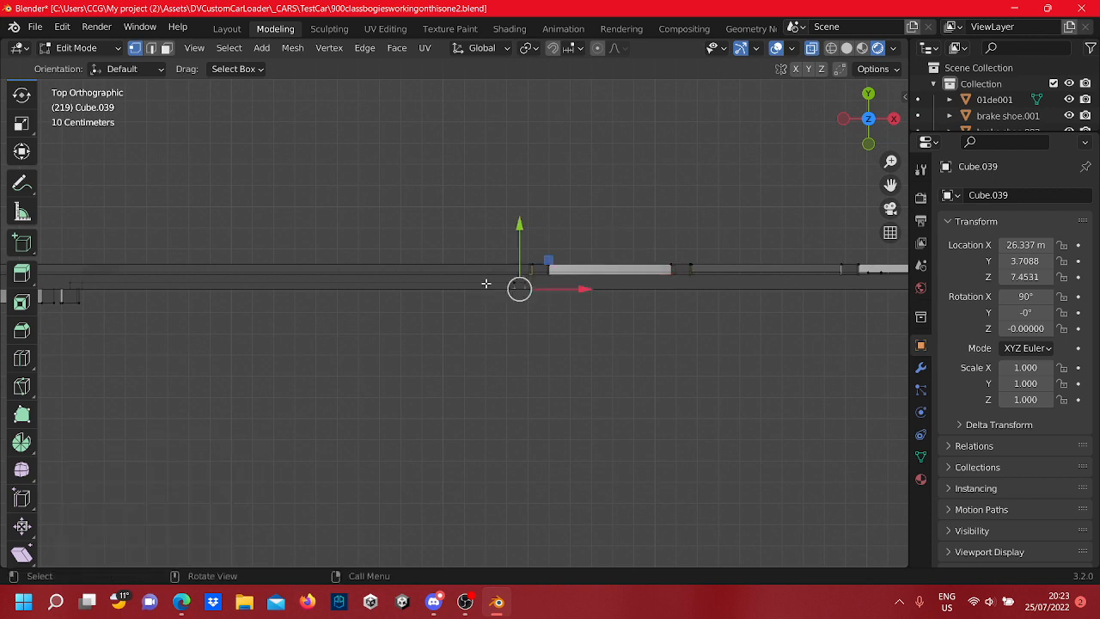
left_click_drag(543, 307, 498, 279)
middle_click_drag(463, 292, 801, 276, "shift")
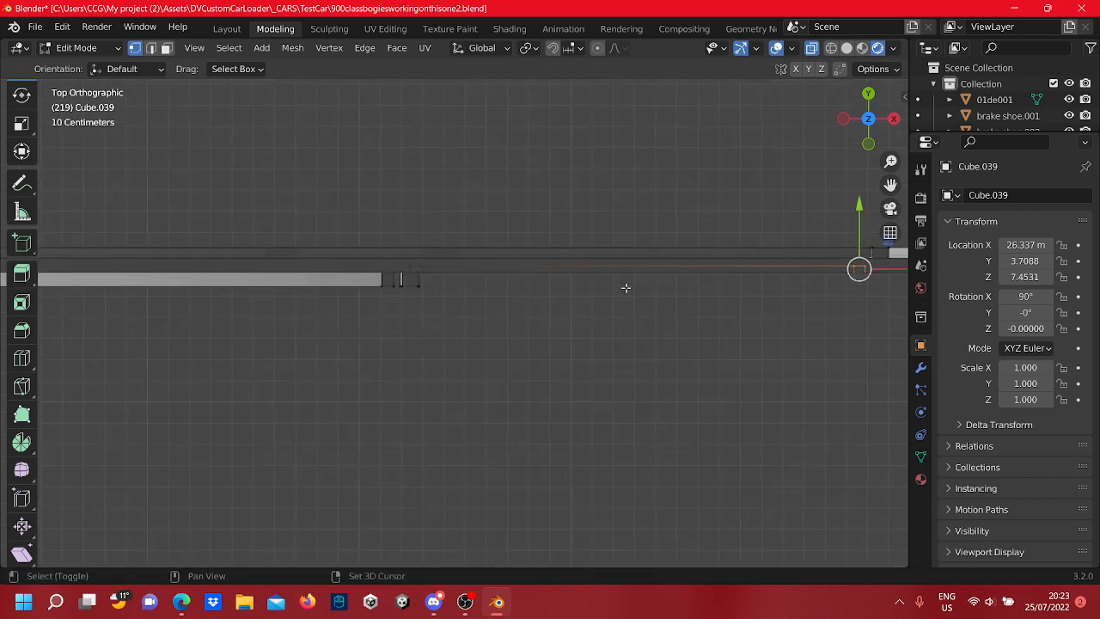
scroll(550, 279, "up", 3)
middle_click_drag(368, 240, 472, 253, "shift")
scroll(474, 253, "up", 5)
middle_click_drag(574, 202, 577, 216, "shift")
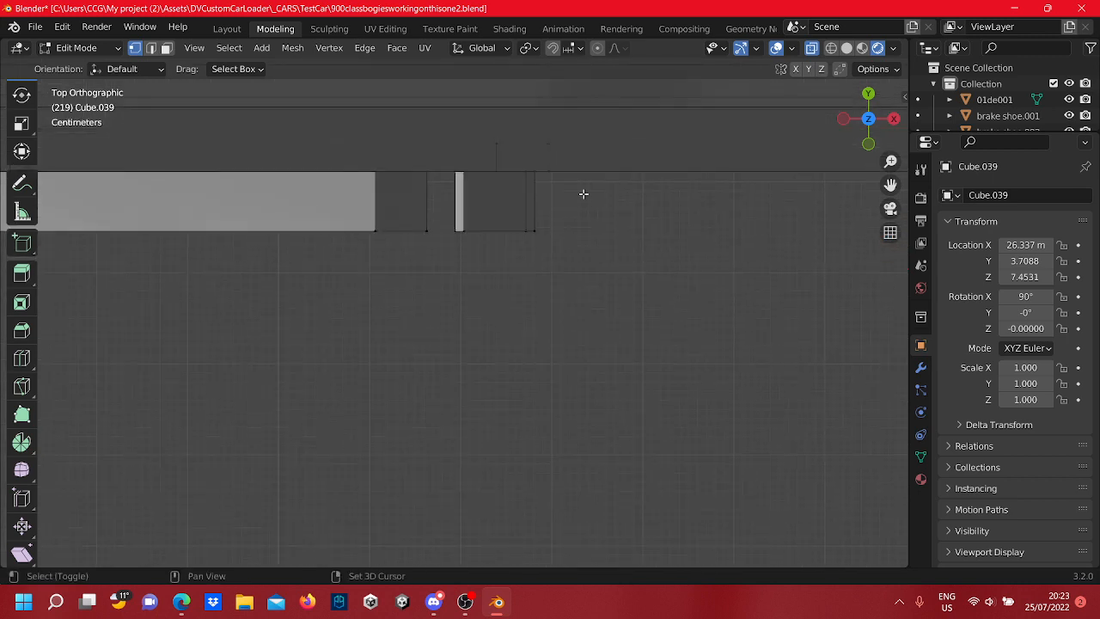
left_click_drag(583, 194, 480, 134, "shift")
middle_click_drag(608, 179, 633, 271, "shift")
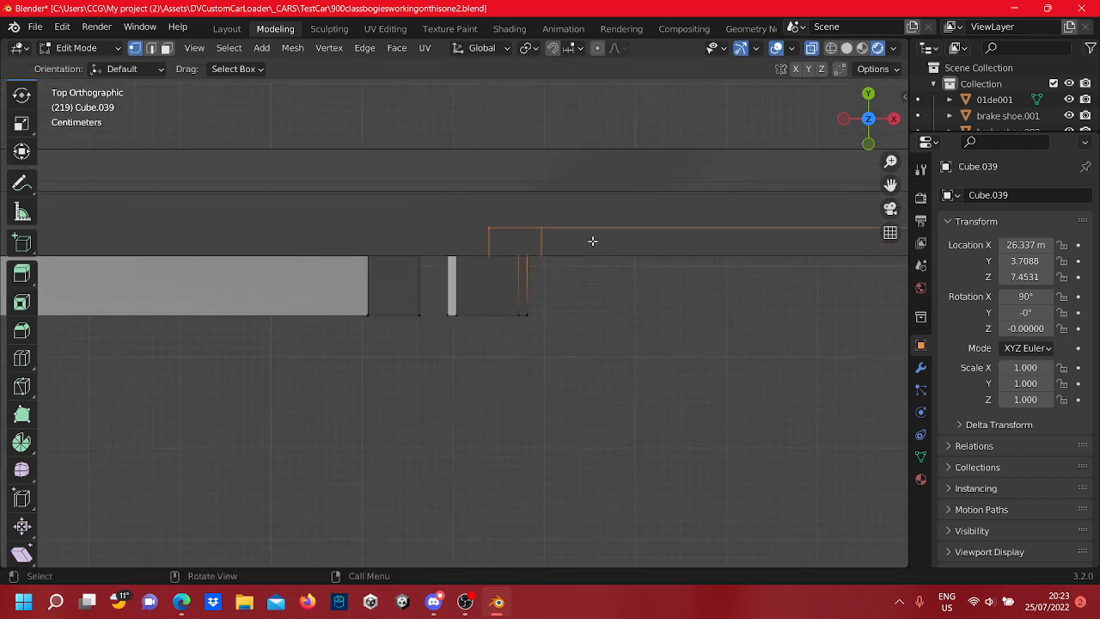
scroll(548, 265, "up", 4)
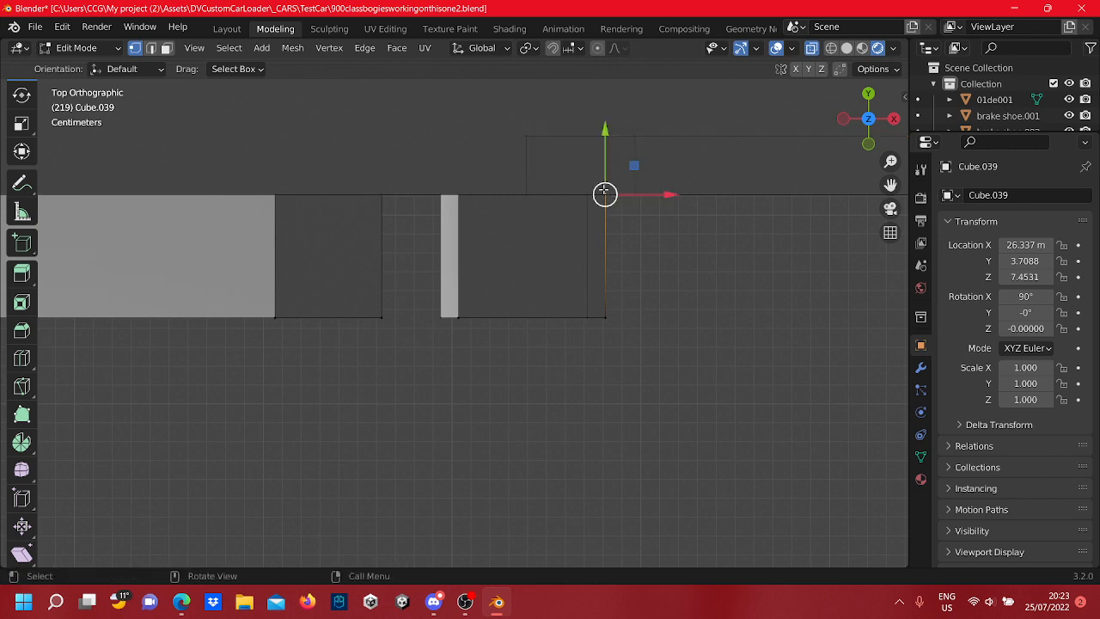
Select both ends of the long thin member between the uprights and move it about 0.088 m along Y to the frame's inner edge
left_click_drag(657, 214, 628, 124)
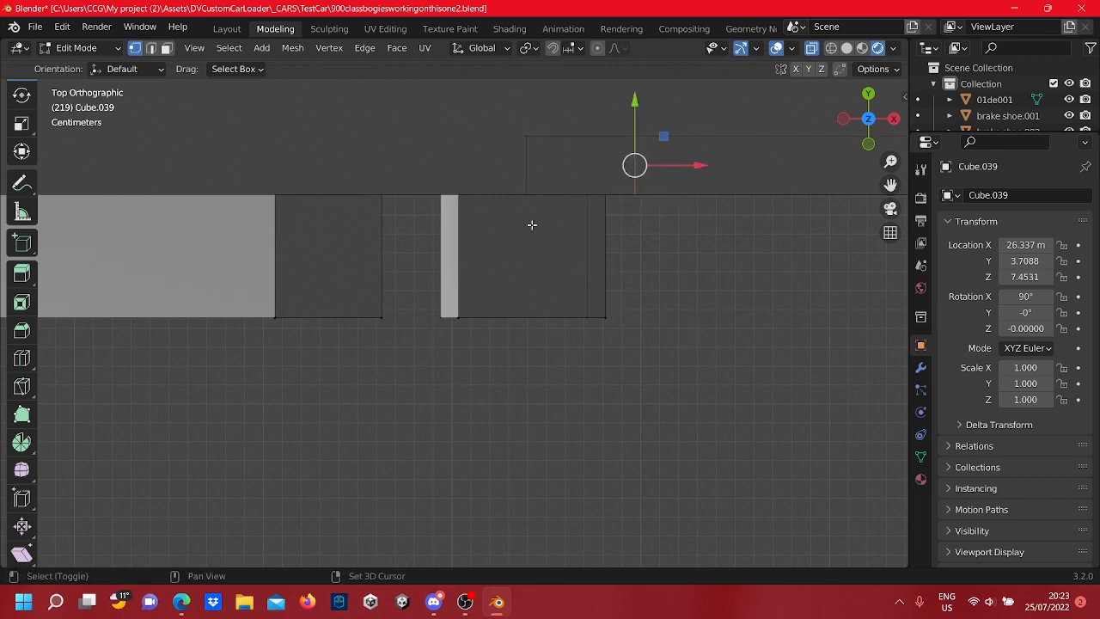
left_click_drag(532, 225, 511, 107, "shift")
scroll(576, 208, "down", 4)
scroll(652, 281, "down", 5)
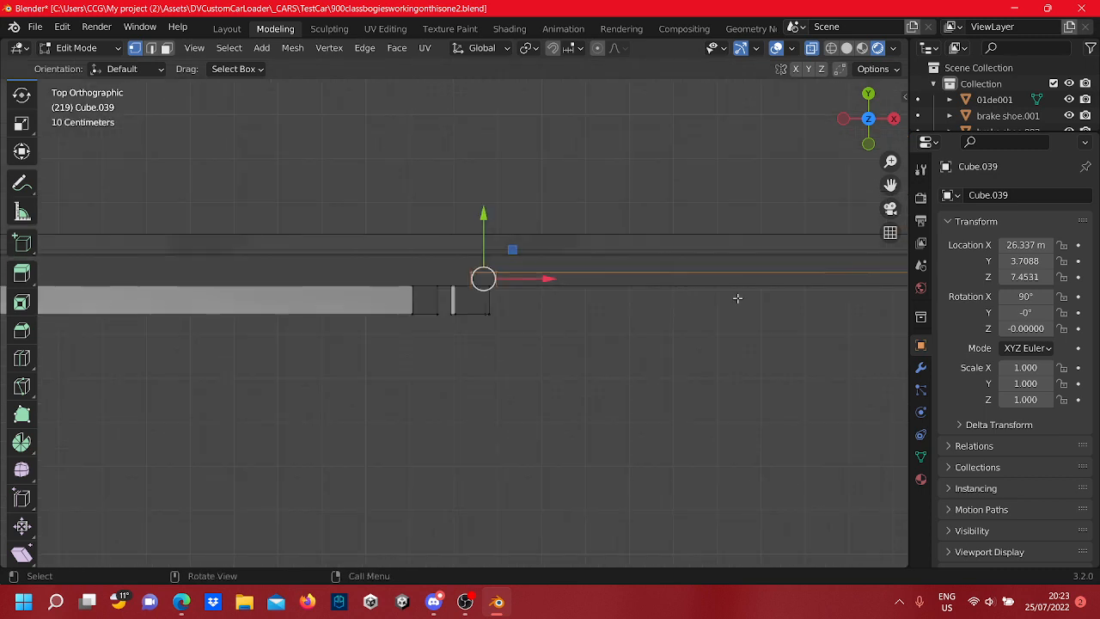
middle_click_drag(736, 295, 812, 267, "shift")
left_click_drag(798, 271, 722, 245)
scroll(224, 386, "down", 3)
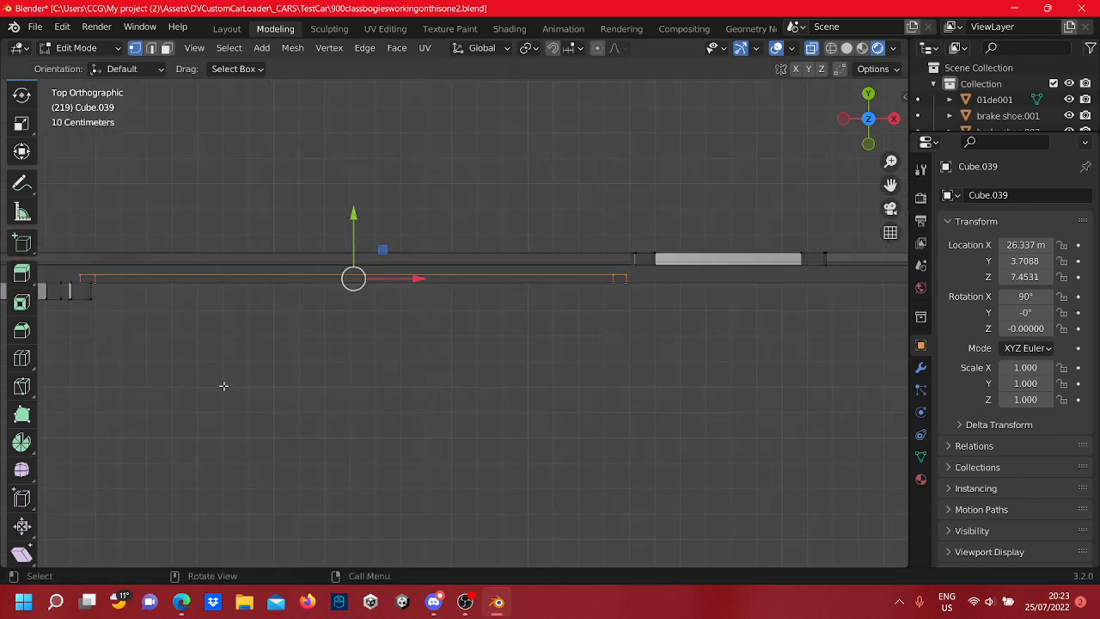
middle_click_drag(239, 386, 711, 363, "shift")
scroll(661, 276, "up", 5)
middle_click_drag(675, 224, 392, 330, "shift")
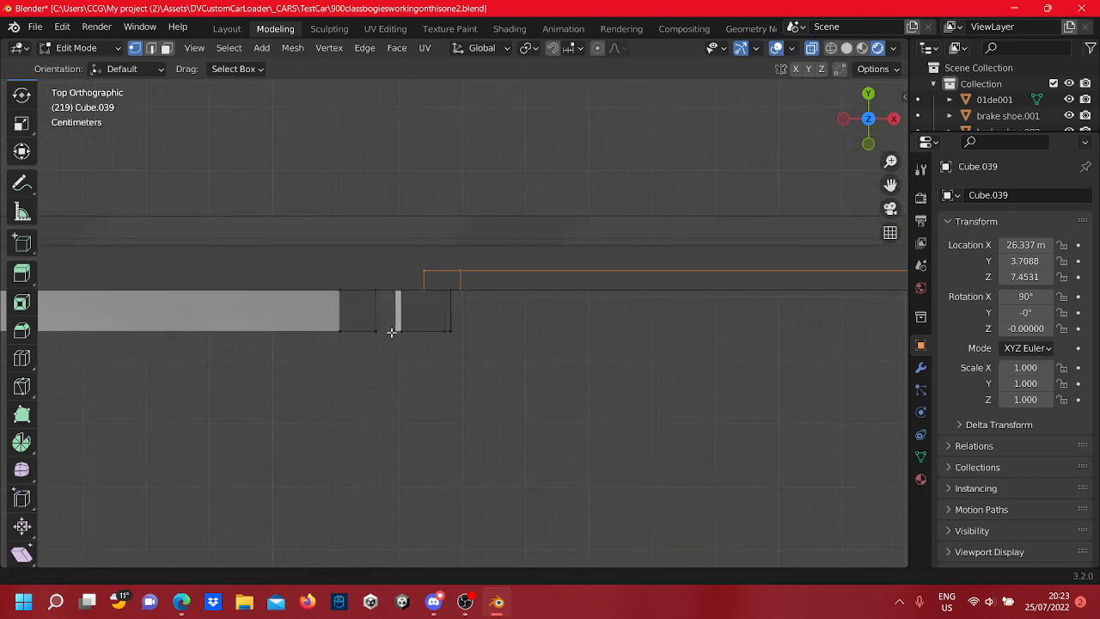
scroll(547, 285, "up", 4)
key("b")
left_click_drag(458, 246, 456, 246)
scroll(548, 319, "down", 9)
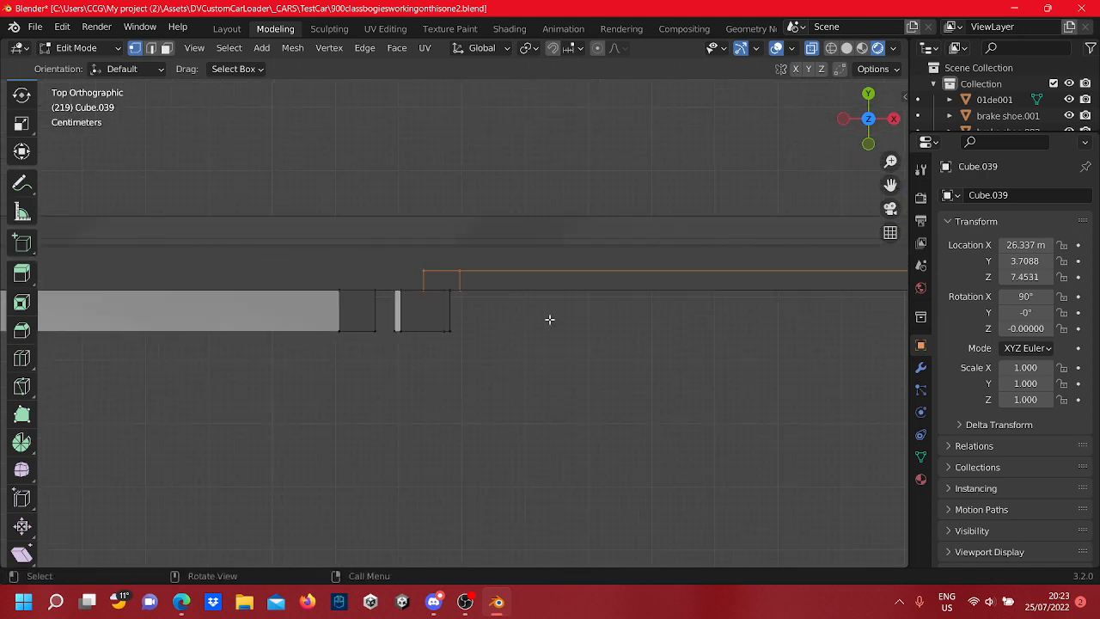
middle_click_drag(806, 290, 664, 298, "shift")
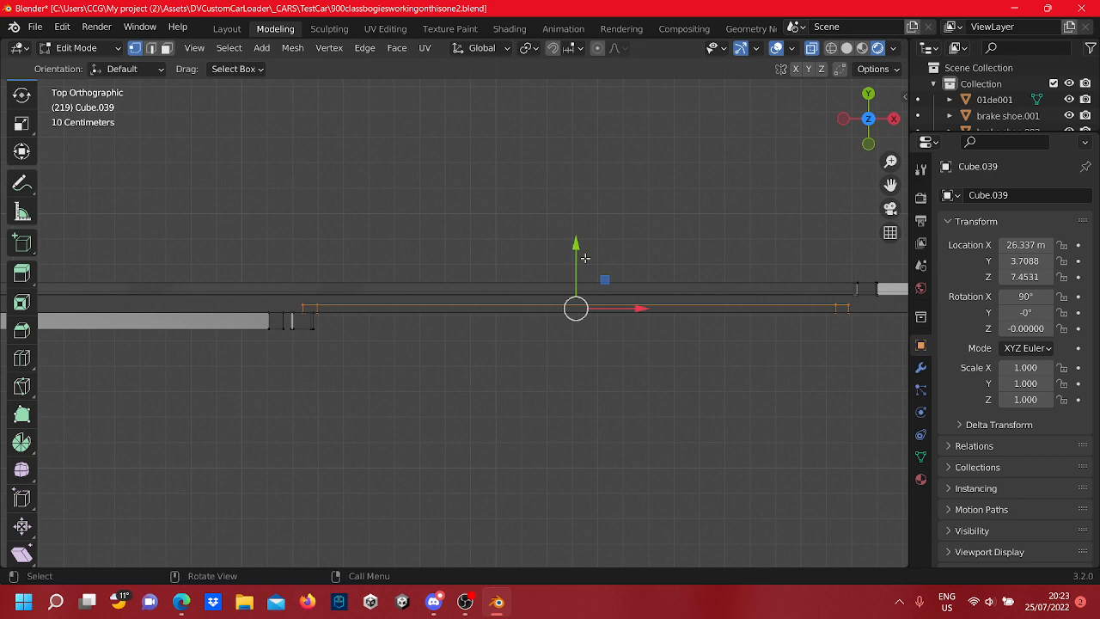
left_click_drag(577, 259, 582, 232)
scroll(789, 311, "up", 2)
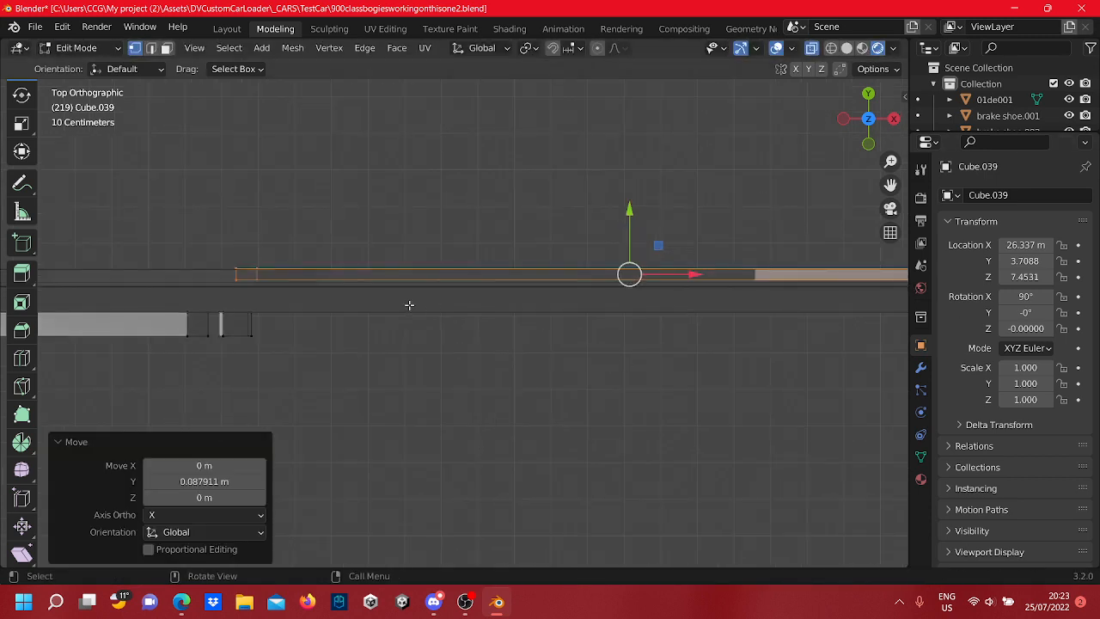
Select both ends of the long thin member's outer edge and shift that edge along Y to line up with the adjoining members
left_click_drag(285, 289, 217, 271)
scroll(366, 341, "down", 4)
middle_click_drag(437, 330, 188, 339, "shift")
scroll(564, 303, "up", 3)
scroll(564, 303, "up", 2)
left_click_drag(564, 282, 511, 255)
scroll(529, 270, "down", 4)
middle_click_drag(247, 298, 633, 282, "shift")
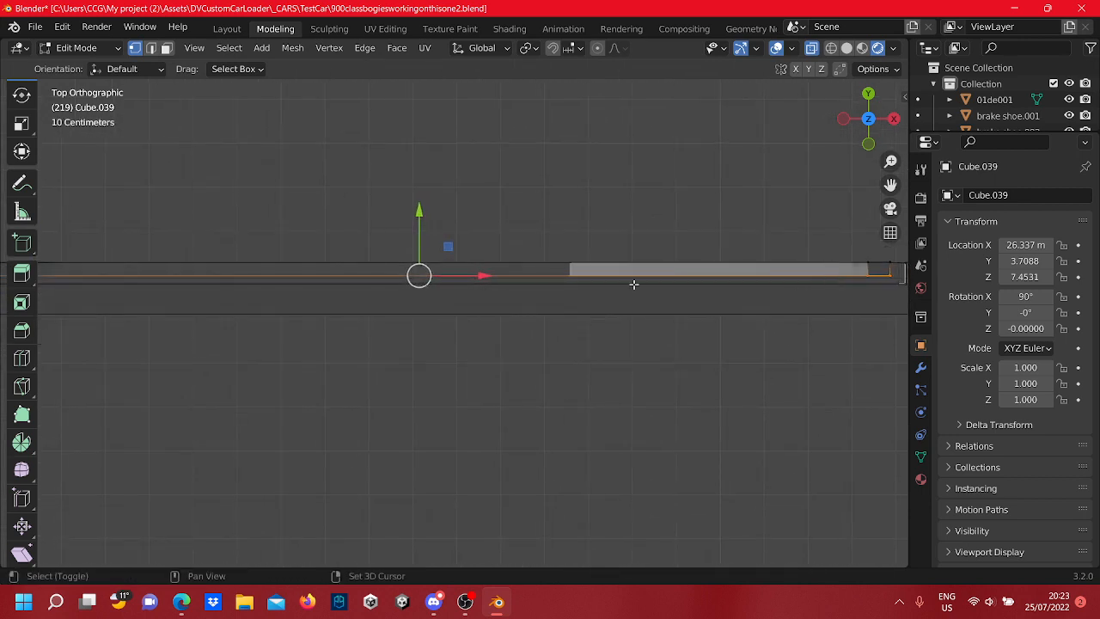
scroll(481, 284, "up", 4)
left_click_drag(389, 178, 372, 196)
scroll(560, 410, "down", 2)
scroll(560, 410, "down", 1)
left_click(559, 412)
Select the protruding end section, its blocks and the linked far block, and move them about 0.115 m along Y to the frame's inner edge
scroll(557, 412, "down", 3)
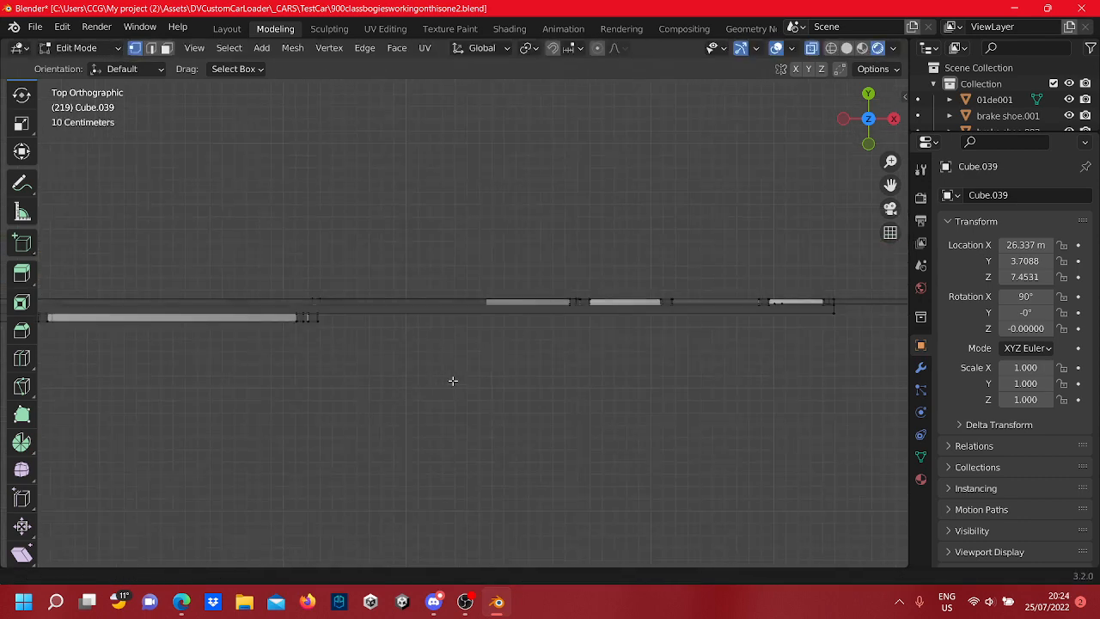
middle_click_drag(439, 380, 688, 379, "shift")
scroll(657, 344, "up", 4)
left_click_drag(709, 327, 82, 313)
middle_click_drag(83, 313, 678, 297, "shift")
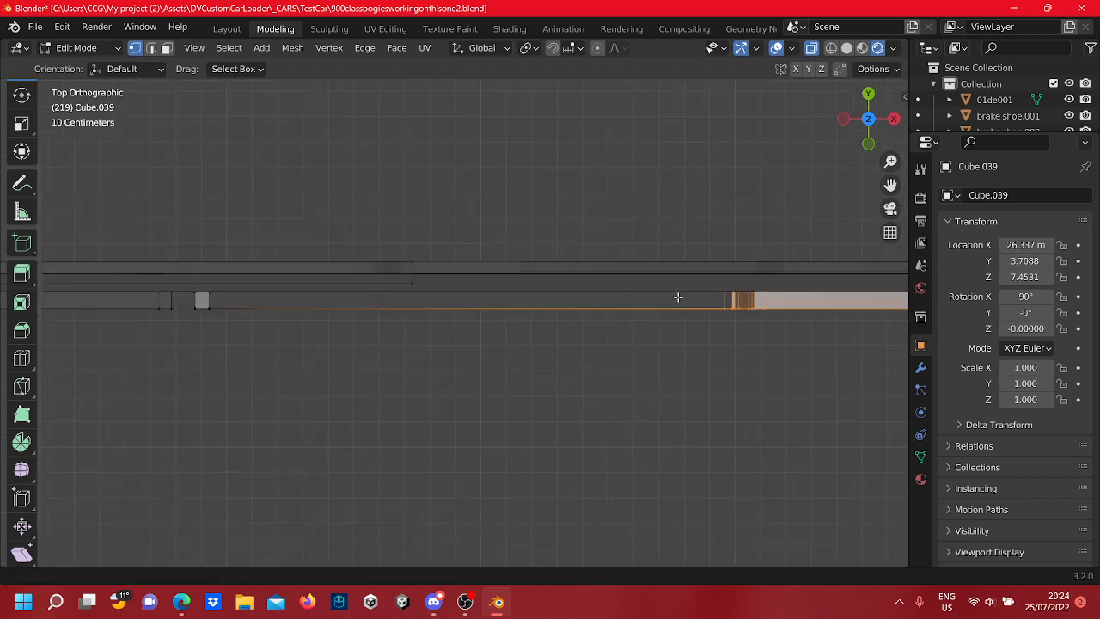
key("b")
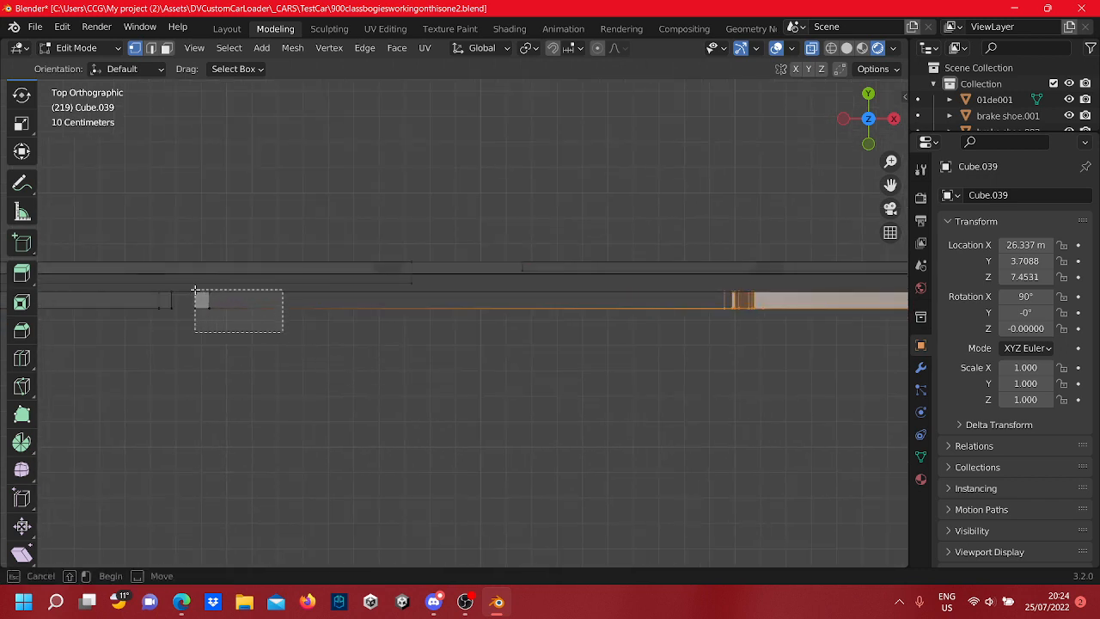
left_click_drag(194, 290, 194, 290)
middle_click_drag(766, 284, 299, 271, "shift")
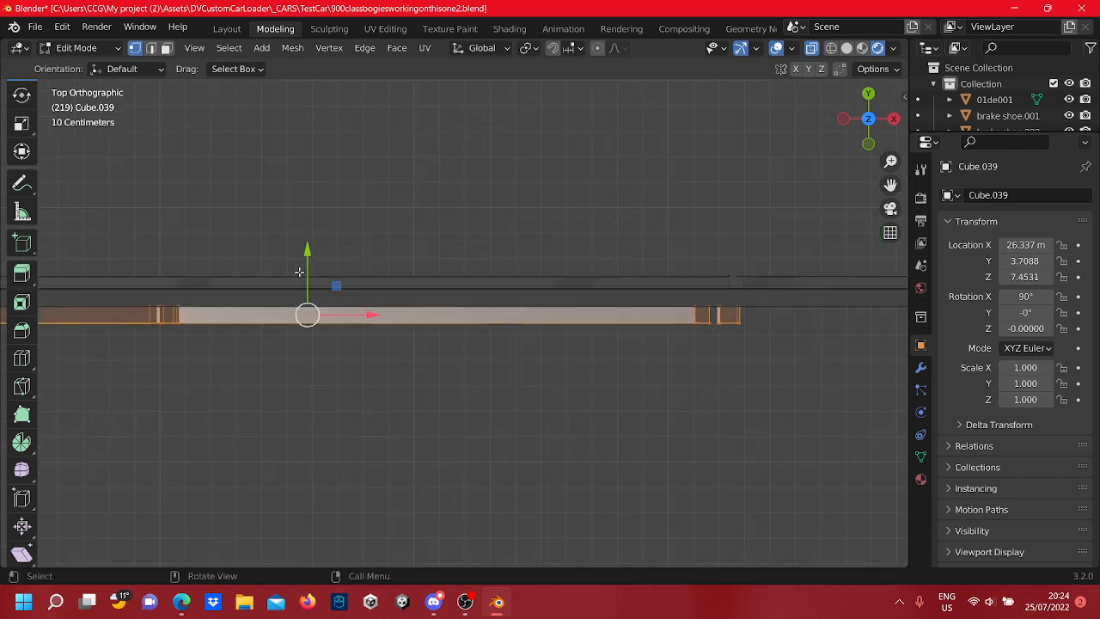
left_click_drag(309, 265, 317, 232)
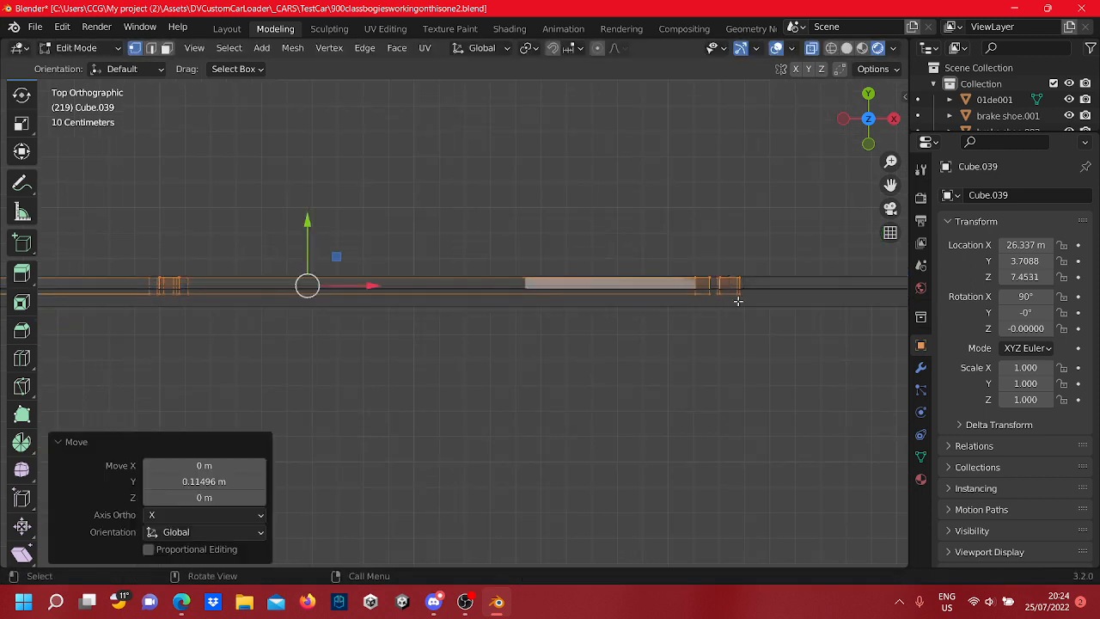
Select the outer-edge vertices of the relocated section and its blocks at both ends and move them about 0.018 m along Y
key("b")
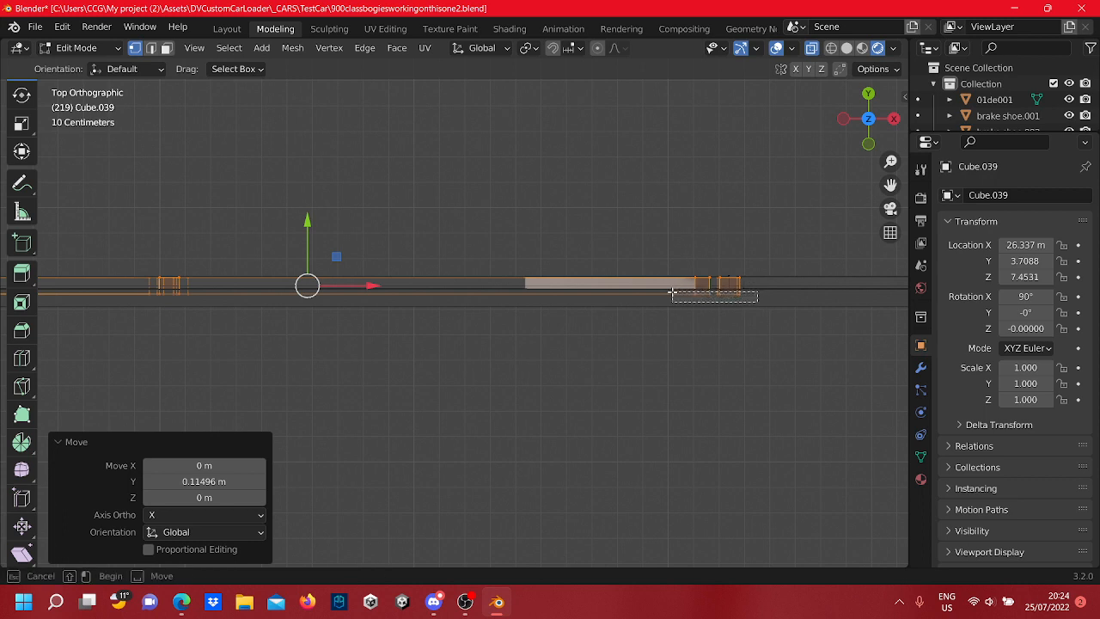
left_click_drag(672, 292, 671, 291)
middle_click_drag(346, 338, 80, 363, "shift")
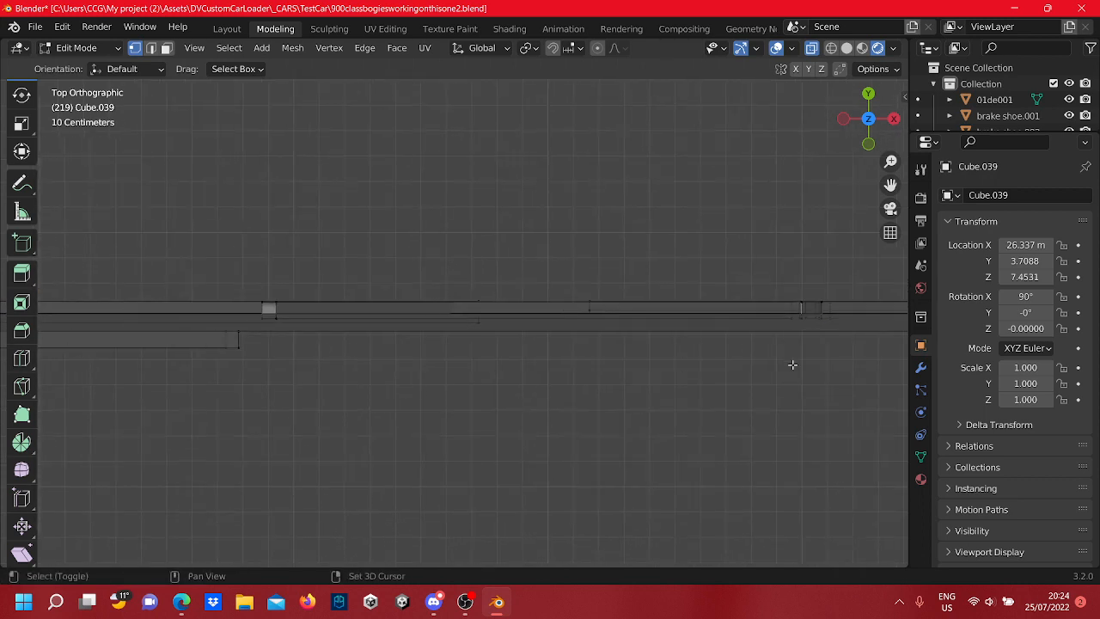
middle_click_drag(792, 364, 681, 337, "shift")
key("b")
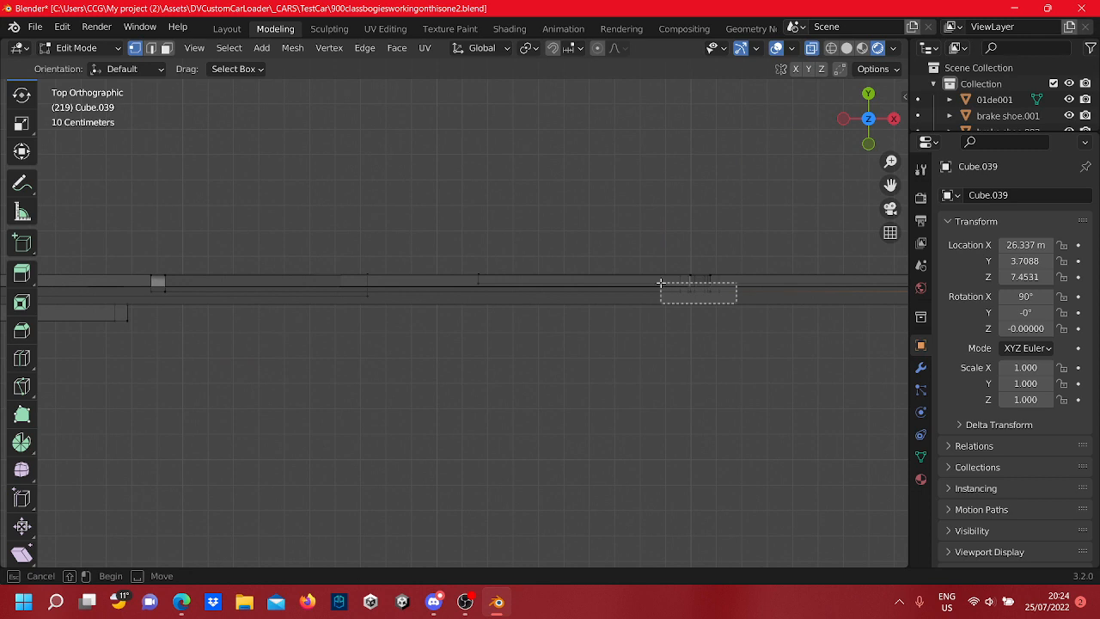
left_click_drag(659, 282, 655, 286)
middle_click_drag(162, 292, 320, 300, "shift")
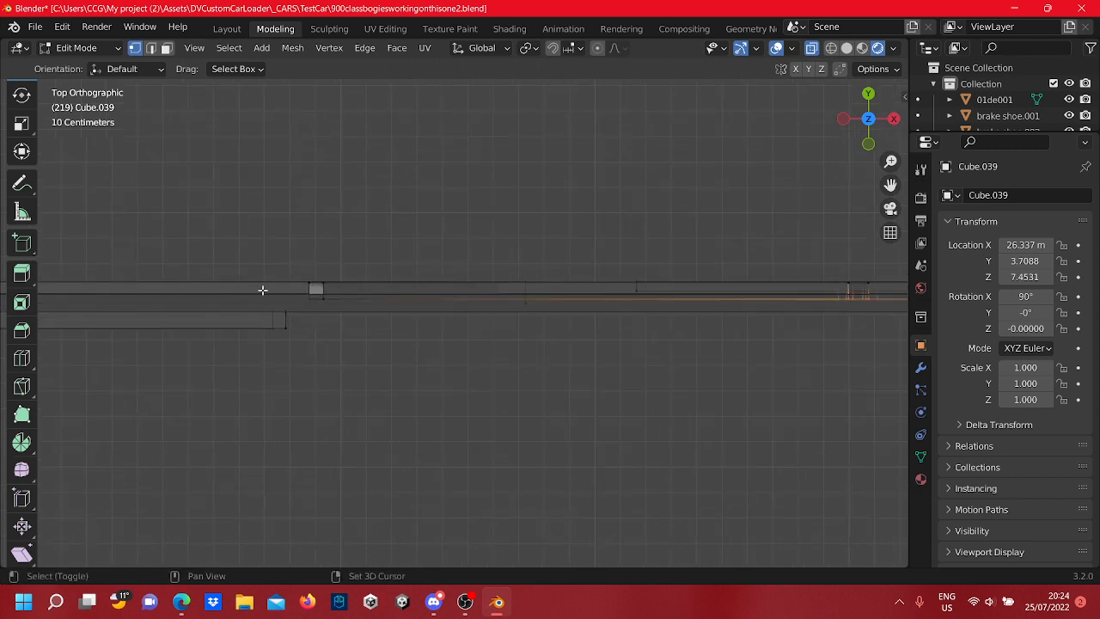
left_click(302, 294, "shift")
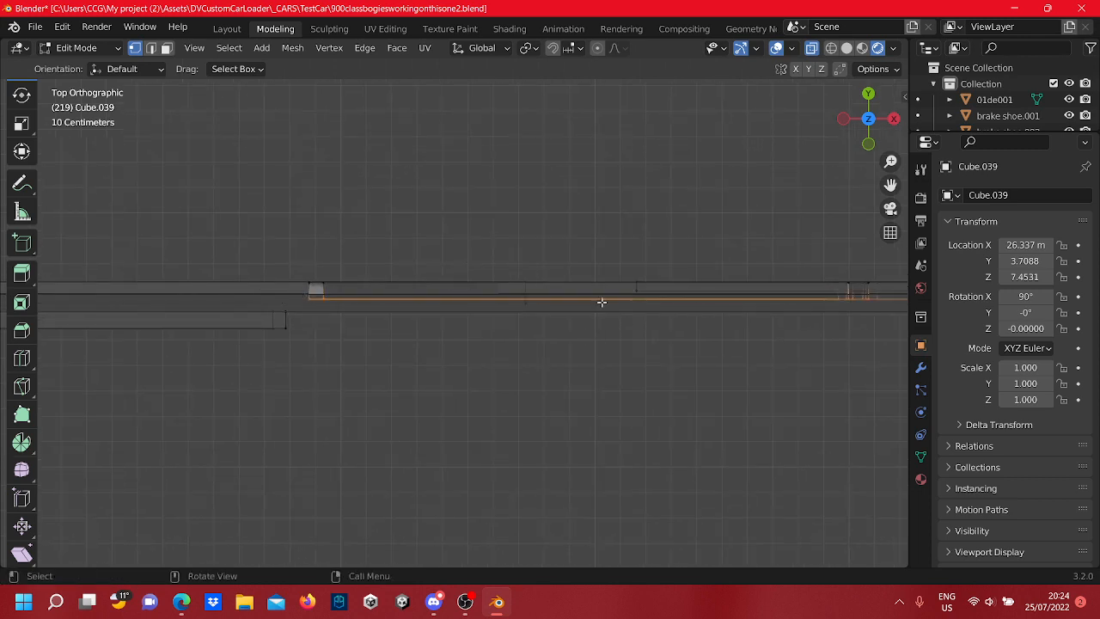
scroll(602, 302, "down", 2)
middle_click_drag(656, 287, 347, 344, "shift")
scroll(346, 343, "up", 3)
middle_click_drag(604, 392, 472, 322, "shift")
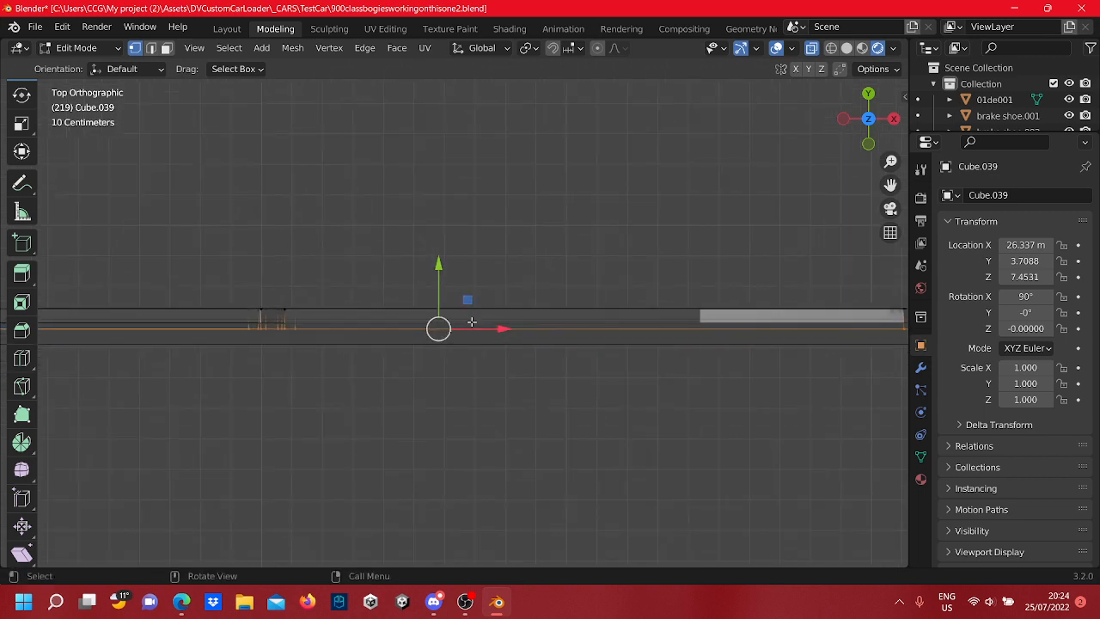
scroll(455, 314, "up", 3)
left_click_drag(430, 297, 427, 282)
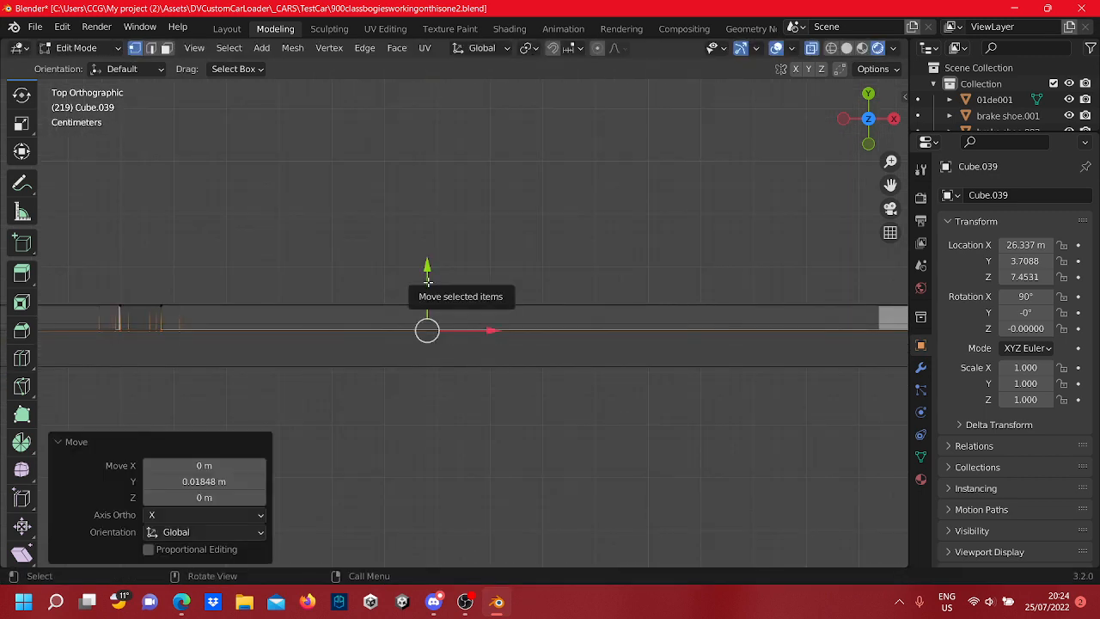
Select the vertices at both ends of the neighbouring long member's outer edge
scroll(404, 327, "down", 2)
middle_click_drag(355, 336, 642, 341, "shift")
left_click_drag(750, 337, 710, 315)
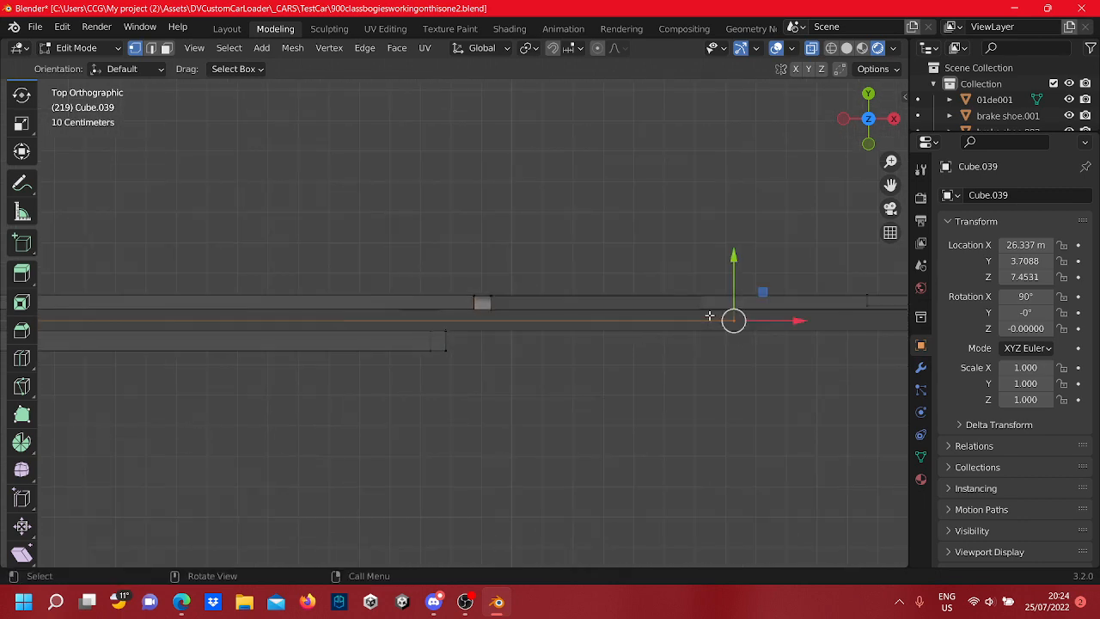
scroll(634, 326, "down", 3)
middle_click_drag(216, 306, 858, 254, "shift")
middle_click_drag(468, 243, 410, 291, "shift")
middle_click_drag(350, 307, 461, 310, "shift")
scroll(378, 312, "up", 2)
middle_click_drag(346, 300, 486, 325, "shift")
scroll(438, 317, "up", 4)
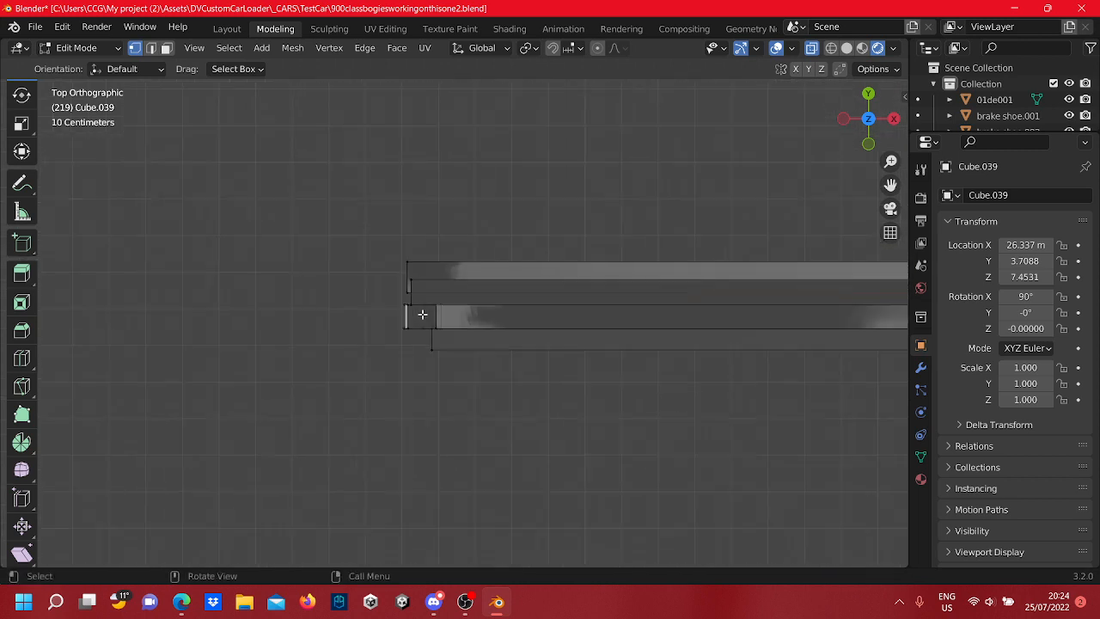
left_click(389, 268)
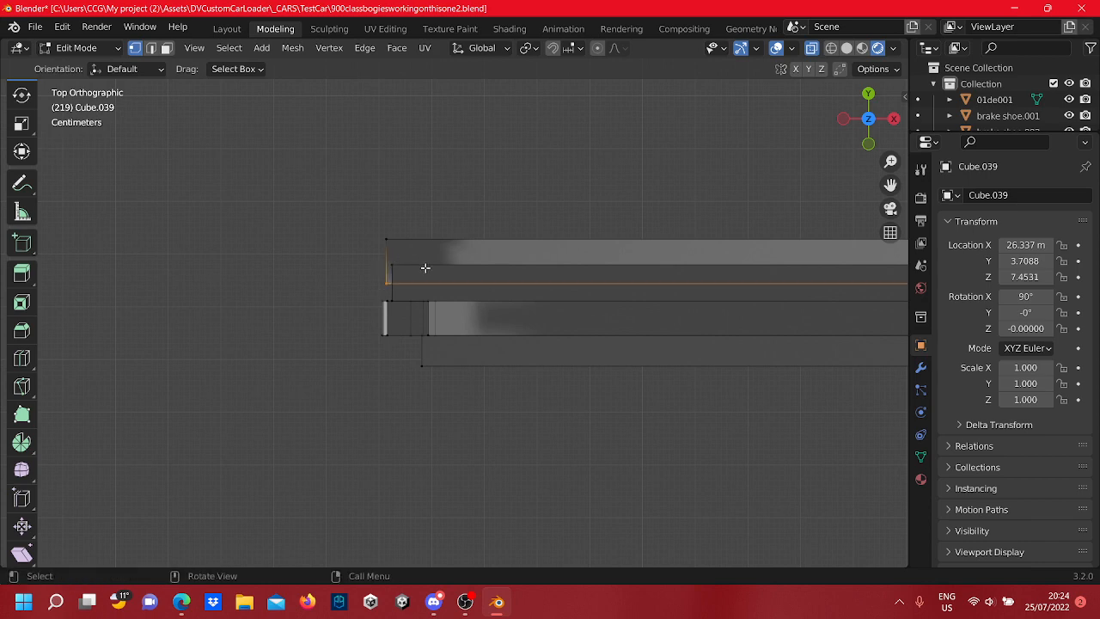
Examine the alignment of the frame members from above along the full length to the far end
scroll(425, 268, "down", 3)
middle_click_drag(775, 278, 169, 252, "shift")
scroll(169, 253, "down", 4)
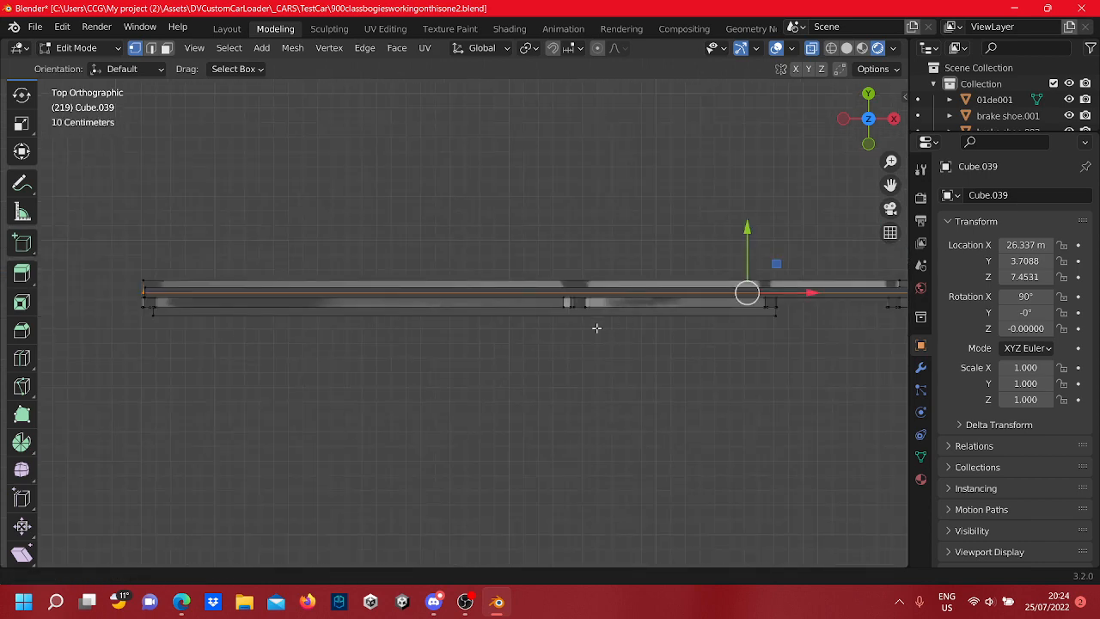
middle_click_drag(596, 327, 390, 341, "shift")
scroll(712, 385, "down", 1)
middle_click_drag(734, 380, 242, 371, "shift")
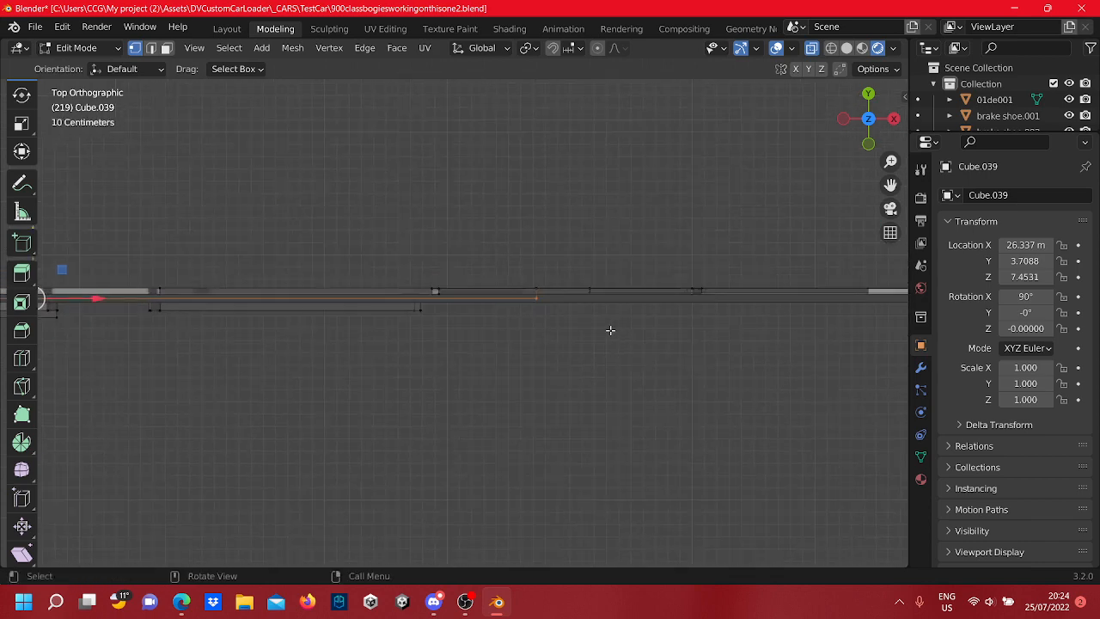
middle_click_drag(824, 314, 356, 337, "shift")
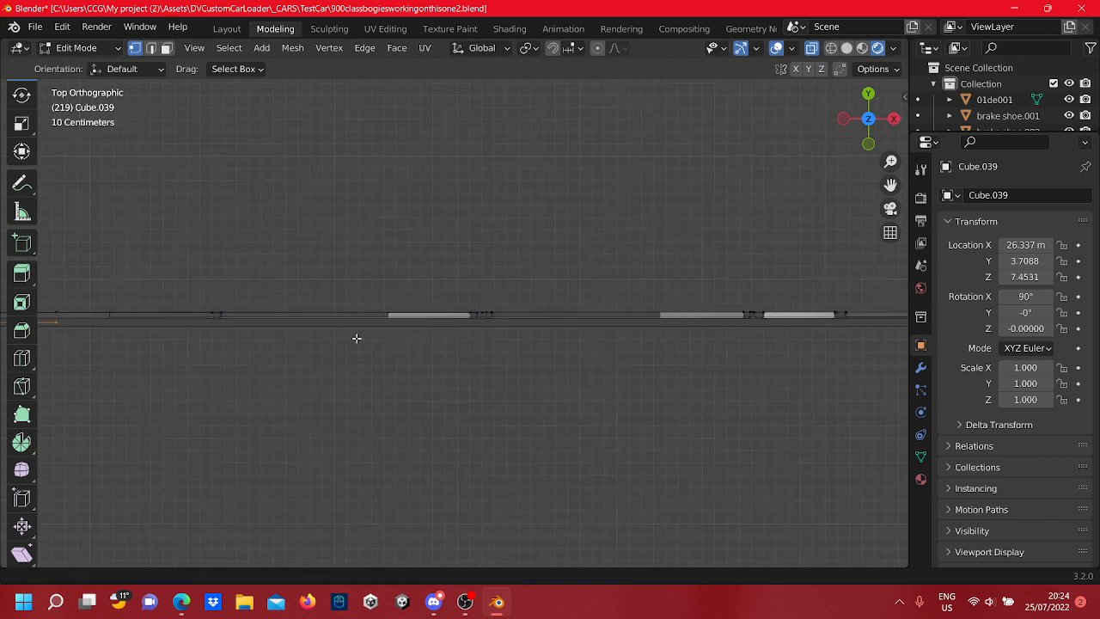
middle_click_drag(625, 340, 20, 250, "shift")
scroll(284, 286, "up", 3)
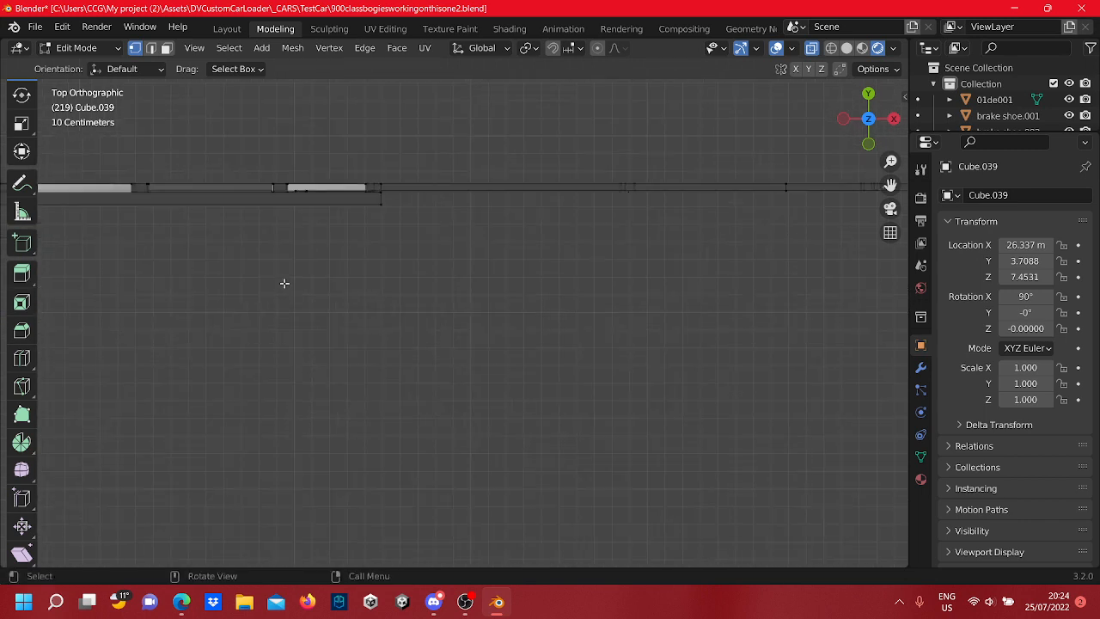
middle_click_drag(302, 289, 464, 381, "shift")
scroll(562, 305, "up", 3)
middle_click_drag(555, 279, 534, 354, "shift")
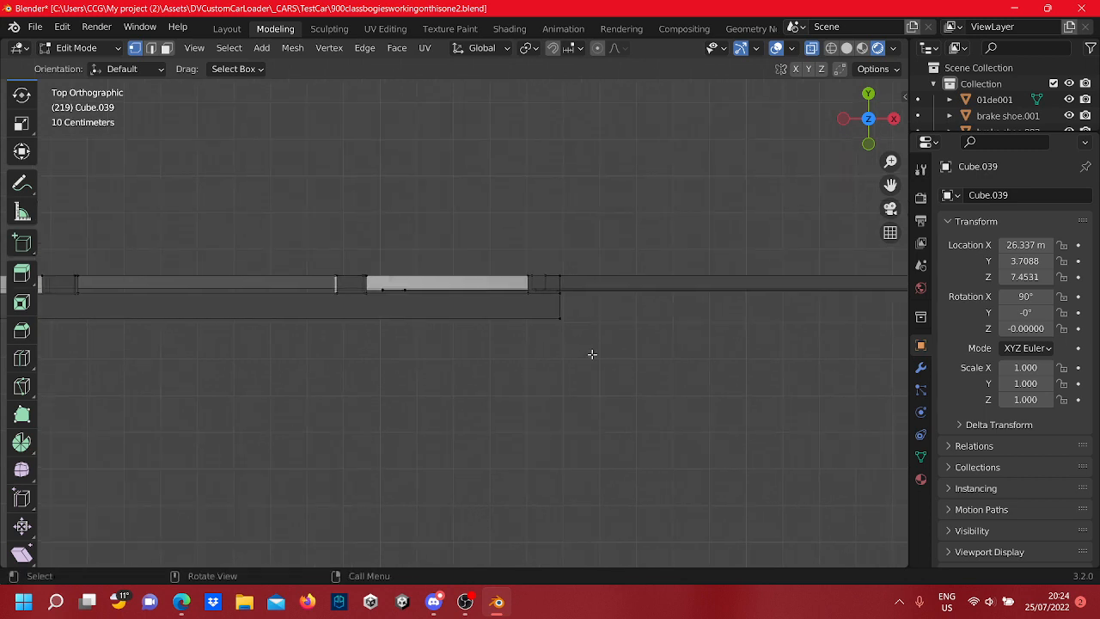
Try selecting the end vertices of the protruding top rail from above and check the selected end face in perspective
scroll(592, 353, "up", 3)
scroll(721, 281, "up", 3)
left_click_drag(814, 394, 733, 278)
middle_click_drag(853, 297, 378, 384, "shift")
scroll(652, 262, "up", 5)
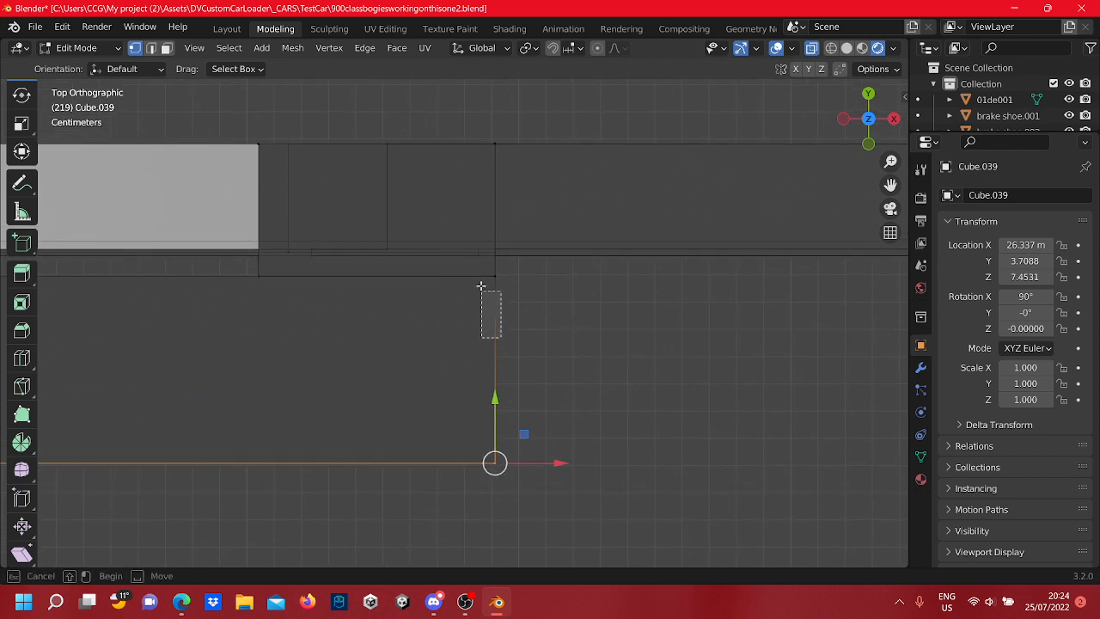
mouse_move(481, 286)
left_mouse_down()
mouse_move(498, 255)
mouse_move(483, 277)
left_mouse_up()
middle_click_drag(563, 348, 829, 404)
scroll(554, 219, "up", 4)
middle_click_drag(554, 219, 388, 301, "shift")
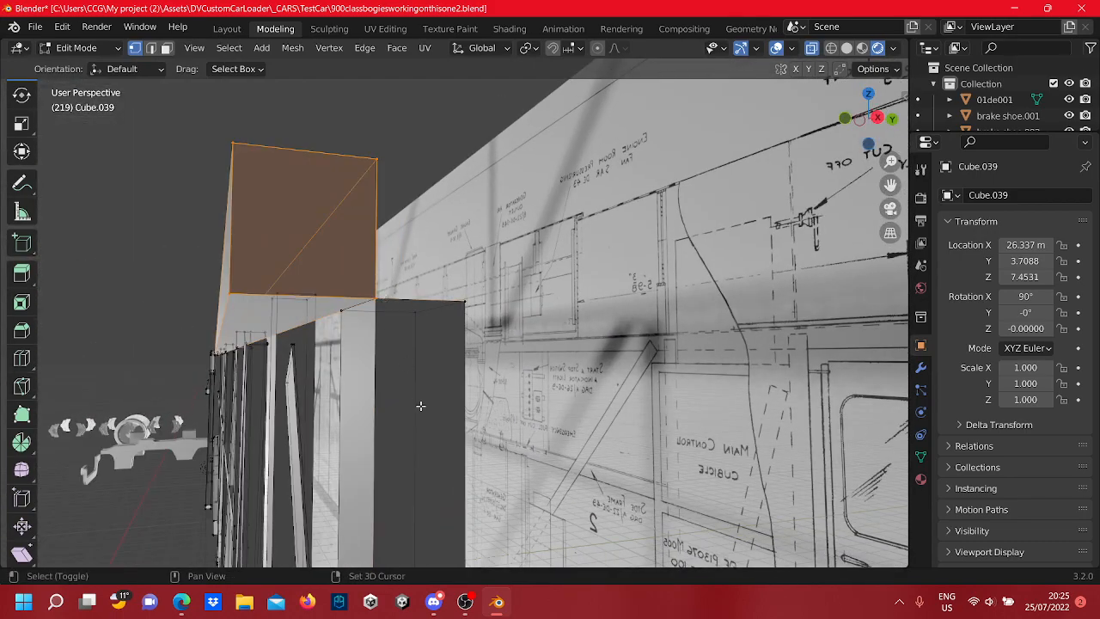
scroll(579, 503, "down", 3)
middle_click_drag(331, 359, 414, 383)
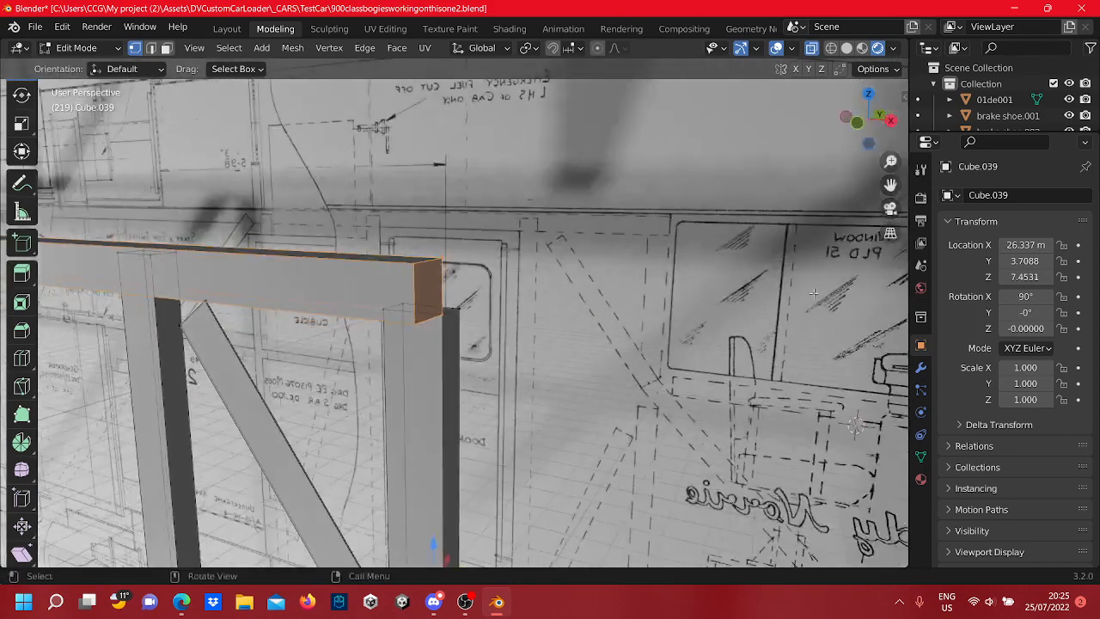
Select the corner vertices of the protruding top rail's end face, adding the missed corners in perspective
left_click(857, 121)
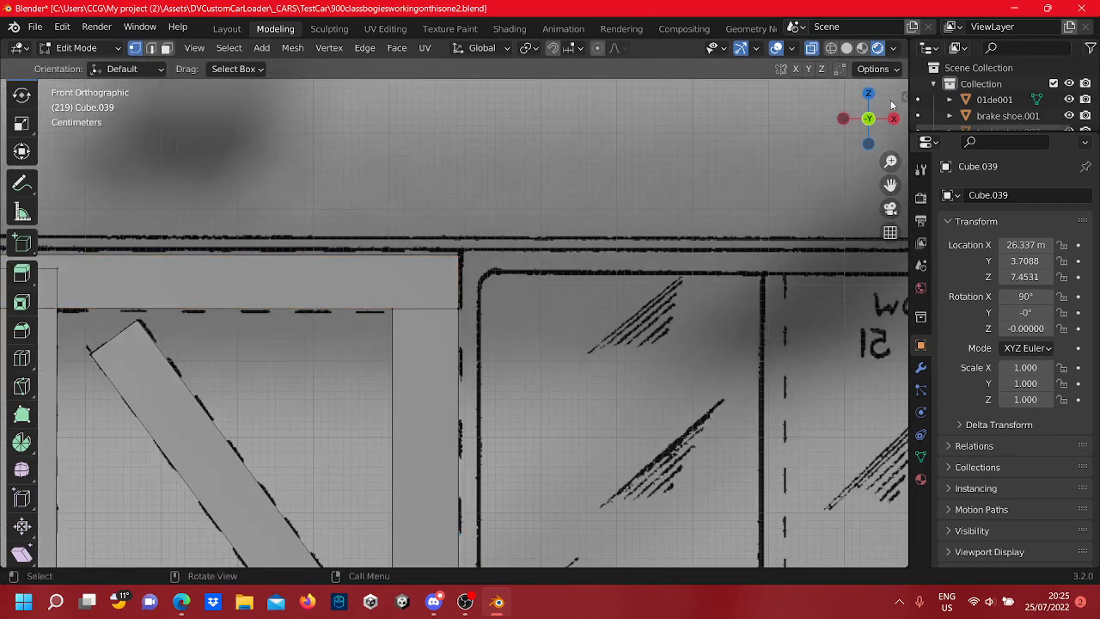
left_click(868, 93)
scroll(537, 341, "up", 2)
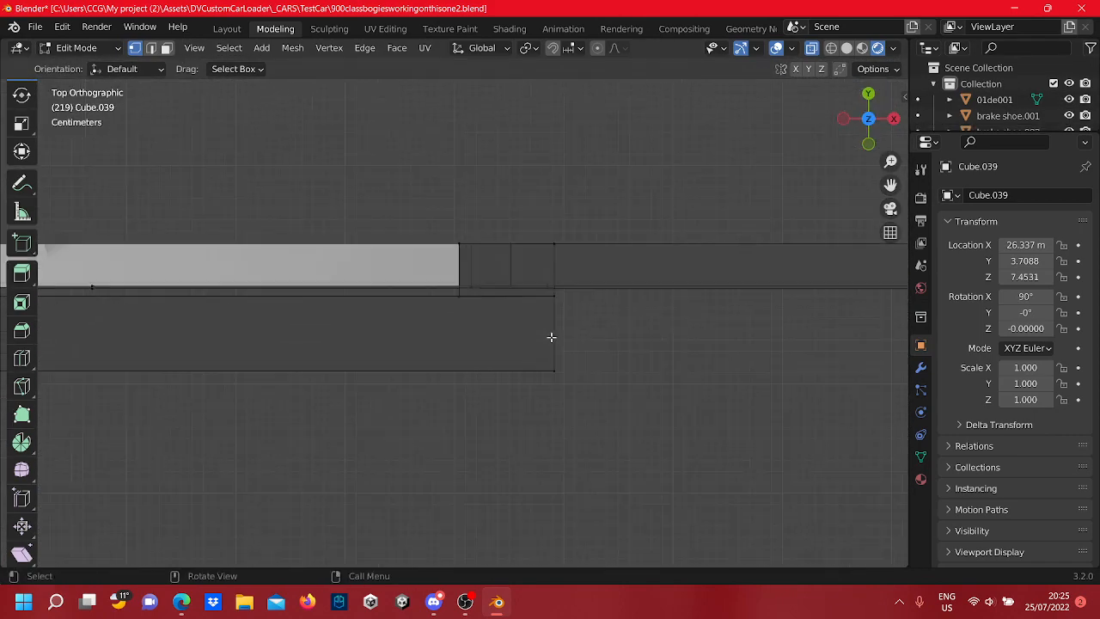
scroll(551, 337, "up", 5)
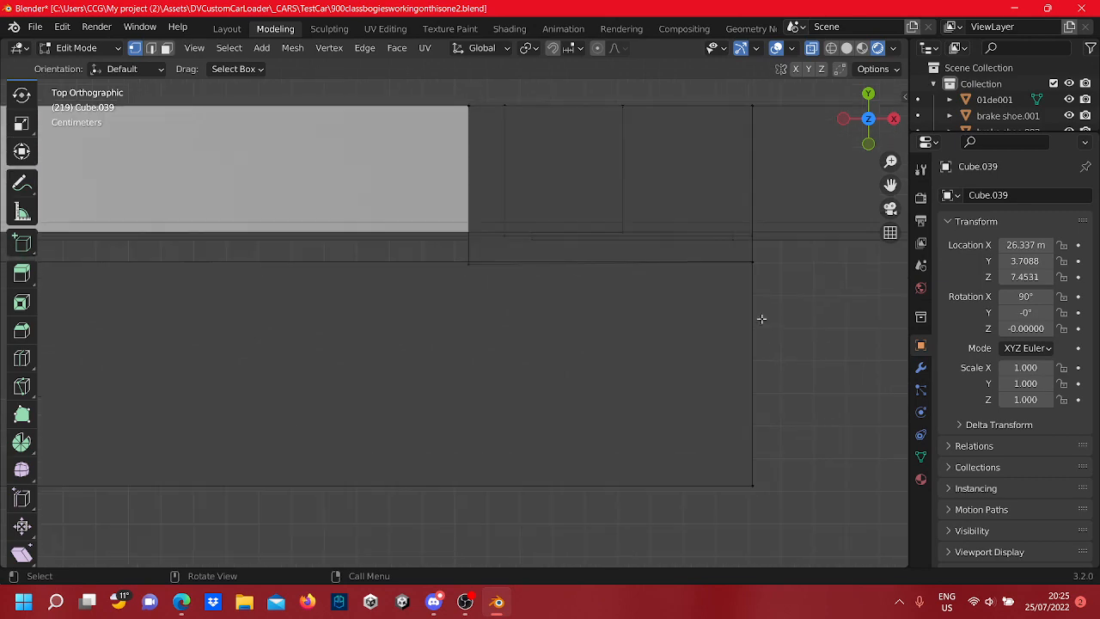
left_click(473, 258)
middle_click_drag(772, 276, 516, 348)
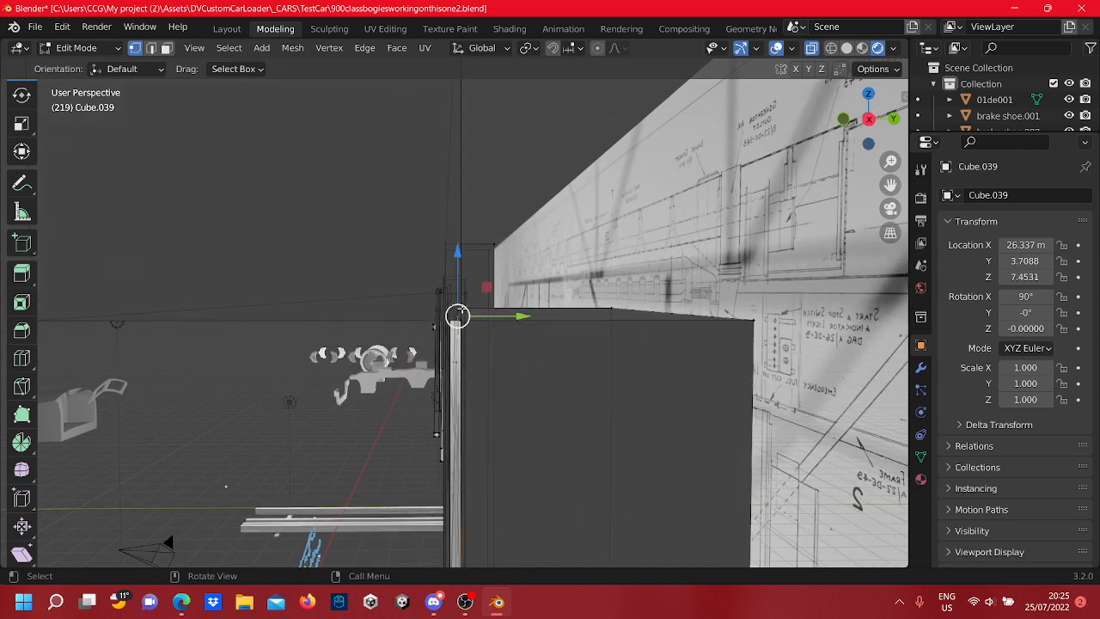
middle_click_drag(460, 311, 574, 377)
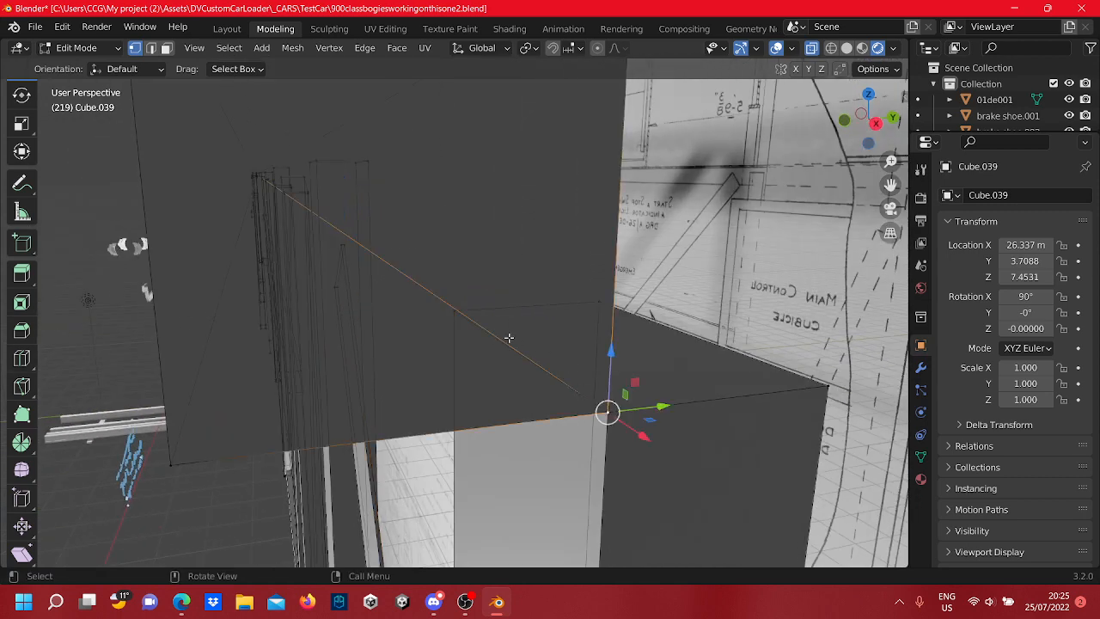
left_click(184, 461, "shift")
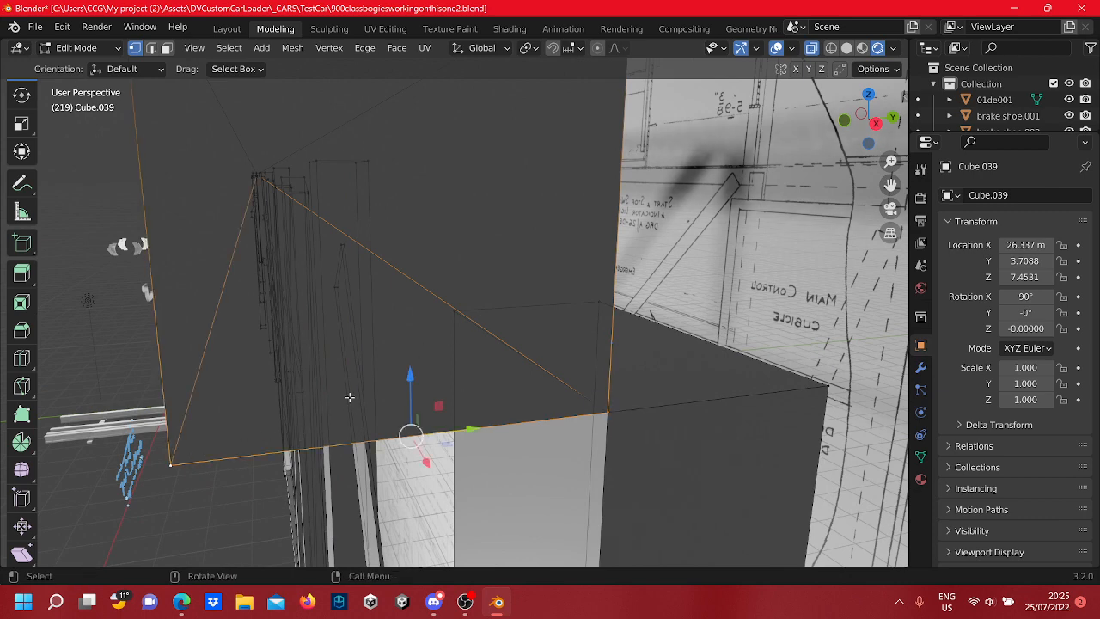
scroll(350, 397, "down", 5)
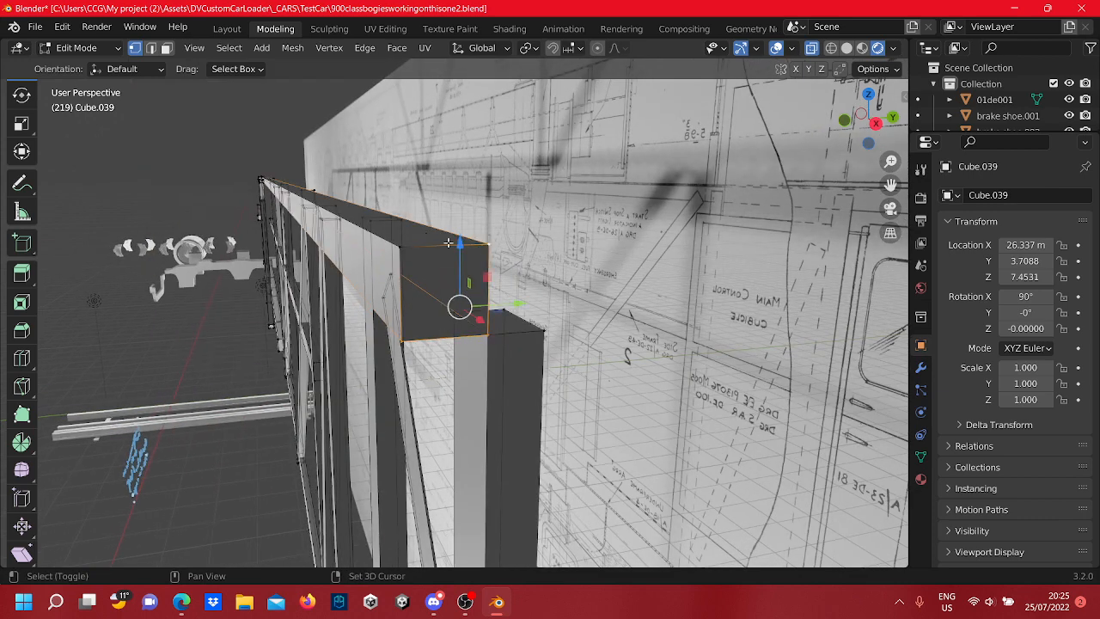
left_click(402, 249, "shift")
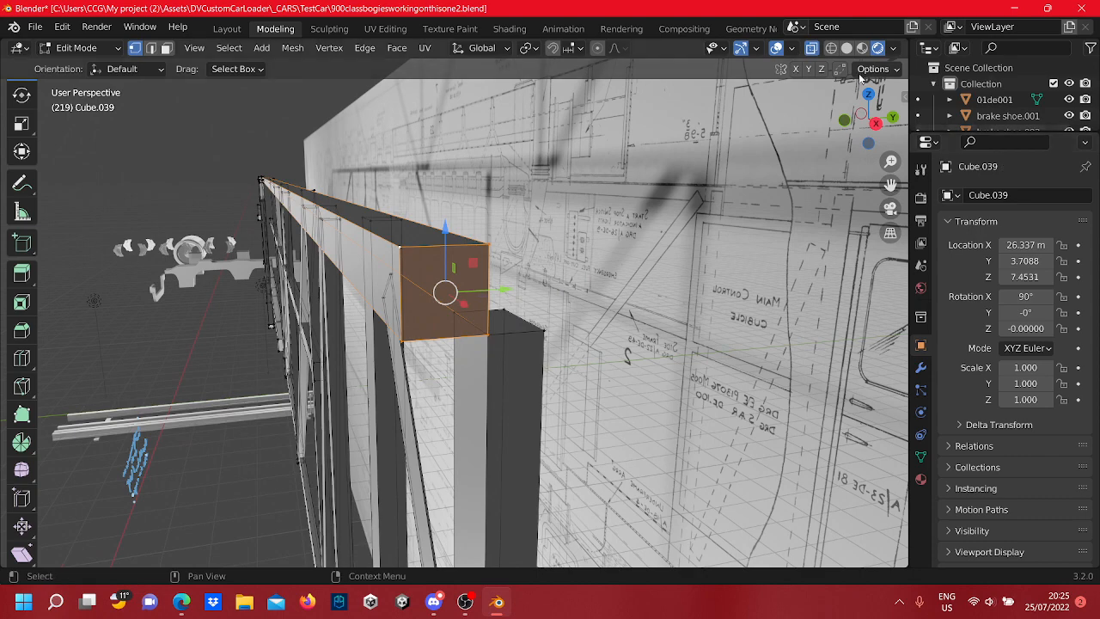
Examine the frame's far end from above and in perspective to compare how the member ends line up
left_click(867, 93)
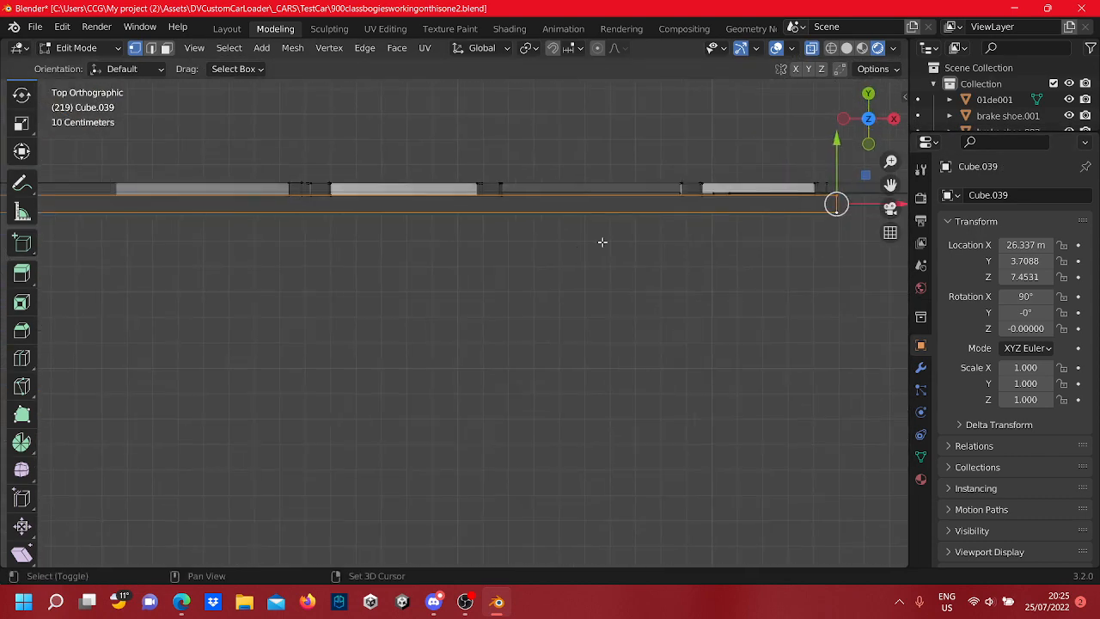
middle_click_drag(601, 242, 741, 288, "shift")
scroll(596, 241, "up", 6)
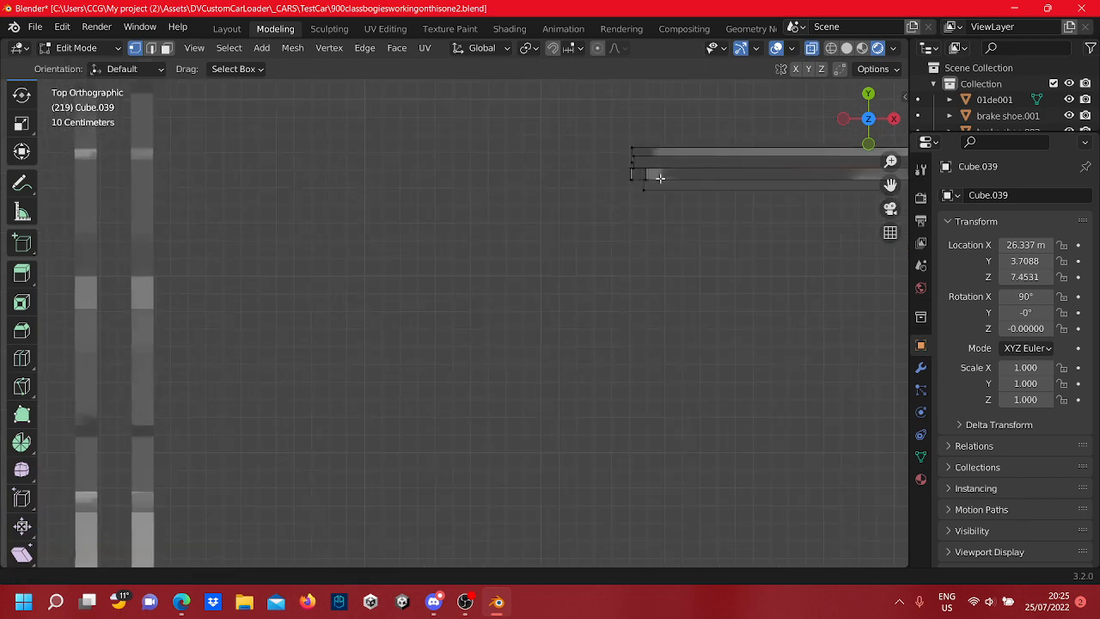
middle_click_drag(659, 177, 489, 309, "shift")
scroll(494, 307, "up", 5)
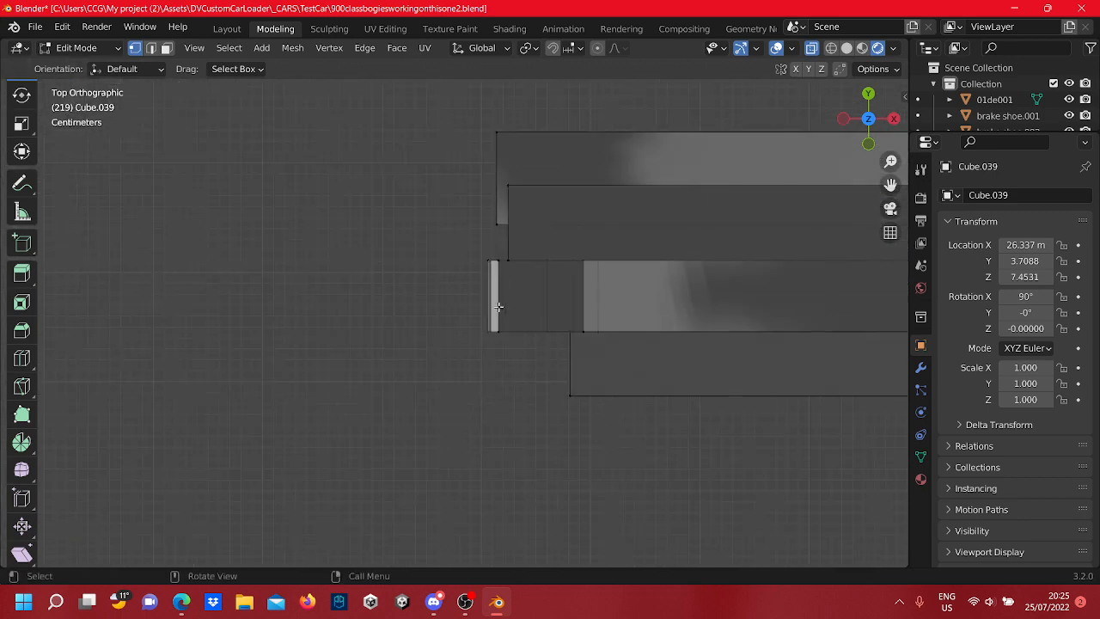
middle_click_drag(568, 300, 469, 336, "shift")
middle_click_drag(404, 383, 704, 212)
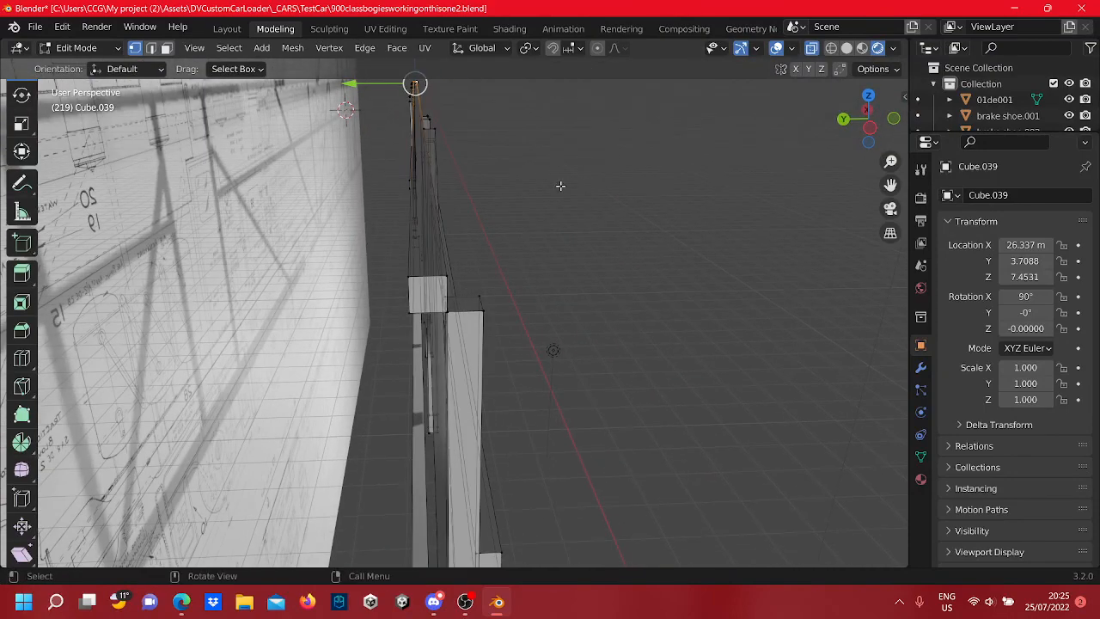
scroll(560, 186, "down", 3)
middle_click_drag(459, 135, 573, 454, "shift")
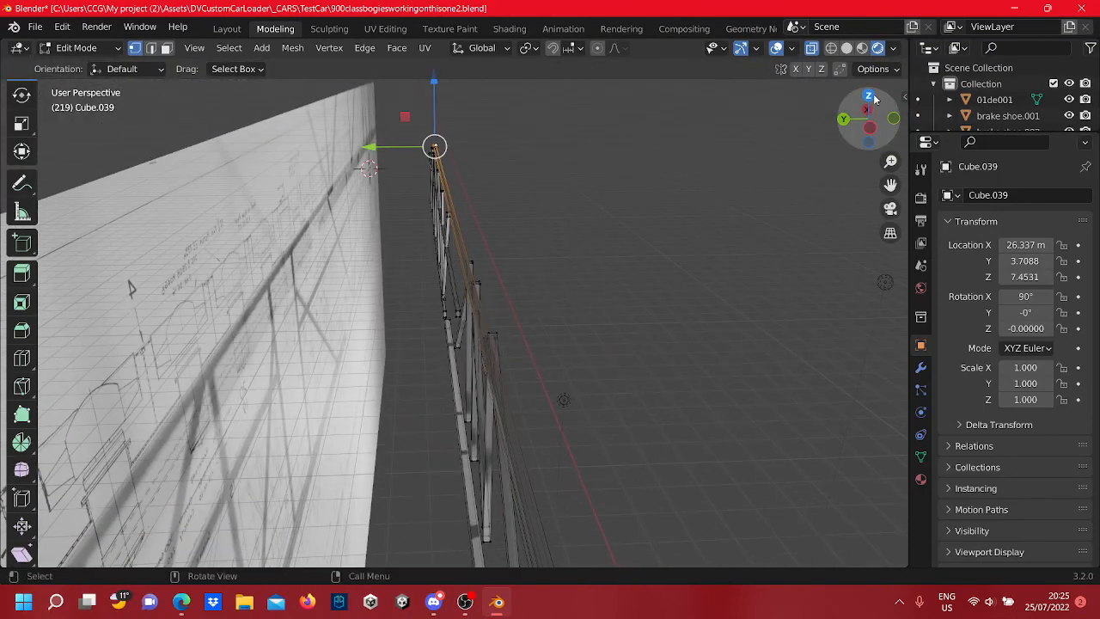
Move the outermost member's end vertices about 0.011 m along X, level with the neighbouring member's end
left_click(869, 97)
scroll(700, 257, "down", 3)
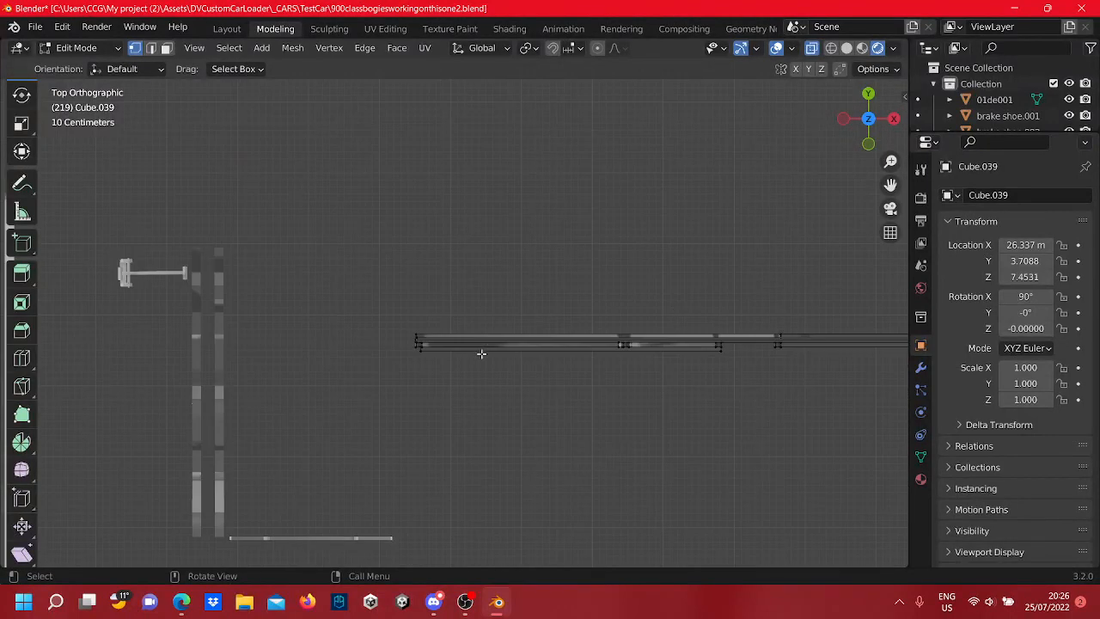
scroll(481, 354, "up", 9)
middle_click_drag(475, 324, 622, 207, "shift")
scroll(476, 309, "up", 3)
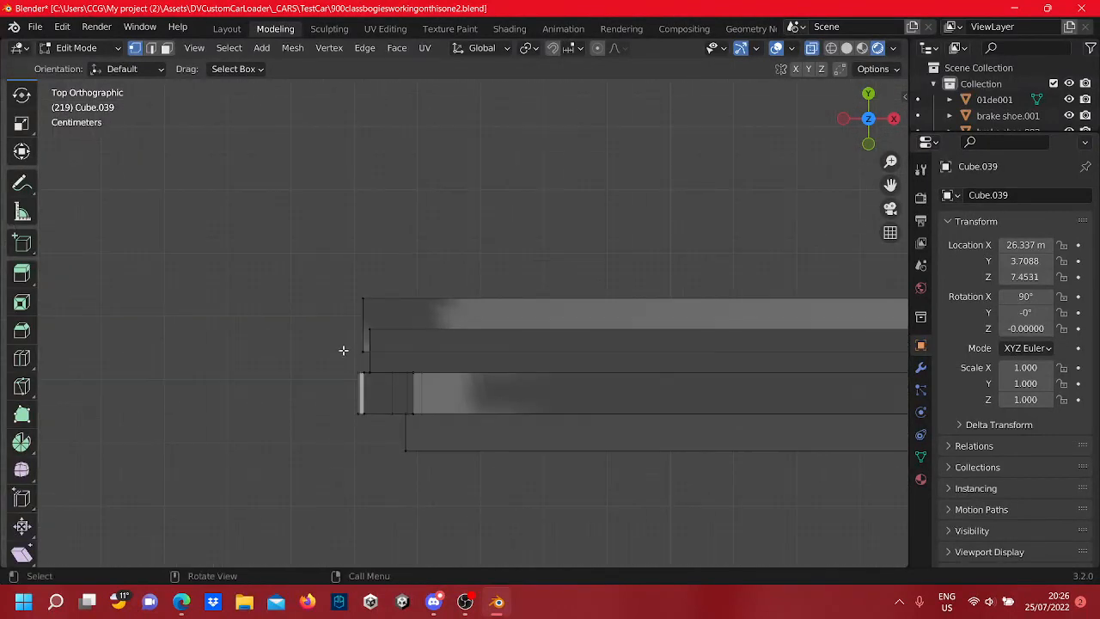
left_click_drag(361, 357, 355, 270)
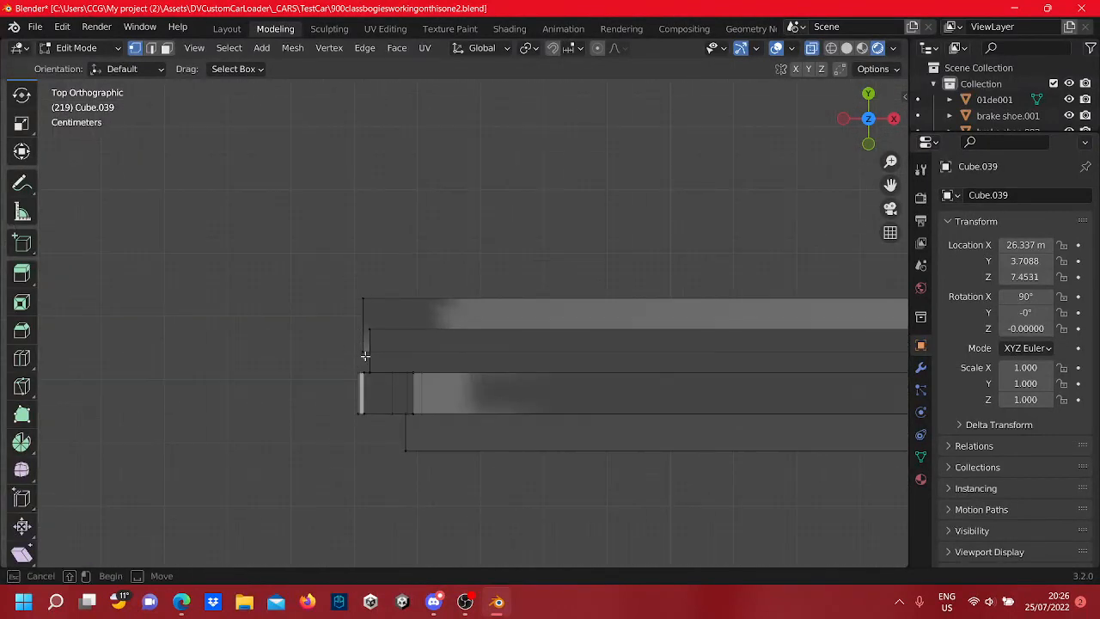
scroll(362, 345, "up", 4)
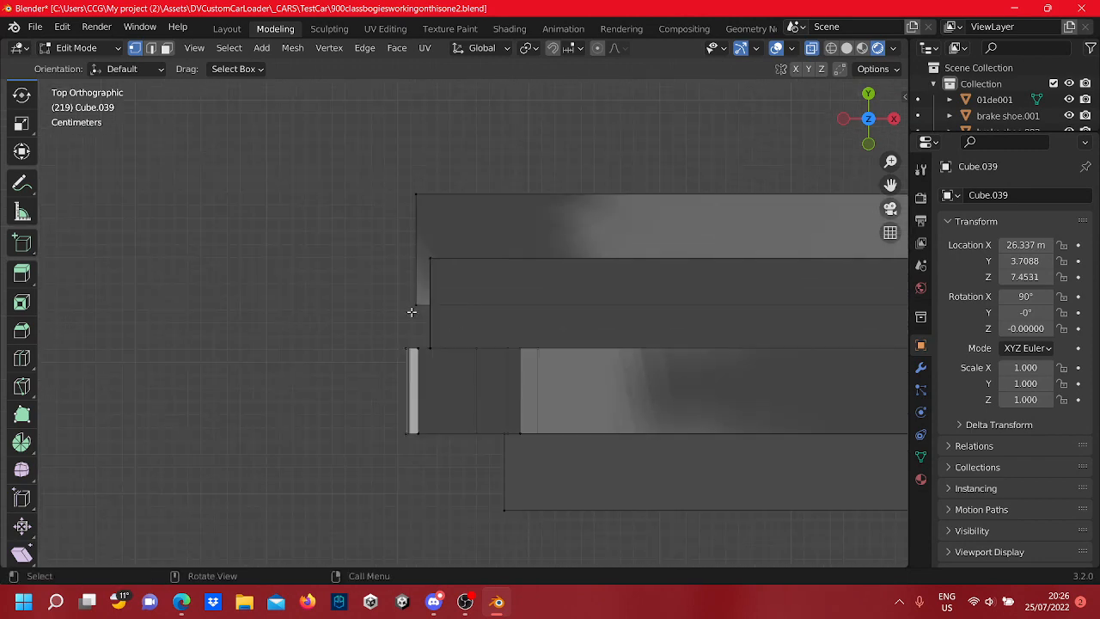
left_click_drag(365, 319, 422, 102)
left_click_drag(467, 250, 482, 259)
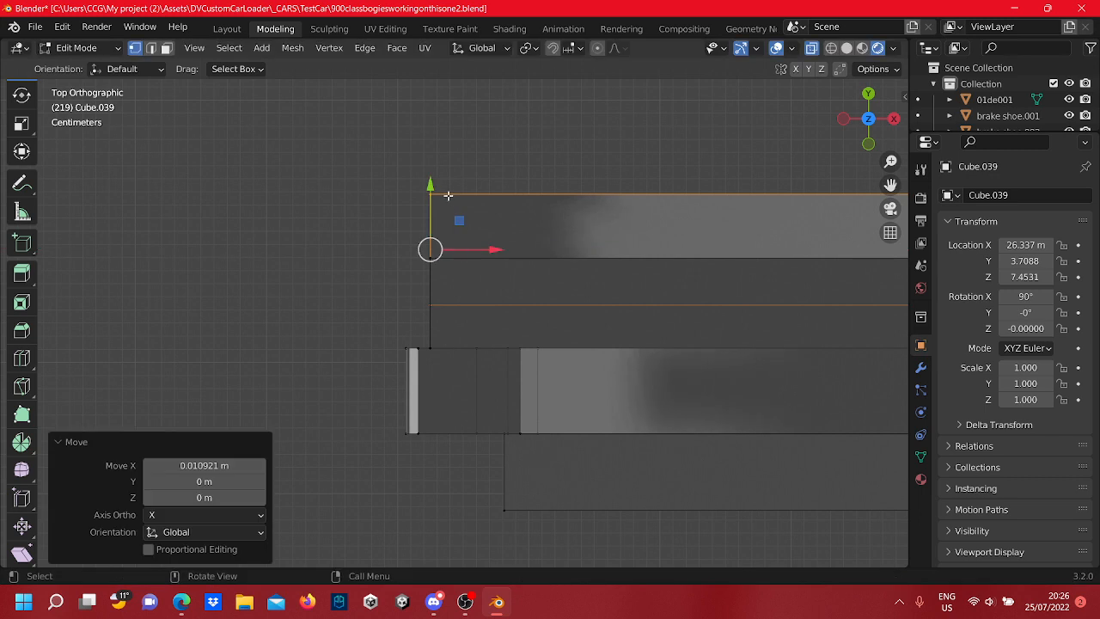
Move the outermost member's end about 0.033 m inward along Y and bring its outer corner onto the neighbouring member's outer edge
left_click_drag(437, 185, 439, 230)
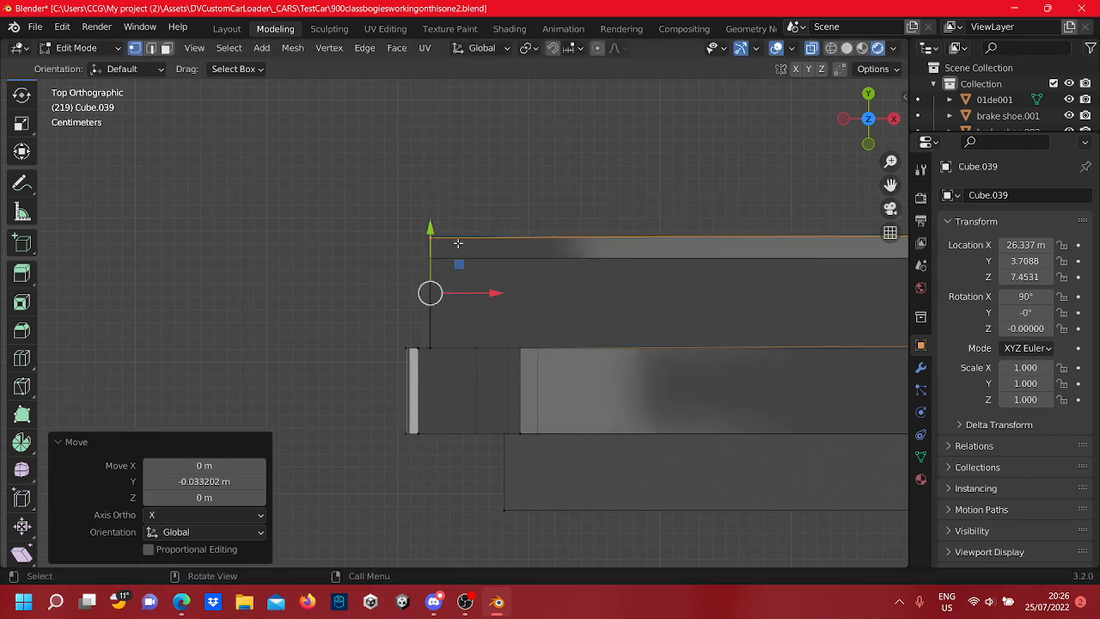
left_click(431, 237)
left_click_drag(433, 189, 434, 208)
scroll(522, 363, "up", 1)
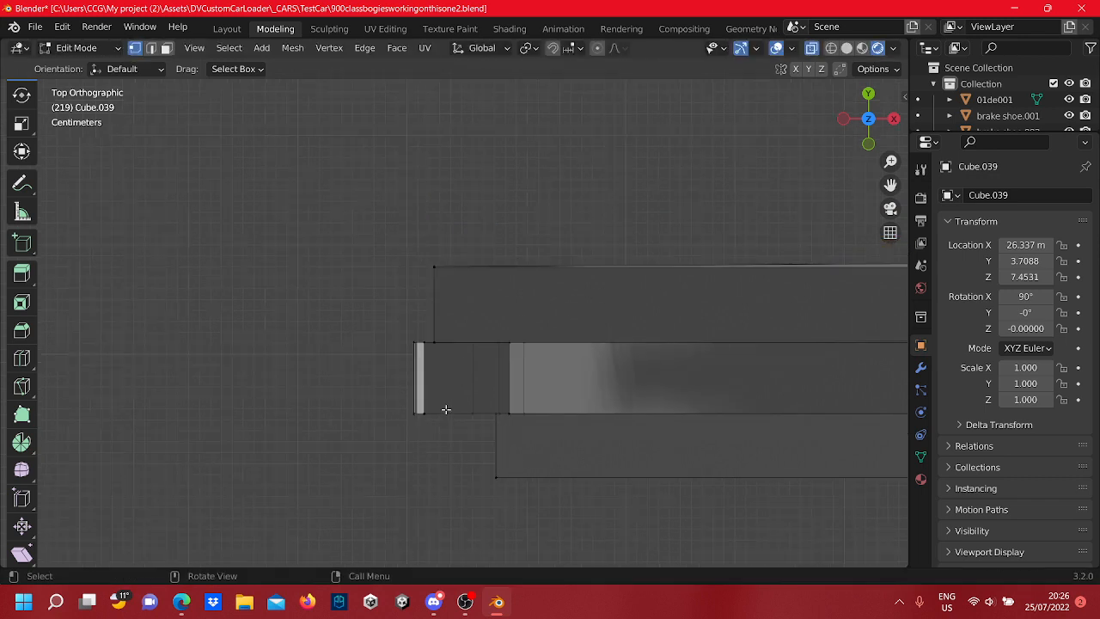
Move the protruding upright's end vertices about 0.018 m along X, and its adjacent vertices about 0.009 m back, onto the frame's end line
left_click_drag(407, 436, 356, 327)
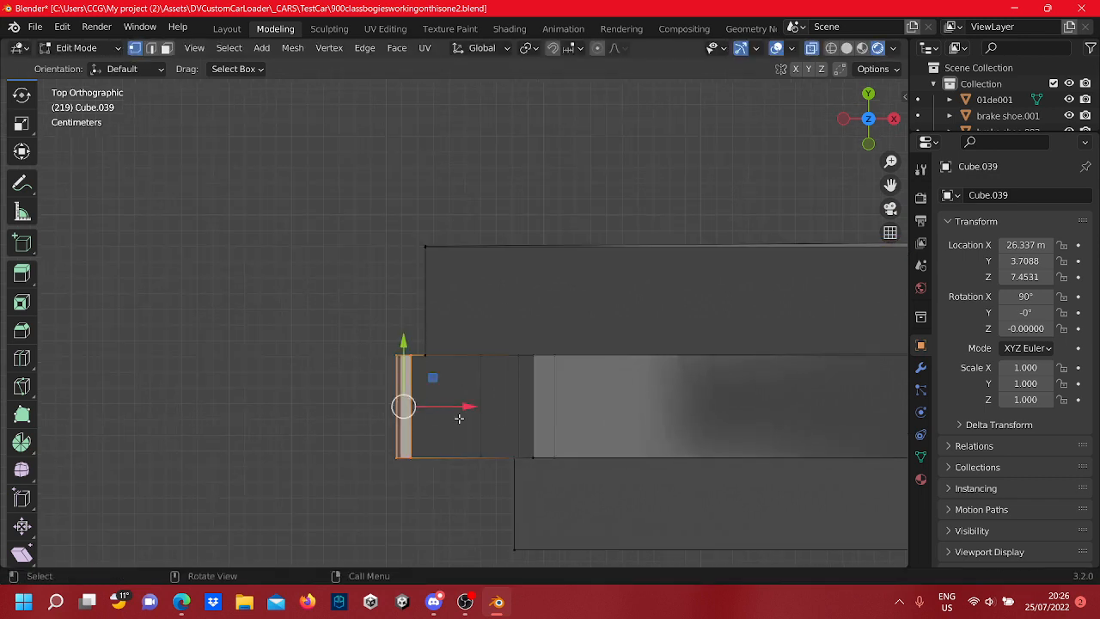
left_click_drag(450, 401, 482, 403)
left_click_drag(457, 464, 443, 420)
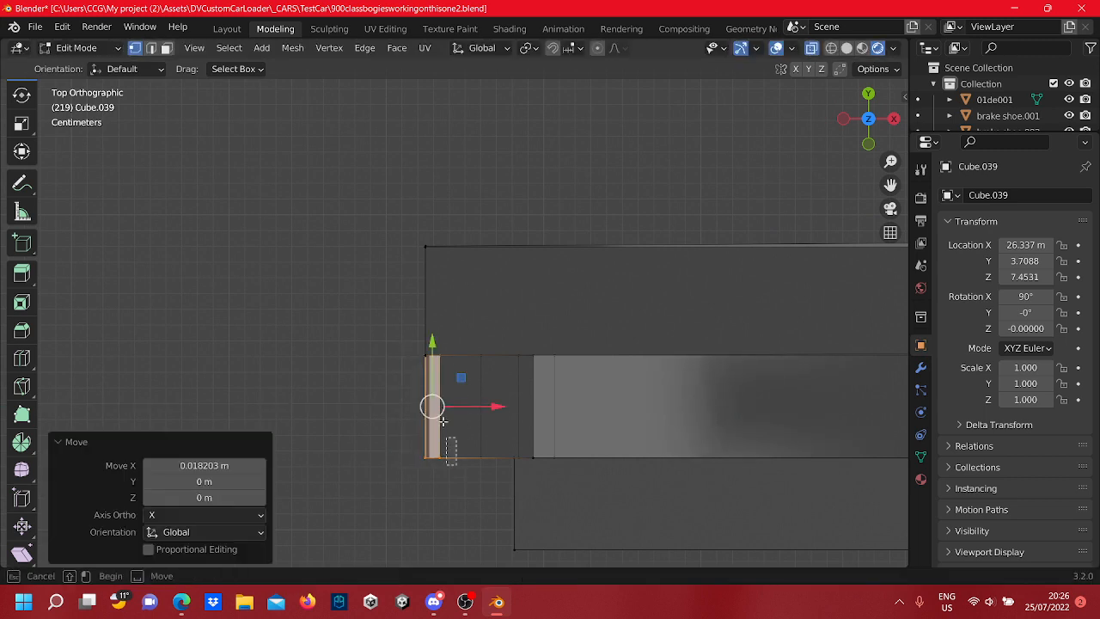
left_click_drag(437, 346, 438, 348)
left_click_drag(451, 402, 460, 410)
scroll(454, 397, "down", 3)
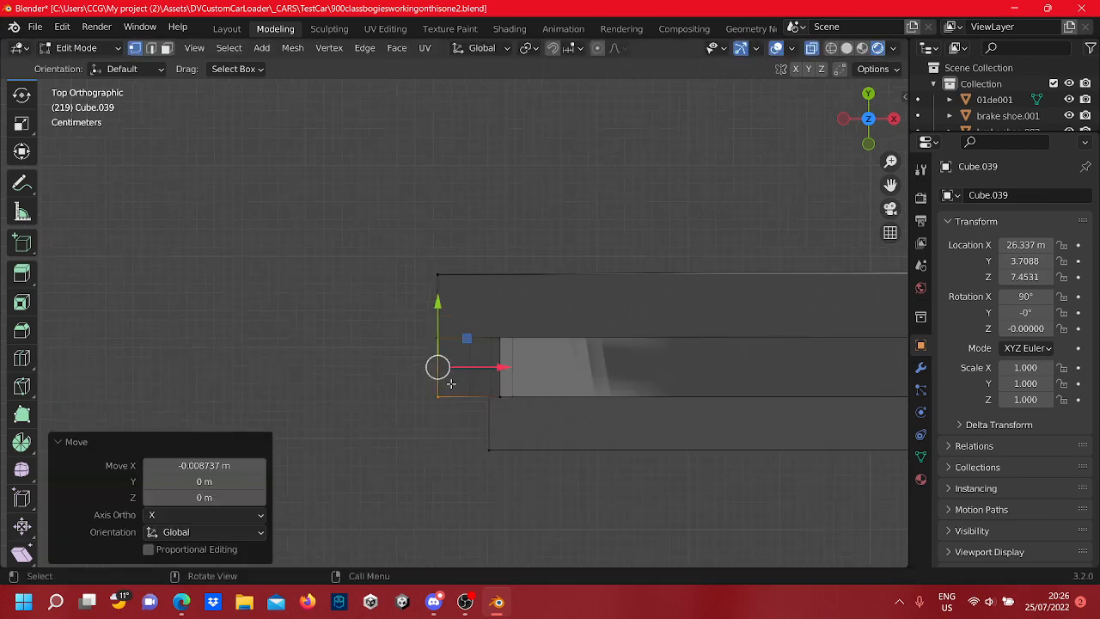
Check the frame end against the front drawing and move the nearest recessed member's vertices about 0.035 m along negative X onto the end line
middle_click_drag(449, 383, 466, 319)
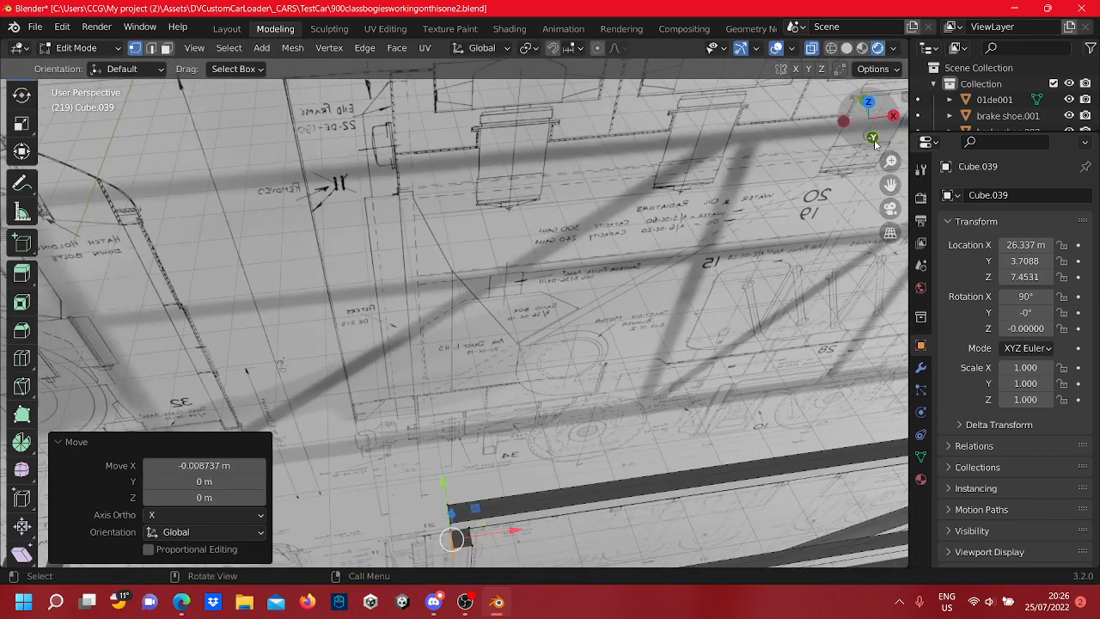
left_click(872, 137)
scroll(630, 295, "down", 4)
middle_click_drag(630, 295, 642, 196, "shift")
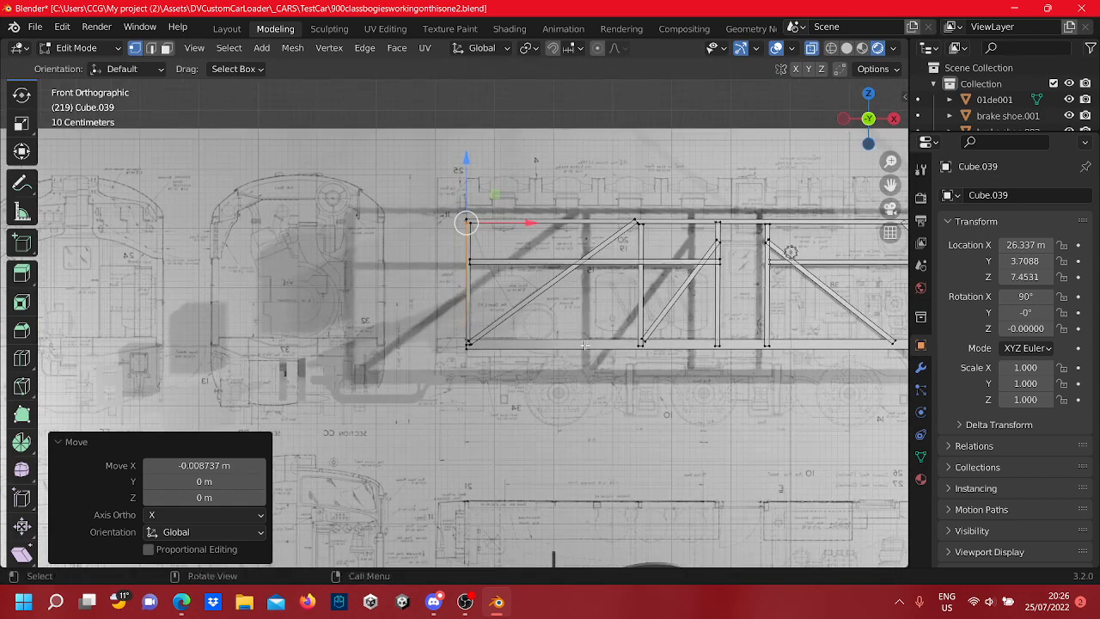
scroll(584, 345, "up", 7)
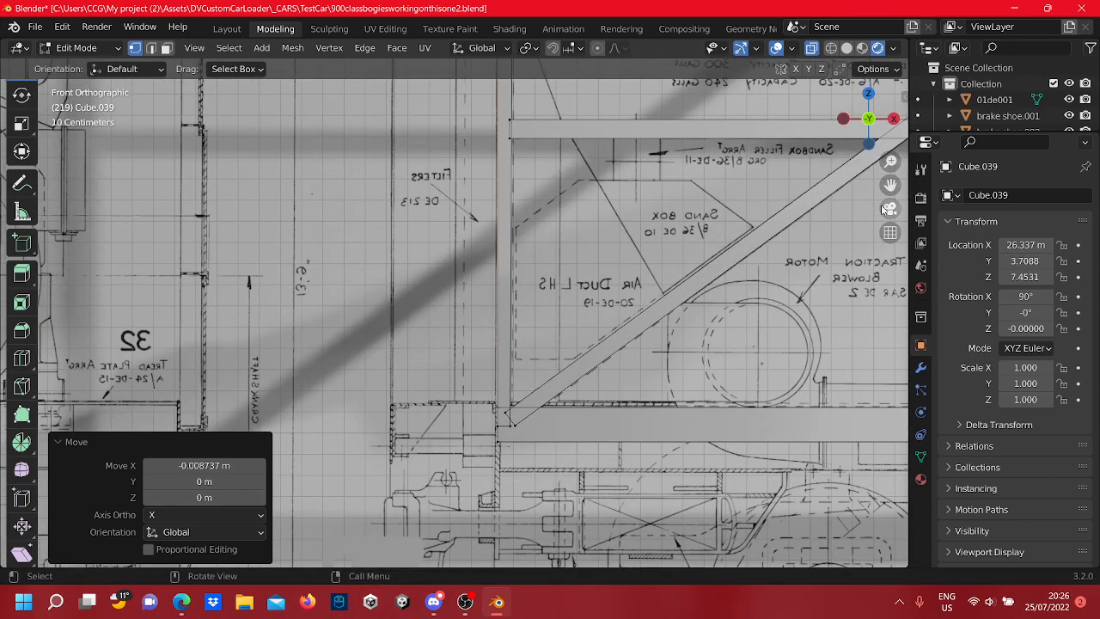
left_click(868, 93)
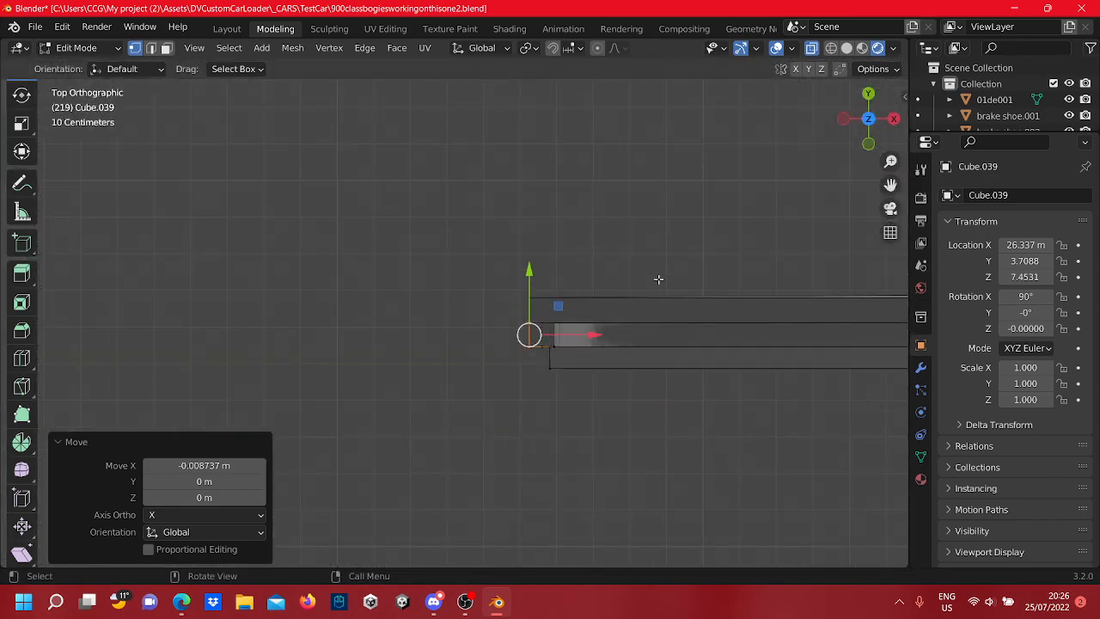
scroll(658, 279, "up", 4)
middle_click_drag(692, 292, 555, 275, "shift")
scroll(539, 332, "up", 3)
middle_click_drag(555, 397, 481, 388, "shift")
scroll(494, 302, "up", 4)
left_click(473, 283)
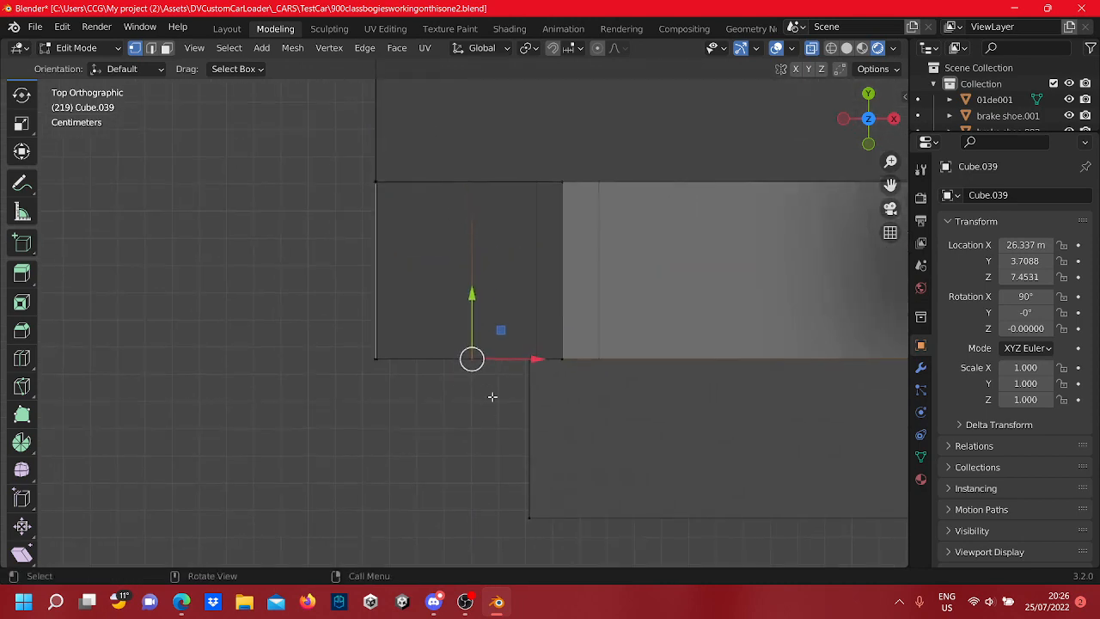
left_click(518, 302)
left_click_drag(529, 277, 427, 292)
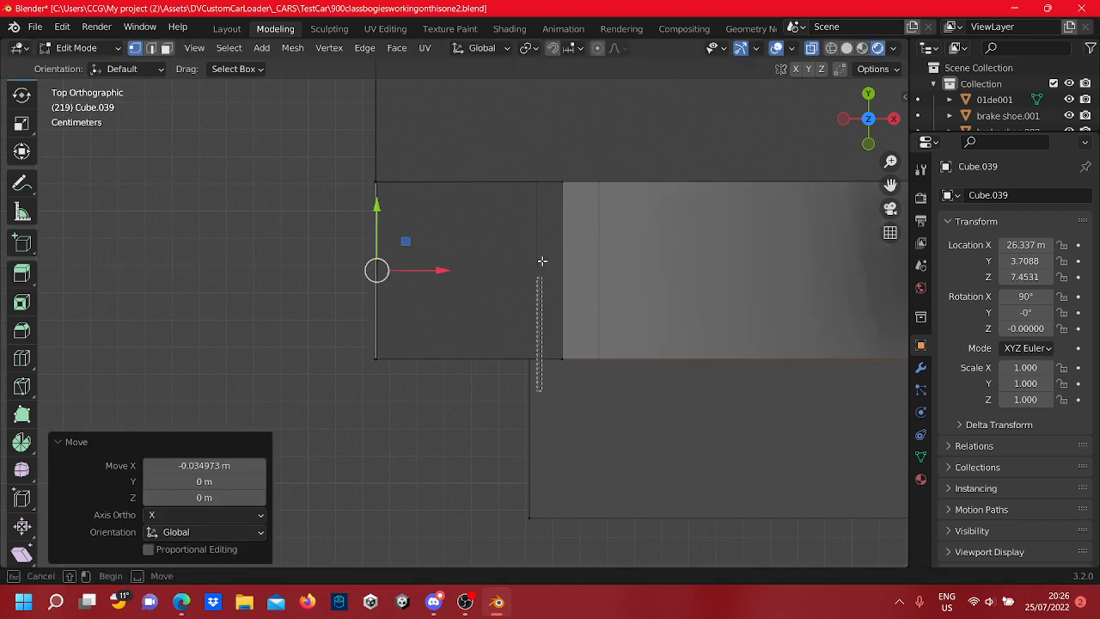
Move the three remaining sets of recessed end vertices in the middle row along negative X onto the frame's end line
left_click(586, 255)
left_click_drag(553, 393, 539, 160)
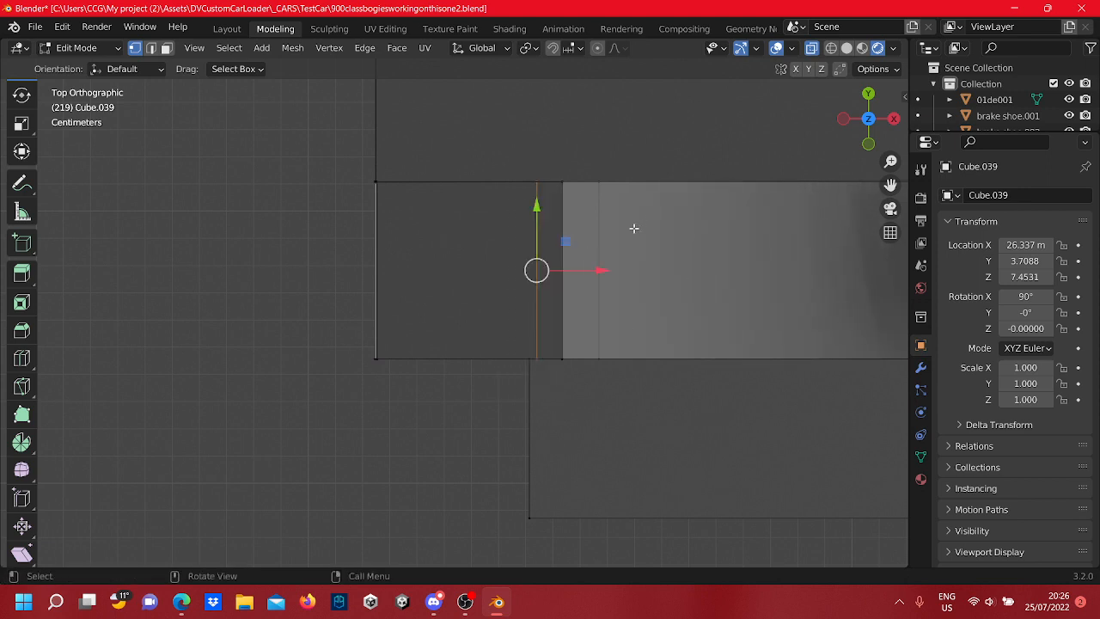
left_click_drag(576, 277, 421, 302)
left_click_drag(594, 373, 572, 393)
left_click_drag(563, 397, 555, 107)
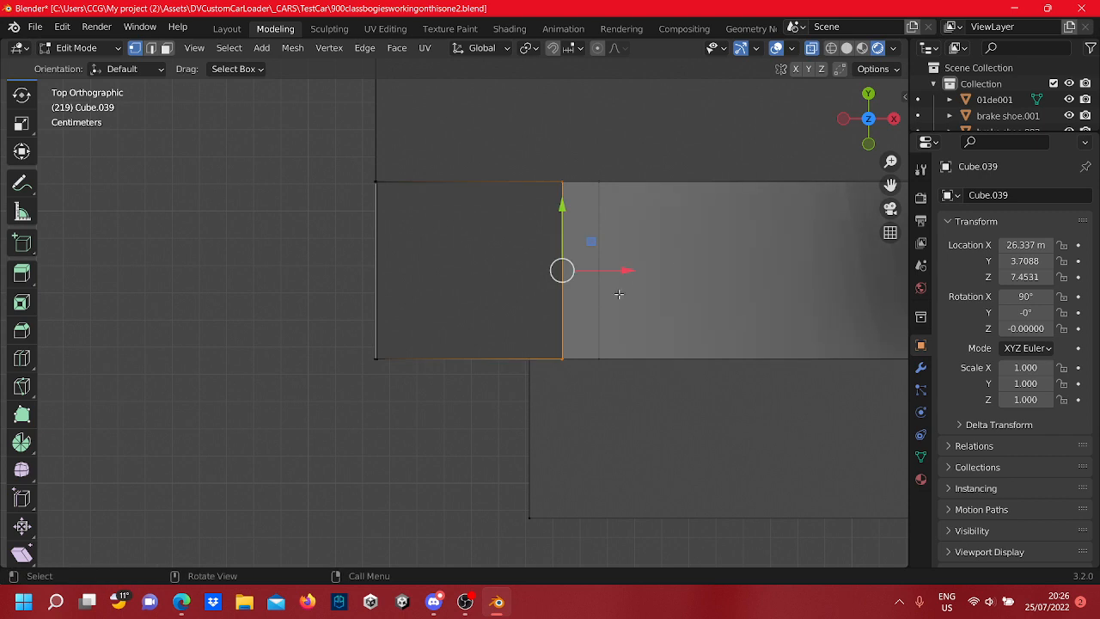
left_click_drag(624, 275, 434, 299)
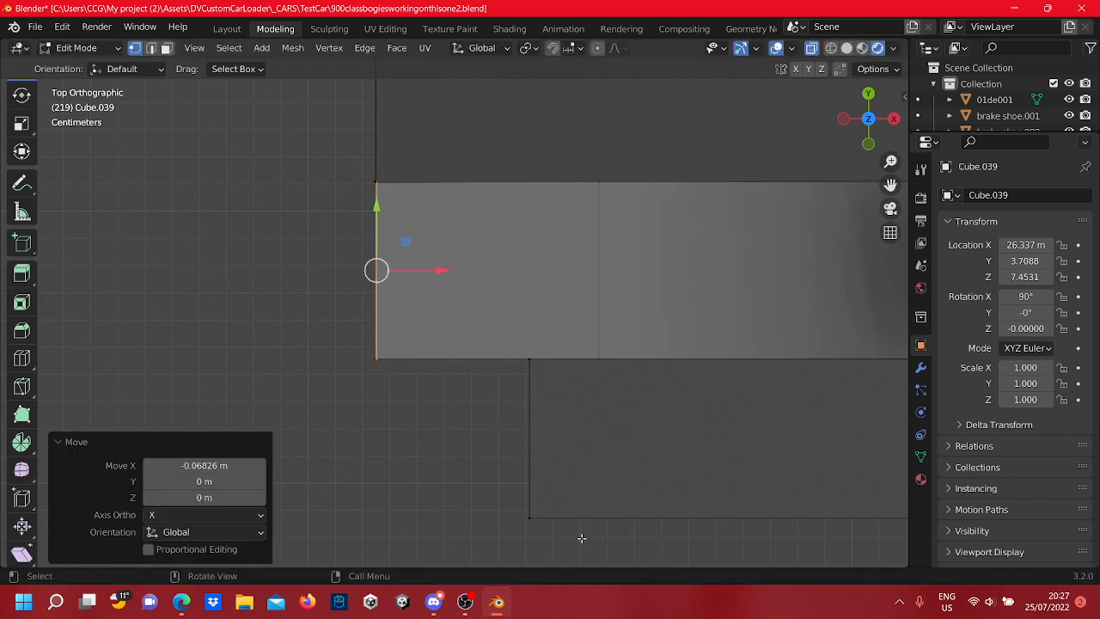
left_click_drag(581, 529, 473, 269)
left_click_drag(645, 383, 569, 168)
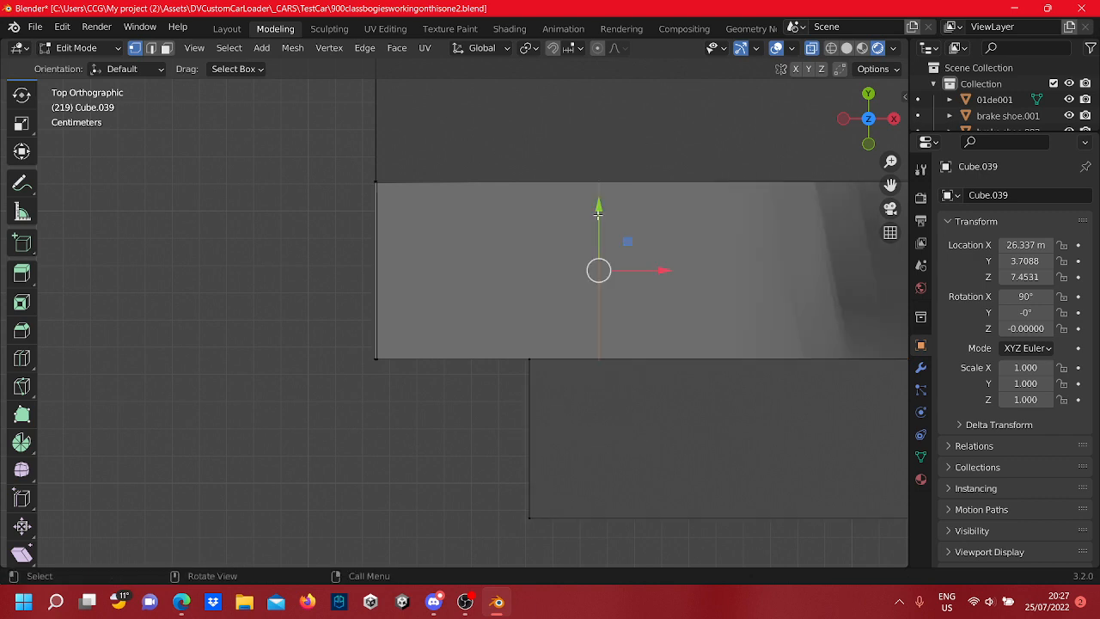
left_click_drag(668, 270, 438, 310)
Move the innermost member's end along Y into the middle row, and shift it about 0.056 m along negative X to the end line
left_click_drag(583, 533, 479, 302)
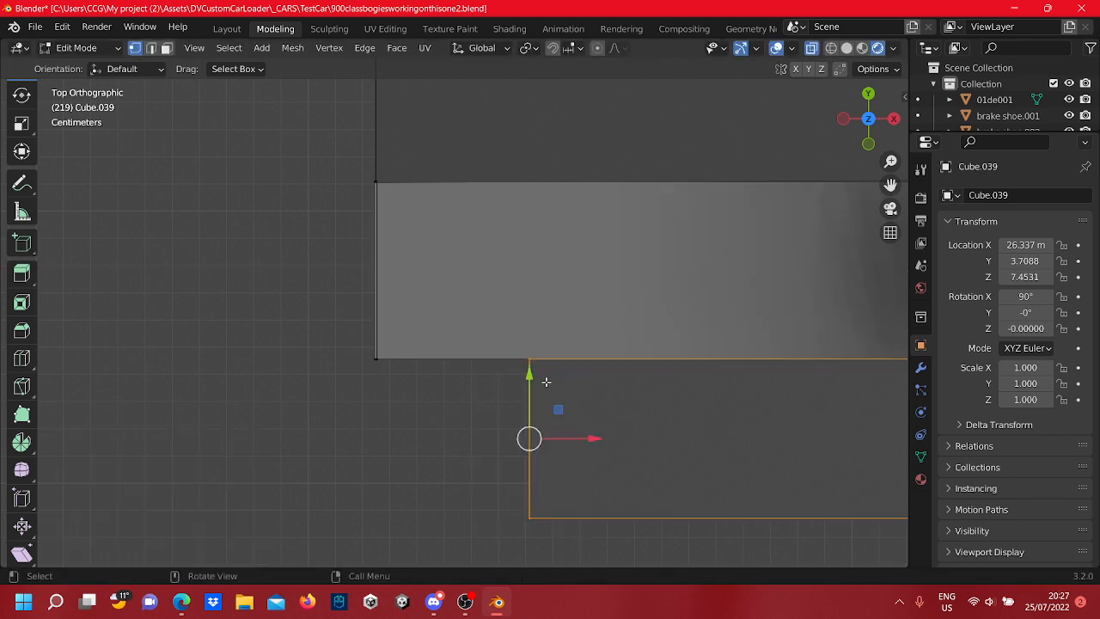
left_click_drag(529, 376, 535, 147)
left_click_drag(561, 358, 527, 310)
left_click_drag(589, 451, 480, 87)
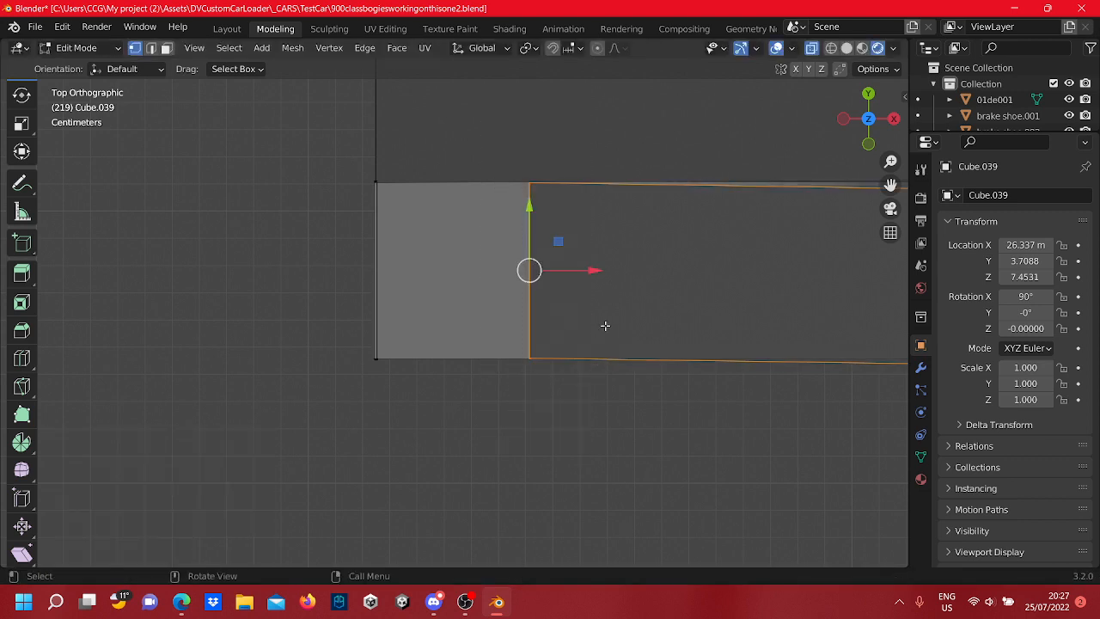
left_click_drag(594, 276, 439, 278)
scroll(565, 422, "down", 10)
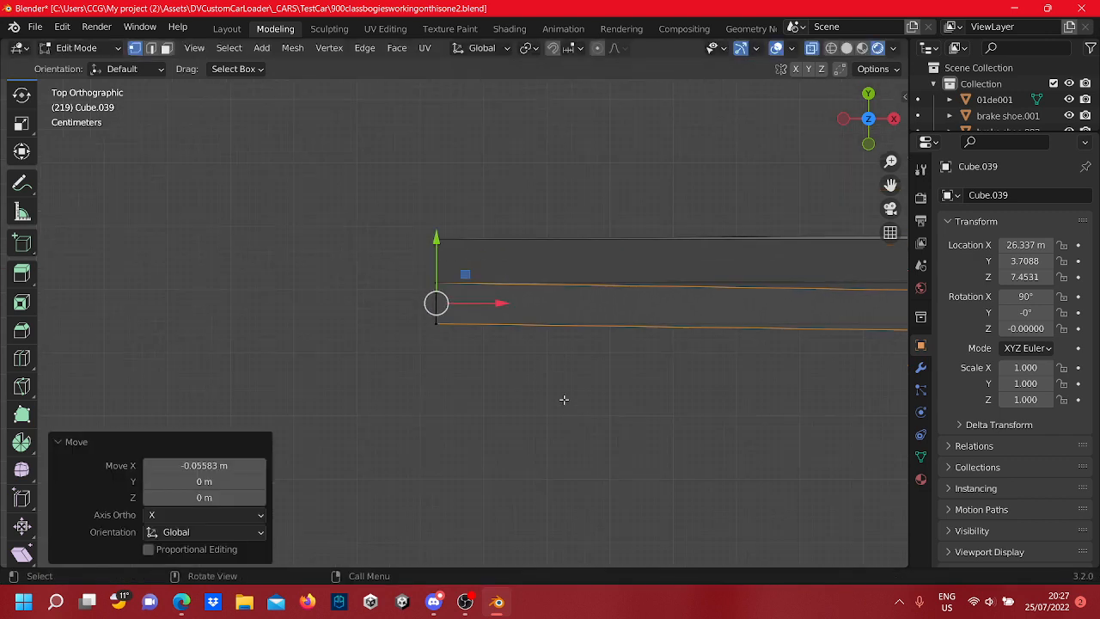
Select all vertices at the first intermediate upright joint and move them about 0.068 m outward along Y
left_click(602, 403)
scroll(602, 403, "down", 6)
middle_click_drag(704, 403, 518, 387, "shift")
scroll(558, 302, "up", 10)
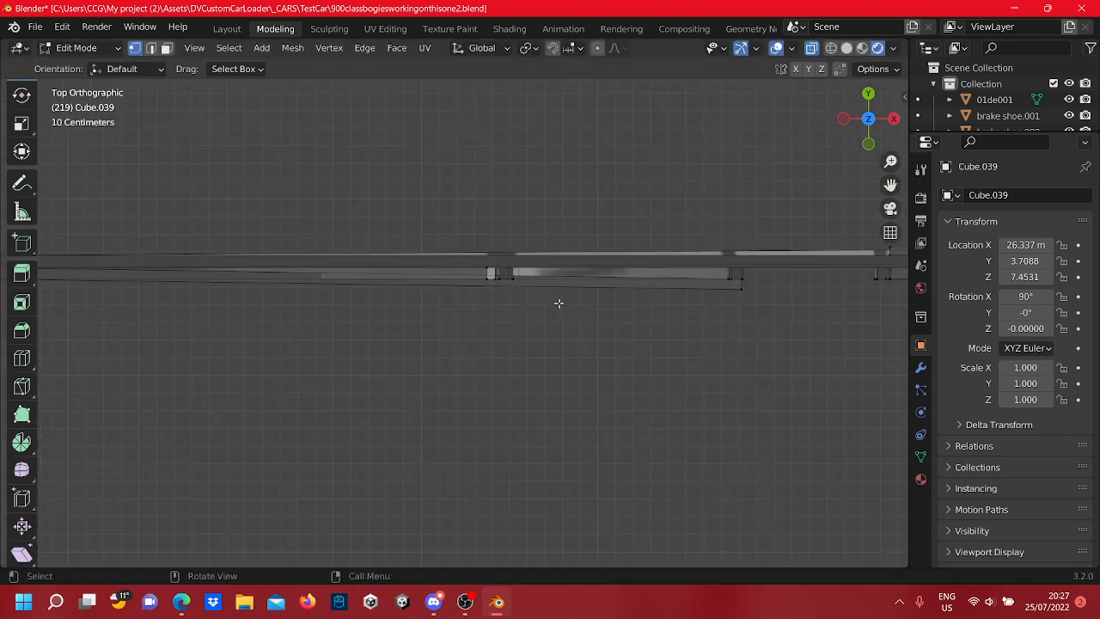
scroll(560, 255, "up", 2)
left_click_drag(521, 359, 402, 250)
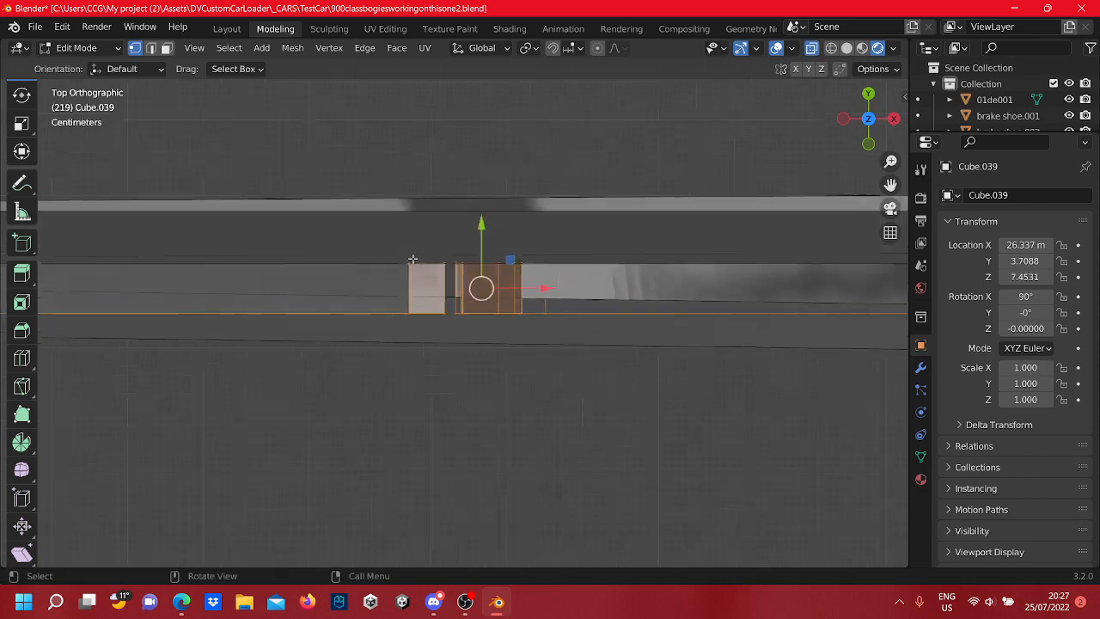
left_click_drag(487, 235, 479, 159)
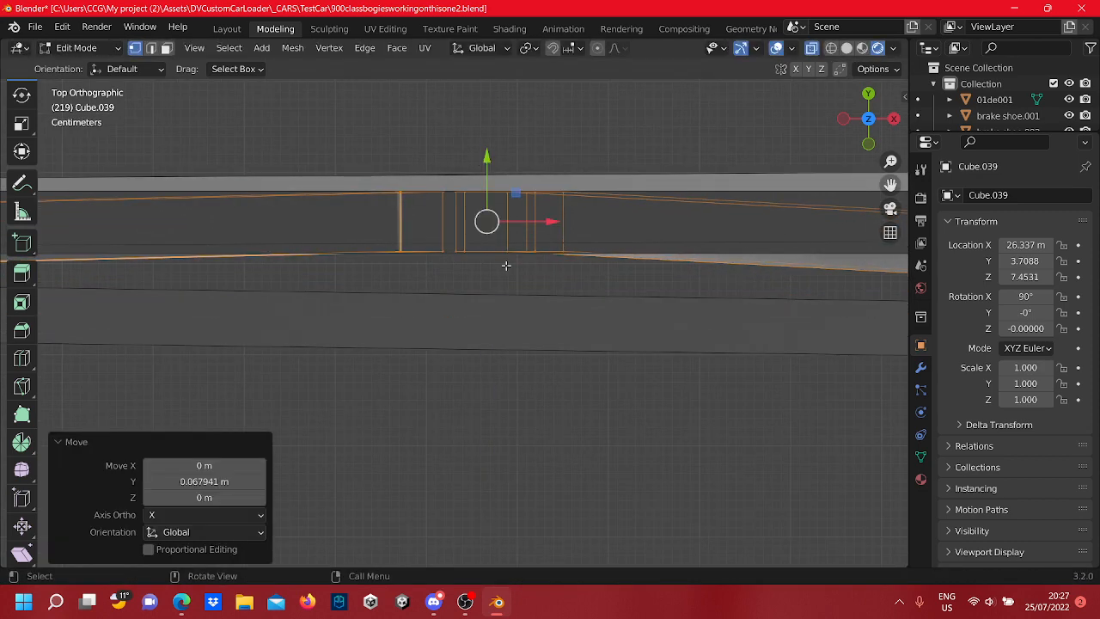
Select the vertices at the second intermediate upright joint, leave out the horizontal rail's corner, and move them about 0.067 m outward along Y
scroll(601, 318, "down", 7)
middle_click_drag(740, 355, 560, 375, "shift")
scroll(567, 373, "up", 3)
middle_click_drag(807, 306, 563, 234, "shift")
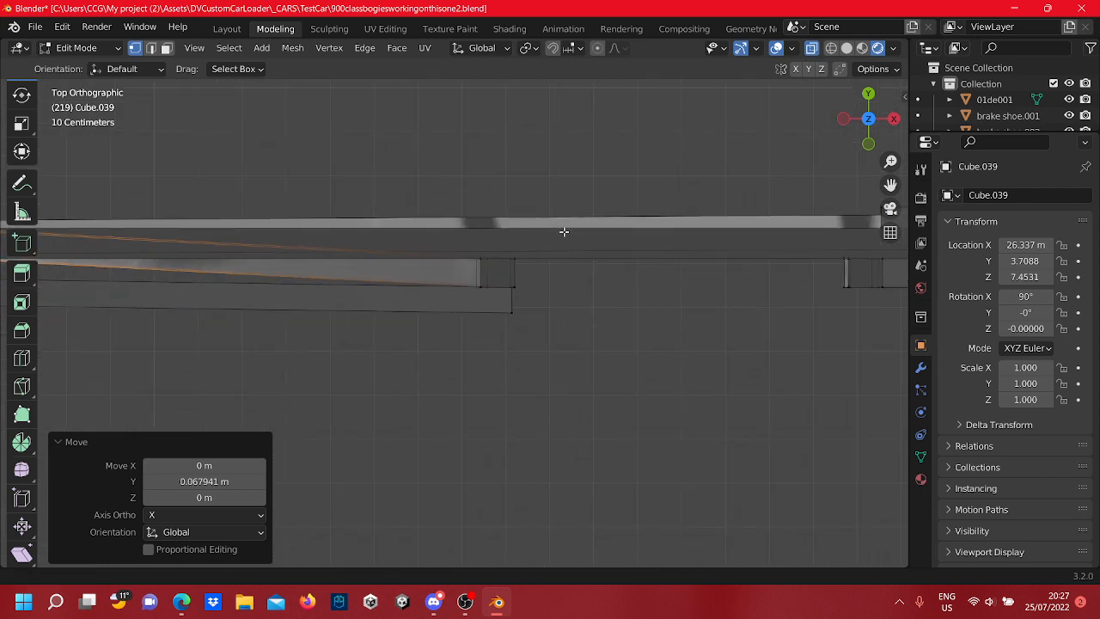
scroll(569, 262, "up", 4)
left_click_drag(607, 274, 444, 162)
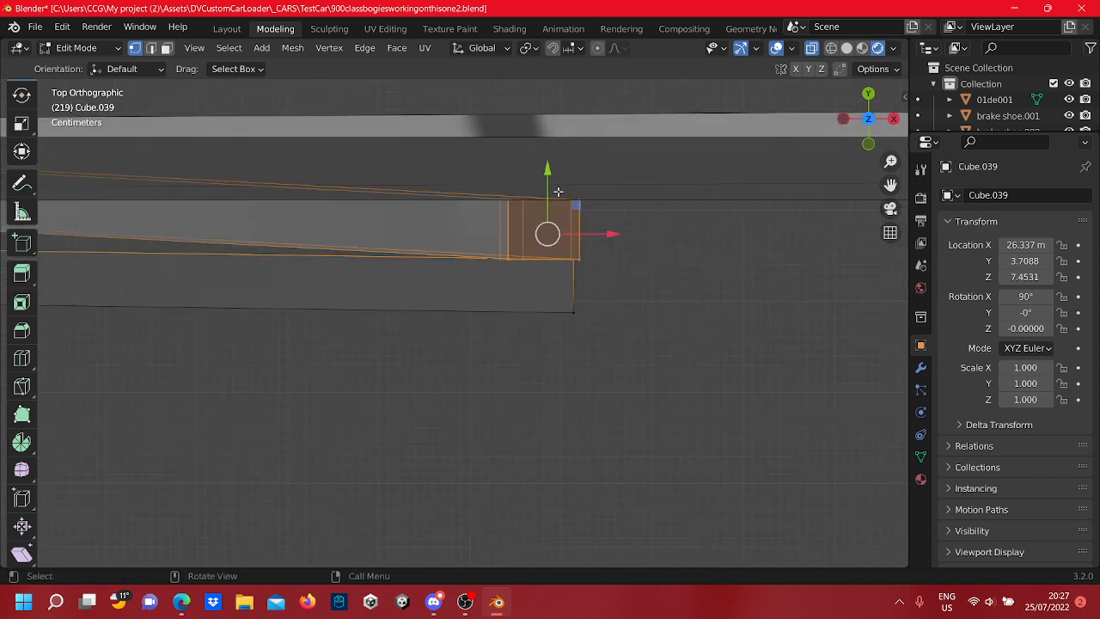
scroll(593, 190, "up", 2)
middle_click_drag(765, 189, 686, 197, "shift")
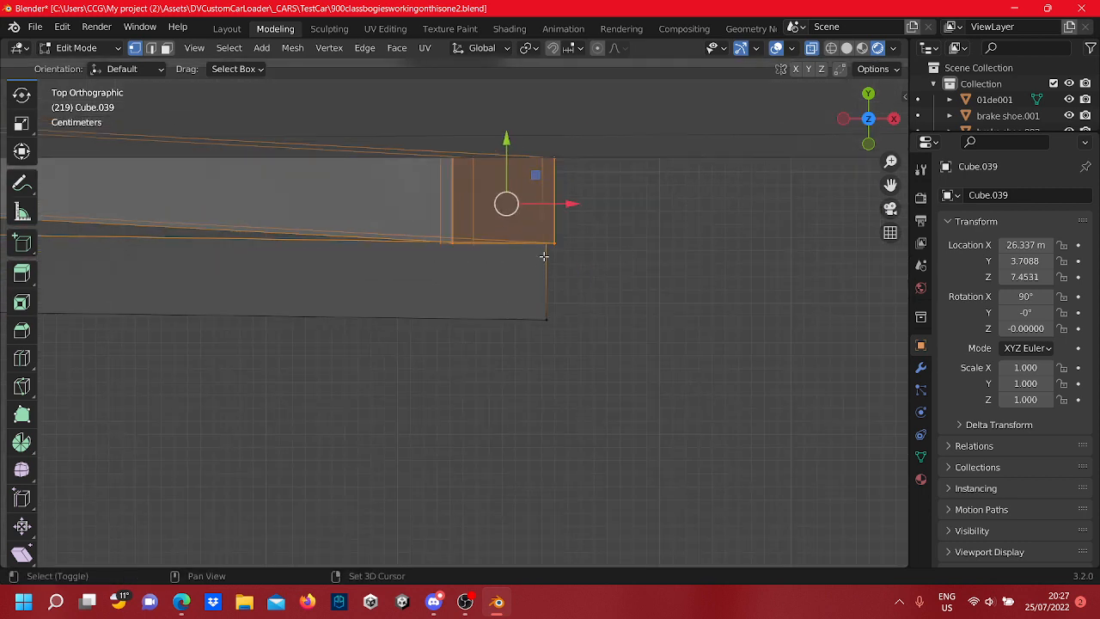
middle_click_drag(597, 275, 494, 336)
scroll(593, 313, "down", 2)
scroll(571, 271, "down", 5)
scroll(344, 249, "up", 5)
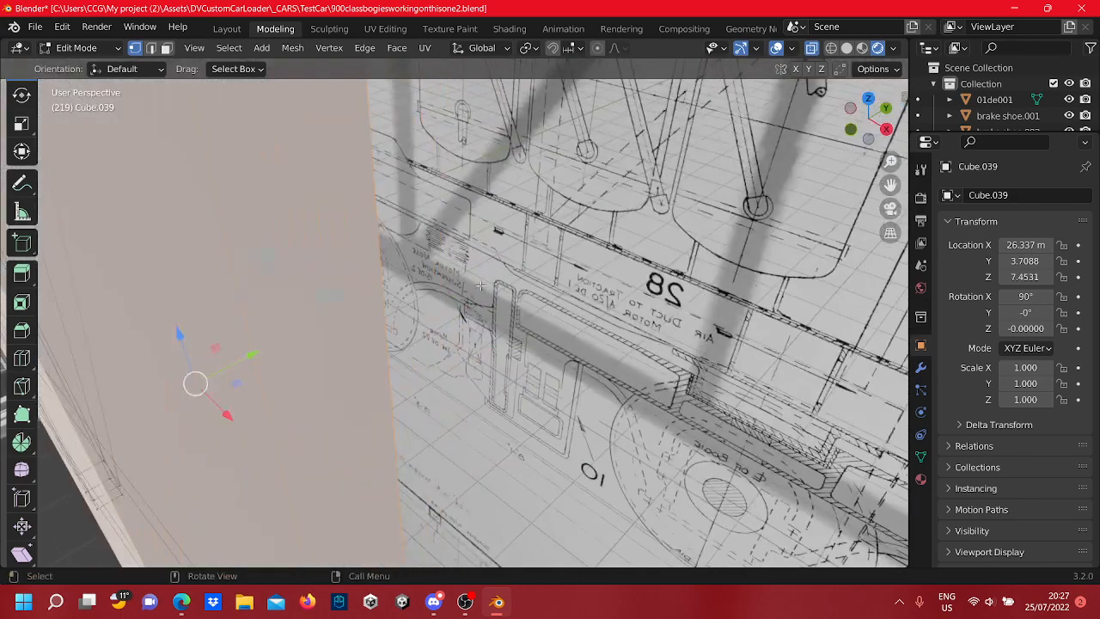
scroll(321, 238, "down", 2)
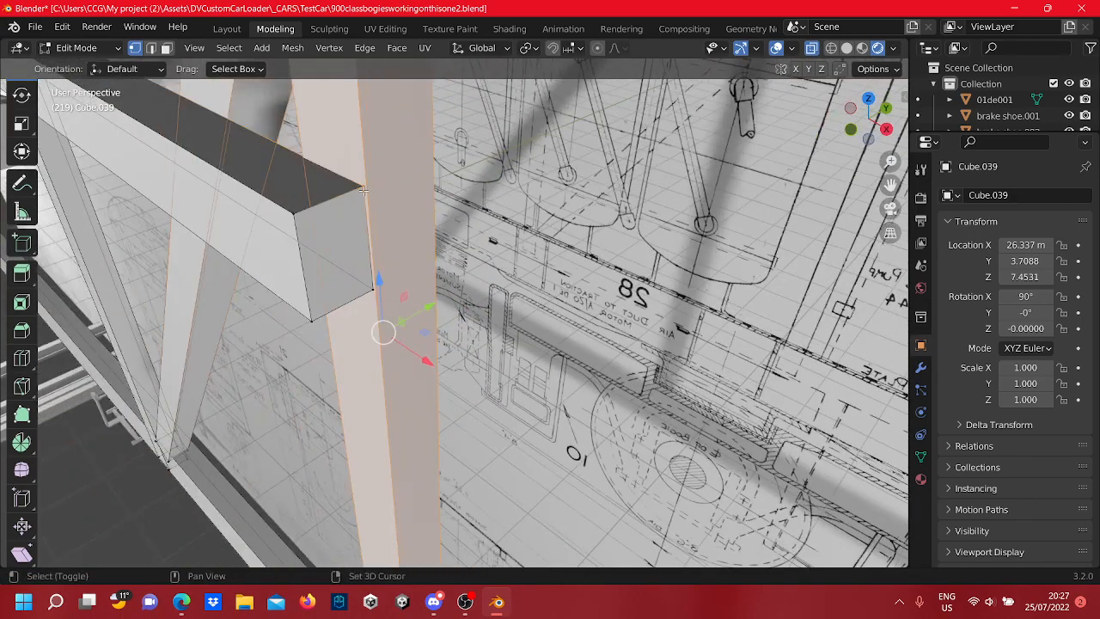
left_click(364, 189, "shift")
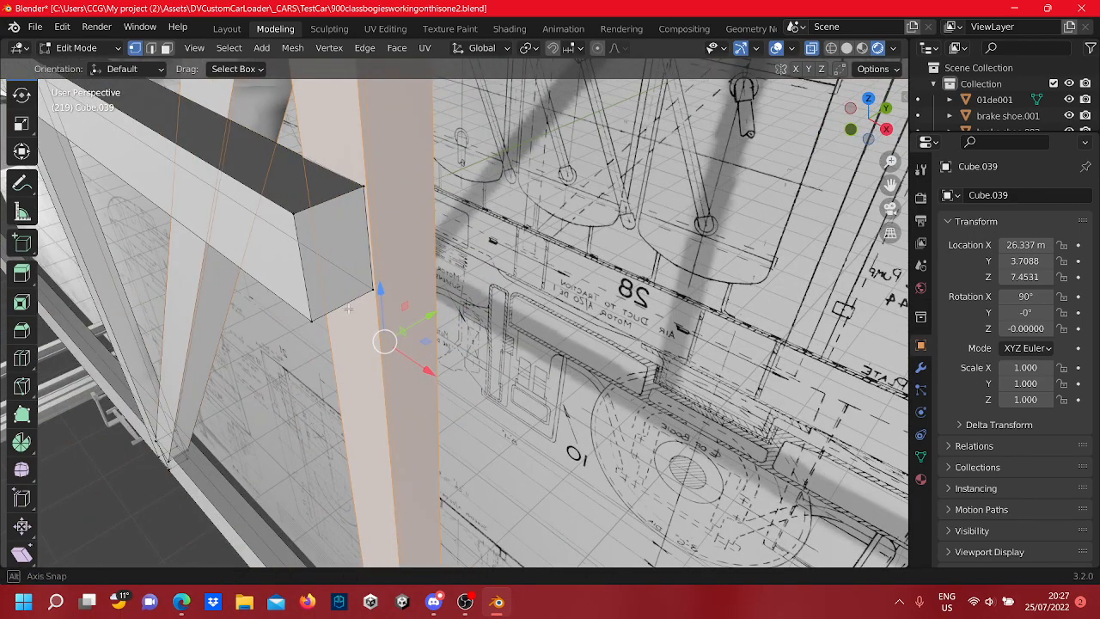
middle_click_drag(333, 269, 568, 328)
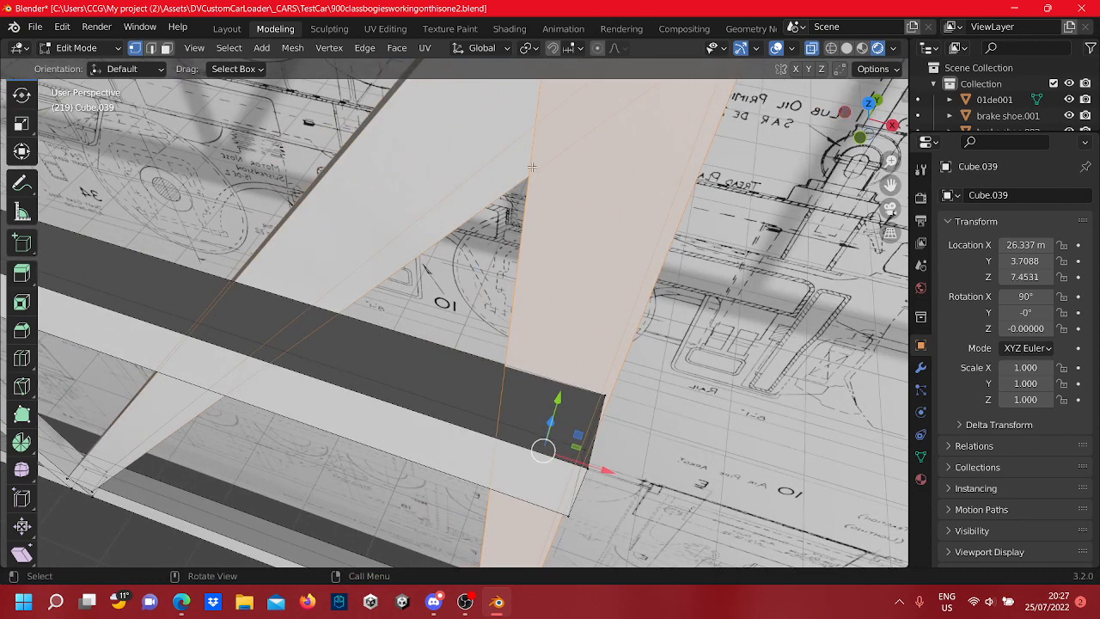
left_click(867, 104)
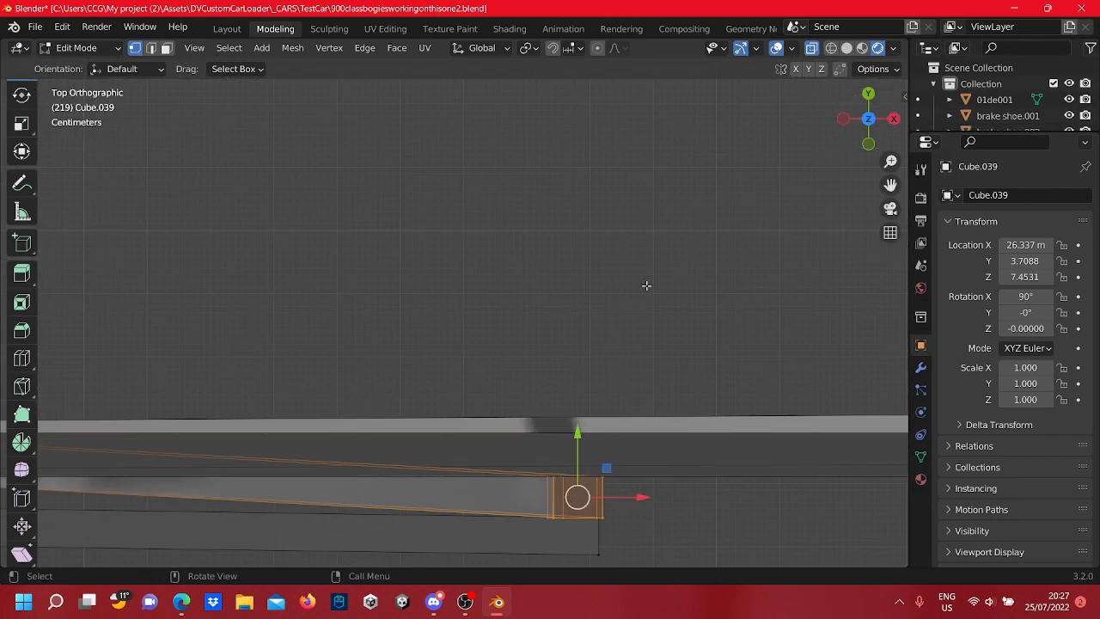
scroll(555, 370, "down", 3)
middle_click_drag(588, 439, 562, 370, "shift")
scroll(558, 335, "up", 4)
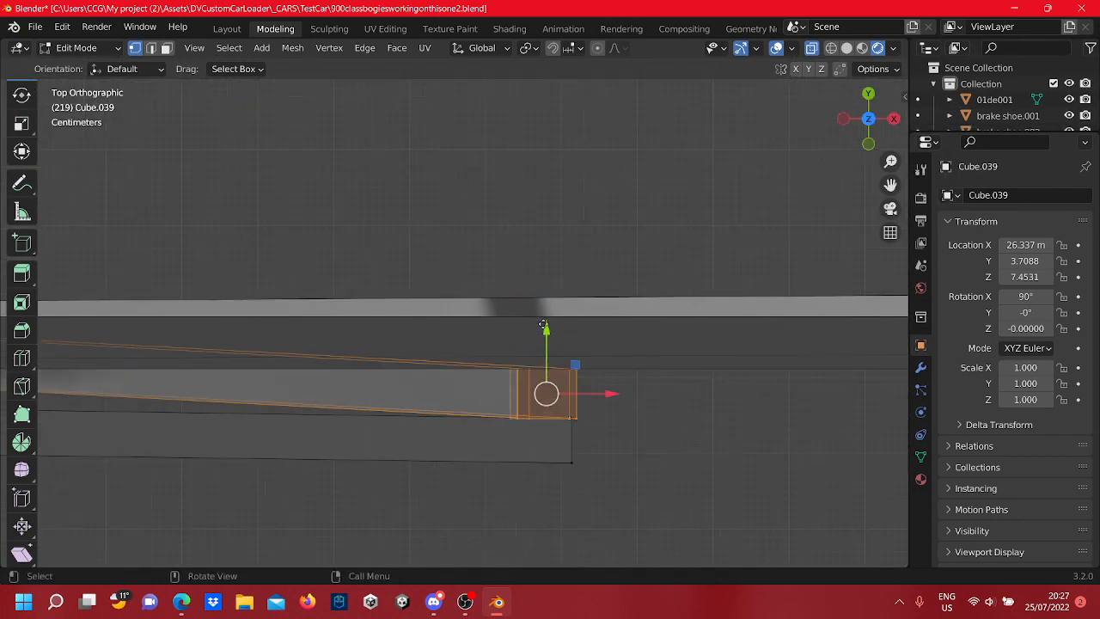
left_click_drag(543, 325, 549, 281)
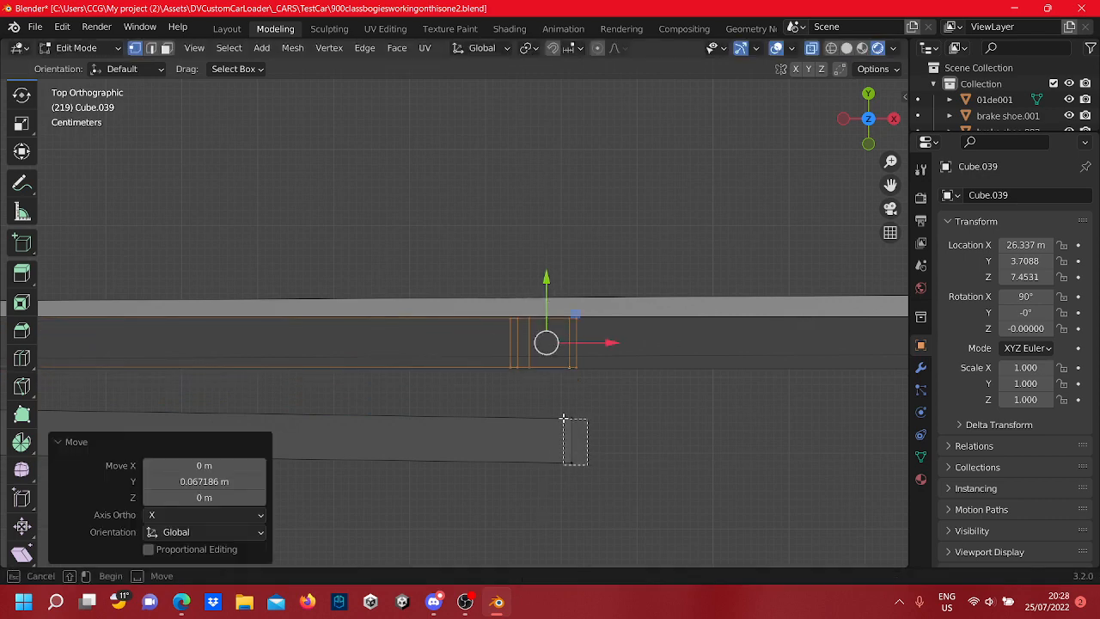
Move the short horizontal rail's end vertices at the second upright about 0.082 m outward along Y and clear the selection
left_click(564, 432)
left_click_drag(569, 434, 587, 320)
scroll(558, 423, "down", 2)
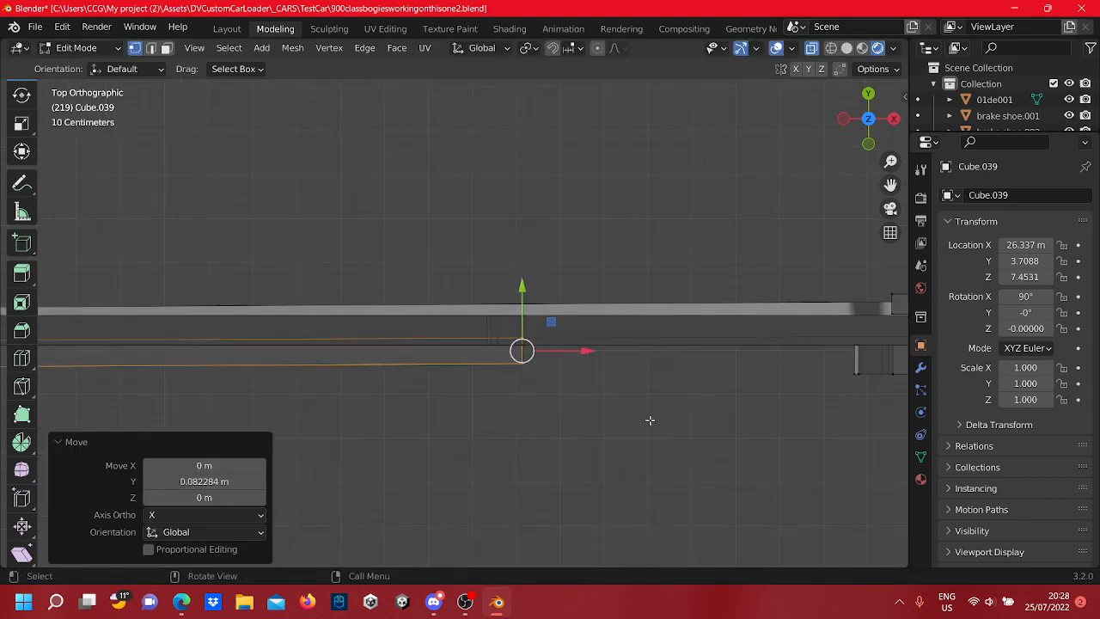
scroll(650, 420, "down", 8)
middle_click_drag(243, 347, 532, 317, "shift")
scroll(533, 318, "up", 4)
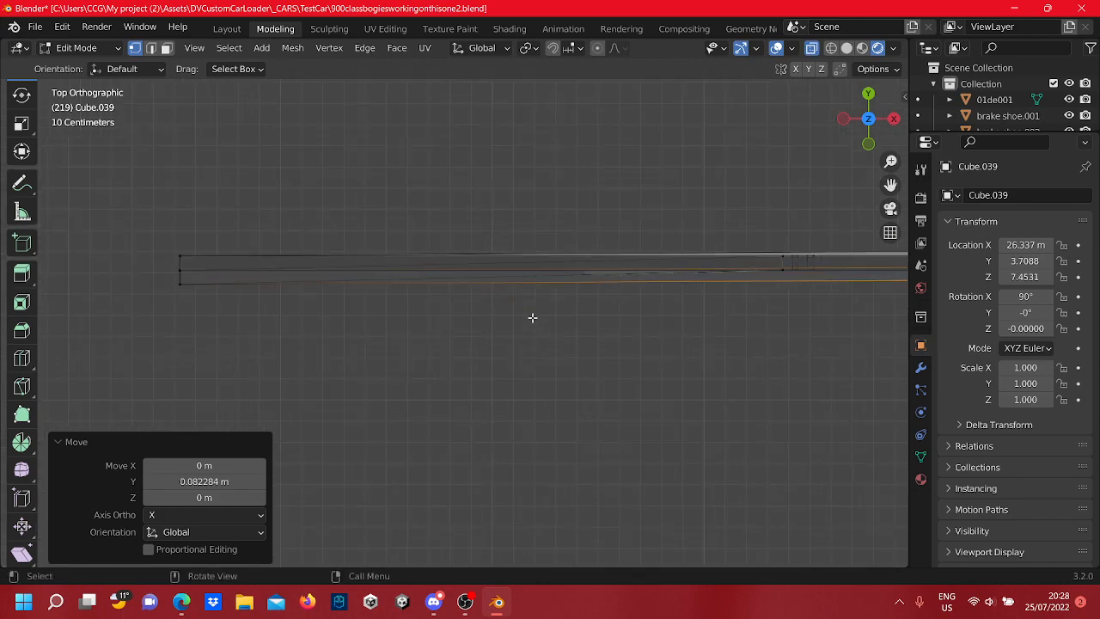
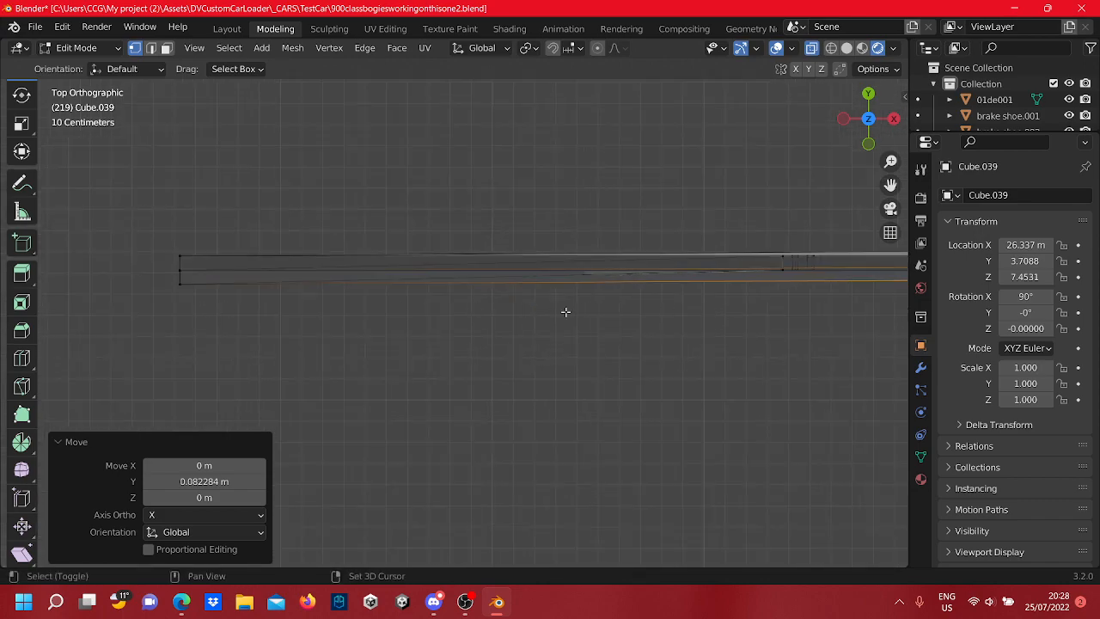
middle_click_drag(565, 312, 106, 322, "shift")
middle_click_drag(407, 380, 378, 288)
left_click(375, 395)
middle_click_drag(374, 395, 459, 420)
Switch to Discord, open the song-share channel and play the shared Racing Hearts video
left_click(434, 601)
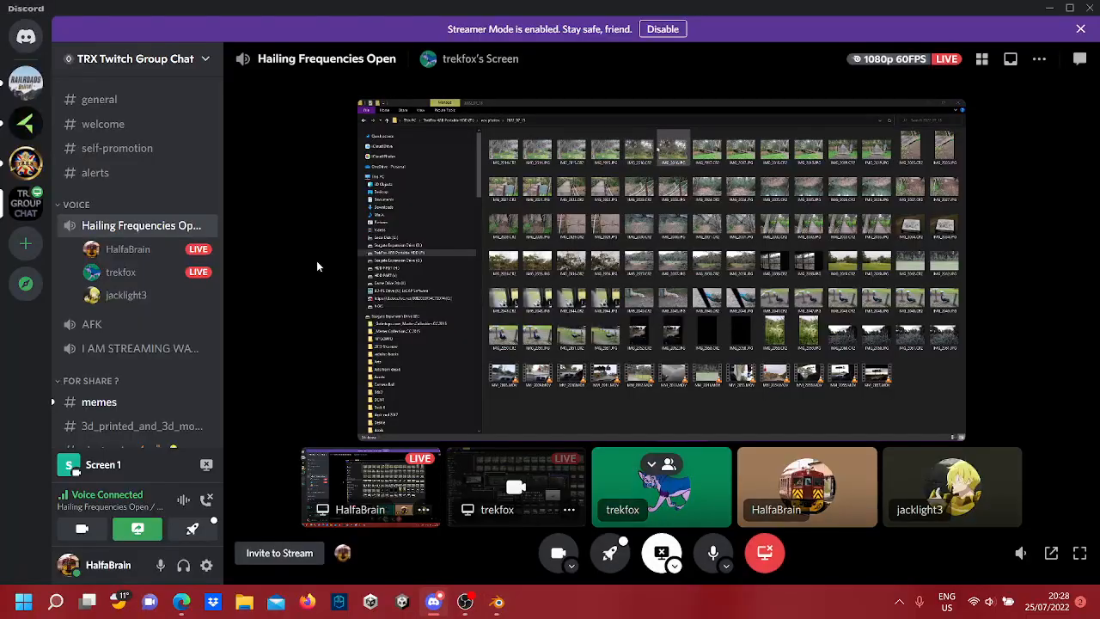
scroll(135, 323, "down", 5)
scroll(134, 323, "down", 15)
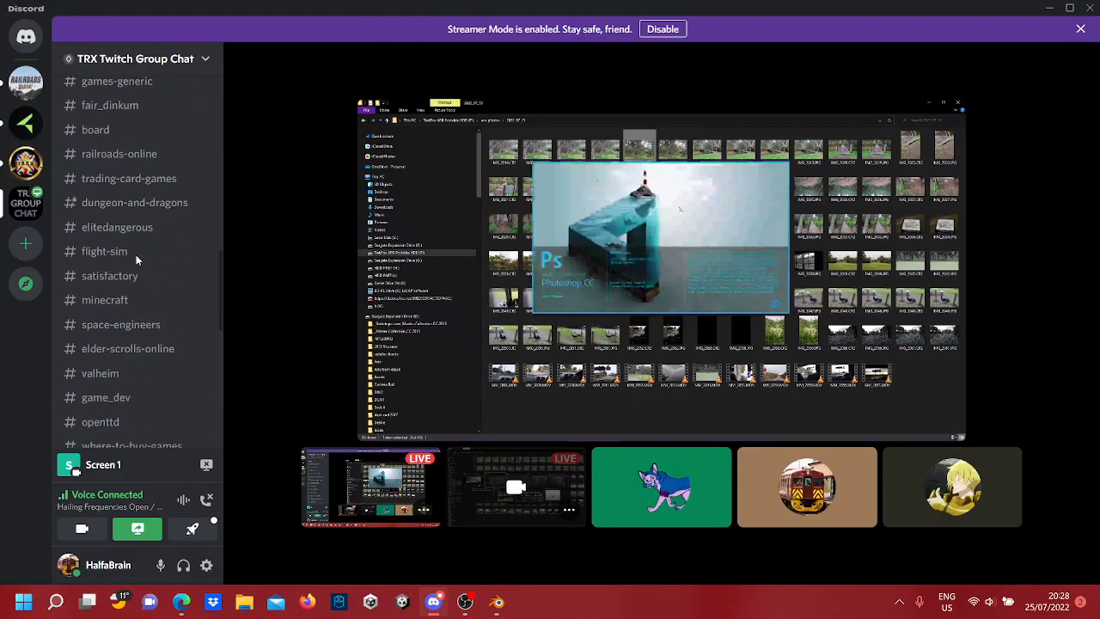
scroll(135, 254, "down", 3)
scroll(134, 250, "up", 15)
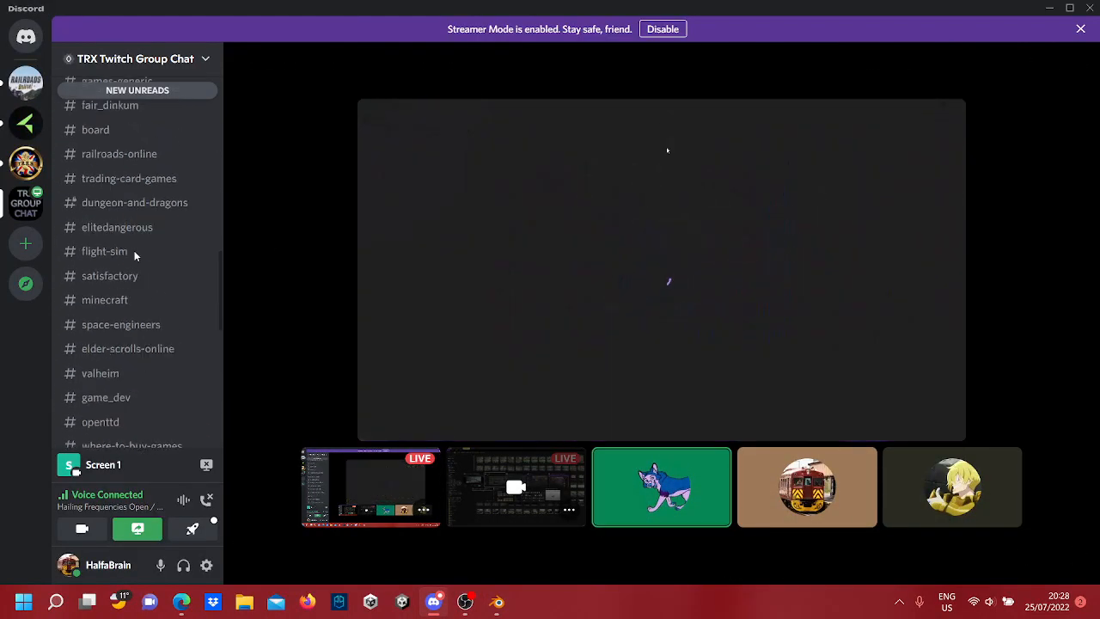
left_click(116, 214)
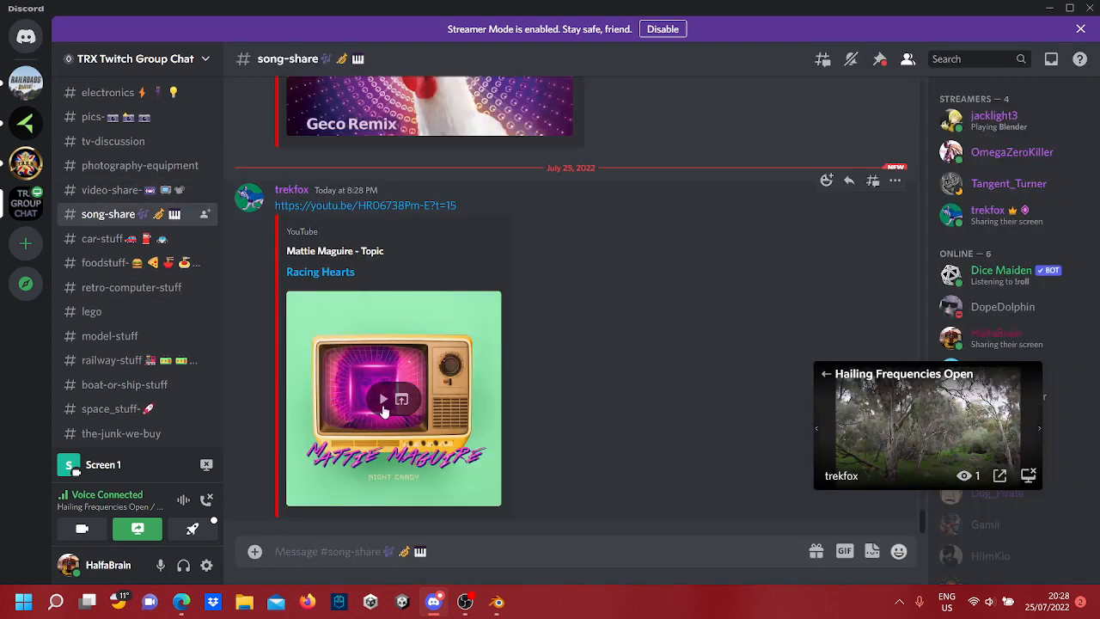
left_click(383, 406)
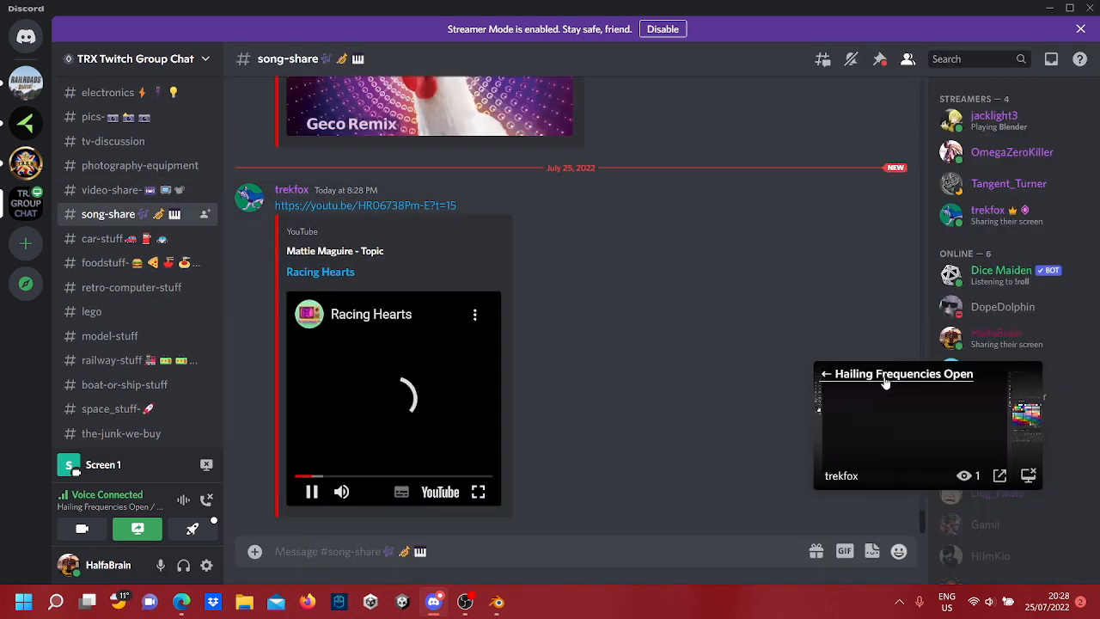
Return to the voice call and browse the channel list, then reopen song-share and restart the Racing Hearts video
left_click(885, 382)
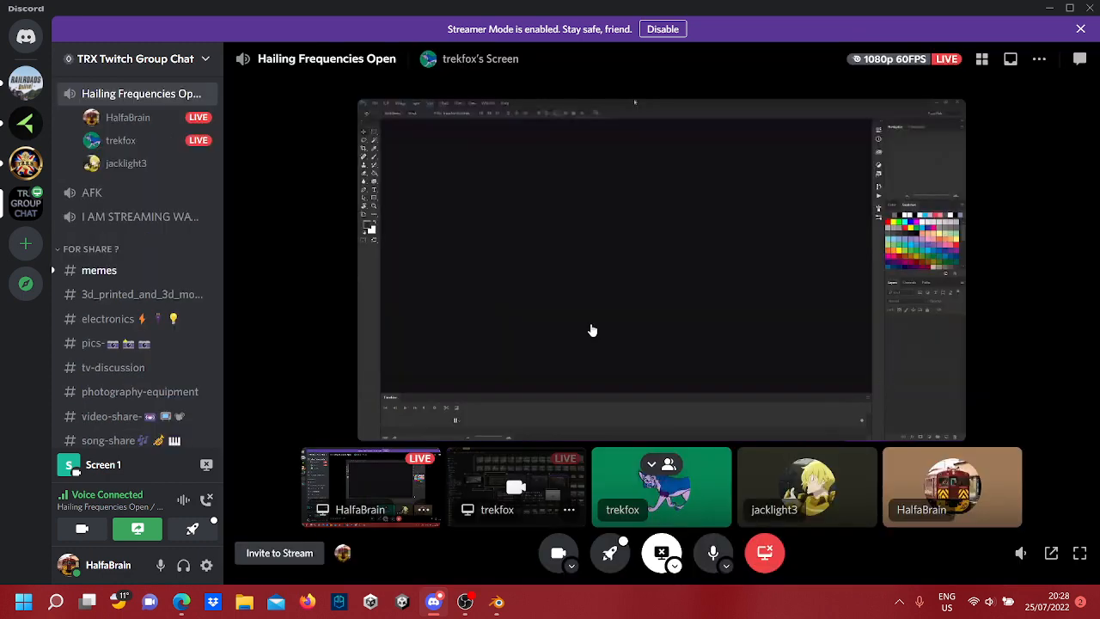
scroll(157, 342, "down", 5)
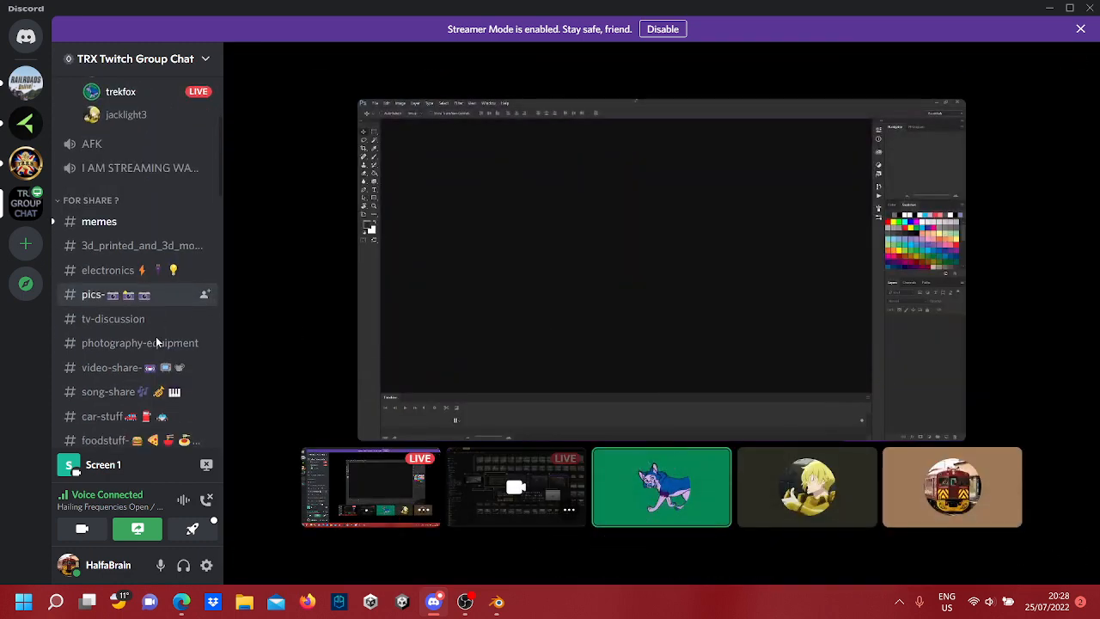
scroll(157, 342, "down", 3)
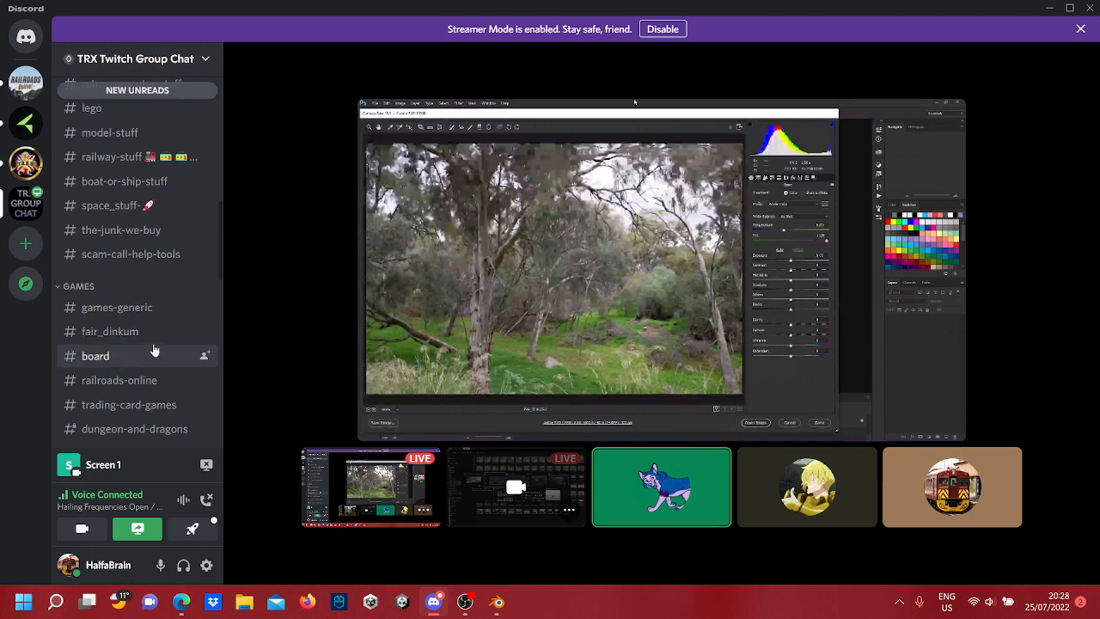
scroll(151, 344, "down", 3)
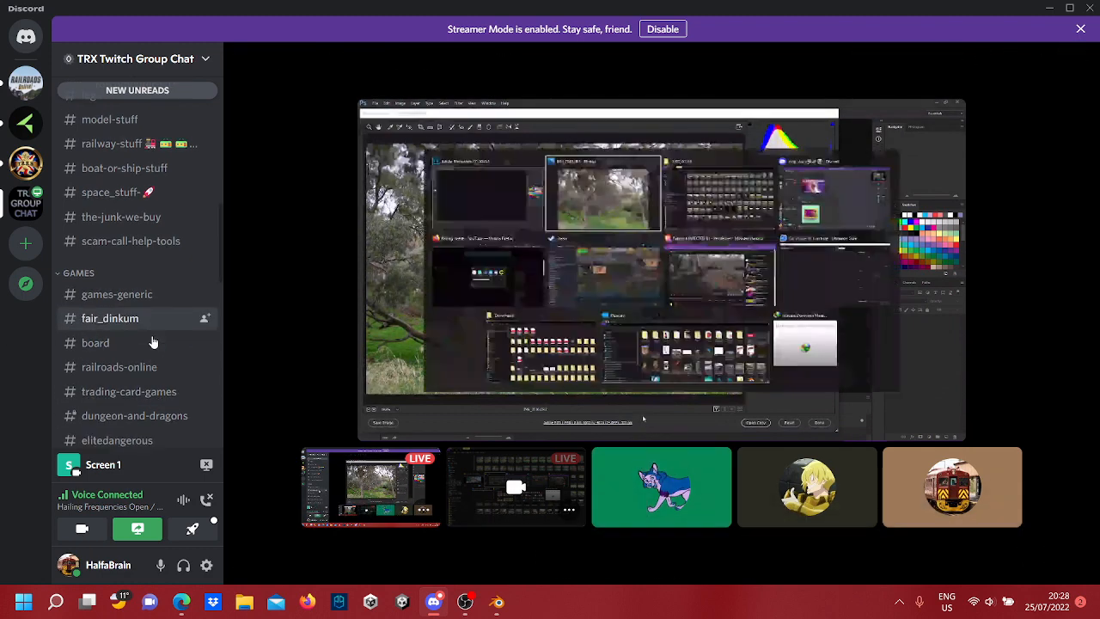
scroll(144, 326, "down", 7)
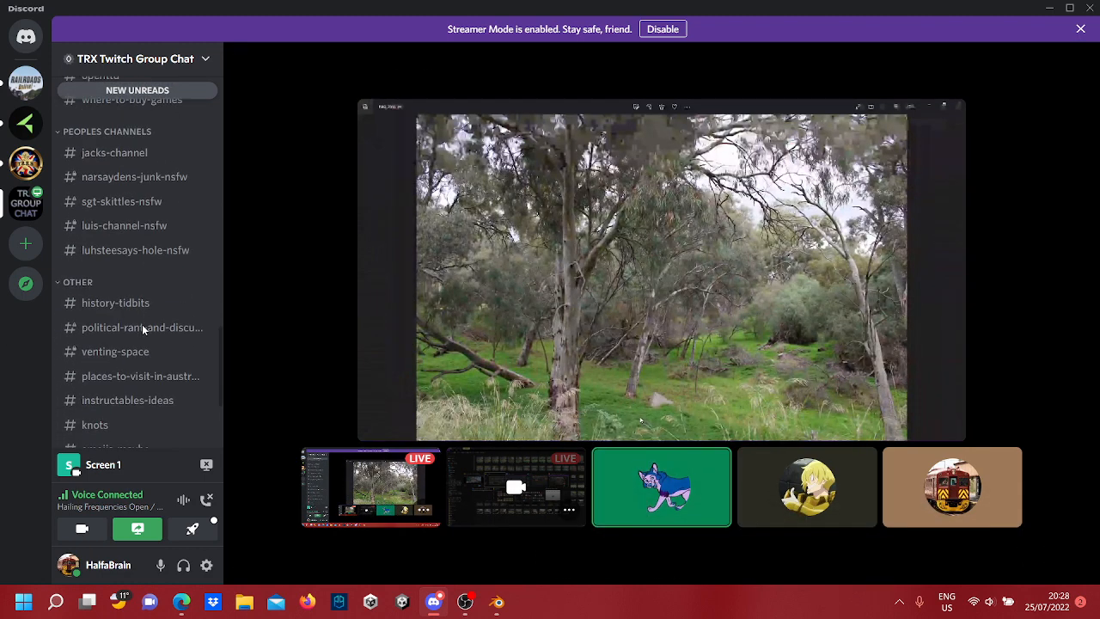
scroll(142, 324, "up", 6)
scroll(140, 320, "up", 8)
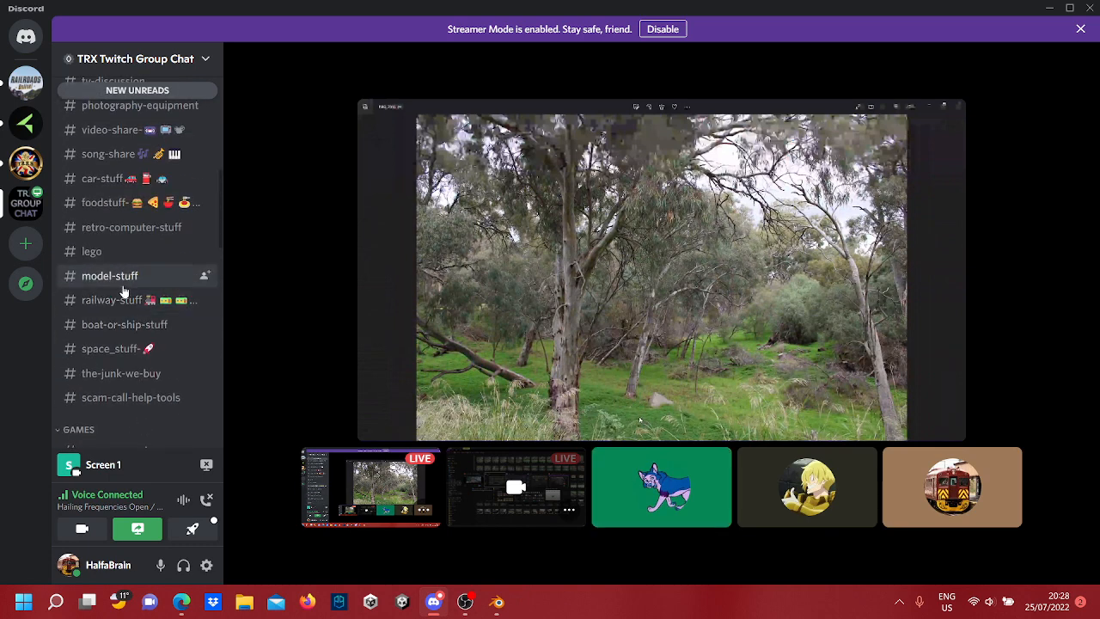
scroll(122, 287, "up", 2)
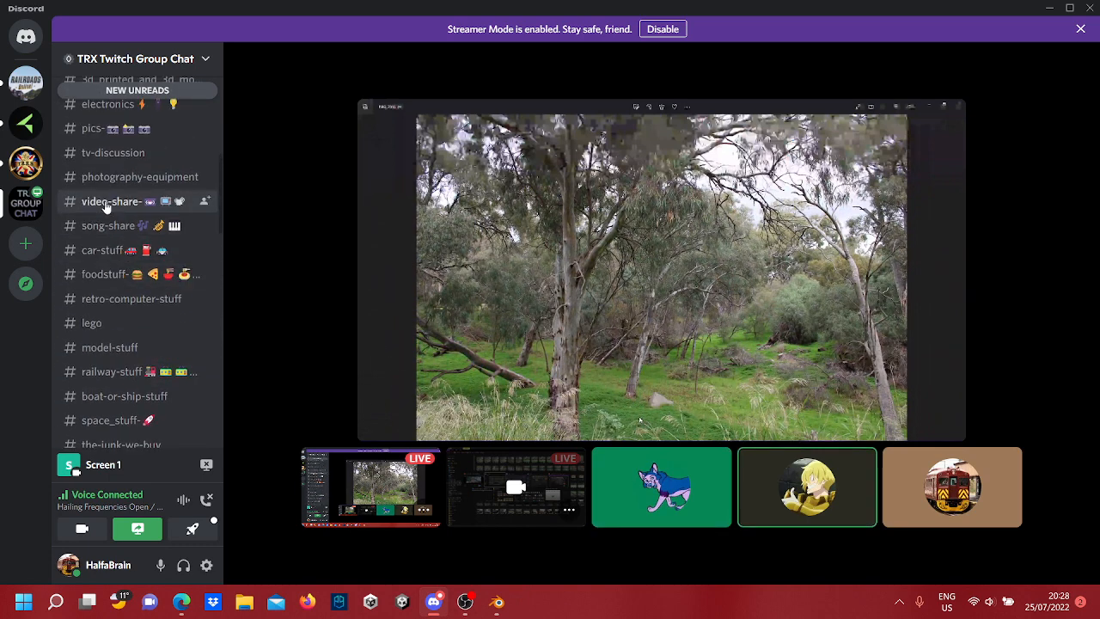
left_click(107, 203)
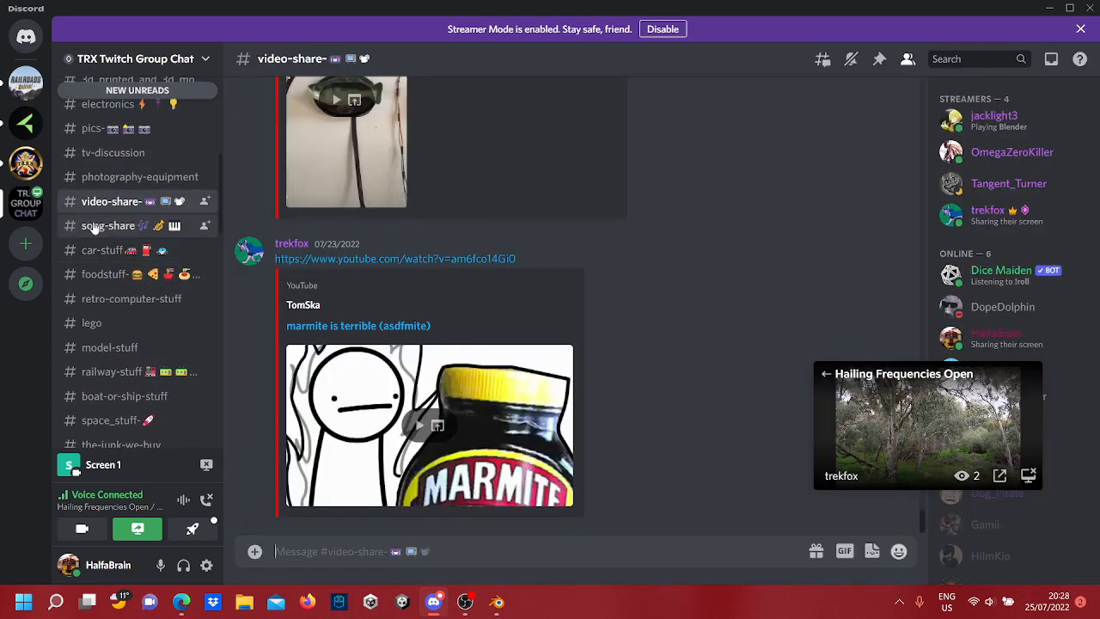
key("alt+Down")
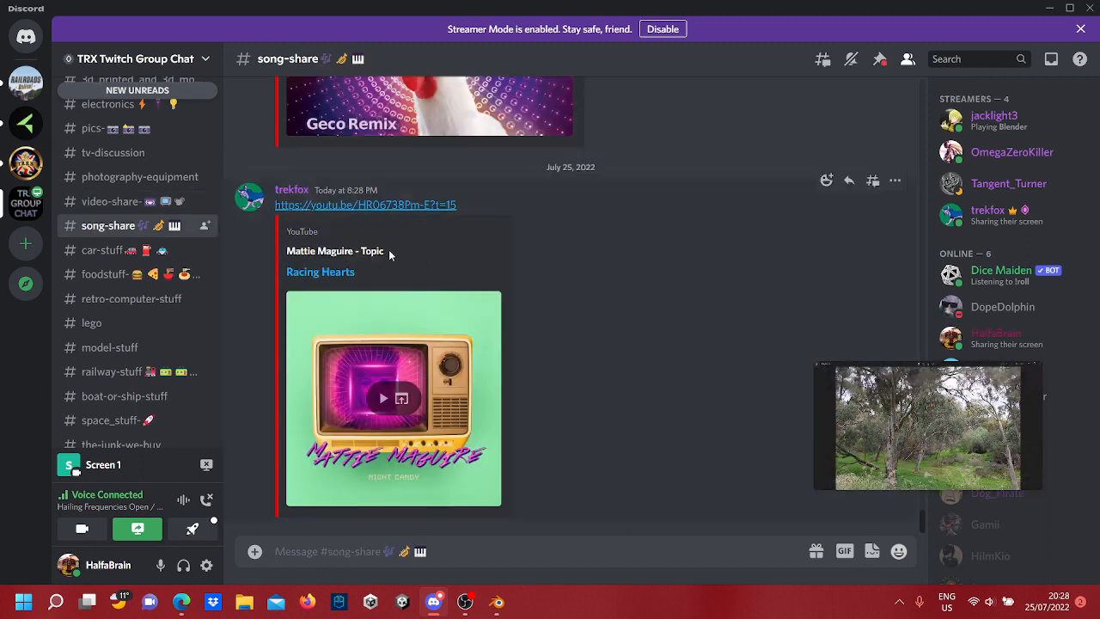
left_click(384, 400)
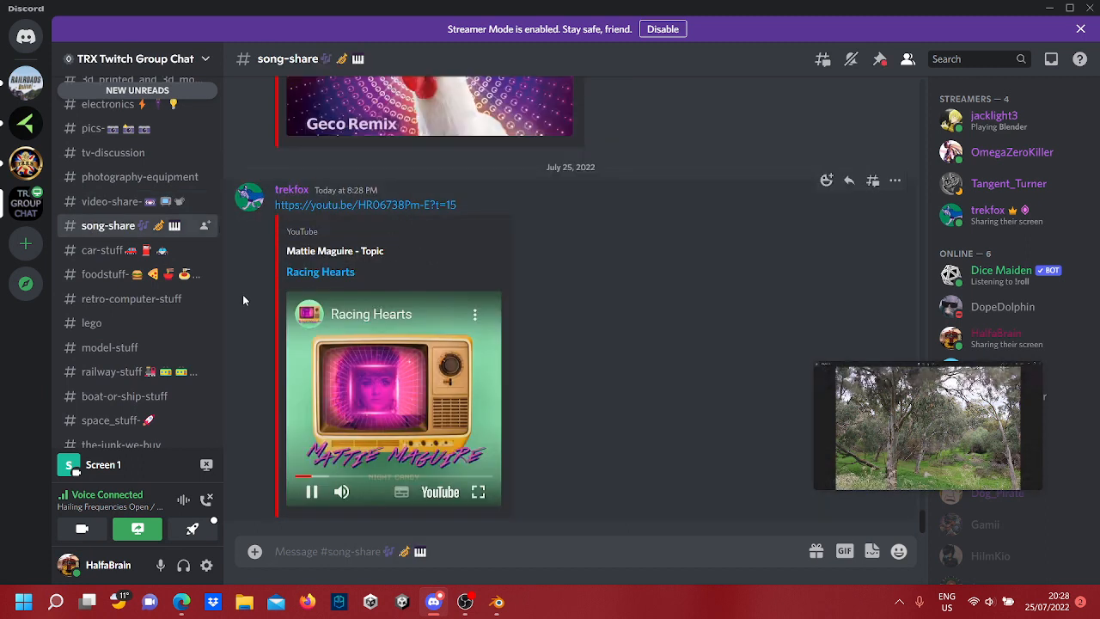
Pop the watched screen share out into its own window, enlarge it for viewing, and shrink it again
mouse_move(883, 387)
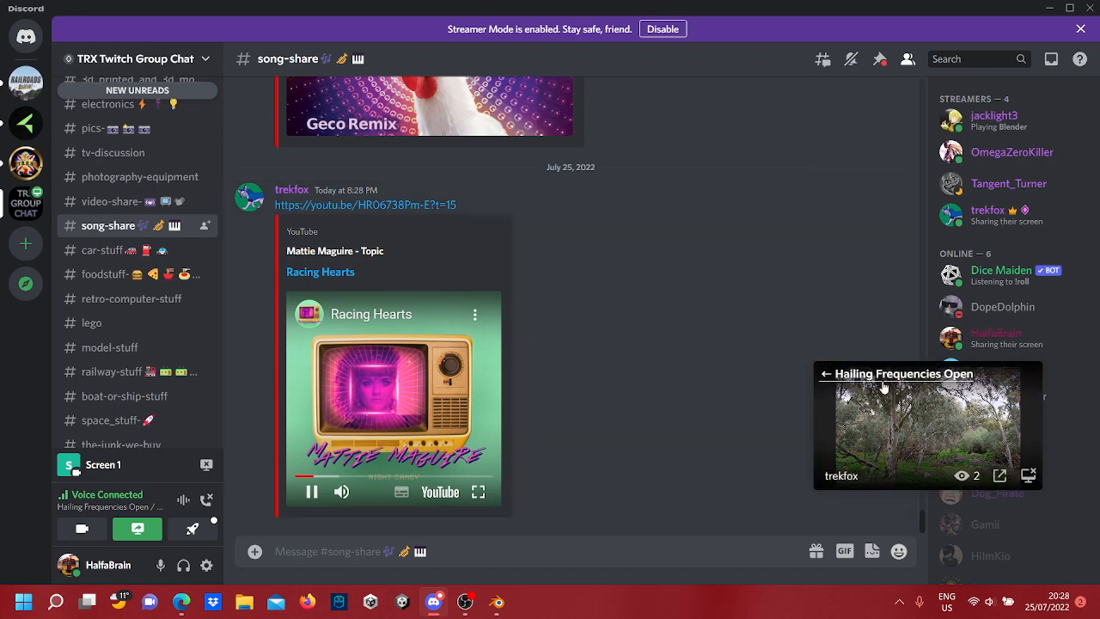
left_click(999, 475)
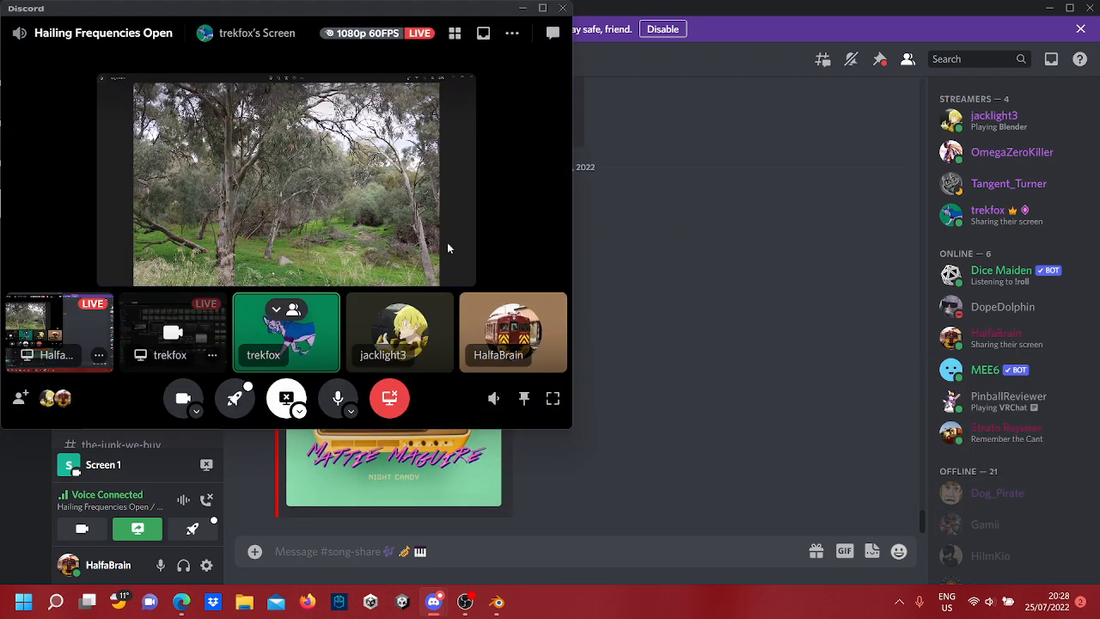
left_click_drag(571, 394, 1097, 449)
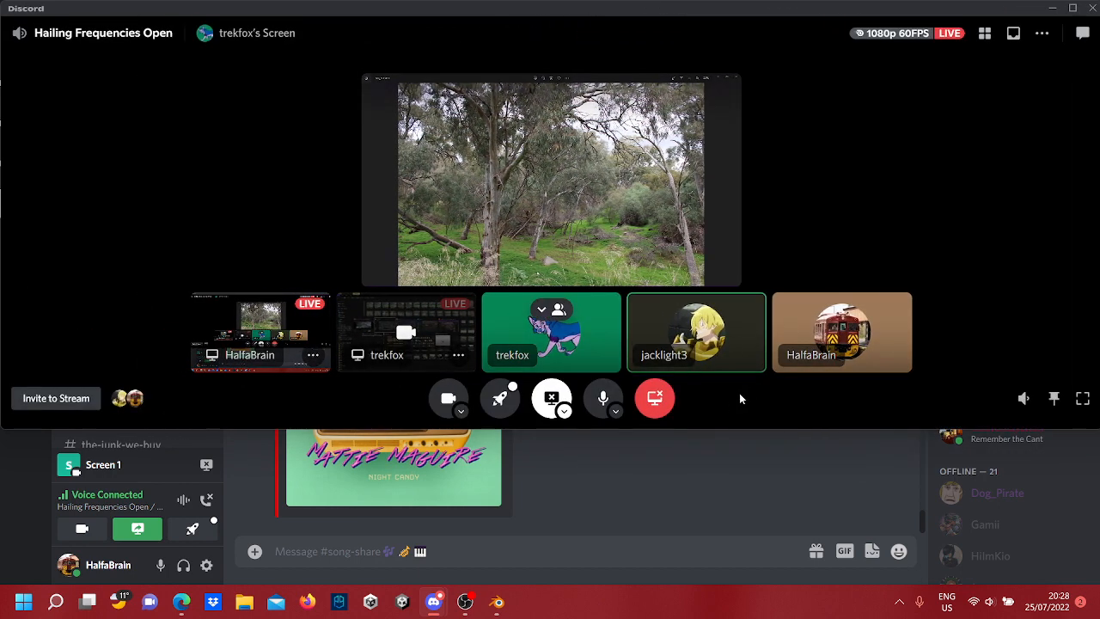
left_click_drag(712, 422, 715, 513)
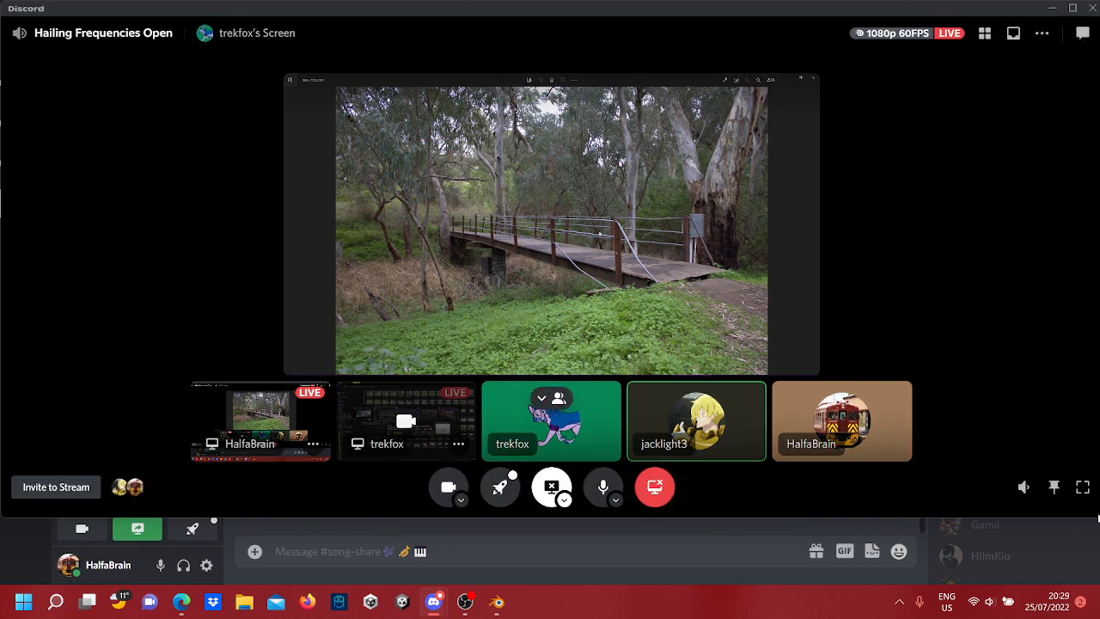
left_click_drag(1096, 513, 587, 353)
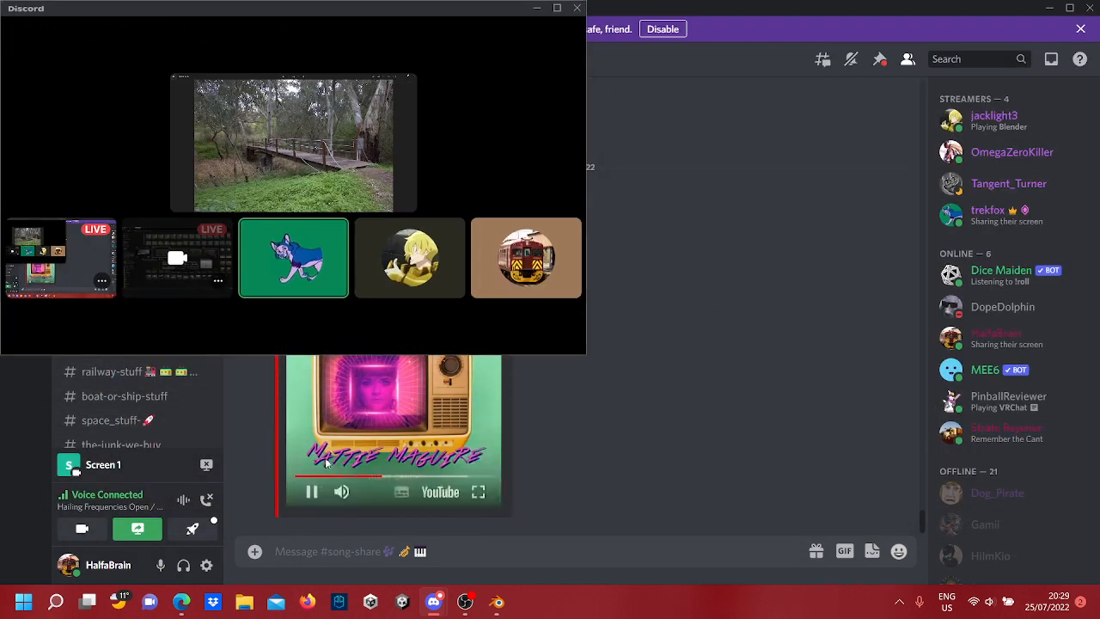
Pause the Racing Hearts video and switch back to the truss model in Blender
left_click(450, 428)
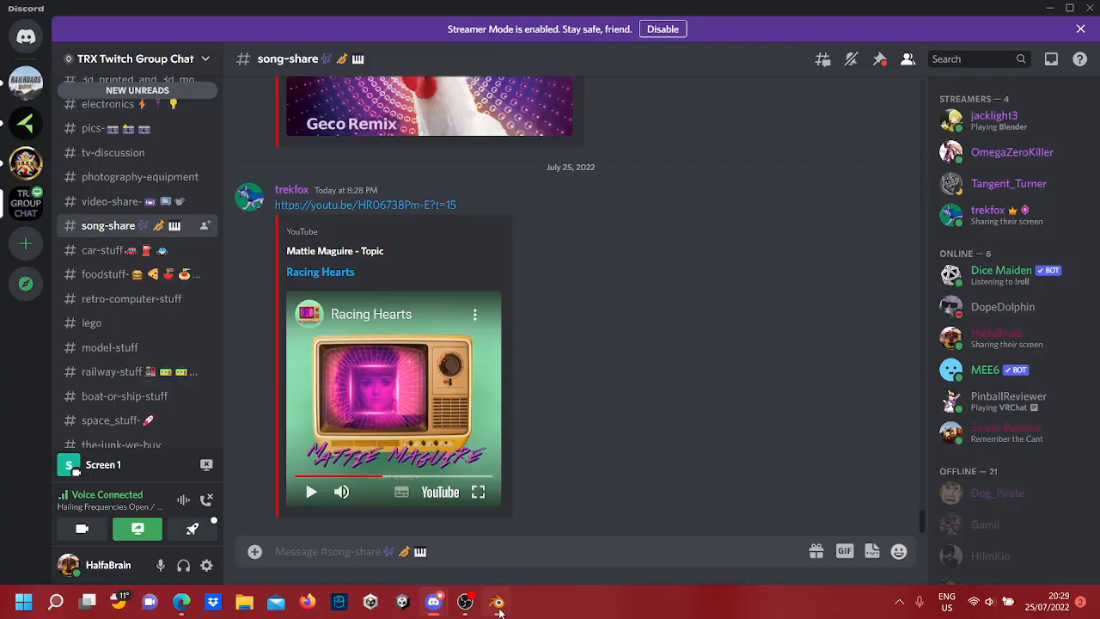
left_click(497, 603)
scroll(648, 340, "up", 3)
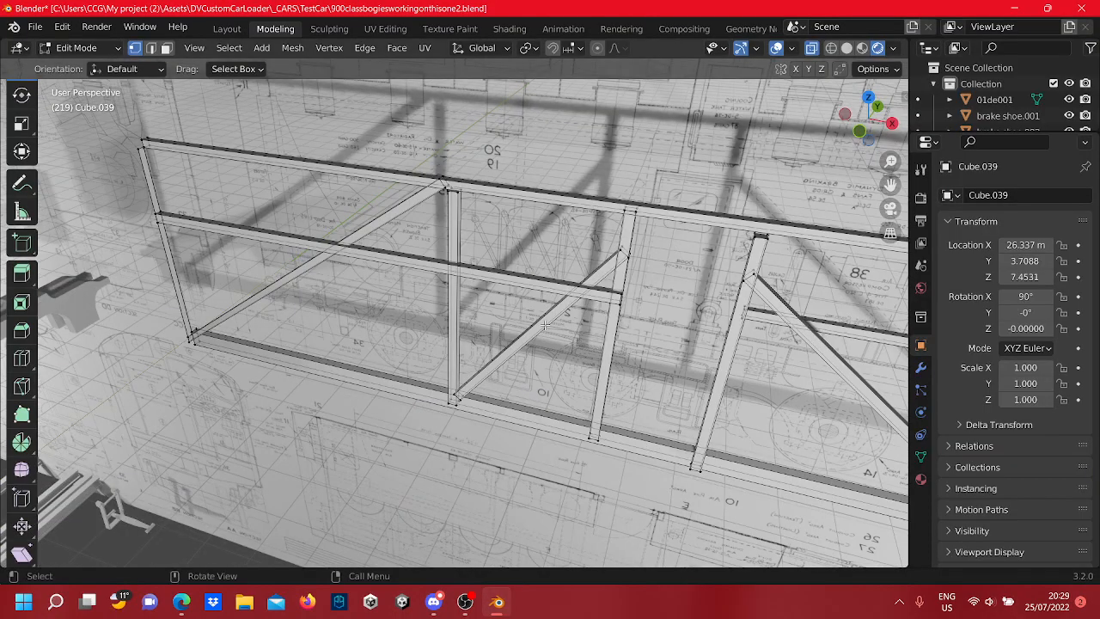
Try to move the protruding truss member about 0.048 m along Y so it sits flush with its neighbours
scroll(544, 325, "up", 3)
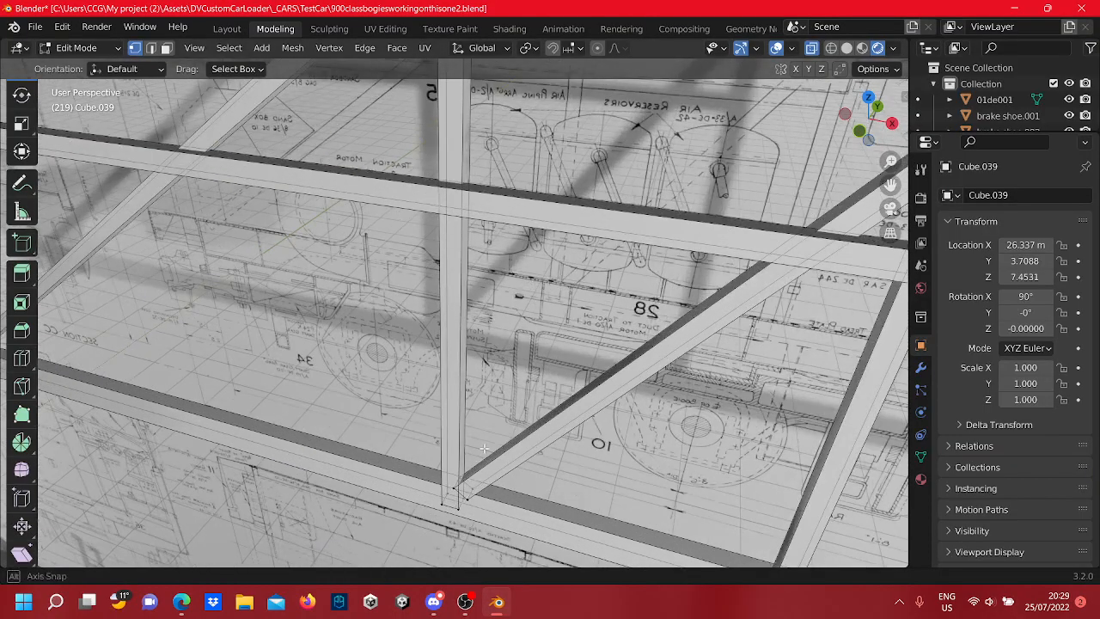
middle_click_drag(483, 449, 341, 412)
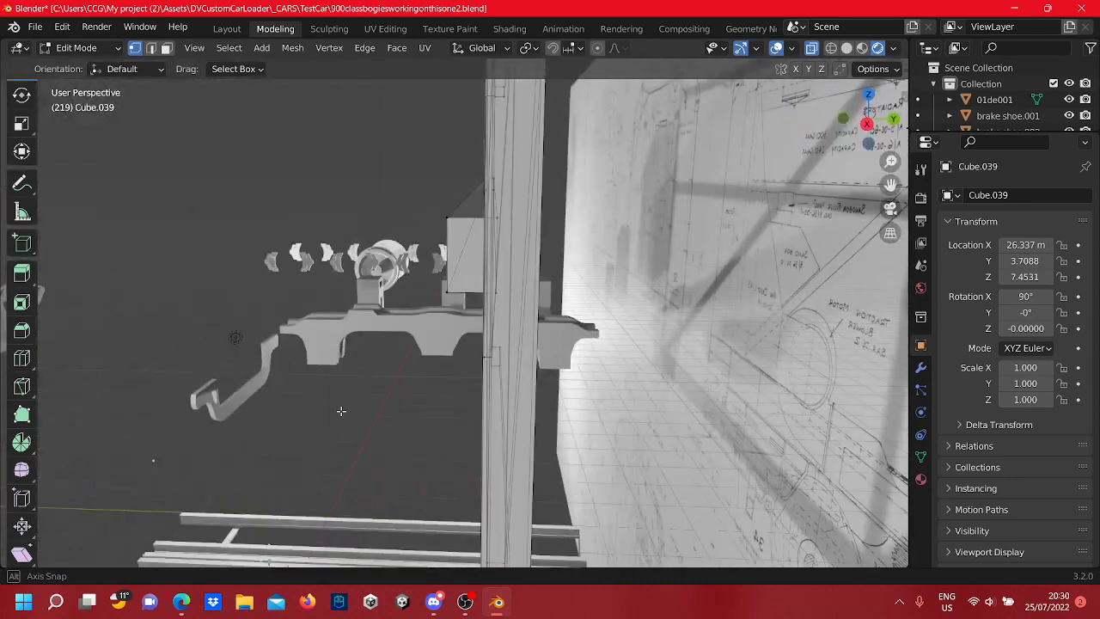
left_click_drag(541, 311, 452, 201)
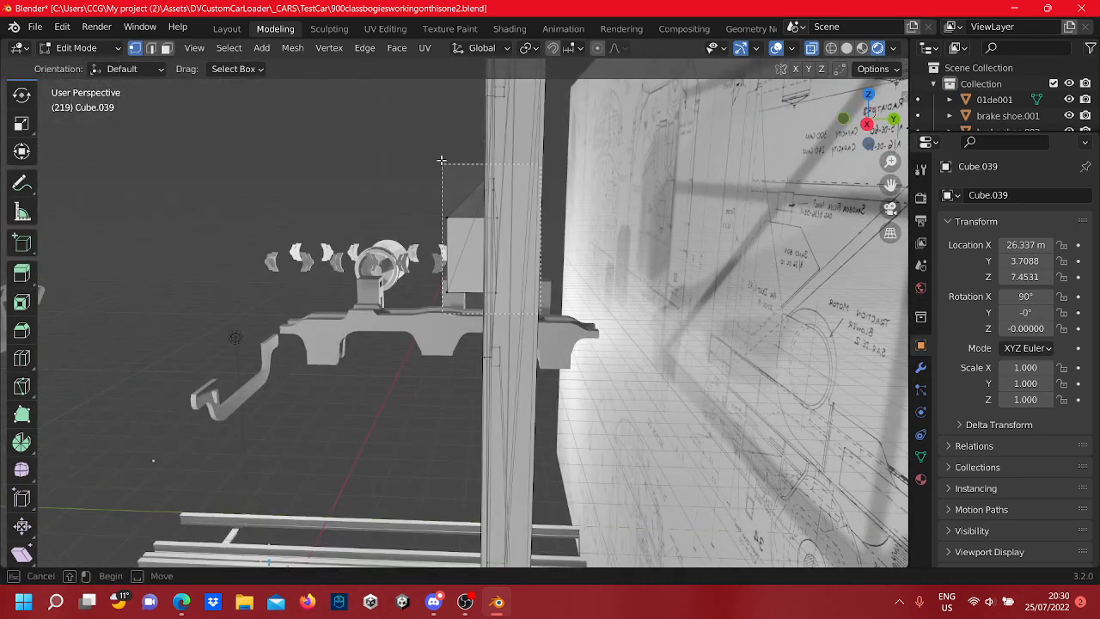
left_click_drag(441, 160, 430, 159)
middle_click_drag(488, 283, 542, 228)
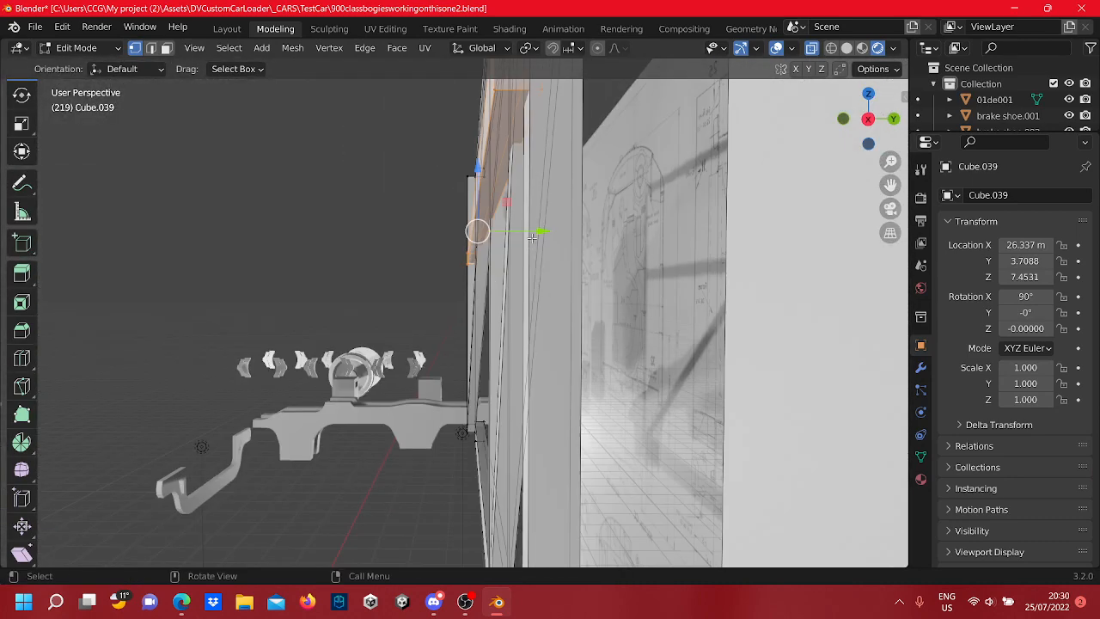
left_click_drag(533, 237, 550, 238)
middle_click_drag(550, 238, 725, 252)
scroll(628, 310, "down", 3)
middle_click_drag(552, 319, 503, 351)
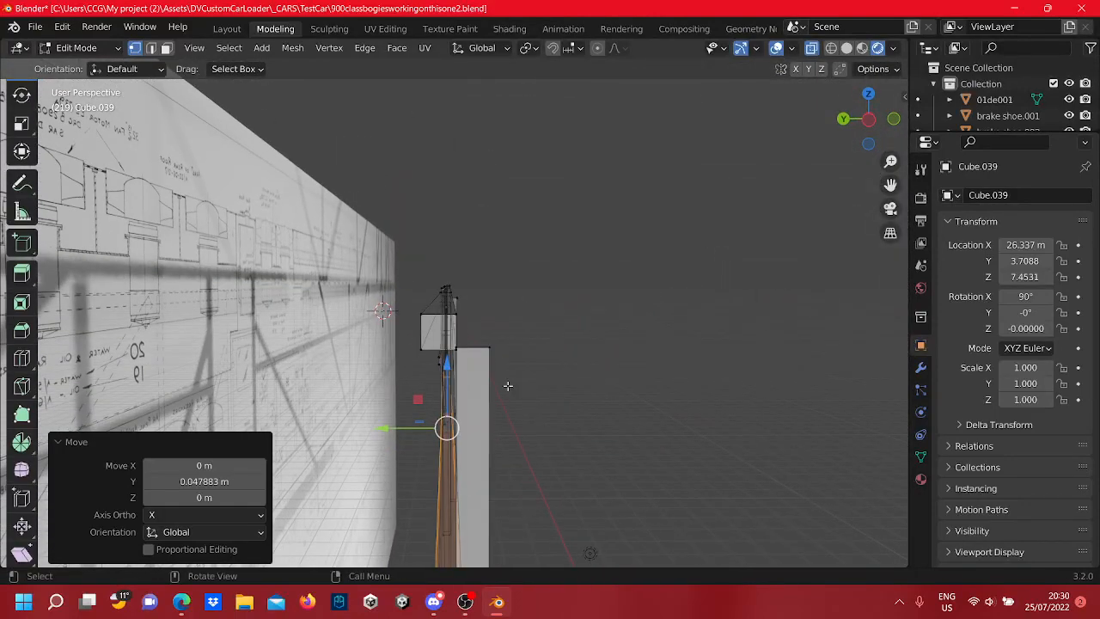
left_click_drag(525, 395, 453, 332)
scroll(619, 404, "up", 2)
scroll(636, 391, "down", 2)
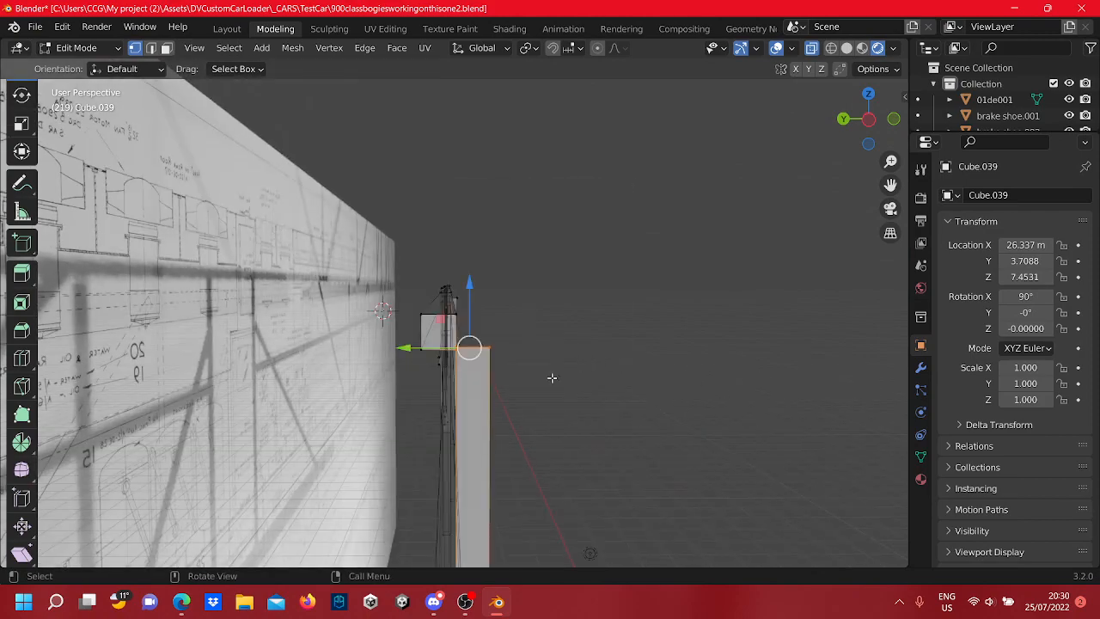
middle_click_drag(552, 377, 632, 236)
middle_click_drag(491, 346, 441, 353)
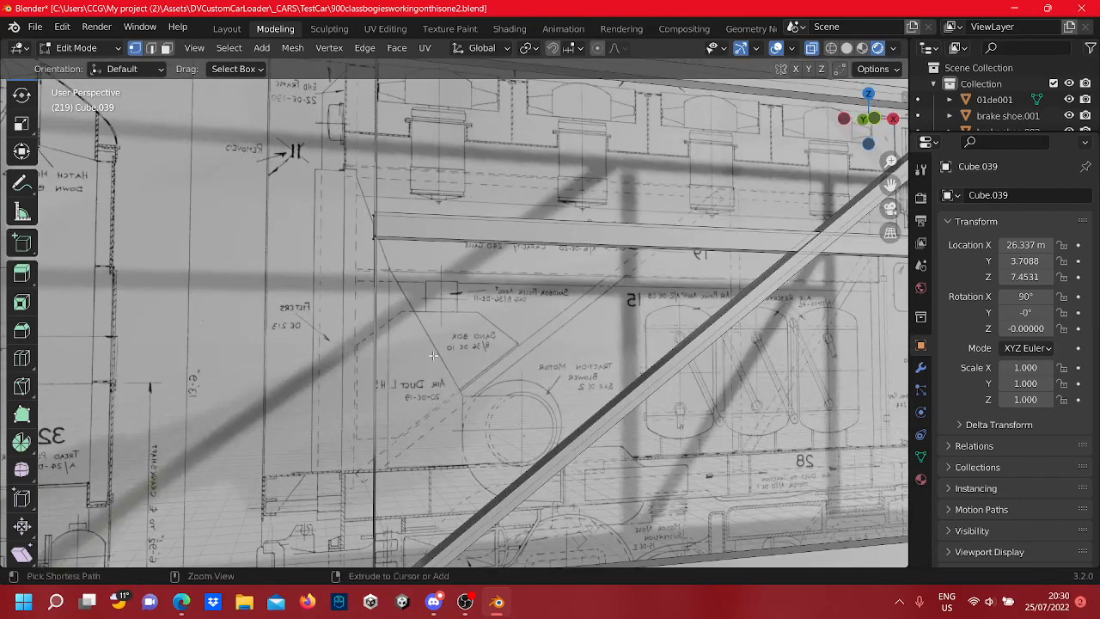
Undo the recent selections and moves of the horizontal member and upright at the truss's end
key("ctrl+z")
key("ctrl+z")
key("ctrl+z")
key("ctrl+z")
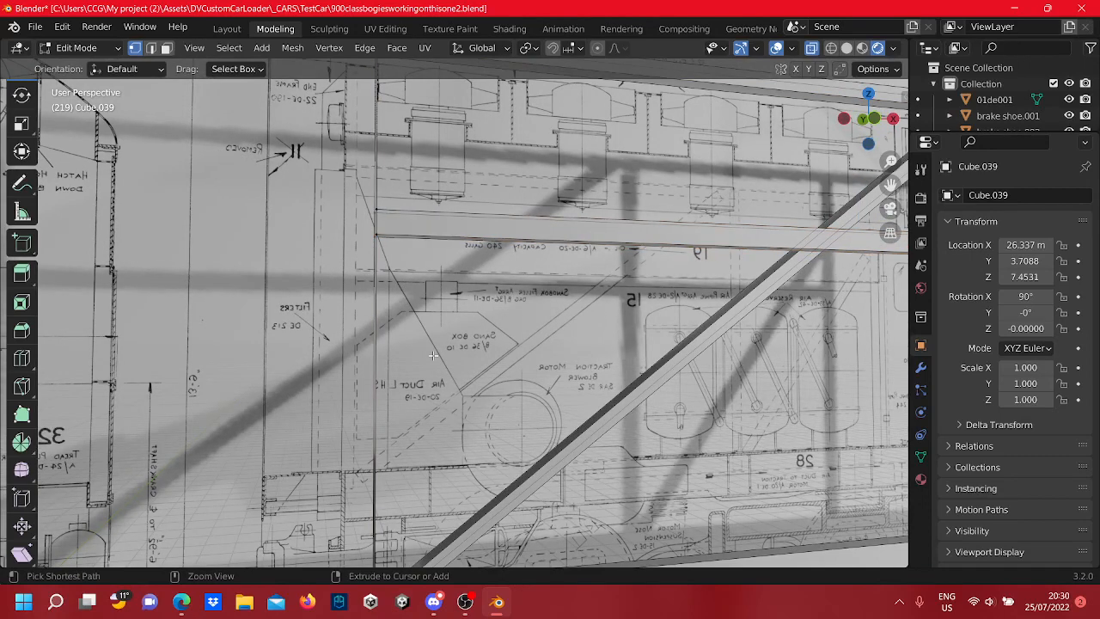
key("ctrl+z")
key("ctrl+z")
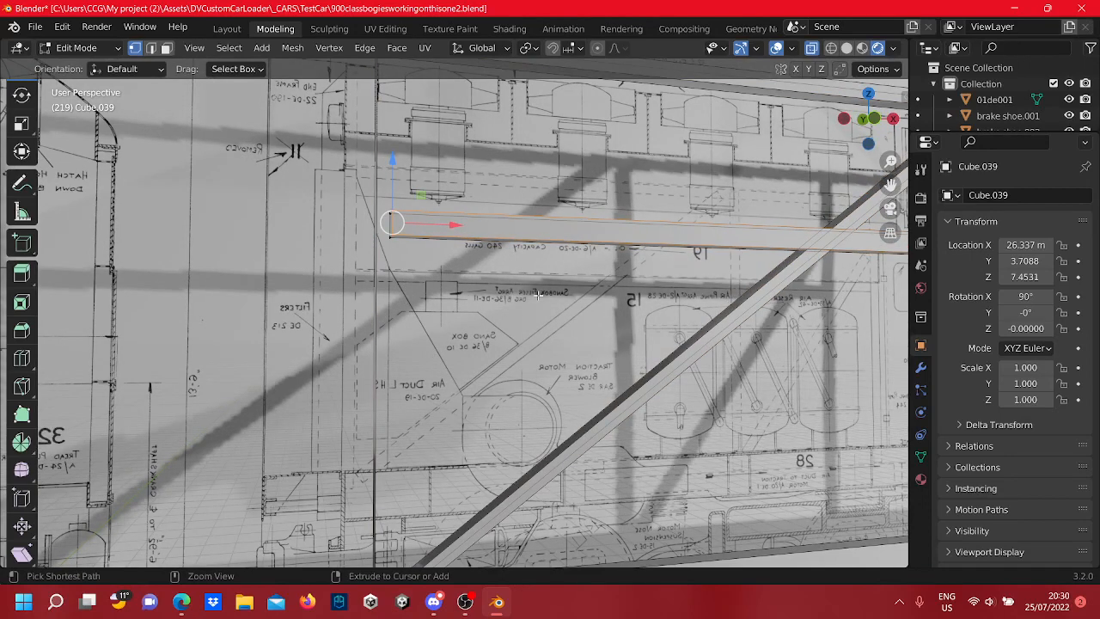
key("ctrl+z")
key("ctrl+z")
key("ctrl+z")
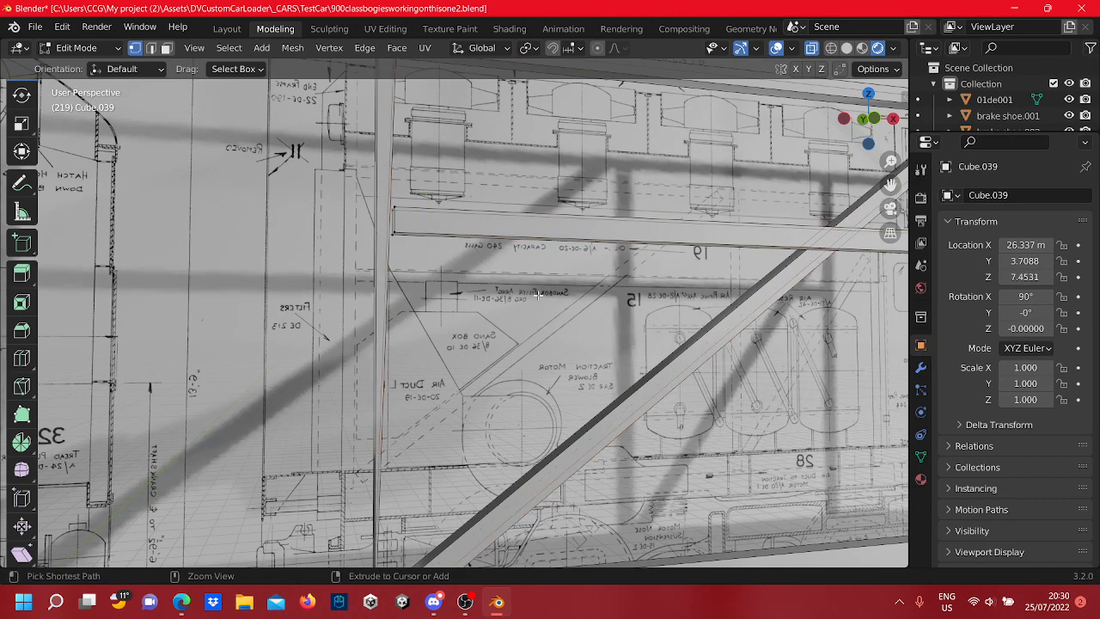
key("ctrl+z")
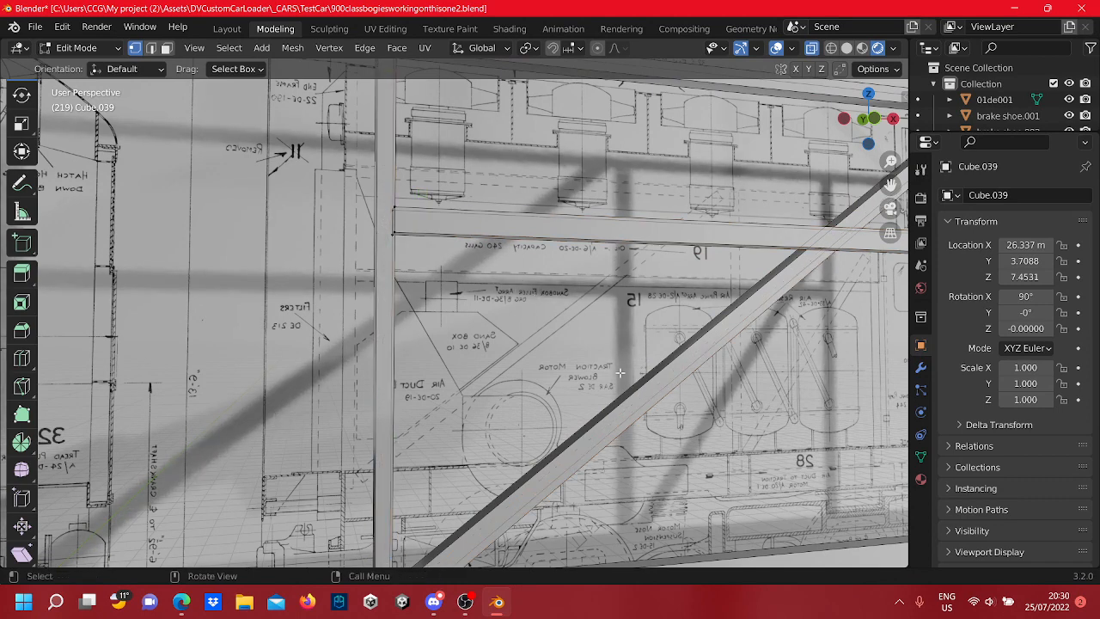
Return to Object Mode and examine the truss's cab end against the bogie and platform buffer on the blueprint
scroll(620, 372, "down", 10)
middle_click_drag(803, 297, 633, 353, "shift")
key("Tab")
scroll(633, 348, "up", 2)
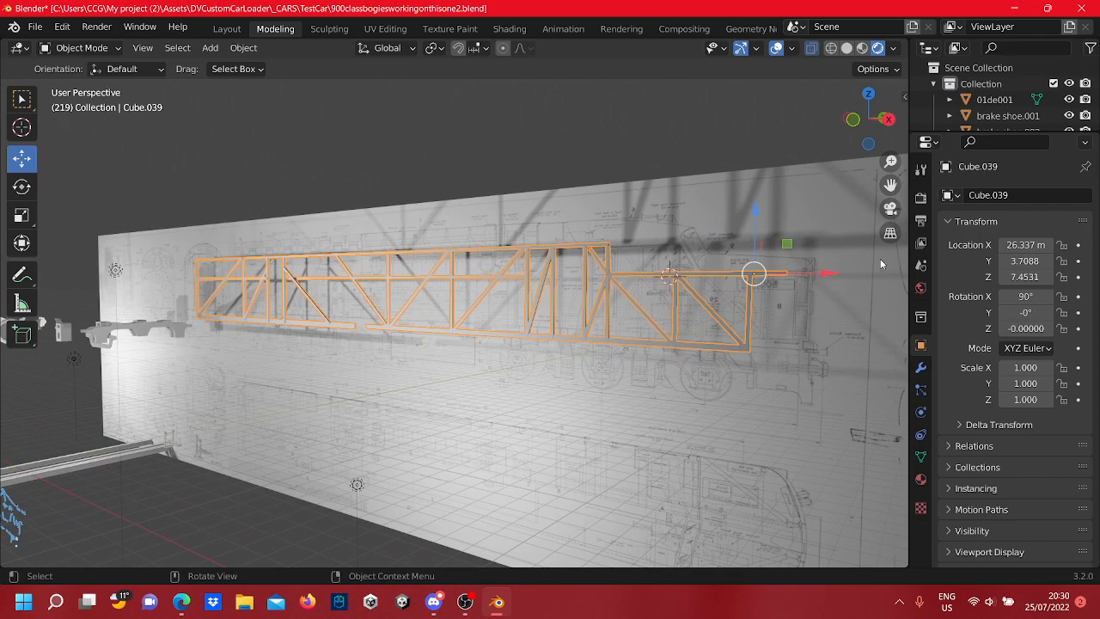
middle_click_drag(803, 314, 570, 275, "shift")
scroll(516, 266, "up", 5)
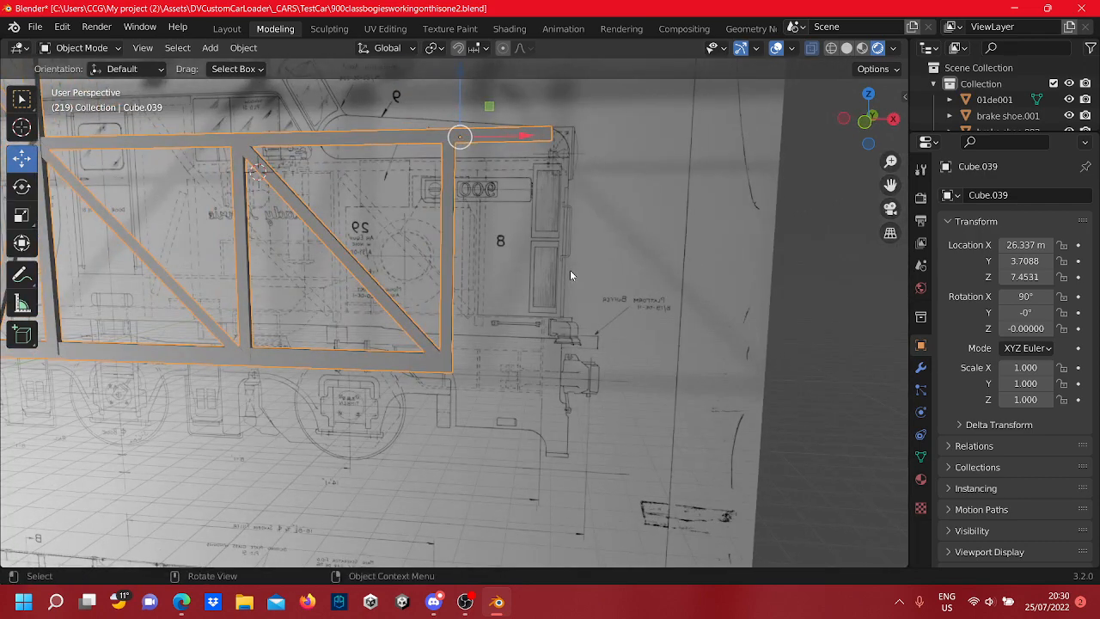
scroll(552, 238, "up", 5)
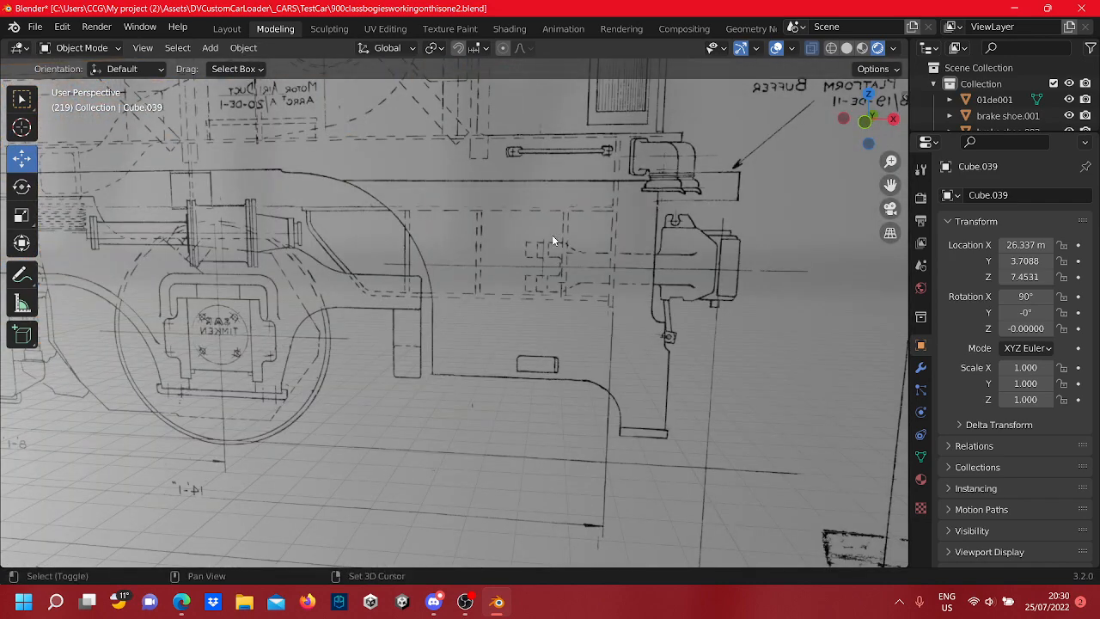
middle_click_drag(552, 237, 520, 353, "shift")
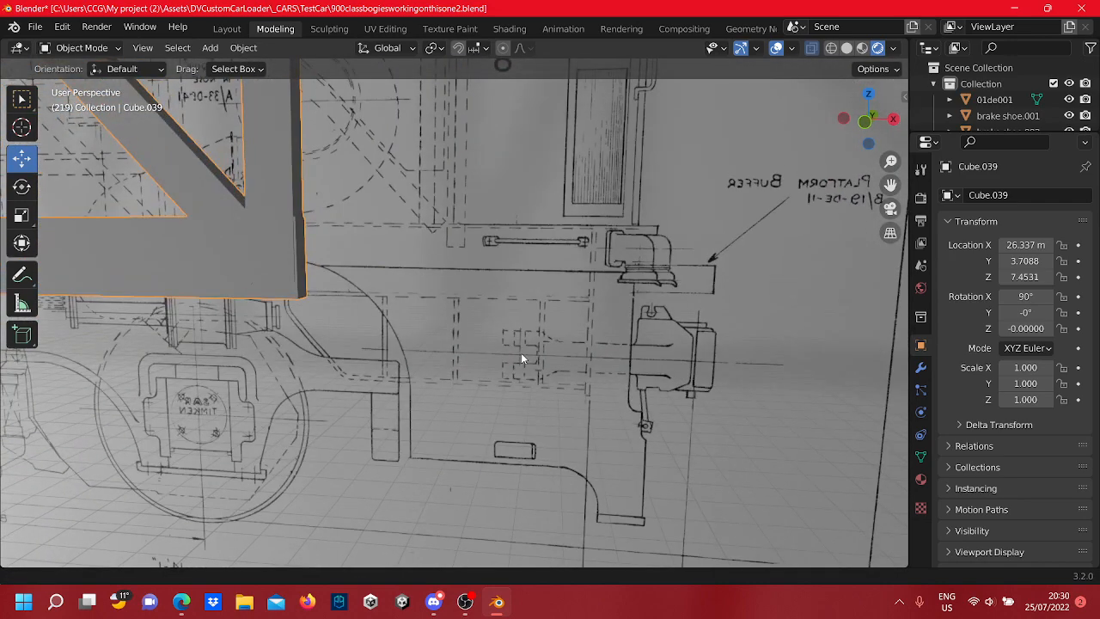
middle_click_drag(521, 352, 728, 257, "shift")
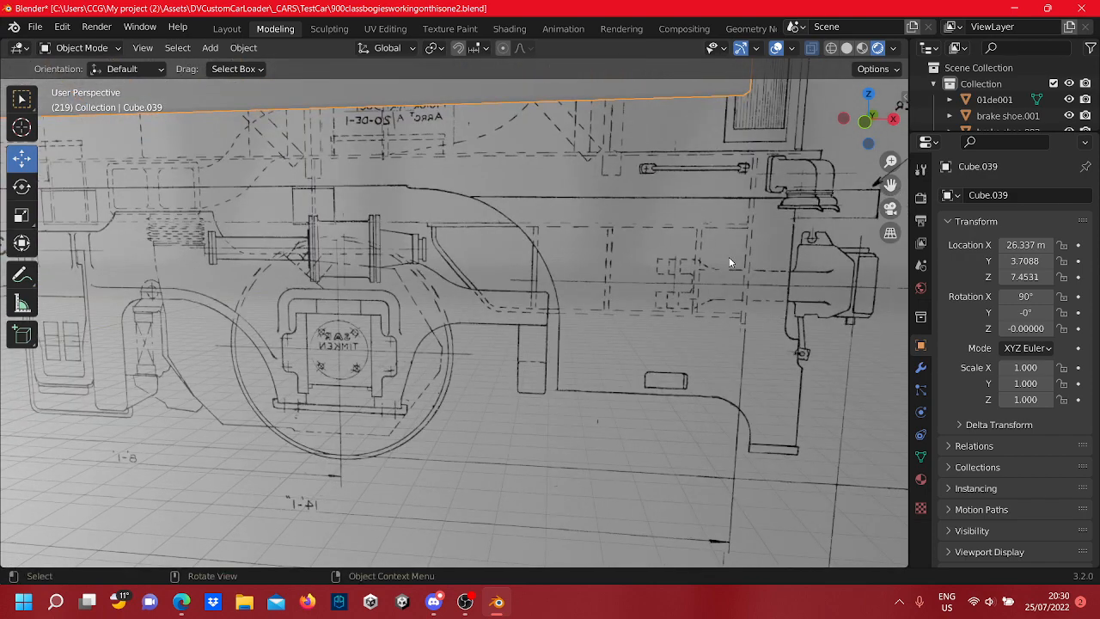
scroll(728, 257, "down", 2)
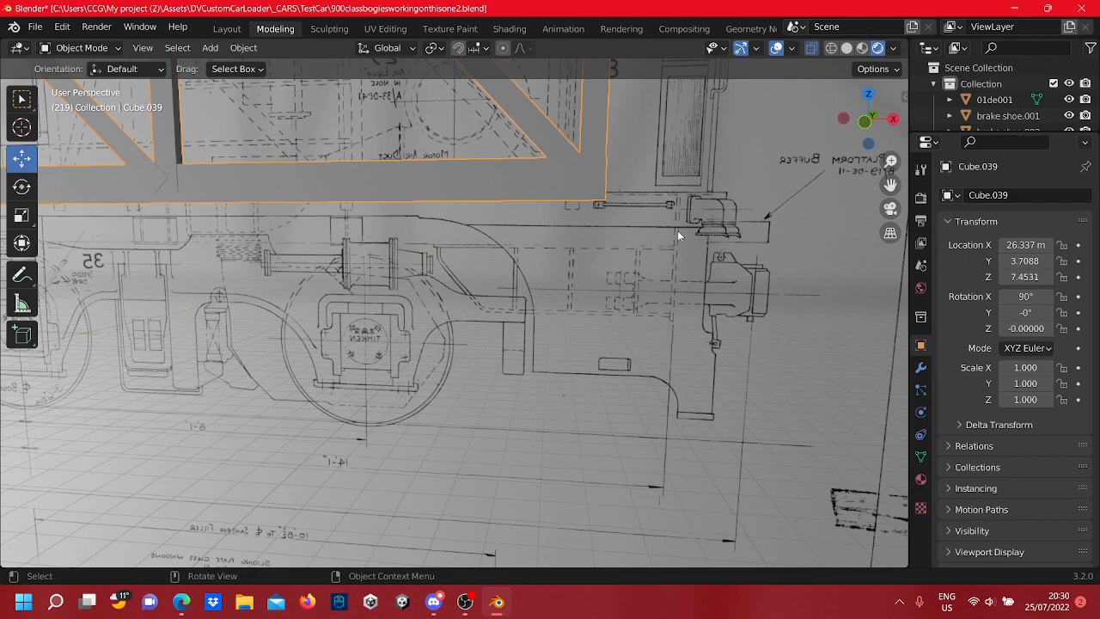
middle_click_drag(677, 232, 584, 277)
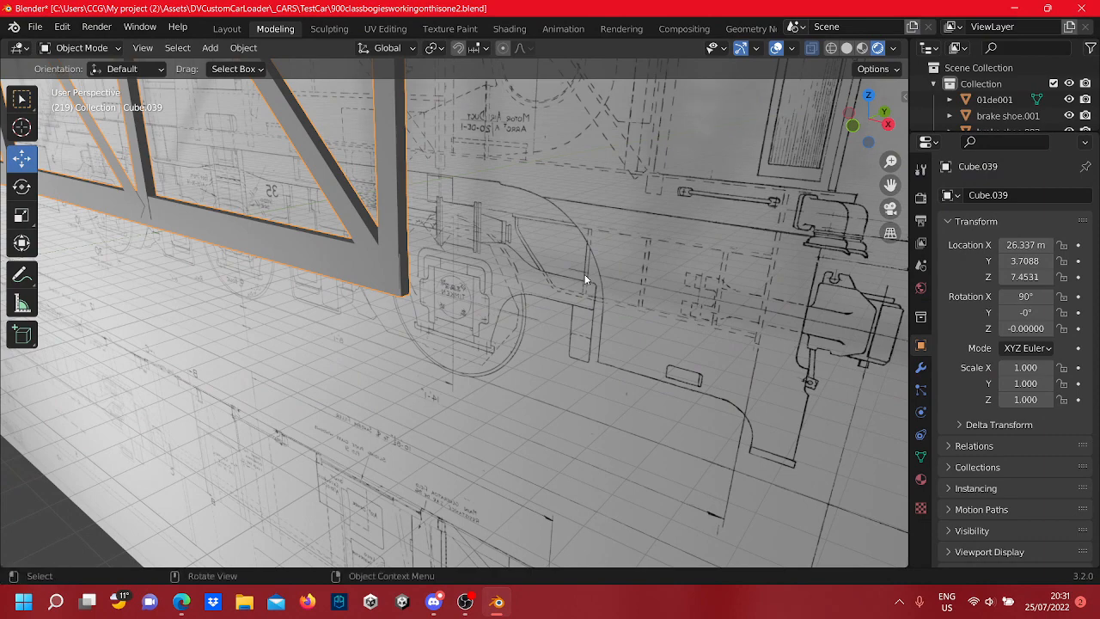
Compare the truss's lower end with the underframe drawing in front orthographic view
scroll(584, 274, "down", 3)
left_click(852, 126)
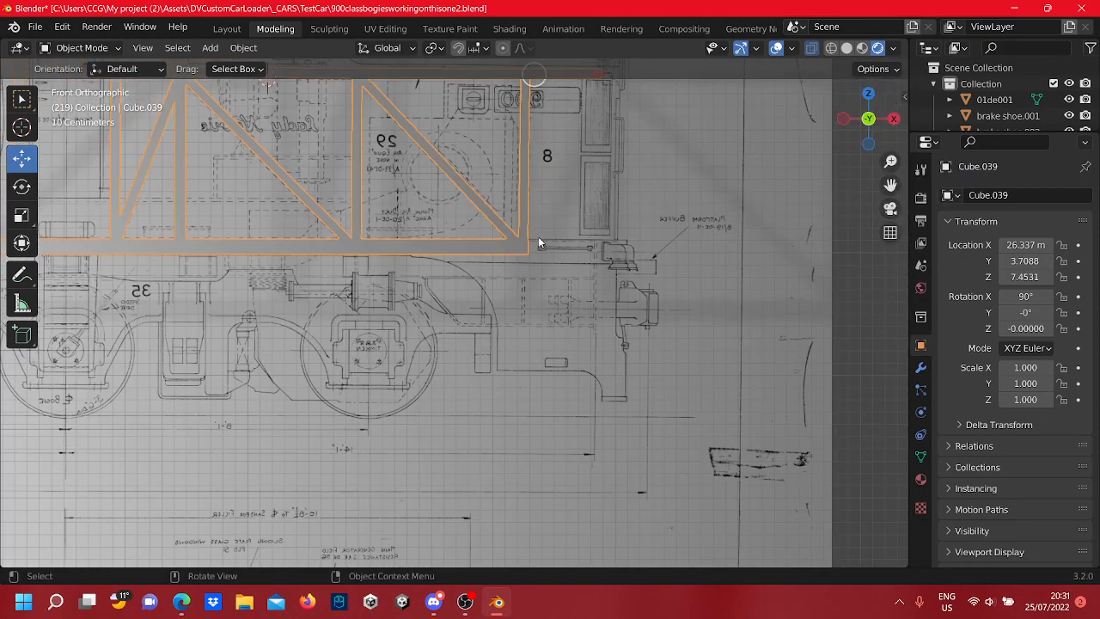
scroll(539, 225, "down", 3)
scroll(558, 191, "up", 4)
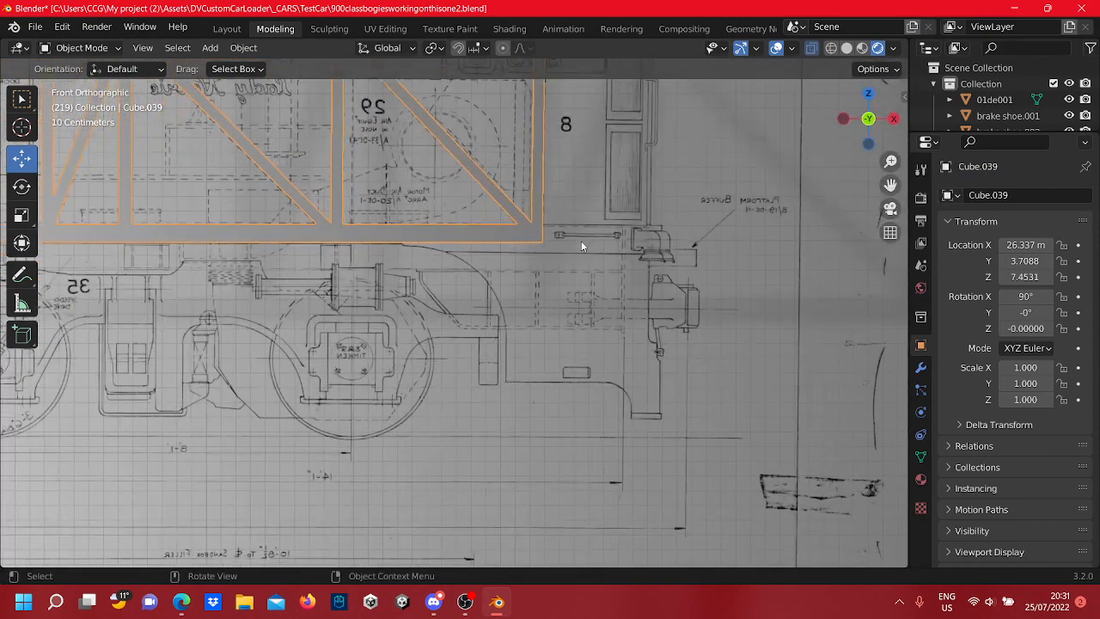
middle_click_drag(581, 247, 412, 232, "shift")
scroll(494, 287, "up", 4)
scroll(494, 287, "down", 1)
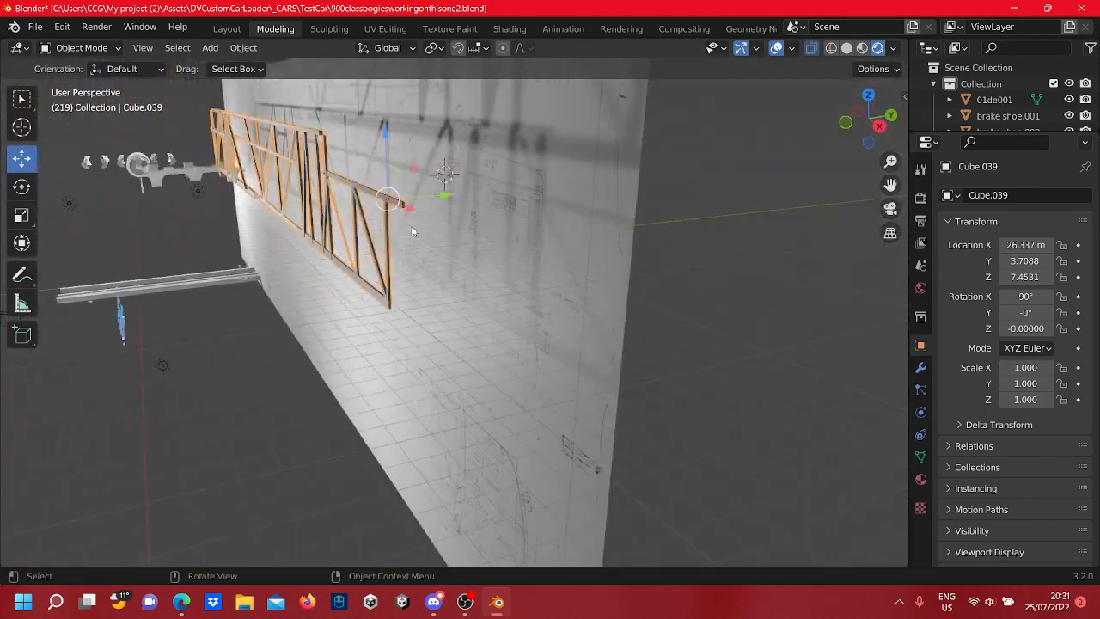
Move the truss about -2.65 m along Y, and place a duplicate of it about 1.75 m away along Y
left_click_drag(438, 198, 219, 285)
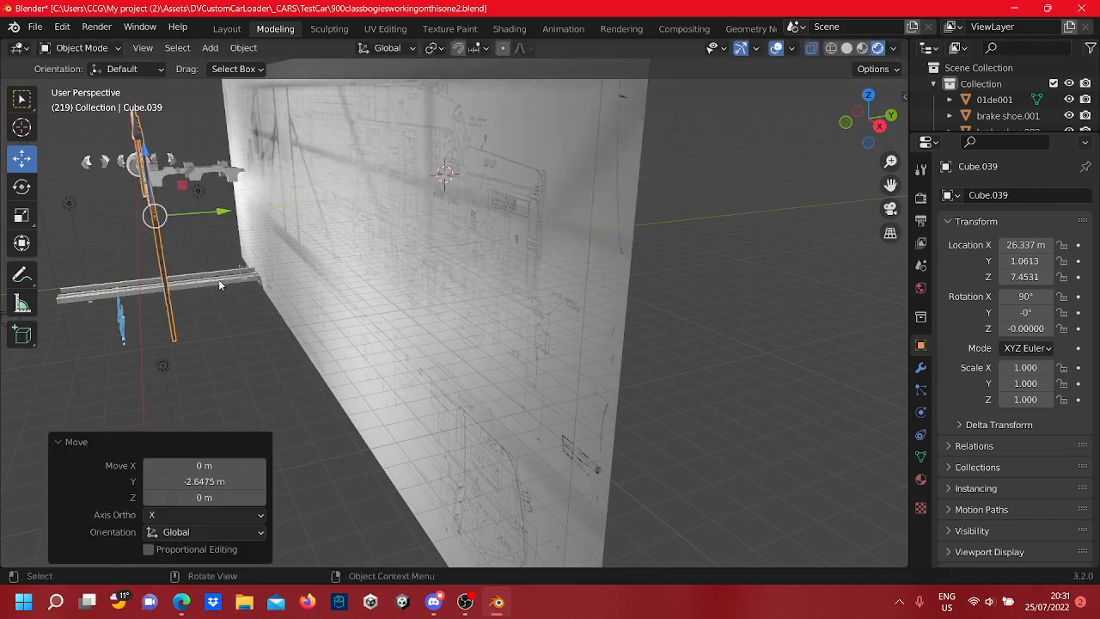
middle_click_drag(211, 281, 384, 327)
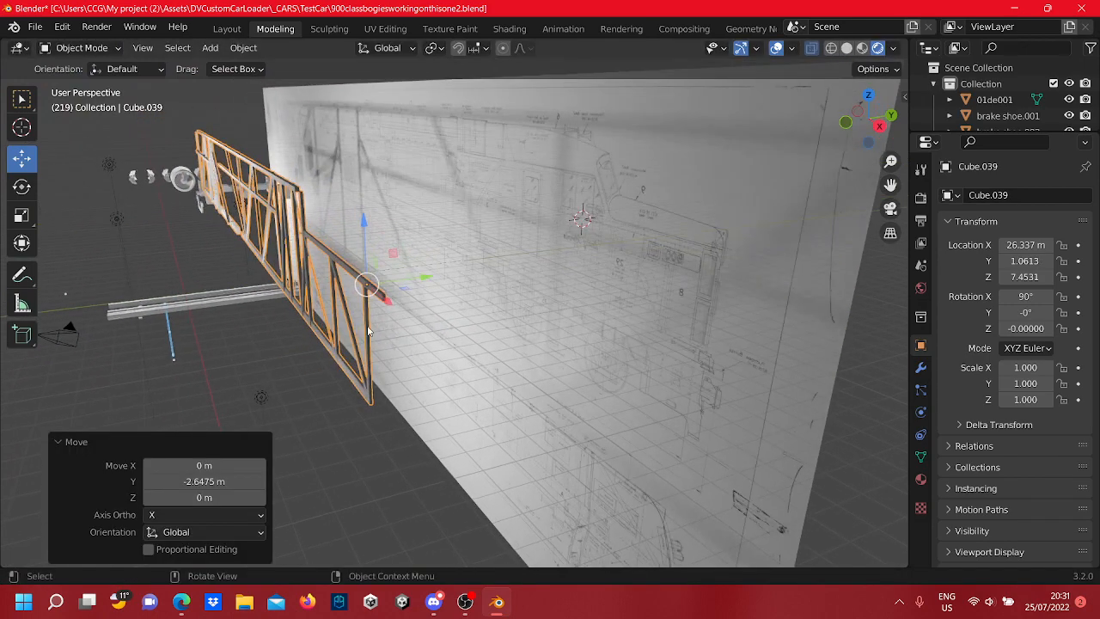
right_click(368, 331)
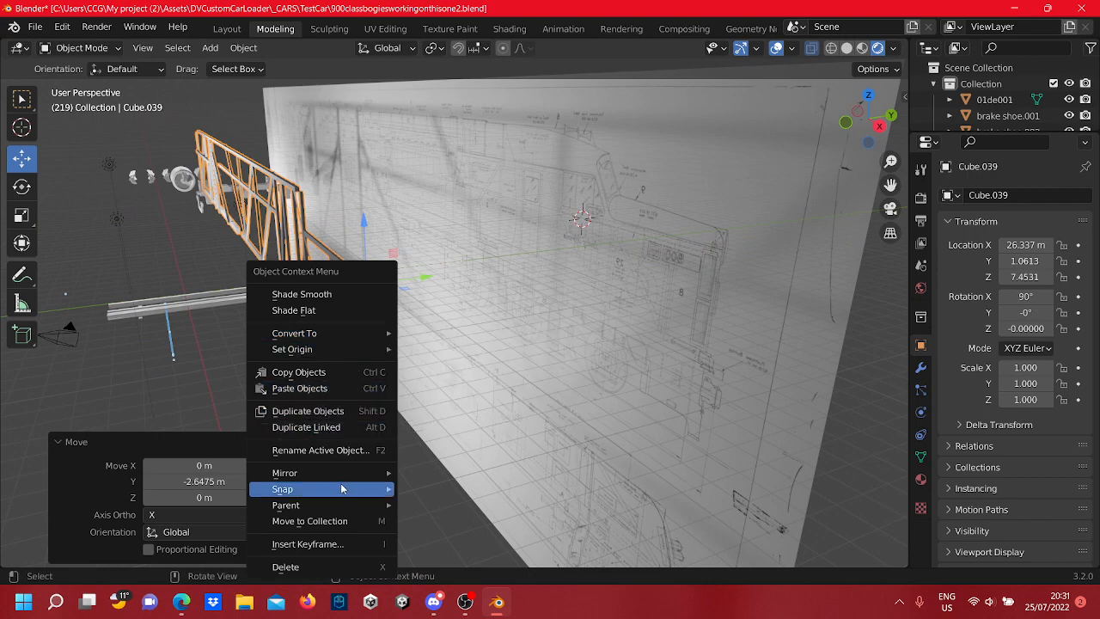
left_click(316, 412)
right_click(407, 337)
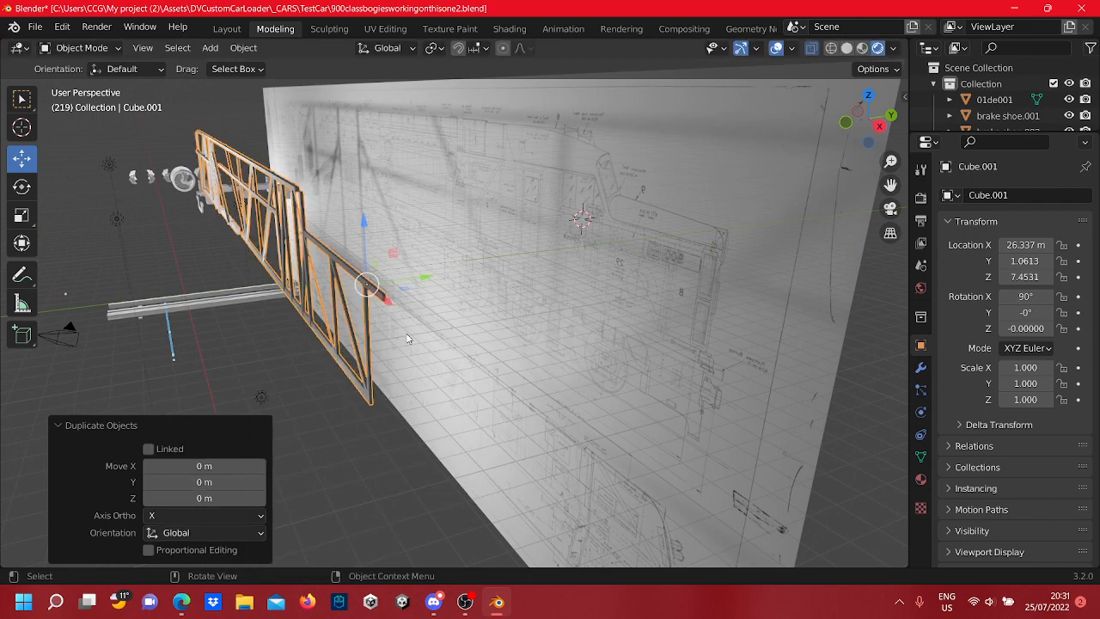
key("g")
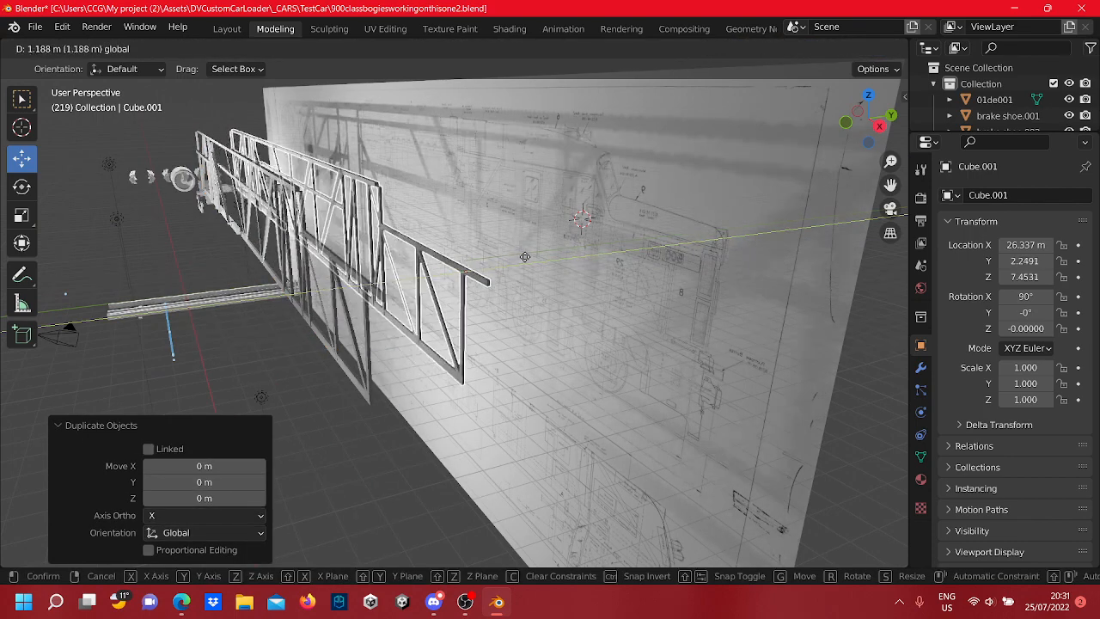
left_click(564, 256)
middle_click_drag(560, 258, 515, 244)
scroll(447, 268, "up", 3)
scroll(515, 242, "down", 5)
middle_click_drag(603, 399, 382, 292)
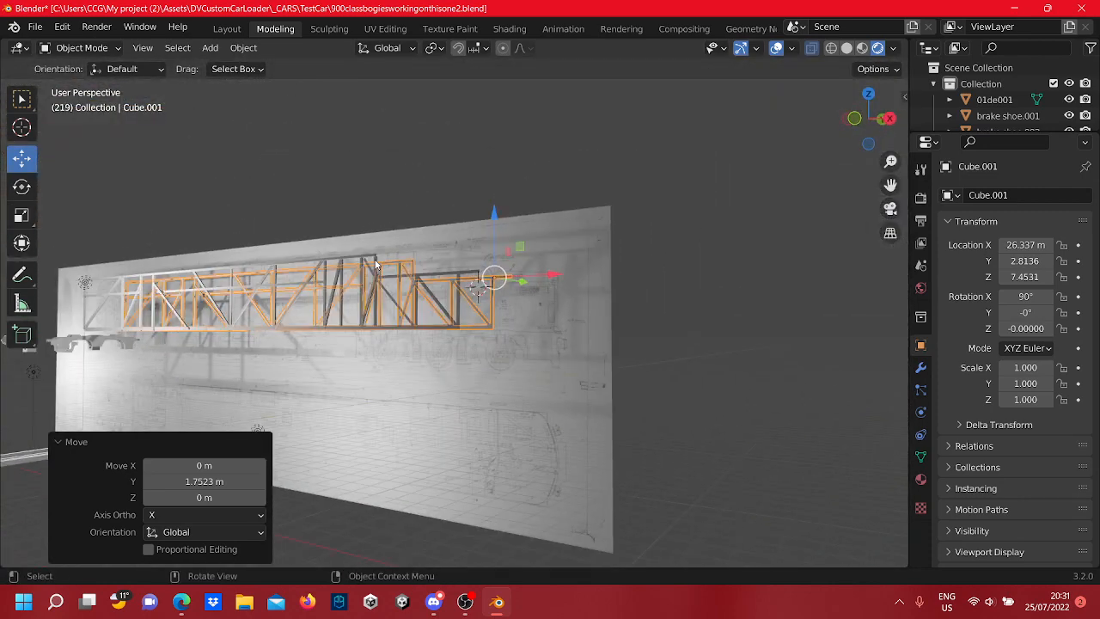
Rotate both trusses together by about 83° around X, and set the original truss's X rotation to 180°
left_click(375, 263)
middle_click_drag(375, 263, 468, 258)
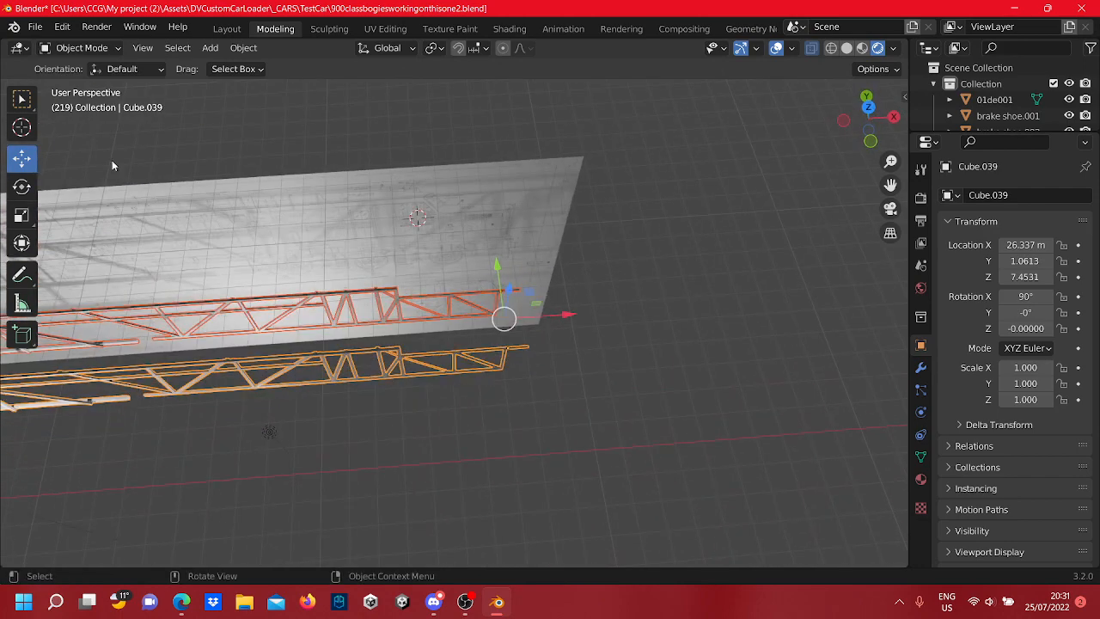
left_click(20, 185)
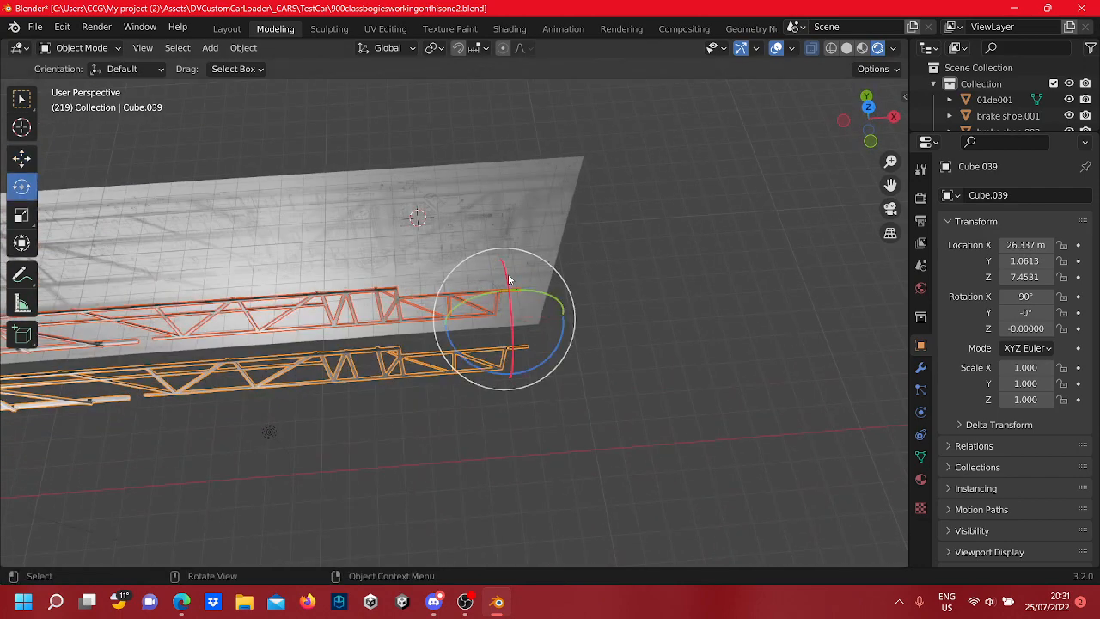
left_click_drag(508, 280, 516, 322)
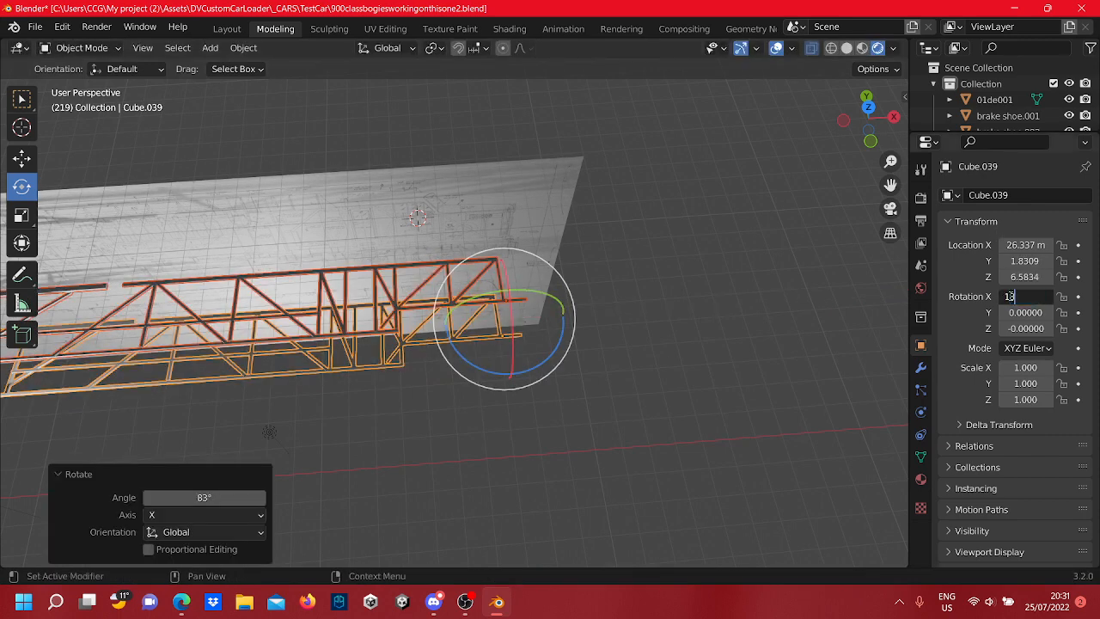
key("Return")
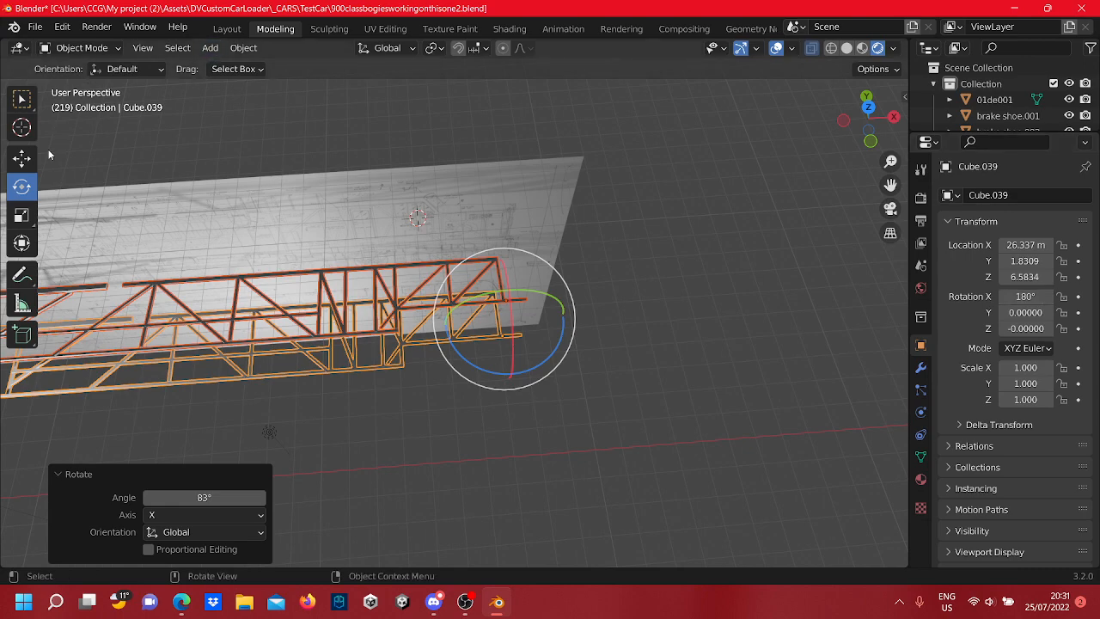
Lower both rotated trusses about 3.84 m along Z
left_click(23, 160)
scroll(577, 367, "up", 4)
middle_click_drag(579, 370, 365, 122)
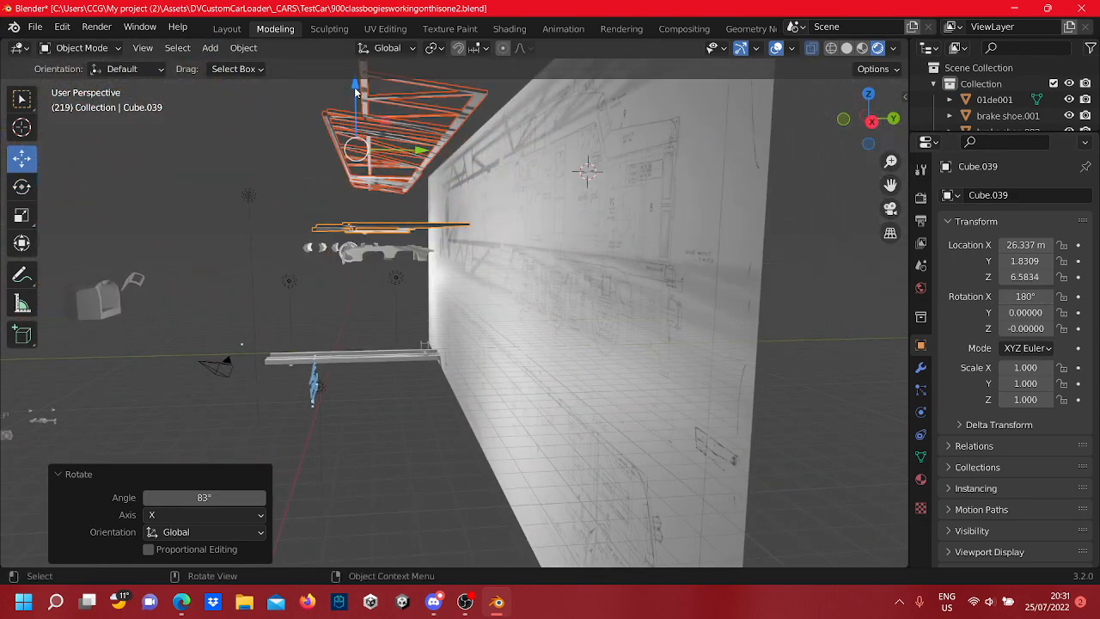
left_click_drag(356, 92, 393, 305)
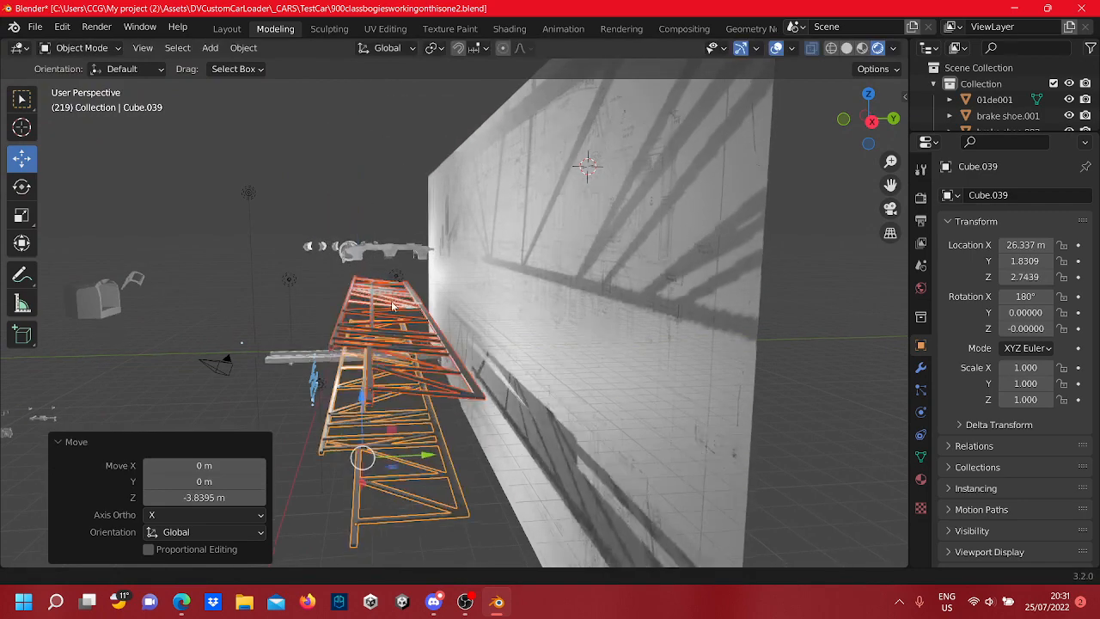
Select the duplicated truss alone and set its X rotation to 180°
middle_click_drag(393, 305, 412, 200)
left_click(411, 197)
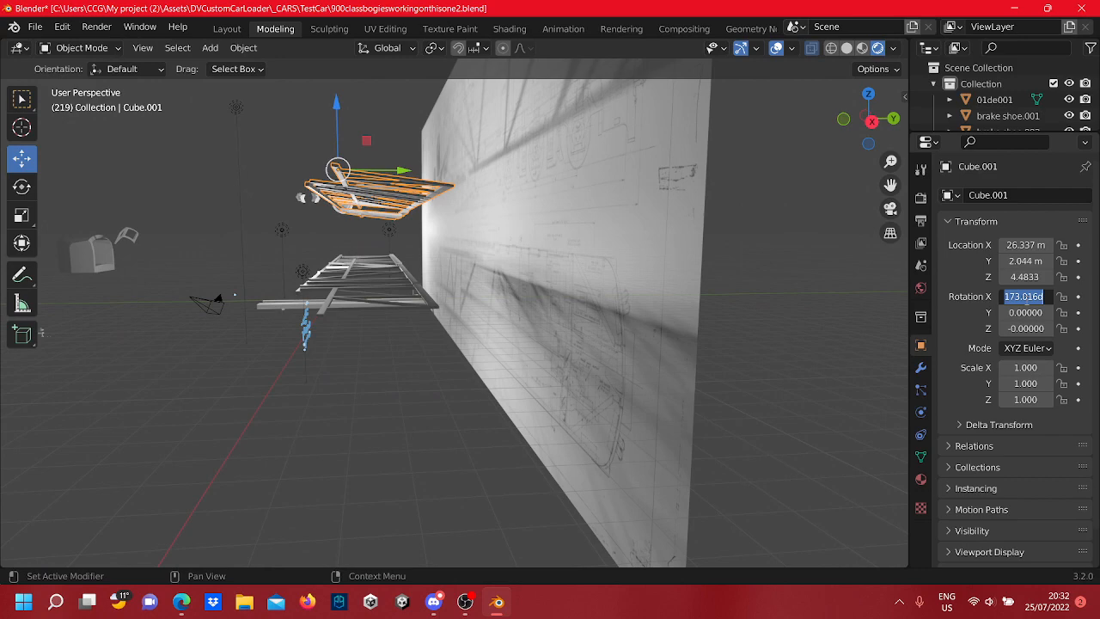
key("Return")
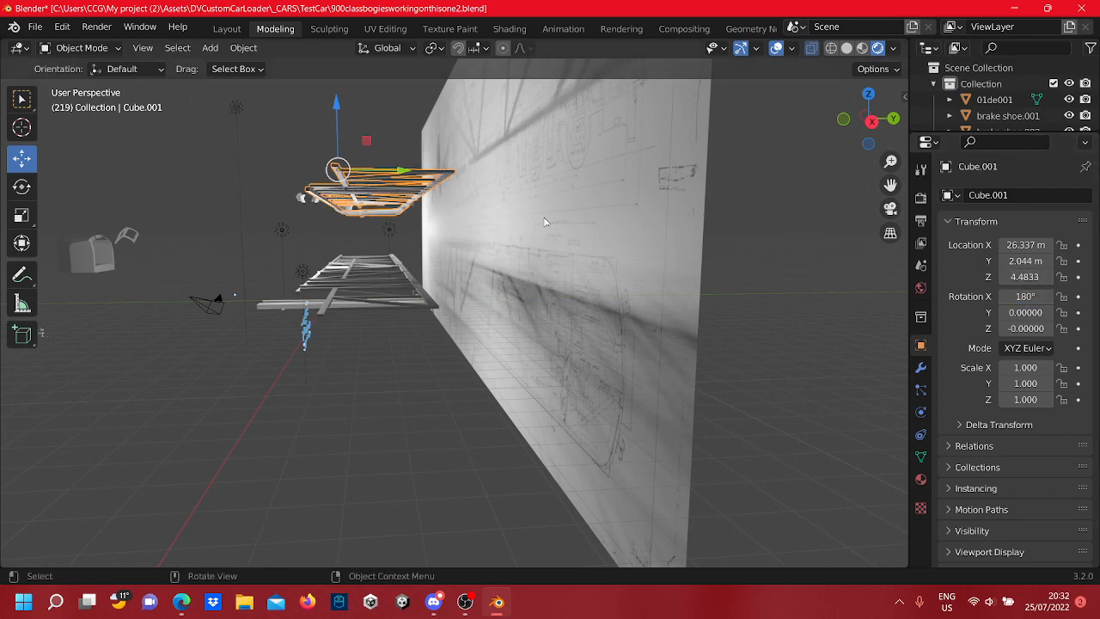
Select both trusses, then lower them, shift them forward along X, and move them about 2.89 m along Y
middle_click_drag(372, 274, 234, 327)
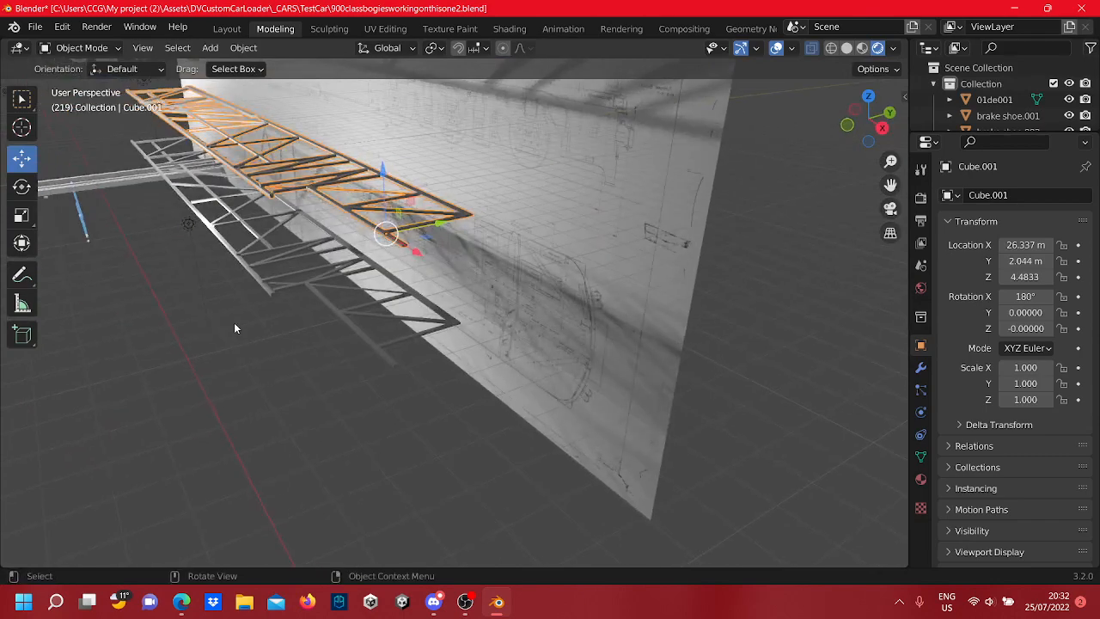
left_click(331, 281, "shift")
left_click_drag(374, 231, 413, 329)
left_click_drag(412, 383, 447, 404)
left_click_drag(464, 367, 599, 307)
middle_click_drag(599, 308, 678, 146)
scroll(653, 159, "up", 3)
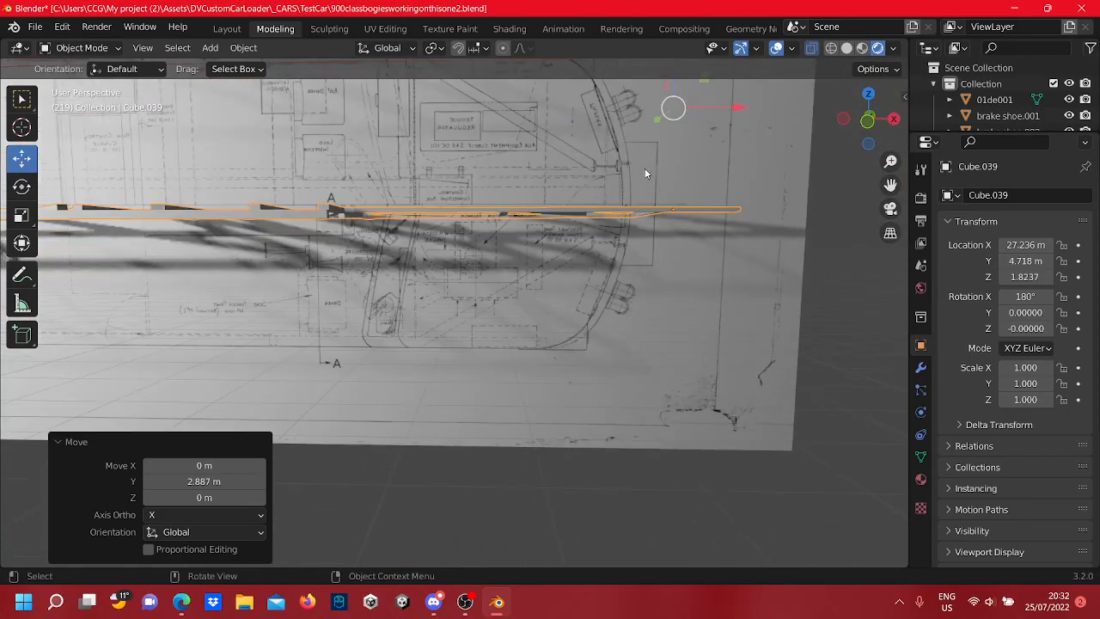
Move both trusses about -1.57 m along X, lower them about 1.28 m, and shift them about 0.52 m back along X
middle_click_drag(529, 266, 601, 254, "shift")
scroll(602, 252, "down", 4)
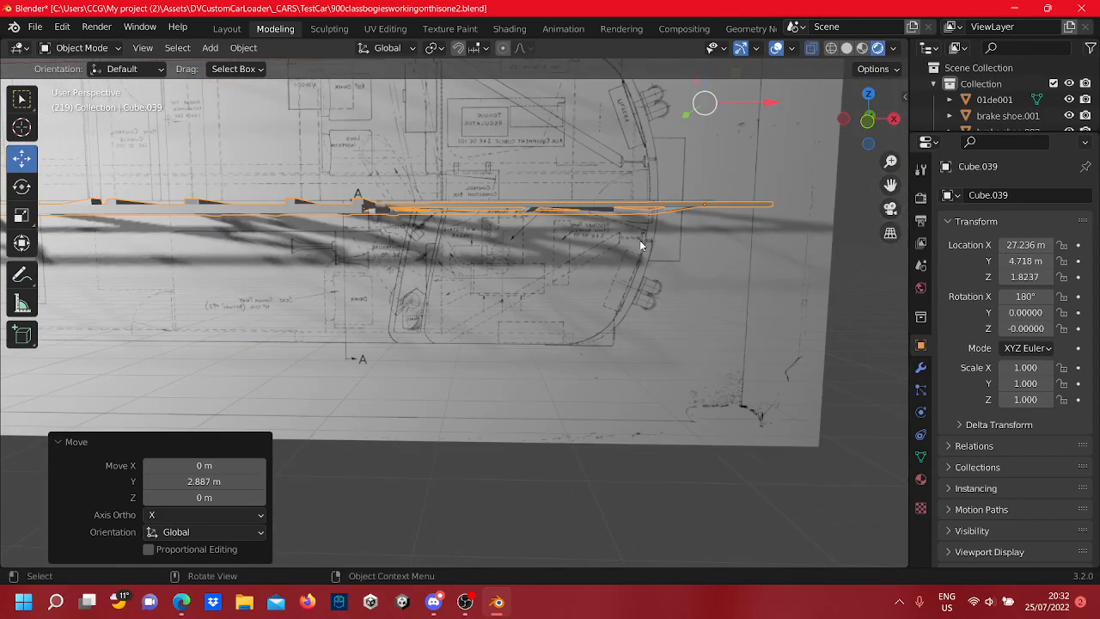
left_click_drag(668, 178, 548, 188)
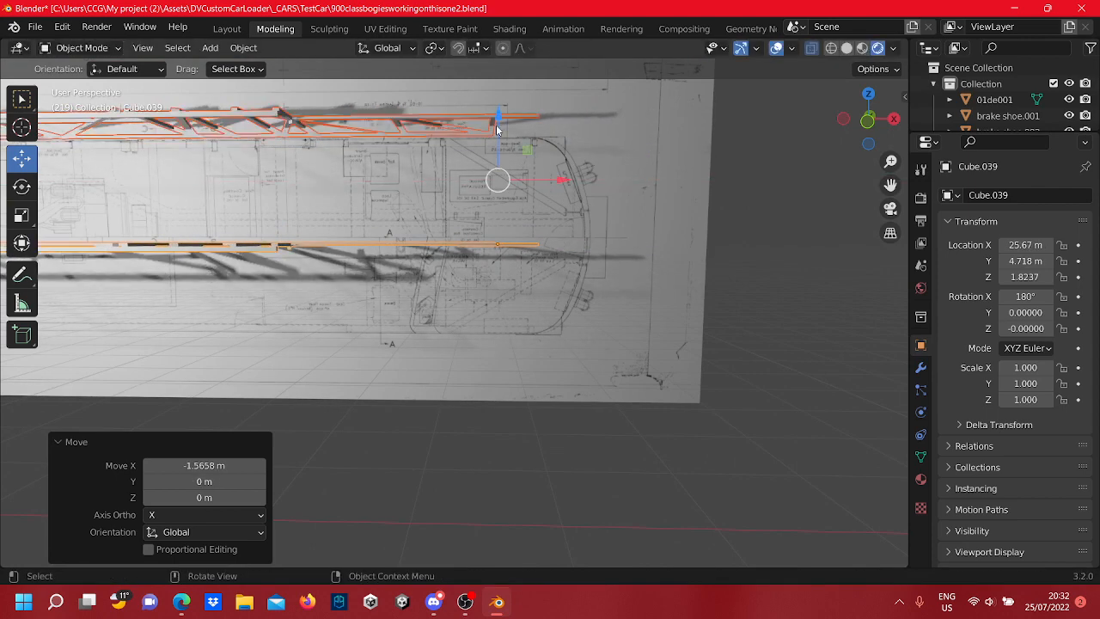
left_click_drag(496, 129, 511, 222)
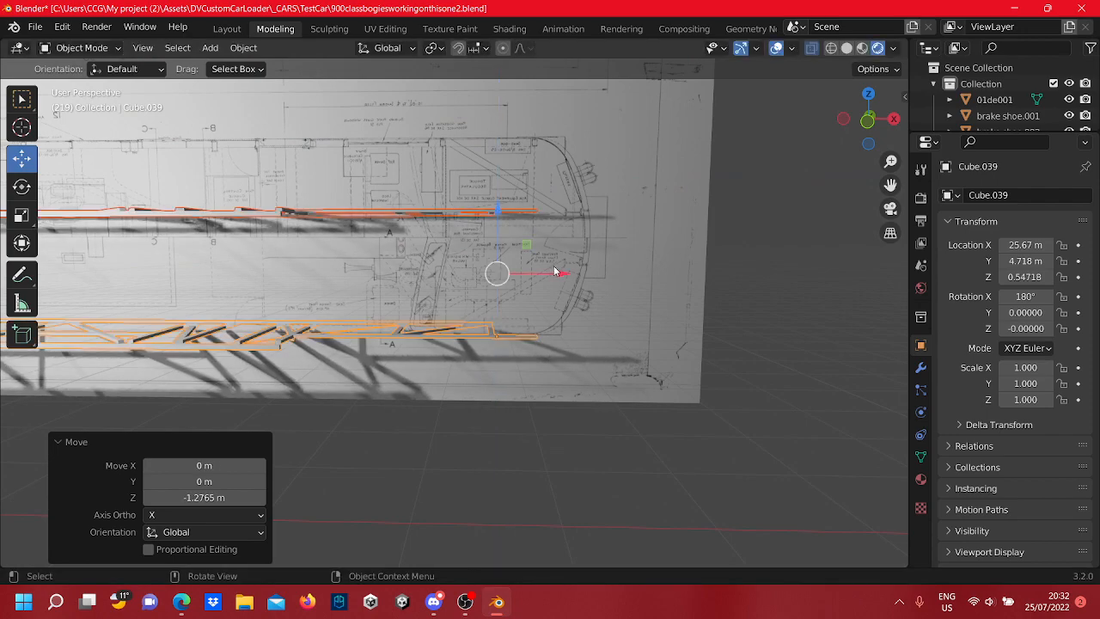
left_click_drag(554, 272, 580, 272)
Align the trusses with the plan drawing in front view by lowering them about 0.09 m and shifting them about -0.59 m along X
scroll(572, 315, "up", 5)
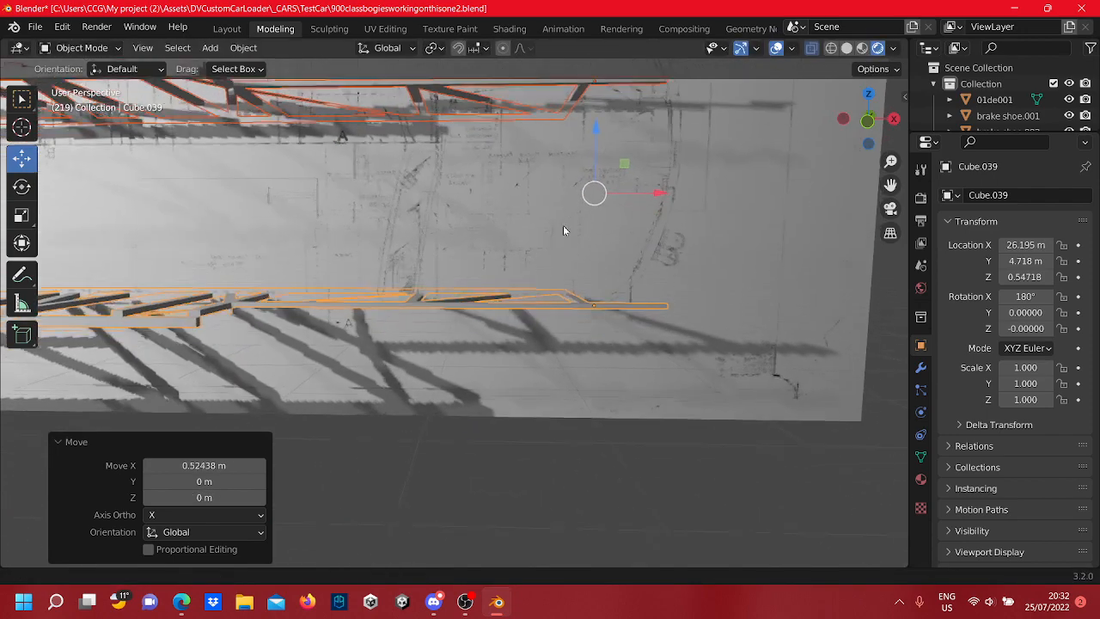
scroll(563, 225, "up", 1)
middle_click_drag(563, 225, 499, 283)
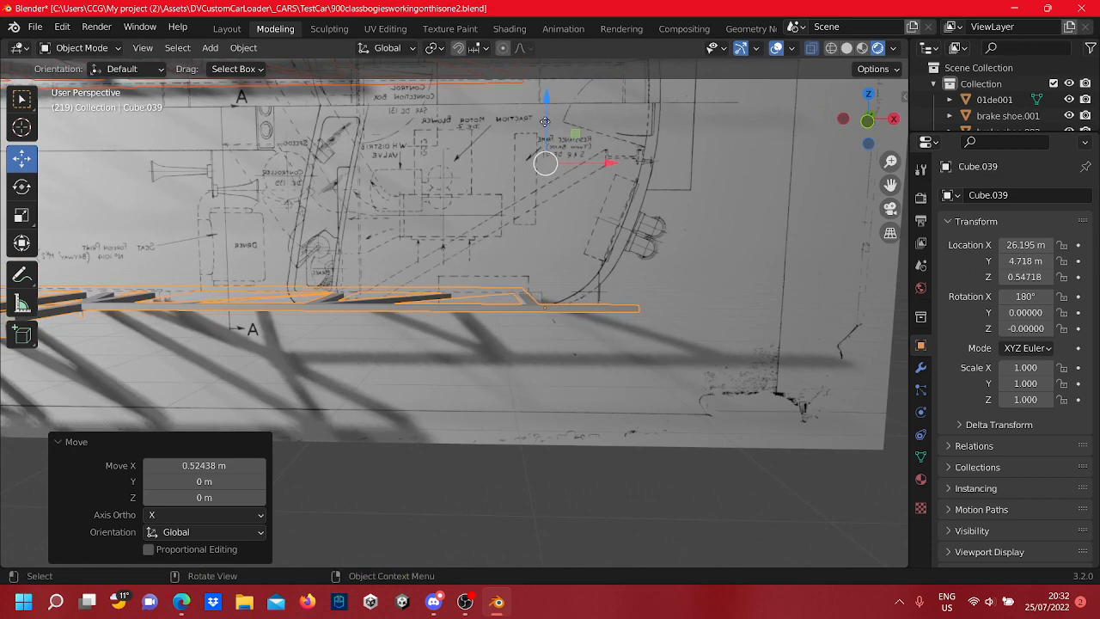
left_click_drag(544, 122, 599, 229)
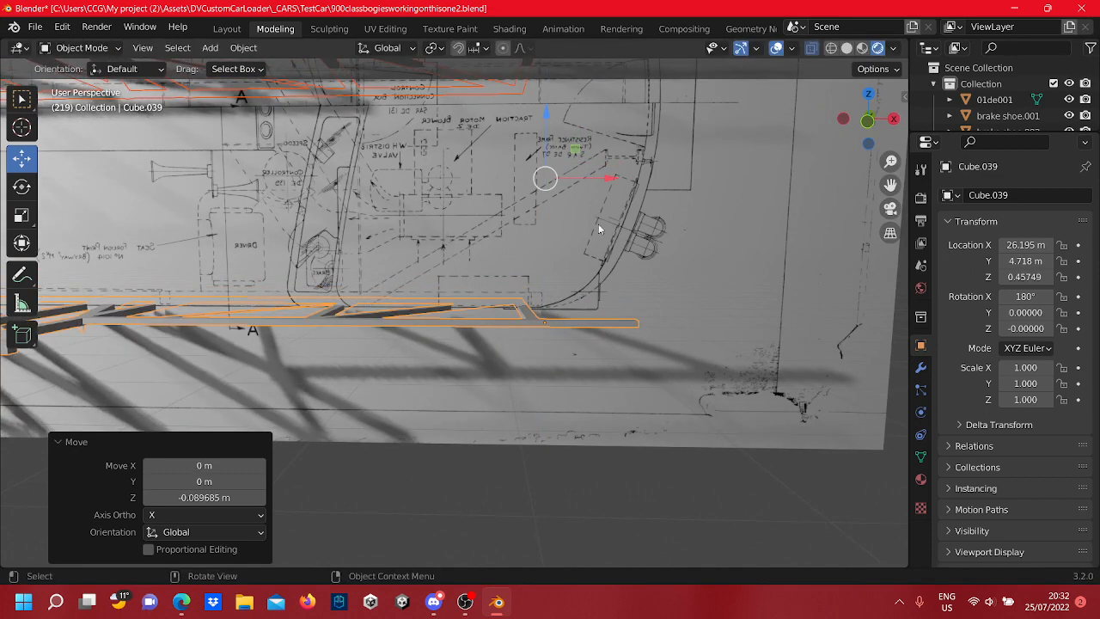
left_click_drag(612, 177, 506, 200)
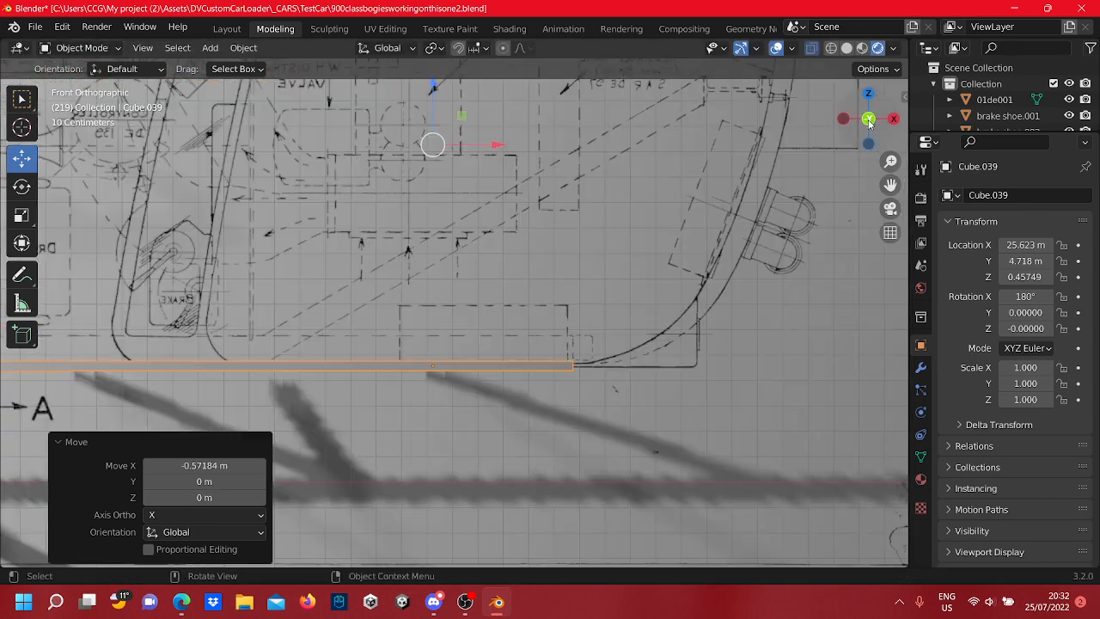
left_click(867, 120)
scroll(503, 301, "down", 2)
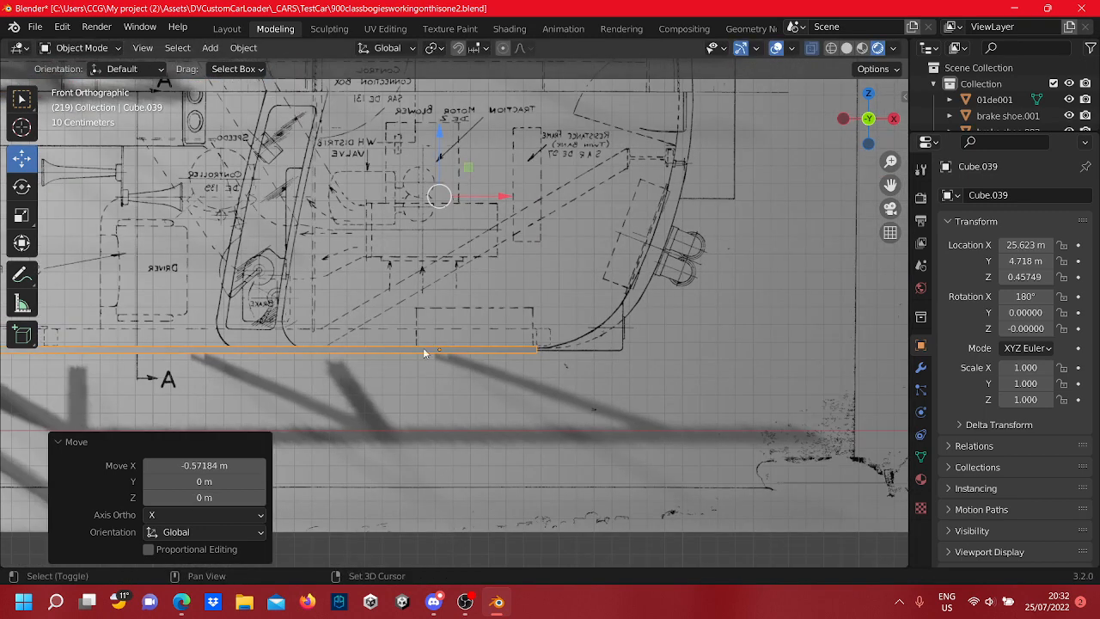
left_click_drag(538, 171, 532, 174)
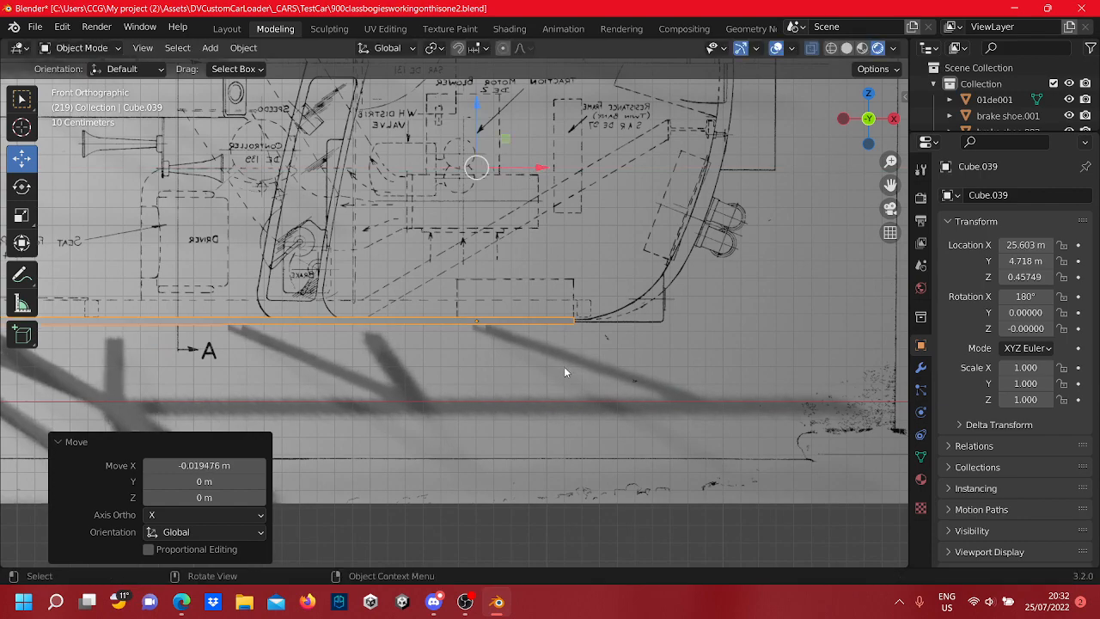
Delete the upper truss crossing the middle of the plan drawing
middle_click_drag(529, 239, 544, 470, "shift")
scroll(543, 468, "up", 1)
left_click(483, 230)
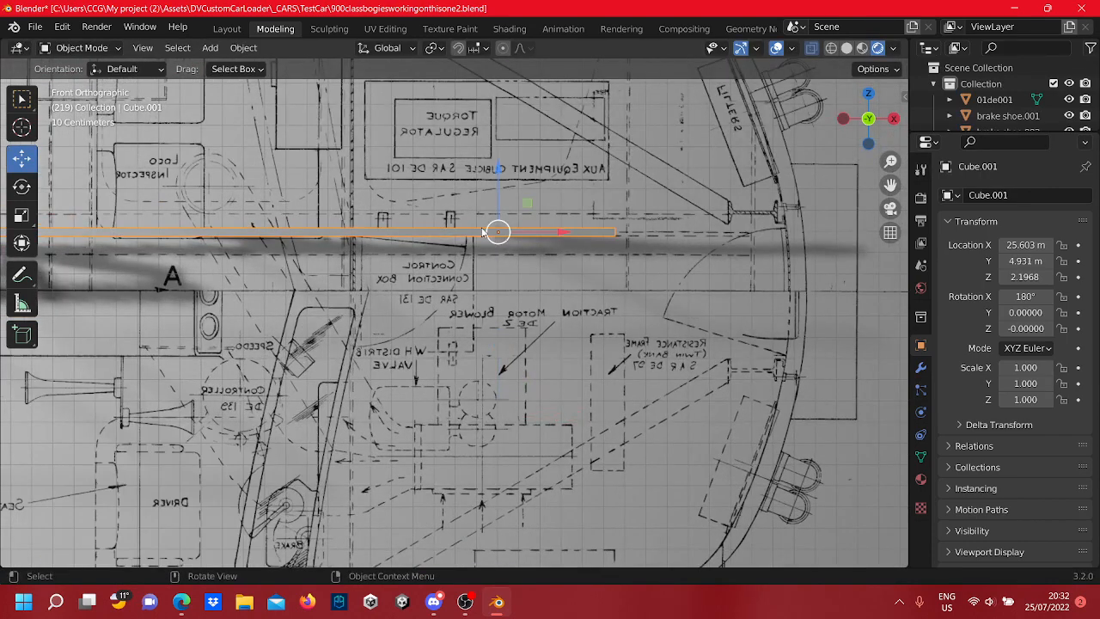
right_click(509, 242)
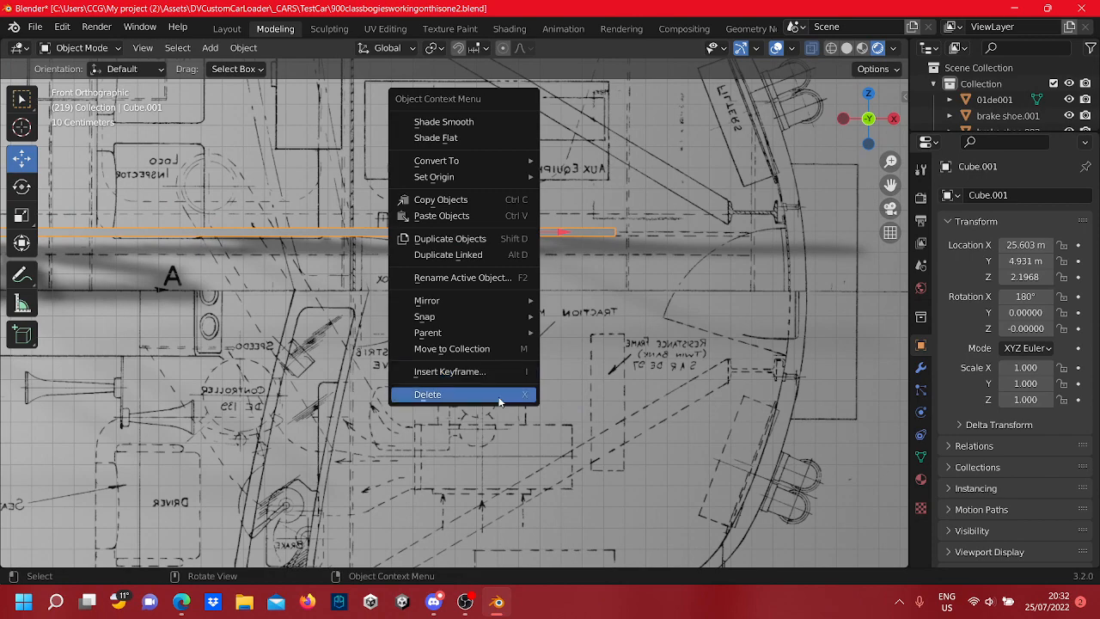
left_click(499, 393)
Raise the remaining truss about 0.097 m along Z on the plan drawing's edge
scroll(490, 464, "down", 3)
middle_click_drag(491, 464, 523, 362, "shift")
left_click(517, 383)
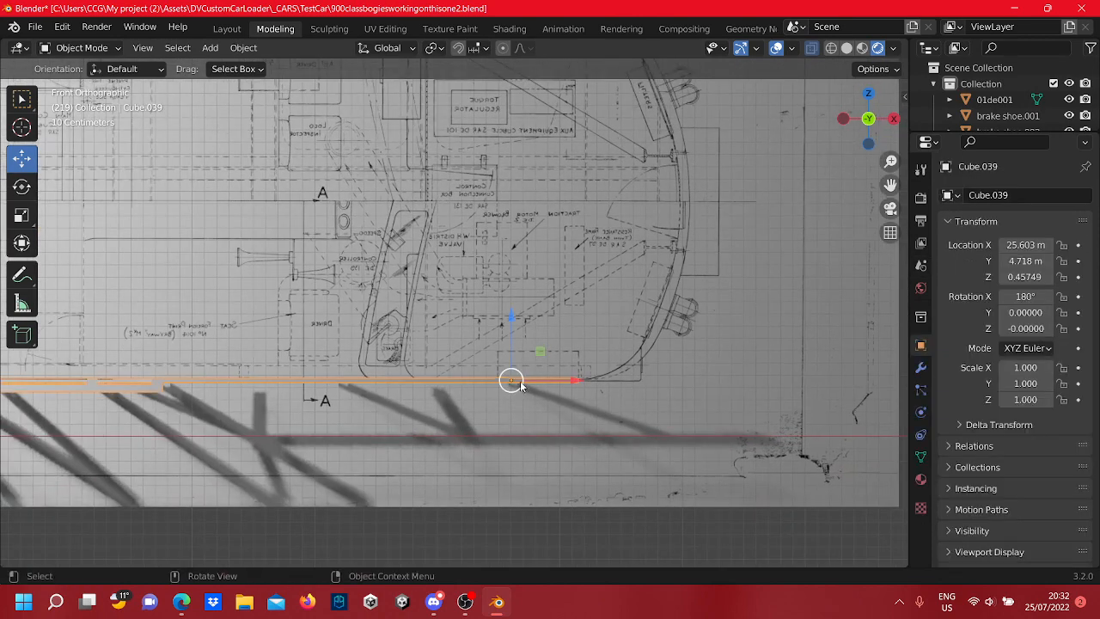
scroll(514, 380, "up", 3)
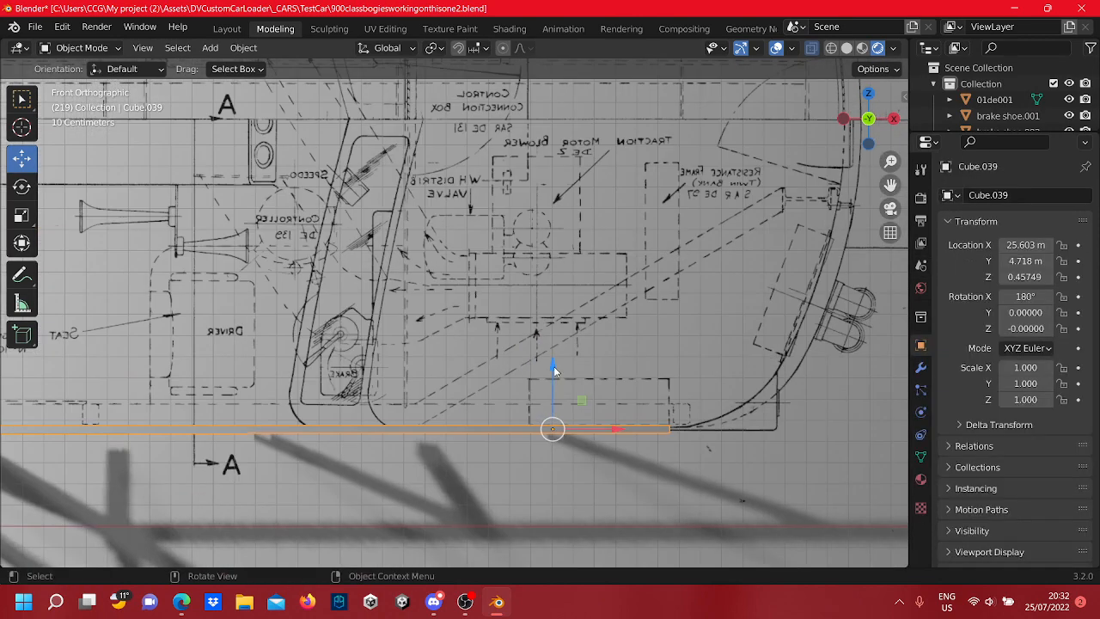
left_click_drag(553, 366, 545, 341)
middle_click_drag(600, 402, 597, 393, "shift")
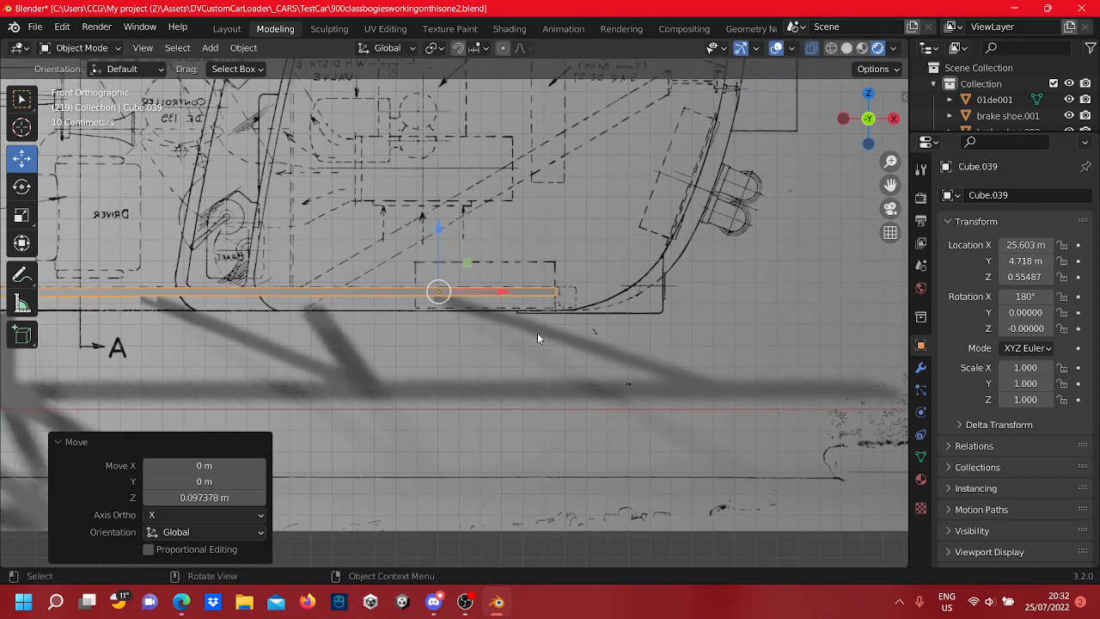
In Edit Mode, lower the bottom-edge vertices near the truss's end about 0.055 m along Z
key("Tab")
scroll(702, 306, "up", 4)
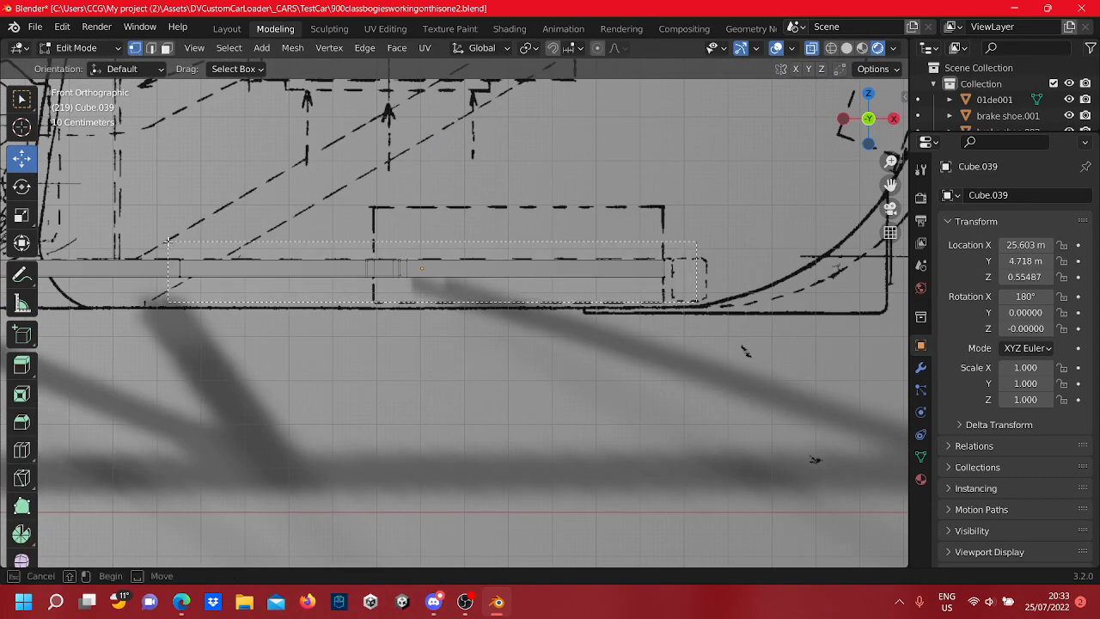
left_click_drag(170, 267, 176, 266)
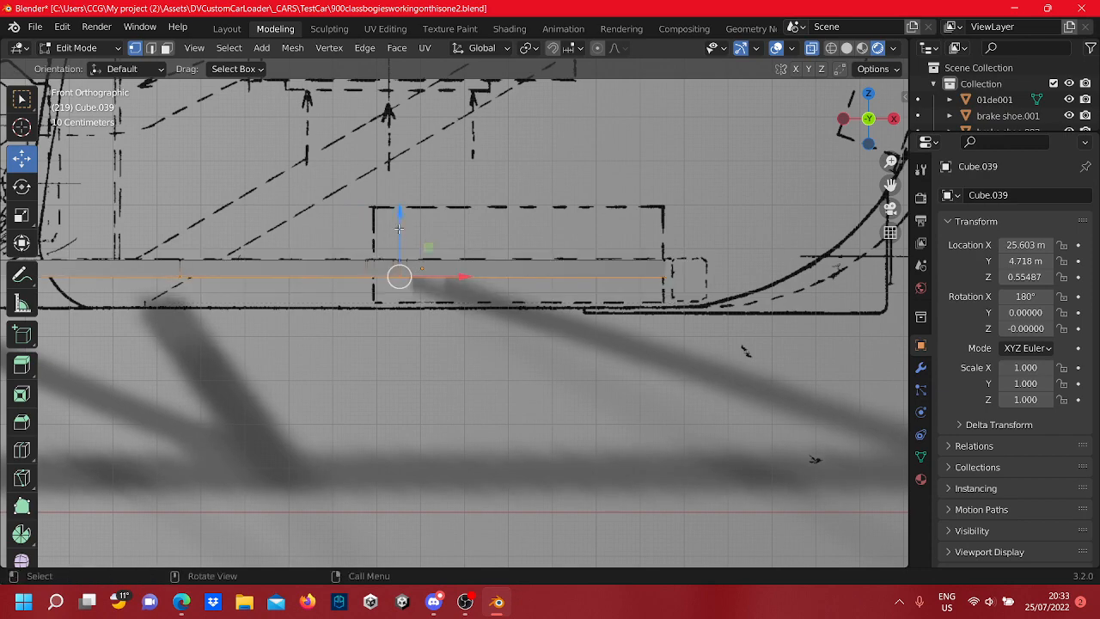
left_click_drag(399, 228, 399, 252)
scroll(355, 343, "down", 3)
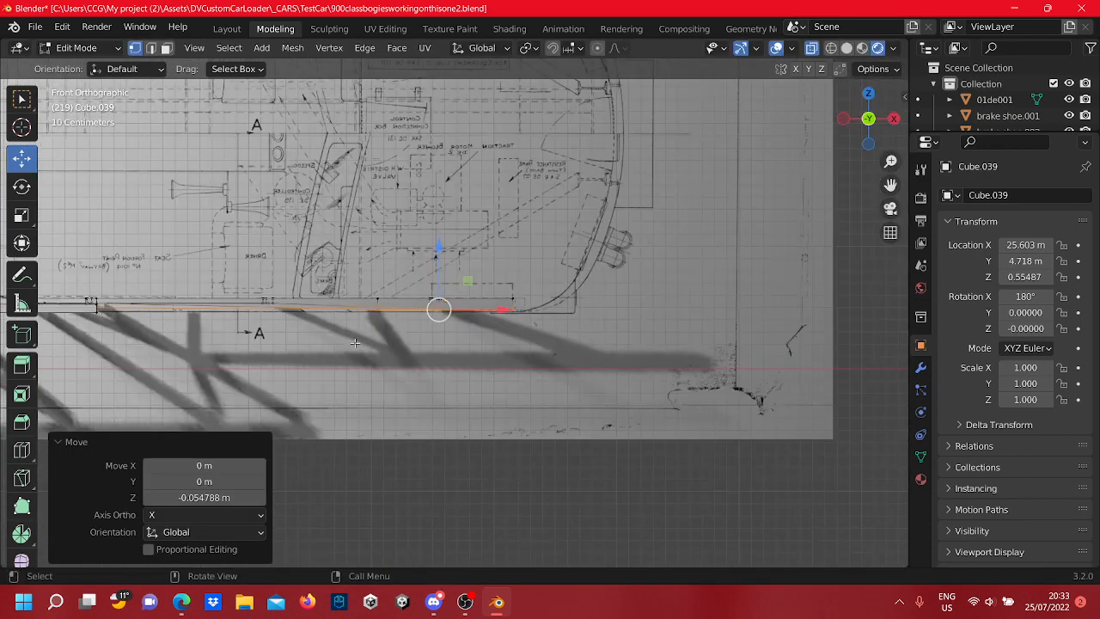
Try lowering the truss vertices beneath the driver's seat about 0.063 m along Z, and undo the move
middle_click_drag(354, 343, 797, 298, "shift")
scroll(798, 298, "up", 4)
middle_click_drag(896, 265, 445, 286, "shift")
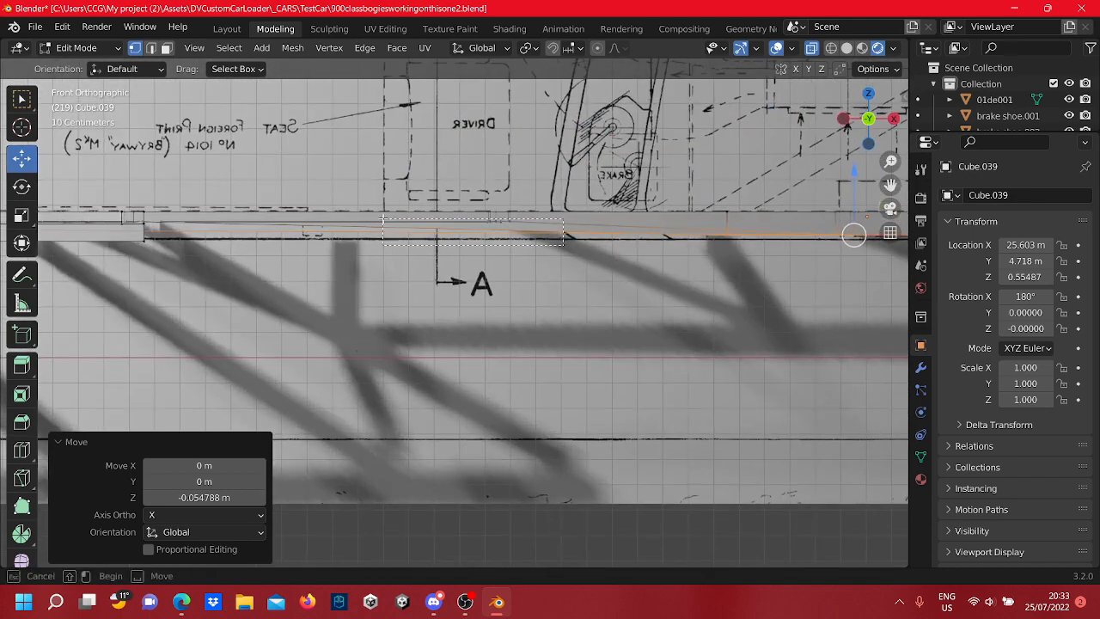
left_click_drag(382, 219, 383, 220)
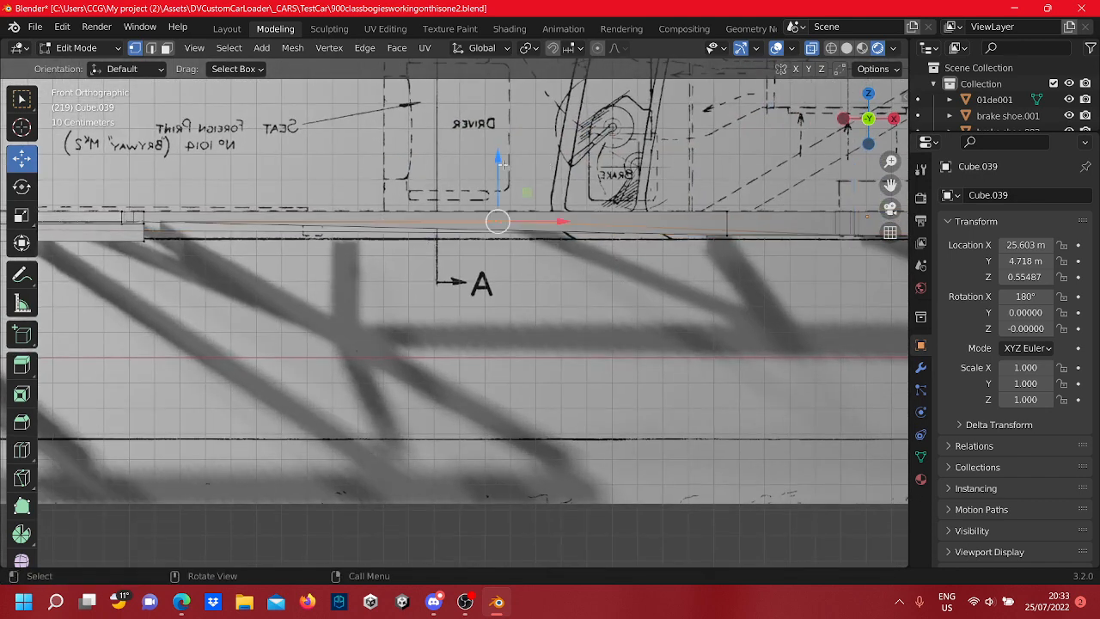
left_click_drag(497, 157, 490, 178)
middle_click_drag(765, 338, 387, 348, "shift")
scroll(438, 258, "up", 3)
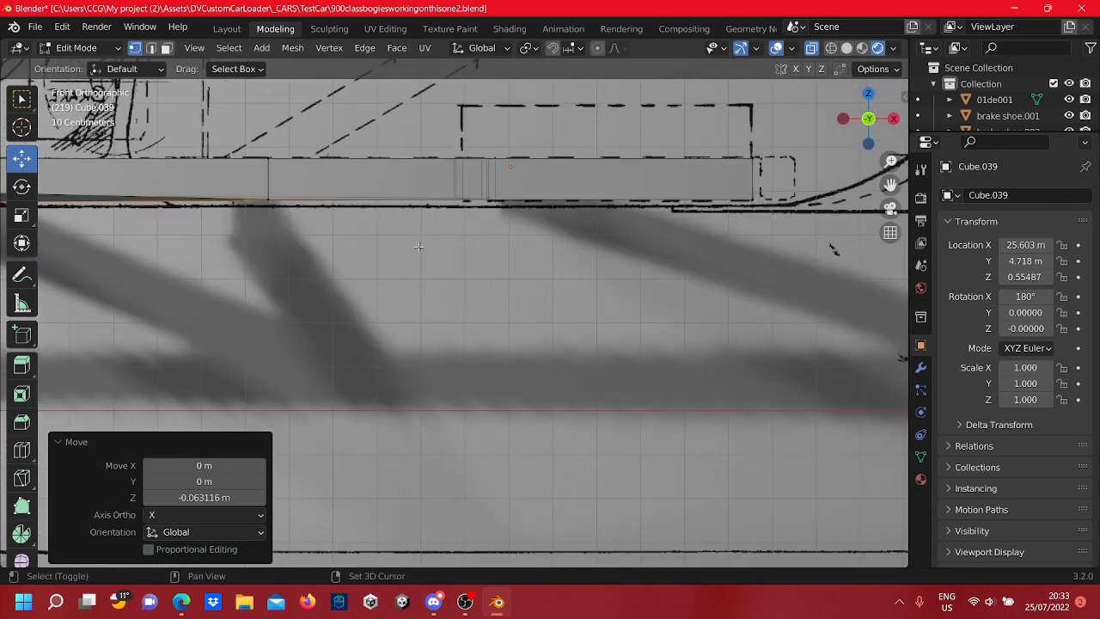
middle_click_drag(418, 246, 588, 323, "shift")
middle_click_drag(394, 299, 654, 313, "shift")
key("ctrl+z")
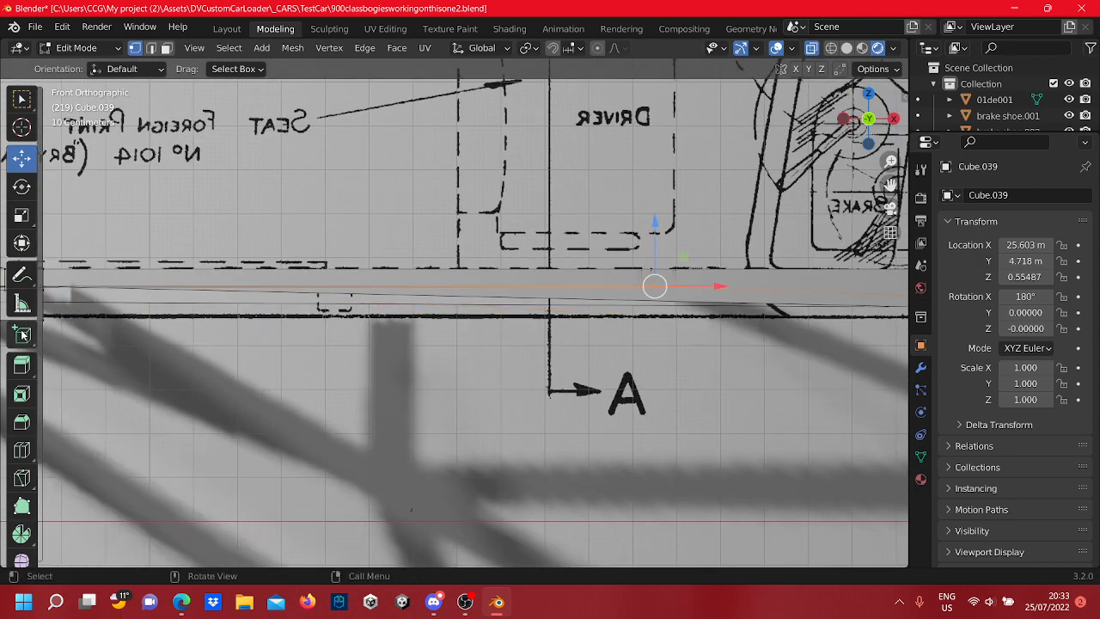
Try moving the truss's end vertices slightly along Z, and undo the move
middle_click_drag(524, 407, 401, 347, "shift")
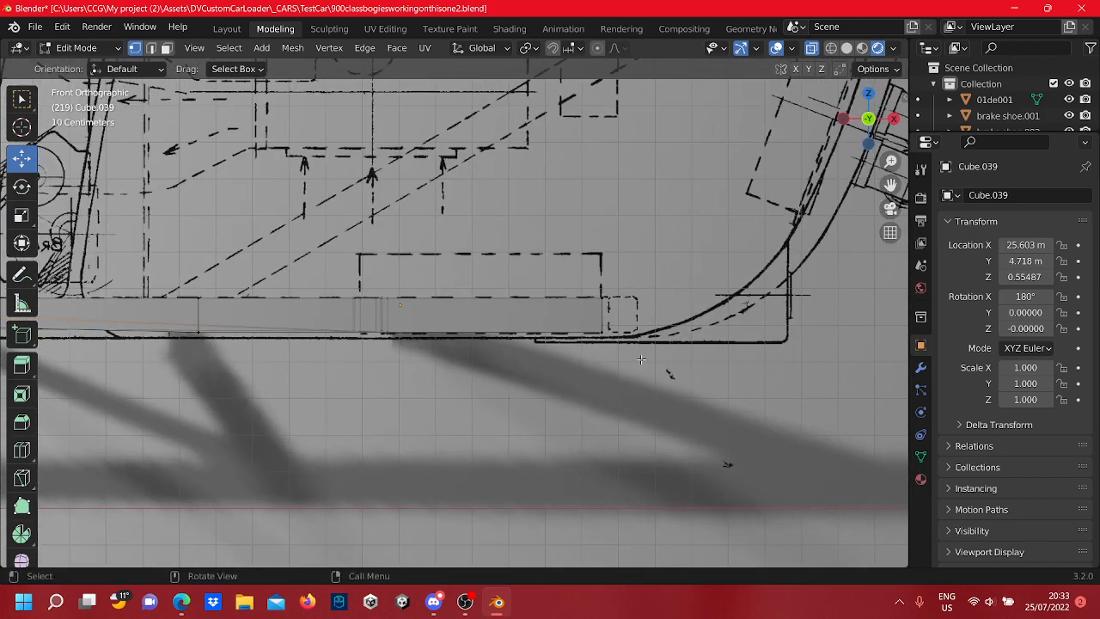
scroll(641, 358, "up", 3)
left_click_drag(628, 288, 628, 288)
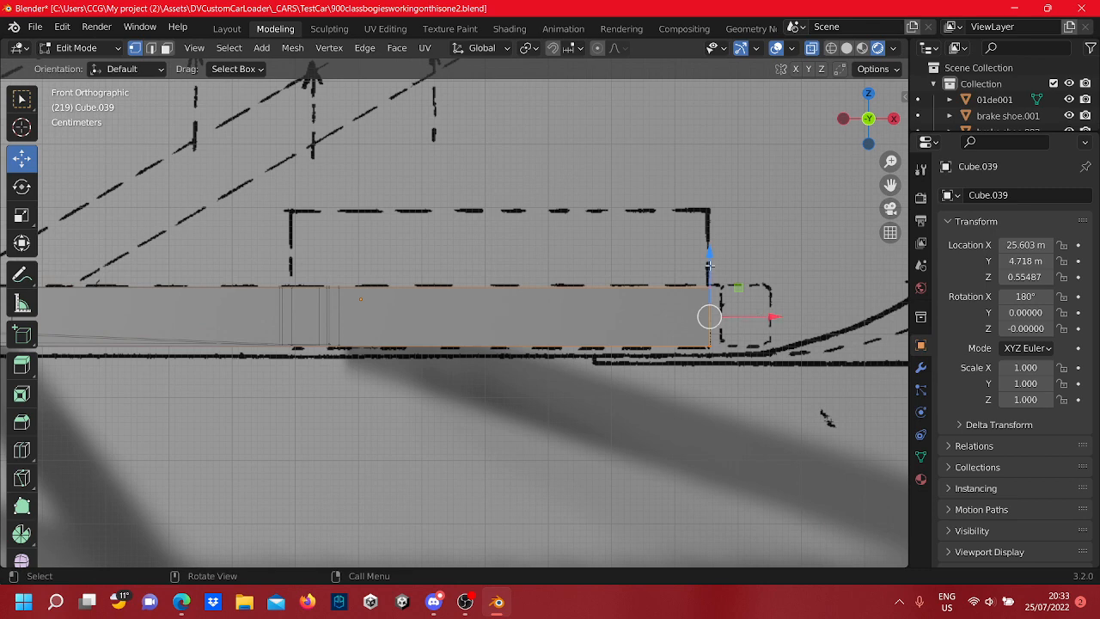
left_click_drag(710, 266, 710, 270)
key("ctrl+z")
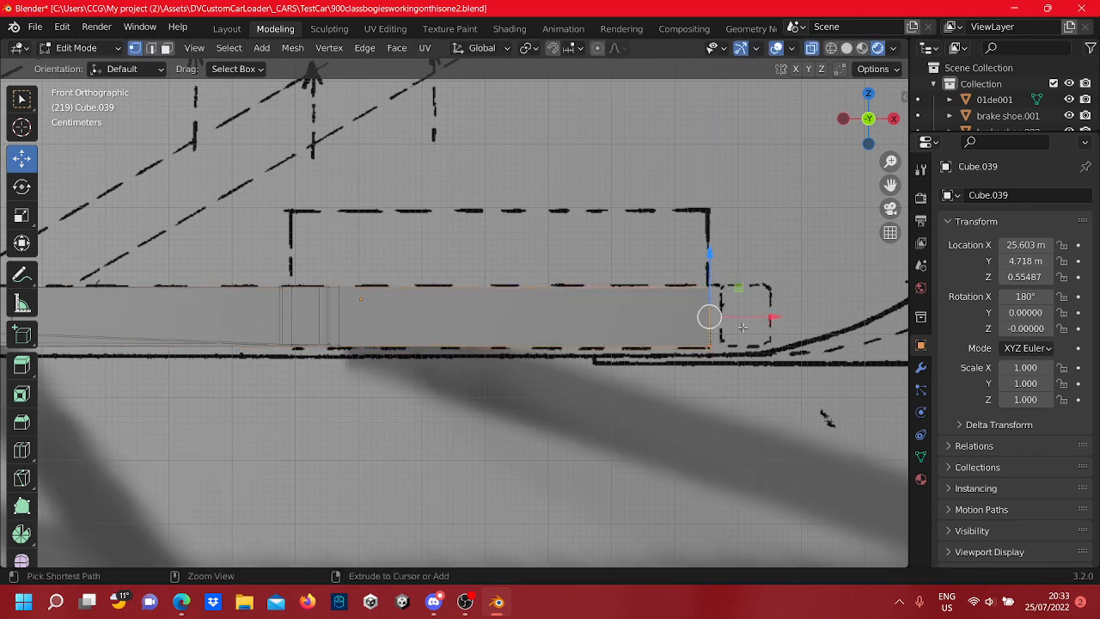
Lower the bottom-edge vertices at the truss's end about 0.012 m, and lower the joint vertices a further 0.002 m
left_click_drag(736, 377, 159, 325)
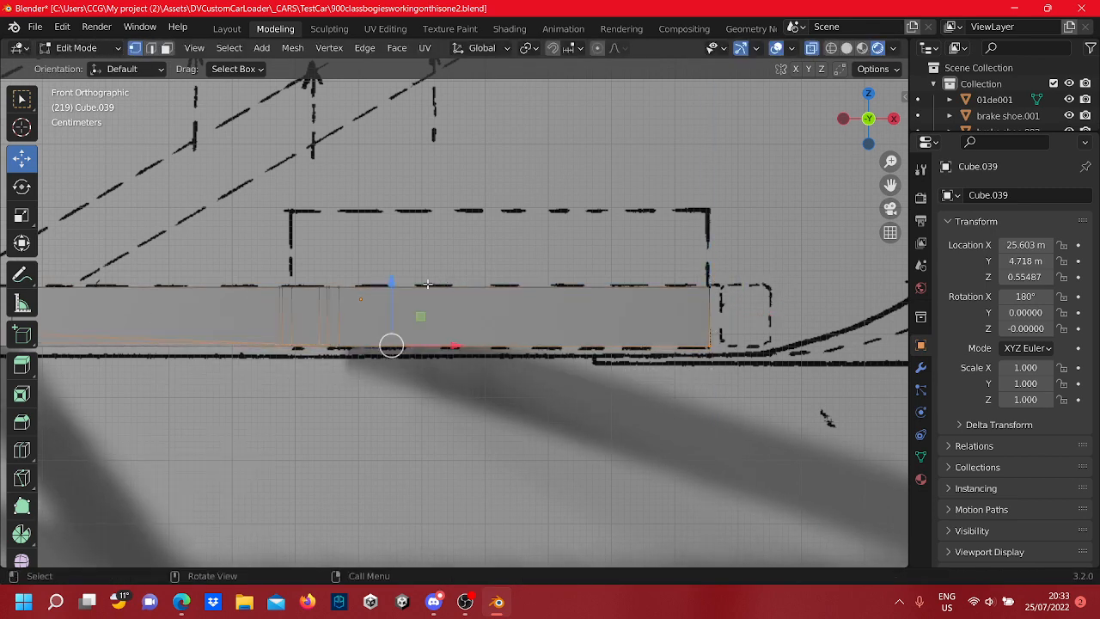
left_click_drag(390, 285, 390, 298)
scroll(382, 370, "up", 6)
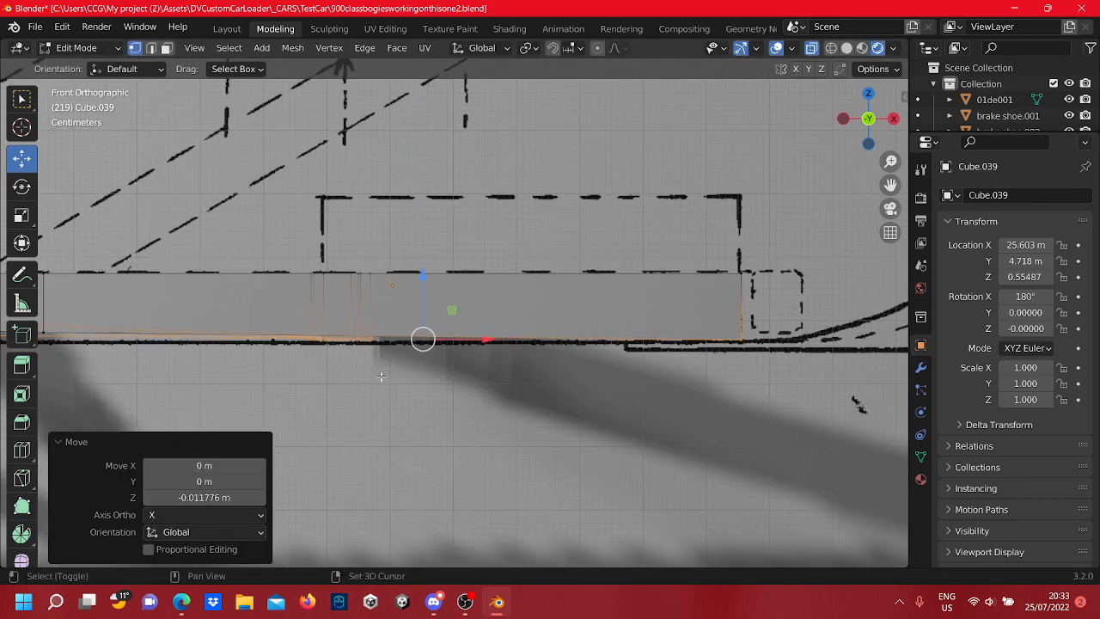
middle_click_drag(606, 373, 694, 320, "shift")
scroll(525, 356, "up", 5)
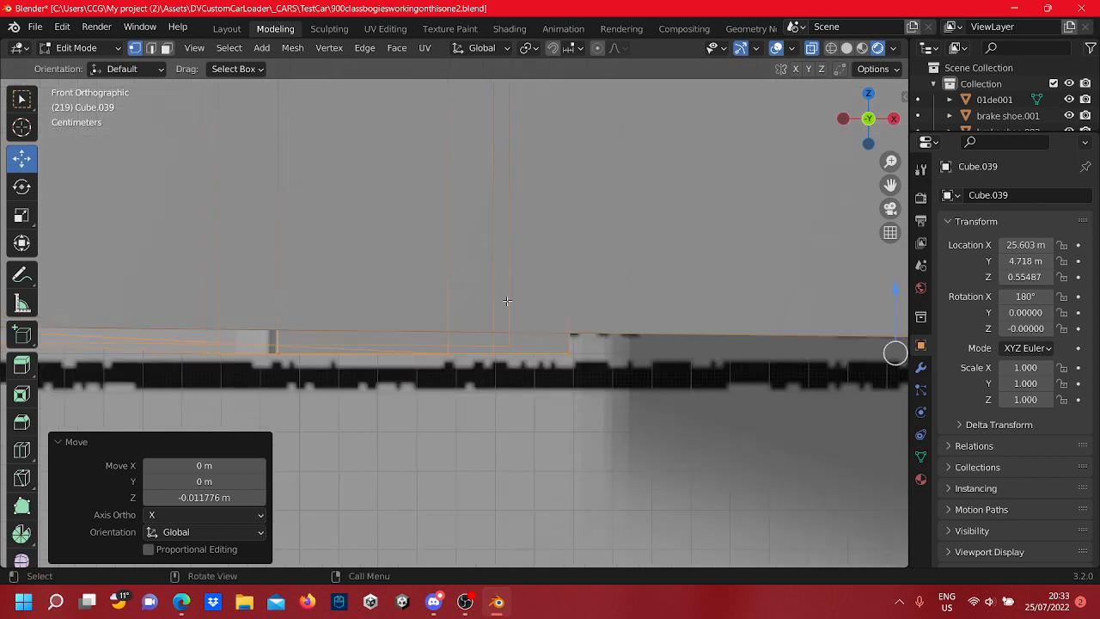
left_click_drag(497, 288, 519, 314)
middle_click_drag(293, 371, 503, 318, "shift")
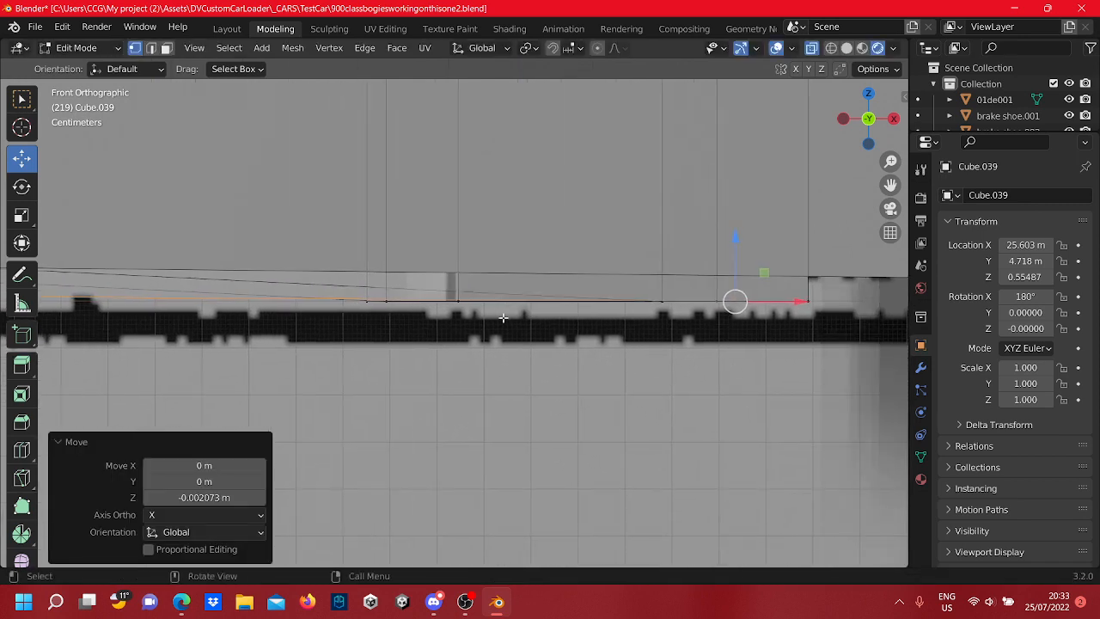
Select the bottom vertices of the joint near the truss's end and lower them about 0.0035 m along Z
scroll(811, 328, "down", 2)
left_click_drag(738, 343, 341, 262)
left_click_drag(561, 243, 554, 257)
scroll(554, 257, "down", 8)
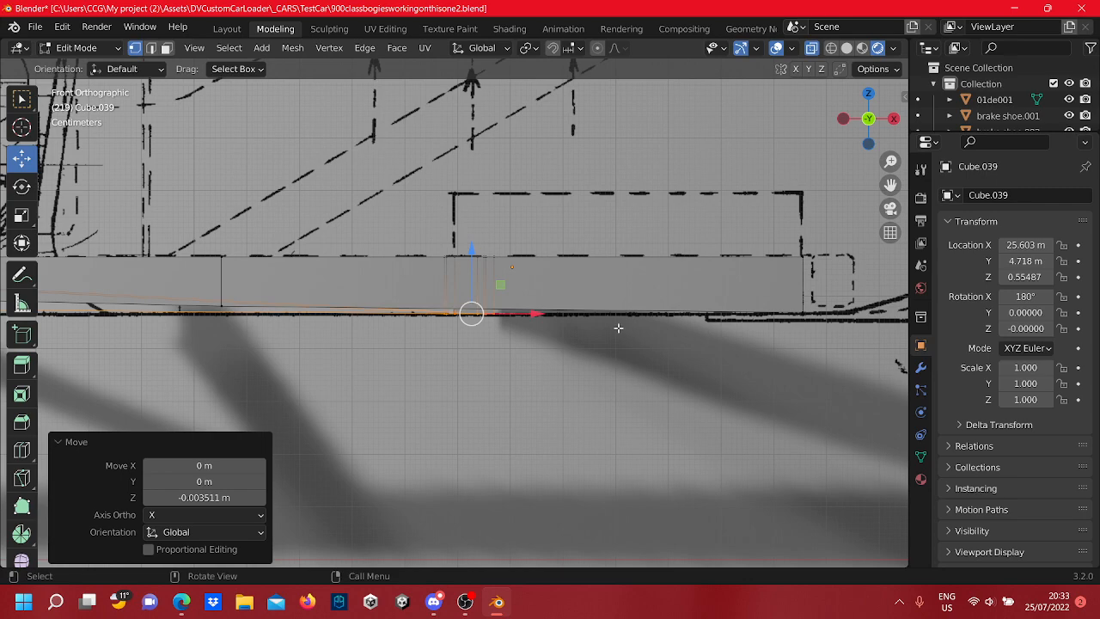
Lower the bottom-edge vertices between the brake stand and the truss's end joint about 0.009 m to meet the drawn outline
scroll(584, 319, "up", 5)
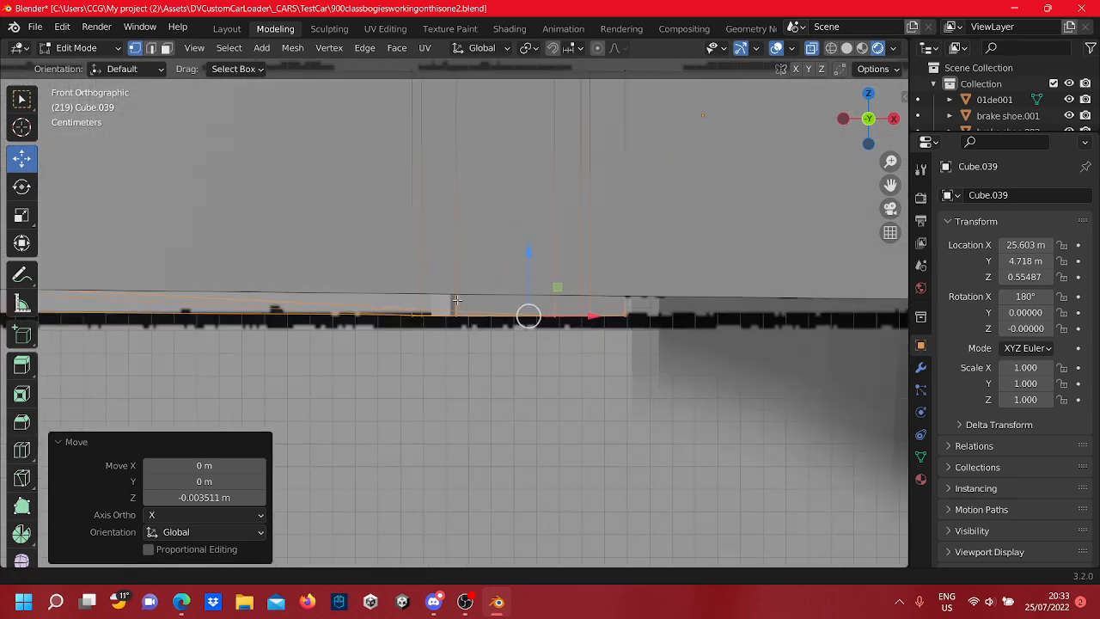
left_click_drag(556, 297, 902, 307, "shift")
scroll(24, 309, "down", 3)
scroll(361, 498, "down", 4)
scroll(362, 496, "down", 5)
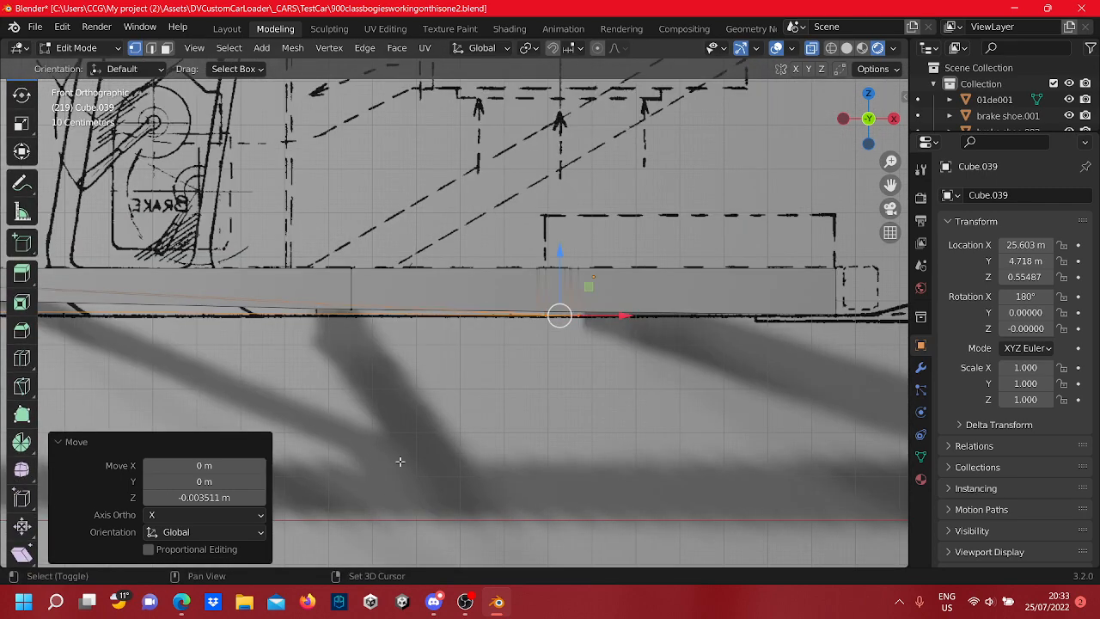
middle_click_drag(400, 461, 611, 467, "shift")
scroll(695, 386, "up", 4)
middle_click_drag(699, 339, 636, 348, "shift")
left_click_drag(640, 346, 619, 263)
scroll(537, 394, "down", 4)
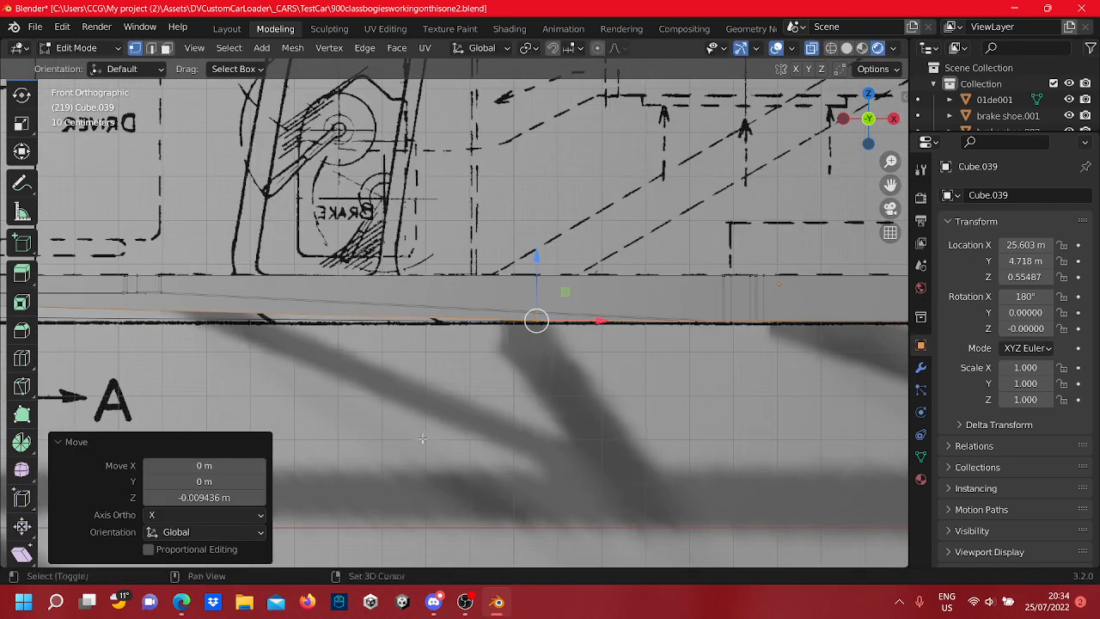
Select the bottom vertices of the joint left of the brake stand and lower them about 0.062 m along Z
middle_click_drag(479, 437, 798, 415, "shift")
scroll(464, 248, "up", 6)
middle_click_drag(464, 247, 511, 448, "shift")
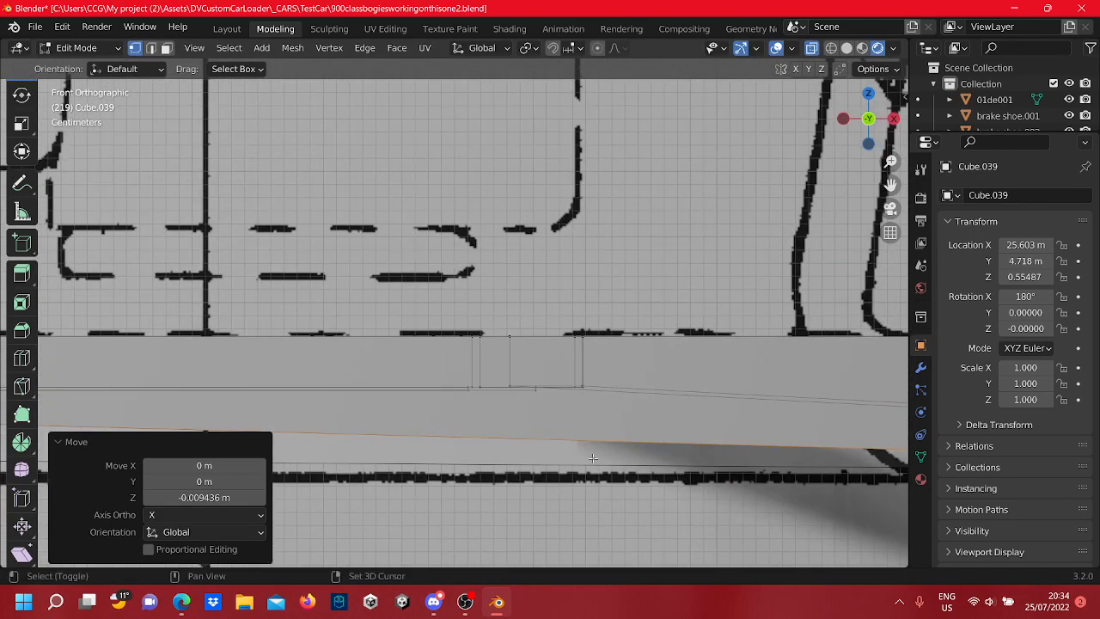
scroll(631, 476, "up", 3)
middle_click_drag(630, 476, 523, 348, "shift")
scroll(529, 372, "up", 4)
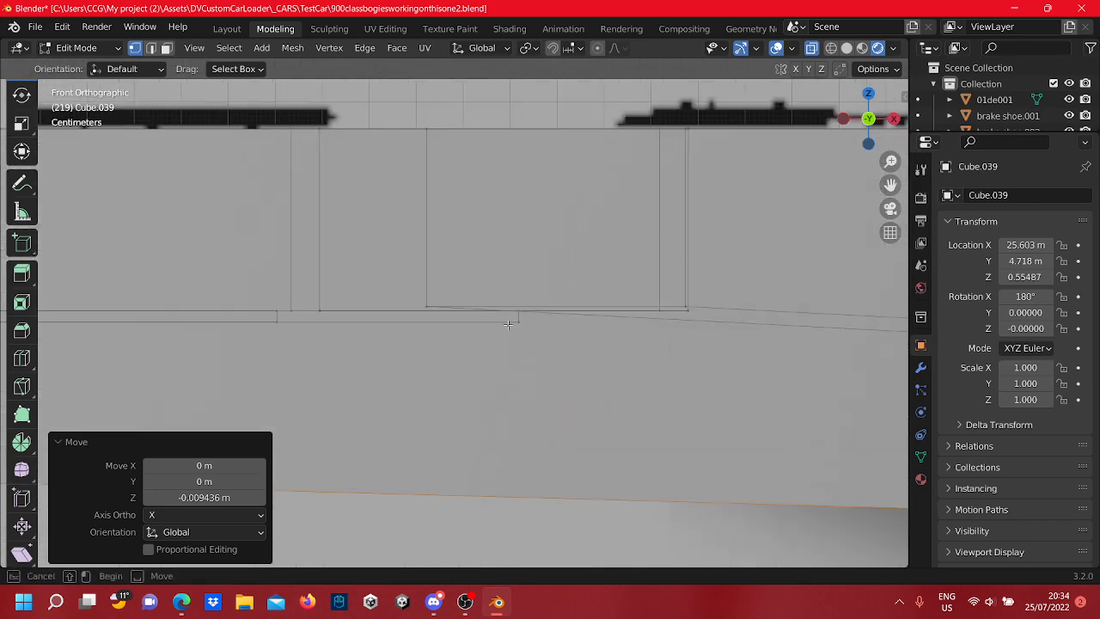
left_click_drag(688, 357, 688, 358)
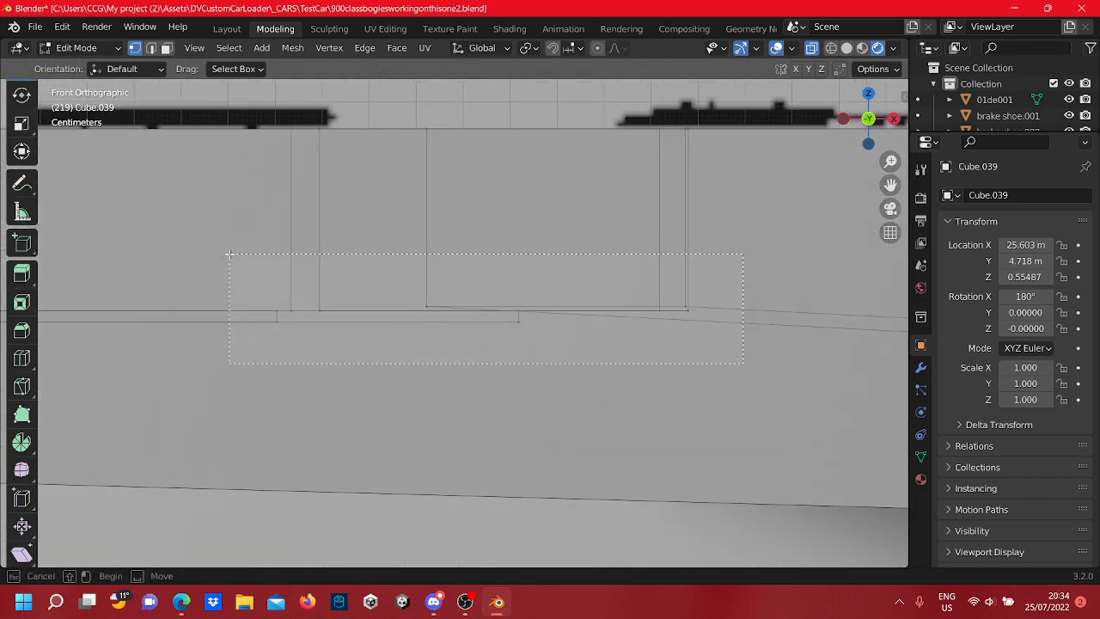
left_click_drag(229, 255, 230, 254)
scroll(464, 317, "down", 4)
middle_click_drag(477, 324, 493, 192, "shift")
left_click_drag(477, 142, 497, 284)
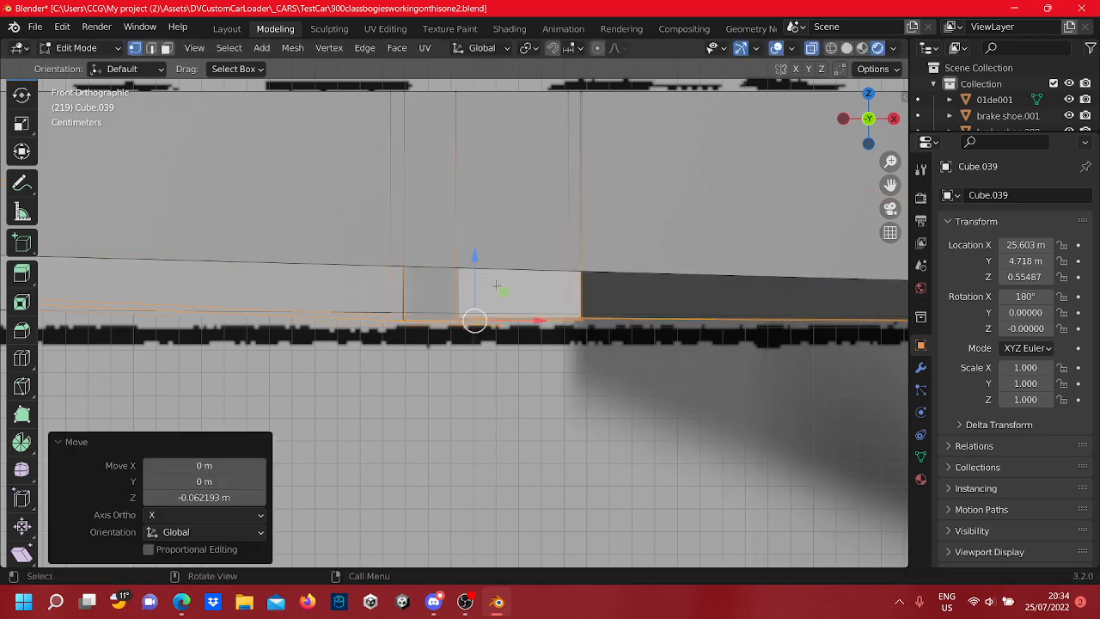
Lower the joint's right-hand bottom vertices about 0.0028 m and its left-hand ones about 0.0015 m to meet the drawn outline
scroll(496, 285, "up", 2)
left_click_drag(718, 345, 613, 282)
key("g")
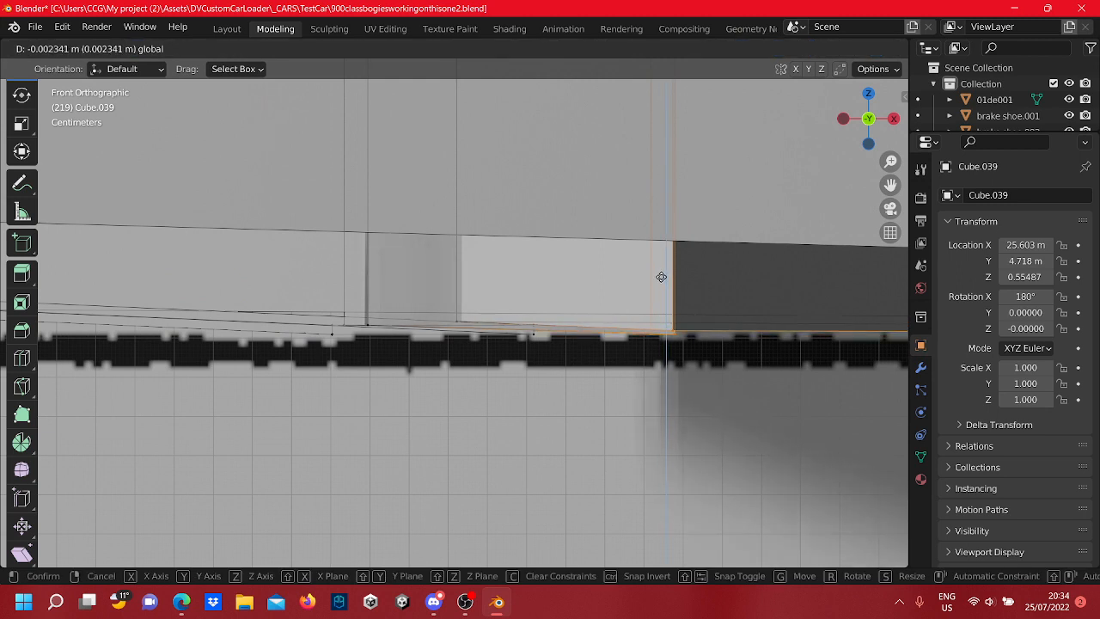
left_click(660, 279)
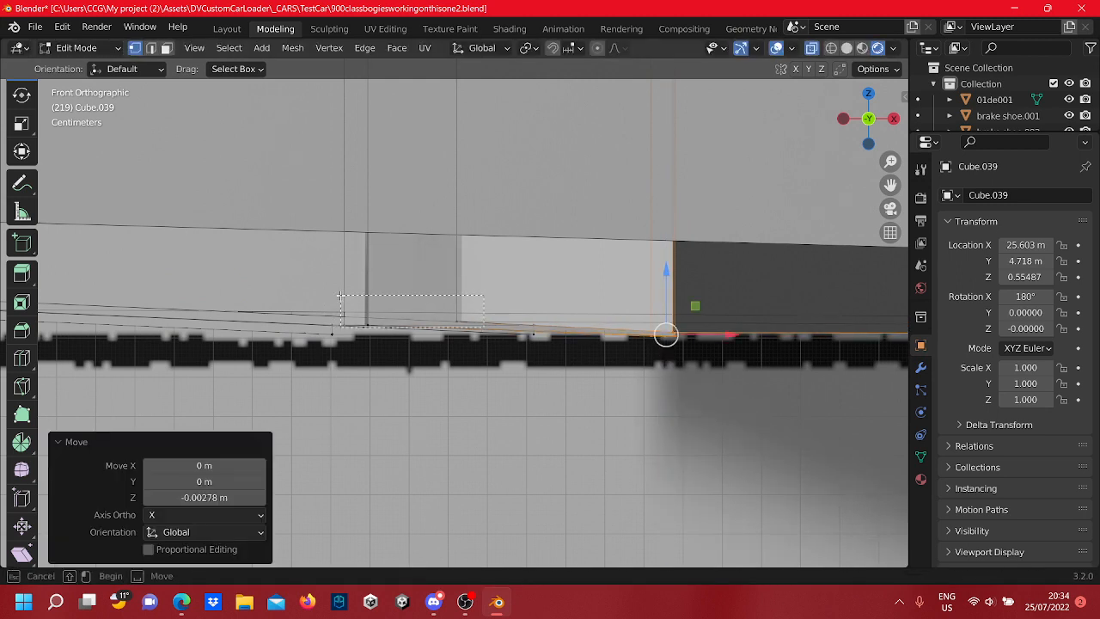
left_click_drag(340, 294, 342, 296)
key("g")
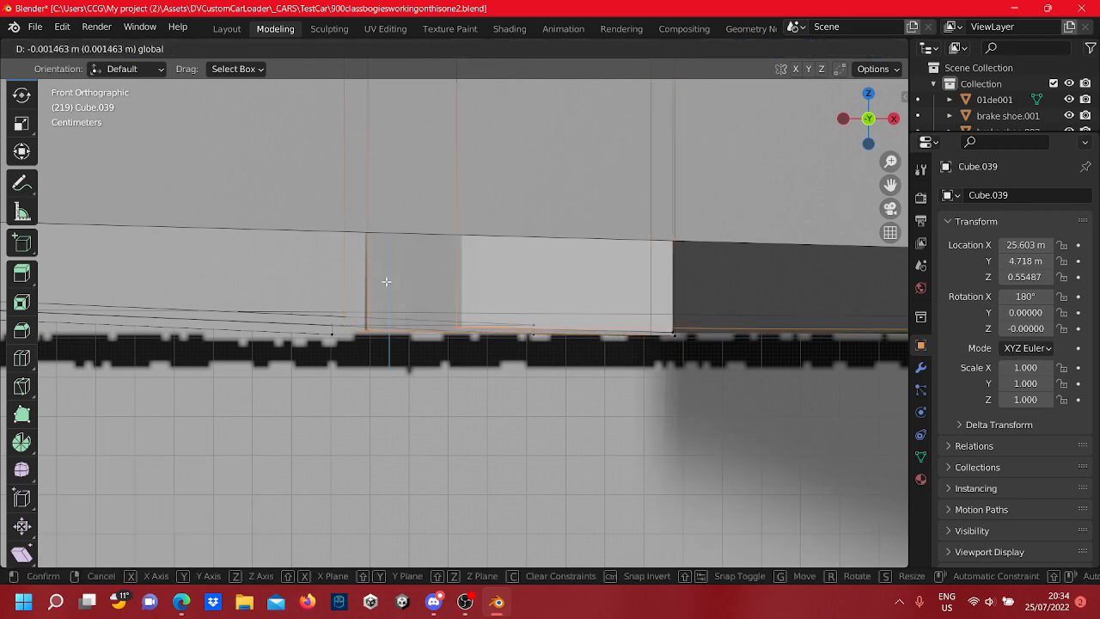
left_click(386, 281)
scroll(452, 295, "down", 6)
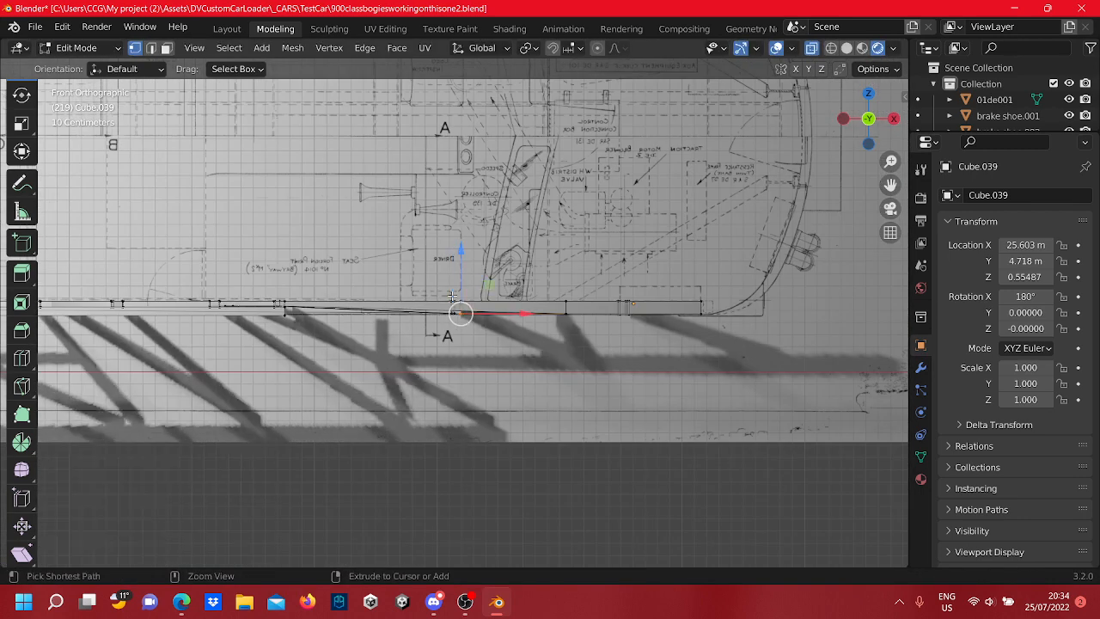
Undo the vertex adjustments along the truss's bottom edge, back to Object Mode
key("ctrl+z")
key("ctrl+z")
key("z")
key("Escape")
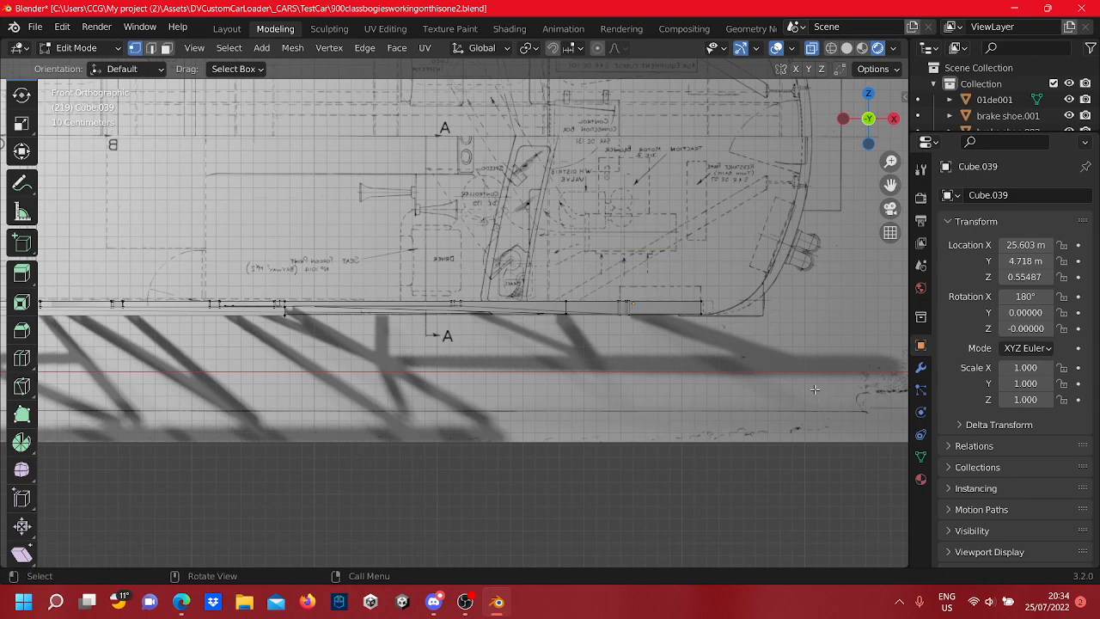
key("ctrl+z")
key("ctrl+z")
key("ctrl+z")
key("ctrl+z")
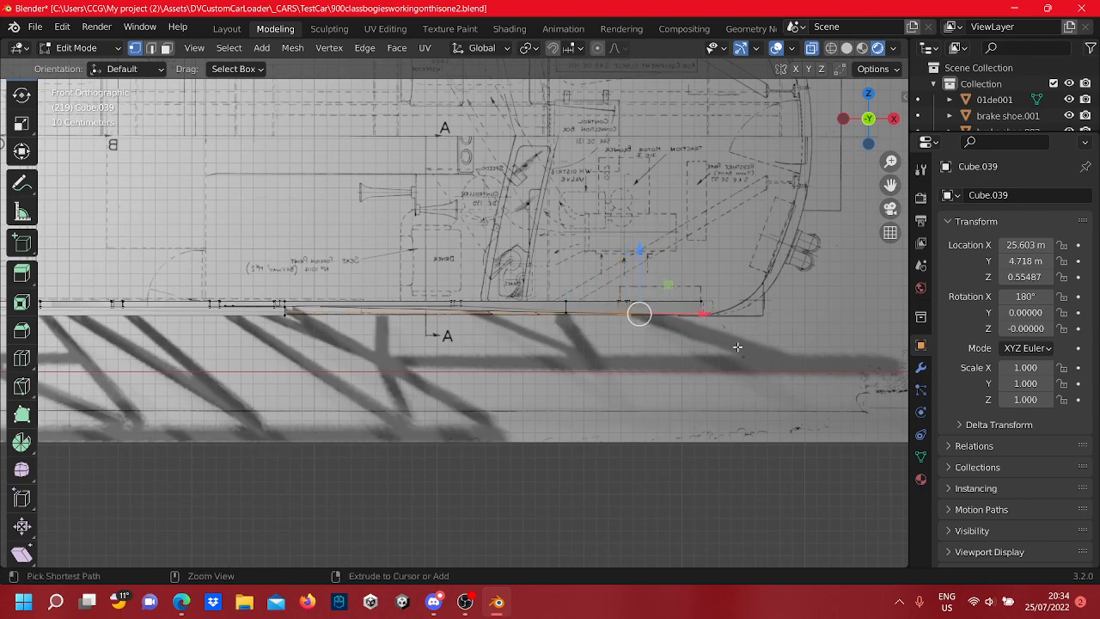
key("ctrl+z")
key("ctrl+z")
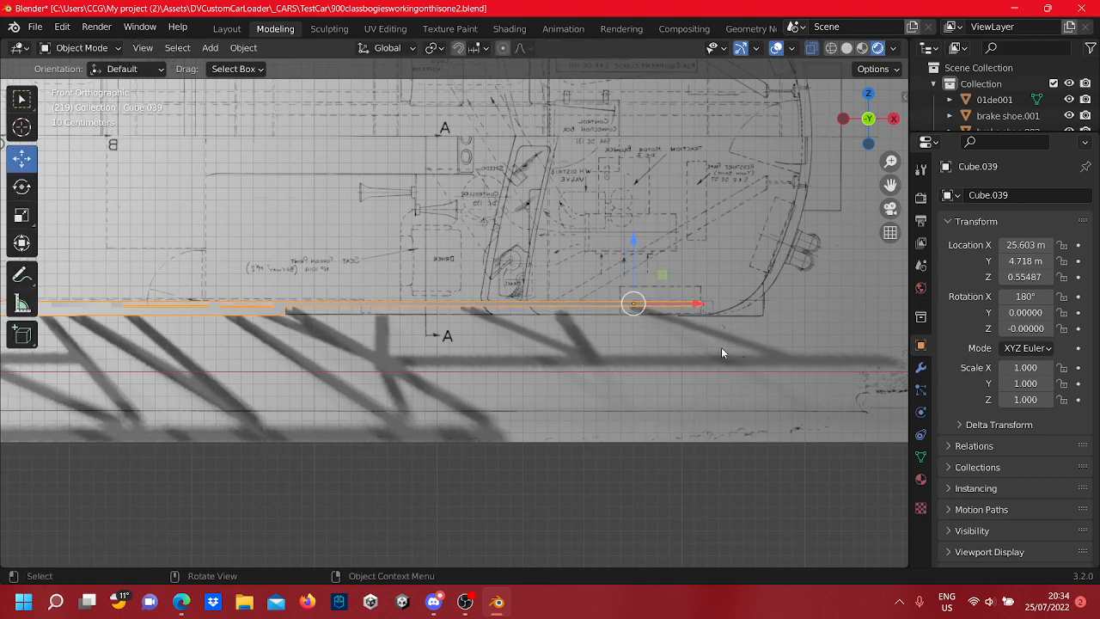
Undo the placement moves of both trusses, back to their position away from the plan drawing
middle_click_drag(720, 347, 584, 335)
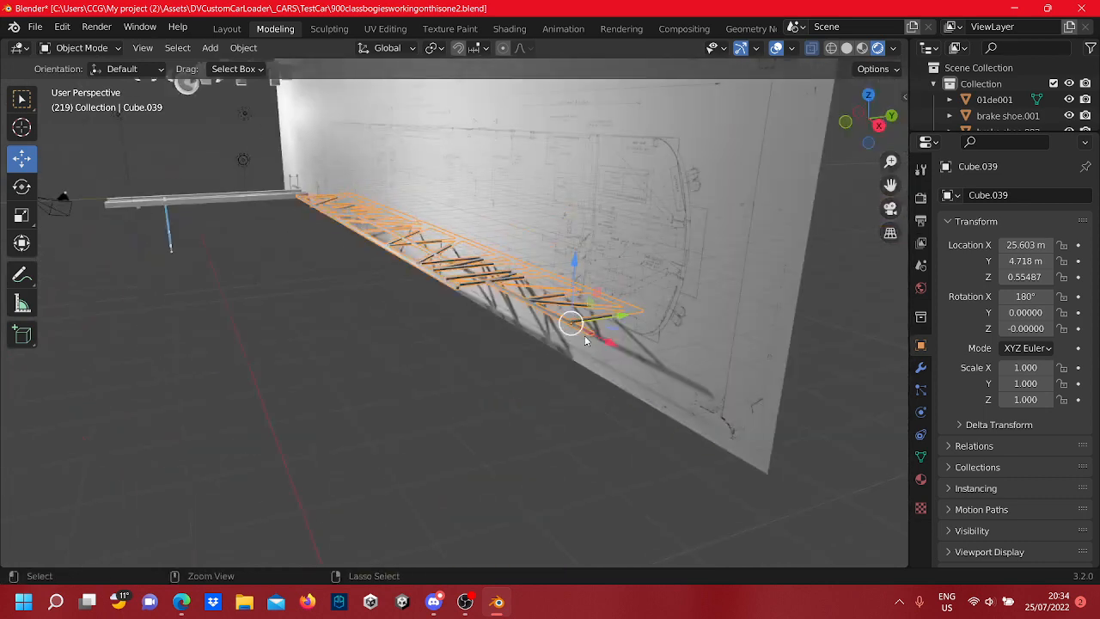
left_click(584, 335)
key("z")
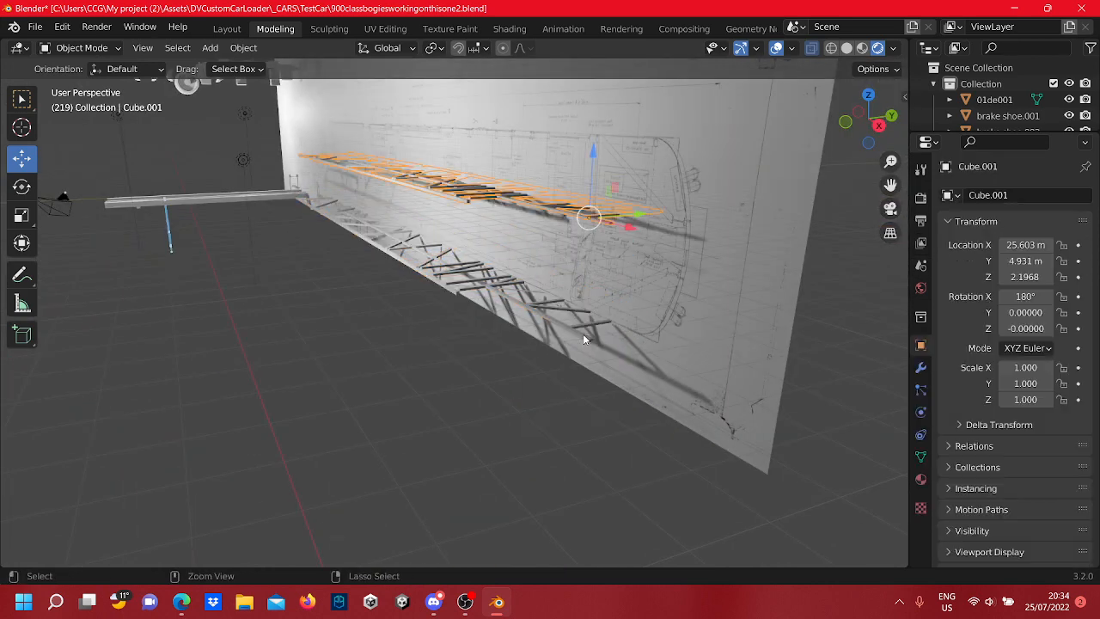
key("ctrl+z")
key("ctrl+z")
key("ctrl+z")
key("ctrl+z")
key("ctrl+z")
key("ctrl+z")
key("ctrl+z")
key("ctrl+z")
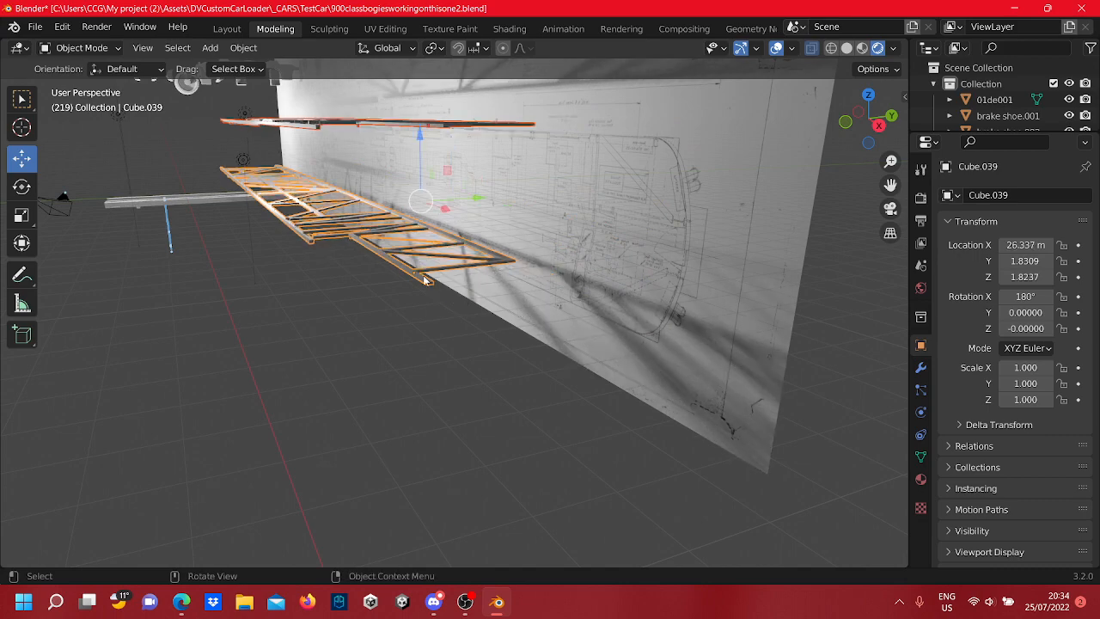
Select the upper duplicate truss and delete it
key("KP_Decimal")
left_click(519, 344)
right_click(520, 343)
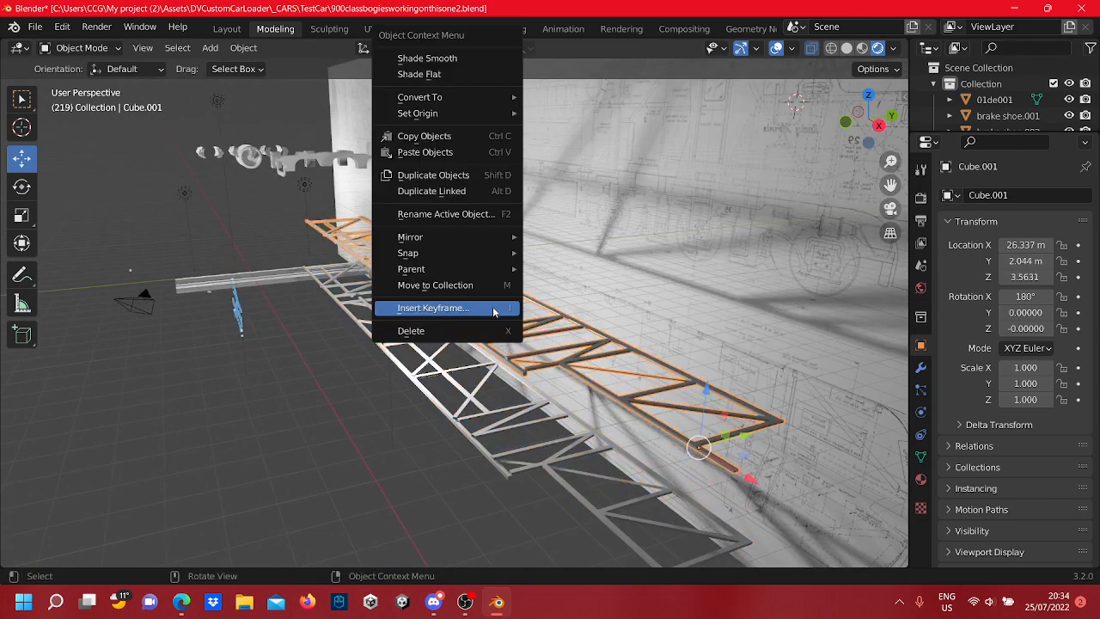
left_click(496, 329)
Set the remaining truss's X rotation to 90° and raise it about 5.15 m along Z
left_click(481, 407)
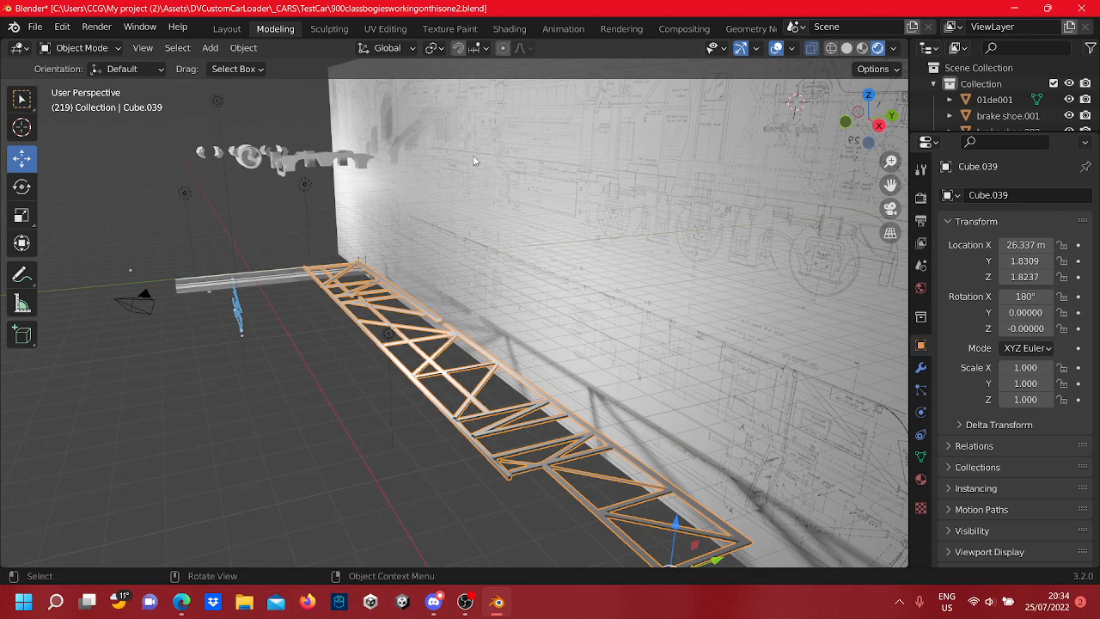
left_click(1015, 296)
type("90")
key("Return")
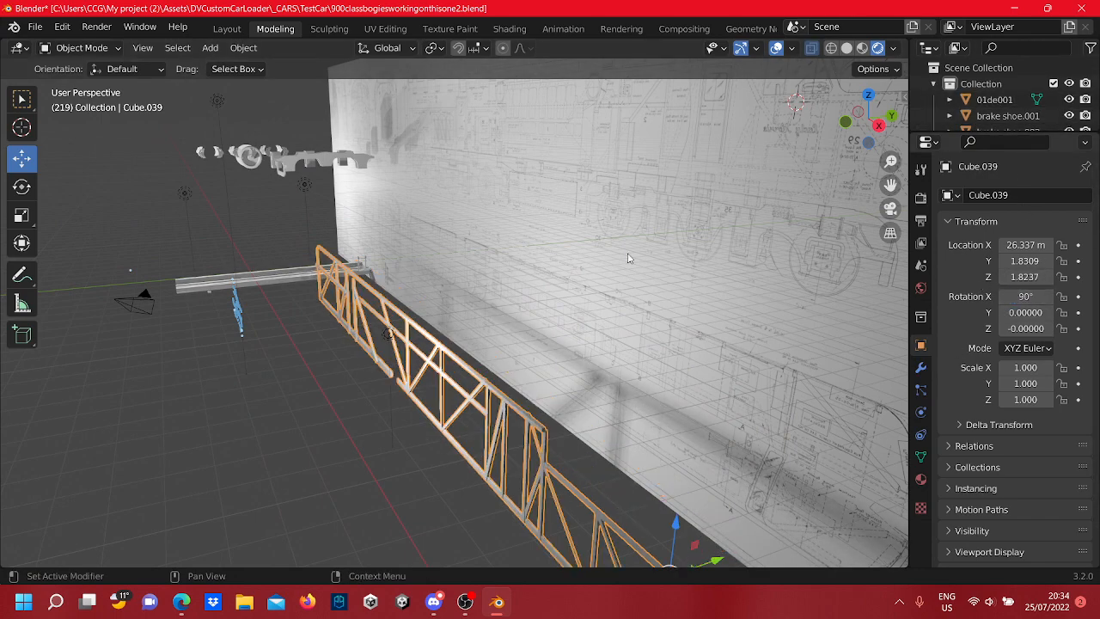
middle_click_drag(628, 258, 454, 326)
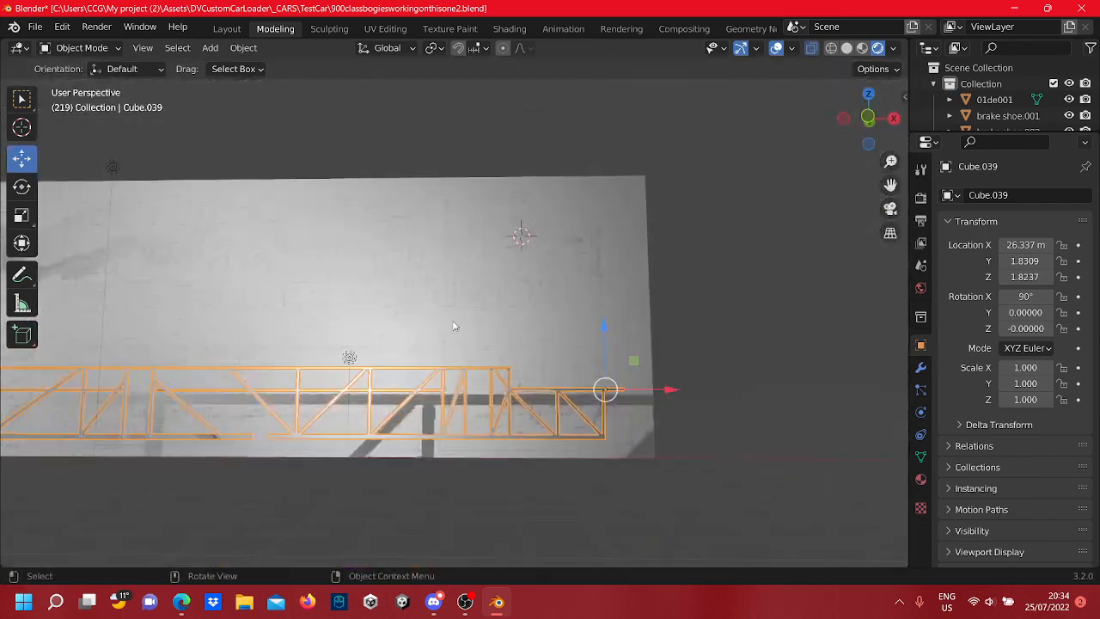
left_click_drag(609, 342, 608, 191)
middle_click_drag(672, 274, 833, 338, "shift")
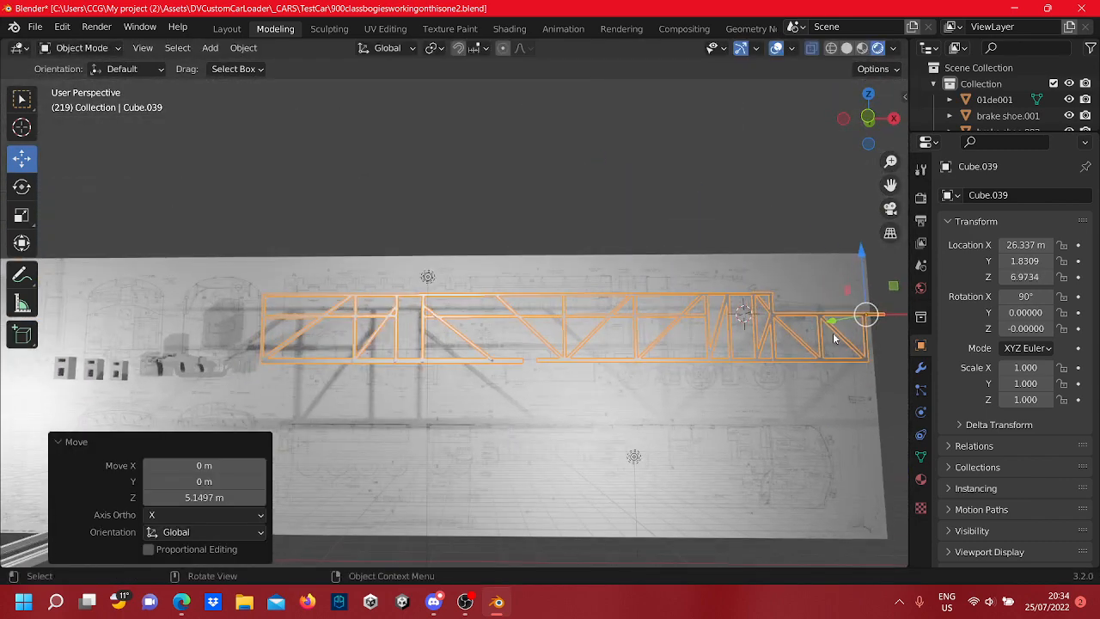
Examine the upright truss and its mesh from several sides against the plan drawing
scroll(833, 338, "up", 8)
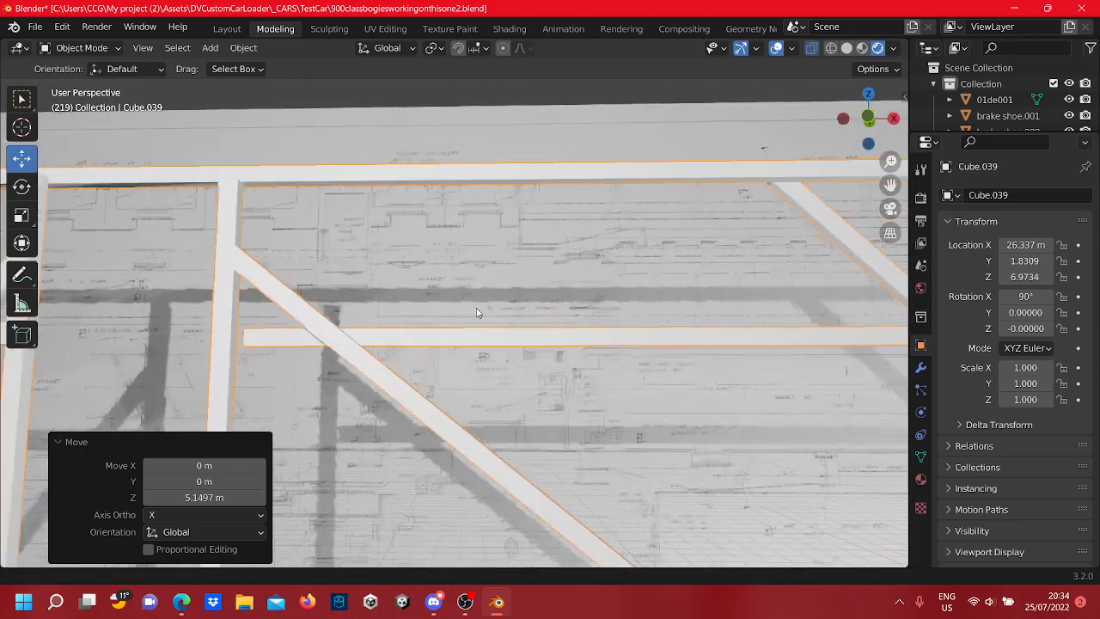
middle_click_drag(617, 246, 483, 319)
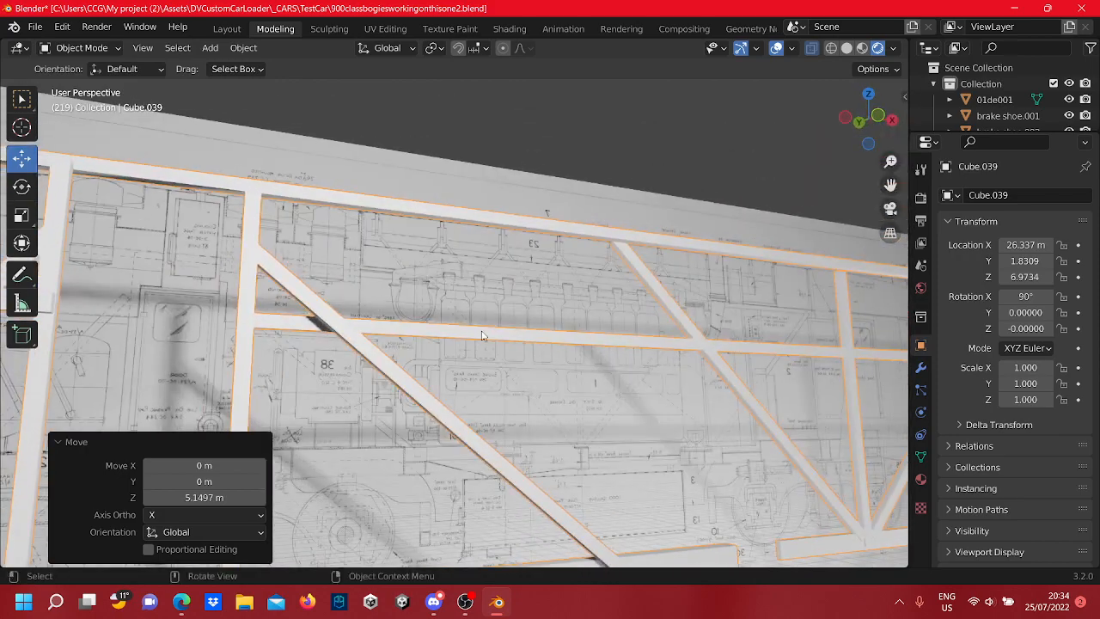
left_click(482, 330)
middle_click_drag(362, 324, 531, 338)
scroll(531, 339, "down", 3)
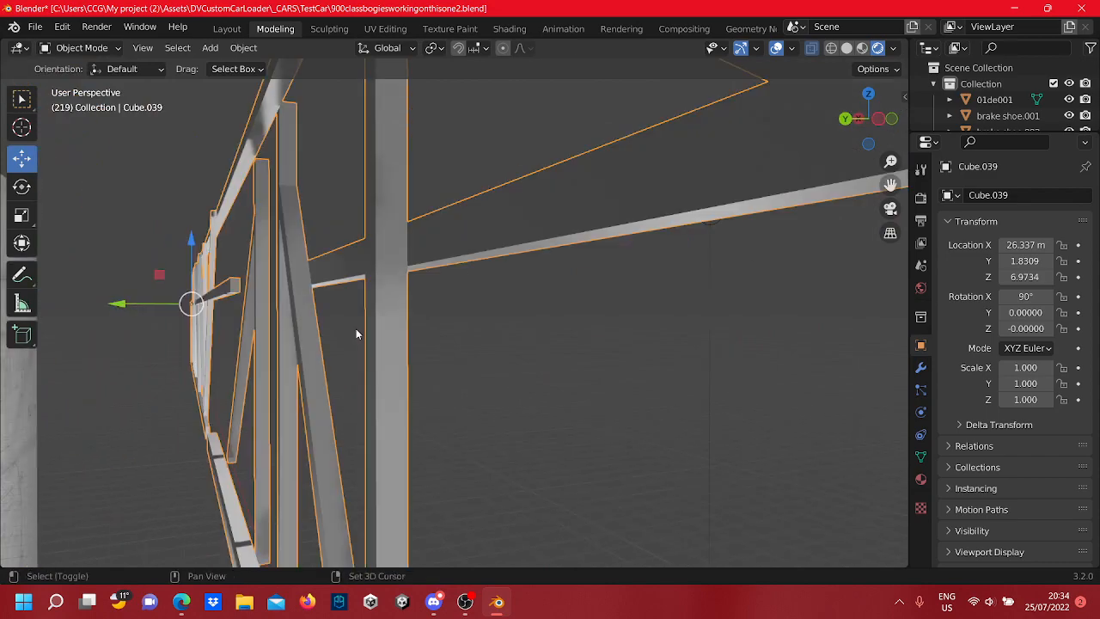
scroll(356, 333, "down", 4)
key("Tab")
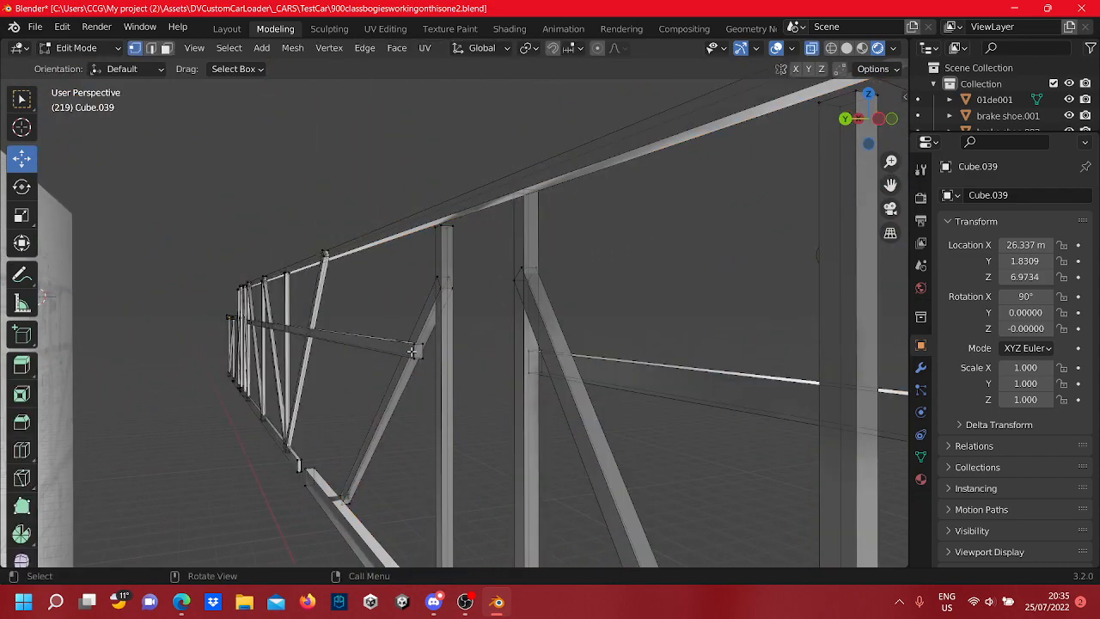
scroll(412, 351, "up", 7)
middle_click_drag(412, 351, 215, 352)
scroll(1081, 353, "down", 2)
scroll(630, 367, "down", 10)
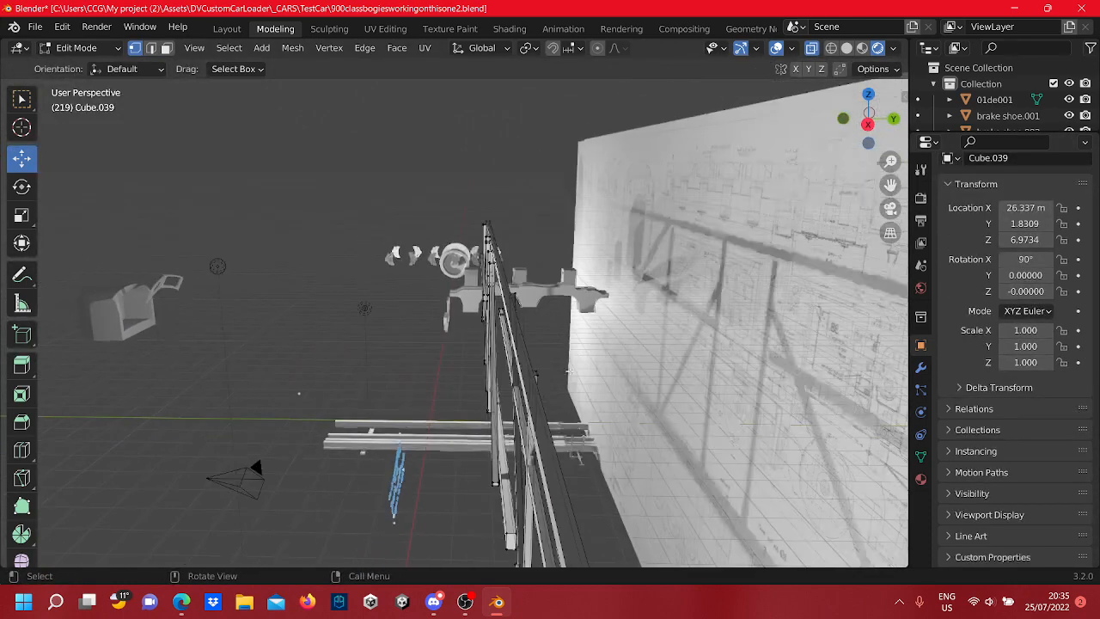
scroll(491, 279, "down", 4)
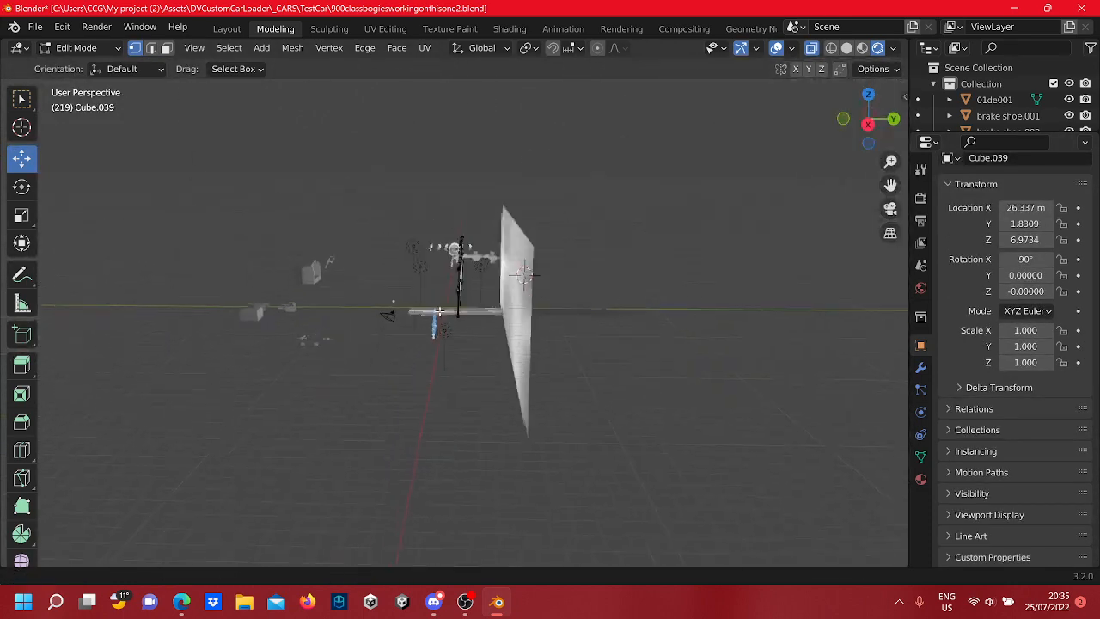
scroll(513, 209, "up", 5)
middle_click_drag(491, 279, 502, 298, "shift")
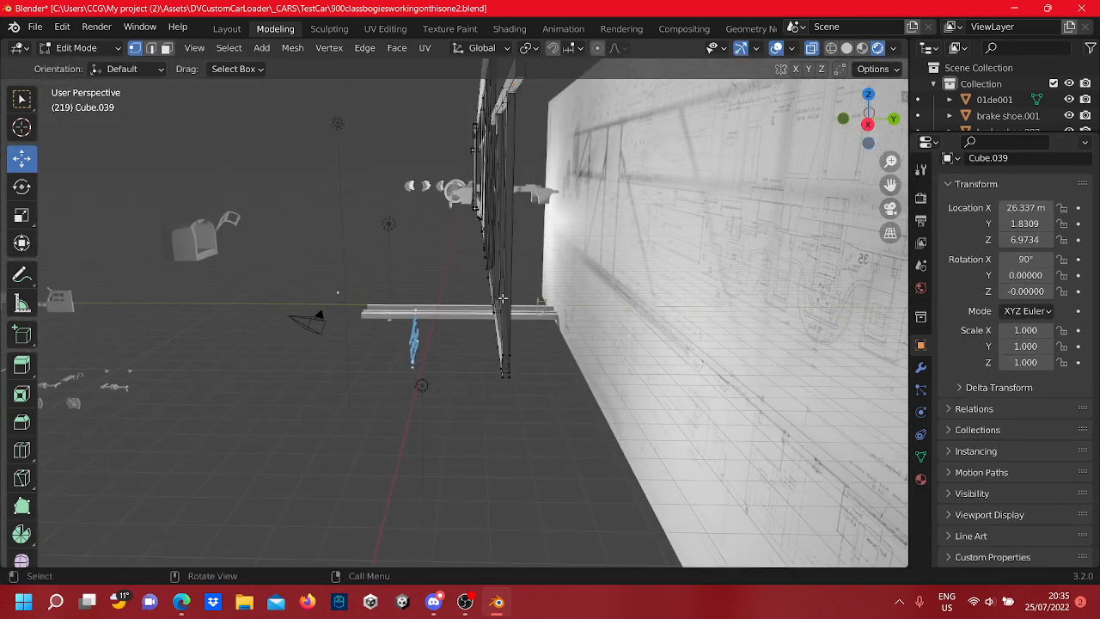
scroll(487, 378, "down", 7)
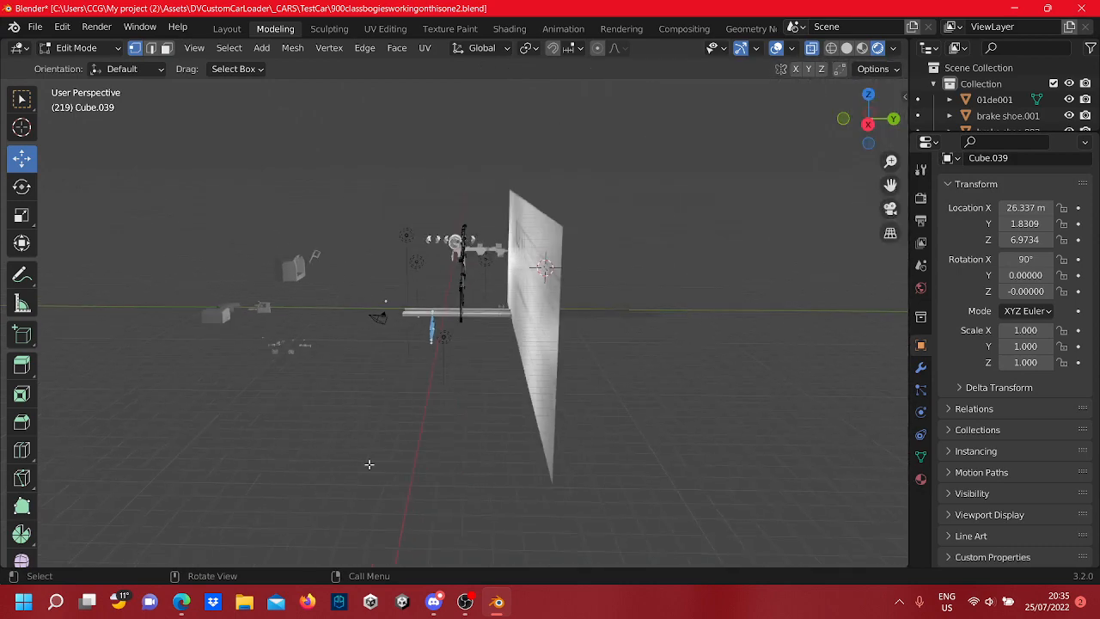
middle_click_drag(369, 465, 525, 451)
scroll(525, 326, "up", 7)
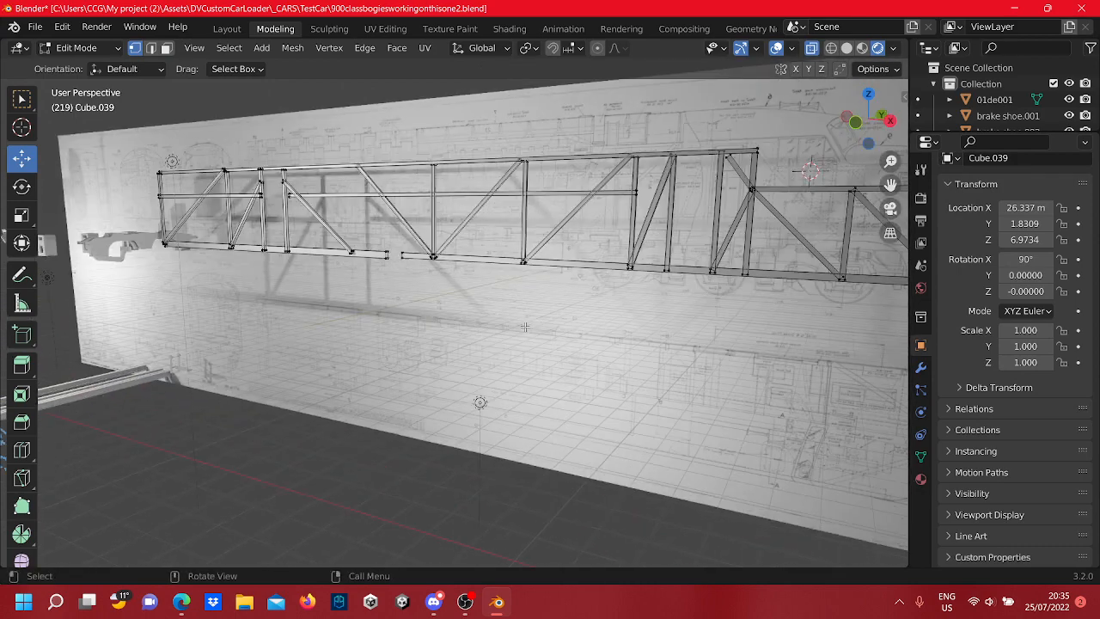
scroll(325, 338, "down", 8)
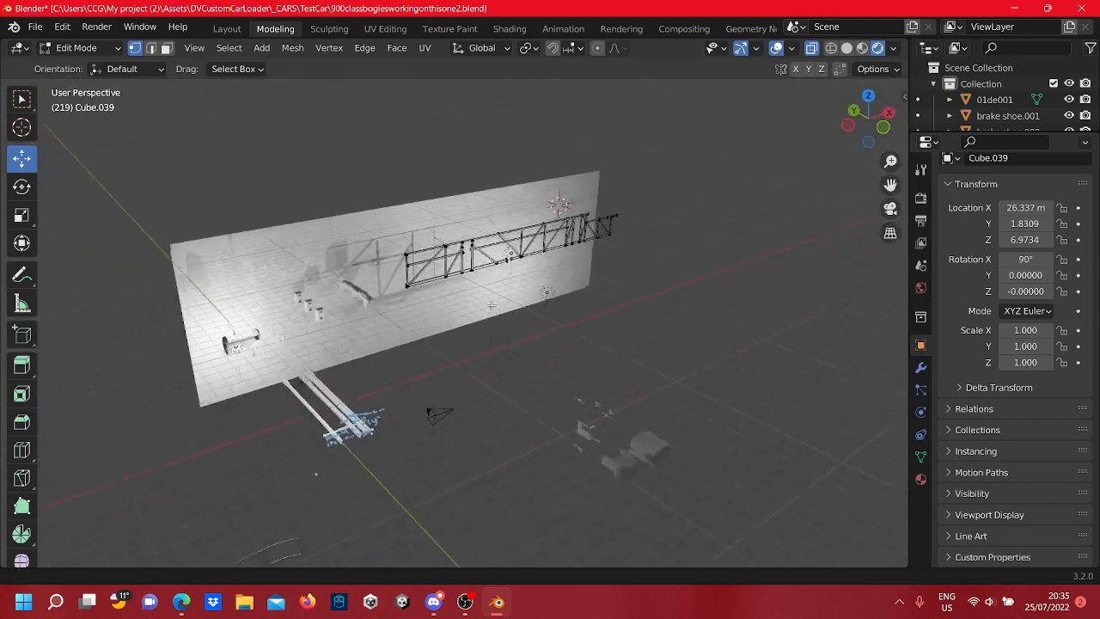
scroll(543, 296, "up", 5)
scroll(605, 342, "down", 2)
key("Tab")
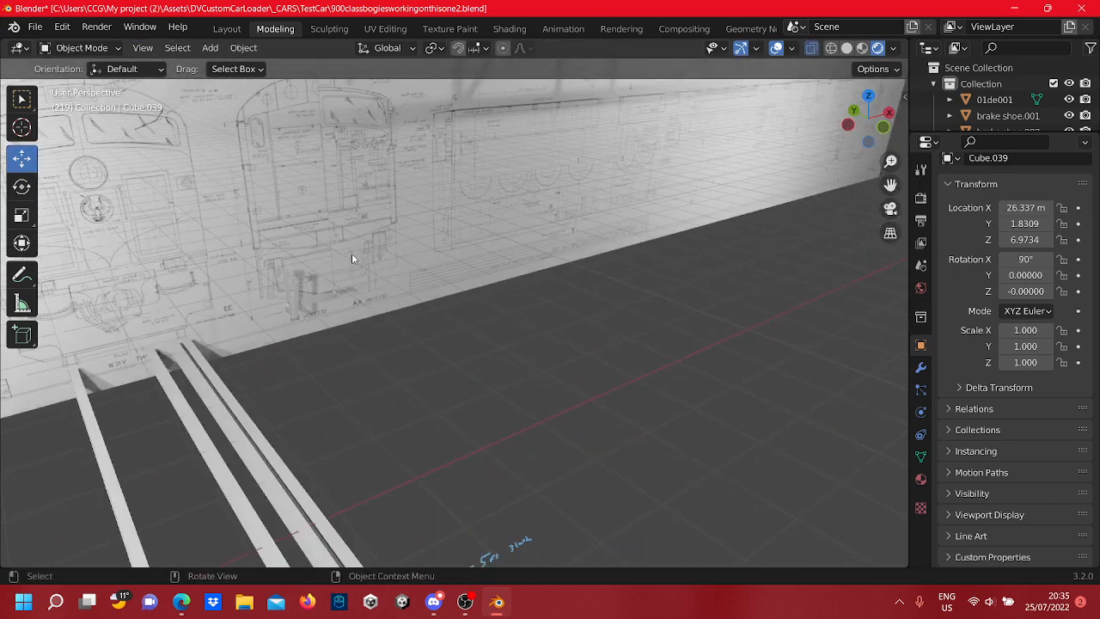
Examine the bogie frame parts and the drawing's section views, including the whole scene layout
scroll(411, 281, "down", 5)
middle_click_drag(411, 275, 455, 331, "shift")
scroll(580, 270, "up", 6)
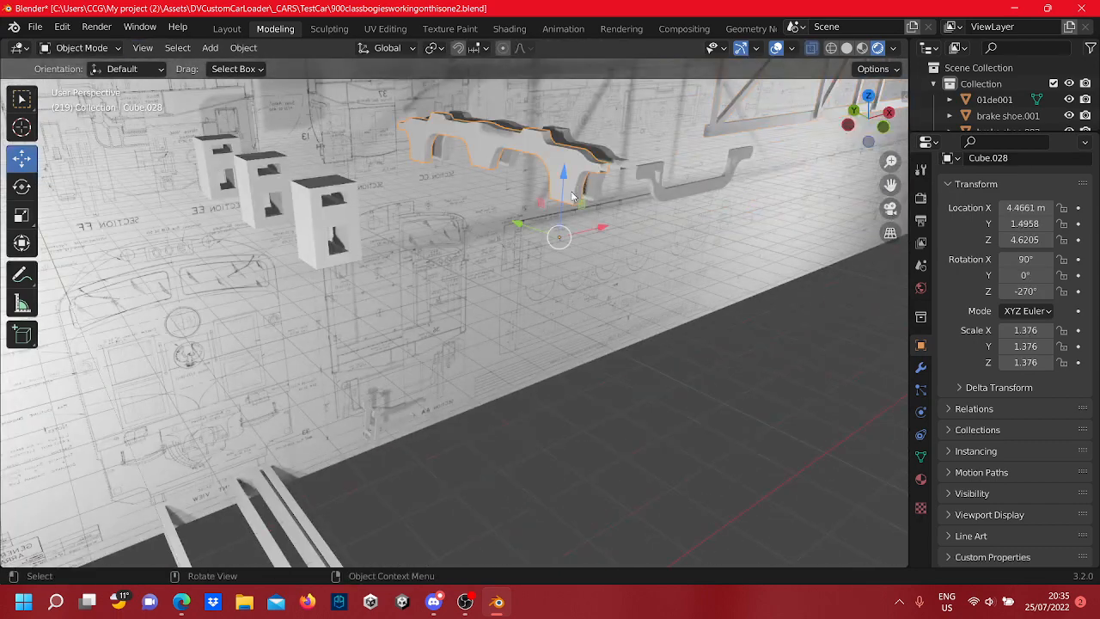
middle_click_drag(573, 196, 481, 258)
middle_click_drag(373, 343, 432, 387)
scroll(432, 387, "up", 5)
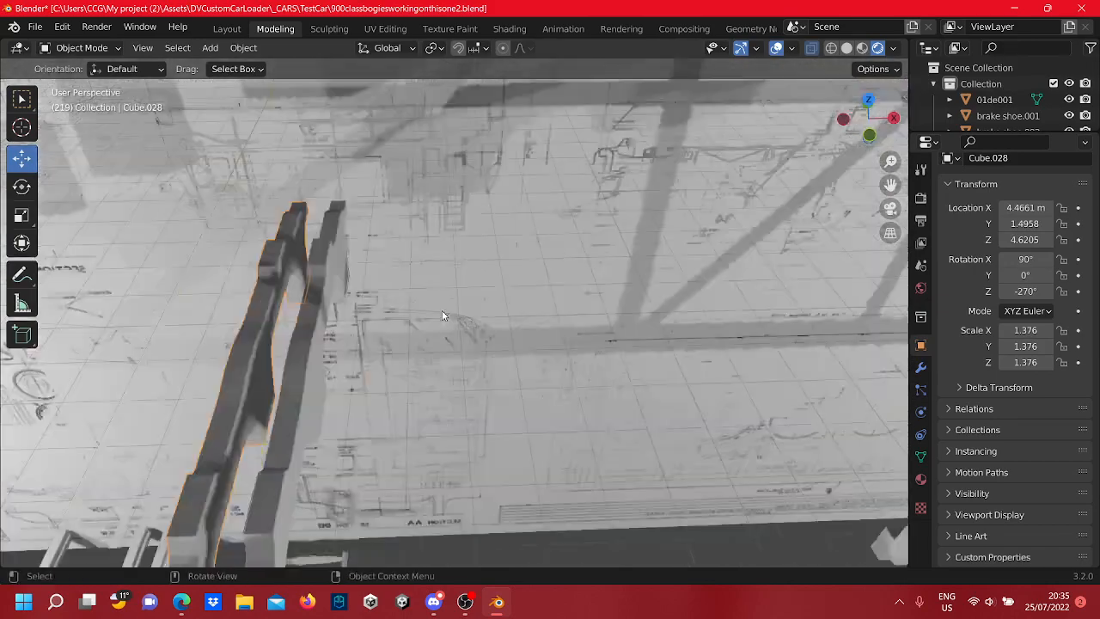
scroll(444, 314, "up", 4)
scroll(464, 354, "down", 9)
middle_click_drag(566, 457, 309, 311, "shift")
scroll(437, 338, "down", 5)
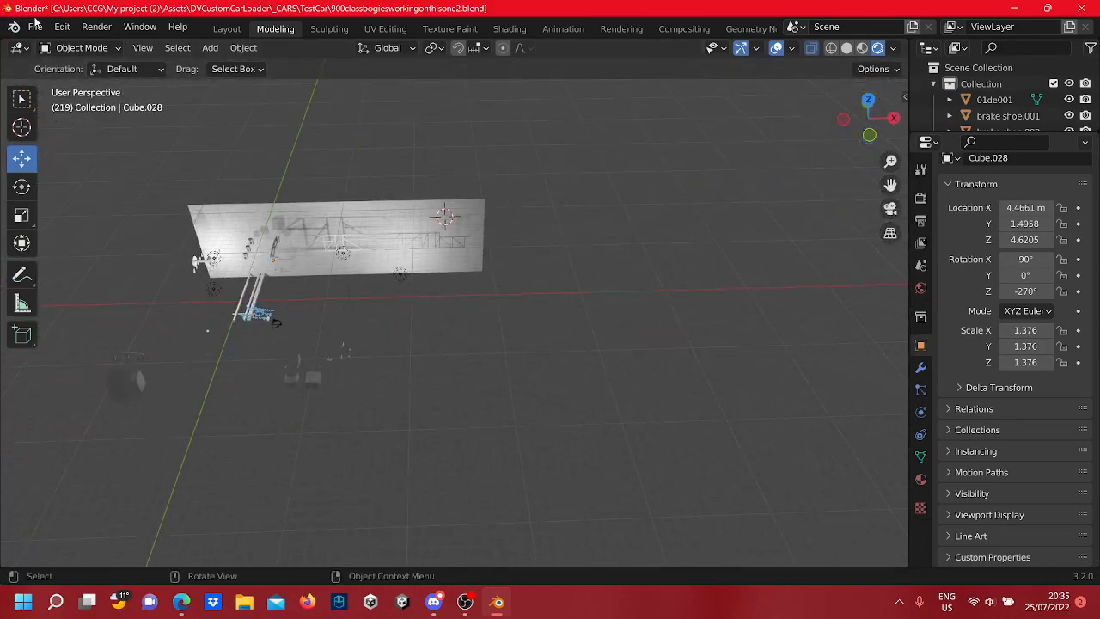
Start an Images as Planes import and browse to the 900classphotos folder in Pictures
left_click(37, 26)
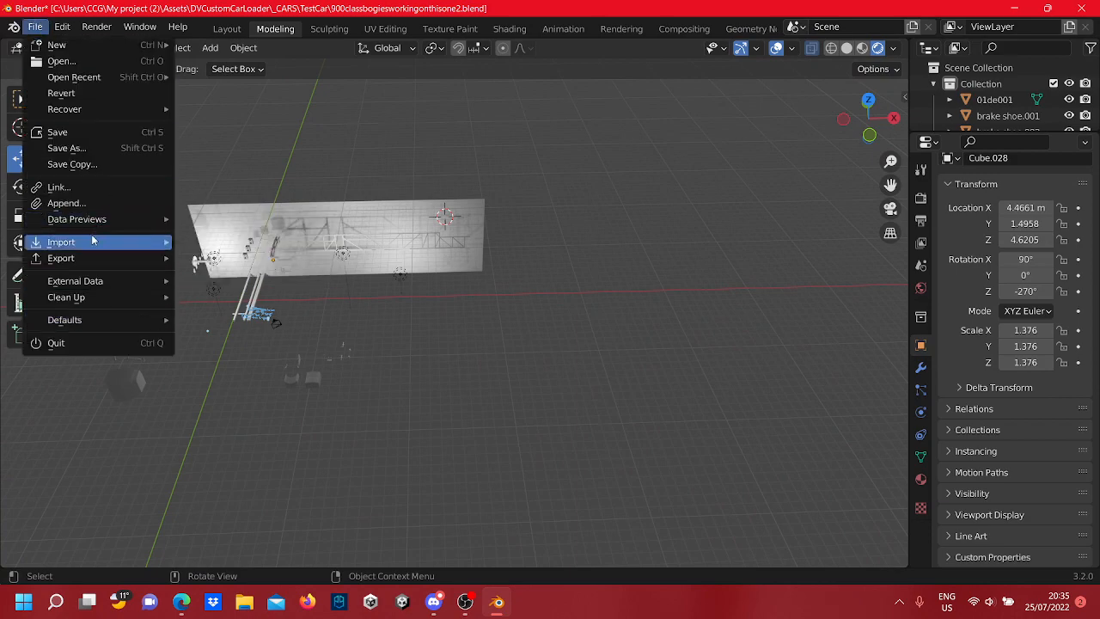
mouse_move(90, 242)
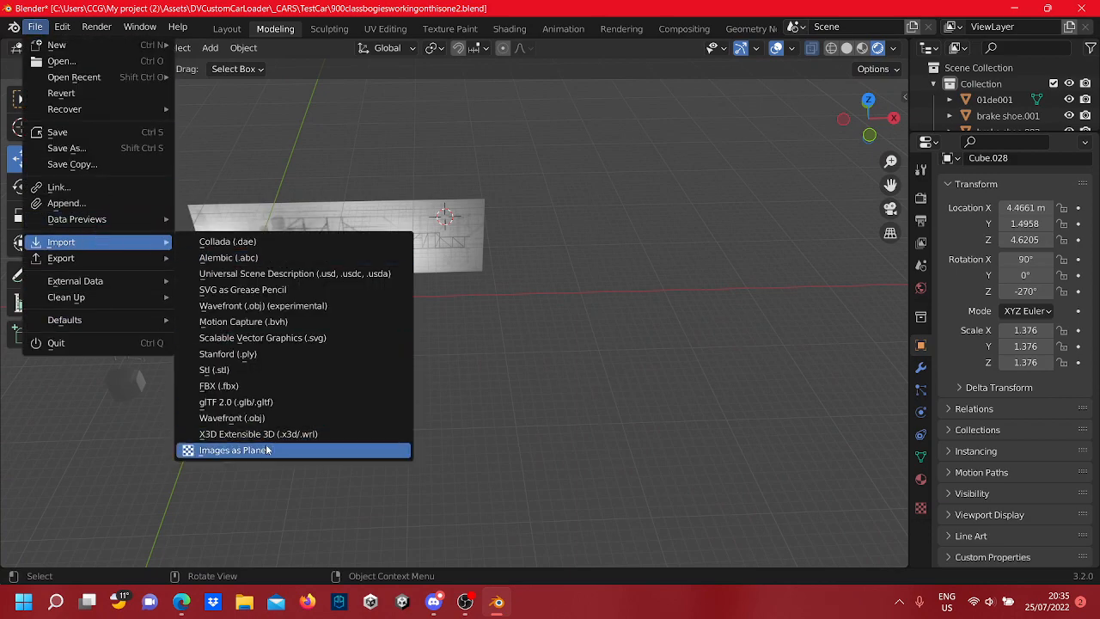
left_click(234, 451)
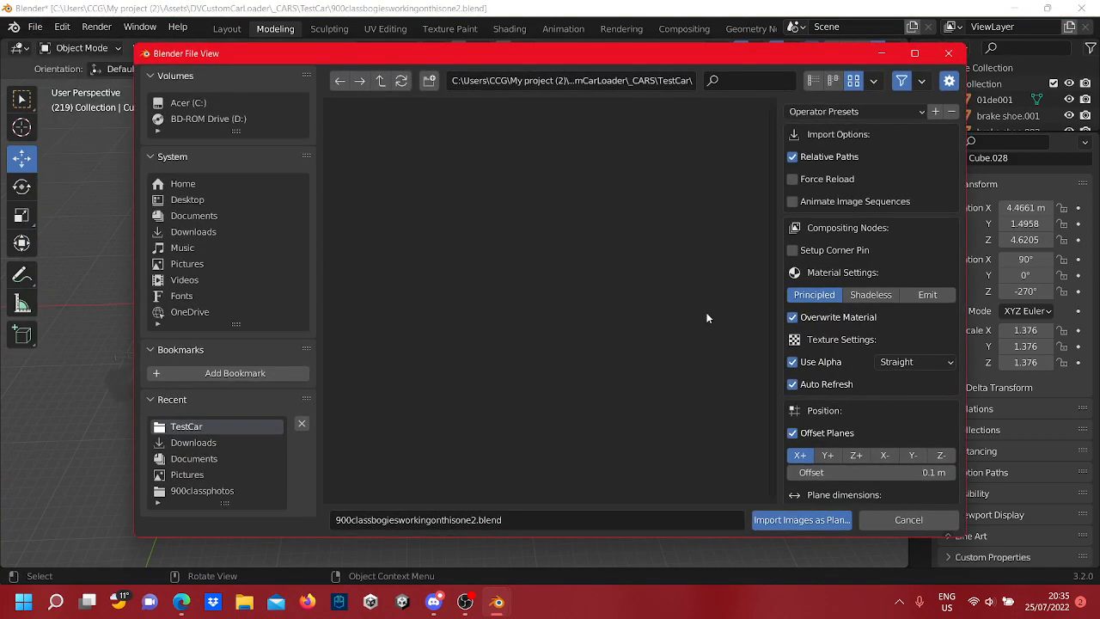
left_click(196, 264)
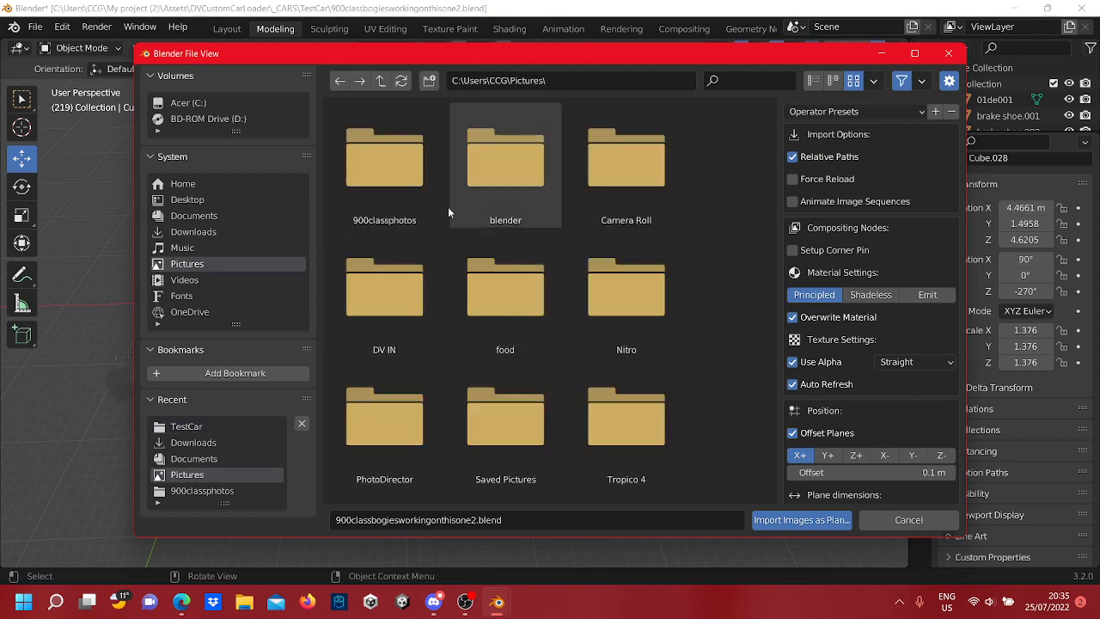
double_click(418, 187)
left_click(413, 171)
left_click(505, 163, "shift")
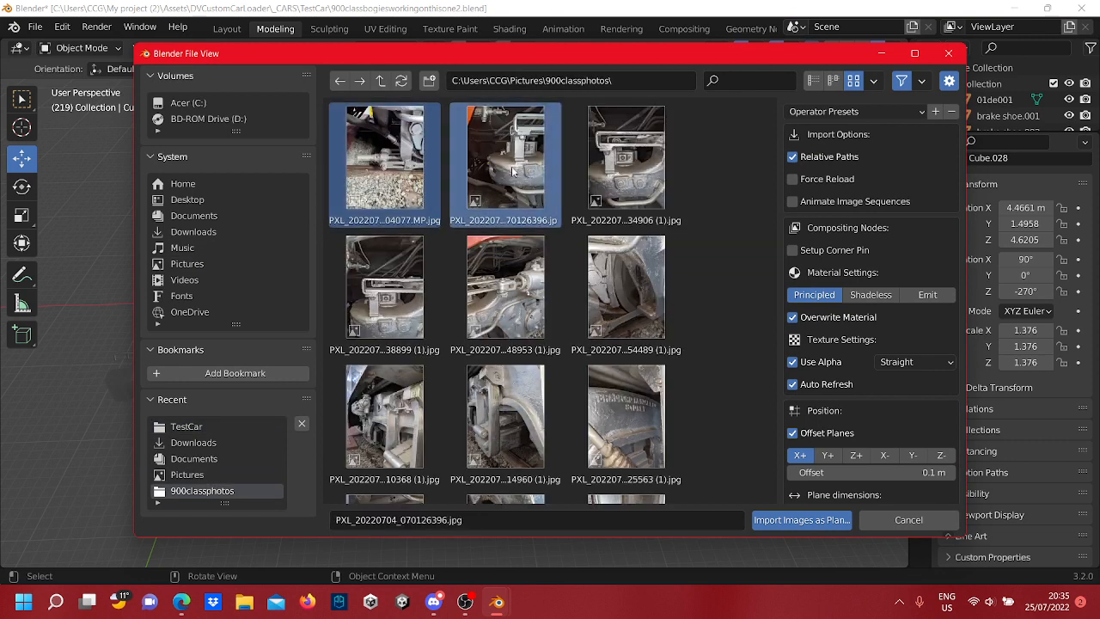
left_click(625, 164, "shift")
left_click(384, 318, "shift")
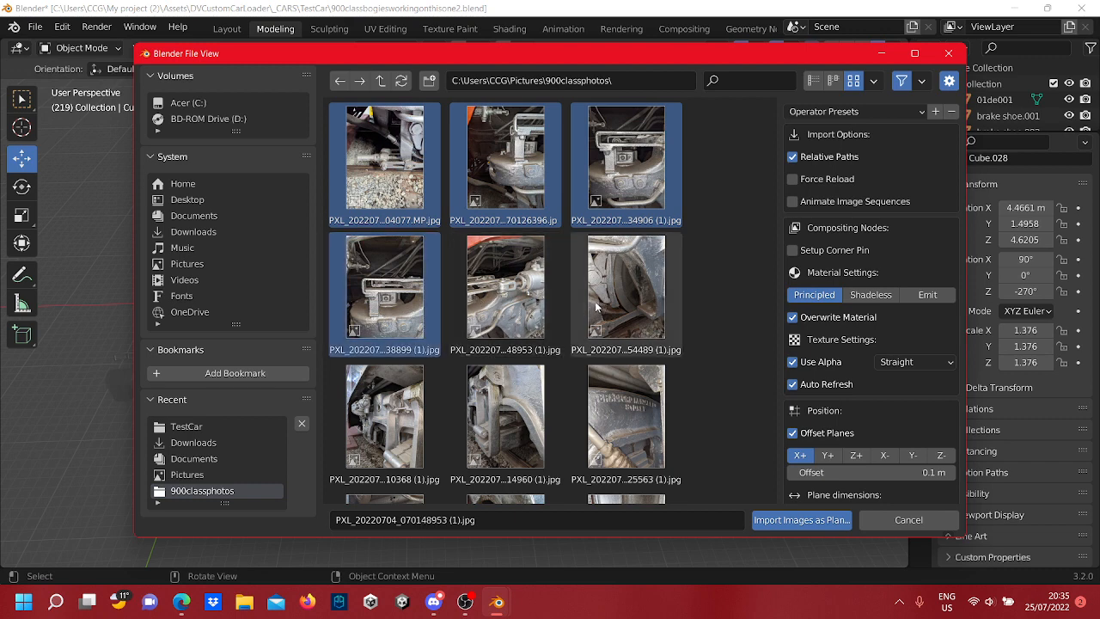
left_click(722, 156)
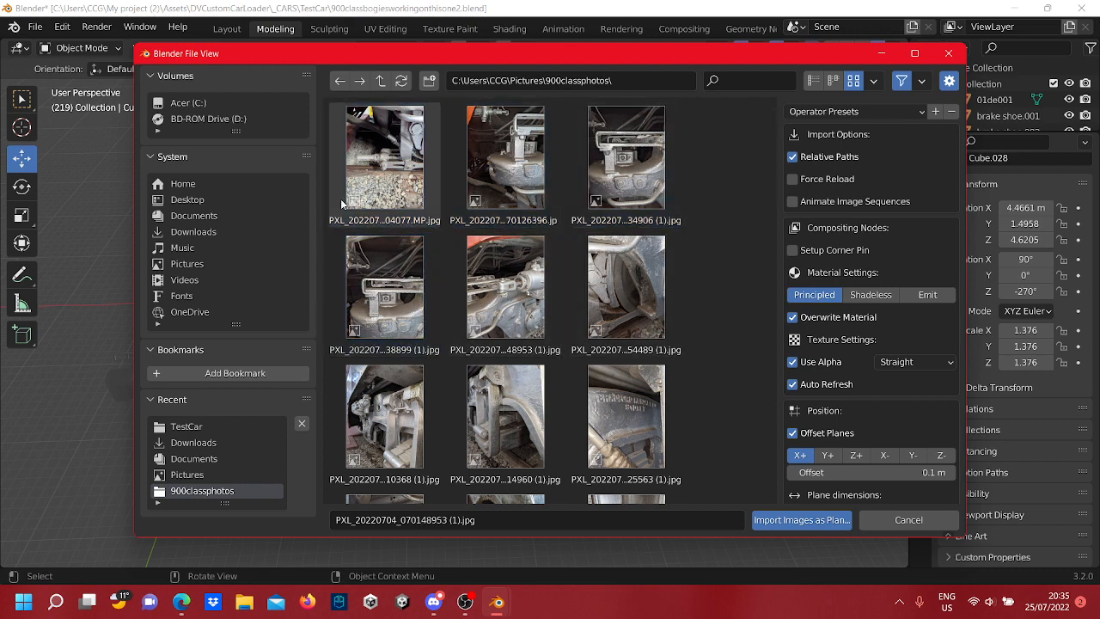
Select all photos in the folder except PXL_20220704_070836584.jpg and import them as planes
left_click_drag(743, 168, 335, 513)
scroll(486, 427, "down", 2)
scroll(487, 428, "down", 5)
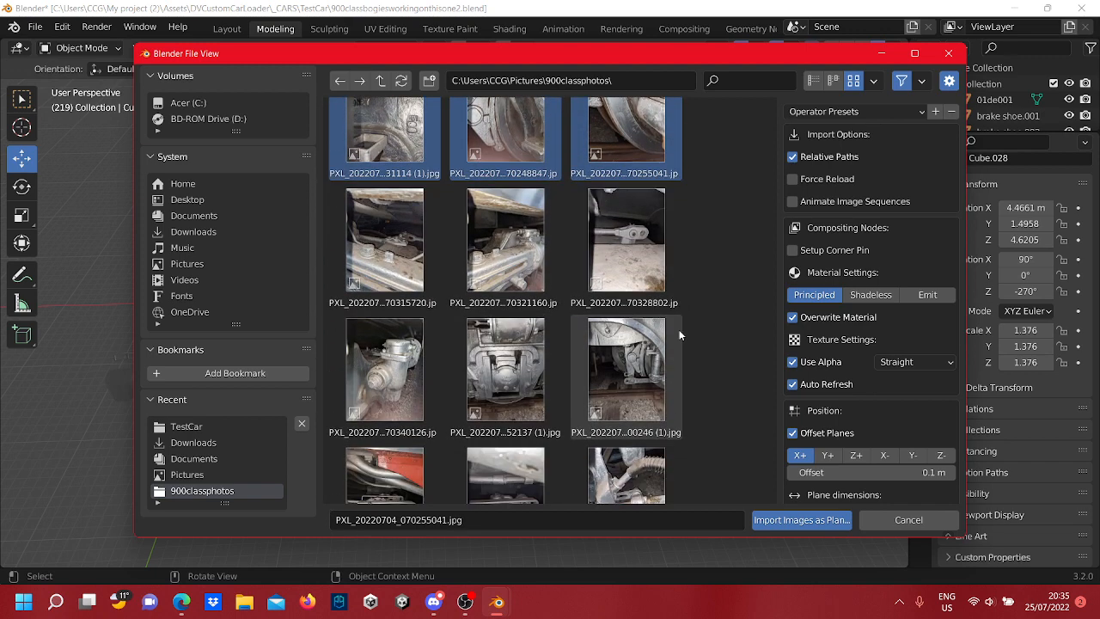
left_click_drag(730, 206, 339, 506)
scroll(538, 423, "down", 3)
scroll(561, 369, "down", 3)
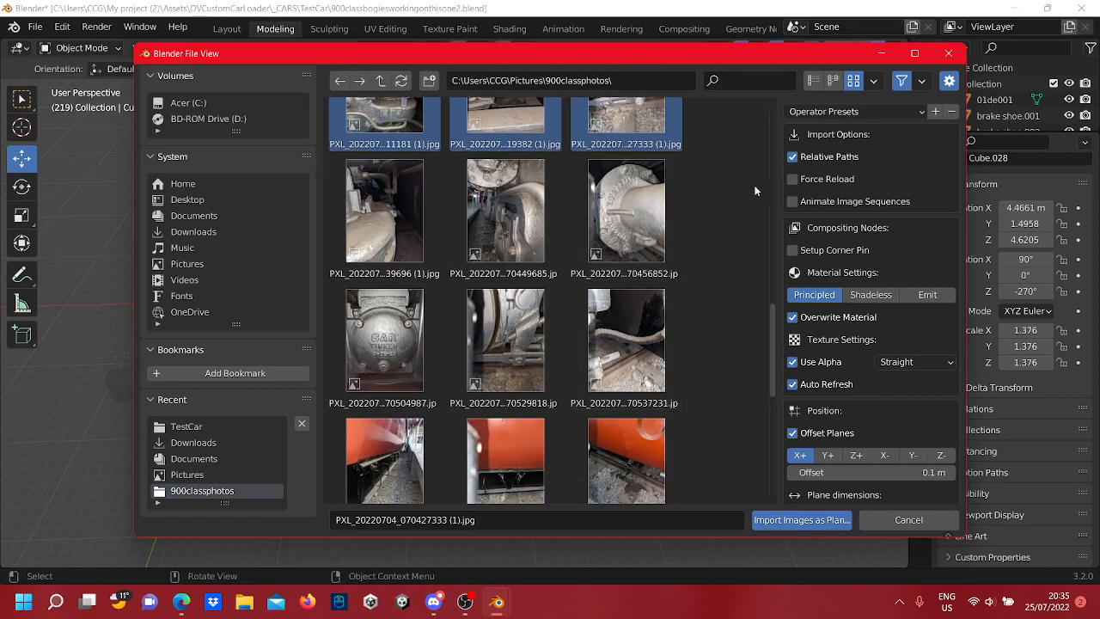
left_click_drag(754, 185, 309, 468)
scroll(526, 366, "down", 6)
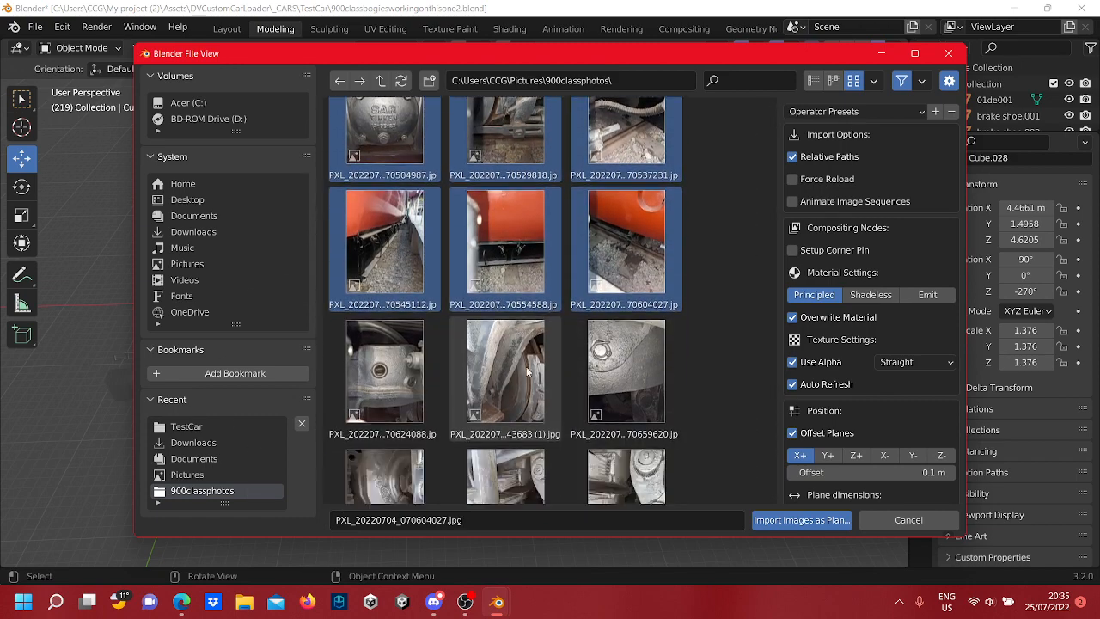
left_click_drag(492, 200, 322, 456)
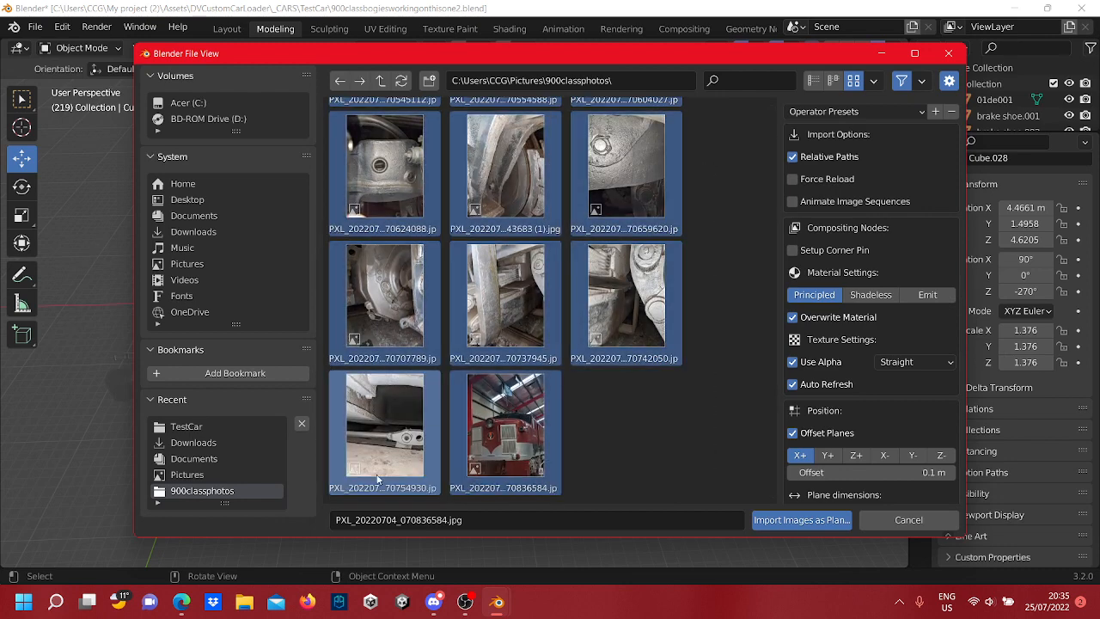
left_click(551, 443, "ctrl")
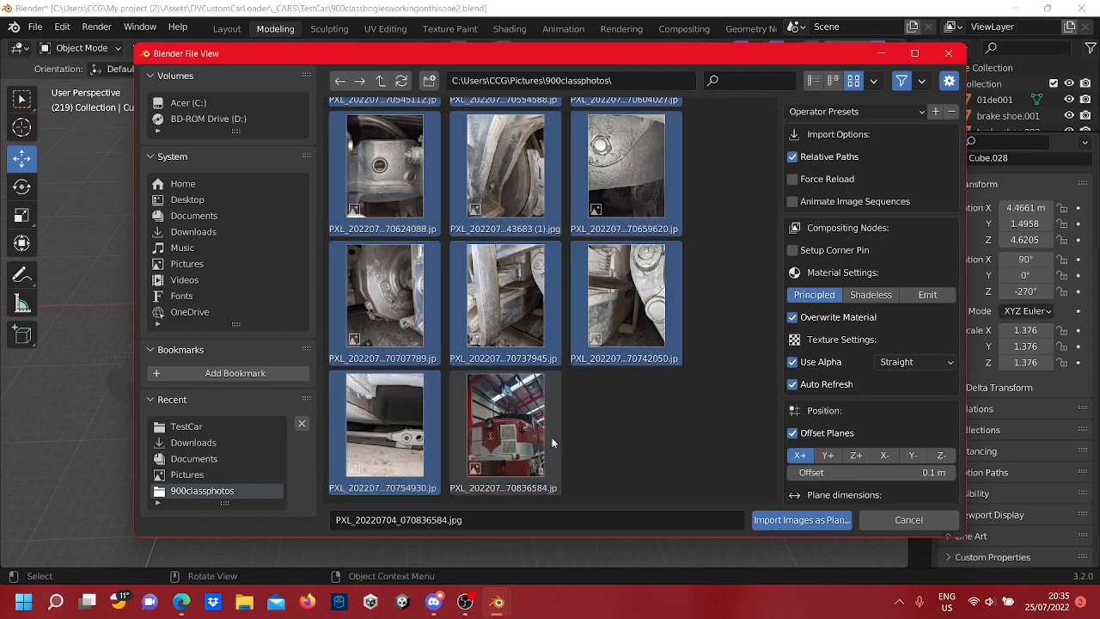
left_click(776, 521)
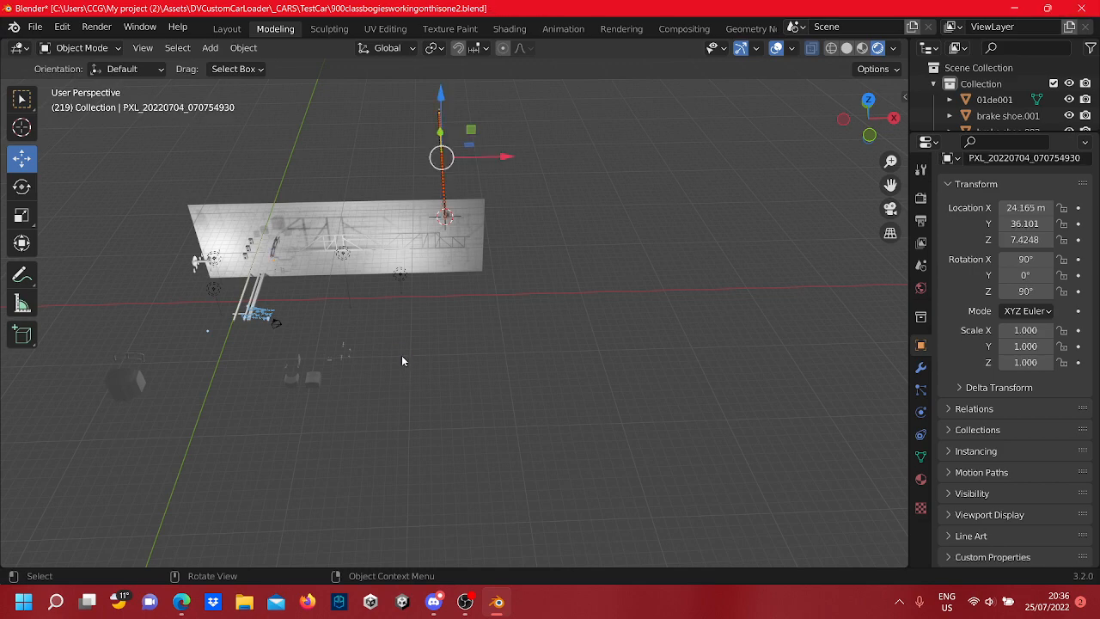
Join all the imported photo planes into a single object
scroll(401, 355, "up", 4)
middle_click_drag(384, 360, 318, 295)
scroll(383, 260, "down", 5)
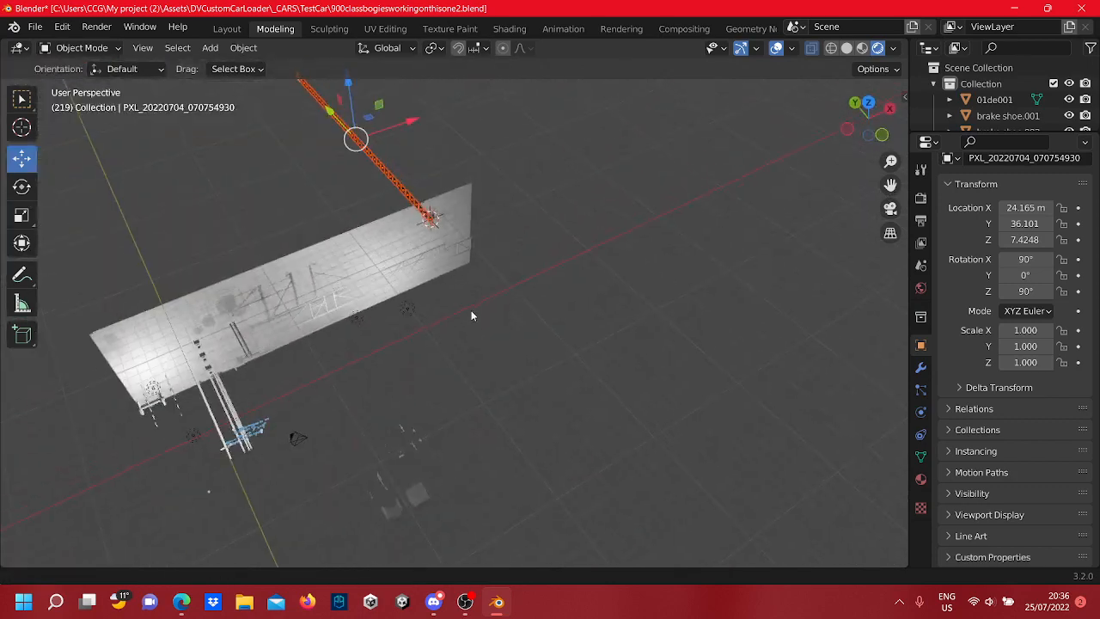
middle_click_drag(471, 312, 552, 485, "shift")
right_click(469, 346)
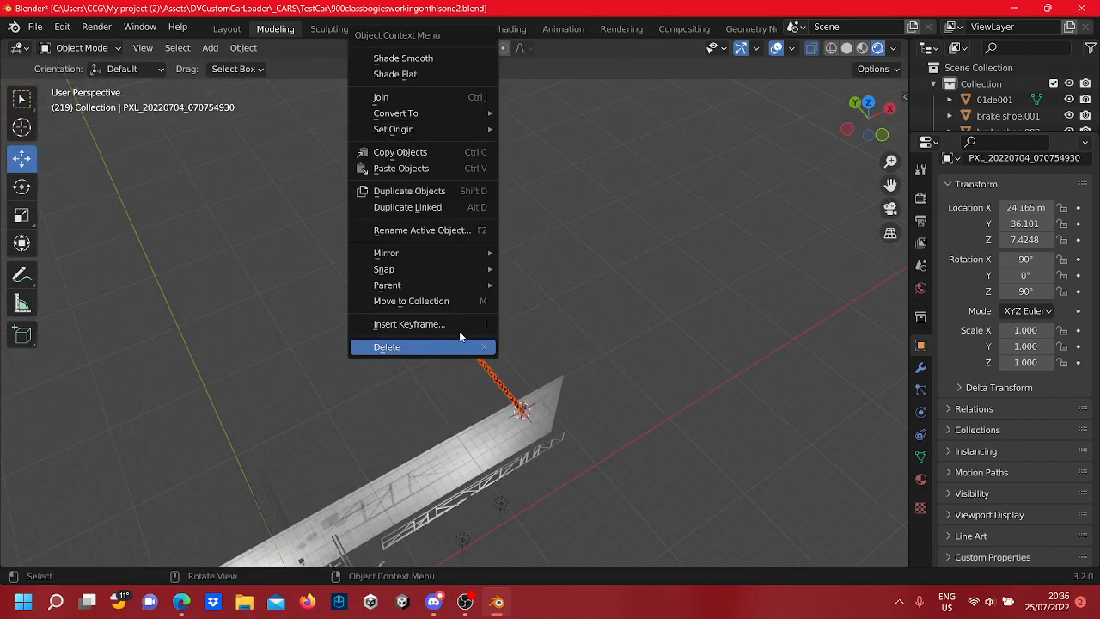
left_click(403, 100)
Move the joined photo strip about -35.8 m along Y so it starts near the end of the truss
middle_click_drag(614, 420, 533, 303)
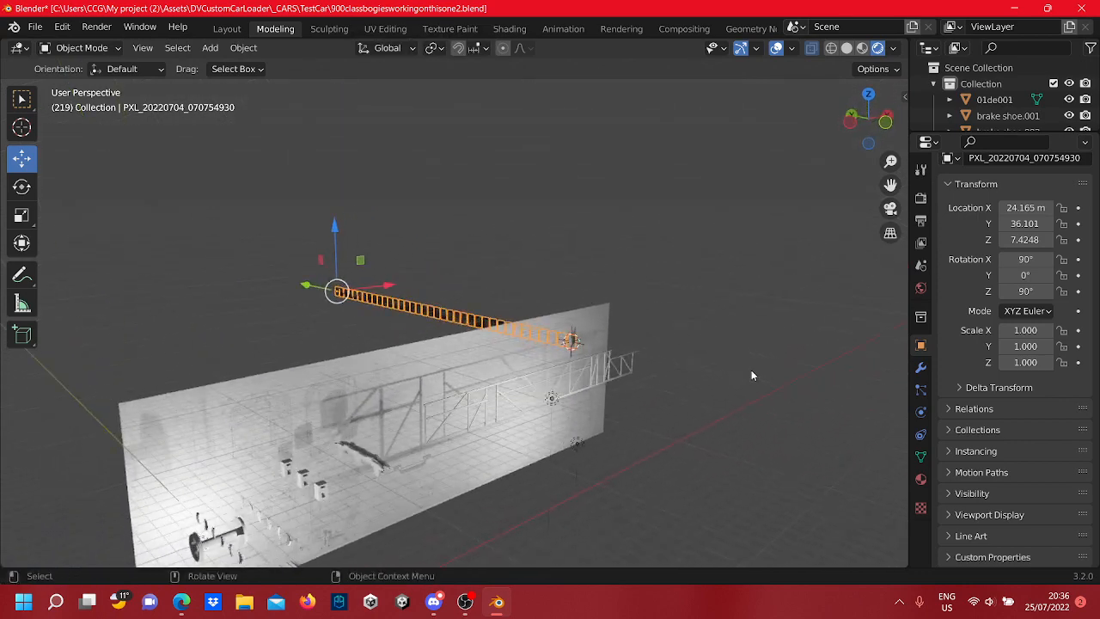
scroll(751, 372, "up", 4)
middle_click_drag(750, 372, 559, 320, "shift")
scroll(435, 297, "down", 10)
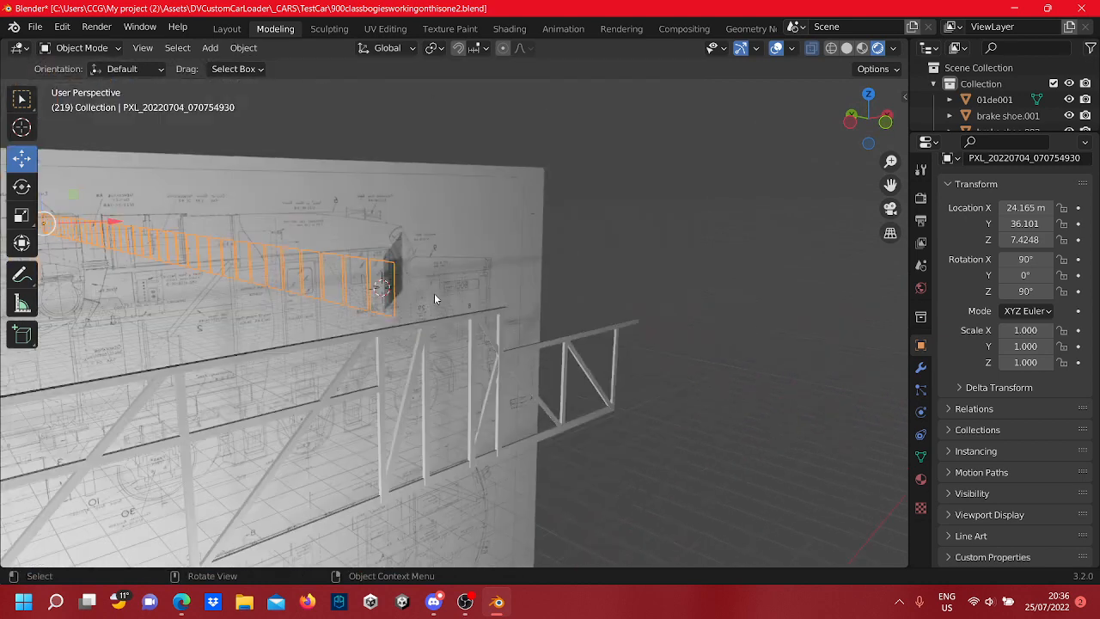
middle_click_drag(423, 298, 364, 326)
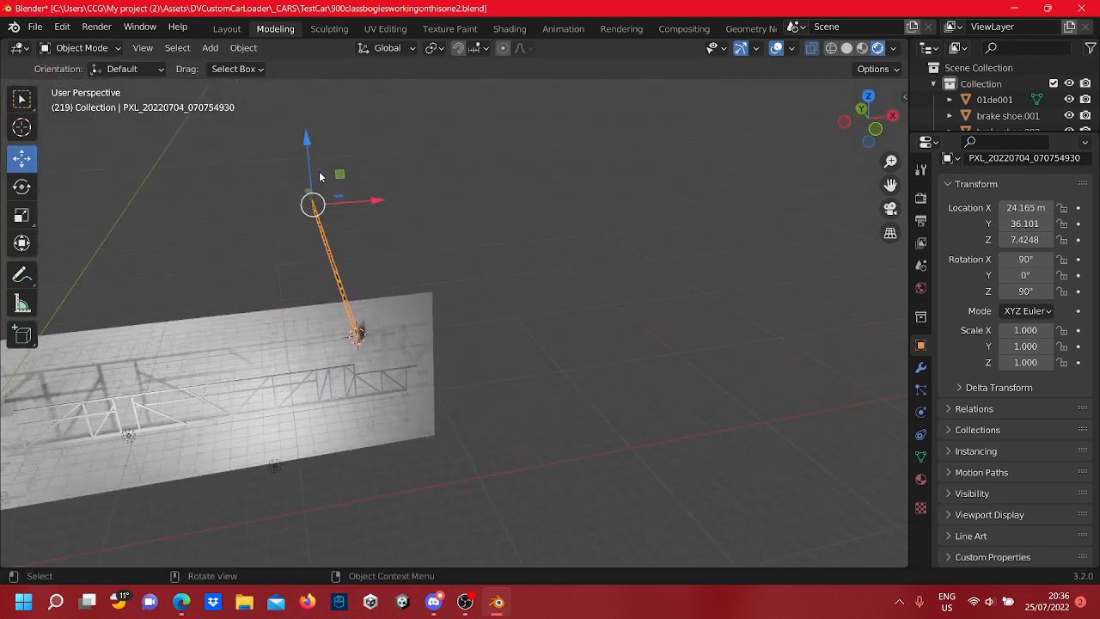
middle_click_drag(343, 206, 368, 323)
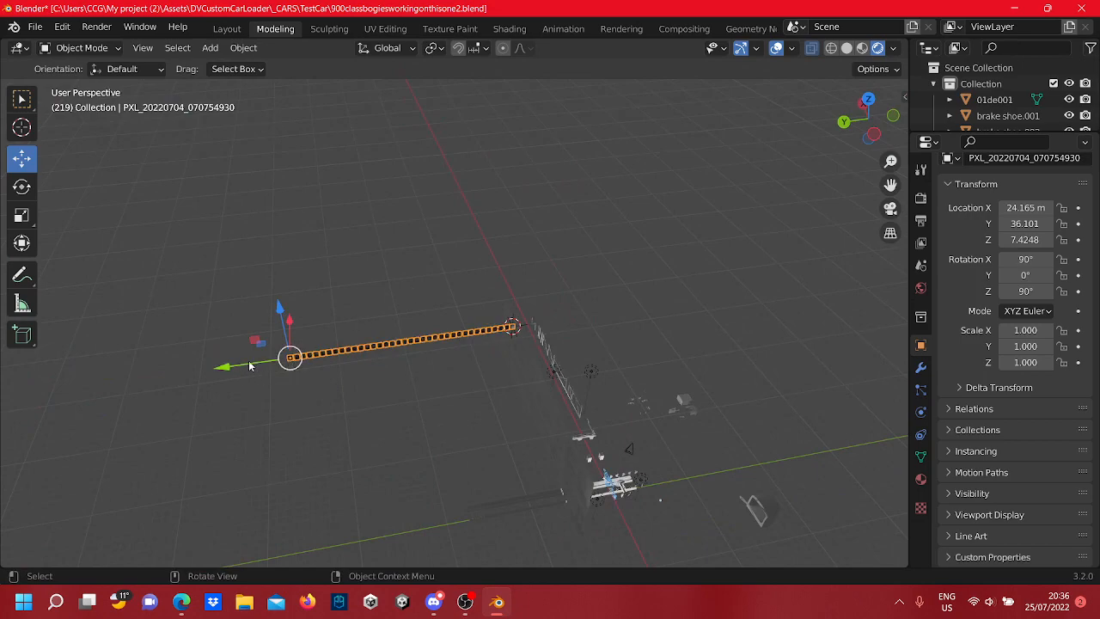
left_click_drag(249, 363, 507, 287)
Examine the row of bogie photos from one end to the other
middle_click_drag(754, 354, 702, 326)
scroll(702, 327, "up", 8)
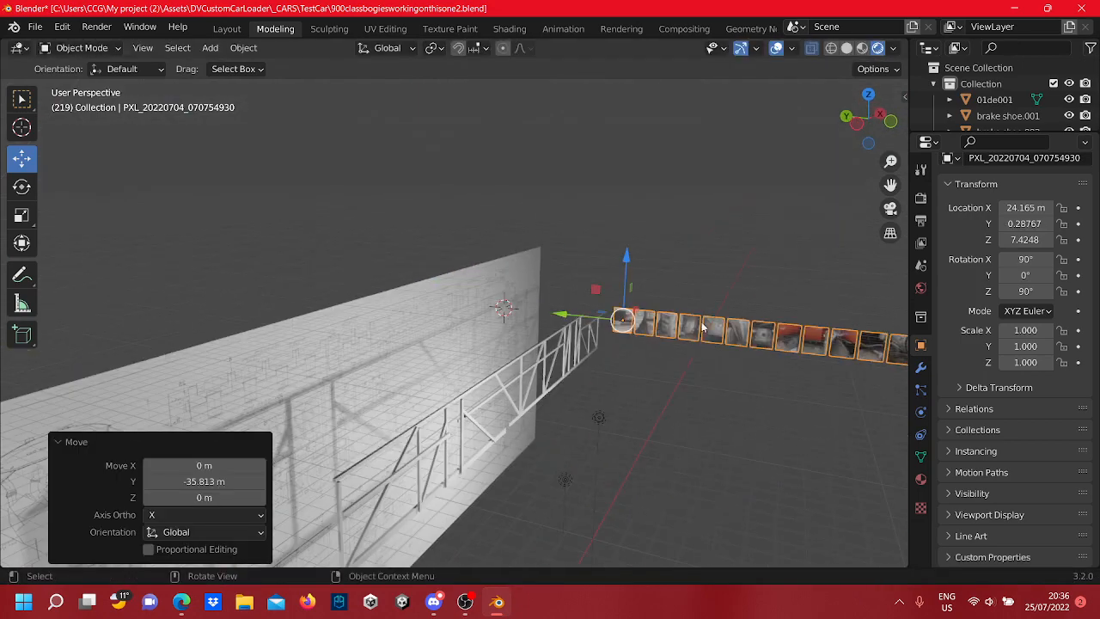
scroll(702, 326, "up", 7)
middle_click_drag(867, 392, 304, 376, "shift")
scroll(559, 293, "down", 5)
scroll(542, 393, "up", 4)
scroll(542, 393, "down", 2)
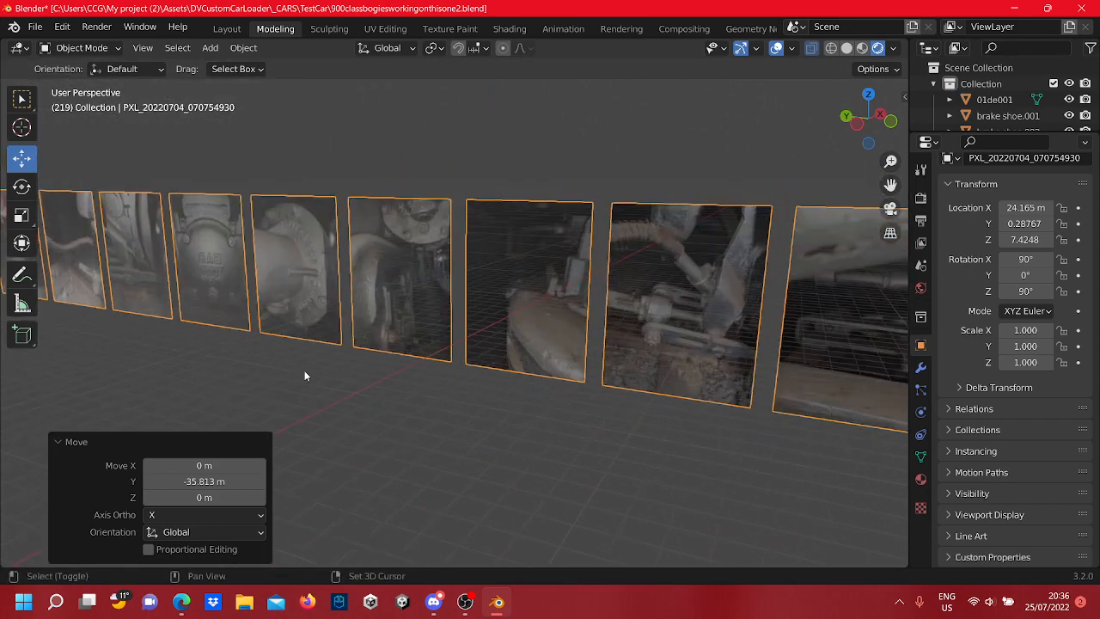
scroll(508, 386, "down", 3)
scroll(500, 353, "up", 3)
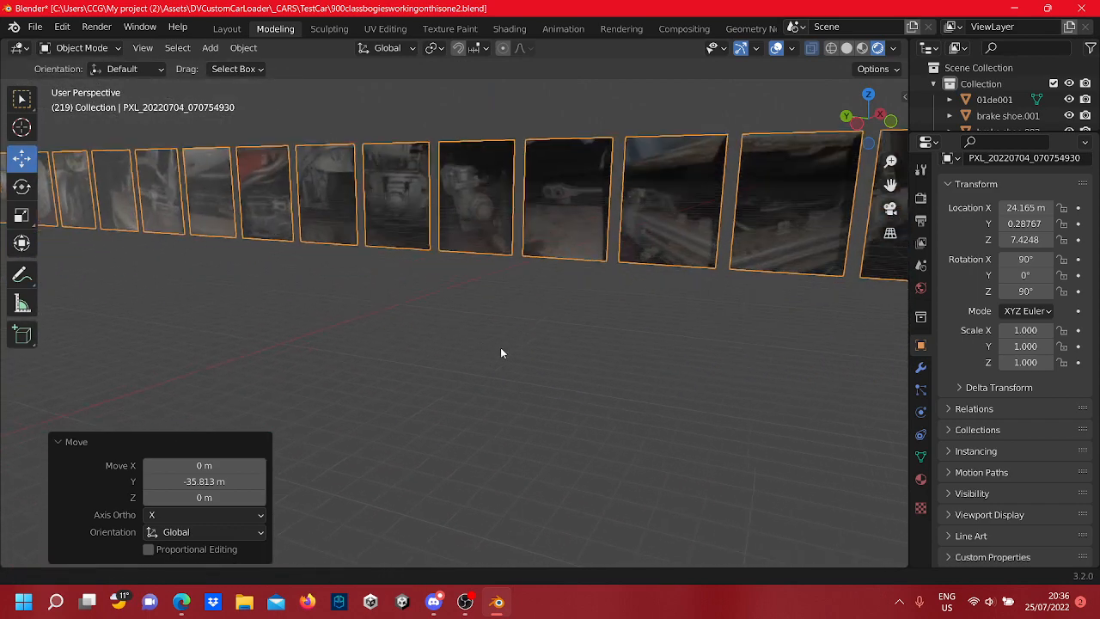
scroll(501, 353, "up", 6)
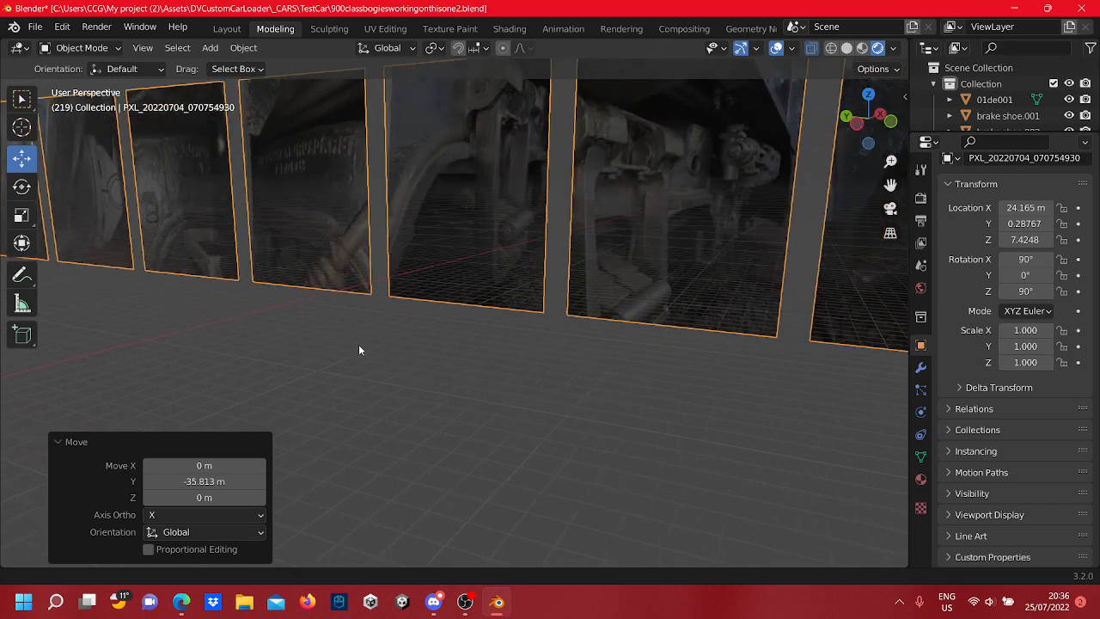
scroll(409, 351, "down", 5)
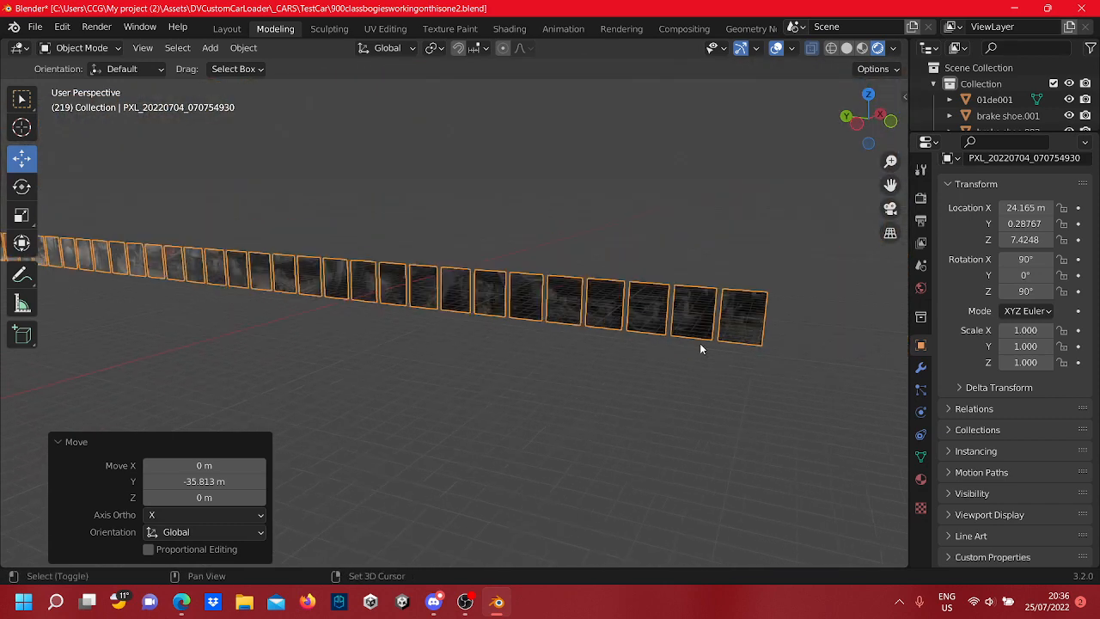
scroll(630, 333, "up", 3)
scroll(628, 335, "down", 5)
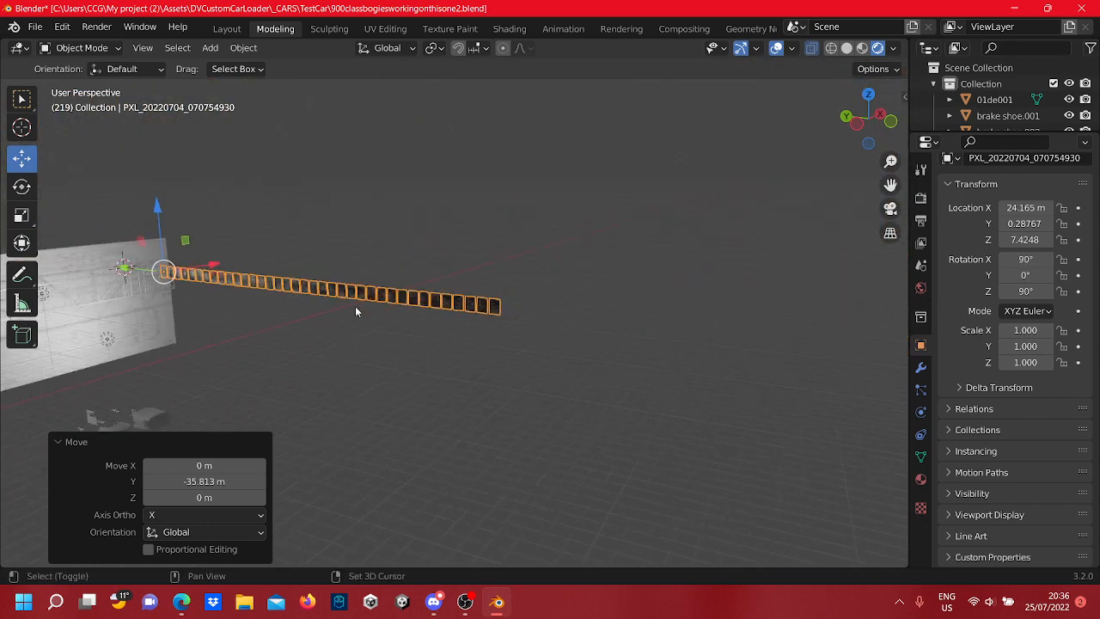
scroll(512, 325, "up", 3)
scroll(351, 316, "up", 6)
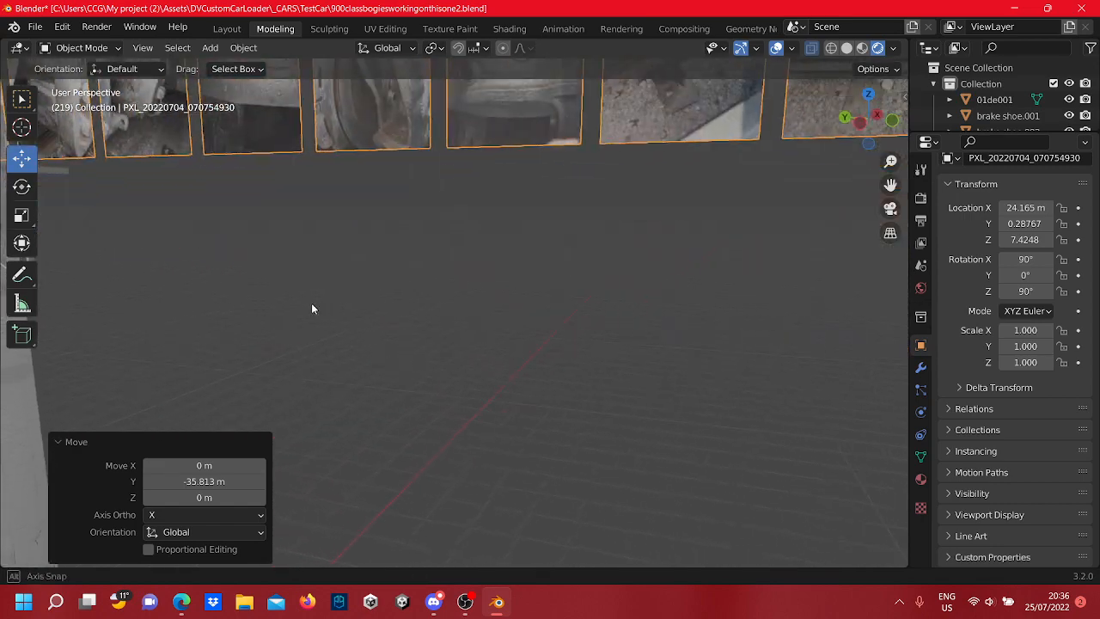
Shift the photo strip along Y to about 1.25 m, closer to the plan drawing, and keep it selected
middle_click_drag(326, 308, 404, 318, "shift")
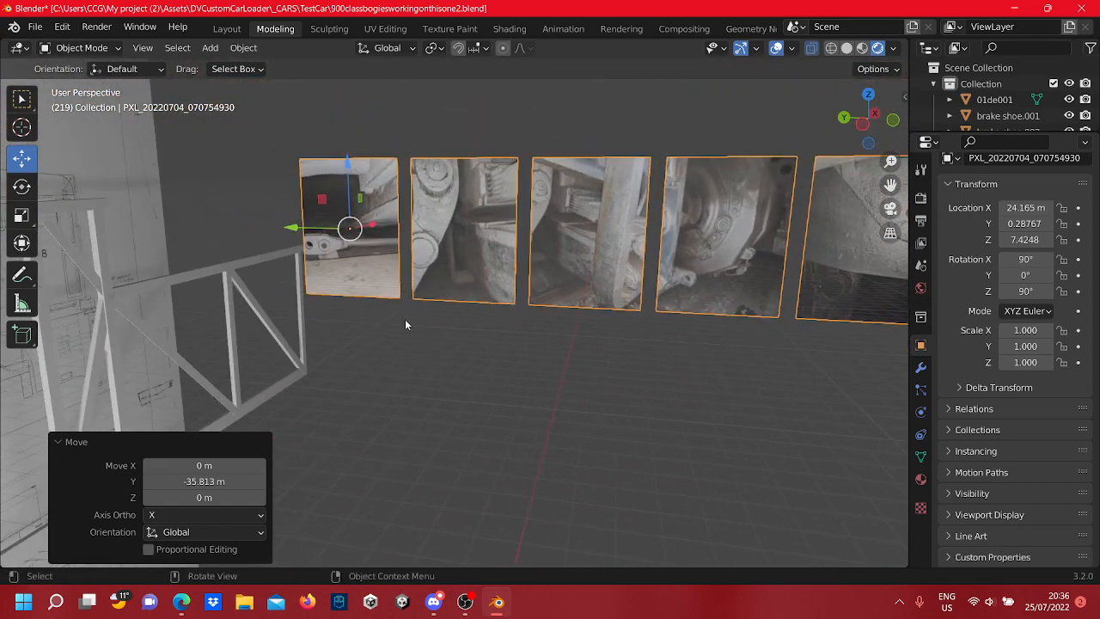
middle_click_drag(354, 280, 405, 308, "shift")
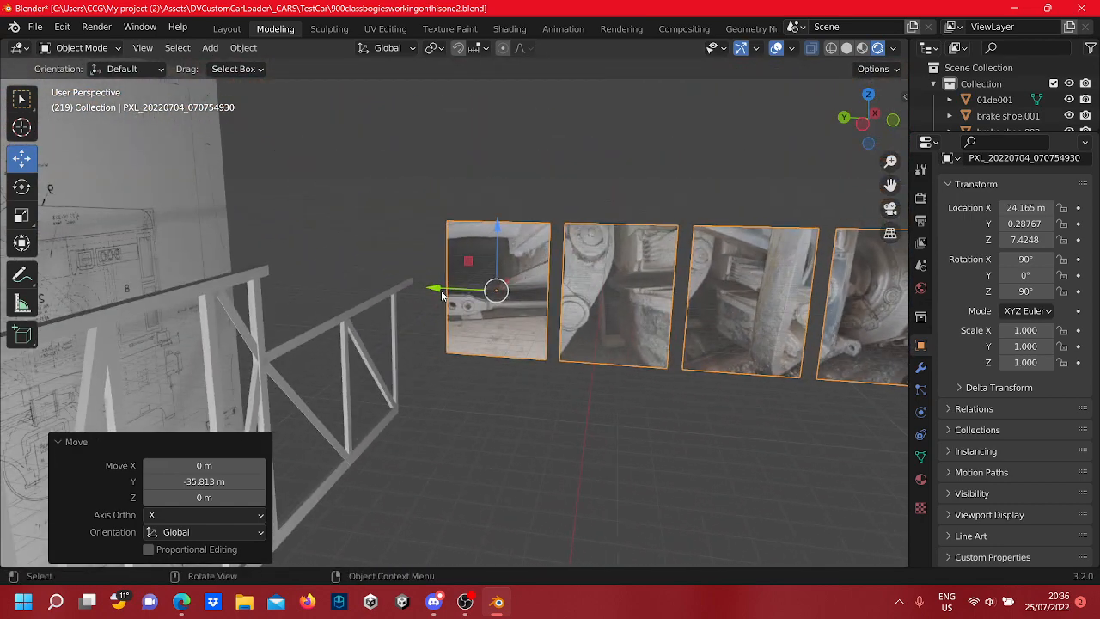
left_click_drag(435, 288, 313, 281)
left_click(271, 261)
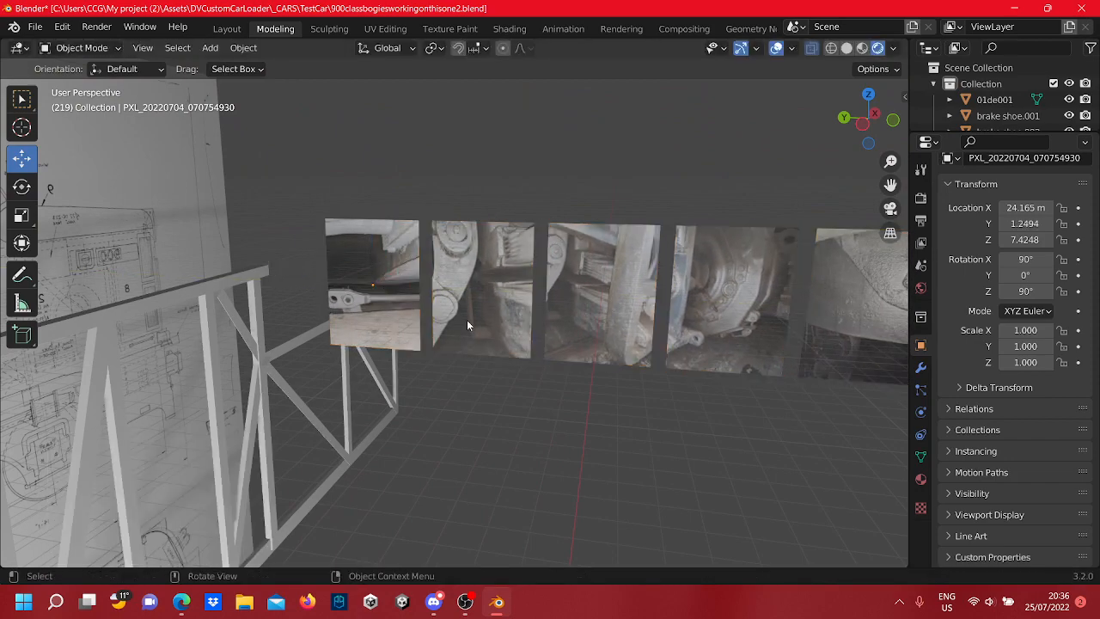
scroll(467, 324, "down", 5)
left_click(547, 311)
Inspect the repositioned photos up close and along the full length of the strip
scroll(393, 319, "up", 7)
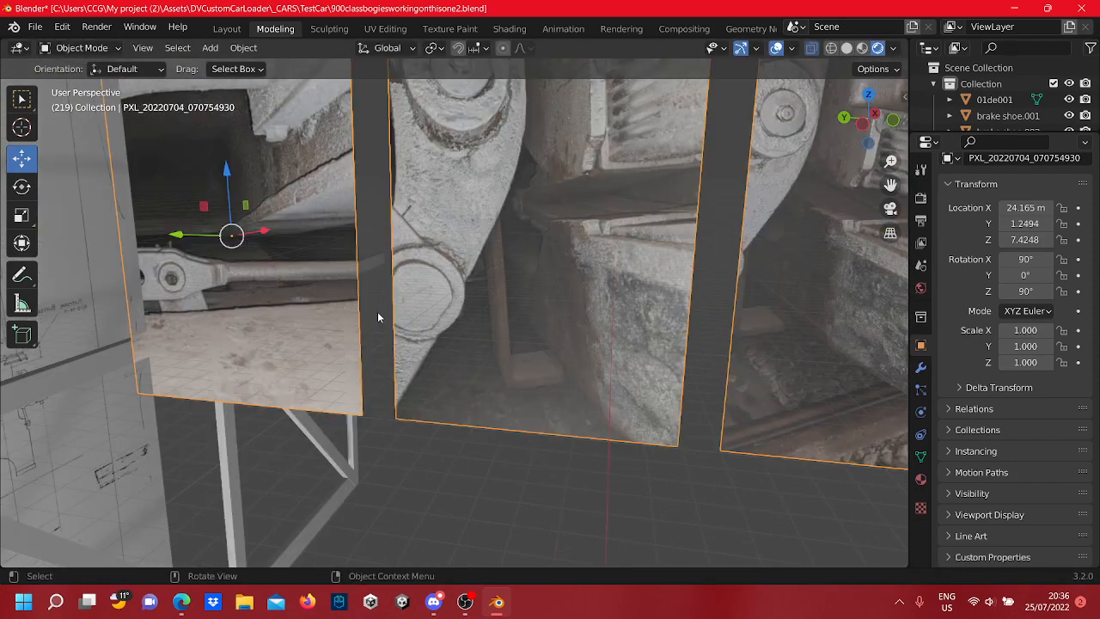
scroll(378, 317, "down", 7)
middle_click_drag(717, 353, 44, 338, "shift")
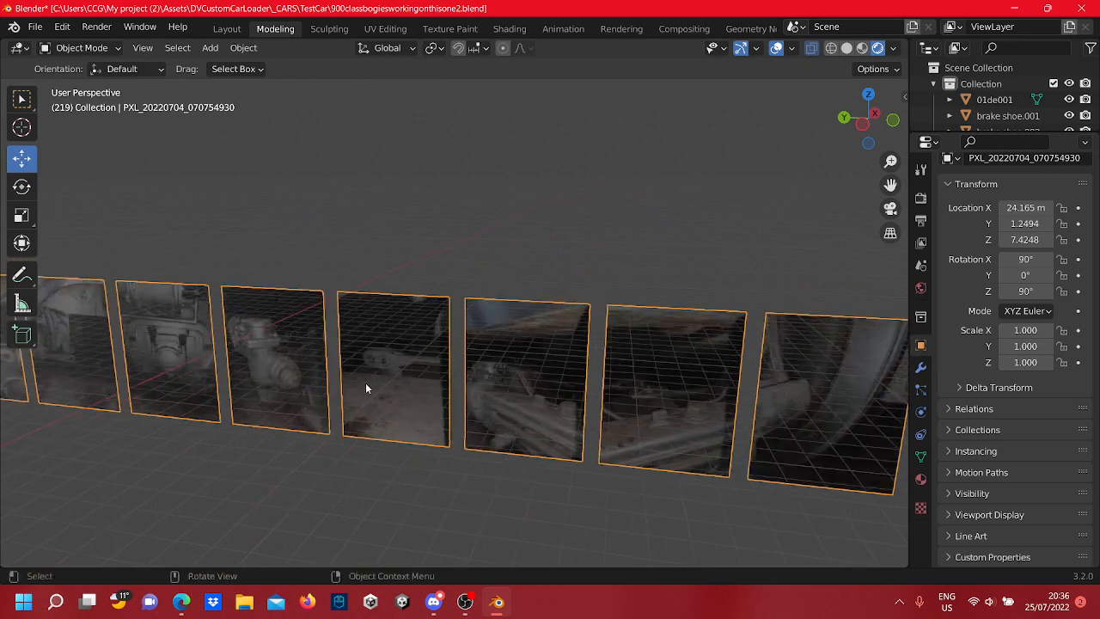
scroll(365, 383, "down", 4)
middle_click_drag(563, 438, 103, 351, "shift")
middle_click_drag(237, 392, 480, 430, "shift")
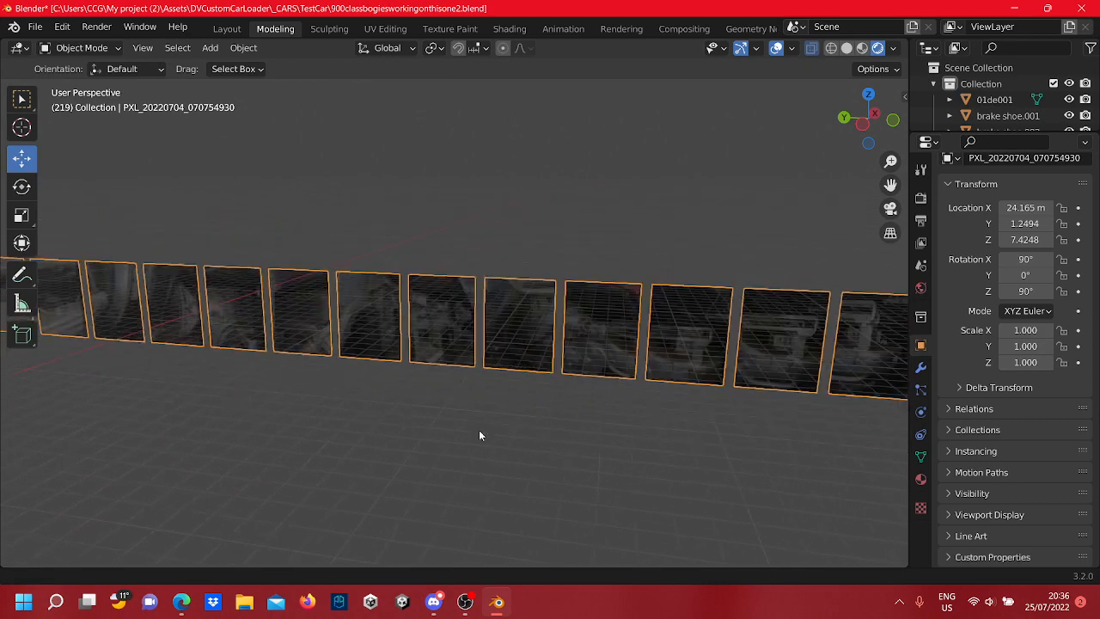
scroll(516, 387, "down", 8)
middle_click_drag(378, 339, 479, 406, "shift")
scroll(479, 407, "up", 5)
middle_click_drag(474, 446, 431, 375, "shift")
scroll(450, 345, "up", 4)
scroll(355, 366, "down", 7)
scroll(431, 375, "up", 7)
Rotate the photo strip about 95.8° around Z so it runs roughly in line with the plan drawing
middle_click_drag(120, 394, 386, 342, "shift")
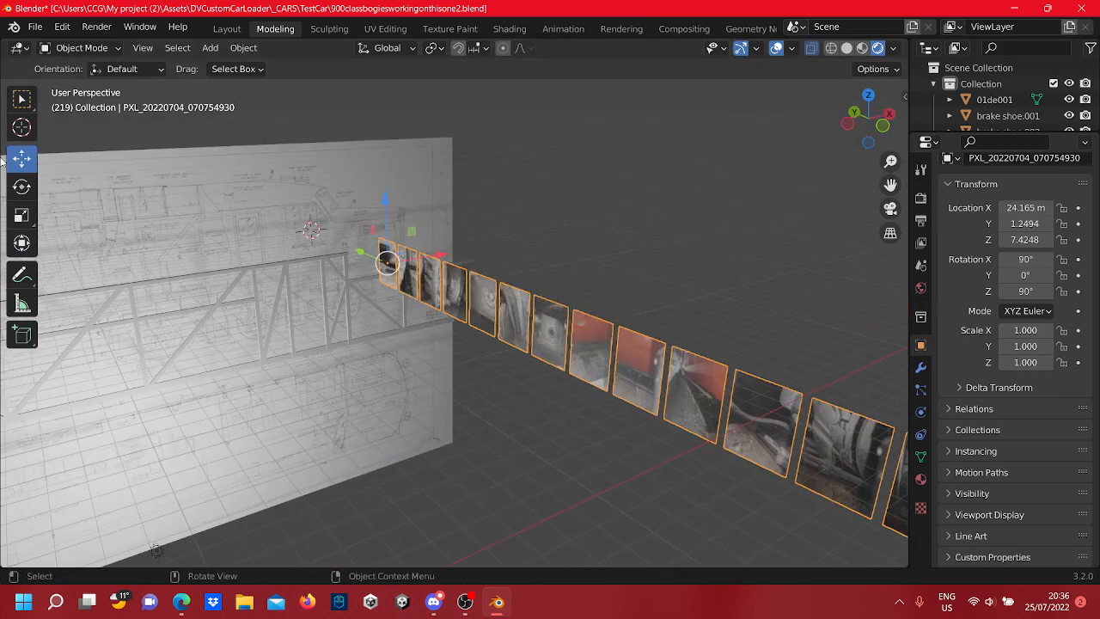
left_click(23, 184)
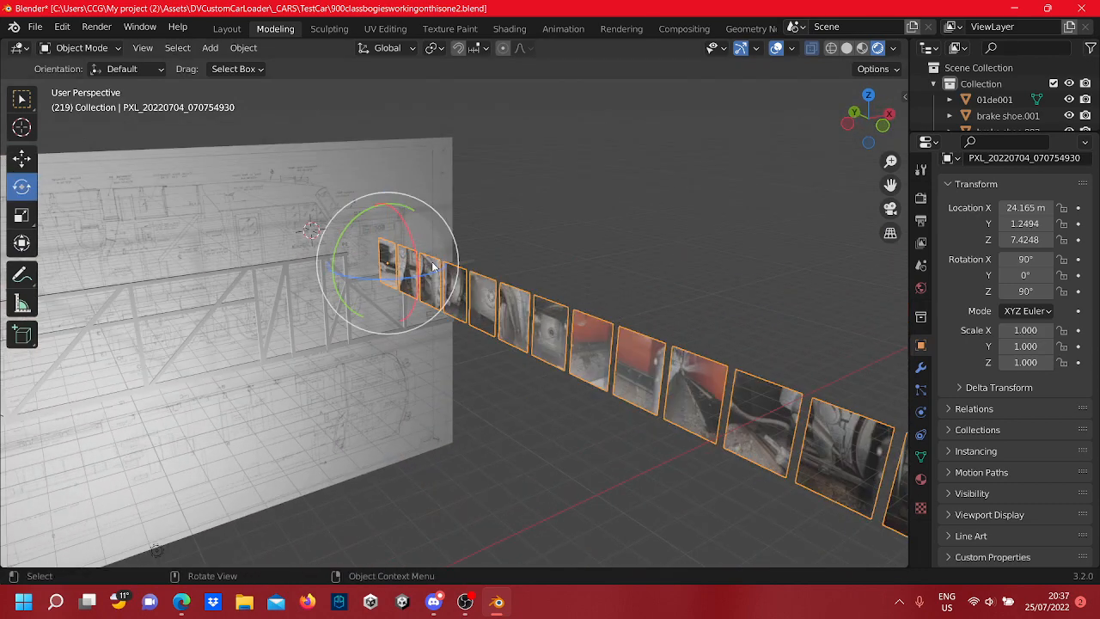
left_click_drag(371, 276, 416, 279)
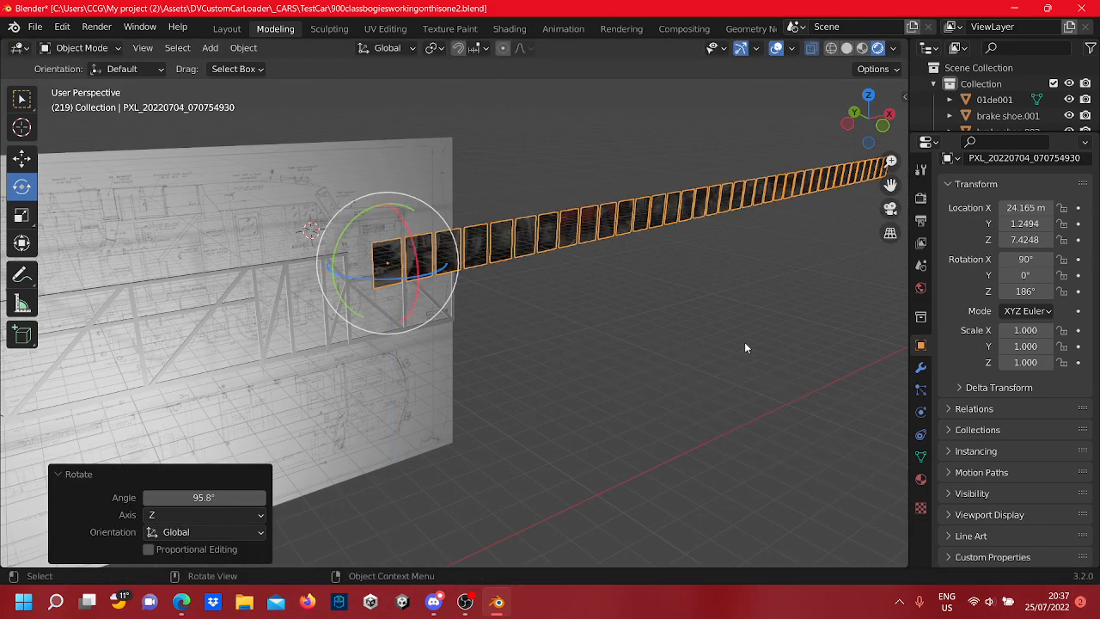
Set the photo strip's Z rotation to exactly 180° so it runs parallel to the plan drawing
left_click(1013, 296)
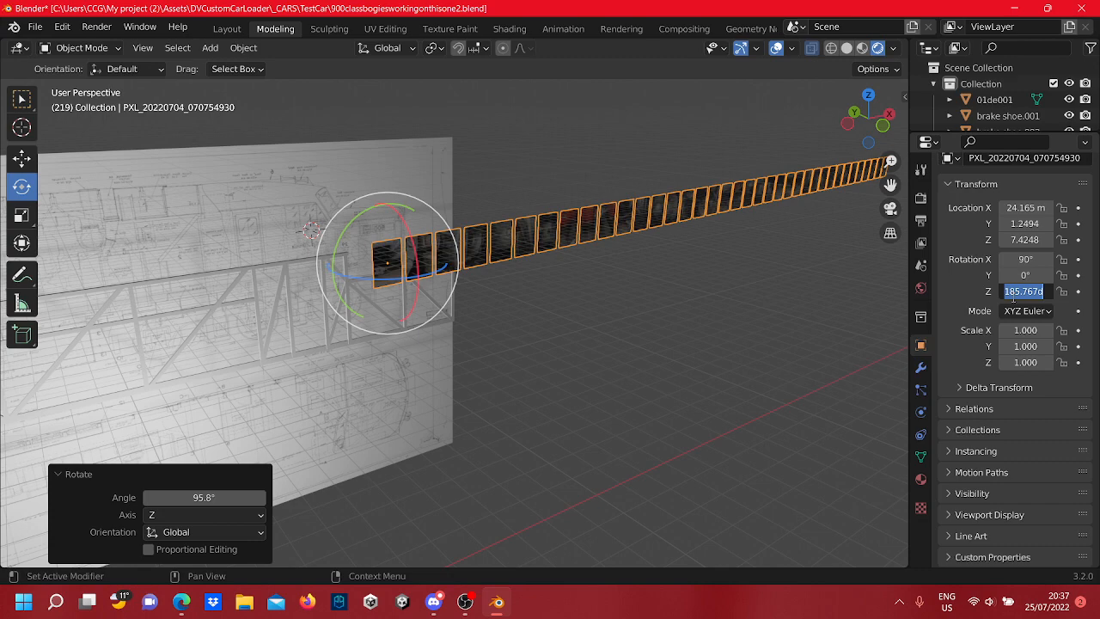
type("180")
key("Return")
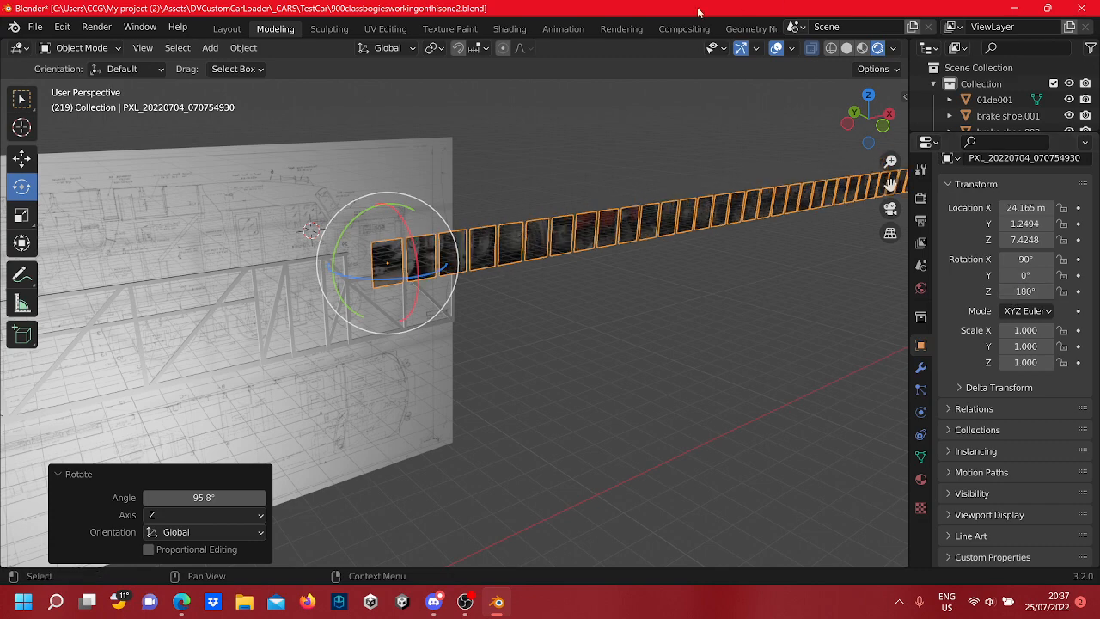
Move the photo strip about 2.7 m along Y, bringing it to about 3.95 m, towards the plan drawing
left_click(26, 158)
scroll(602, 195, "up", 6)
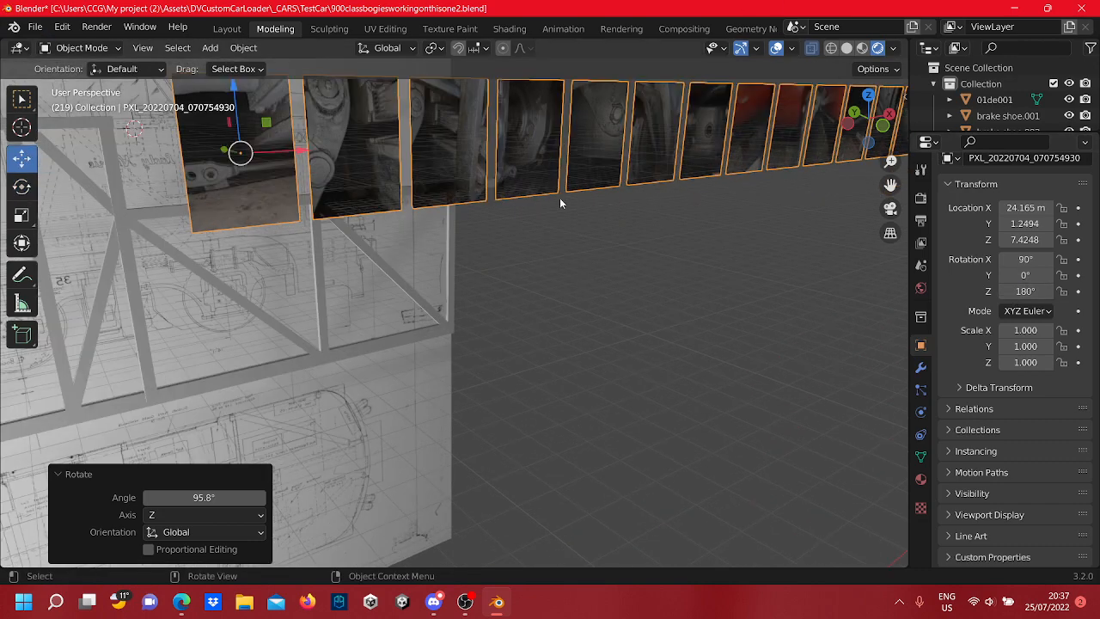
middle_click_drag(560, 200, 531, 204)
middle_click_drag(530, 204, 513, 237, "shift")
scroll(481, 224, "down", 8)
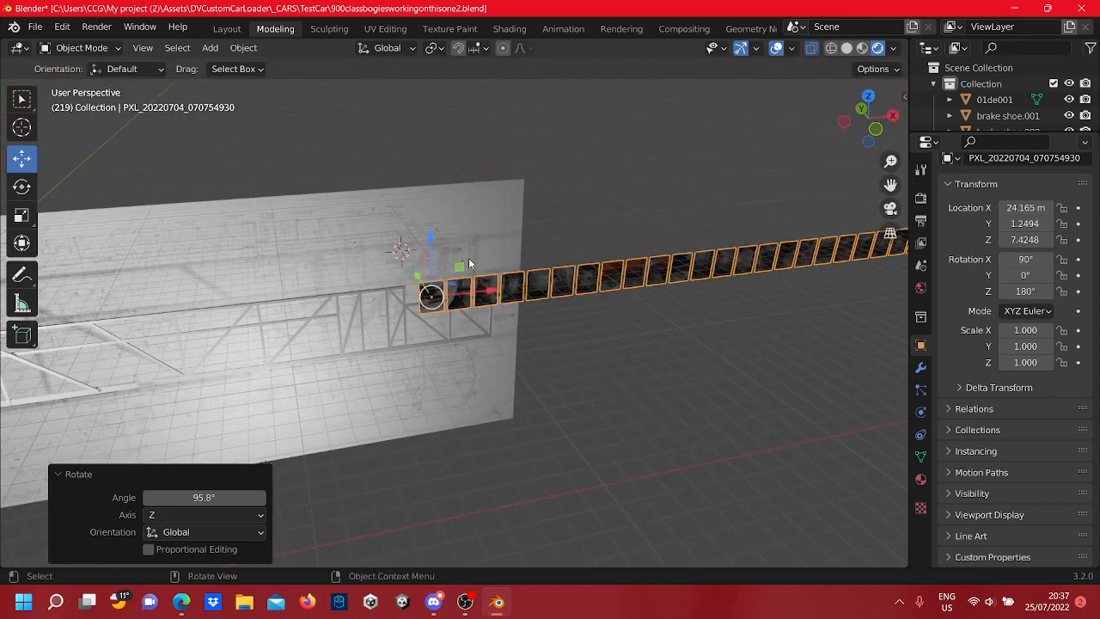
left_click_drag(416, 279, 390, 262)
Move the photo strip above the plan drawing, to about X -4.16 m and Z 11.8 m, and deselect it
scroll(558, 288, "down", 3)
middle_click_drag(559, 288, 610, 258)
scroll(615, 236, "up", 7)
scroll(601, 240, "down", 11)
scroll(710, 278, "up", 4)
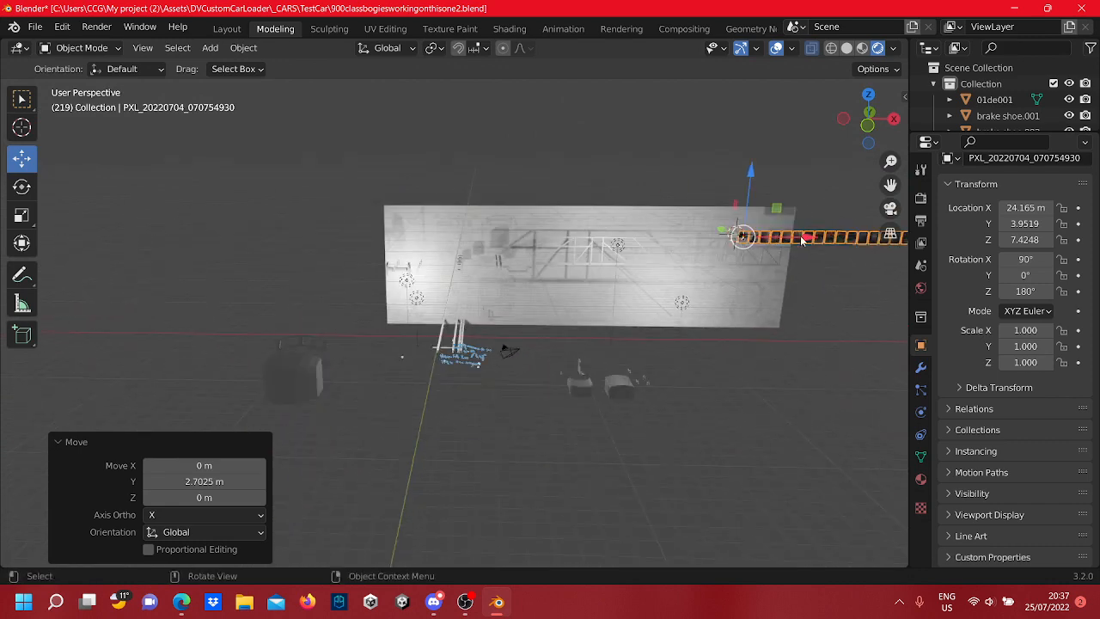
left_click_drag(801, 241, 445, 249)
left_click_drag(395, 174, 375, 120)
left_click(567, 114)
Inspect the repositioned bogie photos up close, from the start of the strip to the axle box photo
scroll(562, 118, "up", 5)
middle_click_drag(498, 121, 524, 349, "shift")
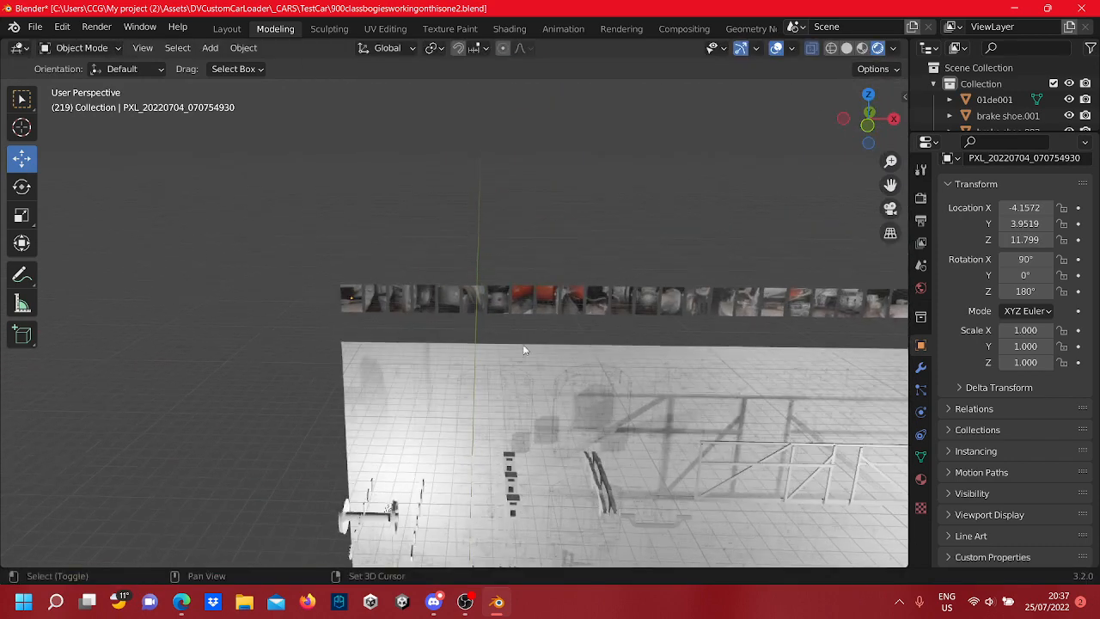
scroll(481, 338, "up", 7)
scroll(464, 314, "down", 5)
middle_click_drag(611, 304, 249, 265, "shift")
scroll(401, 270, "up", 1)
middle_click_drag(400, 269, 441, 314, "shift")
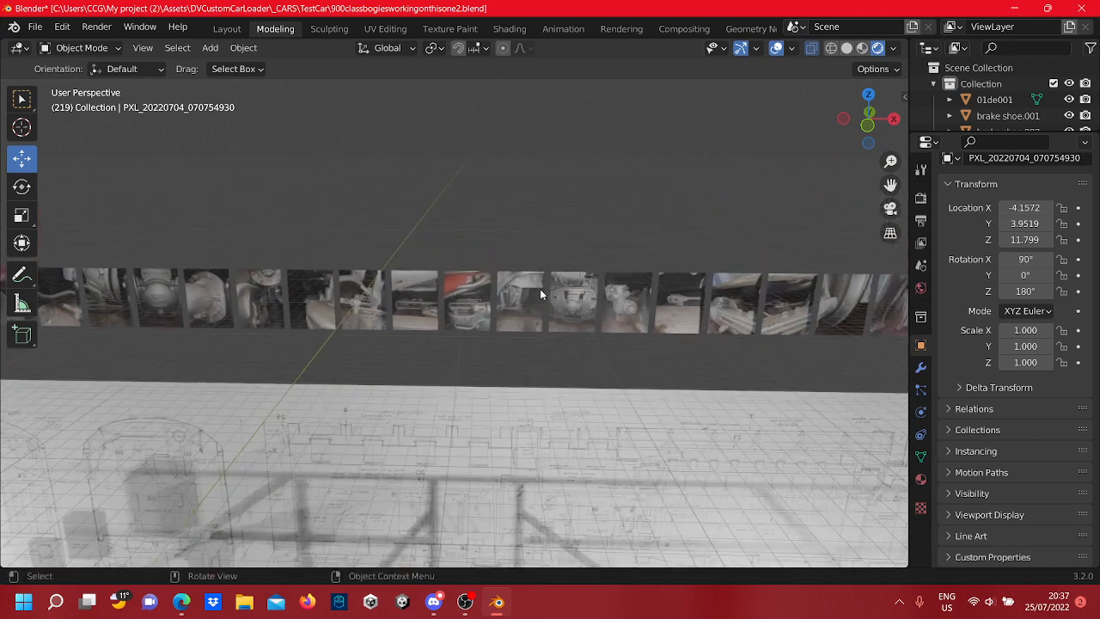
scroll(538, 287, "up", 8)
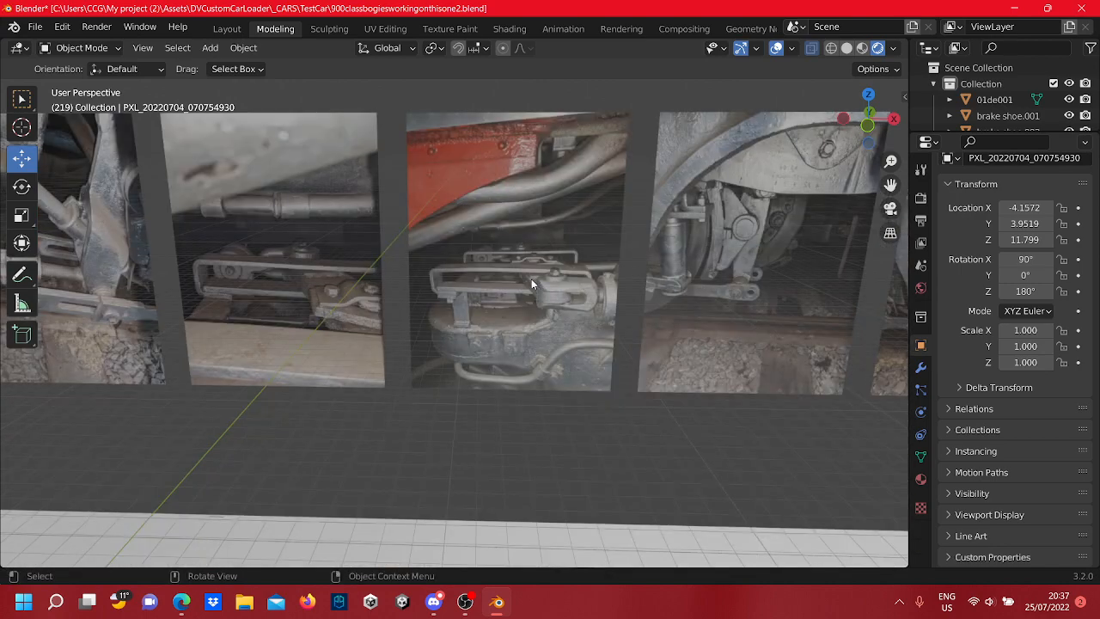
scroll(529, 279, "down", 6)
scroll(428, 264, "up", 1)
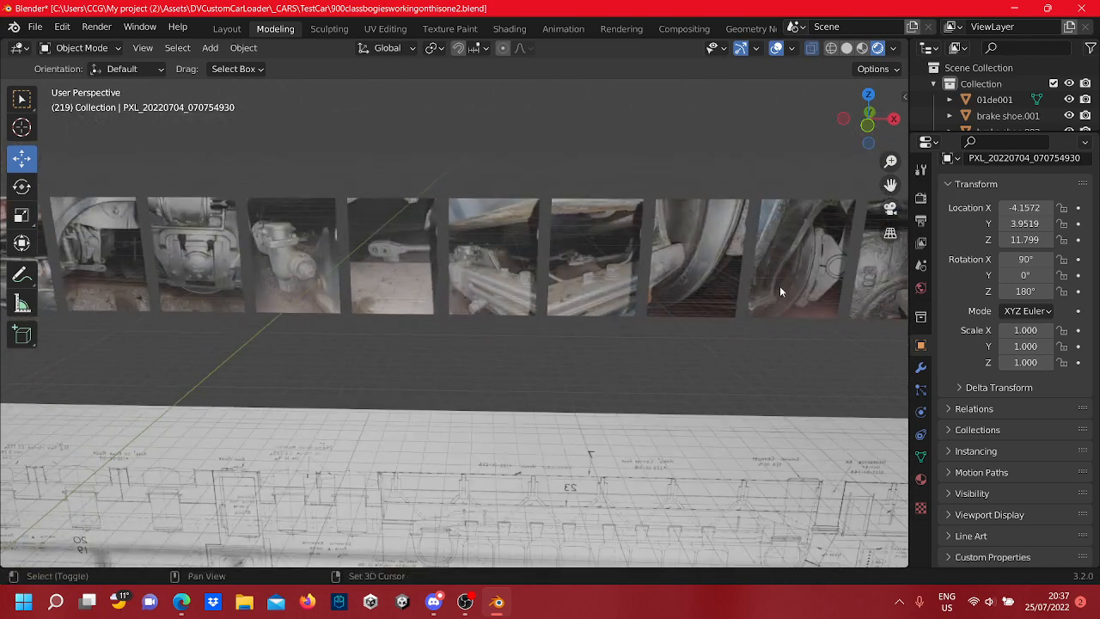
middle_click_drag(780, 292, 479, 304, "shift")
scroll(463, 304, "down", 5)
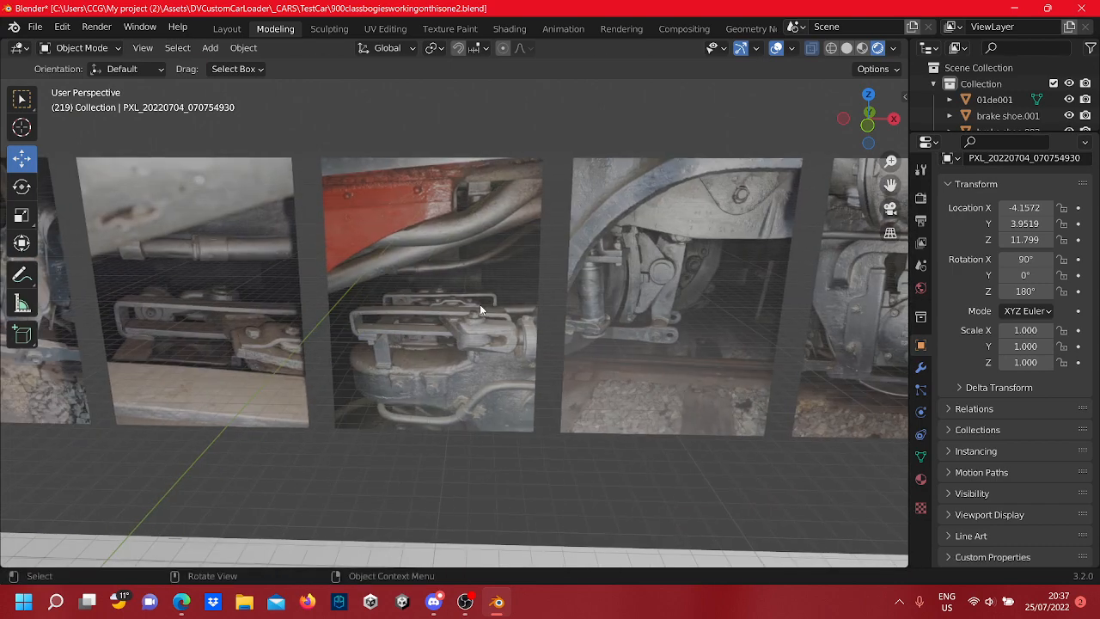
scroll(480, 304, "up", 5)
middle_click_drag(713, 307, 550, 293, "shift")
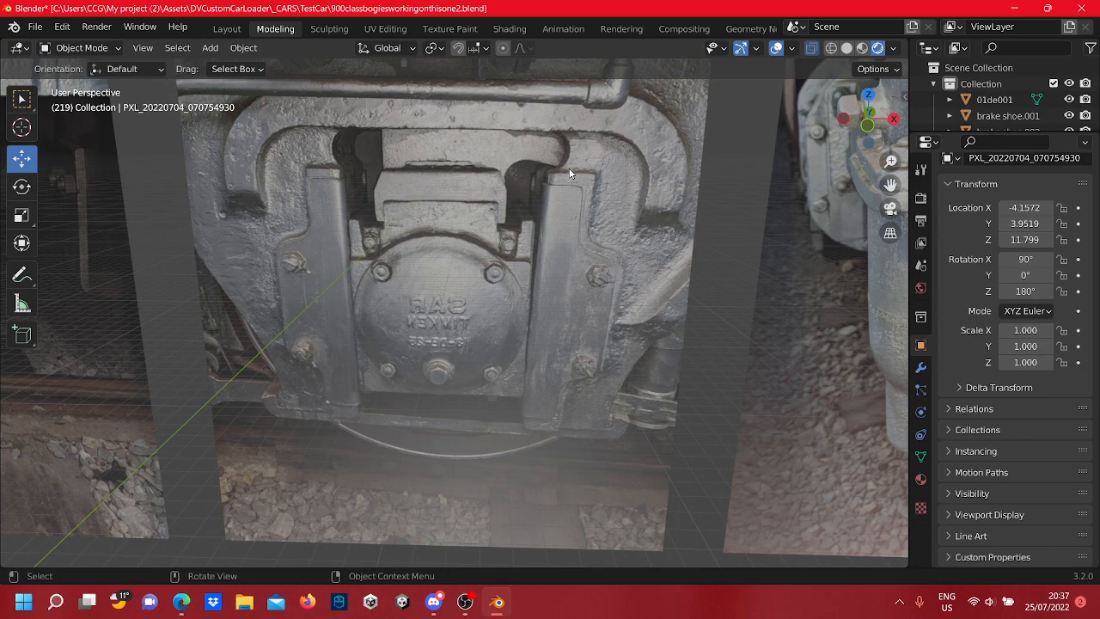
Examine the remaining photos beyond the axle box, through to the far end of the strip
scroll(532, 182, "down", 8)
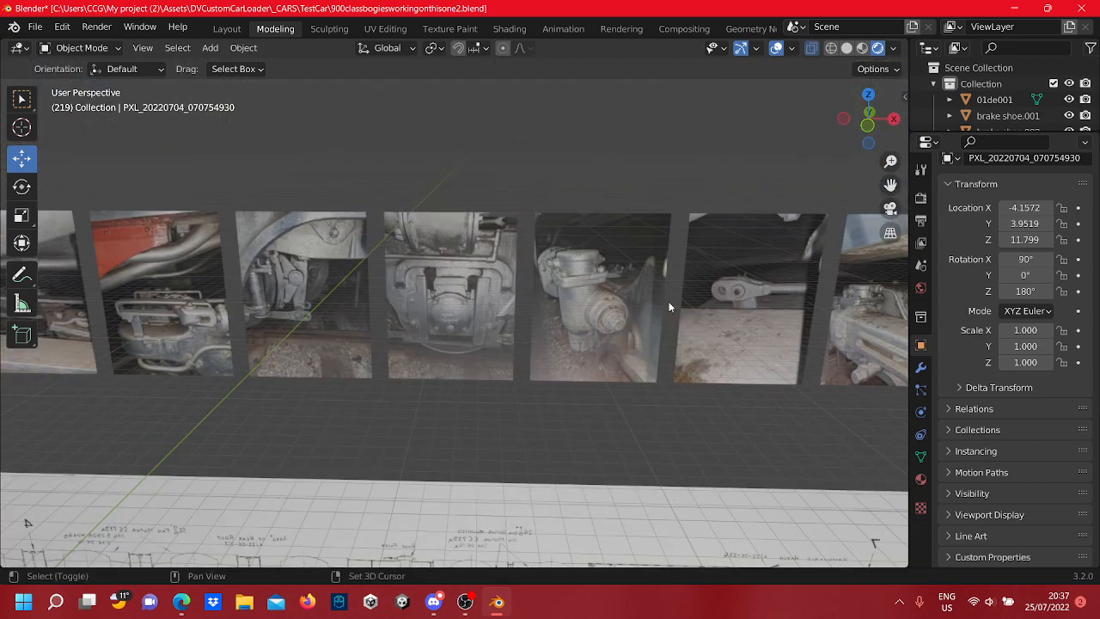
middle_click_drag(668, 302, 464, 316, "shift")
middle_click_drag(664, 342, 363, 304, "shift")
scroll(616, 287, "up", 6)
scroll(616, 286, "down", 3)
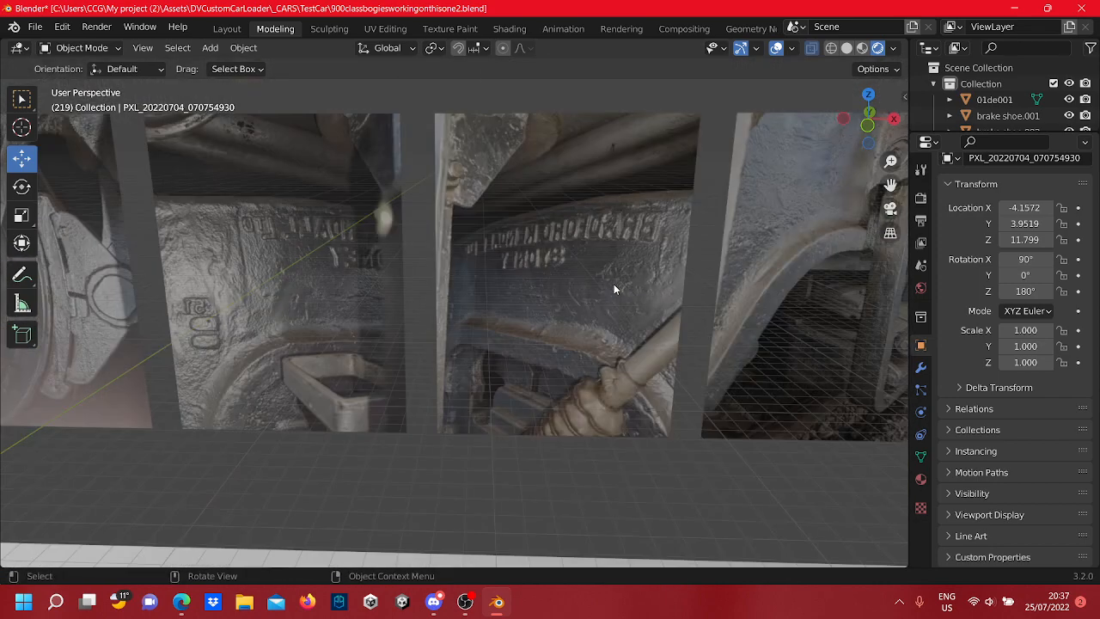
middle_click_drag(615, 283, 489, 286, "shift")
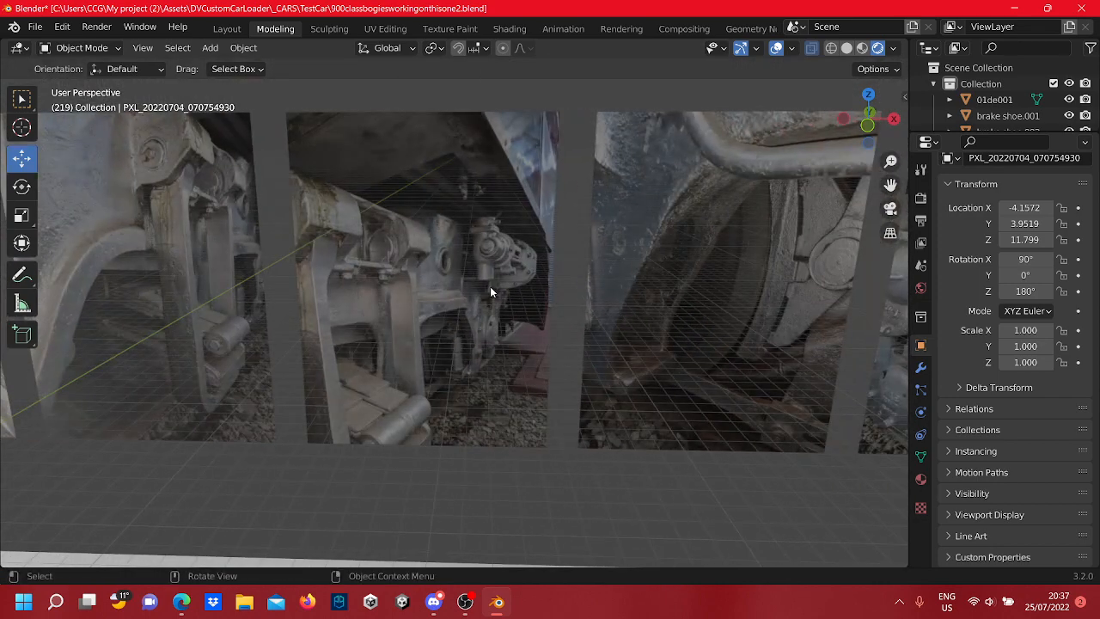
scroll(489, 286, "down", 3)
scroll(466, 296, "up", 3)
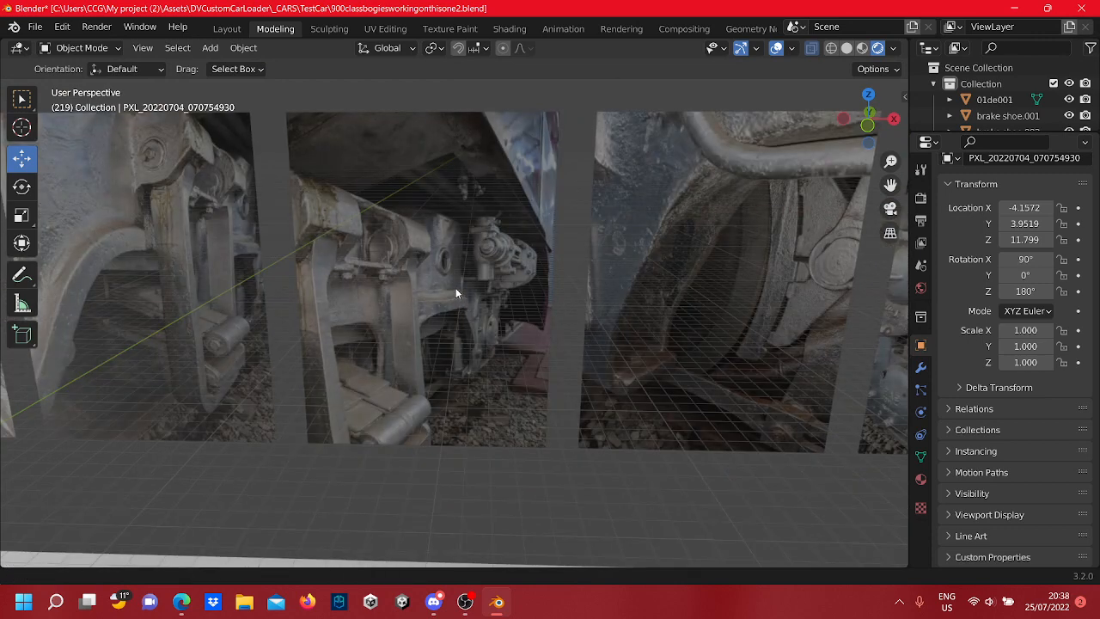
middle_click_drag(455, 288, 456, 296)
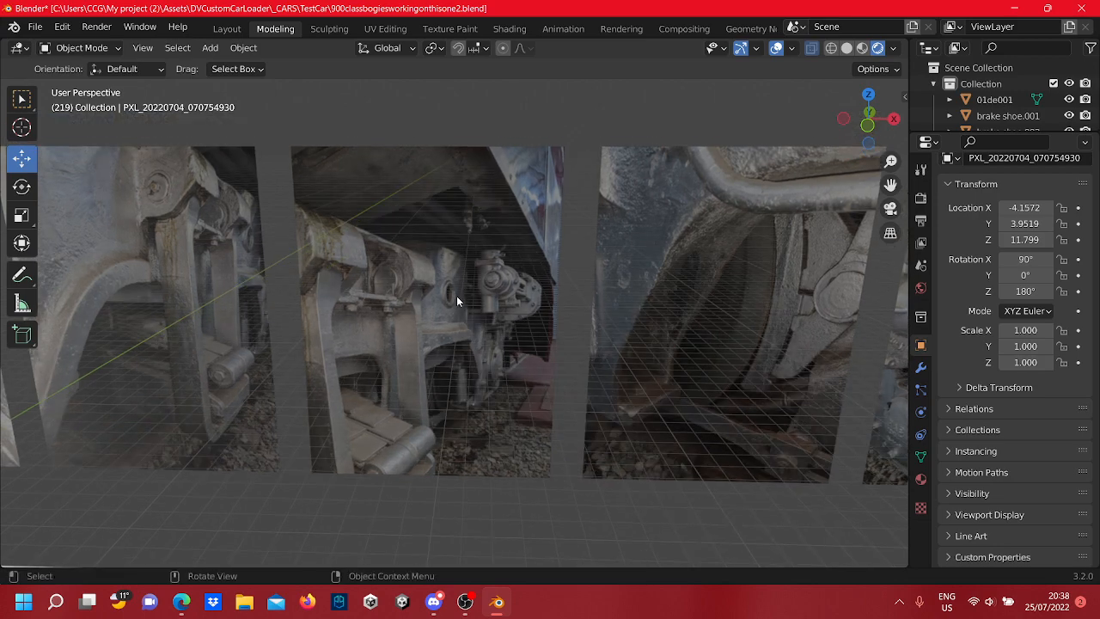
scroll(457, 295, "down", 5)
middle_click_drag(601, 291, 407, 281, "shift")
scroll(512, 295, "up", 8)
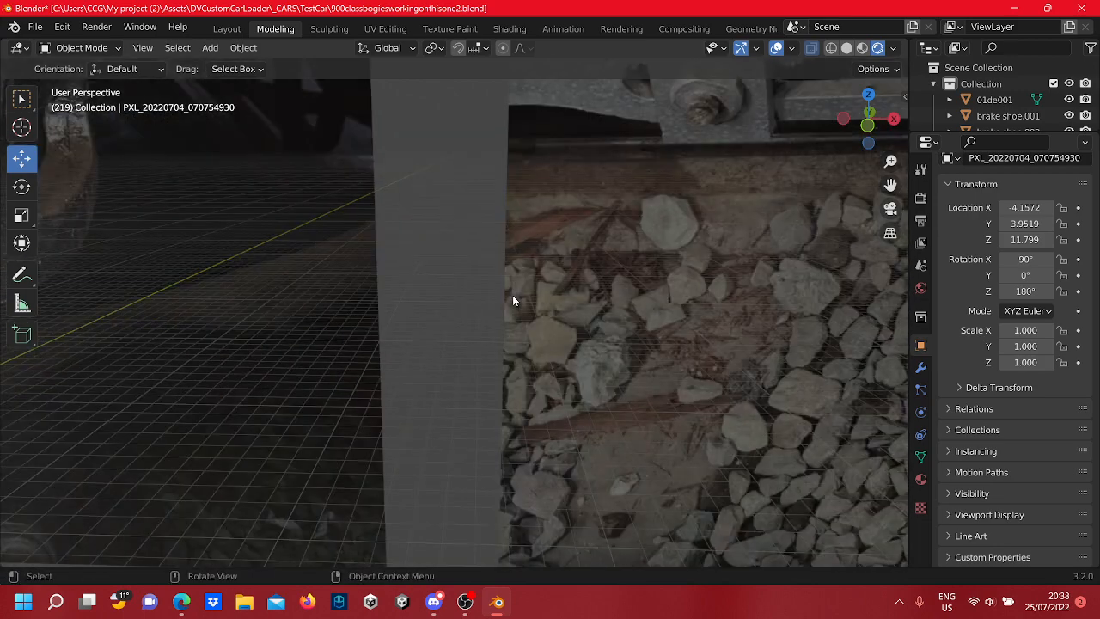
scroll(512, 290, "down", 7)
scroll(512, 293, "down", 2)
middle_click_drag(370, 320, 503, 227, "shift")
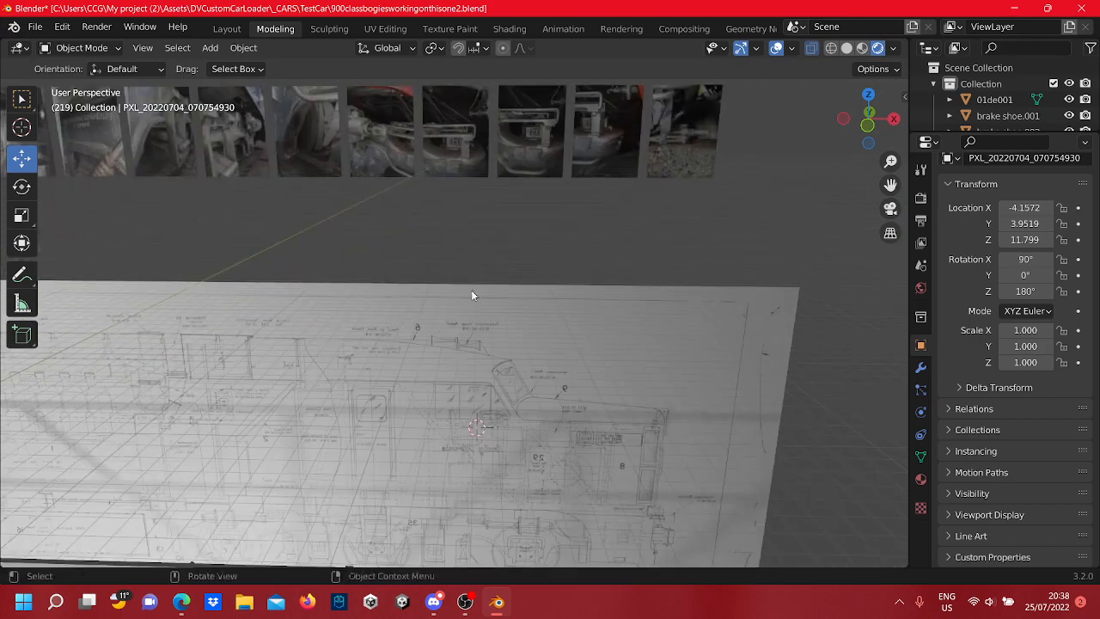
Look over the plan drawing beneath the photo strip and check the overall scene layout
scroll(473, 293, "down", 4)
middle_click_drag(409, 348, 533, 151, "shift")
scroll(585, 224, "up", 4)
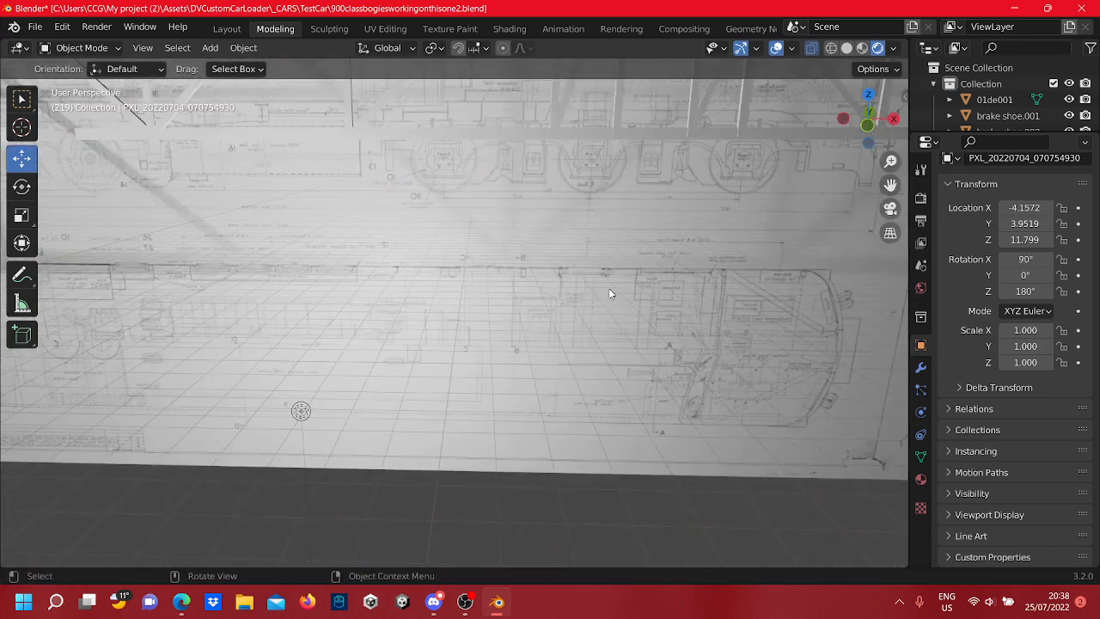
scroll(599, 256, "down", 8)
middle_click_drag(409, 236, 563, 271, "shift")
scroll(563, 271, "up", 2)
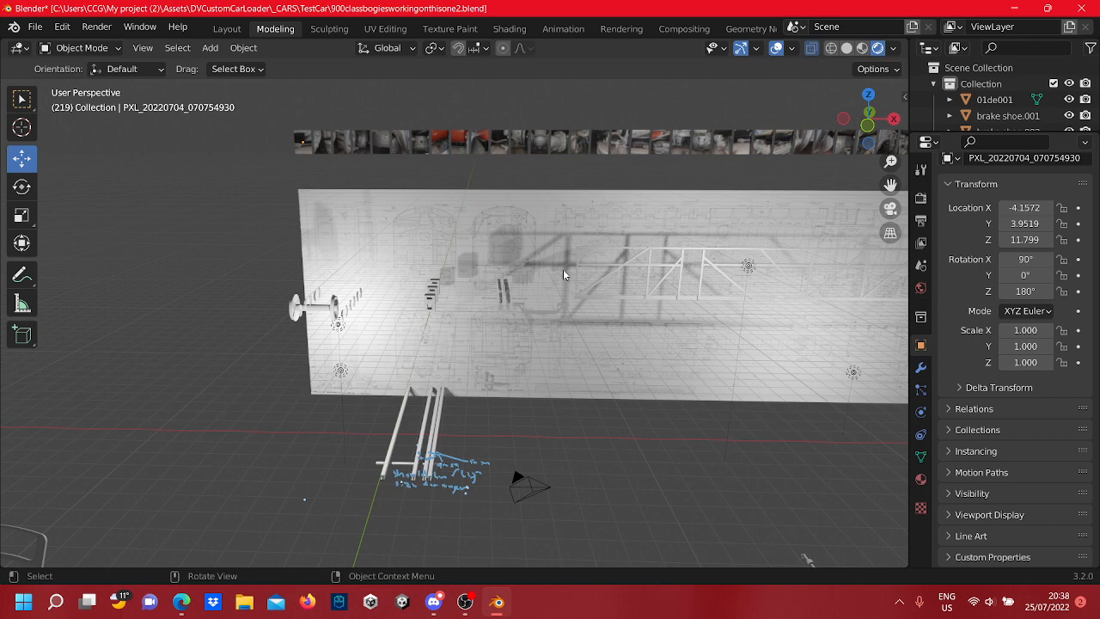
left_click(468, 599)
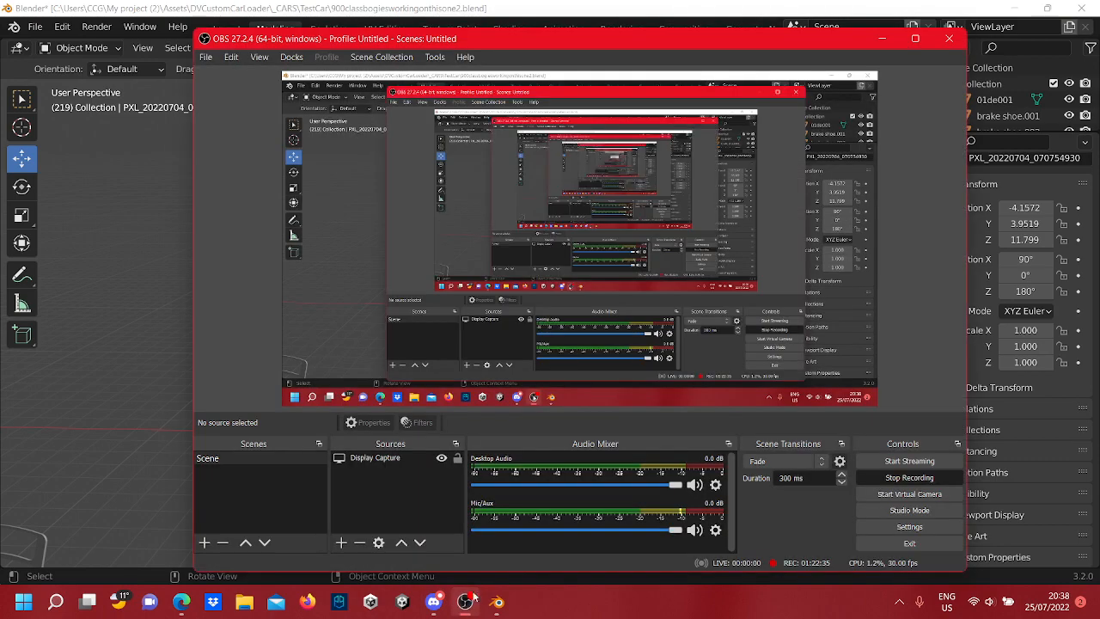
left_click(891, 479)
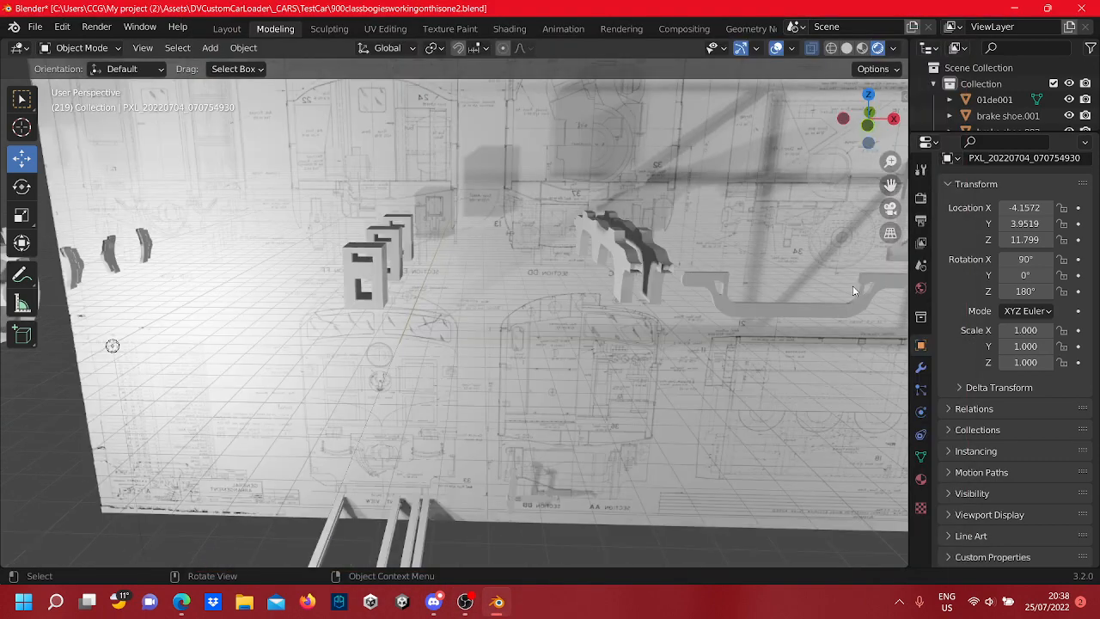
Inspect the modelled parts in front of the plan drawing, including the wheelset, brake shoes and frame trusses
scroll(683, 311, "up", 1)
scroll(711, 319, "down", 4)
middle_click_drag(683, 311, 457, 306)
mouse_move(417, 337)
middle_mouse_down("shift")
mouse_move(511, 345)
mouse_move(676, 264)
middle_mouse_up("shift")
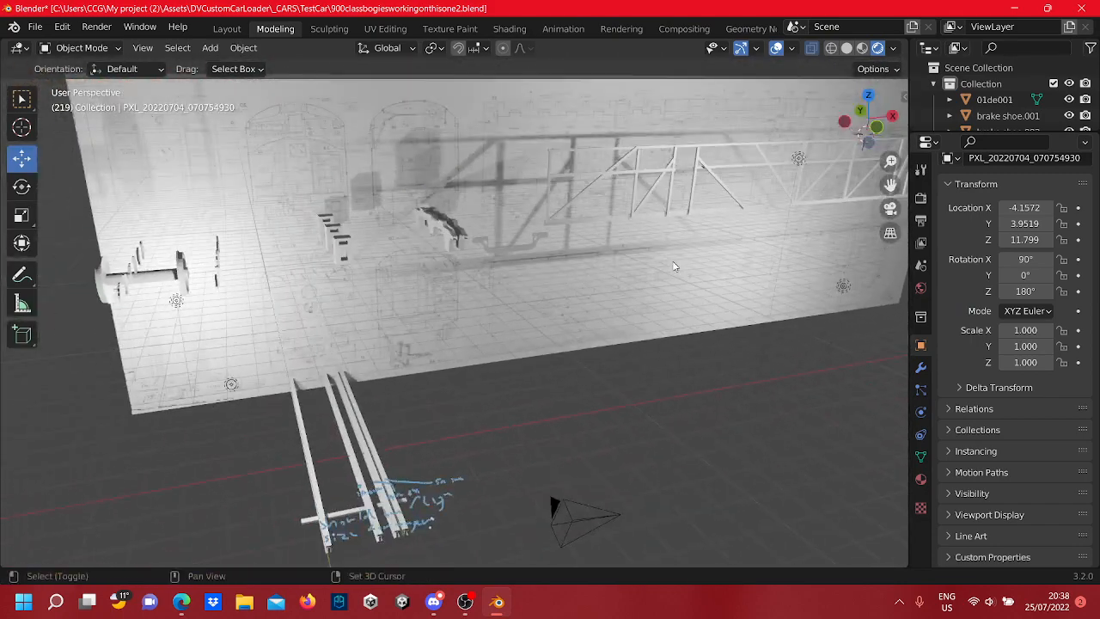
scroll(468, 206, "up", 3)
middle_click_drag(468, 206, 612, 323, "shift")
scroll(533, 297, "down", 2)
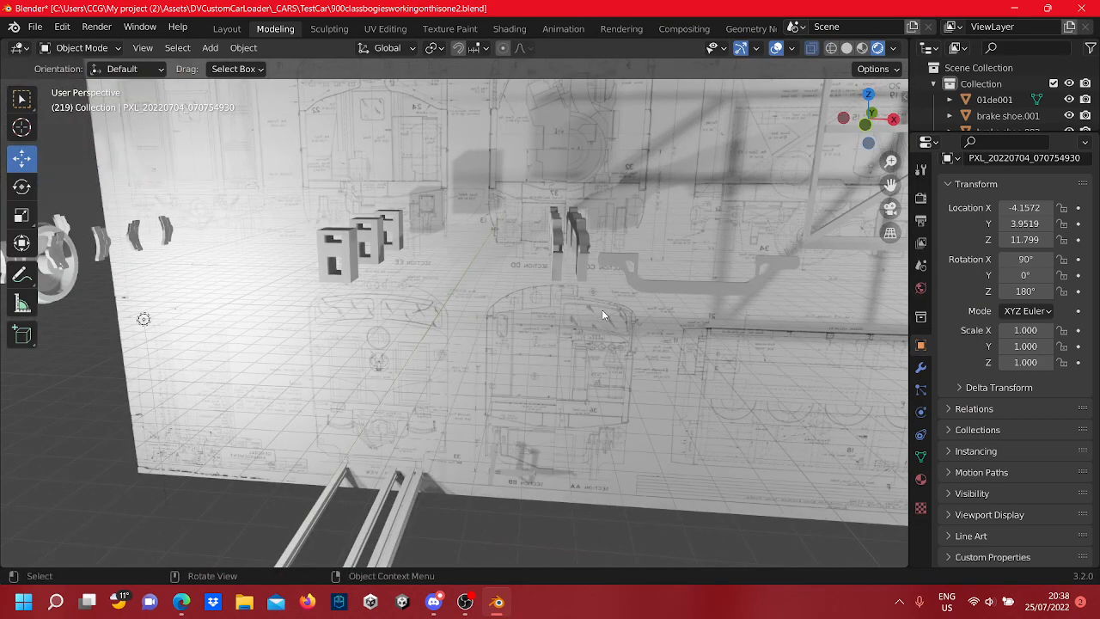
left_click(465, 601)
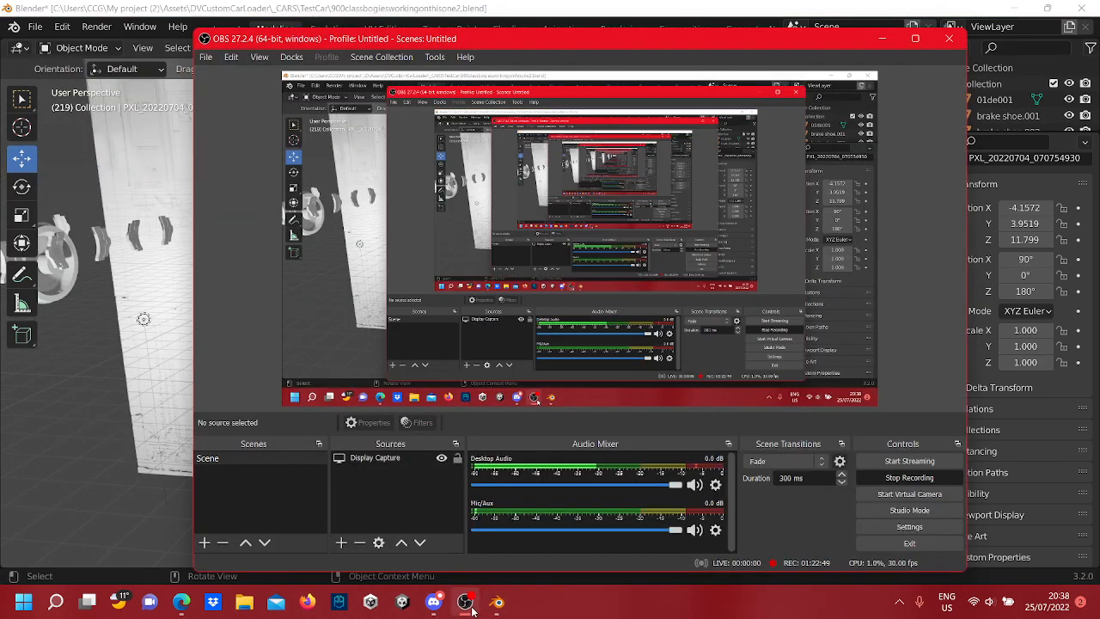